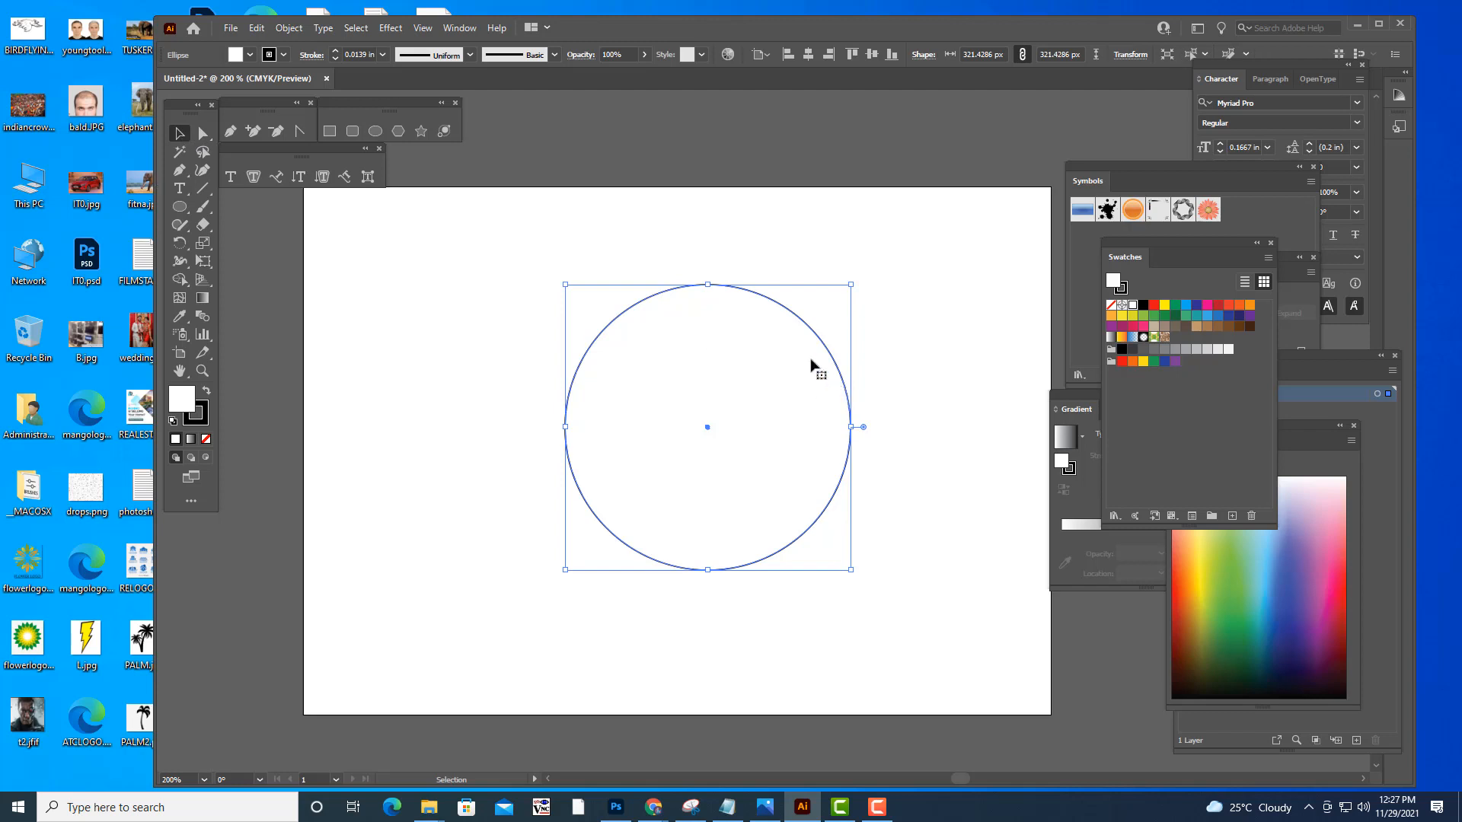
- Shift the circle down toward the artboard's lower left and enlarge it proportionally to about 361 px in diameter
{"action": "left_click_drag", "start_coordinate": [813, 335], "coordinate": [790, 363]}
{"action": "left_click_drag", "start_coordinate": [830, 313], "coordinate": [847, 293]}
{"action": "left_click", "coordinate": [906, 312]}
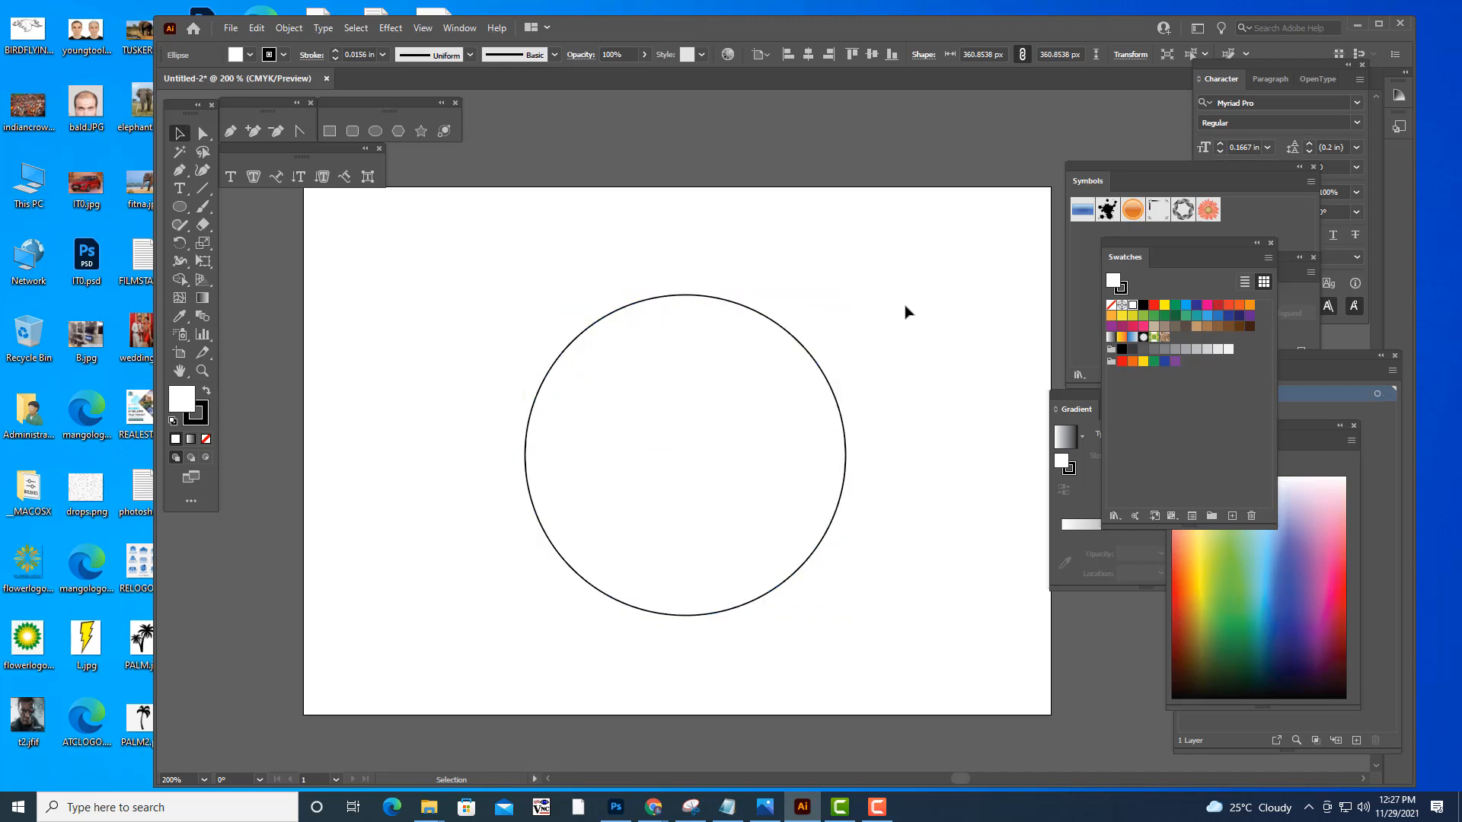
- Fill the circle with a solid bright red
{"action": "left_click", "coordinate": [799, 340]}
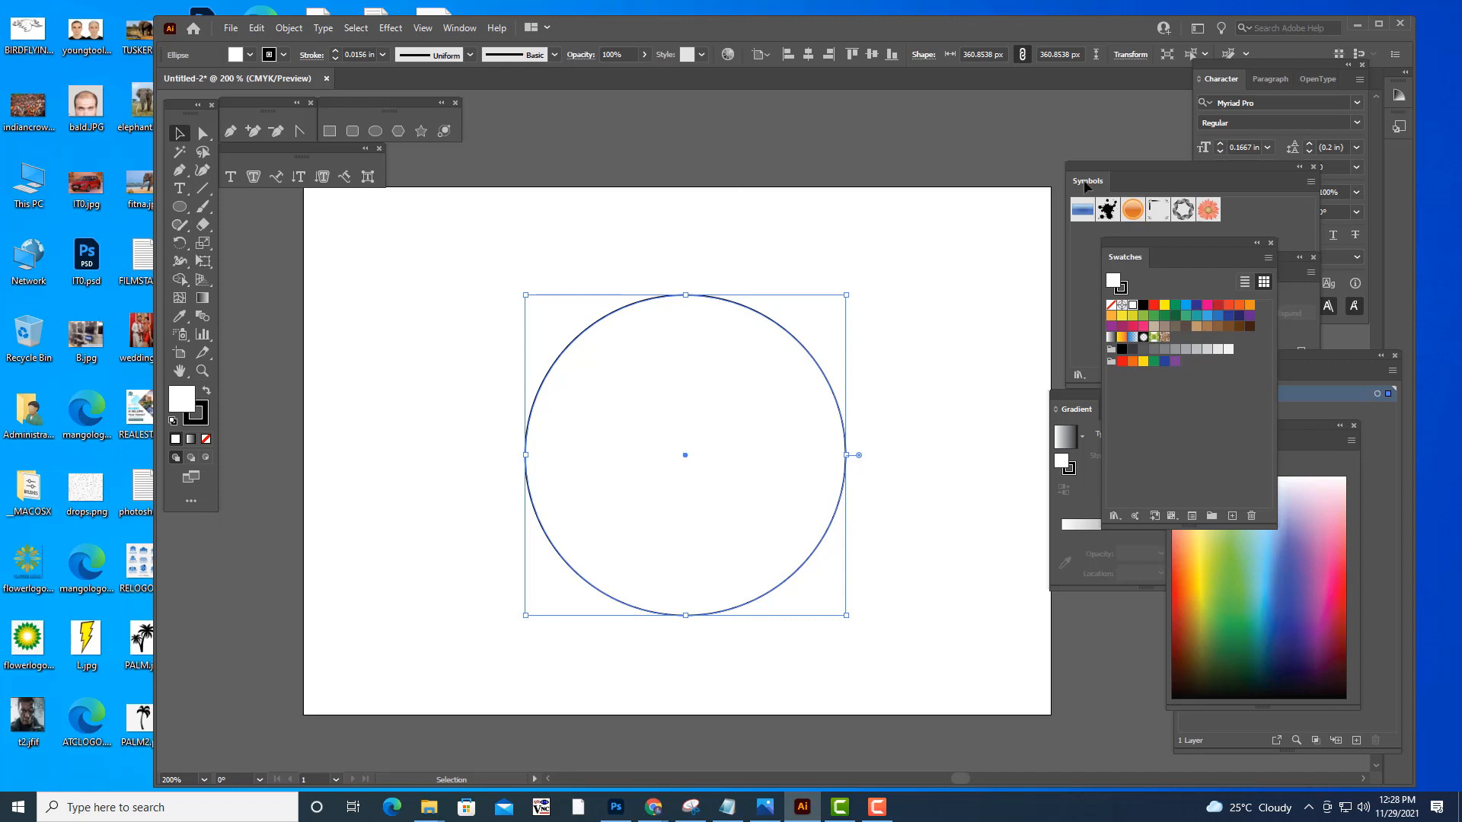
{"action": "left_click_drag", "start_coordinate": [1074, 386], "coordinate": [957, 238]}
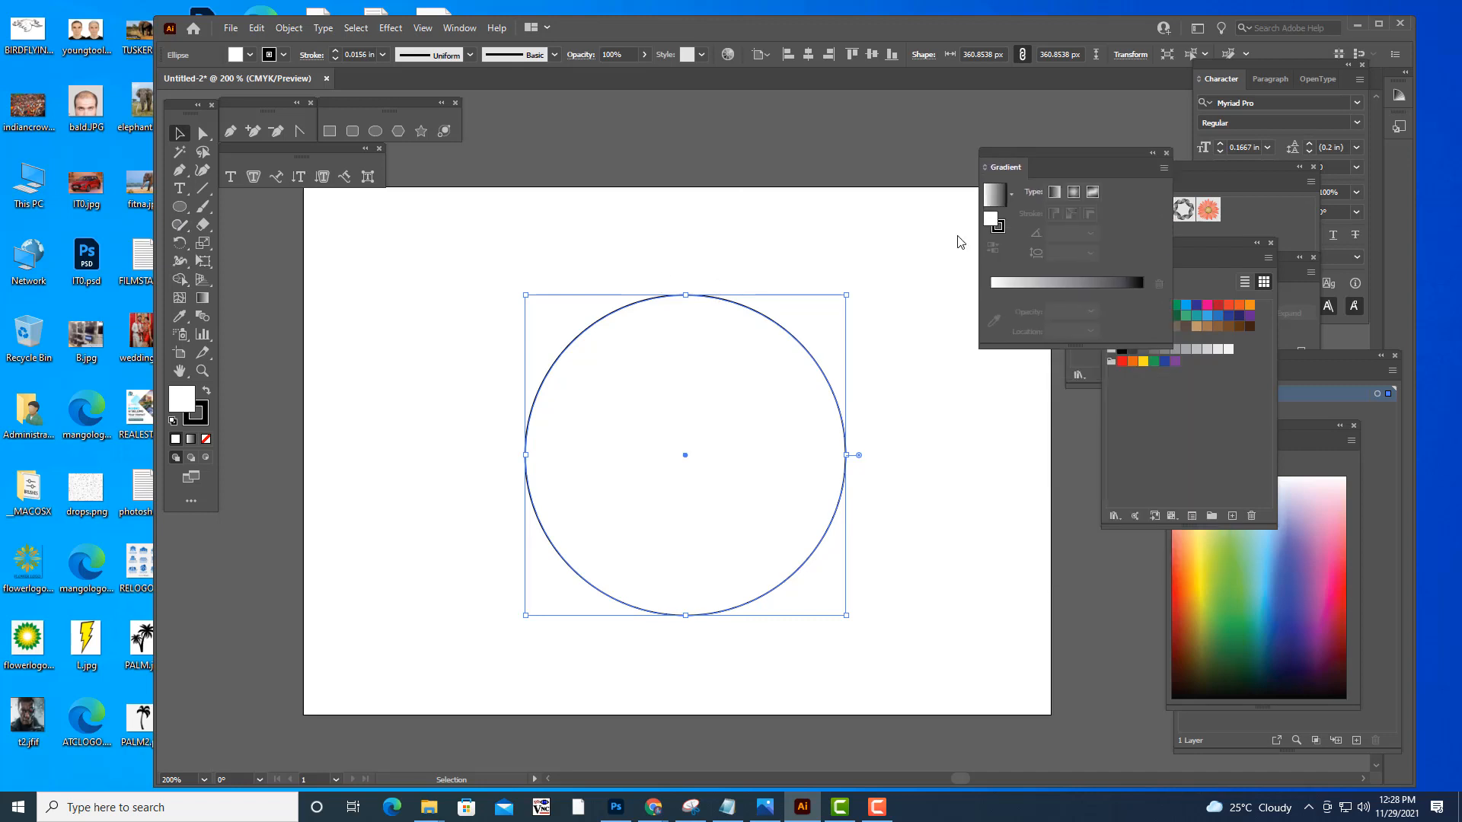
{"action": "double_click", "coordinate": [184, 399]}
{"action": "left_click", "coordinate": [1026, 259]}
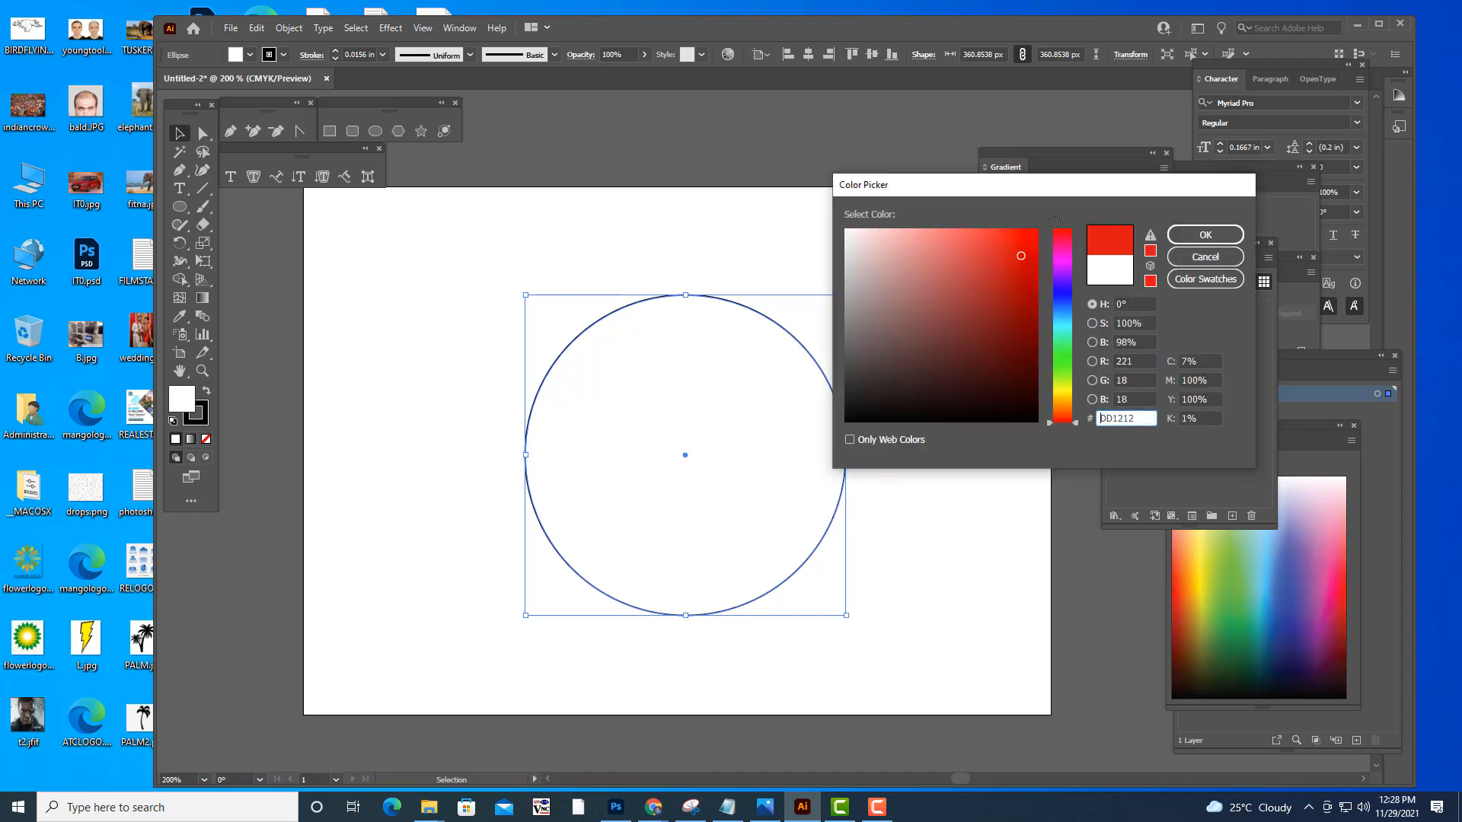
{"action": "left_click", "coordinate": [1205, 234]}
- Remove the circle's stroke and deselect it
{"action": "left_click", "coordinate": [201, 418]}
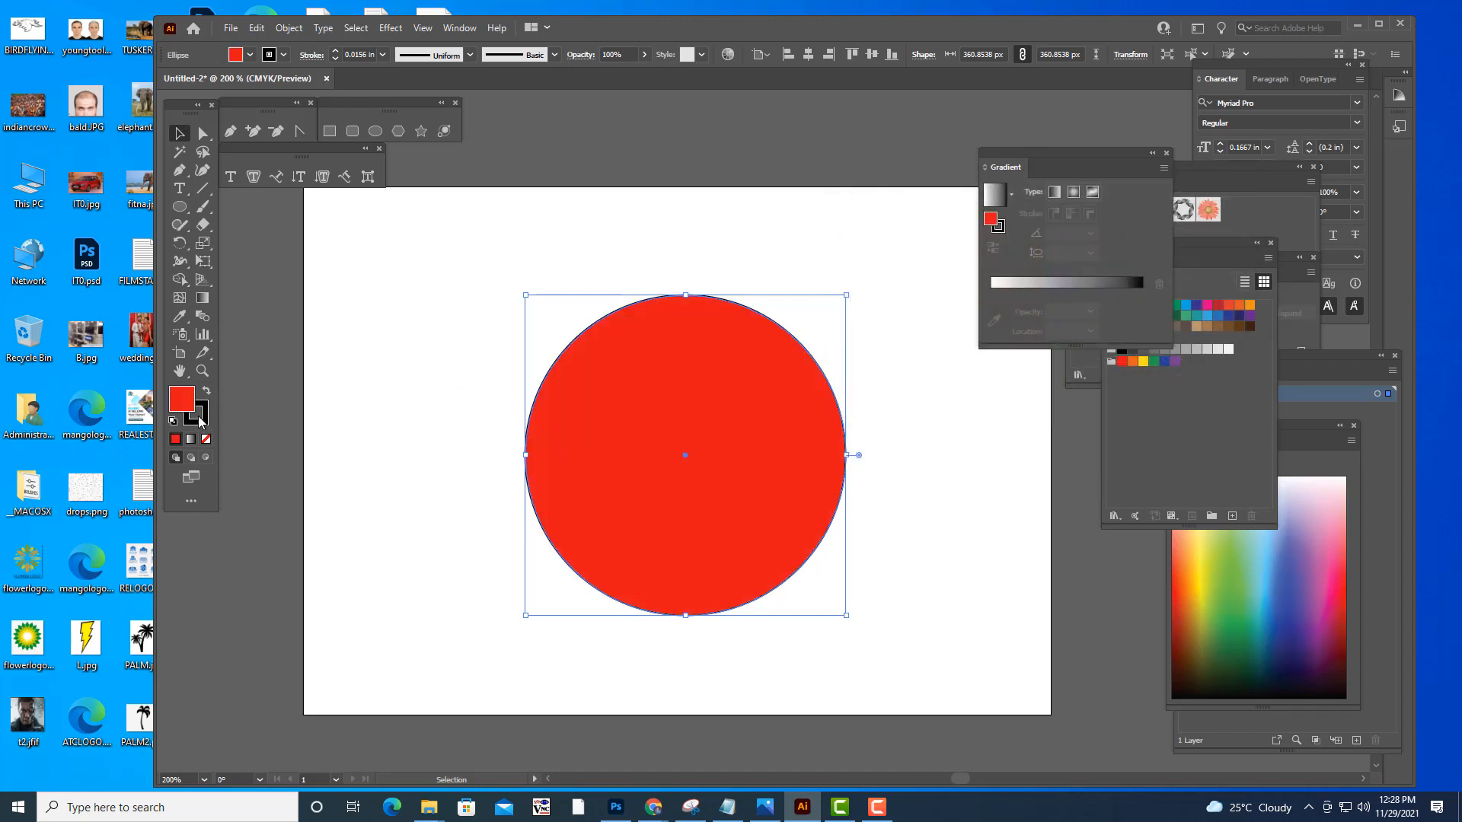
{"action": "left_click", "coordinate": [206, 439]}
{"action": "left_click", "coordinate": [367, 407]}
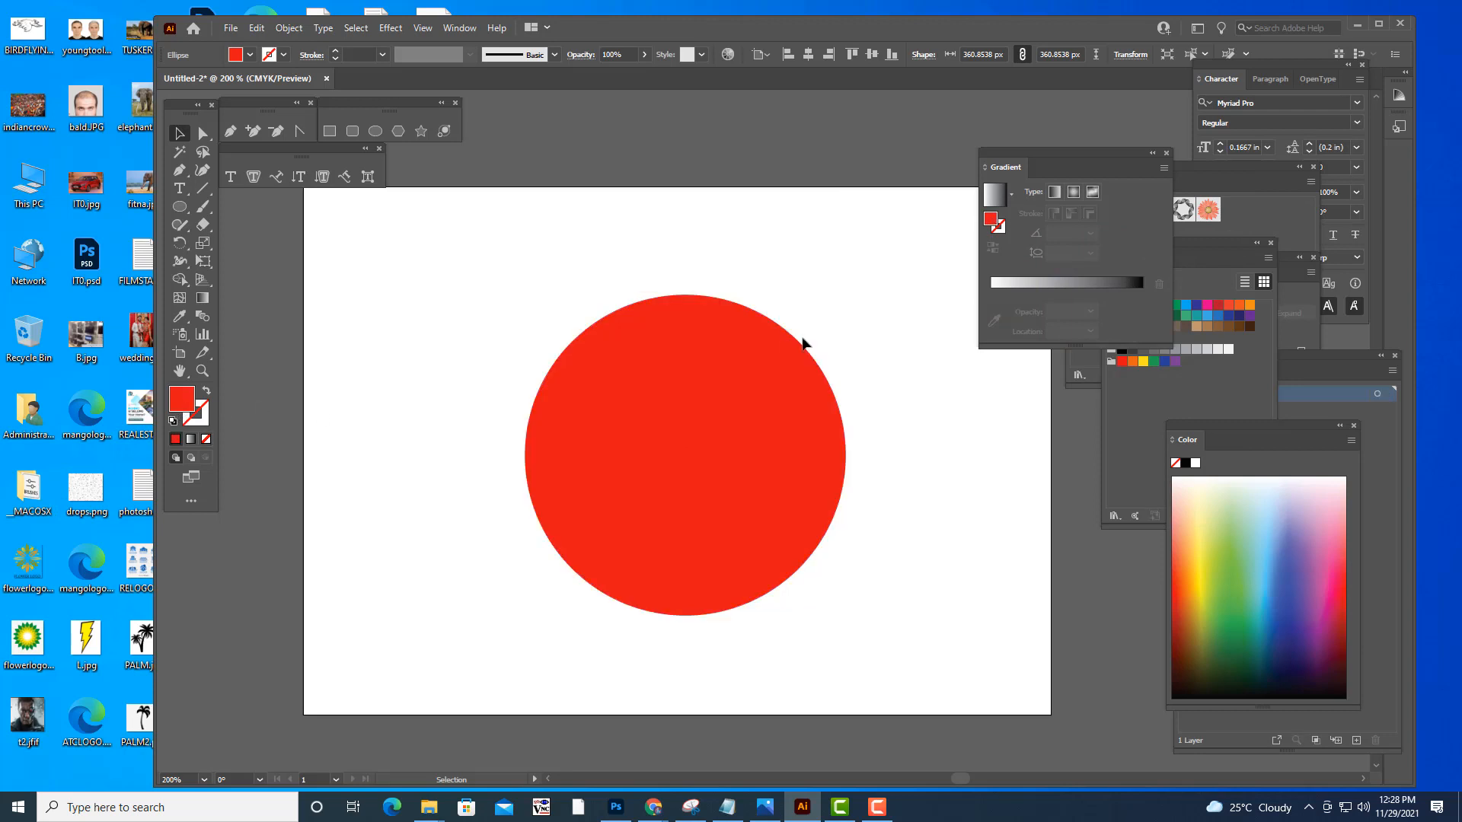
- Fill the circle with the White, Black gradient, make it radial, and reverse it so black is at the centre
{"action": "left_click", "coordinate": [783, 351]}
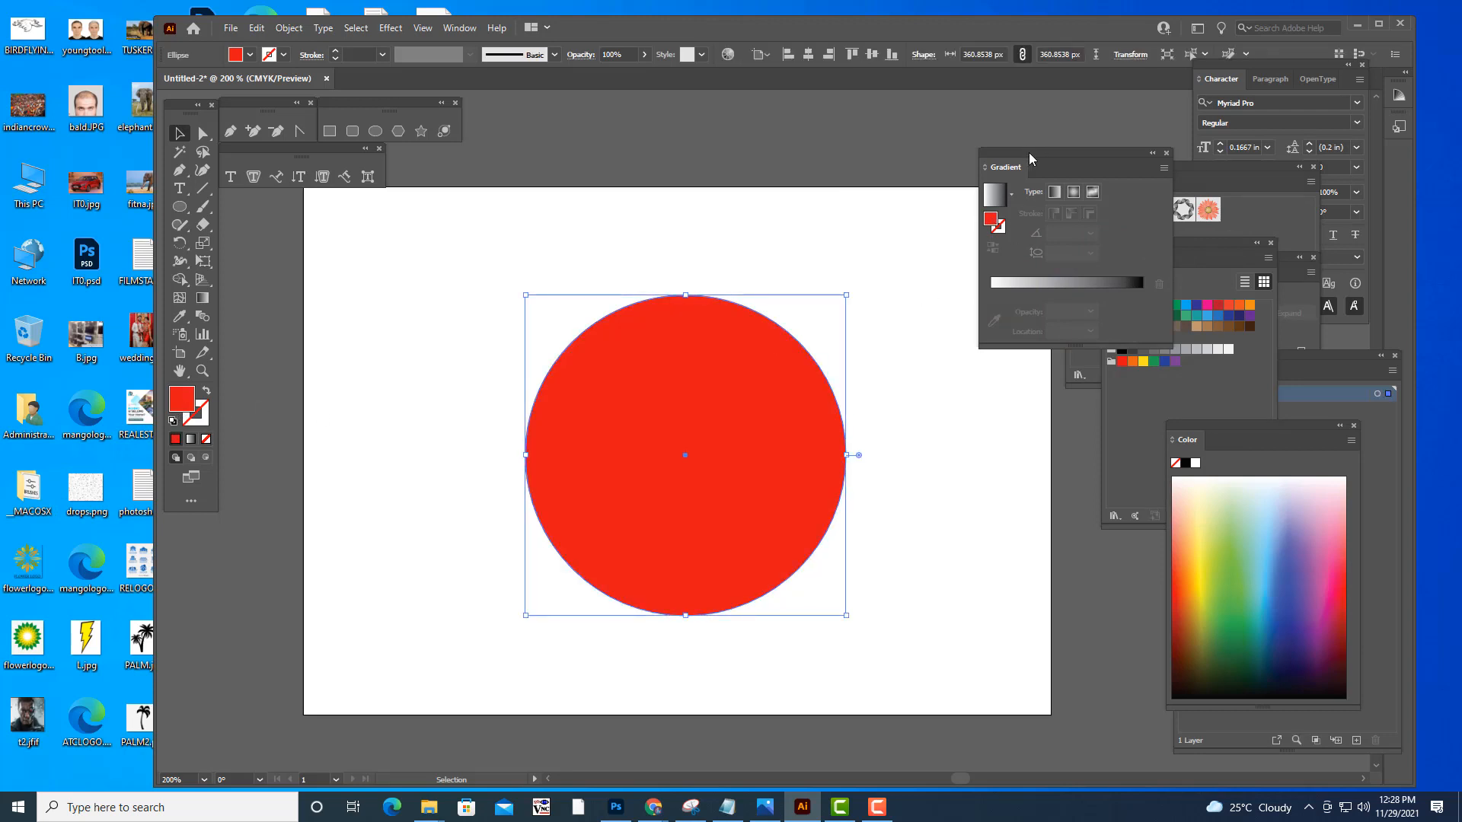
{"action": "left_click_drag", "start_coordinate": [1030, 154], "coordinate": [1013, 147]}
{"action": "left_click", "coordinate": [997, 186]}
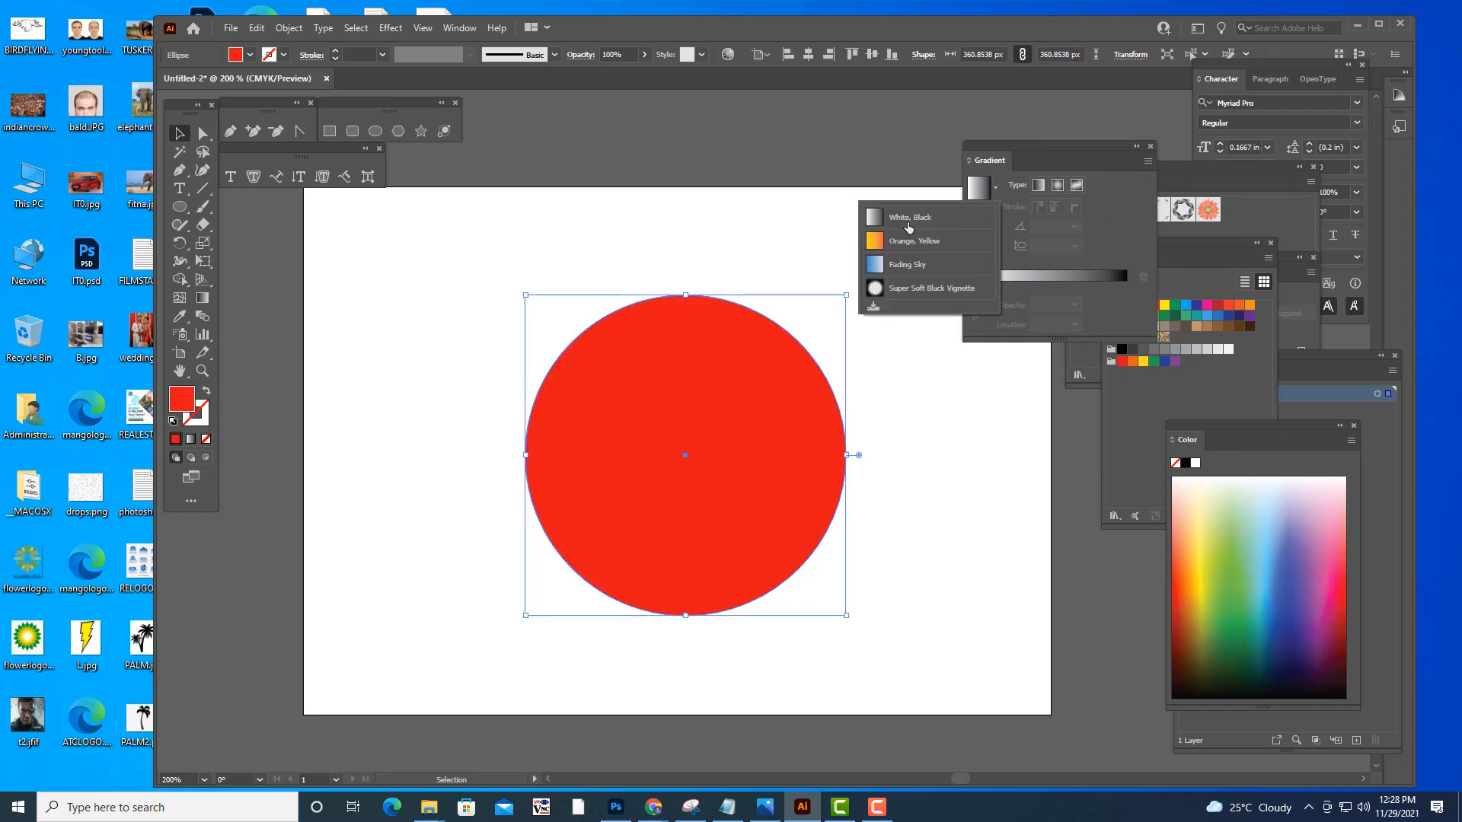
{"action": "left_click", "coordinate": [907, 222]}
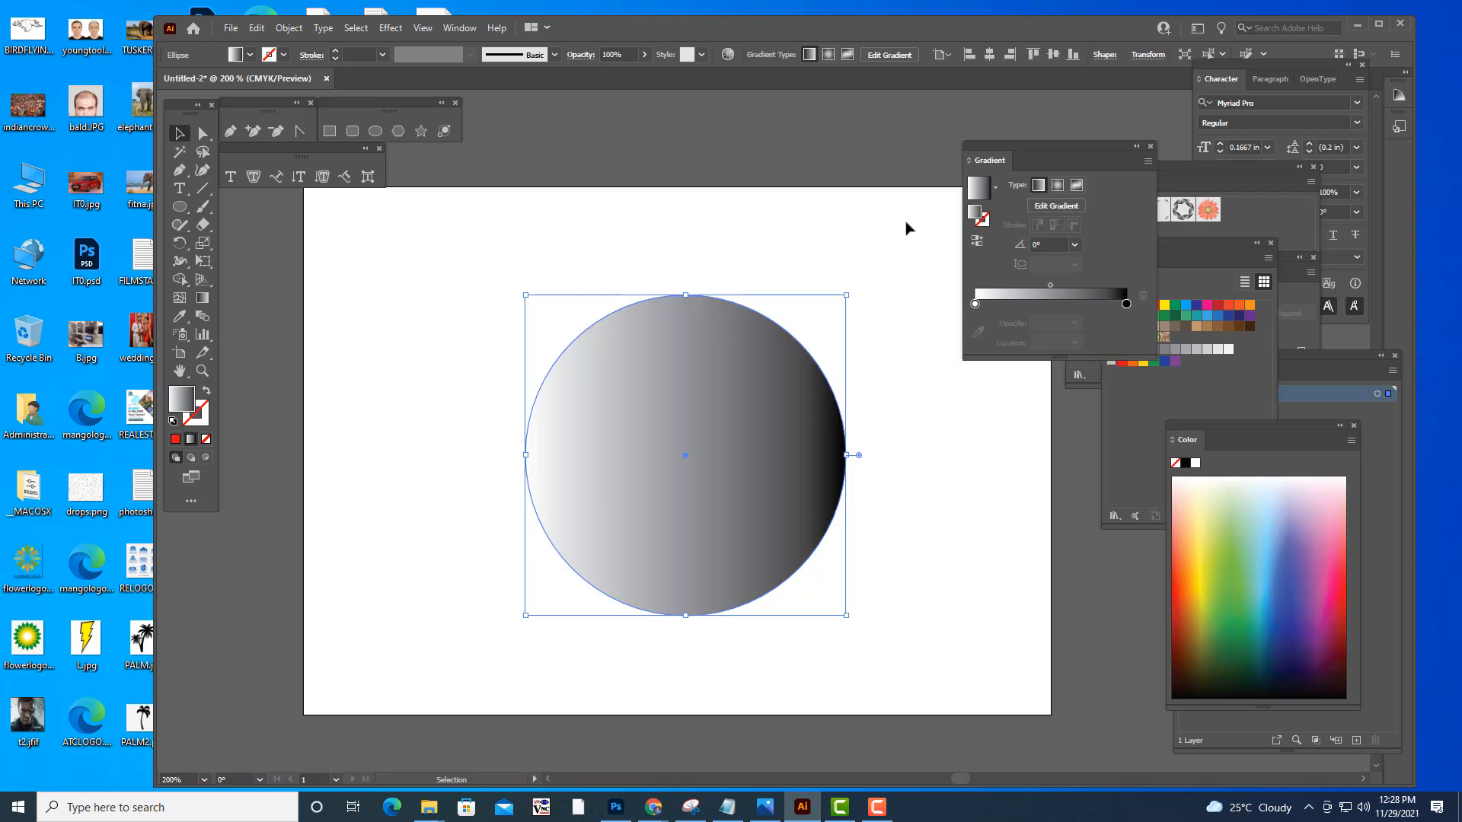
{"action": "left_click", "coordinate": [1057, 185]}
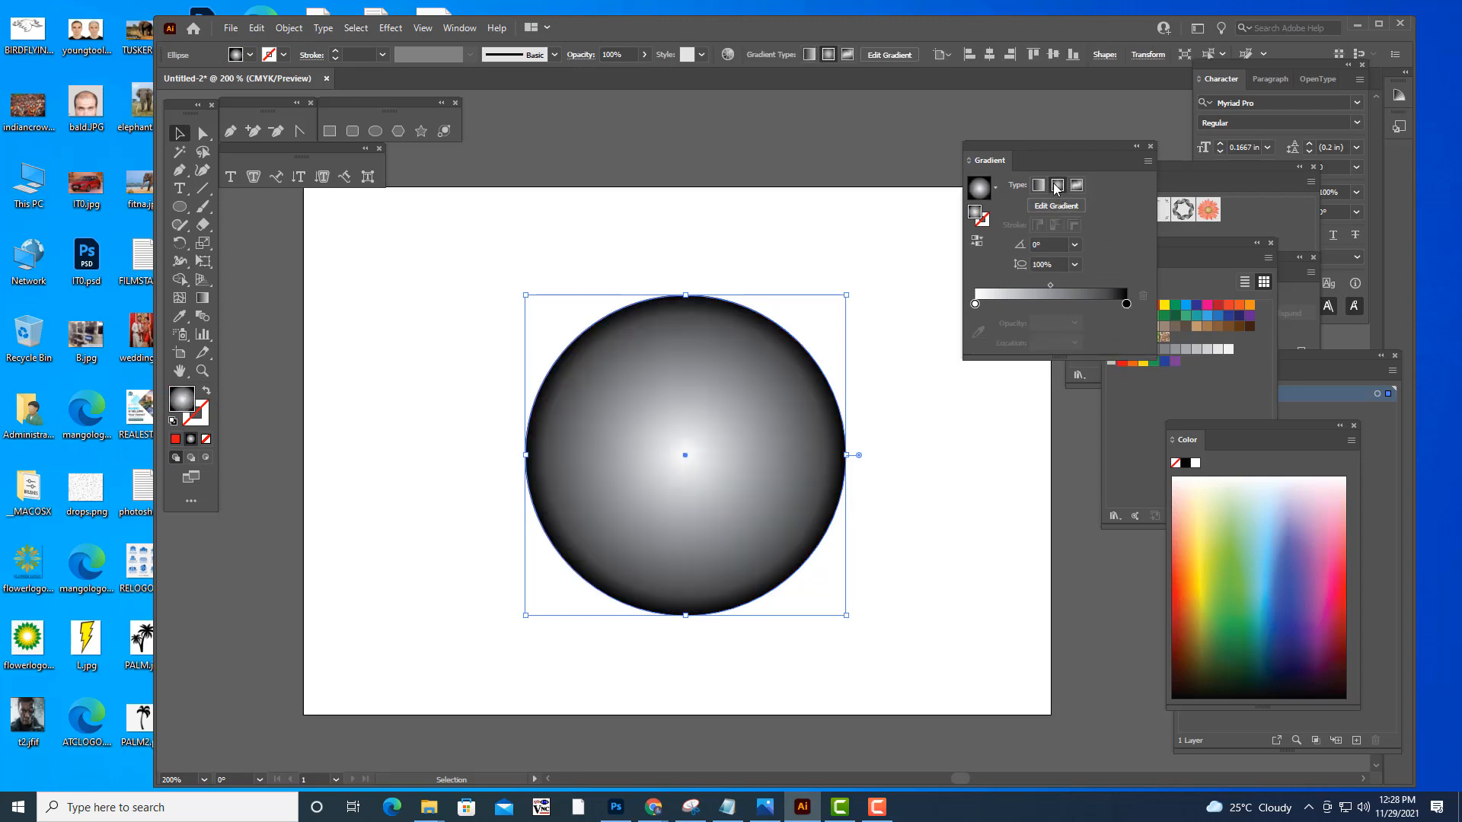
{"action": "left_click", "coordinate": [978, 243]}
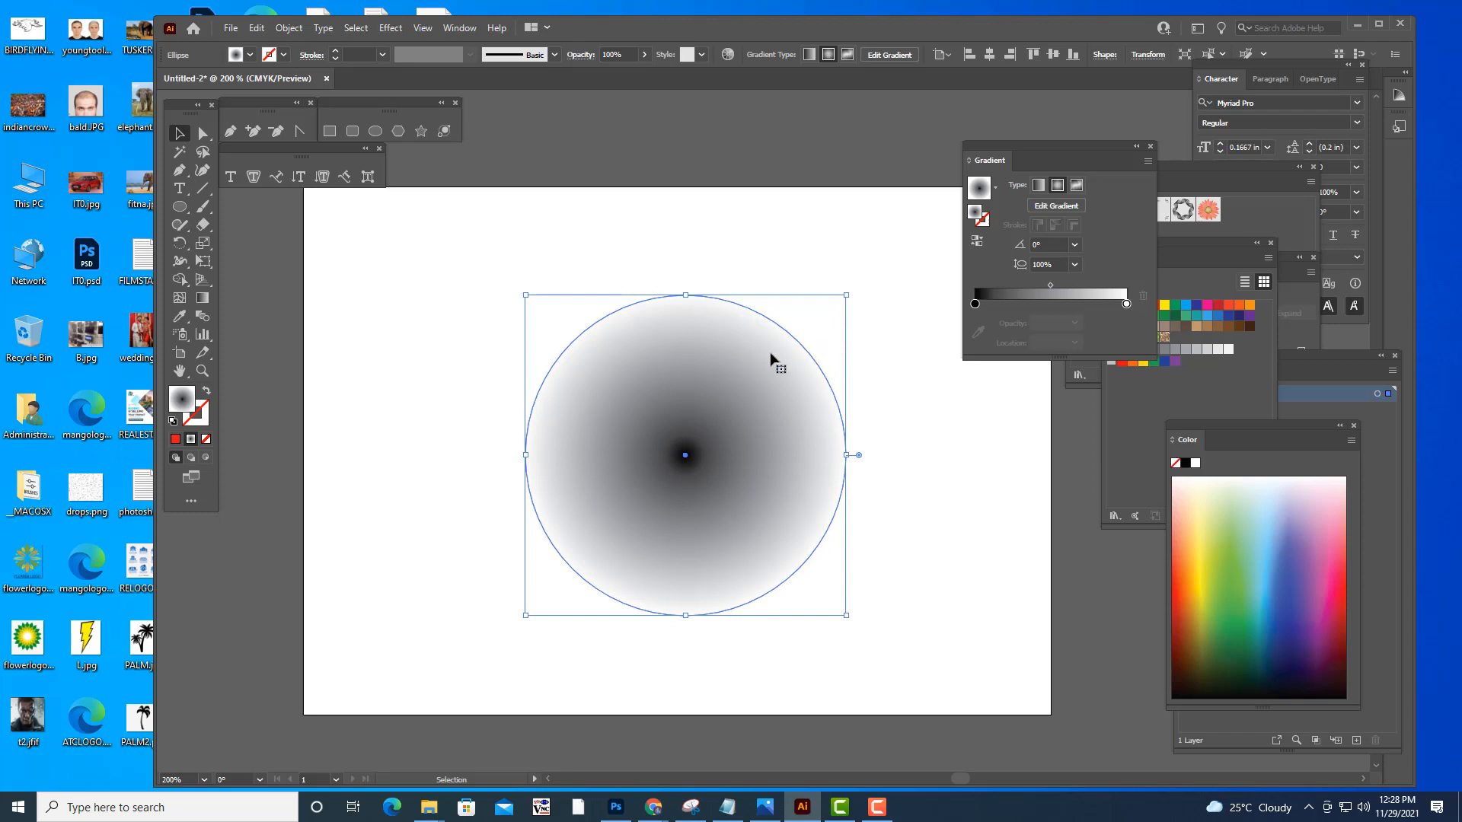
{"action": "left_click_drag", "start_coordinate": [1002, 145], "coordinate": [1036, 150]}
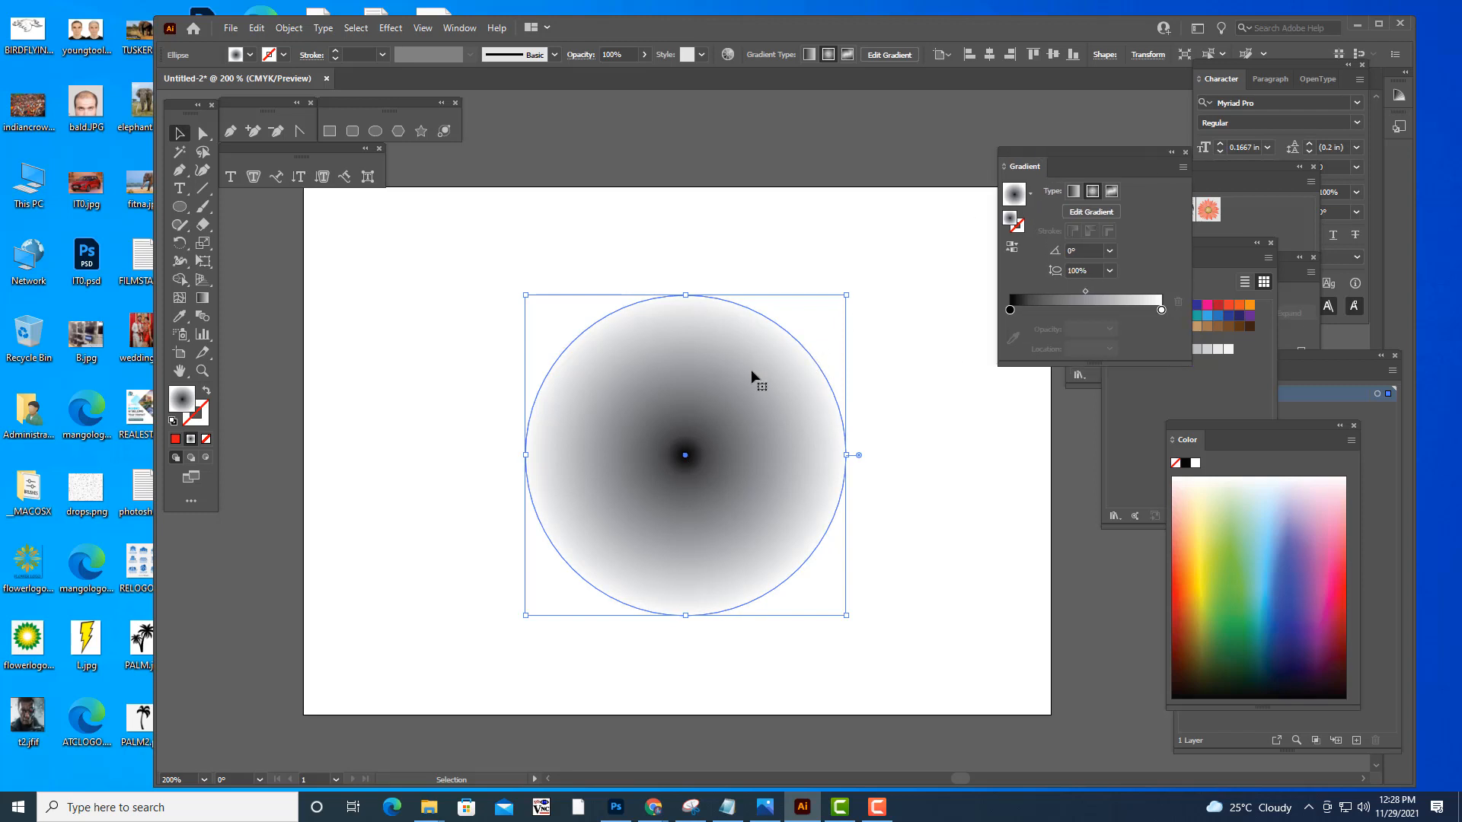
- Start a Color Halftone effect on the gradient circle and set the screen angles of all four channels to 0
{"action": "left_click", "coordinate": [391, 28]}
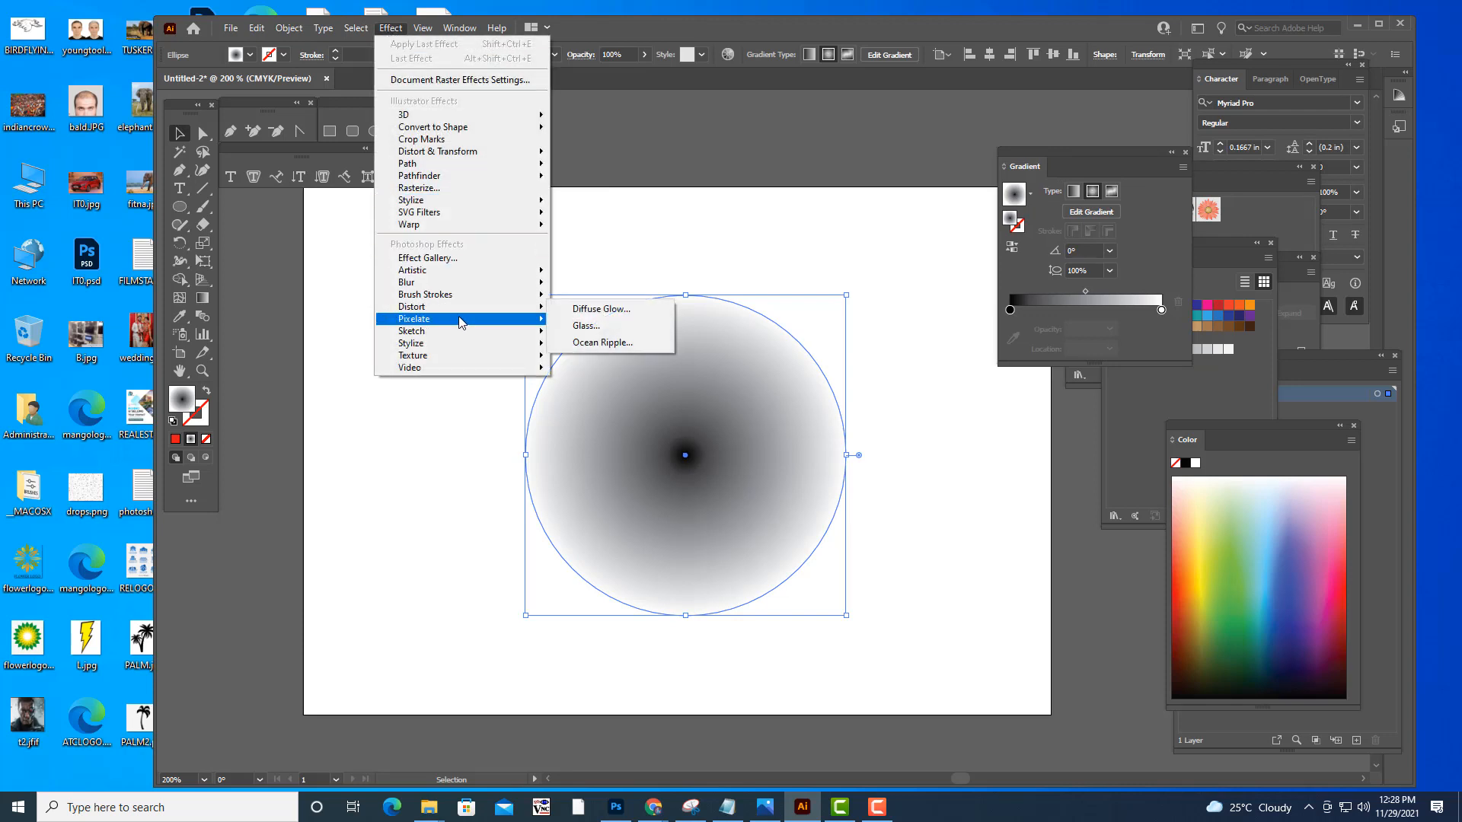
{"action": "mouse_move", "coordinate": [460, 326]}
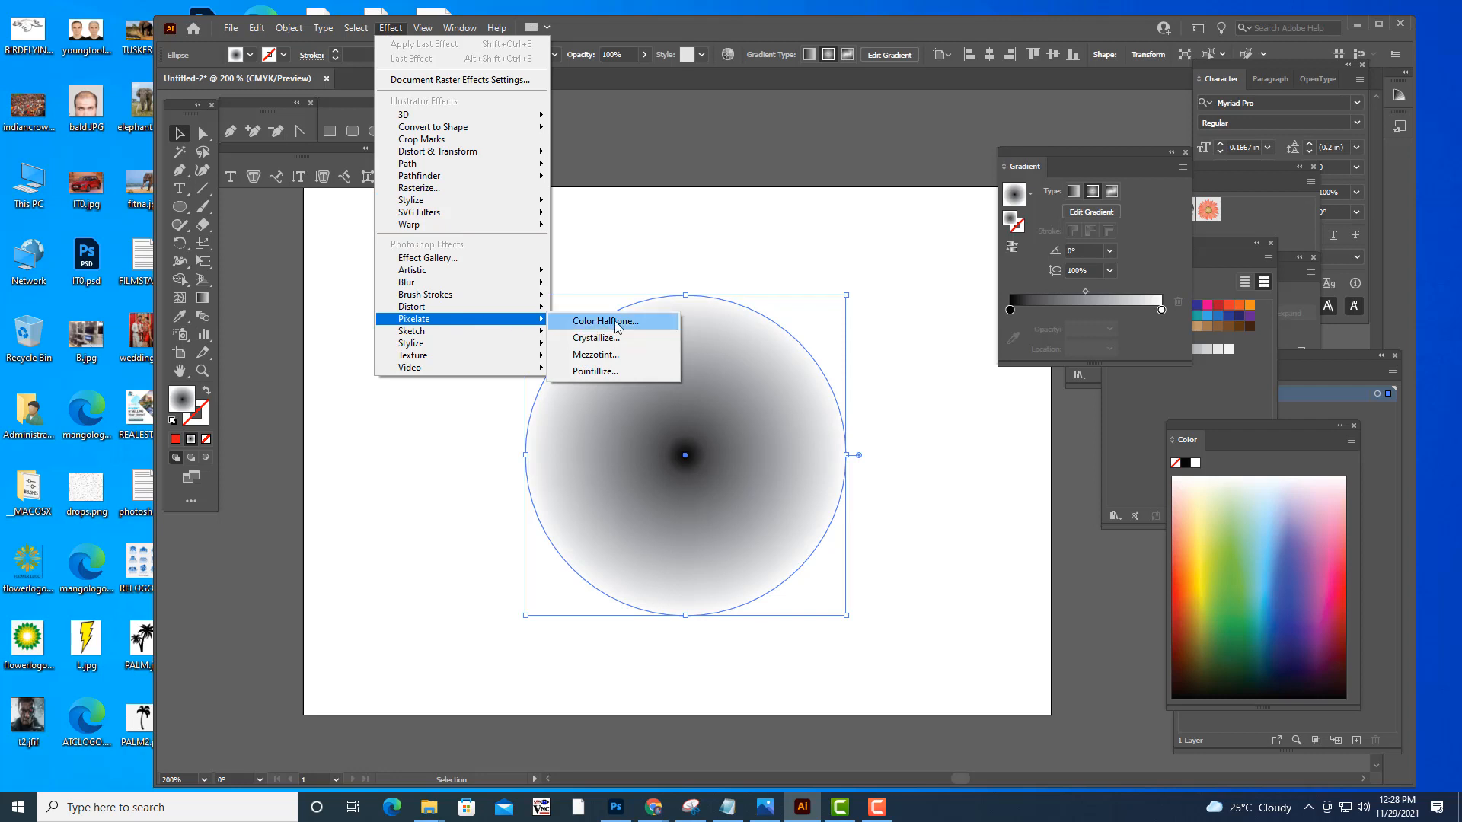
{"action": "left_click", "coordinate": [659, 329]}
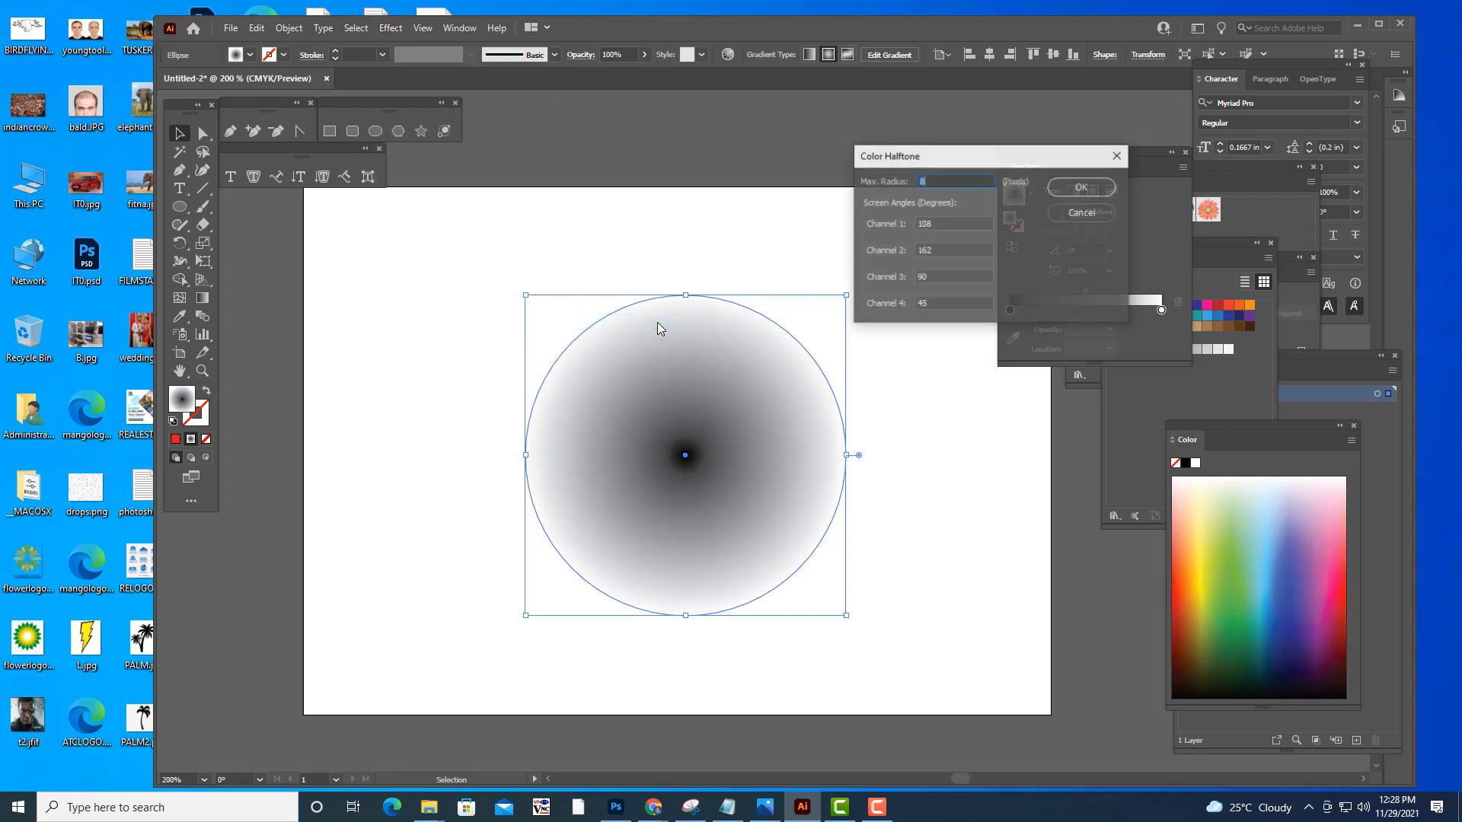
{"action": "left_click_drag", "start_coordinate": [993, 163], "coordinate": [1031, 132]}
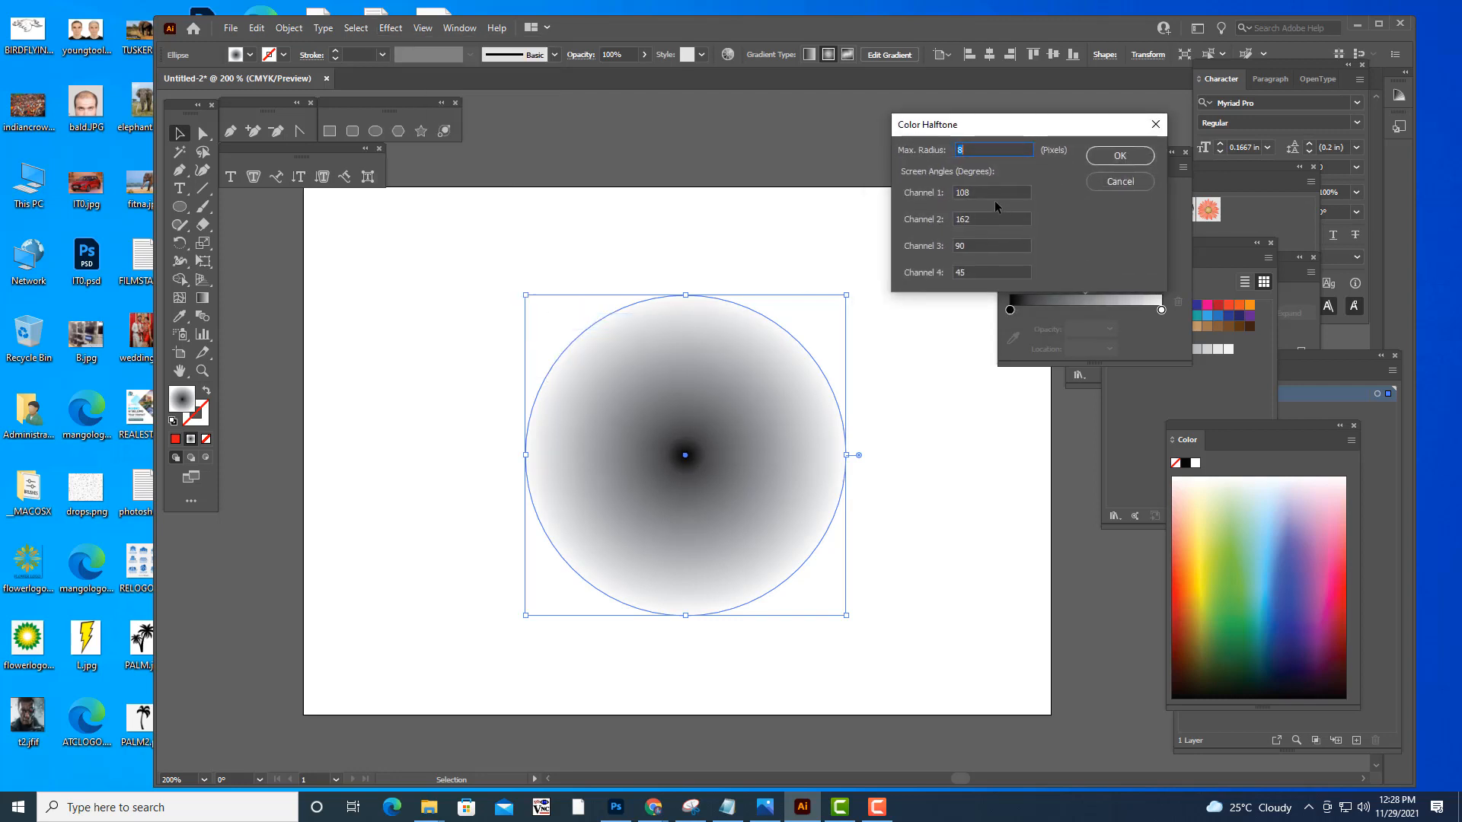
{"action": "key", "text": "Tab"}
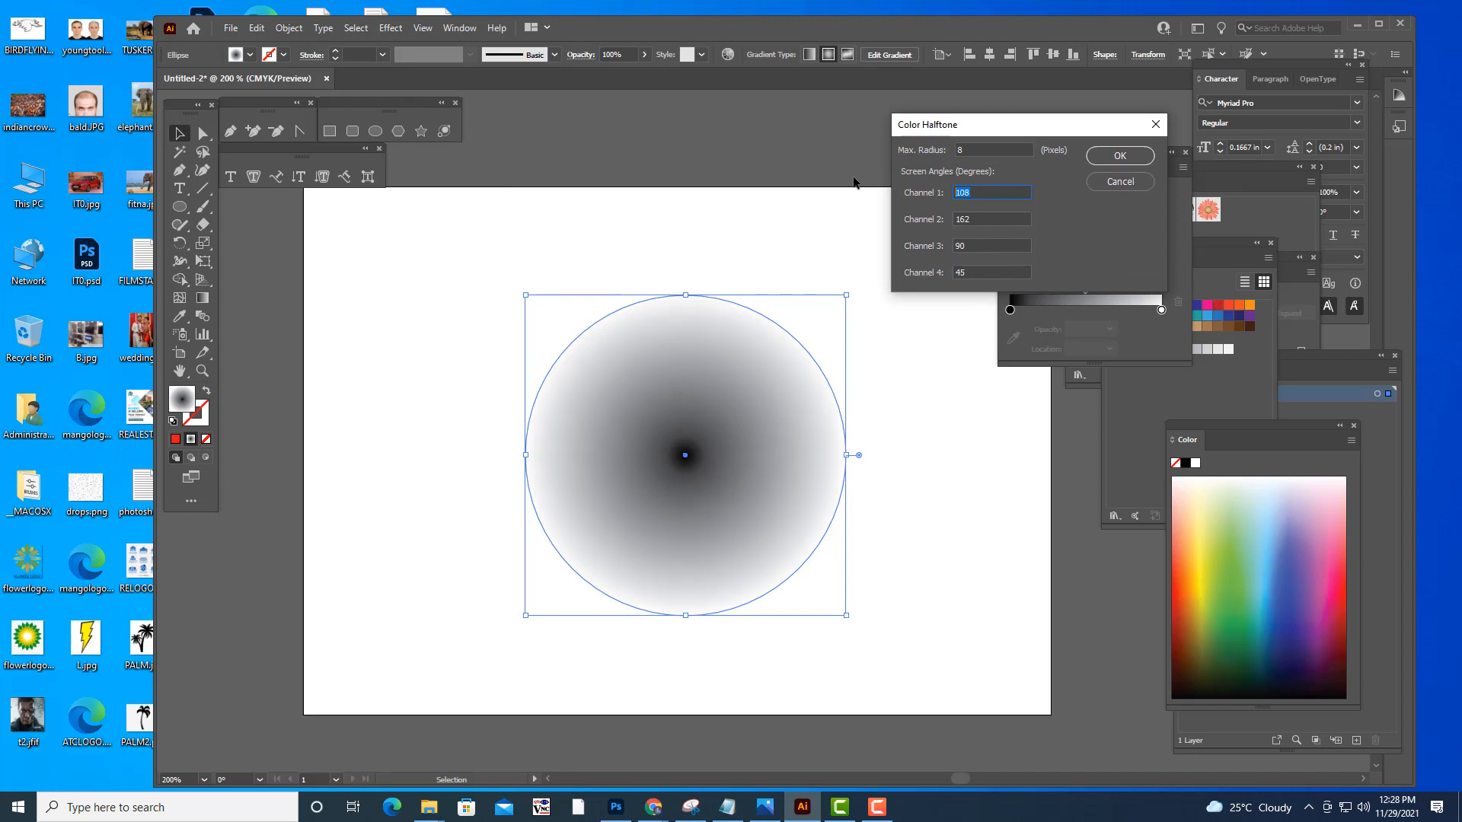
{"action": "type", "text": "0"}
{"action": "key", "text": "ctrl+a"}
{"action": "type", "text": "0"}
{"action": "key", "text": "Tab"}
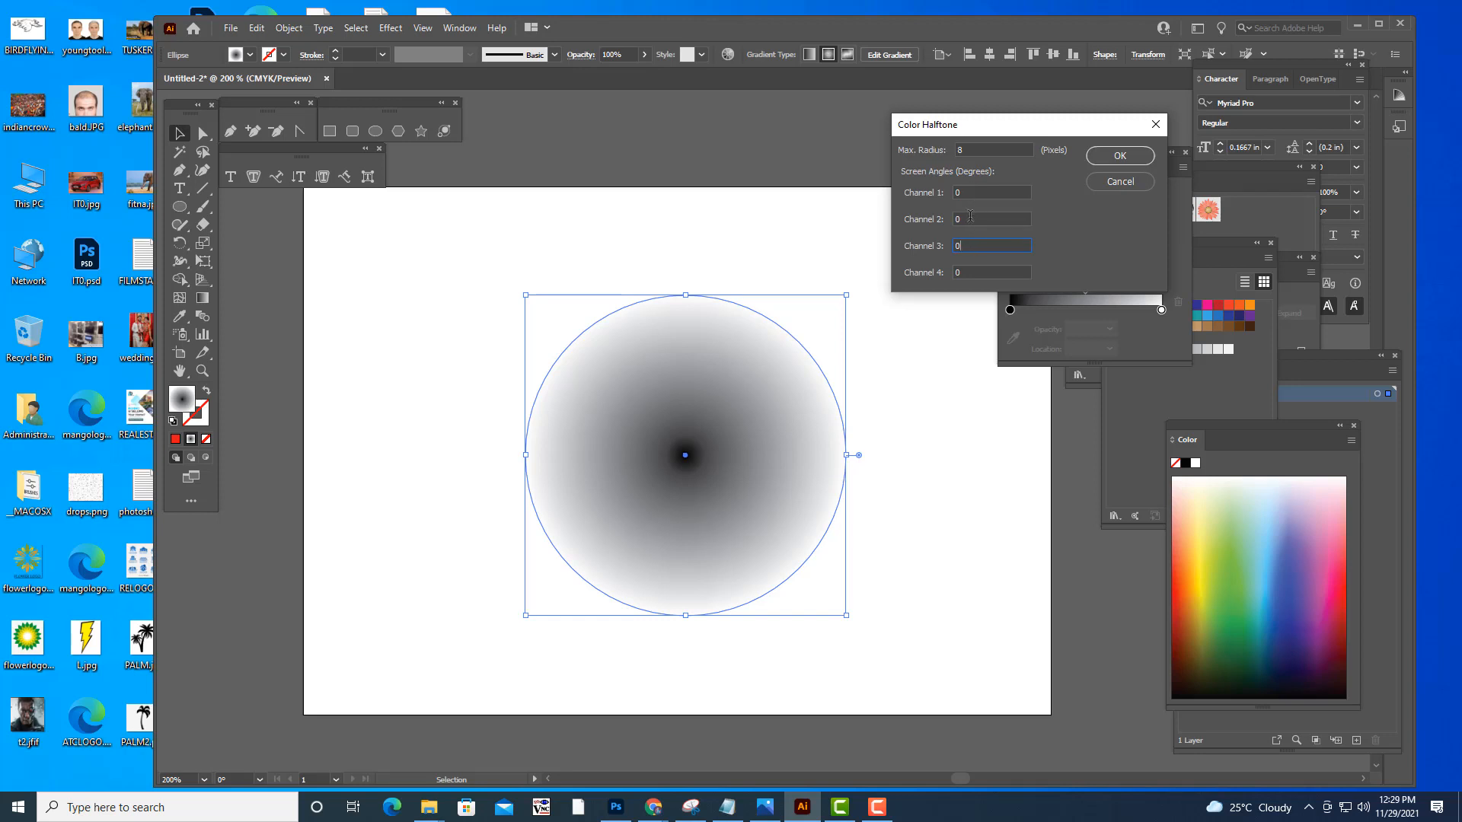
- Set the halftone's maximum radius to 60 pixels and apply the effect
{"action": "double_click", "coordinate": [975, 149]}
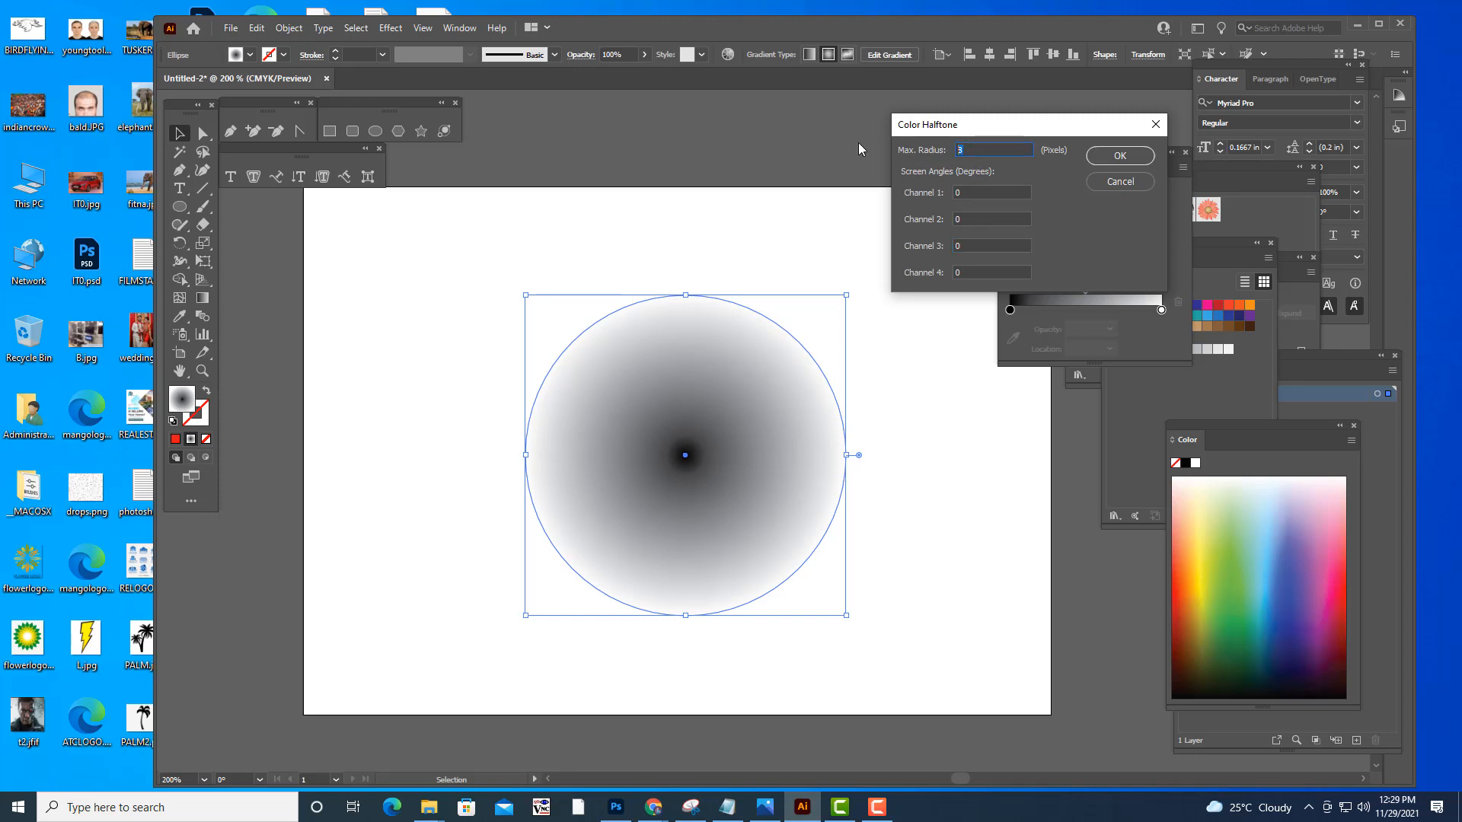
{"action": "type", "text": "60"}
{"action": "left_click_drag", "start_coordinate": [981, 127], "coordinate": [955, 127]}
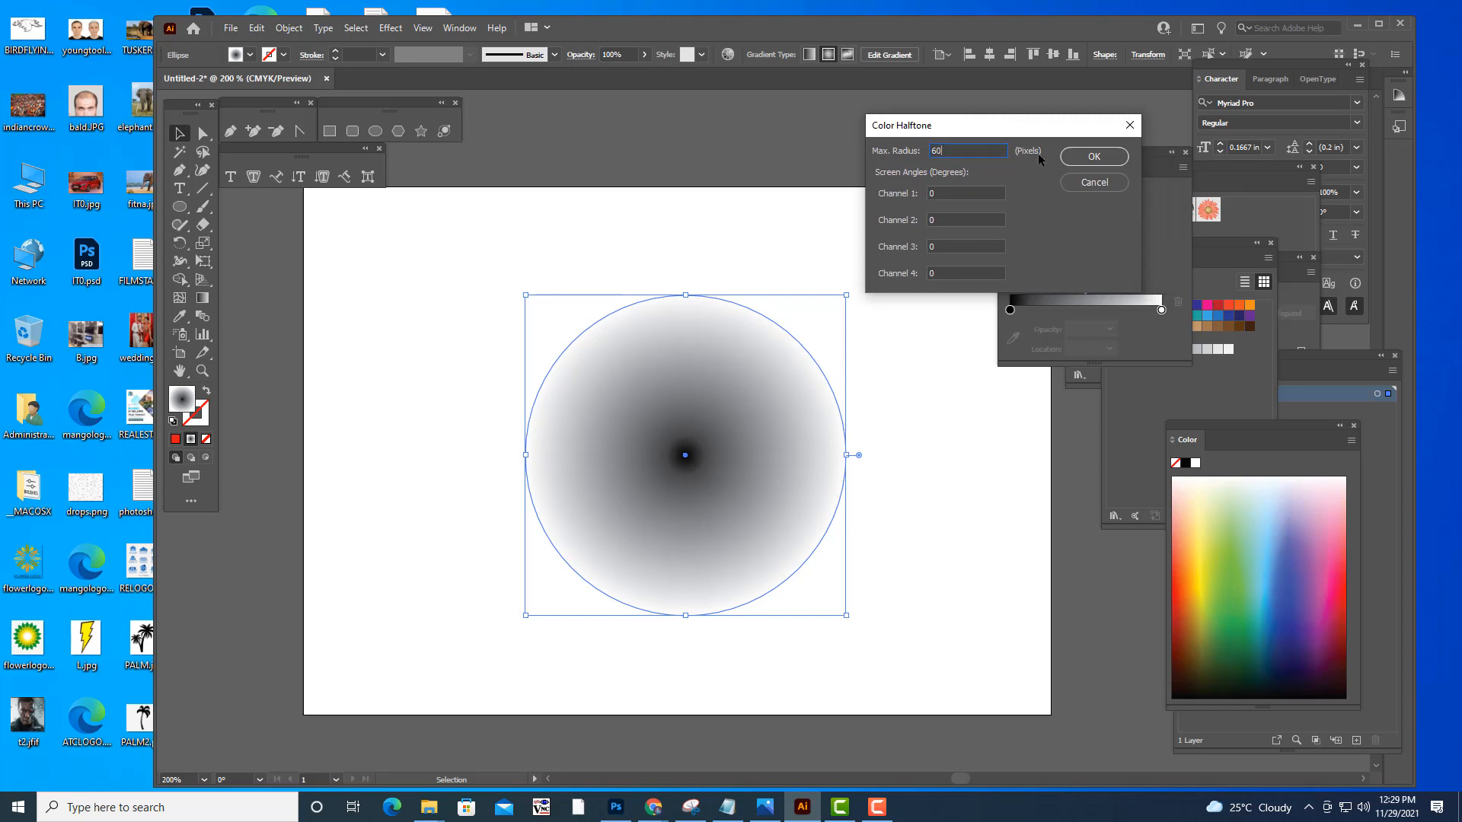
{"action": "left_click", "coordinate": [1093, 157]}
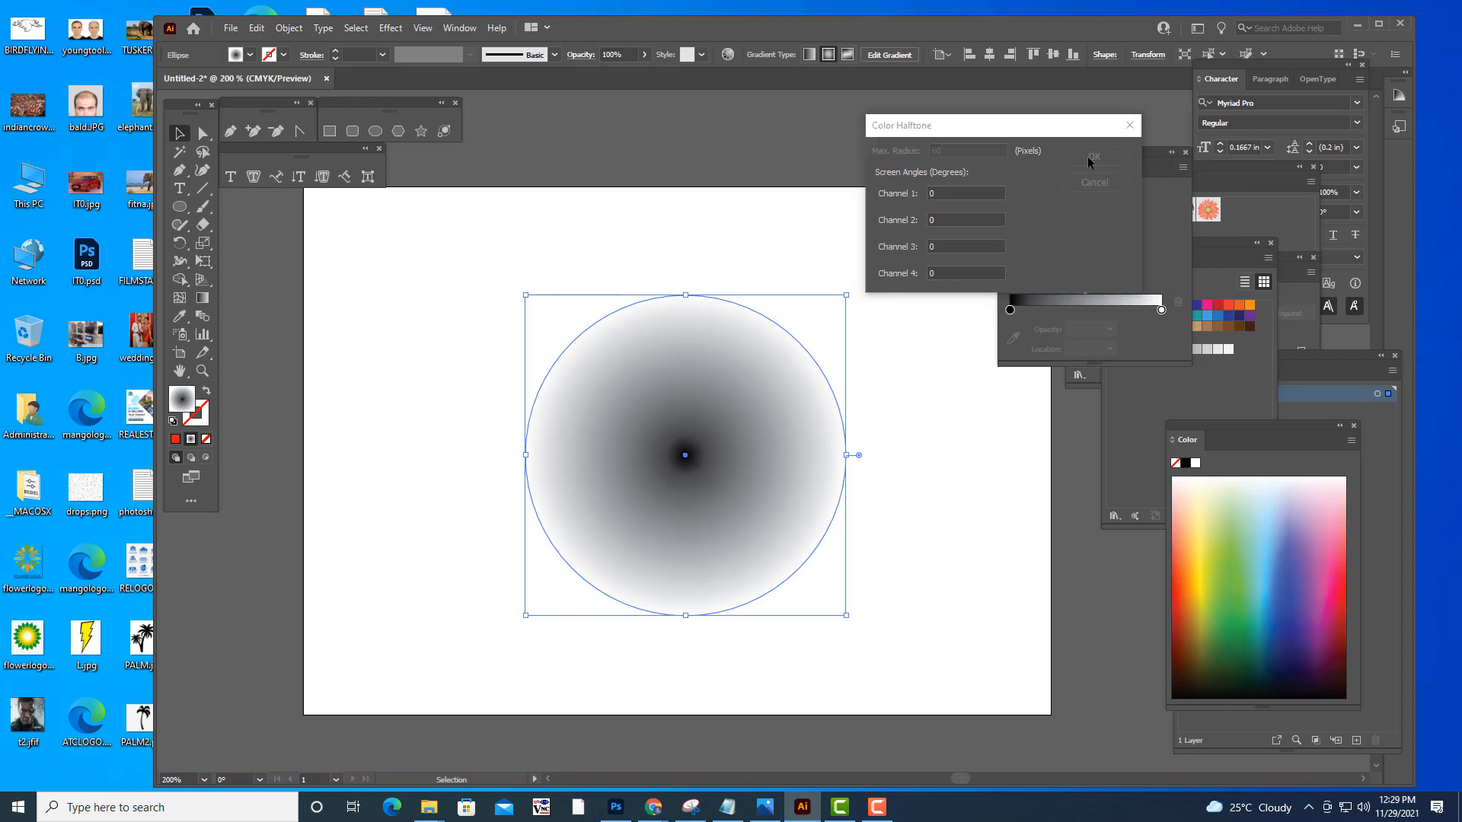
{"action": "left_click", "coordinate": [829, 174]}
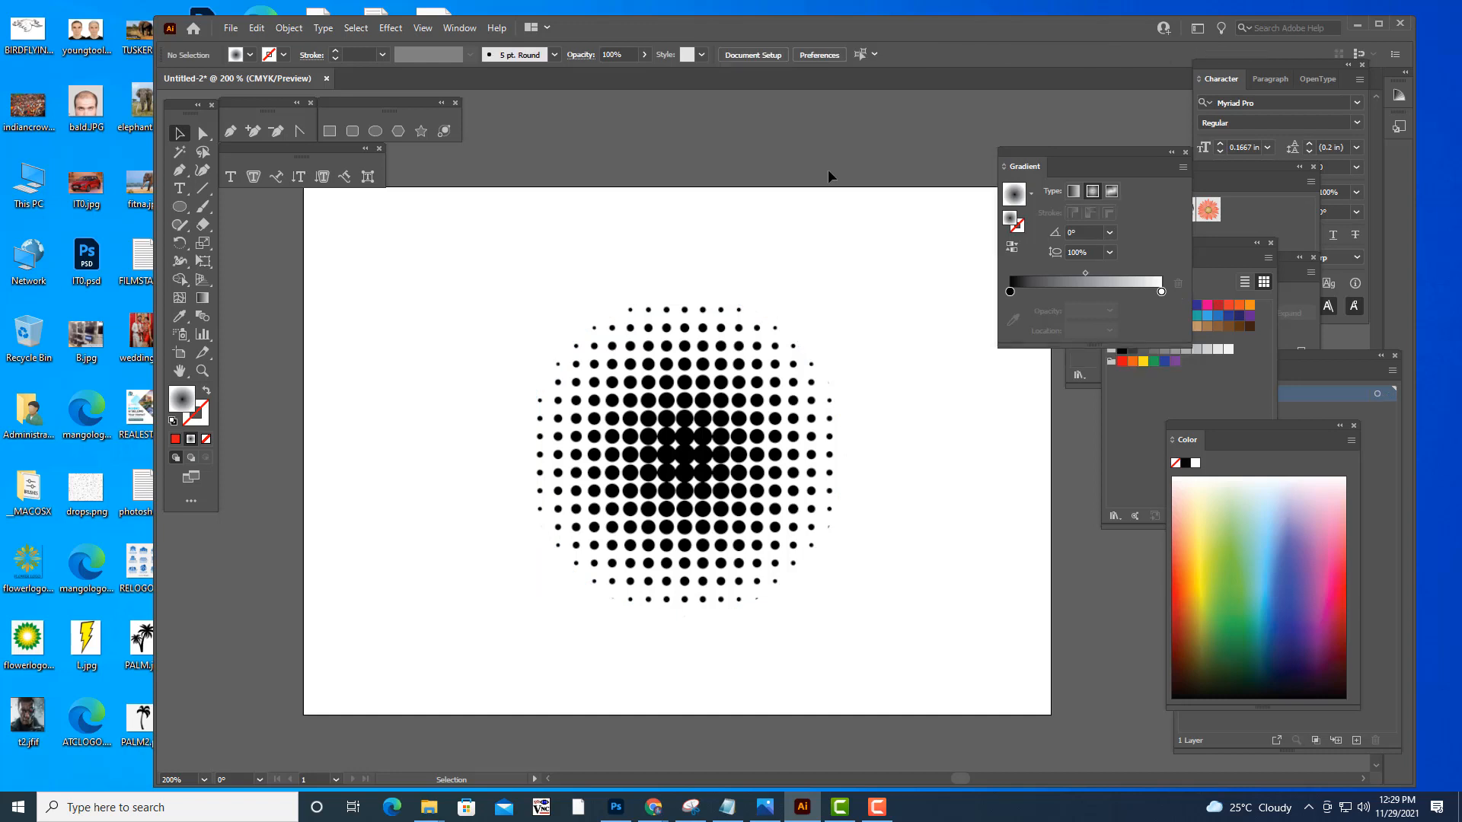
- Move the halftone circle off the artboard onto the empty canvas to its left
{"action": "left_click_drag", "start_coordinate": [685, 363], "coordinate": [350, 352]}
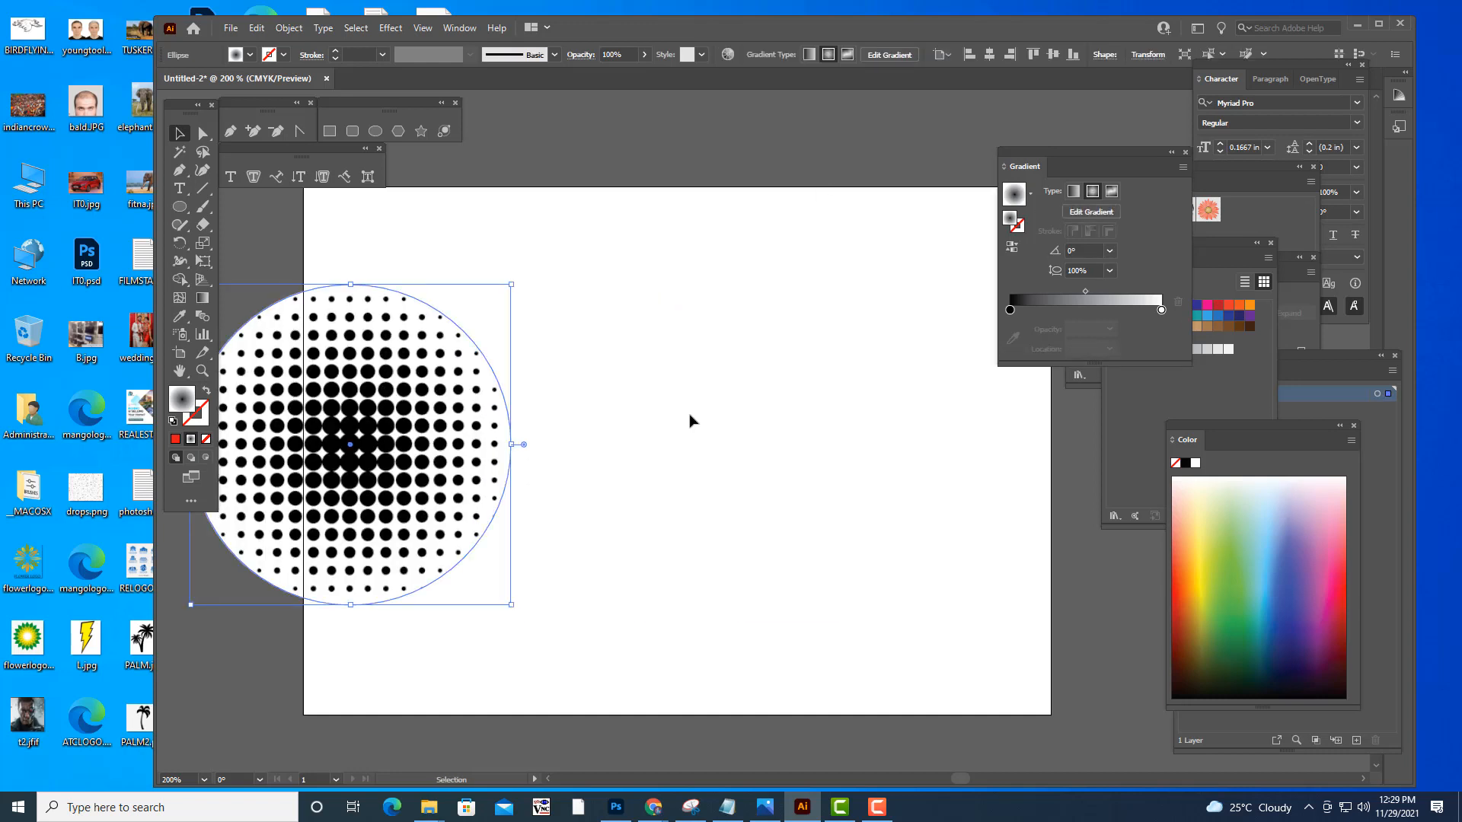
{"action": "key", "text": "ctrl+minus"}
{"action": "left_click_drag", "start_coordinate": [830, 377], "coordinate": [619, 370]}
{"action": "scroll", "coordinate": [772, 367], "scroll_direction": "up", "scroll_amount": 2}
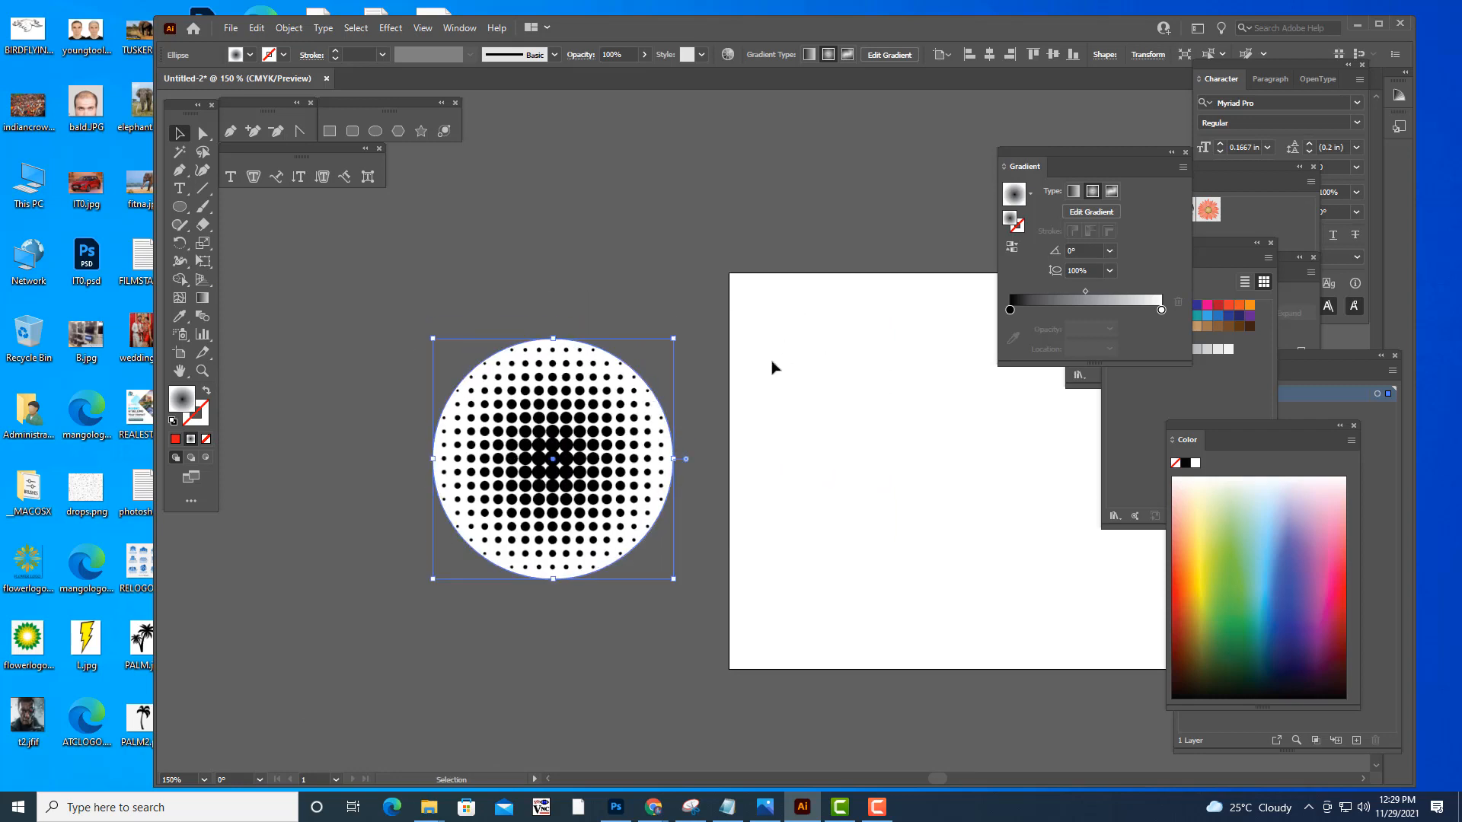
{"action": "key", "text": "ctrl+plus"}
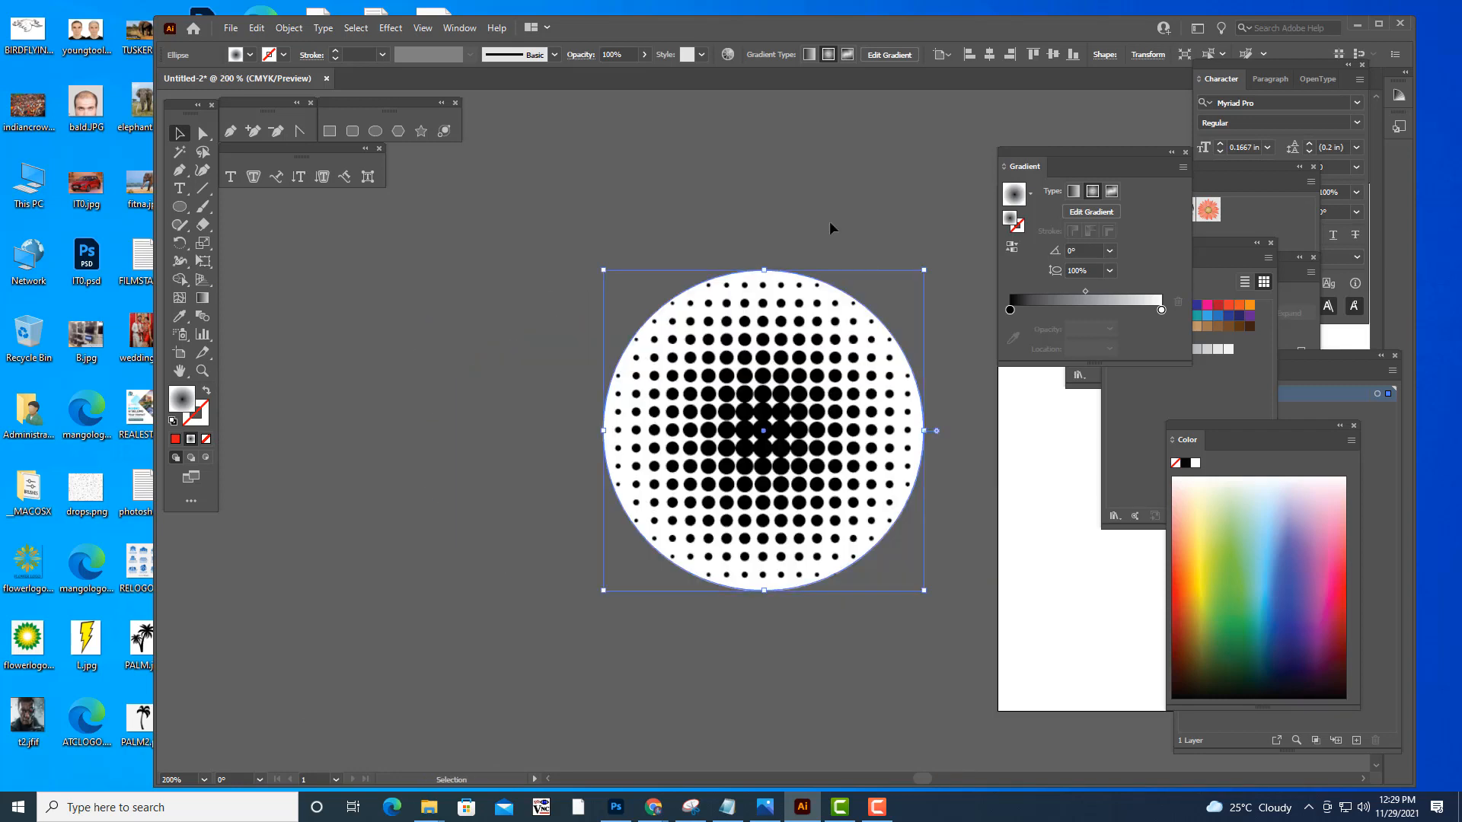
{"action": "left_click_drag", "start_coordinate": [789, 347], "coordinate": [732, 338]}
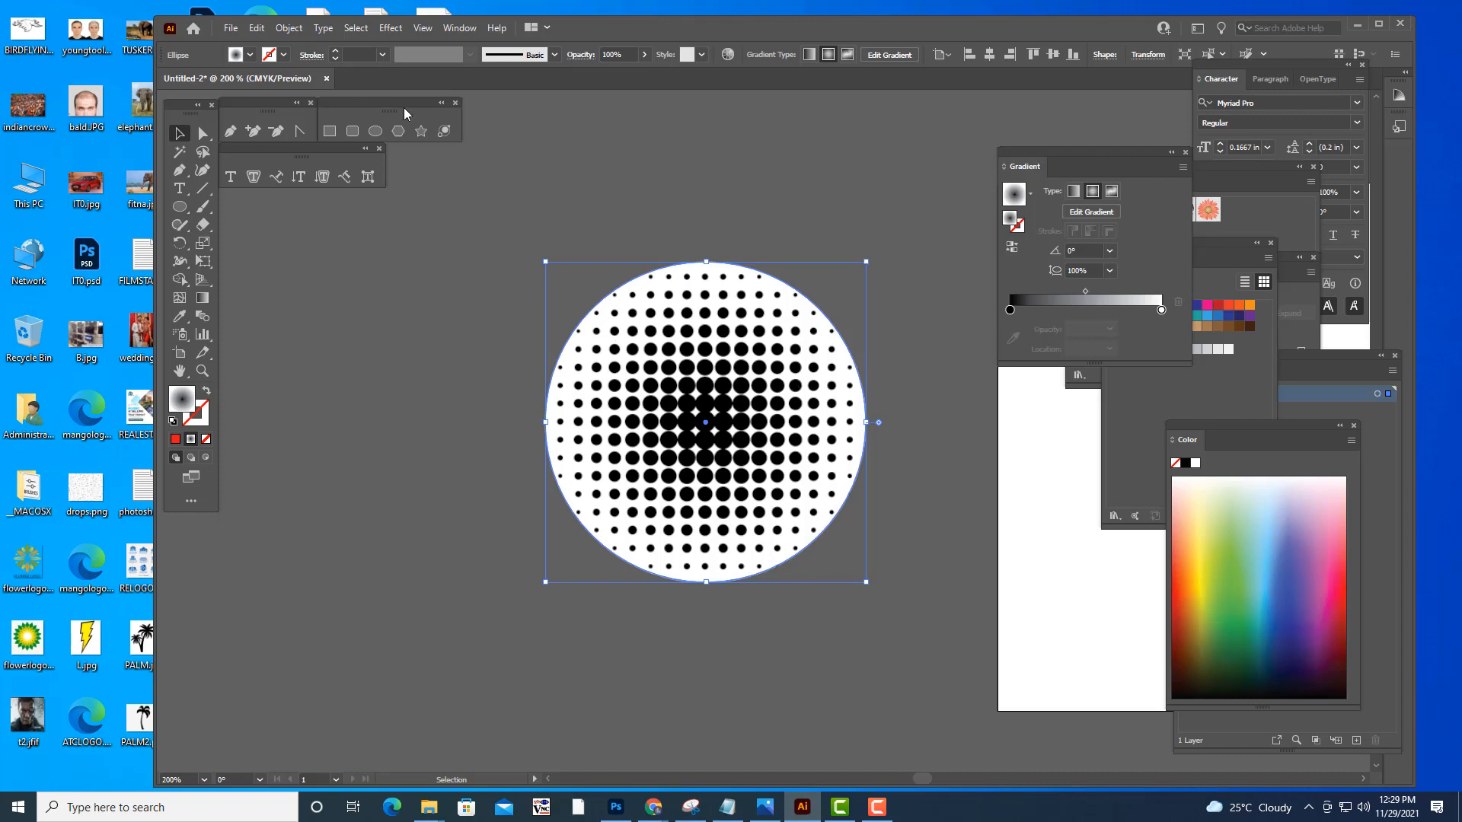
- Expand the appearance of the halftone circle and select the resulting image
{"action": "left_click", "coordinate": [288, 28]}
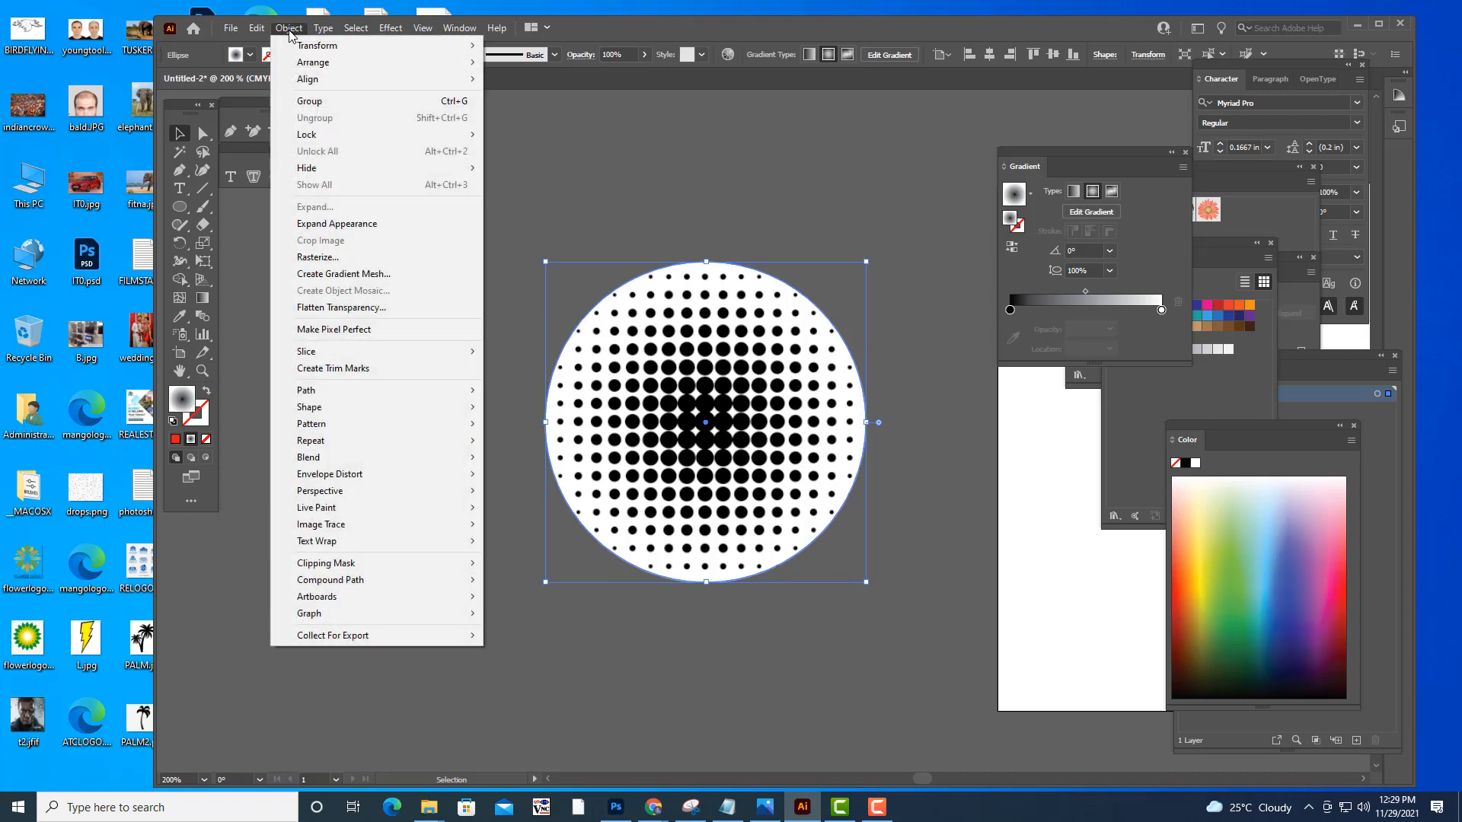
{"action": "left_click", "coordinate": [346, 223]}
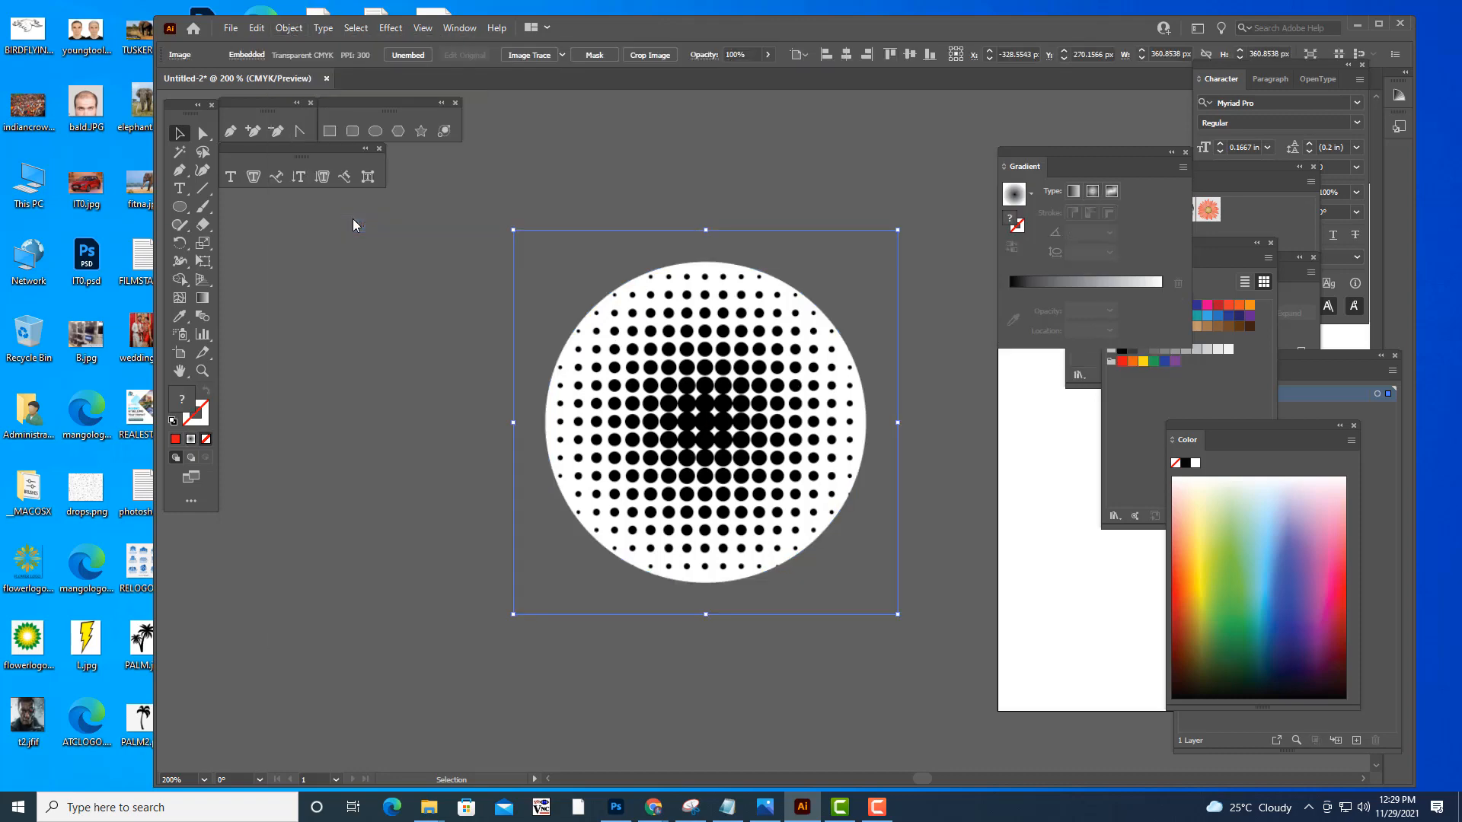
{"action": "left_click", "coordinate": [714, 162]}
{"action": "left_click", "coordinate": [752, 356]}
- Show the Image Trace settings for the halftone image, expand the Advanced options, and place them clear of the artwork
{"action": "left_click", "coordinate": [462, 28]}
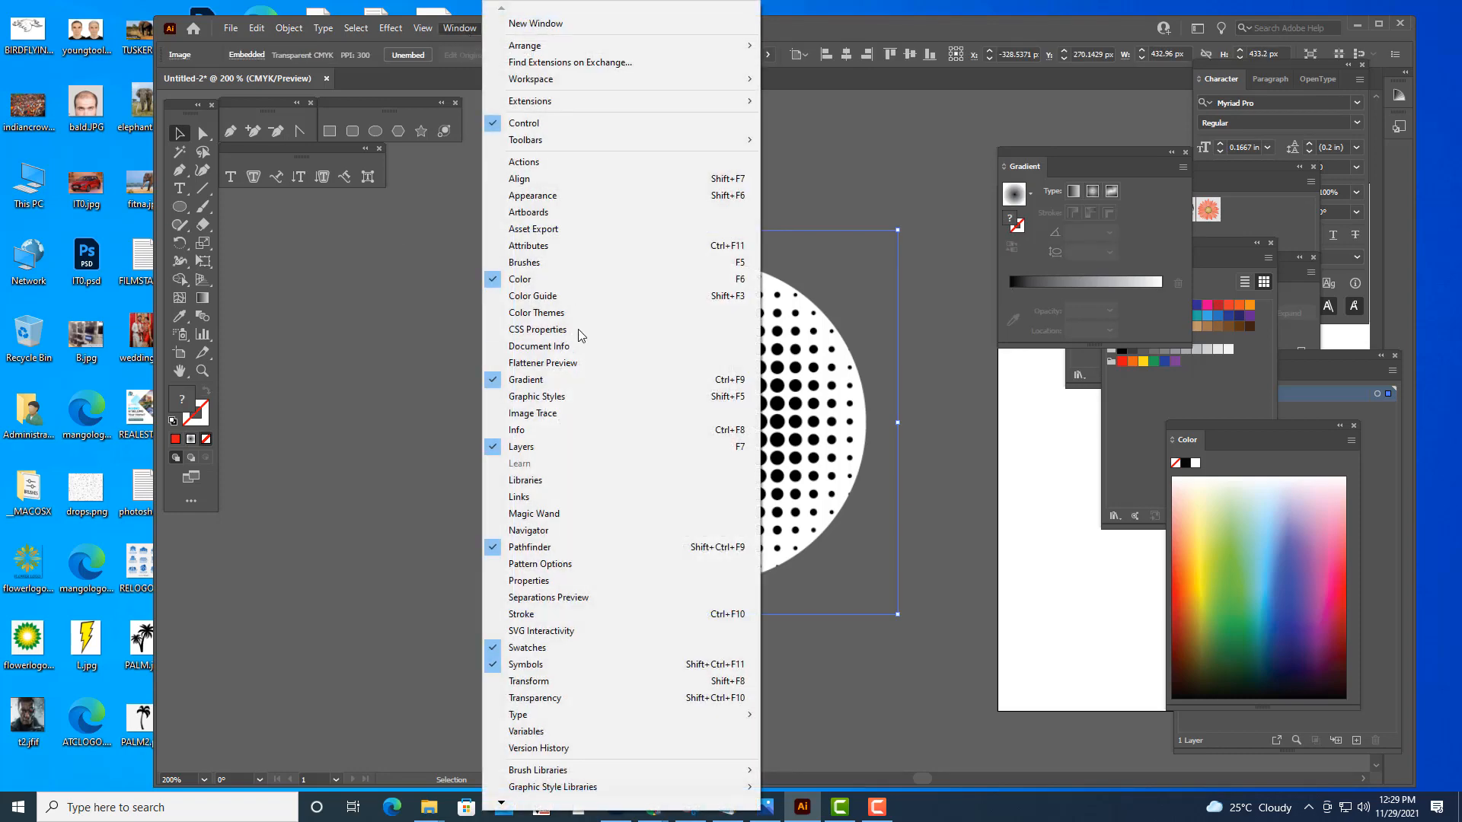
{"action": "left_click", "coordinate": [580, 415]}
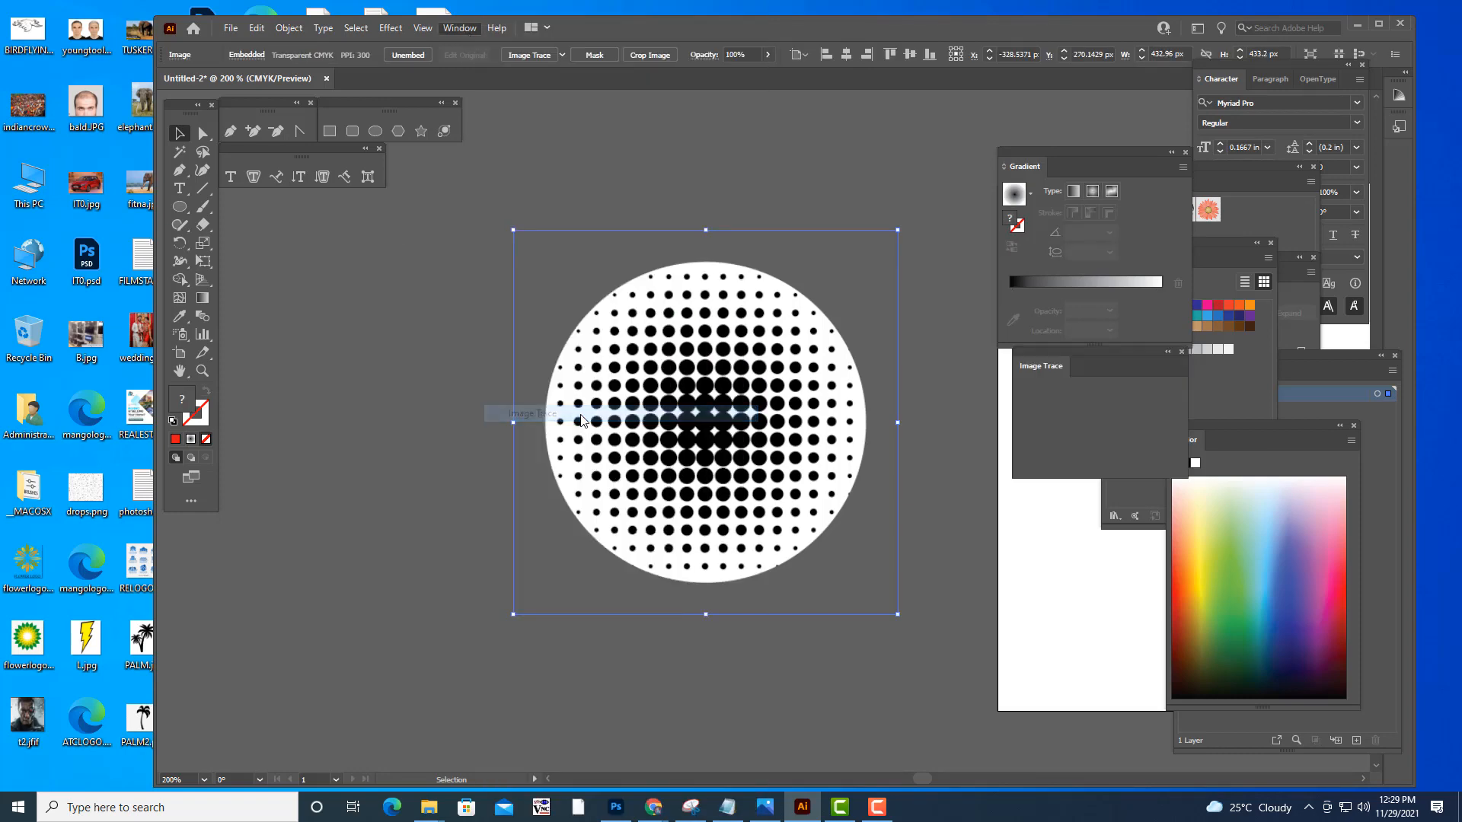
{"action": "left_click_drag", "start_coordinate": [1046, 354], "coordinate": [1072, 315]}
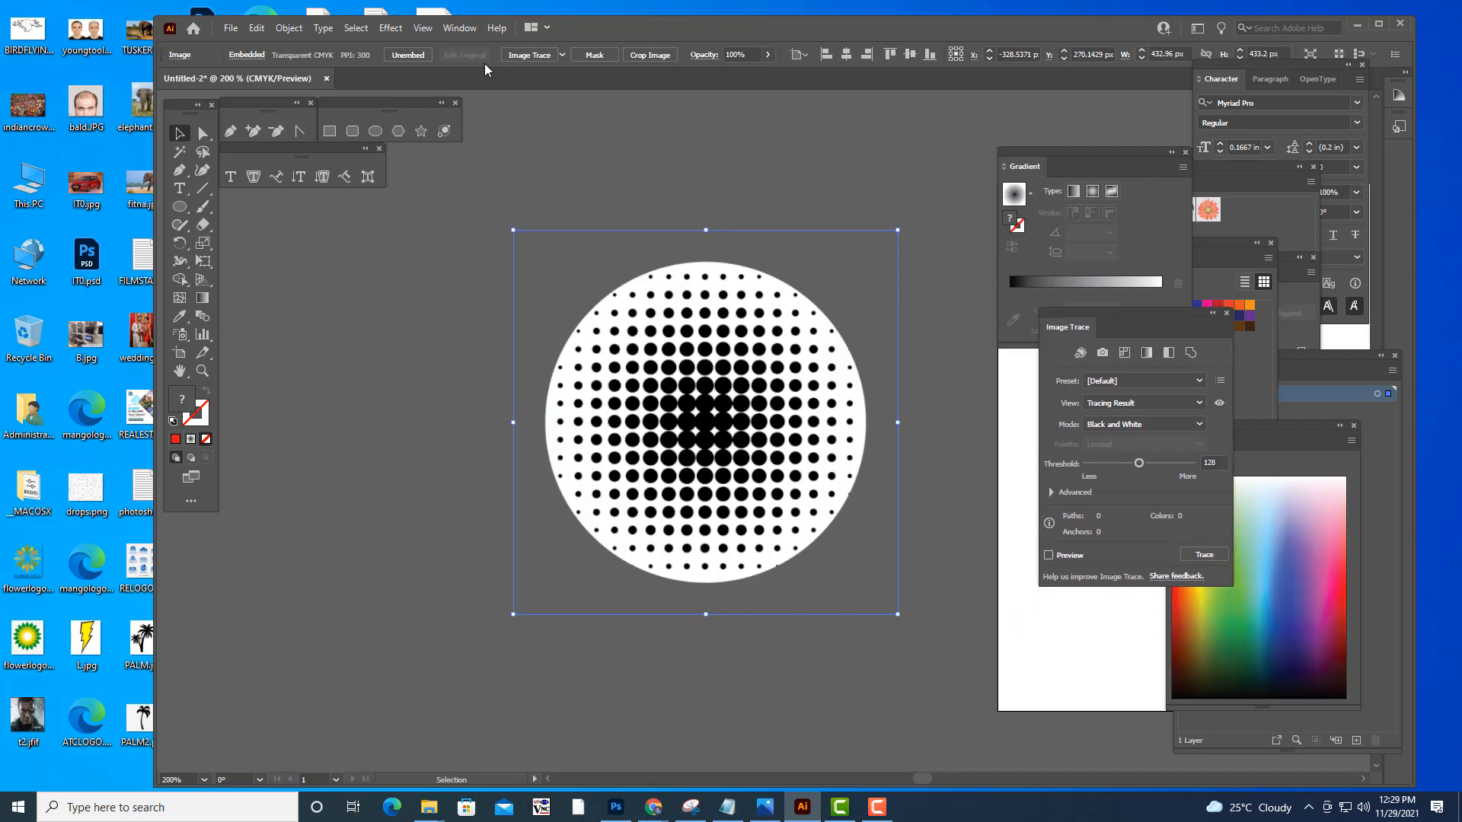
{"action": "left_click", "coordinate": [466, 34]}
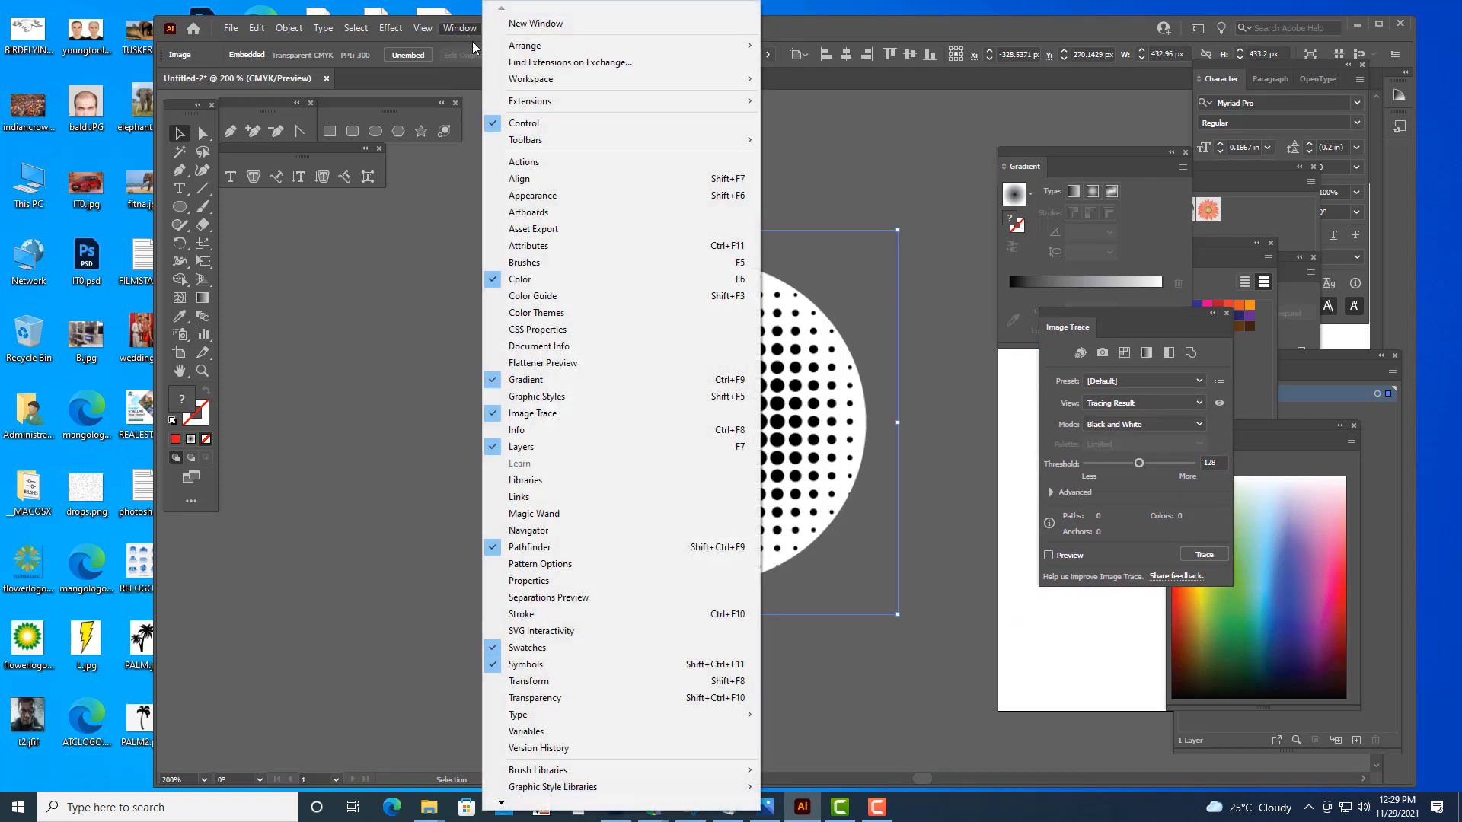
{"action": "left_click", "coordinate": [574, 410]}
{"action": "left_click_drag", "start_coordinate": [1048, 99], "coordinate": [1048, 99]}
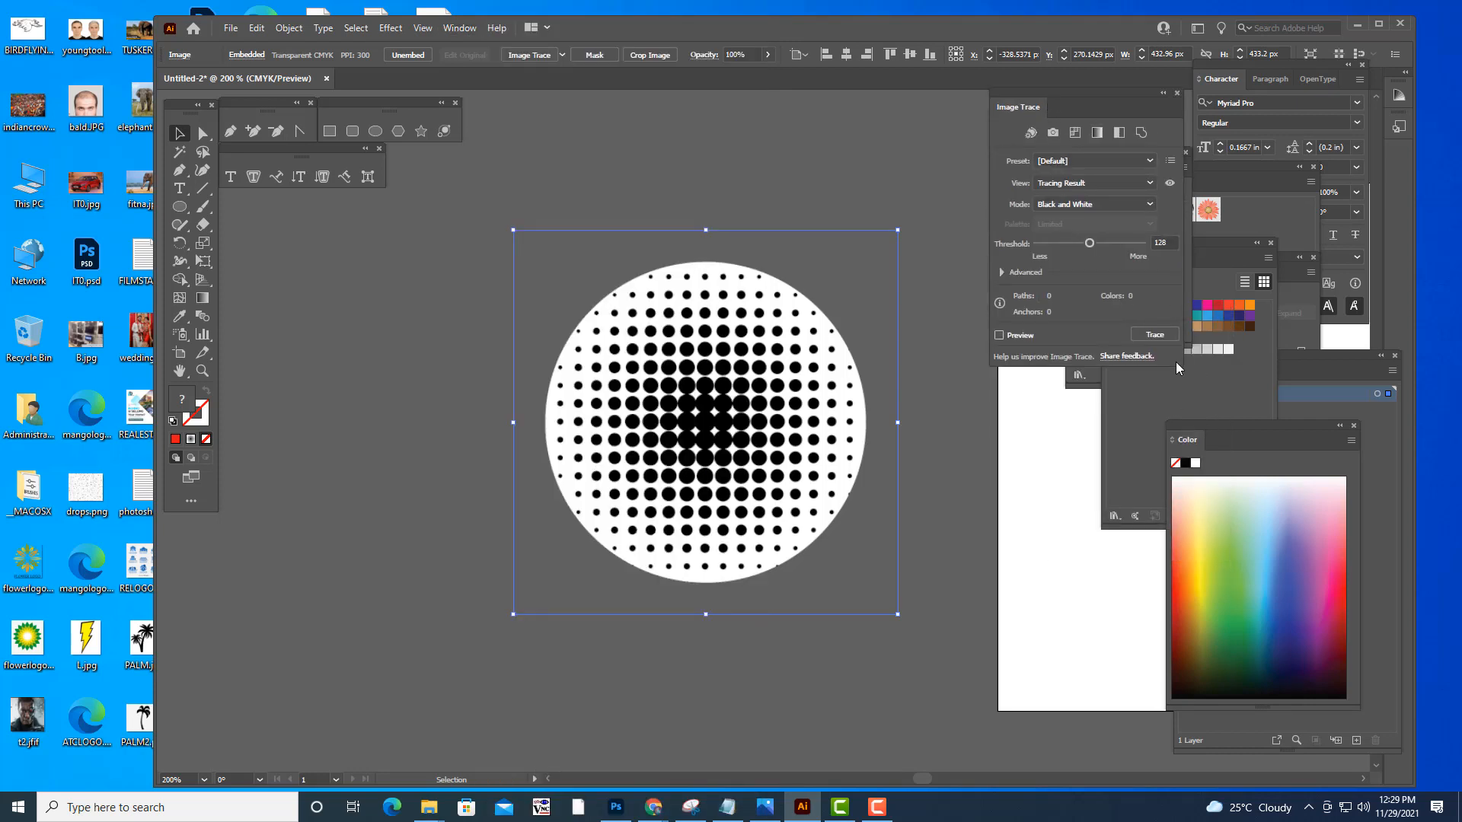
{"action": "left_click", "coordinate": [1000, 272]}
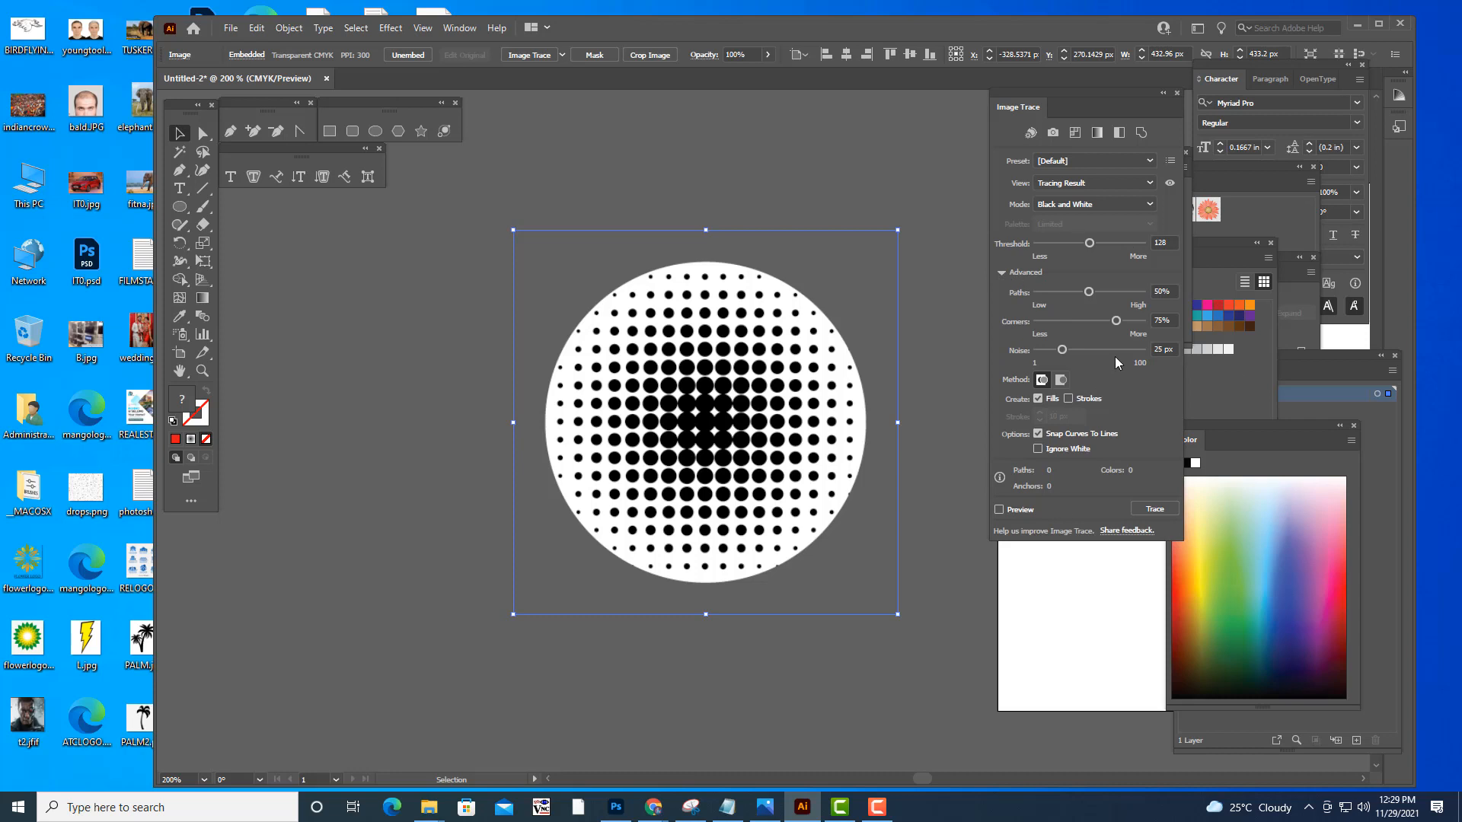
{"action": "left_click_drag", "start_coordinate": [1020, 89], "coordinate": [1035, 94]}
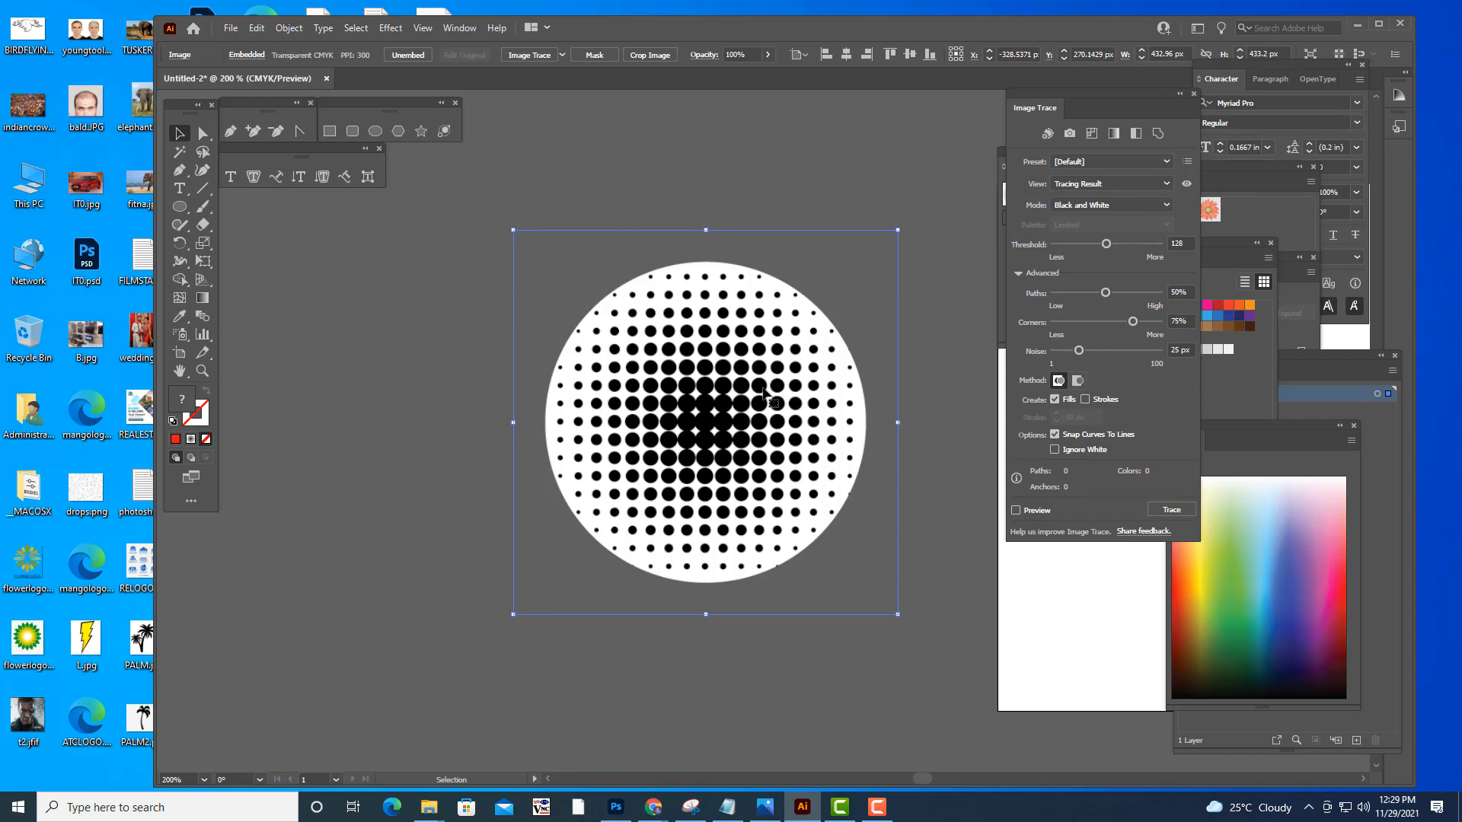
- Trace the halftone image with Ignore White and Preview enabled, and close the Image Trace settings
{"action": "left_click", "coordinate": [1055, 452]}
{"action": "left_click", "coordinate": [1017, 510]}
{"action": "left_click", "coordinate": [733, 261]}
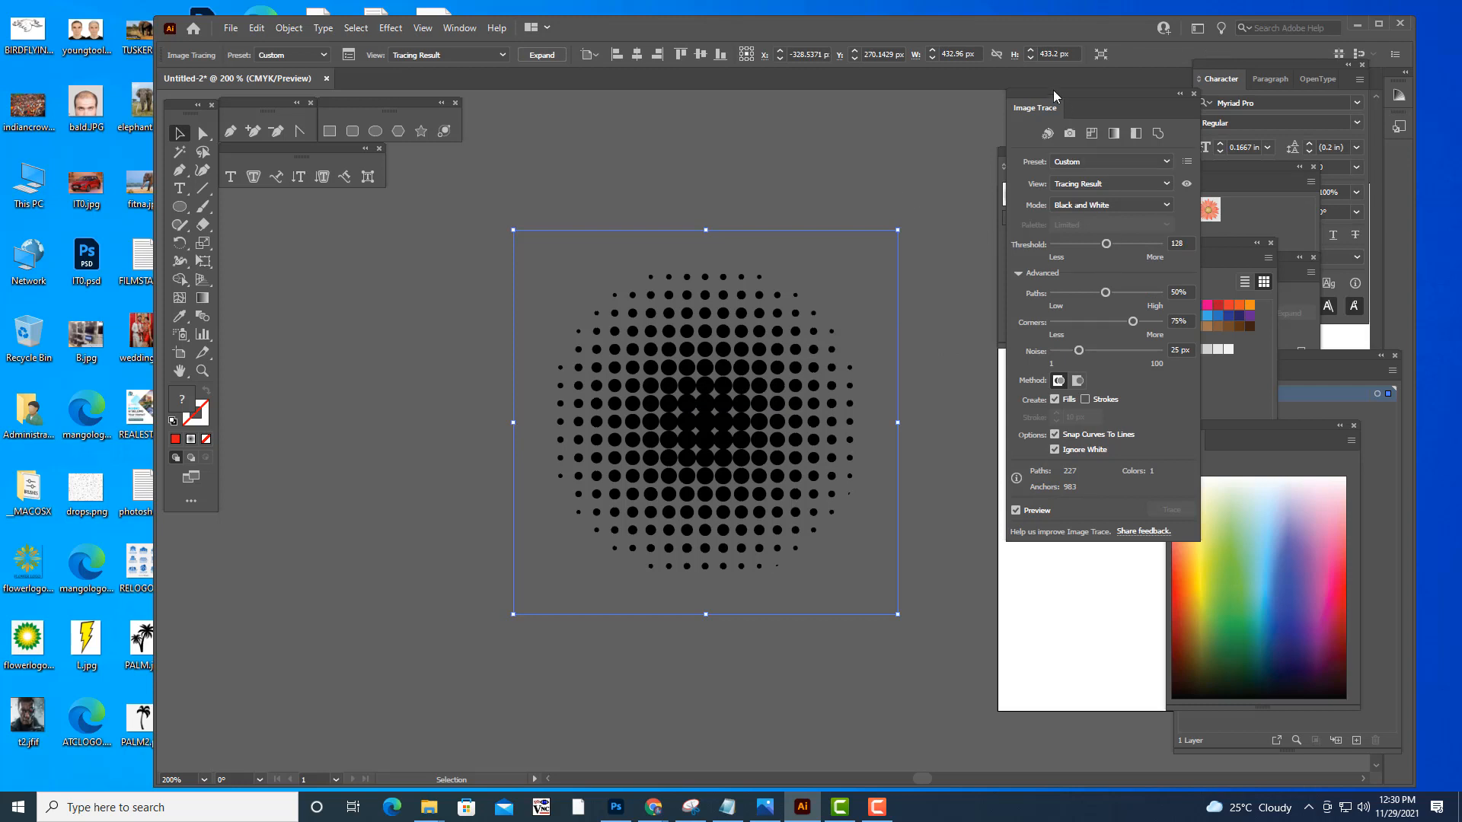
{"action": "mouse_move", "coordinate": [1053, 90]}
{"action": "left_mouse_down"}
{"action": "mouse_move", "coordinate": [1213, 179]}
{"action": "mouse_move", "coordinate": [1229, 213]}
{"action": "left_mouse_up"}
{"action": "left_click", "coordinate": [1271, 217]}
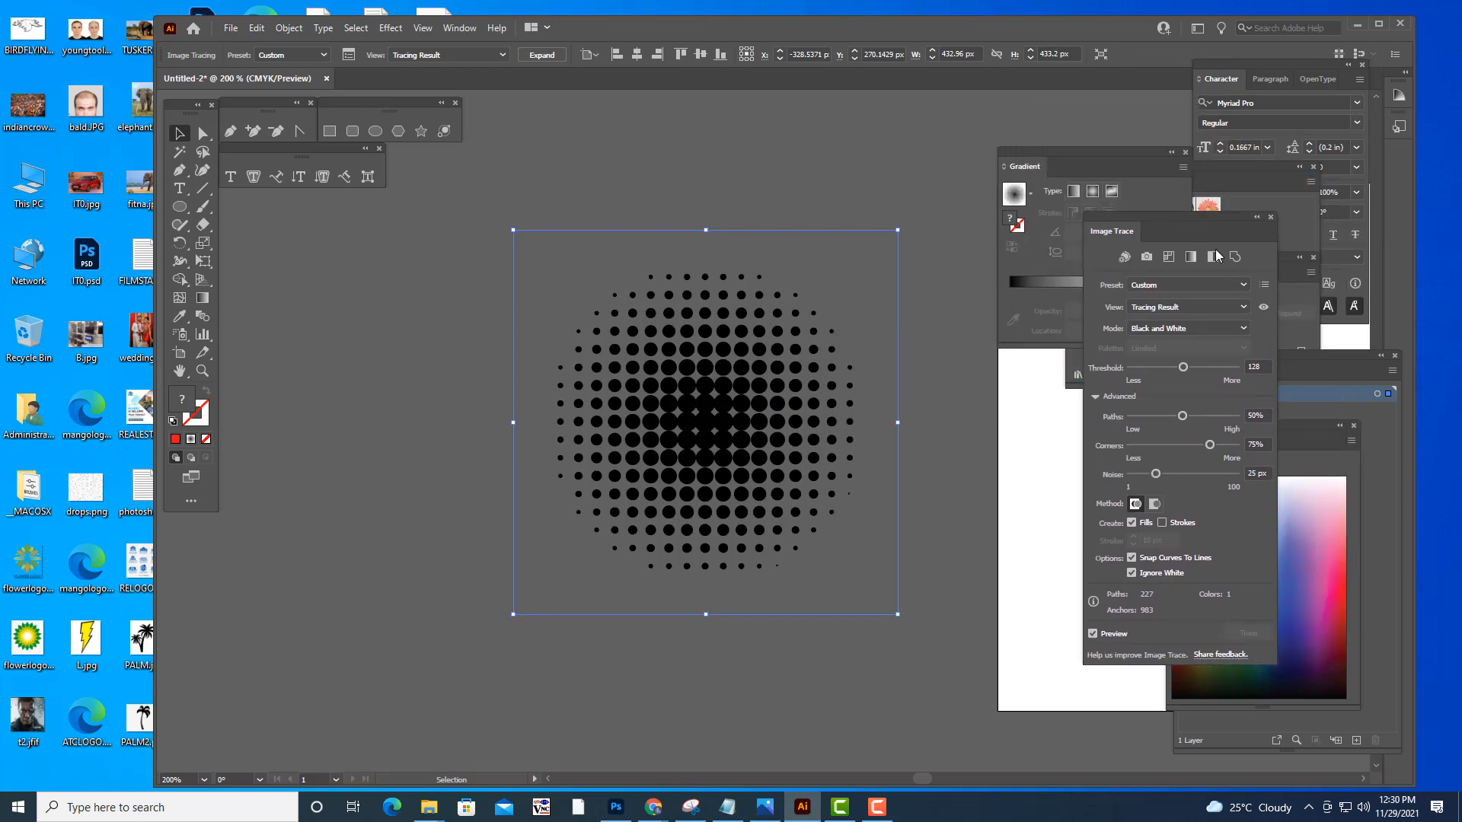
- Clear the Gradient settings away from the artboard and move the traced halftone circle onto the artboard
{"action": "left_click", "coordinate": [950, 226]}
{"action": "left_click_drag", "start_coordinate": [1040, 154], "coordinate": [1186, 168]}
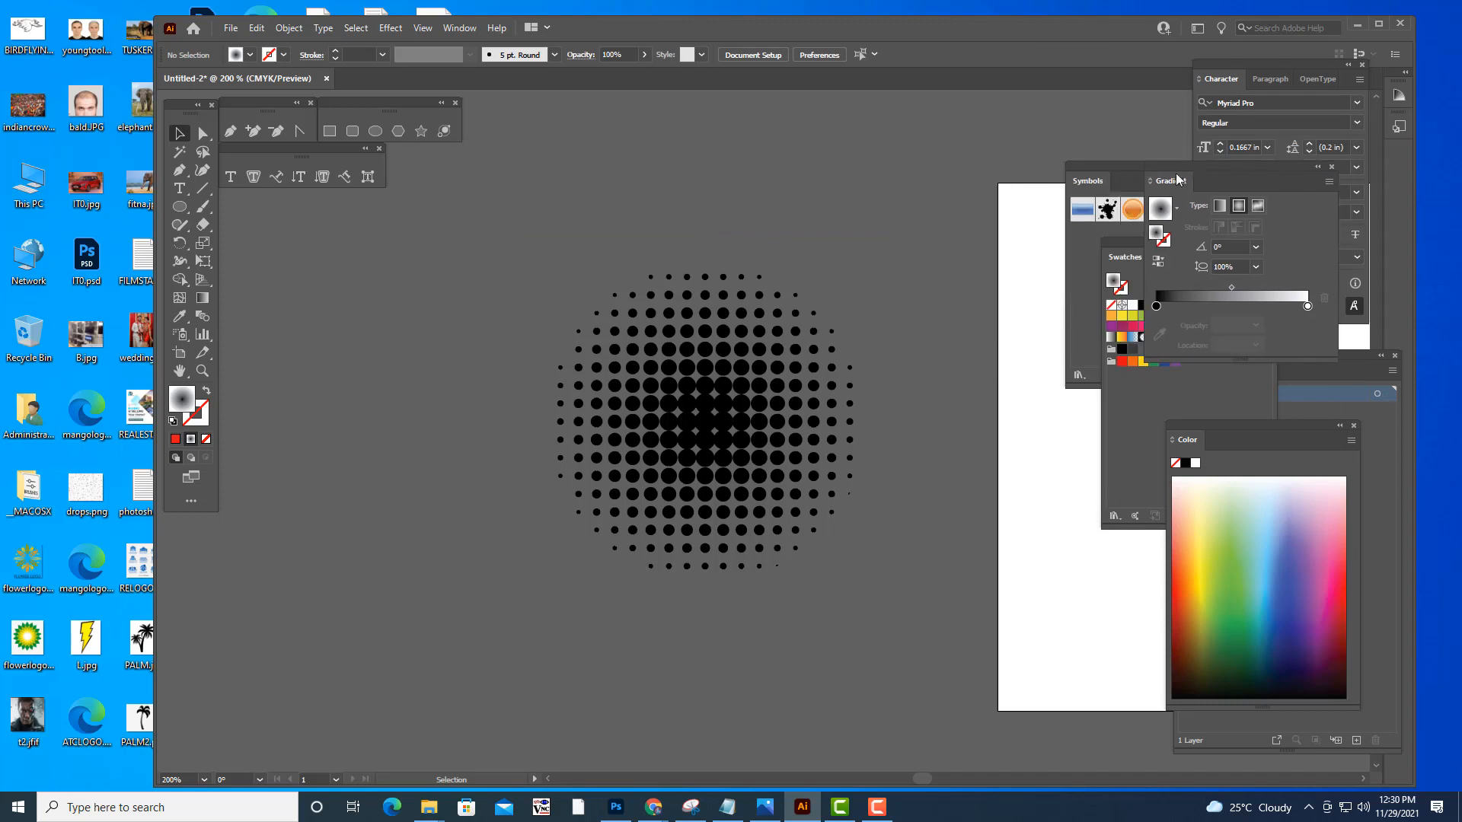
{"action": "key", "text": "ctrl+minus"}
{"action": "key", "text": "ctrl+minus"}
{"action": "key", "text": "ctrl+plus"}
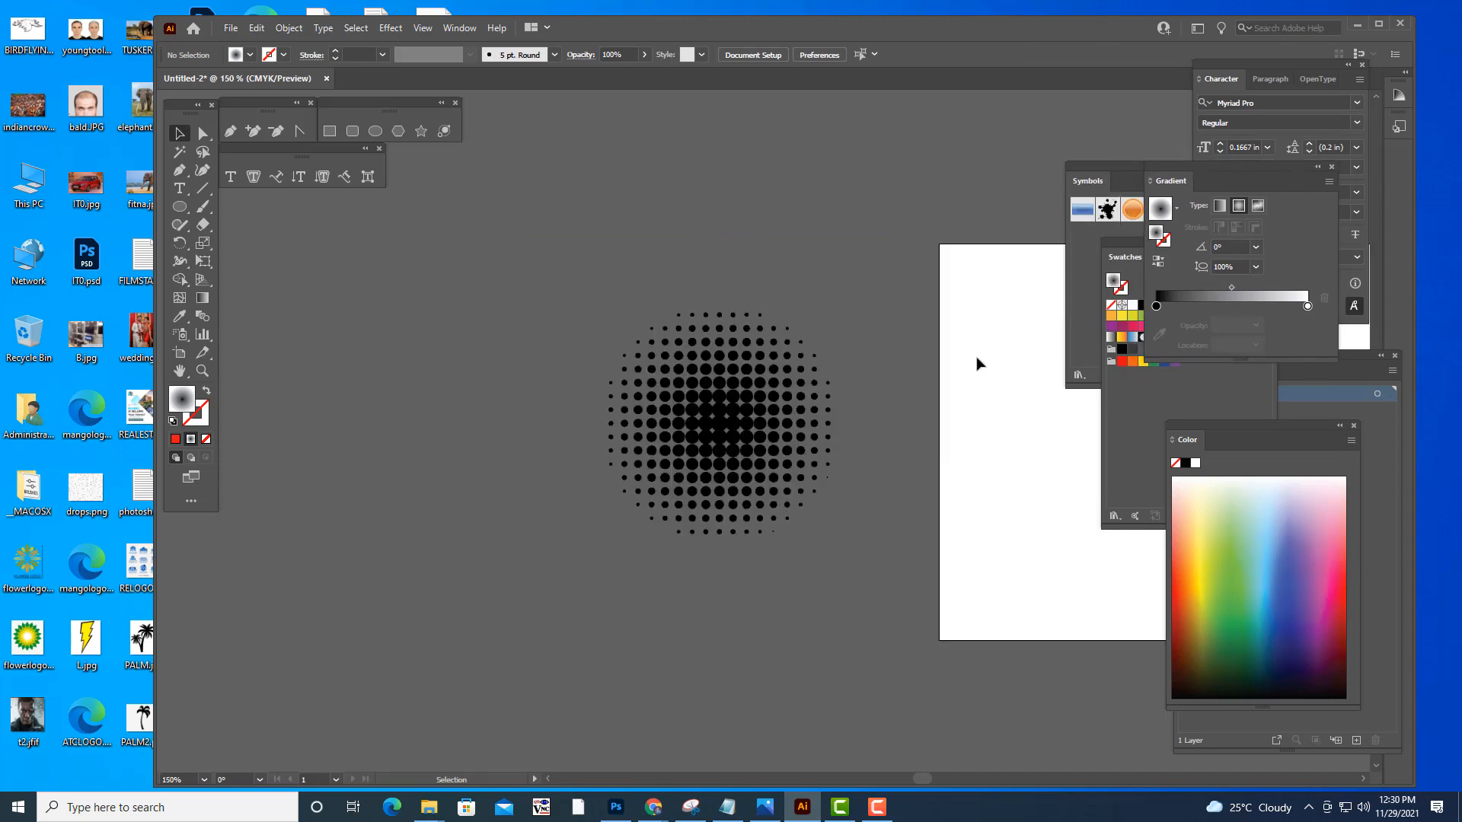
{"action": "key", "text": "space"}
{"action": "left_click_drag", "start_coordinate": [915, 389], "coordinate": [572, 434]}
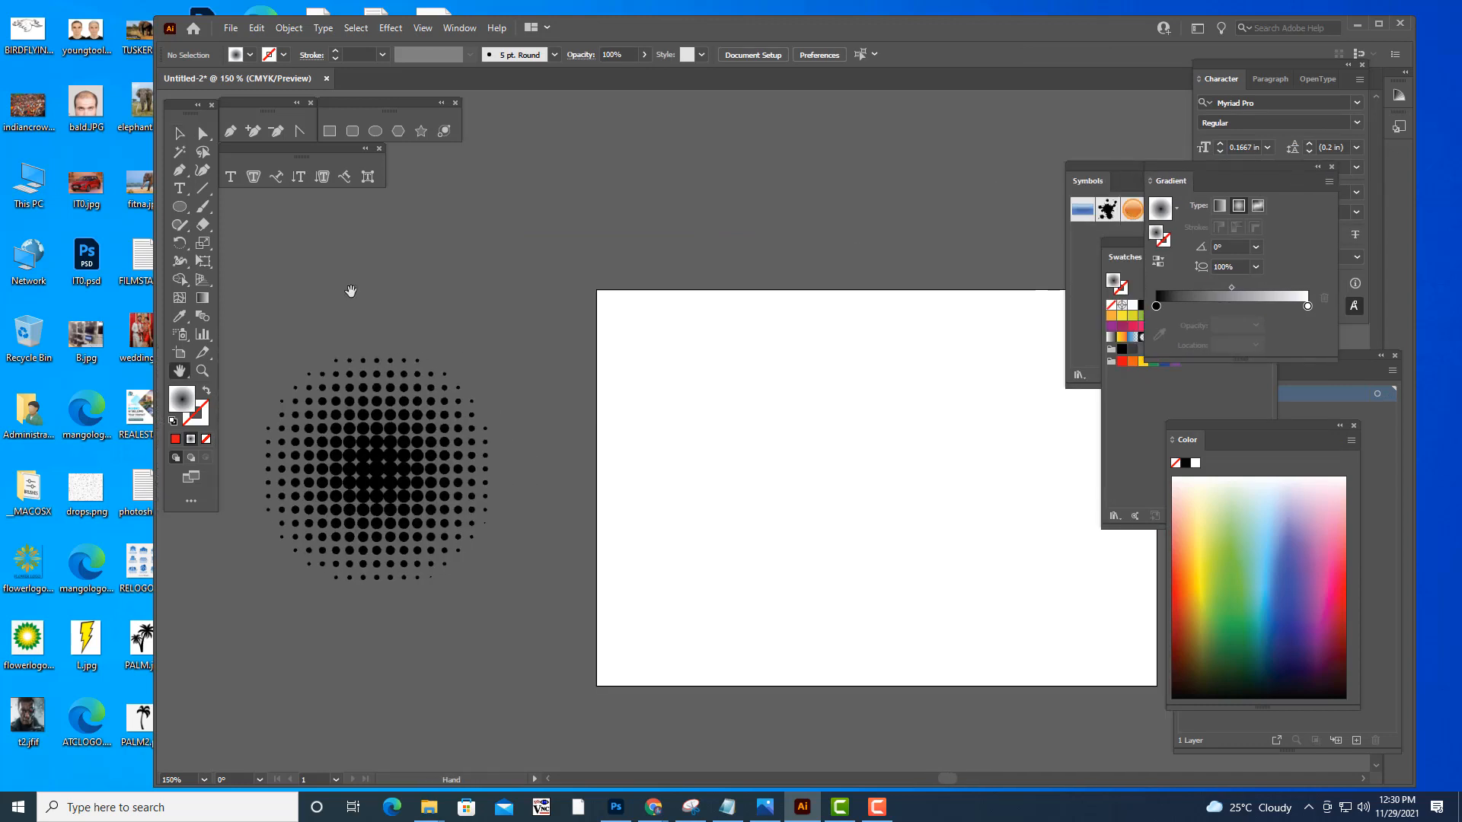
{"action": "left_click", "coordinate": [179, 133]}
{"action": "left_click_drag", "start_coordinate": [360, 430], "coordinate": [890, 444]}
{"action": "left_click", "coordinate": [843, 224]}
{"action": "left_click", "coordinate": [919, 478]}
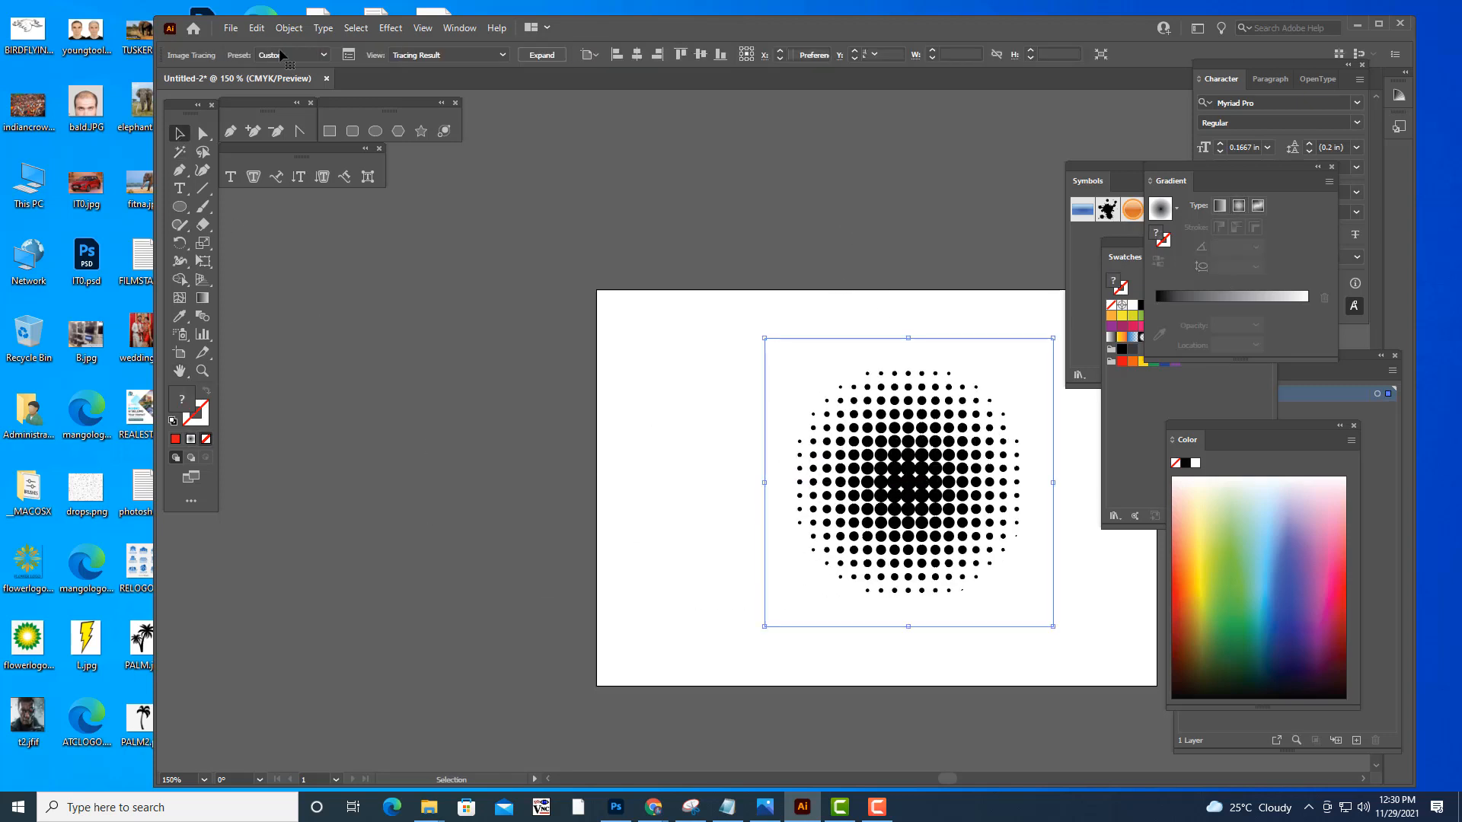
- Expand the traced halftone circle into vector shapes and select the resulting dot group
{"action": "left_click", "coordinate": [289, 28]}
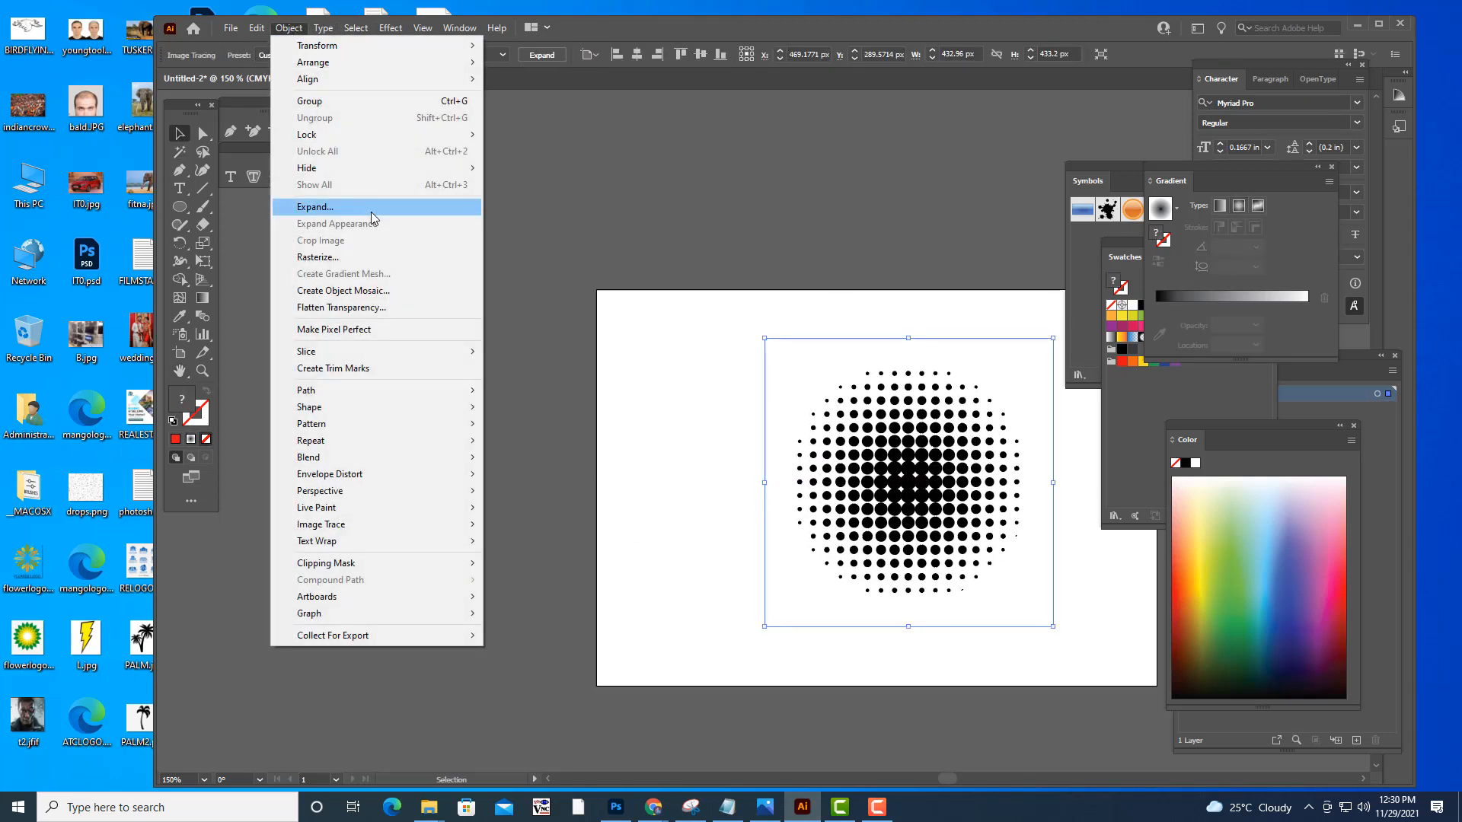
{"action": "left_click", "coordinate": [342, 213]}
{"action": "left_click", "coordinate": [742, 252]}
{"action": "left_click", "coordinate": [786, 196]}
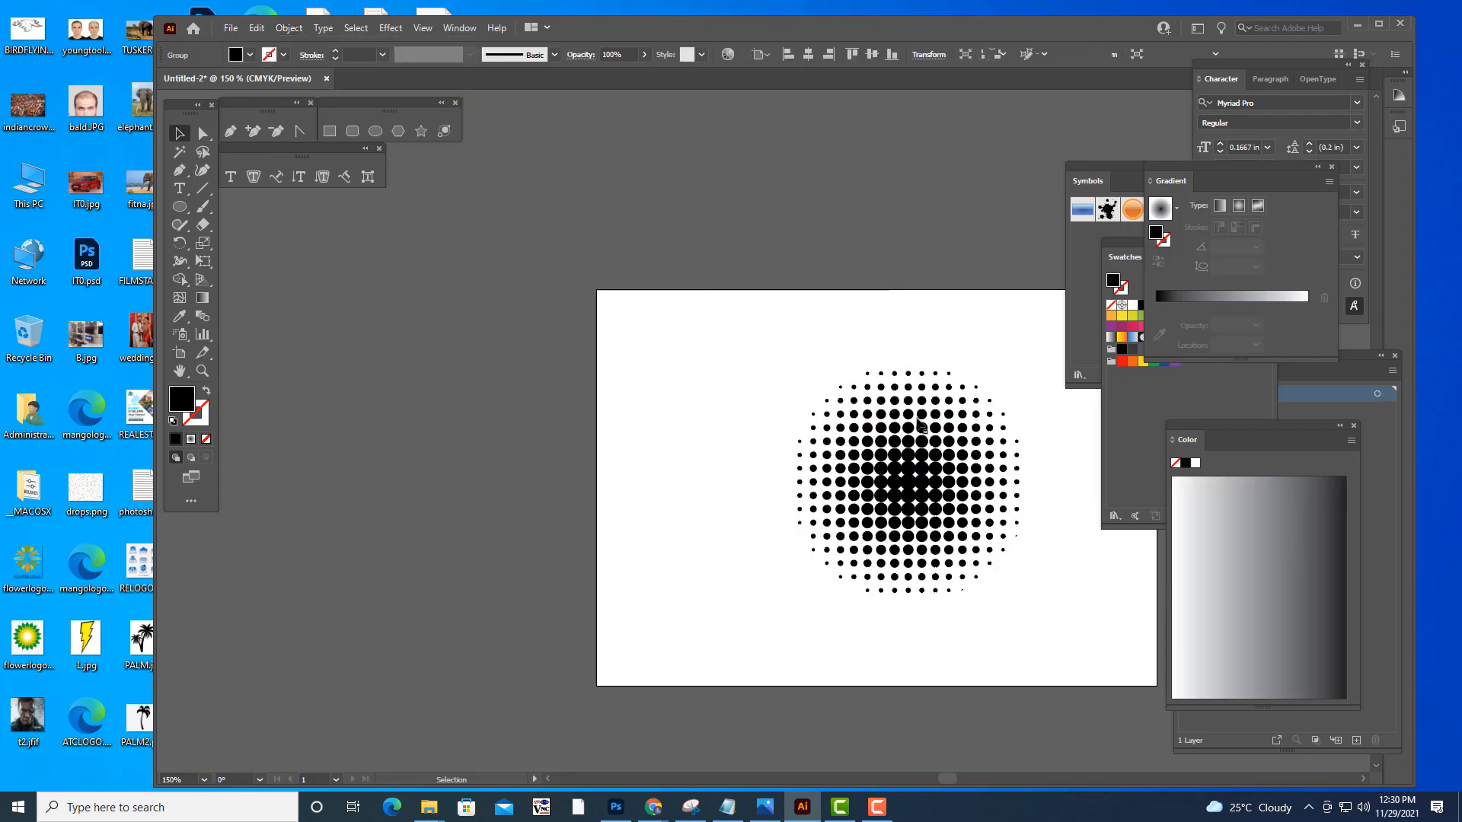
{"action": "left_click", "coordinate": [927, 476]}
{"action": "key", "text": "h"}
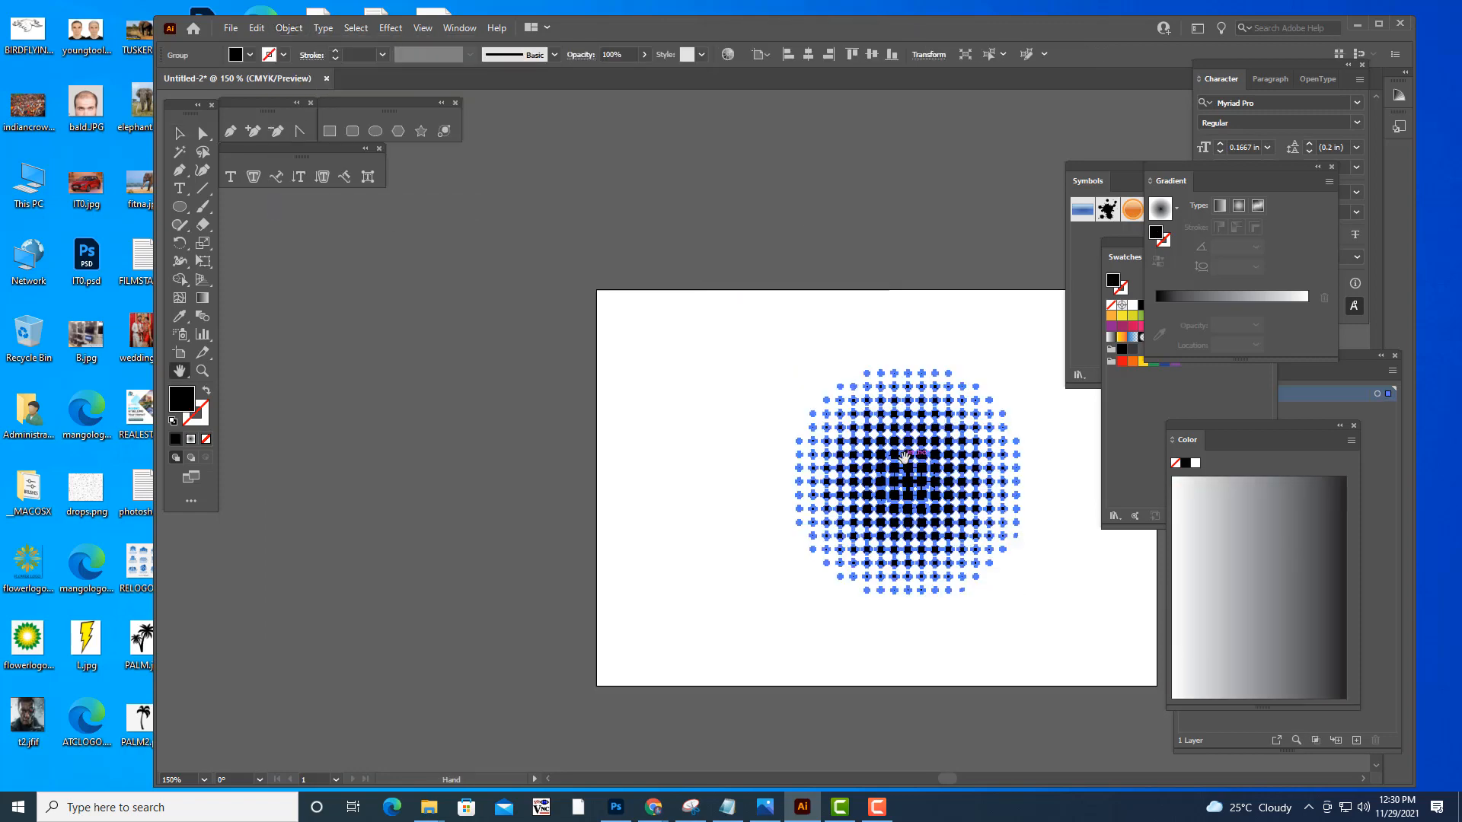
{"action": "left_click", "coordinate": [180, 134]}
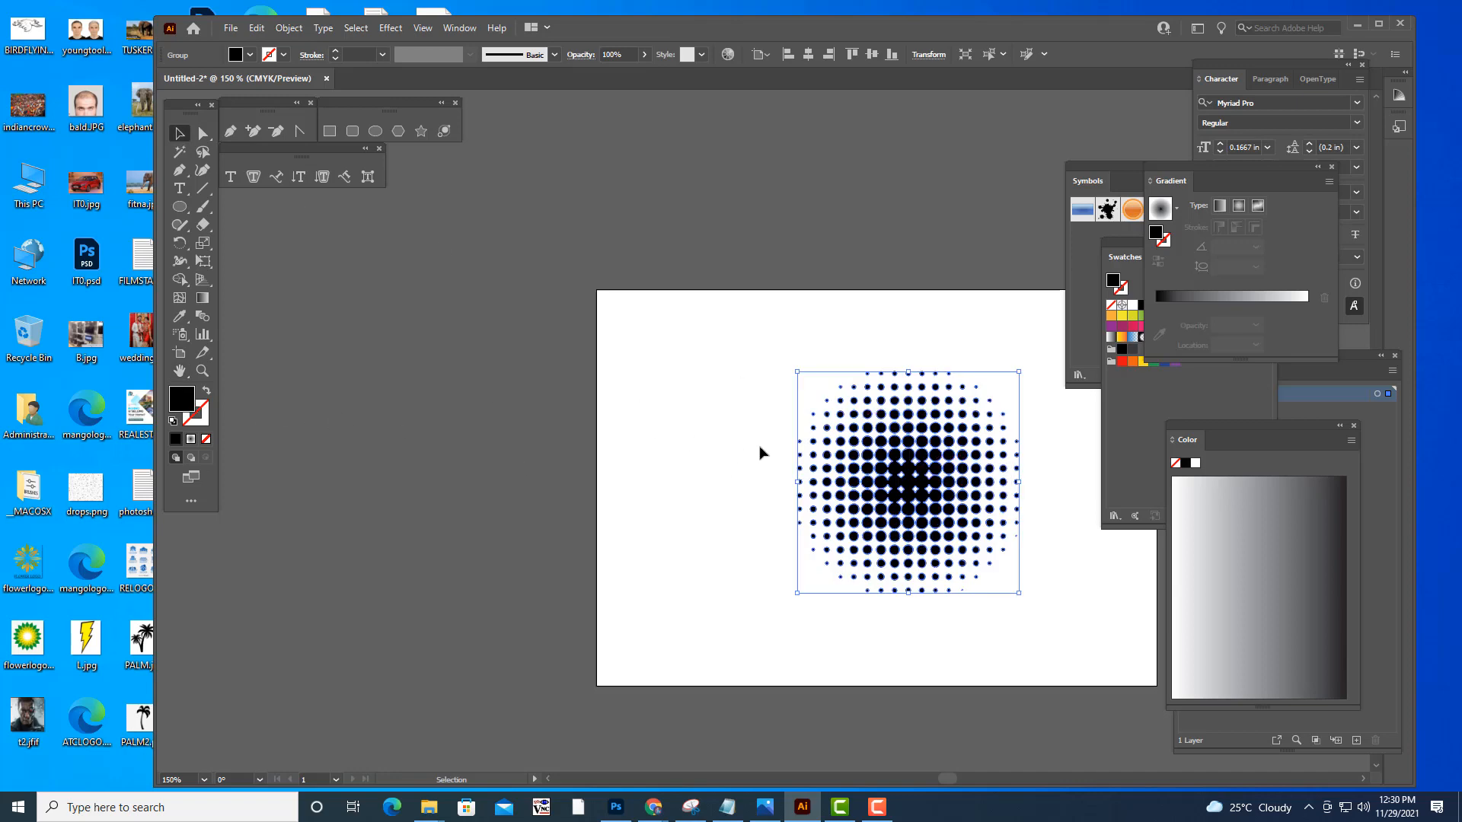
- Bring the Symbols collection into view and save the halftone dot group as a new symbol named DOTS
{"action": "key", "text": "h"}
{"action": "left_click_drag", "start_coordinate": [603, 433], "coordinate": [455, 421]}
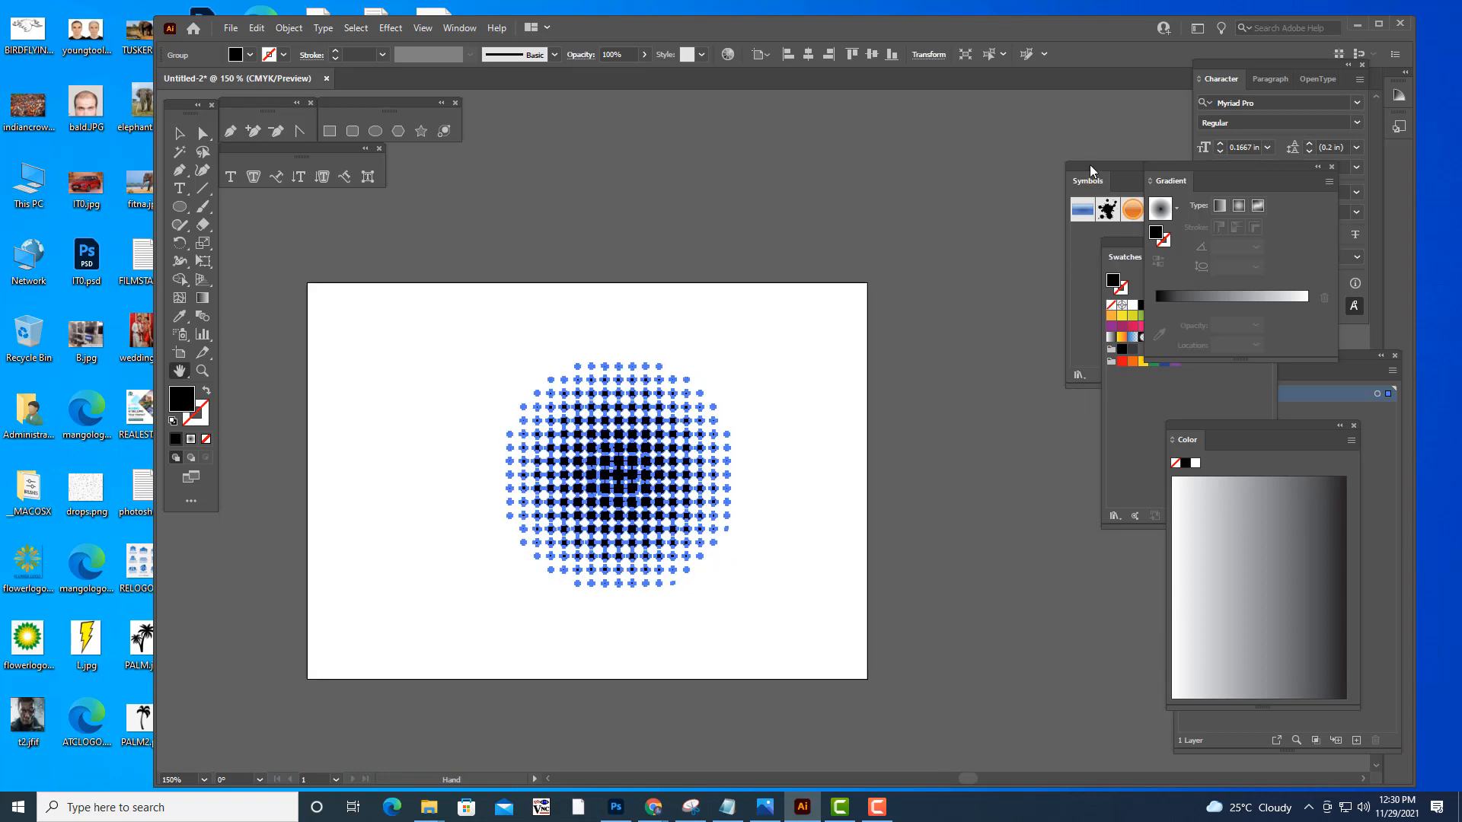
{"action": "left_click_drag", "start_coordinate": [1090, 170], "coordinate": [1012, 220]}
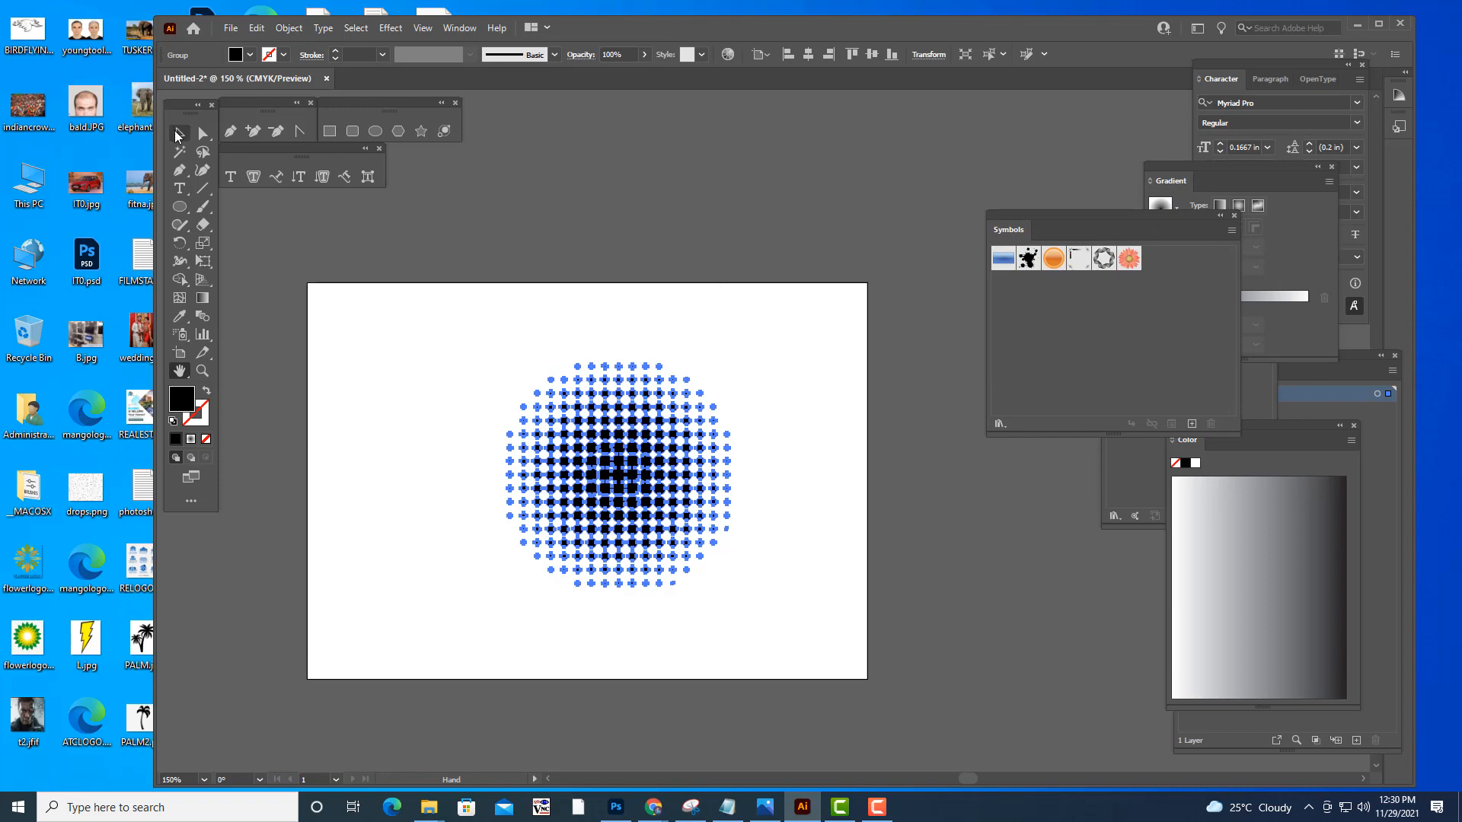
{"action": "left_click", "coordinate": [176, 134]}
{"action": "left_click", "coordinate": [739, 221]}
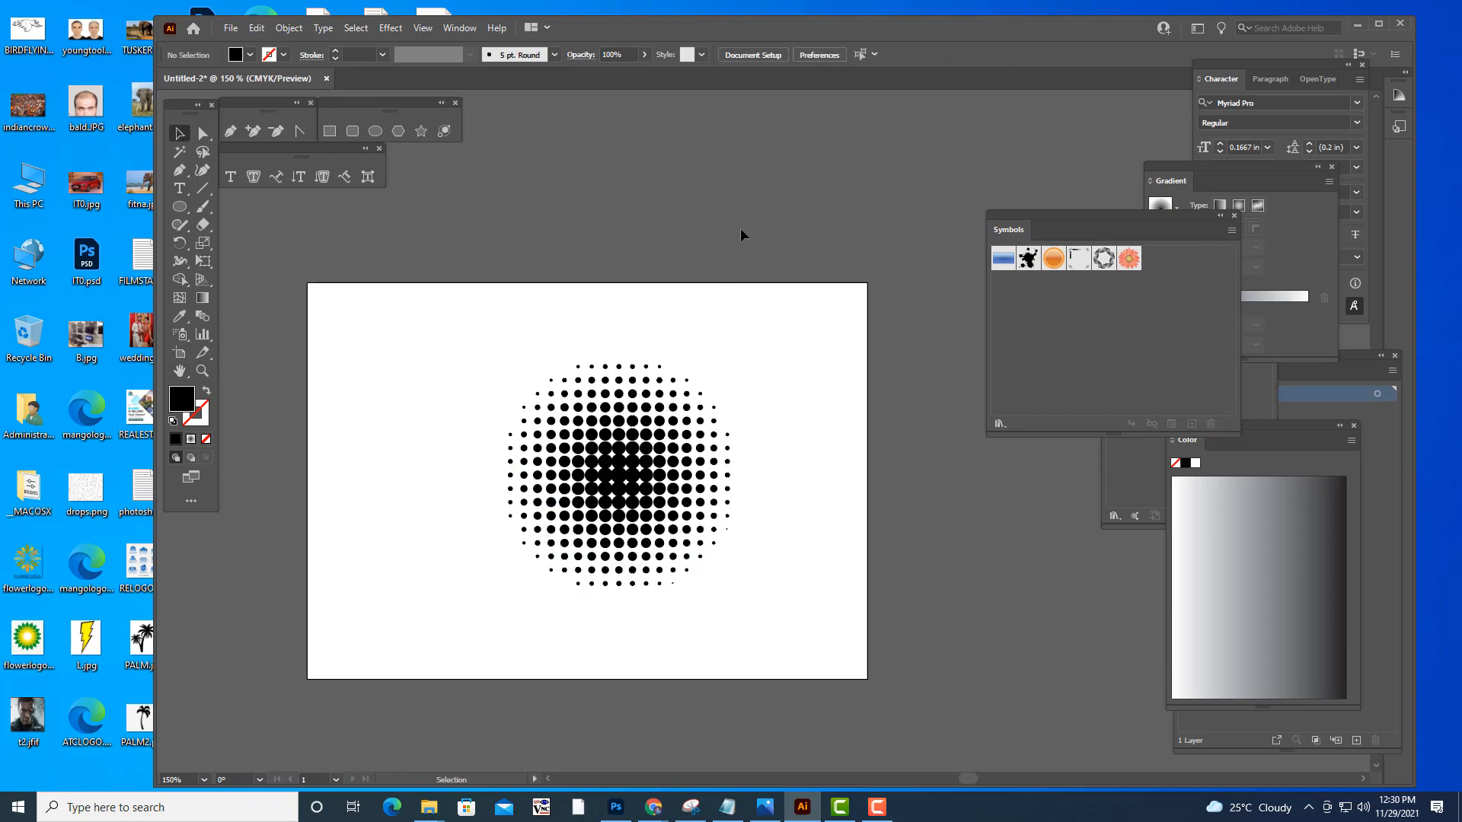
{"action": "left_click", "coordinate": [670, 449]}
{"action": "left_click_drag", "start_coordinate": [638, 472], "coordinate": [1119, 323]}
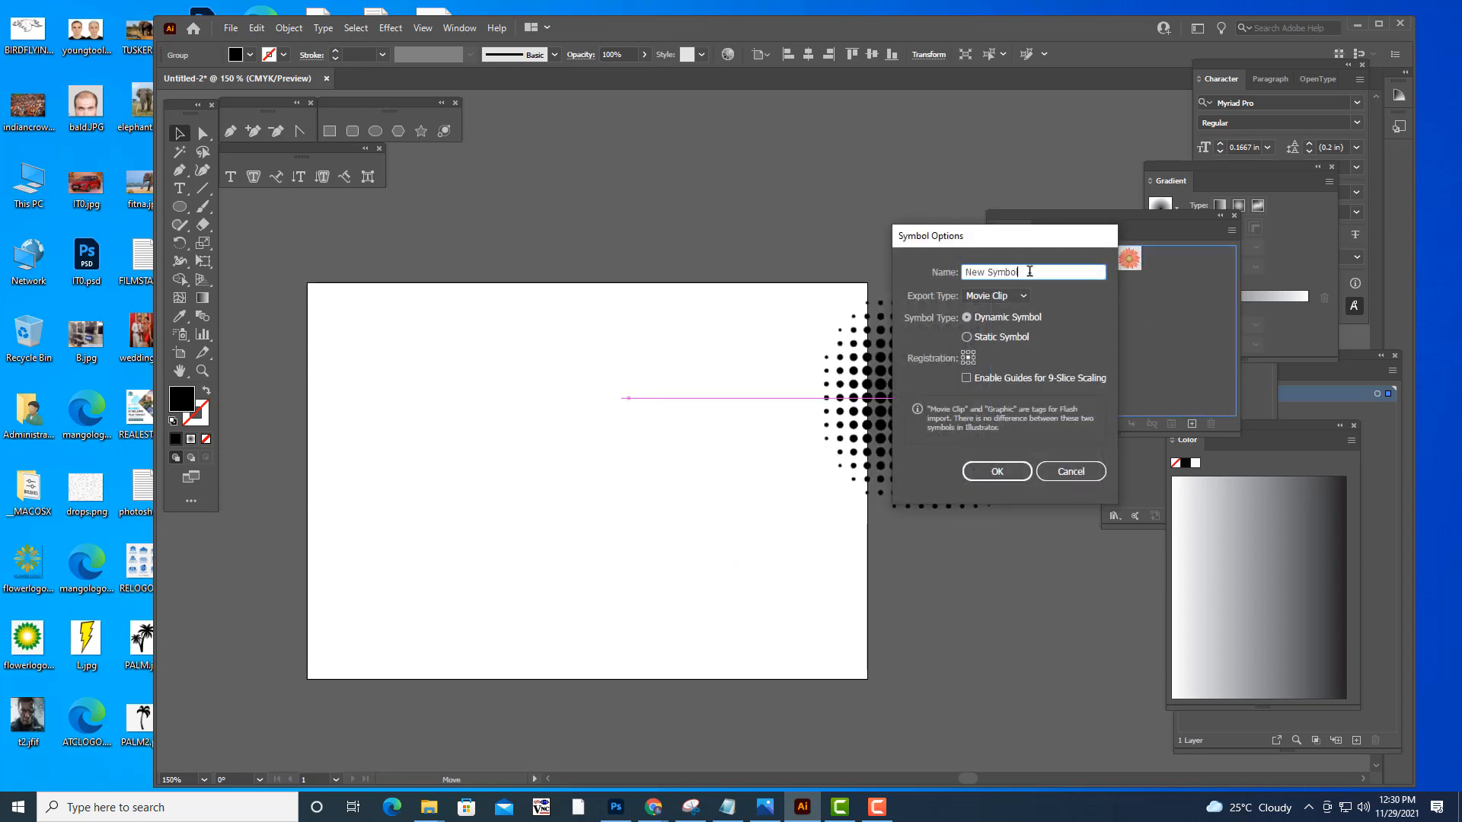
{"action": "type", "text": "DOTS"}
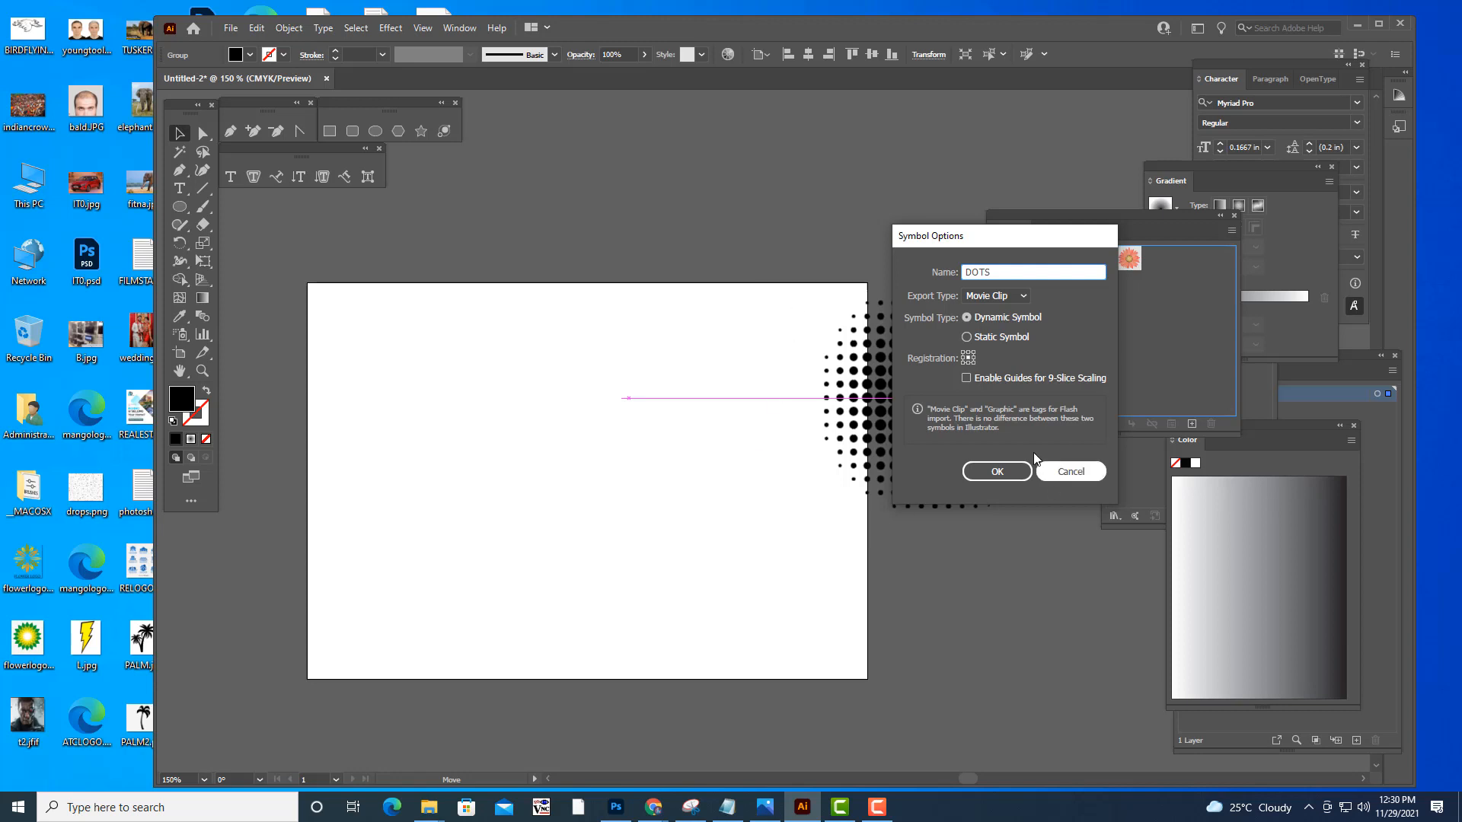
{"action": "left_click", "coordinate": [997, 471]}
{"action": "left_click", "coordinate": [916, 193]}
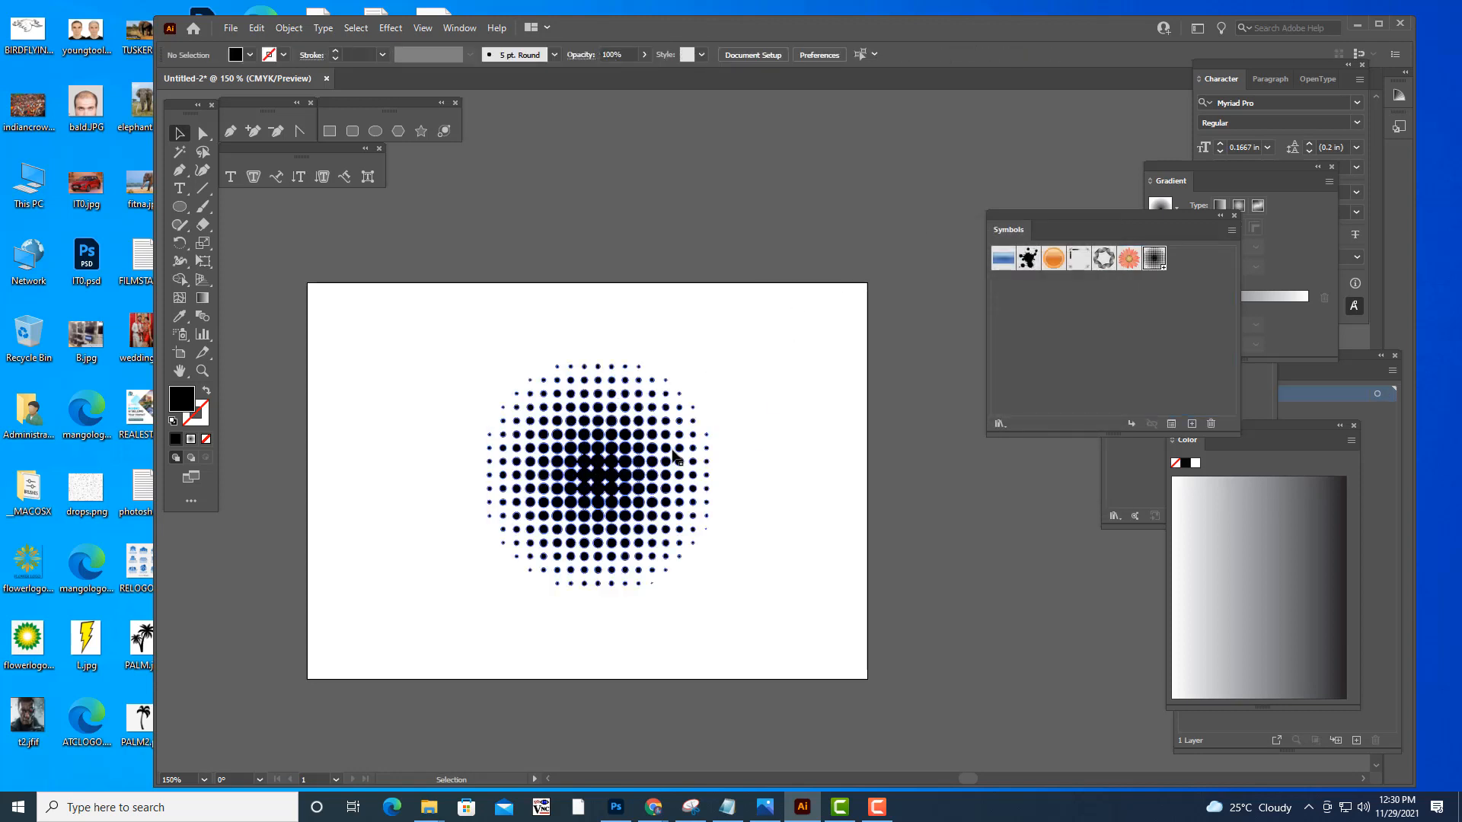
- Delete the halftone dots from the artboard and place the Symbols collection clear of it
{"action": "left_click", "coordinate": [672, 450]}
{"action": "key", "text": "Delete"}
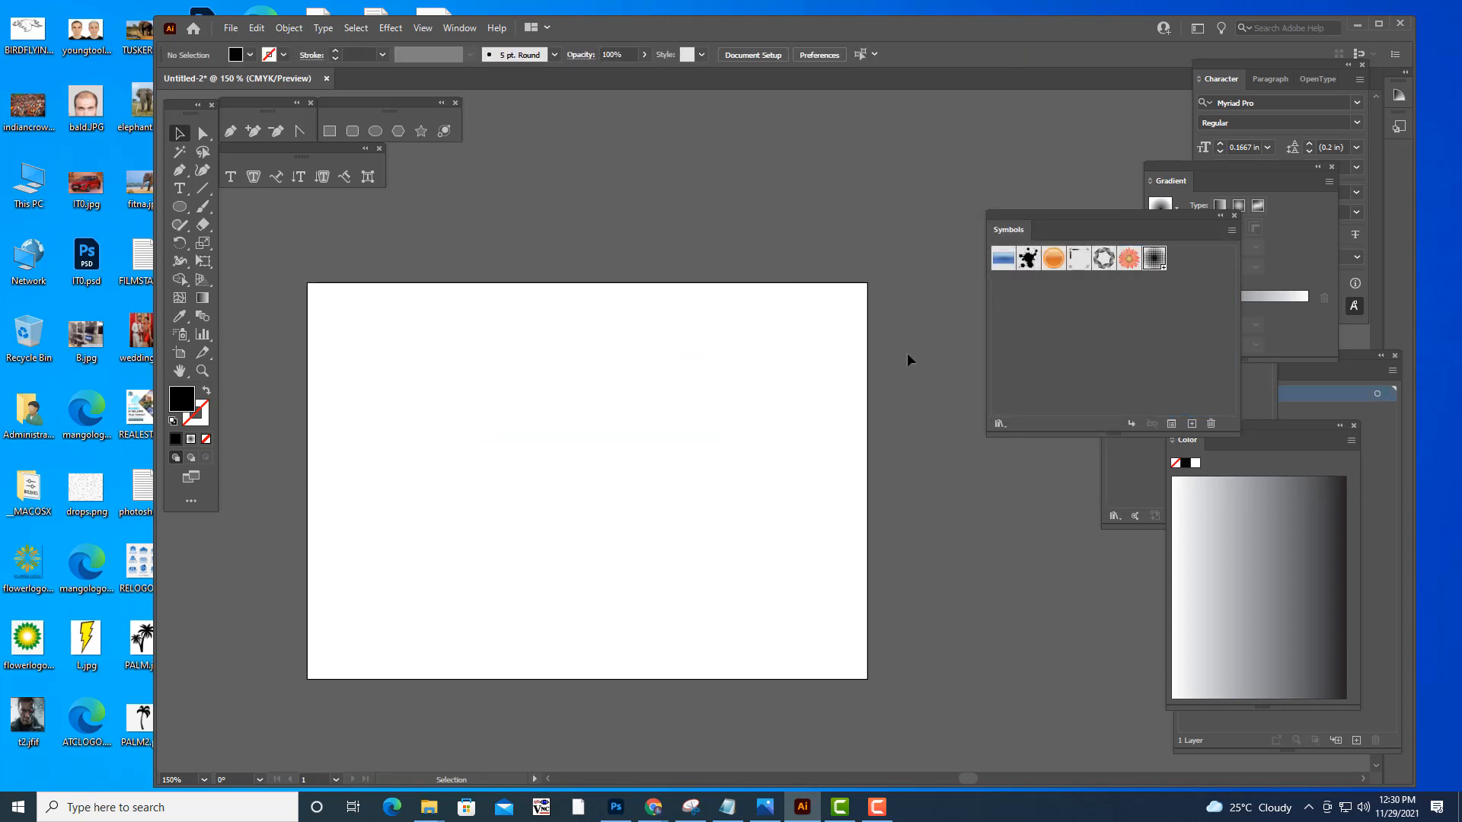
{"action": "left_click_drag", "start_coordinate": [1049, 217], "coordinate": [1157, 199]}
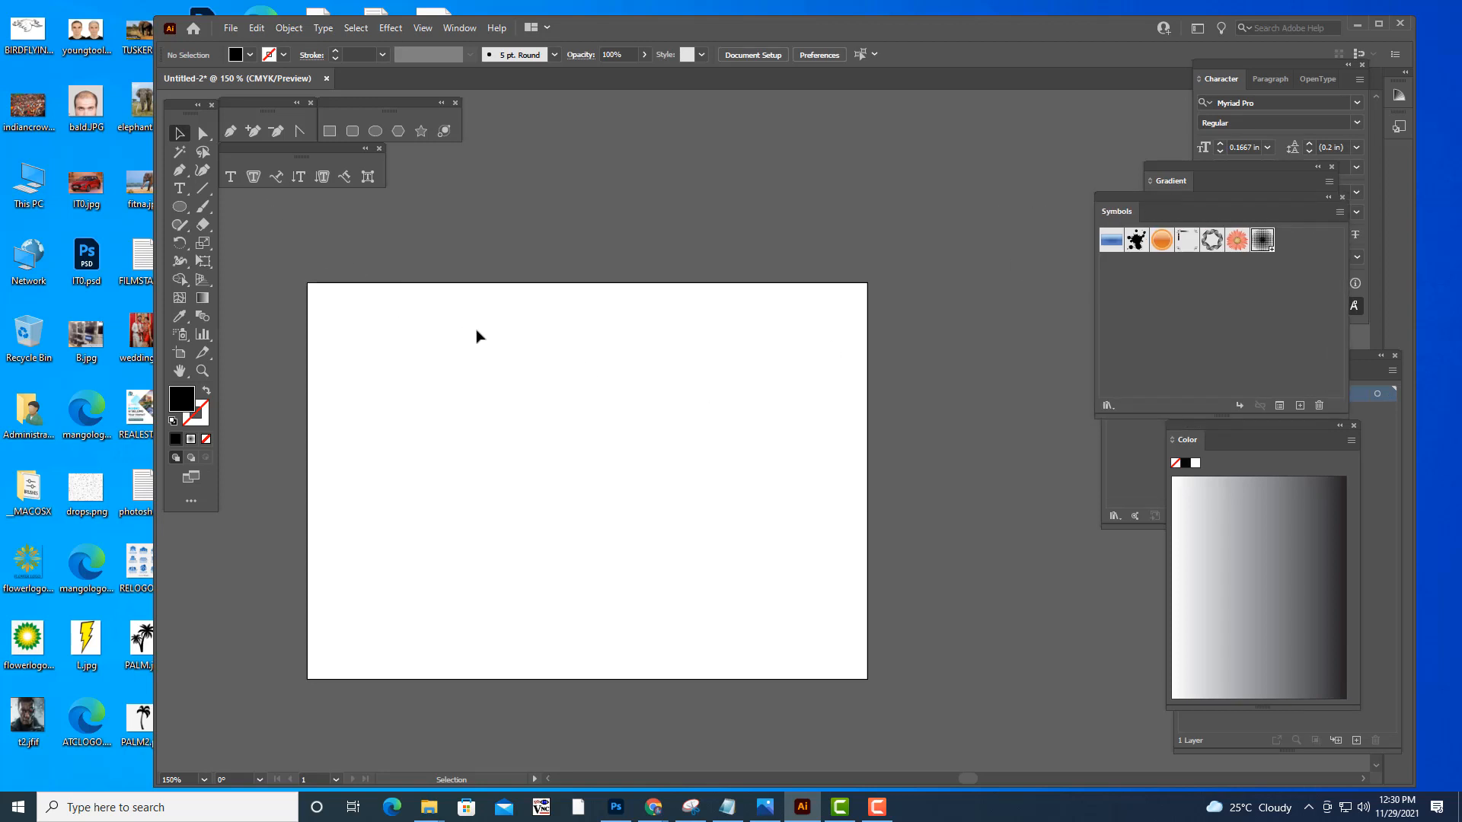
- Draw a black-filled circle about 381 px in diameter with the Ellipse tool and move it nearer the artboard's centre
{"action": "key", "text": "h"}
{"action": "left_click_drag", "start_coordinate": [536, 332], "coordinate": [685, 323]}
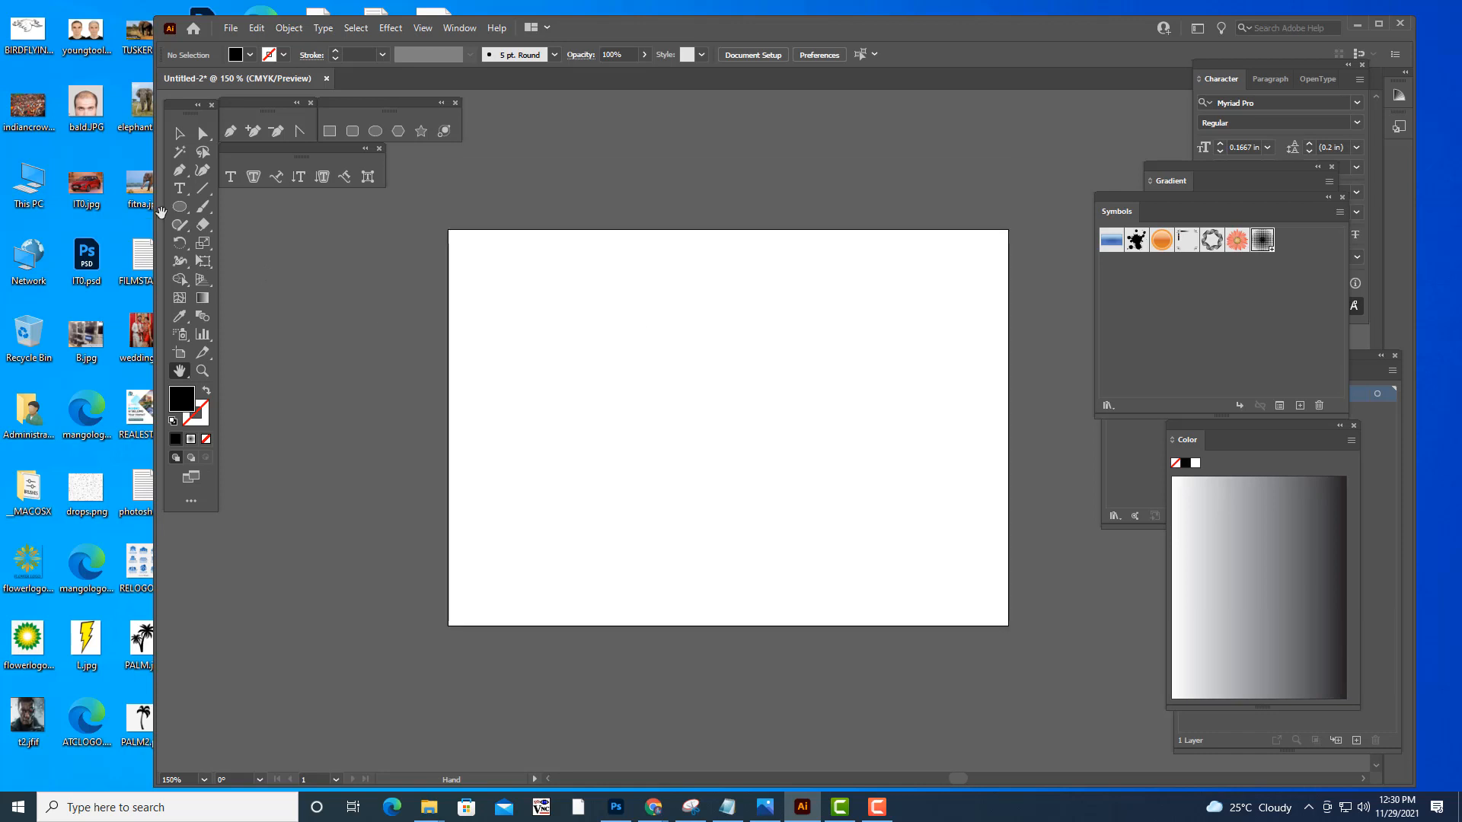
{"action": "left_click", "coordinate": [180, 206]}
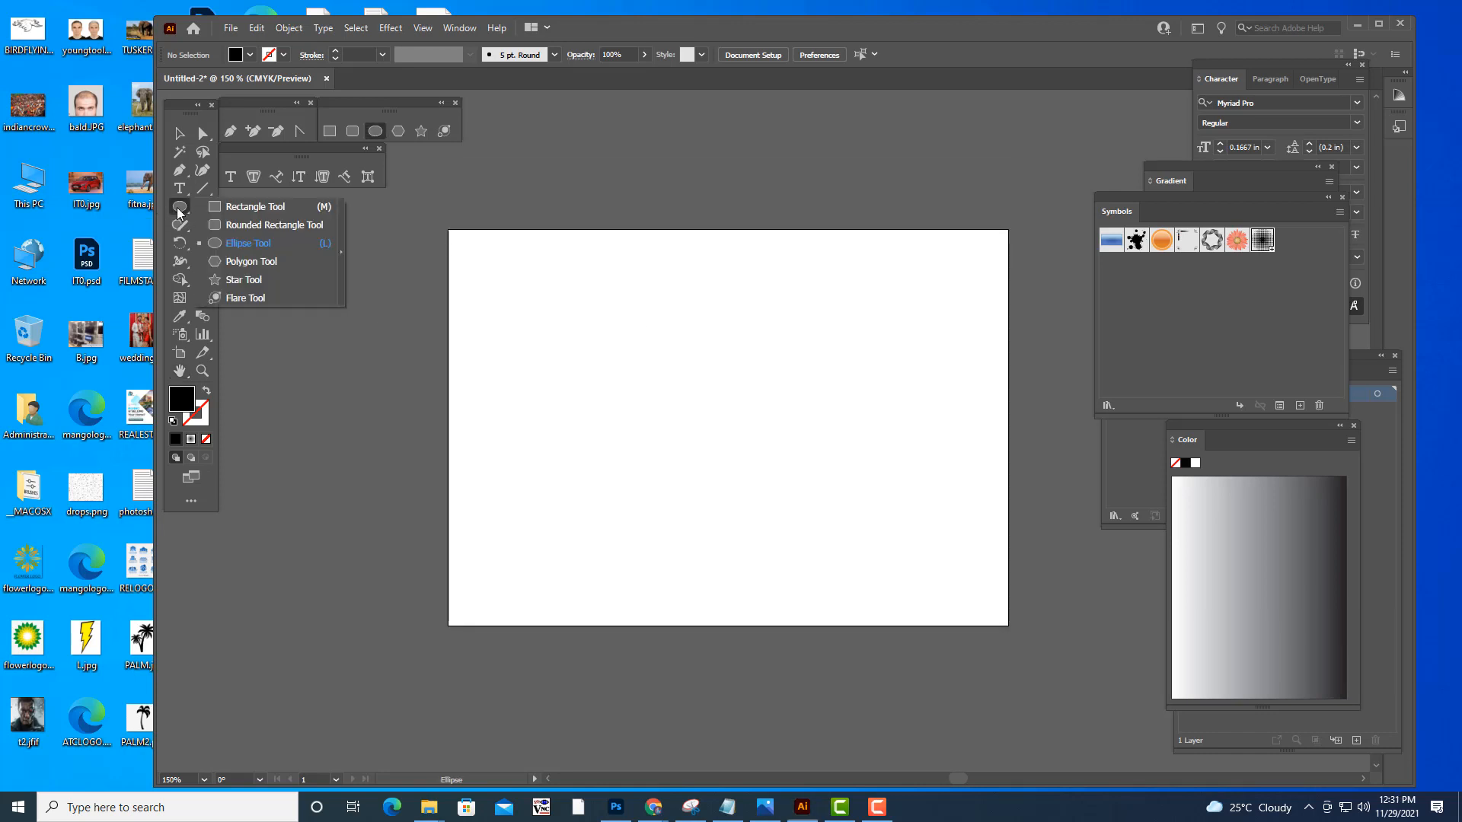
{"action": "left_click", "coordinate": [232, 241]}
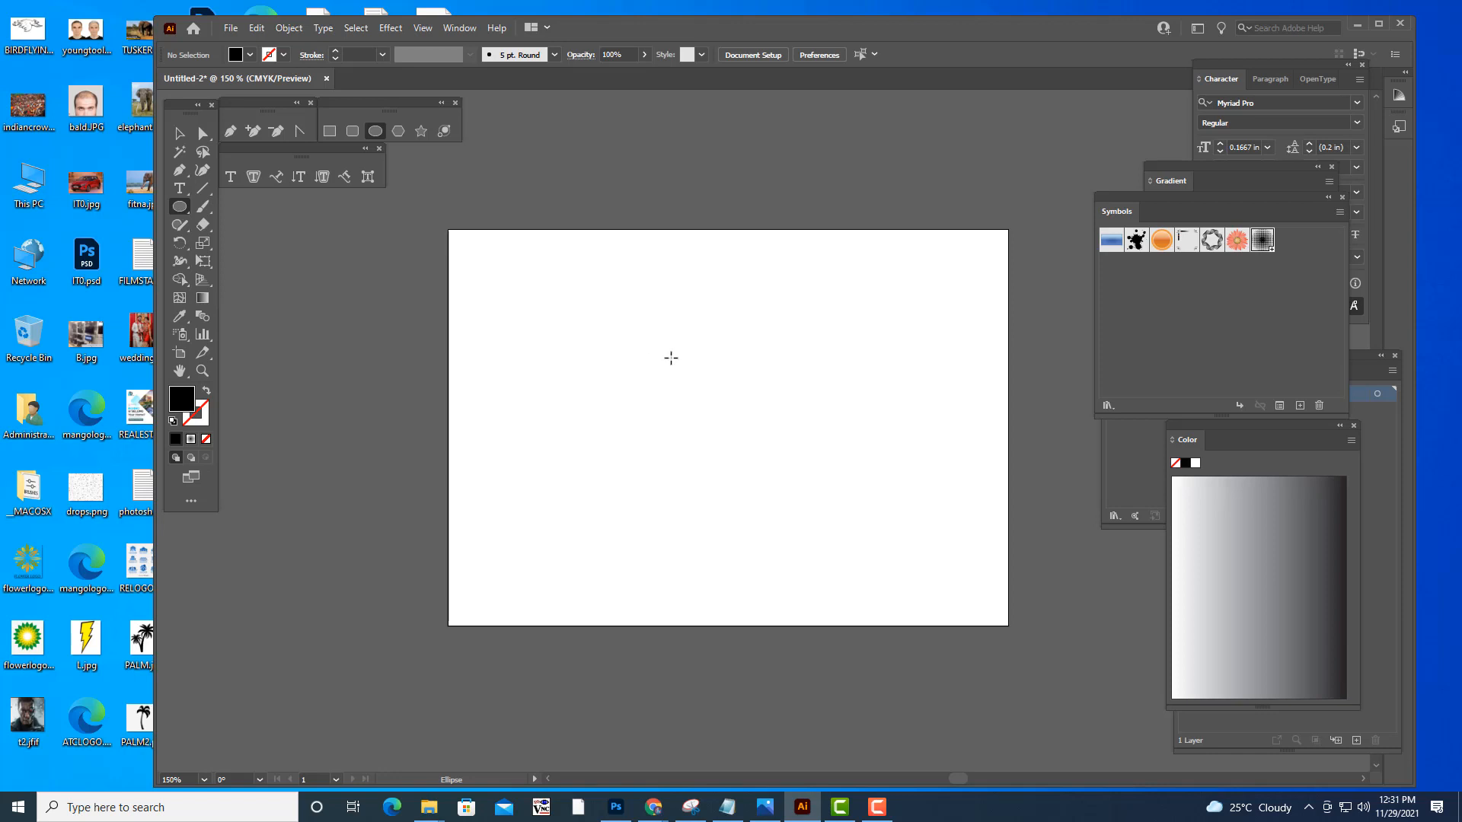
{"action": "left_click_drag", "start_coordinate": [644, 323], "coordinate": [891, 580]}
{"action": "key", "text": "v"}
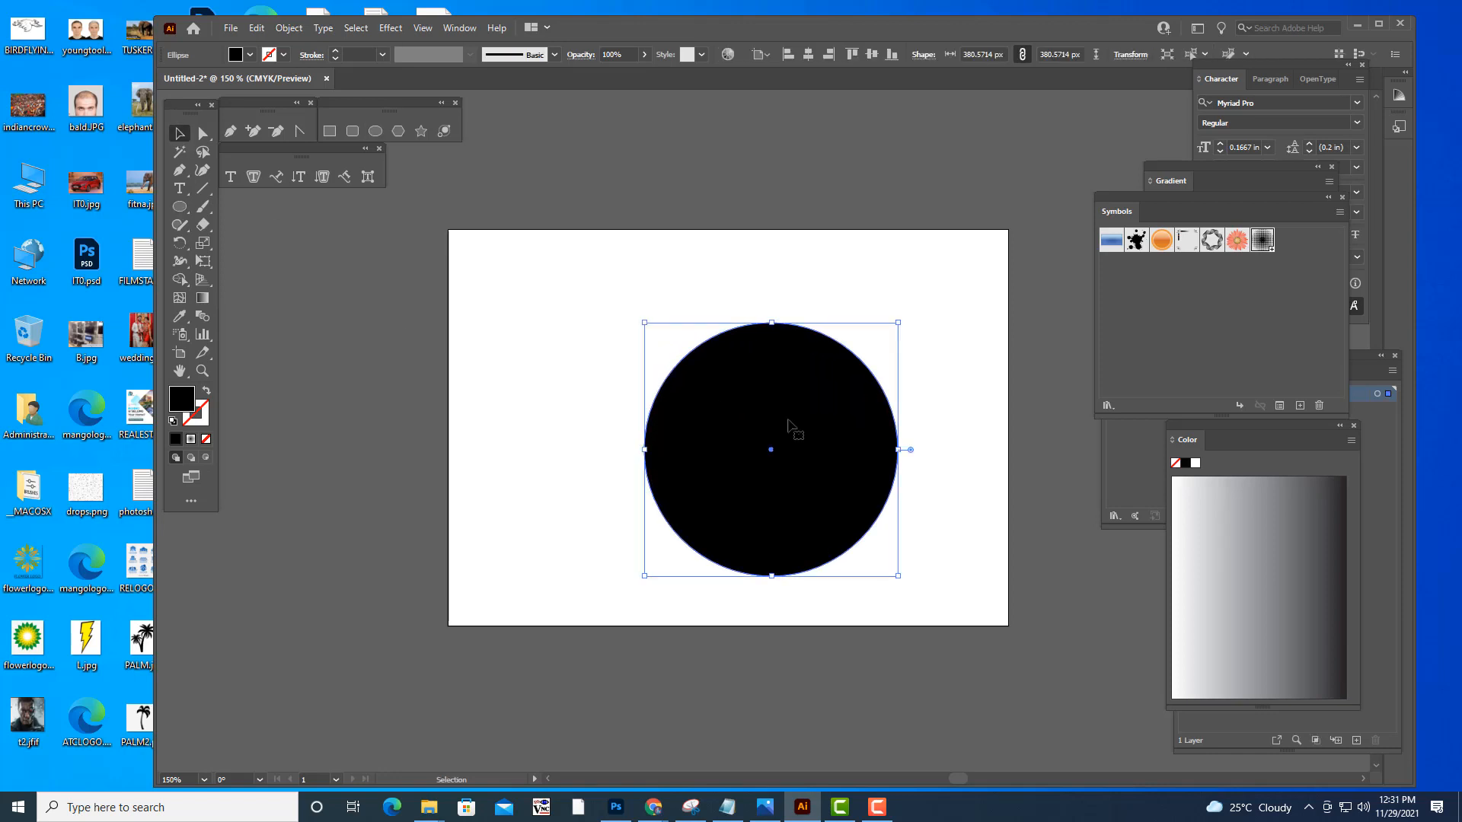
{"action": "mouse_move", "coordinate": [793, 427]}
{"action": "left_mouse_down"}
{"action": "mouse_move", "coordinate": [792, 376]}
{"action": "mouse_move", "coordinate": [796, 398]}
{"action": "left_mouse_up"}
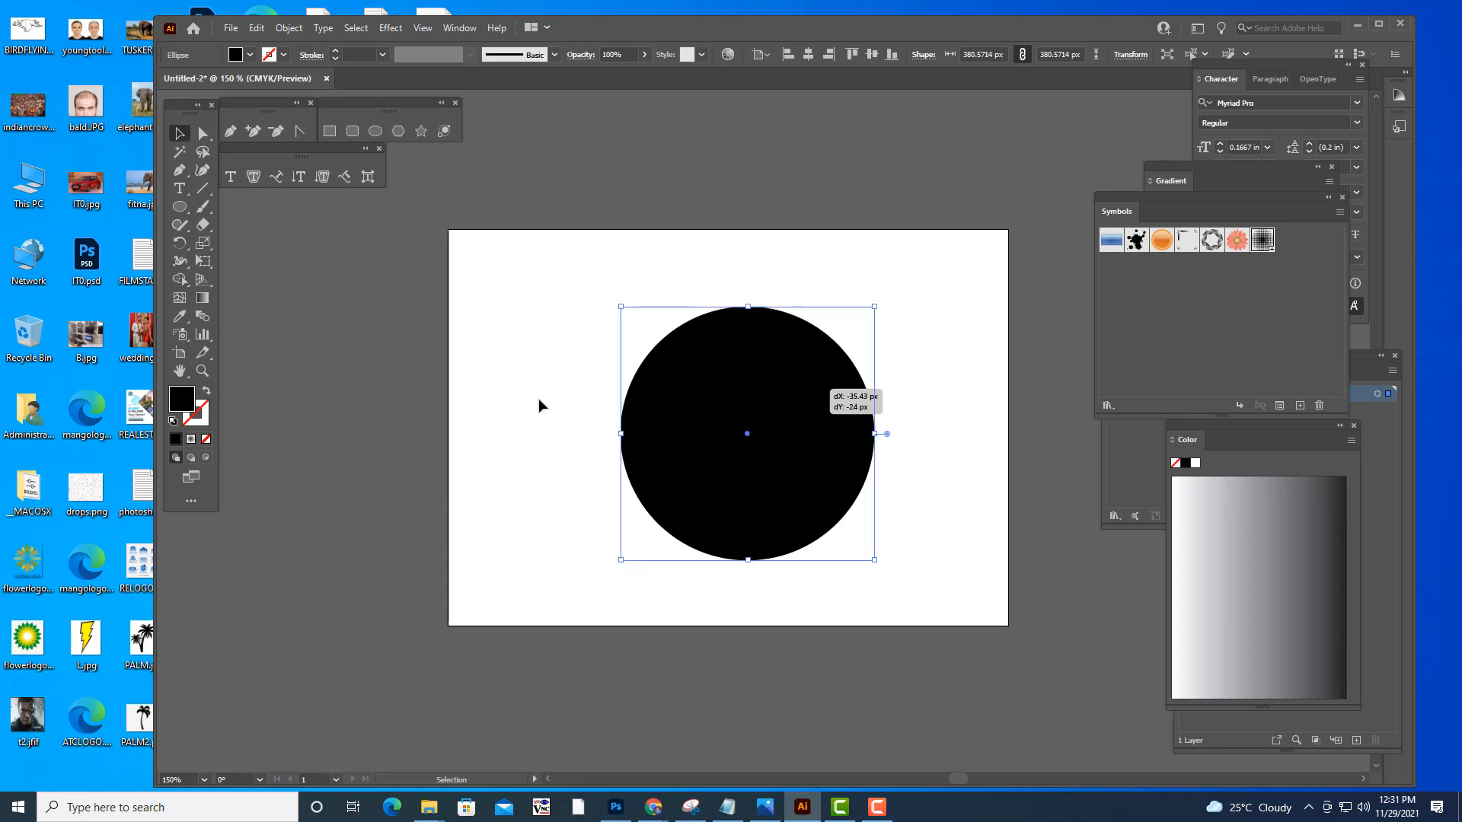
- Fill the circle with the grey colour 666666
{"action": "double_click", "coordinate": [183, 398]}
{"action": "type", "text": "666666"}
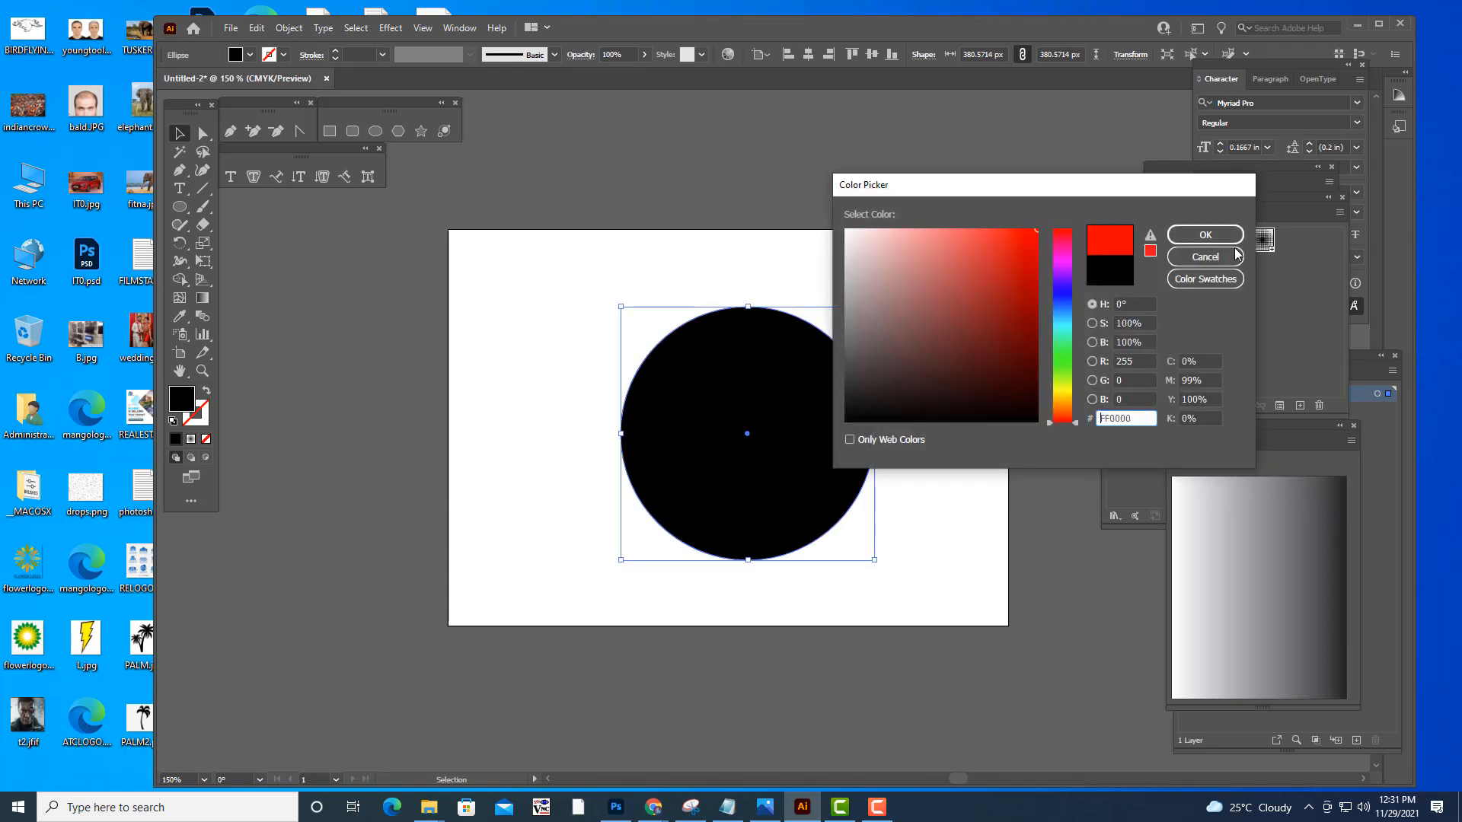
{"action": "left_click", "coordinate": [1205, 234]}
{"action": "left_click", "coordinate": [754, 356]}
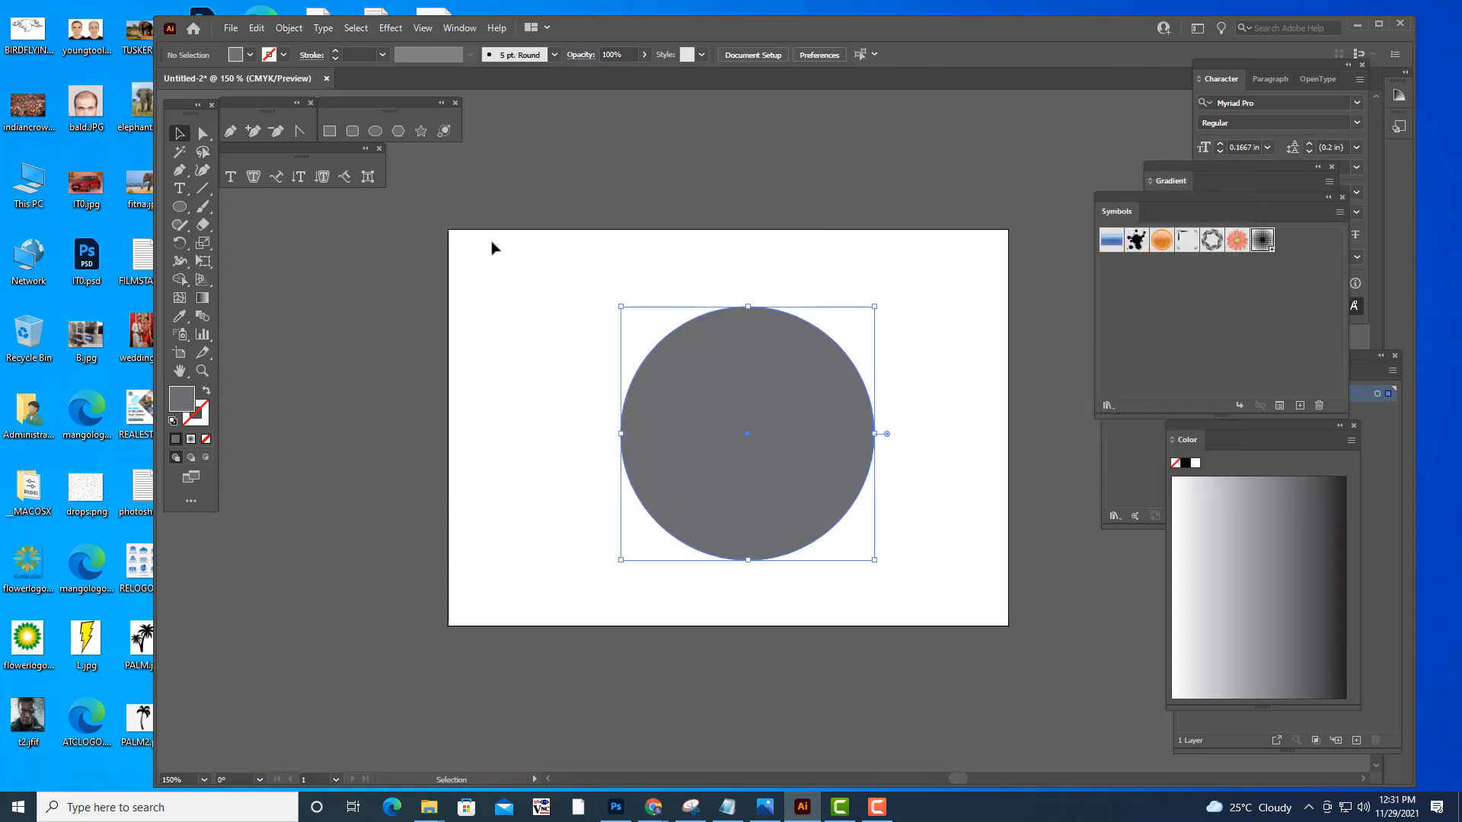
- Fill the circle with the pink swatch and deselect it
{"action": "left_click", "coordinate": [250, 55]}
{"action": "left_click", "coordinate": [185, 81]}
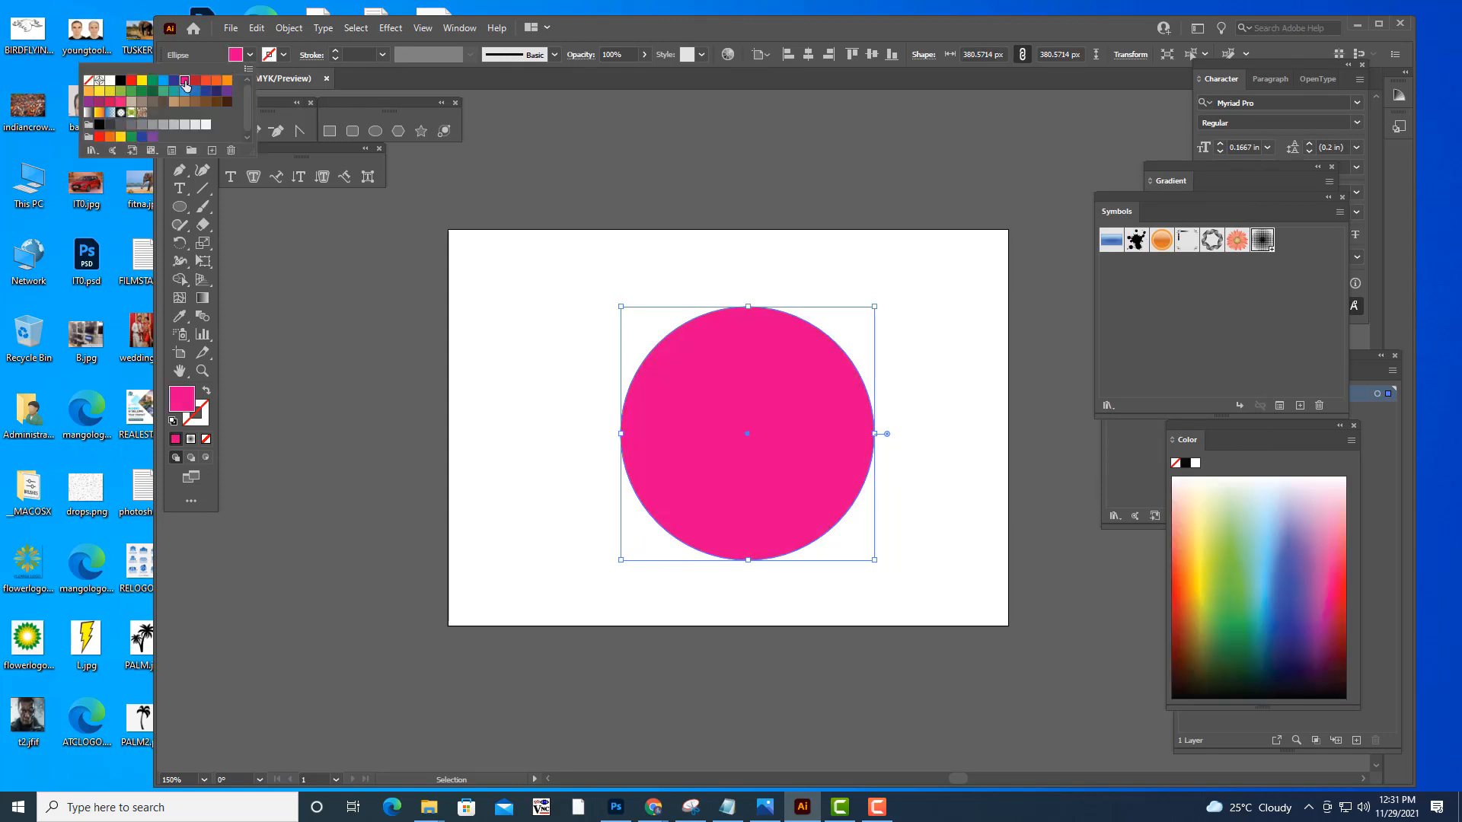
{"action": "left_click", "coordinate": [683, 122]}
{"action": "left_click", "coordinate": [793, 172]}
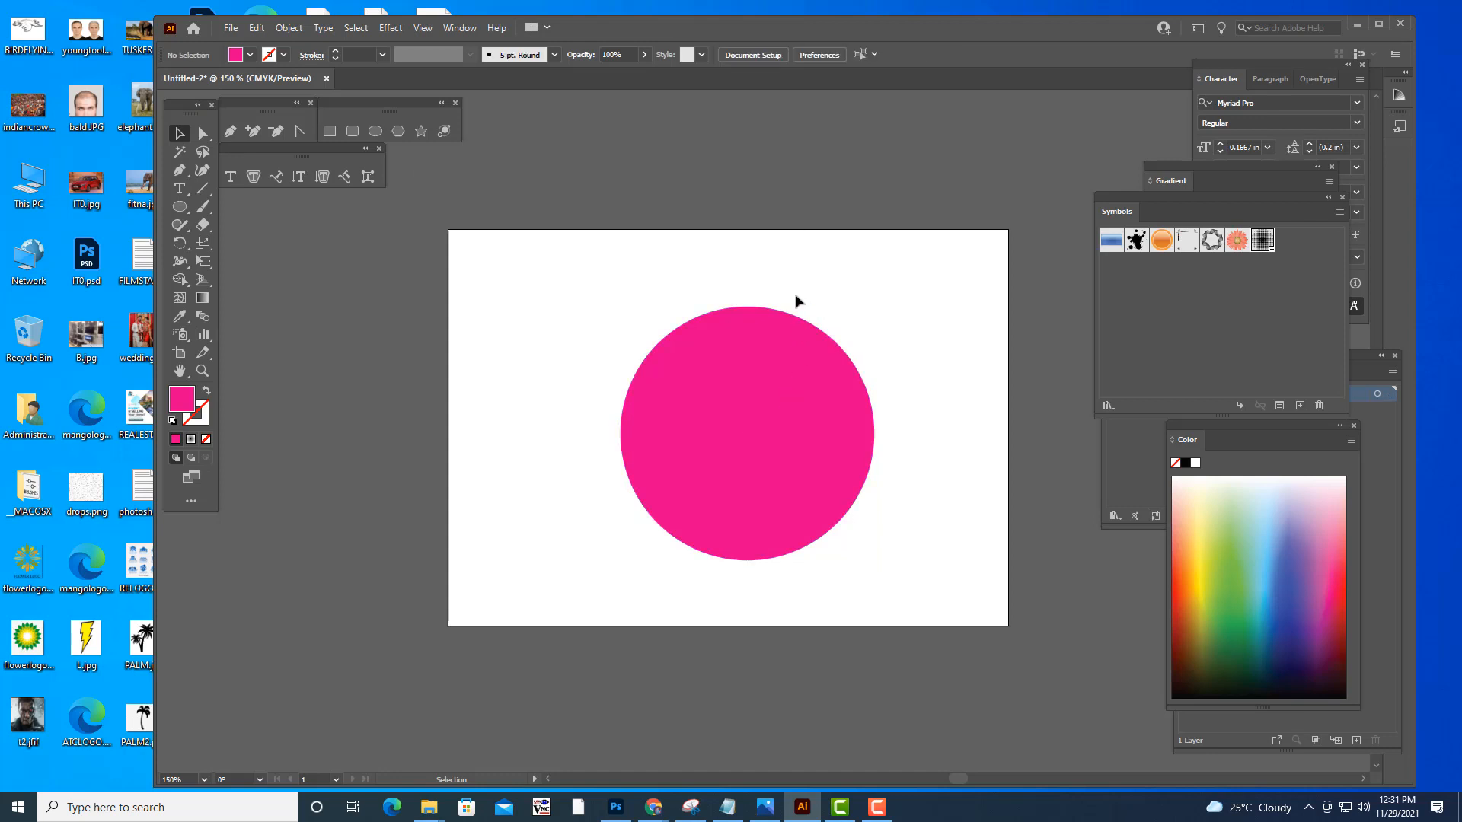
- Cut the pink circle's path at its top and bottom anchor points to split it into two halves
{"action": "left_click", "coordinate": [788, 412]}
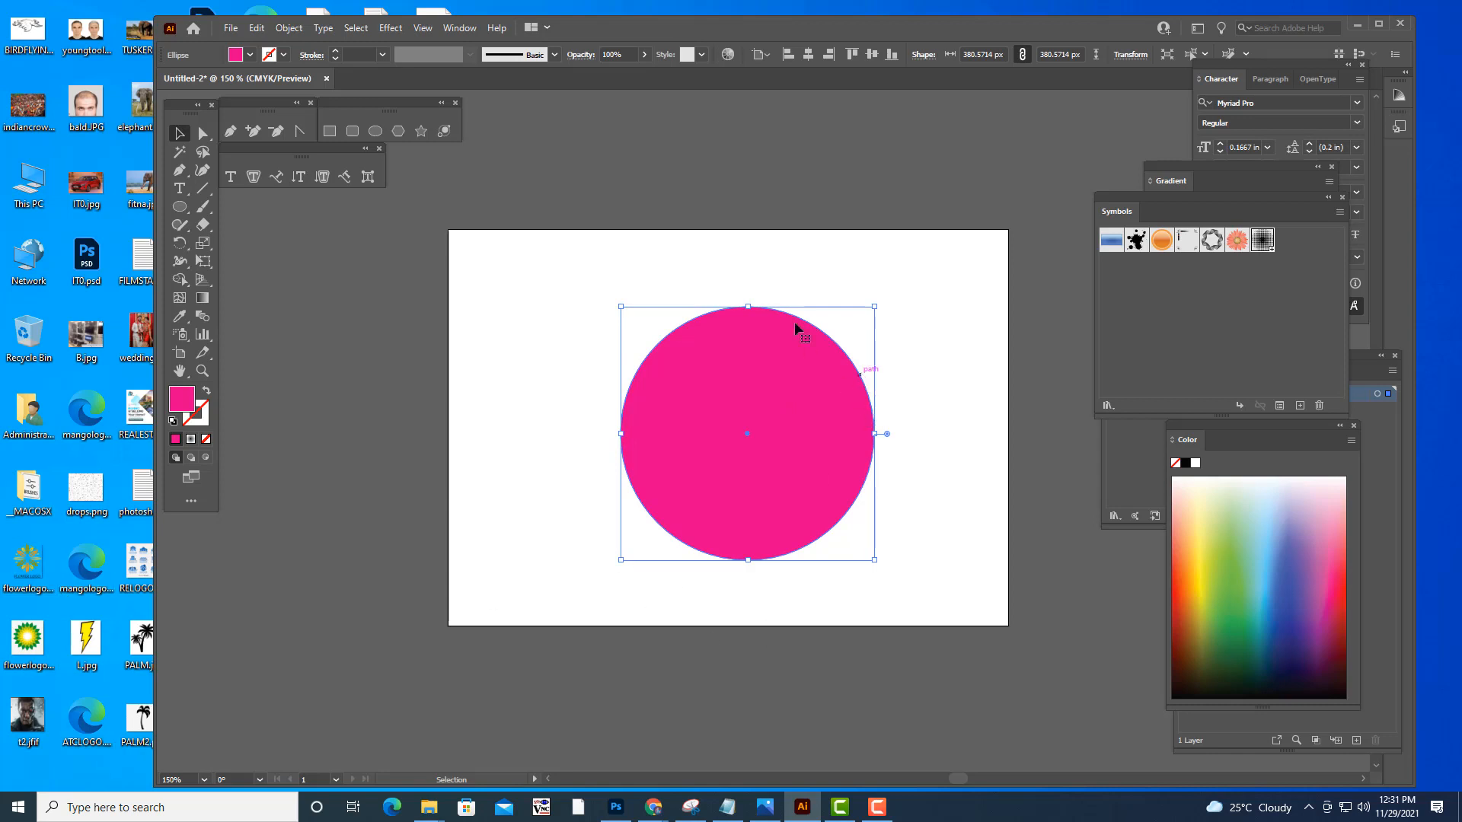
{"action": "left_click", "coordinate": [202, 133]}
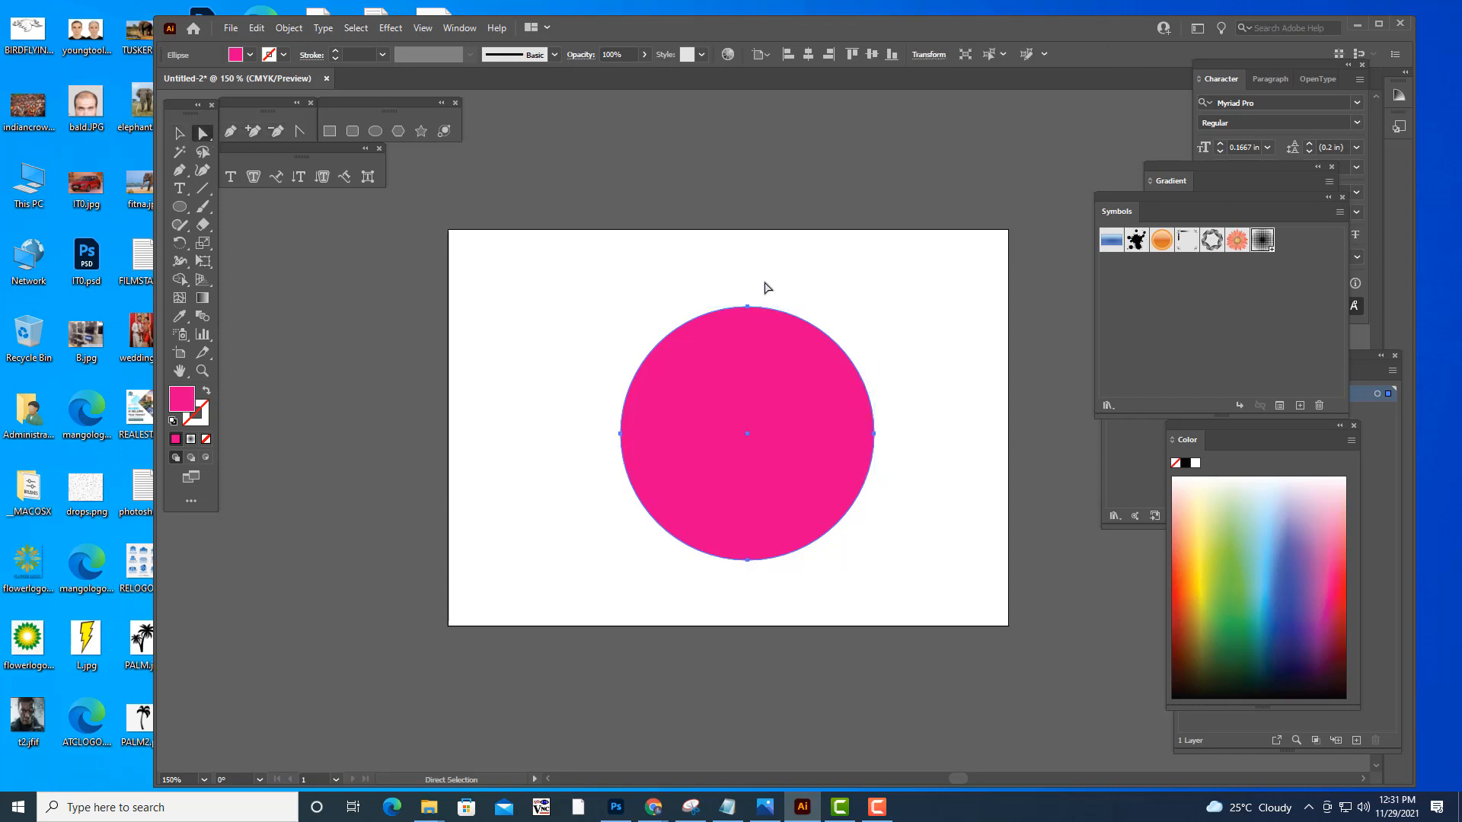
{"action": "left_click", "coordinate": [747, 308]}
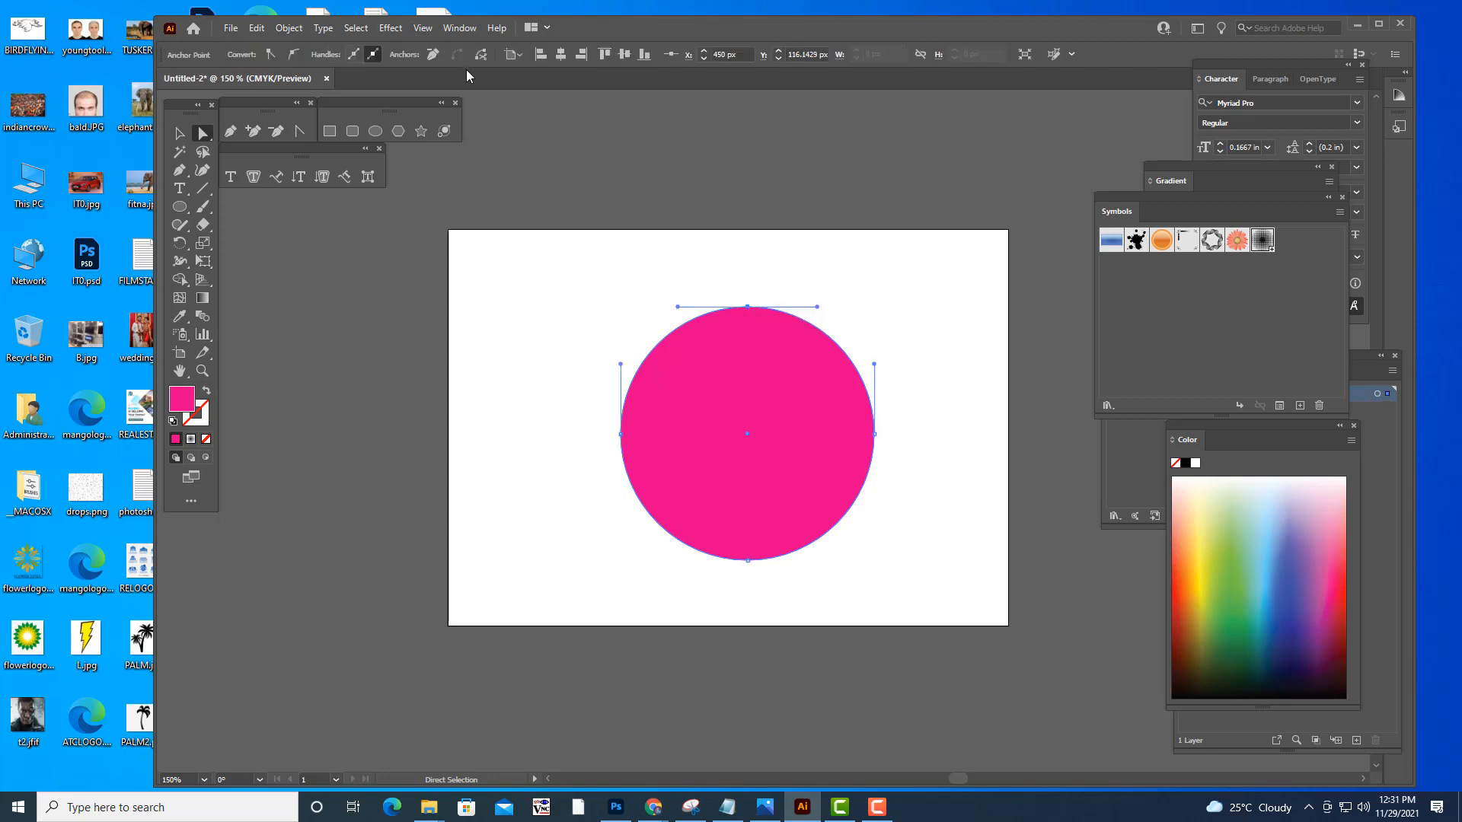
{"action": "left_click", "coordinate": [481, 55]}
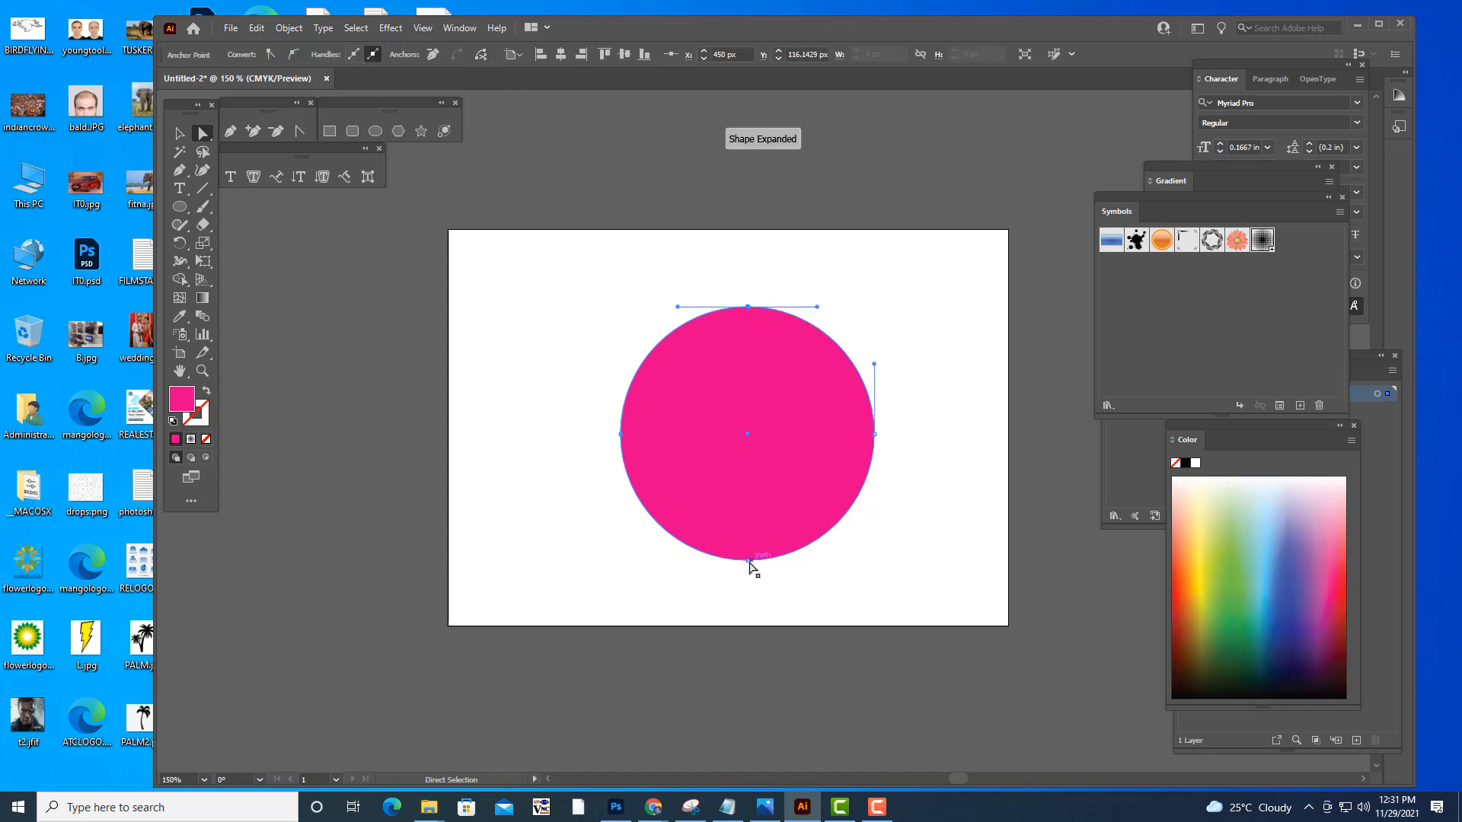
{"action": "left_click", "coordinate": [747, 560]}
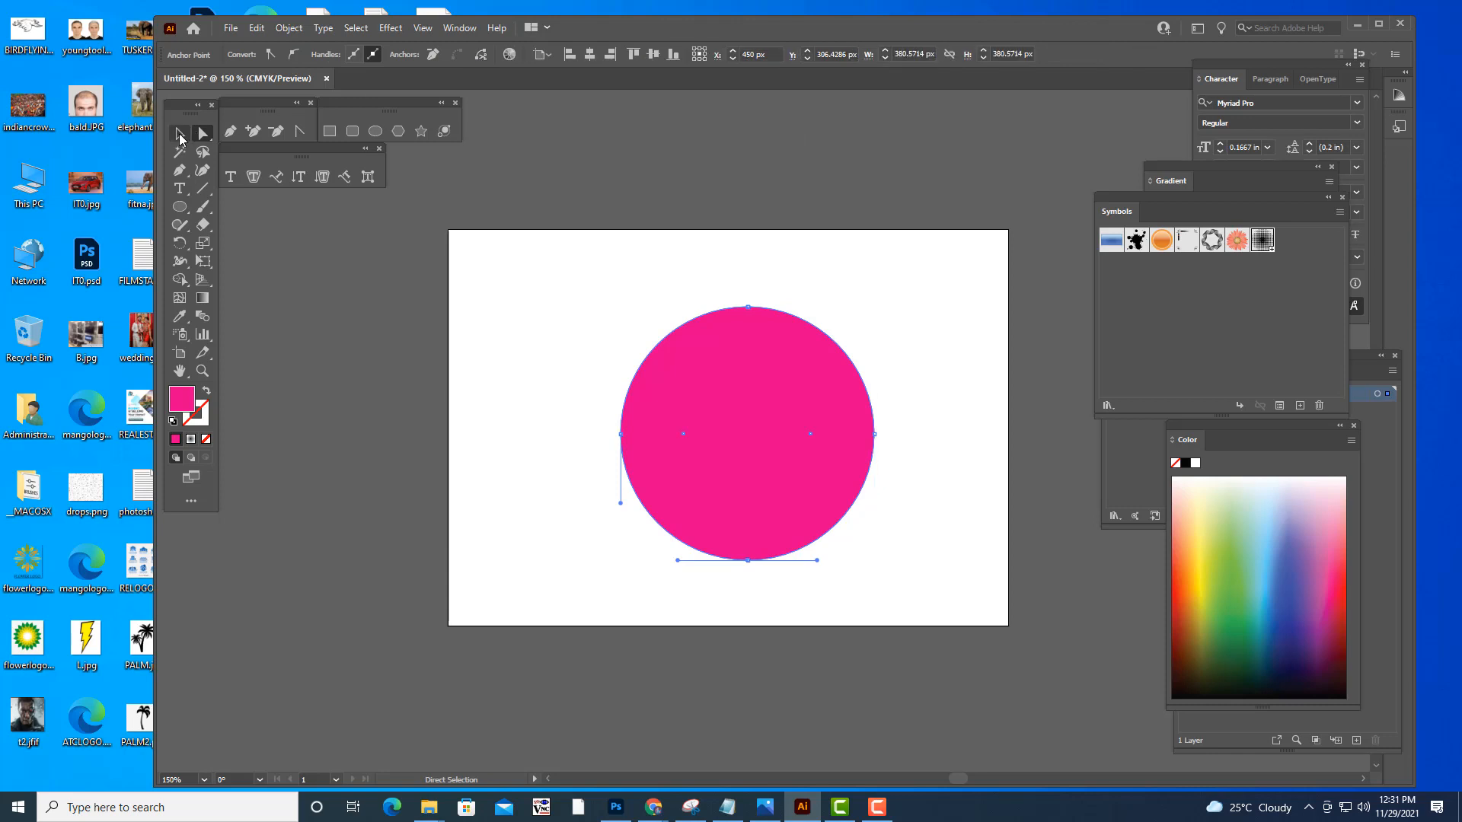
- Delete the right half of the pink circle, keeping only the left semicircle
{"action": "left_click", "coordinate": [180, 133]}
{"action": "left_click", "coordinate": [873, 202]}
{"action": "left_click", "coordinate": [820, 396]}
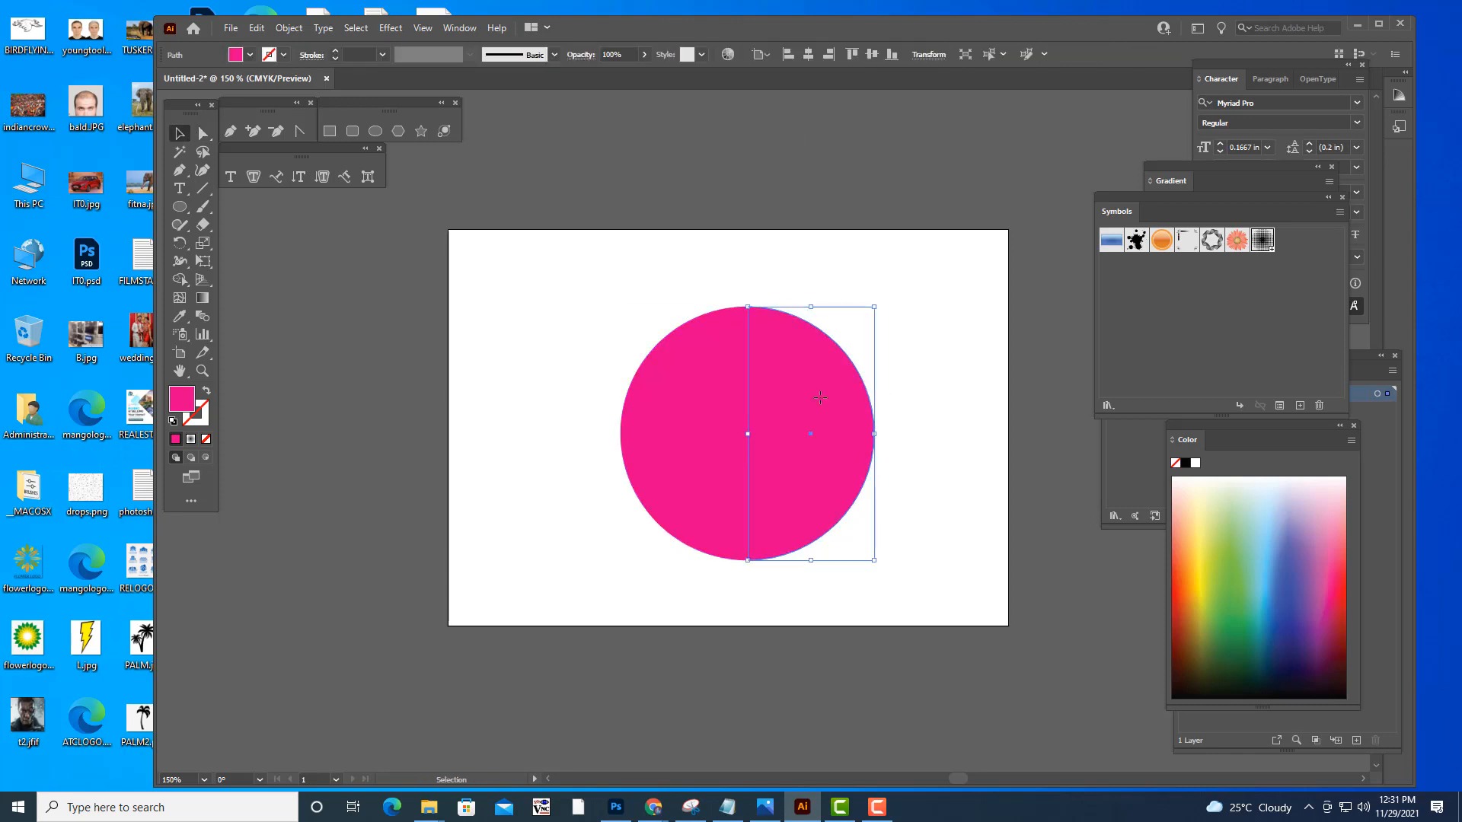
{"action": "key", "text": "Delete"}
{"action": "left_click", "coordinate": [740, 404]}
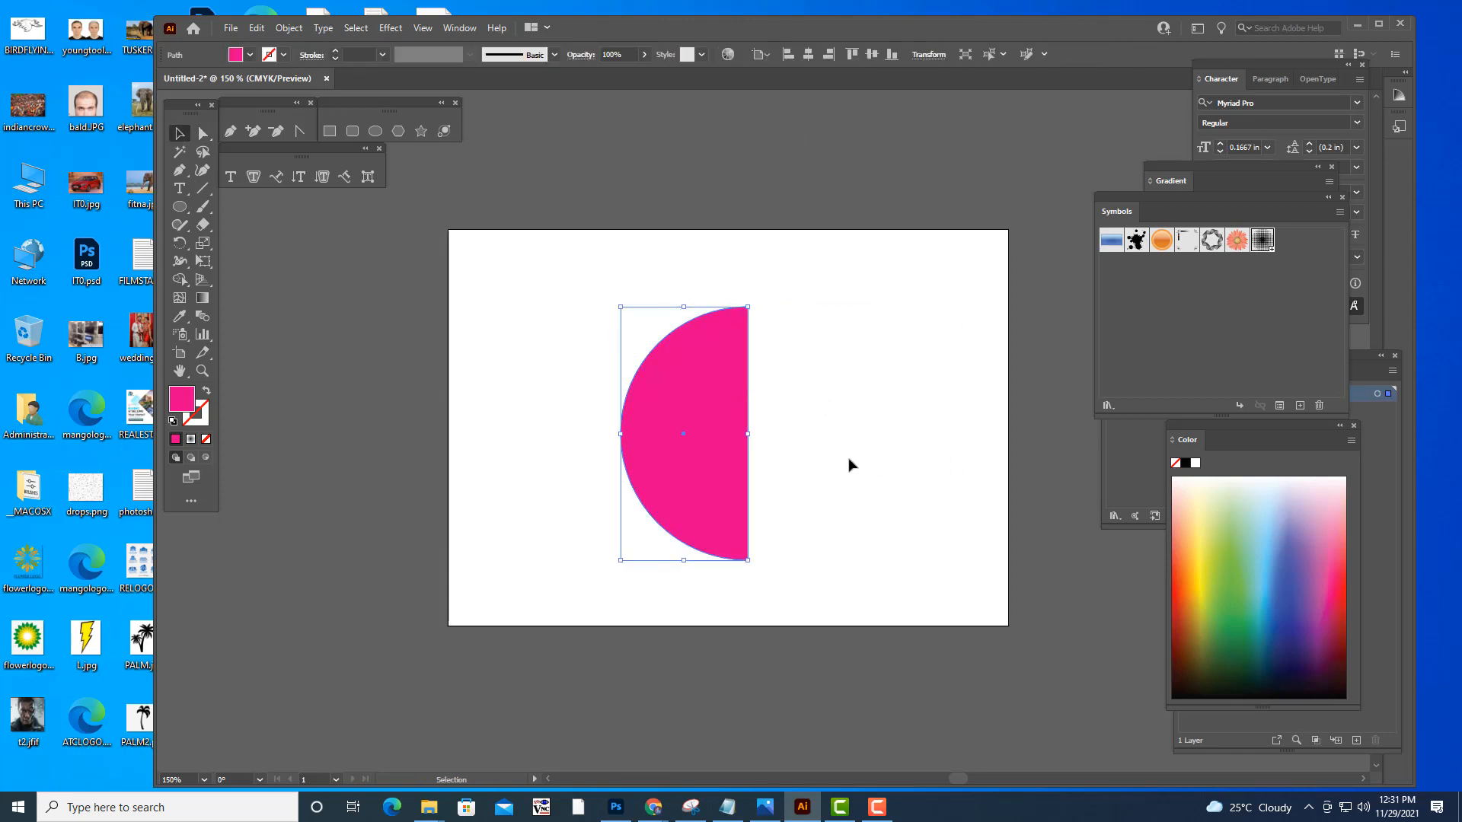
{"action": "left_click", "coordinate": [849, 347]}
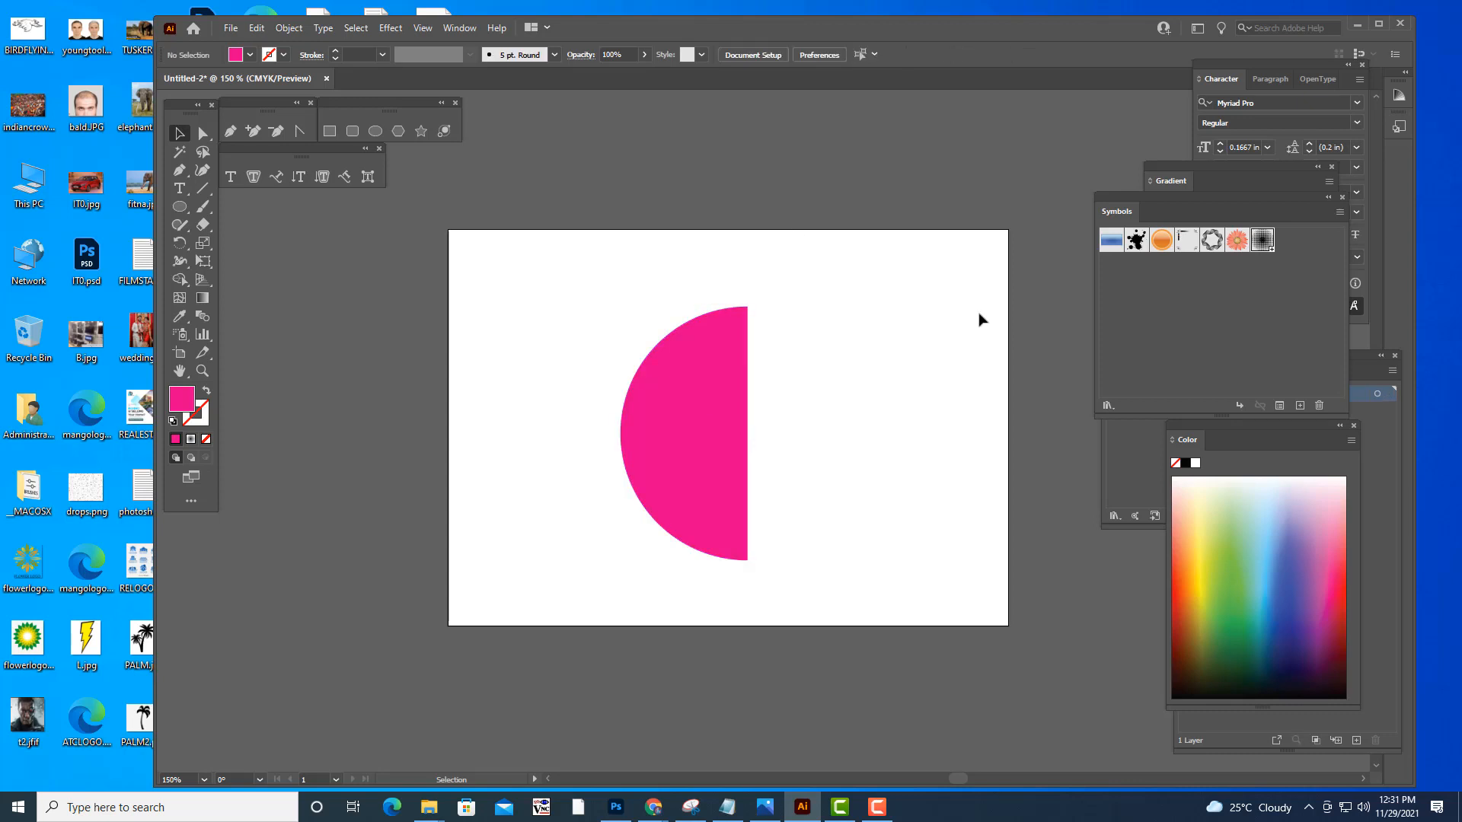
- Apply a 3D Revolve effect to the pink semicircle, revolving it 360° from its Right Edge with preview on
{"action": "left_click", "coordinate": [699, 383]}
{"action": "left_click", "coordinate": [390, 27]}
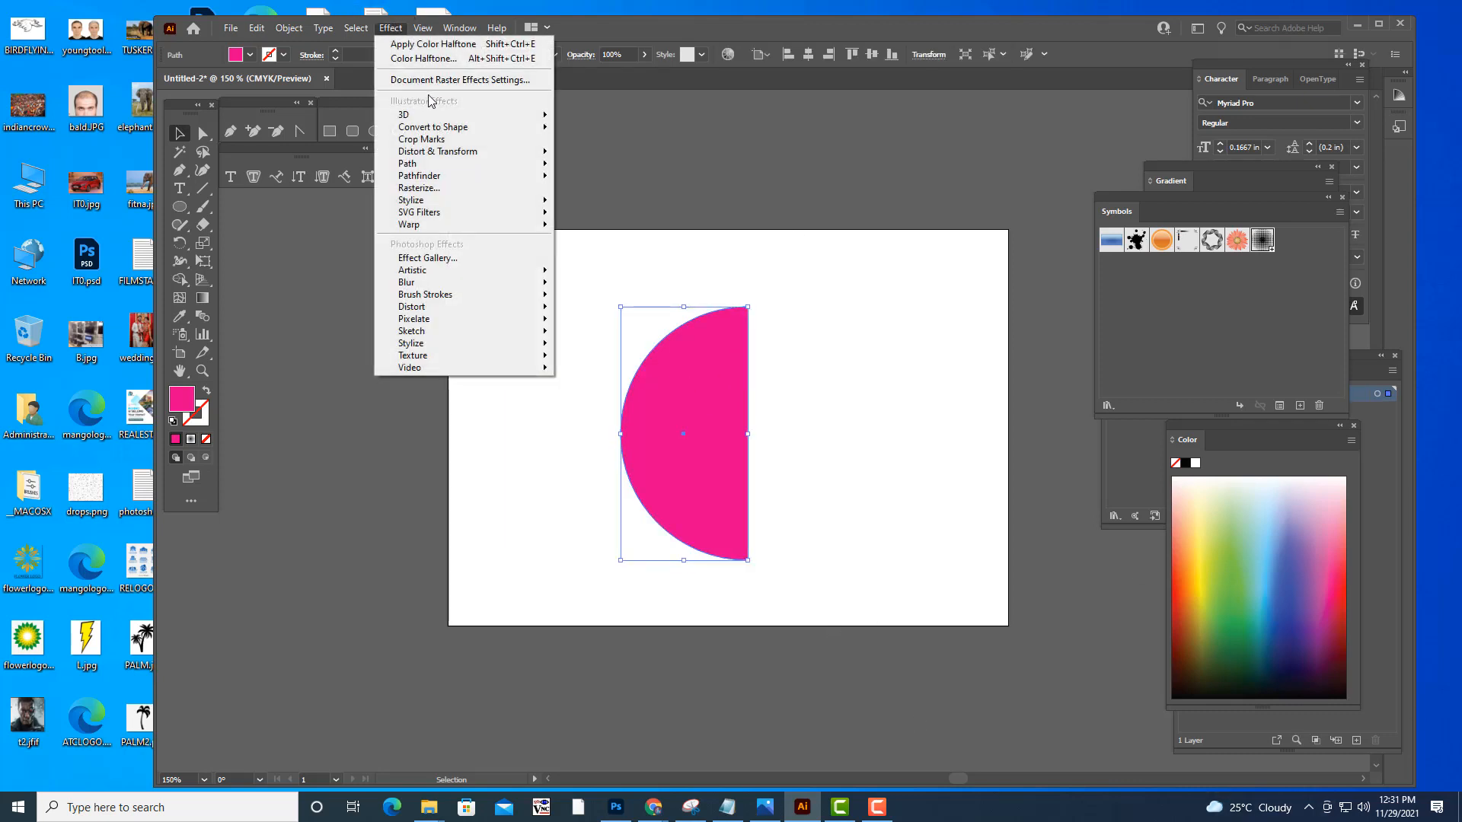
{"action": "mouse_move", "coordinate": [456, 114]}
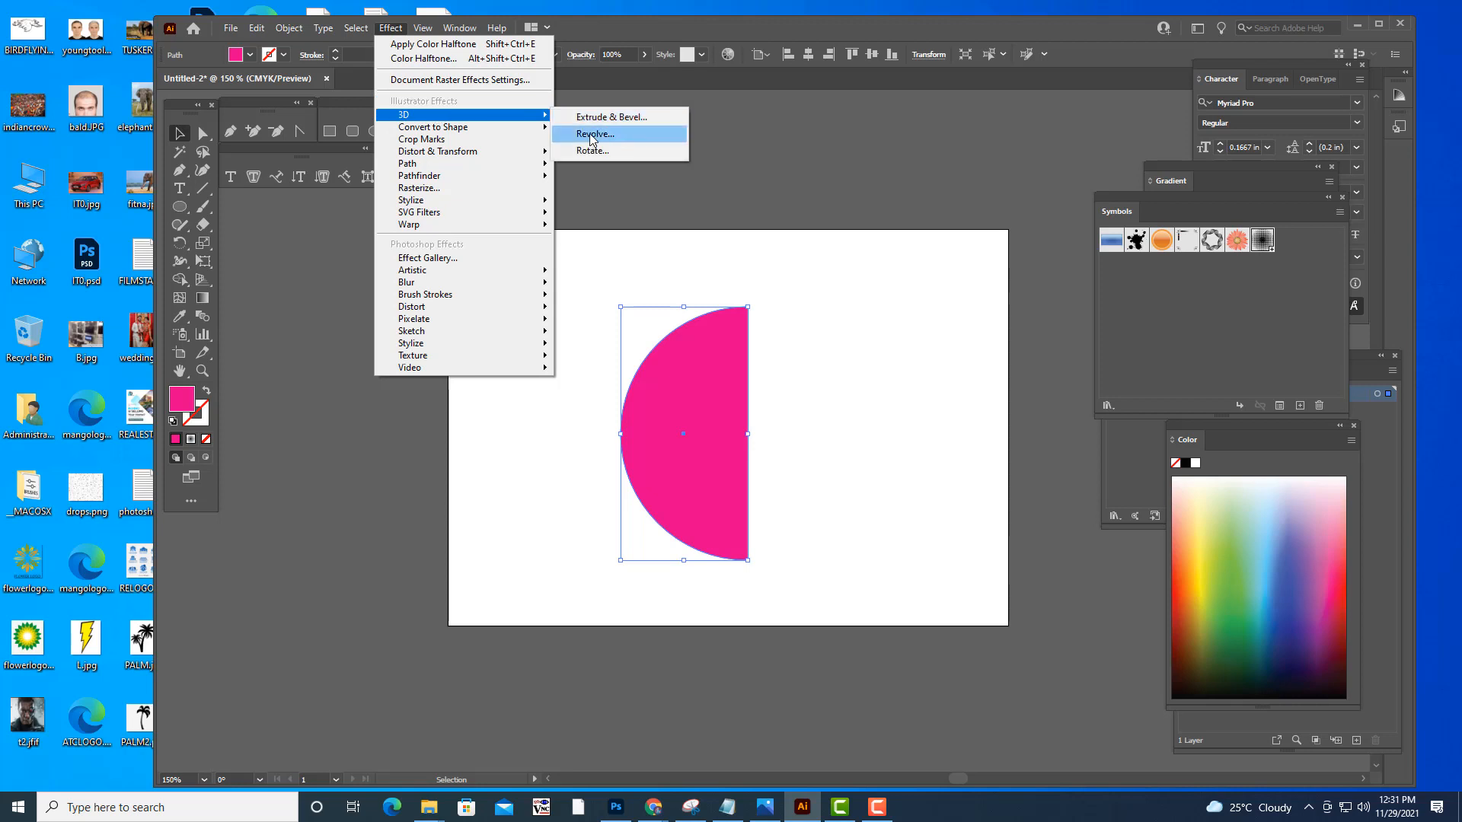
{"action": "left_click", "coordinate": [591, 134]}
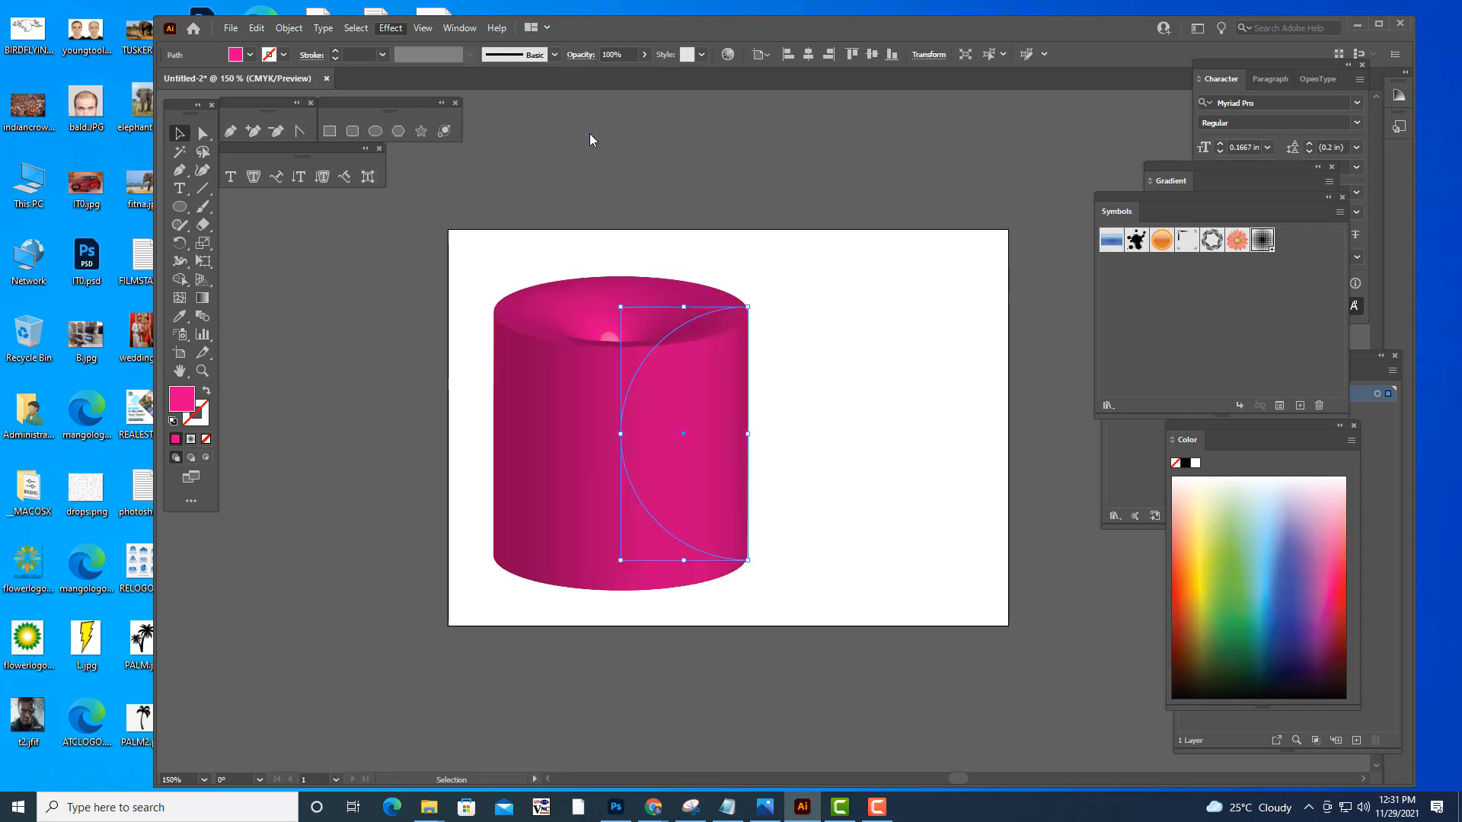
{"action": "left_click_drag", "start_coordinate": [1056, 97], "coordinate": [1016, 79]}
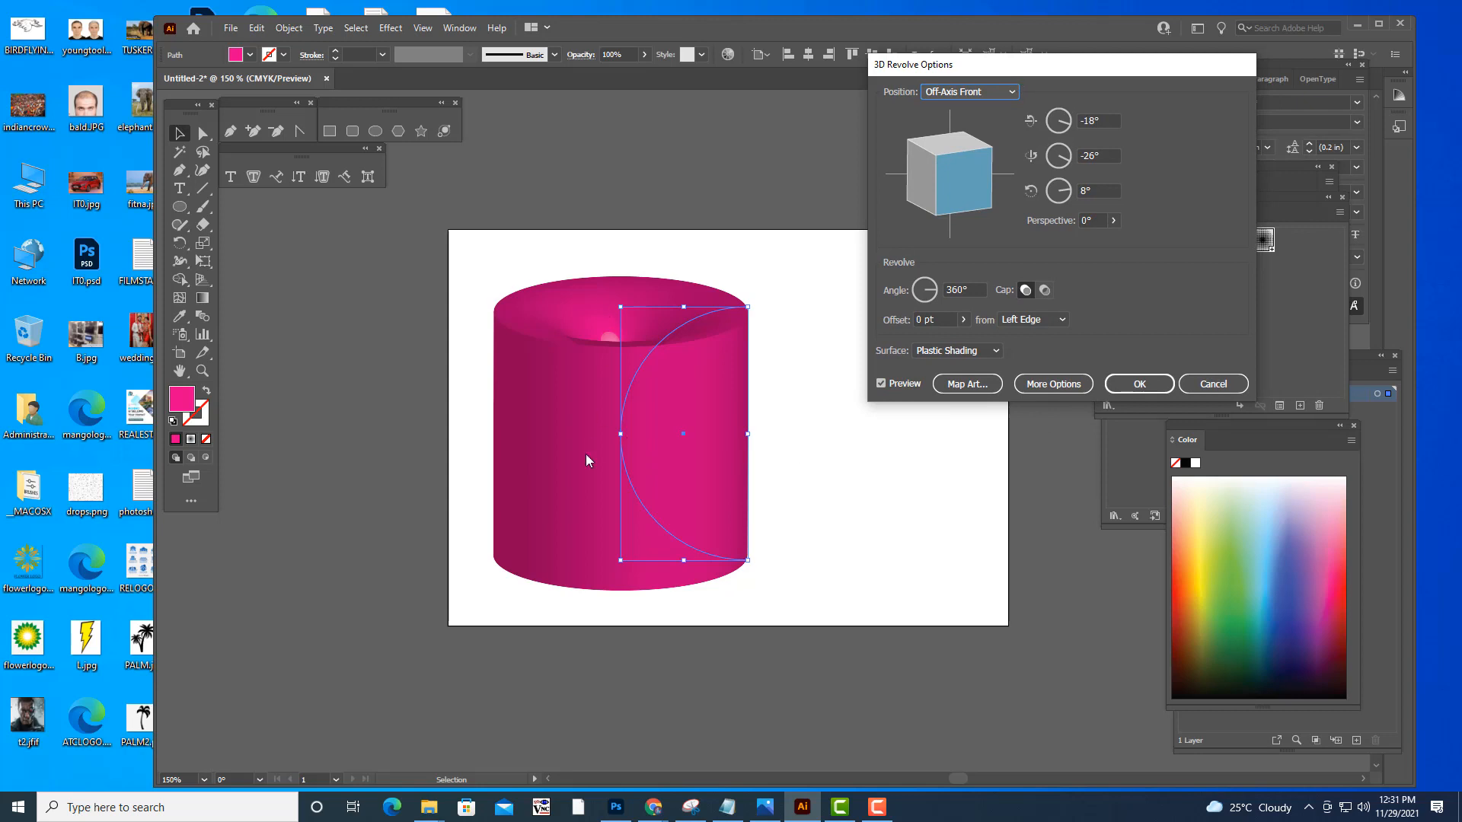
{"action": "left_click", "coordinate": [1043, 320]}
{"action": "left_click", "coordinate": [1044, 353]}
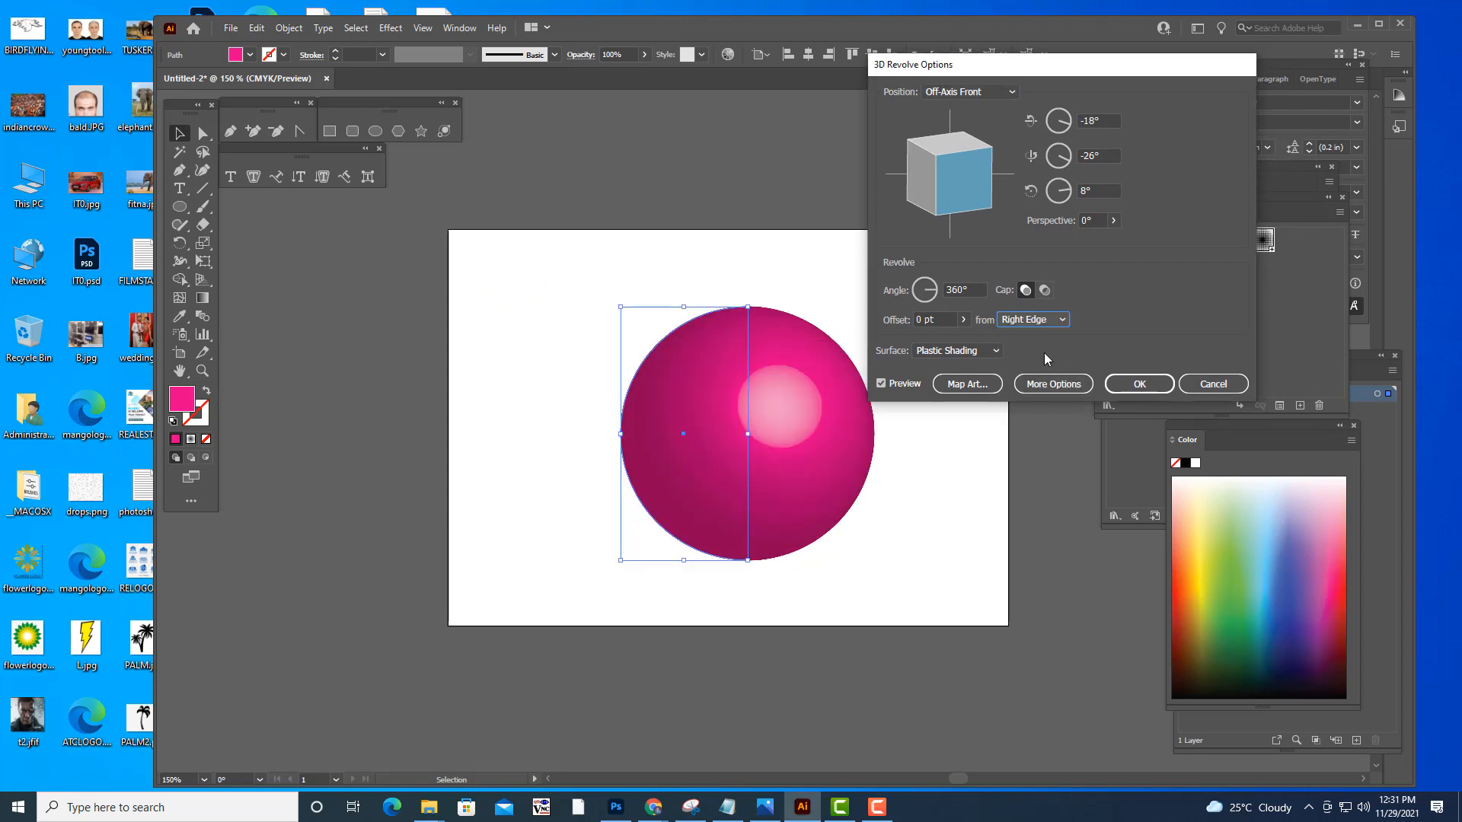
{"action": "left_click_drag", "start_coordinate": [1011, 67], "coordinate": [1128, 47]}
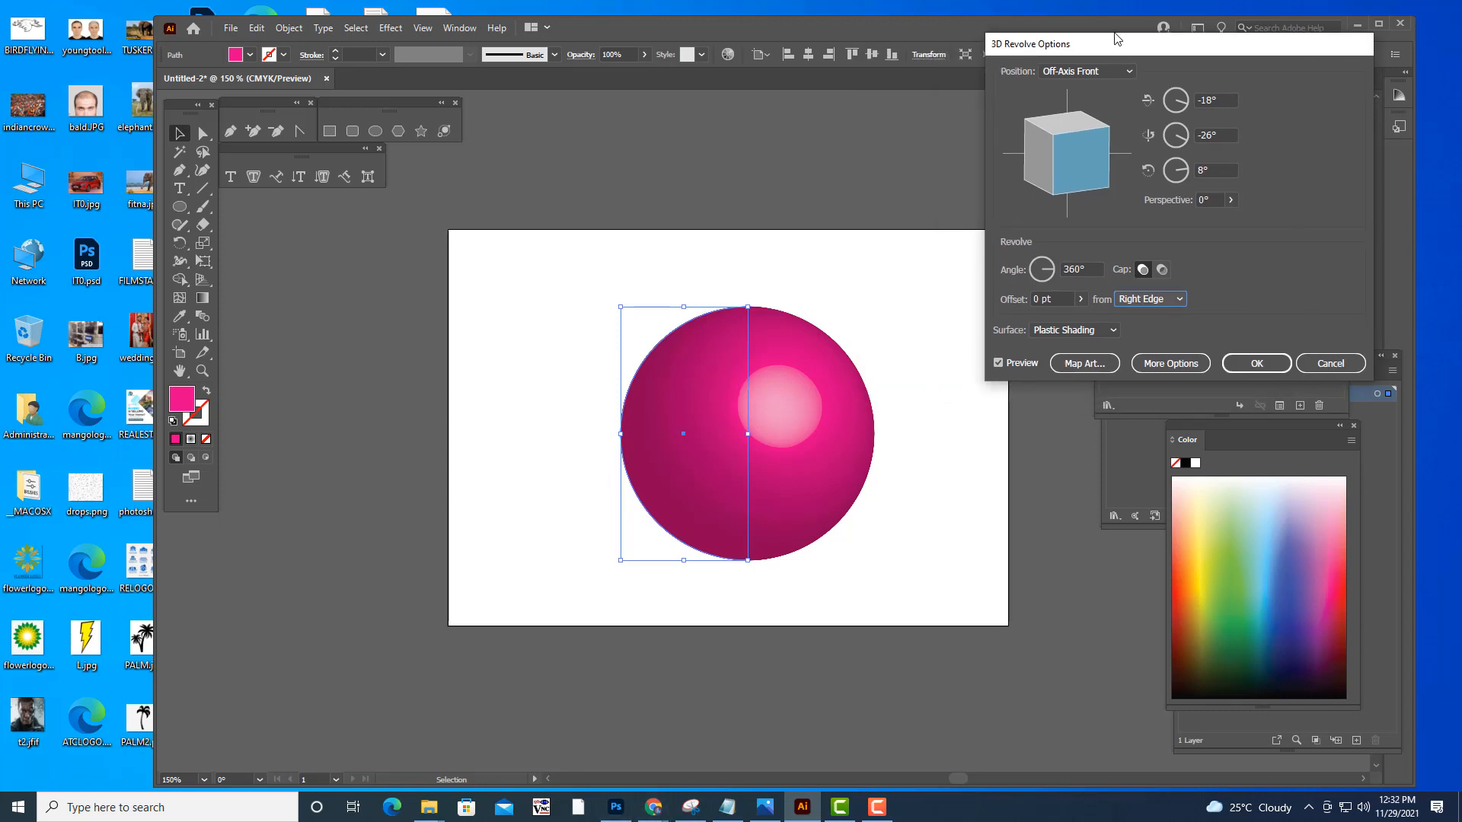
{"action": "left_click_drag", "start_coordinate": [1105, 47], "coordinate": [1087, 71]}
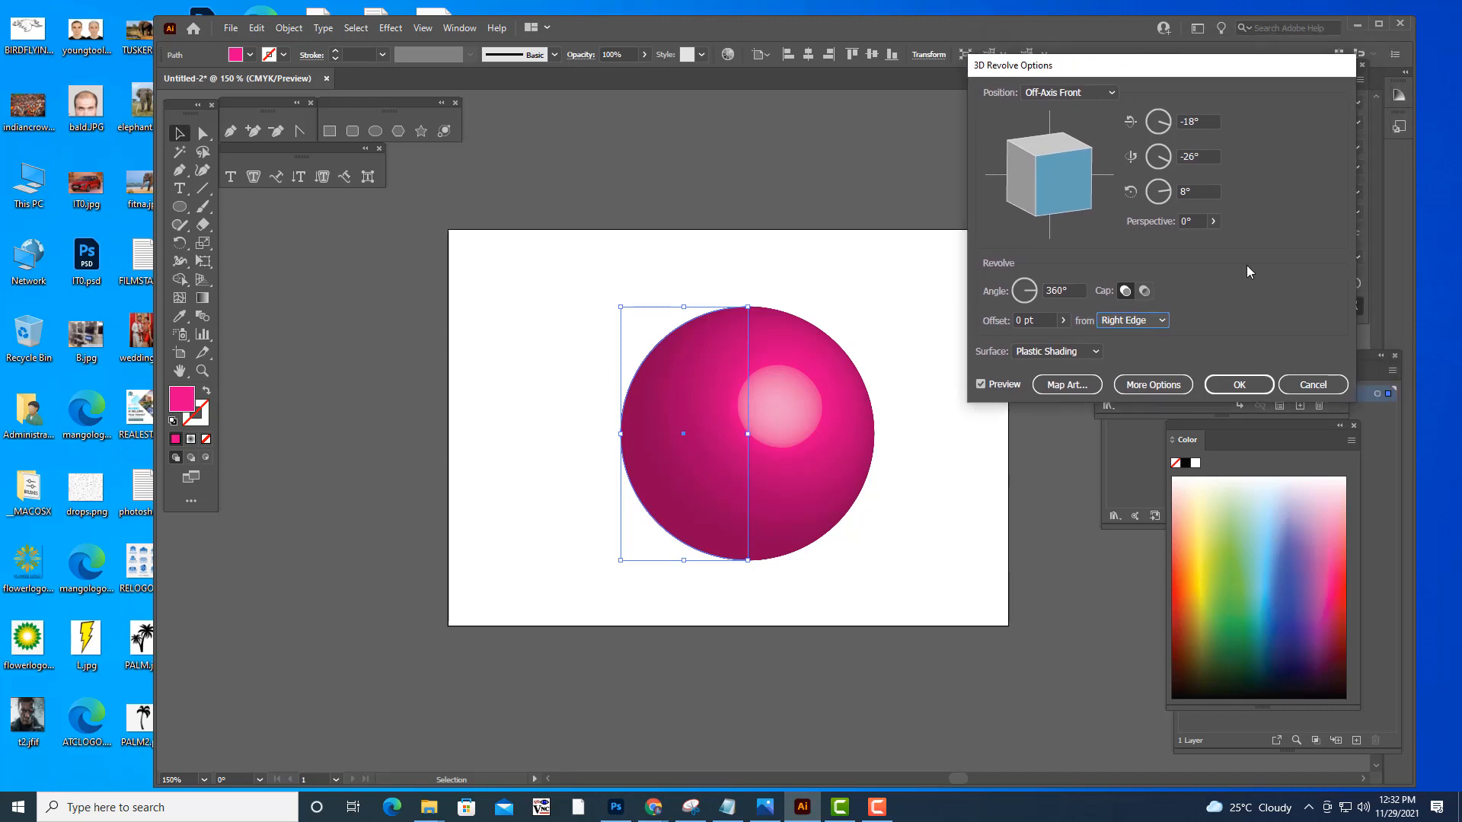
- Map the DOTS symbol onto the revolved sphere's surface
{"action": "left_click", "coordinate": [1075, 388]}
{"action": "left_click_drag", "start_coordinate": [1033, 86], "coordinate": [1017, 146]}
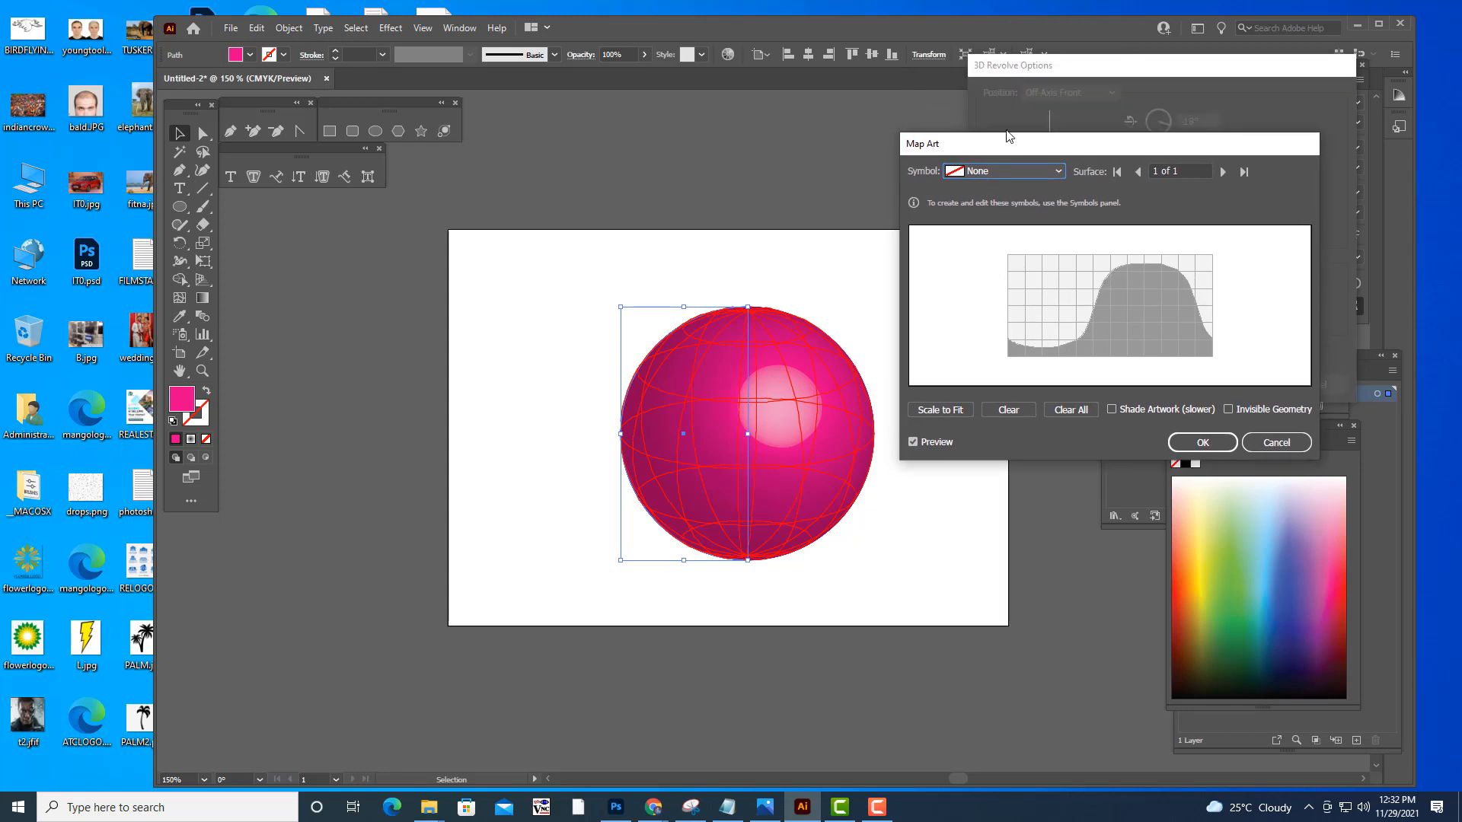
{"action": "left_click_drag", "start_coordinate": [1002, 148], "coordinate": [1021, 137]}
{"action": "left_click", "coordinate": [1017, 159]}
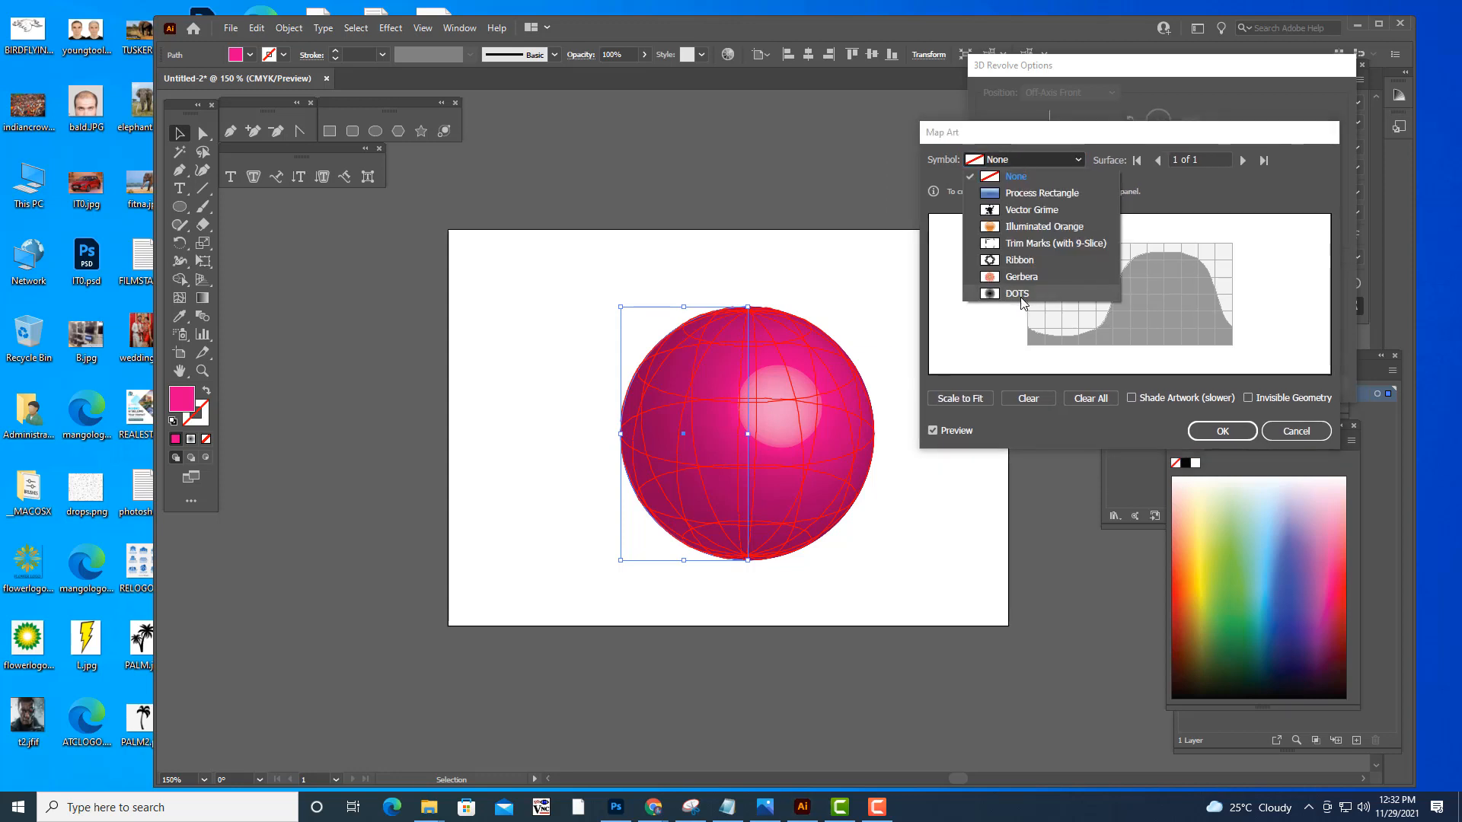
{"action": "left_click", "coordinate": [1021, 295]}
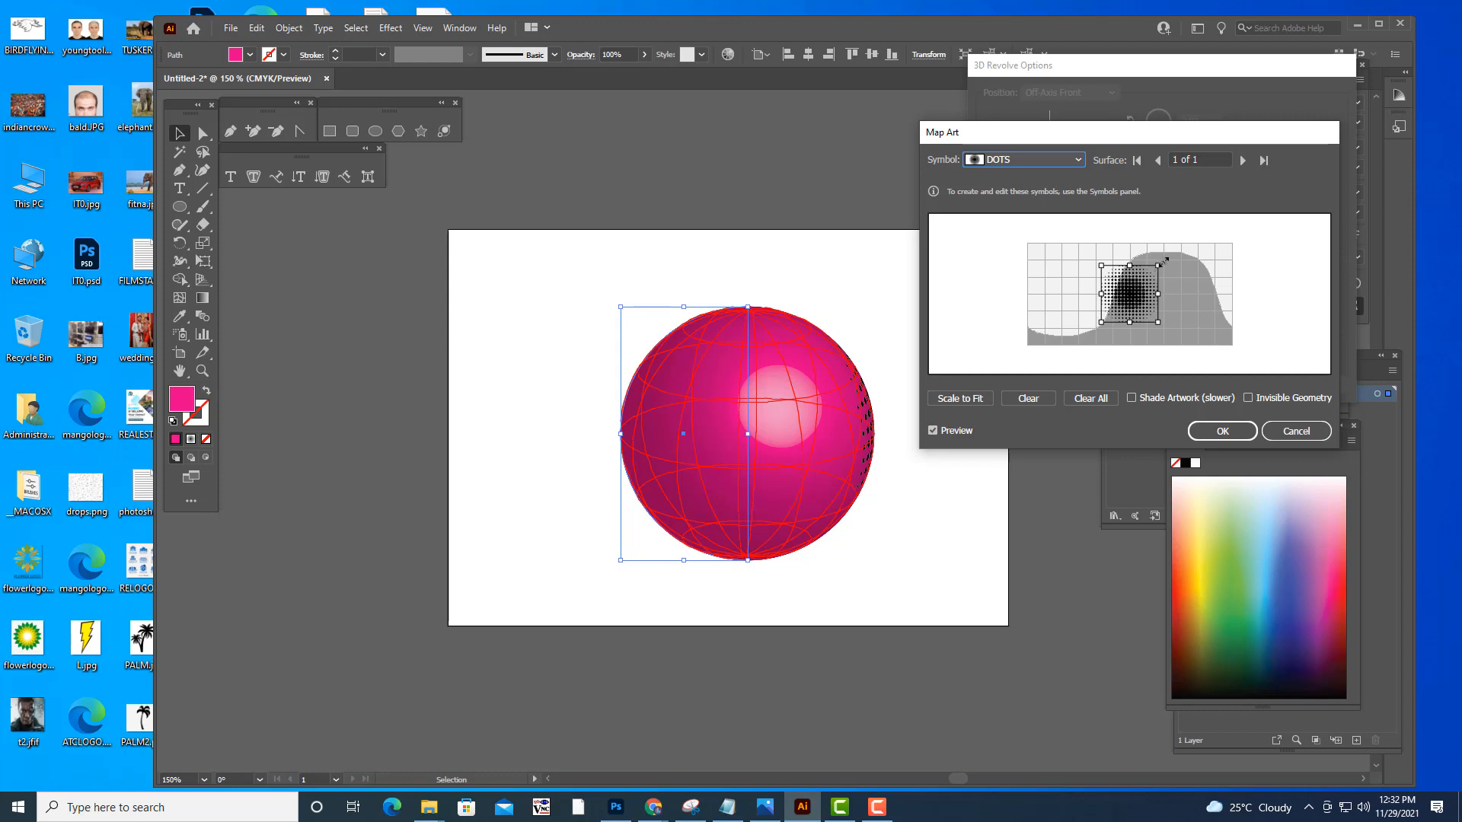
- Enlarge the DOTS artwork to the full height of the surface map, widen it, and place it over the map's right part
{"action": "left_click_drag", "start_coordinate": [1164, 260], "coordinate": [1181, 245]}
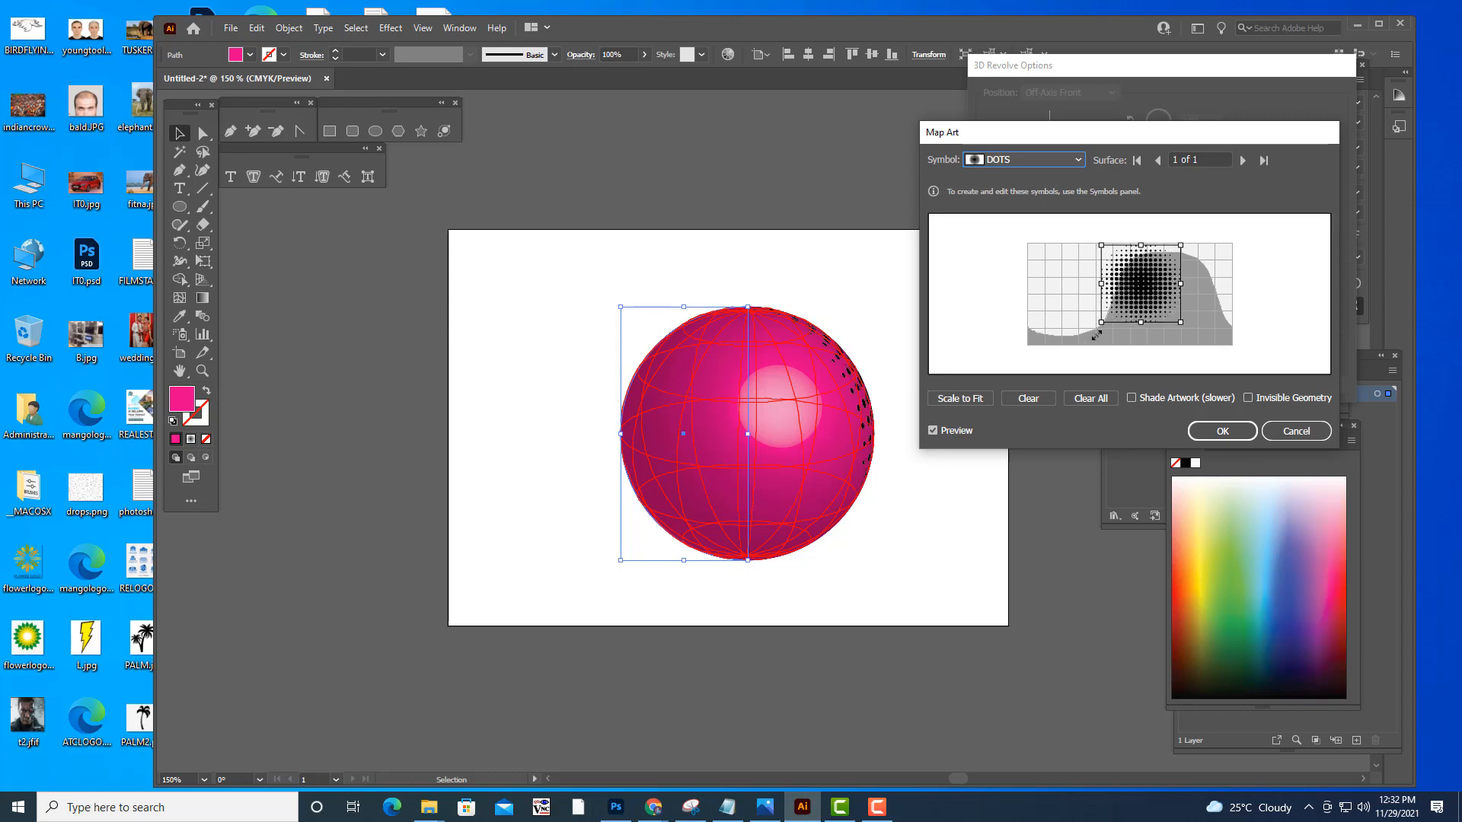
{"action": "left_click_drag", "start_coordinate": [1099, 324], "coordinate": [1072, 345]}
{"action": "left_click_drag", "start_coordinate": [1156, 292], "coordinate": [1117, 286]}
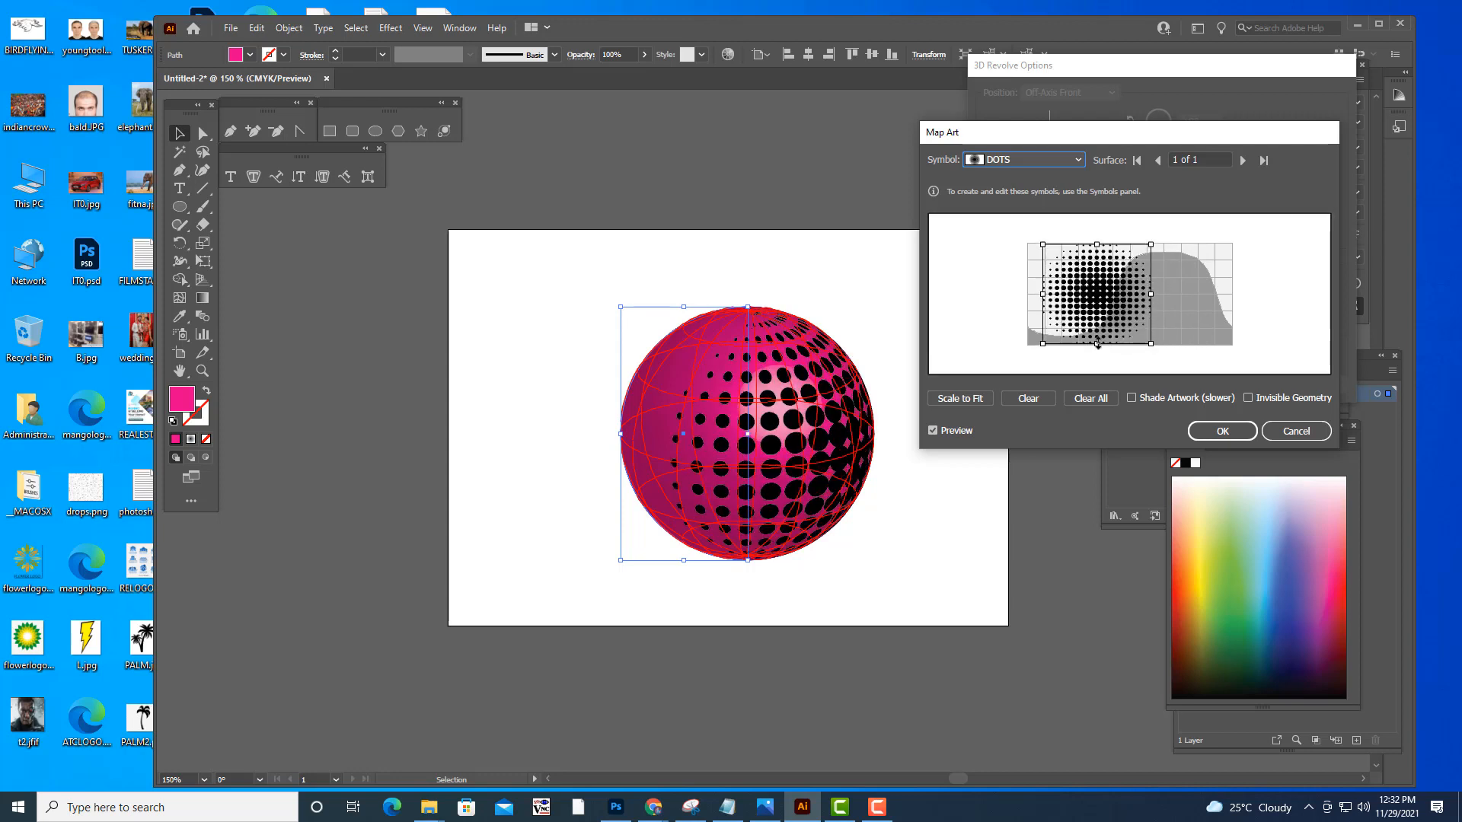
{"action": "left_click_drag", "start_coordinate": [1098, 344], "coordinate": [1097, 345]}
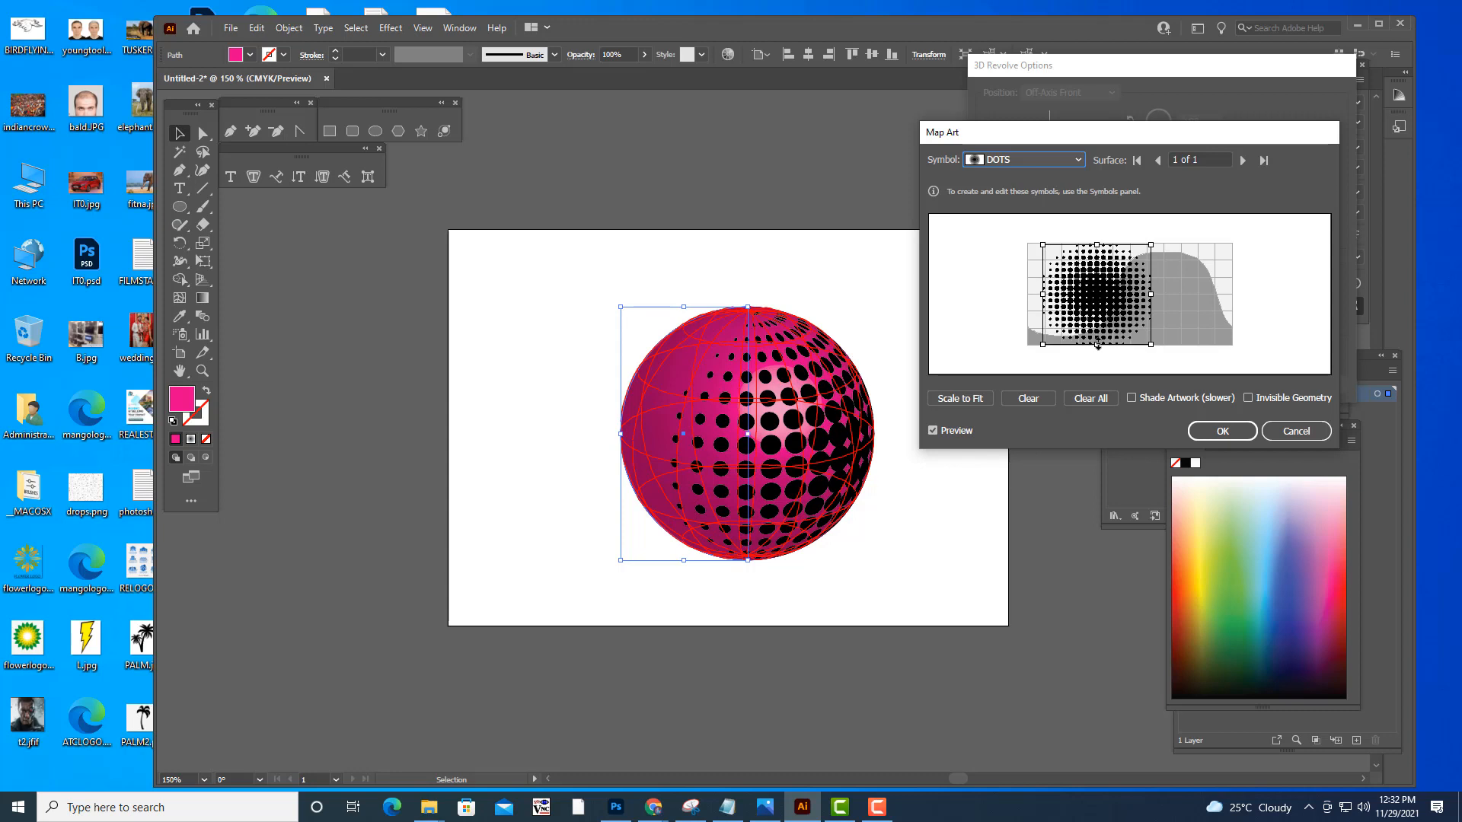
{"action": "left_click_drag", "start_coordinate": [1096, 241], "coordinate": [1097, 240]}
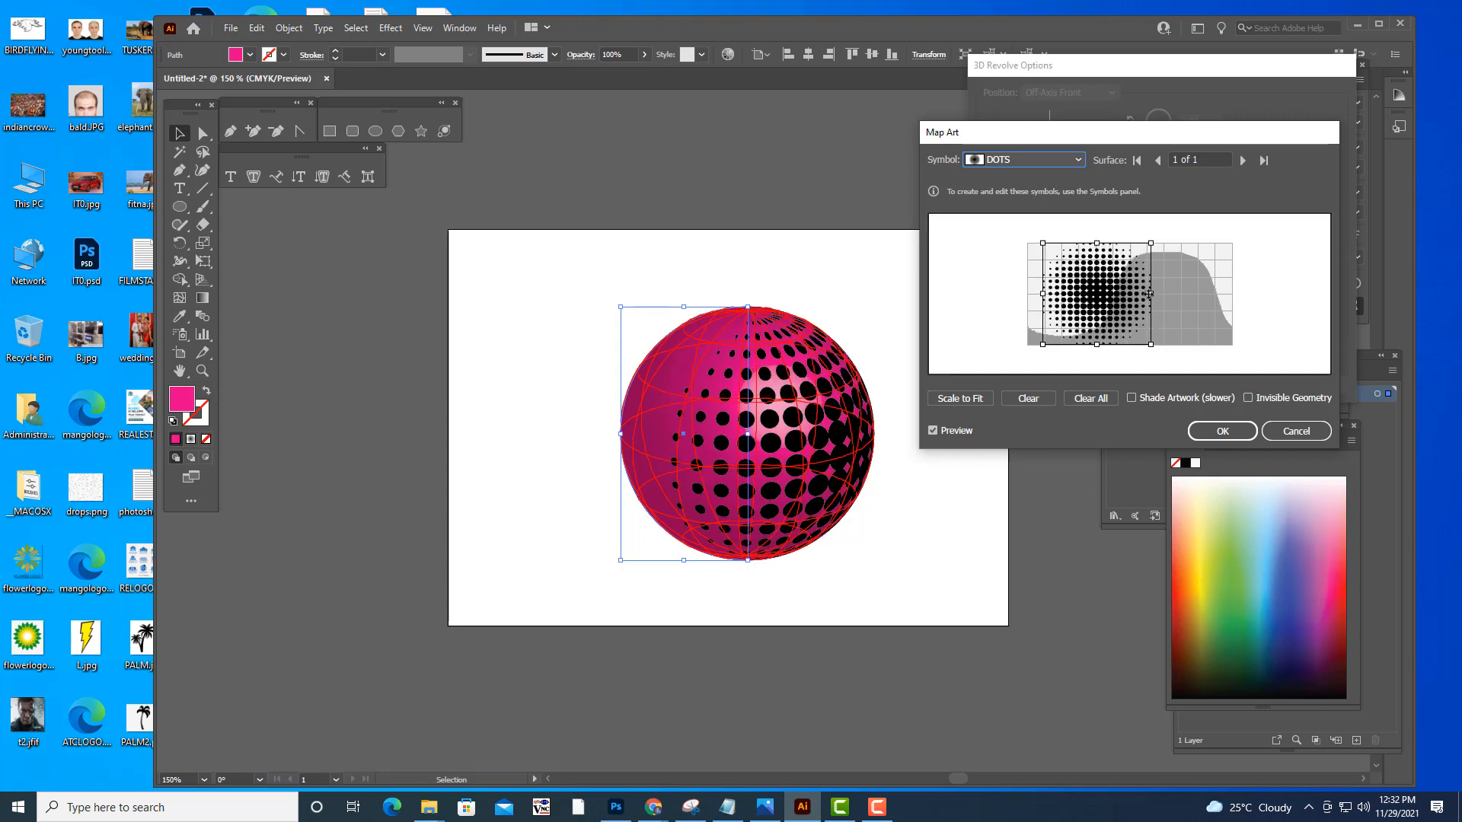
{"action": "mouse_move", "coordinate": [1152, 294]}
{"action": "left_mouse_down"}
{"action": "mouse_move", "coordinate": [1195, 293]}
{"action": "mouse_move", "coordinate": [1171, 294]}
{"action": "left_mouse_up"}
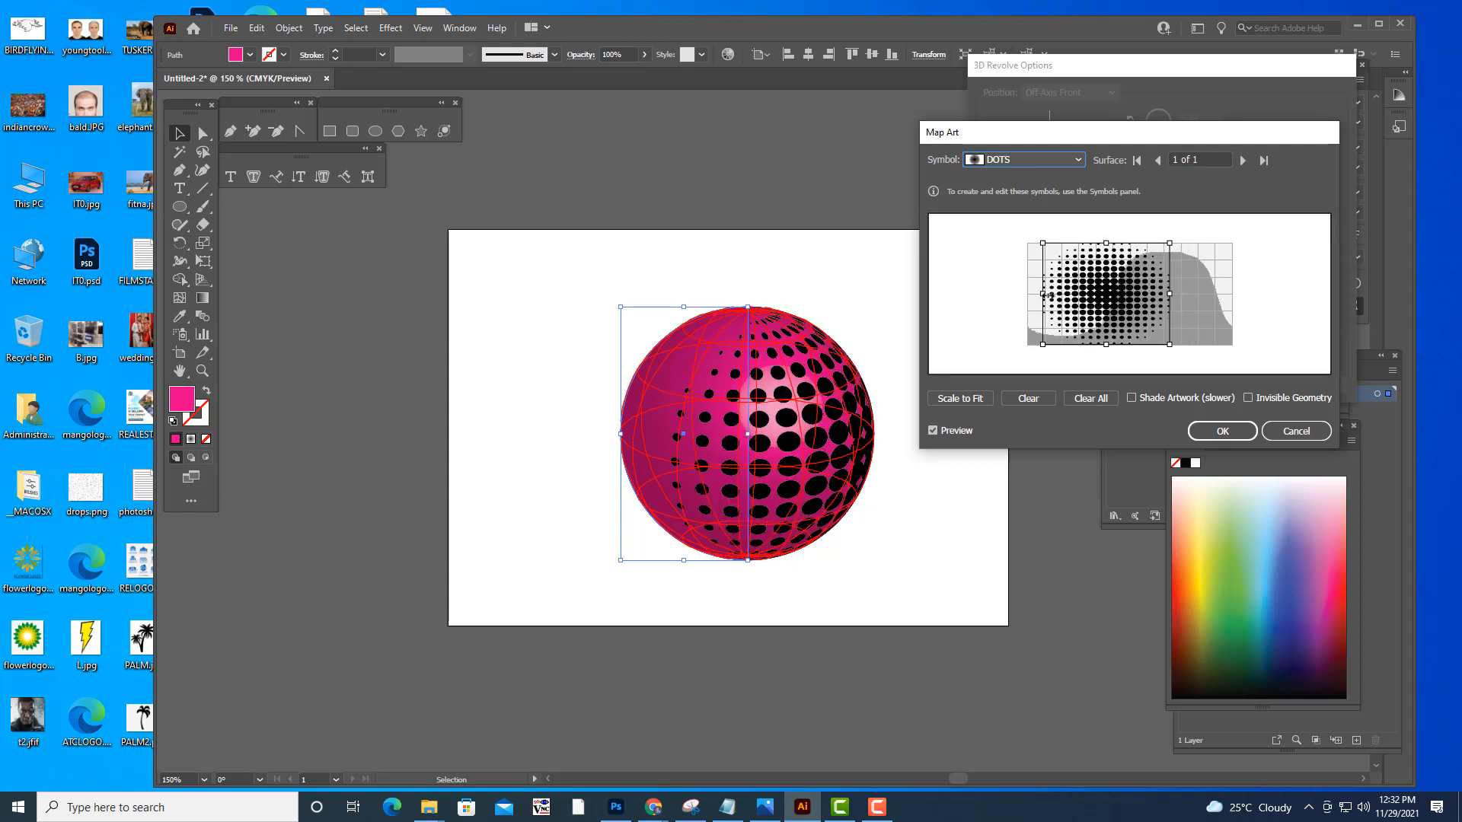
{"action": "left_click_drag", "start_coordinate": [1045, 295], "coordinate": [1186, 303]}
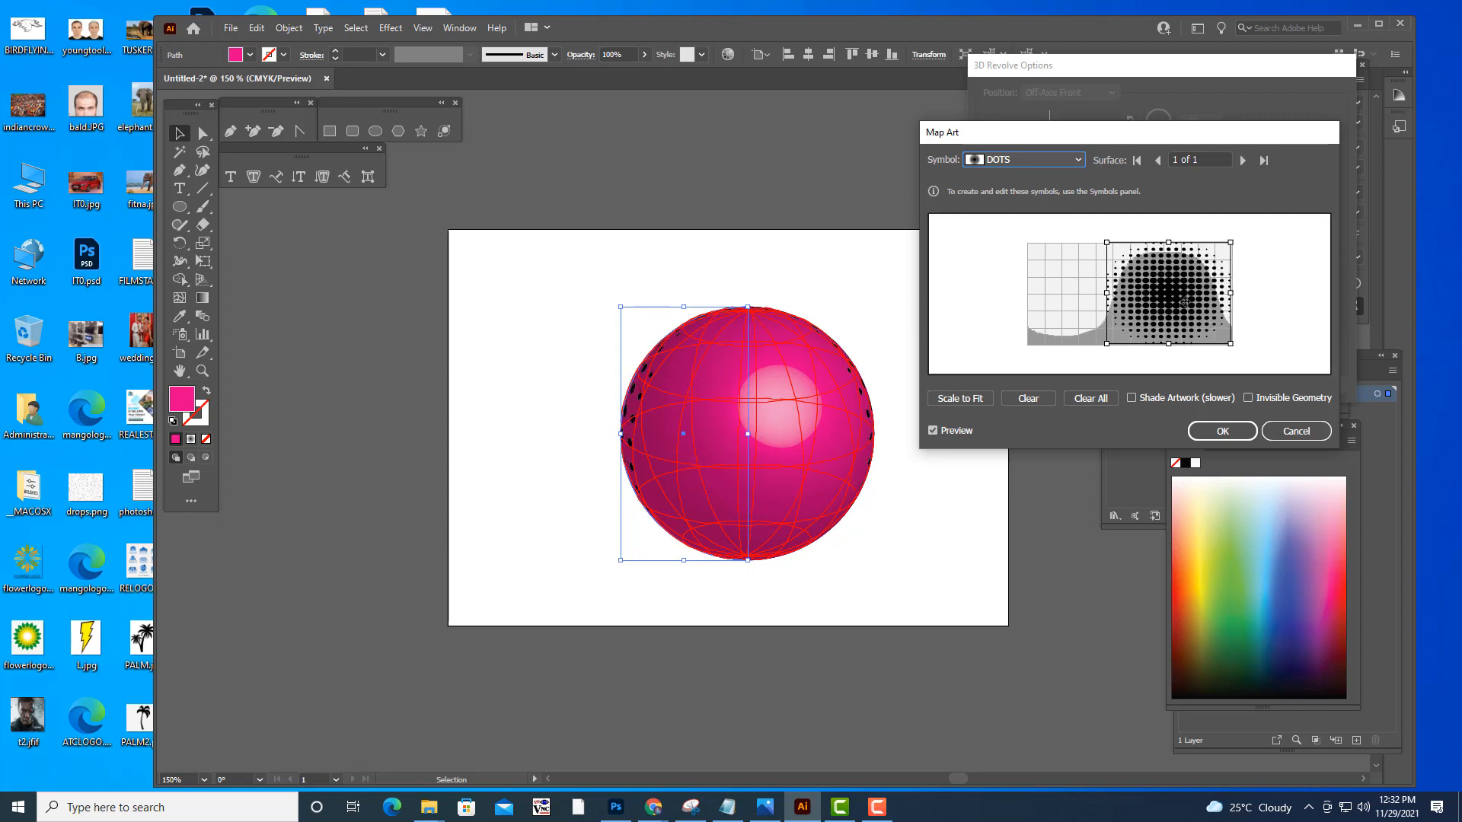
- Make the sphere's geometry invisible, shift the DOTS artwork to the left part of the surface map, and apply the Revolve effect
{"action": "left_click", "coordinate": [1248, 398]}
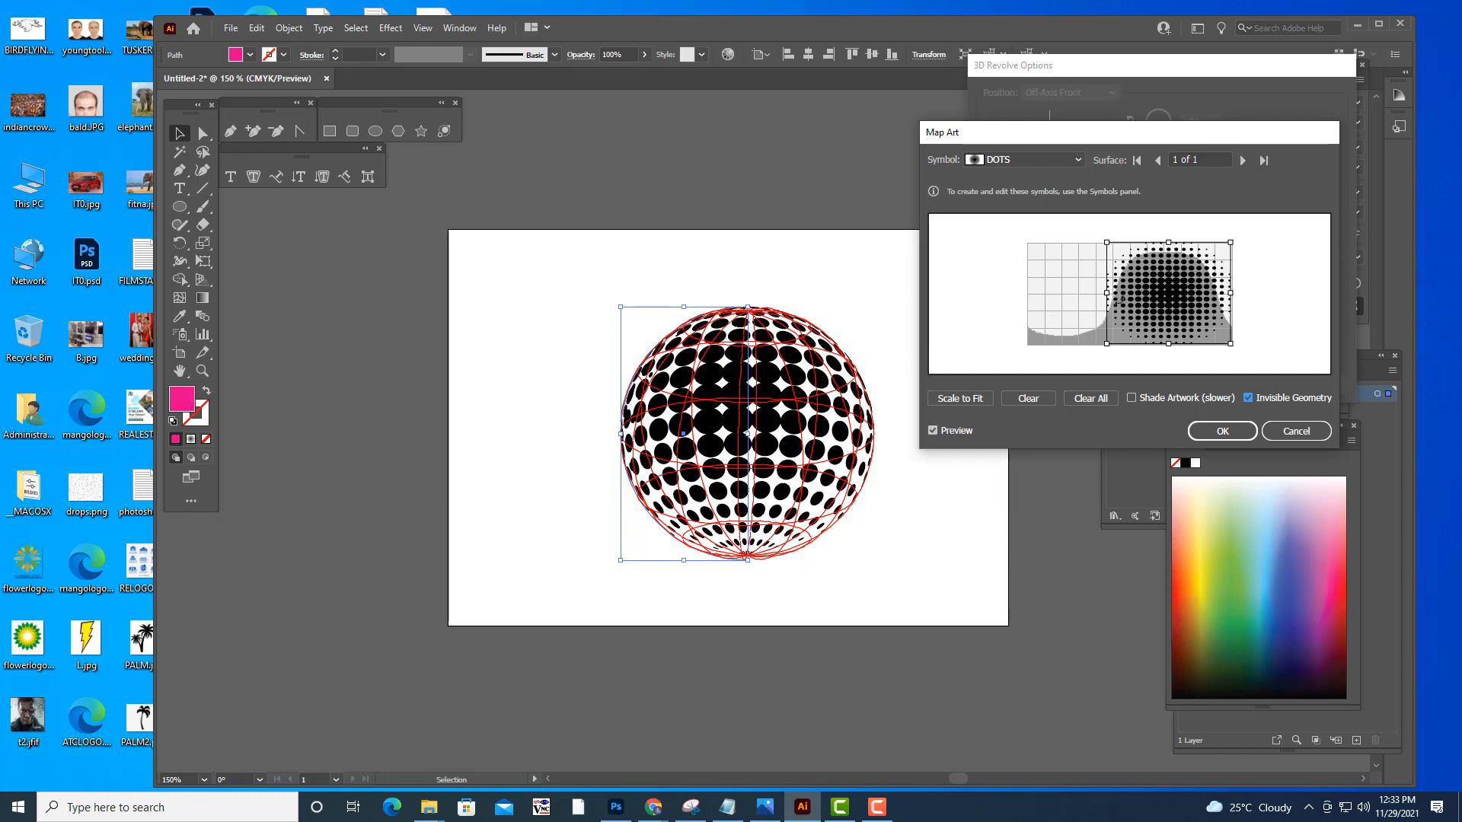
{"action": "left_click_drag", "start_coordinate": [1174, 285], "coordinate": [1099, 296]}
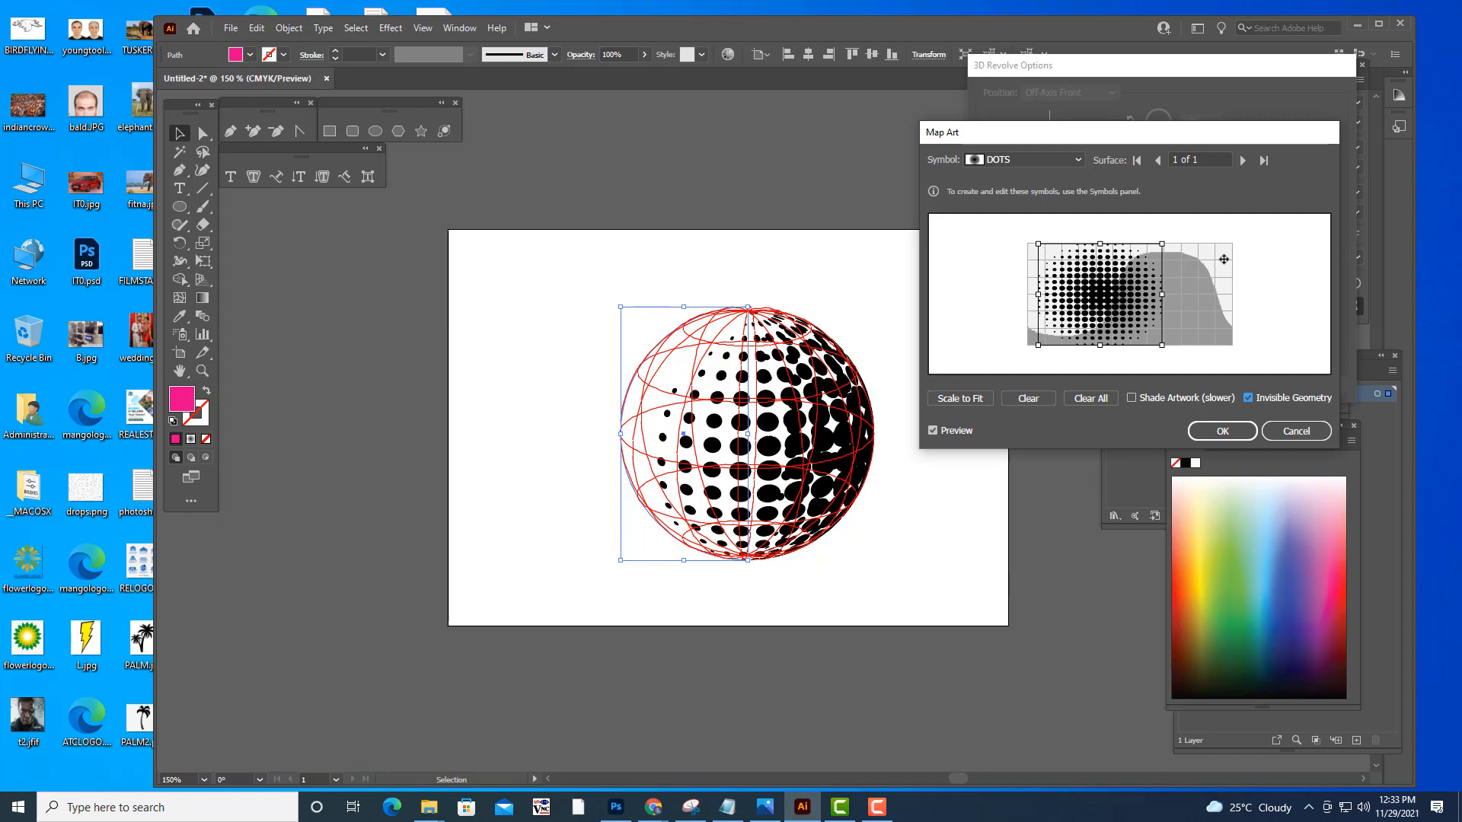
{"action": "left_click", "coordinate": [1224, 431]}
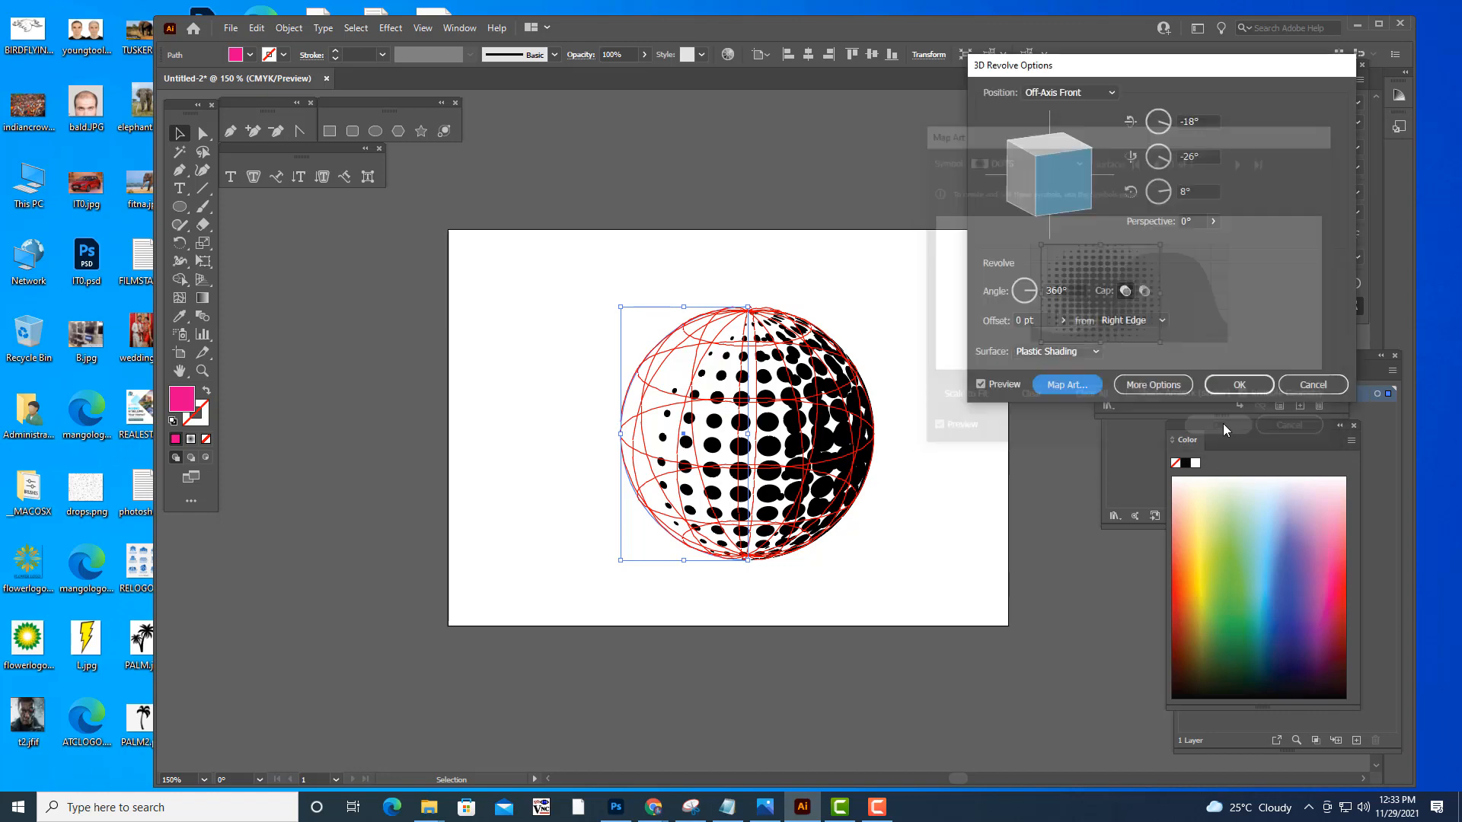
{"action": "left_click", "coordinate": [1237, 384]}
{"action": "left_click", "coordinate": [836, 237]}
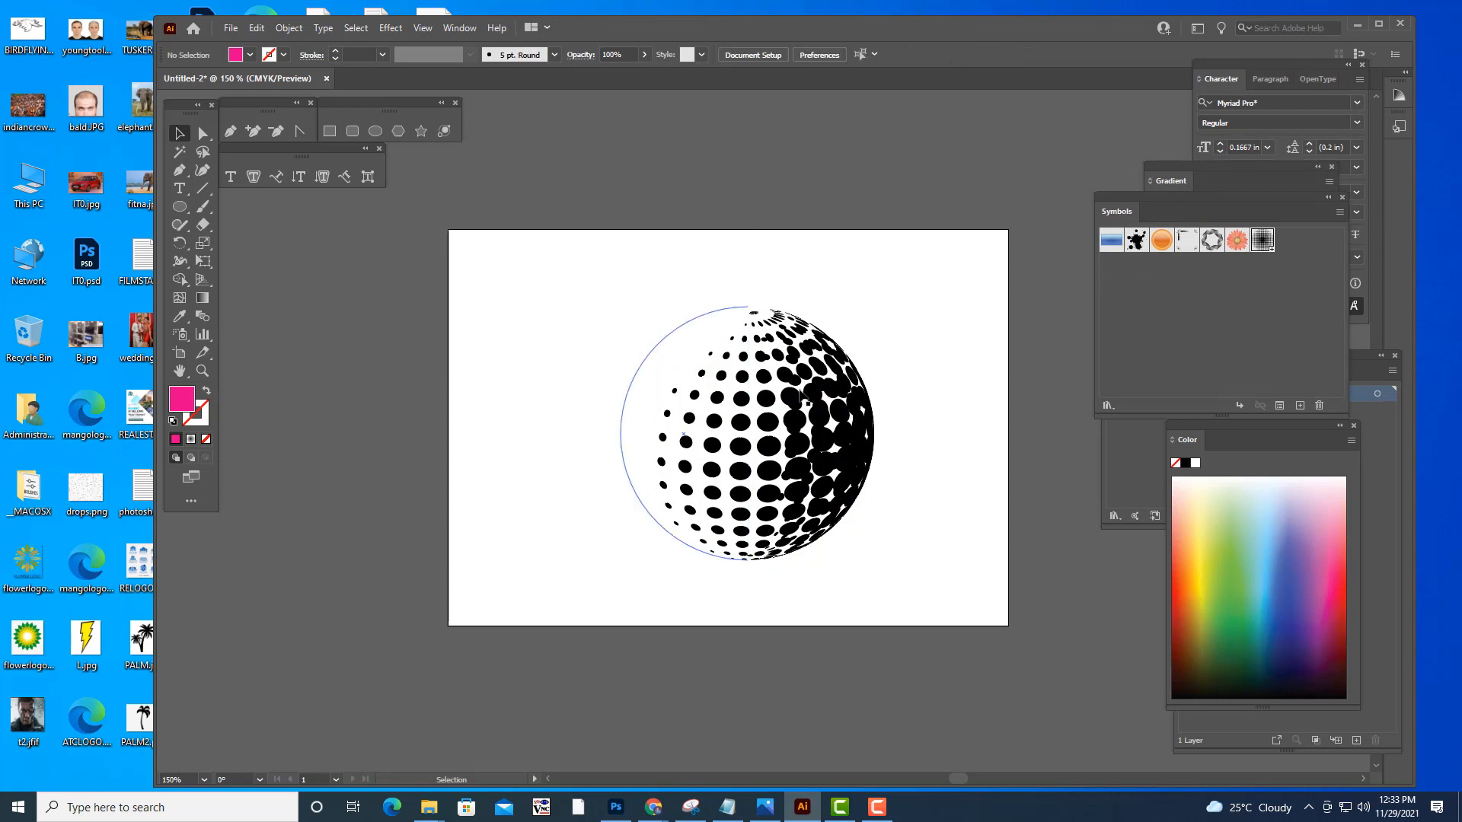
- Expand the appearance of the dotted sphere and deselect it
{"action": "left_click", "coordinate": [801, 395]}
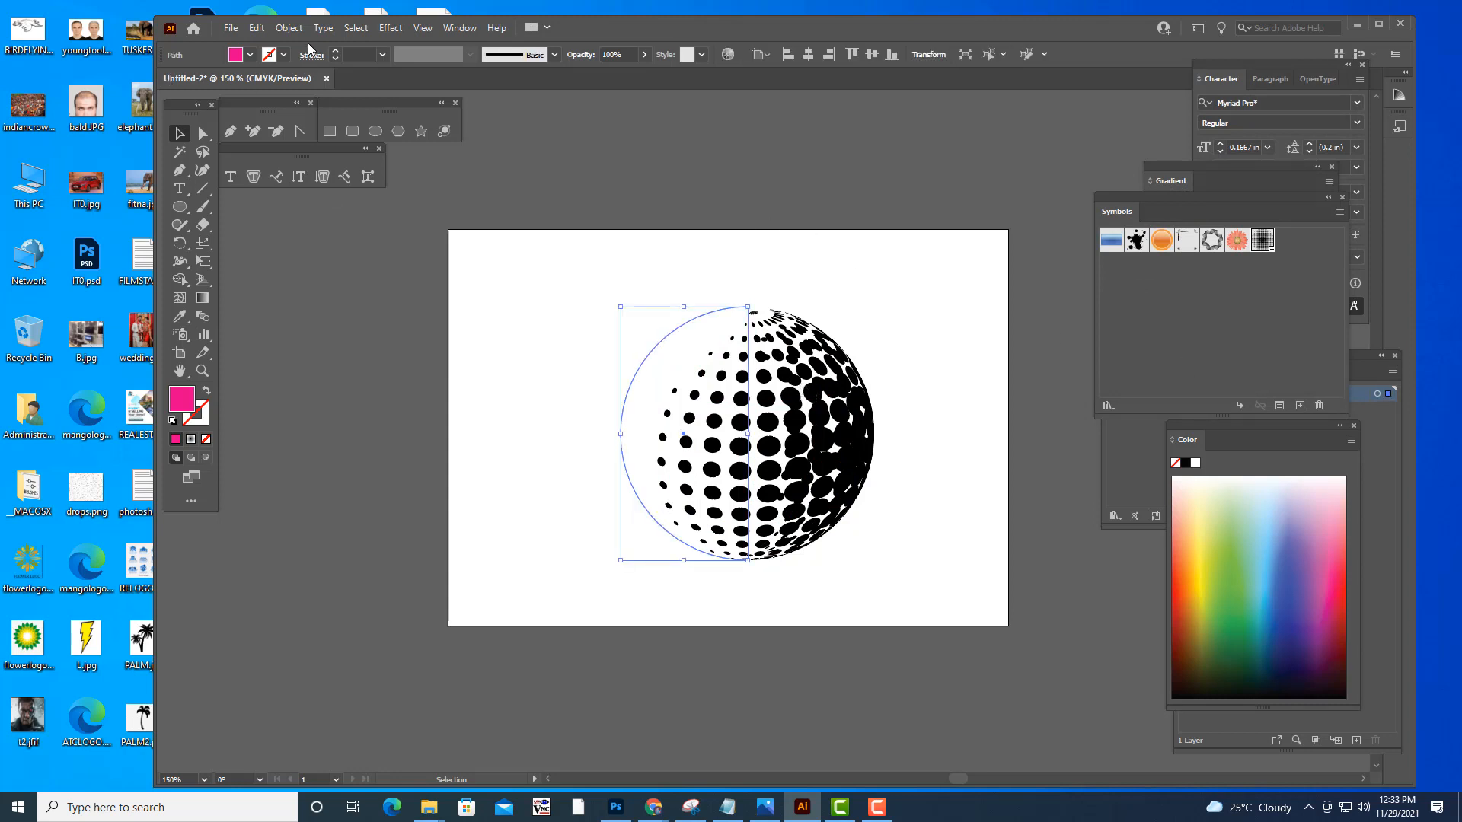
{"action": "left_click", "coordinate": [288, 28]}
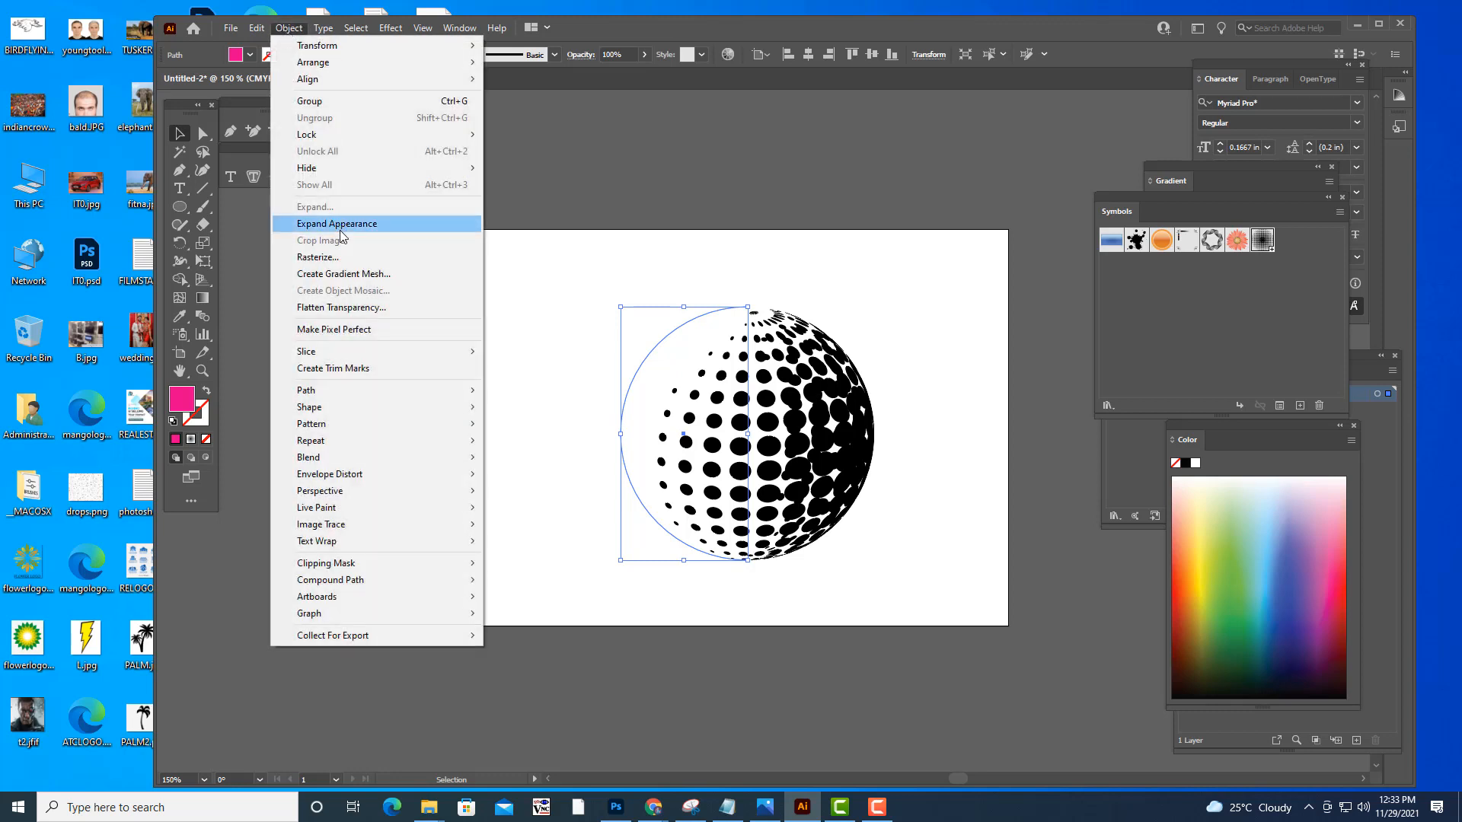
{"action": "left_click", "coordinate": [340, 230]}
{"action": "left_click", "coordinate": [762, 195]}
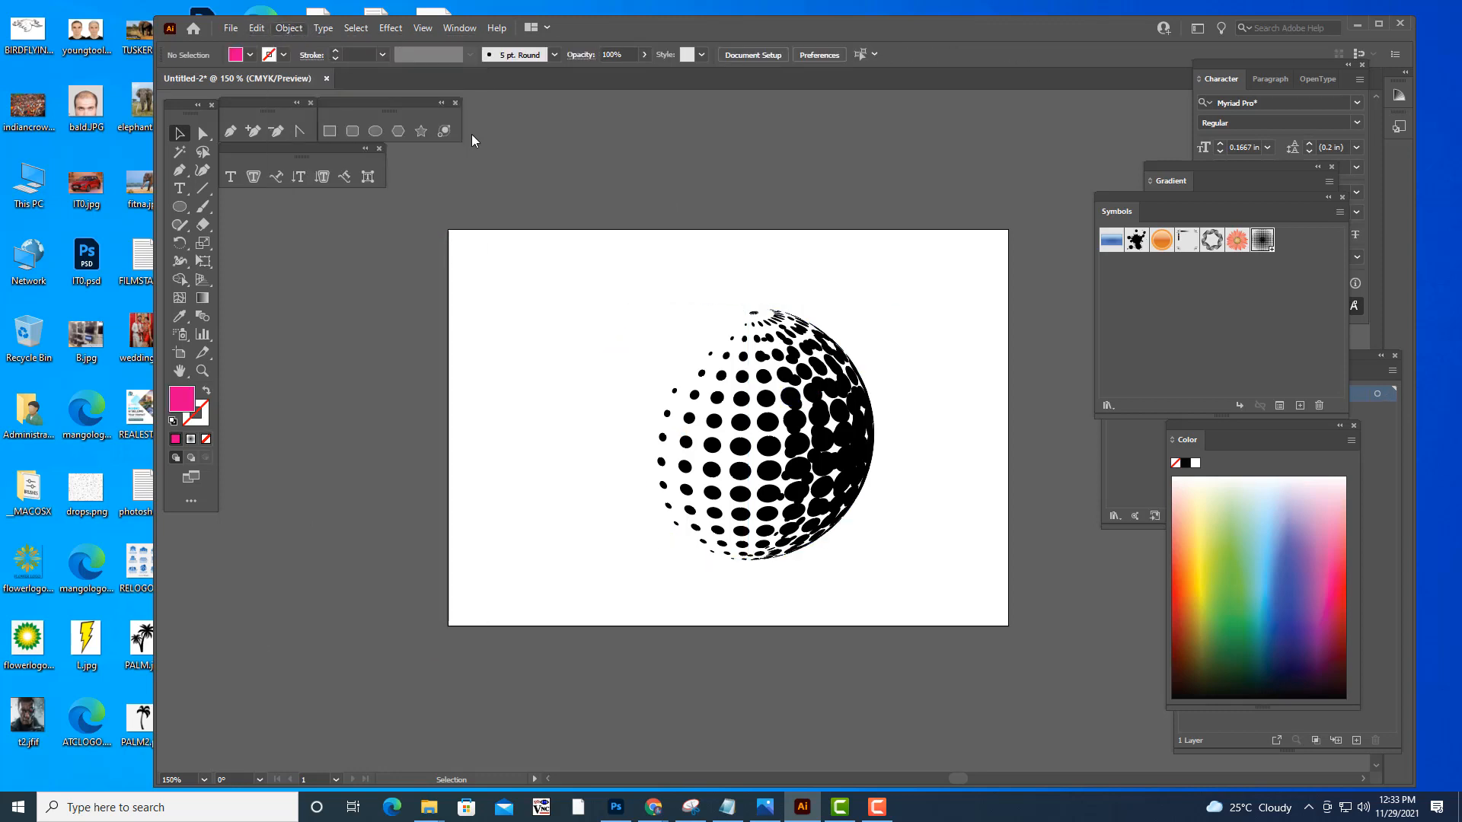
- Ungroup the expanded dotted sphere repeatedly until its clip groups are separate
{"action": "left_click", "coordinate": [826, 381]}
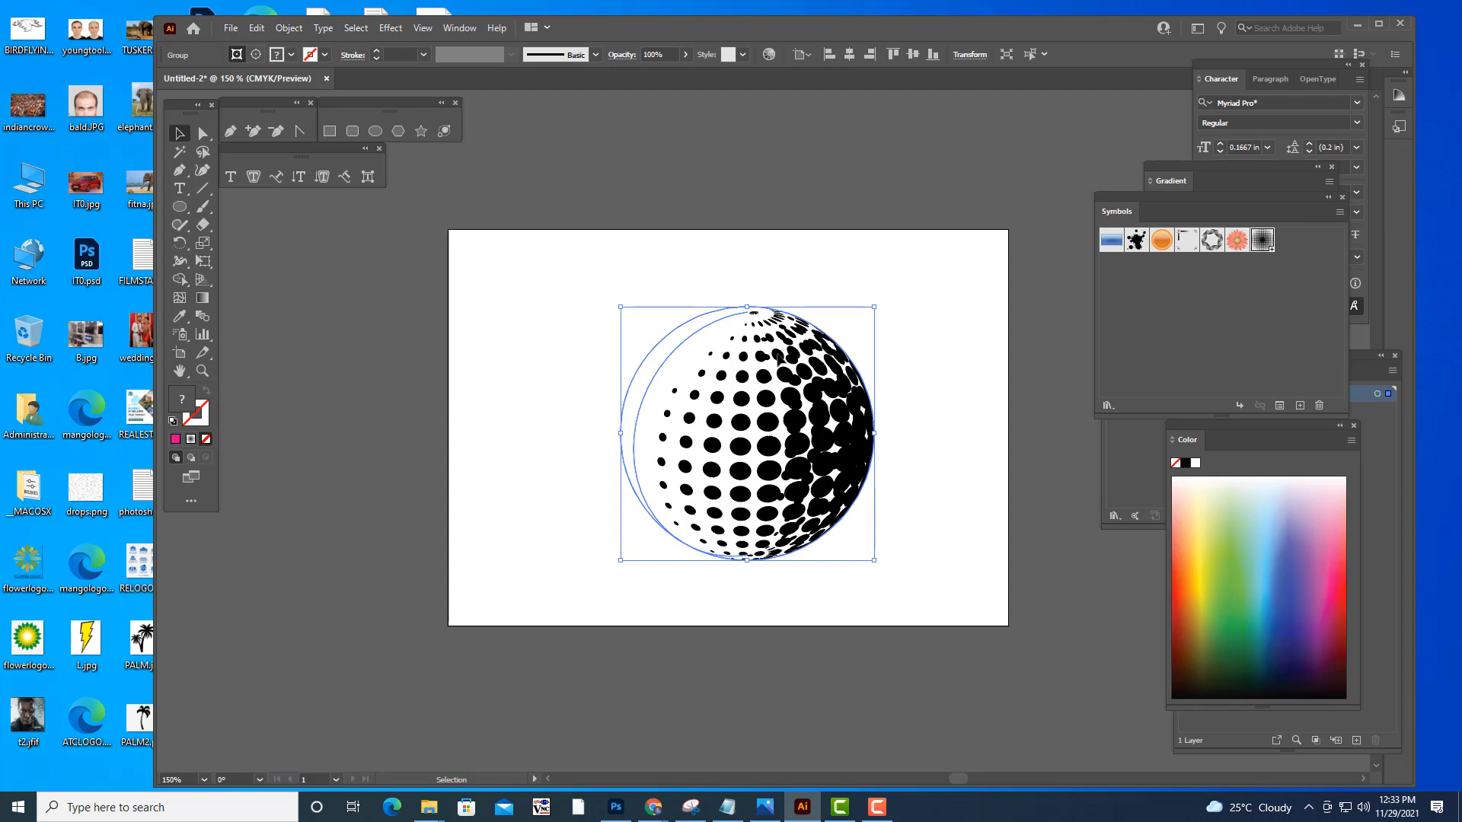
{"action": "right_click", "coordinate": [788, 356]}
{"action": "left_click", "coordinate": [852, 485]}
{"action": "left_click", "coordinate": [928, 475]}
{"action": "left_click", "coordinate": [830, 446]}
{"action": "right_click", "coordinate": [833, 443]}
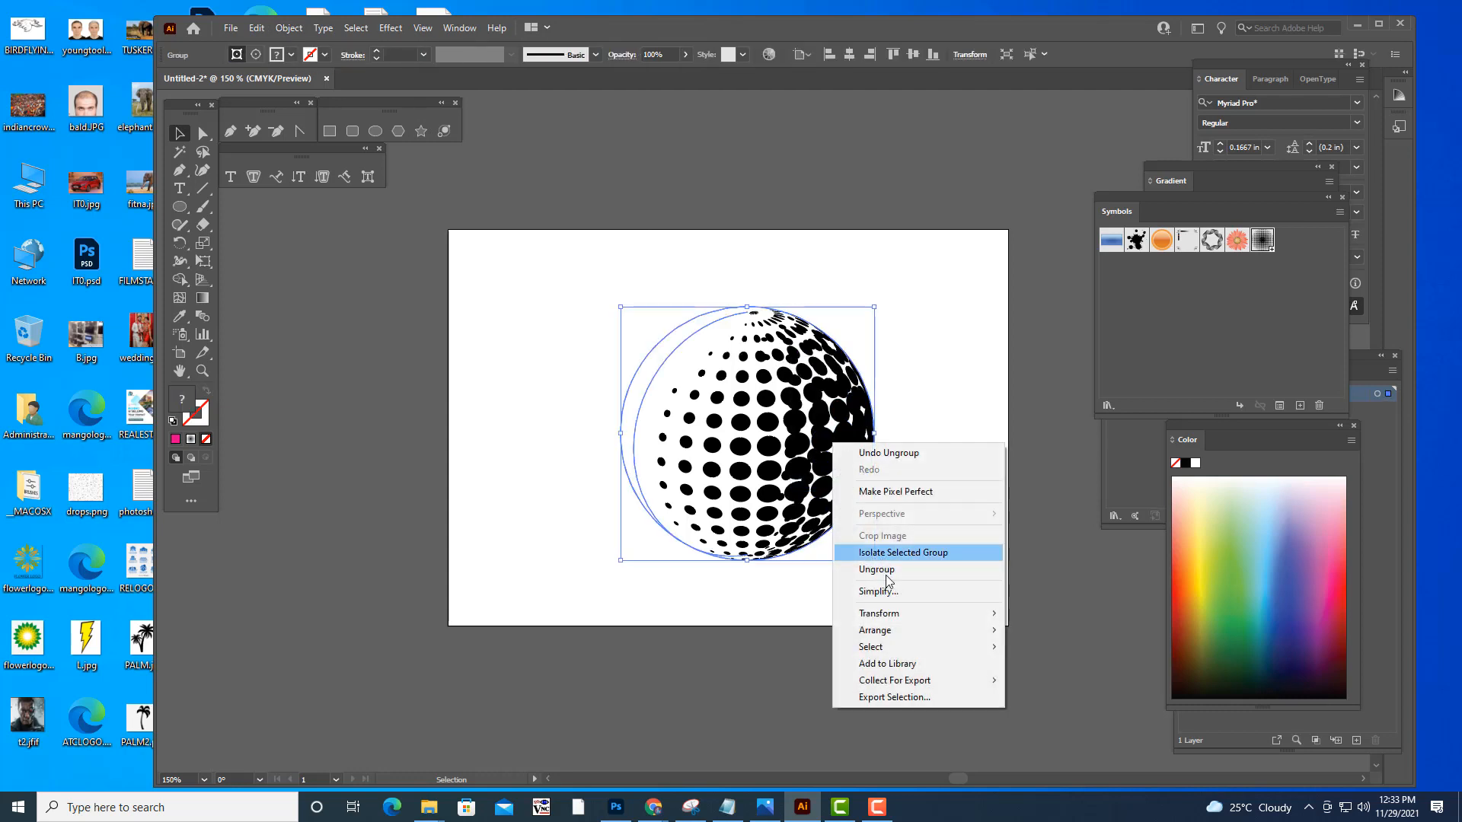
{"action": "left_click", "coordinate": [885, 574]}
{"action": "left_click", "coordinate": [969, 545]}
- Release the clipping mask of the sphere's front dots and deselect them
{"action": "left_click", "coordinate": [827, 439]}
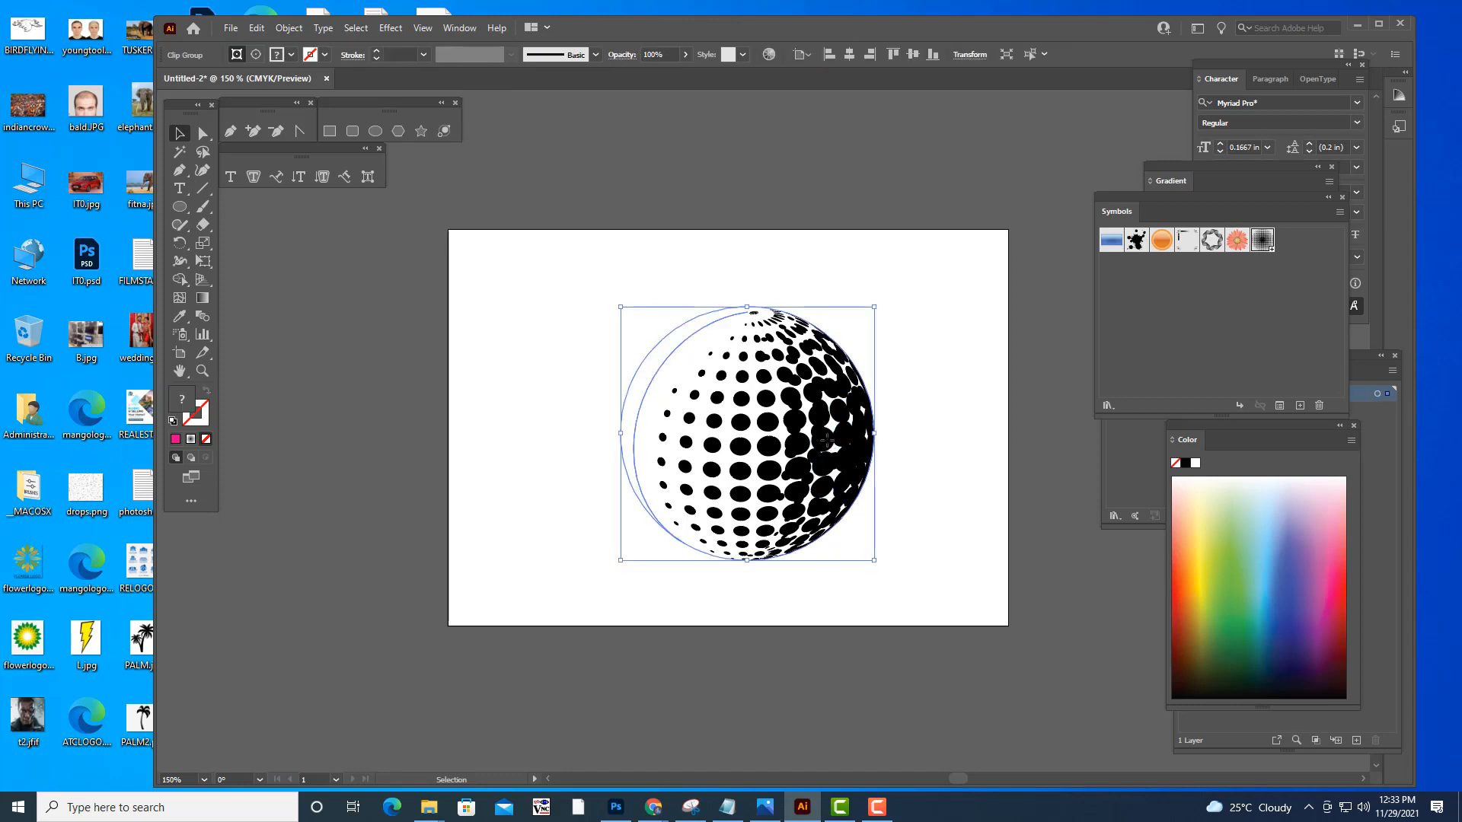
{"action": "right_click", "coordinate": [826, 439]}
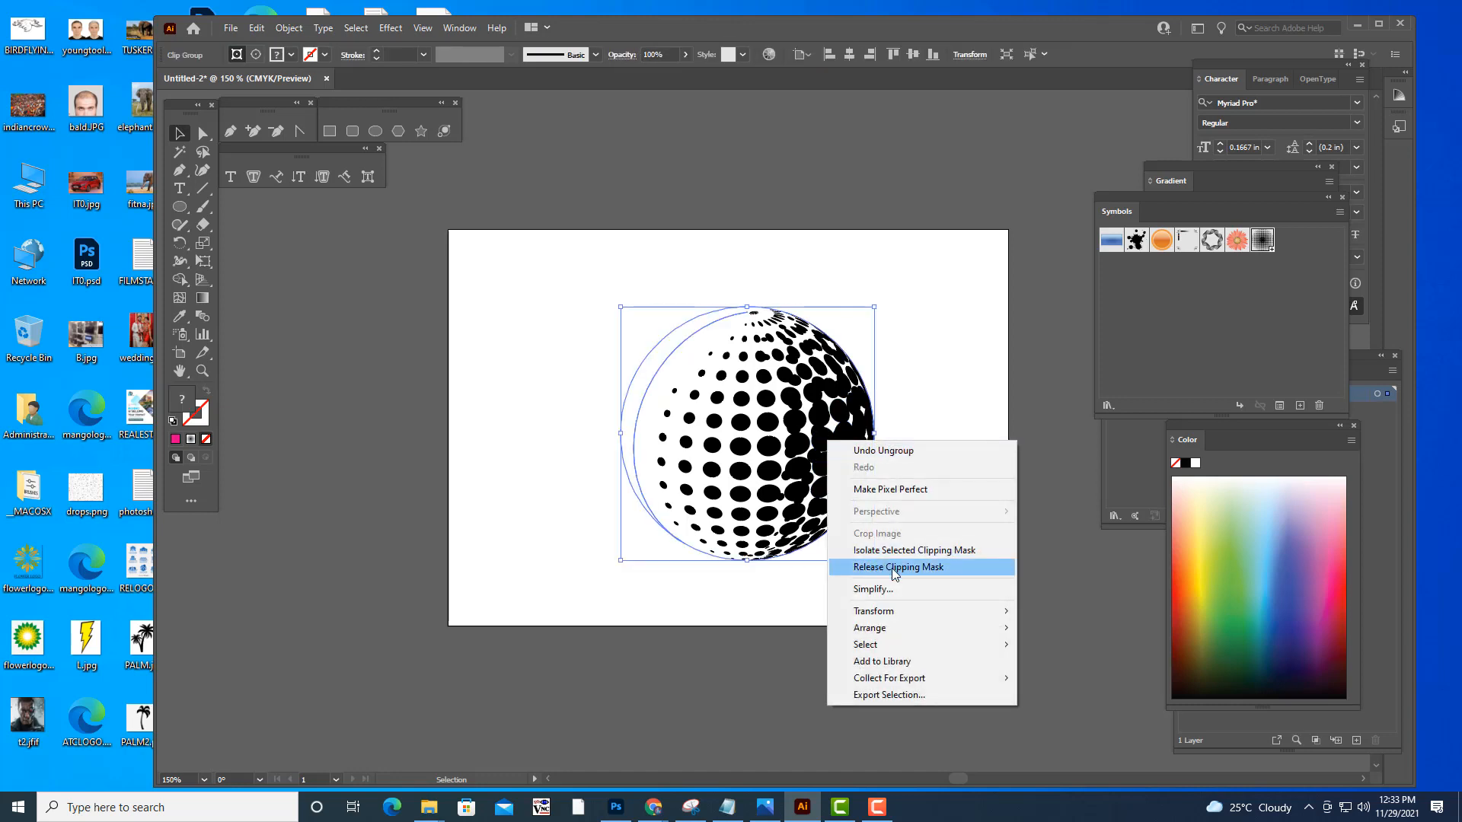
{"action": "left_click", "coordinate": [894, 567]}
{"action": "left_click", "coordinate": [881, 489]}
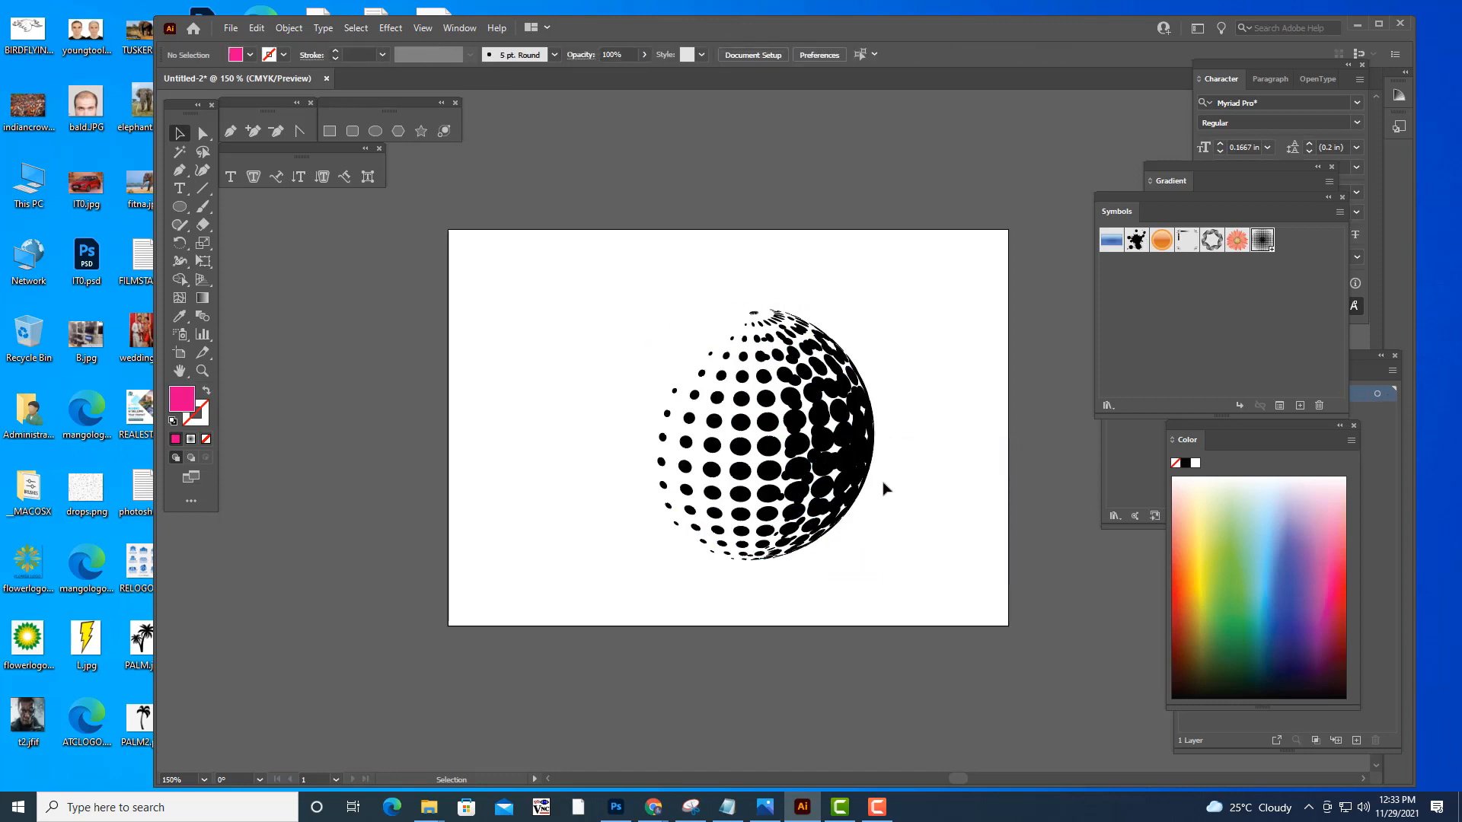
- Fill the sphere's front dots with orange-red and move them left, partly off the black back dots
{"action": "left_click", "coordinate": [818, 416]}
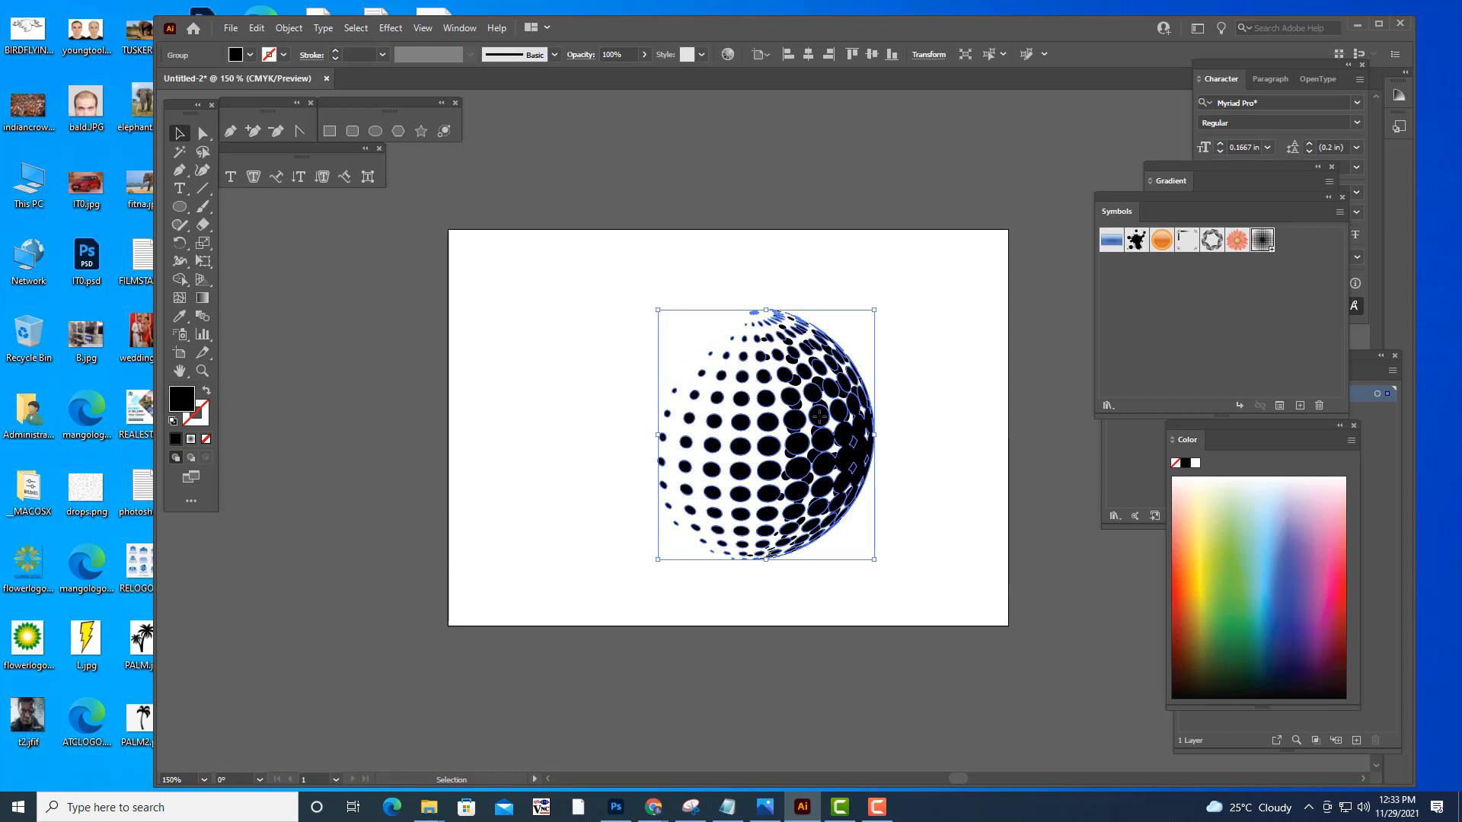
{"action": "left_click", "coordinate": [1180, 573]}
{"action": "left_click", "coordinate": [963, 413]}
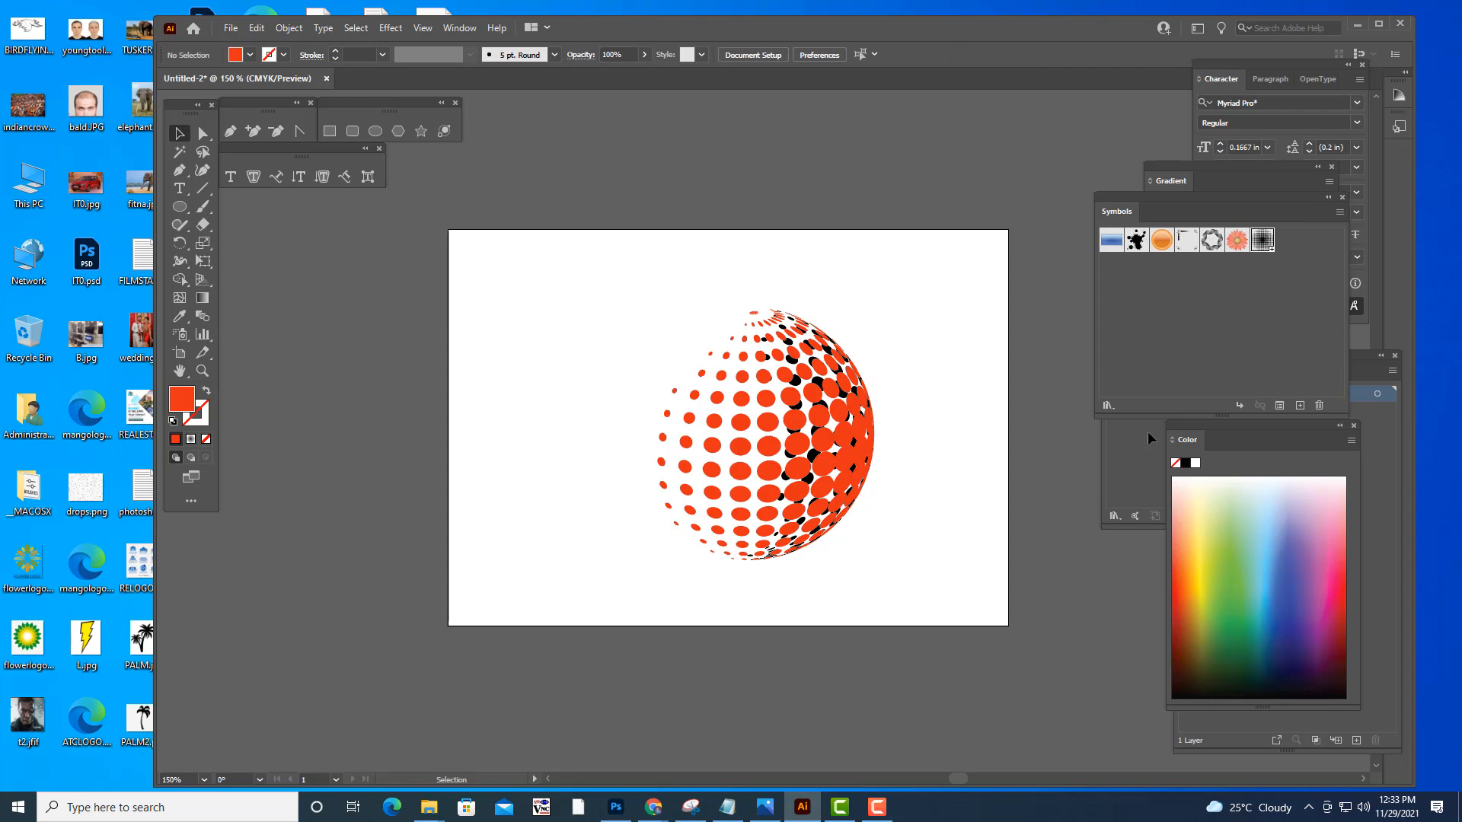
{"action": "left_click_drag", "start_coordinate": [809, 422], "coordinate": [714, 428]}
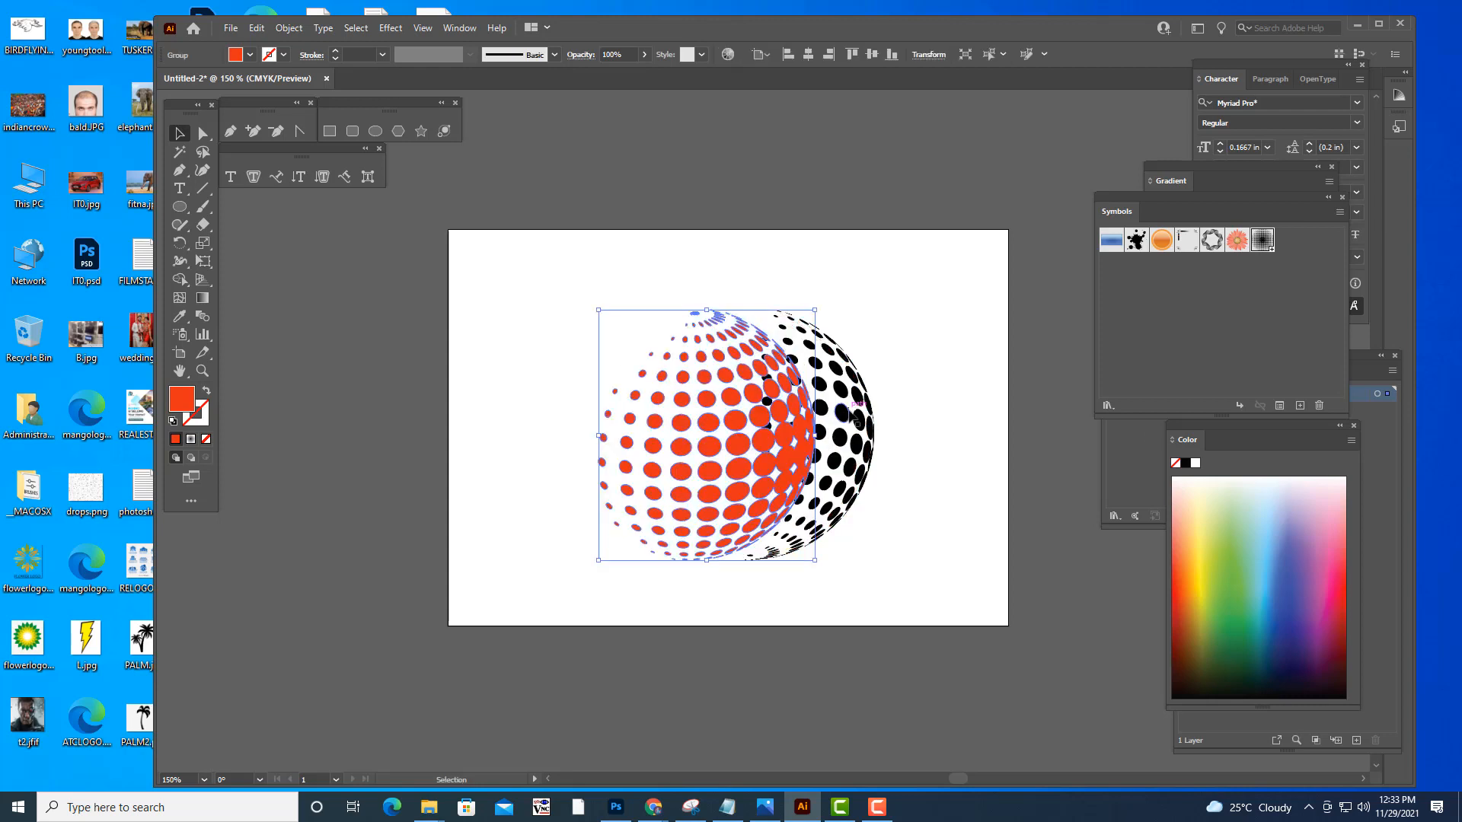
- Release the clipping mask of the black back dots and deselect them
{"action": "left_click", "coordinate": [846, 415]}
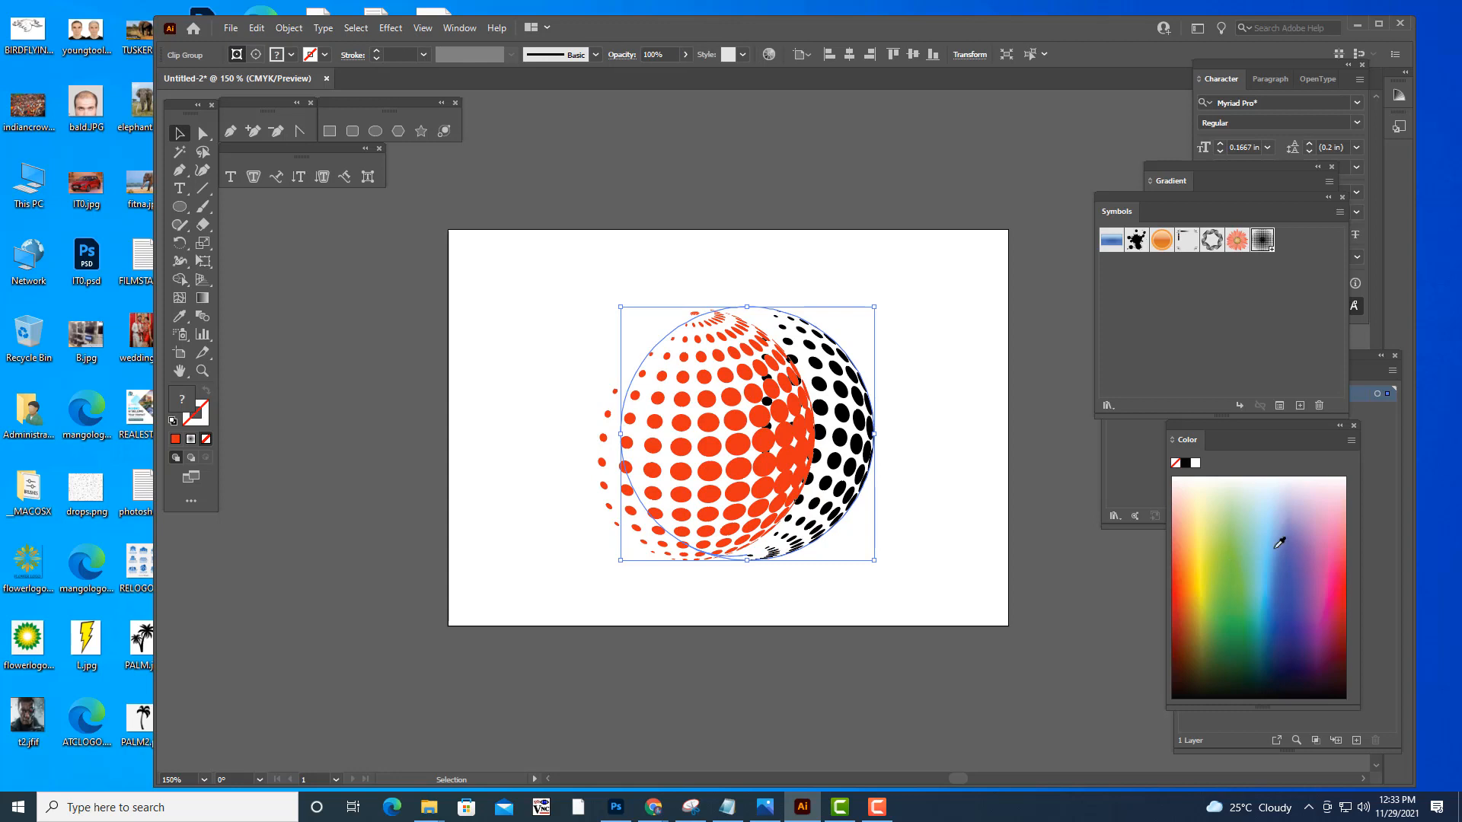
{"action": "right_click", "coordinate": [868, 400]}
{"action": "left_click", "coordinate": [989, 528]}
{"action": "left_click", "coordinate": [786, 289]}
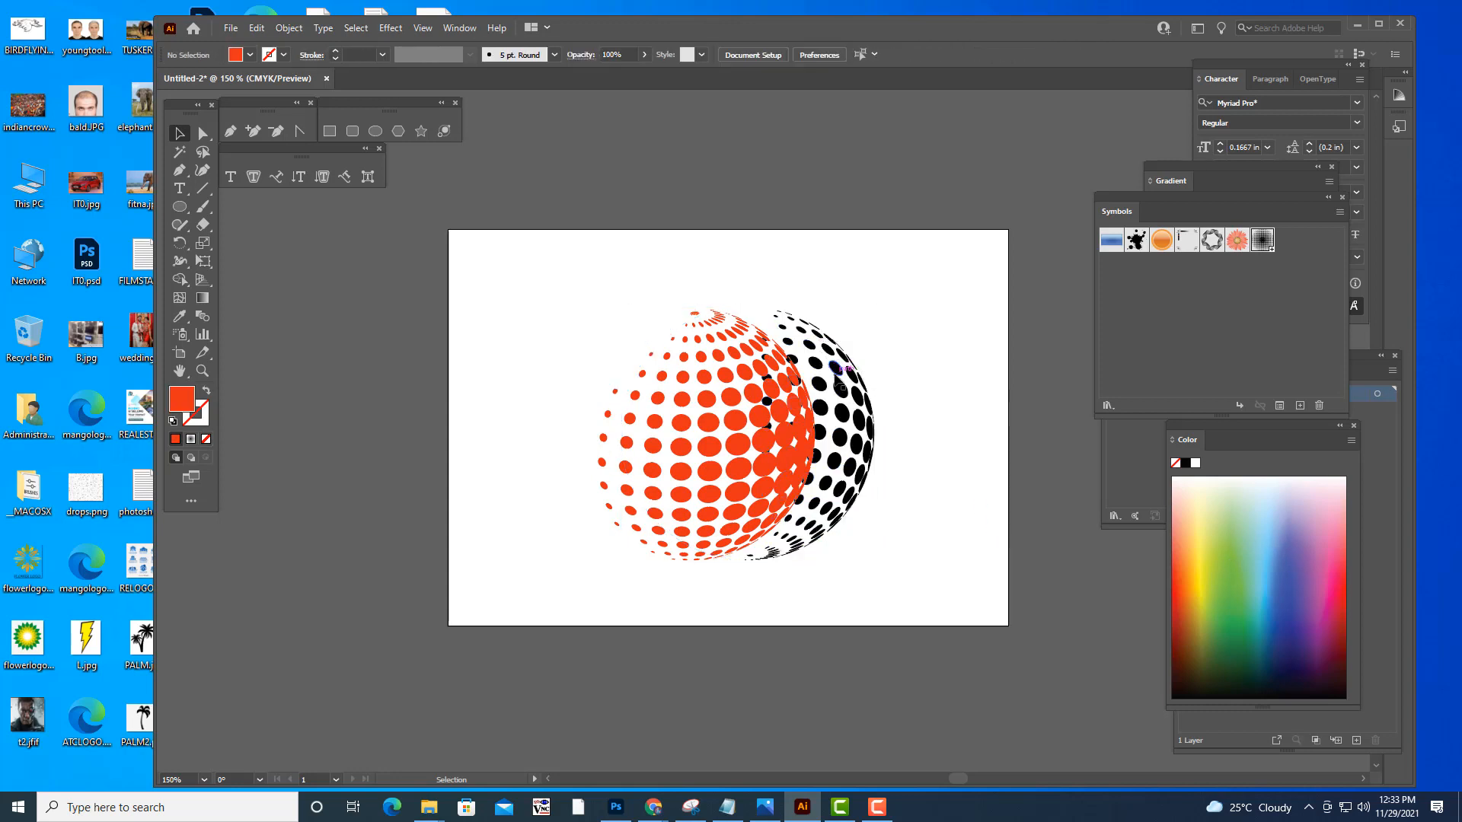
- Fill the black back dots with a lighter salmon orange and deselect them
{"action": "left_click", "coordinate": [843, 368]}
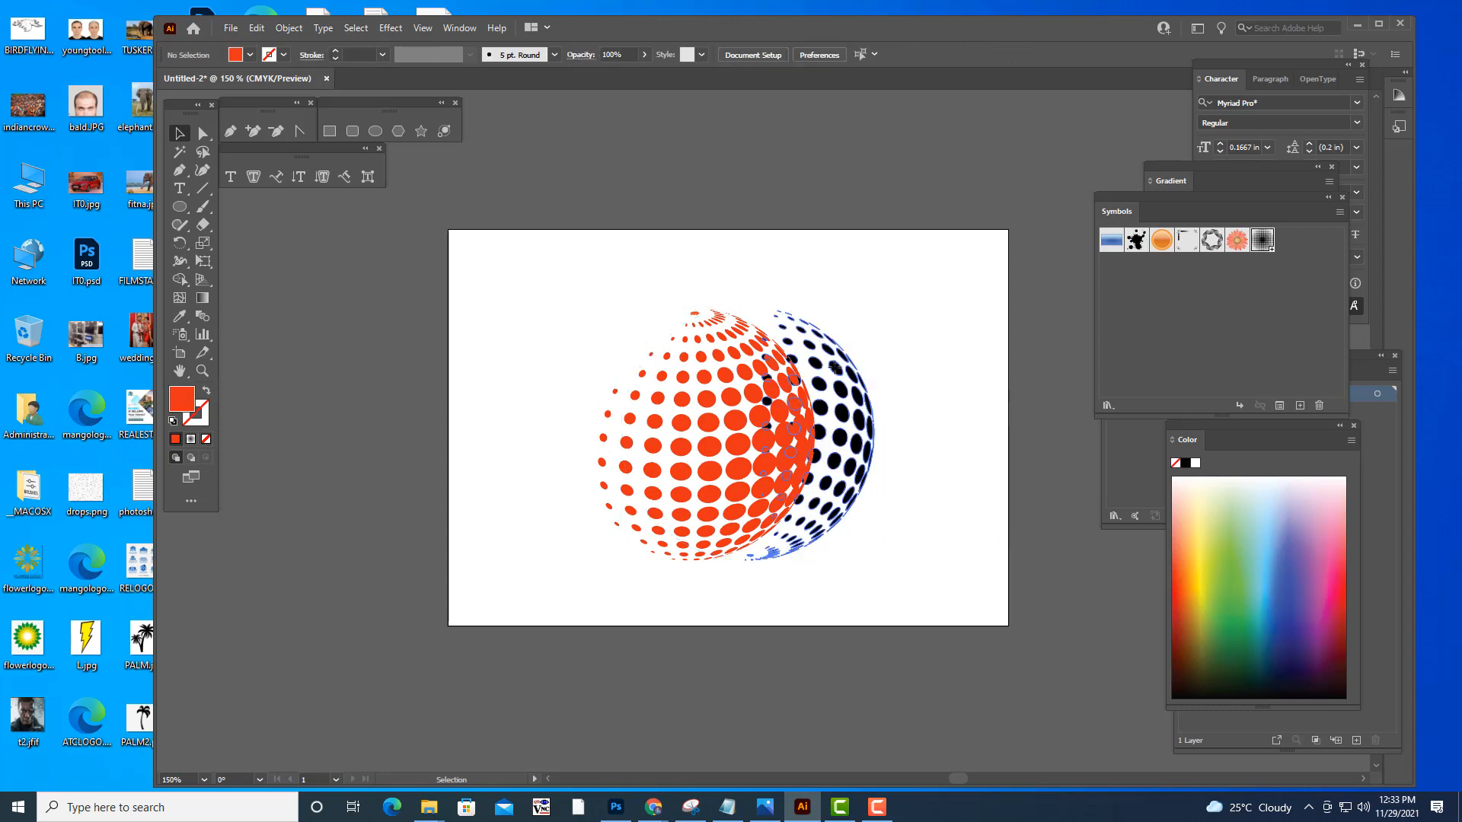
{"action": "left_click", "coordinate": [1180, 538]}
{"action": "left_click", "coordinate": [898, 418]}
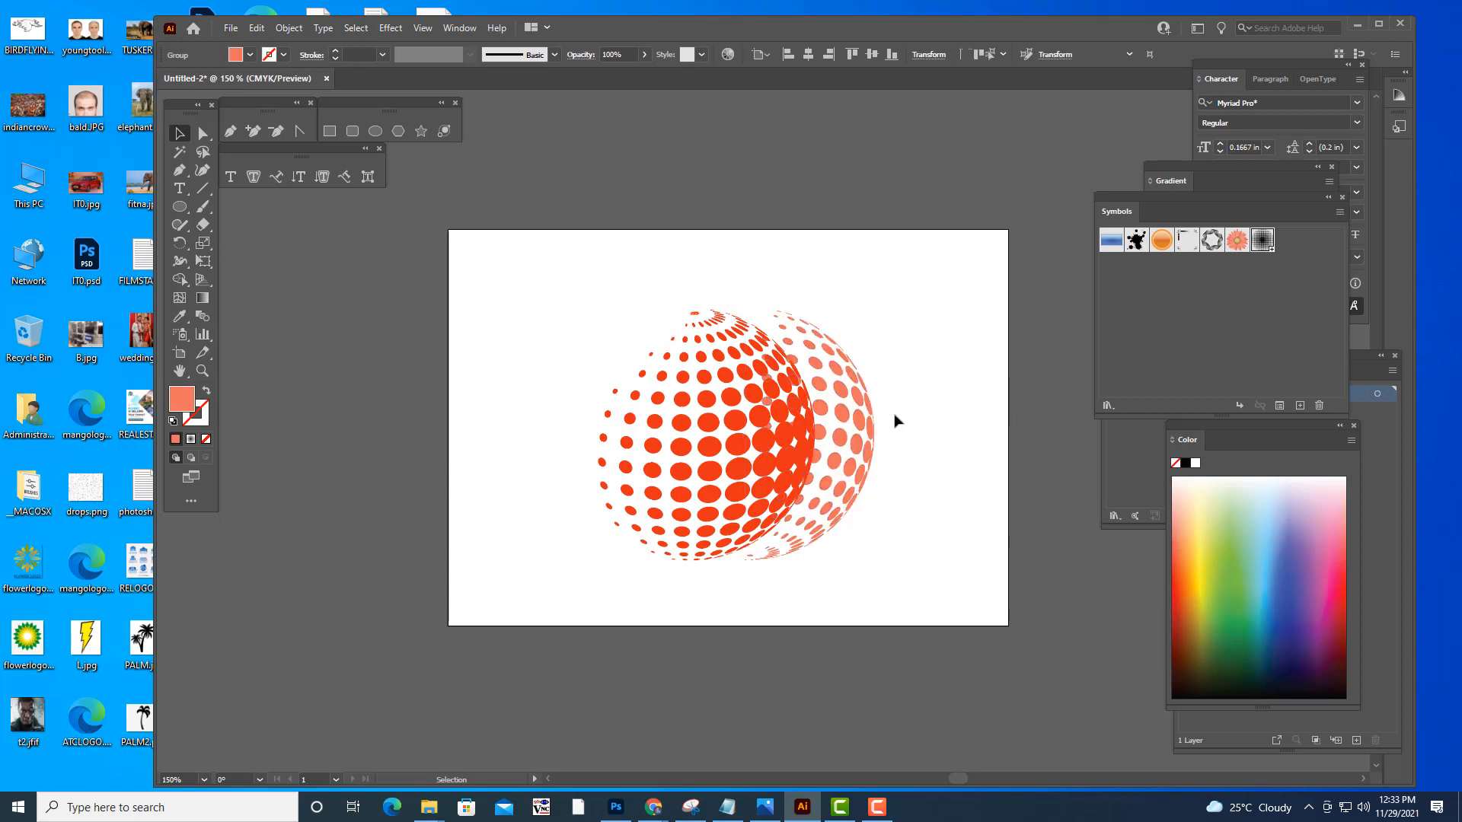
- Move the sphere's orange-red front dots back over the salmon back dots and deselect them
{"action": "left_click_drag", "start_coordinate": [756, 442], "coordinate": [830, 445]}
{"action": "left_click", "coordinate": [929, 409]}
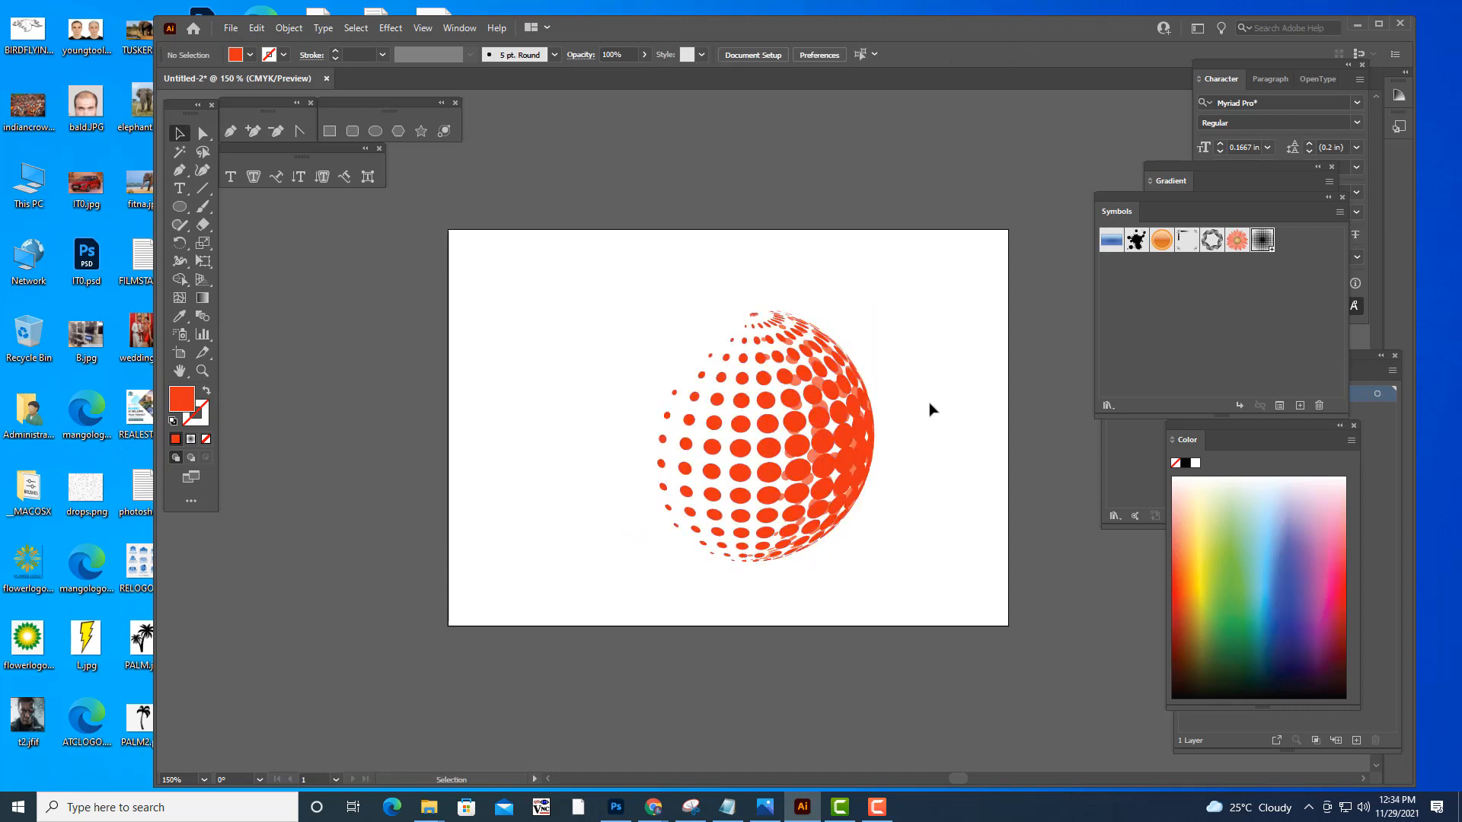
{"action": "left_click", "coordinate": [769, 432]}
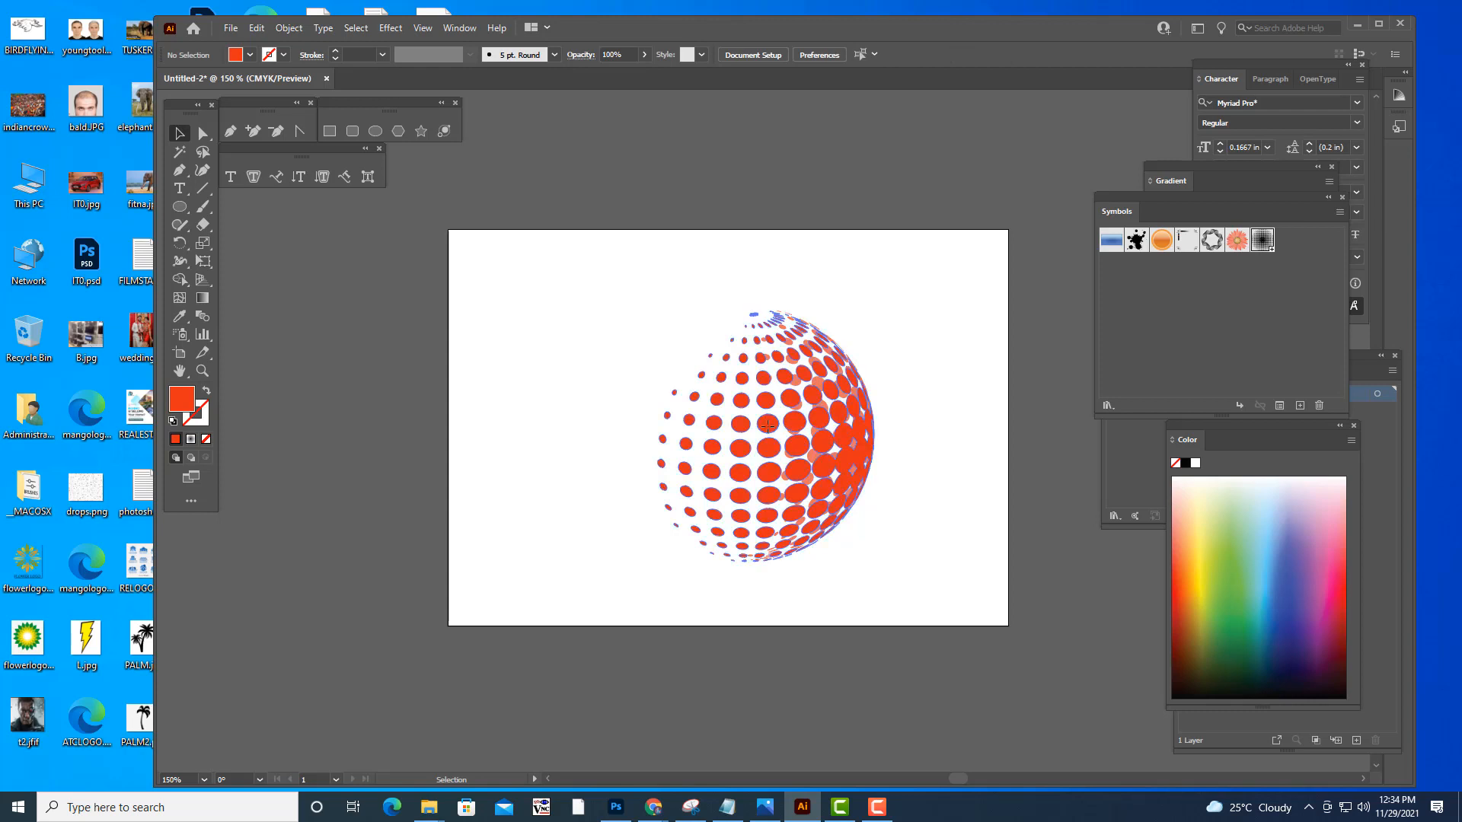
{"action": "left_click", "coordinate": [902, 380]}
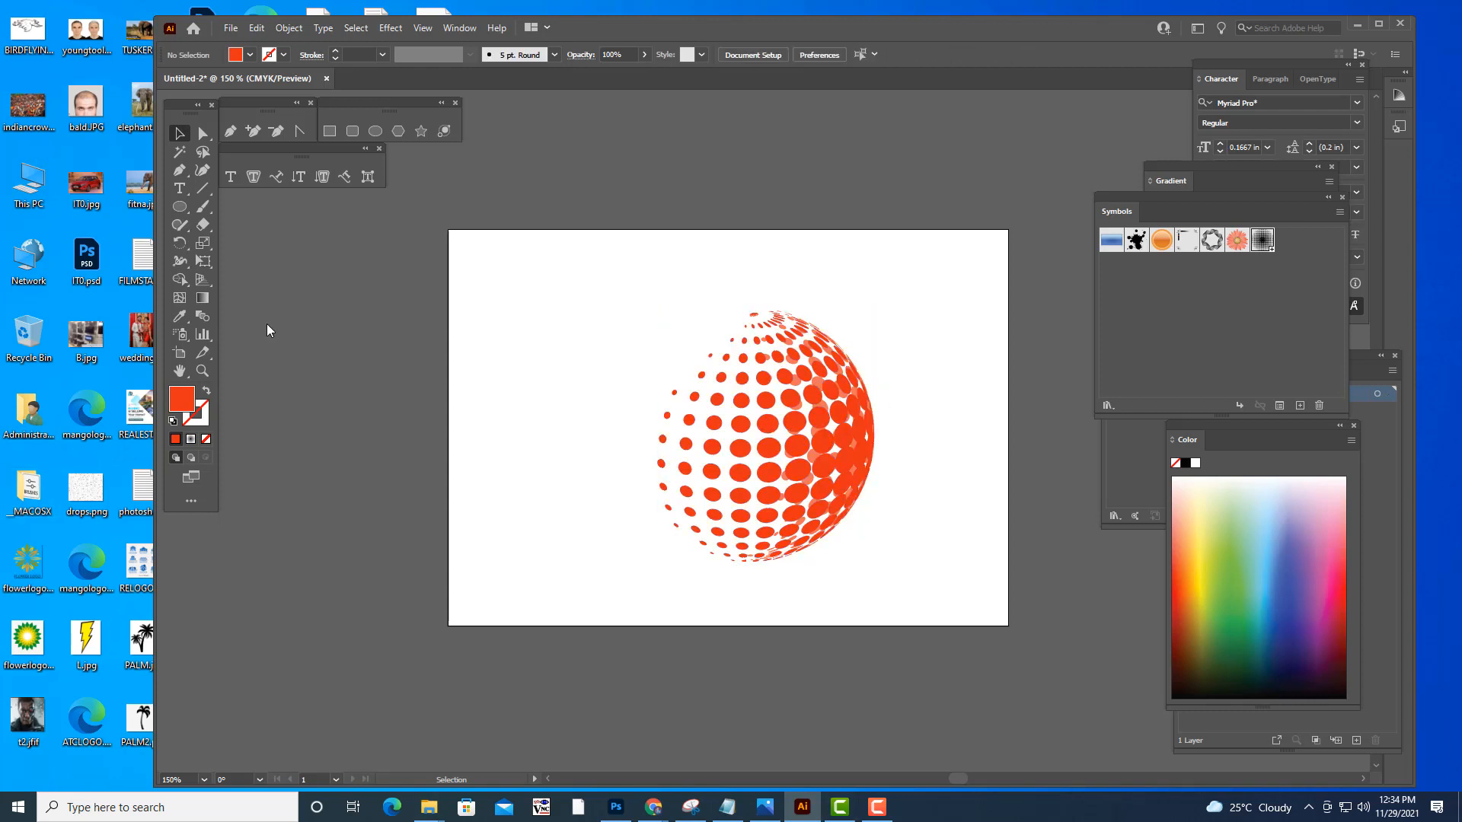
- Enlarge the artboard around the sphere on all four sides to about 1230 by 797 px
{"action": "scroll", "coordinate": [762, 314], "scroll_direction": "up", "scroll_amount": 1}
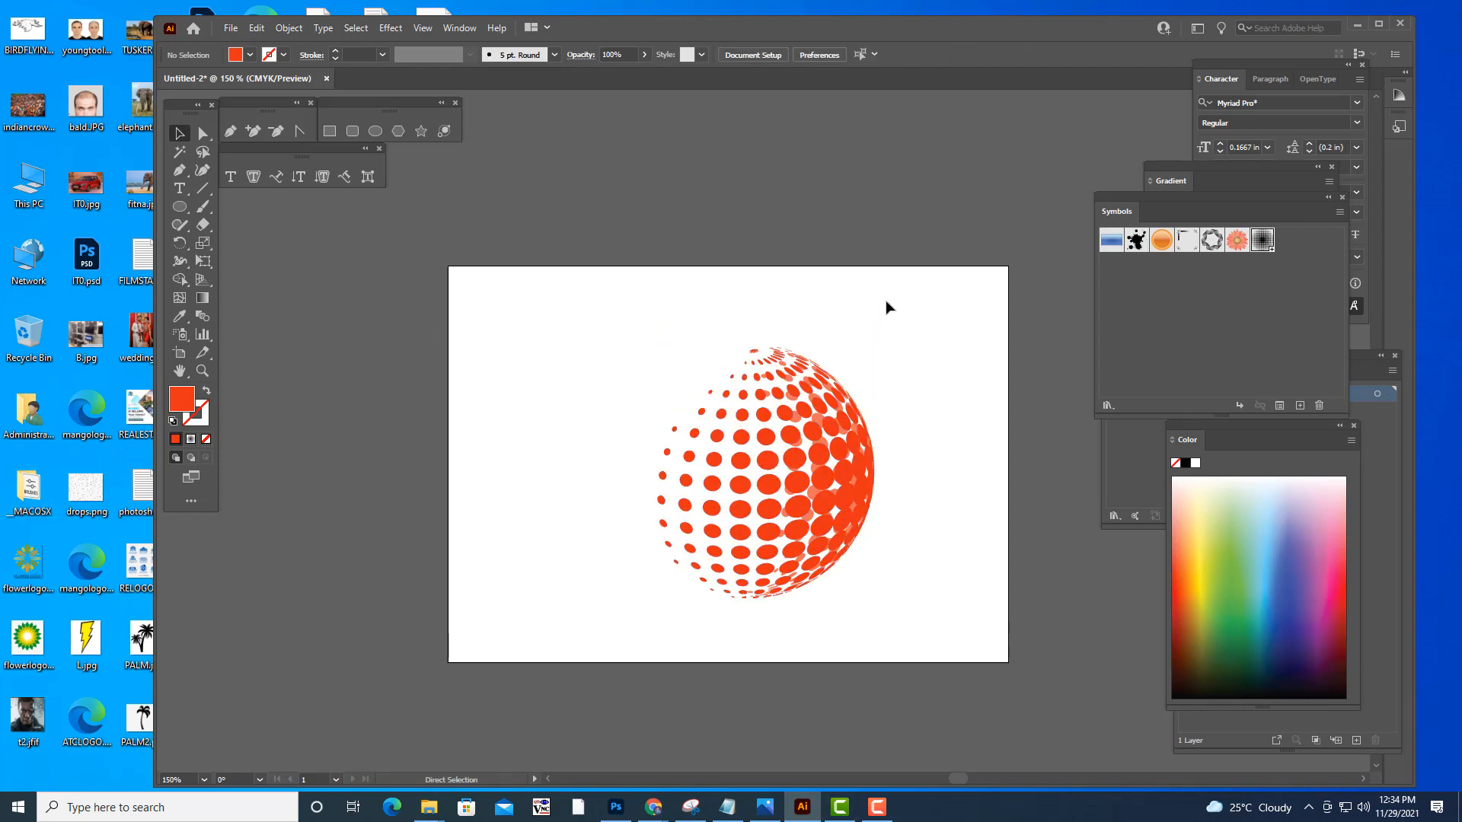
{"action": "key", "text": "shift+o"}
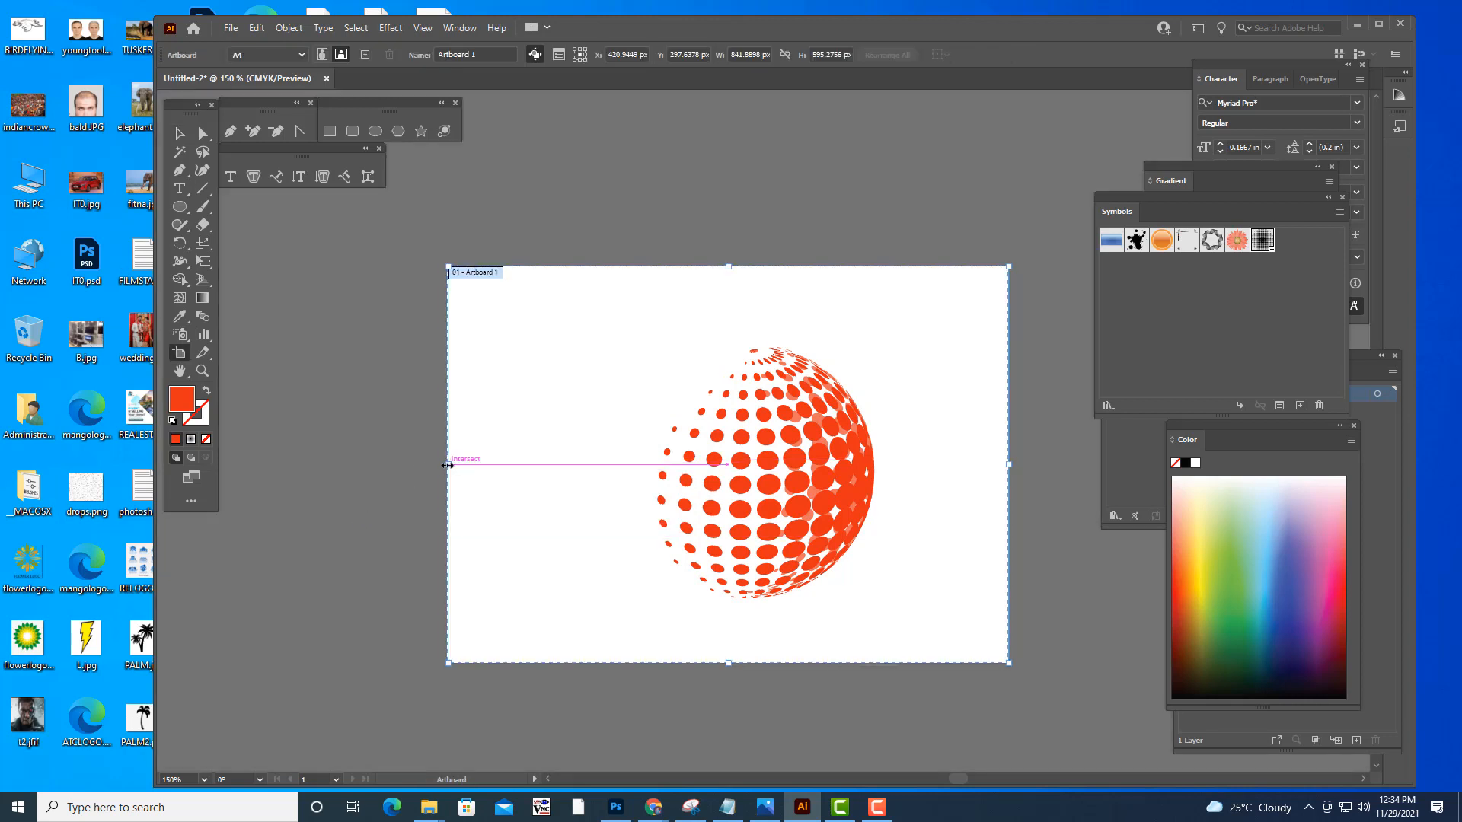
{"action": "left_click_drag", "start_coordinate": [449, 463], "coordinate": [293, 467]}
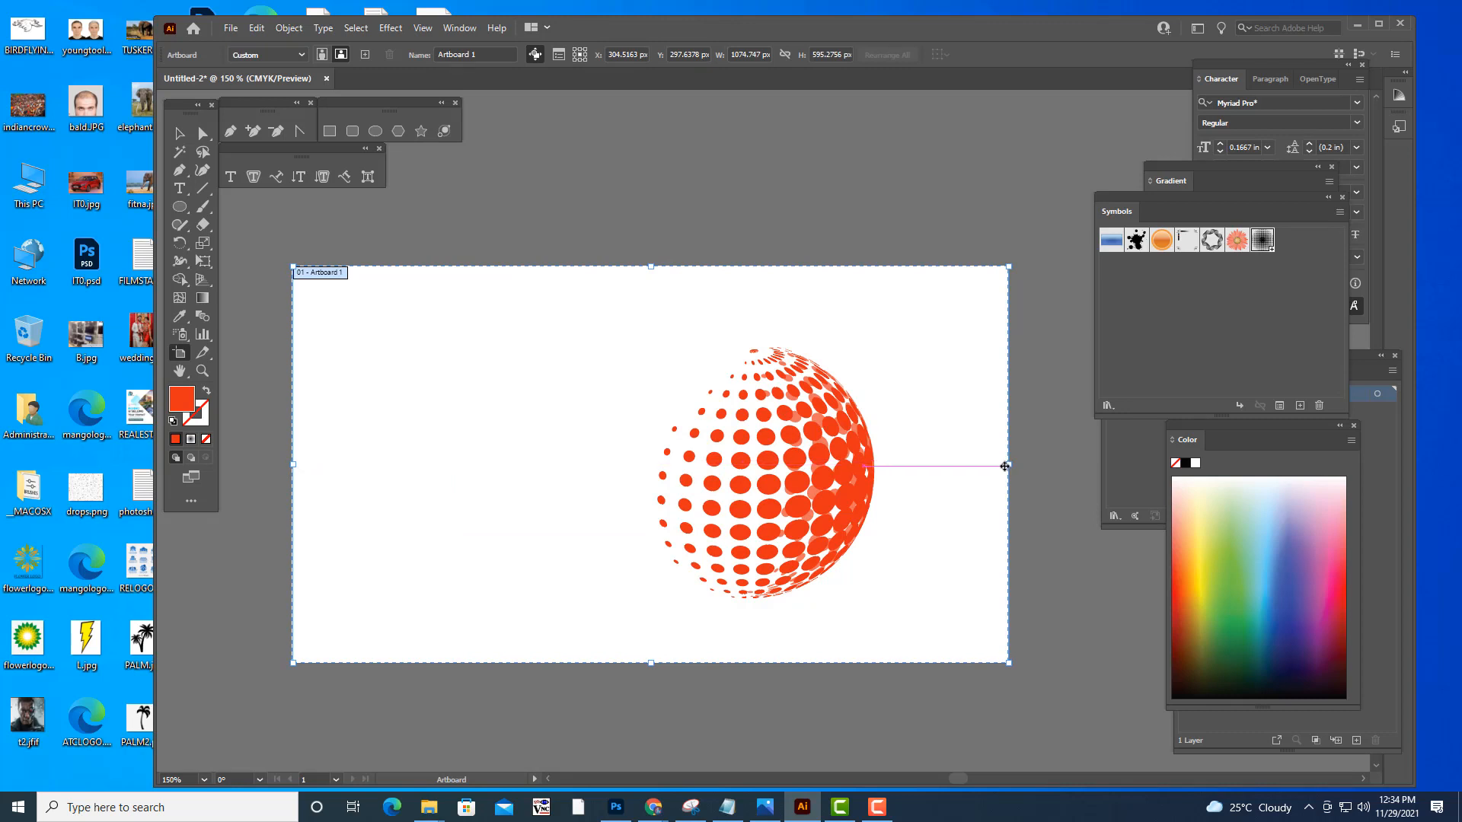
{"action": "left_click_drag", "start_coordinate": [1010, 467], "coordinate": [1112, 467]}
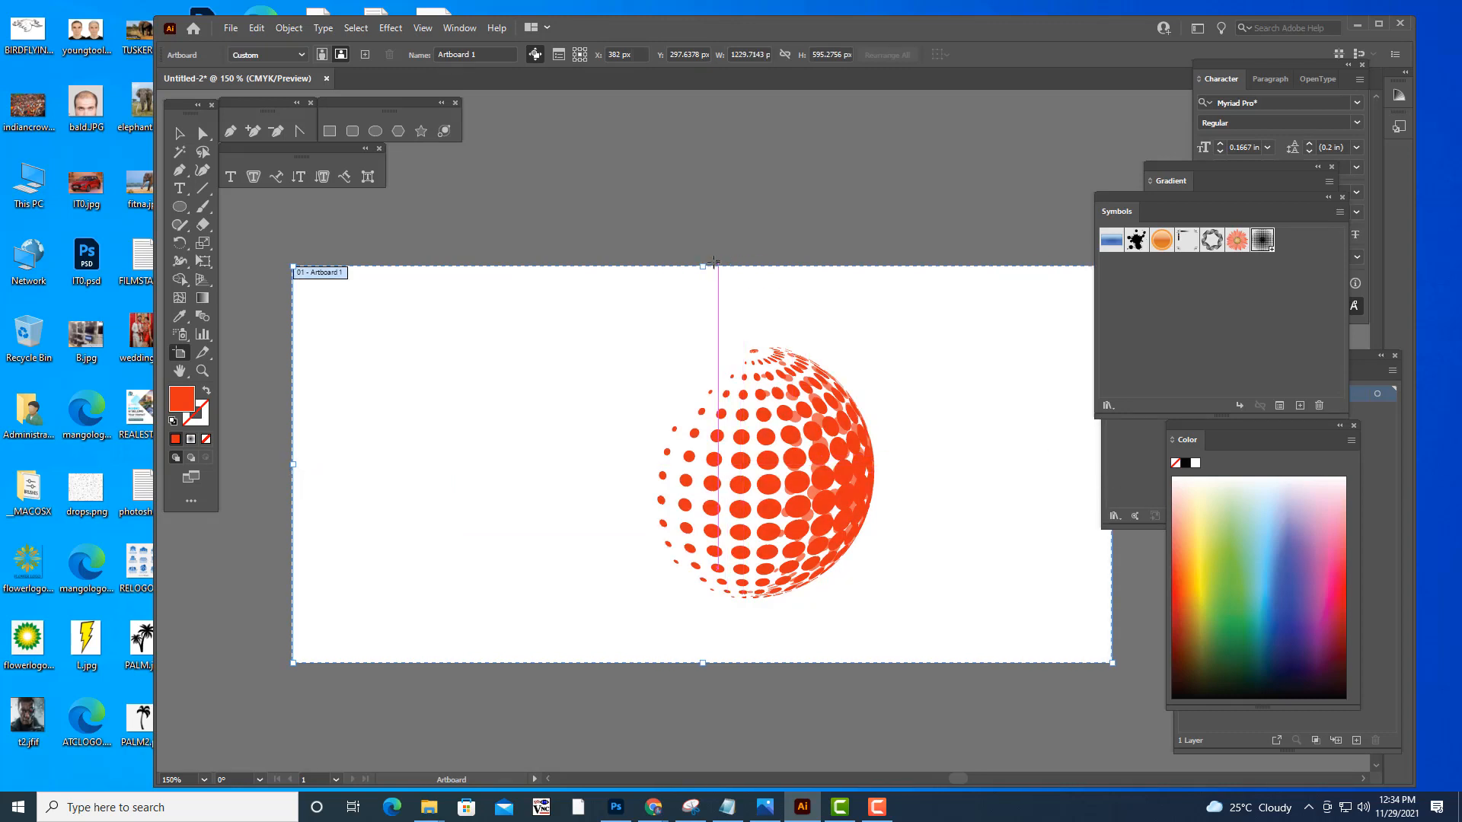
{"action": "left_click_drag", "start_coordinate": [705, 266], "coordinate": [703, 212]}
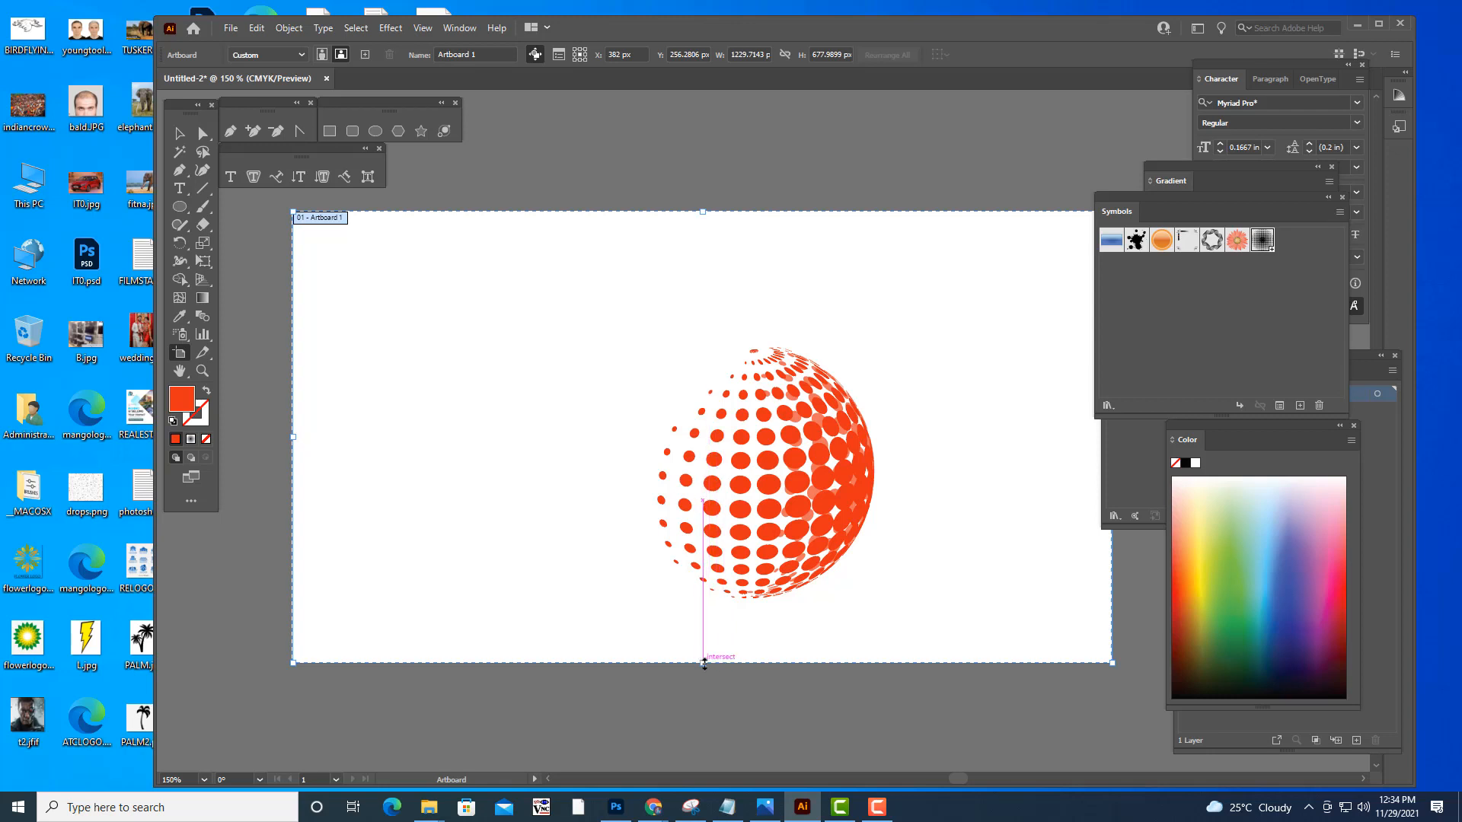
{"action": "left_click_drag", "start_coordinate": [701, 660], "coordinate": [702, 742]}
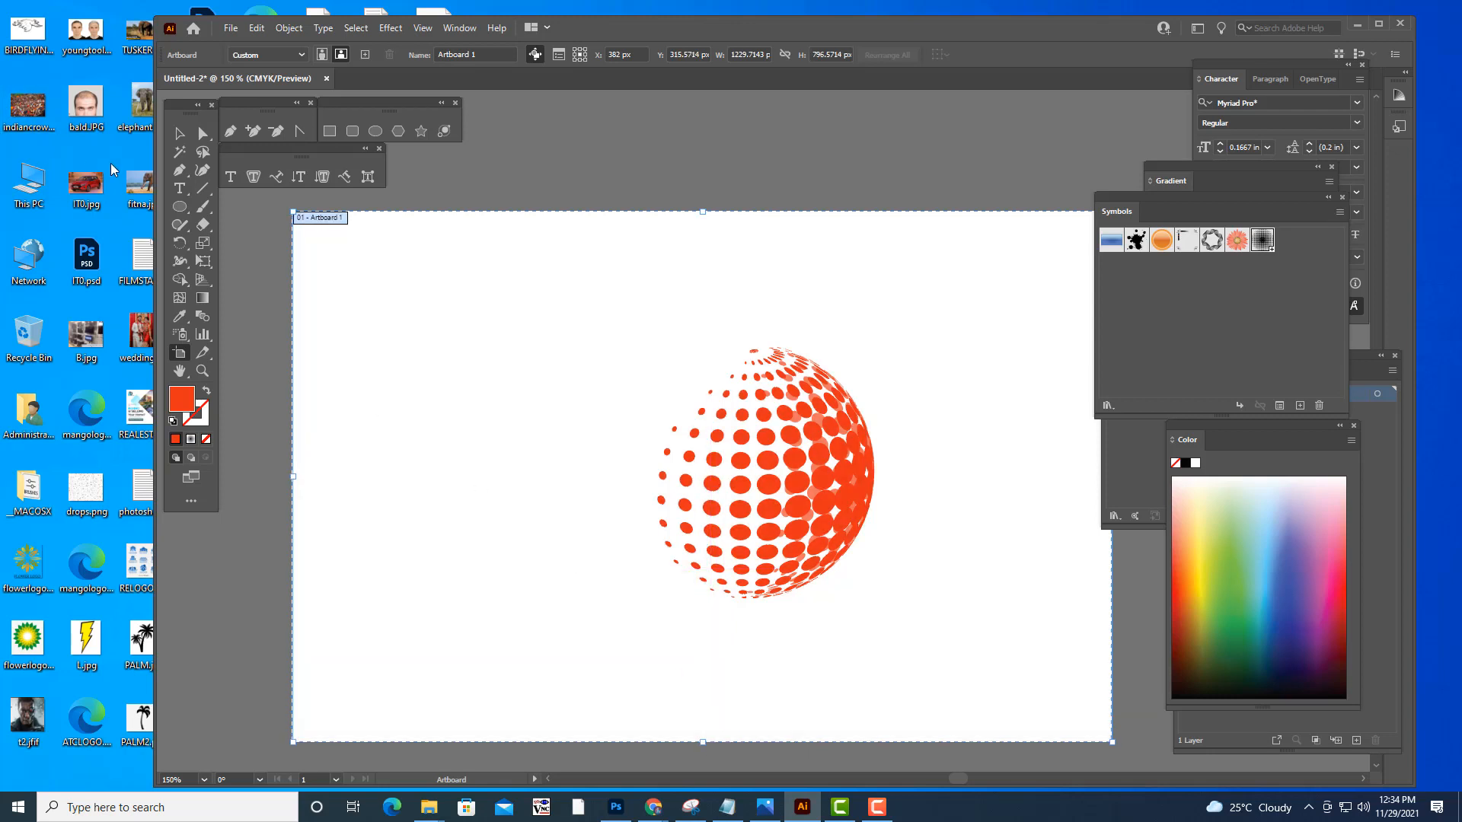
- Delete the two leftover circular clipping paths without fill or stroke around the sphere
{"action": "left_click", "coordinate": [181, 132]}
{"action": "left_click_drag", "start_coordinate": [836, 521], "coordinate": [972, 646]}
{"action": "left_click", "coordinate": [847, 184]}
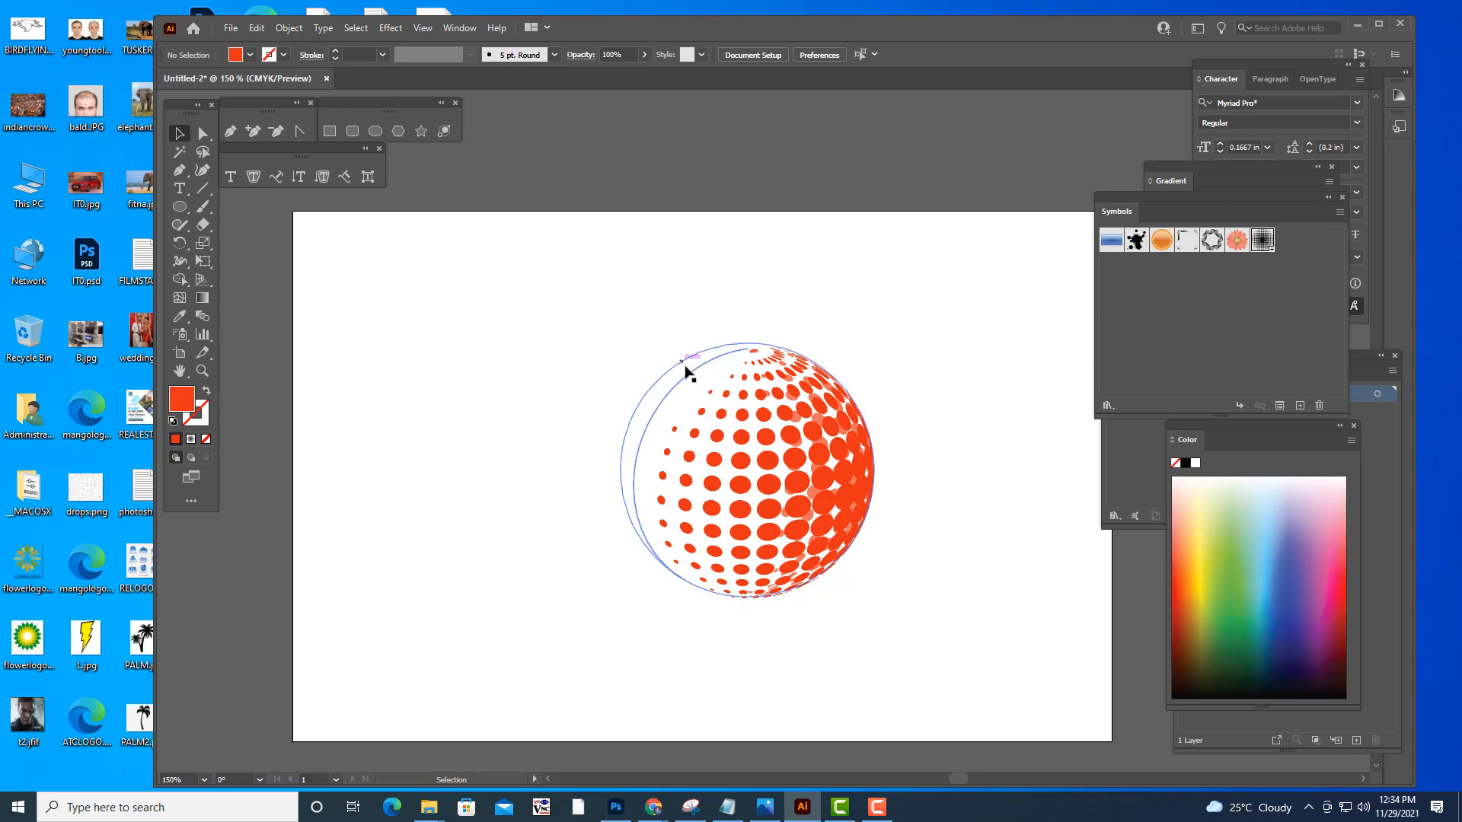
{"action": "left_click", "coordinate": [685, 364]}
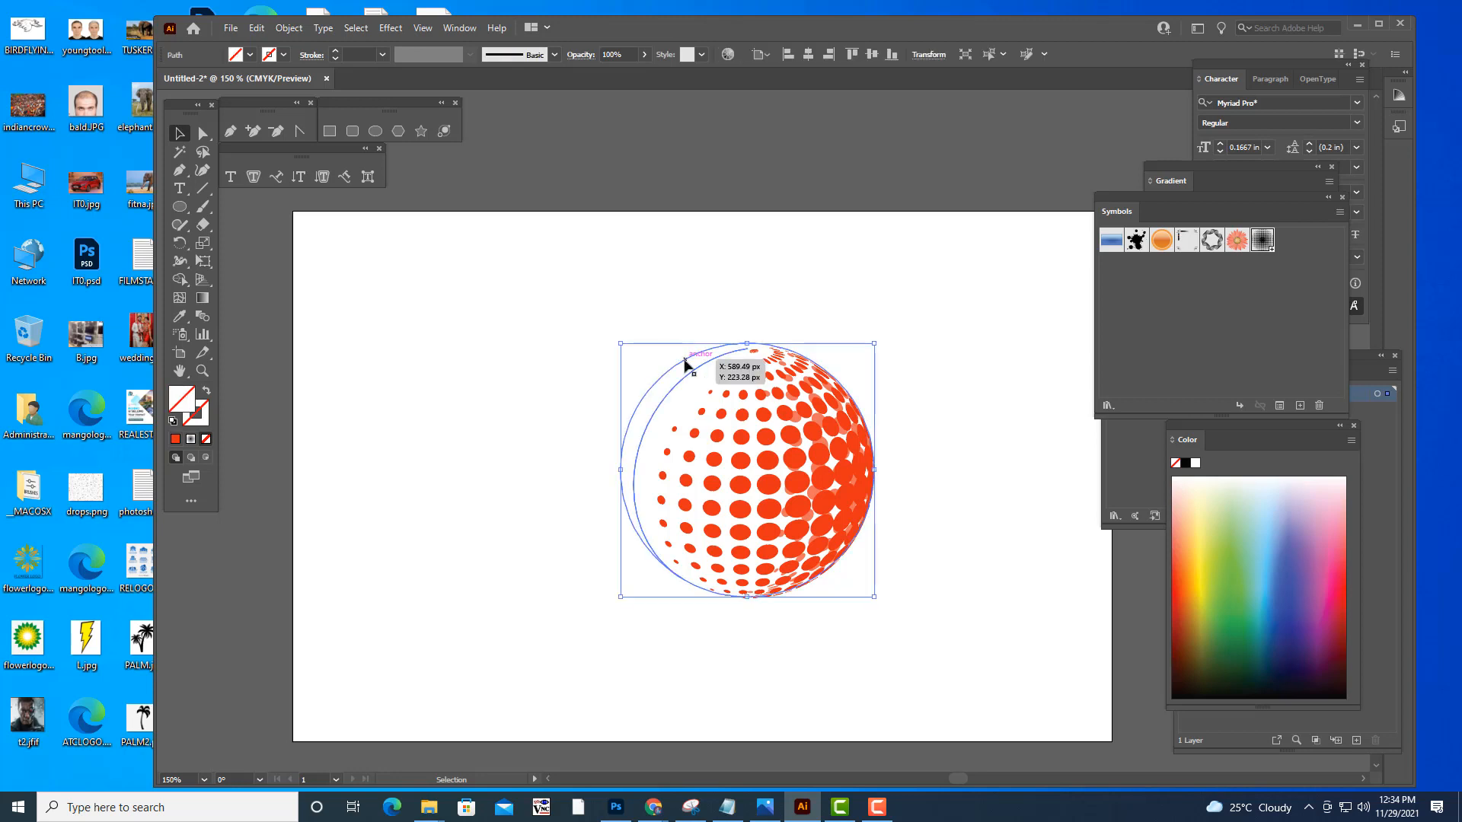
{"action": "left_click", "coordinate": [724, 255]}
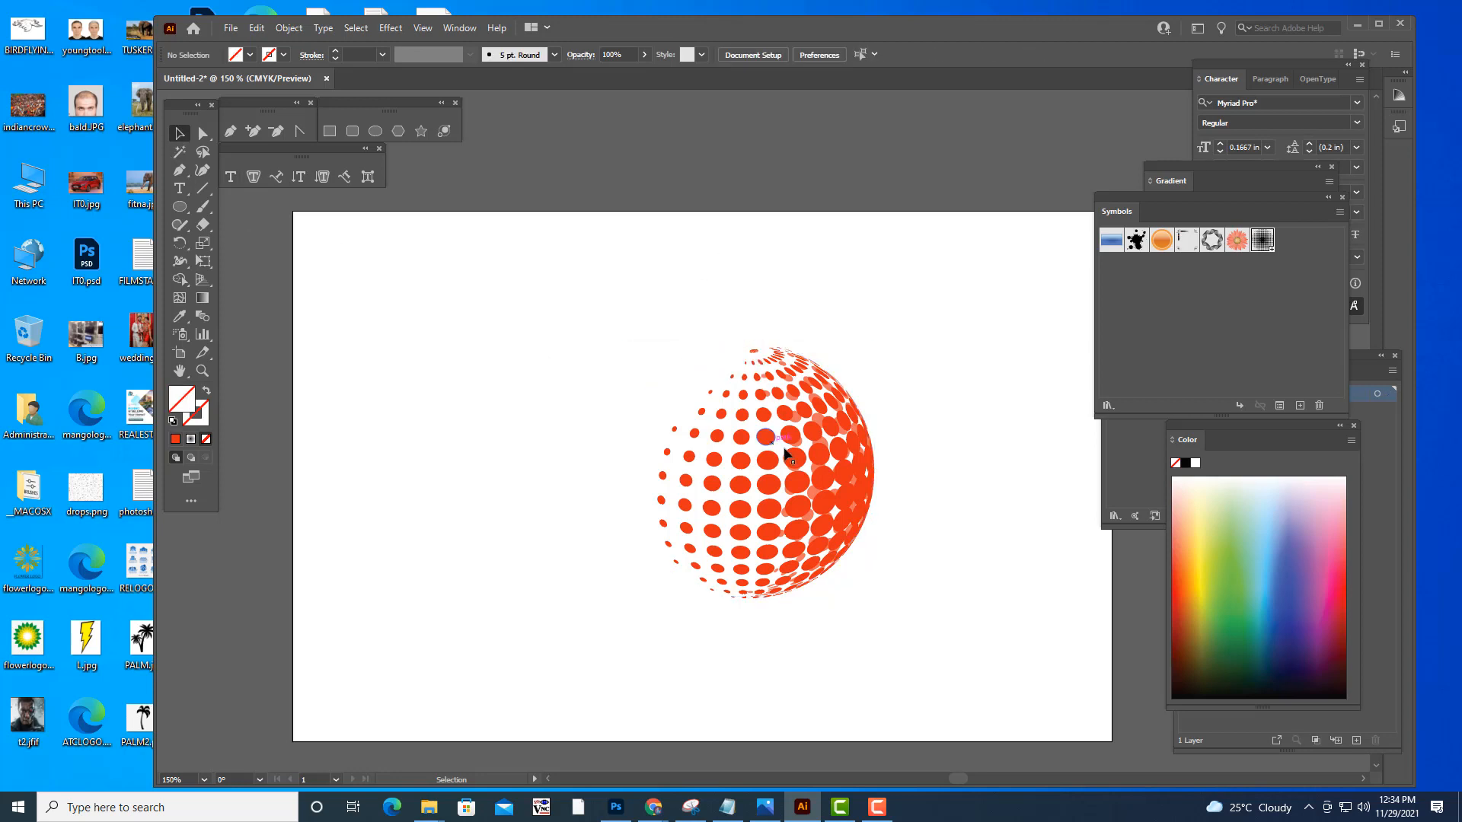
{"action": "left_click_drag", "start_coordinate": [509, 264], "coordinate": [803, 539]}
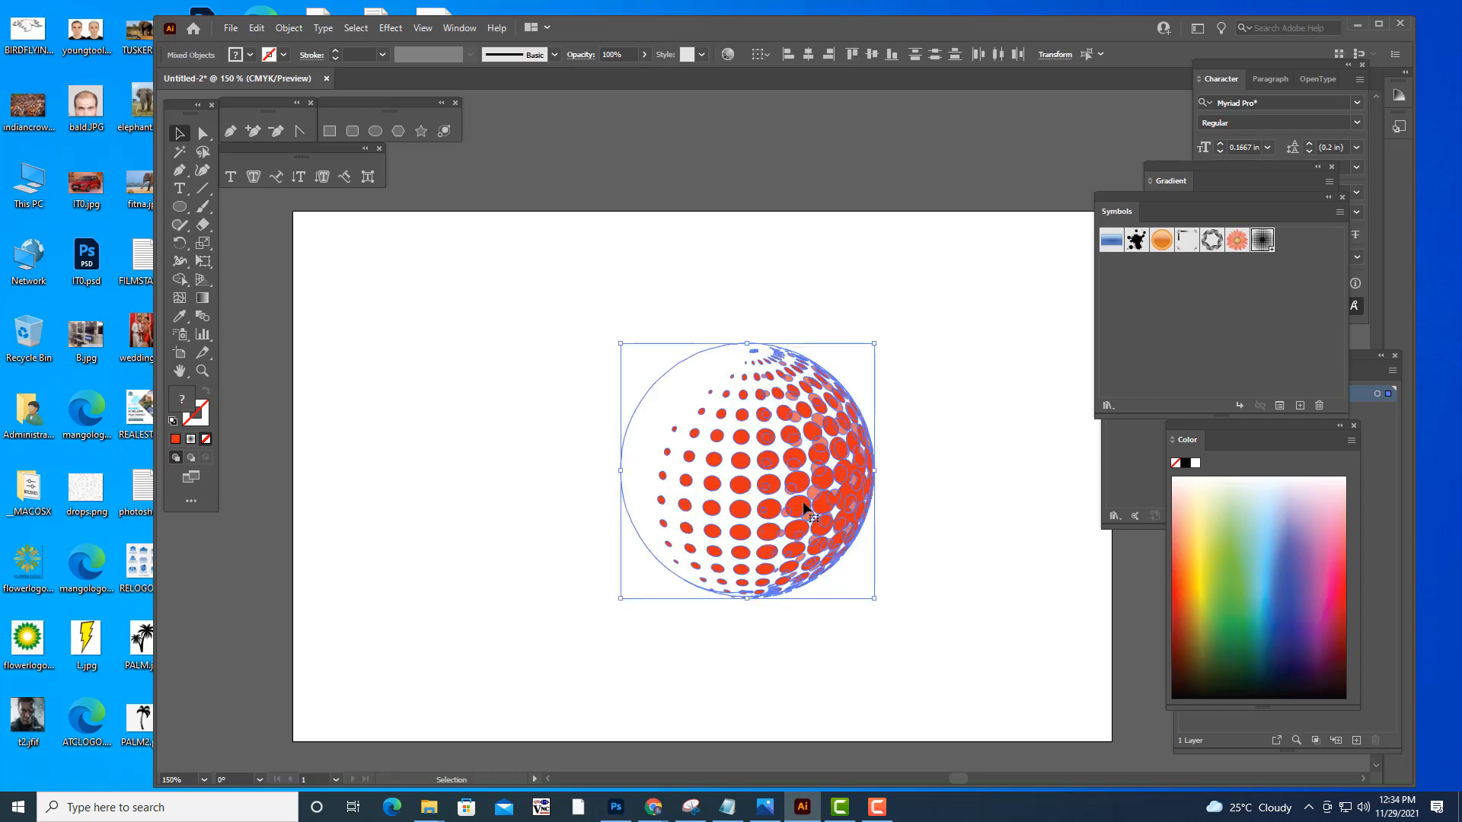
{"action": "left_click", "coordinate": [709, 319]}
{"action": "left_click", "coordinate": [689, 364]}
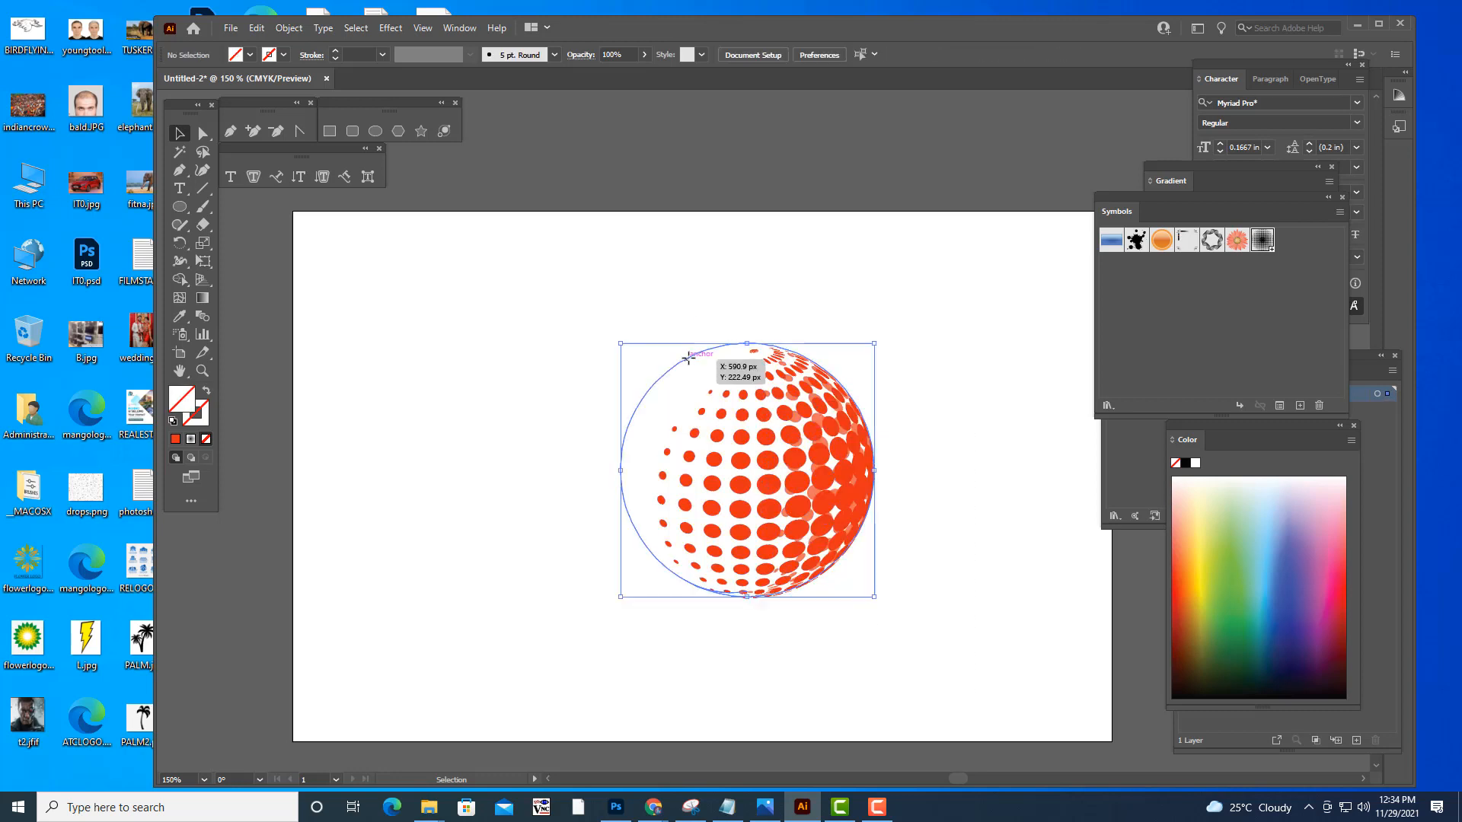
{"action": "left_click", "coordinate": [692, 326]}
- Move the whole dotted sphere to the artboard's upper-left area, scale it down to roughly half its size and deselect it
{"action": "left_click_drag", "start_coordinate": [555, 325], "coordinate": [965, 684]}
{"action": "left_click_drag", "start_coordinate": [809, 495], "coordinate": [487, 381]}
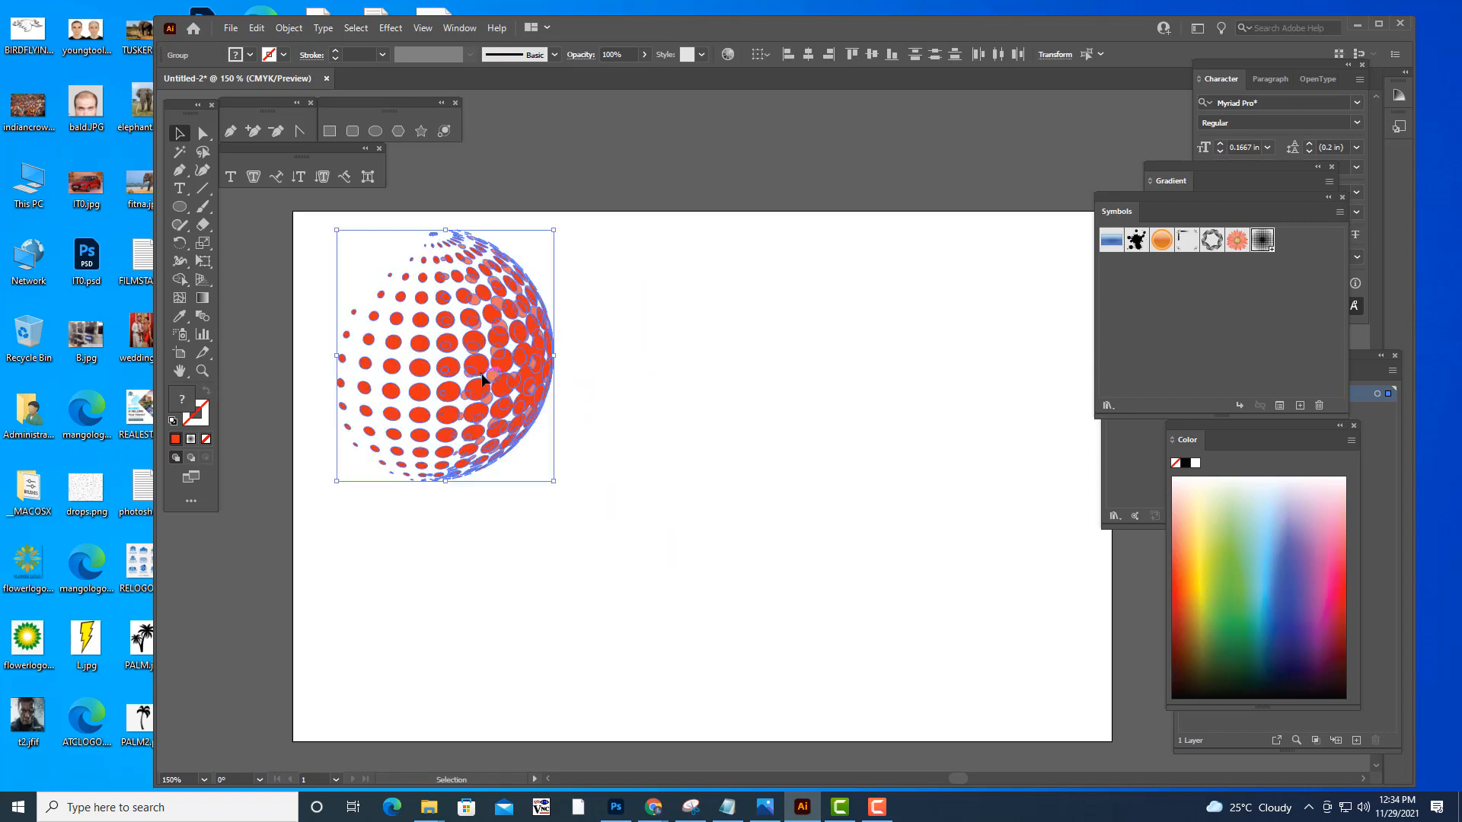
{"action": "left_click_drag", "start_coordinate": [553, 229], "coordinate": [434, 303]}
{"action": "left_click", "coordinate": [757, 377]}
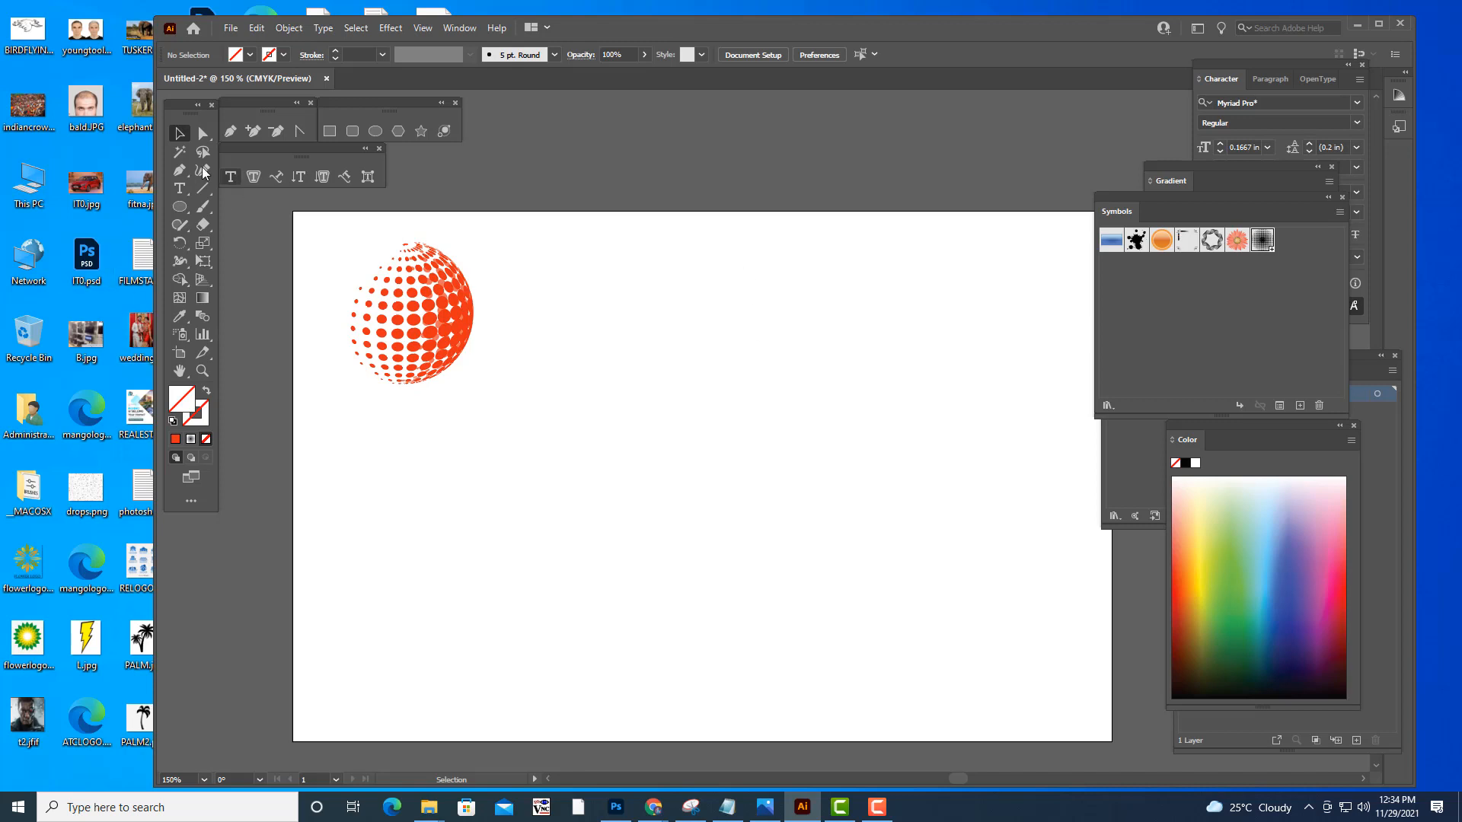
- Open the Gems and Jewels gradient swatch library and place it clear of the sphere
{"action": "left_click", "coordinate": [431, 320]}
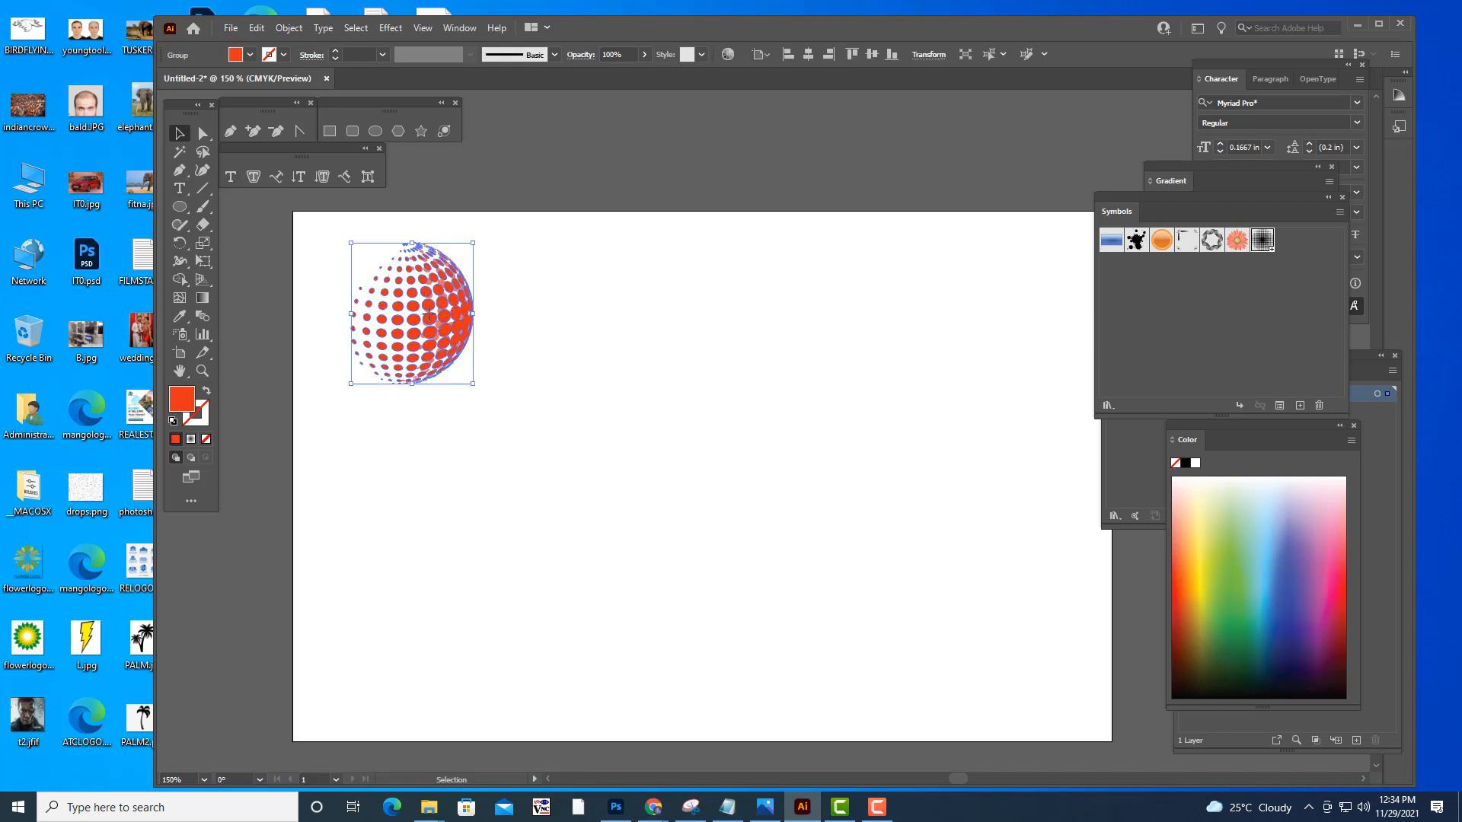
{"action": "left_click", "coordinate": [459, 28]}
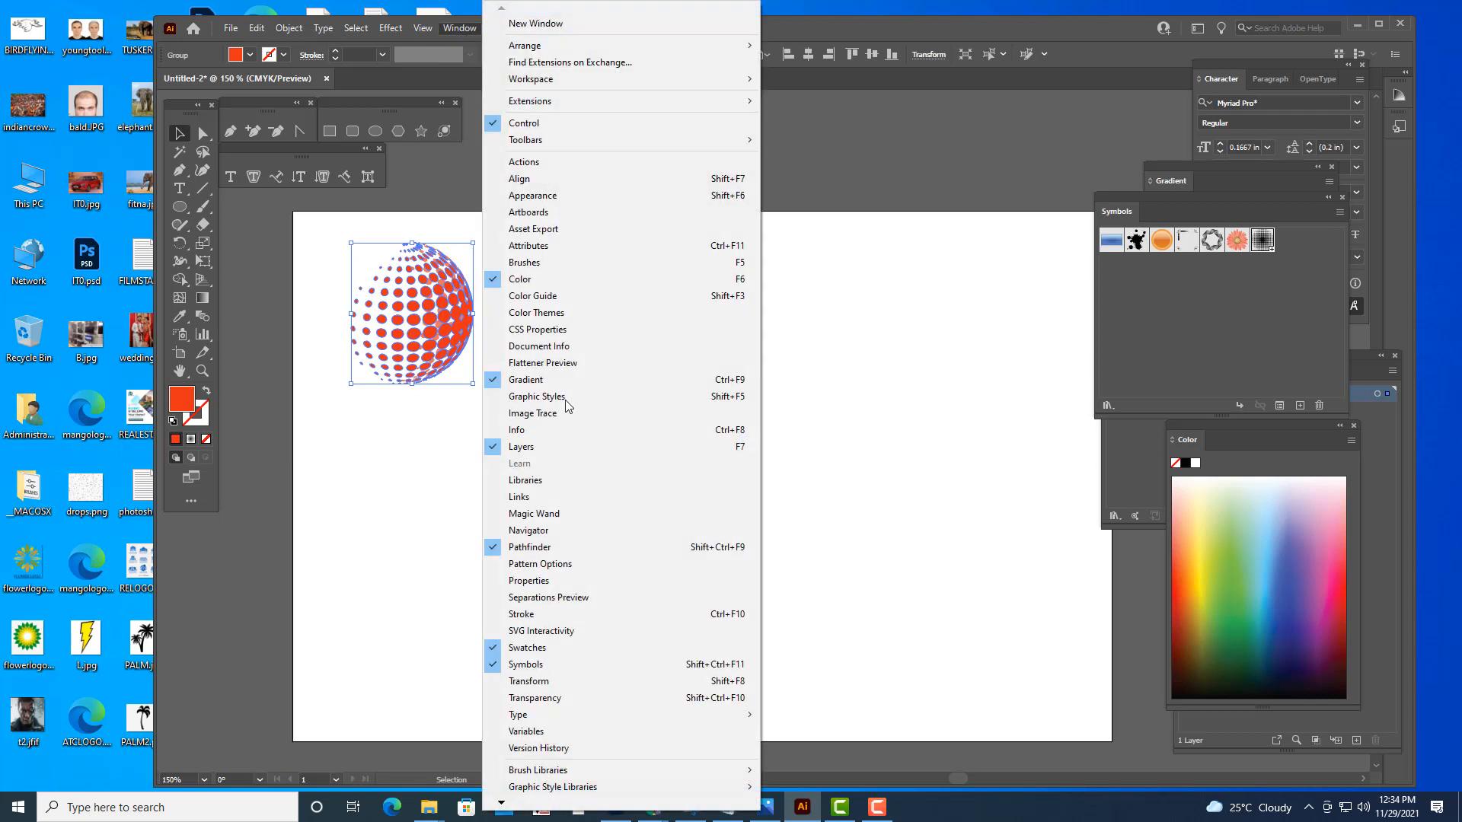
{"action": "left_click", "coordinate": [537, 648]}
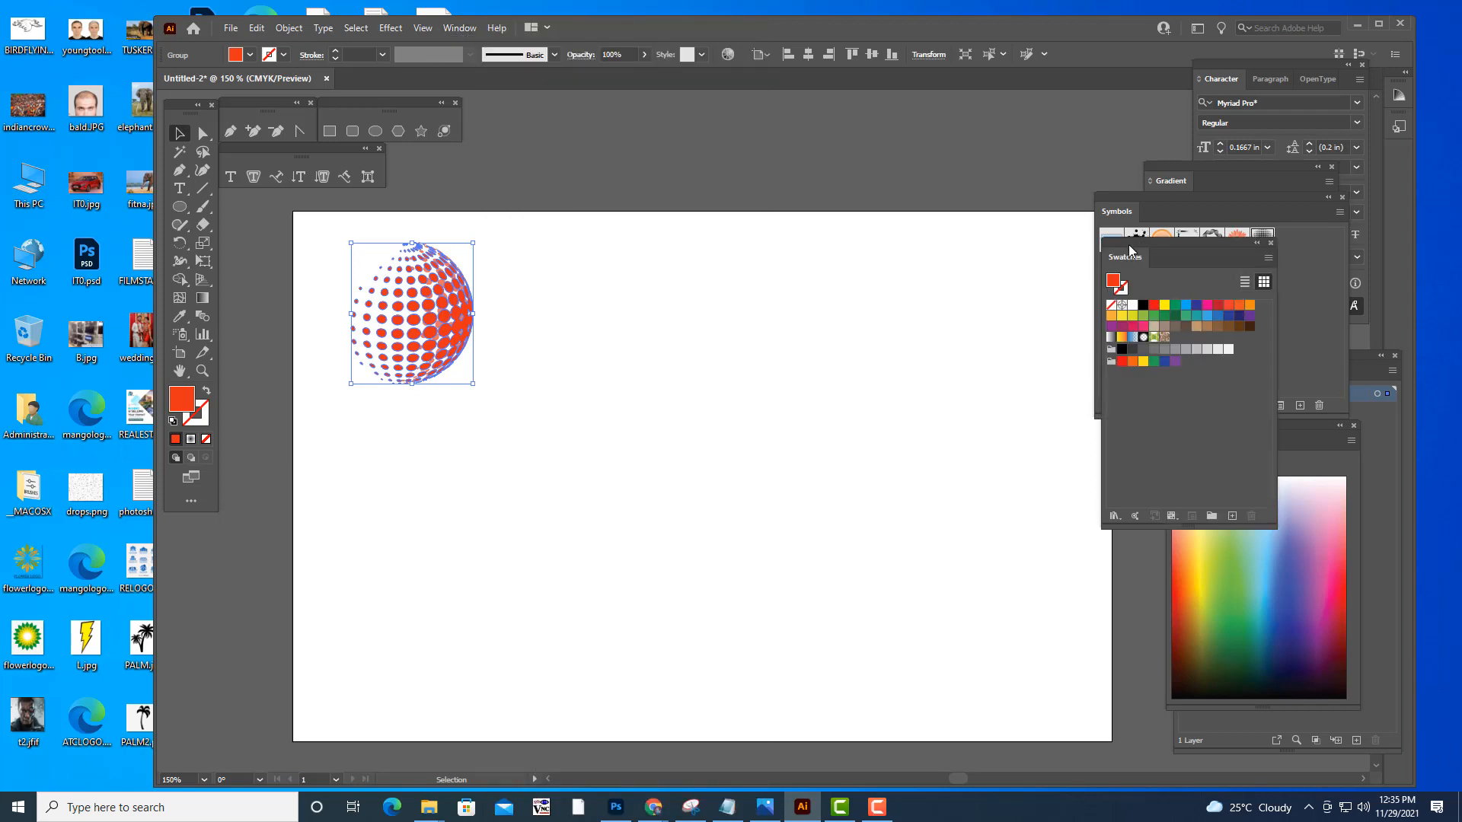
{"action": "left_click_drag", "start_coordinate": [1130, 251], "coordinate": [876, 169]}
{"action": "left_click", "coordinate": [860, 438]}
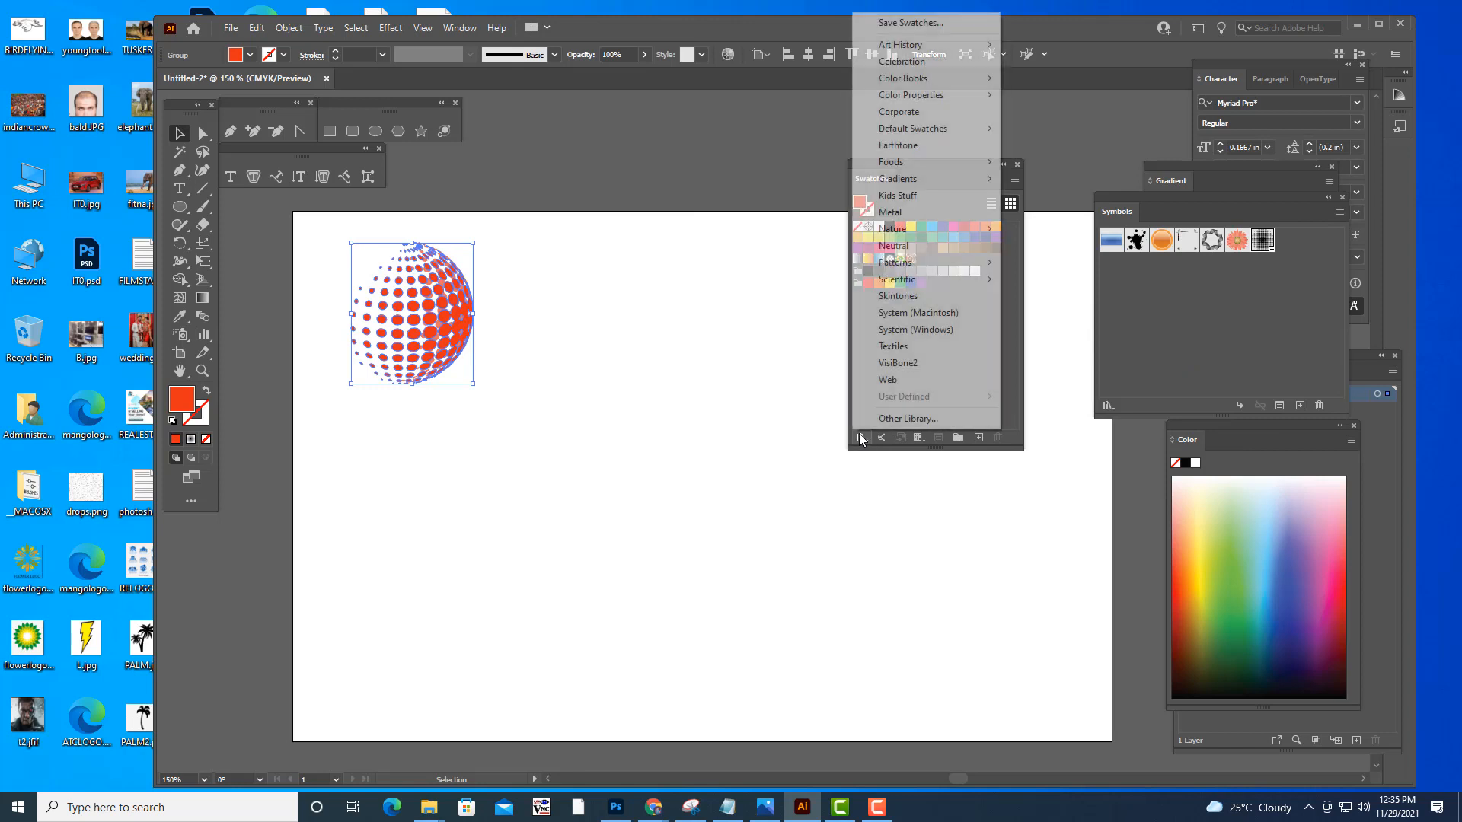
{"action": "mouse_move", "coordinate": [904, 183]}
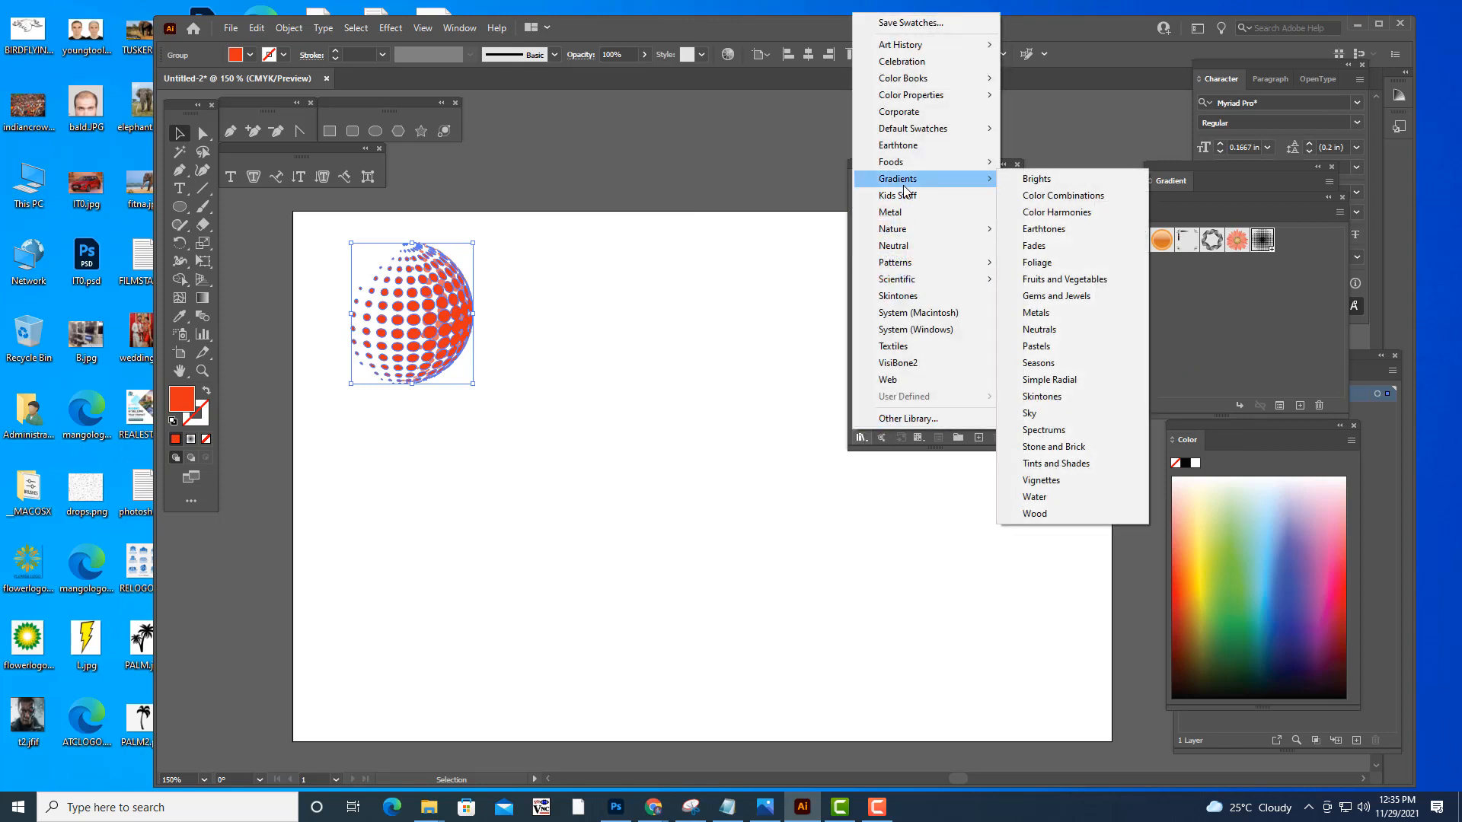
{"action": "left_click", "coordinate": [1113, 294]}
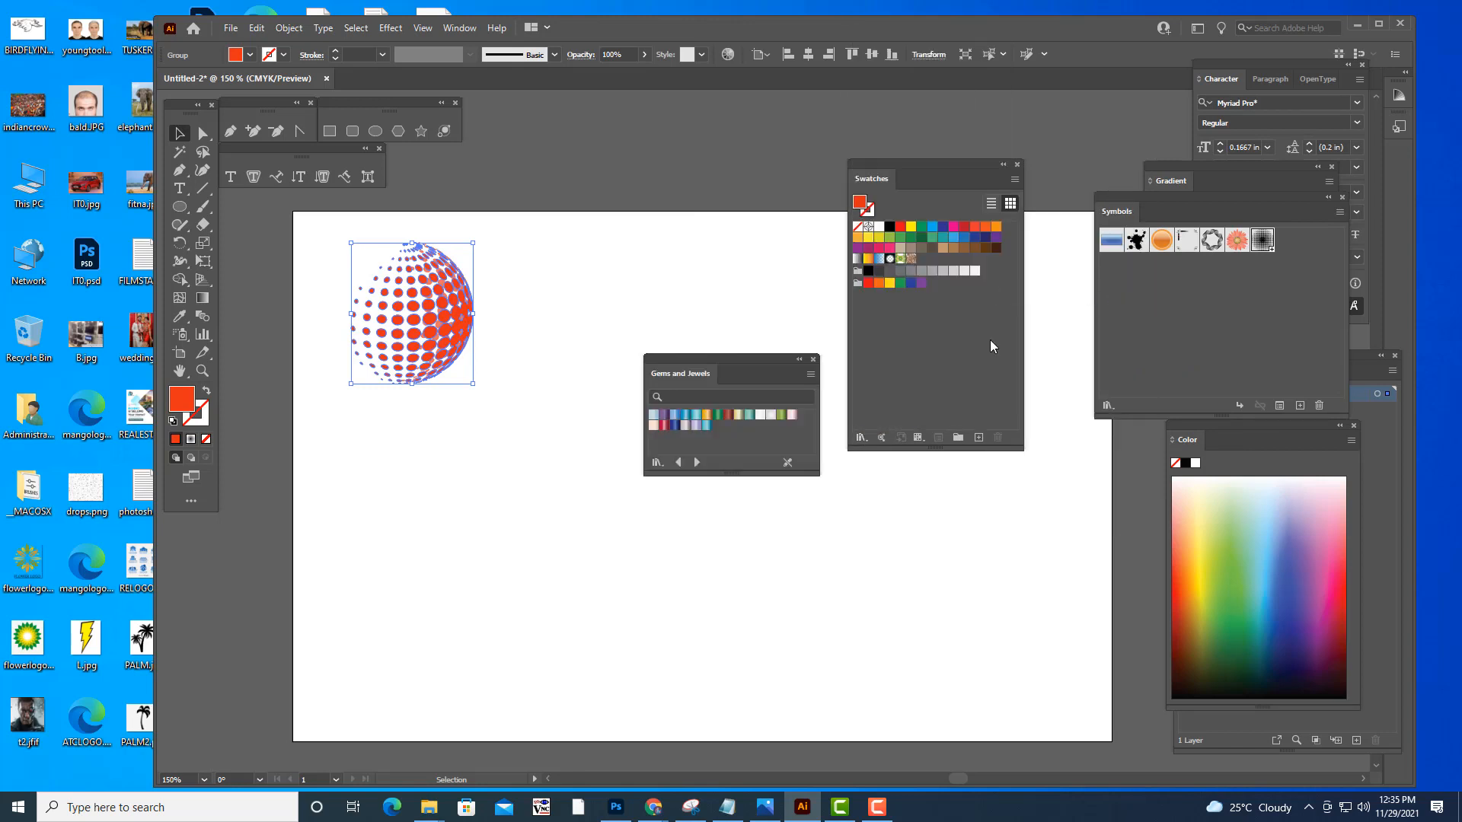
{"action": "left_click_drag", "start_coordinate": [693, 358], "coordinate": [802, 238]}
{"action": "left_click", "coordinate": [591, 343]}
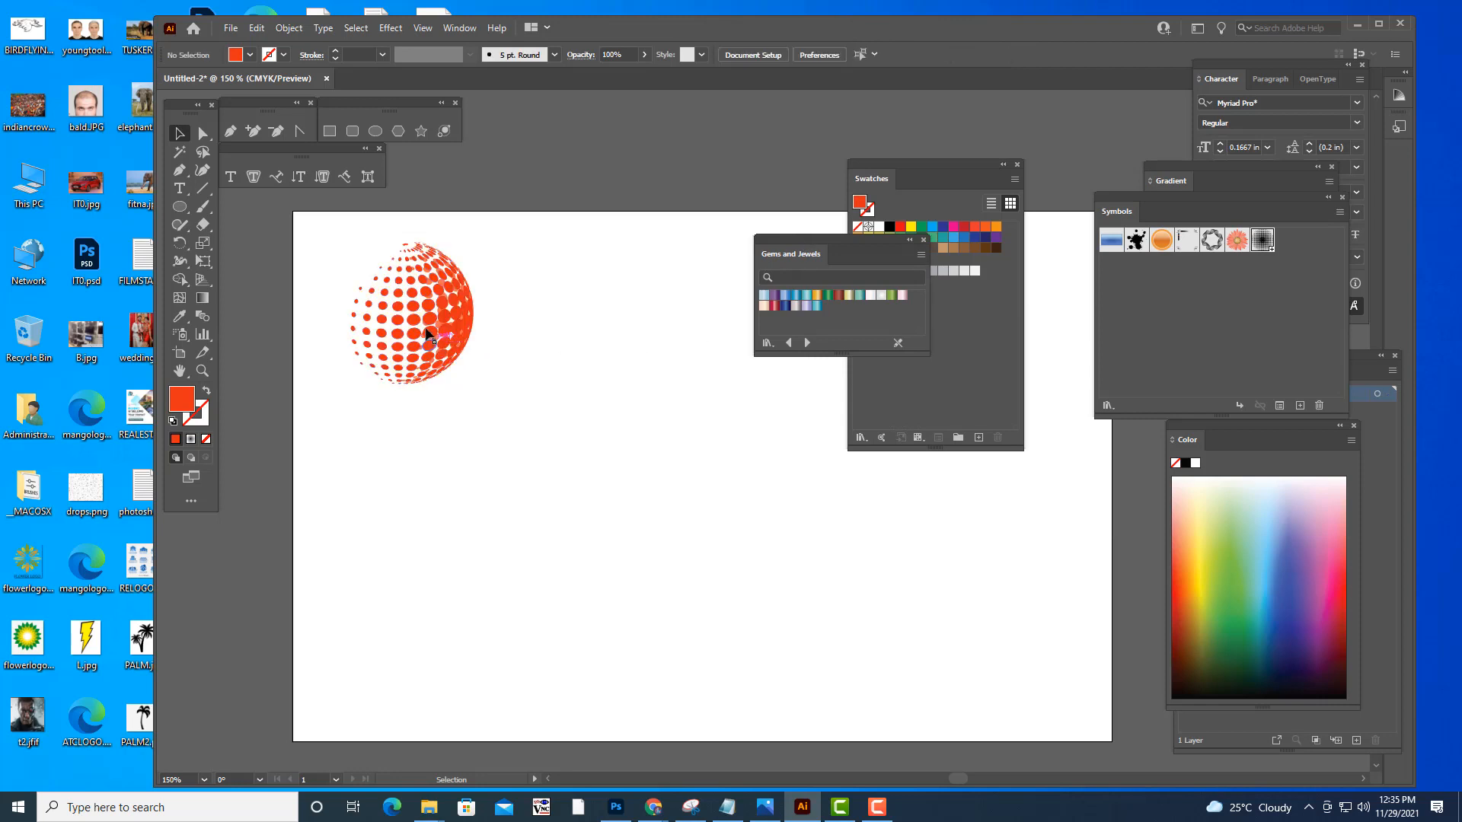
- Try the dark blue gradient and the Emerald gradient from Gems and Jewels as fills for the sphere's front dots
{"action": "left_click", "coordinate": [430, 327]}
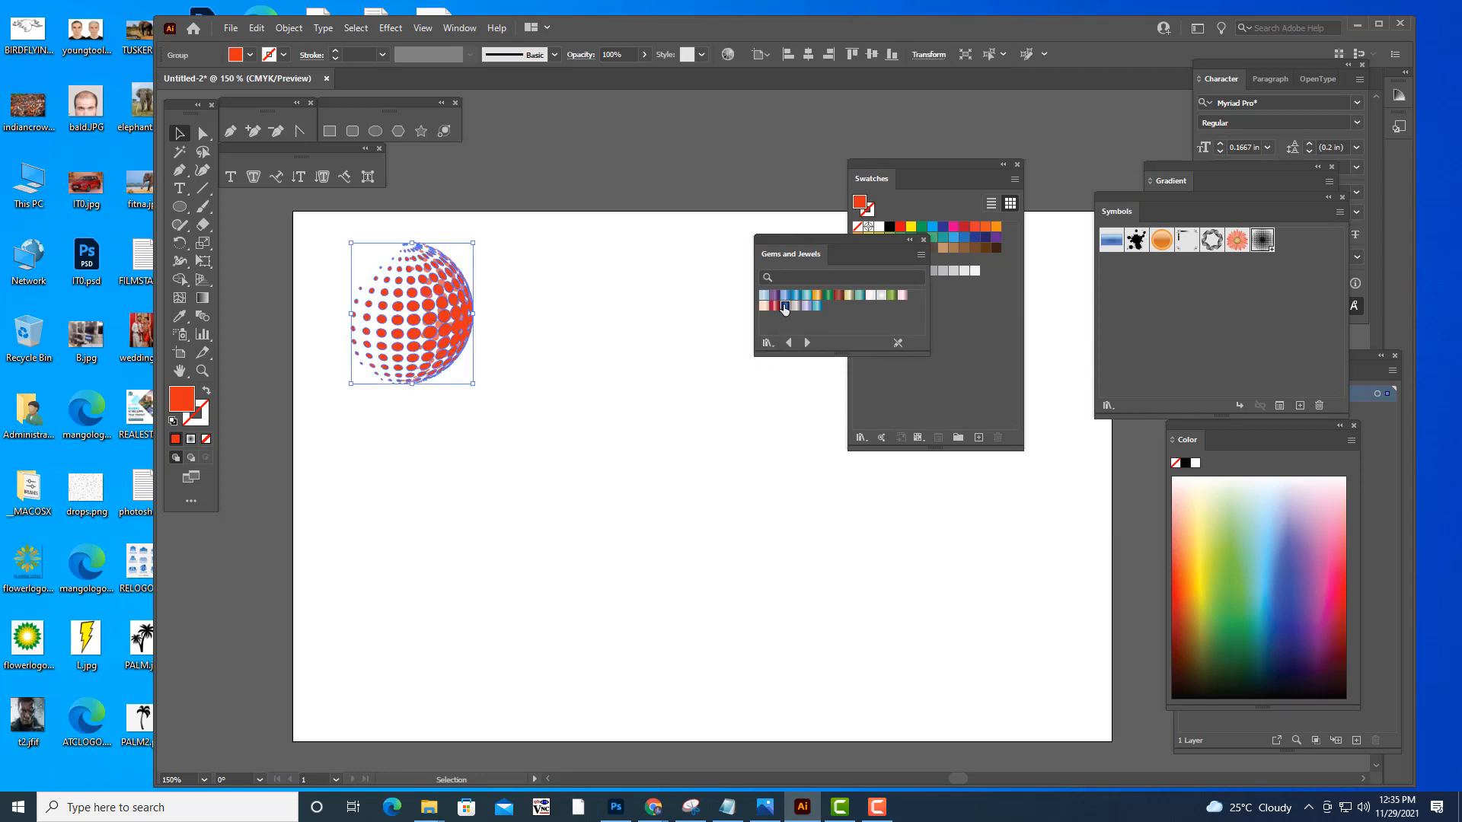
{"action": "left_click", "coordinate": [785, 307]}
{"action": "left_click", "coordinate": [607, 402]}
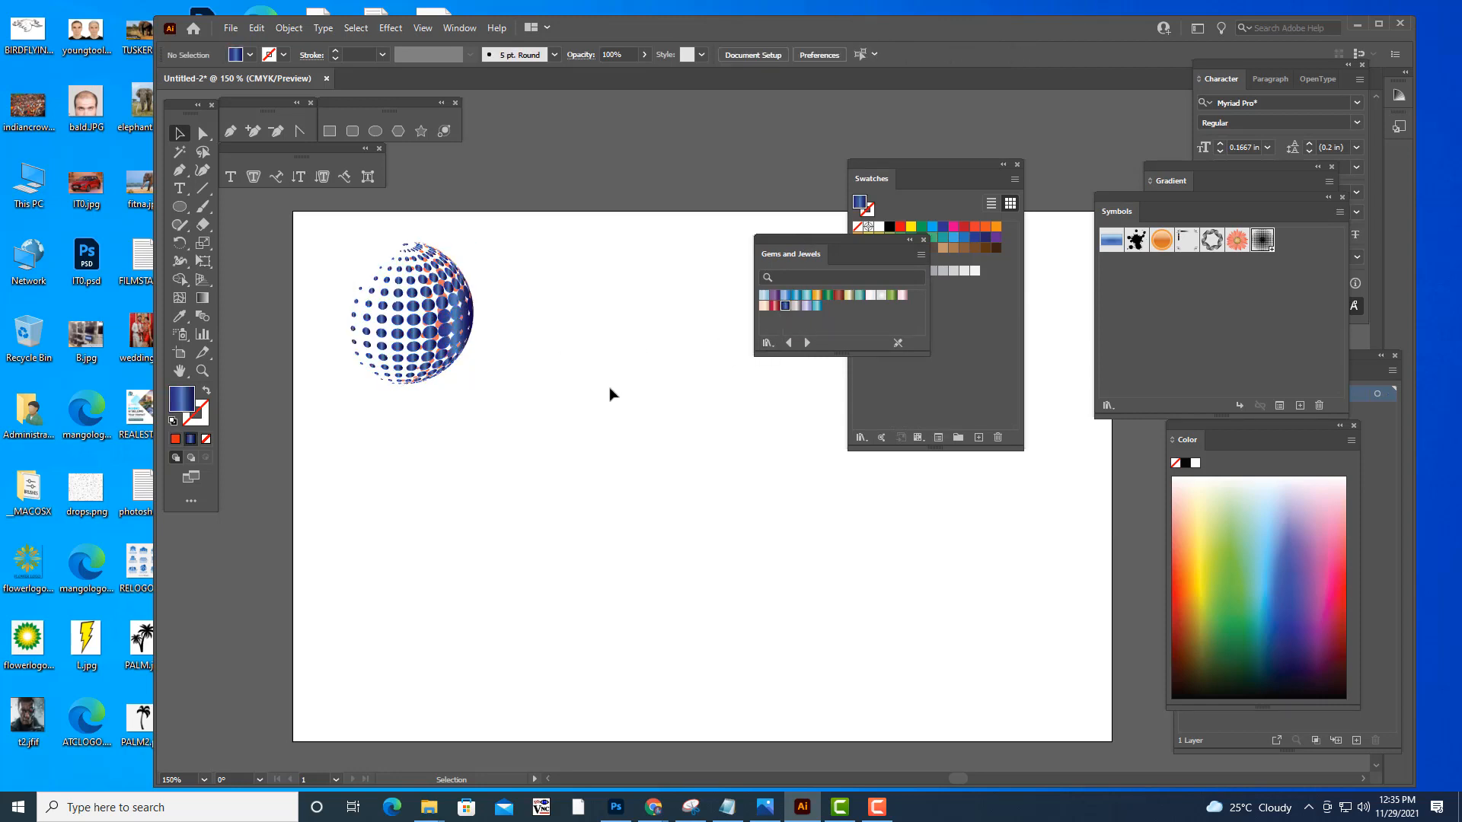
{"action": "left_click", "coordinate": [429, 329]}
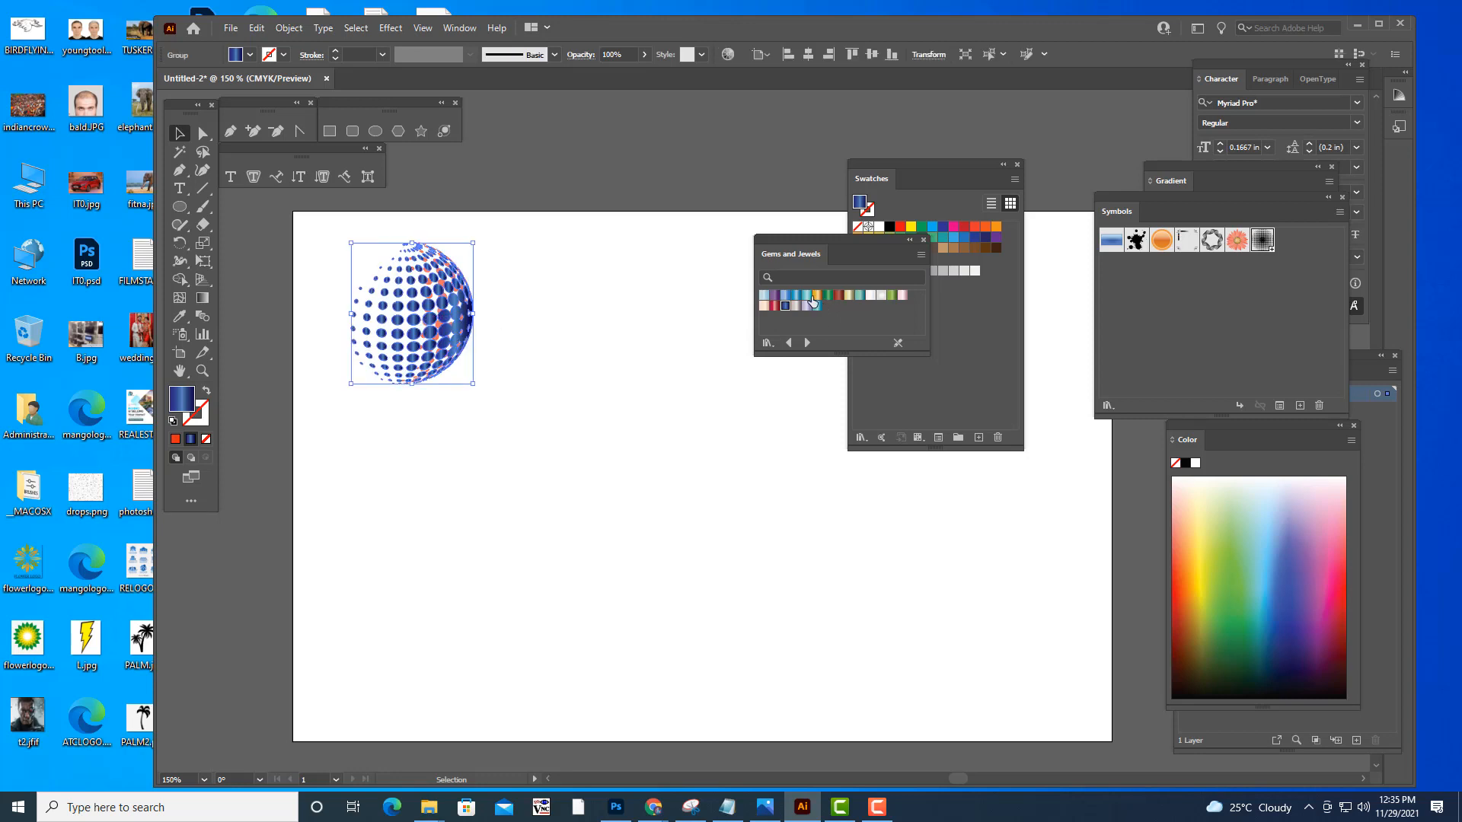
{"action": "left_click", "coordinate": [828, 297]}
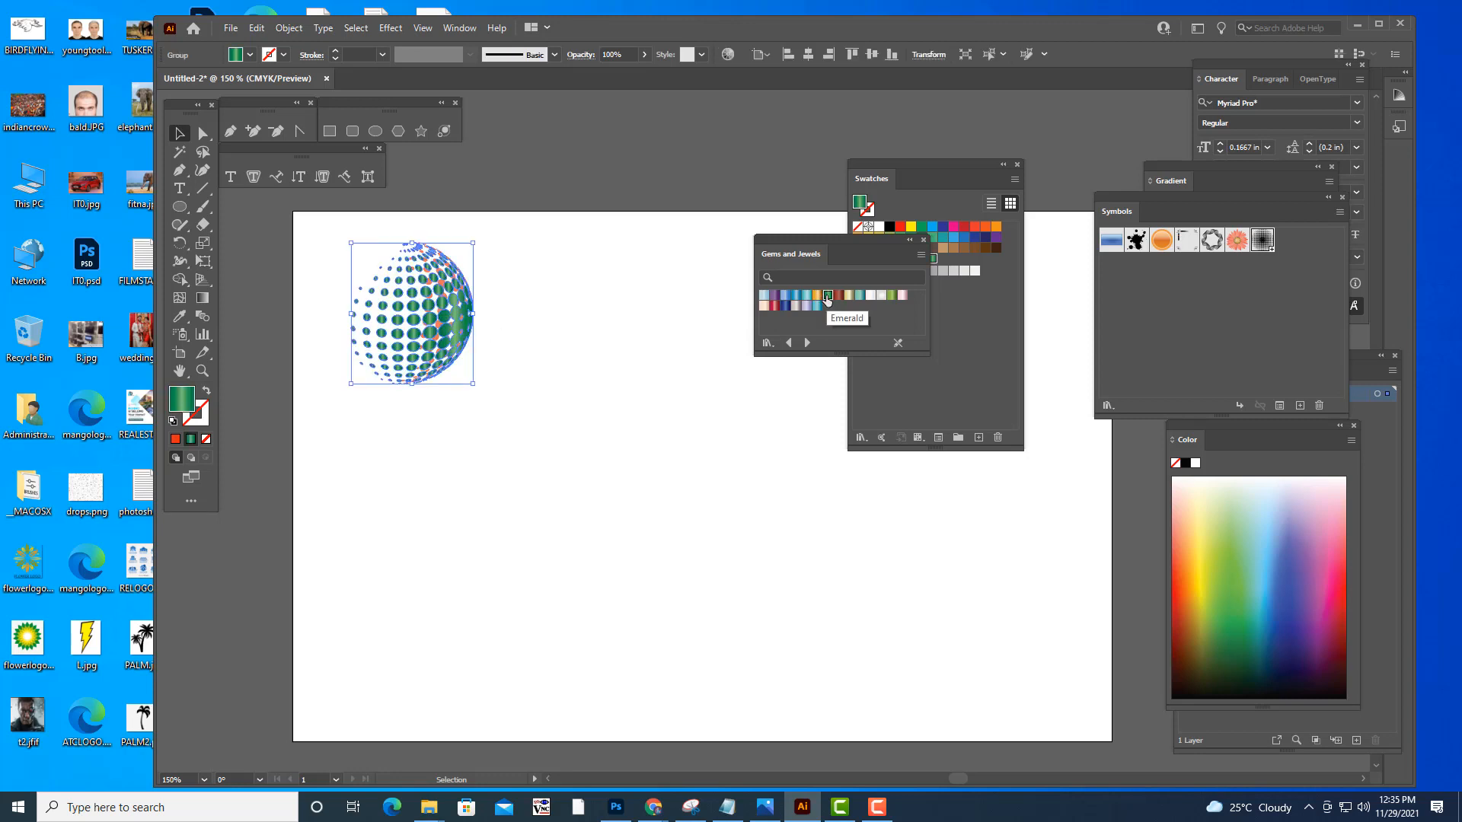
{"action": "left_click", "coordinate": [672, 395]}
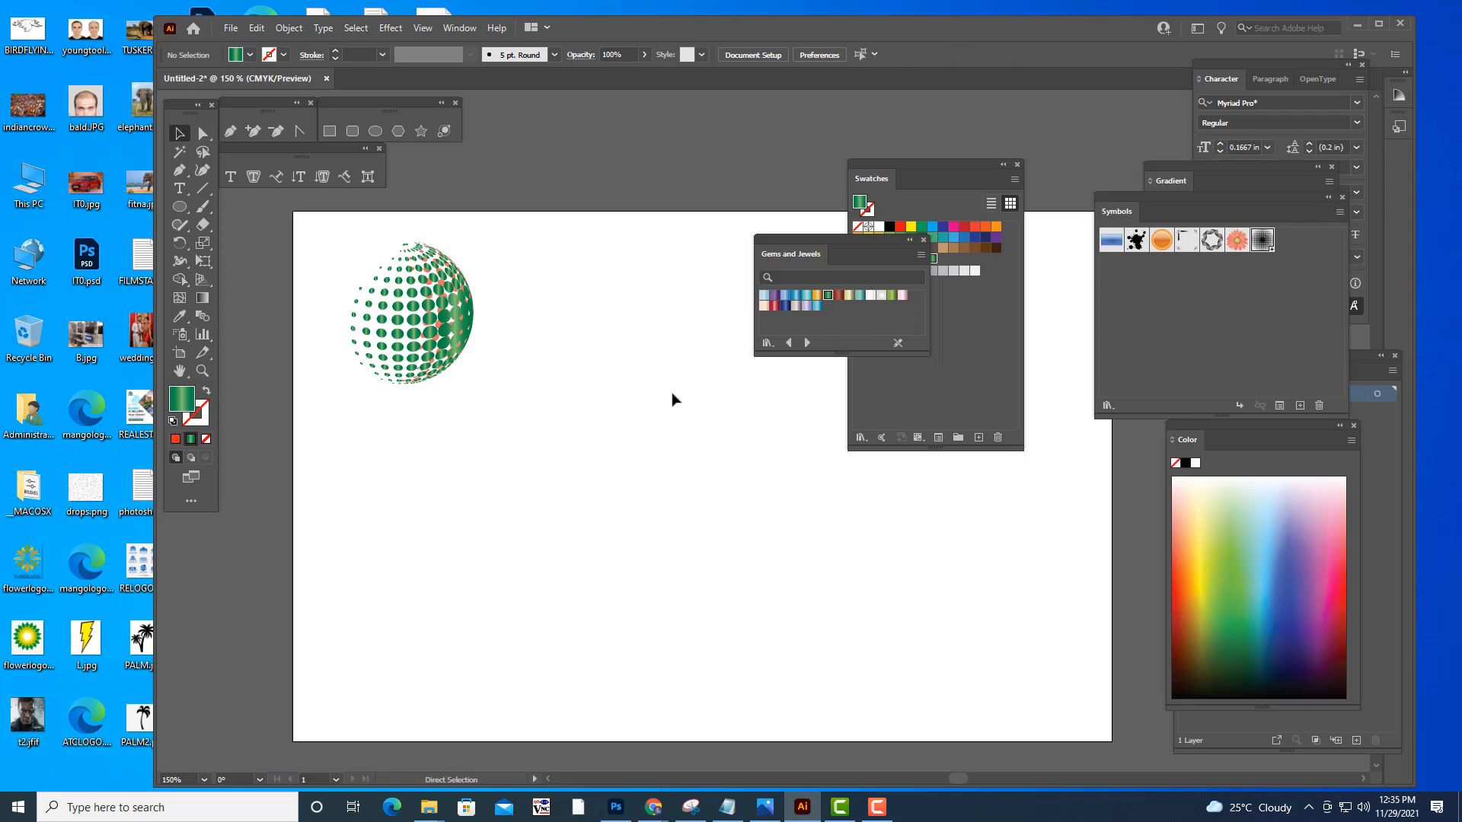
- Undo the Emerald and dark blue gradient fills and the sphere's last move, and deselect everything
{"action": "key", "text": "ctrl+z"}
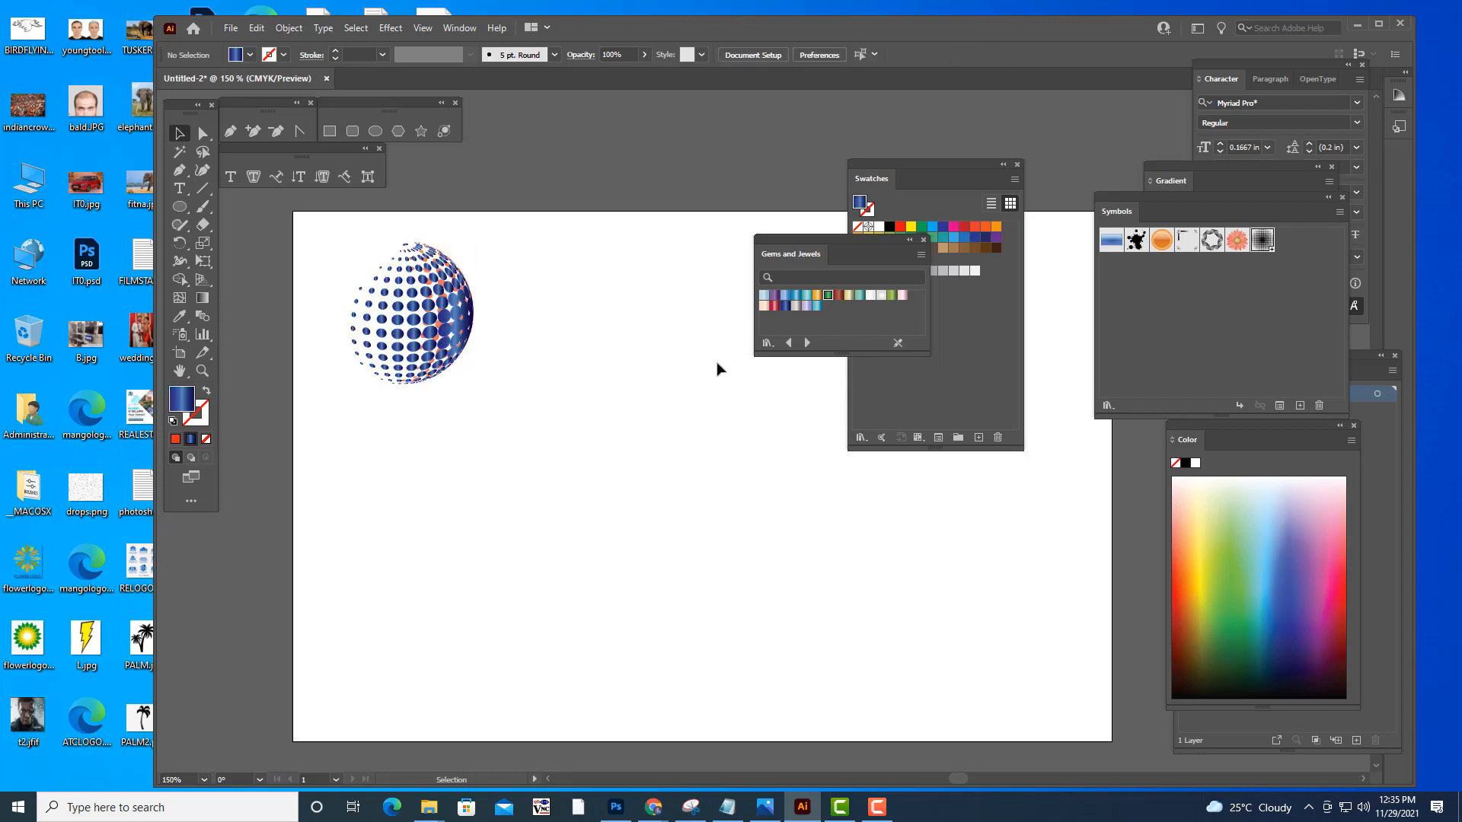
{"action": "key", "text": "ctrl+z"}
{"action": "key", "text": "ctrl+z"}
{"action": "key", "text": "ctrl+z"}
{"action": "left_click", "coordinate": [634, 392]}
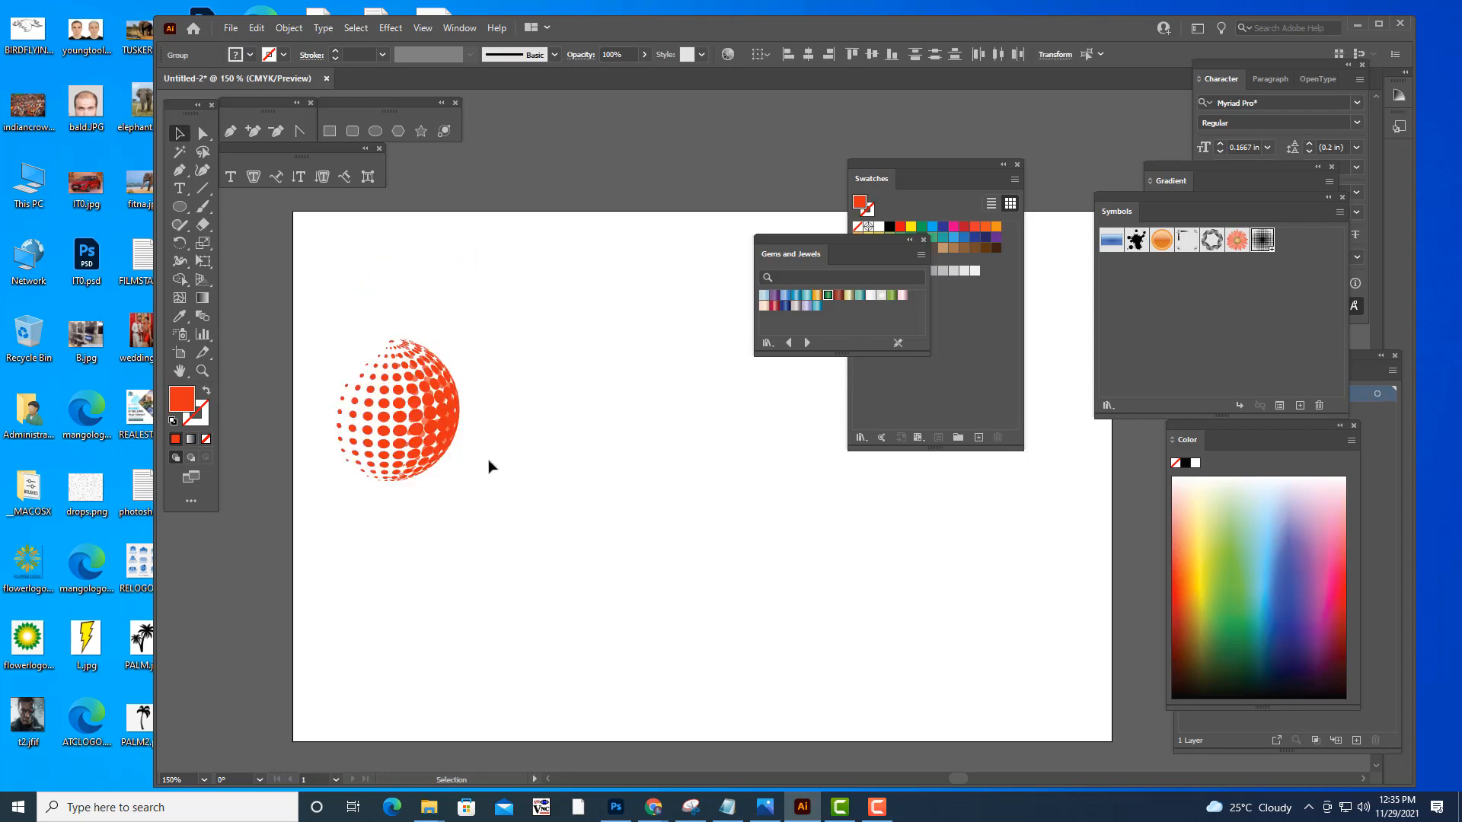
- Fill the sphere's front dots with the Orange, Yellow preset gradient, keeping them over the back dots, and deselect them
{"action": "left_click_drag", "start_coordinate": [438, 416], "coordinate": [594, 453]}
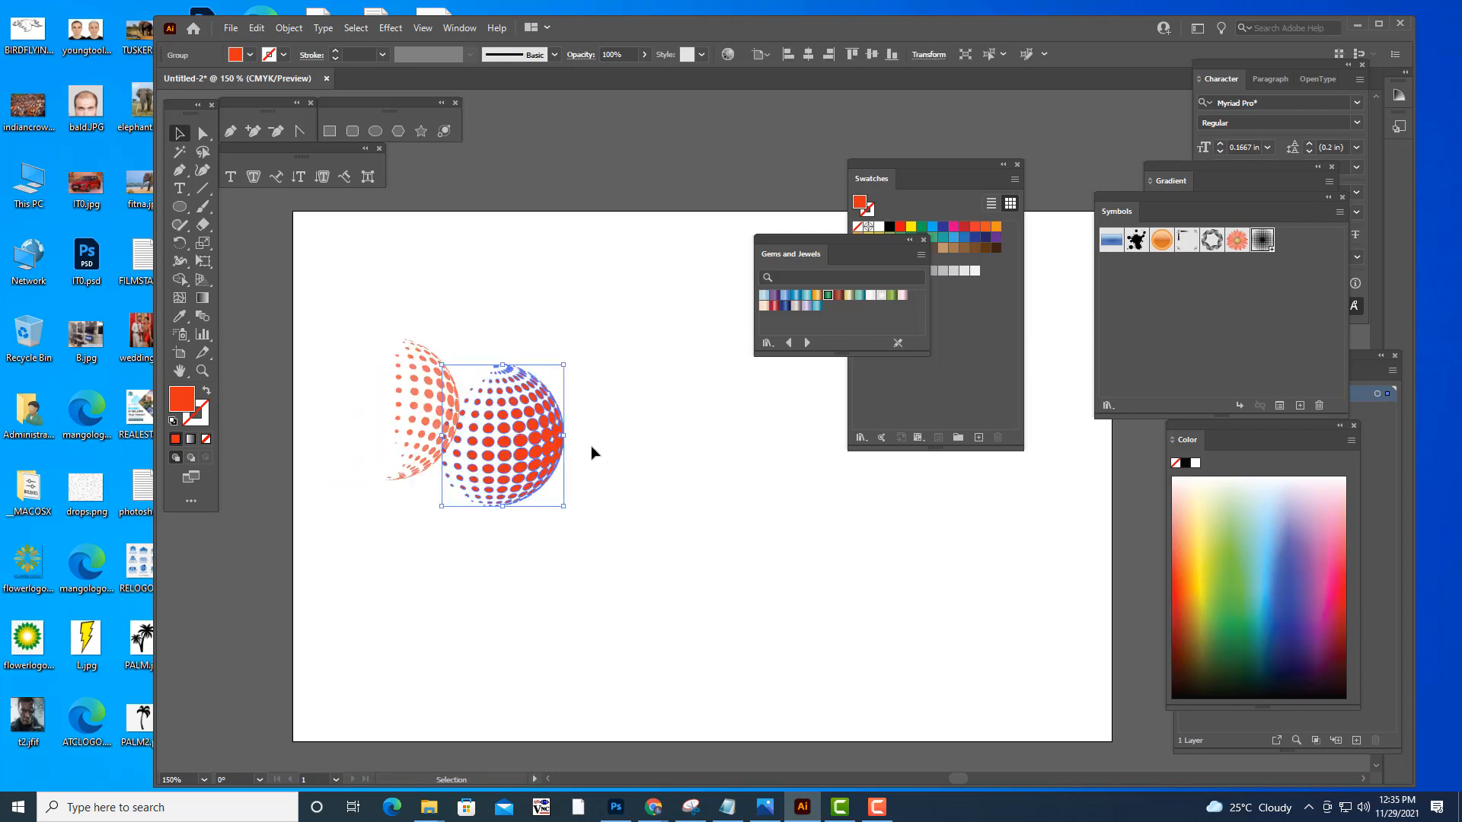
{"action": "key", "text": "ctrl+z"}
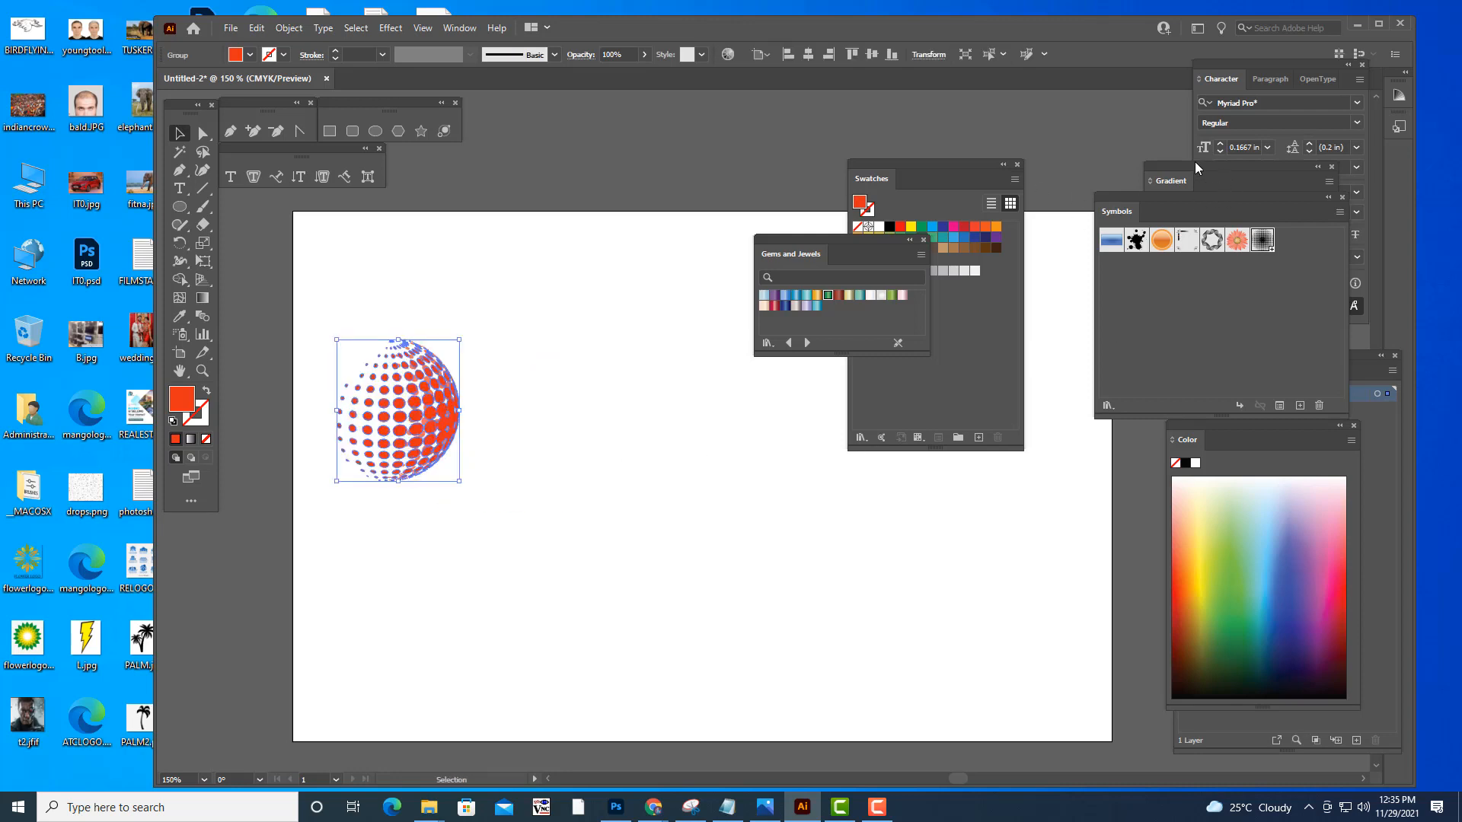
{"action": "left_click_drag", "start_coordinate": [1187, 166], "coordinate": [739, 269]}
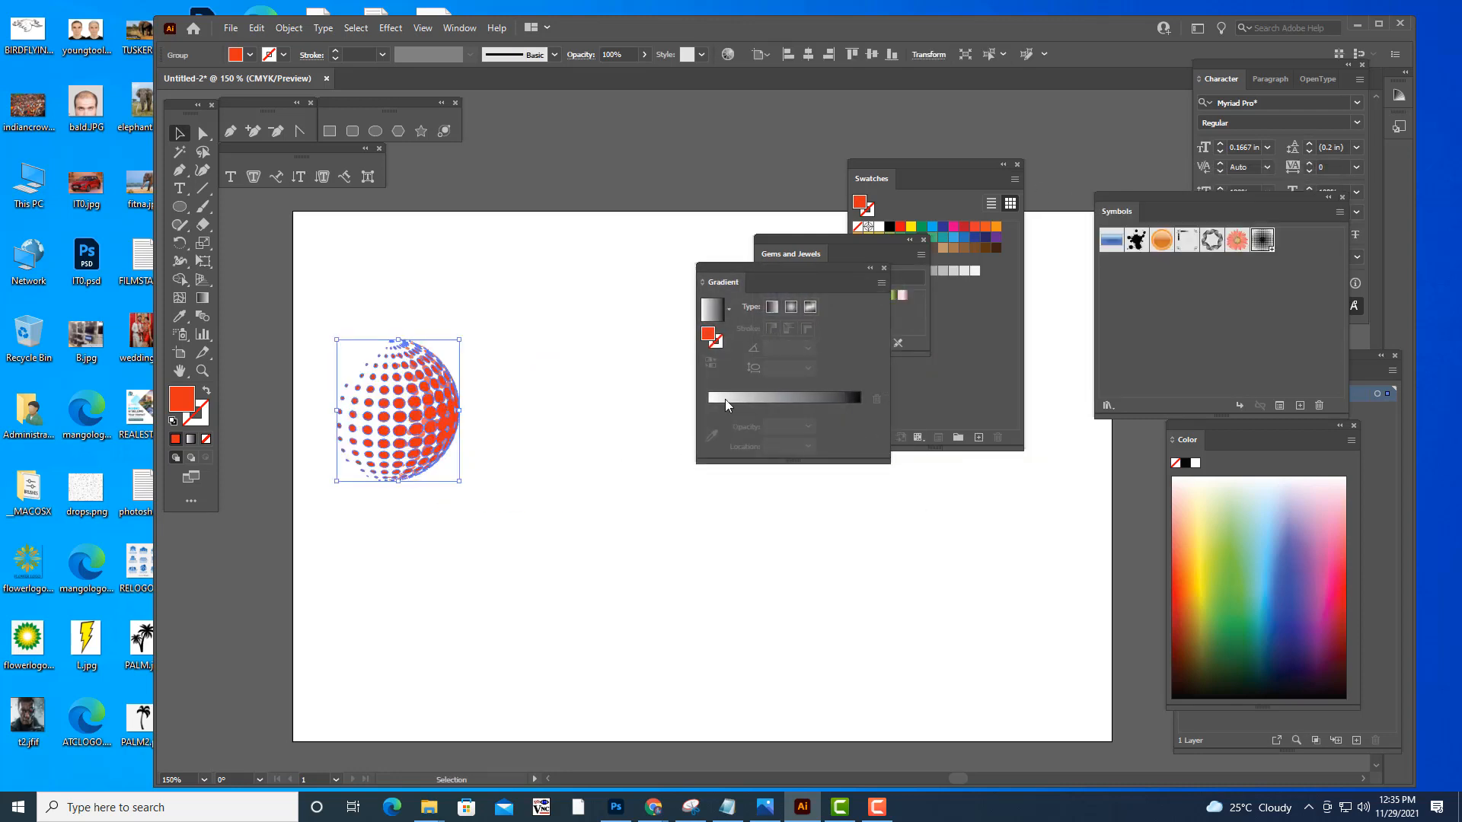
{"action": "left_click", "coordinate": [729, 308]}
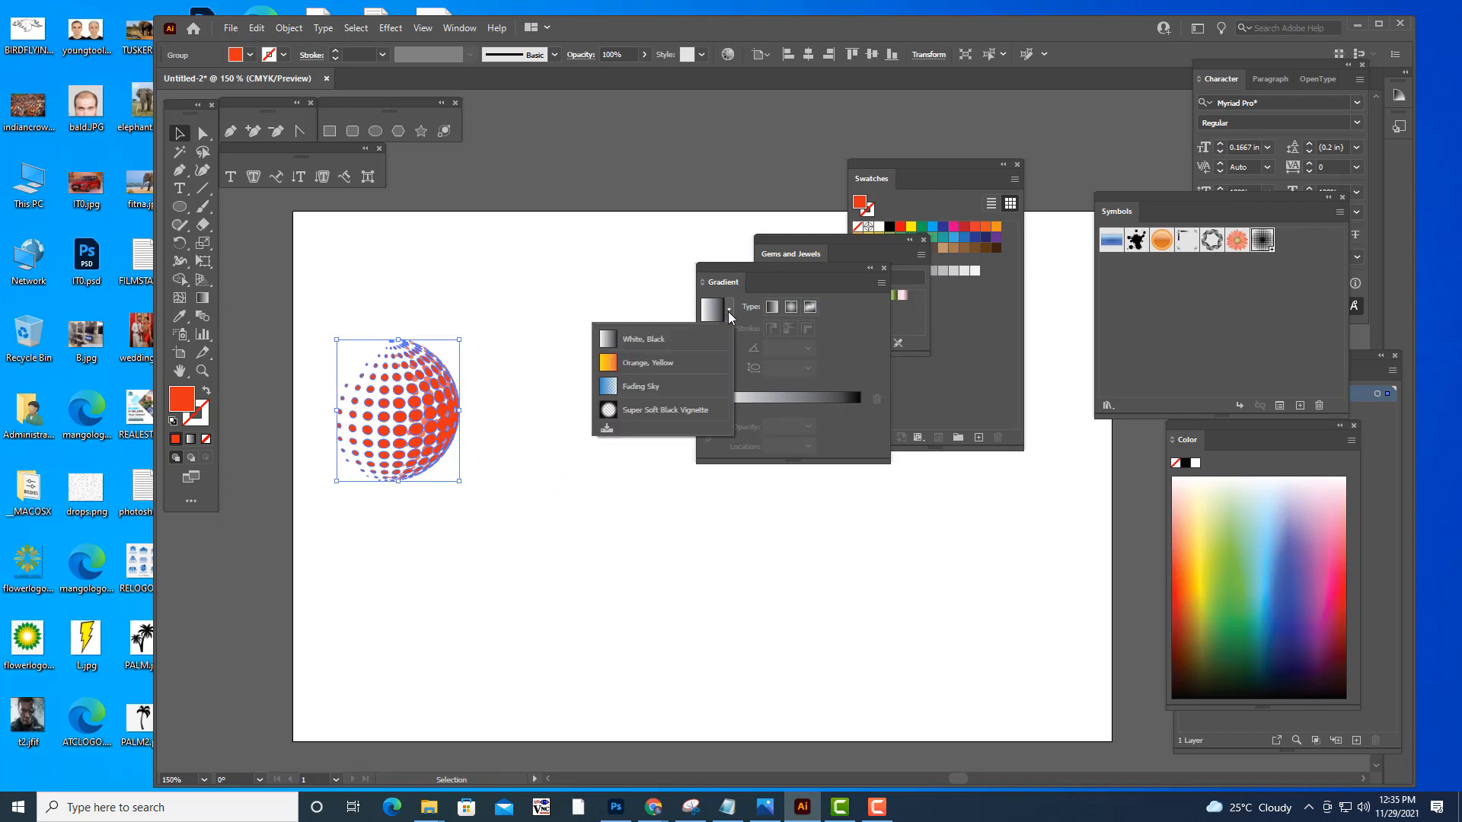
{"action": "left_click", "coordinate": [611, 364]}
{"action": "left_click", "coordinate": [627, 359]}
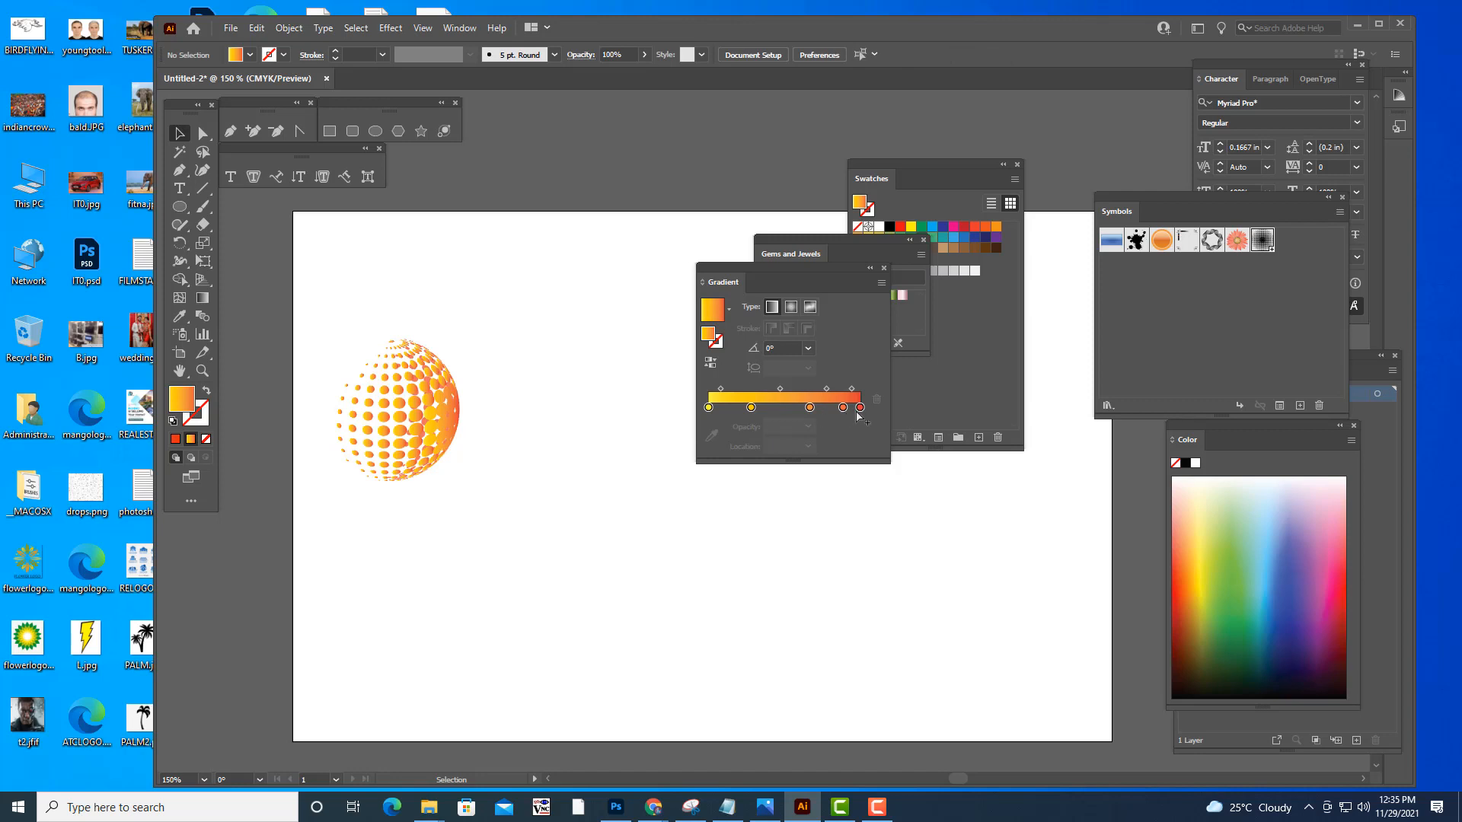
{"action": "left_click_drag", "start_coordinate": [842, 407], "coordinate": [803, 513]}
{"action": "left_click_drag", "start_coordinate": [810, 407], "coordinate": [816, 621]}
{"action": "left_click_drag", "start_coordinate": [751, 409], "coordinate": [750, 587]}
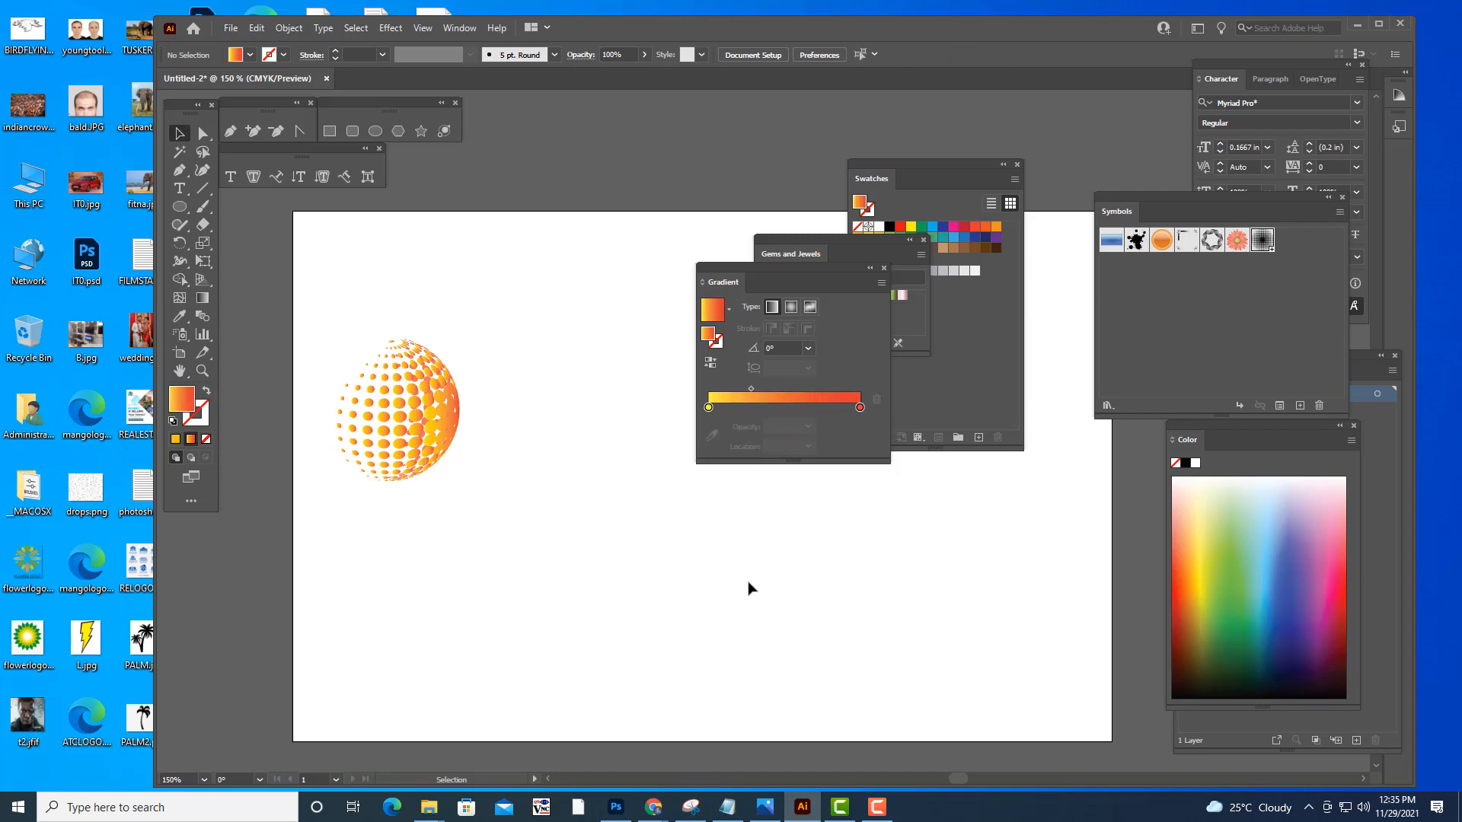
{"action": "left_click", "coordinate": [709, 408]}
{"action": "double_click", "coordinate": [708, 408]}
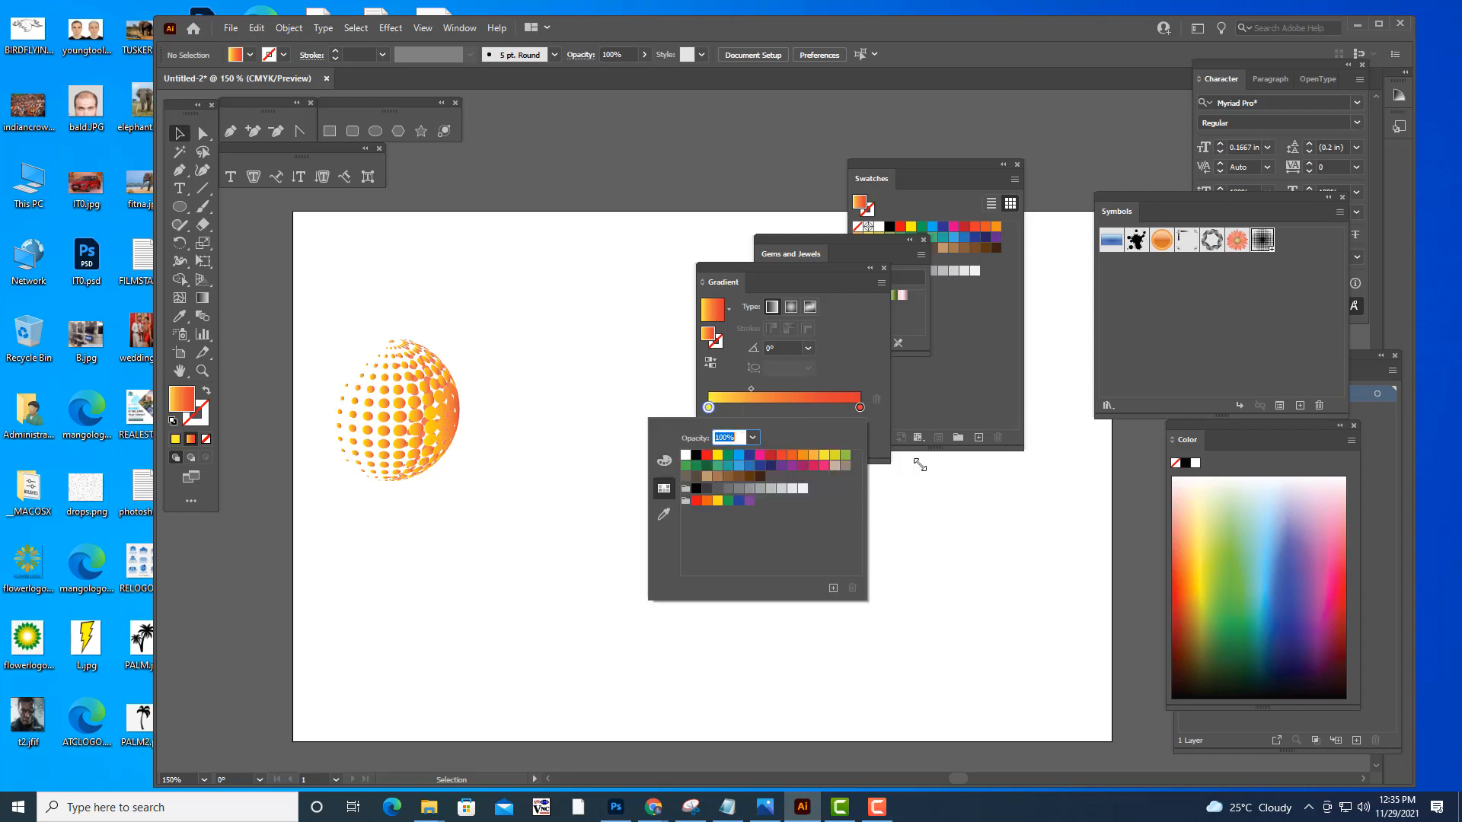
{"action": "left_click", "coordinate": [790, 456]}
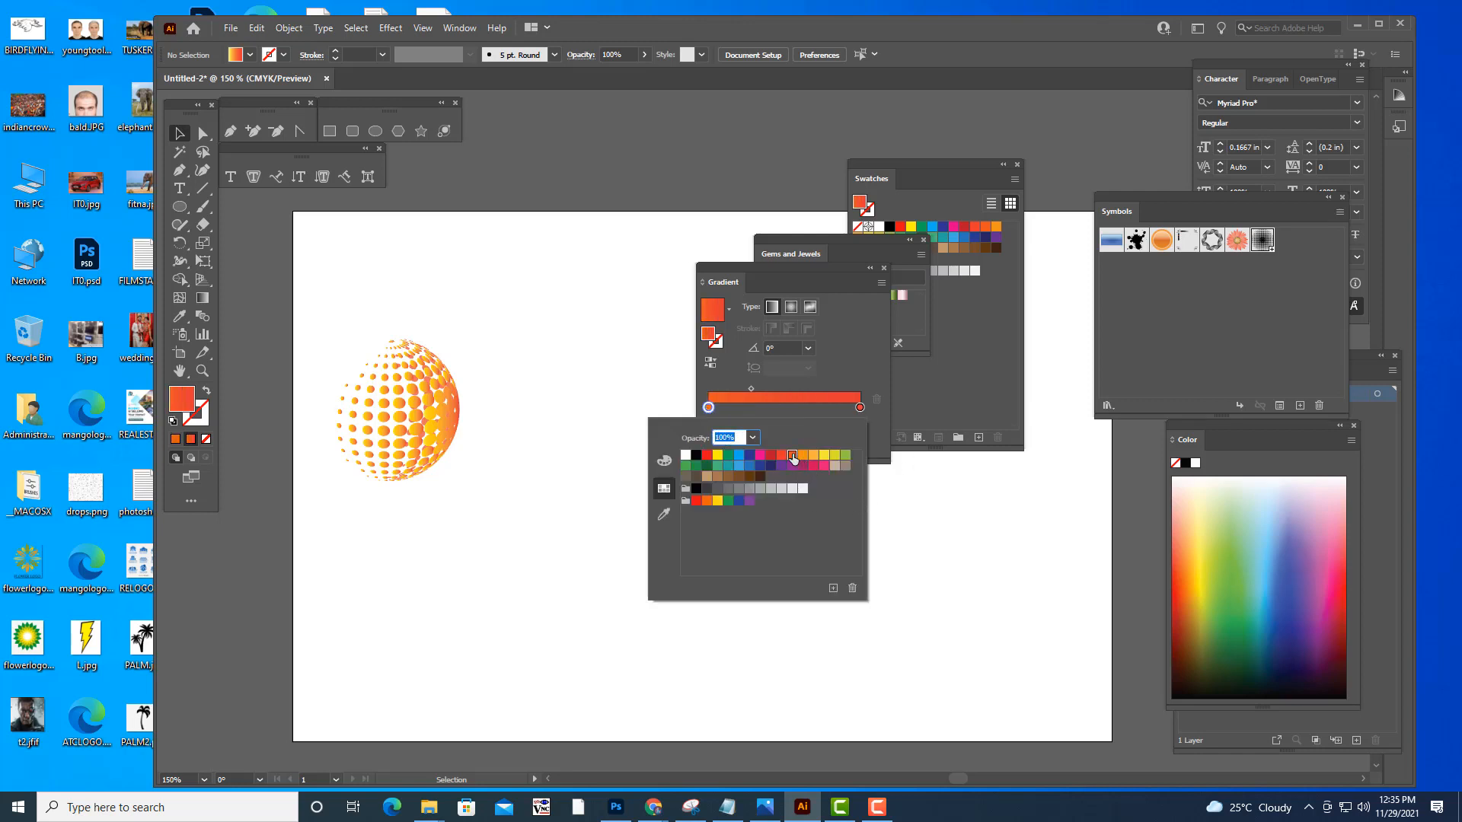
{"action": "left_click", "coordinate": [412, 421]}
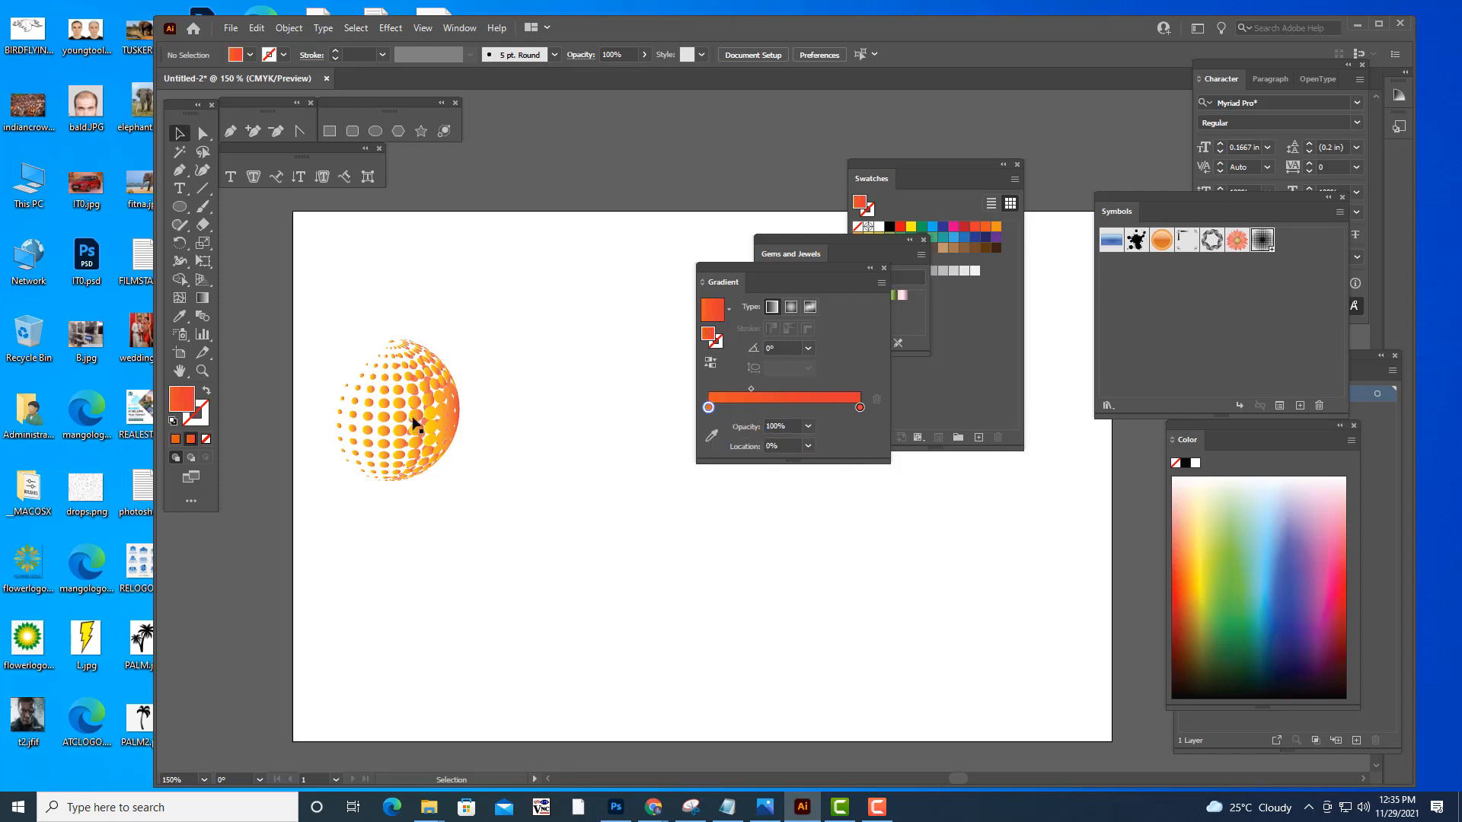
- Reduce the gradient of the sphere's front dots to two stops by removing the three middle ones
{"action": "left_click", "coordinate": [413, 419]}
{"action": "left_click_drag", "start_coordinate": [751, 409], "coordinate": [753, 533]}
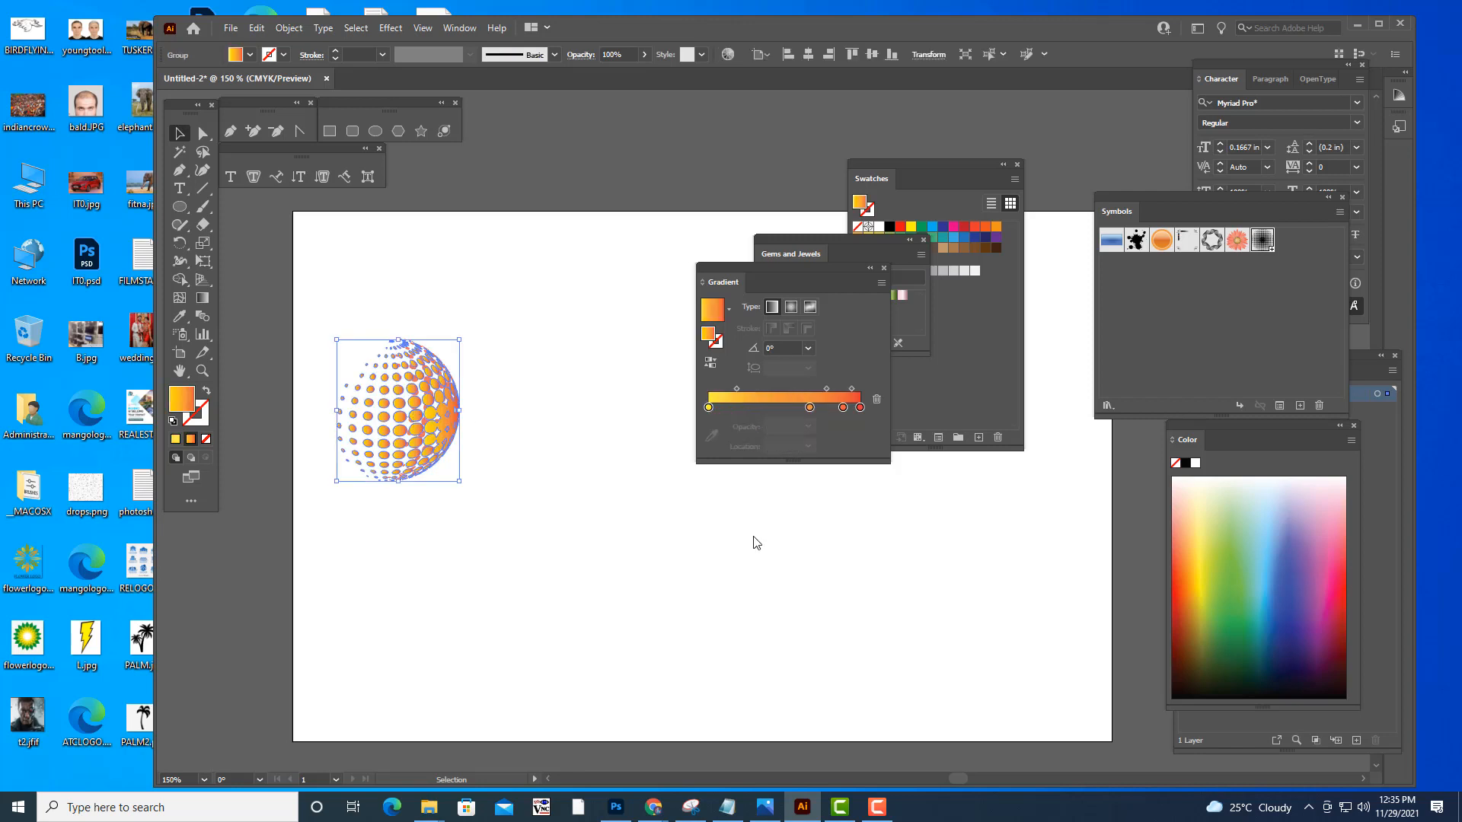
{"action": "left_click_drag", "start_coordinate": [809, 408], "coordinate": [816, 505]}
{"action": "left_click_drag", "start_coordinate": [843, 408], "coordinate": [845, 533]}
- Colour the front dots' gradient from red at the start stop to orange at the end stop
{"action": "double_click", "coordinate": [707, 407]}
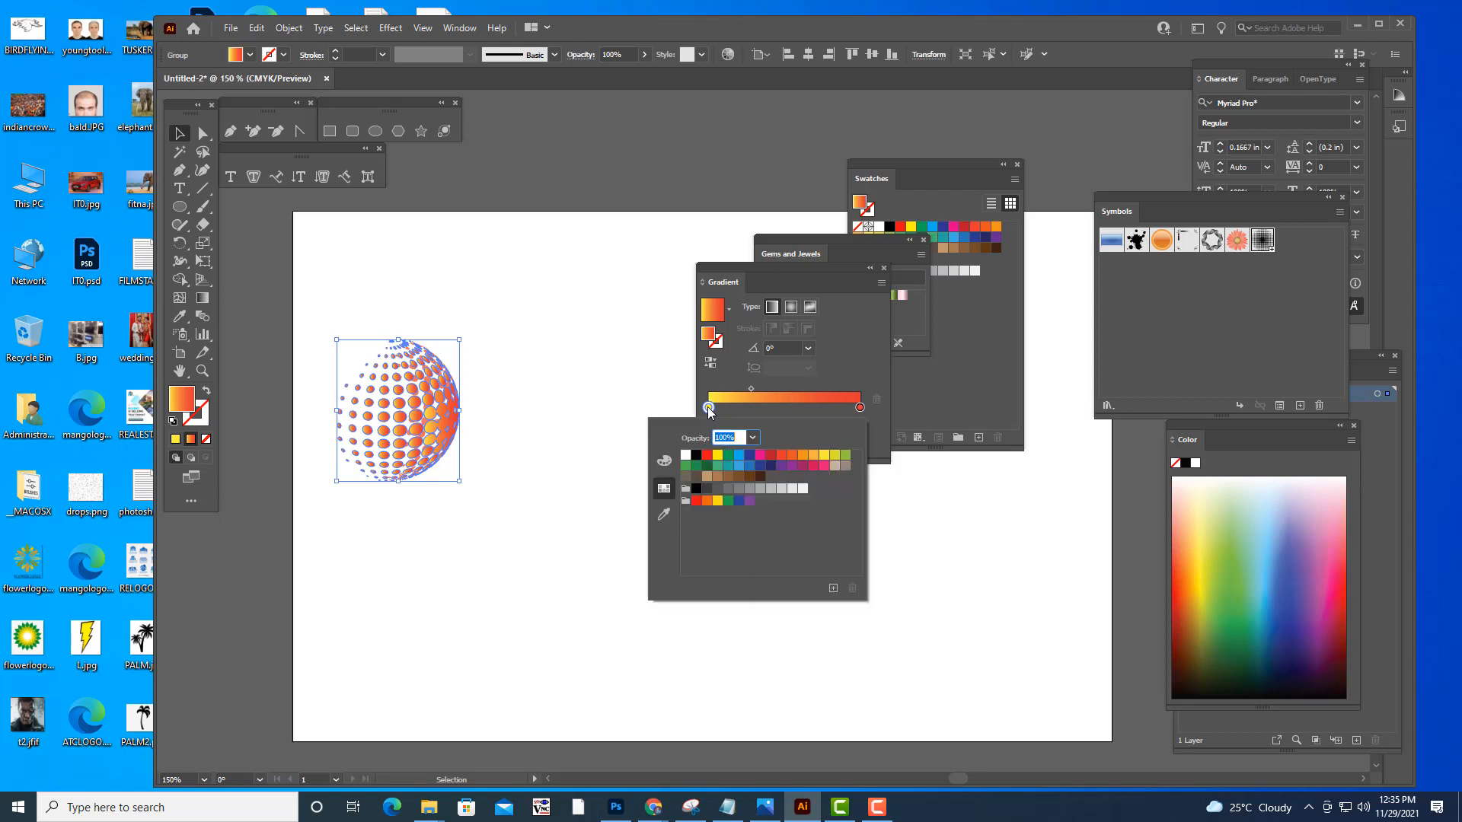
{"action": "left_click", "coordinate": [706, 457]}
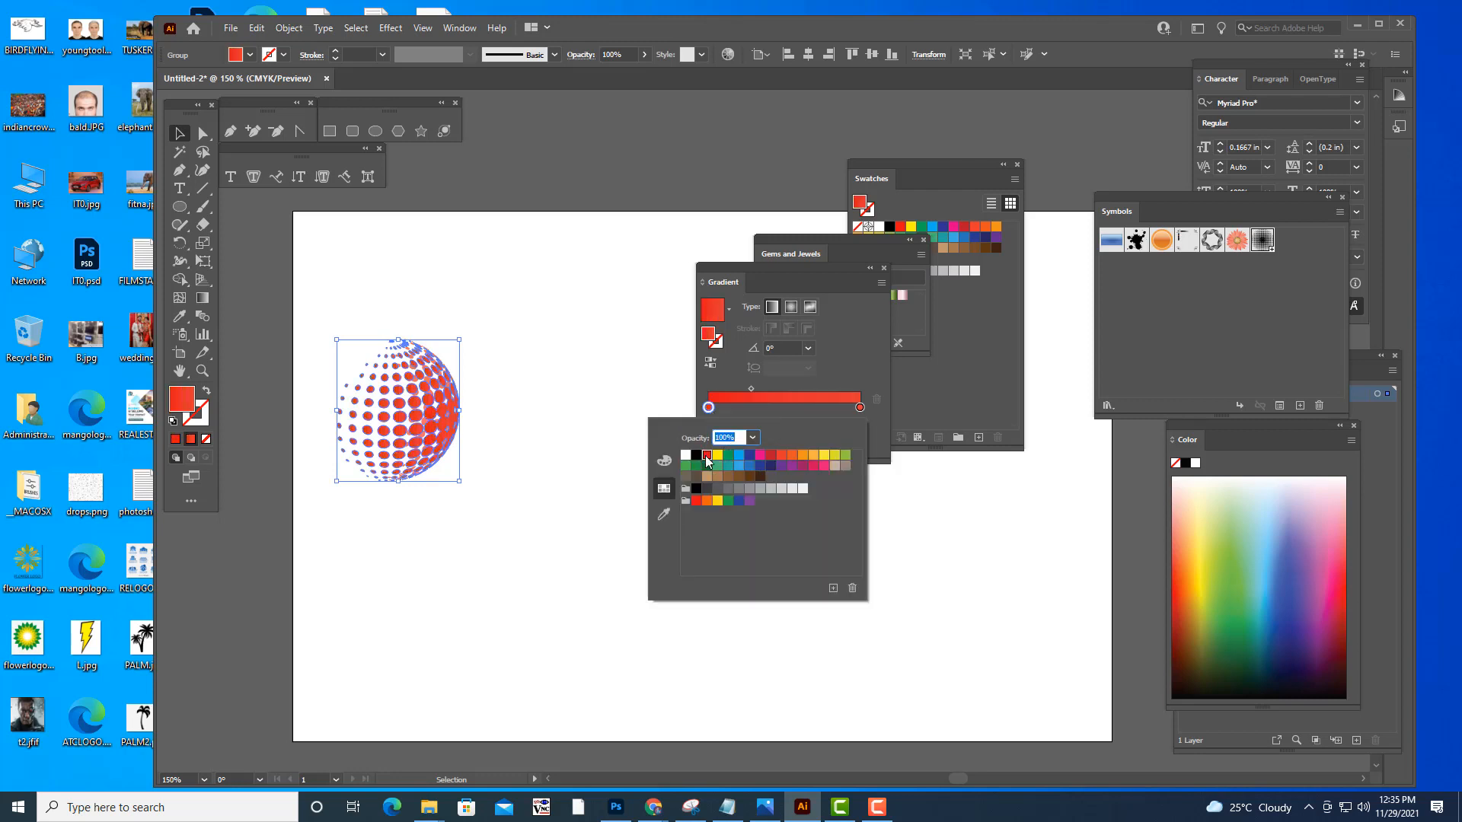
{"action": "double_click", "coordinate": [859, 407]}
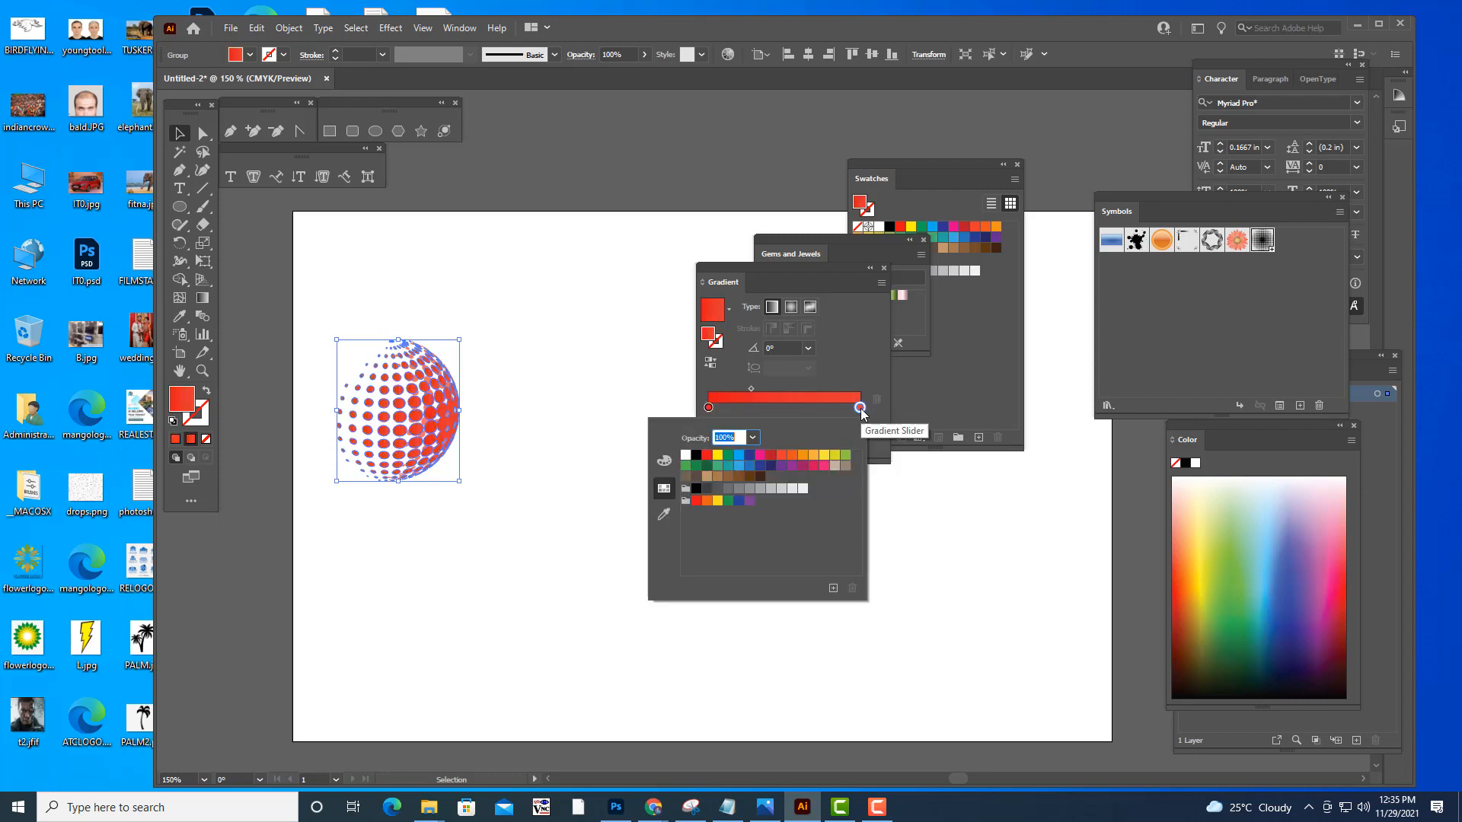
{"action": "left_click", "coordinate": [791, 457]}
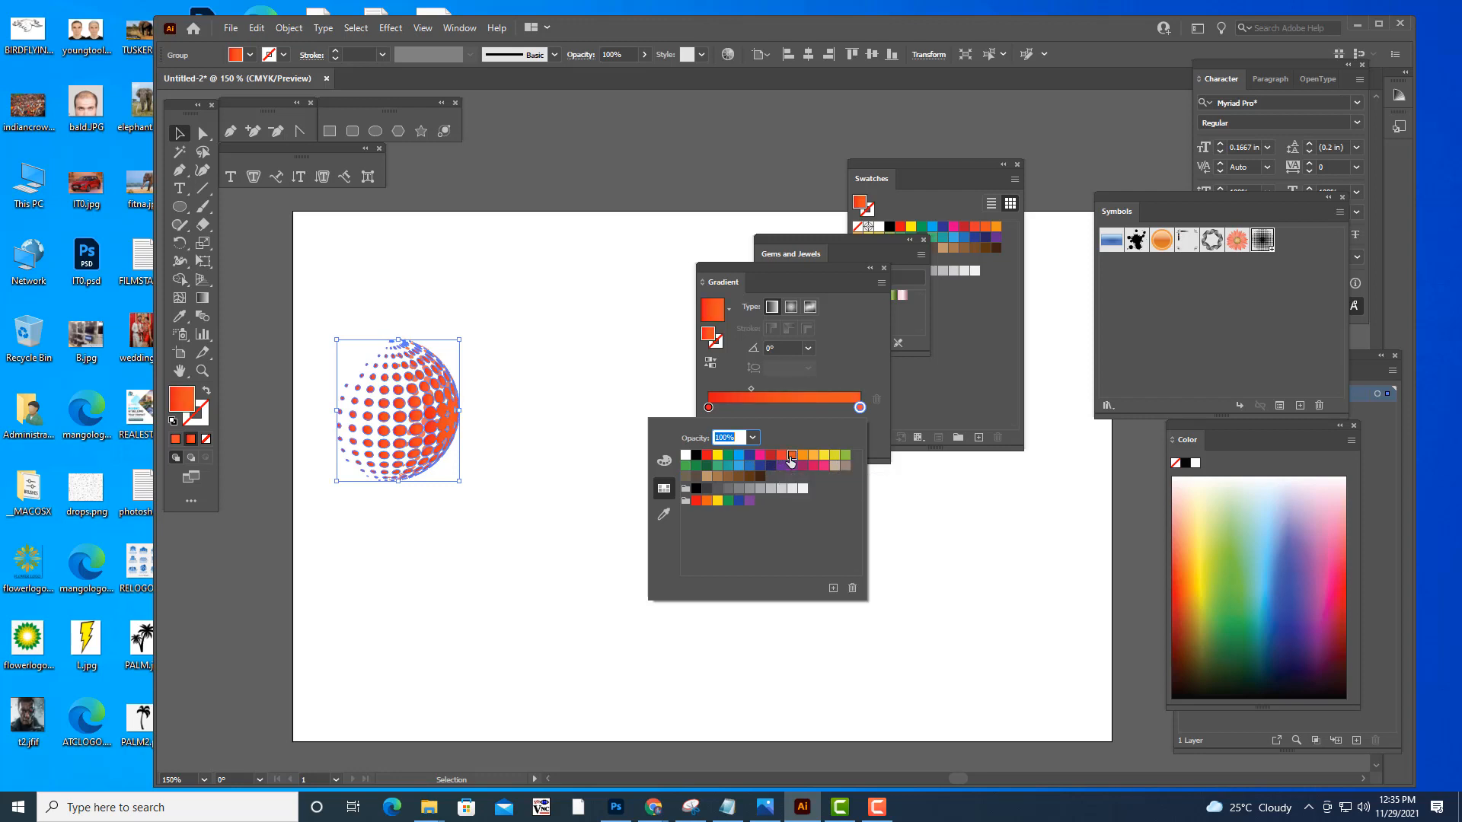
- Make the front dots' gradient radial and reverse it, and deselect the dots
{"action": "left_click", "coordinate": [791, 307]}
{"action": "left_click", "coordinate": [792, 307]}
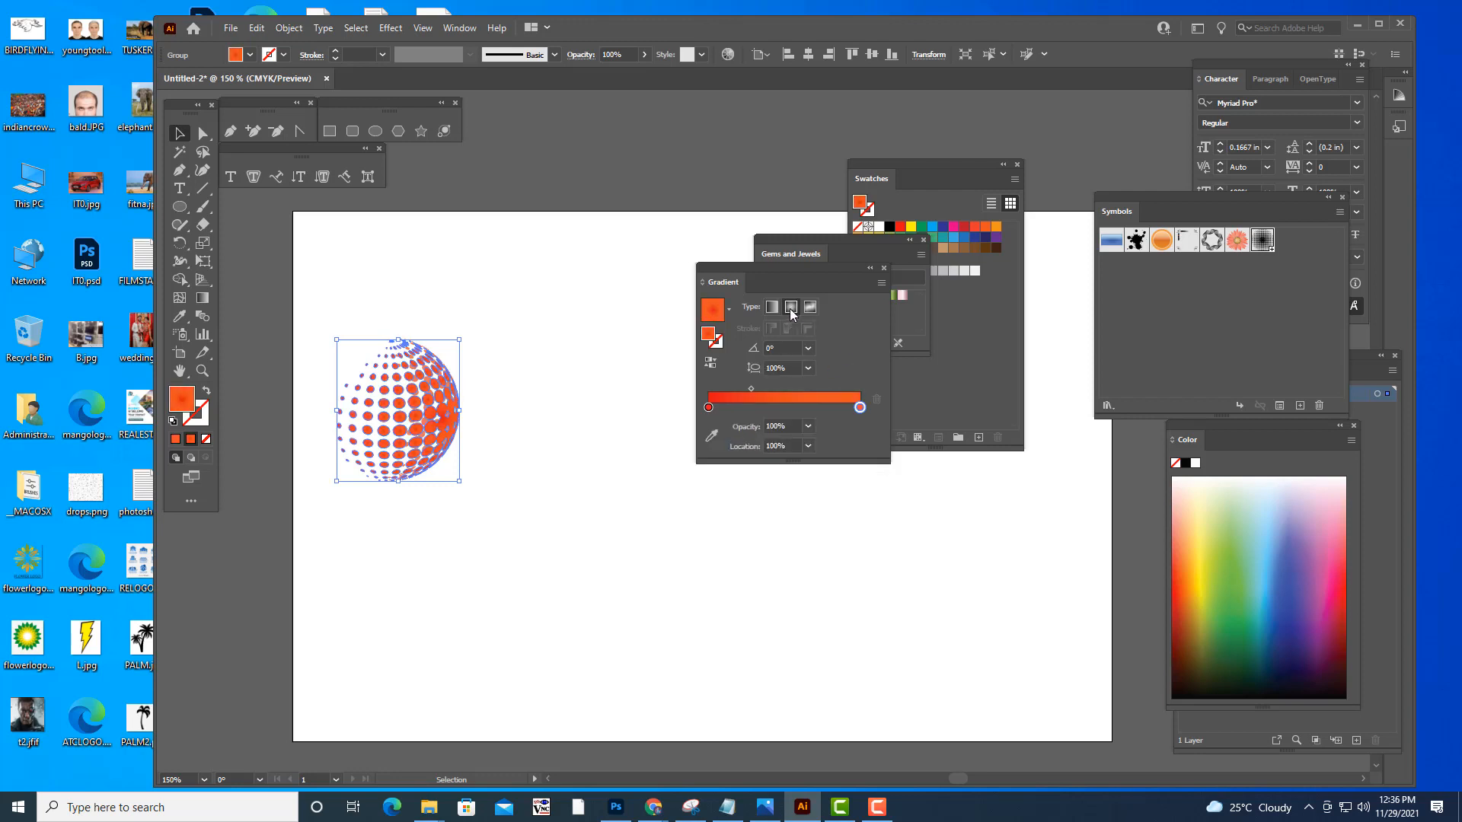
{"action": "left_click", "coordinate": [710, 365]}
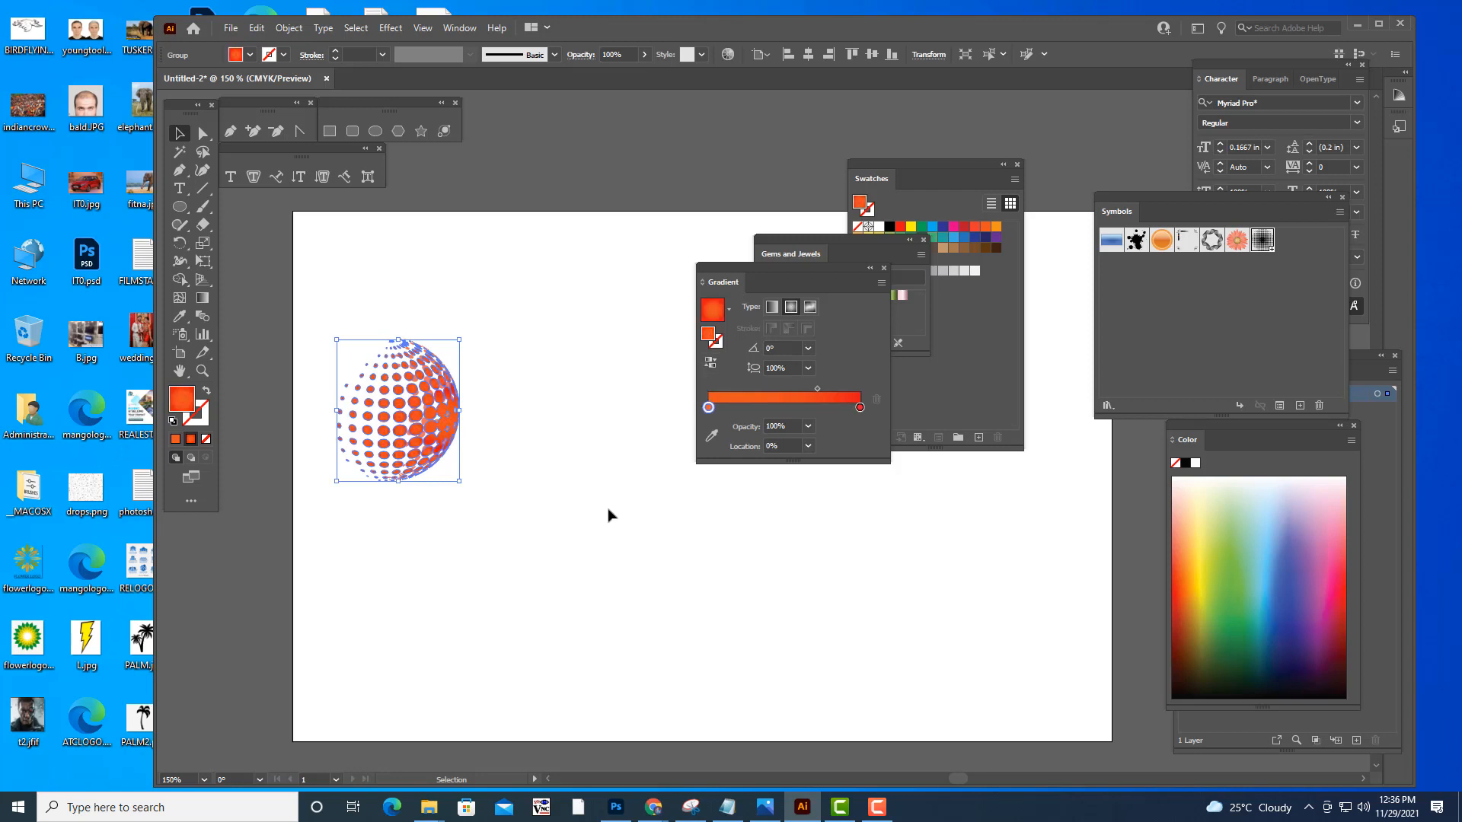
{"action": "left_click", "coordinate": [578, 546]}
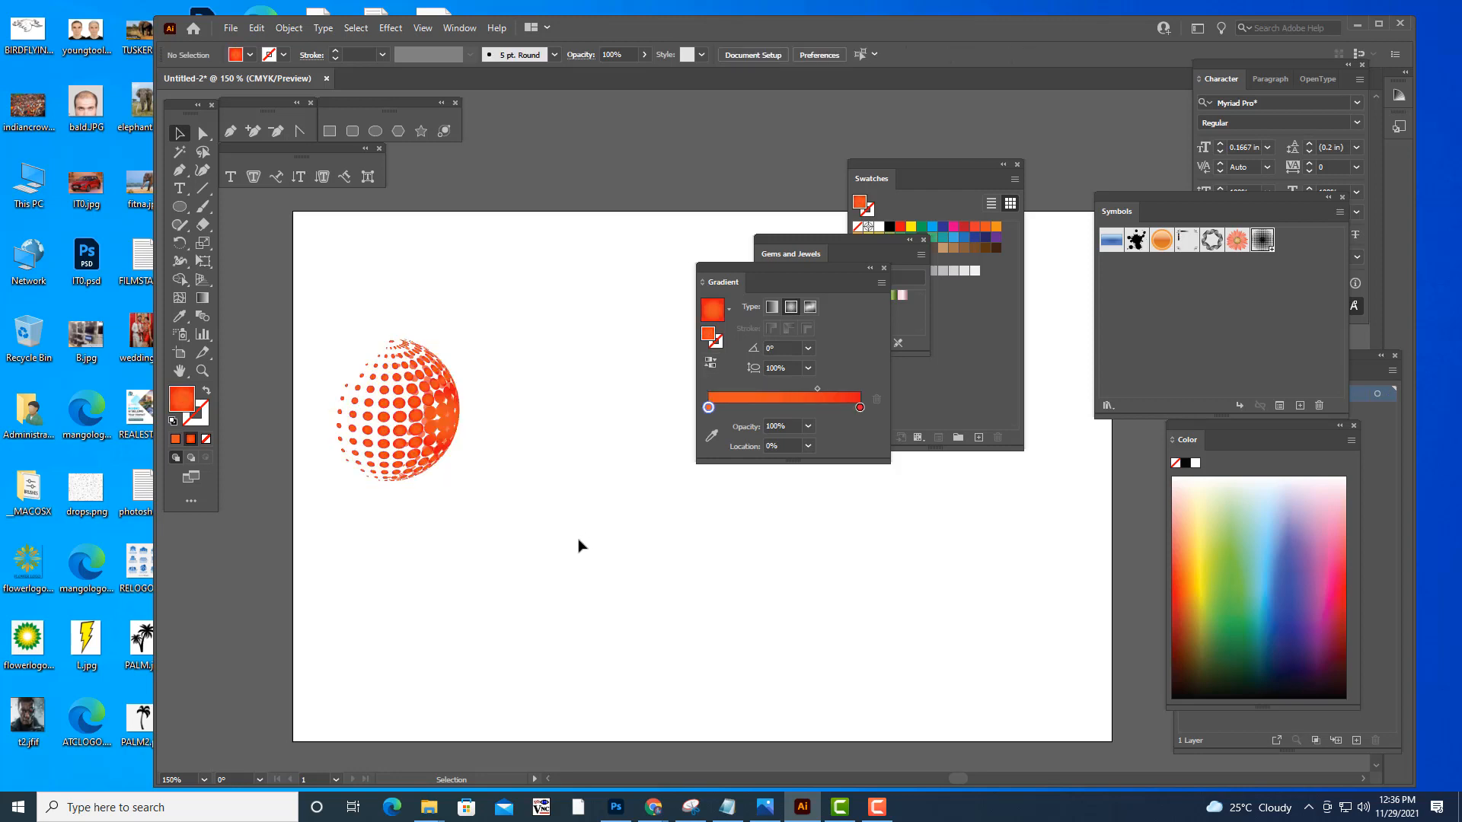
- Move the front dots off to the right of the back dots and select the back dots
{"action": "left_click", "coordinate": [401, 413]}
{"action": "left_click_drag", "start_coordinate": [401, 413], "coordinate": [587, 436]}
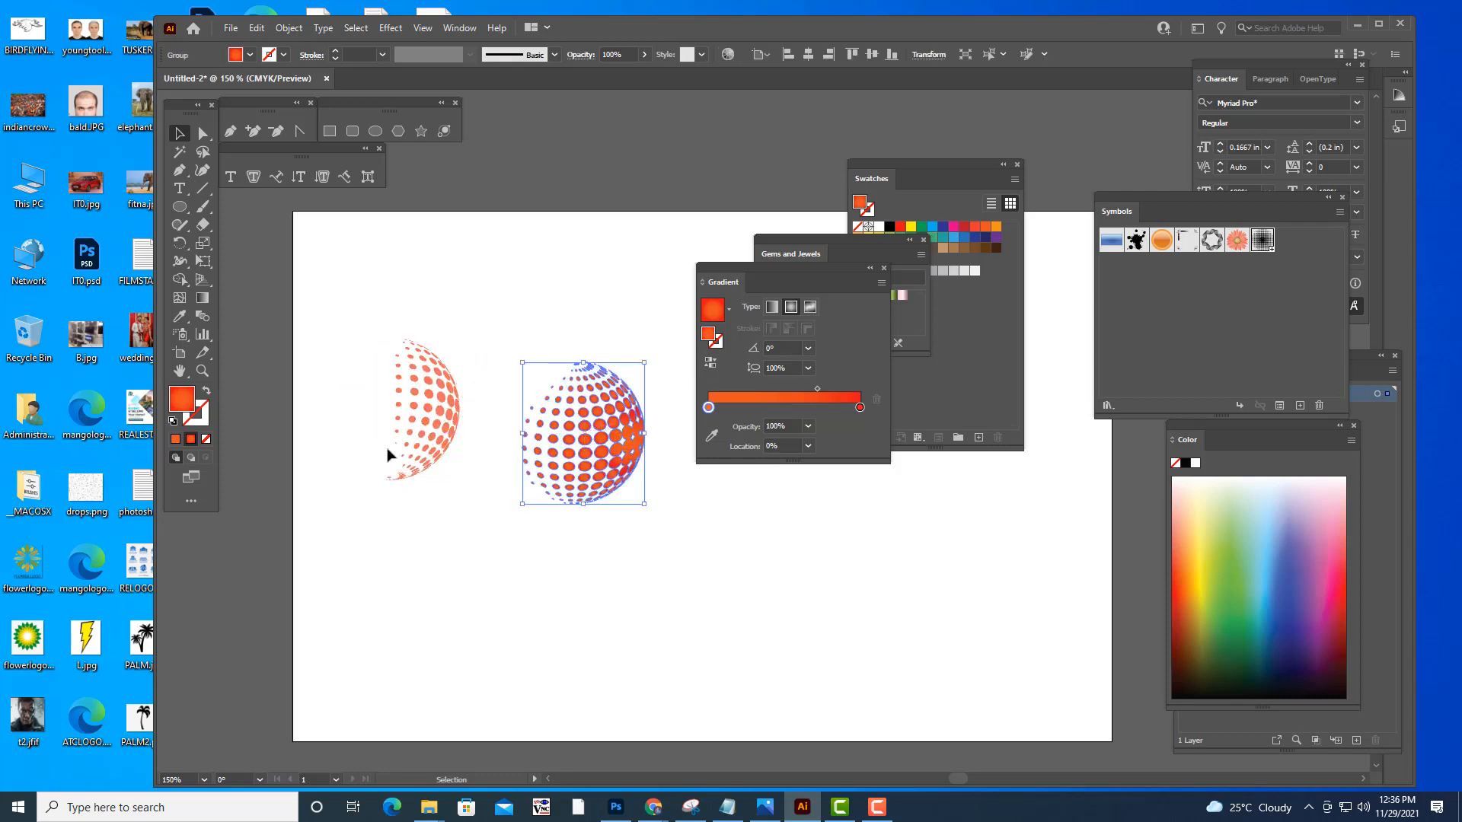
{"action": "left_click", "coordinate": [430, 415]}
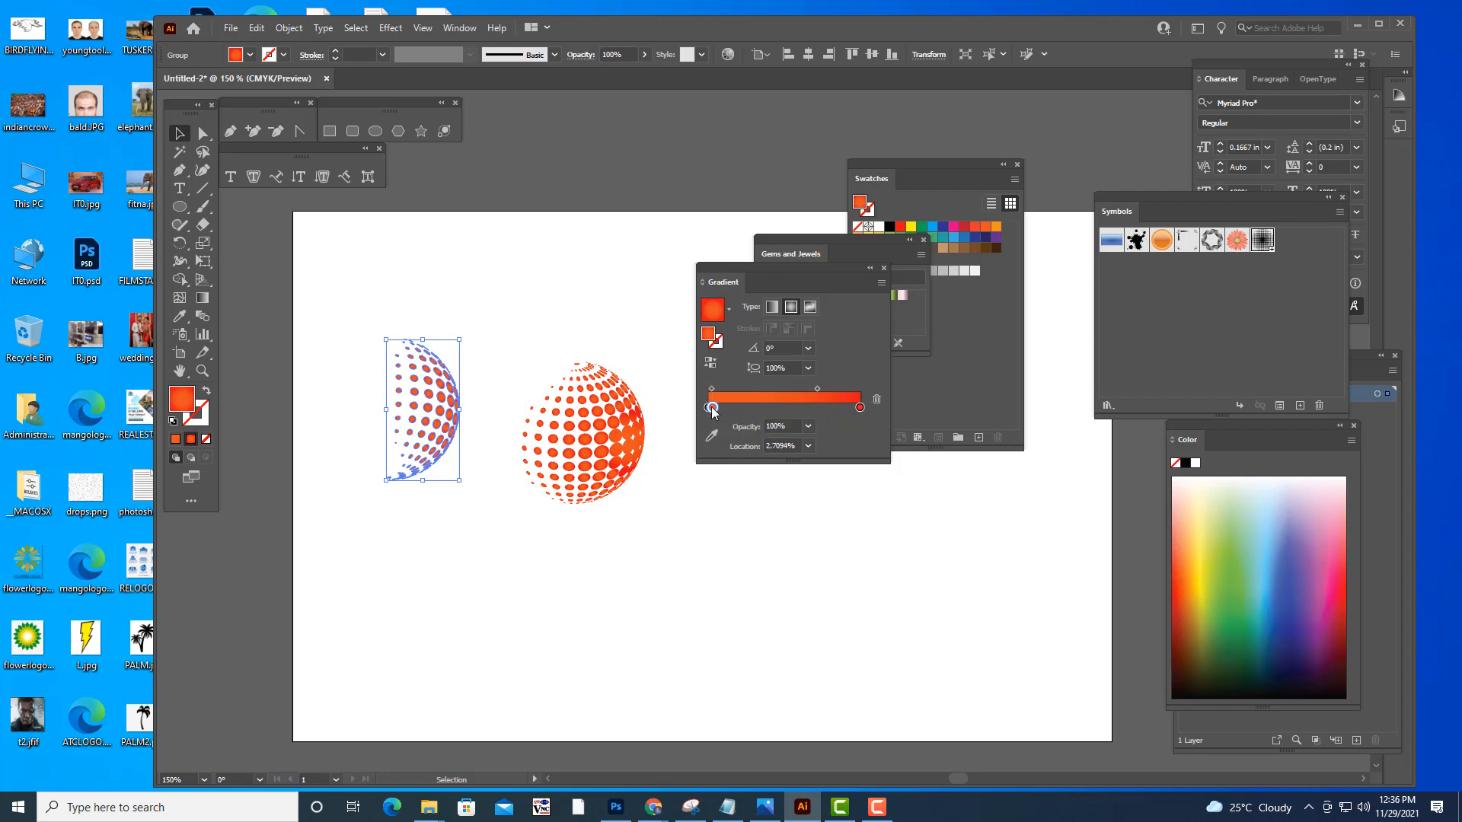
- Recolour both stops of the back dots' radial gradient with two shades of green, leaving no extra stop
{"action": "double_click", "coordinate": [710, 408]}
{"action": "left_click", "coordinate": [713, 407]}
{"action": "left_click_drag", "start_coordinate": [712, 408], "coordinate": [727, 528]}
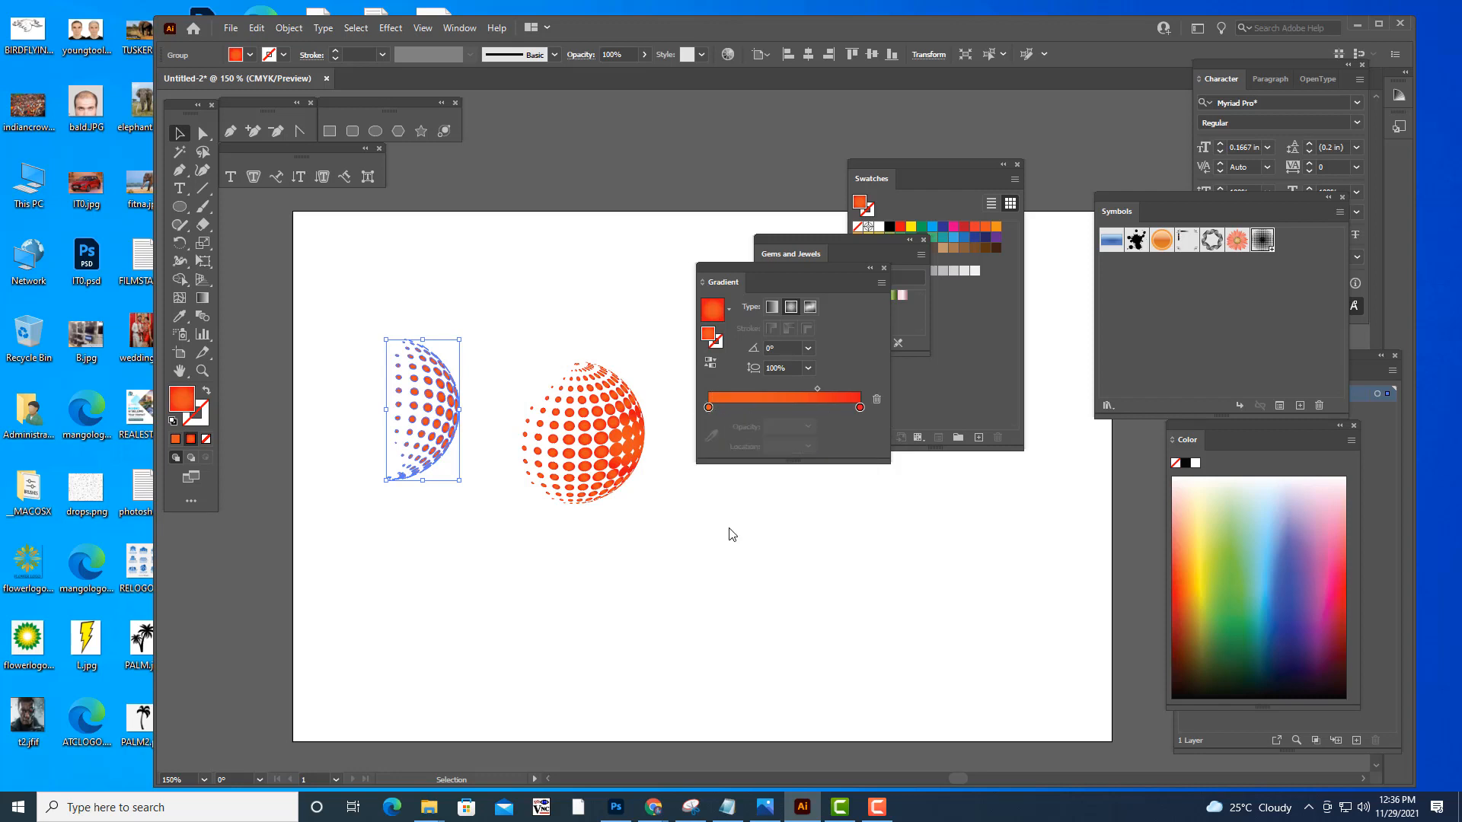
{"action": "double_click", "coordinate": [708, 407]}
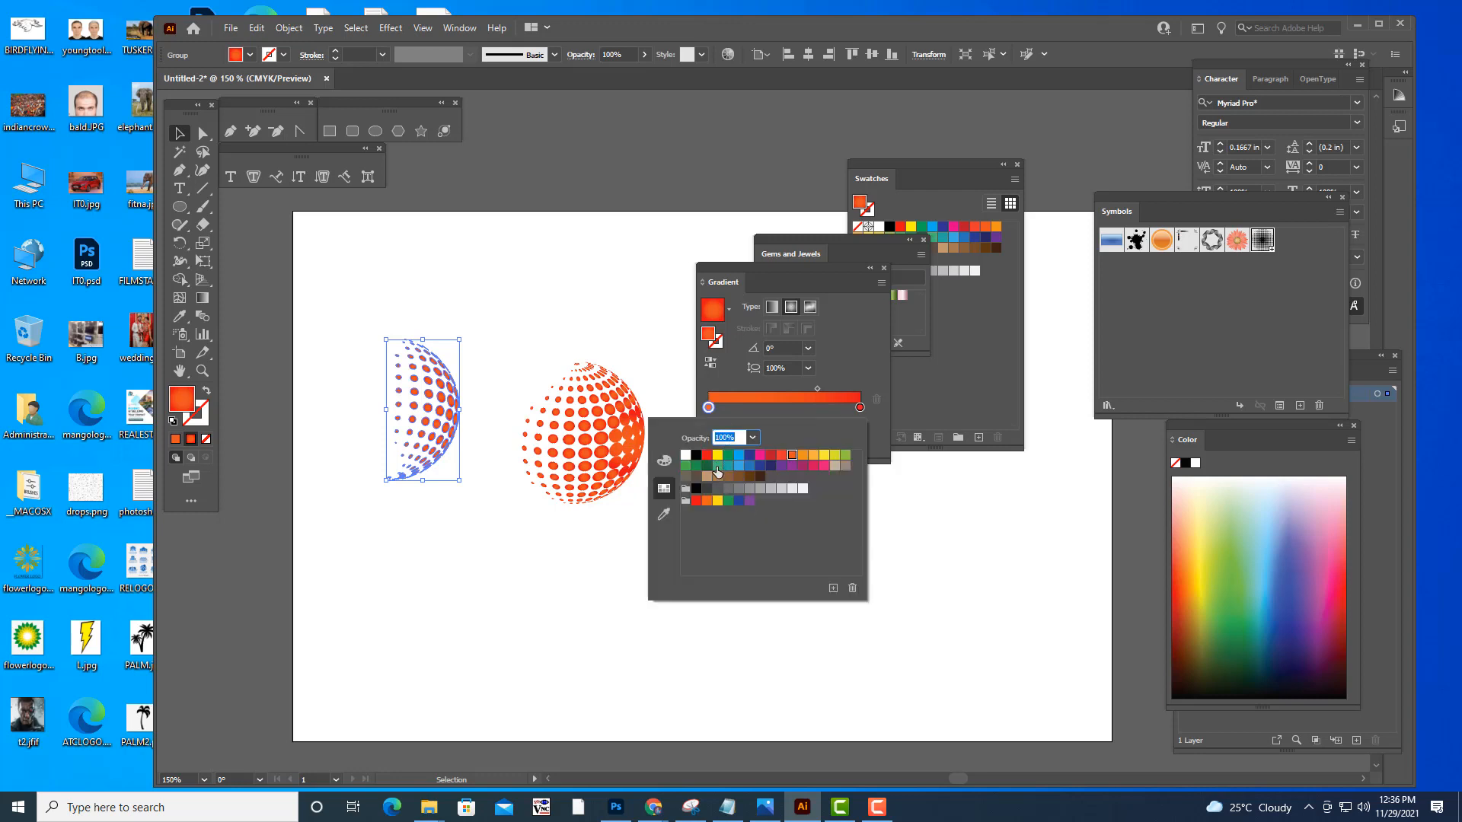
{"action": "left_click", "coordinate": [727, 456]}
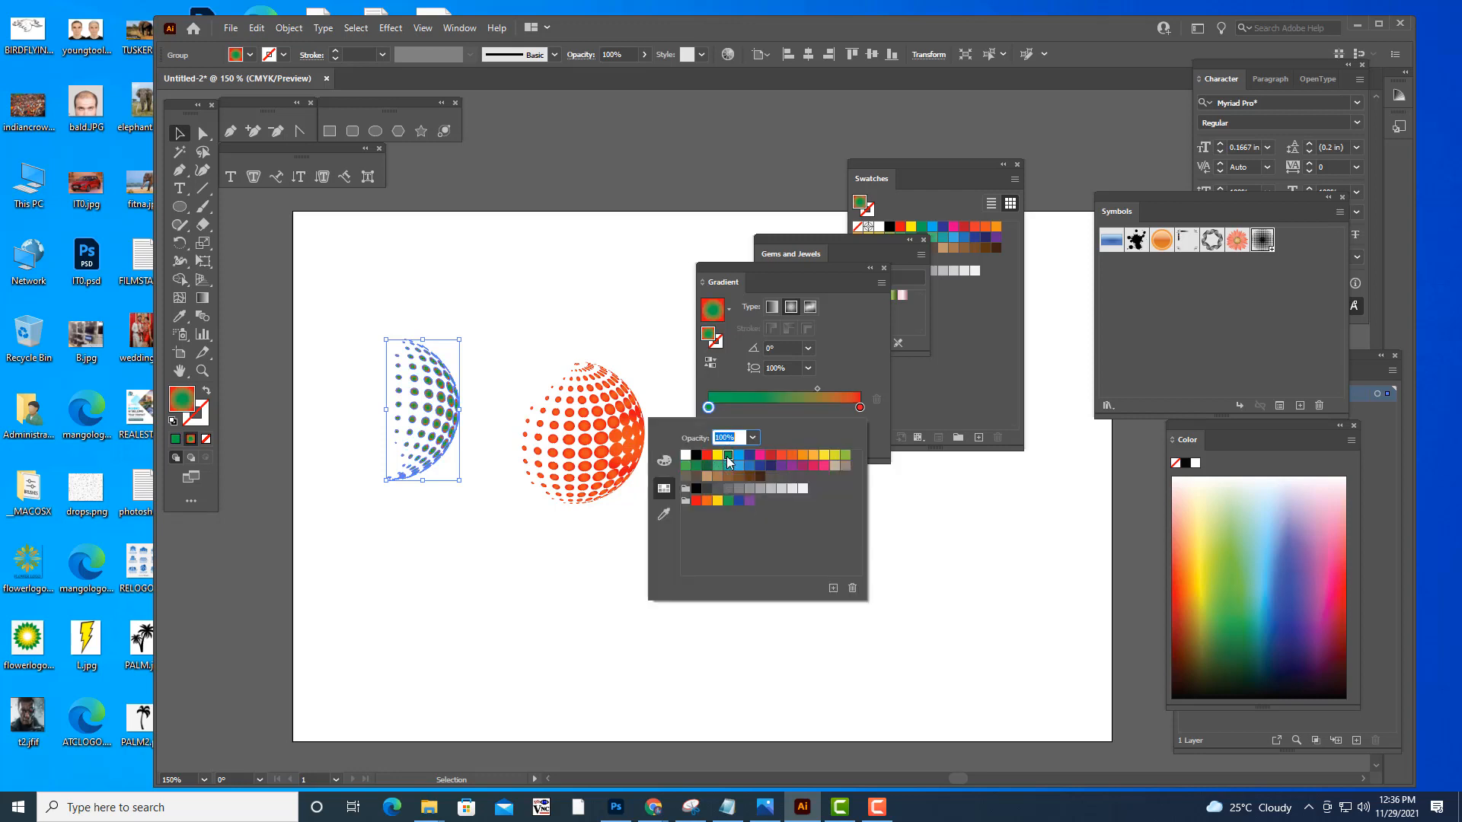
{"action": "left_click", "coordinate": [860, 407]}
{"action": "double_click", "coordinate": [860, 407]}
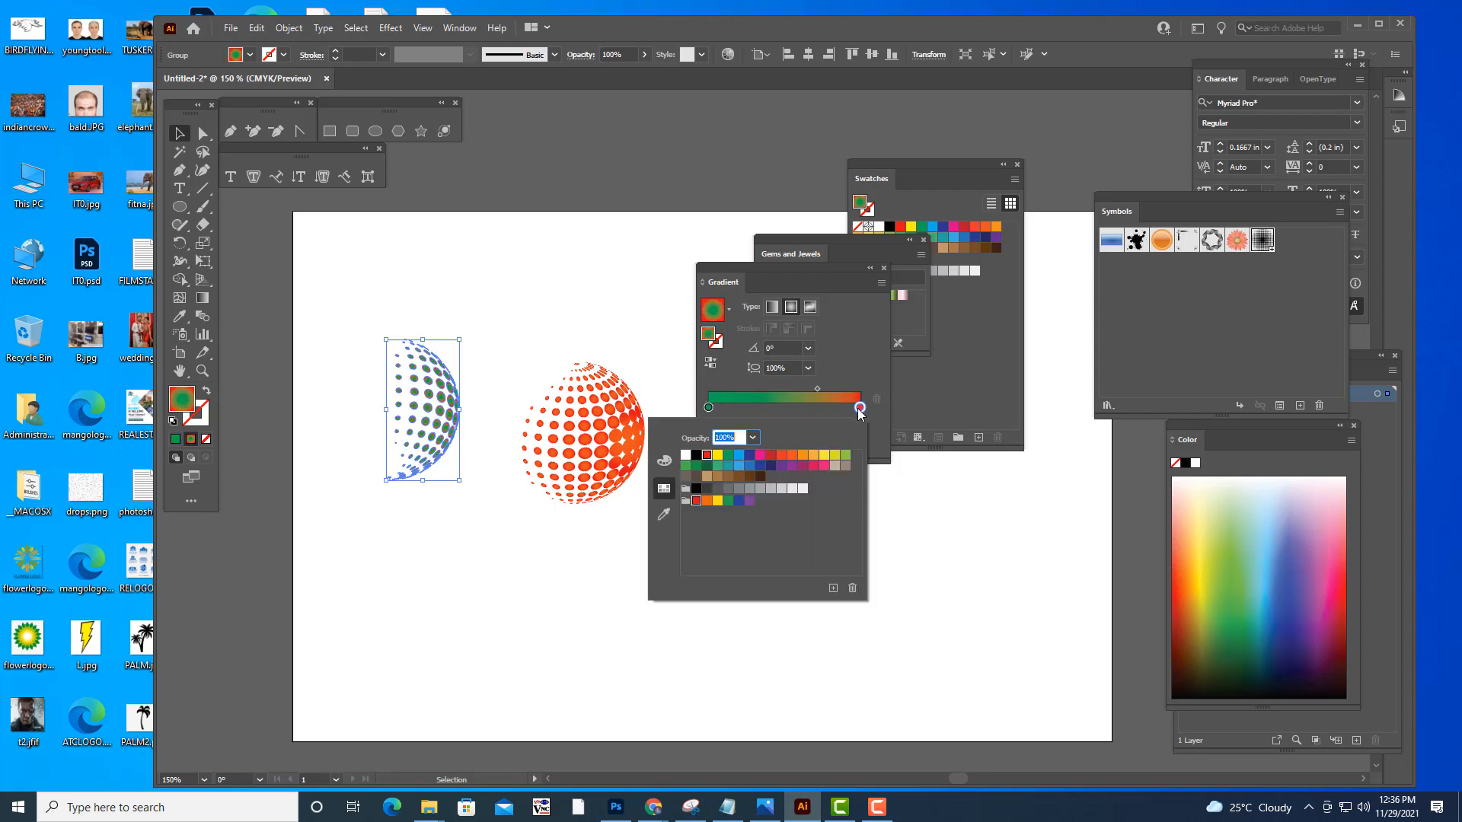
{"action": "left_click", "coordinate": [727, 466]}
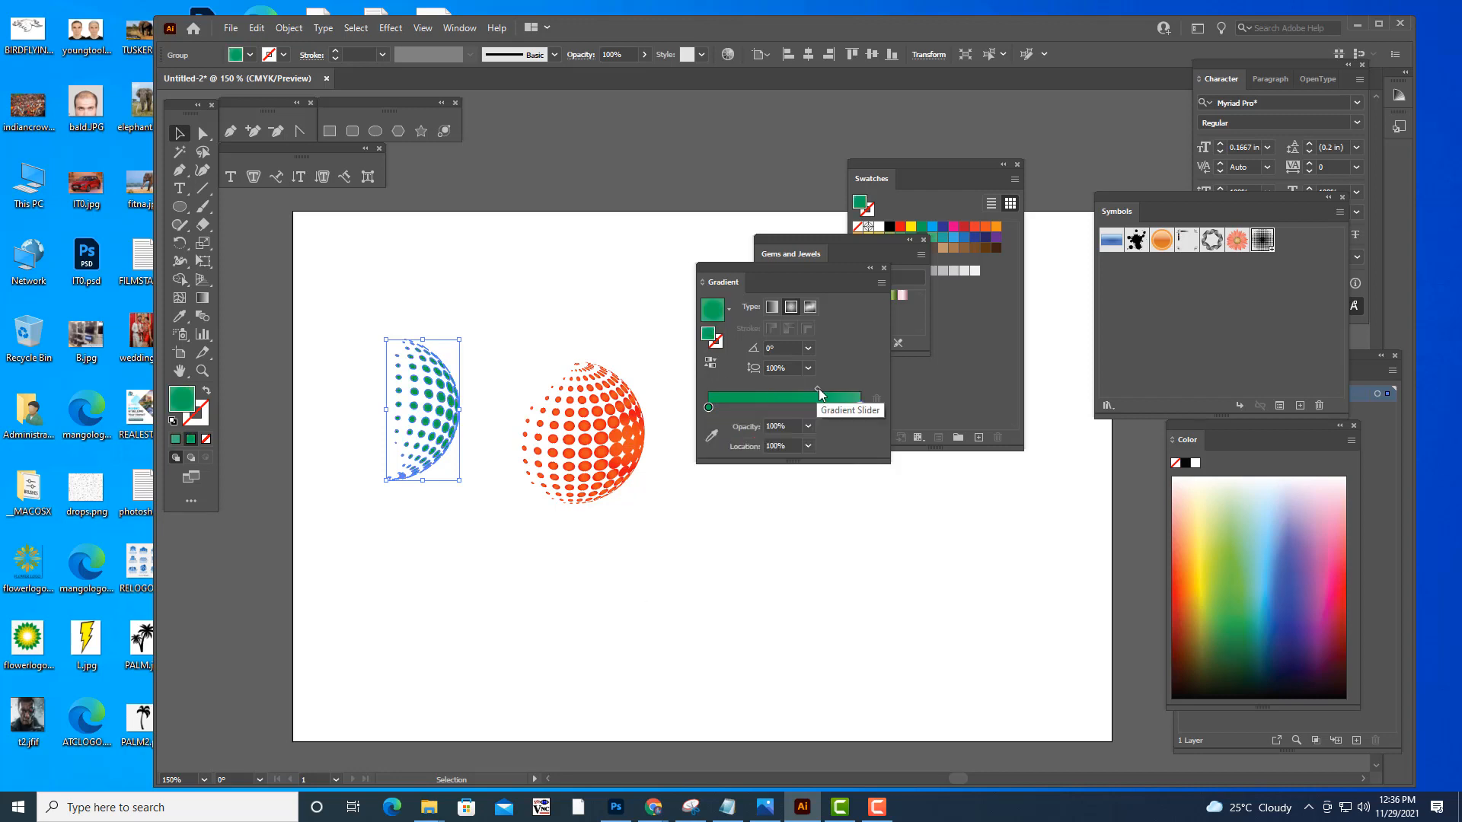
- Shift the midpoint of the back dots' green gradient to about 52% and reverse the radial gradient
{"action": "left_click_drag", "start_coordinate": [818, 389], "coordinate": [786, 391]}
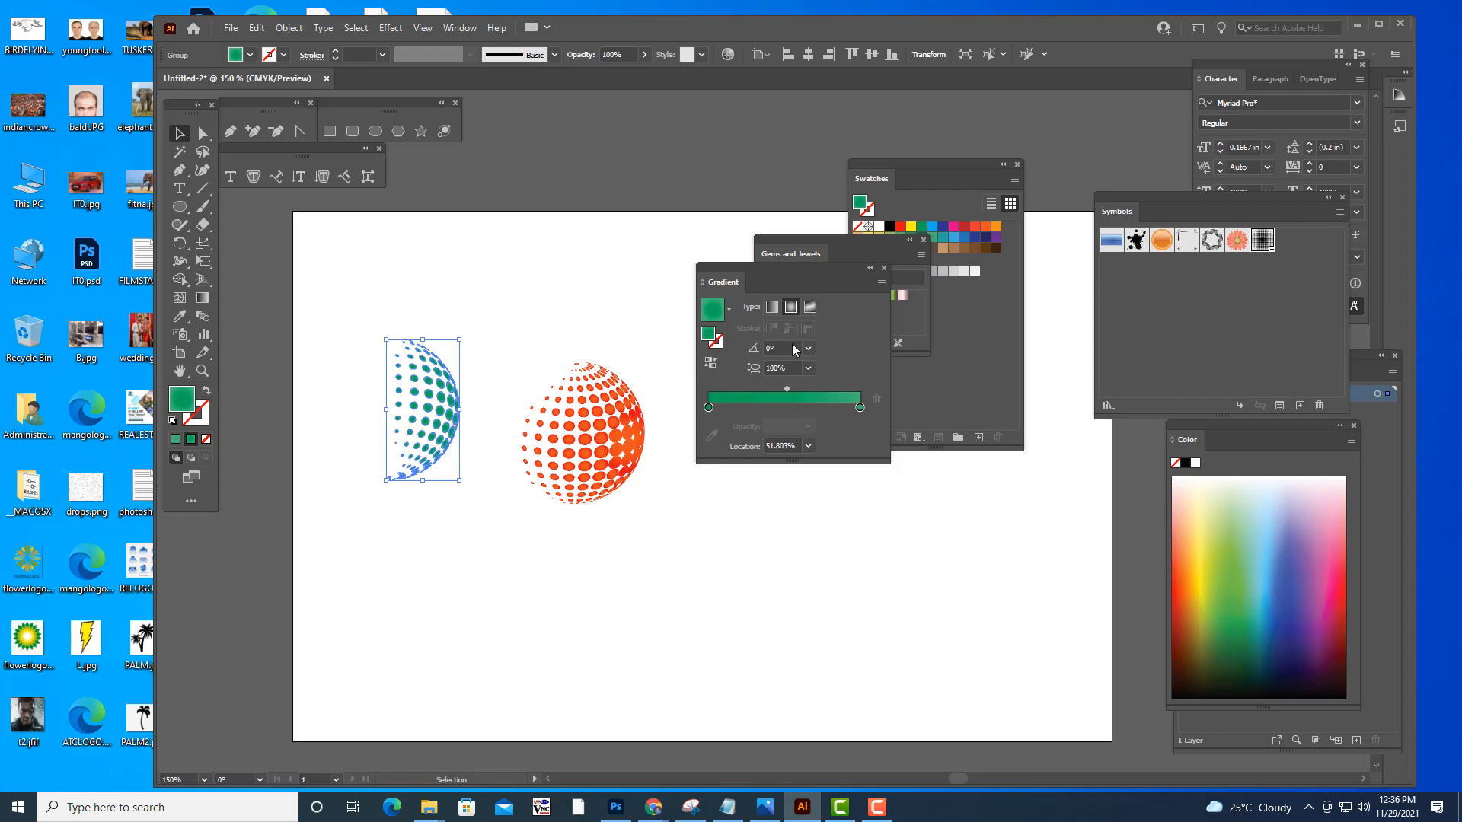
{"action": "left_click", "coordinate": [710, 363]}
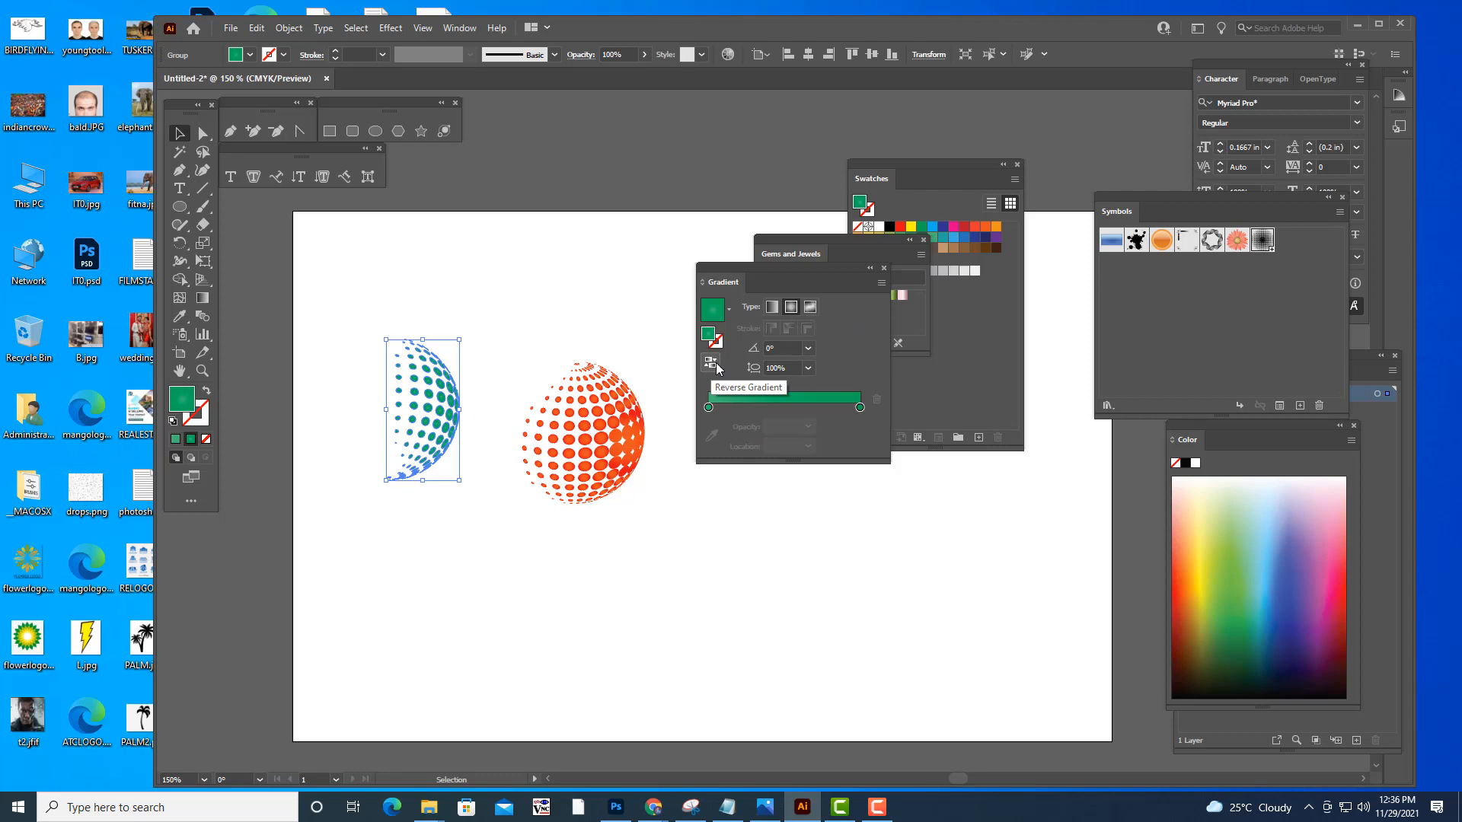
{"action": "left_click", "coordinate": [797, 306]}
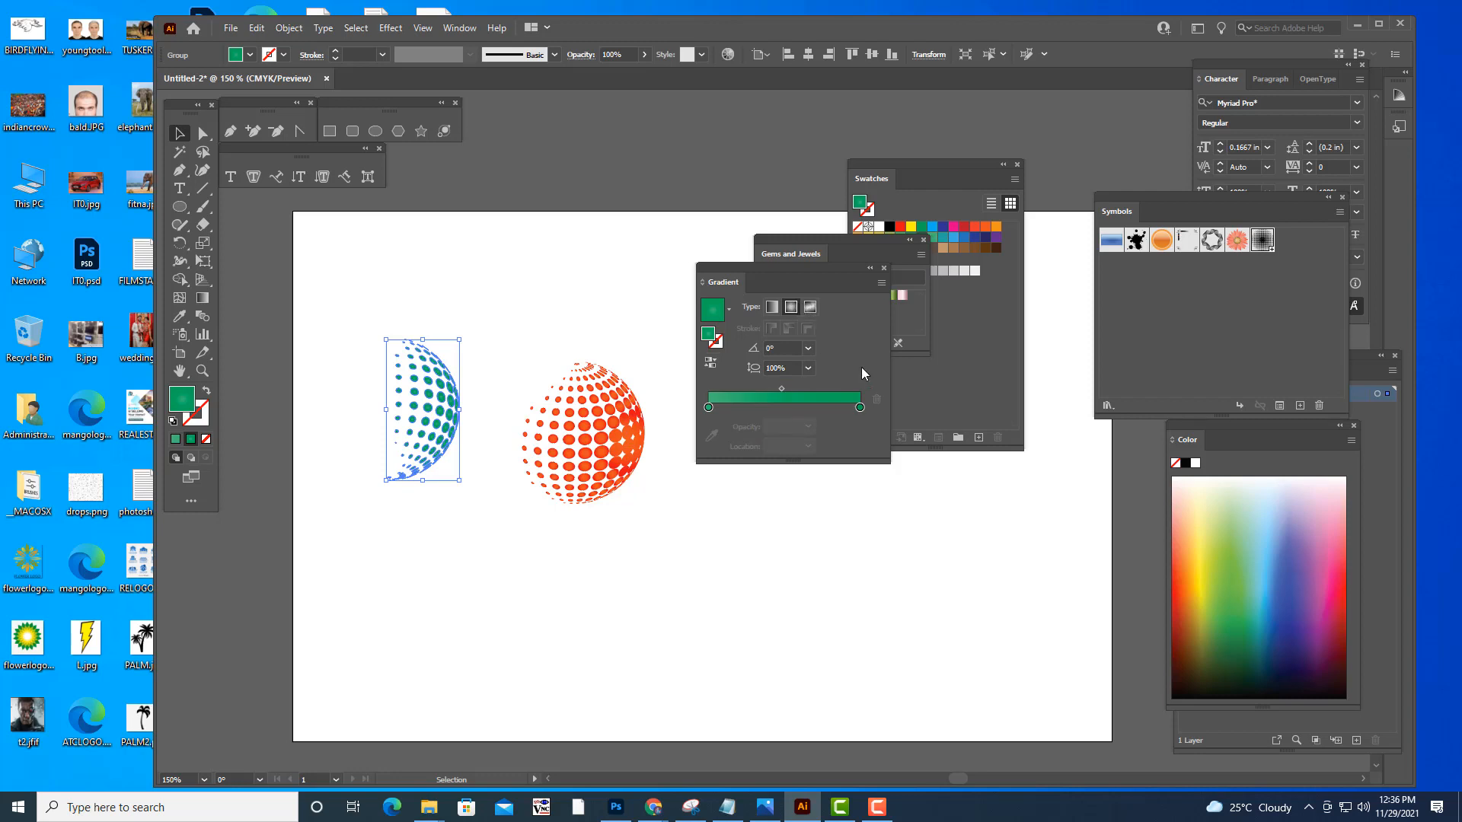
- Close the Gradient panel and move the Swatches and Gems and Jewels panels farther from the sphere
{"action": "left_click", "coordinate": [985, 384]}
{"action": "left_click_drag", "start_coordinate": [739, 275], "coordinate": [824, 486]}
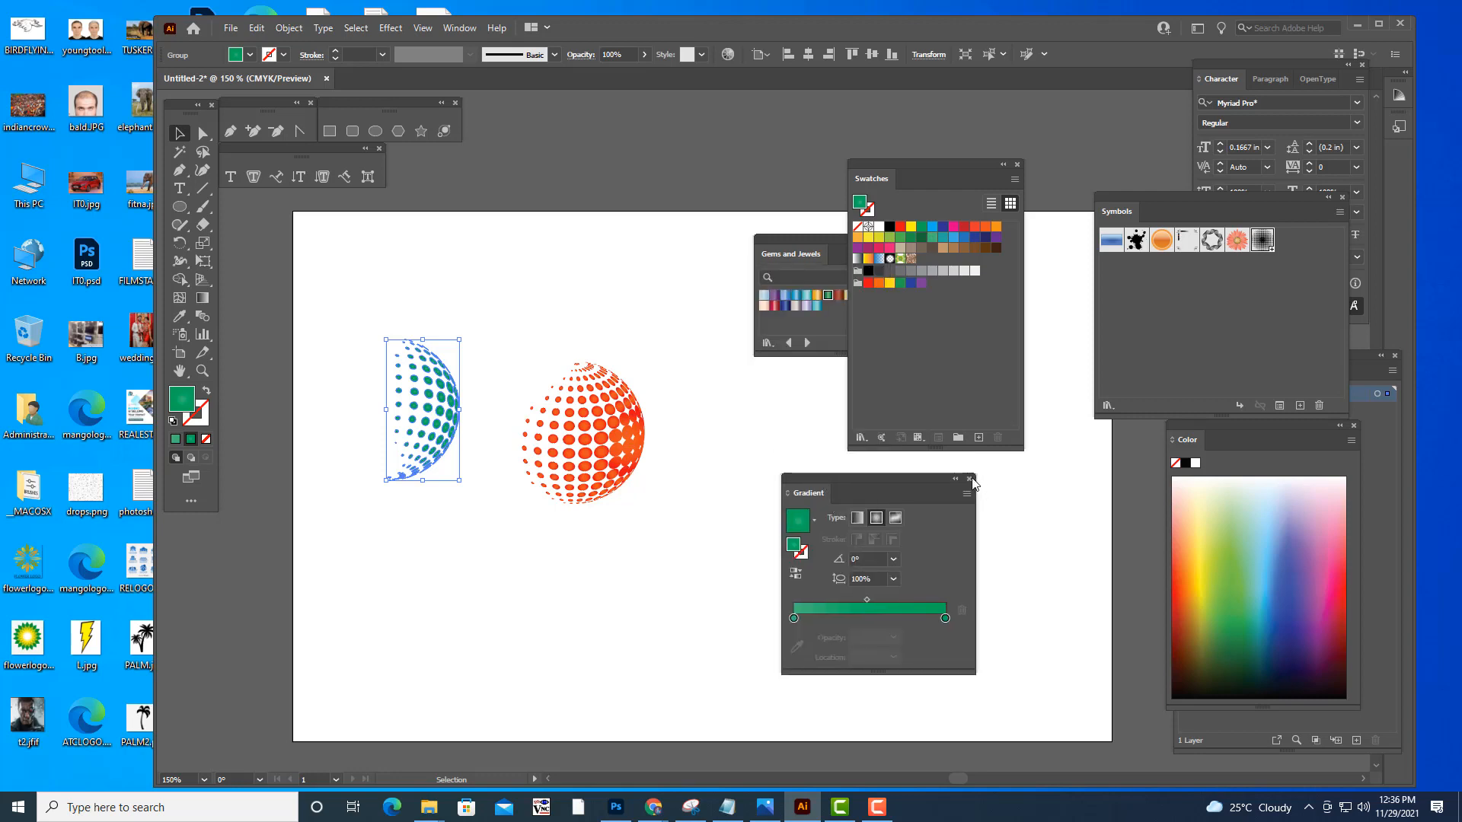
{"action": "left_click", "coordinate": [970, 479]}
{"action": "left_click_drag", "start_coordinate": [883, 169], "coordinate": [953, 171]}
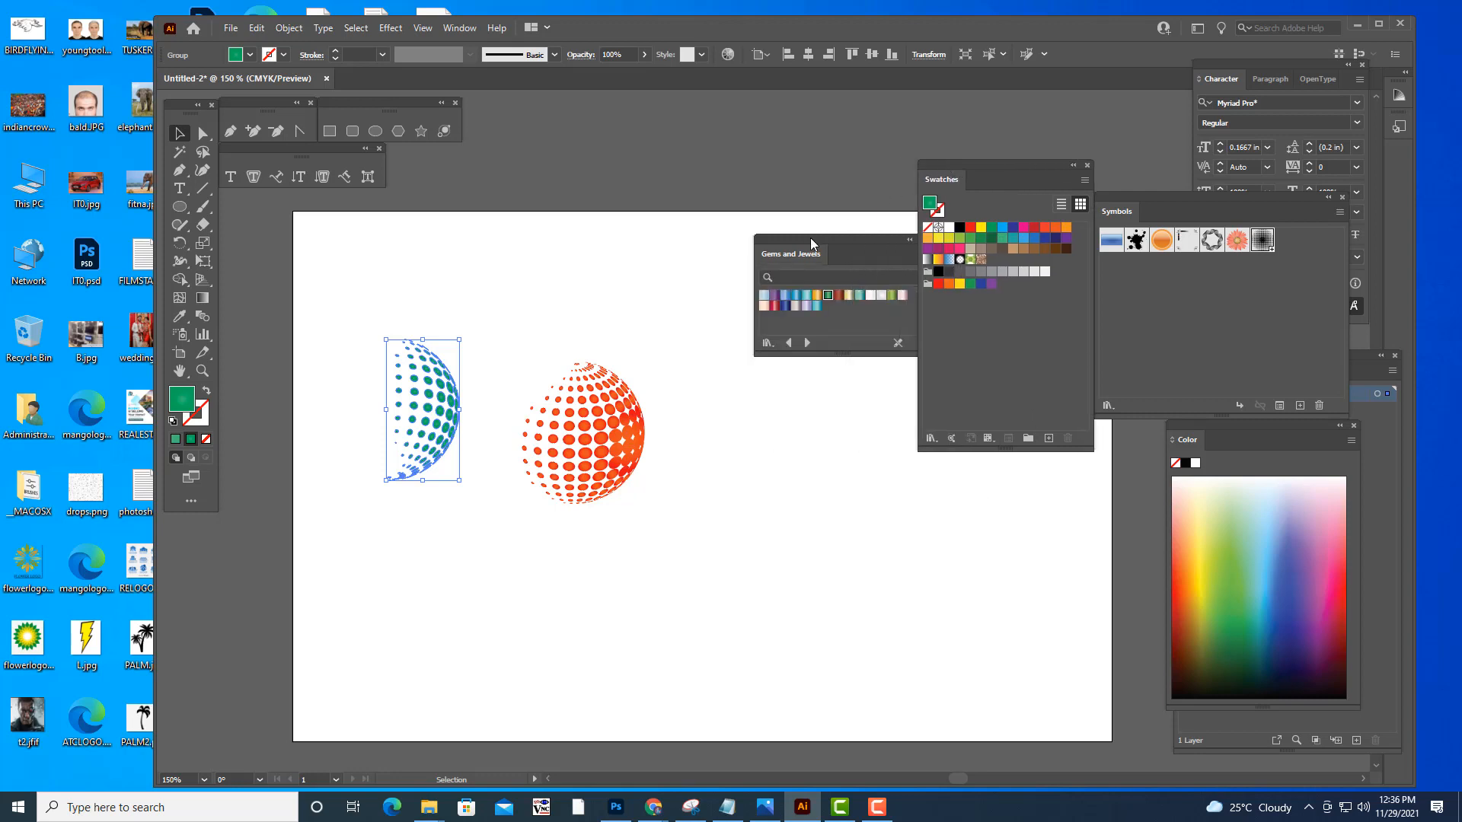
{"action": "left_click_drag", "start_coordinate": [812, 238], "coordinate": [946, 241]}
- Place the orange-red front dots back over the green back dots and move both swatch panels off the artboard
{"action": "left_click", "coordinate": [636, 446]}
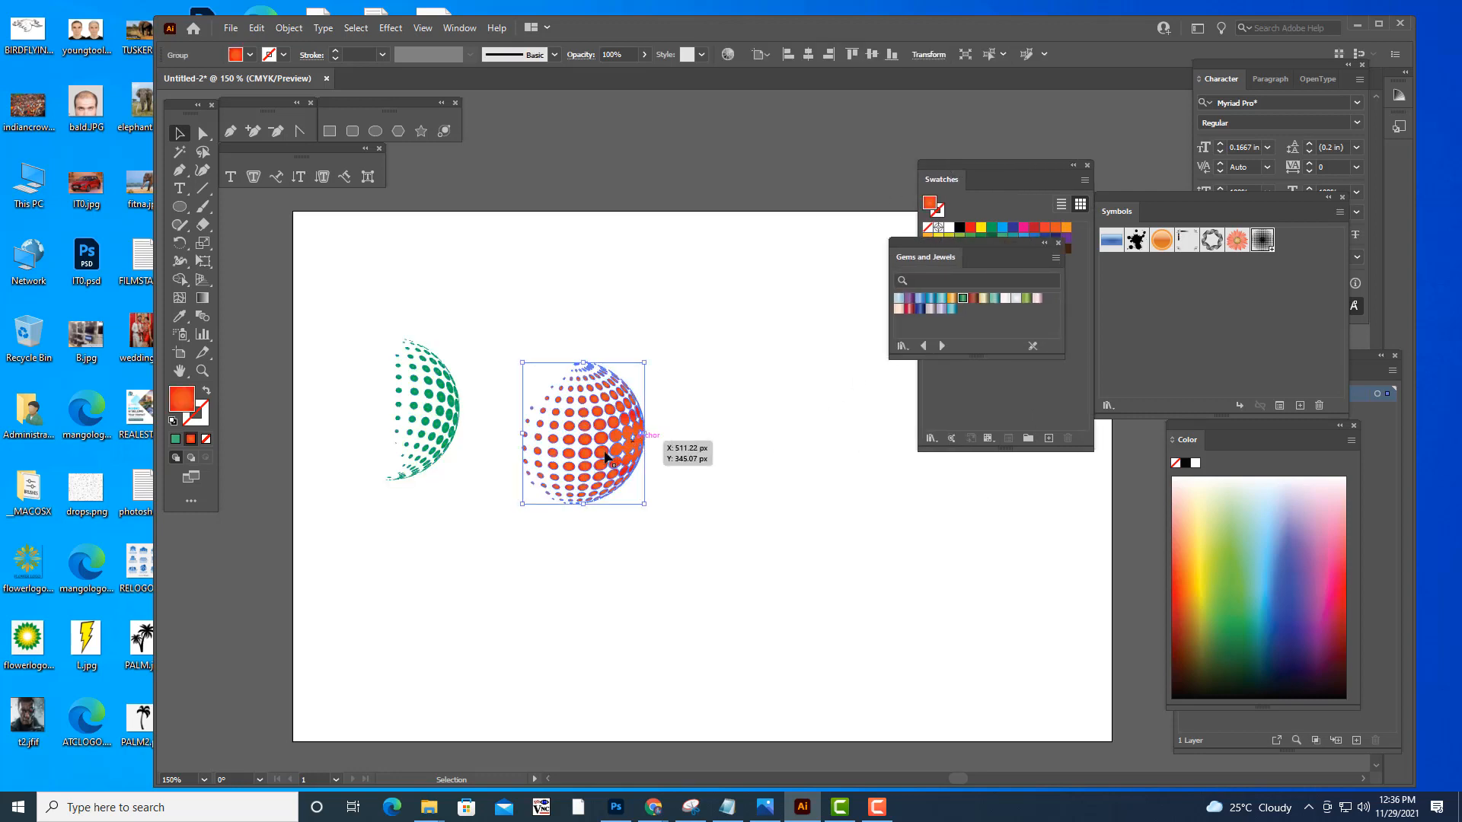
{"action": "left_click_drag", "start_coordinate": [609, 442], "coordinate": [428, 405]}
{"action": "left_click", "coordinate": [656, 594]}
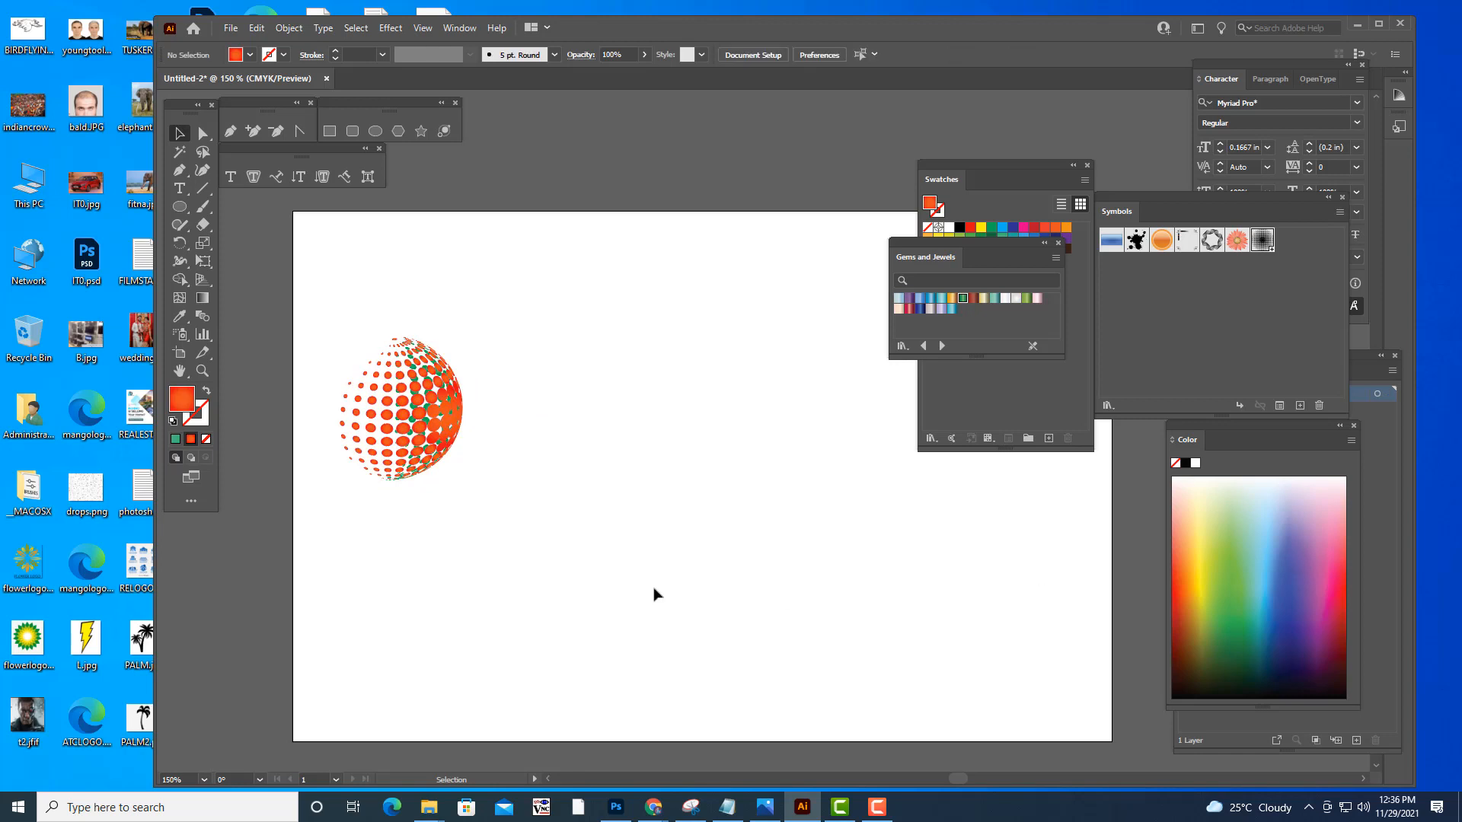
{"action": "left_click", "coordinate": [421, 433]}
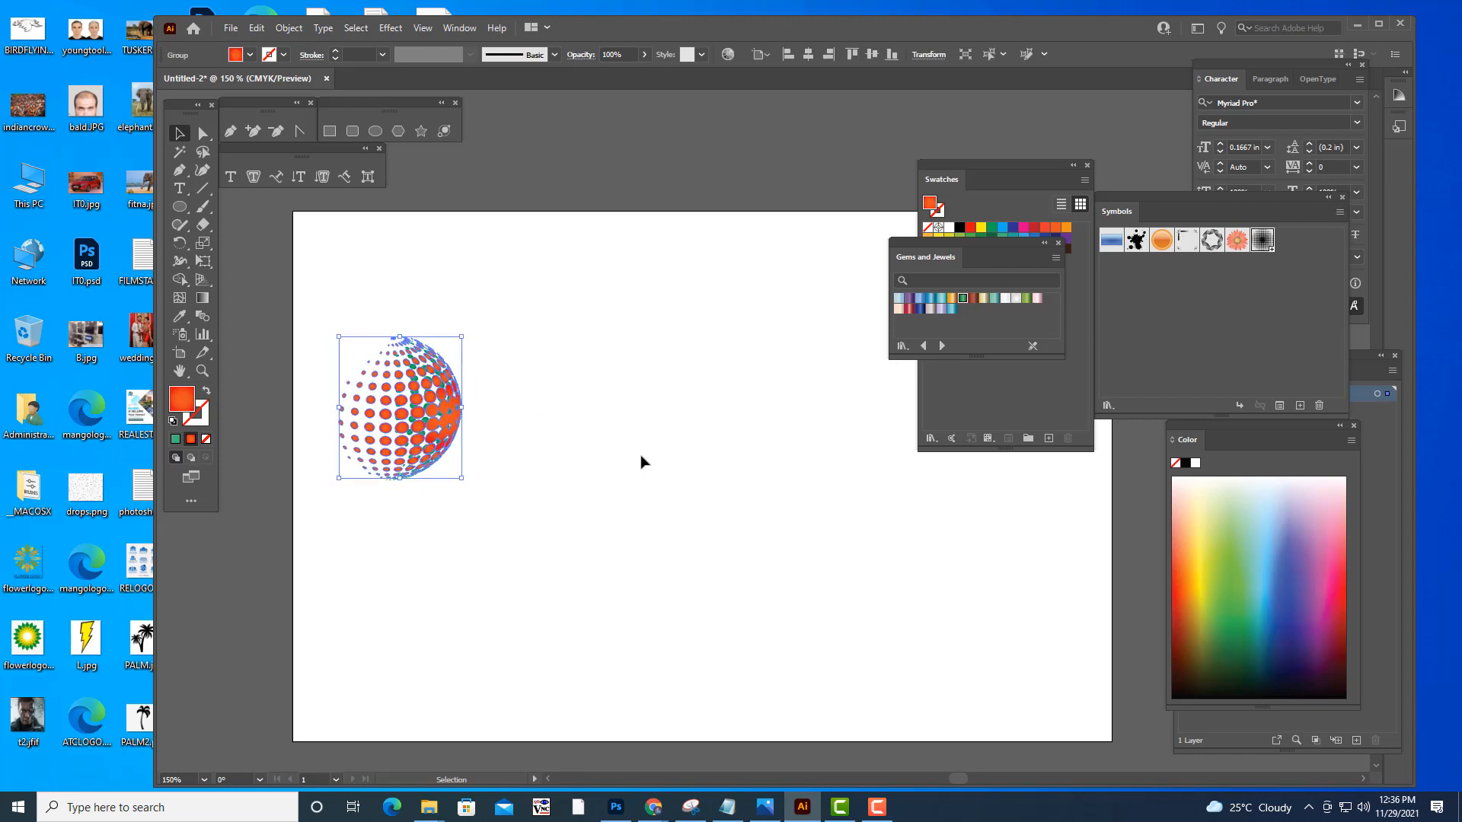
{"action": "left_click", "coordinate": [661, 439]}
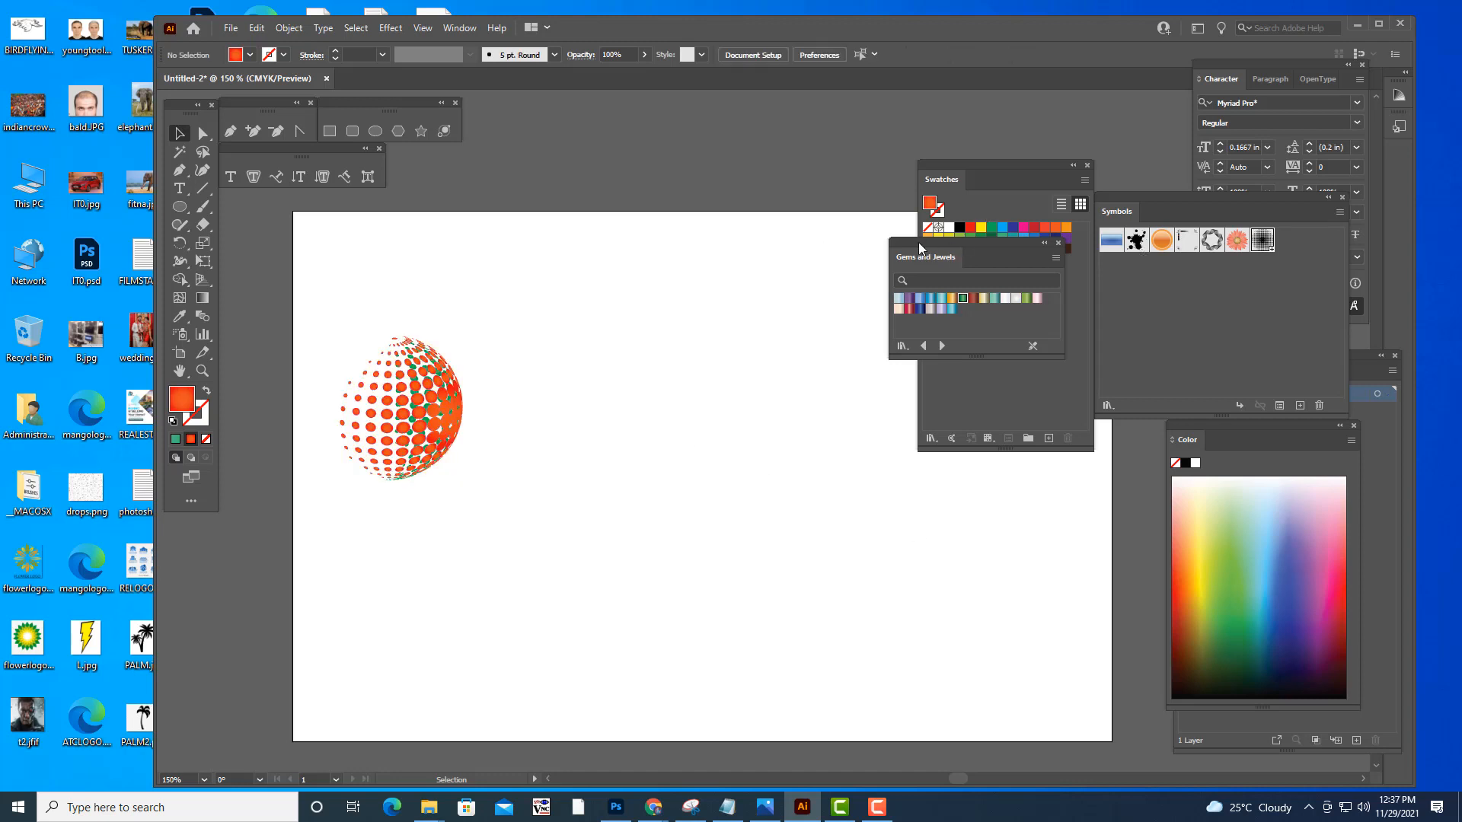
{"action": "left_click_drag", "start_coordinate": [918, 242], "coordinate": [1103, 240]}
{"action": "left_click_drag", "start_coordinate": [993, 164], "coordinate": [1208, 166]}
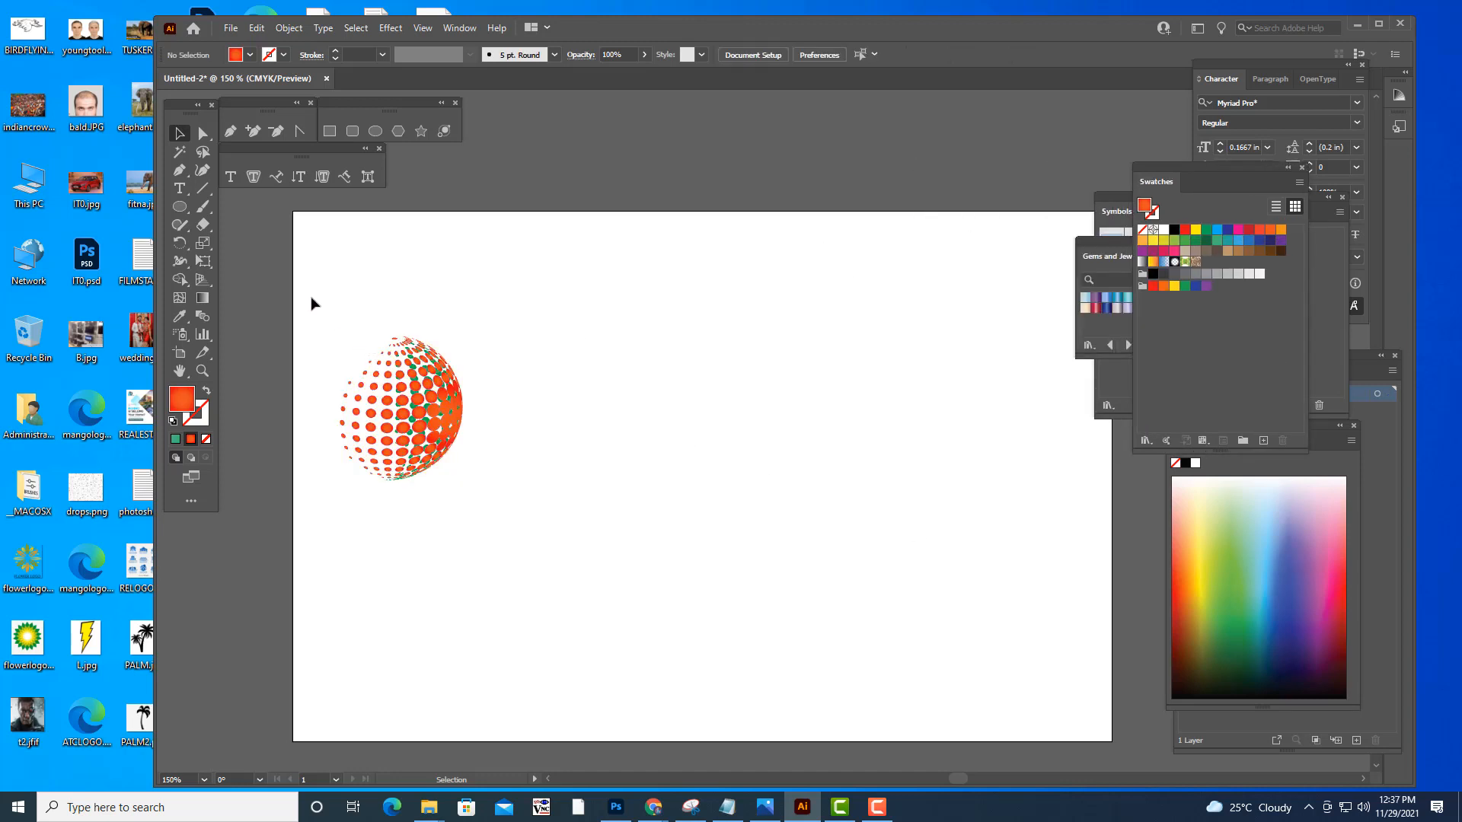
- Group all the front and back dots and move the sphere up near the artboard's upper-left corner
{"action": "left_click_drag", "start_coordinate": [311, 298], "coordinate": [609, 607]}
{"action": "key", "text": "a"}
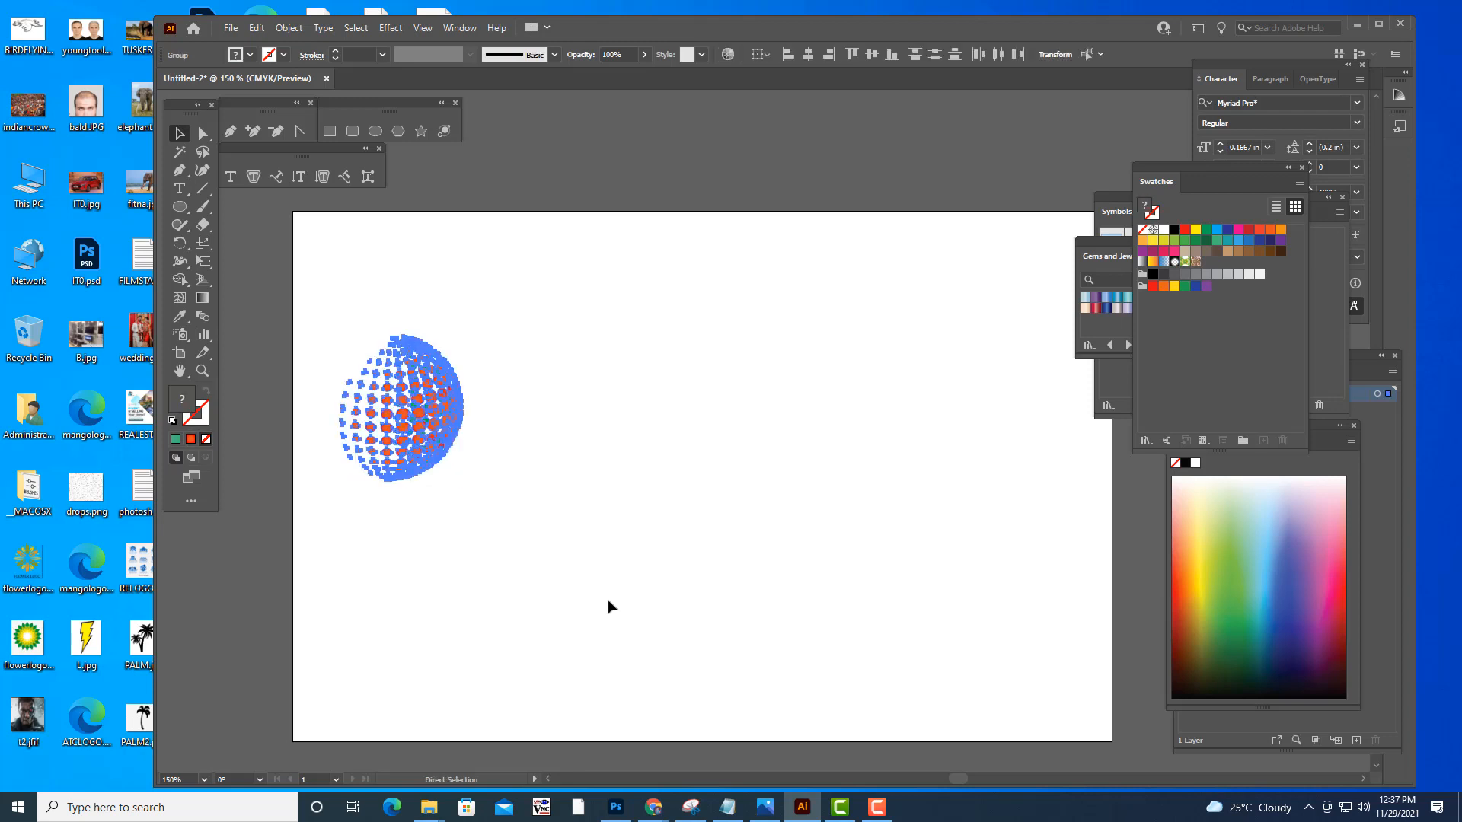
{"action": "key", "text": "ctrl+g"}
{"action": "left_click_drag", "start_coordinate": [413, 435], "coordinate": [407, 354]}
{"action": "left_click", "coordinate": [613, 430]}
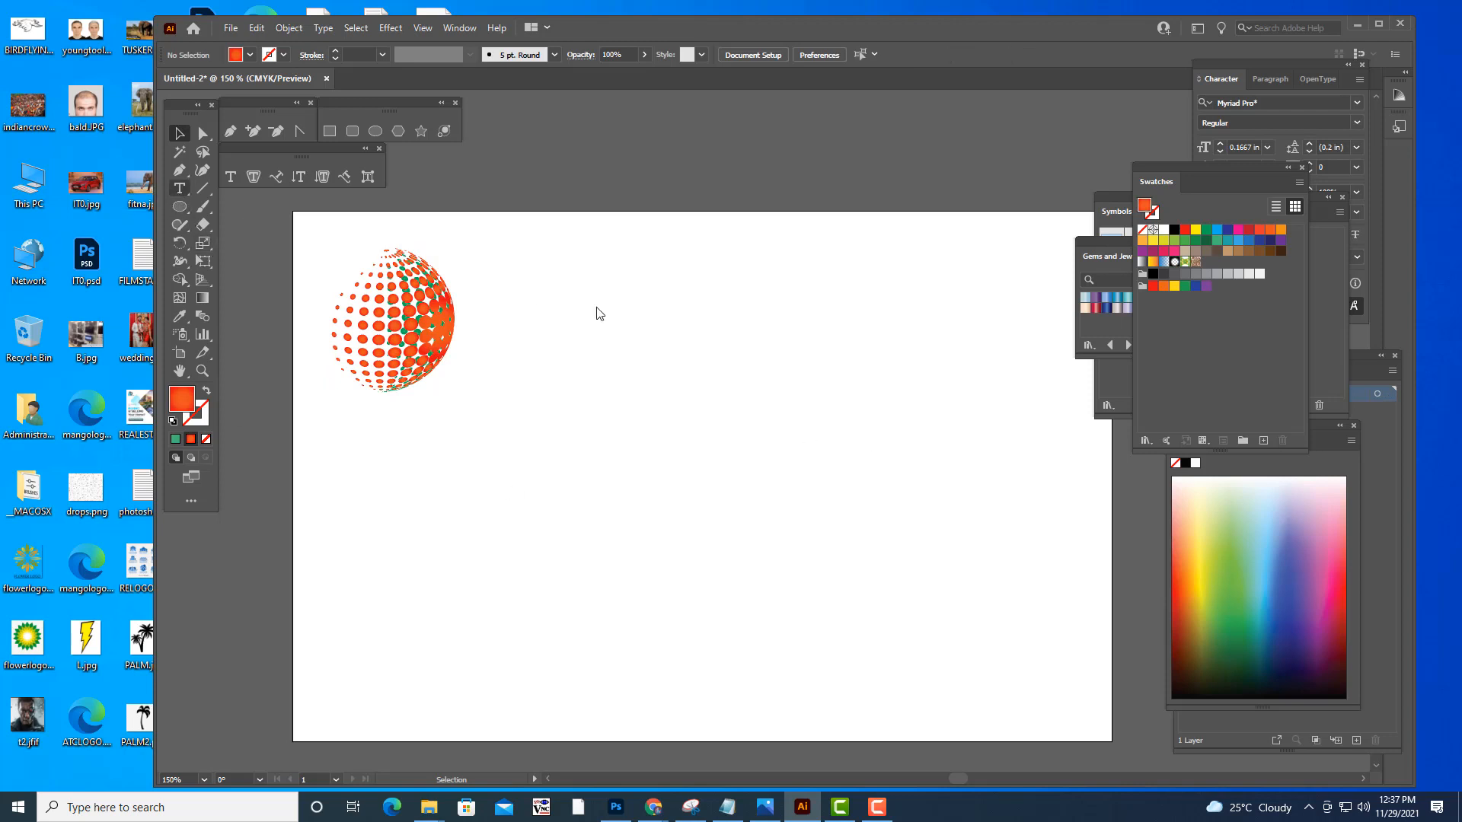
- Add the point text GLOBAL IT SOLUTIONS beside the sphere on its right
{"action": "key", "text": "t"}
{"action": "left_click", "coordinate": [517, 335]}
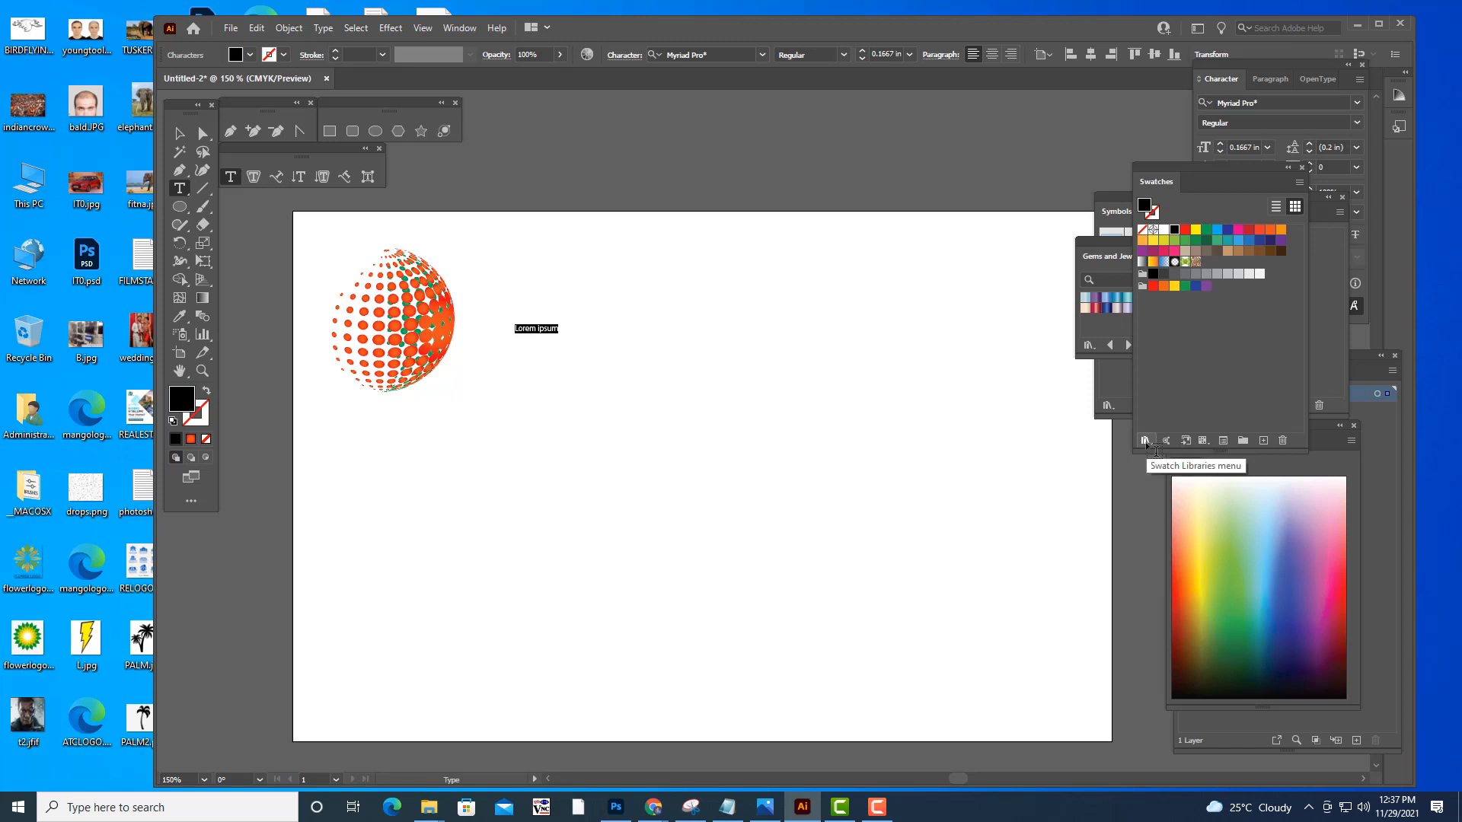
{"action": "type", "text": "q"}
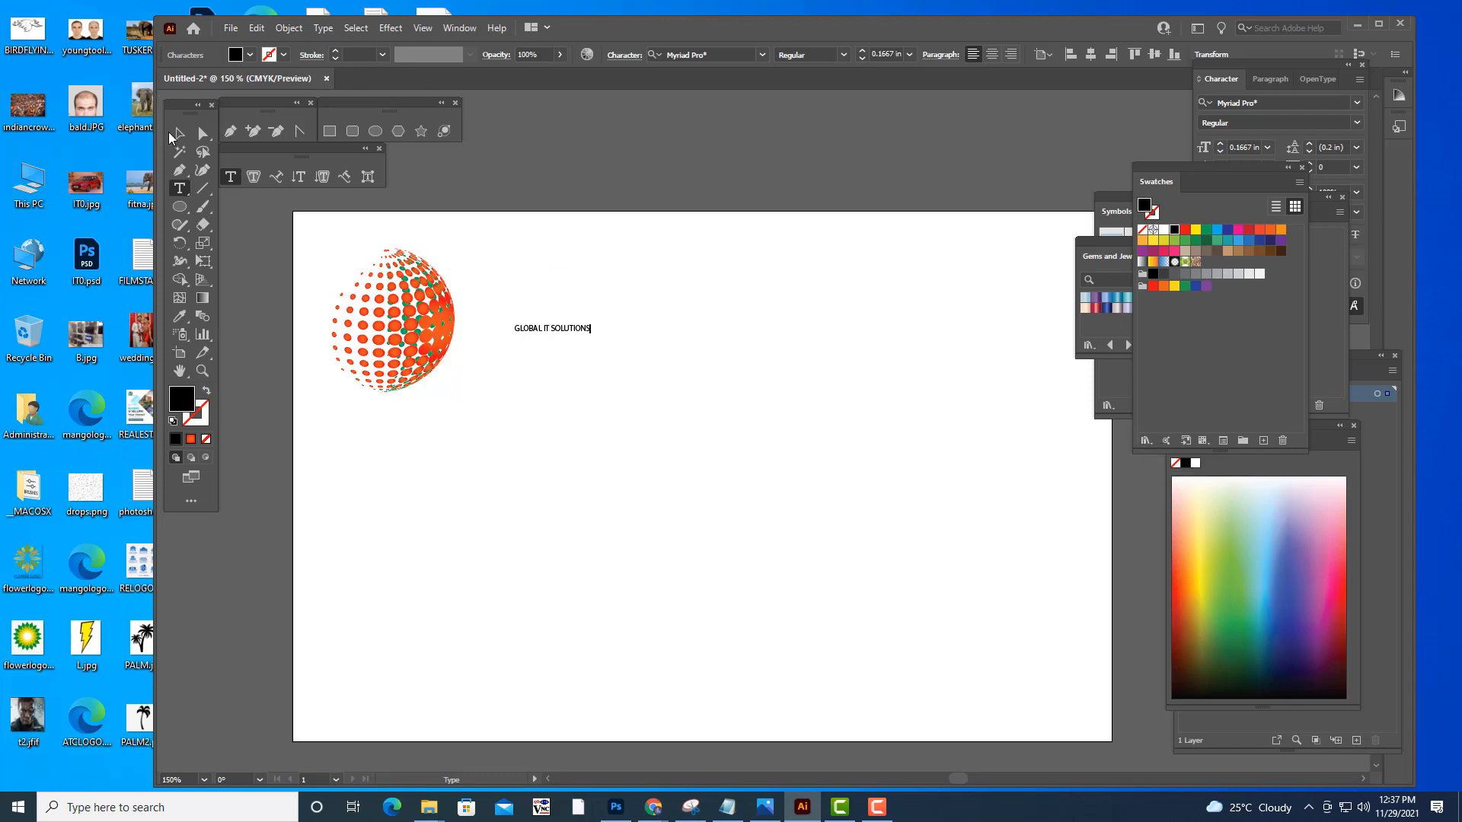
{"action": "key", "text": "Escape"}
- Enlarge the GLOBAL IT SOLUTIONS text to about 1.16 in and position it just right of the sphere
{"action": "left_click_drag", "start_coordinate": [592, 322], "coordinate": [817, 299]}
{"action": "left_click_drag", "start_coordinate": [750, 333], "coordinate": [1058, 364]}
{"action": "left_click_drag", "start_coordinate": [927, 348], "coordinate": [845, 349]}
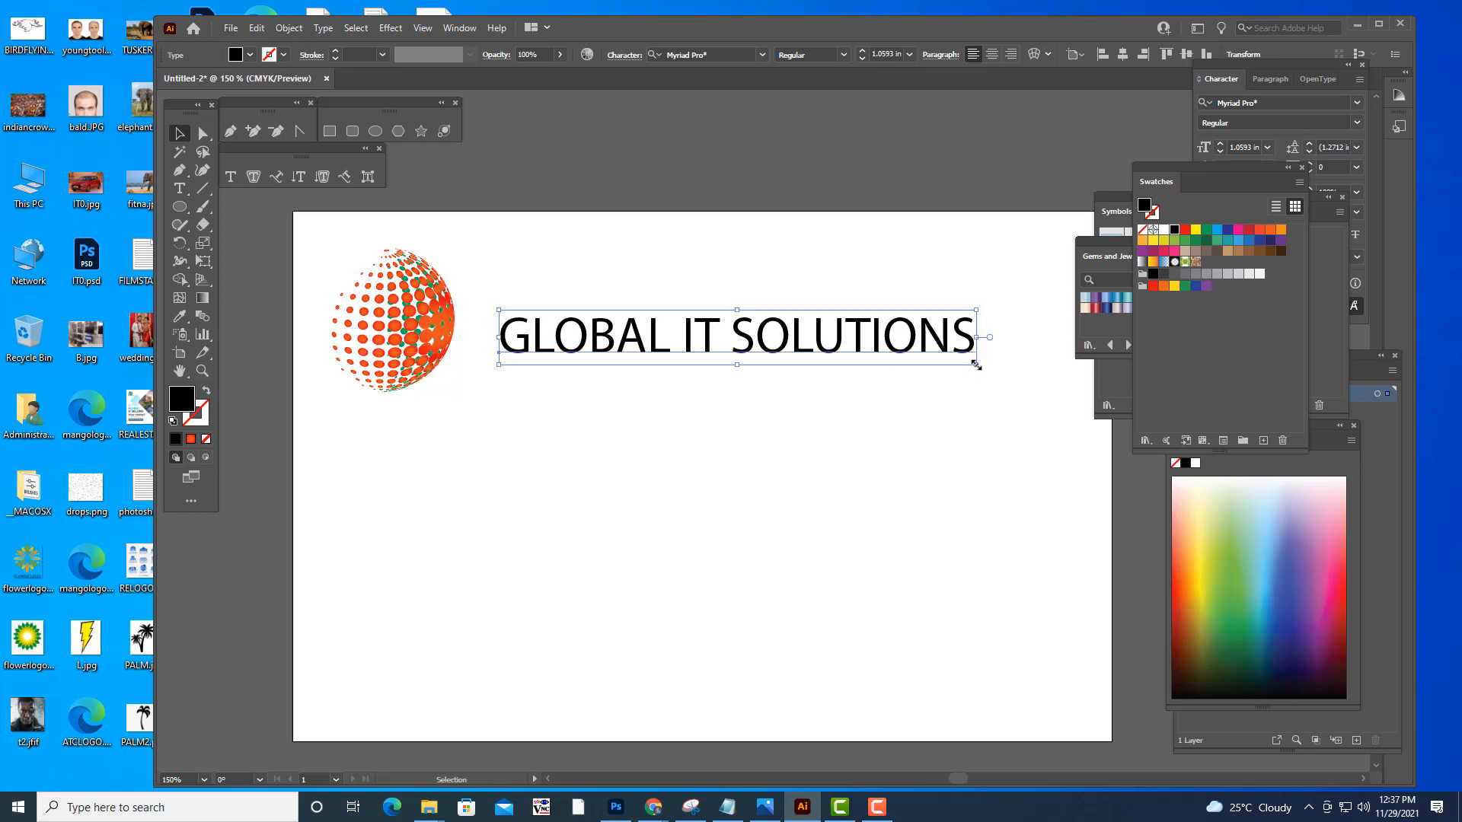
{"action": "left_click_drag", "start_coordinate": [976, 365], "coordinate": [1021, 370]}
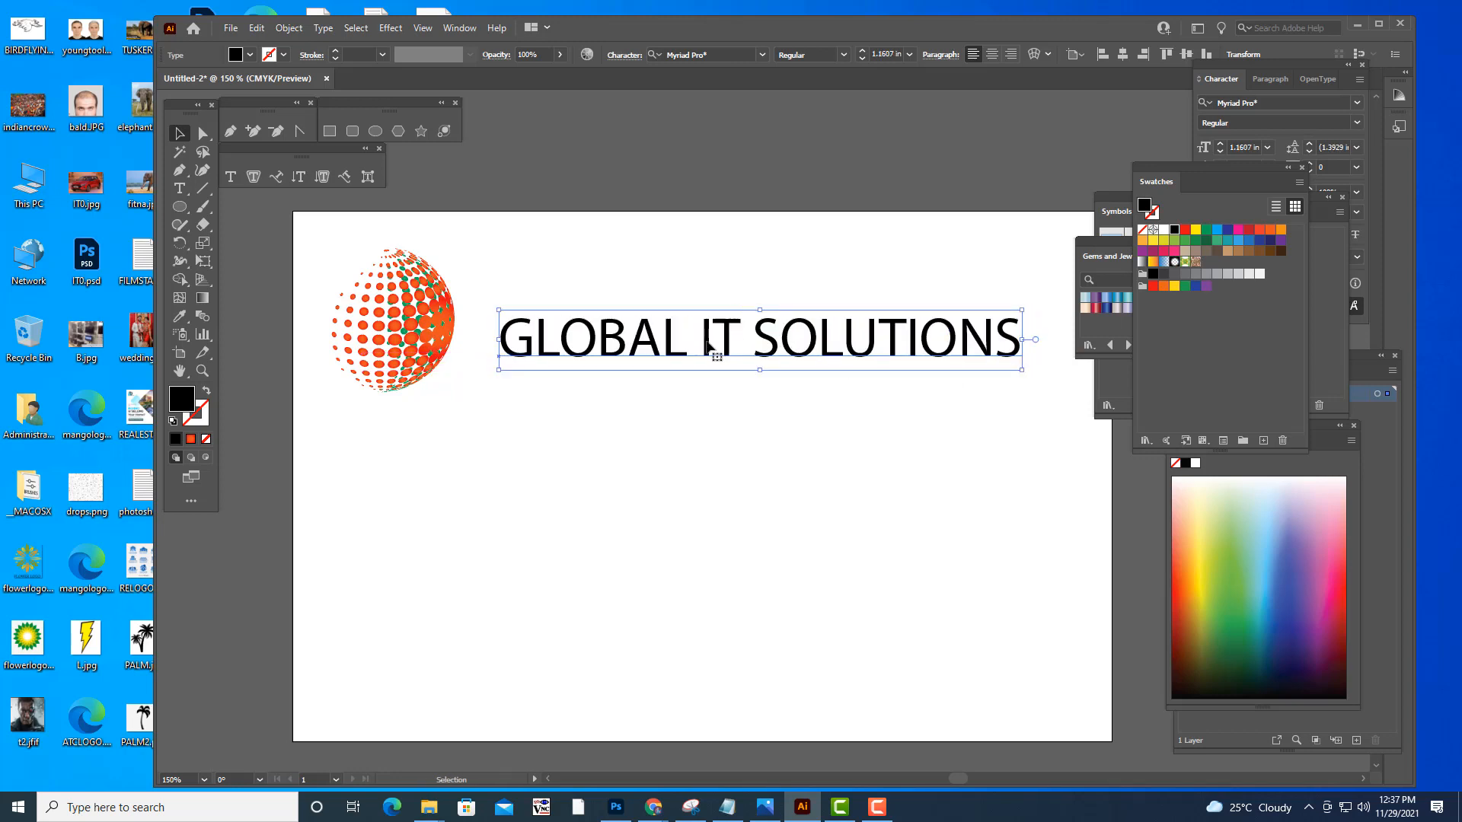
- Set the GLOBAL IT SOLUTIONS text in the Impact font and nudge it into position beside the sphere
{"action": "left_click_drag", "start_coordinate": [708, 349], "coordinate": [700, 353]}
{"action": "left_click", "coordinate": [744, 434]}
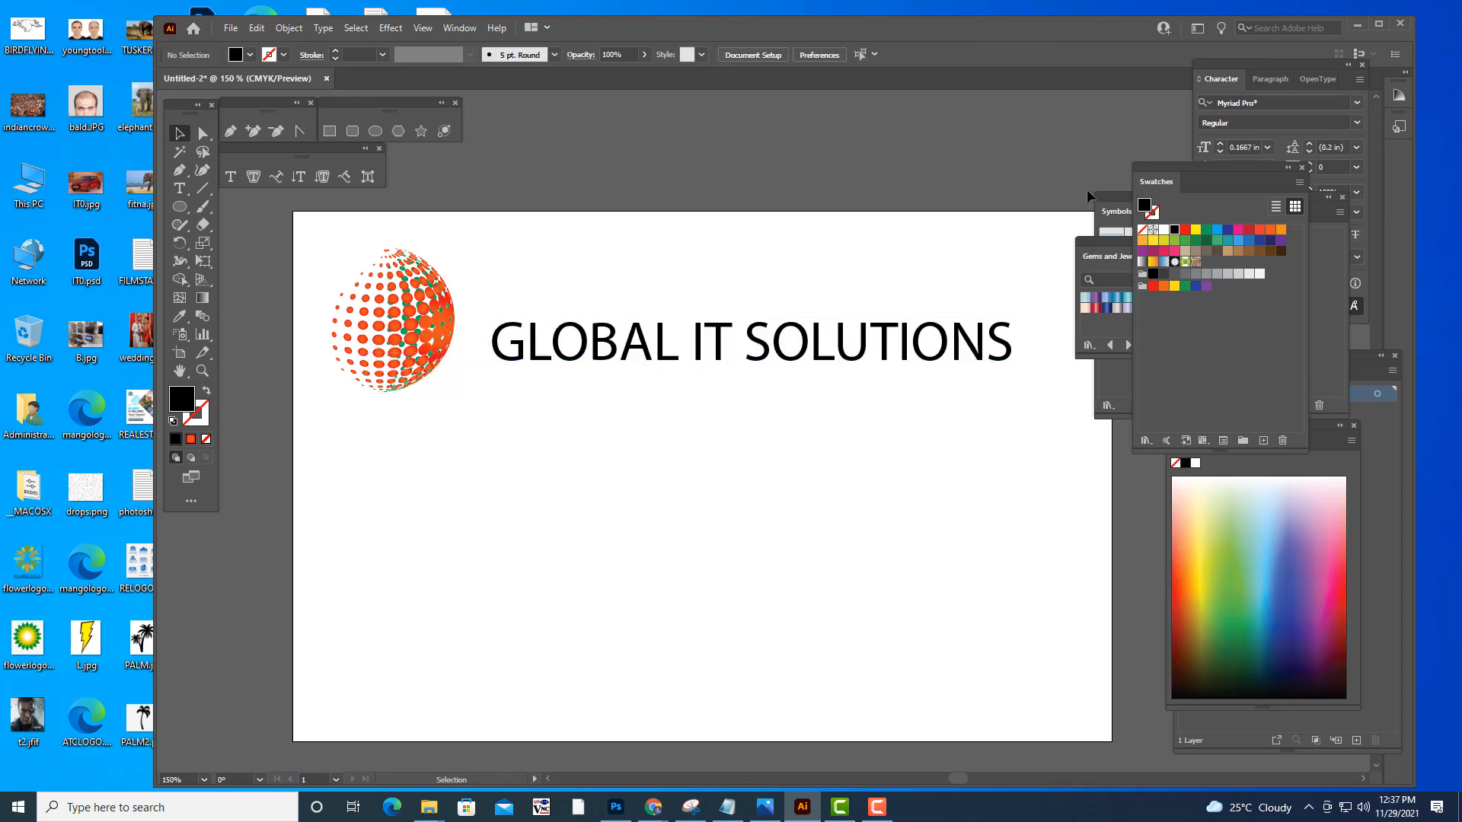
{"action": "left_click", "coordinate": [753, 337]}
{"action": "left_click", "coordinate": [720, 52]}
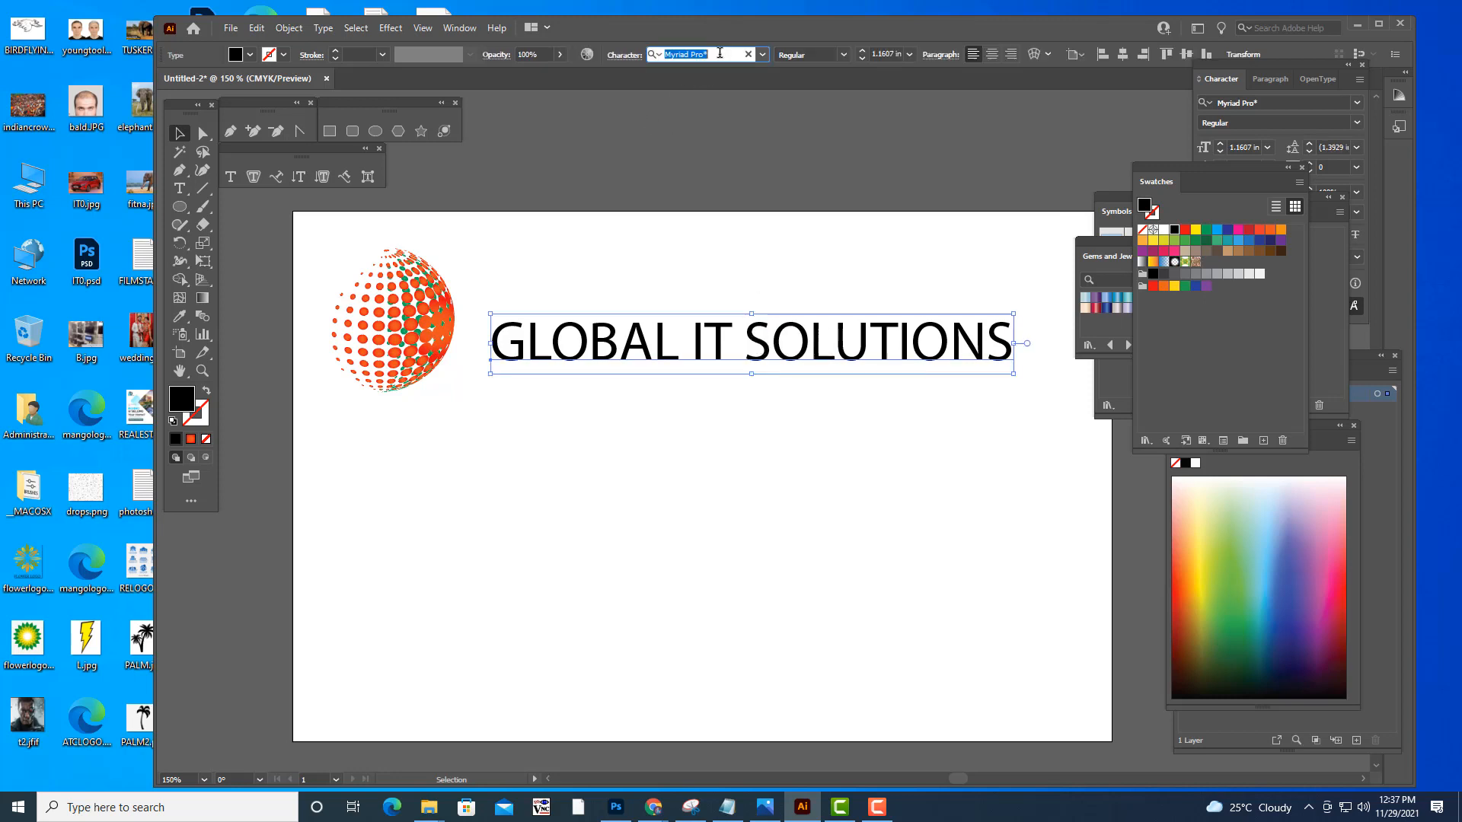
{"action": "type", "text": "IMPAC"}
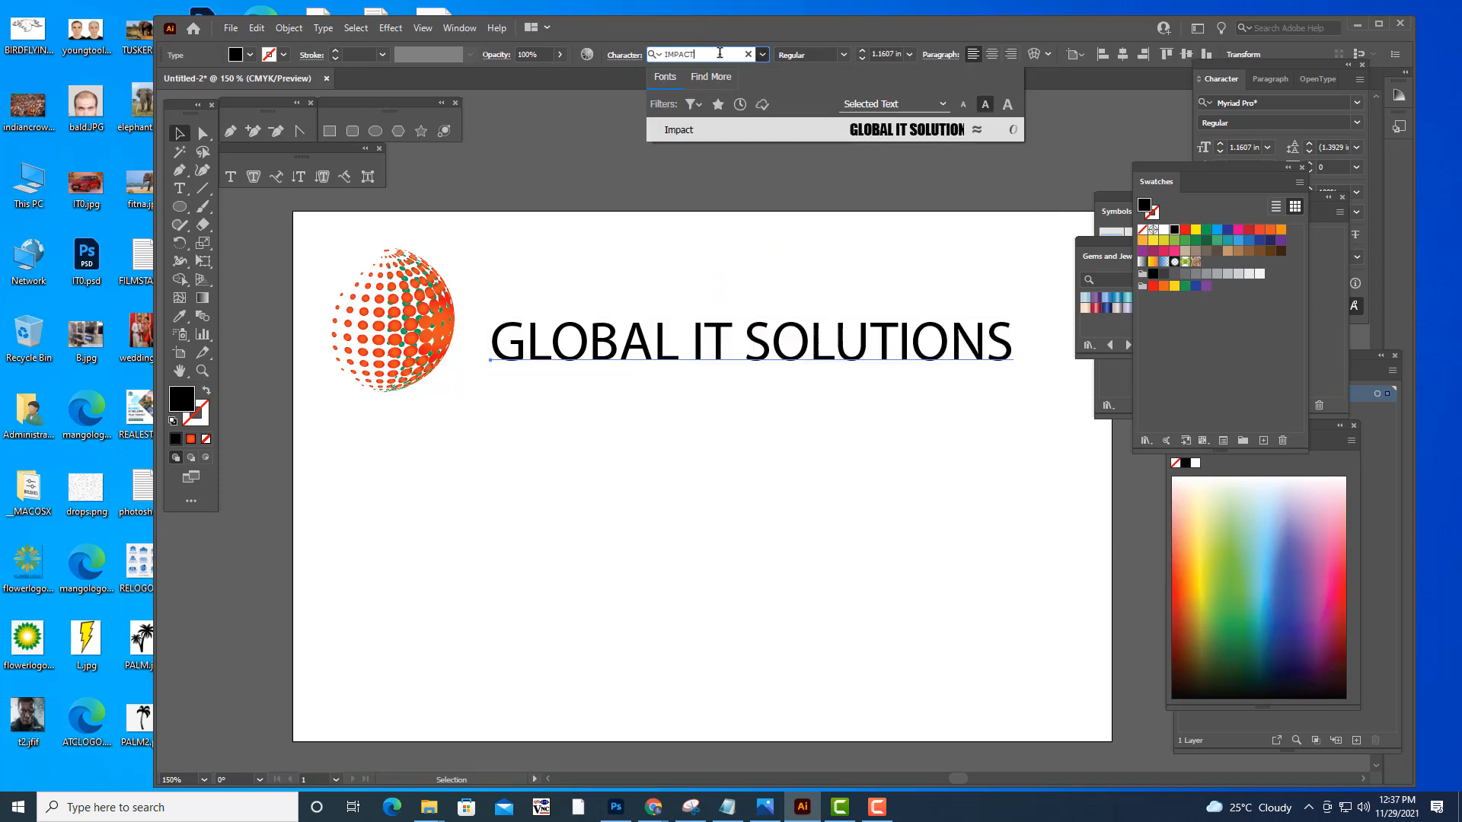
{"action": "type", "text": "T"}
{"action": "key", "text": "Return"}
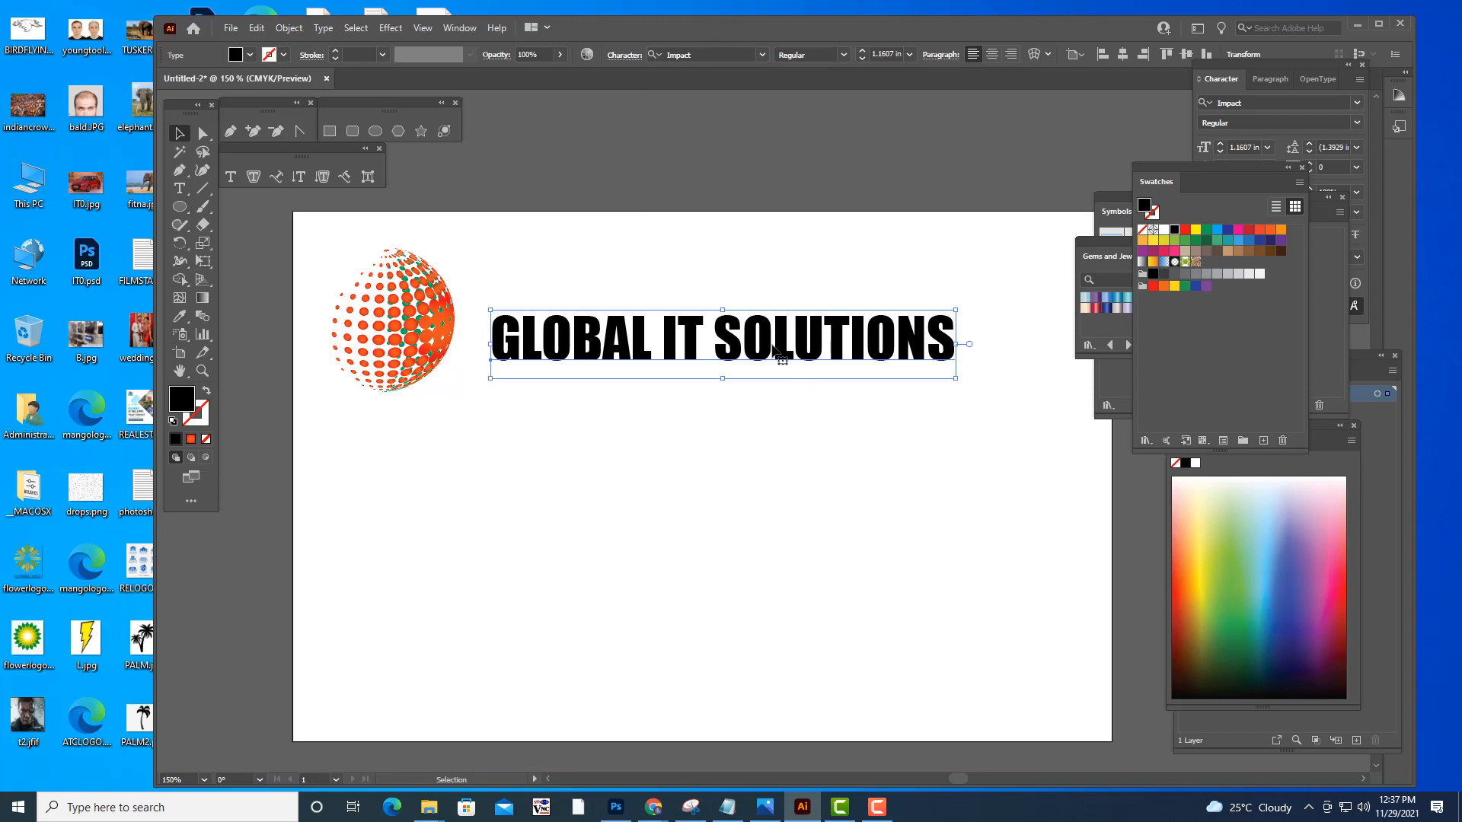
{"action": "left_click_drag", "start_coordinate": [785, 352], "coordinate": [788, 358]}
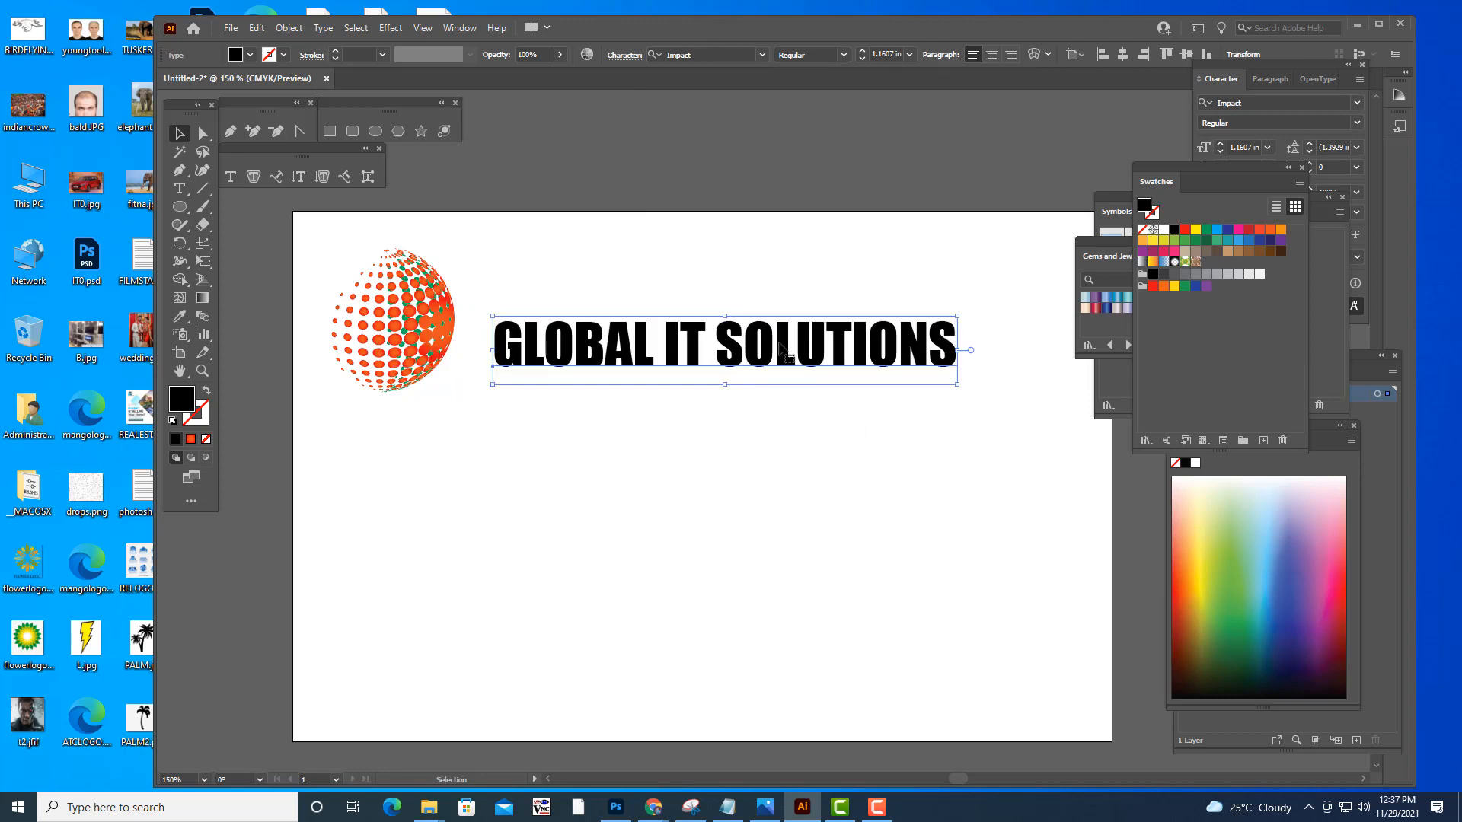
{"action": "right_click", "coordinate": [782, 349]}
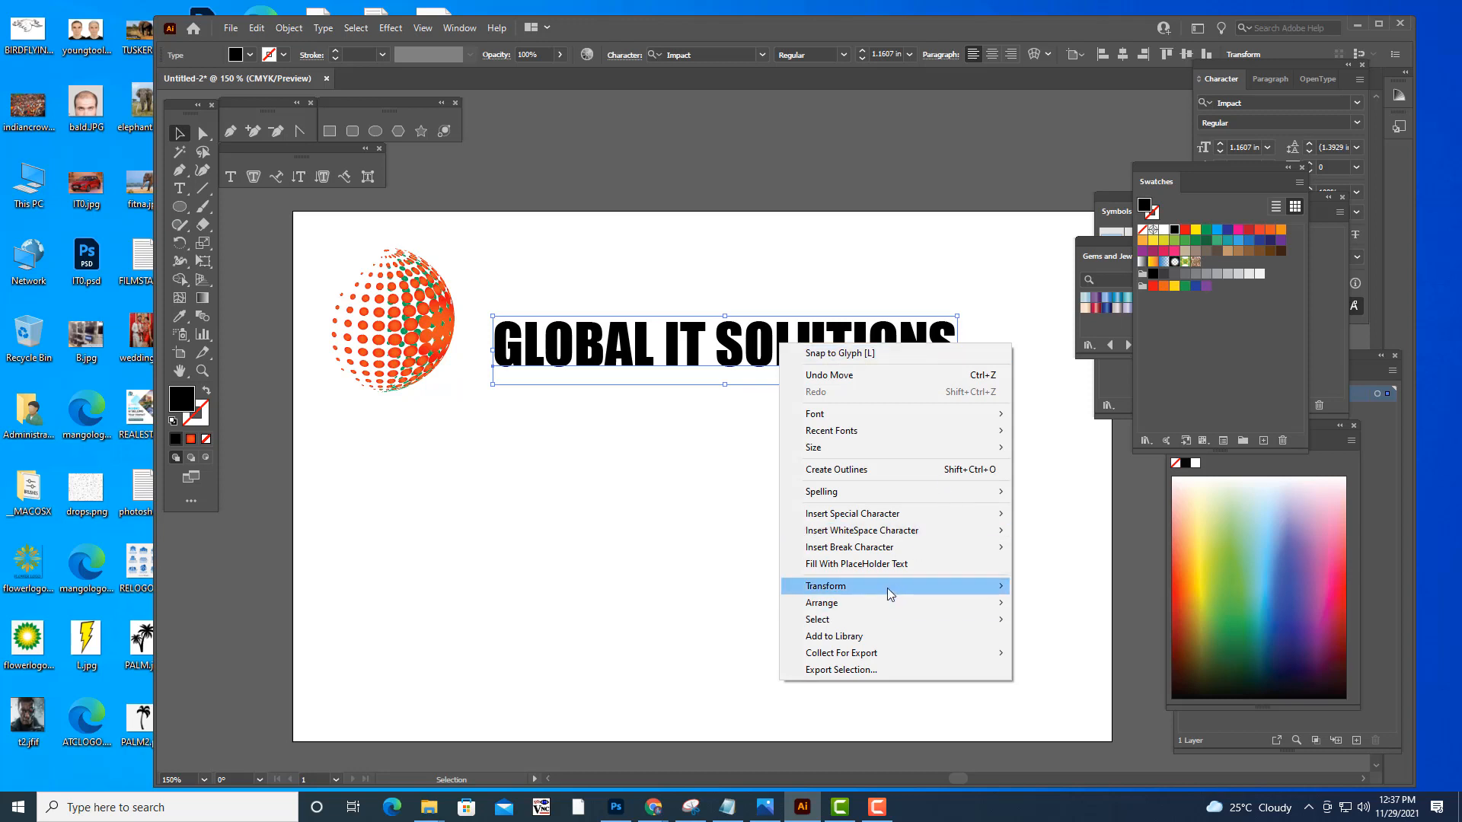
{"action": "mouse_move", "coordinate": [889, 593]}
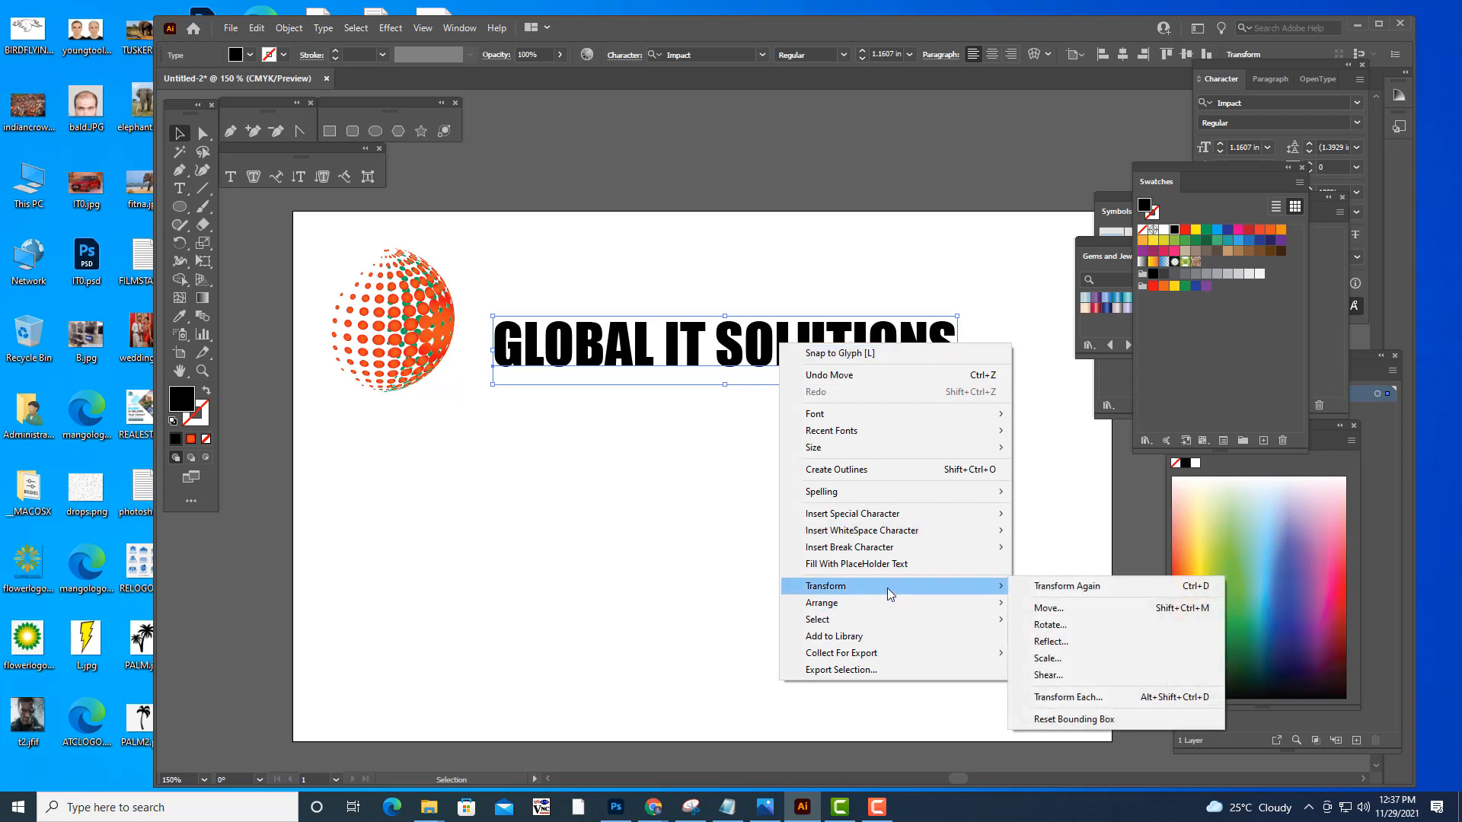
{"action": "left_click", "coordinate": [1095, 646]}
{"action": "left_click", "coordinate": [1064, 147]}
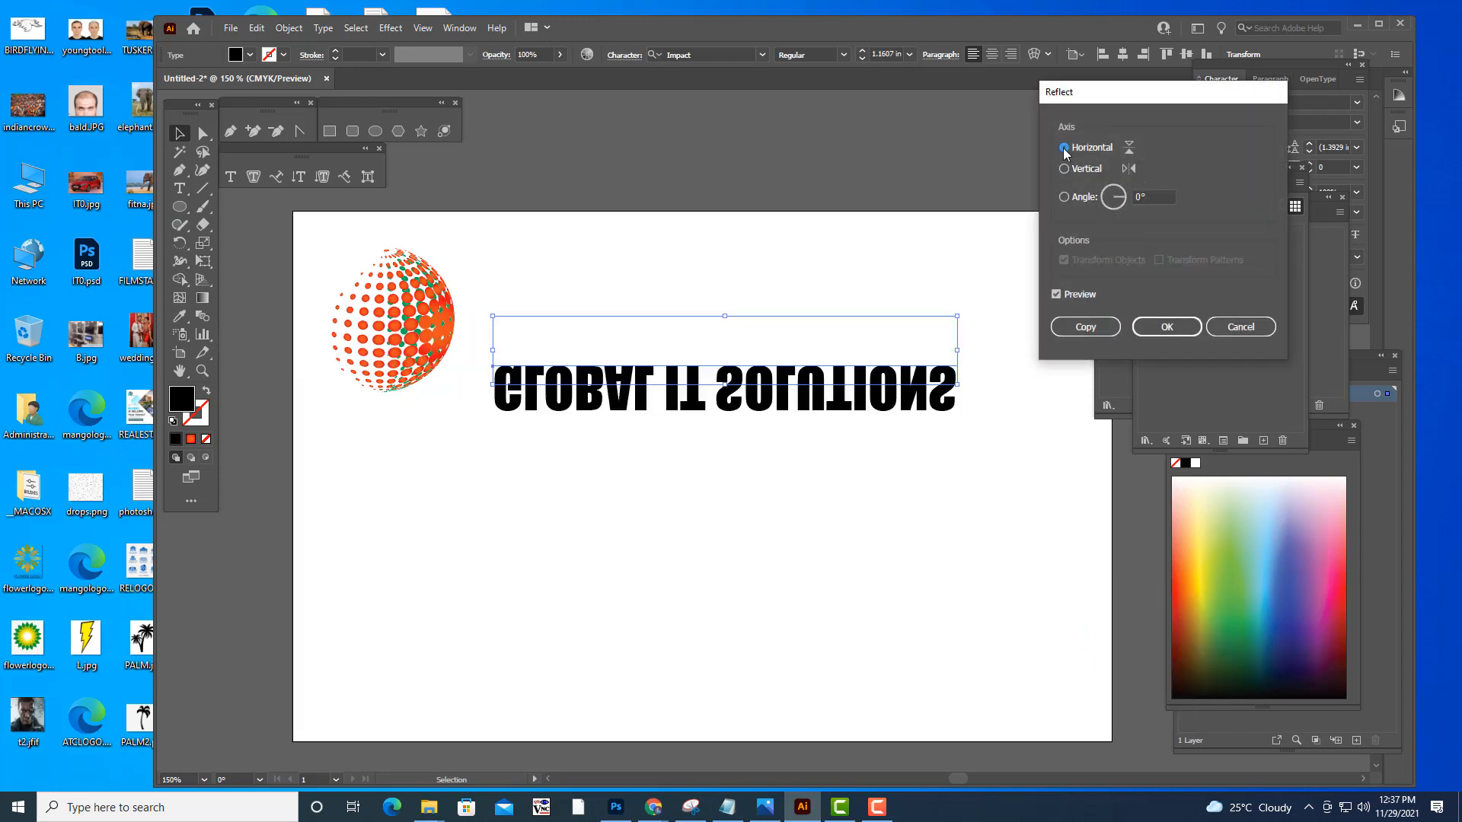
{"action": "left_click", "coordinate": [1064, 170]}
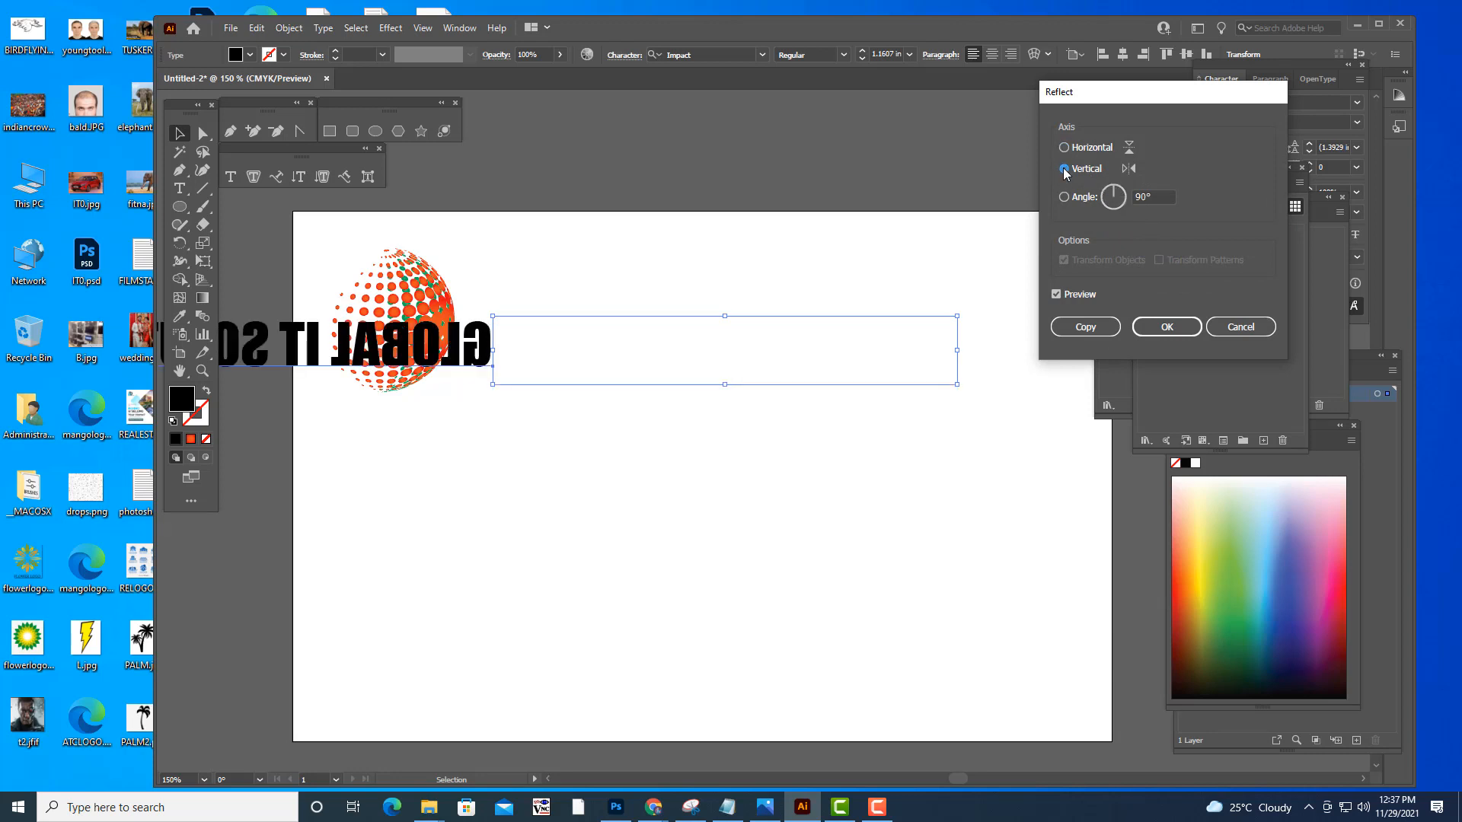
{"action": "left_click", "coordinate": [1238, 327]}
- Shear the GLOBAL IT SOLUTIONS text by 25° along the horizontal axis
{"action": "right_click", "coordinate": [737, 353]}
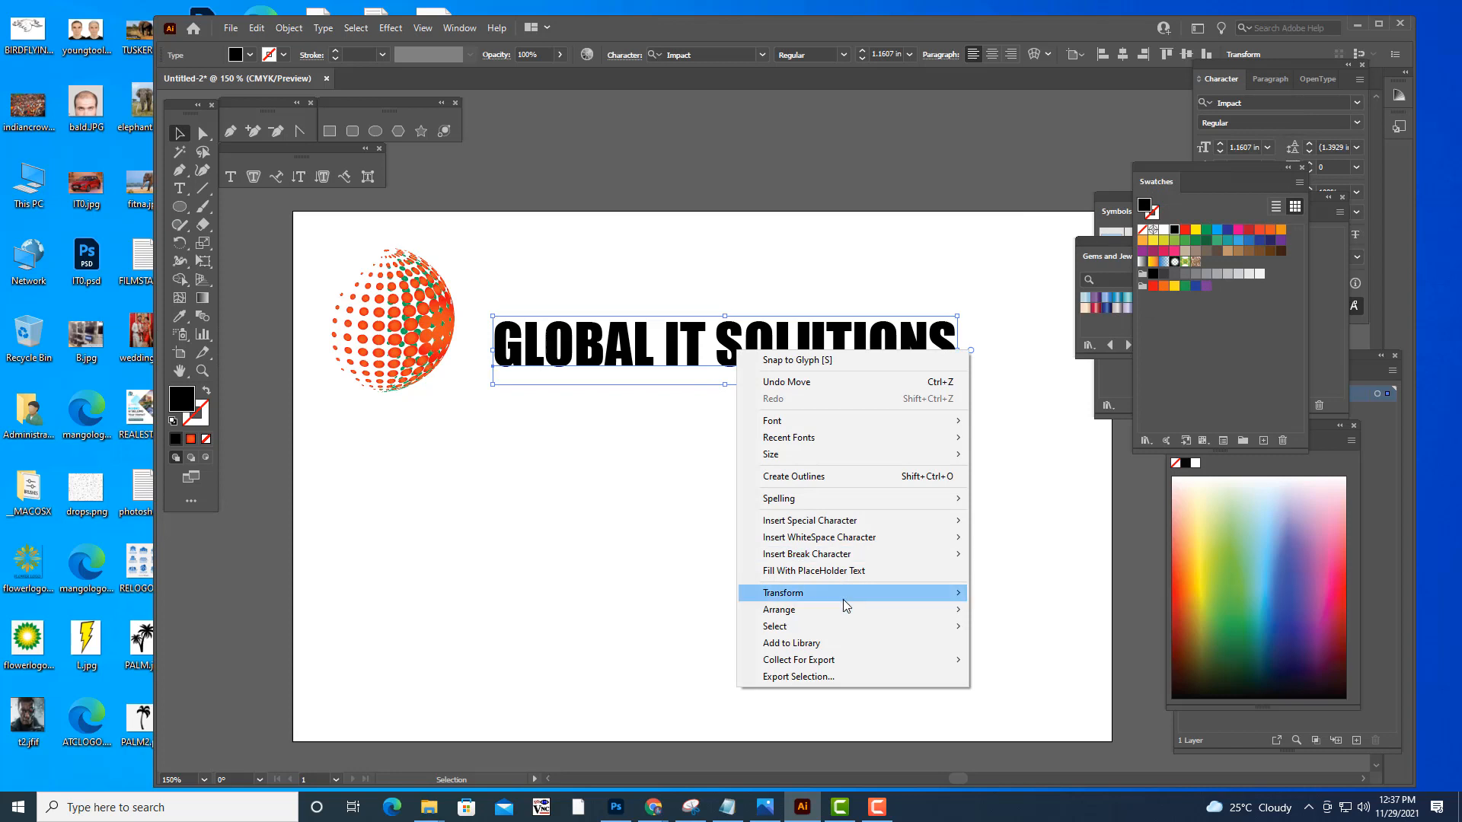
{"action": "mouse_move", "coordinate": [839, 605]}
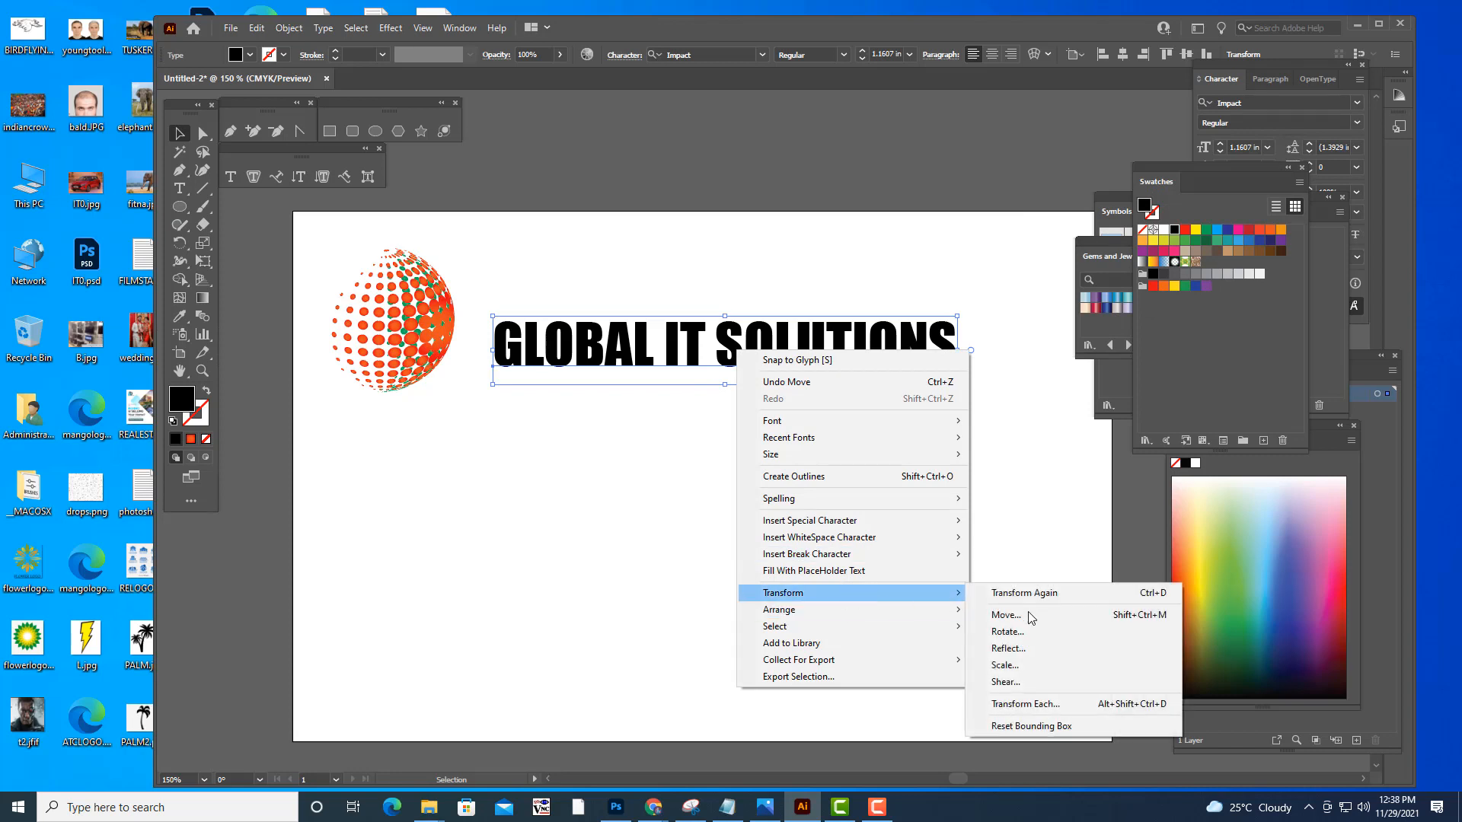
{"action": "left_click", "coordinate": [1020, 682]}
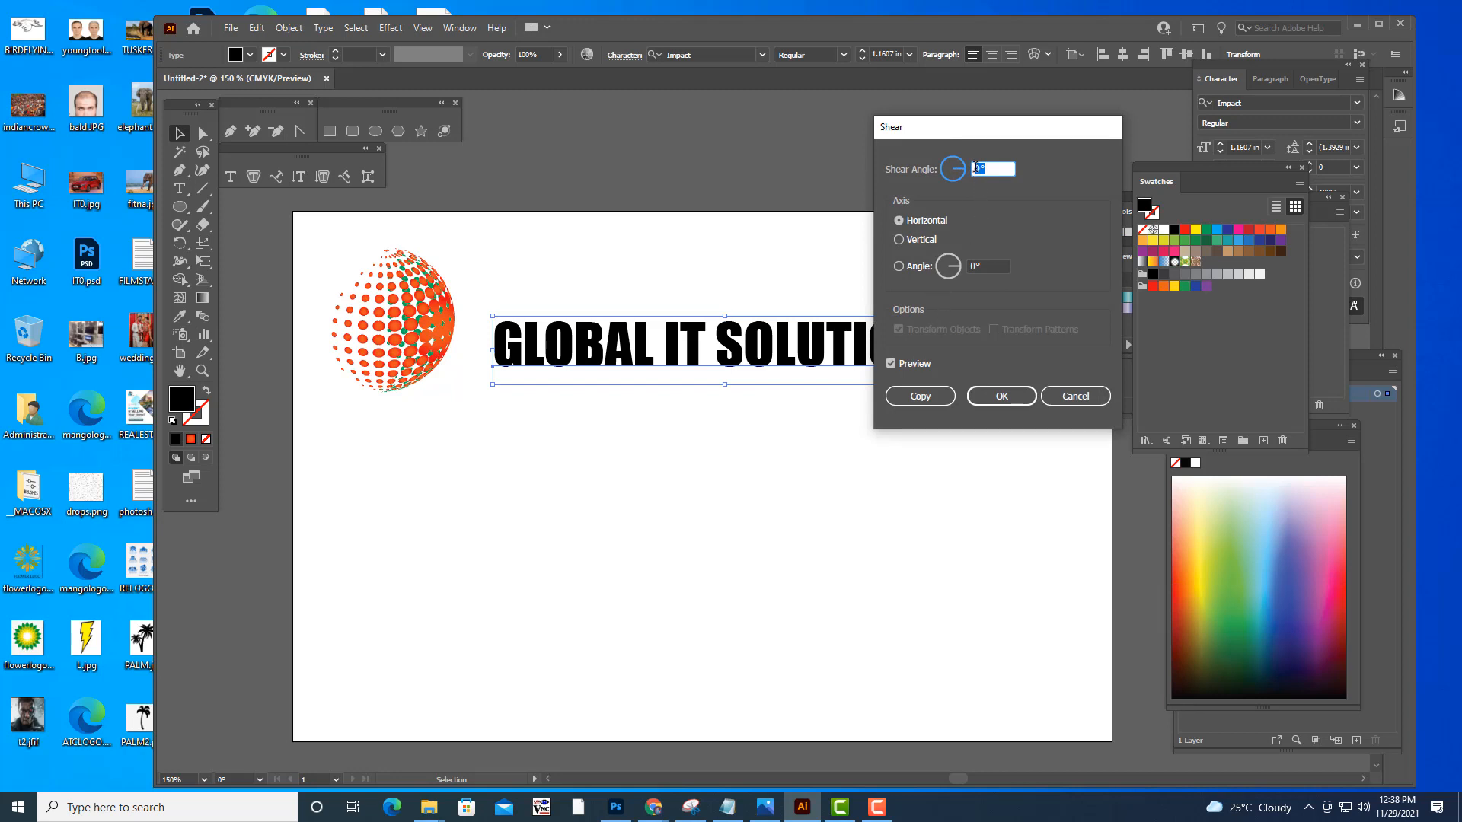
{"action": "key", "text": "Up"}
{"action": "key", "text": "Up"}
{"action": "key", "text": "Up"}
{"action": "key", "text": "Up"}
{"action": "key", "text": "Up"}
{"action": "key", "text": "Up"}
{"action": "key", "text": "Up"}
{"action": "key", "text": "Up"}
{"action": "key", "text": "Up"}
{"action": "key", "text": "Up"}
{"action": "key", "text": "Up"}
{"action": "key", "text": "Up"}
{"action": "key", "text": "Up"}
{"action": "key", "text": "Up"}
{"action": "key", "text": "Up"}
{"action": "key", "text": "Up"}
{"action": "key", "text": "Up"}
{"action": "key", "text": "Up"}
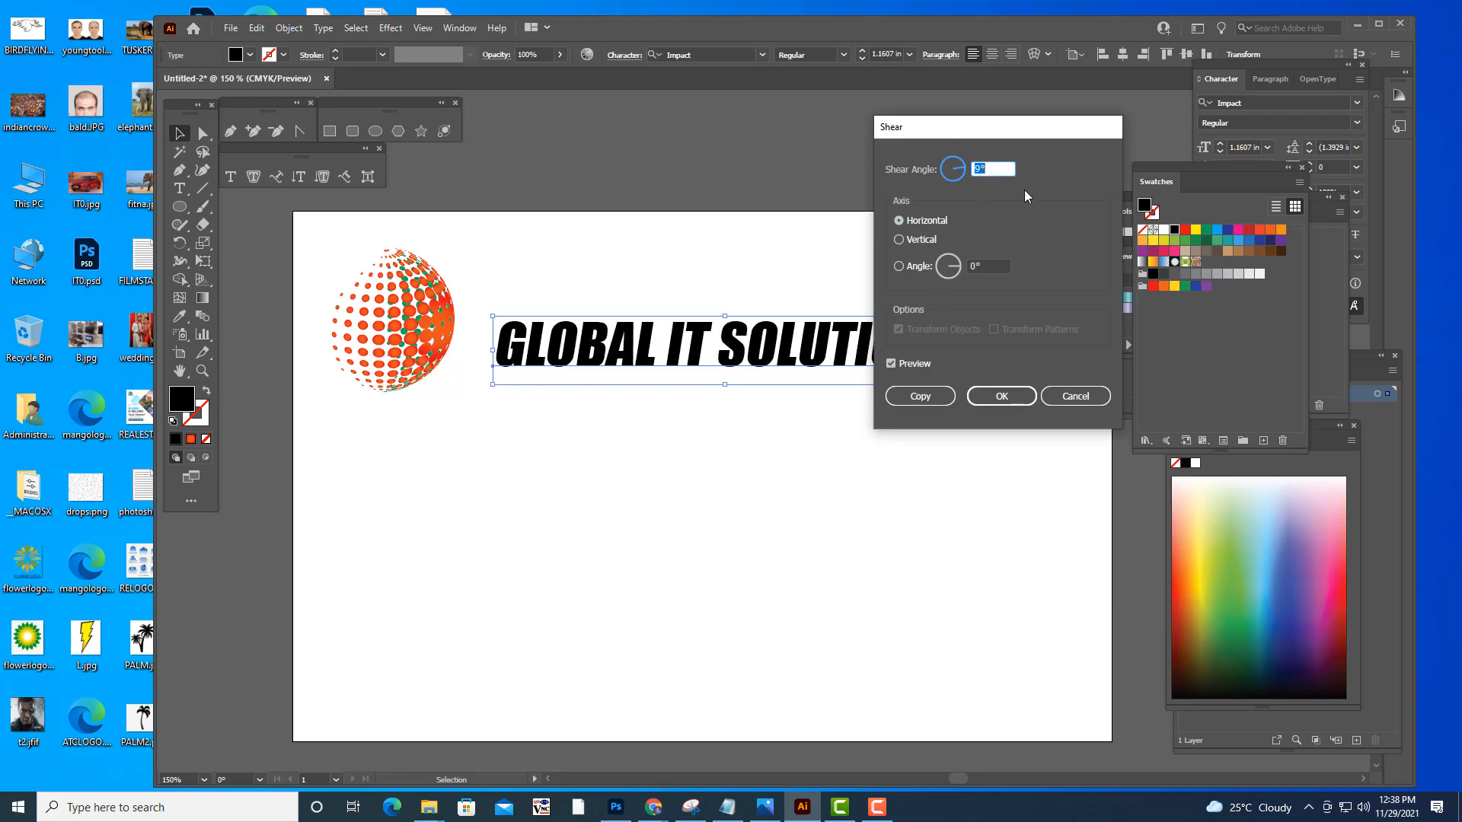
{"action": "left_click_drag", "start_coordinate": [971, 135], "coordinate": [1226, 130]}
{"action": "key", "text": "Up"}
{"action": "key", "text": "Up"}
{"action": "key", "text": "Up"}
{"action": "key", "text": "Up"}
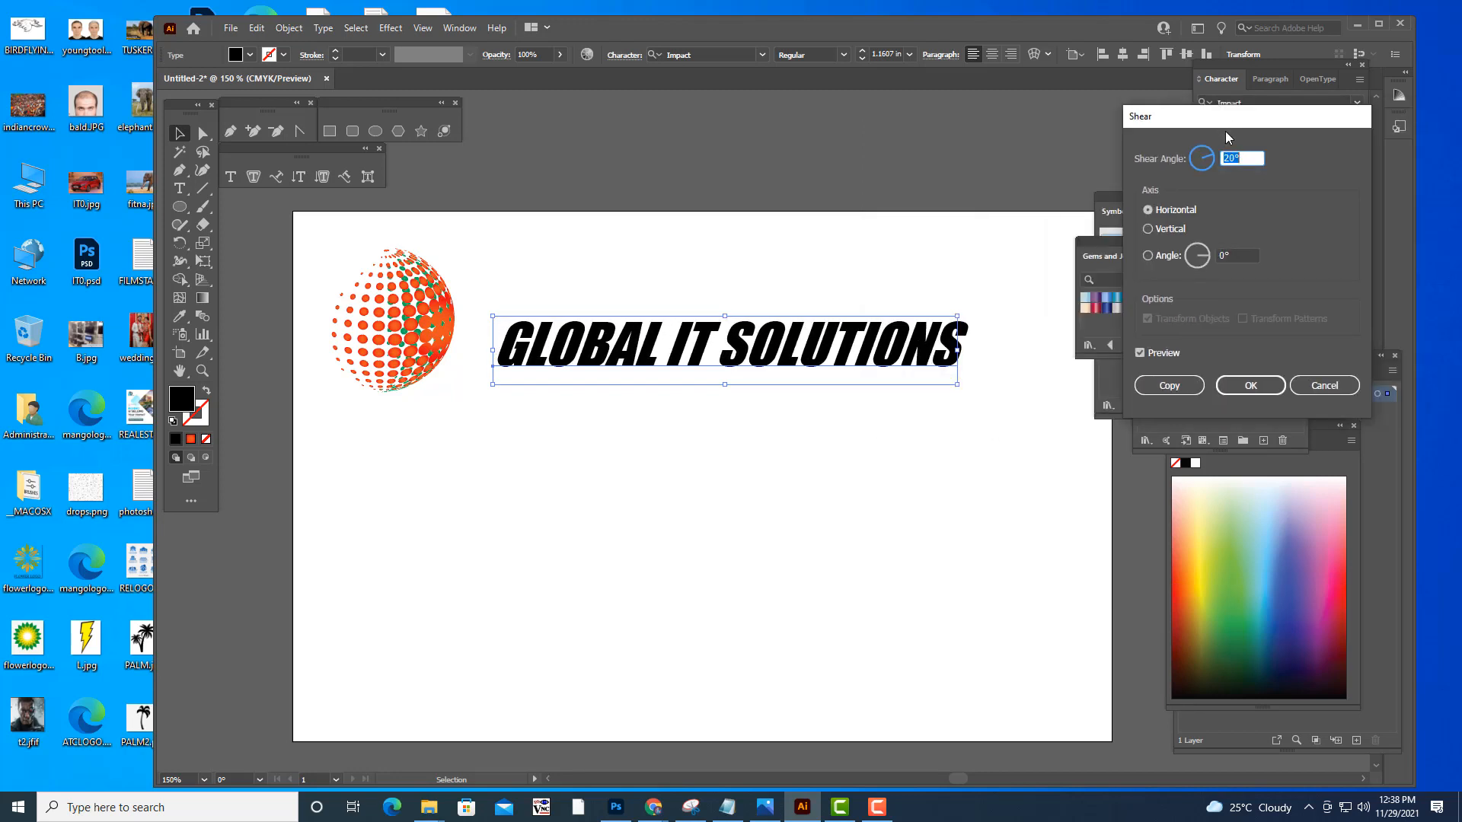
{"action": "key", "text": "Up"}
{"action": "key", "text": "Up"}
{"action": "key", "text": "Up"}
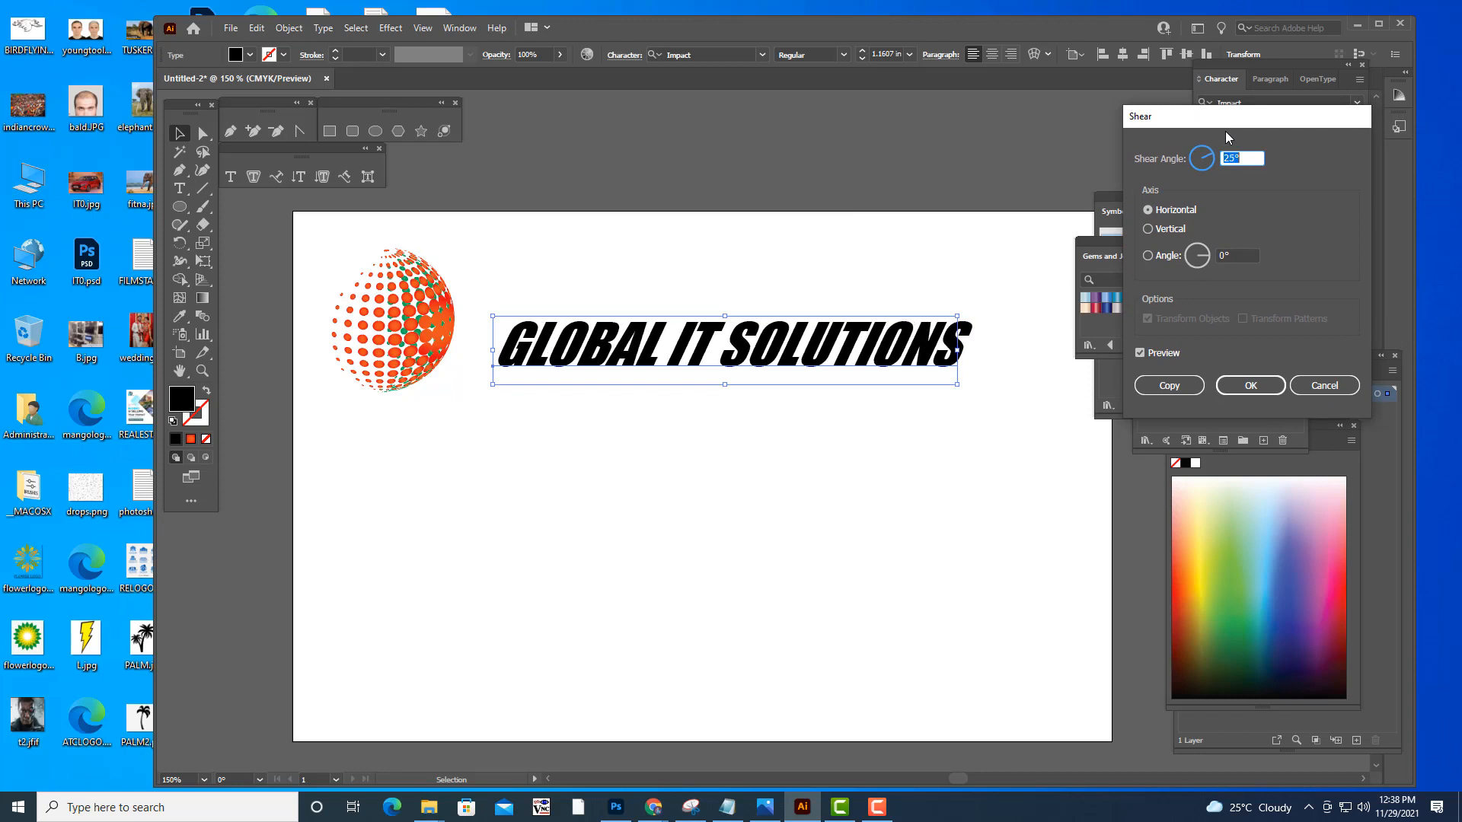
{"action": "left_click", "coordinate": [1250, 385]}
{"action": "left_click", "coordinate": [672, 503]}
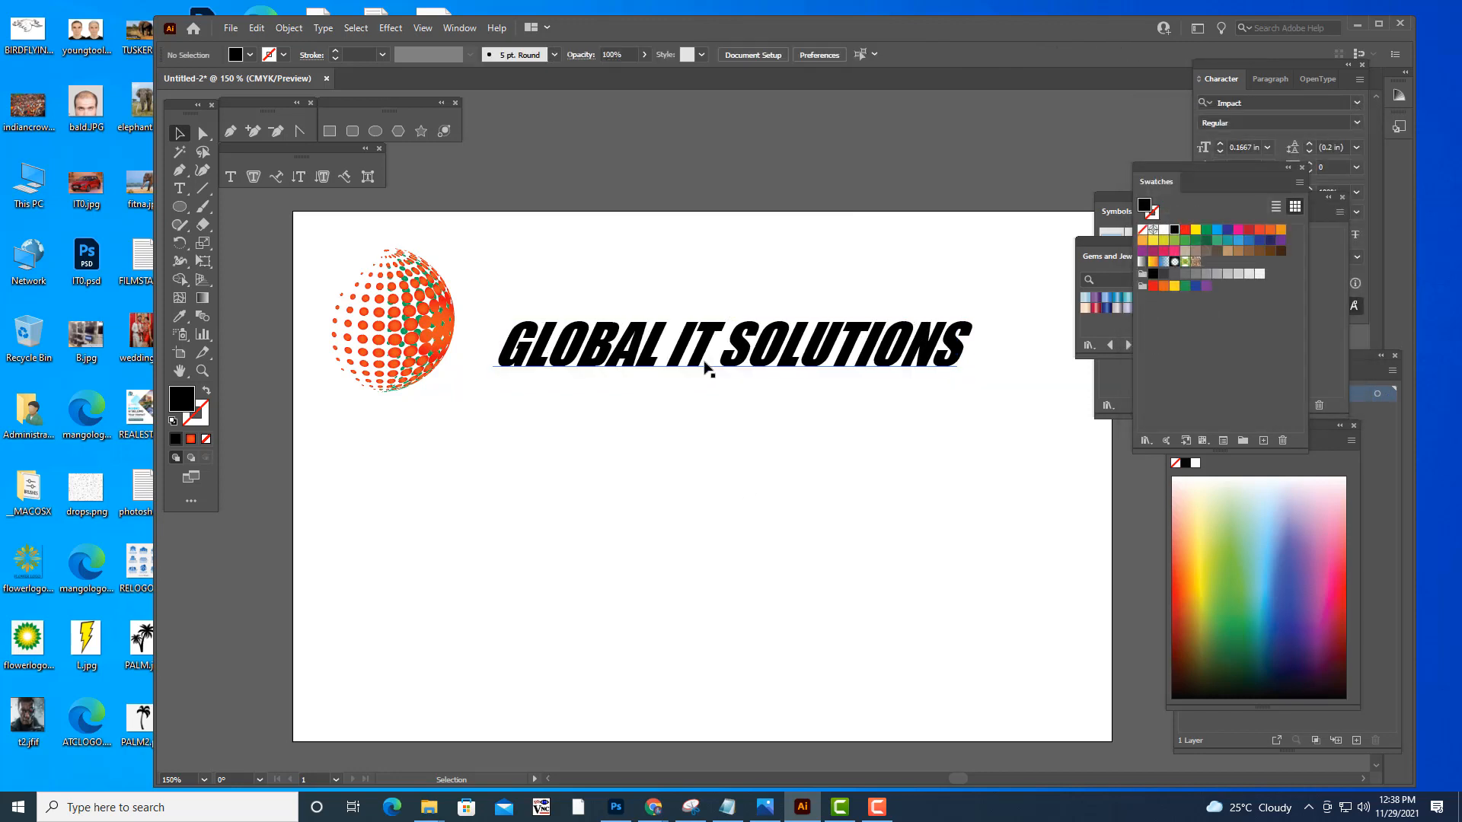
- Move the slanted text slightly up and left so it sits closer beside the sphere
{"action": "mouse_move", "coordinate": [700, 360]}
{"action": "left_mouse_down"}
{"action": "mouse_move", "coordinate": [727, 387]}
{"action": "mouse_move", "coordinate": [706, 352]}
{"action": "left_mouse_up"}
{"action": "left_click", "coordinate": [769, 441]}
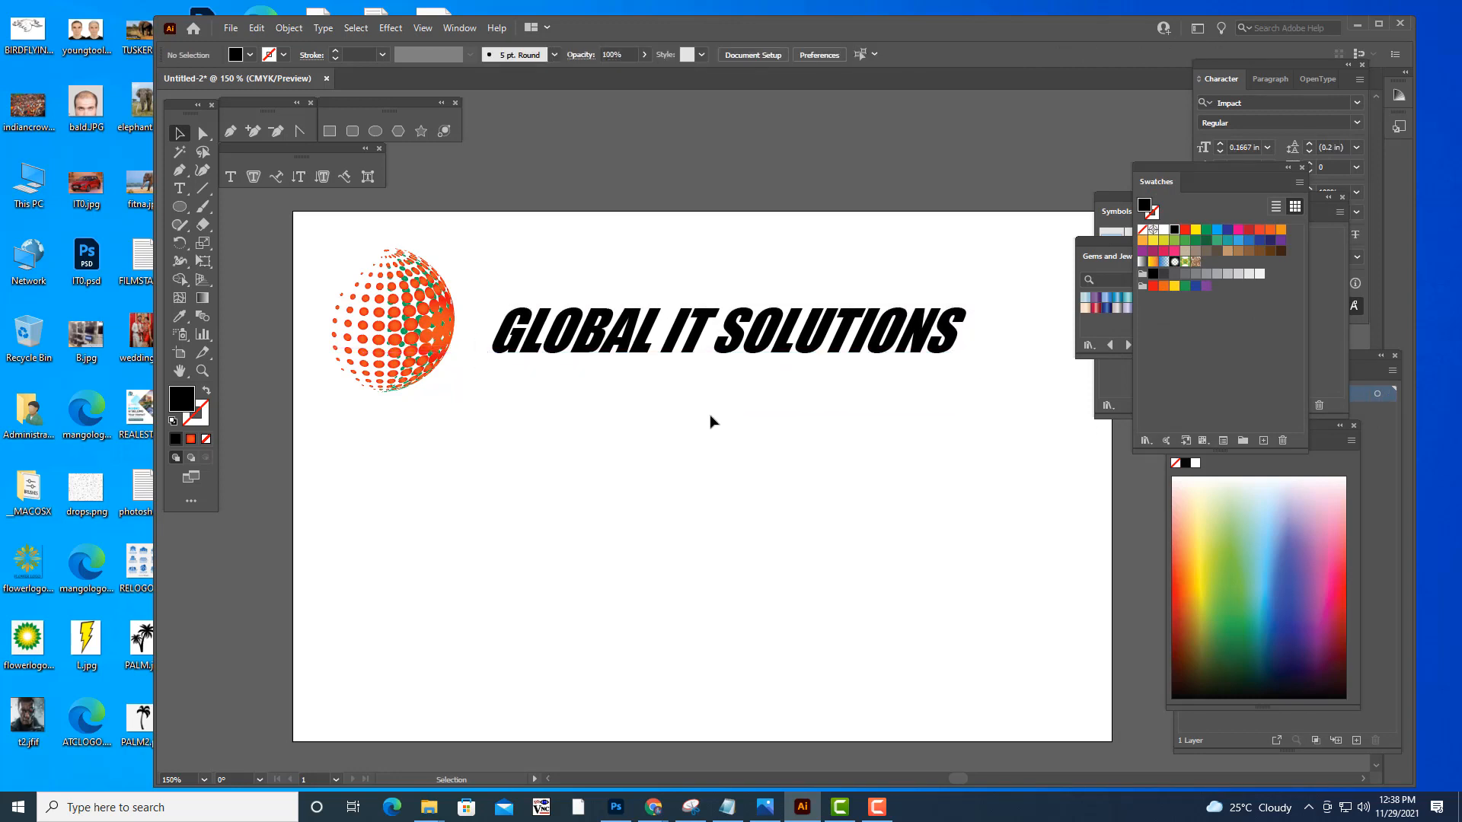
{"action": "left_click_drag", "start_coordinate": [644, 343], "coordinate": [637, 347]}
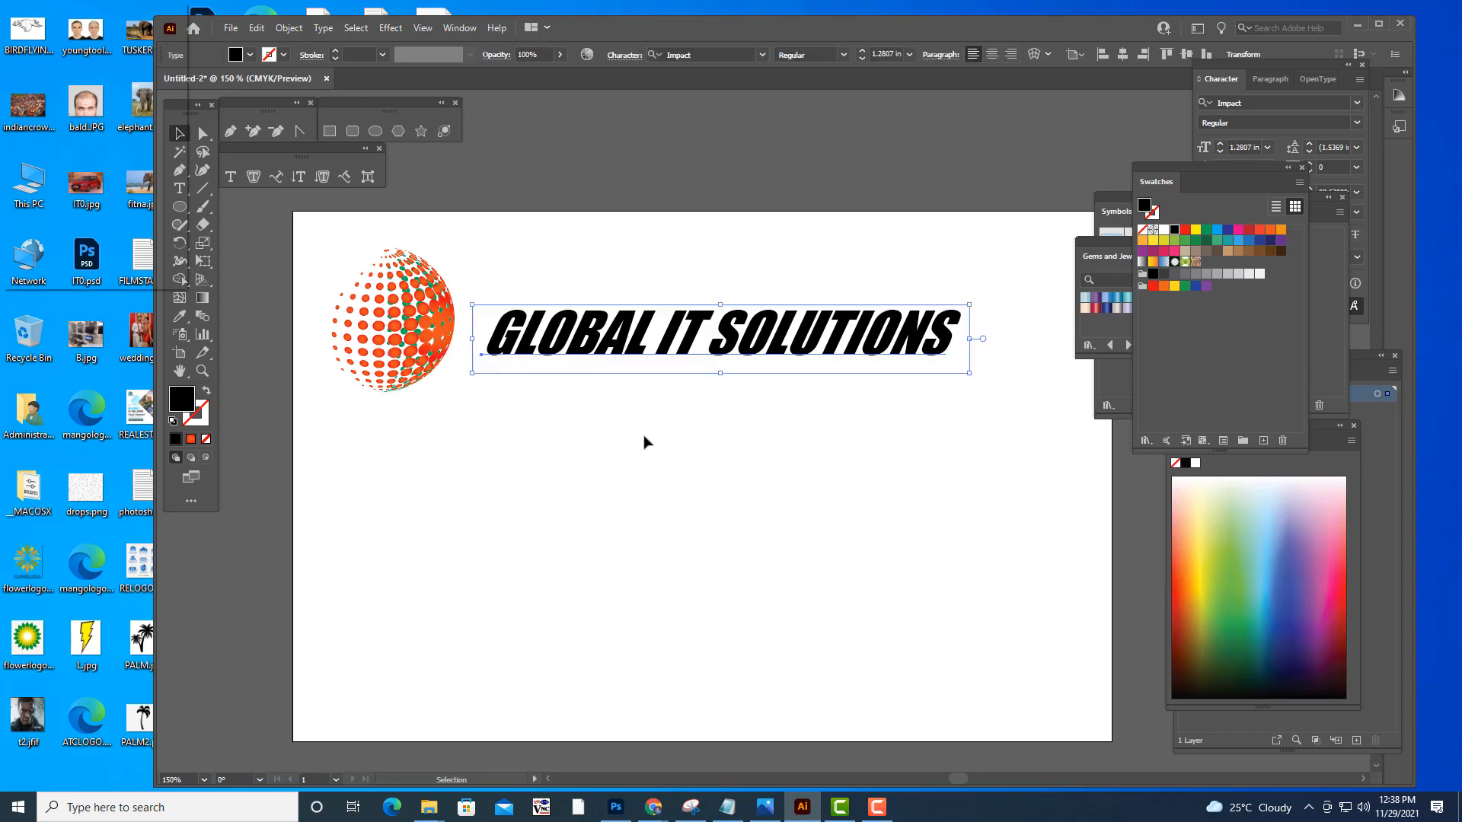
{"action": "left_click", "coordinate": [642, 441]}
- Draw a rounded rectangle over the whole company name and round its corners fully into a pill shape
{"action": "left_click", "coordinate": [352, 131]}
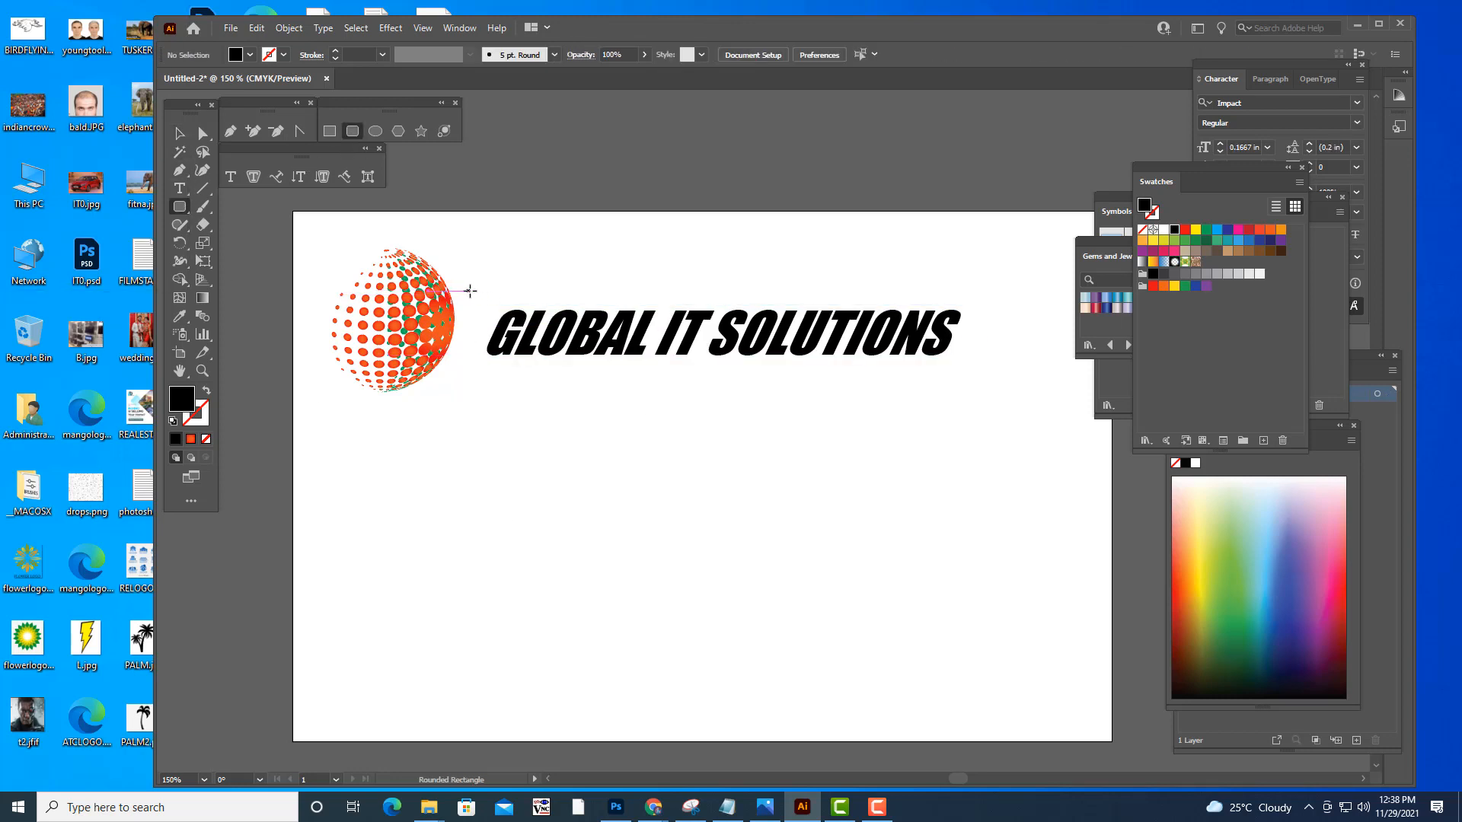
{"action": "left_click_drag", "start_coordinate": [470, 291], "coordinate": [988, 384]}
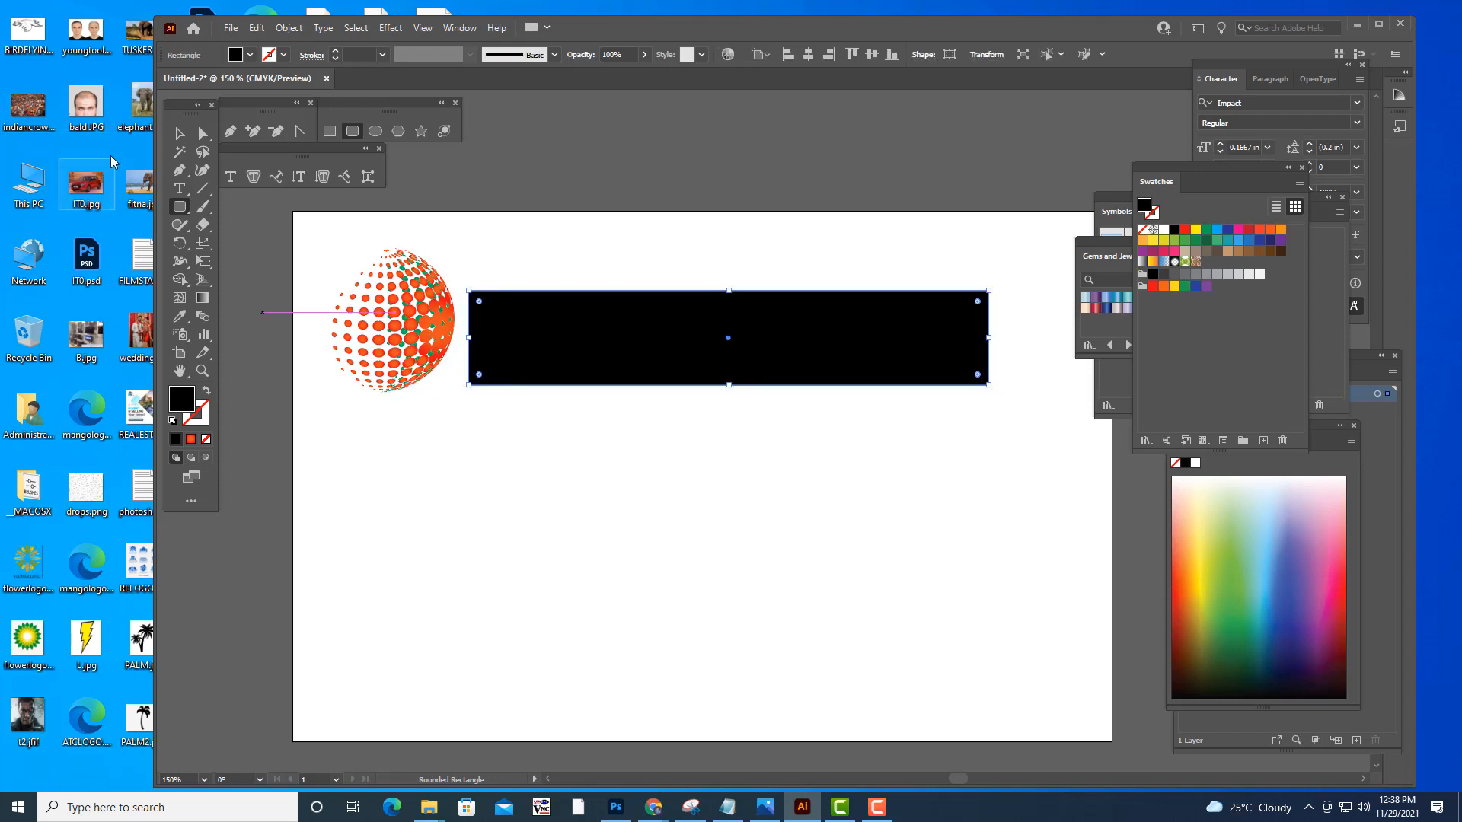
{"action": "left_click_drag", "start_coordinate": [478, 302], "coordinate": [514, 338]}
{"action": "key", "text": "v"}
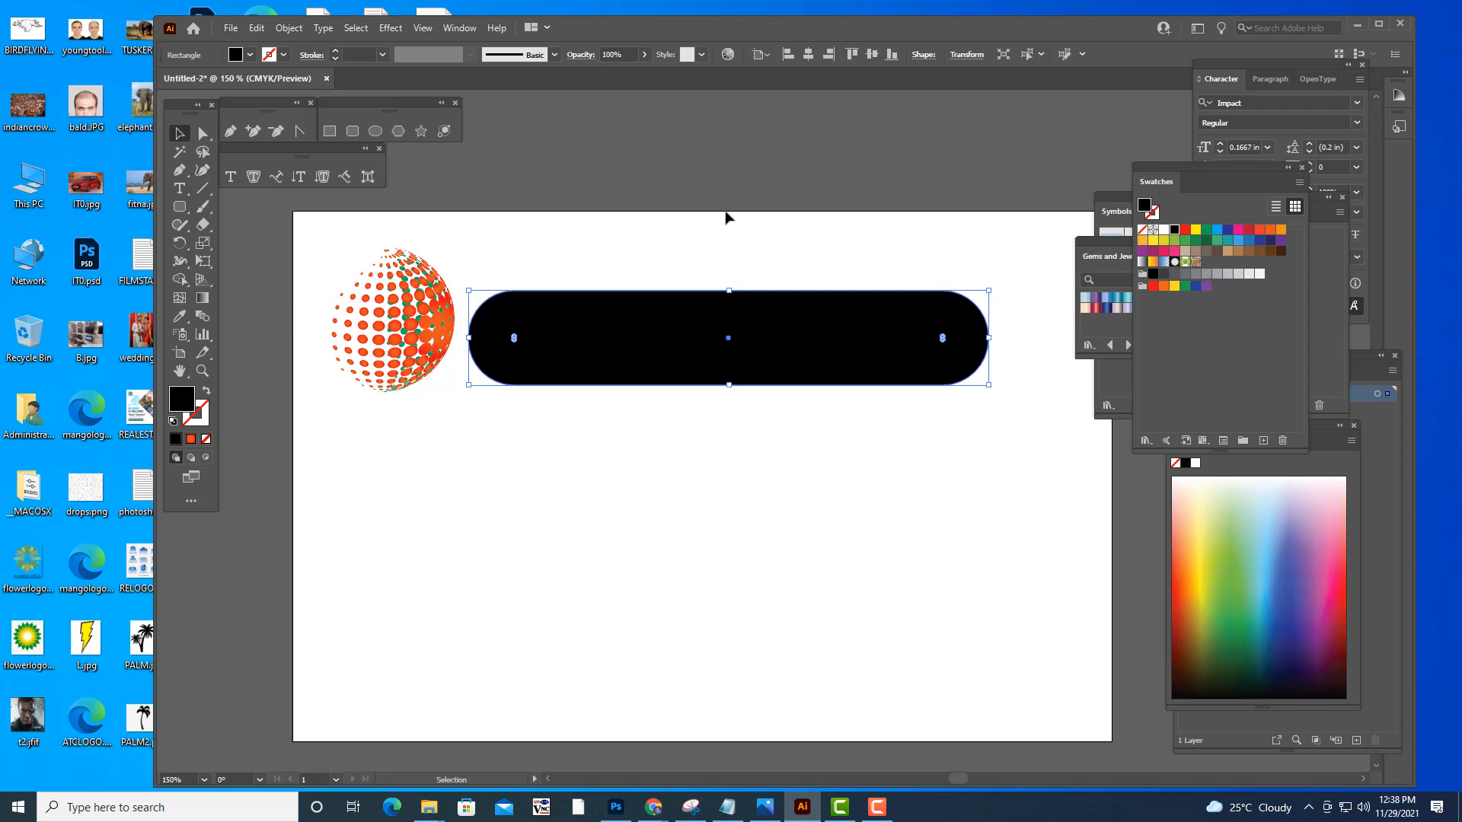
- Give the pill shape a black stroke and no fill
{"action": "left_click", "coordinate": [725, 219]}
{"action": "left_click", "coordinate": [739, 360]}
{"action": "left_click", "coordinate": [203, 420]}
{"action": "left_click", "coordinate": [176, 439]}
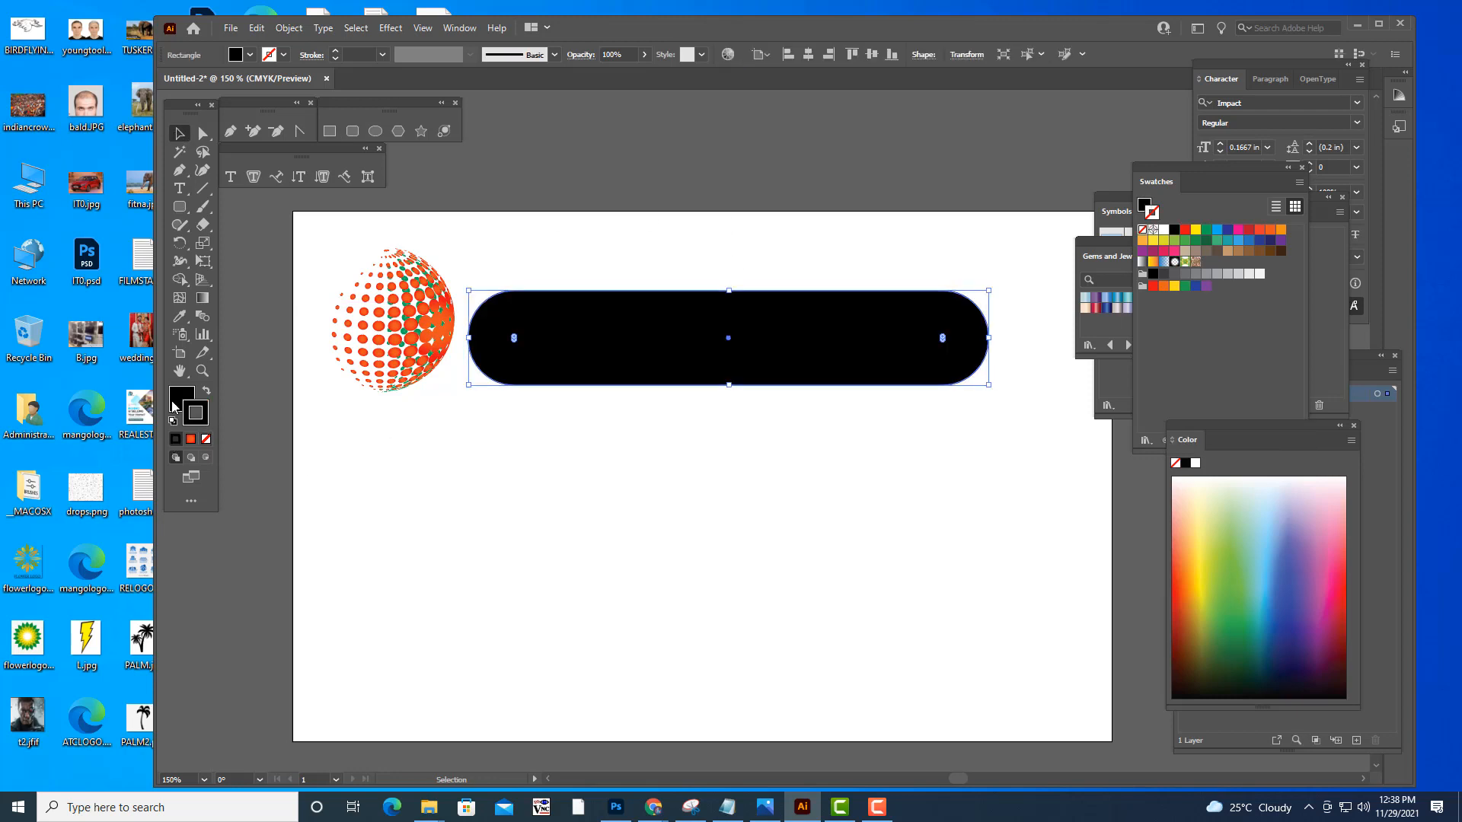
{"action": "left_click", "coordinate": [174, 407]}
{"action": "left_click", "coordinate": [206, 440]}
{"action": "left_click", "coordinate": [545, 480]}
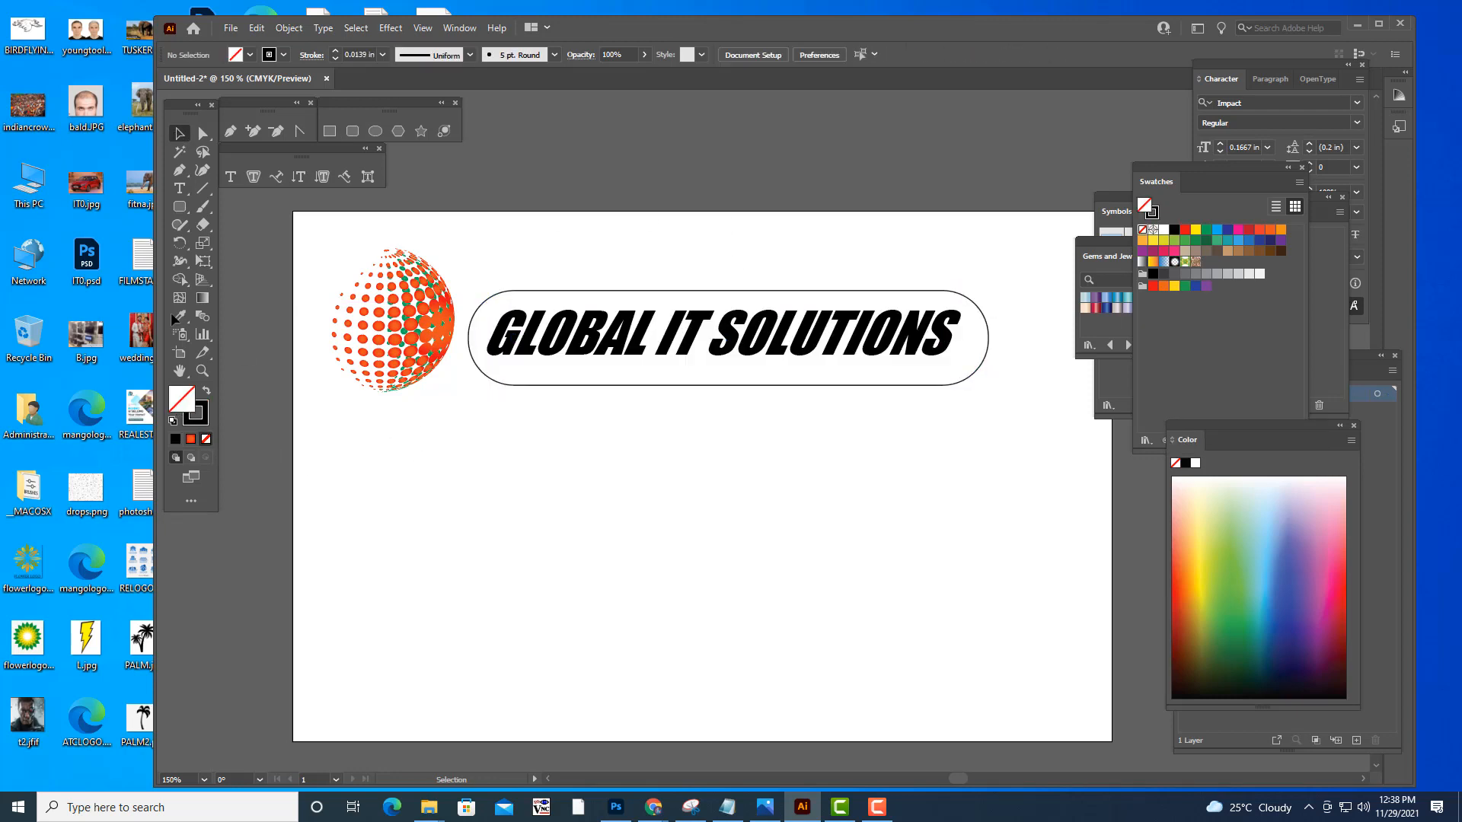
- Move the pill outline and the company name slightly up, keeping the text inside the outline
{"action": "left_click", "coordinate": [746, 293]}
{"action": "left_click_drag", "start_coordinate": [746, 294], "coordinate": [743, 288]}
{"action": "left_click_drag", "start_coordinate": [671, 346], "coordinate": [676, 335]}
{"action": "left_click", "coordinate": [705, 444]}
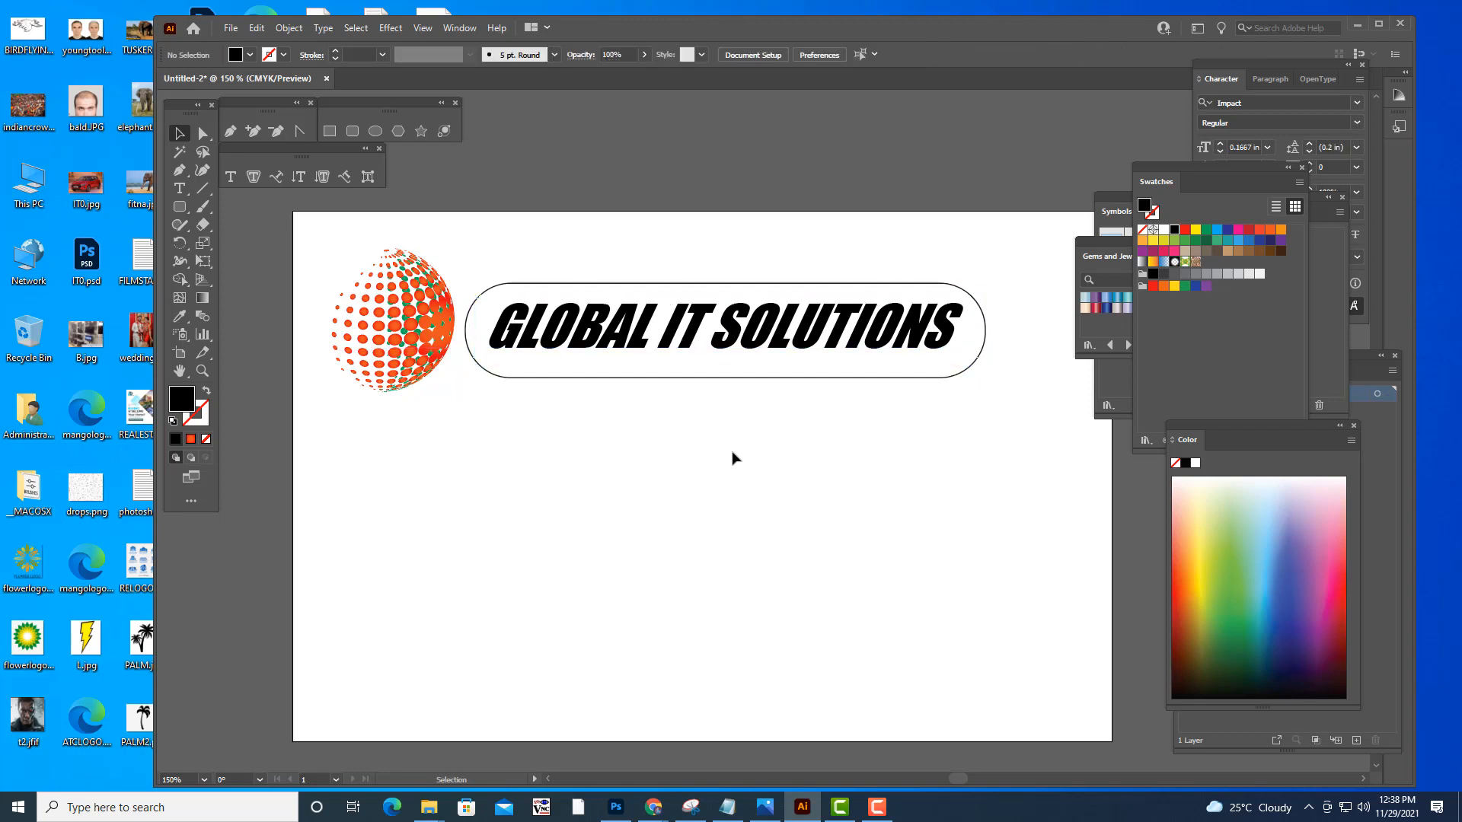
- Enlarge the pill outline and shift it left so it surrounds both the sphere and the company name
{"action": "left_click", "coordinate": [891, 377]}
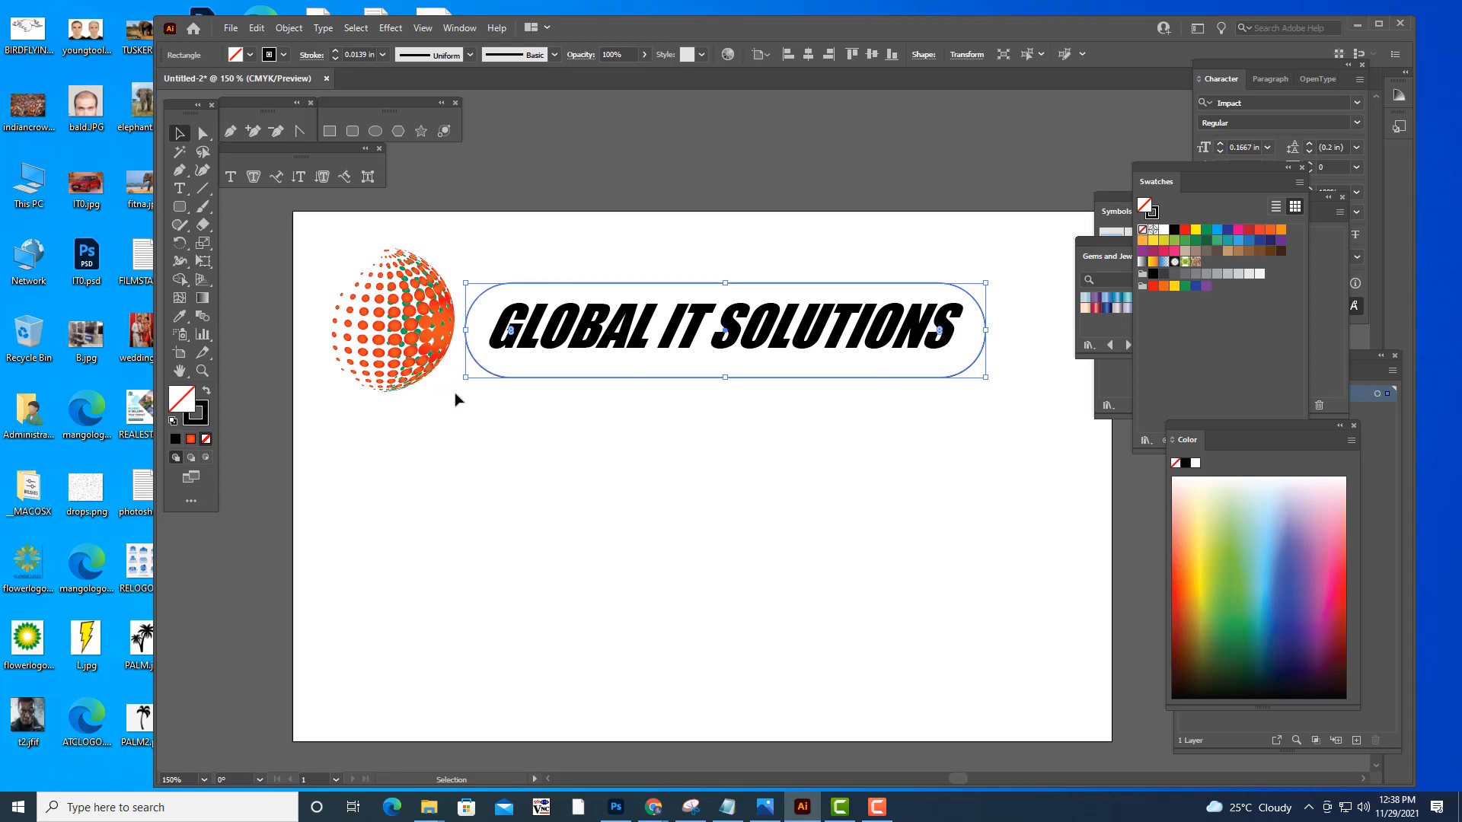
{"action": "left_click_drag", "start_coordinate": [985, 284], "coordinate": [1085, 264]}
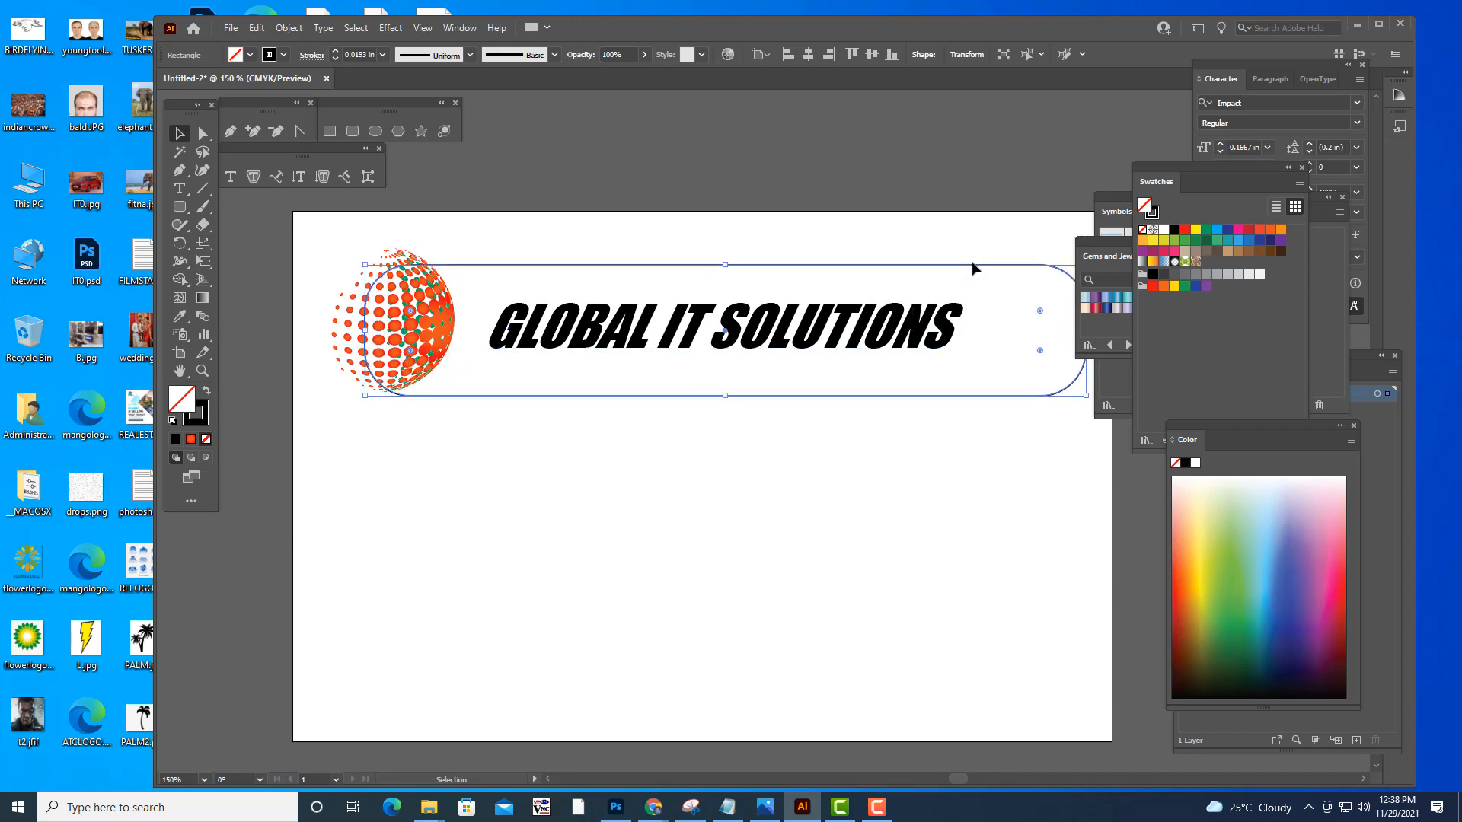
{"action": "left_click_drag", "start_coordinate": [973, 267], "coordinate": [921, 267]}
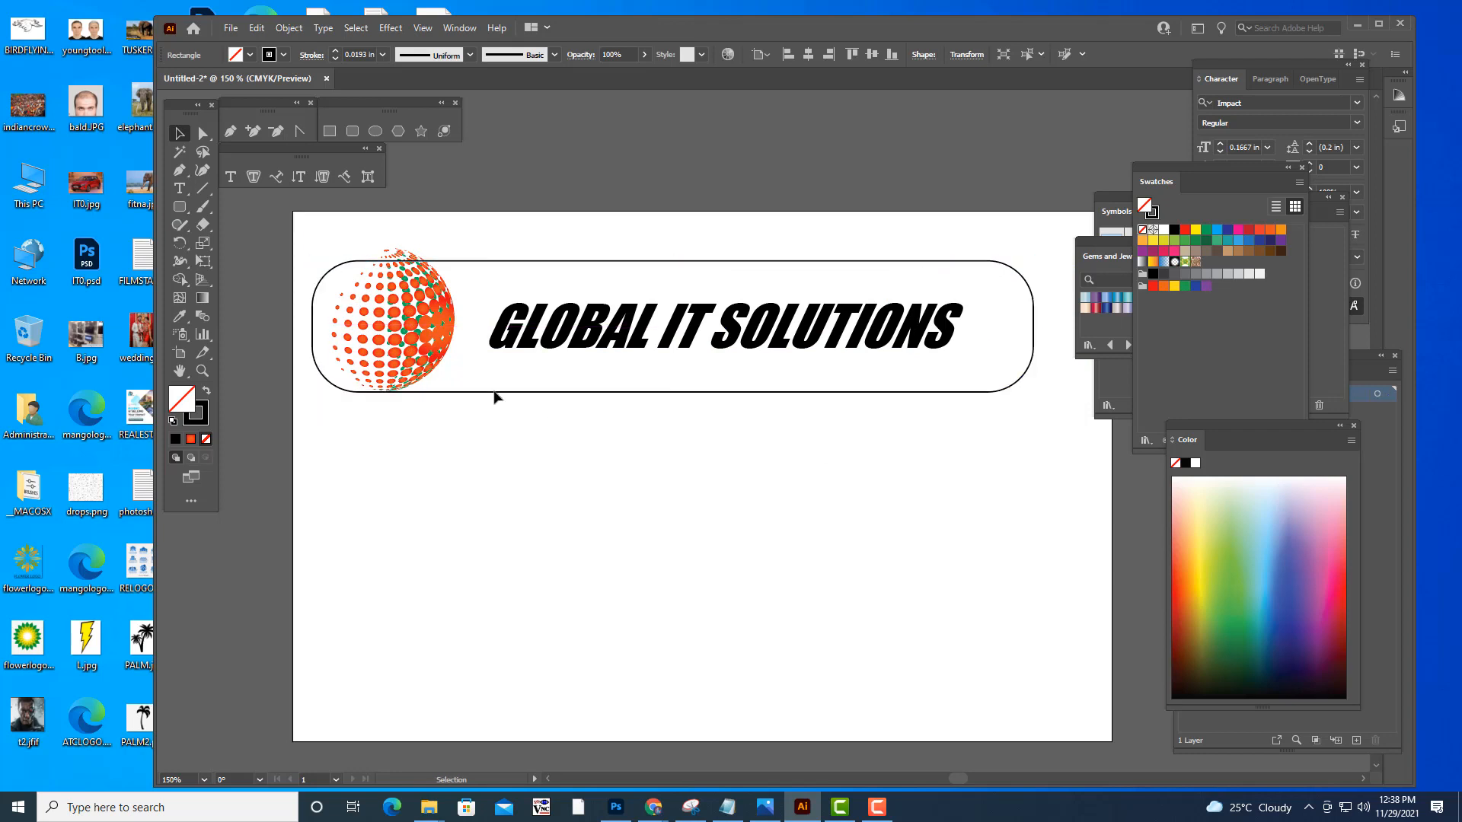
- Shrink the sphere and position it within the outline's left end
{"action": "left_click", "coordinate": [434, 335]}
{"action": "left_click_drag", "start_coordinate": [455, 249], "coordinate": [440, 268]}
{"action": "left_click_drag", "start_coordinate": [409, 318], "coordinate": [415, 313]}
{"action": "left_click", "coordinate": [542, 469]}
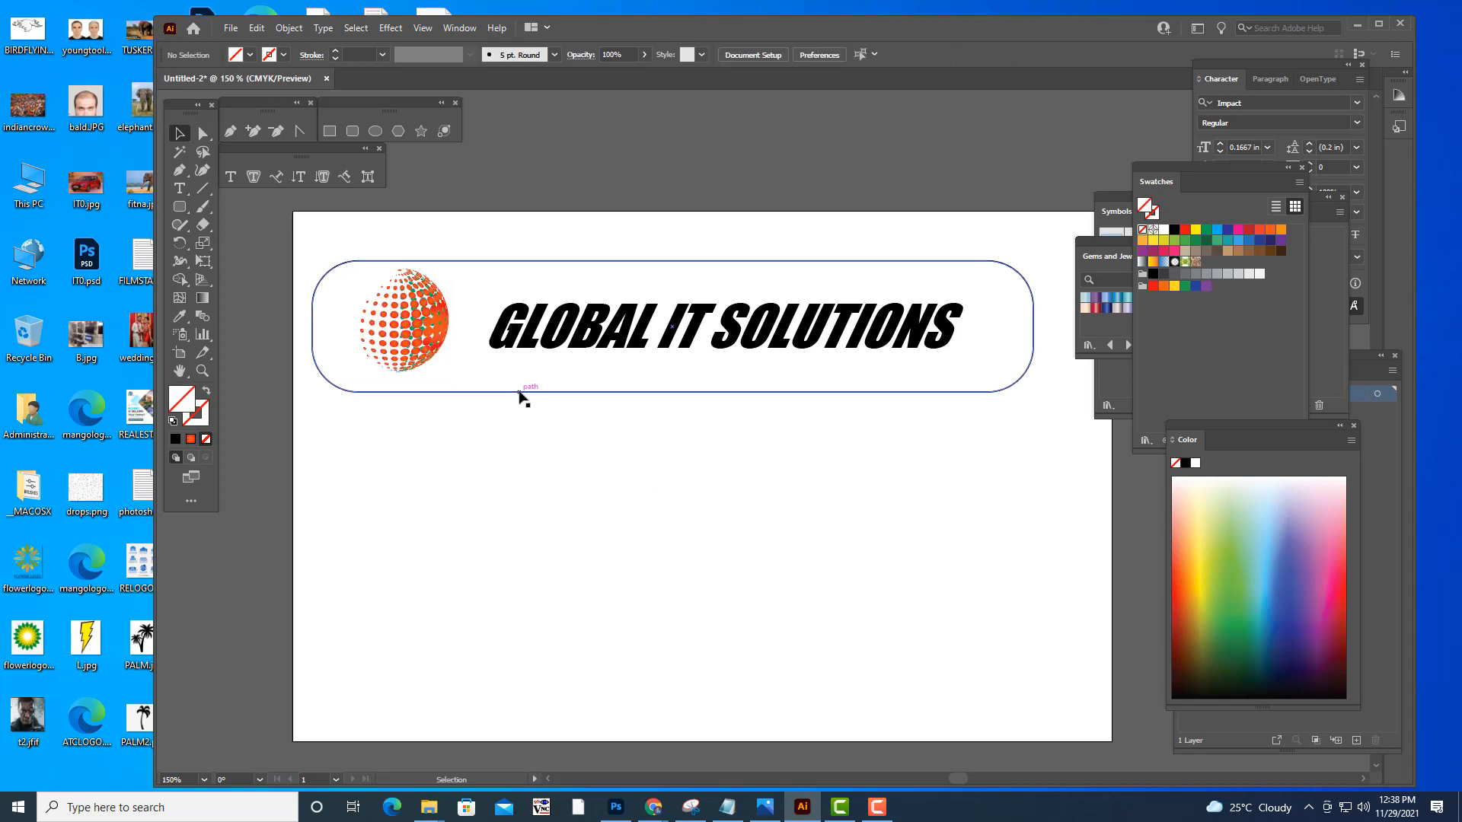
{"action": "left_click_drag", "start_coordinate": [526, 393], "coordinate": [531, 397]}
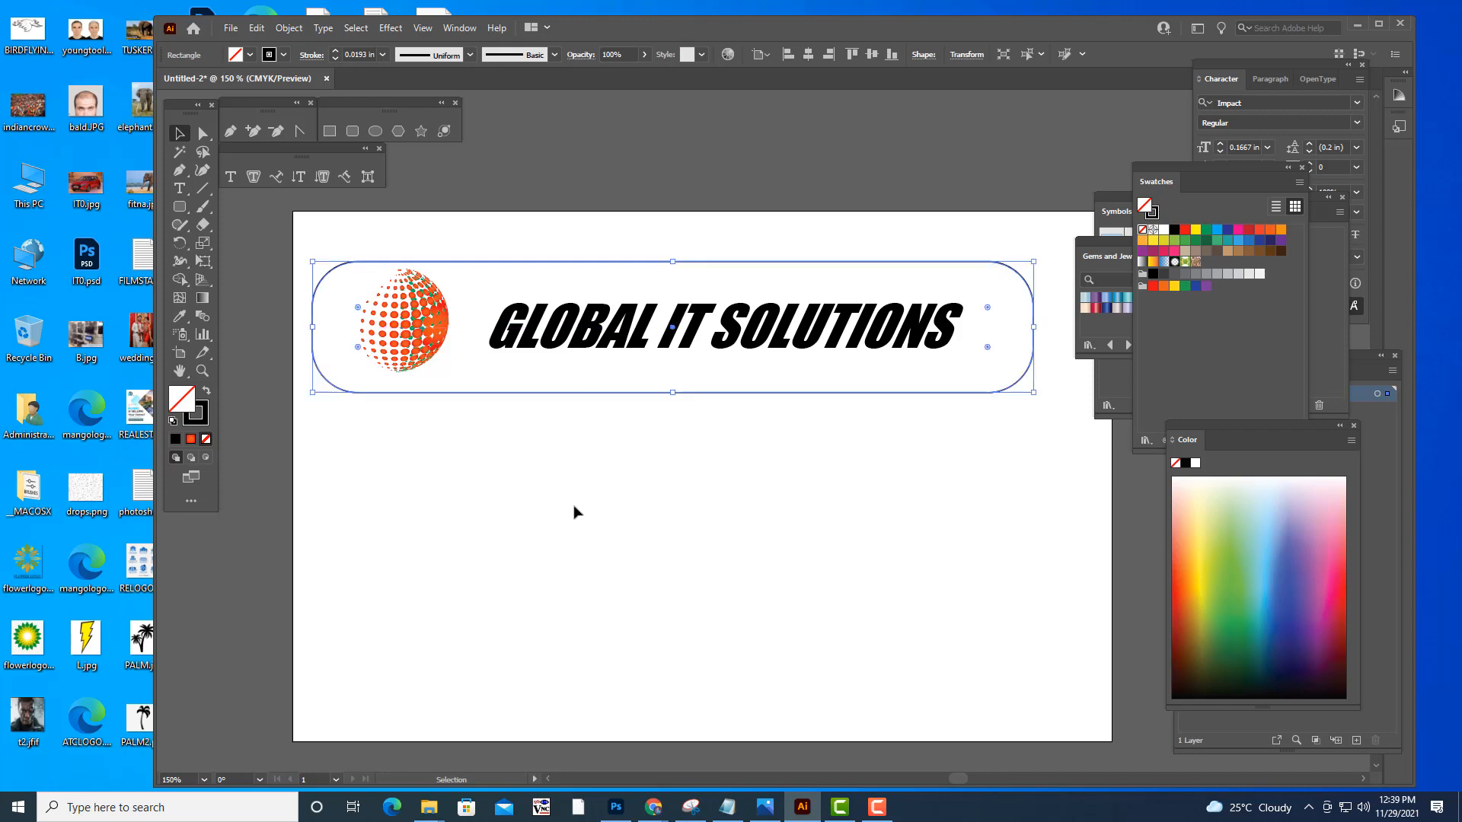
- Move the company name closer to the sphere and enlarge it to about 1.39 in within the outline
{"action": "left_click", "coordinate": [629, 342]}
{"action": "left_click_drag", "start_coordinate": [629, 343], "coordinate": [608, 344]}
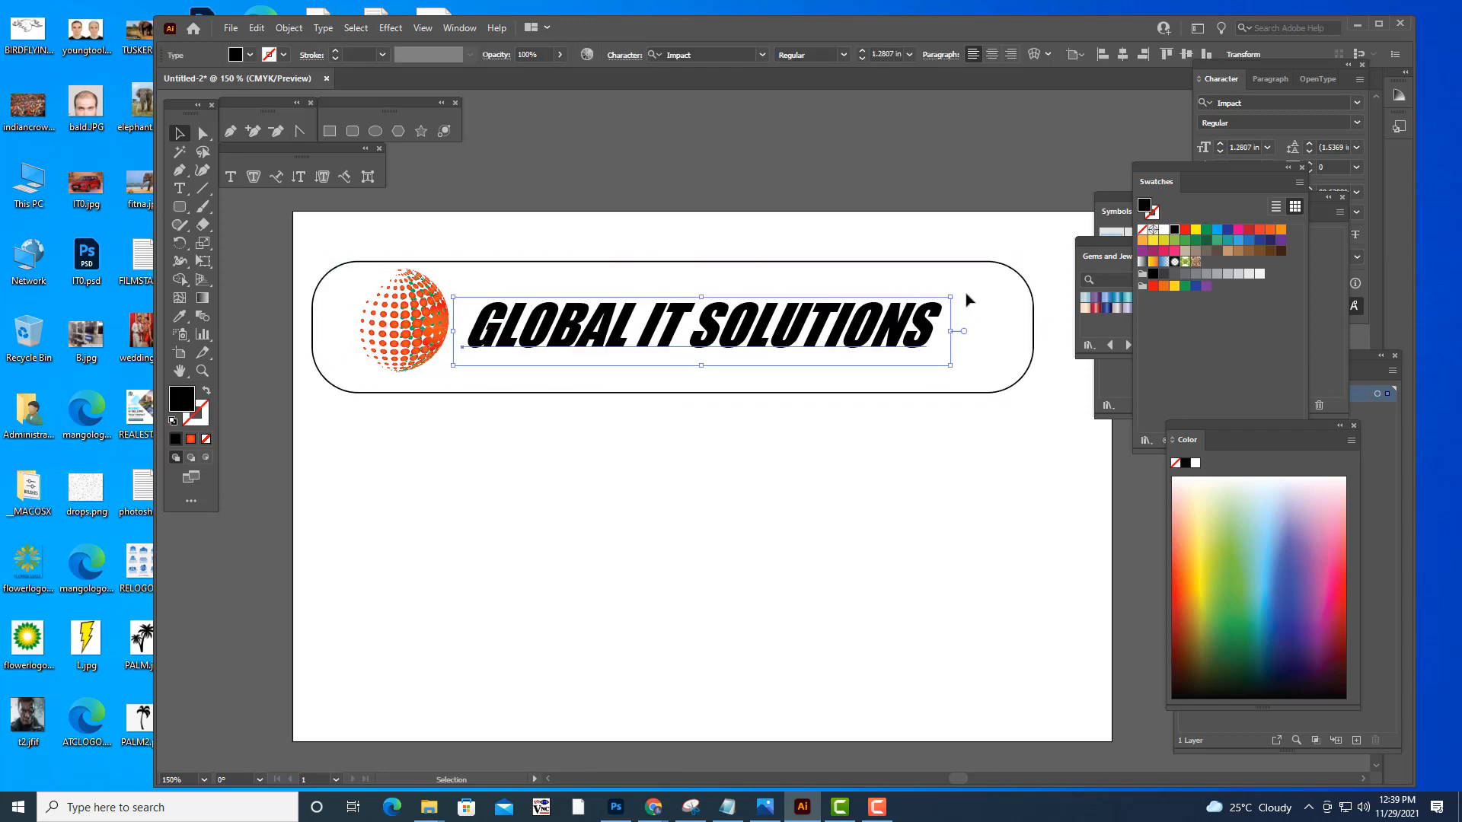
{"action": "left_click_drag", "start_coordinate": [952, 297], "coordinate": [994, 283]}
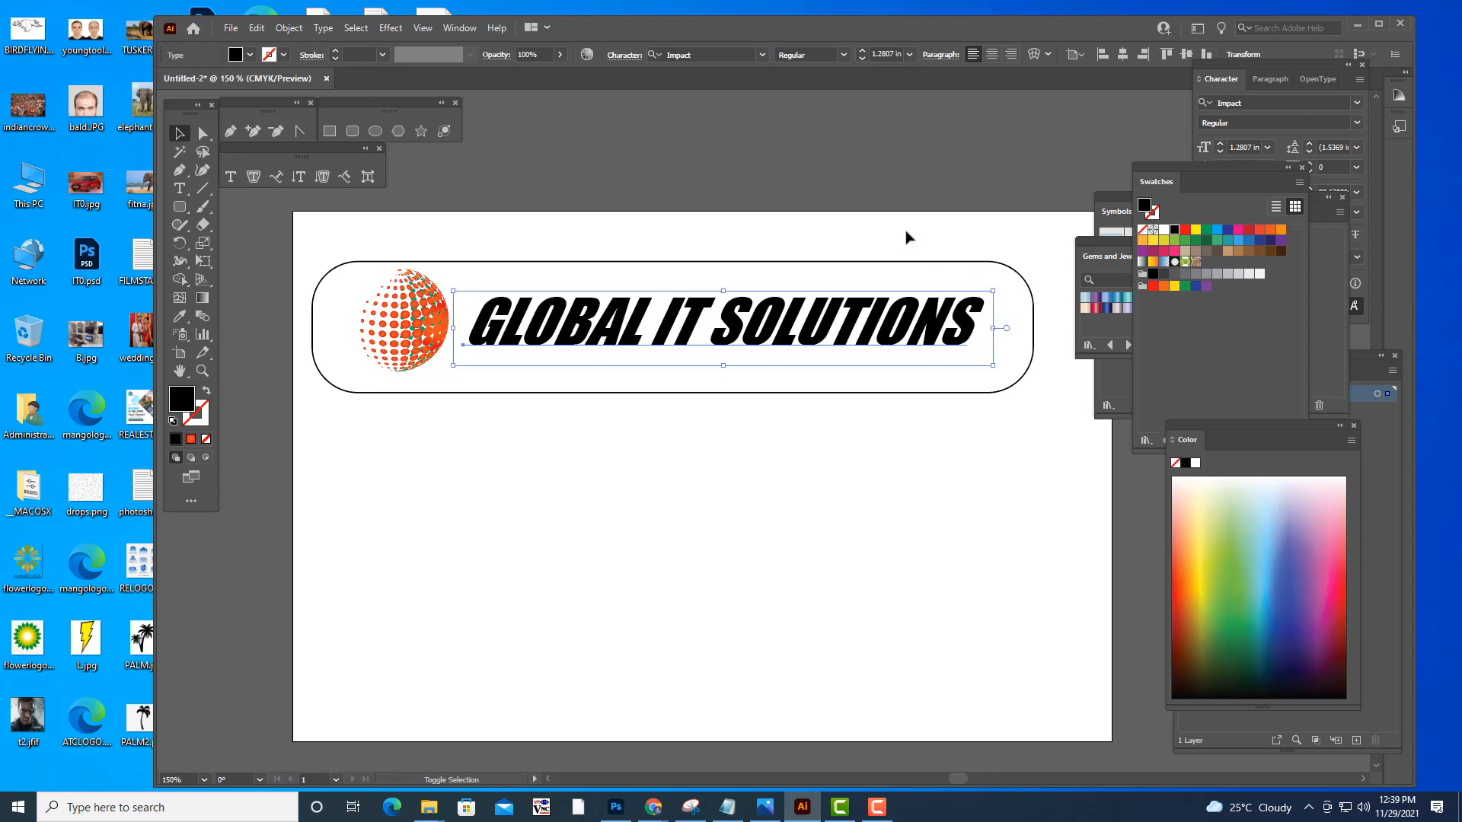
{"action": "left_click", "coordinate": [937, 213]}
{"action": "left_click_drag", "start_coordinate": [633, 329], "coordinate": [626, 335]}
{"action": "left_click", "coordinate": [714, 509]}
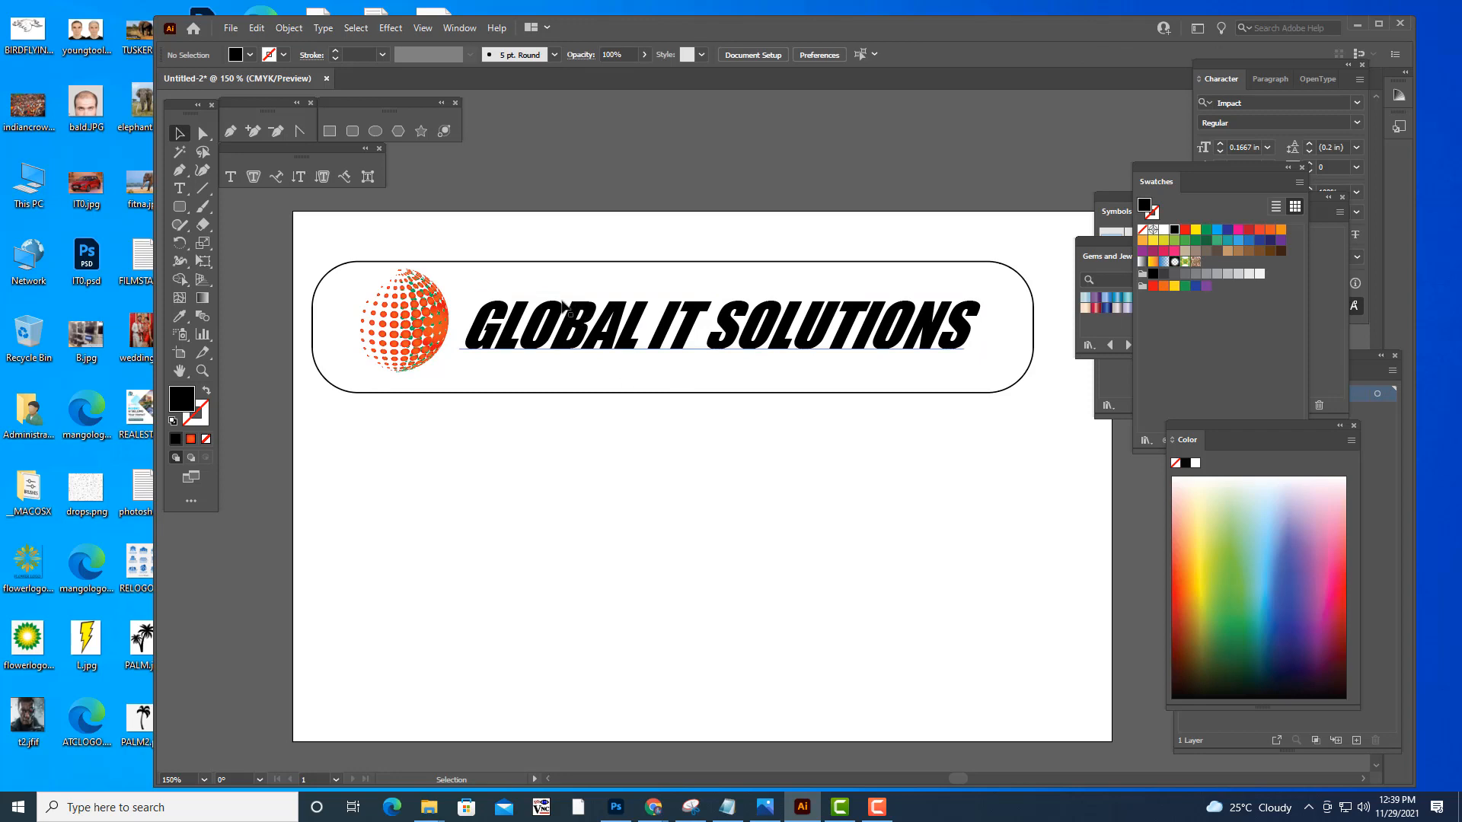
- Expand the company name text into shapes, including both object and fill
{"action": "left_click_drag", "start_coordinate": [1163, 175], "coordinate": [1197, 176]}
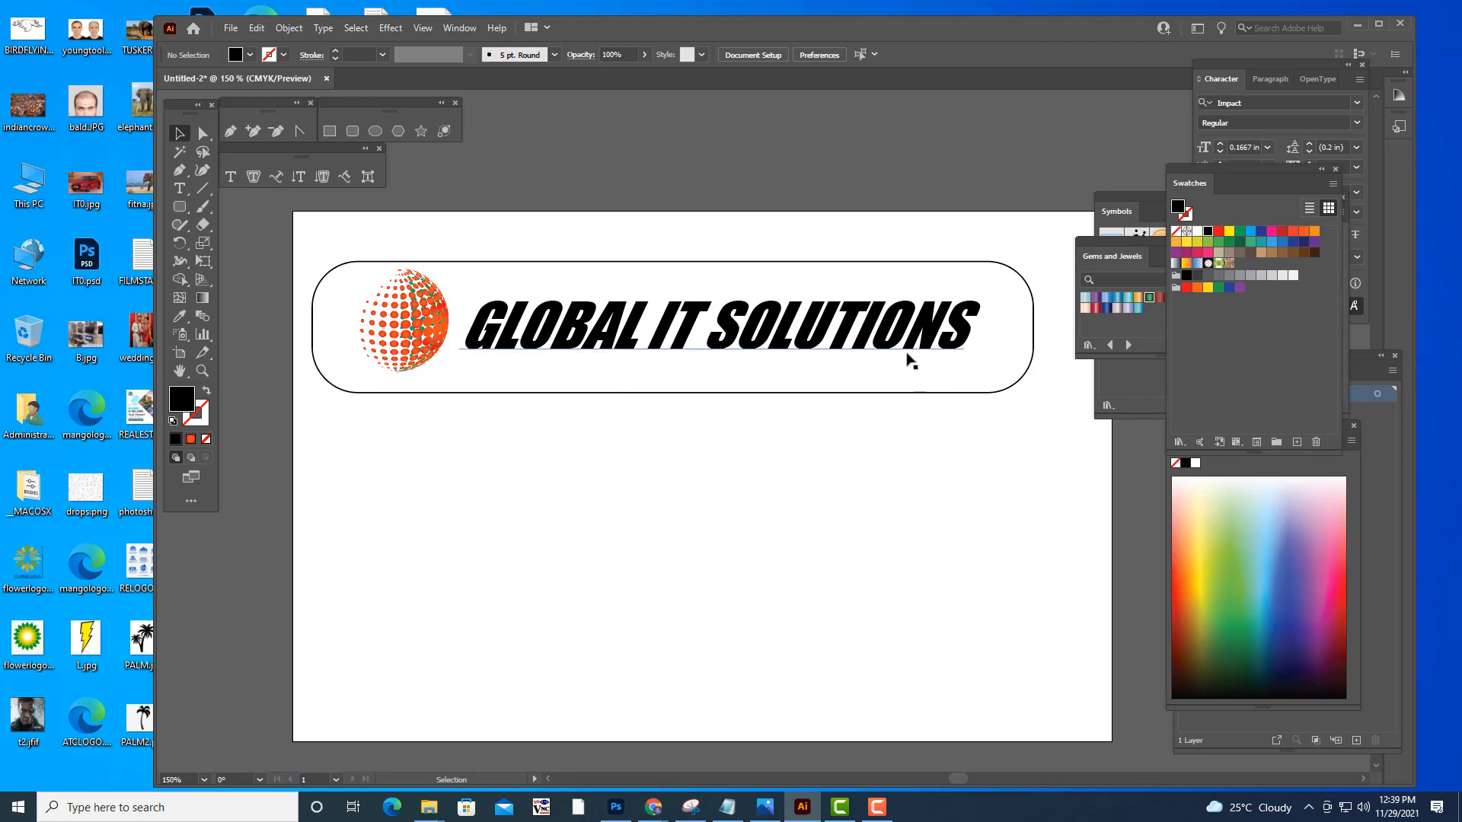
{"action": "left_click", "coordinate": [893, 350]}
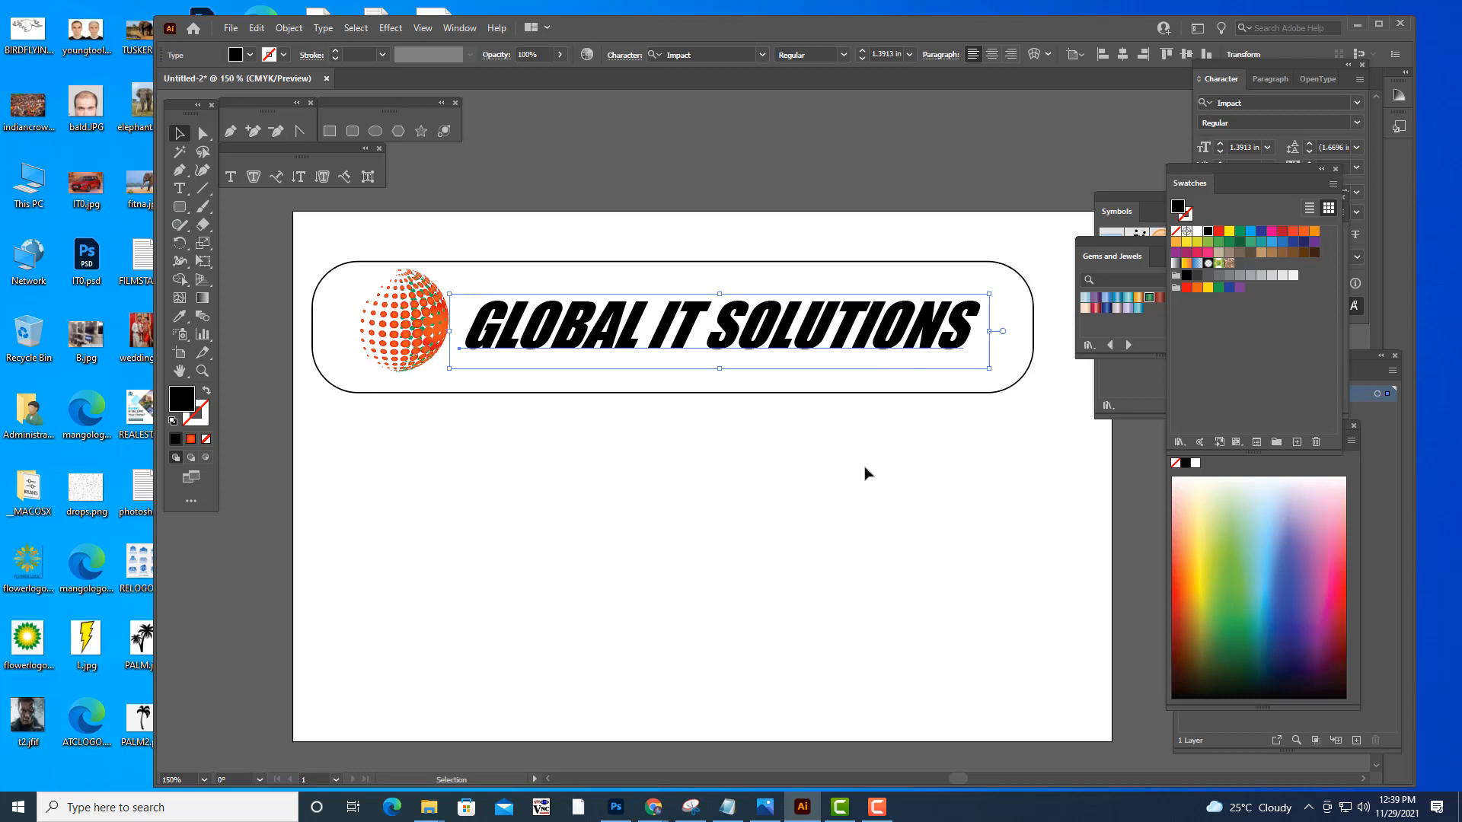
{"action": "left_click", "coordinate": [299, 29]}
{"action": "left_click", "coordinate": [335, 206]}
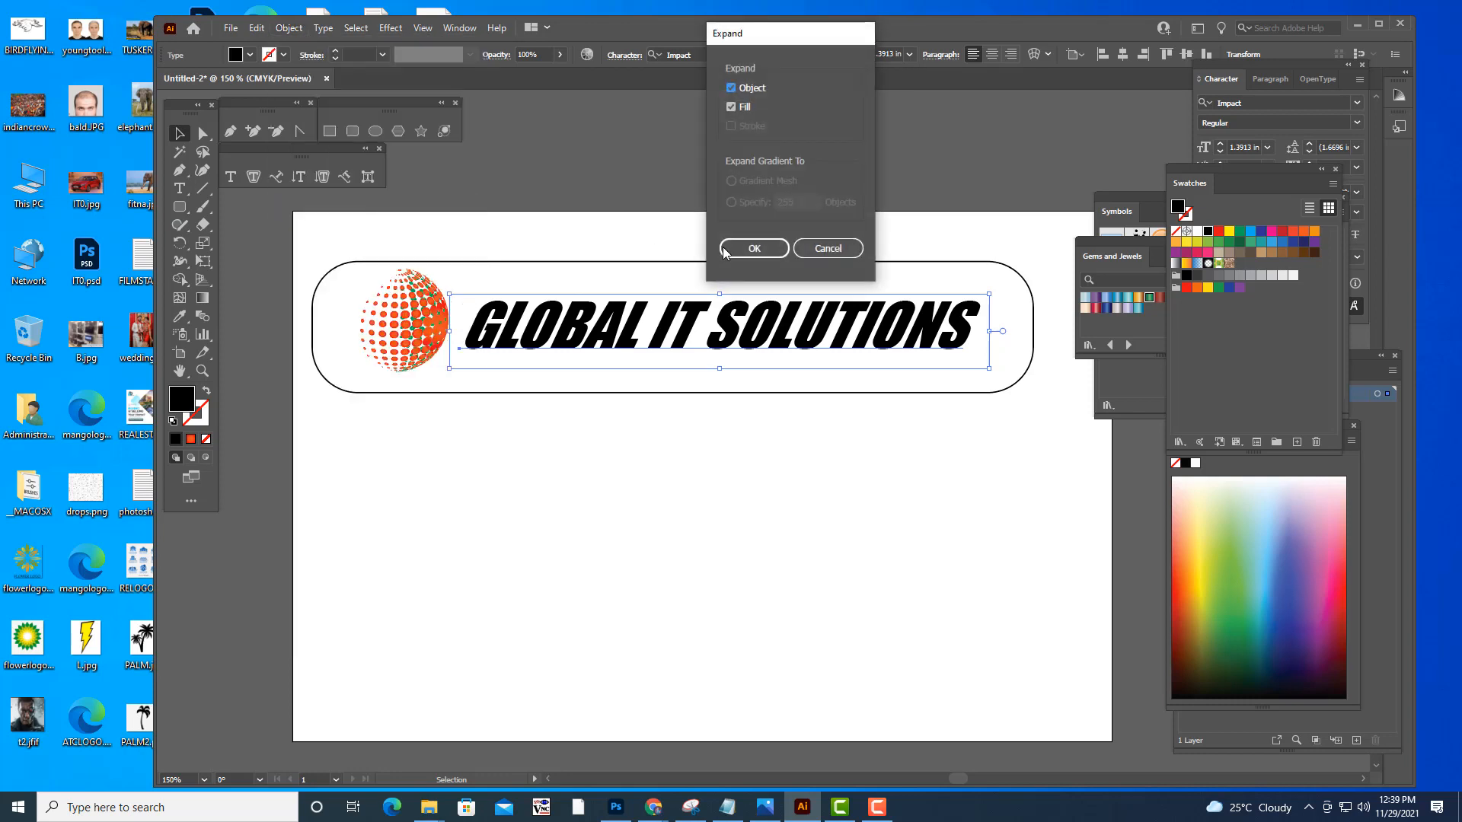
{"action": "key", "text": "Return"}
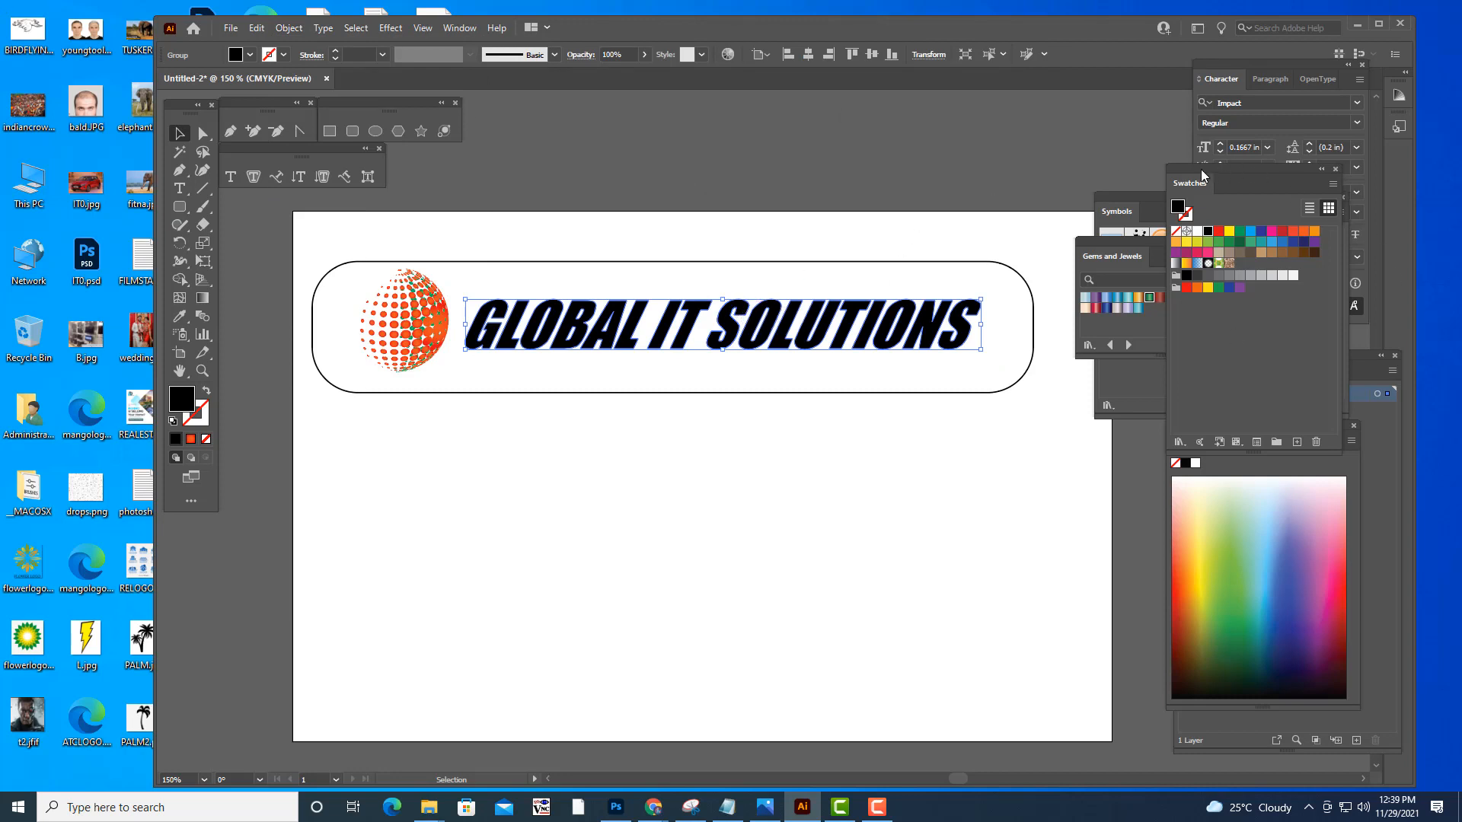
- Fill the expanded company name with the orange-to-red radial gradient
{"action": "left_click_drag", "start_coordinate": [1203, 175], "coordinate": [1135, 481]}
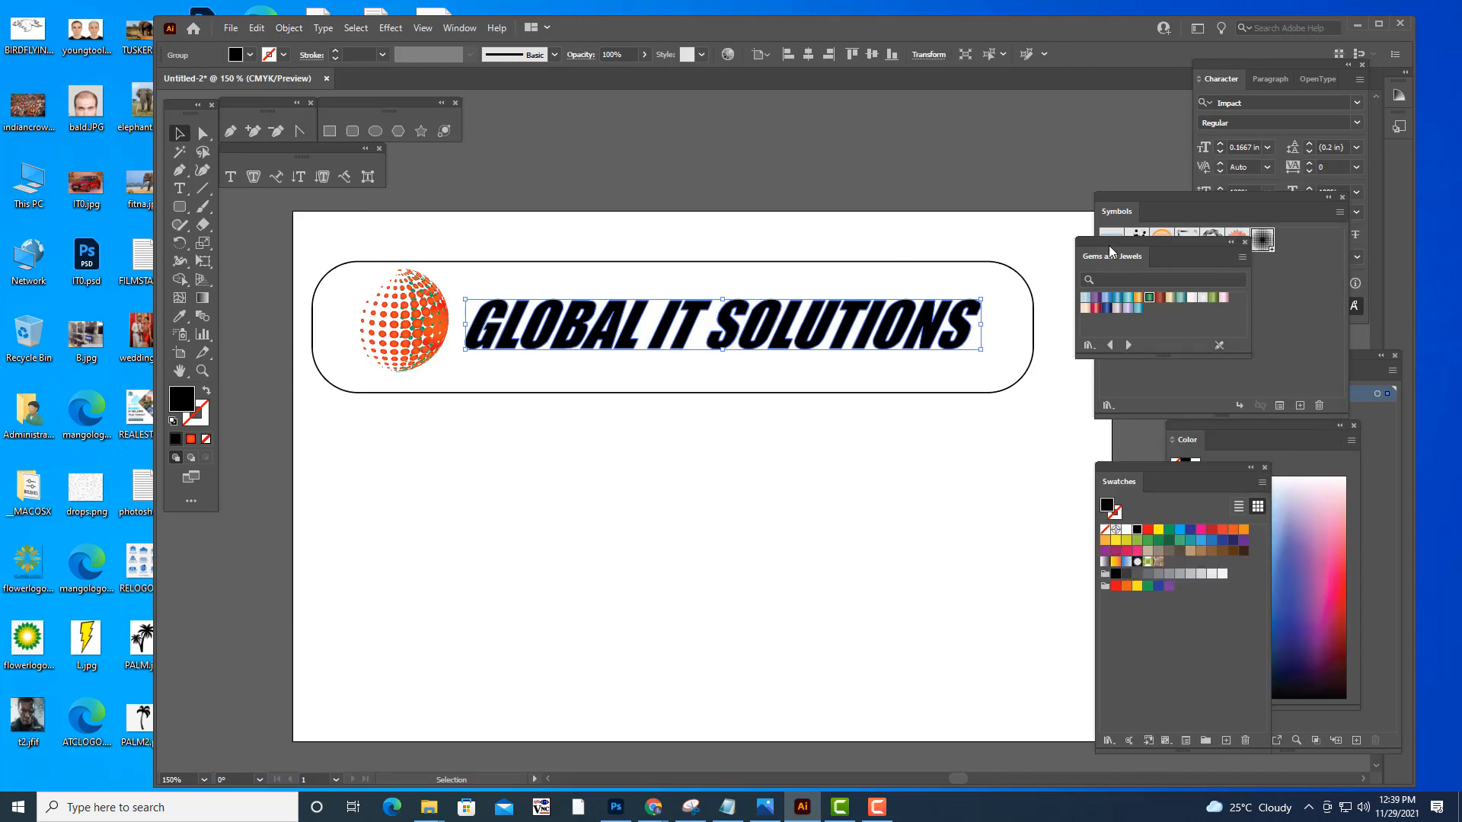
{"action": "left_click_drag", "start_coordinate": [1110, 252], "coordinate": [1144, 284]}
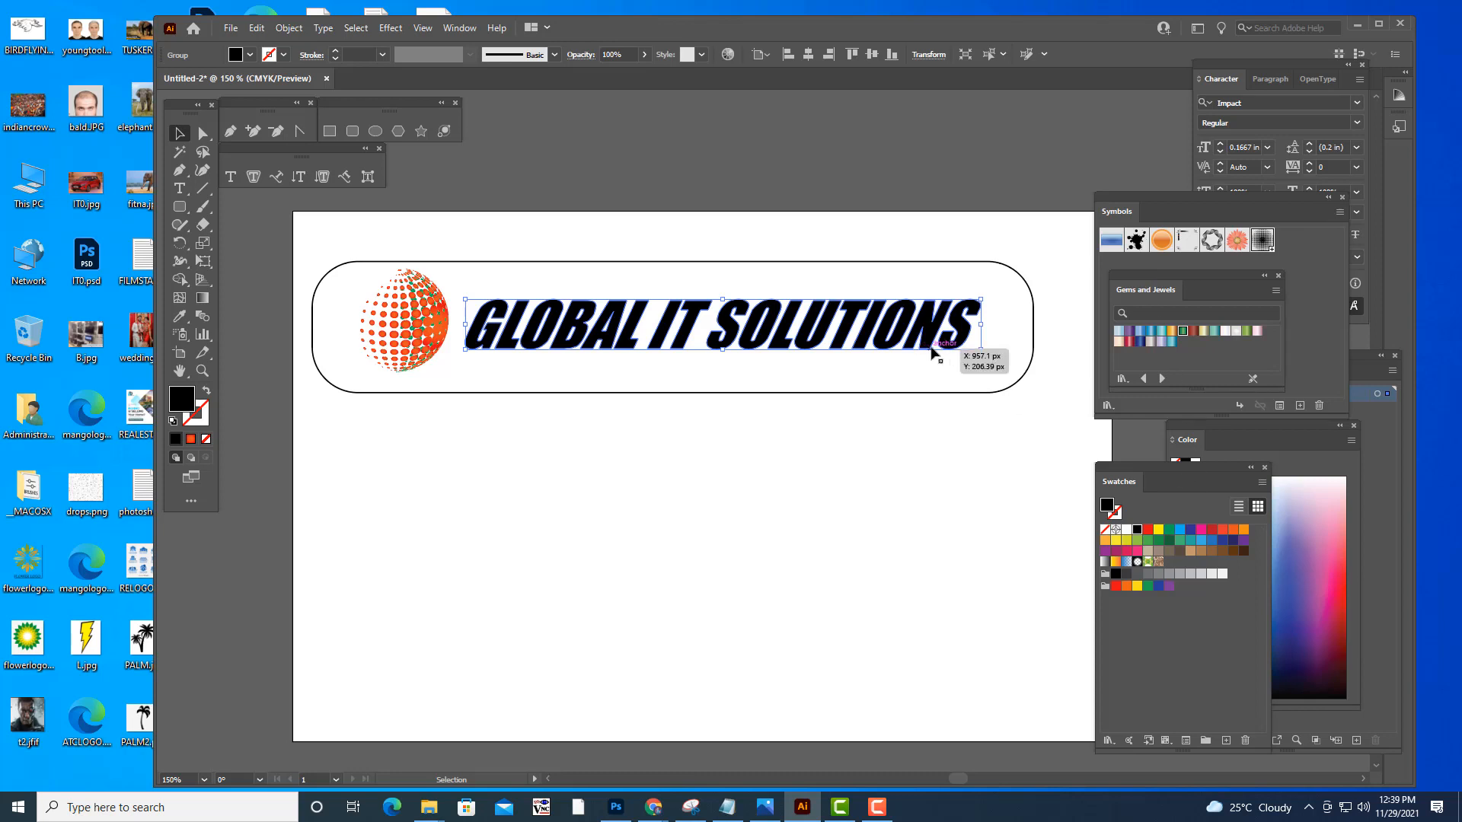
{"action": "key", "text": "ctrl+F9"}
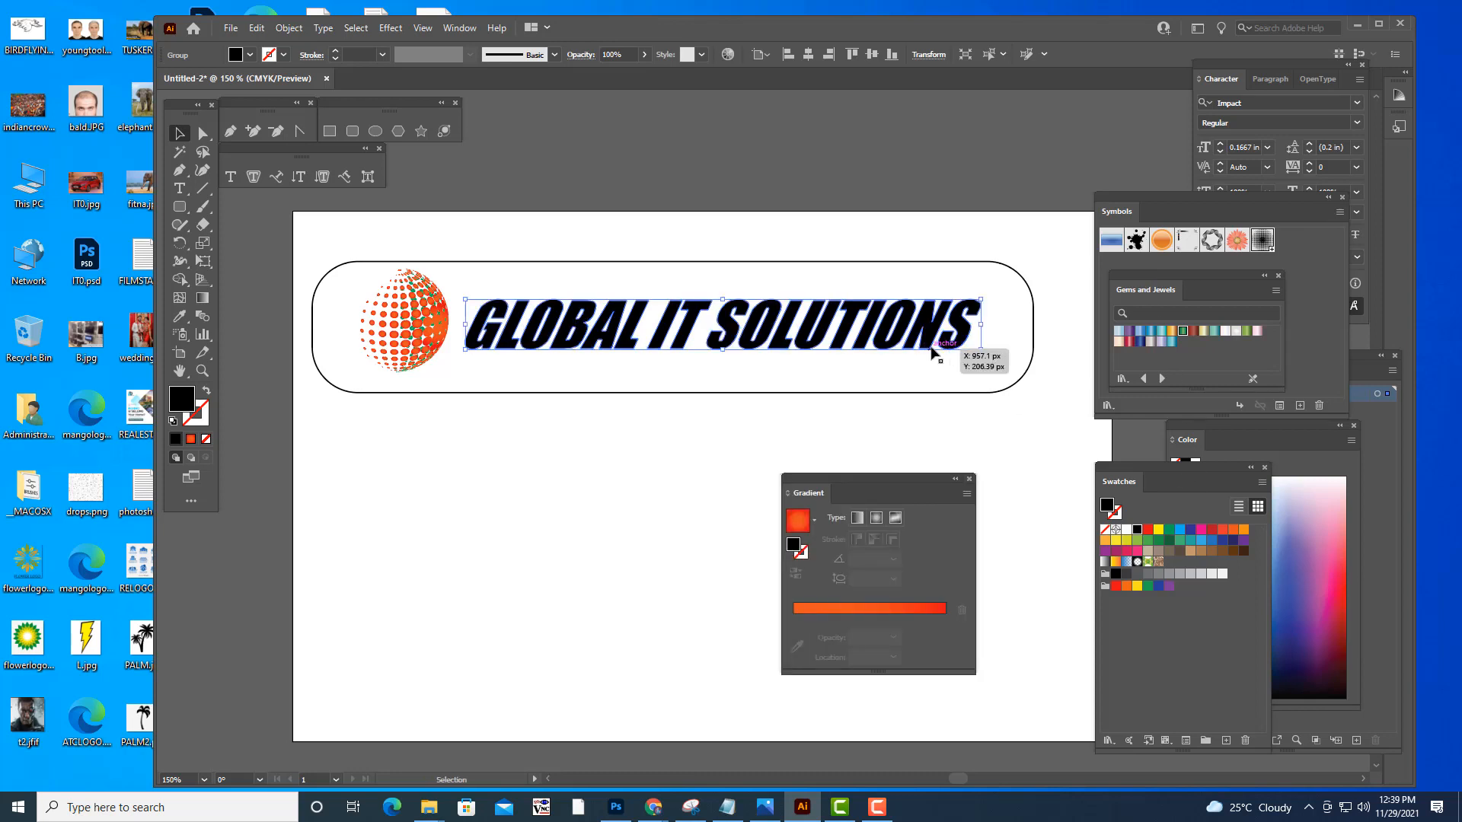
{"action": "left_click_drag", "start_coordinate": [866, 493], "coordinate": [985, 432]}
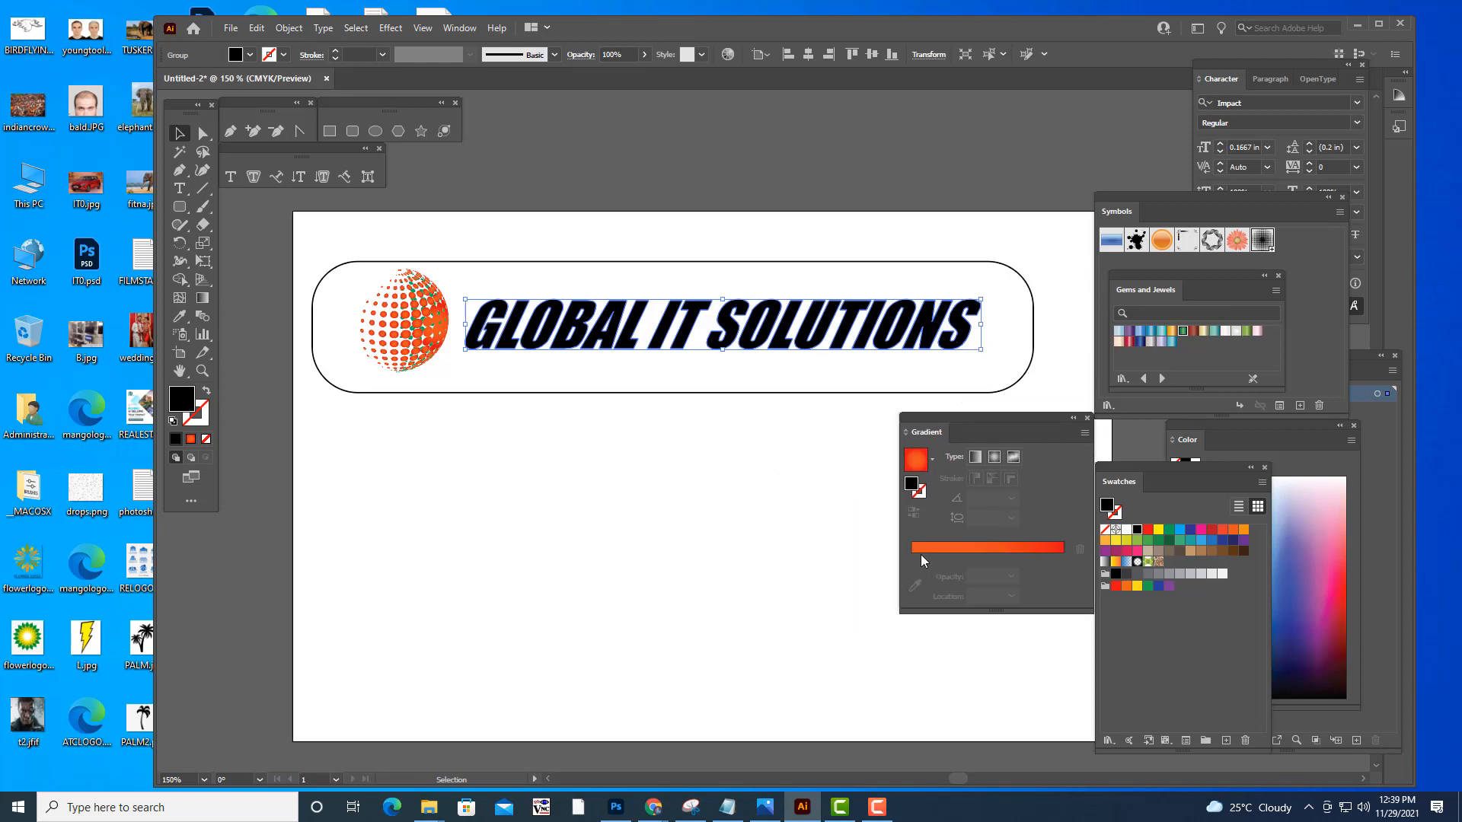
{"action": "left_click", "coordinate": [921, 555]}
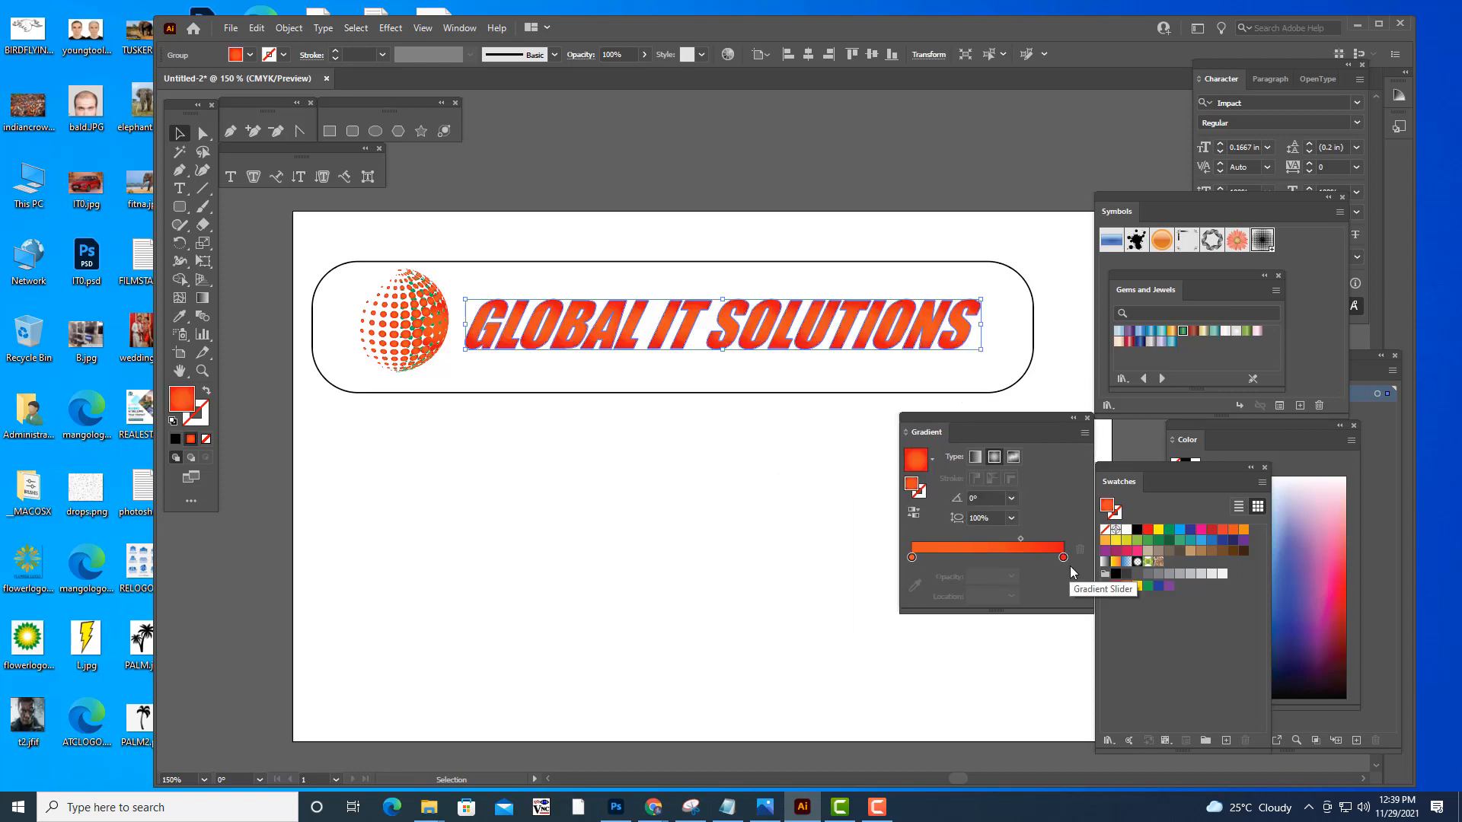
- Lighten the company name gradient's start color to orange M 52.55%, Y 71.37% and shift the gradient midpoint to about 52.79%
{"action": "double_click", "coordinate": [912, 557]}
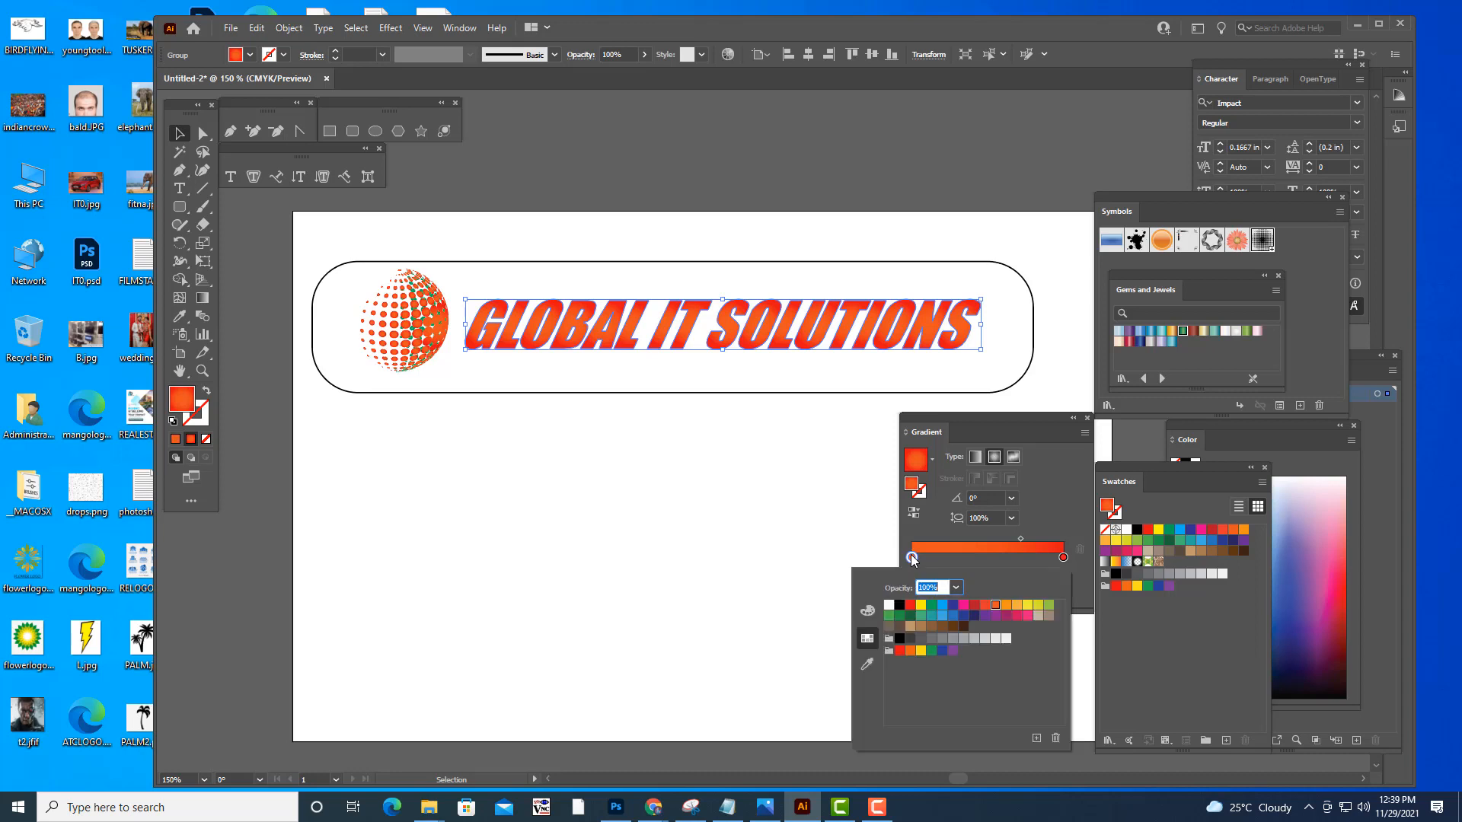
{"action": "left_click", "coordinate": [867, 611]}
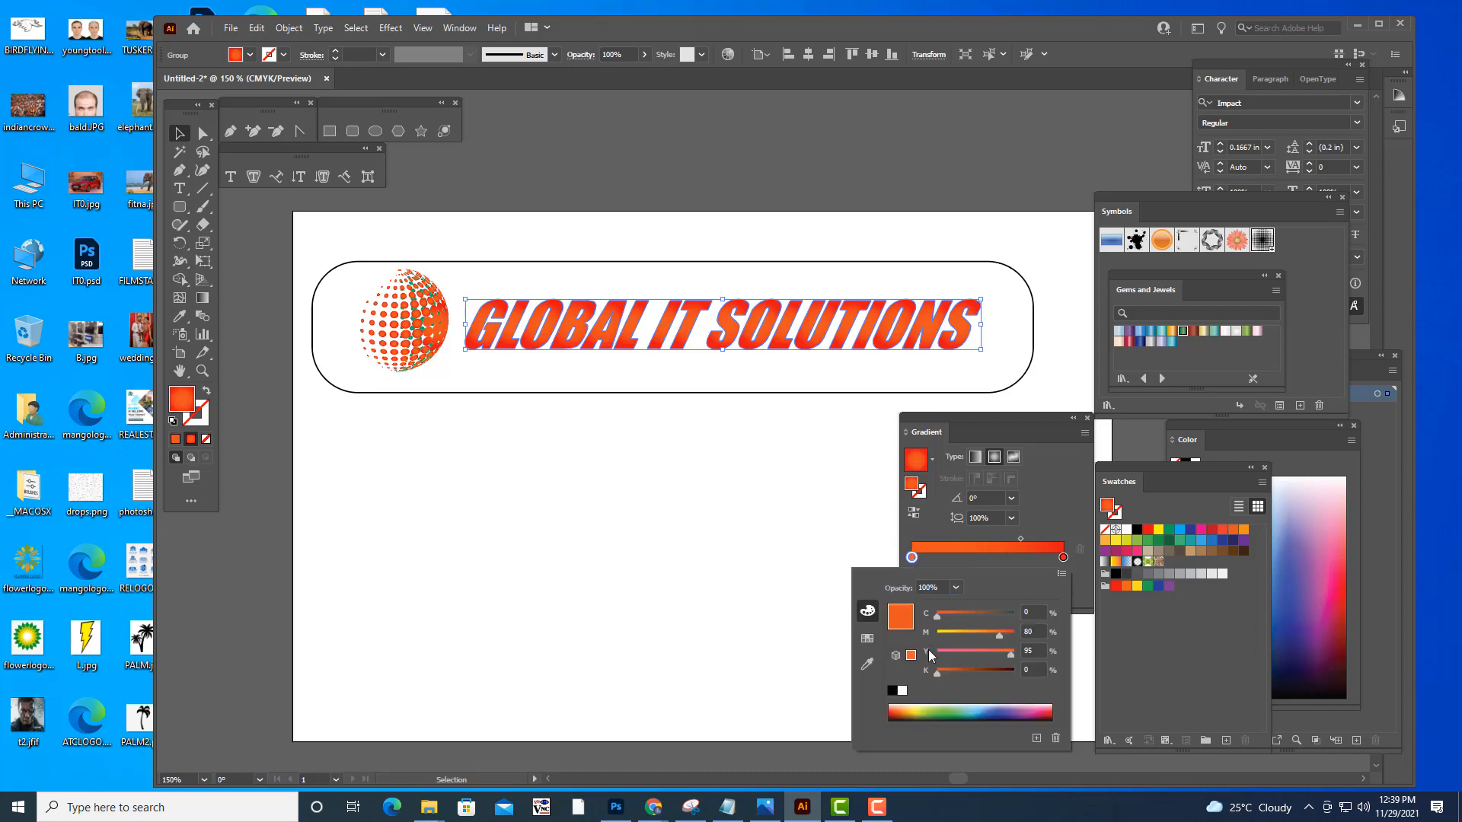
{"action": "left_click", "coordinate": [900, 706]}
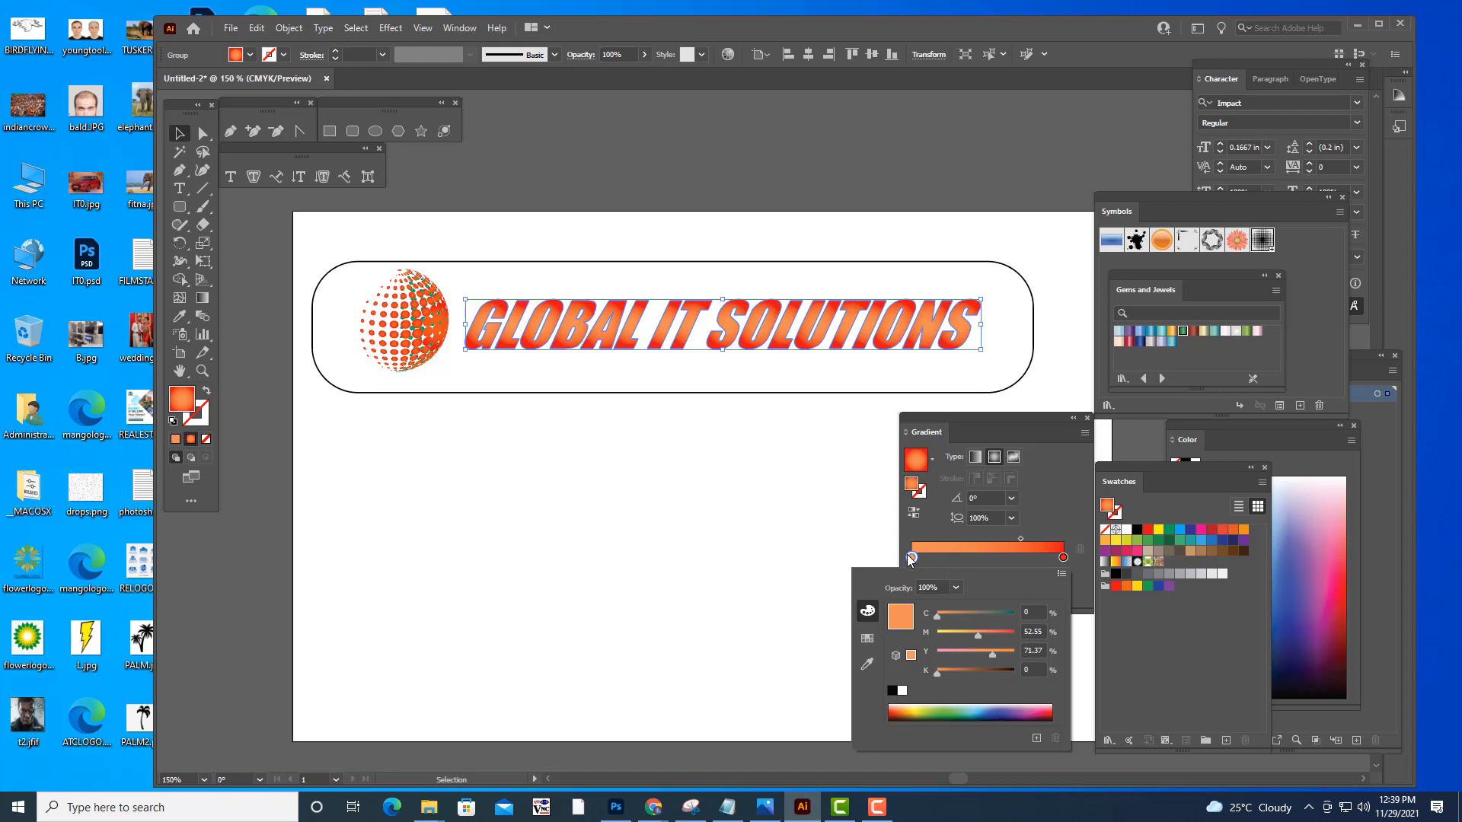
{"action": "left_click", "coordinate": [956, 419]}
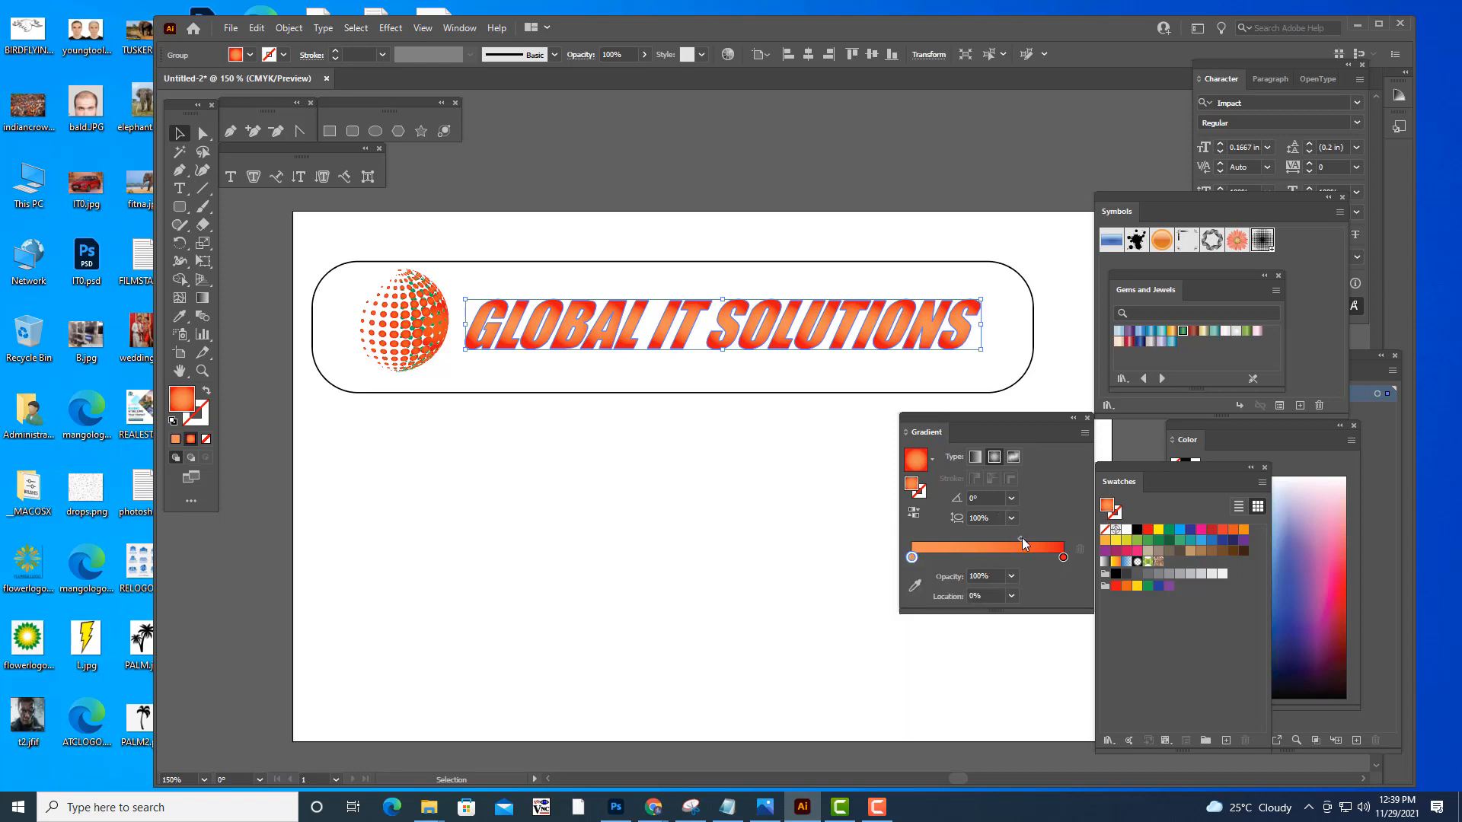
{"action": "left_click_drag", "start_coordinate": [1021, 538], "coordinate": [991, 538]}
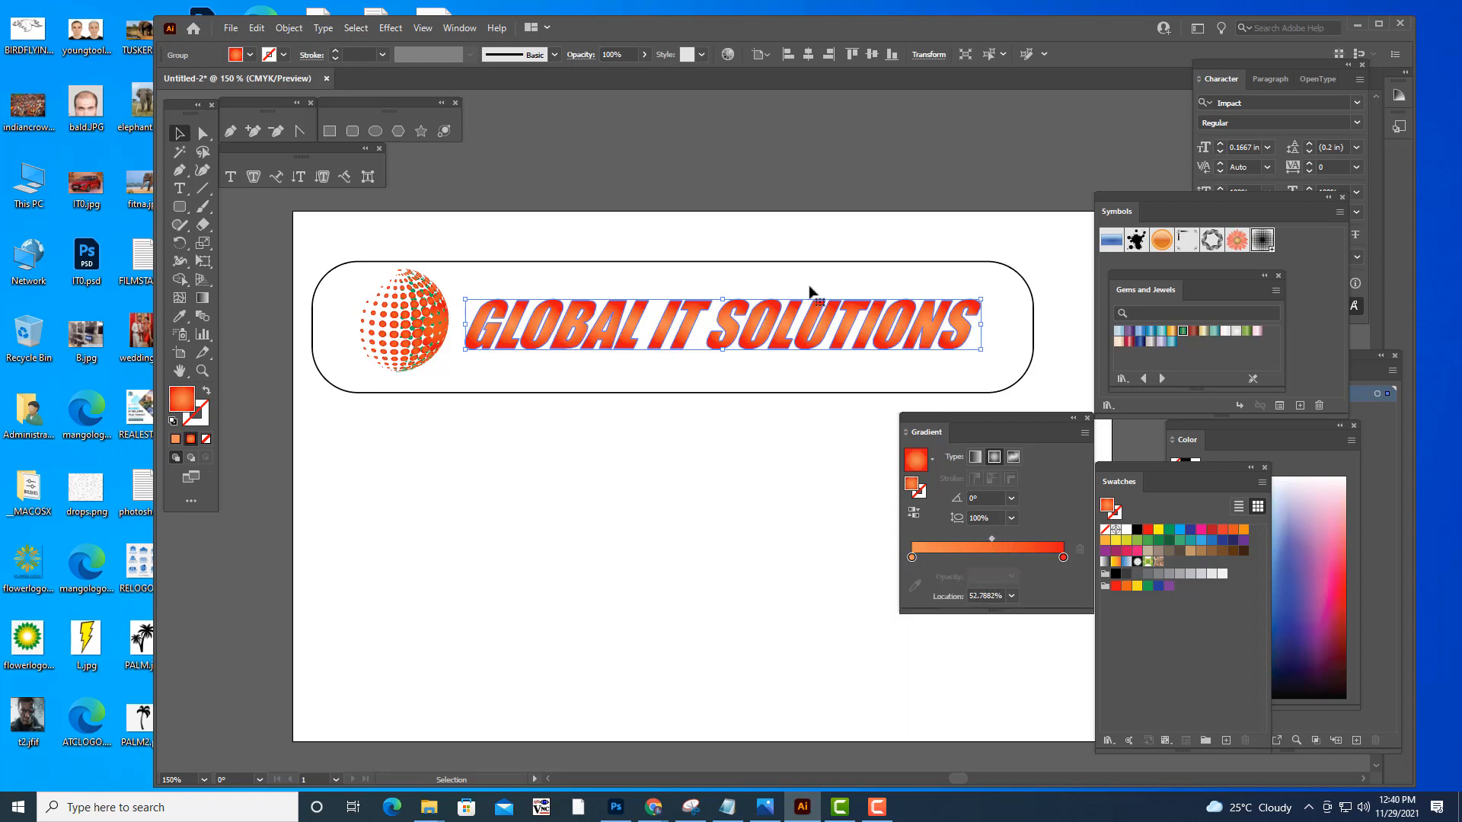
{"action": "left_click", "coordinate": [967, 167]}
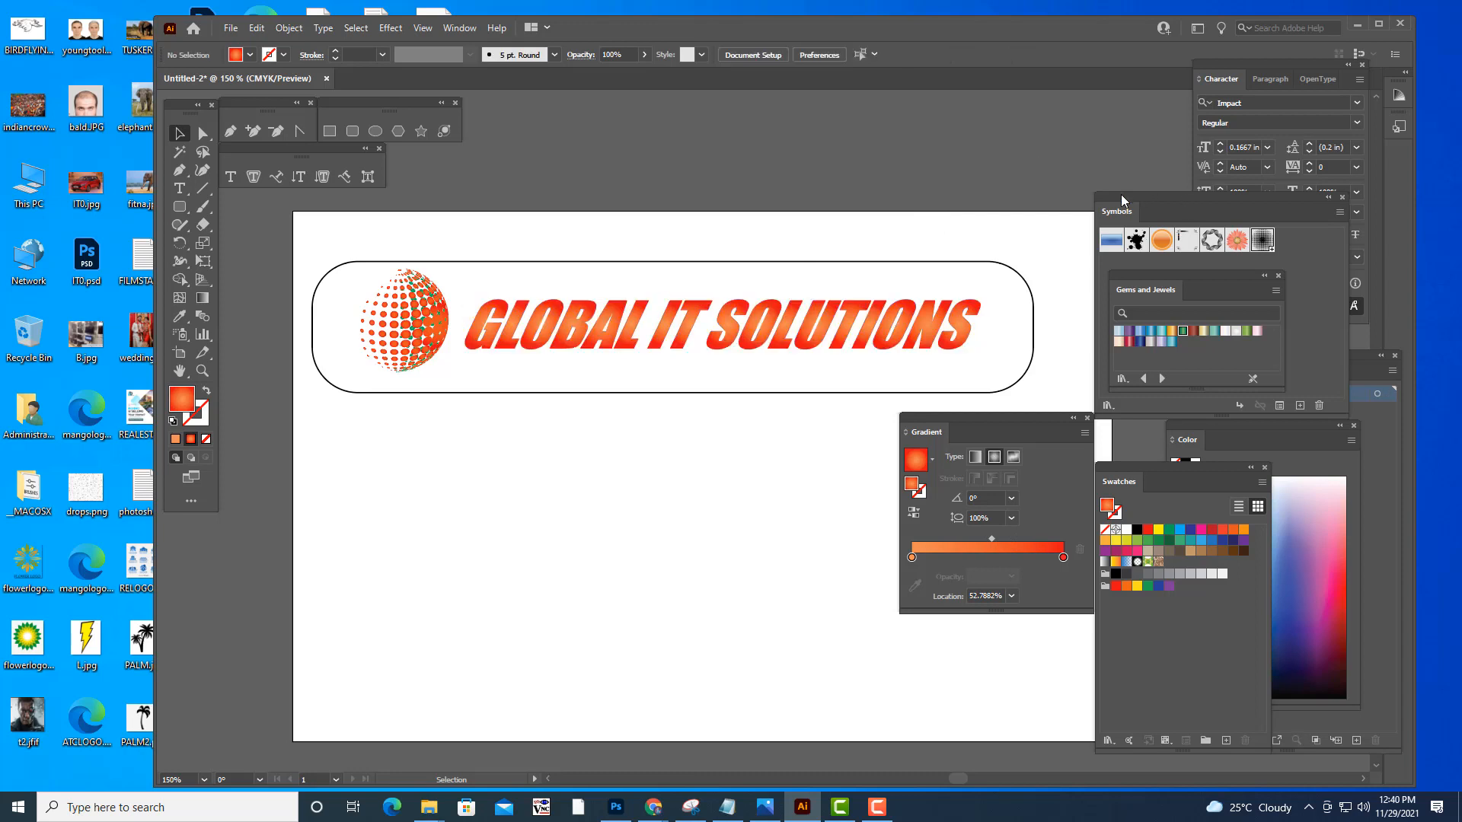
- Dock the Gradient panel beneath the Symbols panel, clear of the logo artwork
{"action": "left_click_drag", "start_coordinate": [1121, 194], "coordinate": [1135, 194]}
{"action": "left_click_drag", "start_coordinate": [920, 416], "coordinate": [1138, 399]}
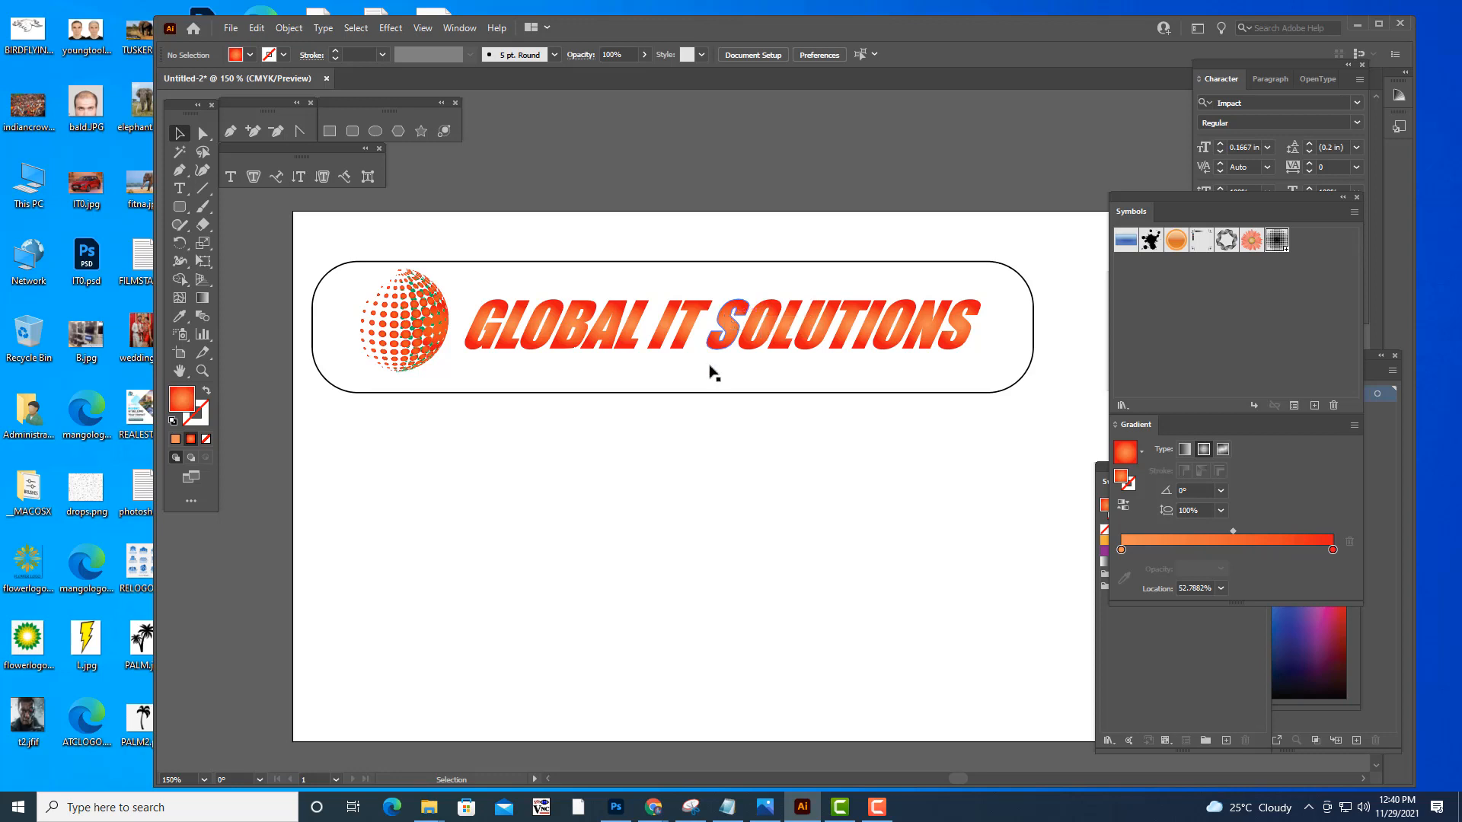
{"action": "left_click", "coordinate": [440, 334]}
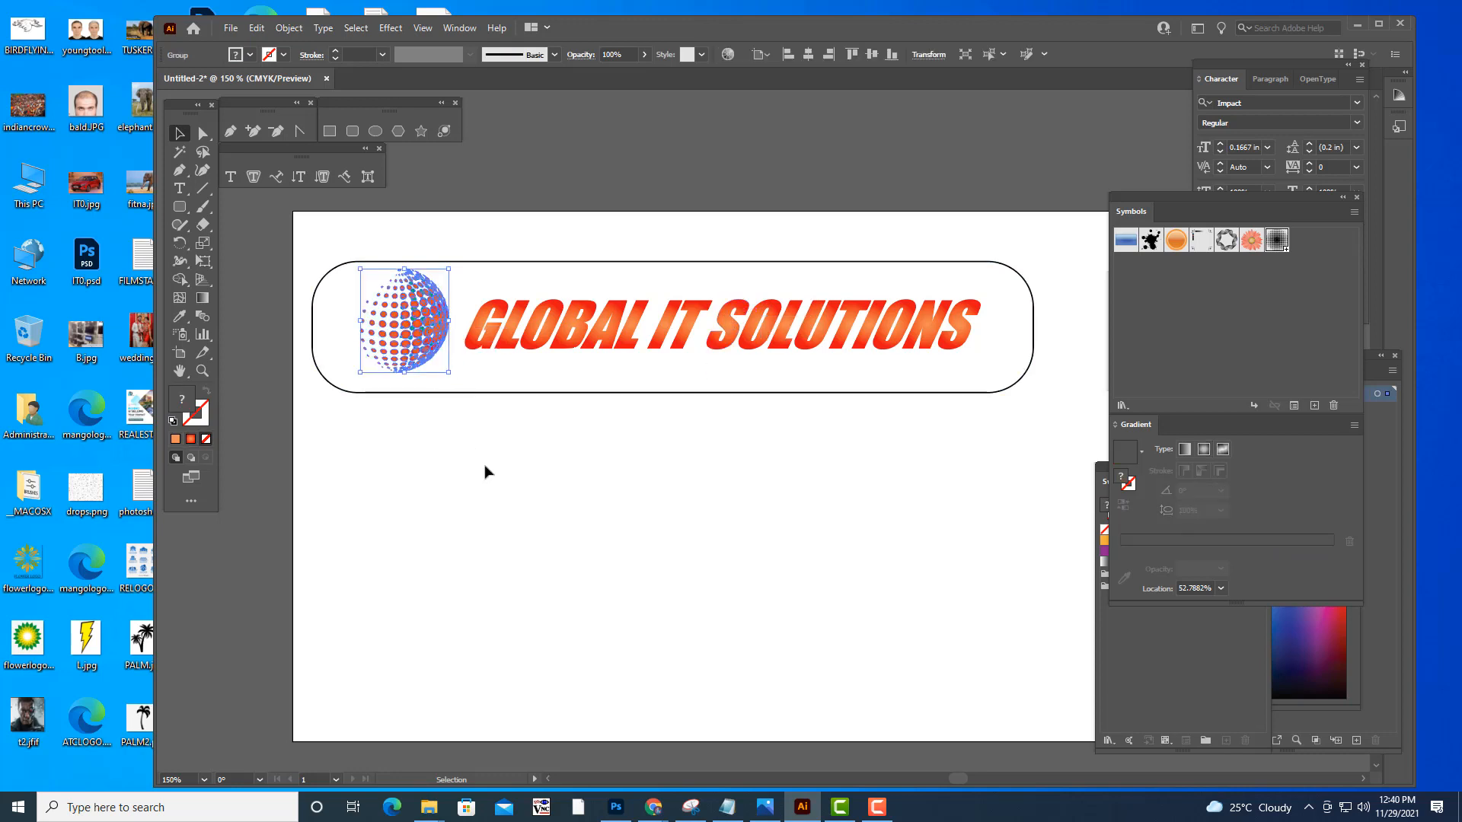
{"action": "key", "text": "."}
{"action": "left_click", "coordinate": [498, 478]}
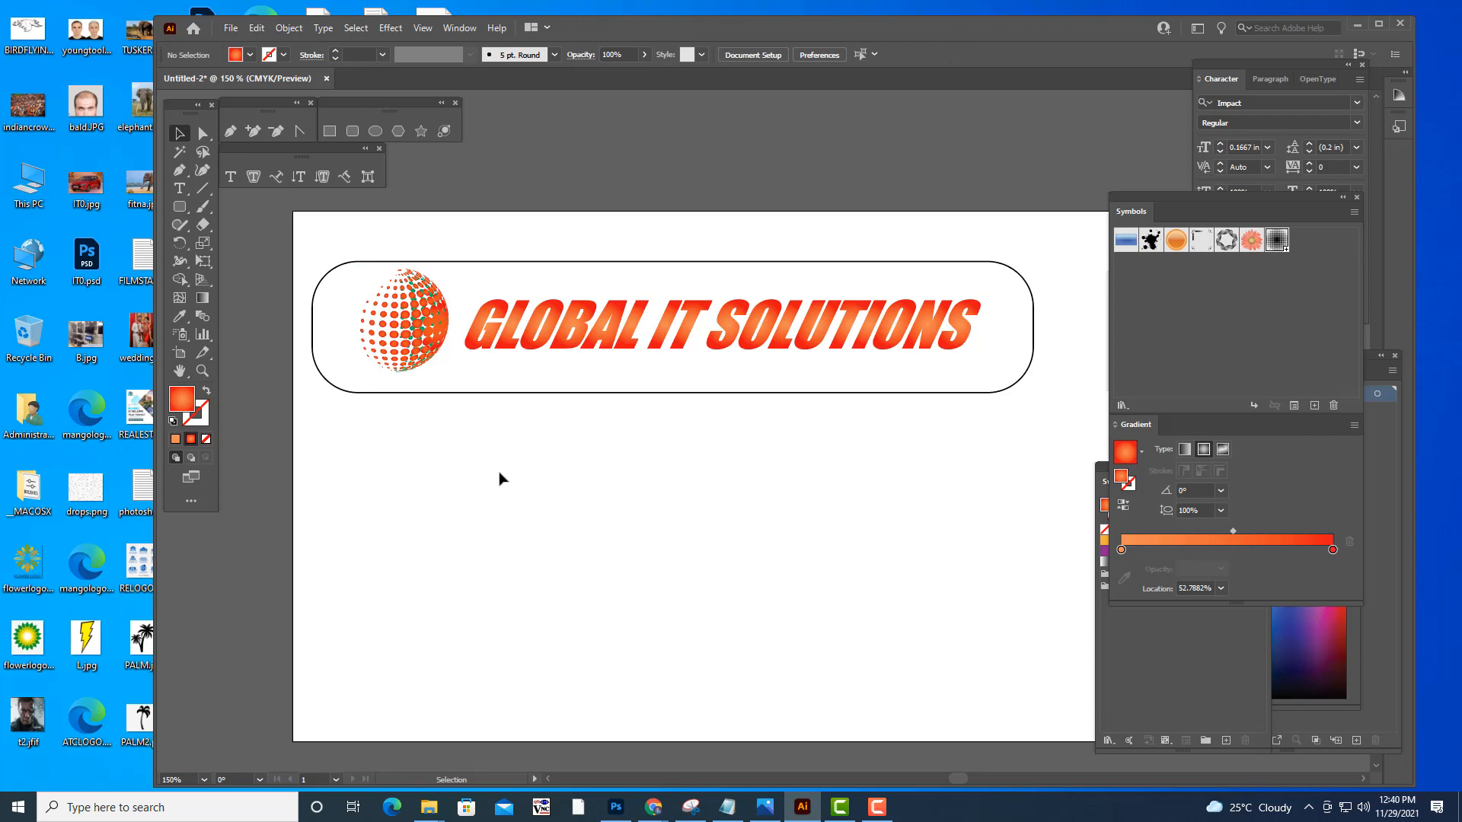
- Start a drop shadow on the sphere with Normal blending mode and 50% opacity
{"action": "left_click", "coordinate": [376, 361]}
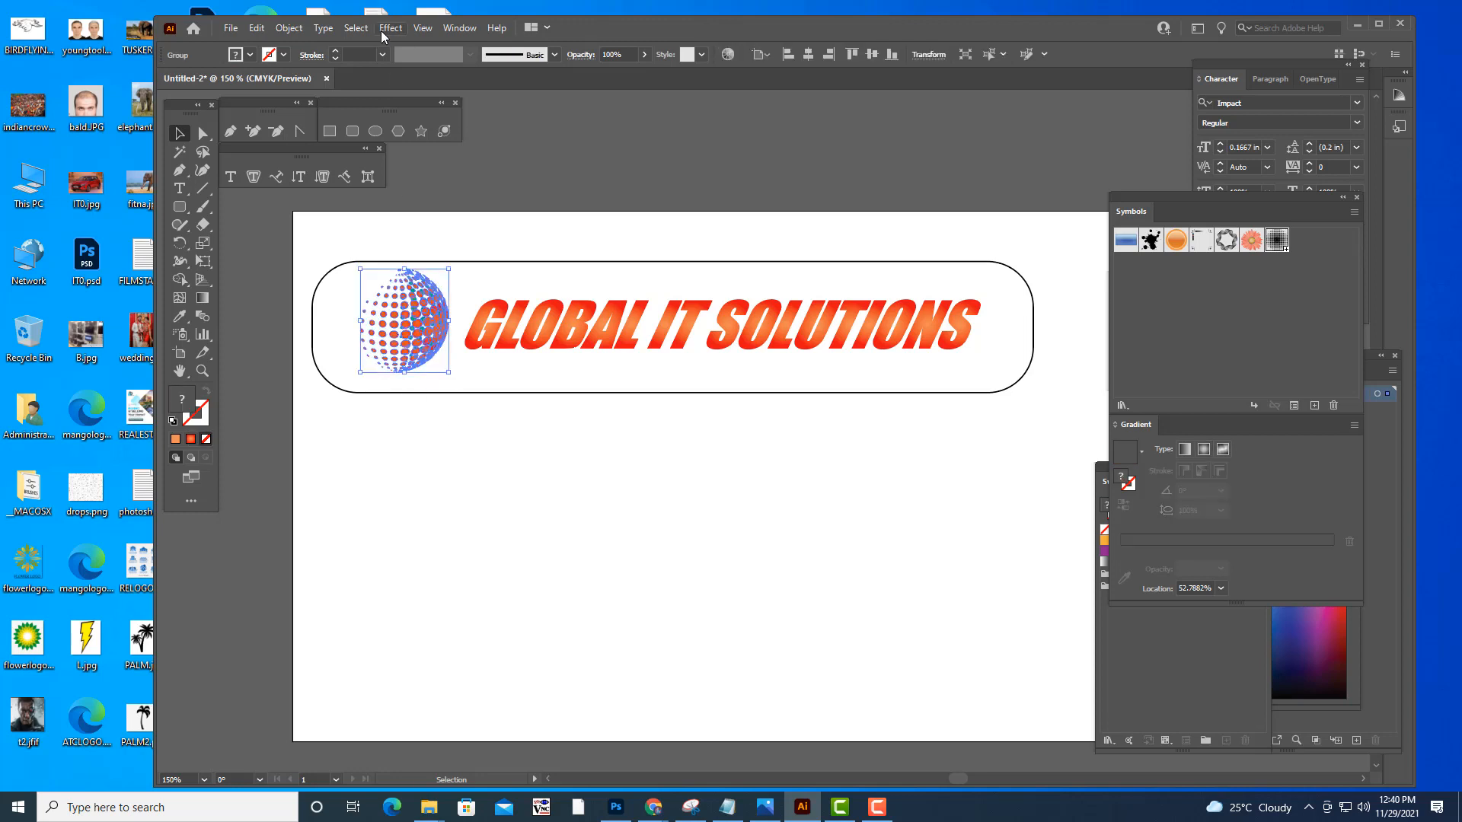
{"action": "left_click", "coordinate": [381, 31]}
{"action": "mouse_move", "coordinate": [466, 203]}
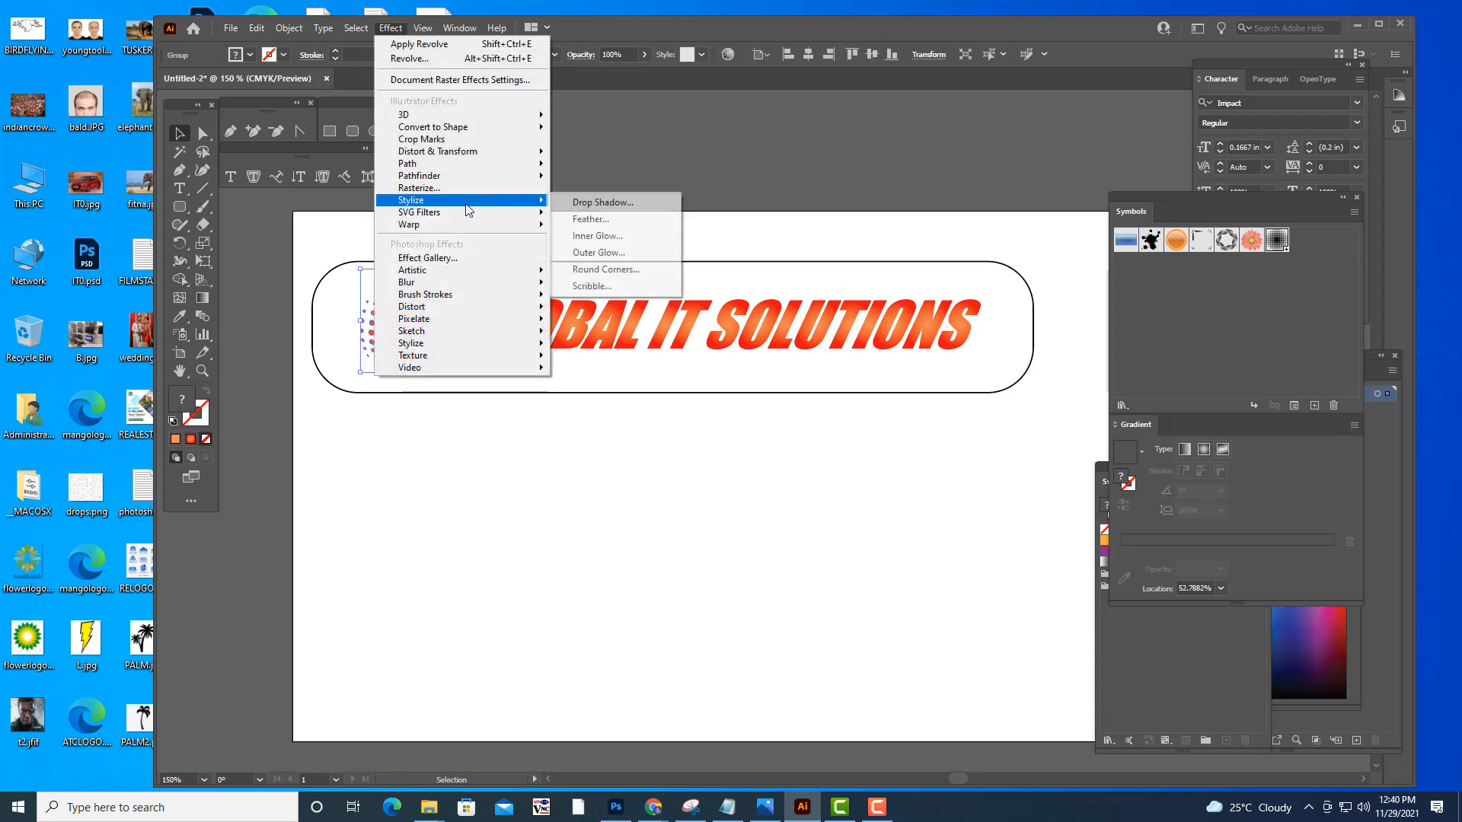
{"action": "left_click", "coordinate": [607, 202]}
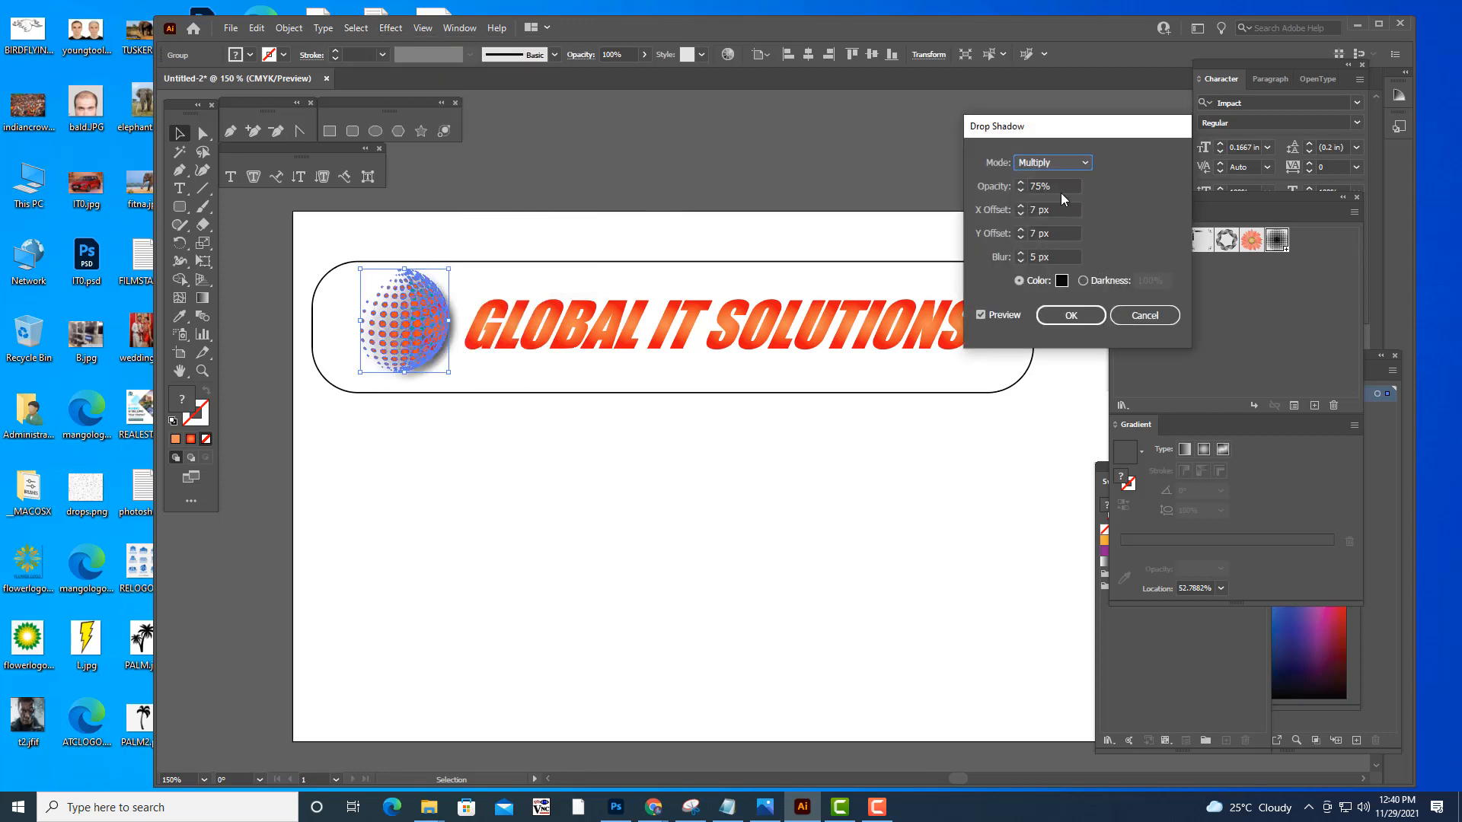
{"action": "left_click", "coordinate": [1058, 187]}
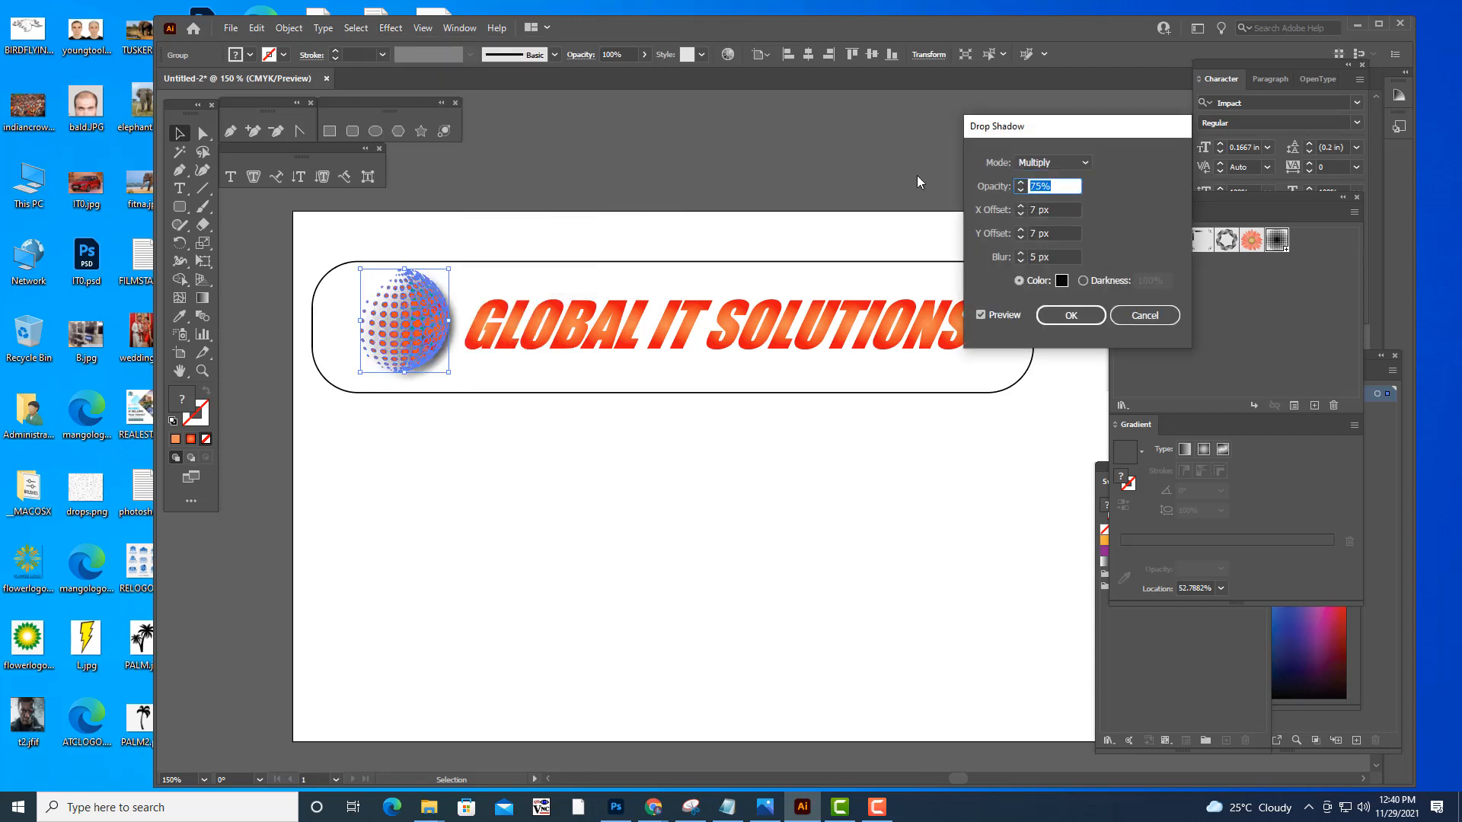
{"action": "type", "text": "10"}
{"action": "left_click", "coordinate": [1058, 209]}
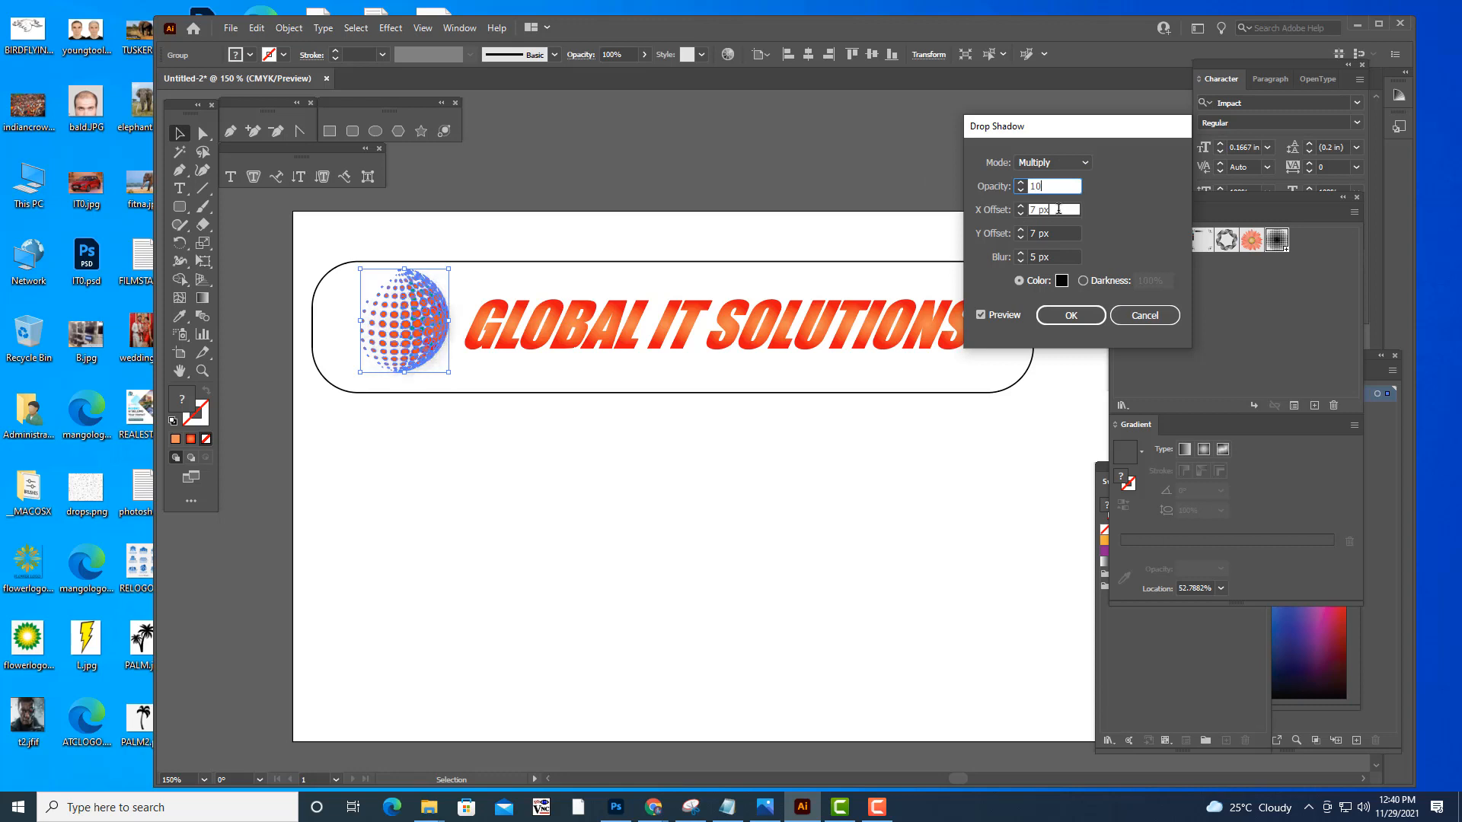
{"action": "left_click", "coordinate": [1054, 187]}
{"action": "type", "text": "50"}
{"action": "left_click", "coordinate": [1058, 209]}
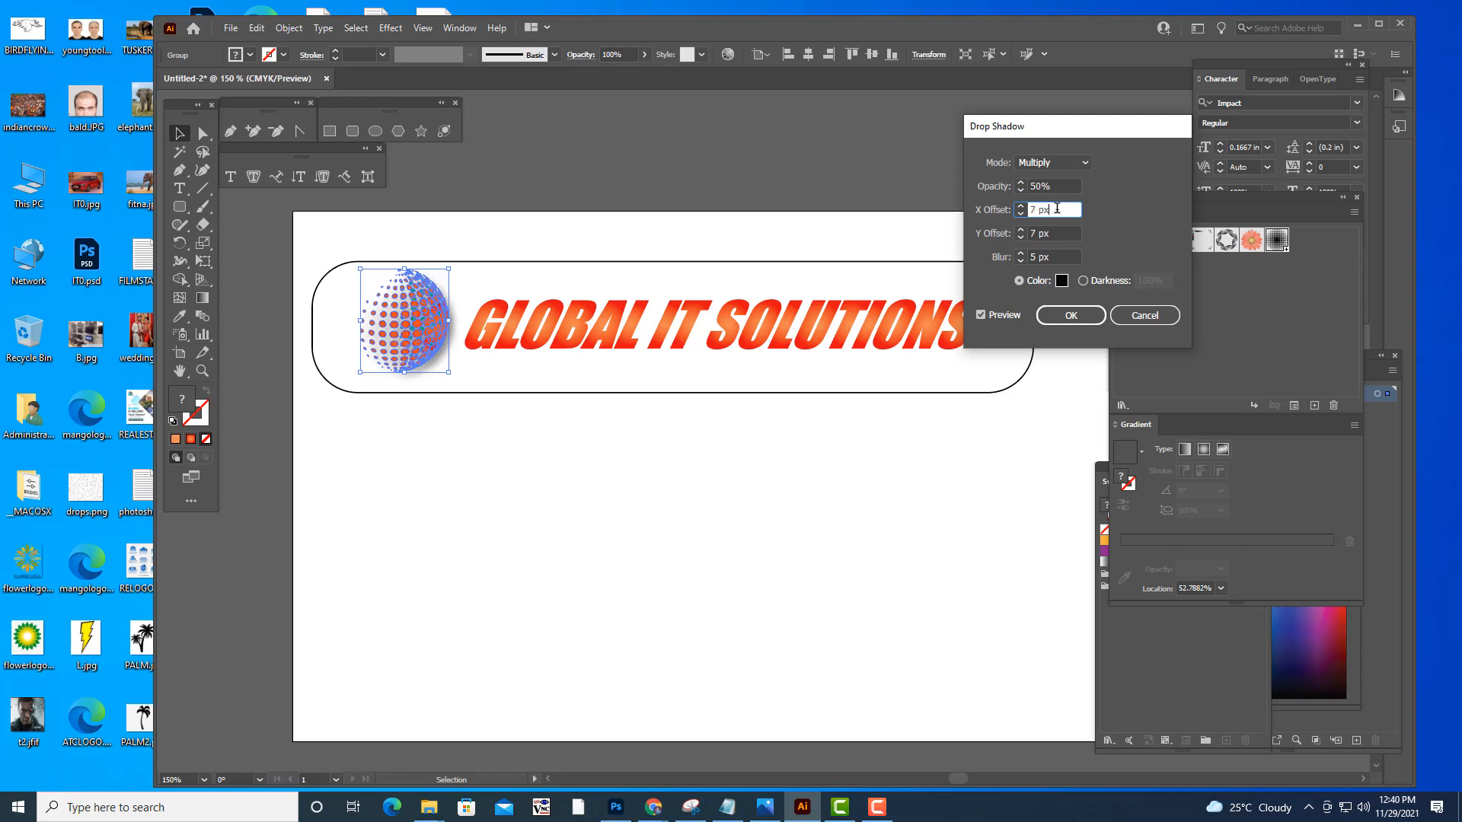
{"action": "left_click", "coordinate": [1056, 163]}
{"action": "left_click", "coordinate": [1048, 176]}
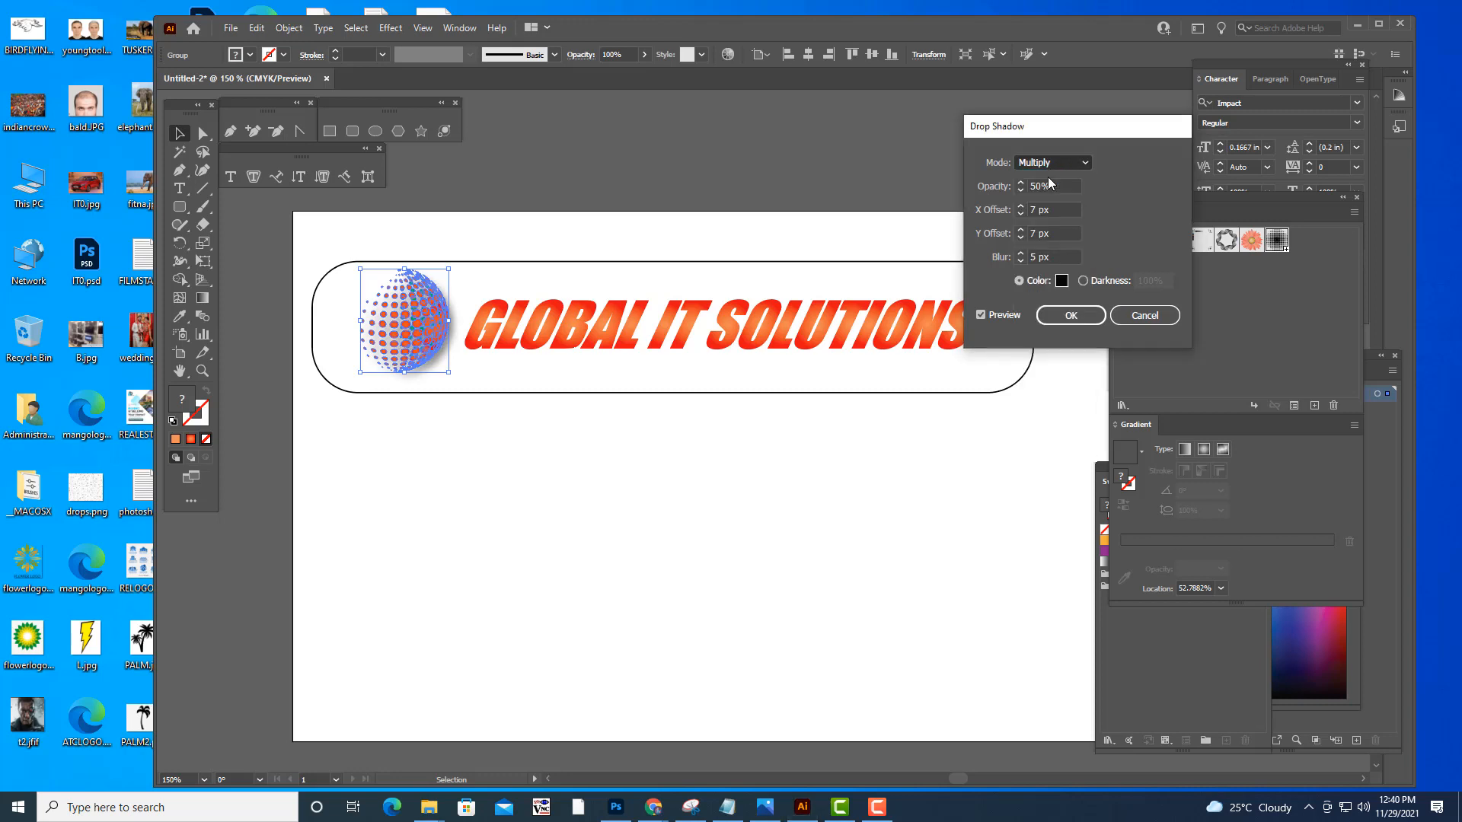
- Set the sphere shadow's X and Y offsets to 1 px each and apply the effect
{"action": "left_click", "coordinate": [1031, 210]}
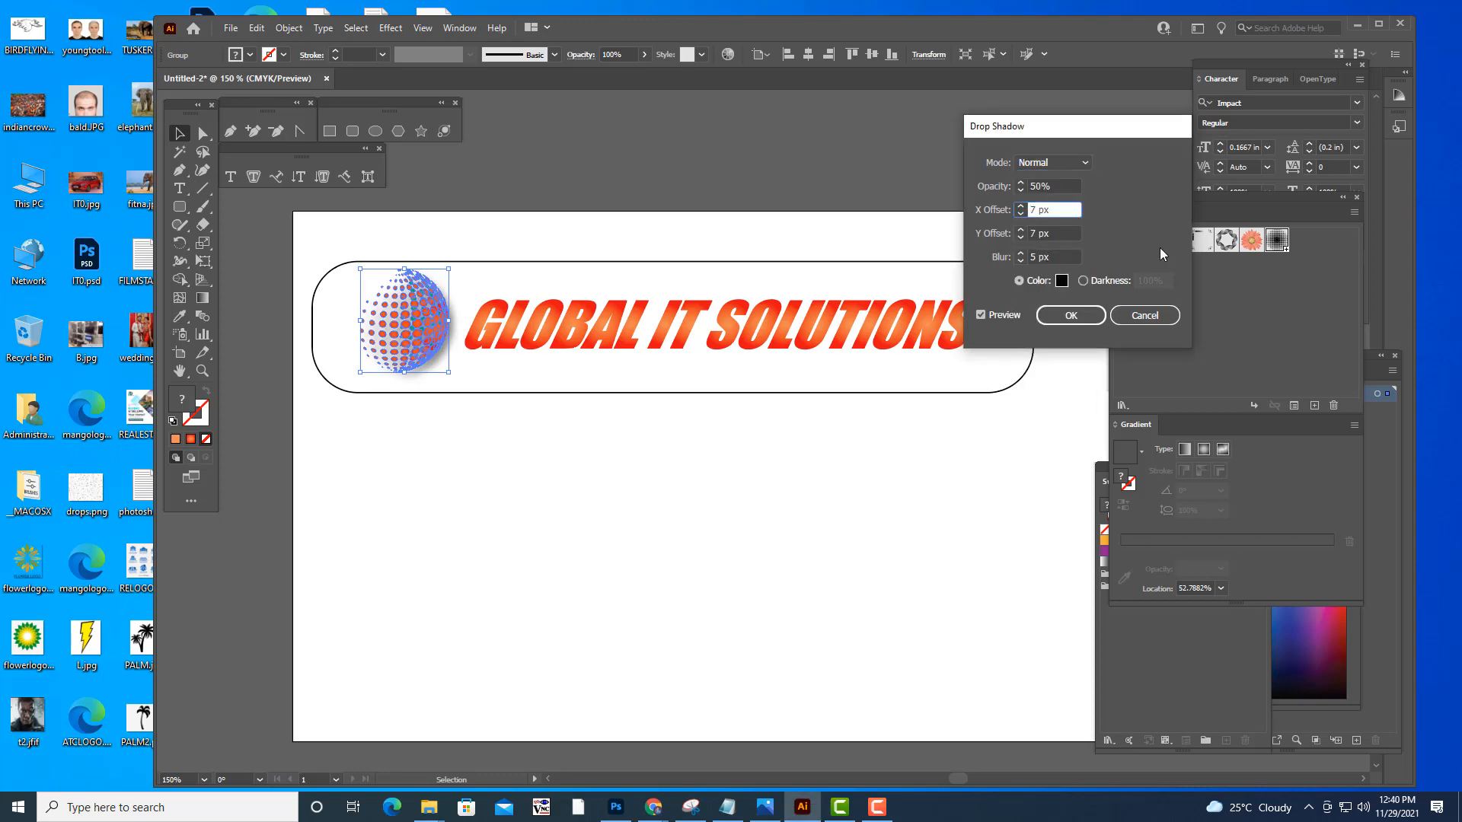
{"action": "key", "text": "Down"}
{"action": "key", "text": "Down"}
{"action": "left_click", "coordinate": [1032, 233]}
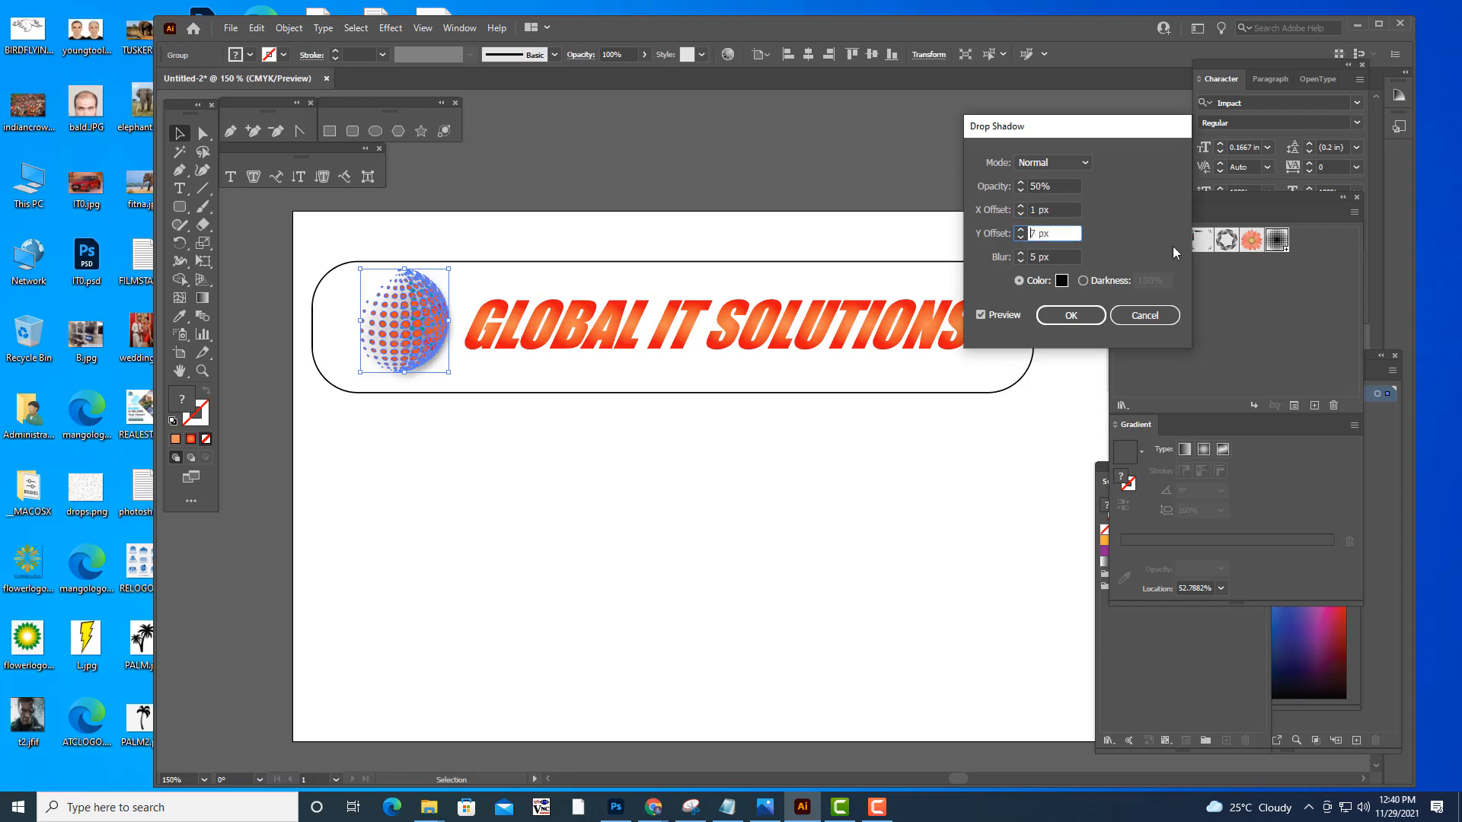
{"action": "key", "text": "Down"}
{"action": "key", "text": "Down"}
{"action": "key", "text": "Down"}
{"action": "left_click", "coordinate": [1069, 316]}
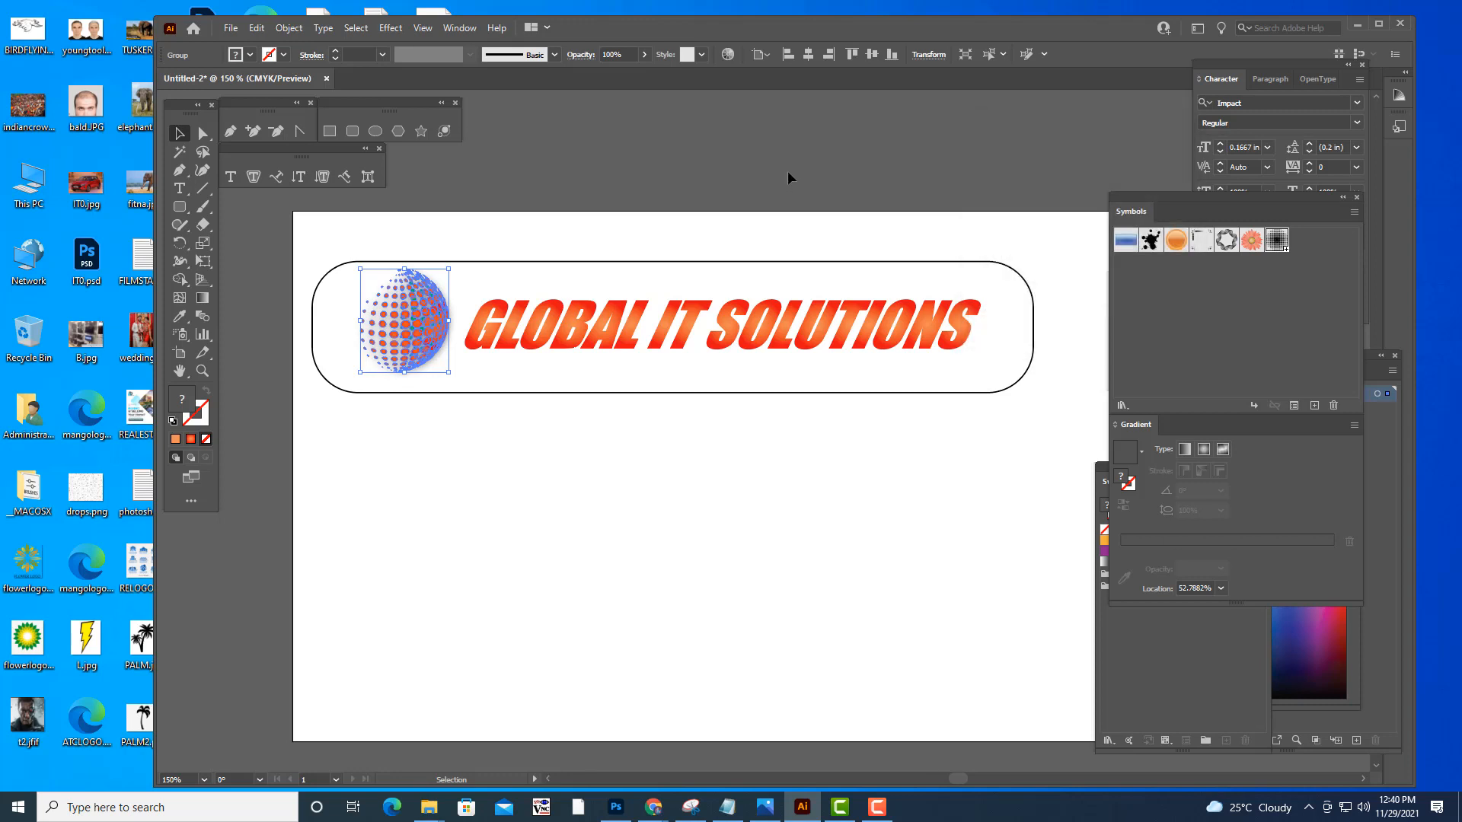
{"action": "left_click", "coordinate": [787, 170]}
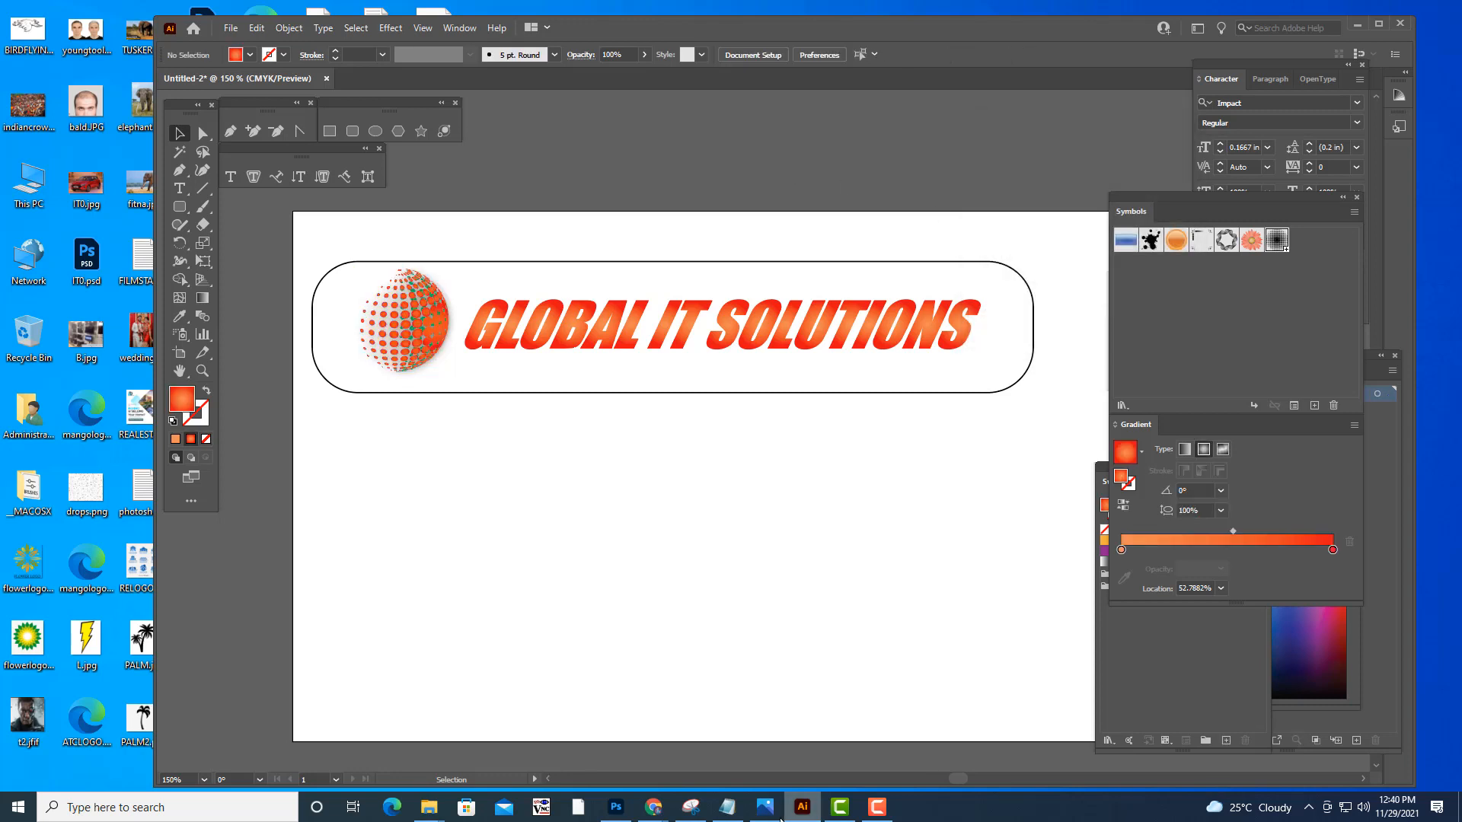
- Apply a drop shadow to the company name with its opacity set to 31%
{"action": "left_click", "coordinate": [658, 343]}
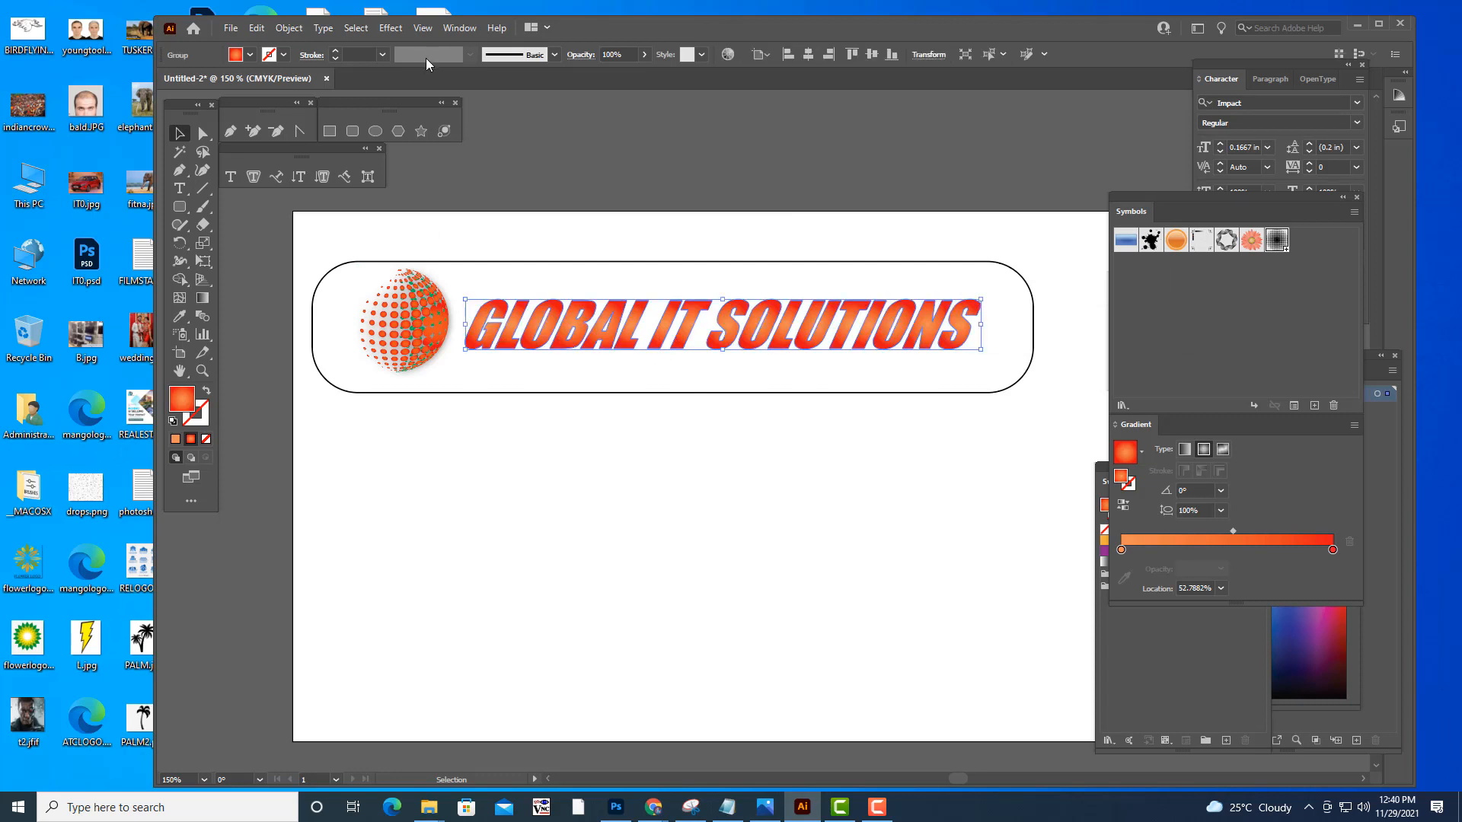
{"action": "left_click", "coordinate": [390, 29]}
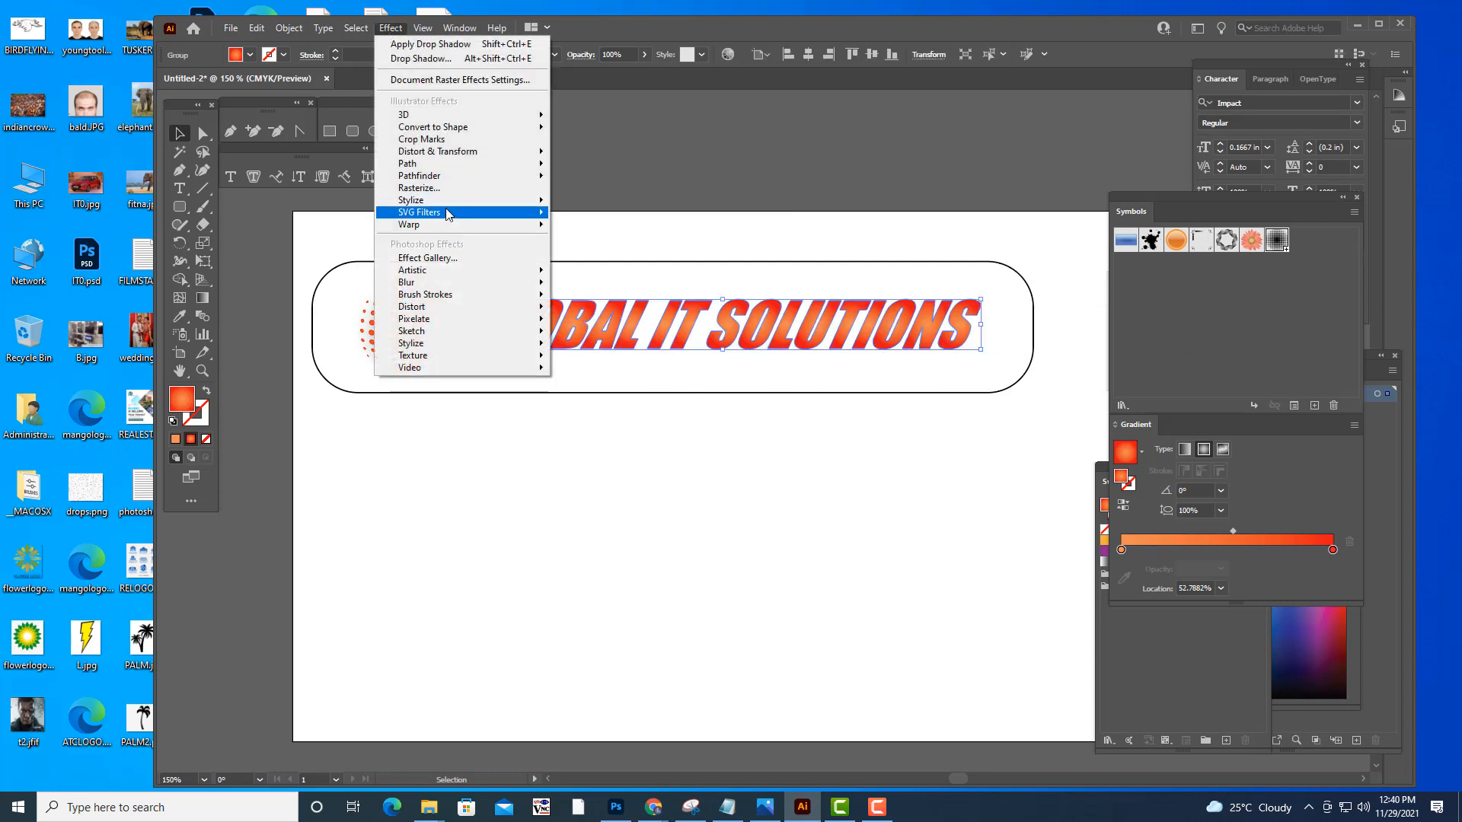
{"action": "mouse_move", "coordinate": [448, 201]}
{"action": "left_click", "coordinate": [621, 201]}
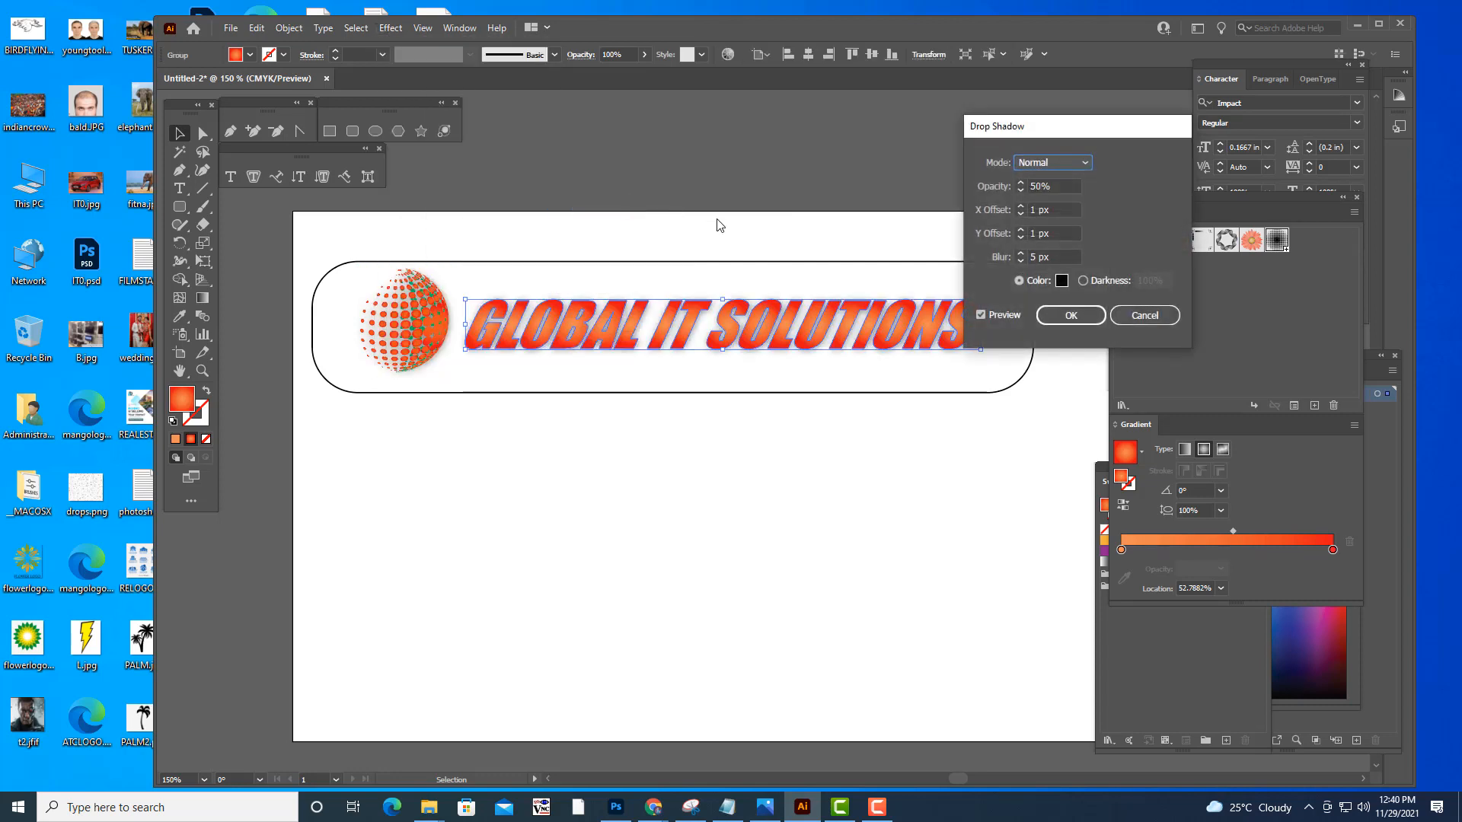
{"action": "left_click", "coordinate": [1035, 187]}
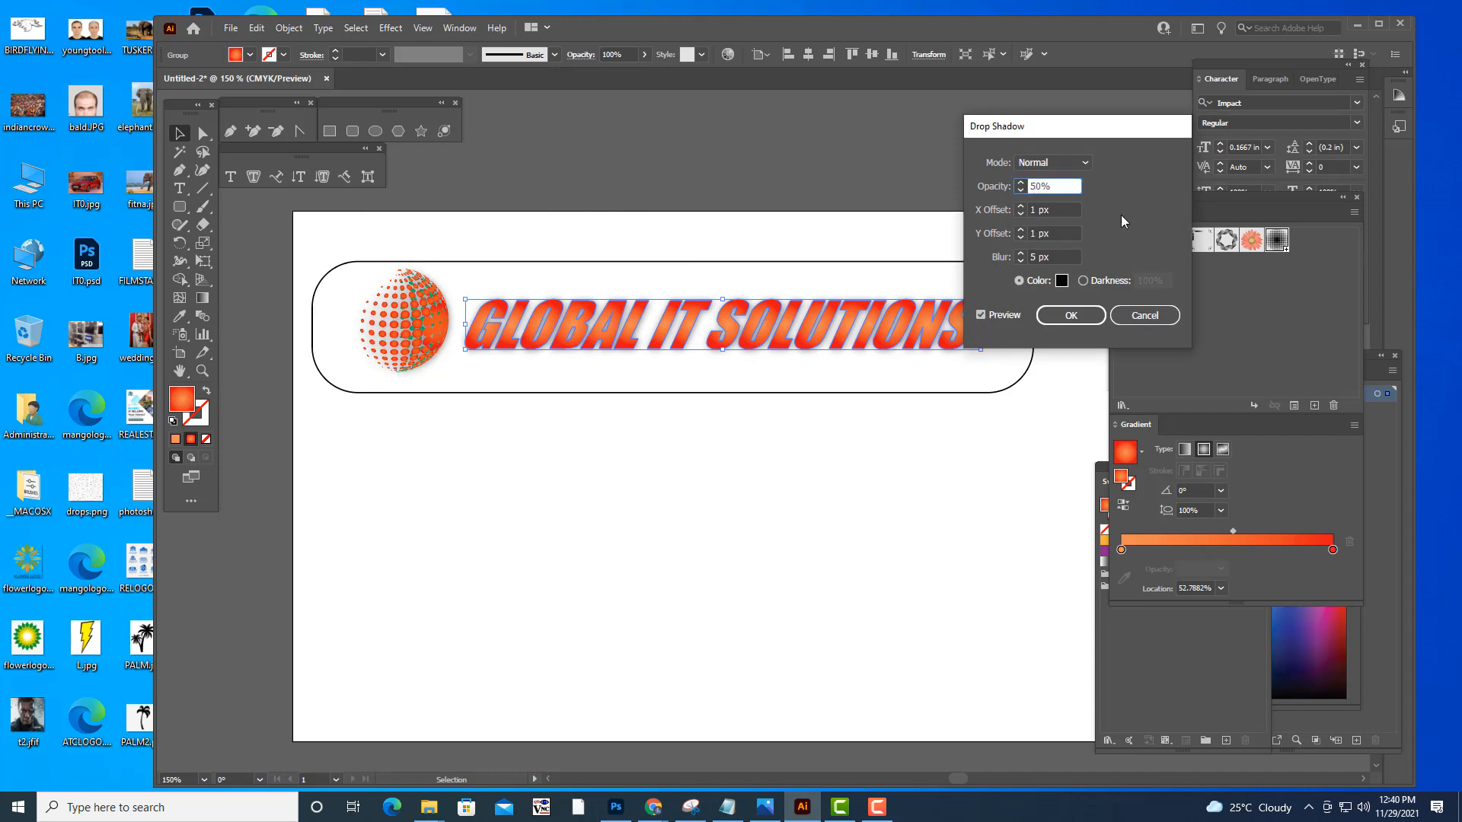
{"action": "key", "text": "Down"}
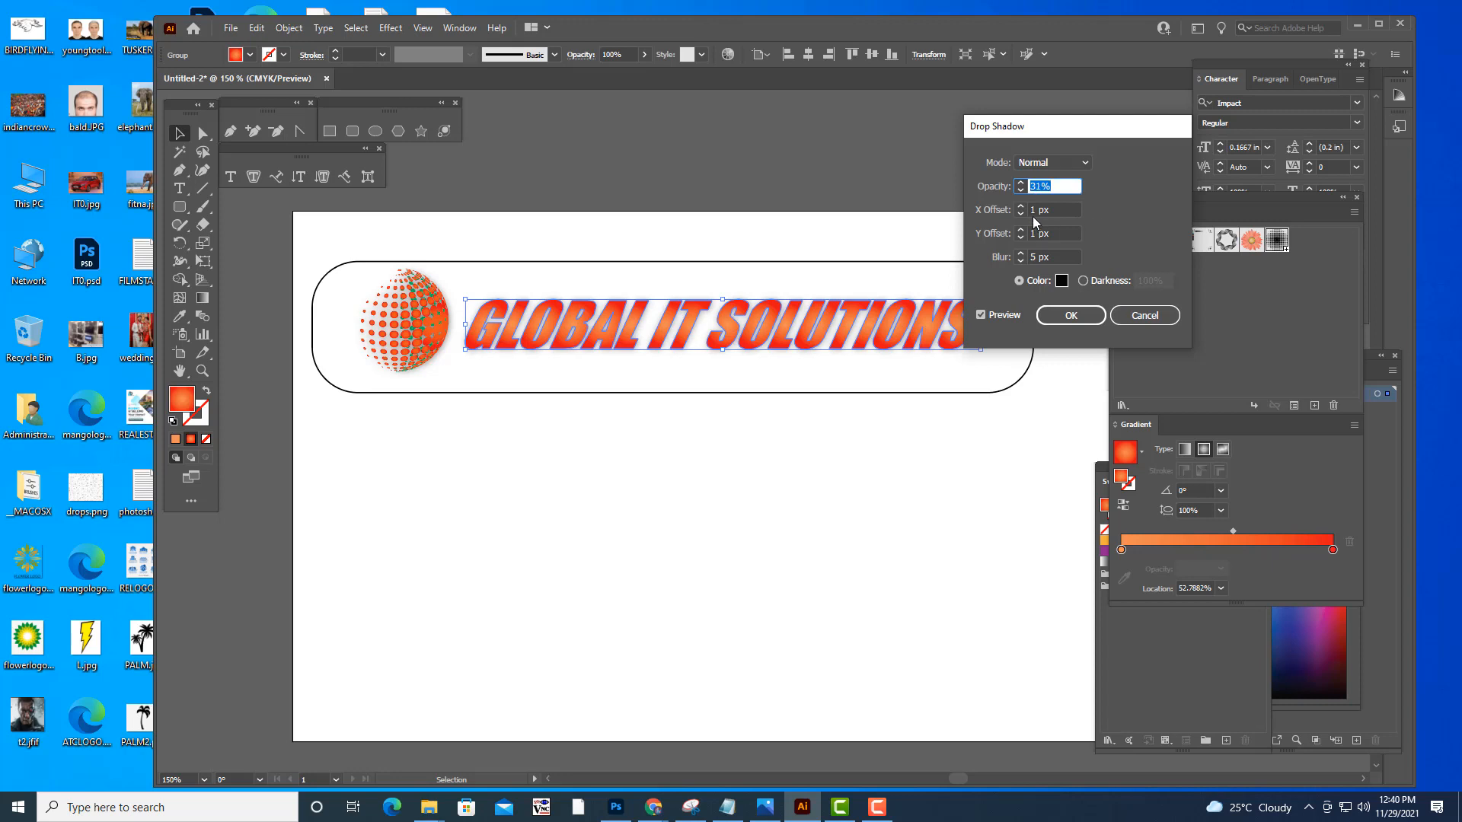
{"action": "left_click", "coordinate": [1089, 314]}
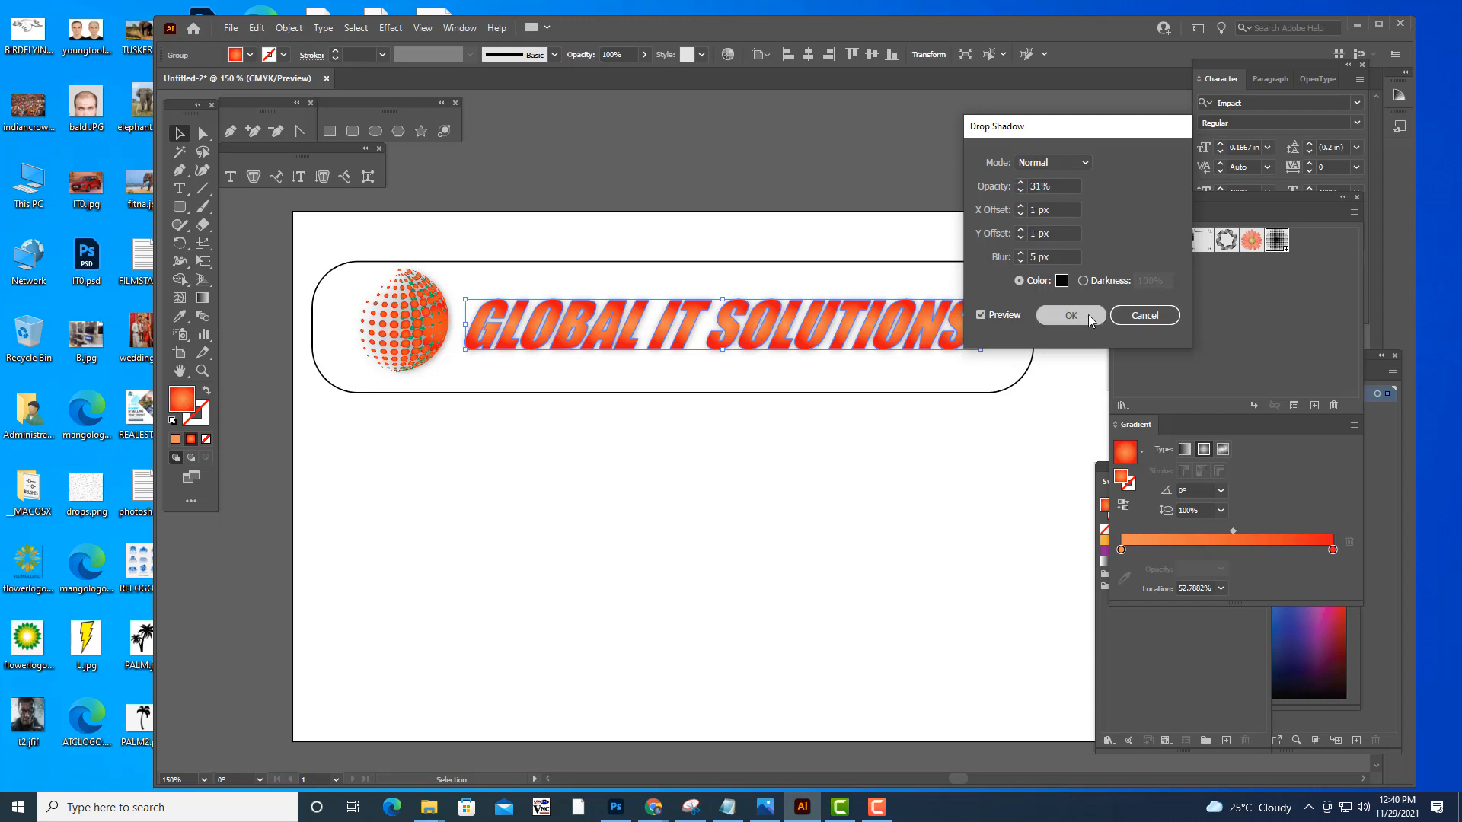
- Undo the drop shadows applied to the company name and the sphere
{"action": "left_click", "coordinate": [793, 155]}
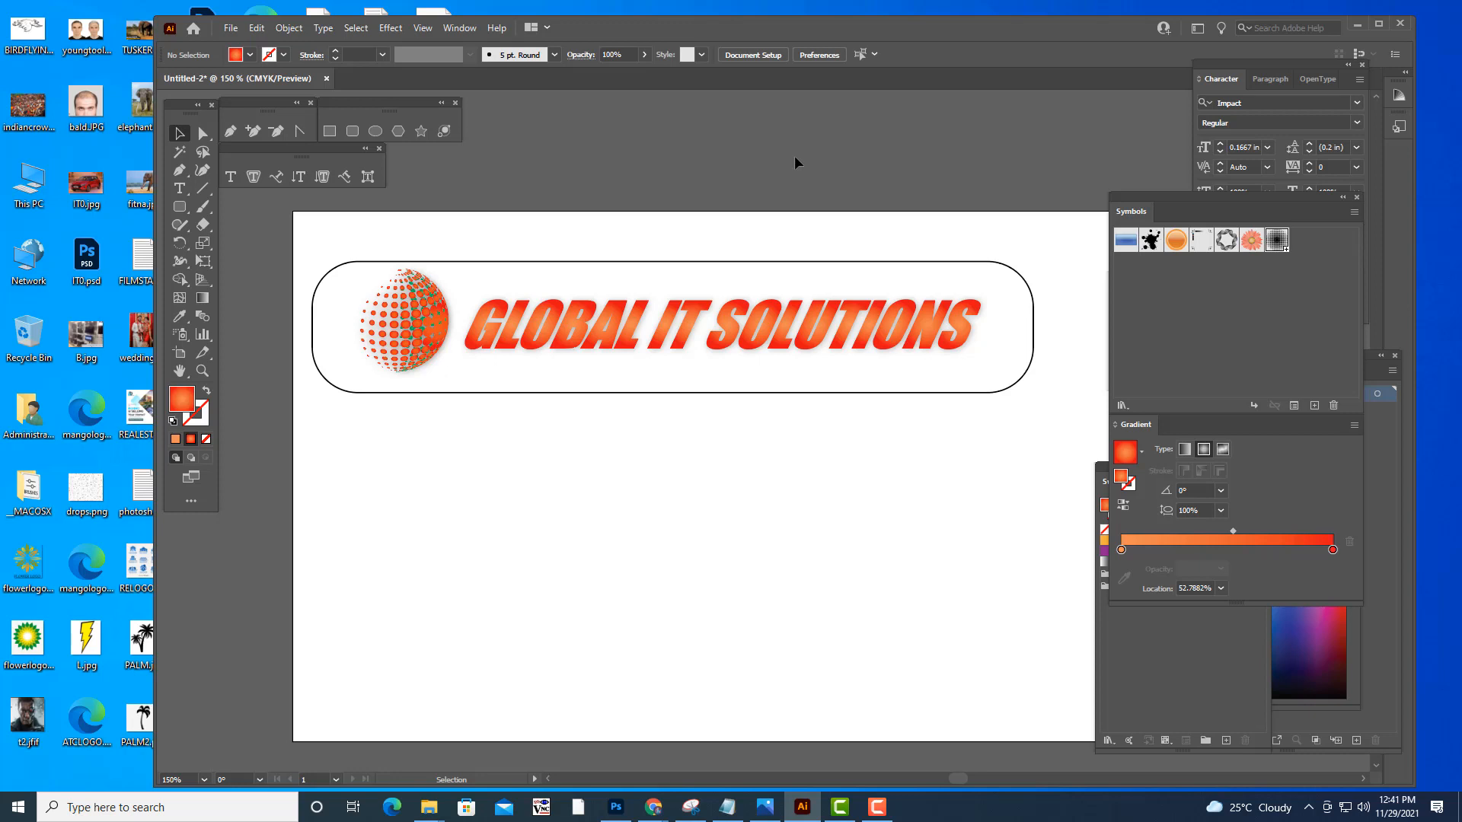
{"action": "key", "text": "ctrl+z"}
{"action": "key", "text": "ctrl+z"}
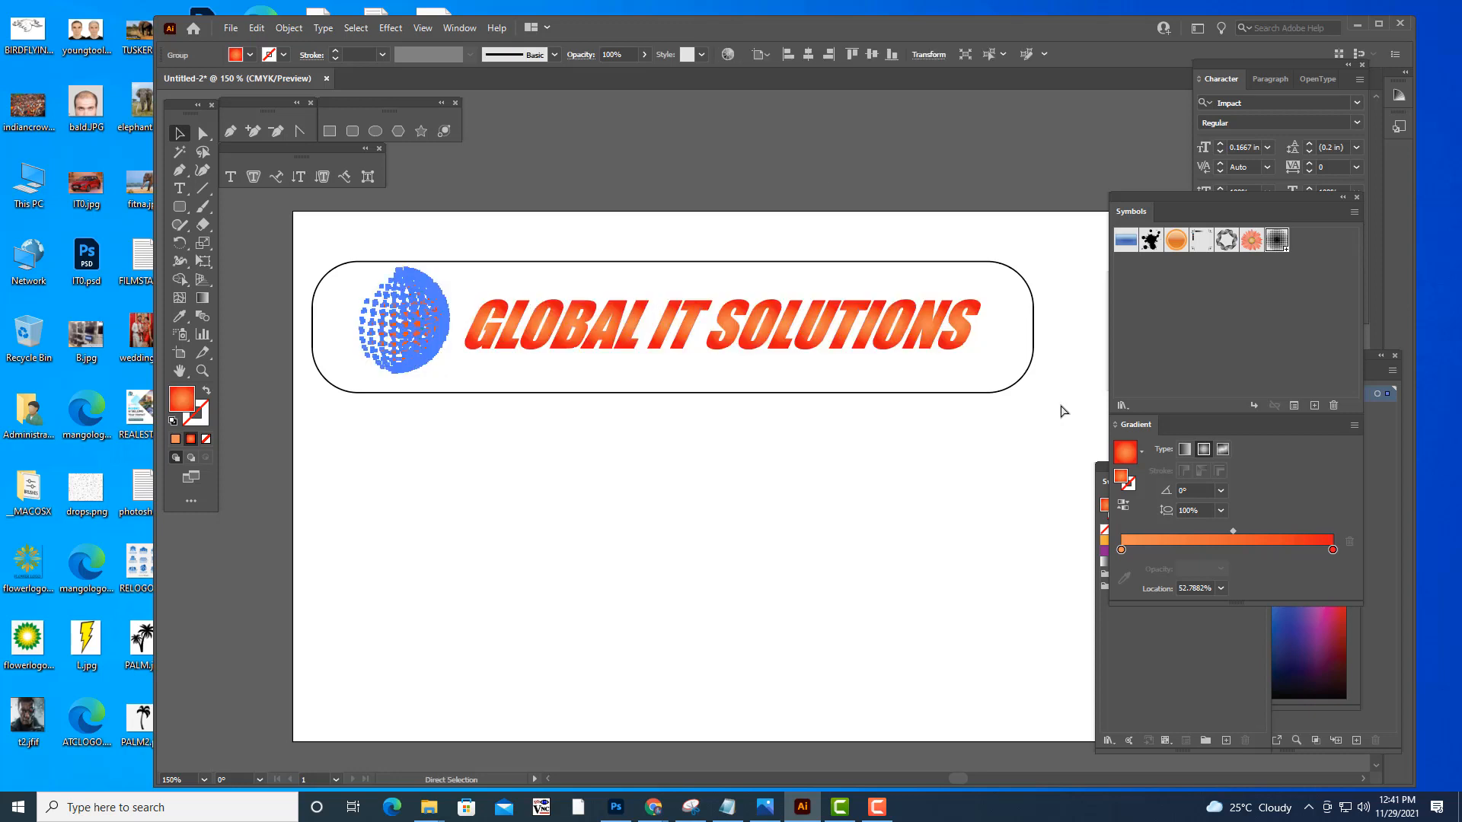
{"action": "key", "text": "v"}
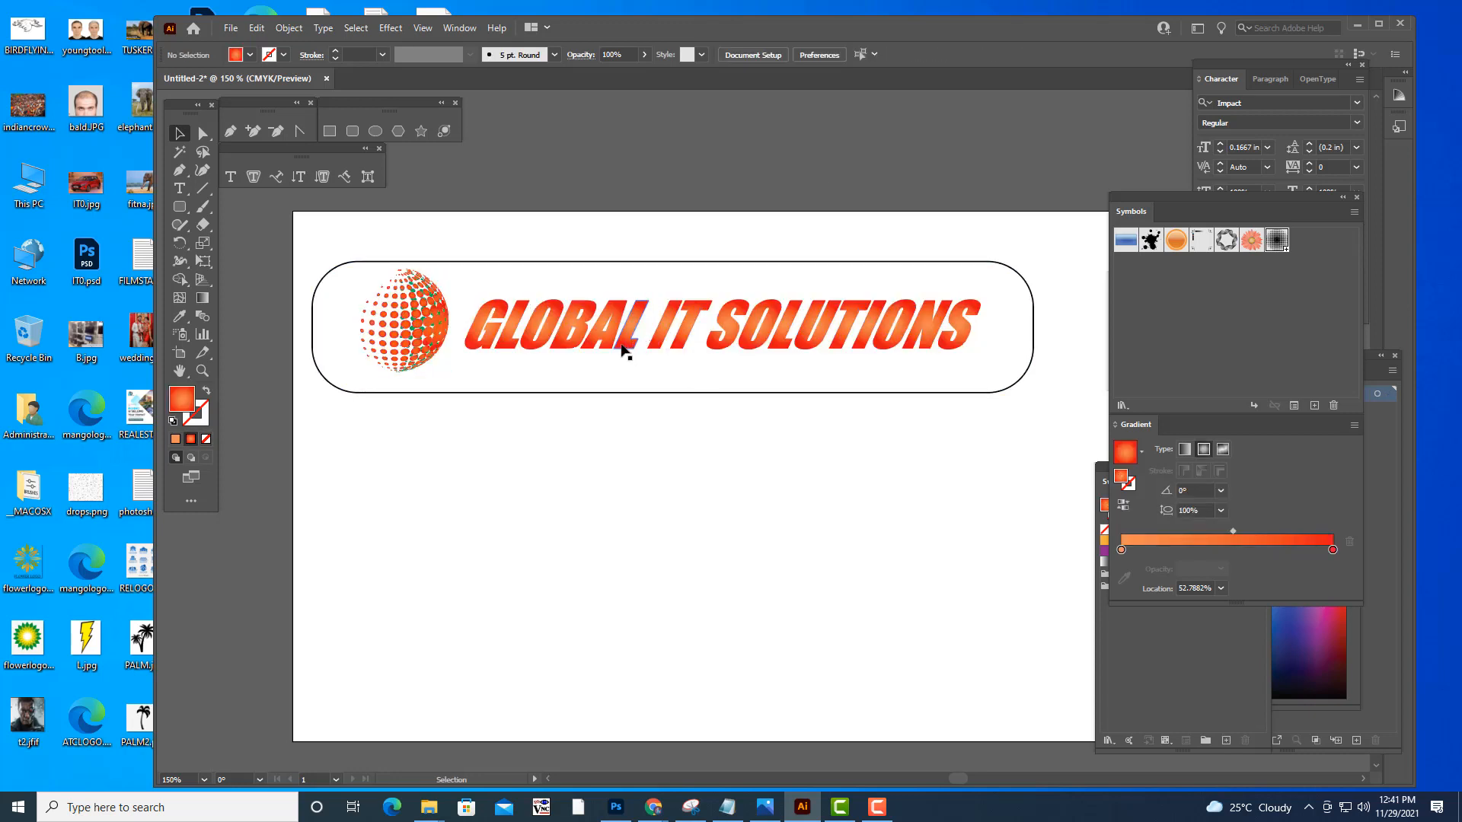
- Place a copy of the company name below the rounded outline and fill it with near-black 070707
{"action": "left_click", "coordinate": [622, 344]}
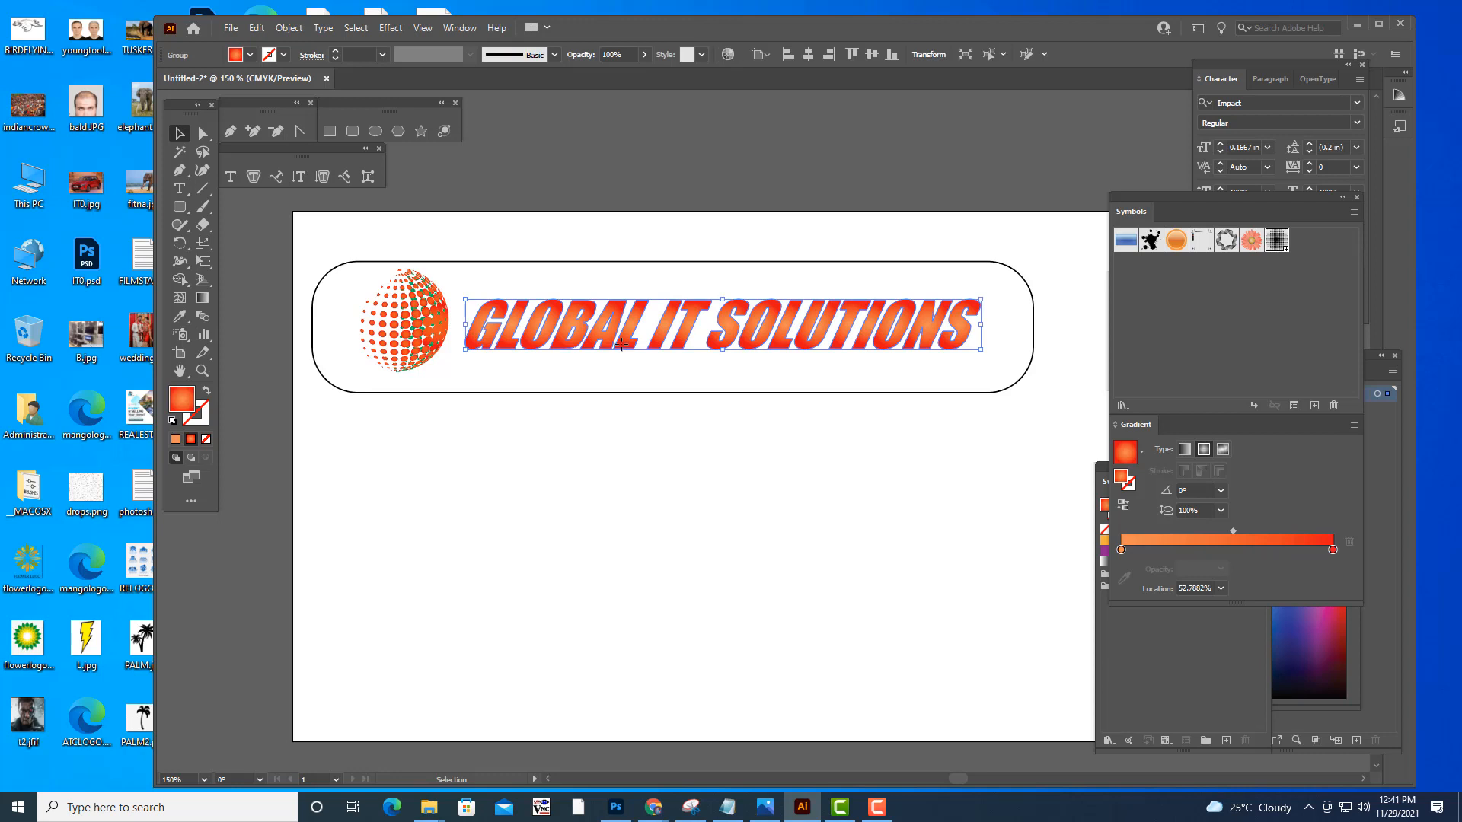
{"action": "left_click_drag", "start_coordinate": [622, 344], "coordinate": [615, 487]}
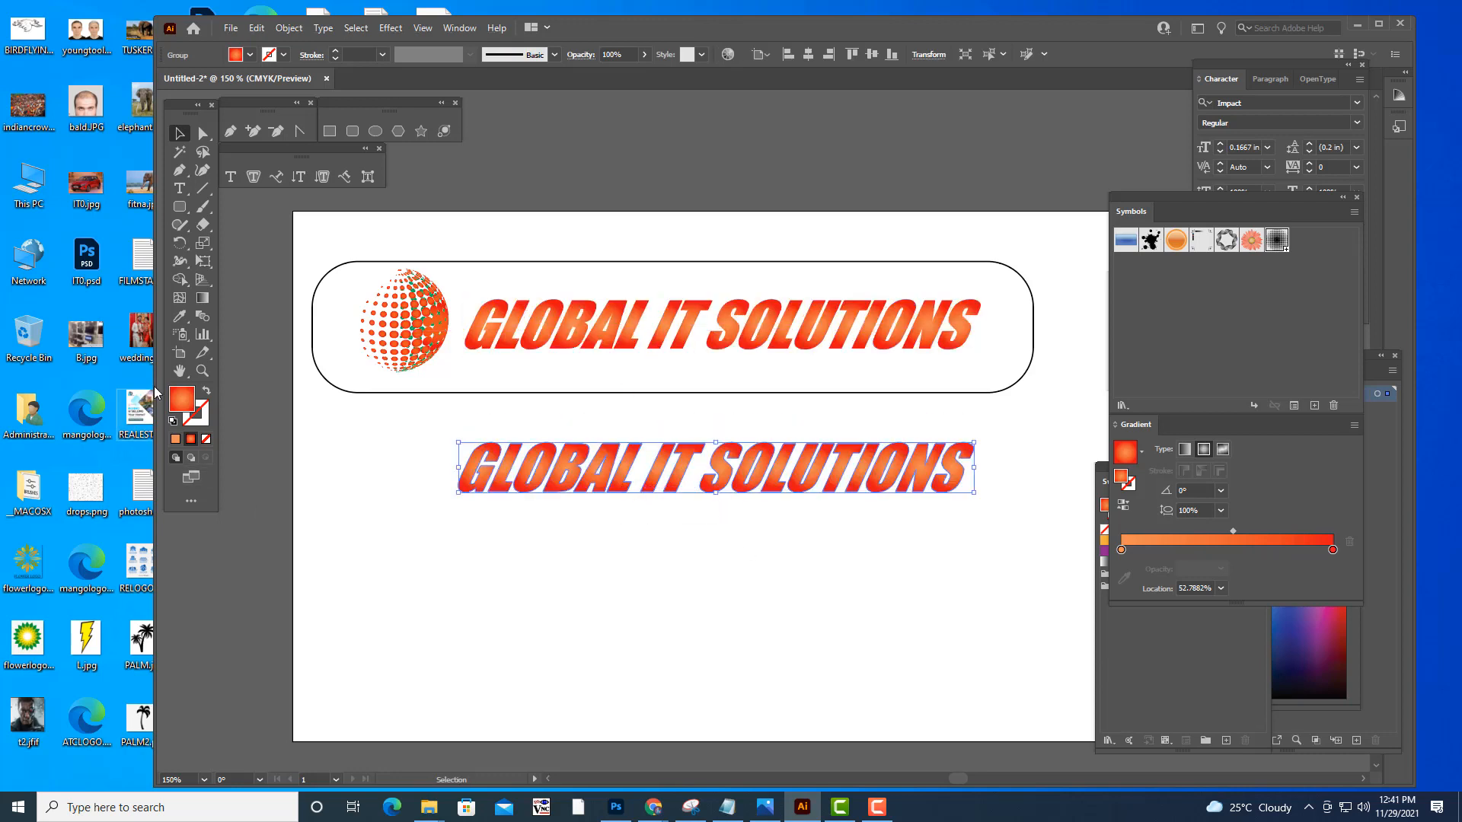
{"action": "left_click", "coordinate": [174, 439]}
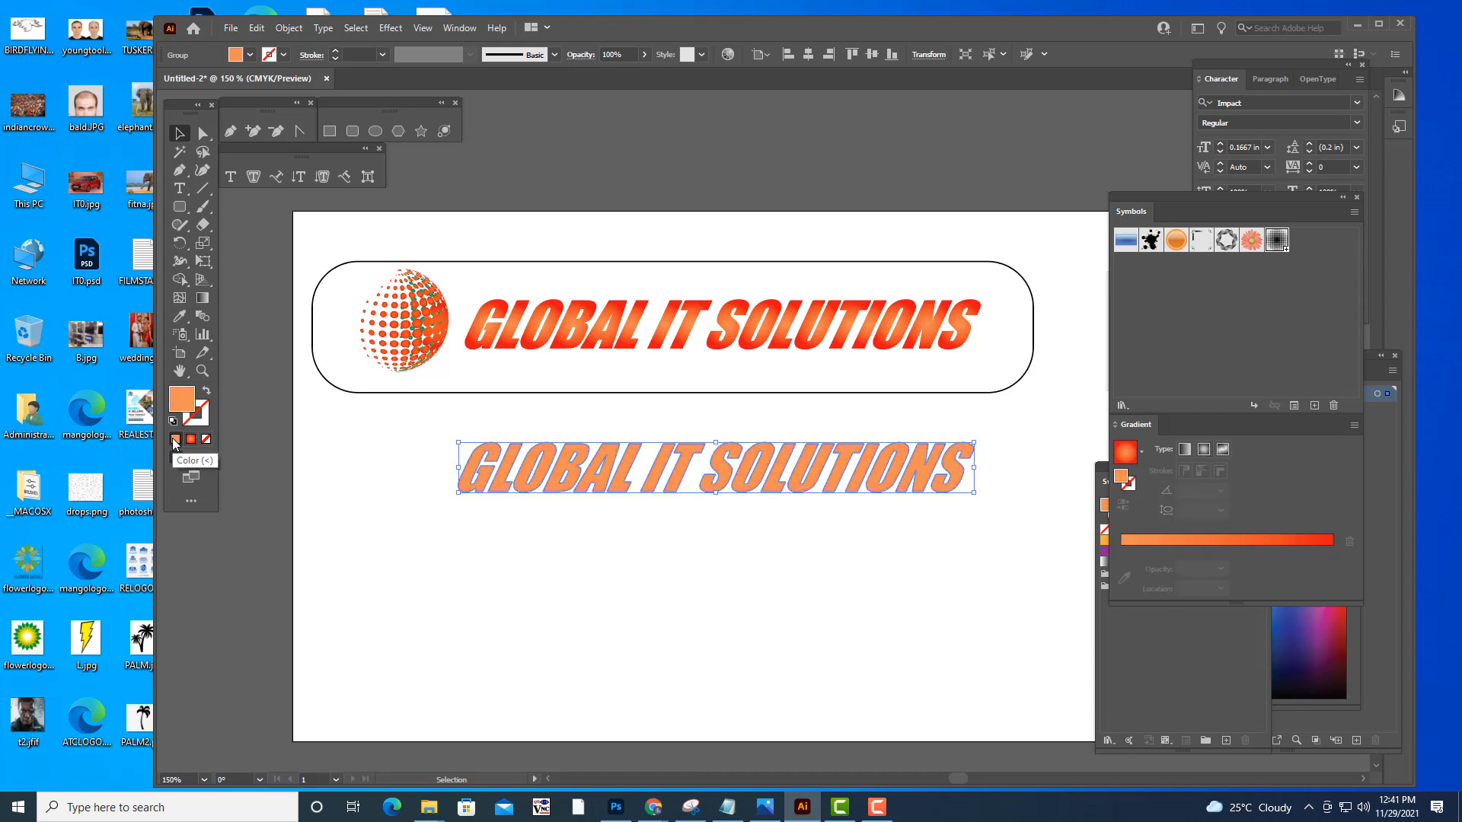
{"action": "double_click", "coordinate": [181, 399]}
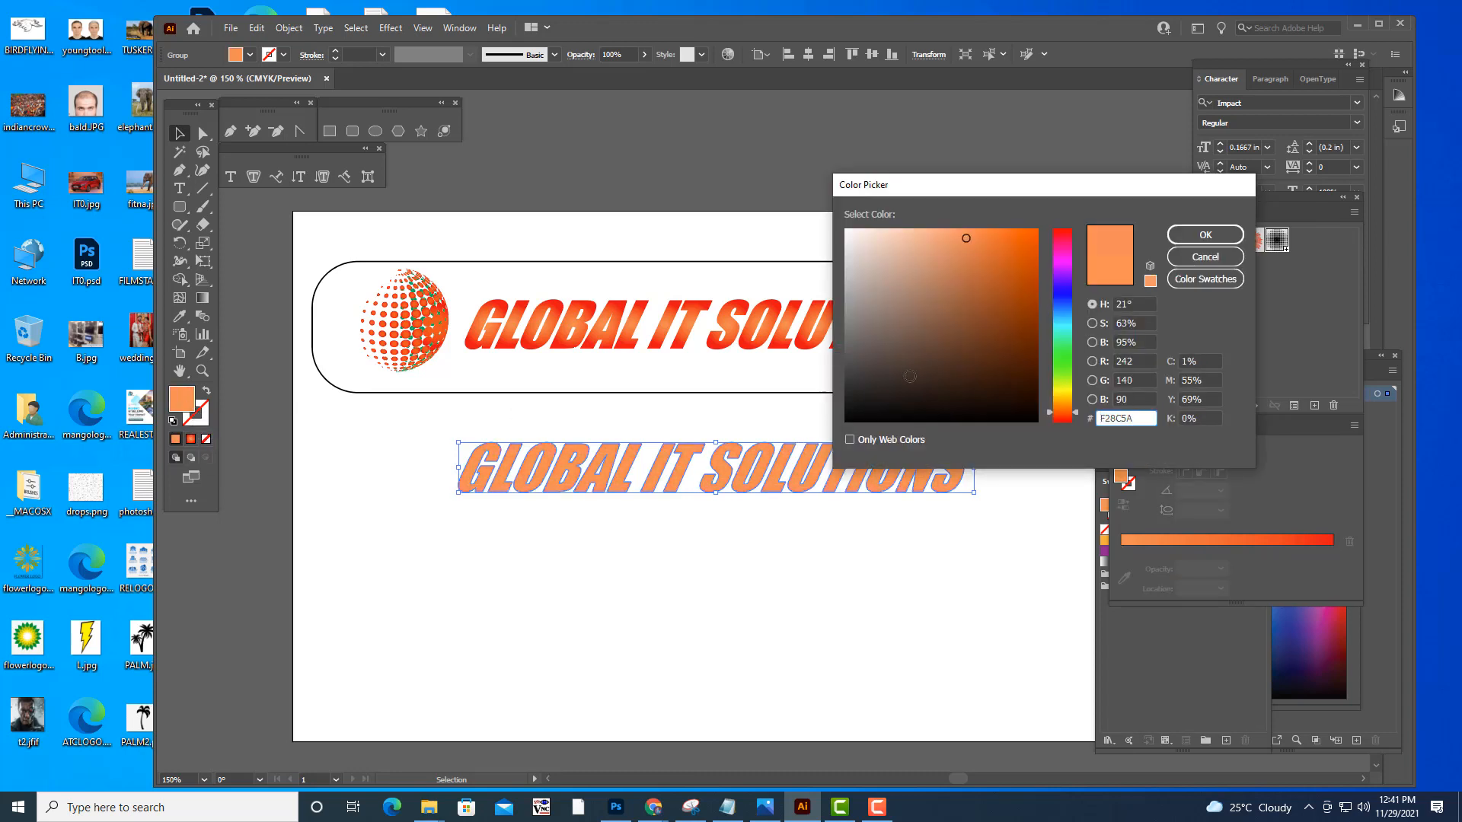
{"action": "left_click", "coordinate": [850, 417]}
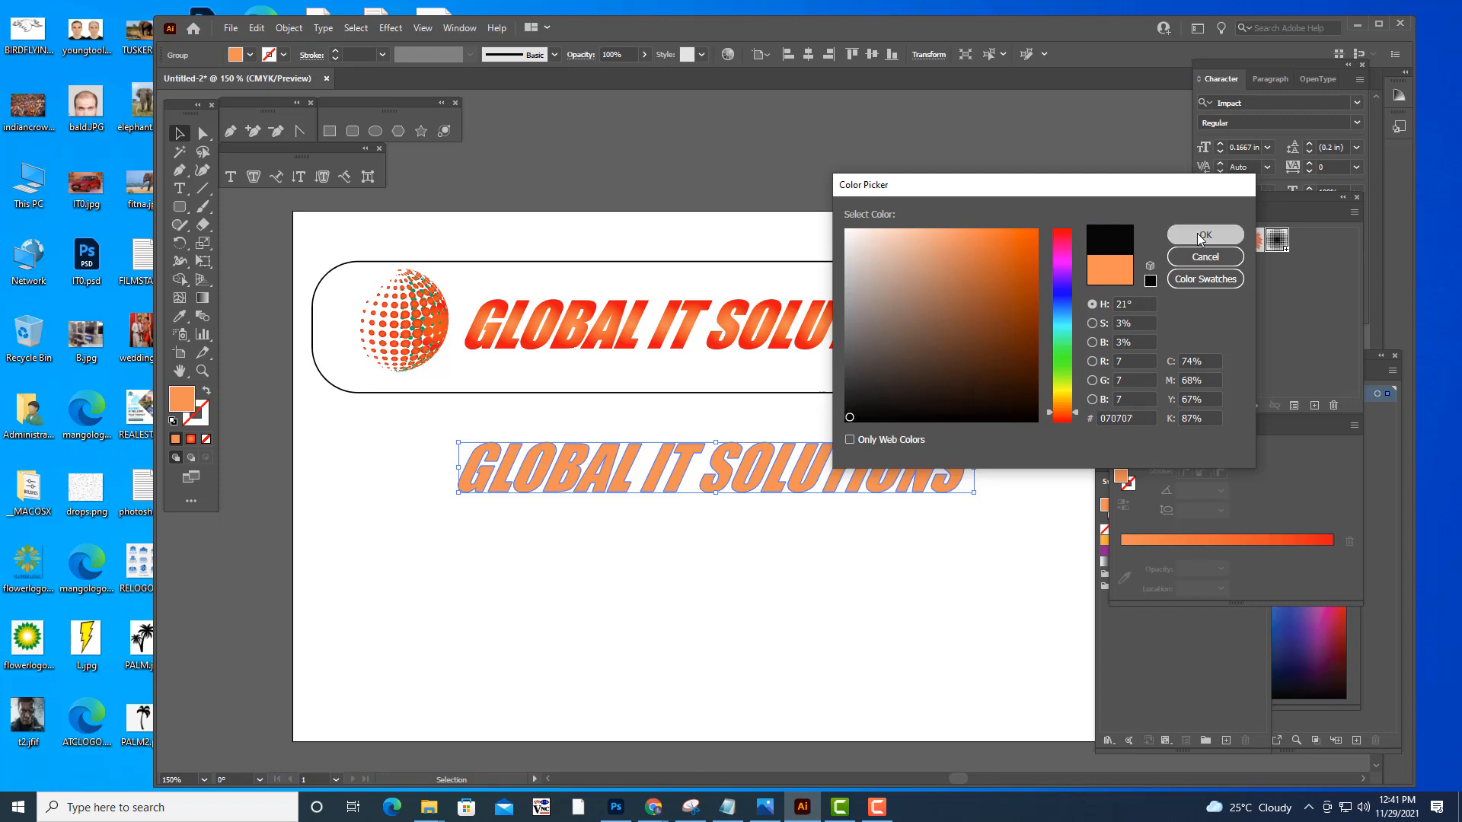
{"action": "left_click", "coordinate": [1205, 234]}
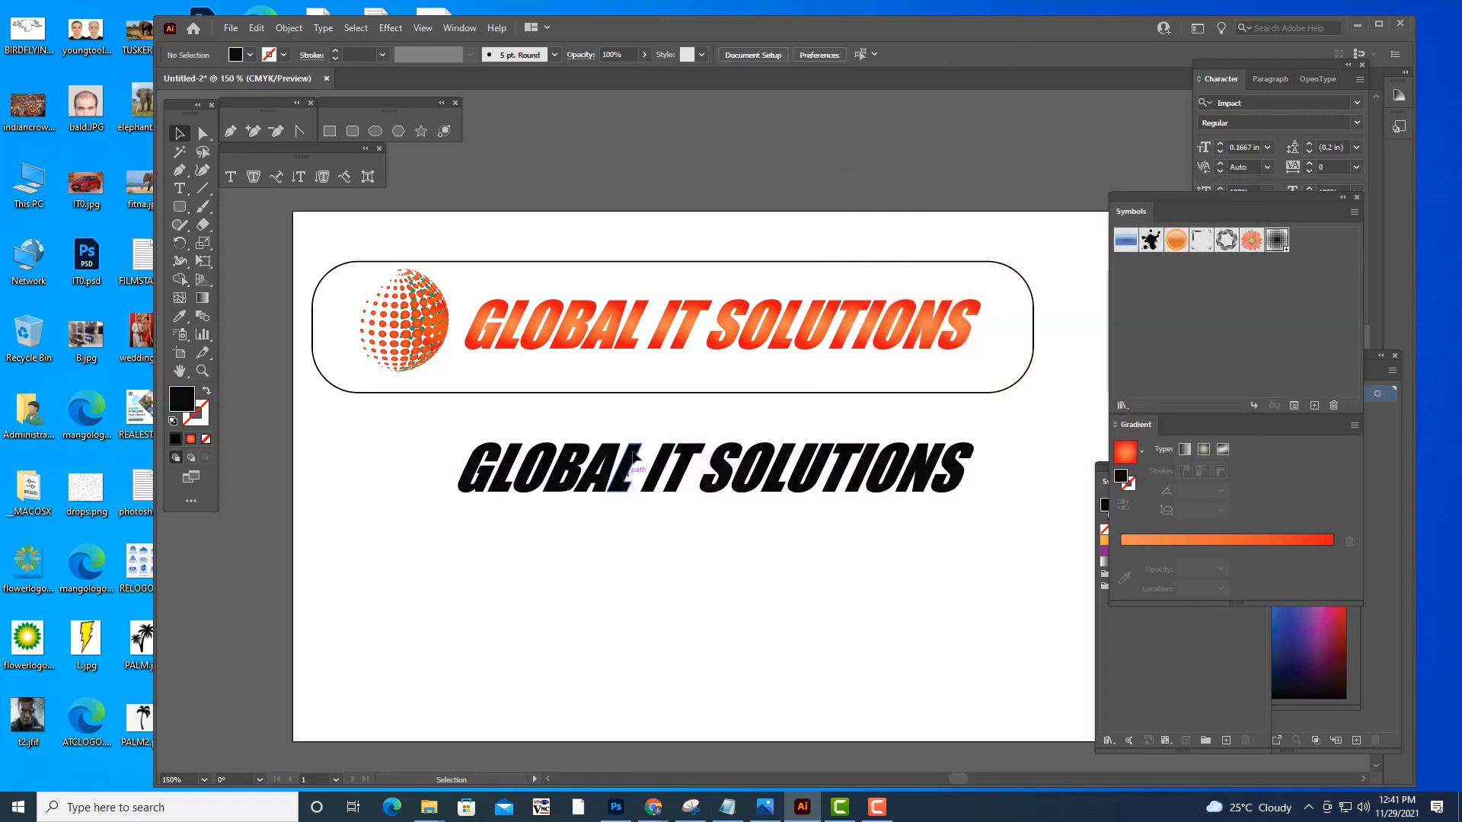
- Move the black name copy exactly over the gradient company name and send it to the back
{"action": "left_click_drag", "start_coordinate": [626, 480], "coordinate": [638, 340]}
{"action": "right_click", "coordinate": [636, 340]}
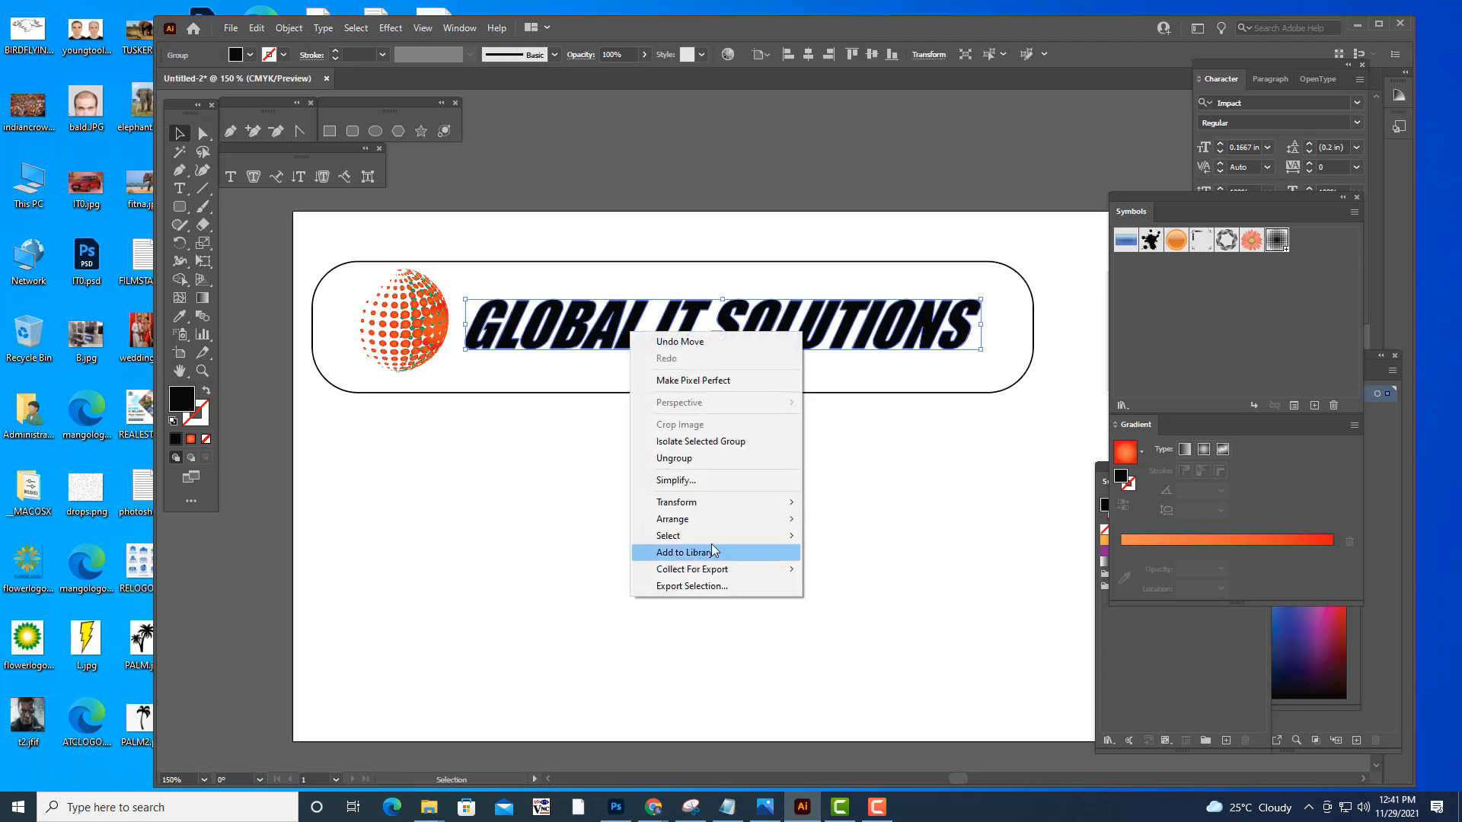
{"action": "mouse_move", "coordinate": [710, 521]}
{"action": "left_click", "coordinate": [868, 553]}
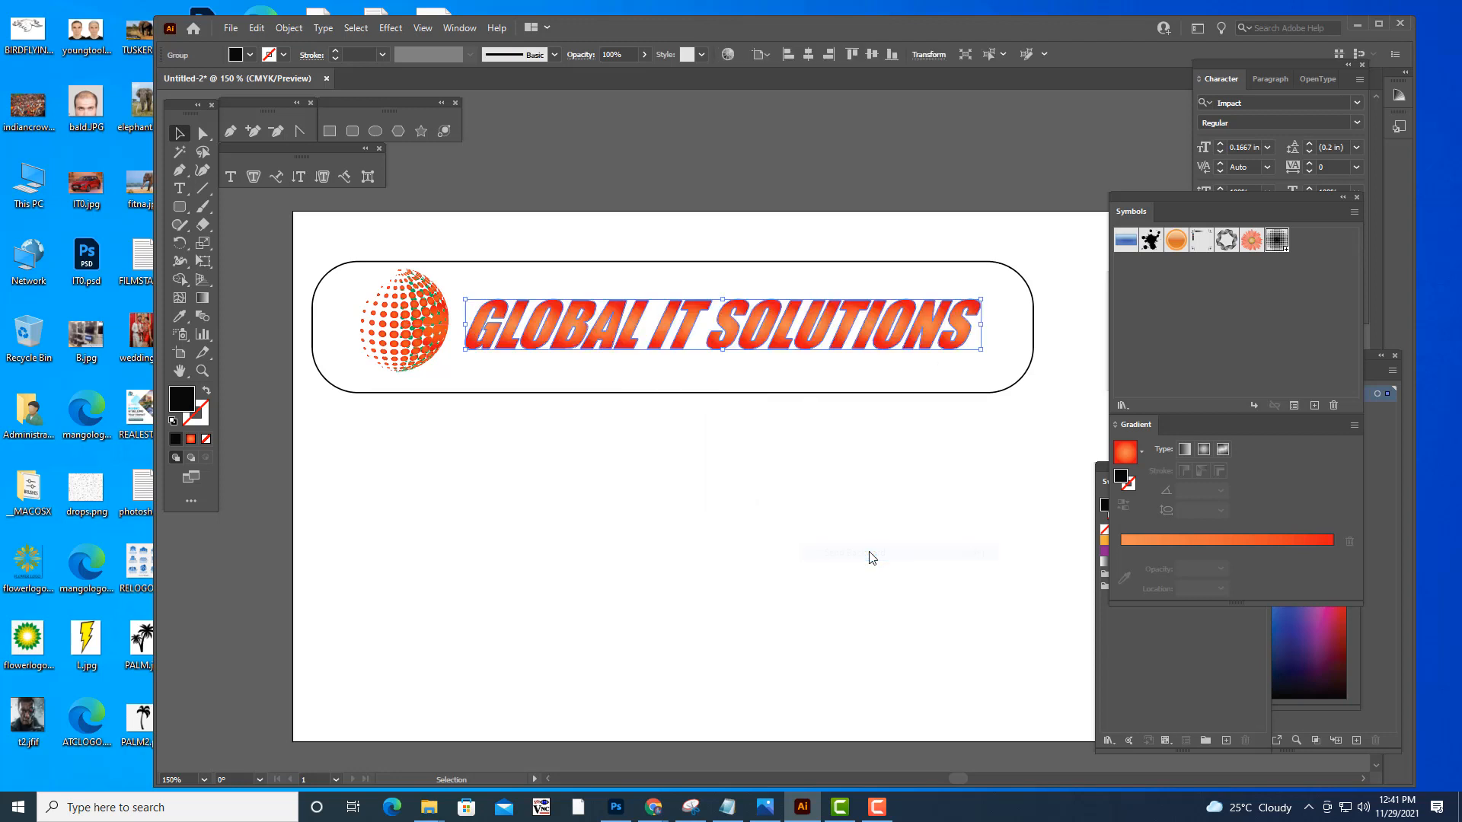
- Nudge the black name copy slightly down so it forms a hard shadow under the gradient letters
{"action": "key", "text": "Down"}
{"action": "key", "text": "Down"}
{"action": "key", "text": "Down"}
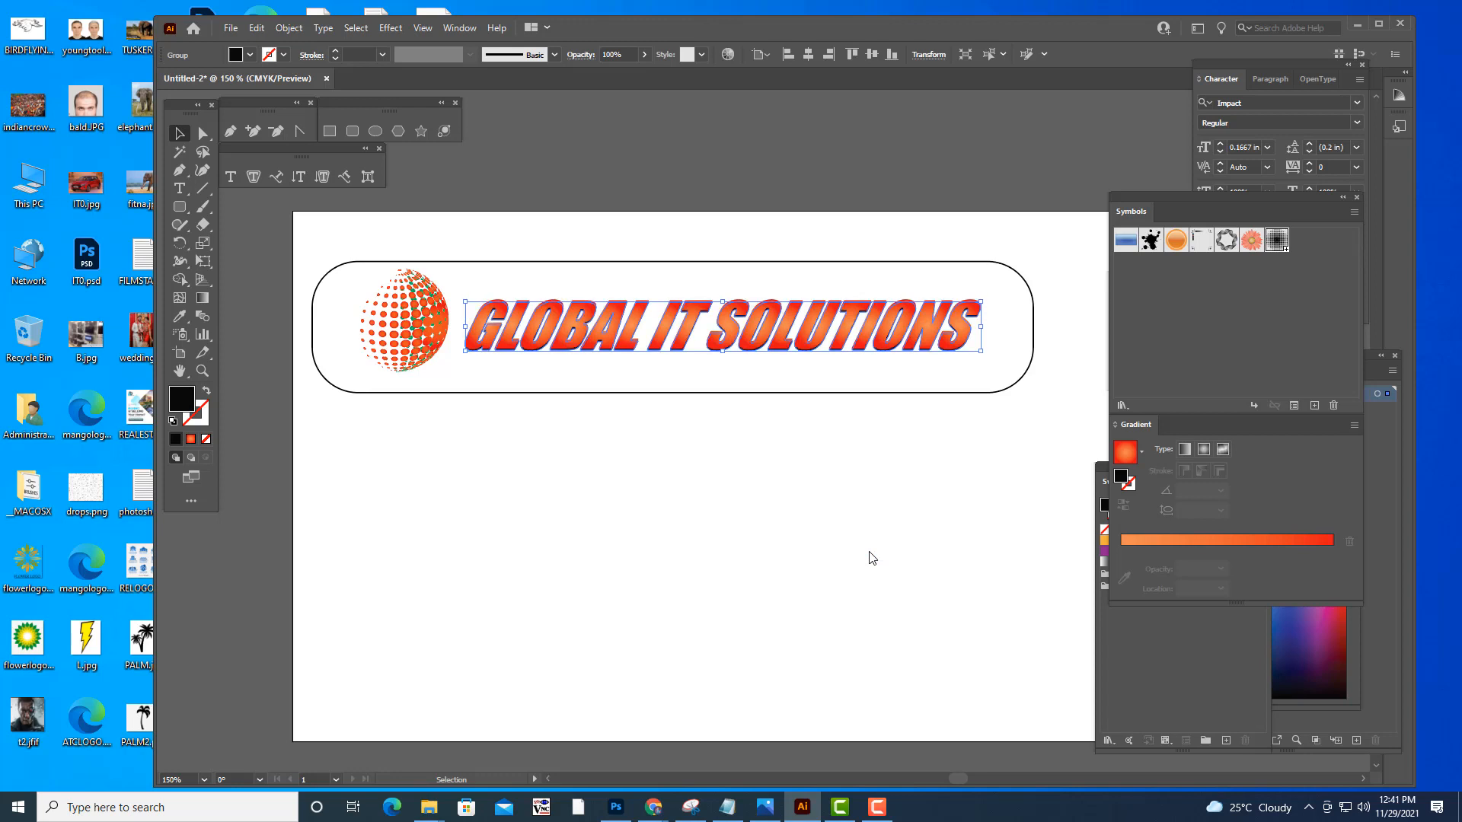
{"action": "left_click", "coordinate": [874, 540]}
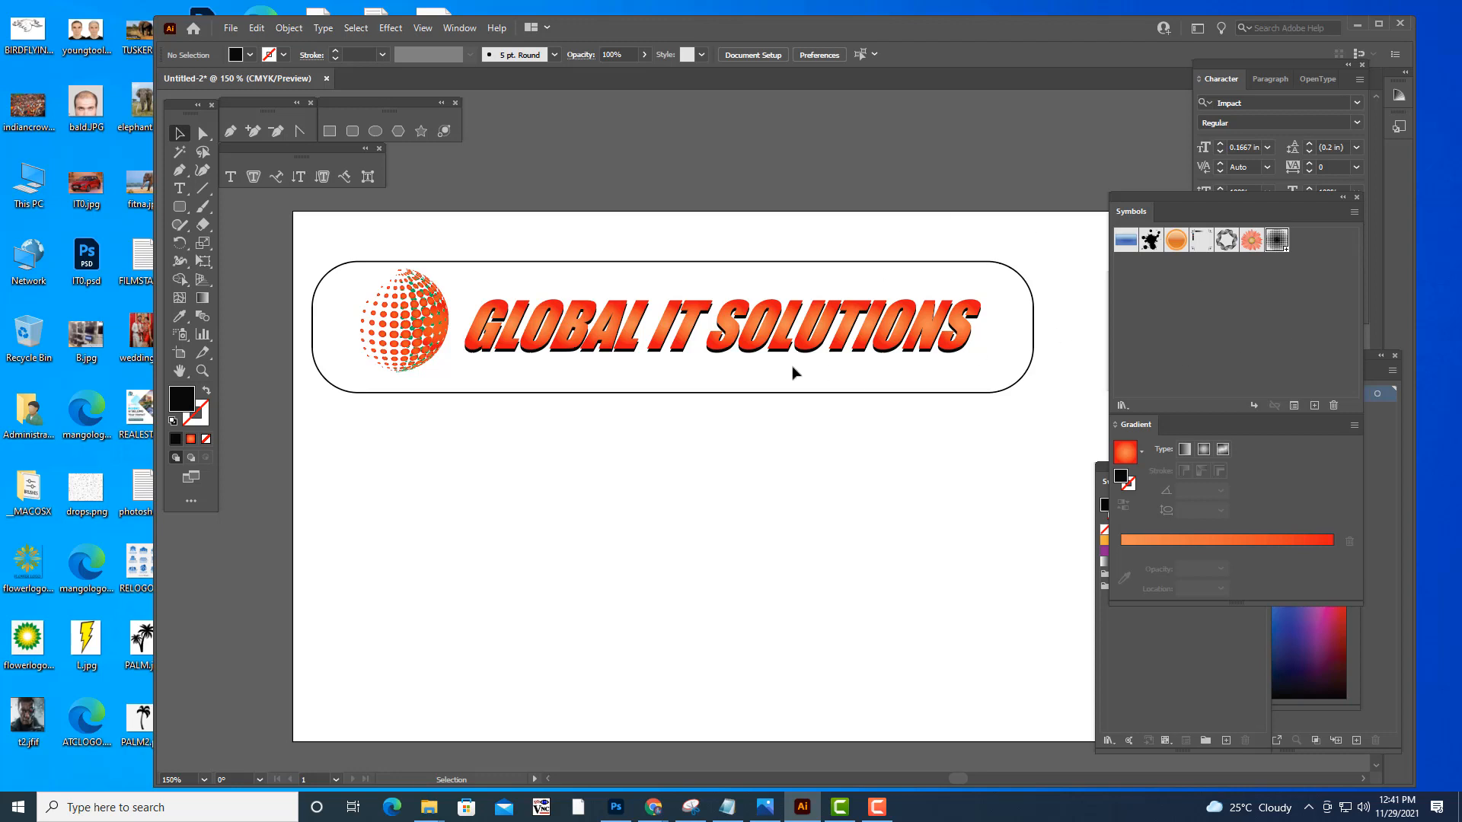
- Place a copy of the dotted sphere below the rounded outline and fill it with black
{"action": "left_click_drag", "start_coordinate": [807, 431], "coordinate": [836, 378]}
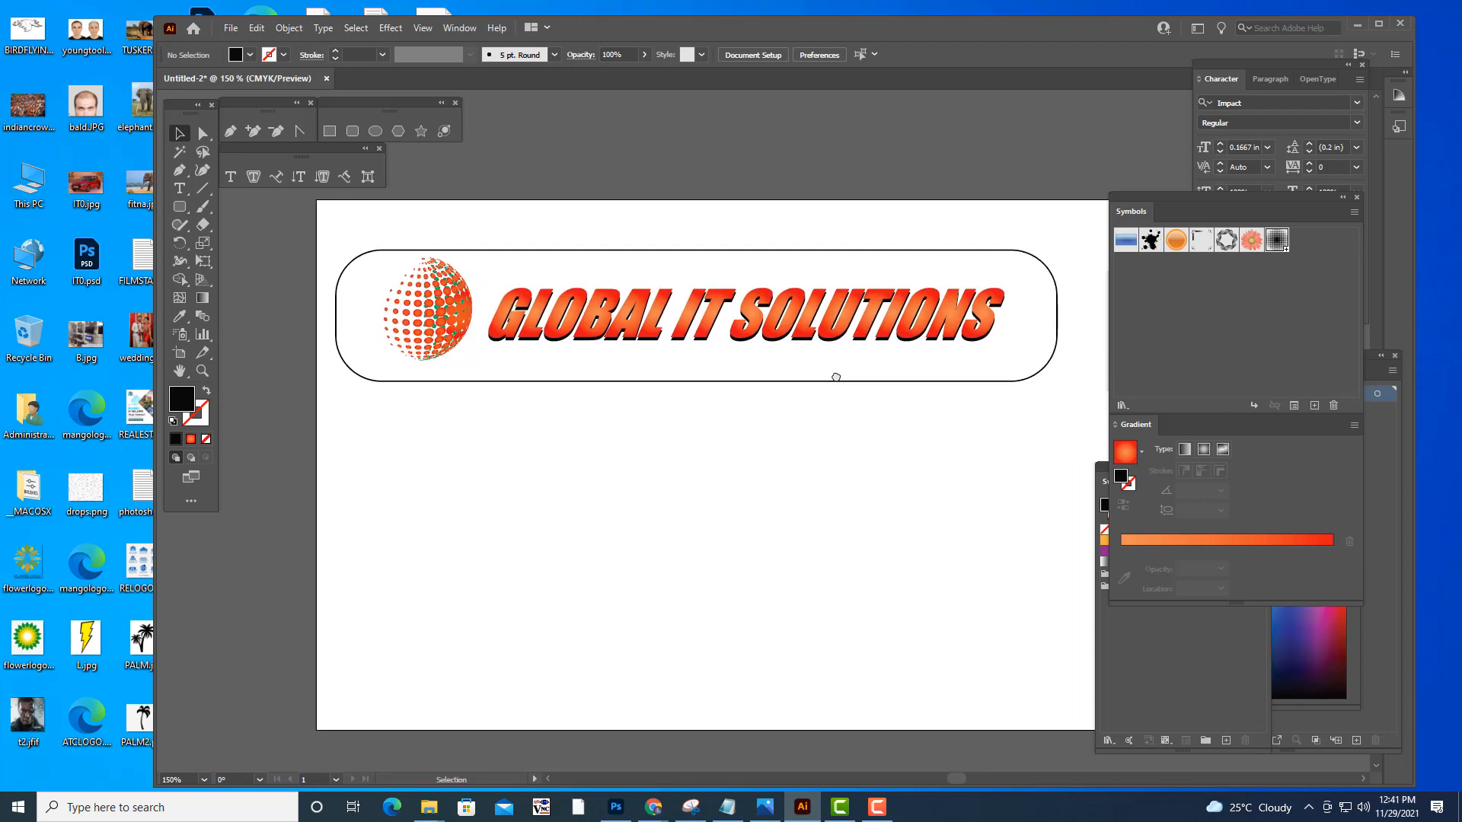
{"action": "left_click", "coordinate": [455, 308]}
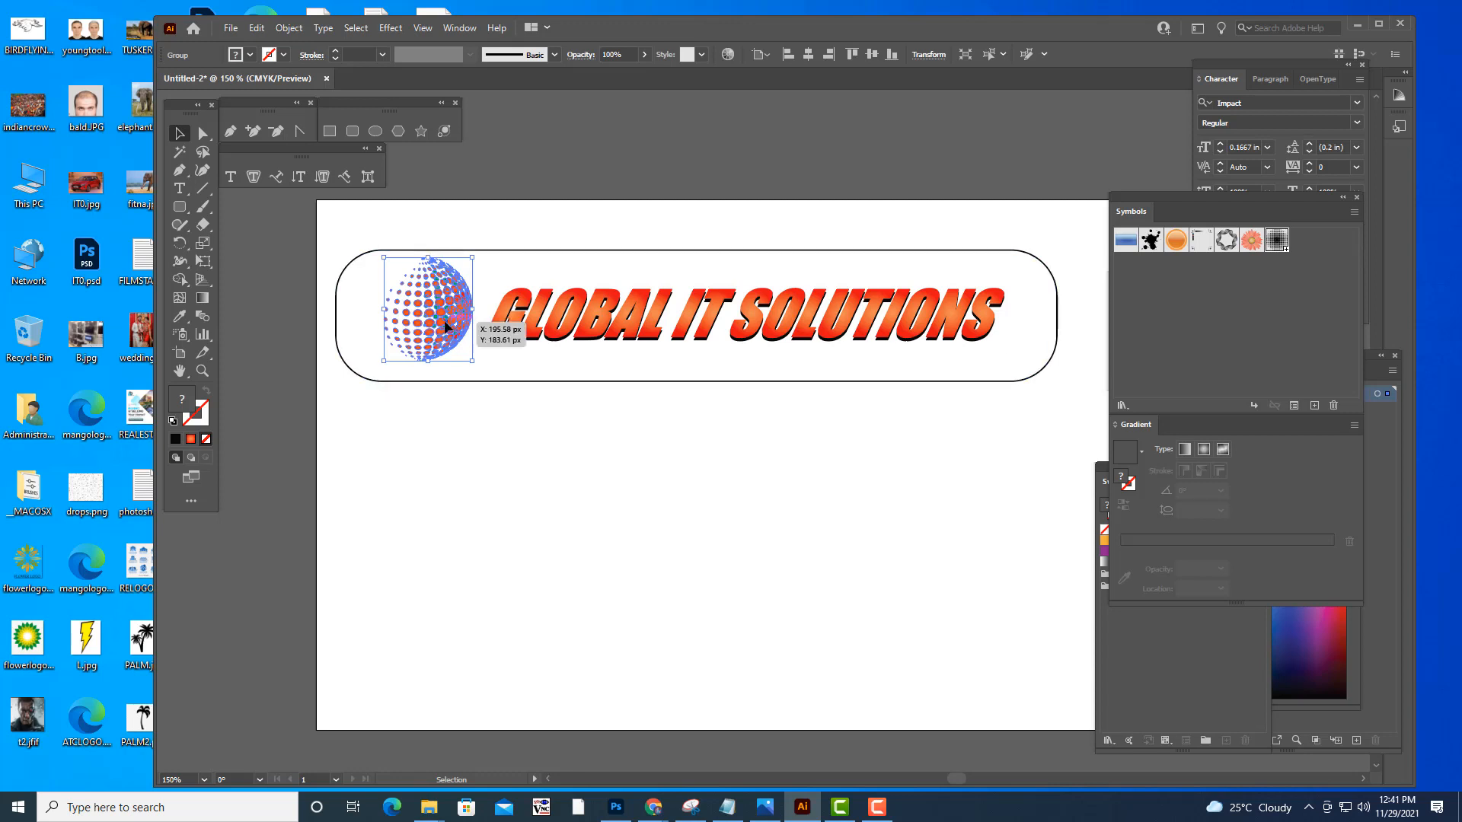
{"action": "left_click", "coordinate": [464, 431]}
{"action": "left_click_drag", "start_coordinate": [438, 347], "coordinate": [487, 479]}
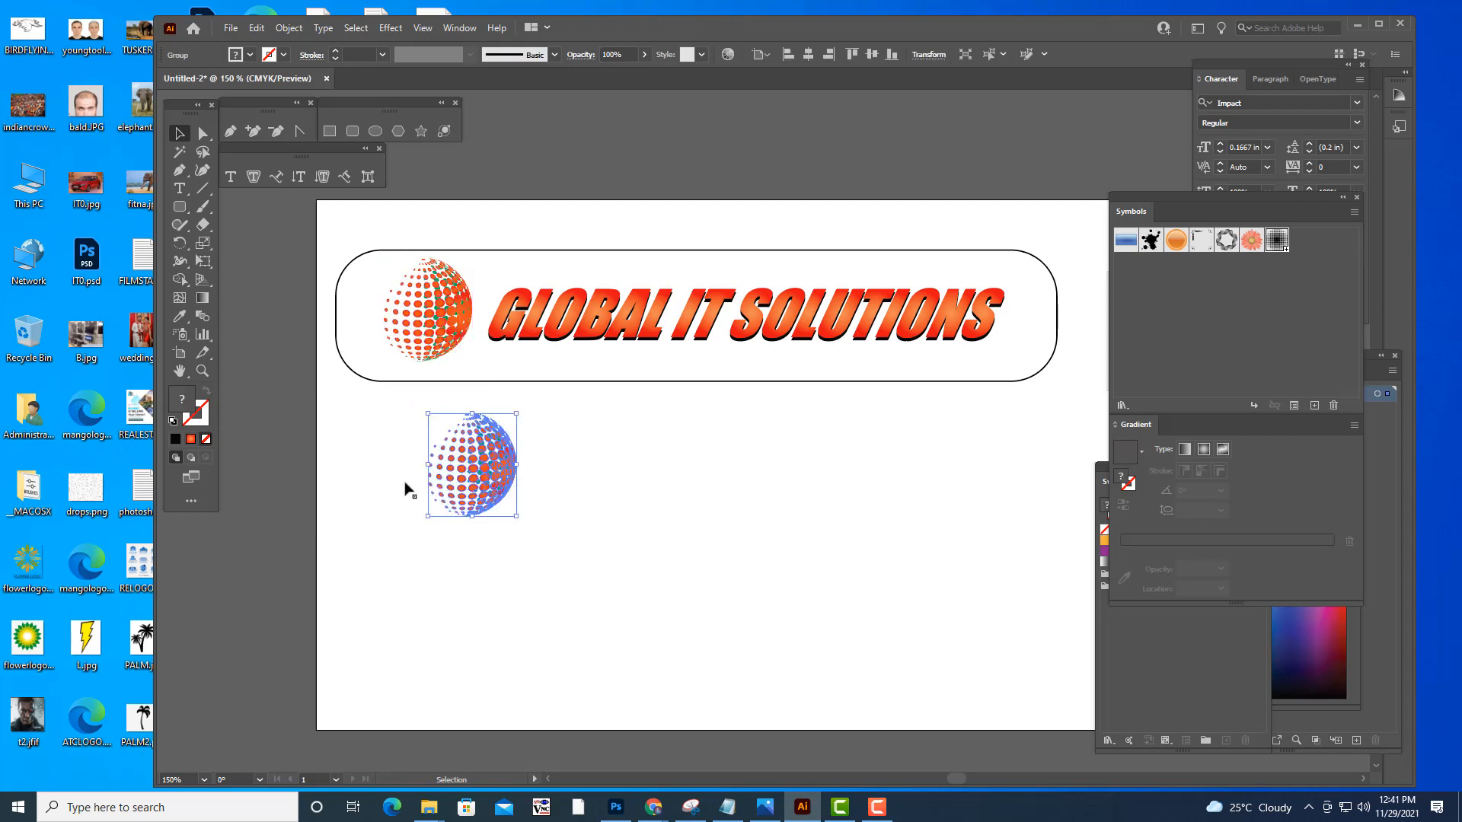
{"action": "left_click", "coordinate": [176, 439]}
{"action": "left_click", "coordinate": [616, 590]}
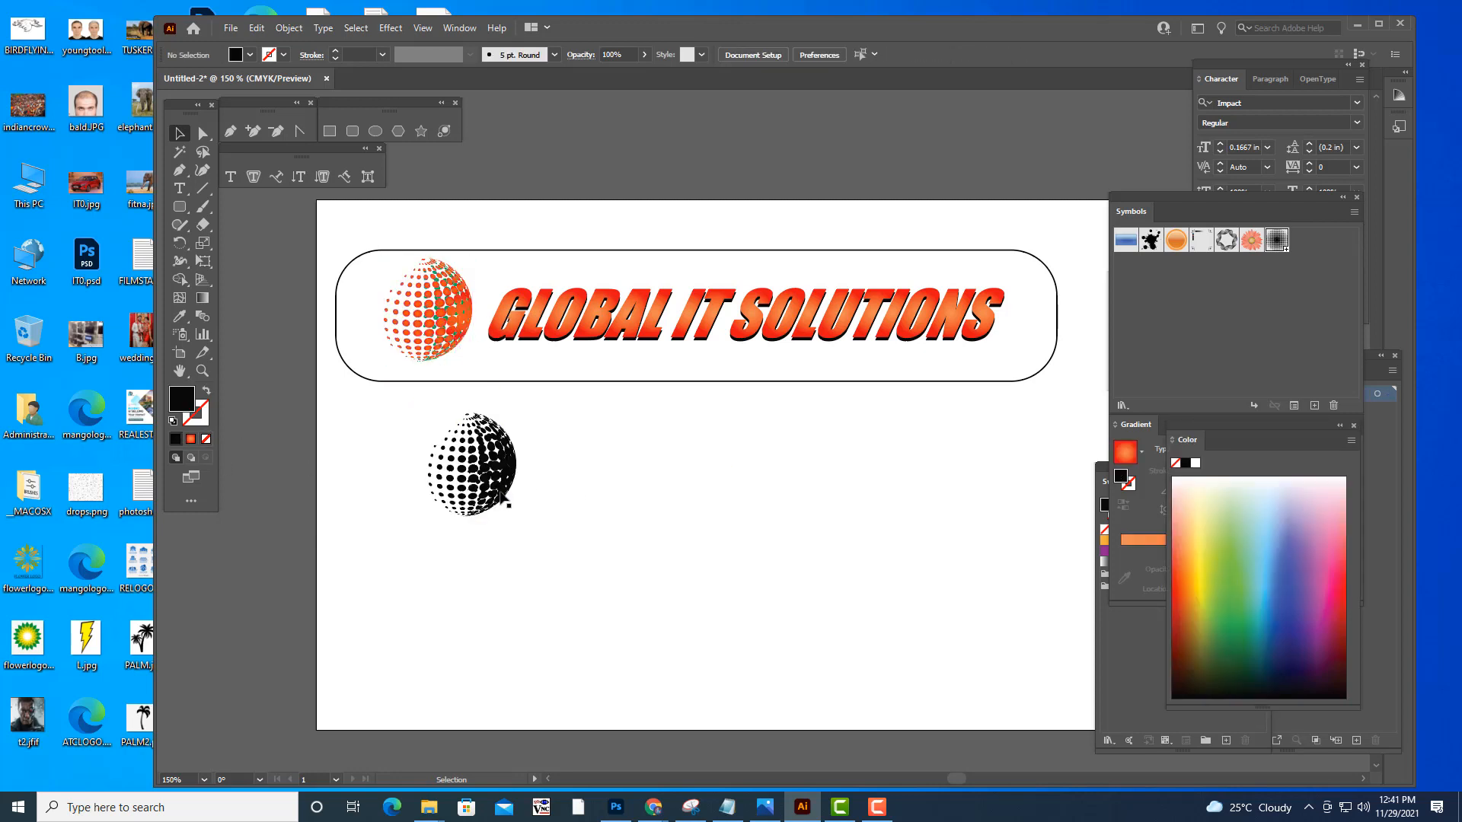
- Move the black sphere copy over the orange-red sphere and send it to the back
{"action": "left_click_drag", "start_coordinate": [501, 473], "coordinate": [451, 323]}
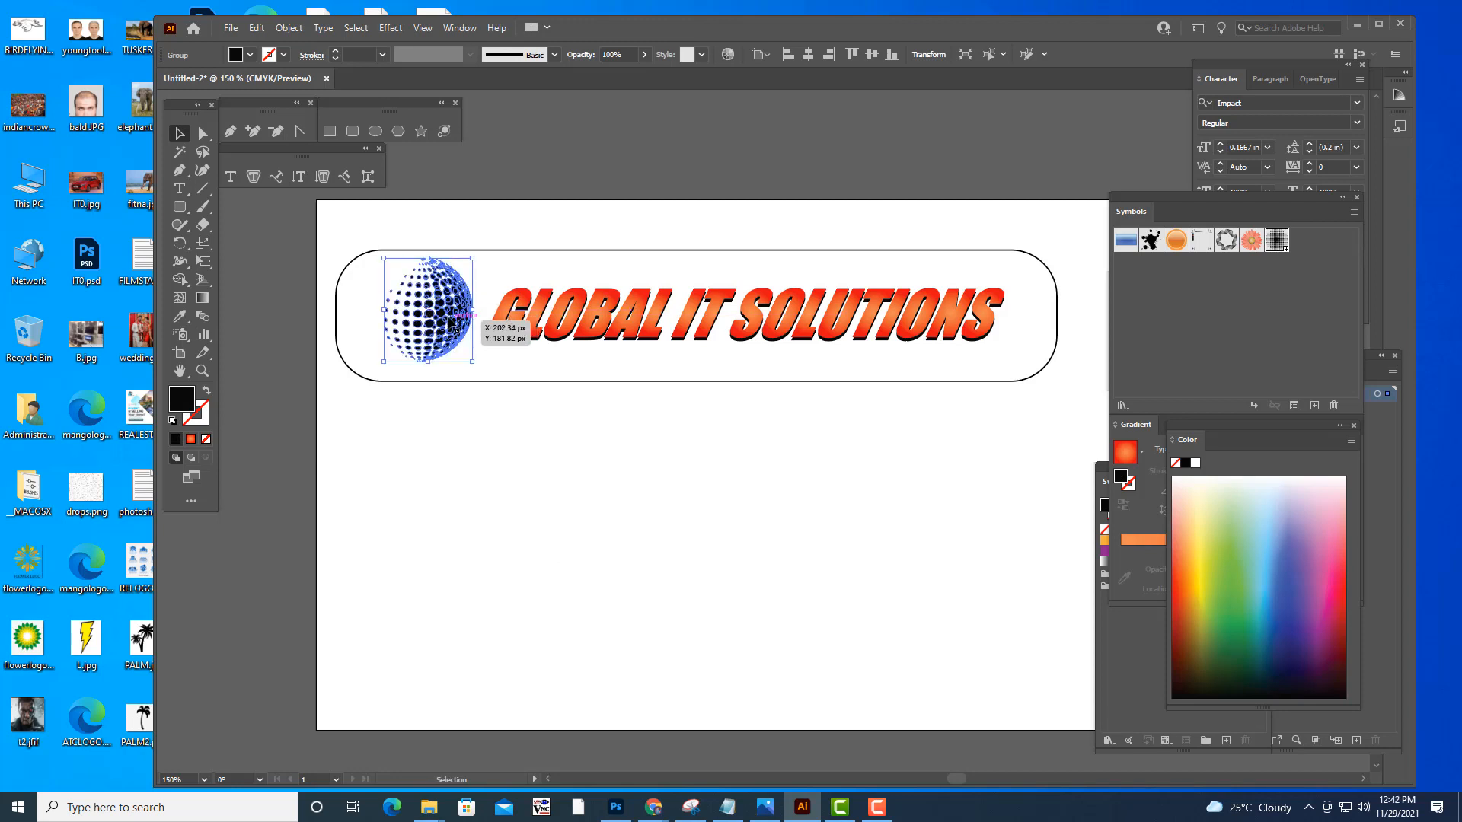
{"action": "right_click", "coordinate": [449, 323]}
{"action": "mouse_move", "coordinate": [530, 508]}
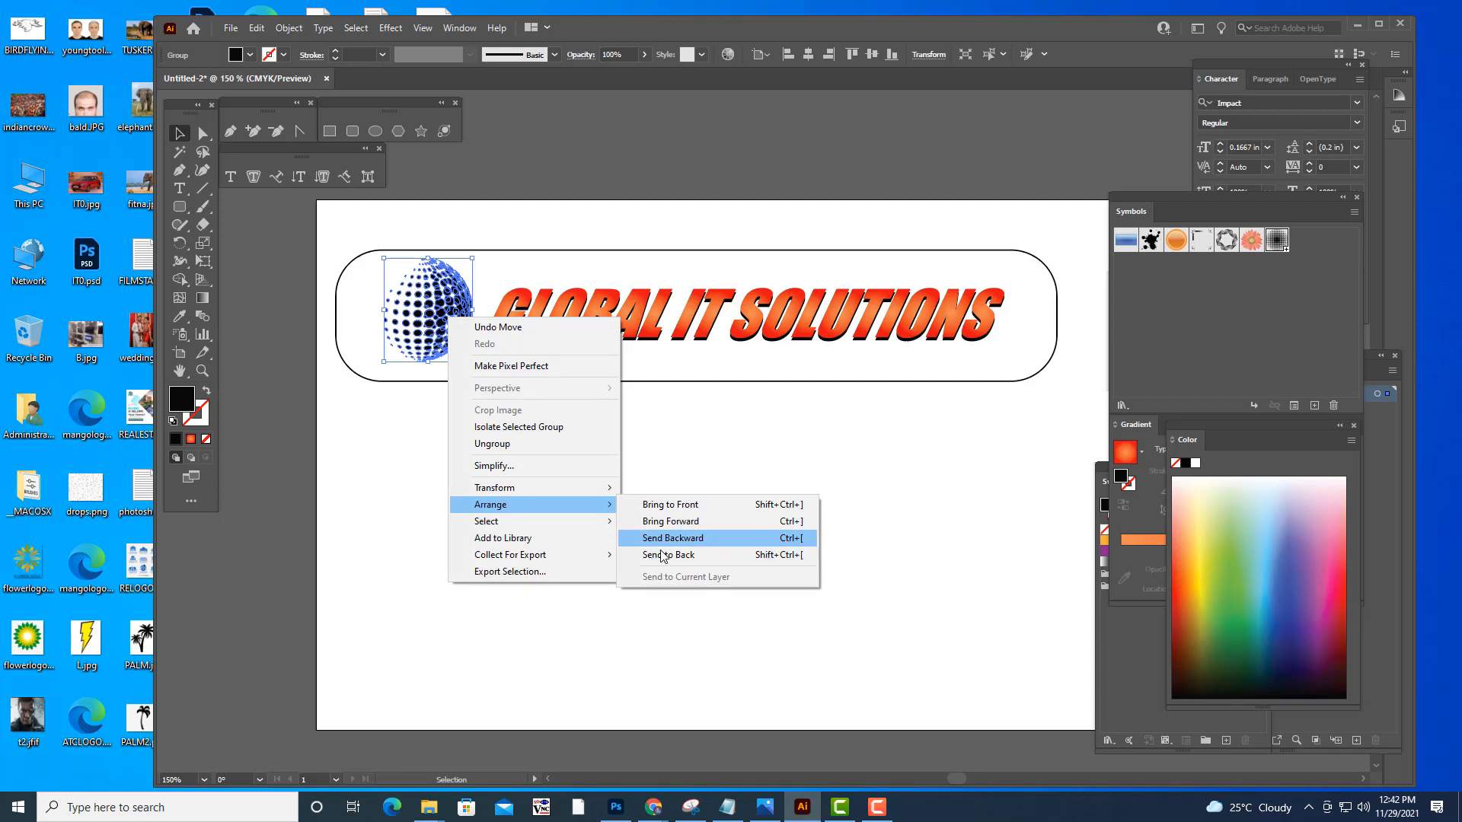
{"action": "left_click", "coordinate": [659, 554]}
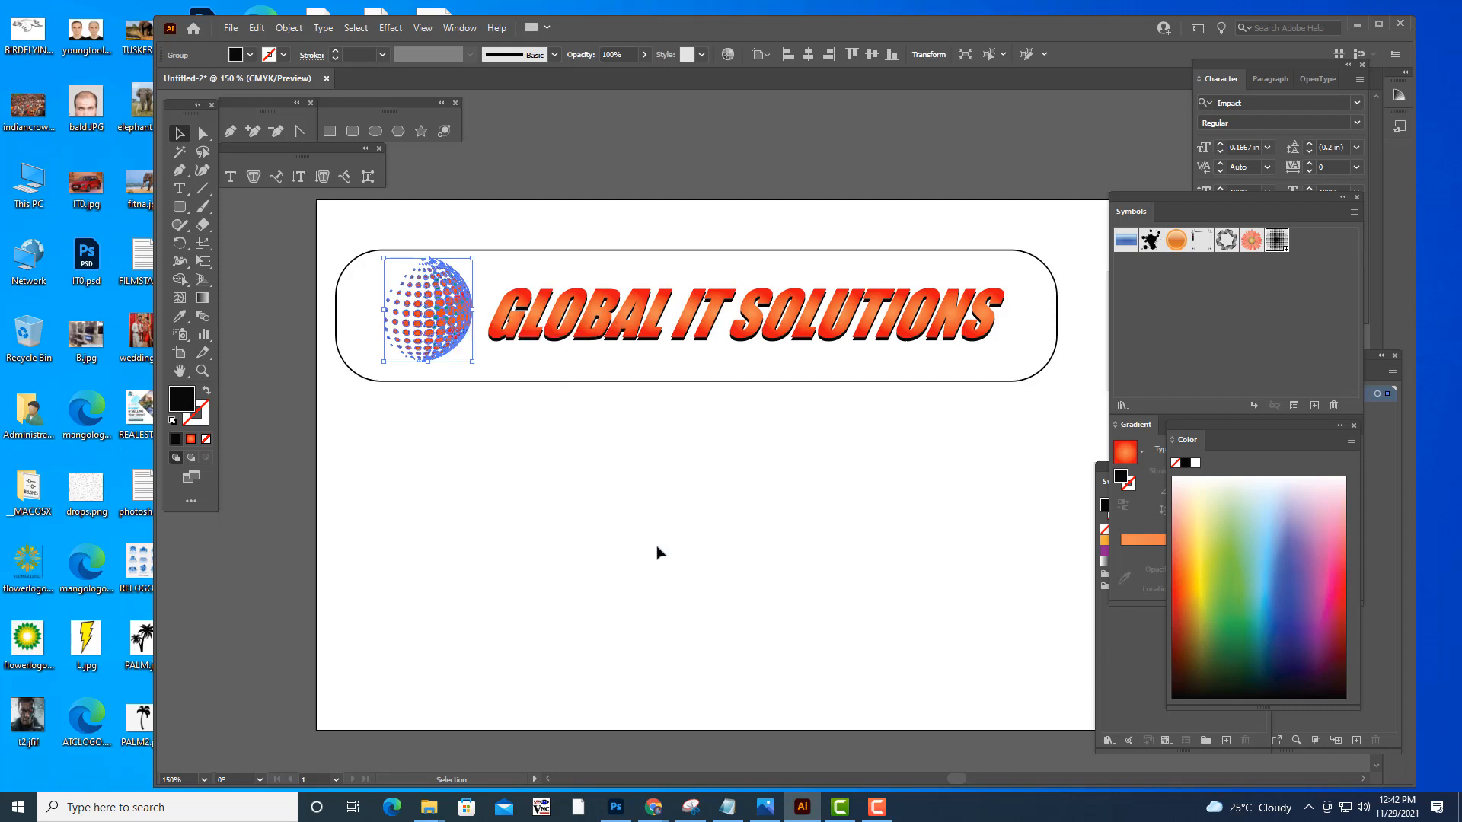
- Nudge the black sphere copy slightly left so it forms a hard shadow behind the dots
{"action": "key", "text": "Left"}
{"action": "key", "text": "Left"}
{"action": "key", "text": "Left"}
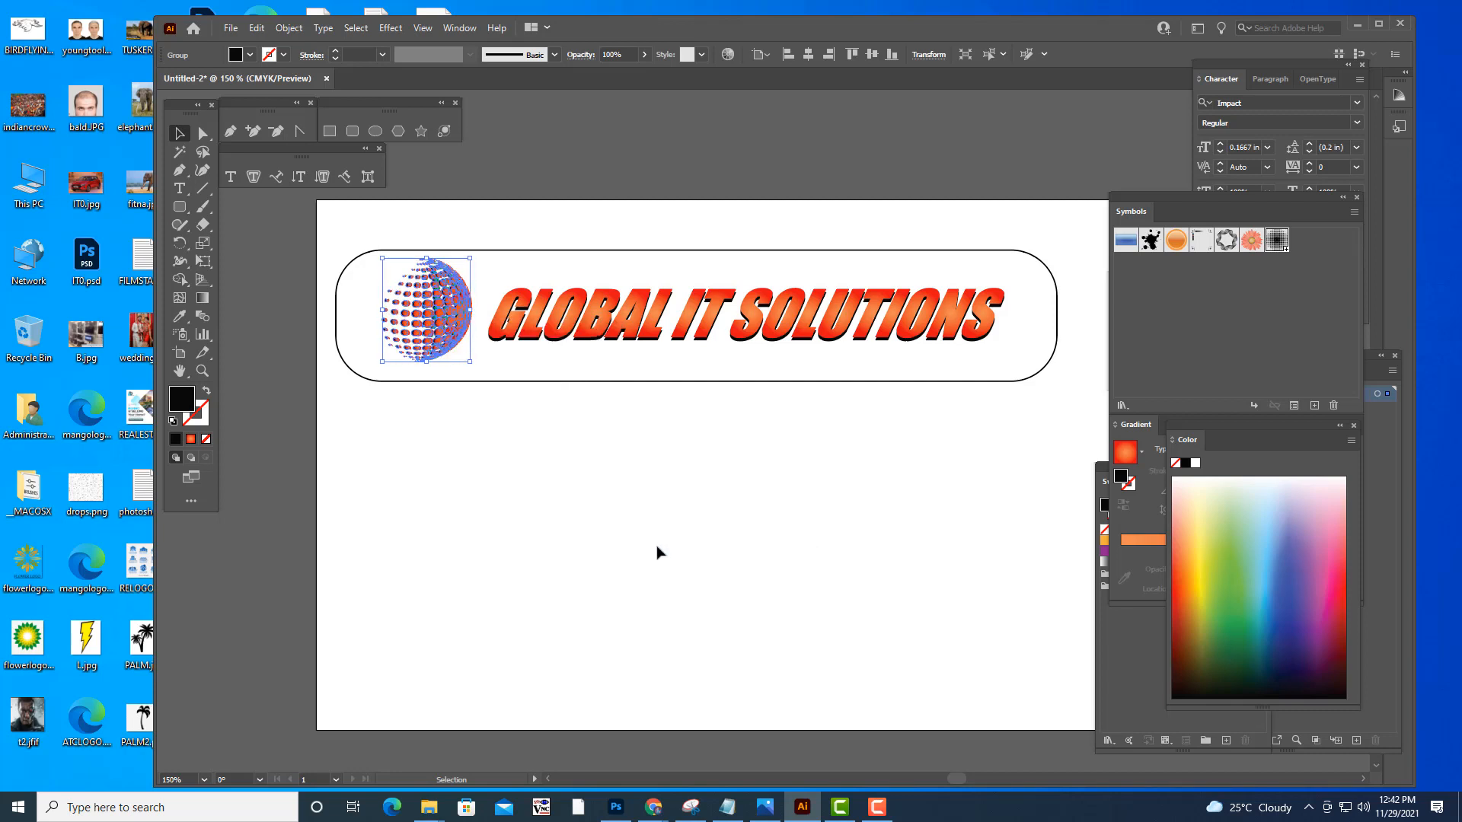
{"action": "left_click", "coordinate": [656, 541]}
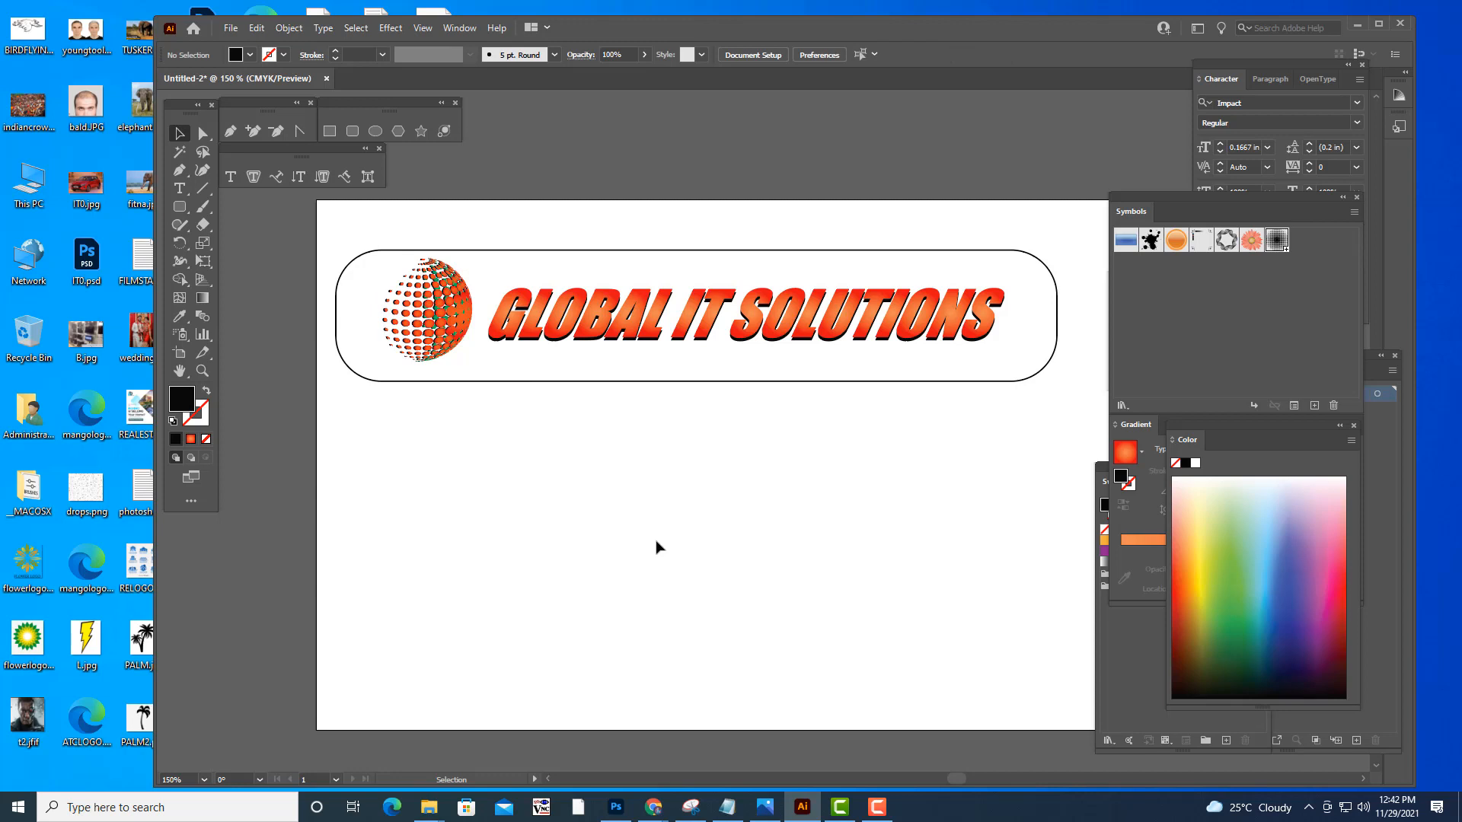
- Move the Symbols, Gradient, Swatches, and Gems and Jewels panels off the artboard and bring Pathfinder in front
{"action": "left_click_drag", "start_coordinate": [1099, 204], "coordinate": [1232, 207]}
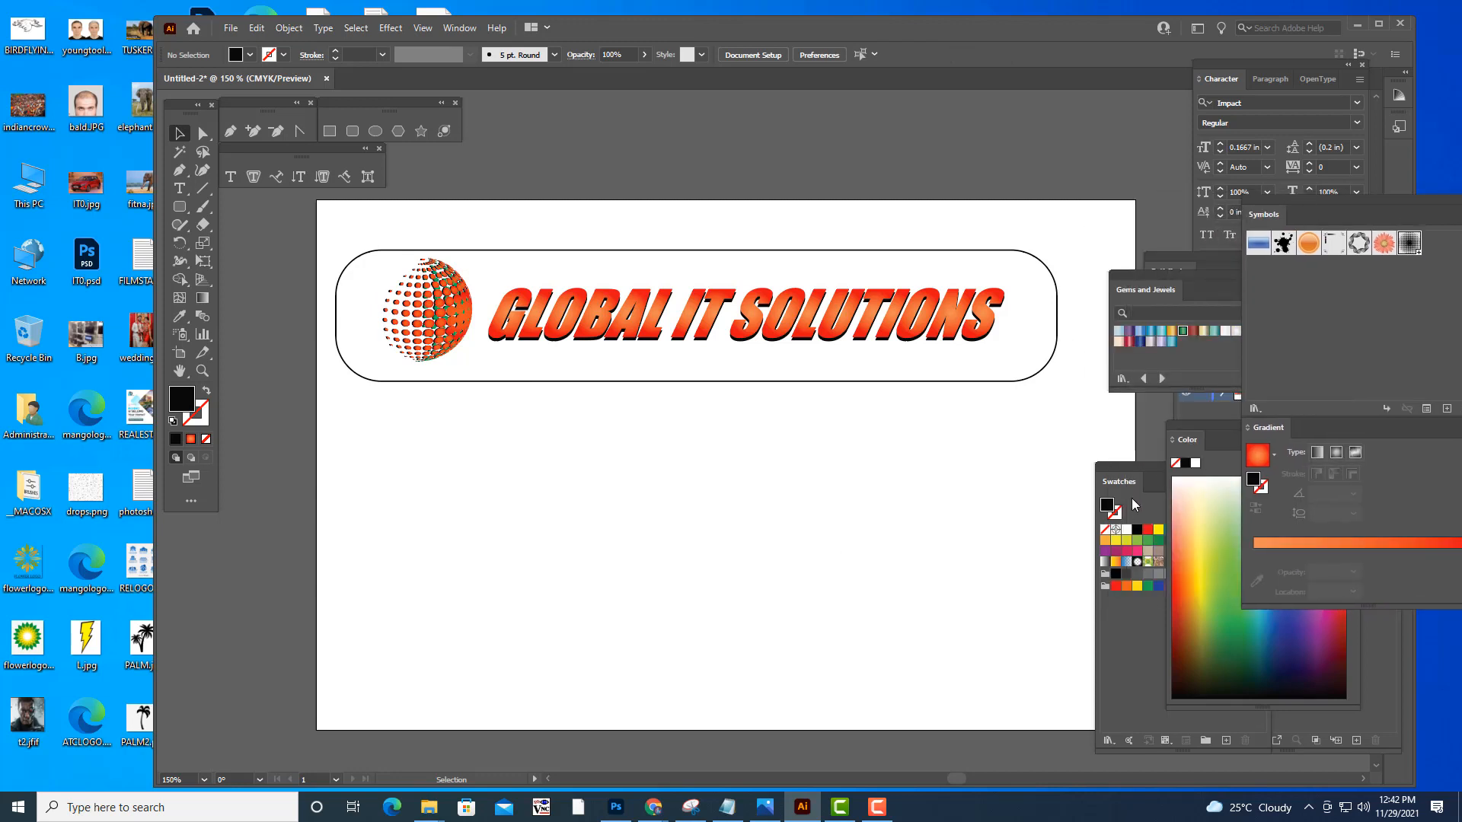
{"action": "left_click_drag", "start_coordinate": [1117, 470], "coordinate": [1206, 453]}
{"action": "left_click_drag", "start_coordinate": [1140, 272], "coordinate": [1196, 270]}
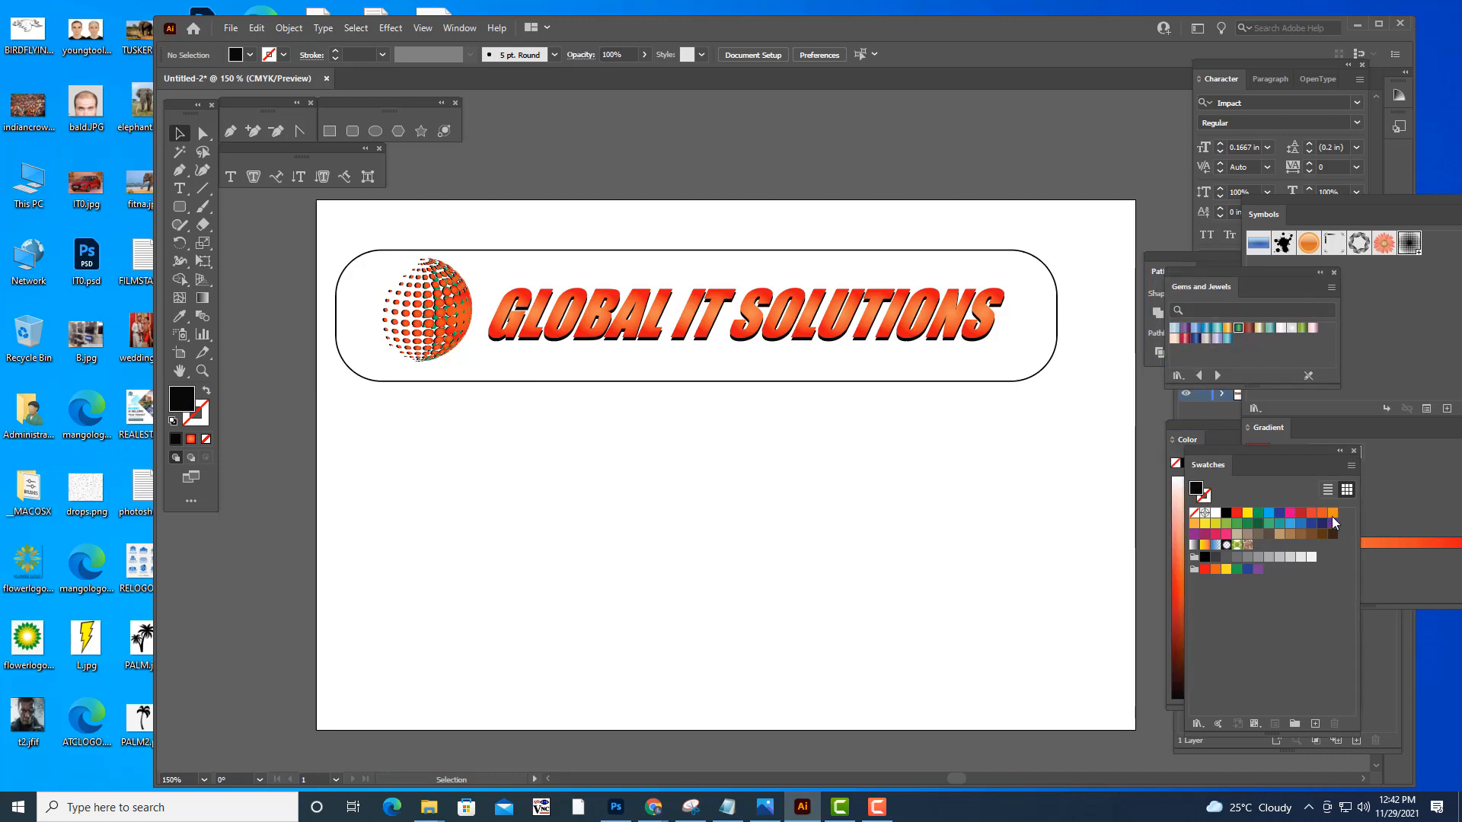
{"action": "left_click_drag", "start_coordinate": [1173, 272], "coordinate": [1178, 253]}
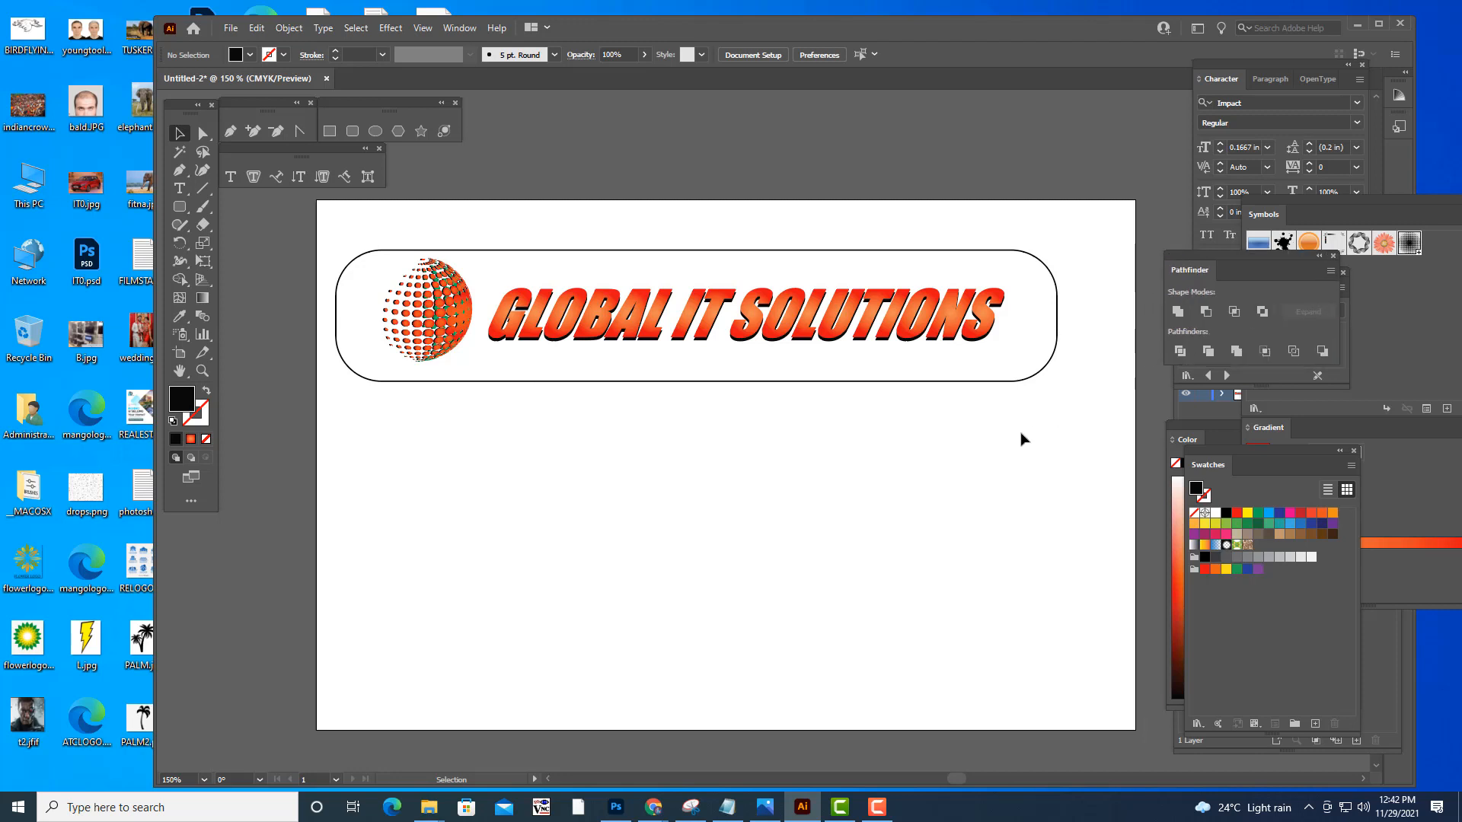
- Shrink the artboard to about 1140 by 259 px so it closely surrounds the logo's rounded outline
{"action": "key", "text": "ctrl+minus"}
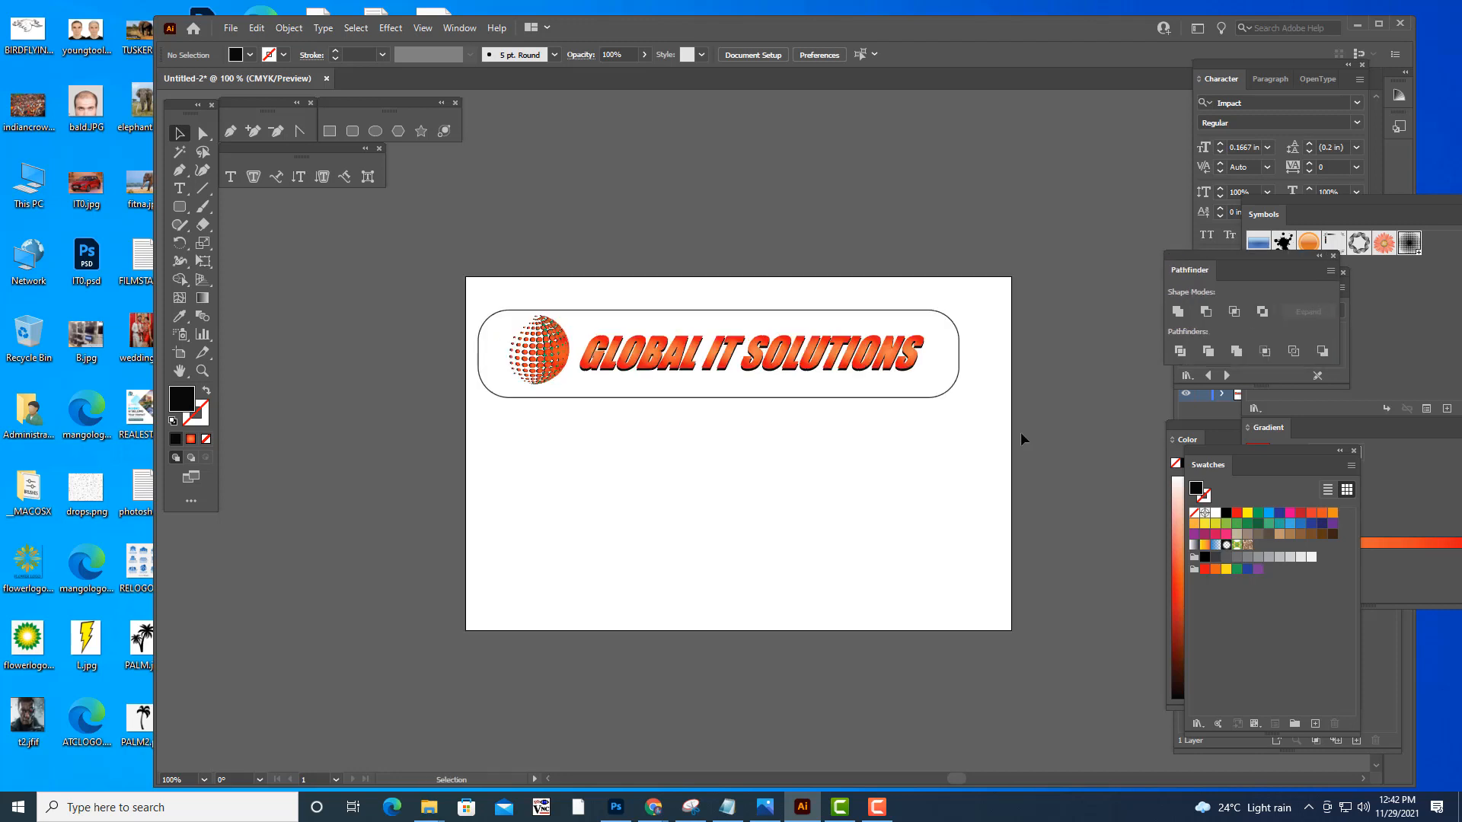
{"action": "key", "text": "ctrl"}
{"action": "key", "text": "ctrl+o"}
{"action": "key", "text": "Escape"}
{"action": "key", "text": "shift+o"}
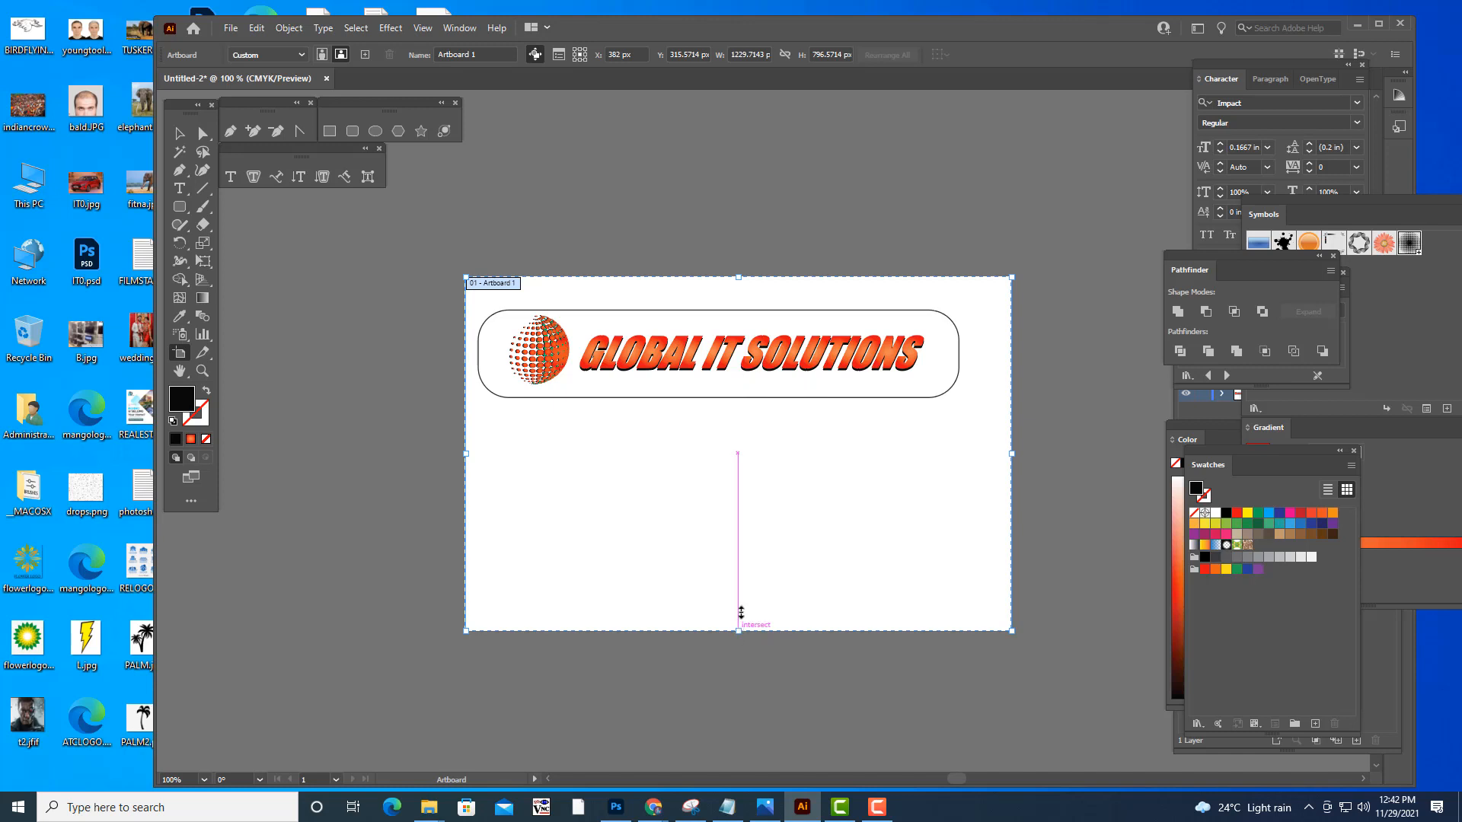
{"action": "left_click_drag", "start_coordinate": [738, 630], "coordinate": [739, 412]}
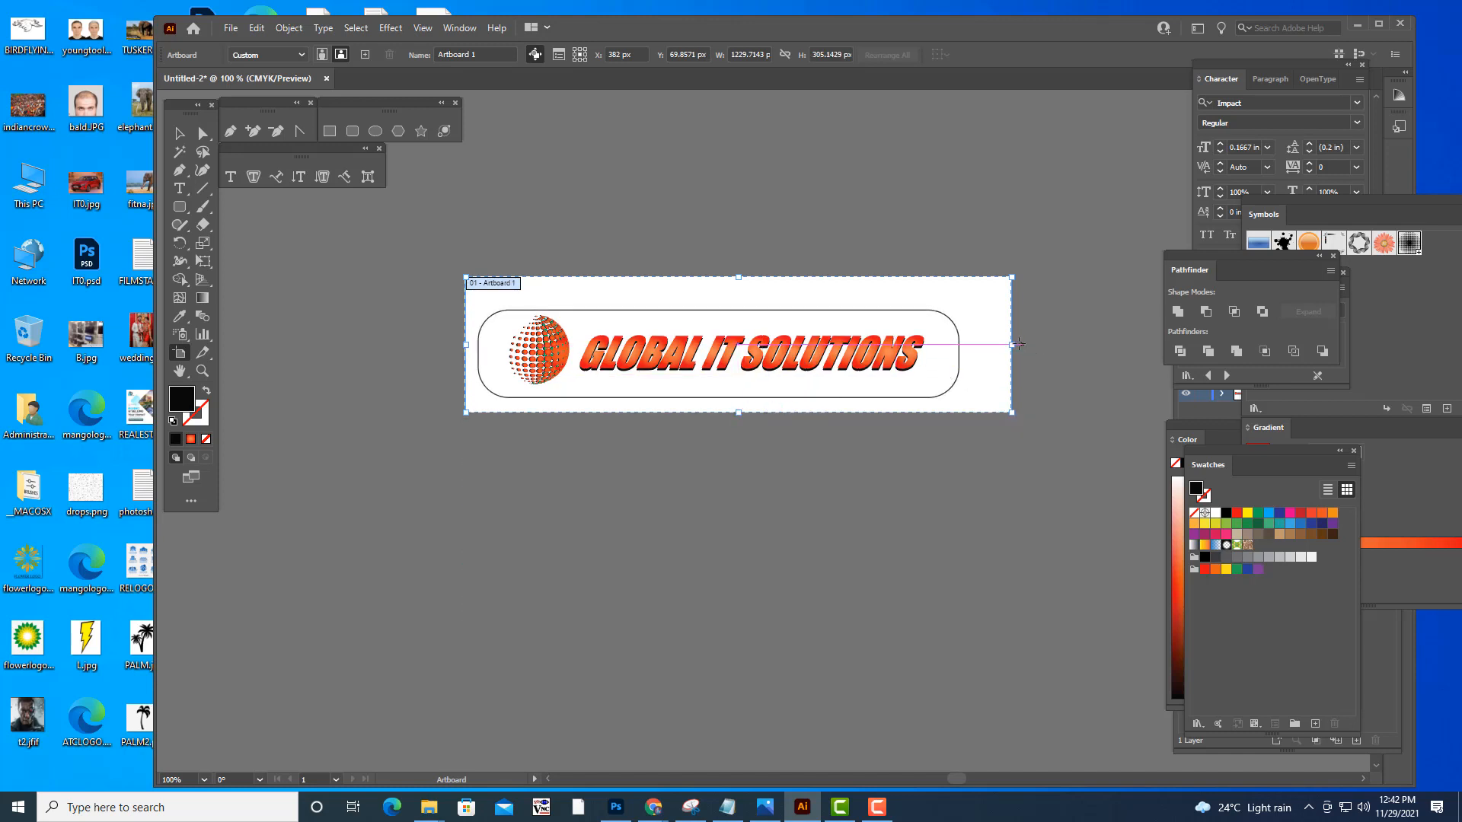
{"action": "left_click_drag", "start_coordinate": [1012, 344], "coordinate": [976, 345]}
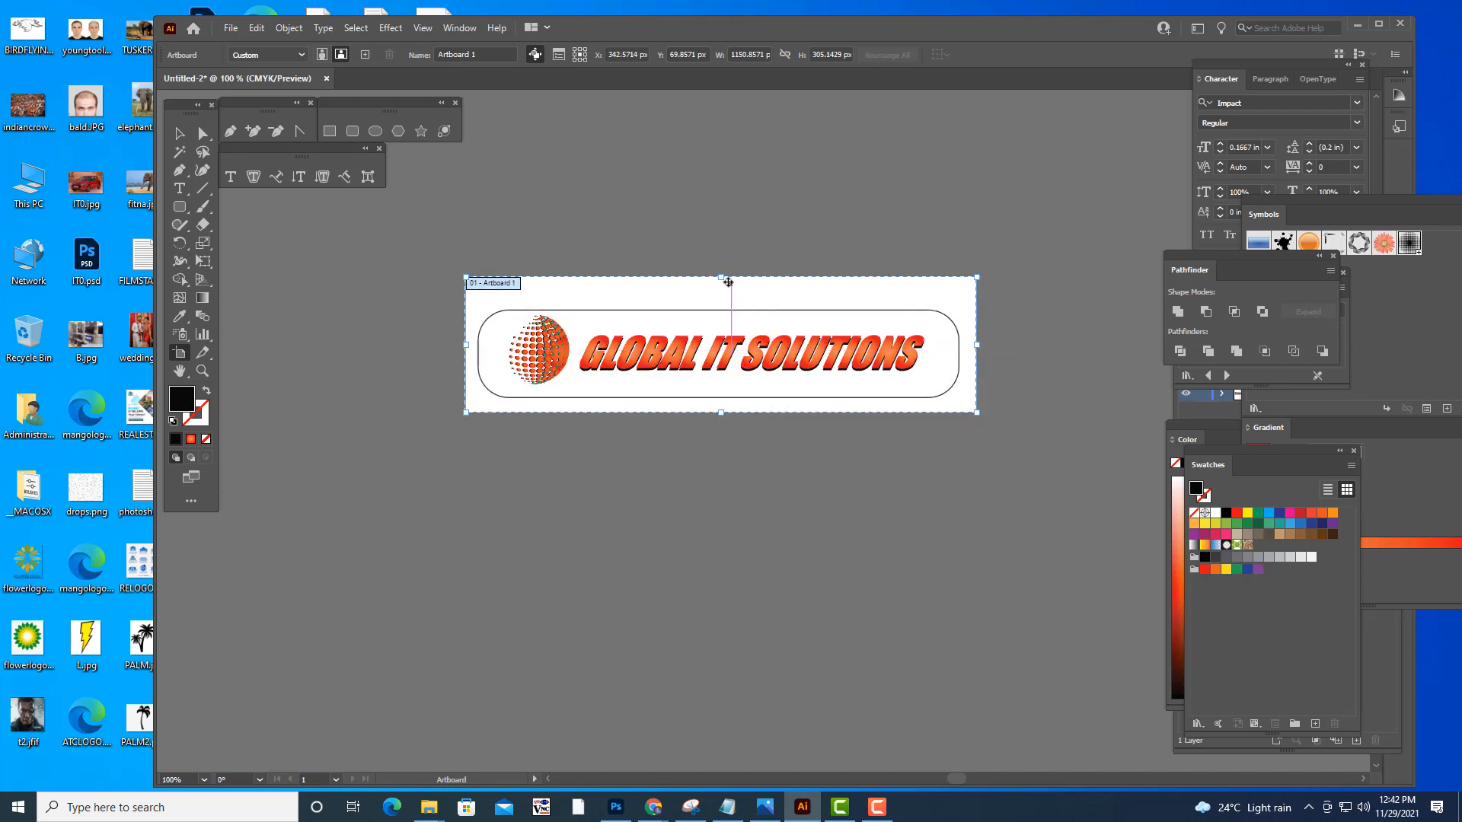
{"action": "left_click_drag", "start_coordinate": [720, 280], "coordinate": [720, 298]}
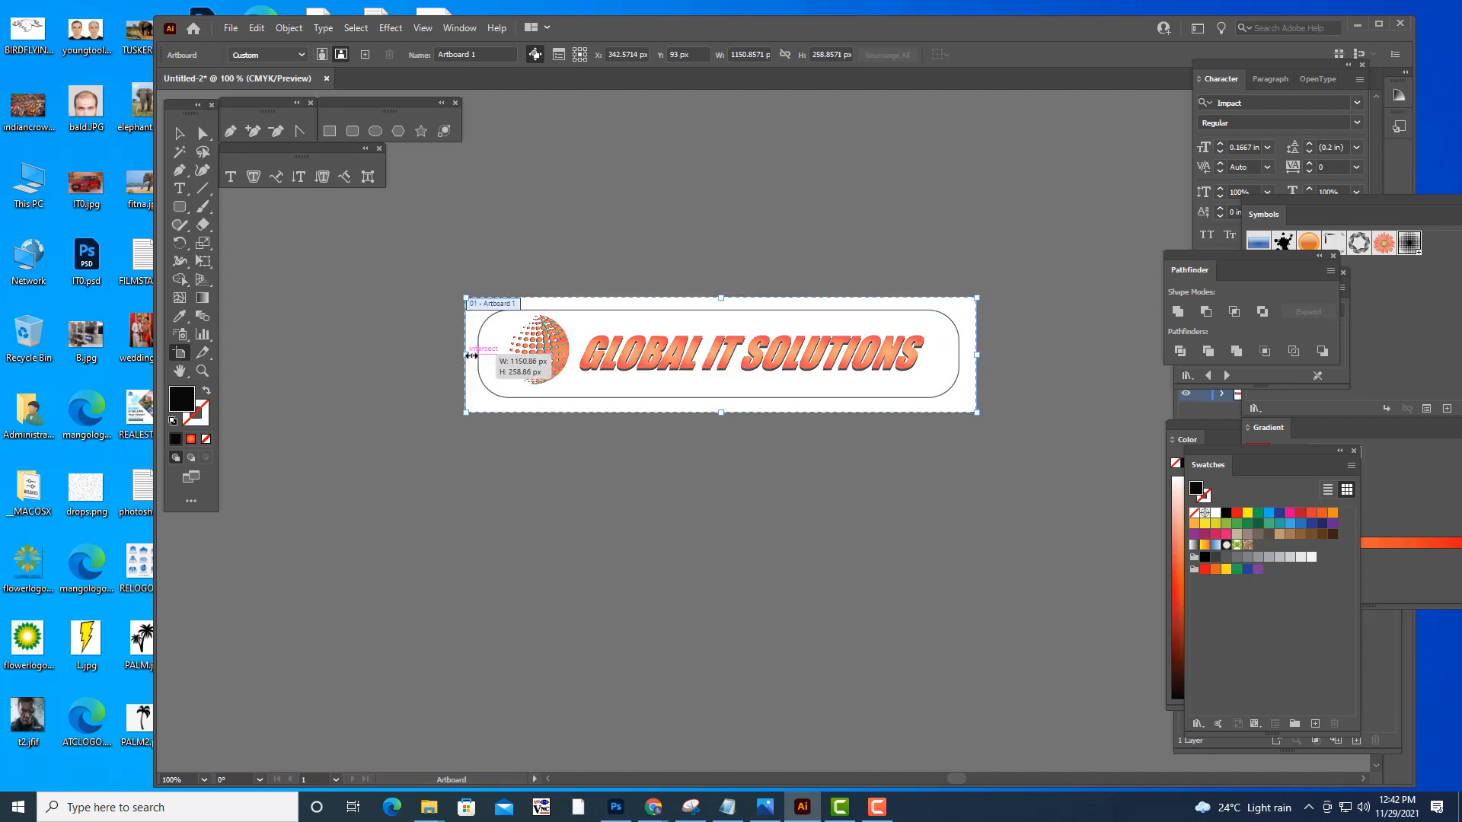
{"action": "left_click_drag", "start_coordinate": [472, 356], "coordinate": [476, 356]}
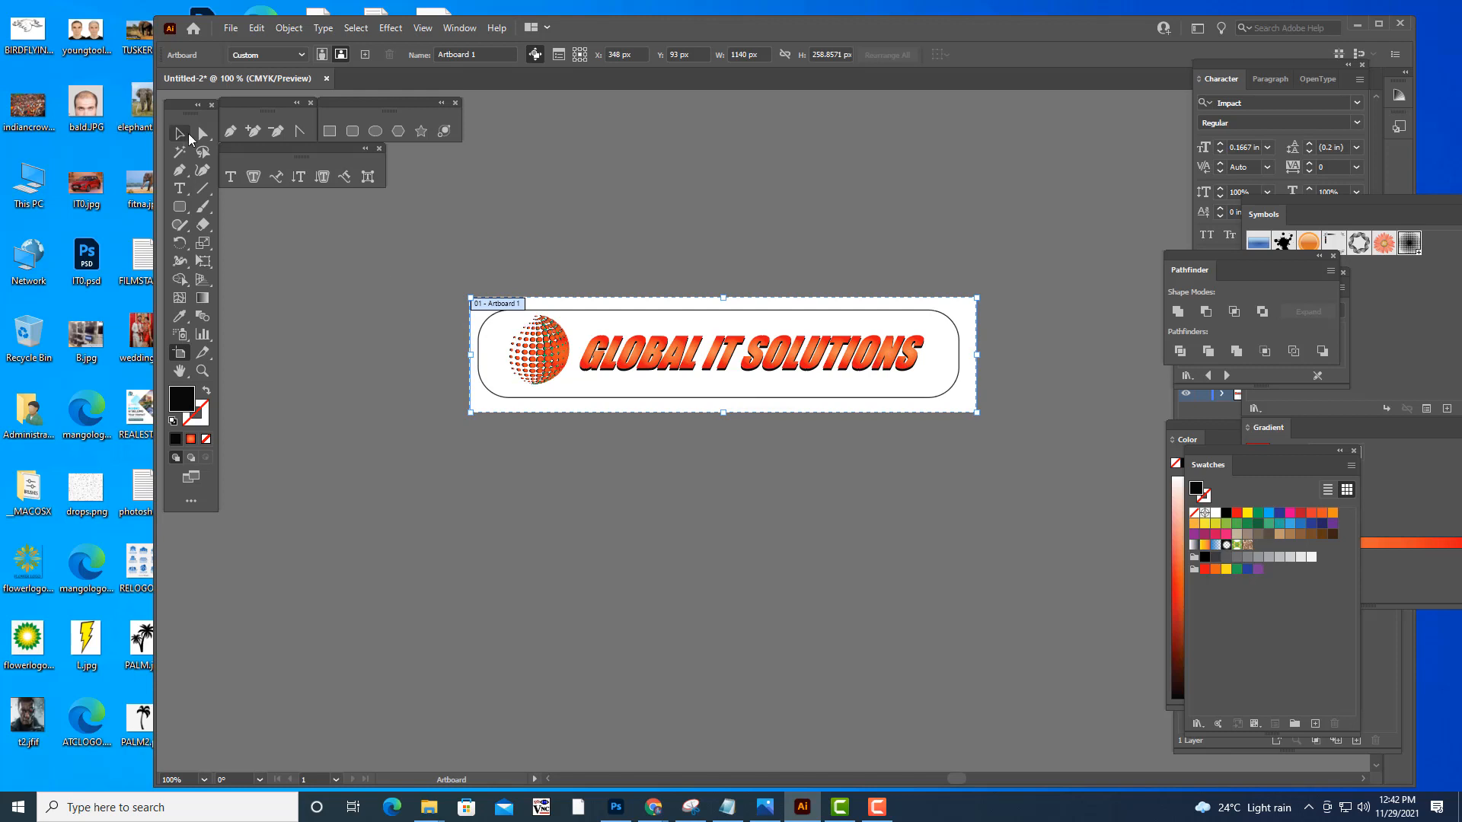
{"action": "left_click", "coordinate": [187, 134]}
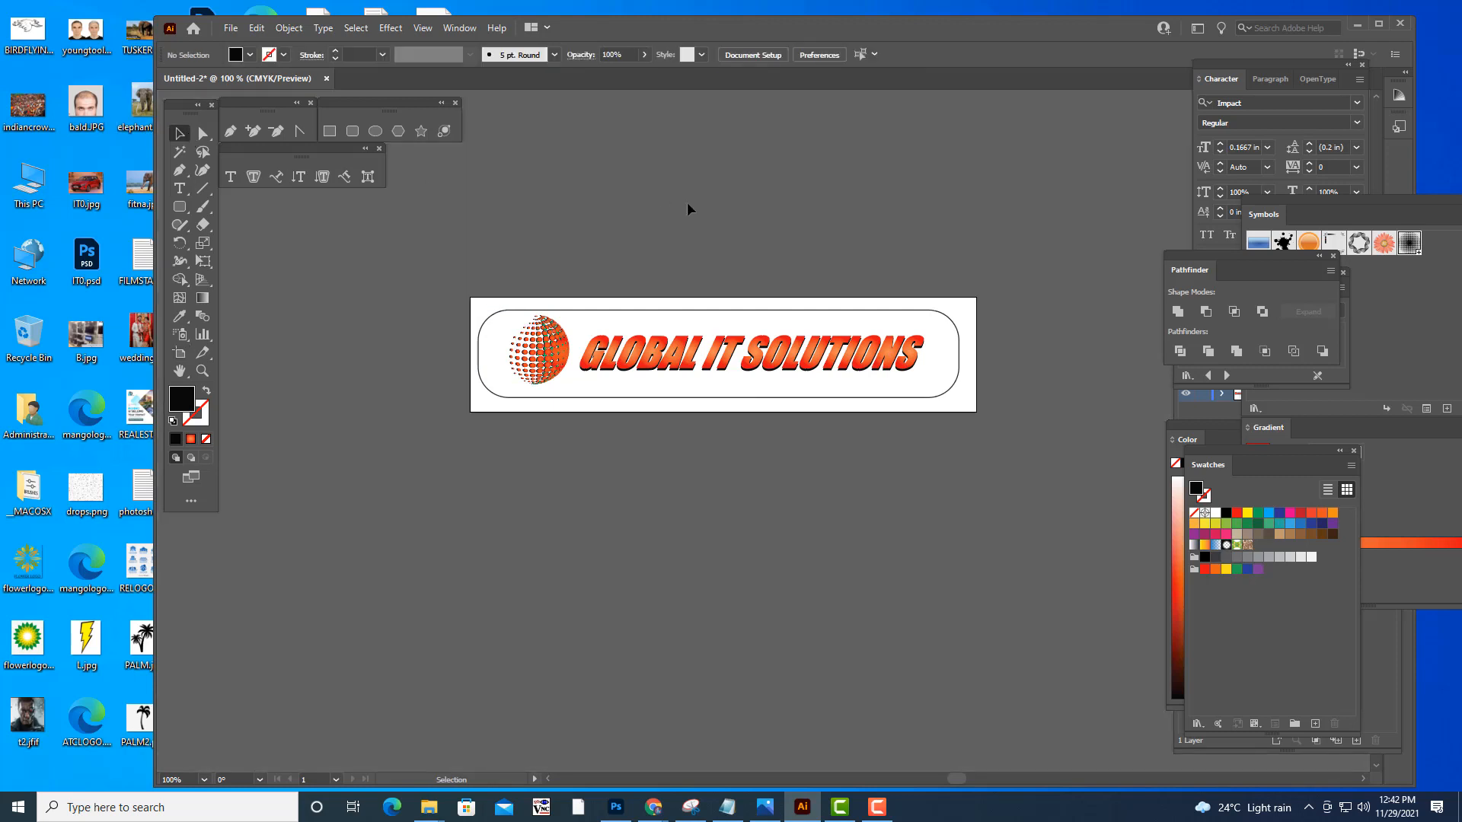
{"action": "key", "text": "a"}
{"action": "key", "text": "ctrl+equal"}
{"action": "key", "text": "ctrl+equal"}
{"action": "key", "text": "ctrl+minus"}
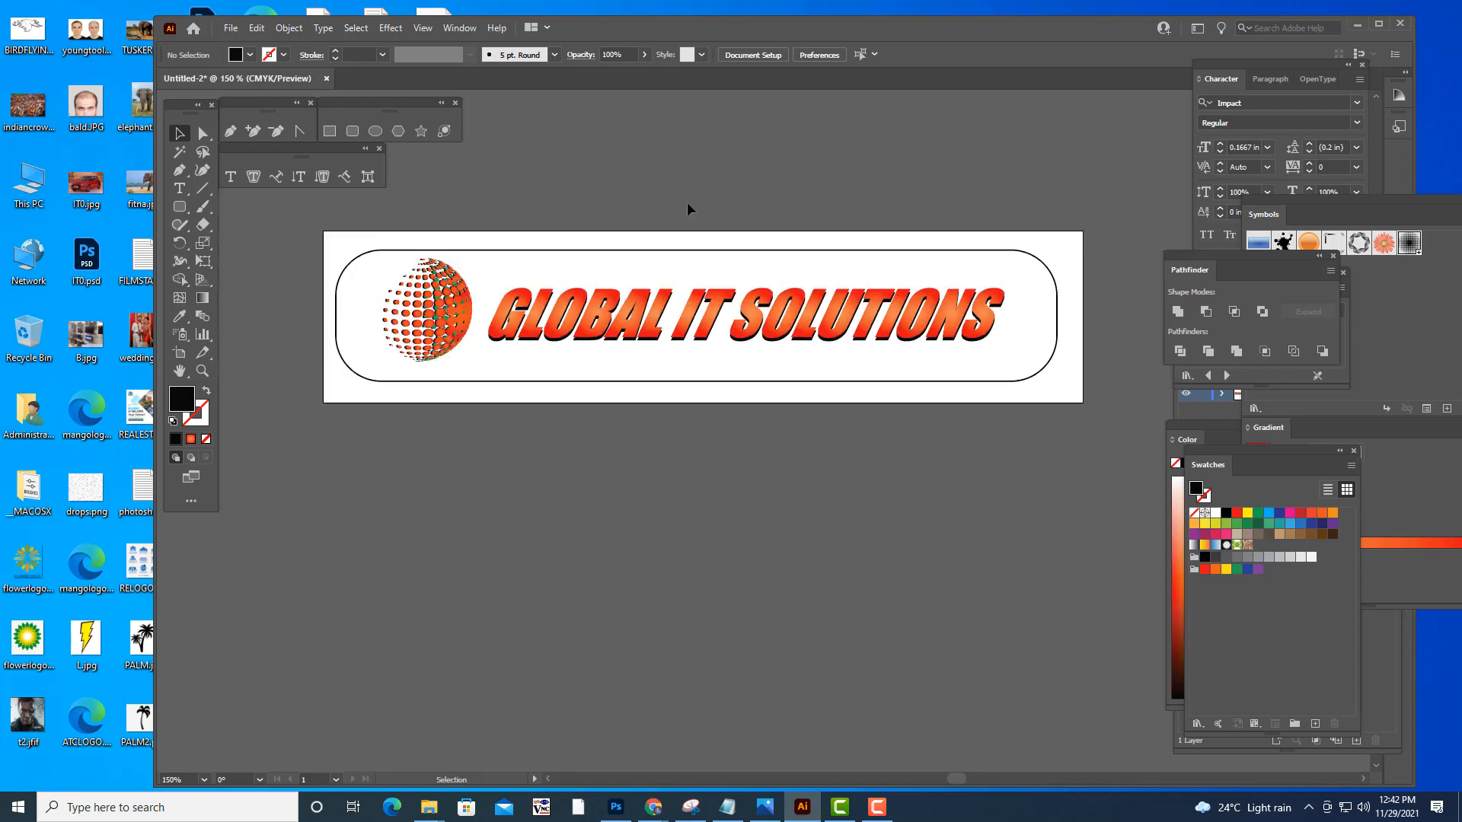
{"action": "left_click", "coordinate": [877, 809]}
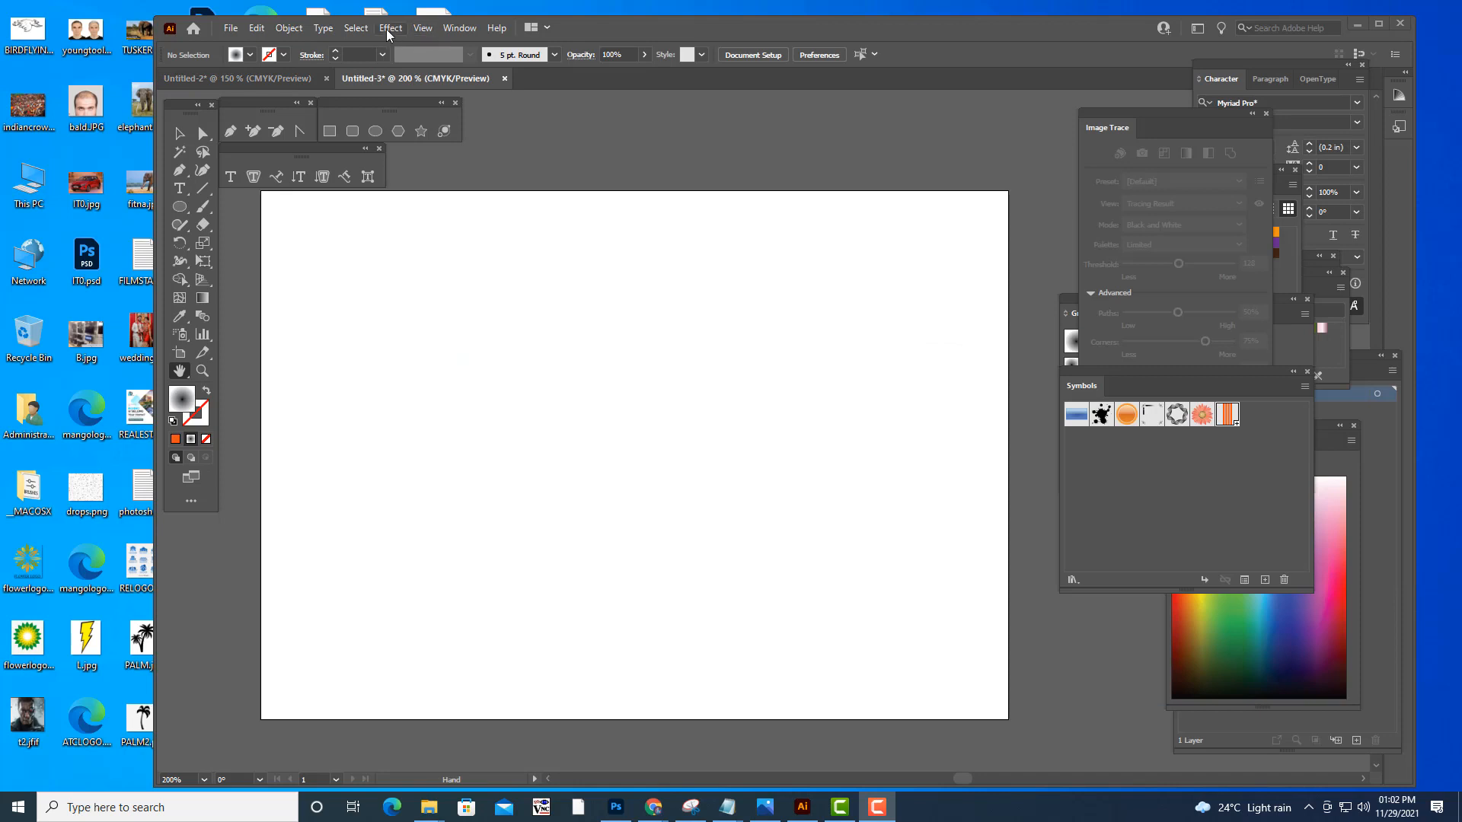
{"action": "left_click", "coordinate": [388, 30]}
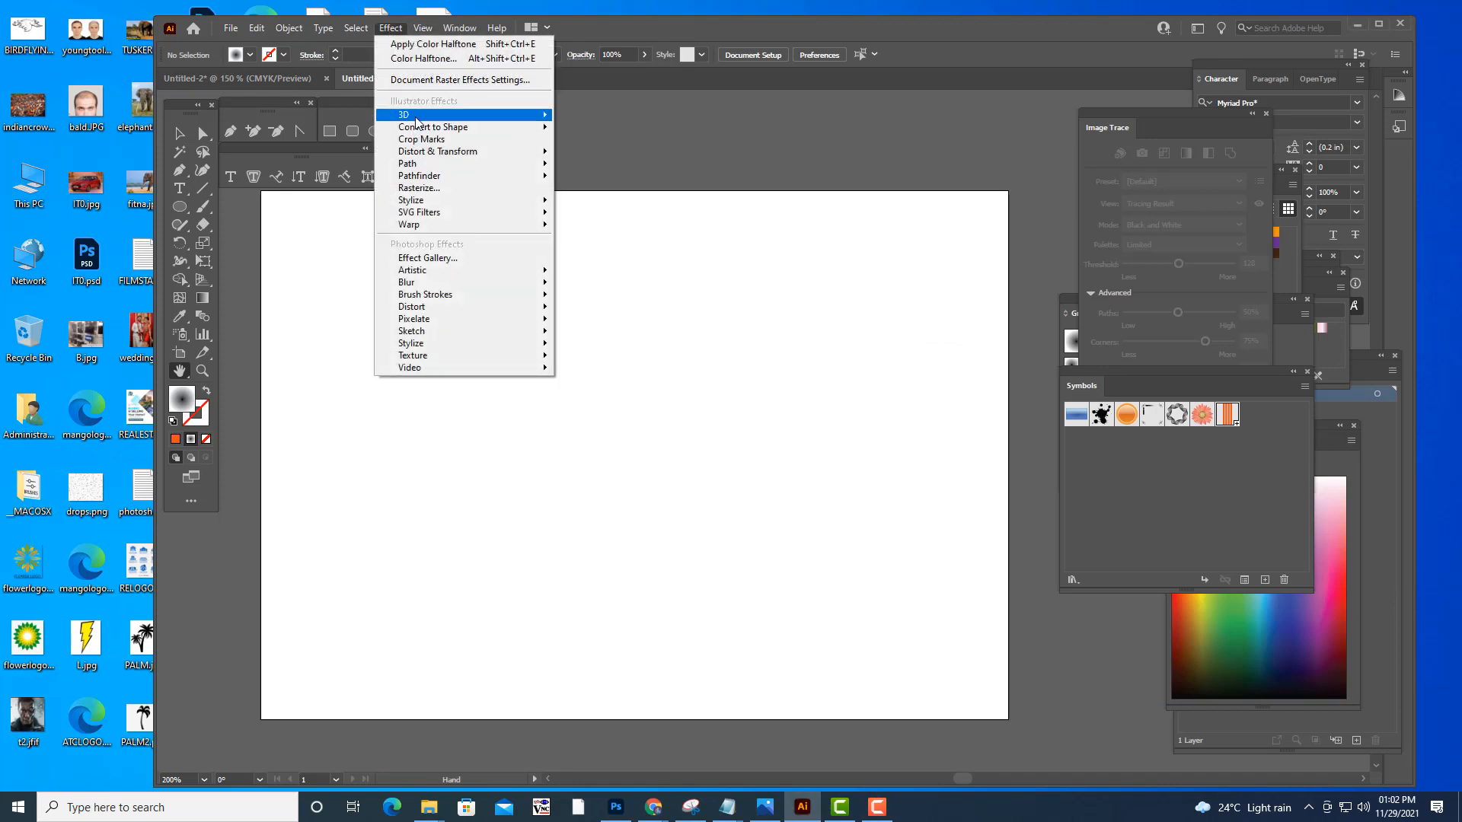
{"action": "mouse_move", "coordinate": [487, 115]}
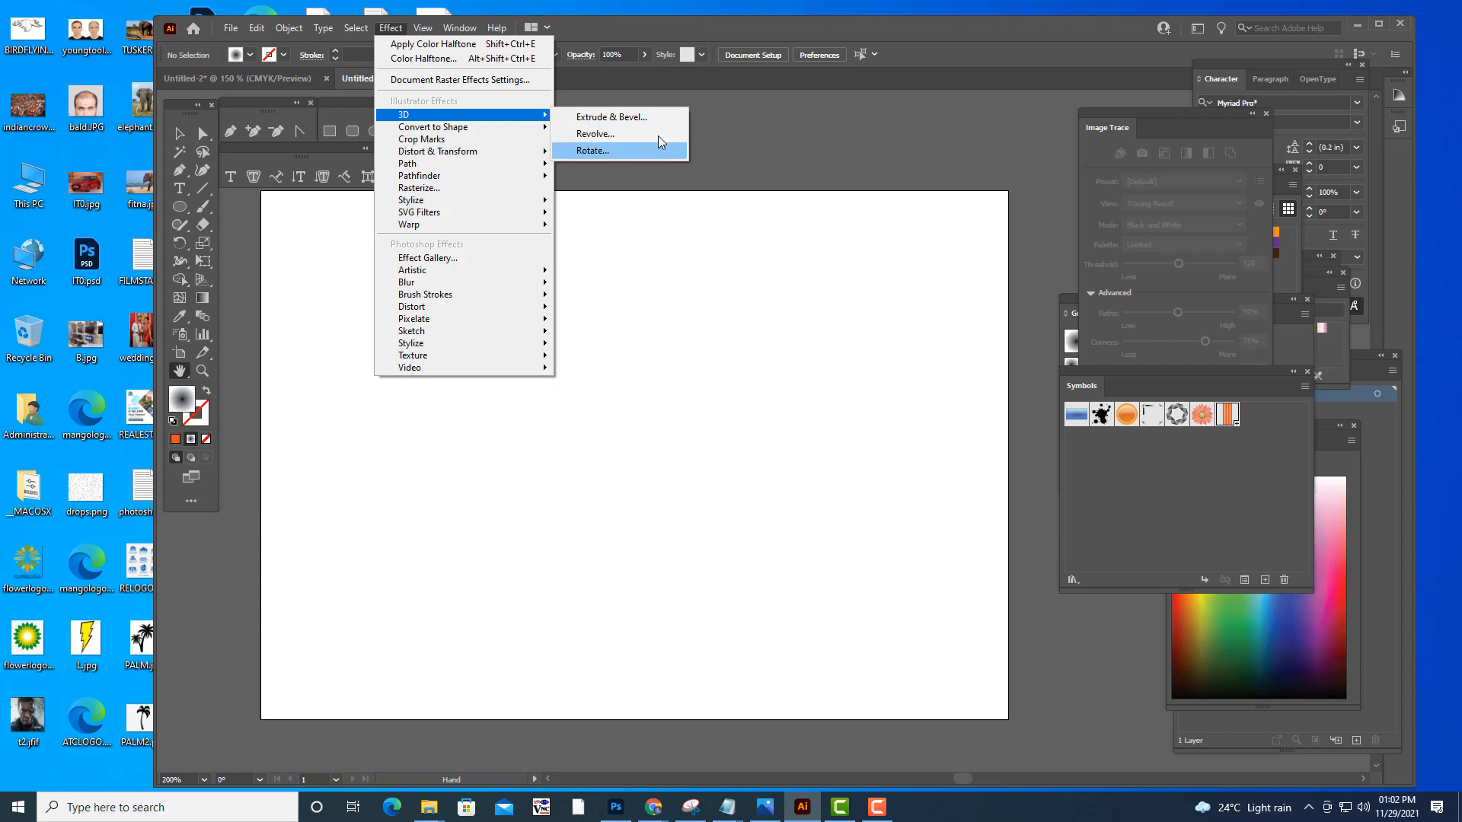
{"action": "left_click", "coordinate": [872, 31]}
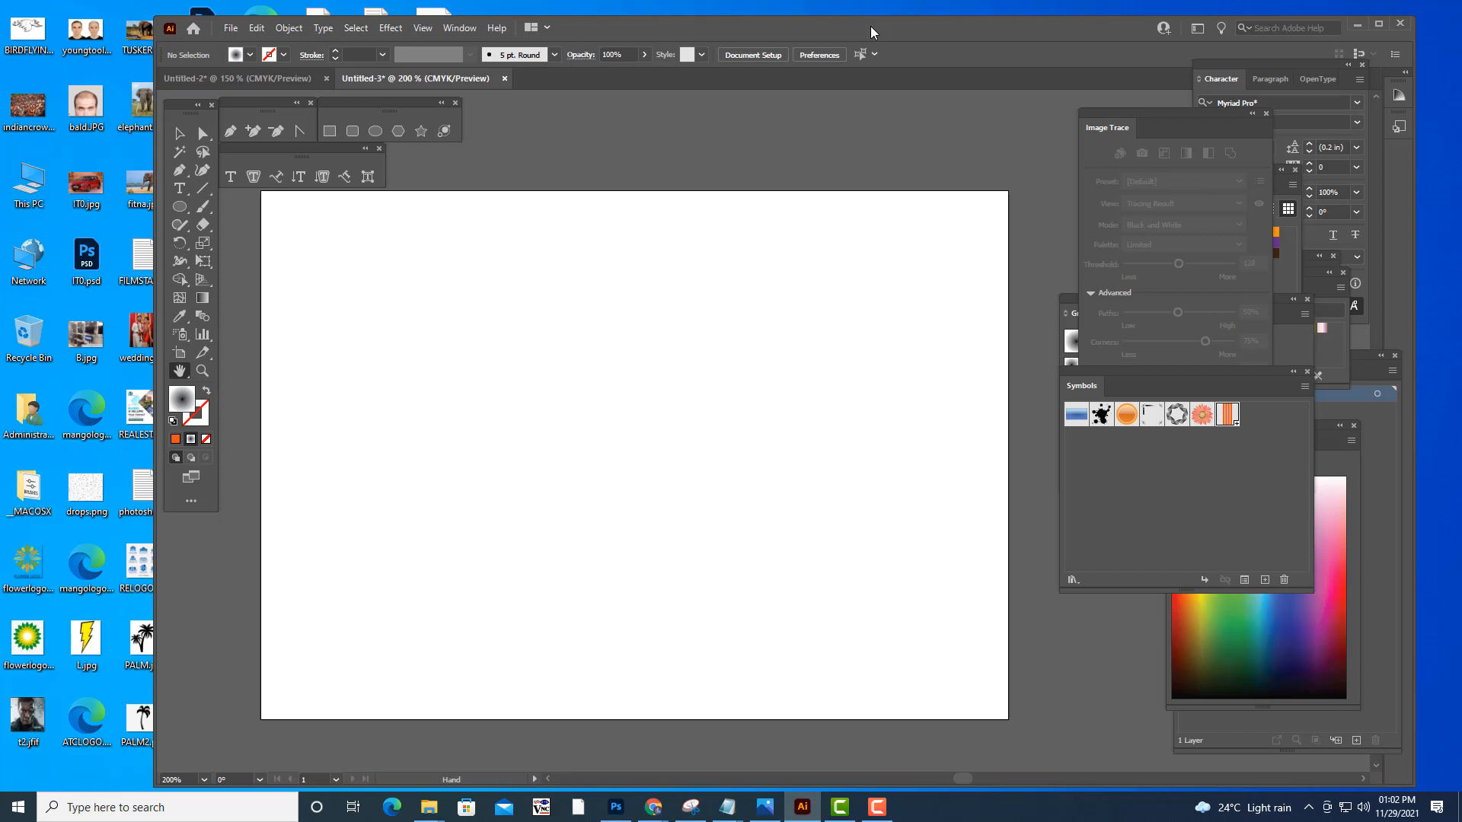
- Draw a five-pointed star about 413 by 393 px on the blank artboard and fill it with solid orange
{"action": "left_click", "coordinate": [421, 131]}
{"action": "left_click_drag", "start_coordinate": [594, 426], "coordinate": [740, 555]}
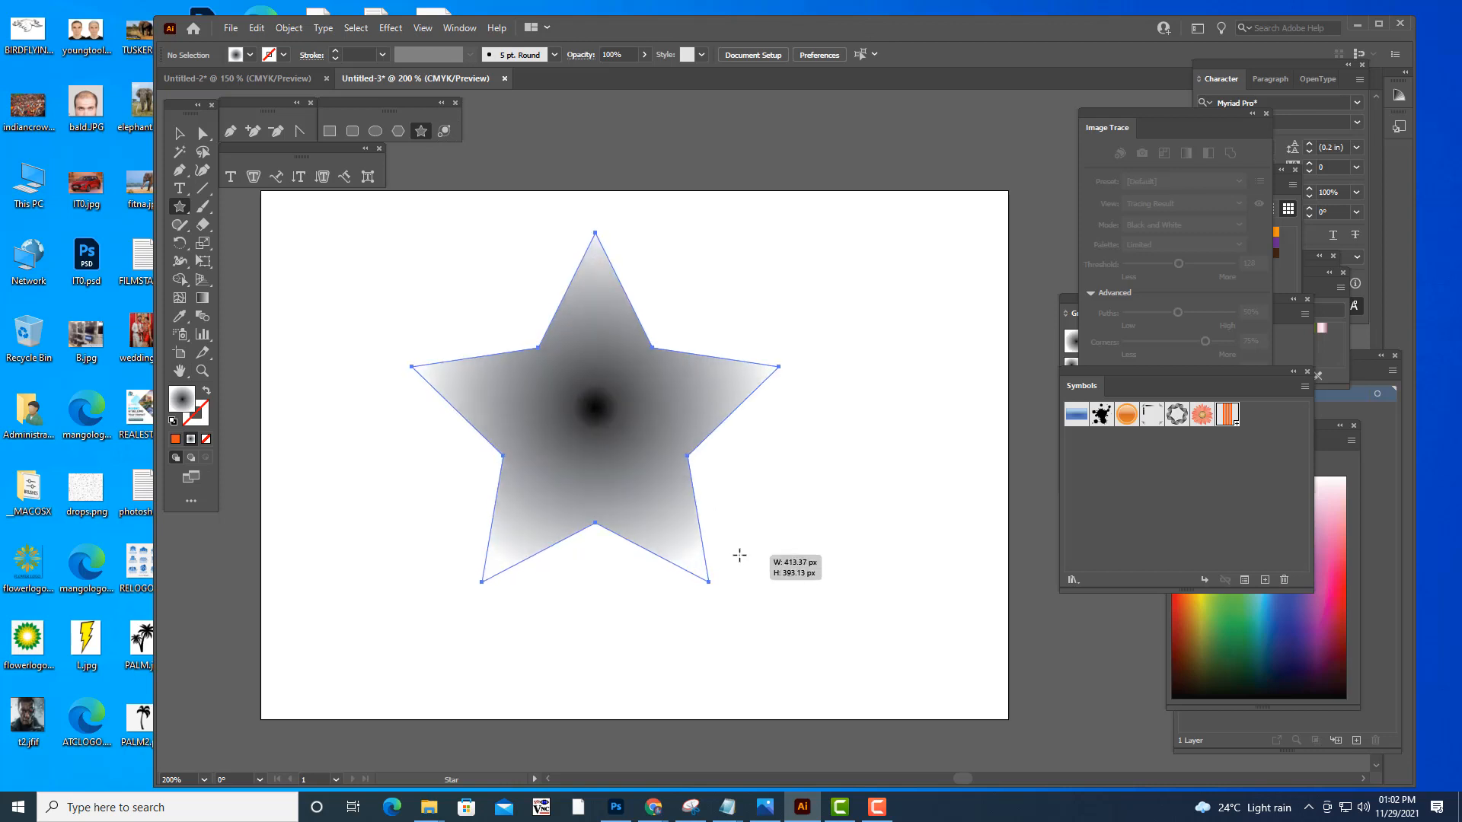
{"action": "left_click", "coordinate": [176, 439]}
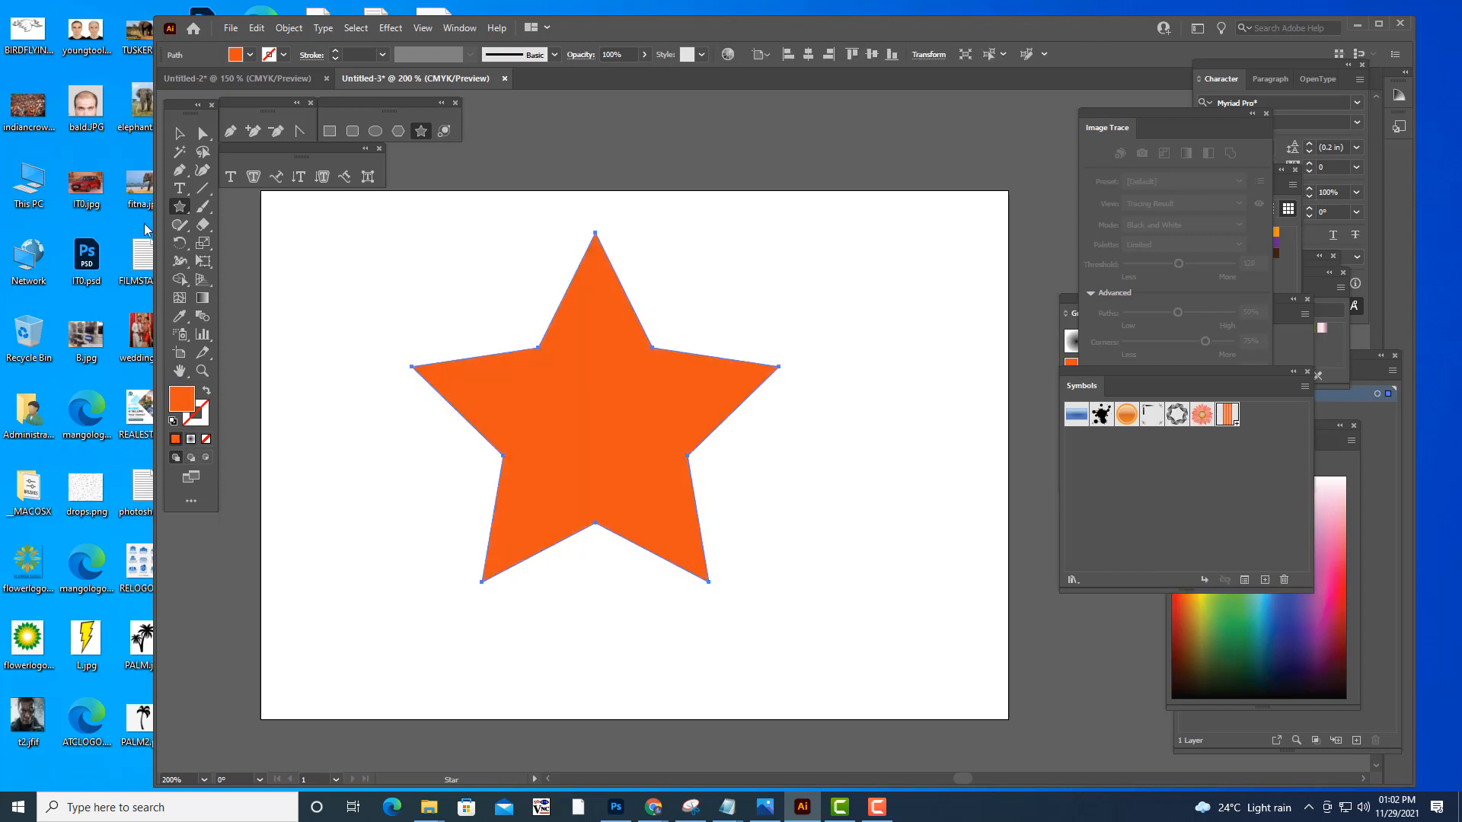
- Scale the orange star down proportionally to roughly three quarters of its size and place it near the artboard's middle
{"action": "left_click", "coordinate": [179, 133]}
{"action": "left_click_drag", "start_coordinate": [571, 348], "coordinate": [637, 353]}
{"action": "left_click_drag", "start_coordinate": [827, 239], "coordinate": [794, 289]}
{"action": "left_click_drag", "start_coordinate": [702, 402], "coordinate": [683, 405]}
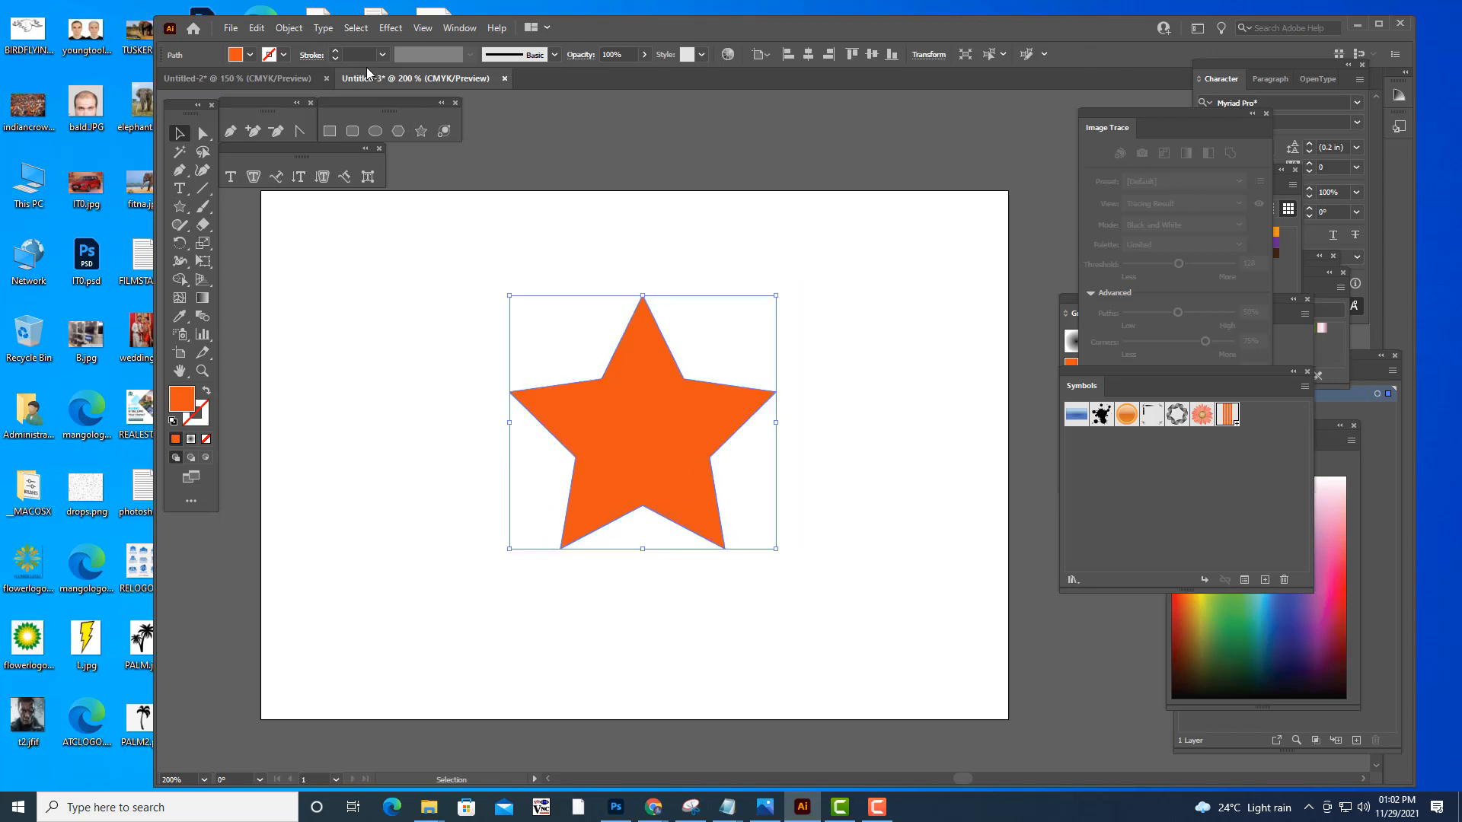
- Apply the 3D Rotate effect to the star and set its X-axis rotation to 0°
{"action": "left_click", "coordinate": [389, 29]}
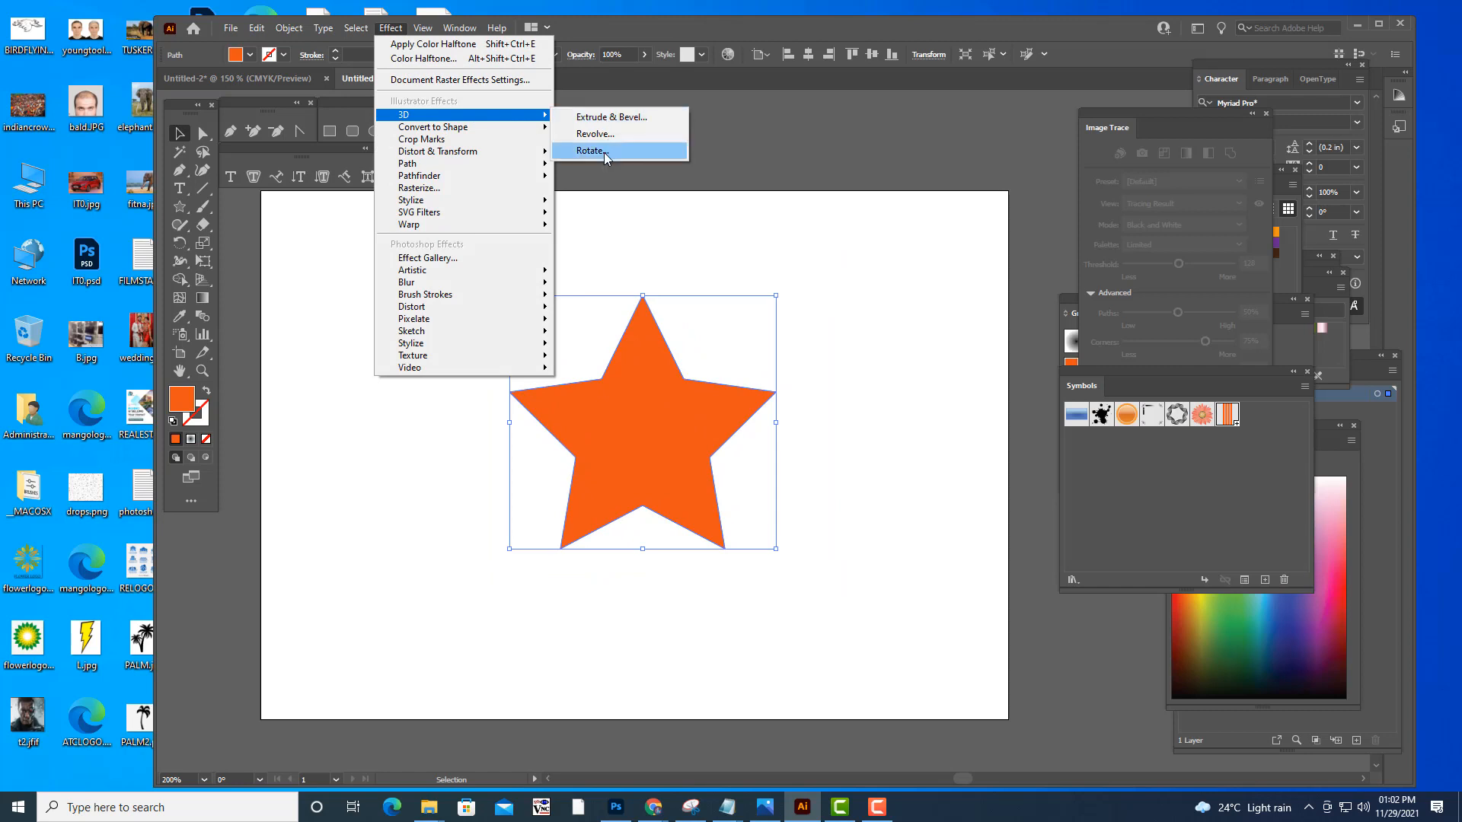
{"action": "left_click", "coordinate": [604, 152]}
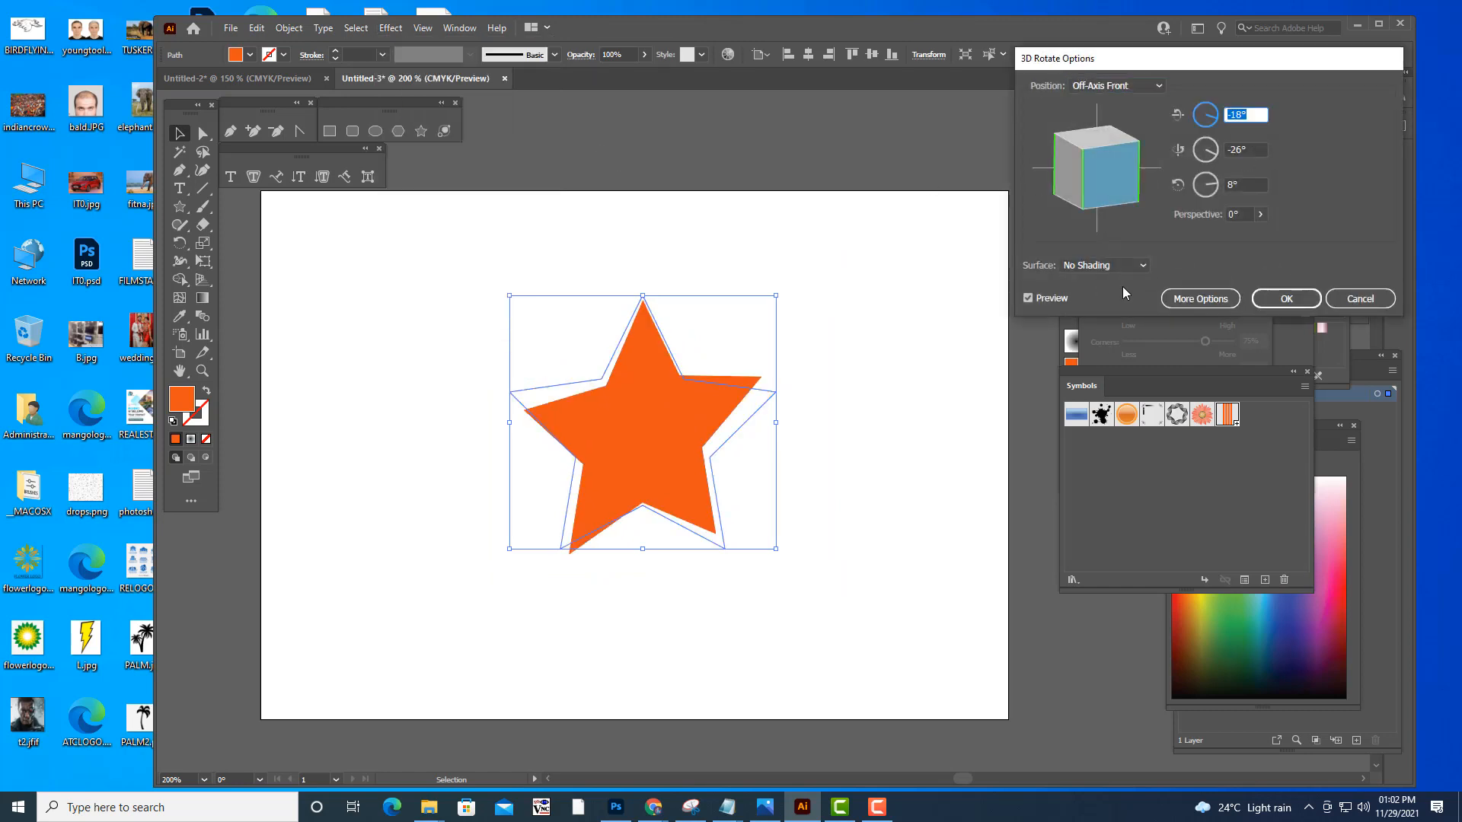
{"action": "type", "text": "0"}
{"action": "key", "text": "Tab"}
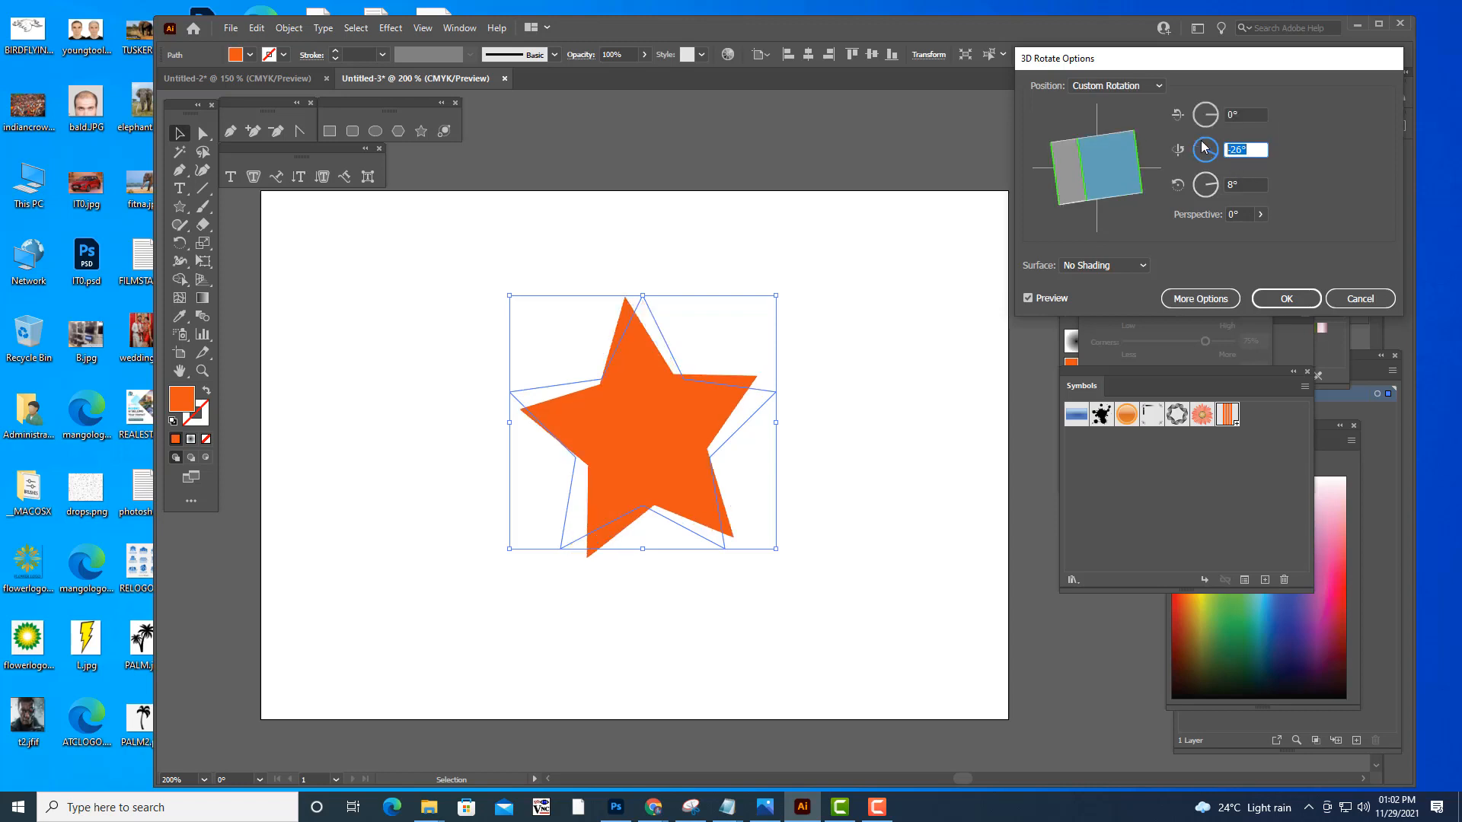
- Set the star's Y and Z rotation angles to 0° in the 3D Rotate effect
{"action": "type", "text": "0"}
{"action": "key", "text": "Tab"}
{"action": "type", "text": "0"}
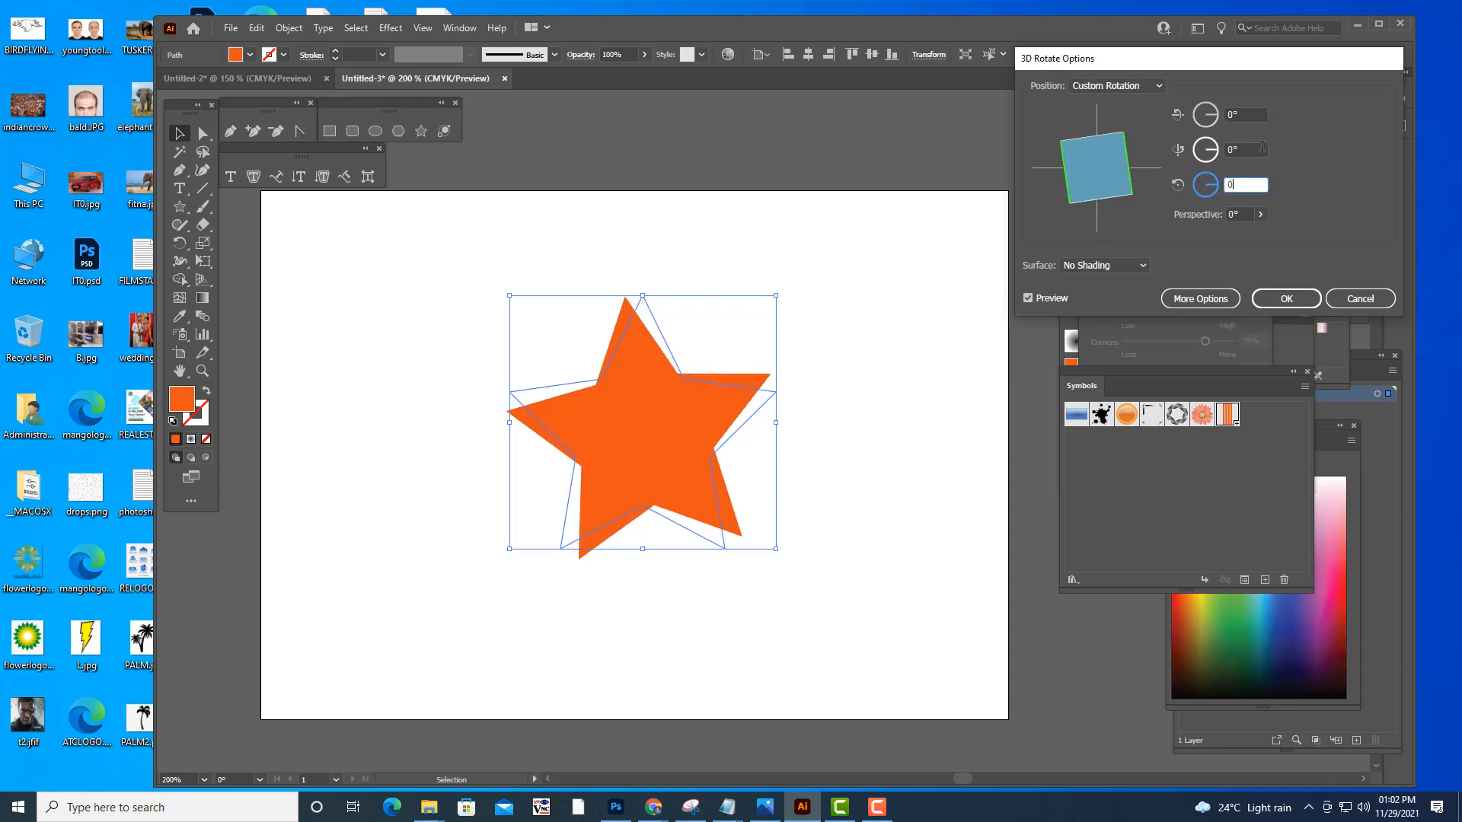
{"action": "left_click", "coordinate": [1256, 149]}
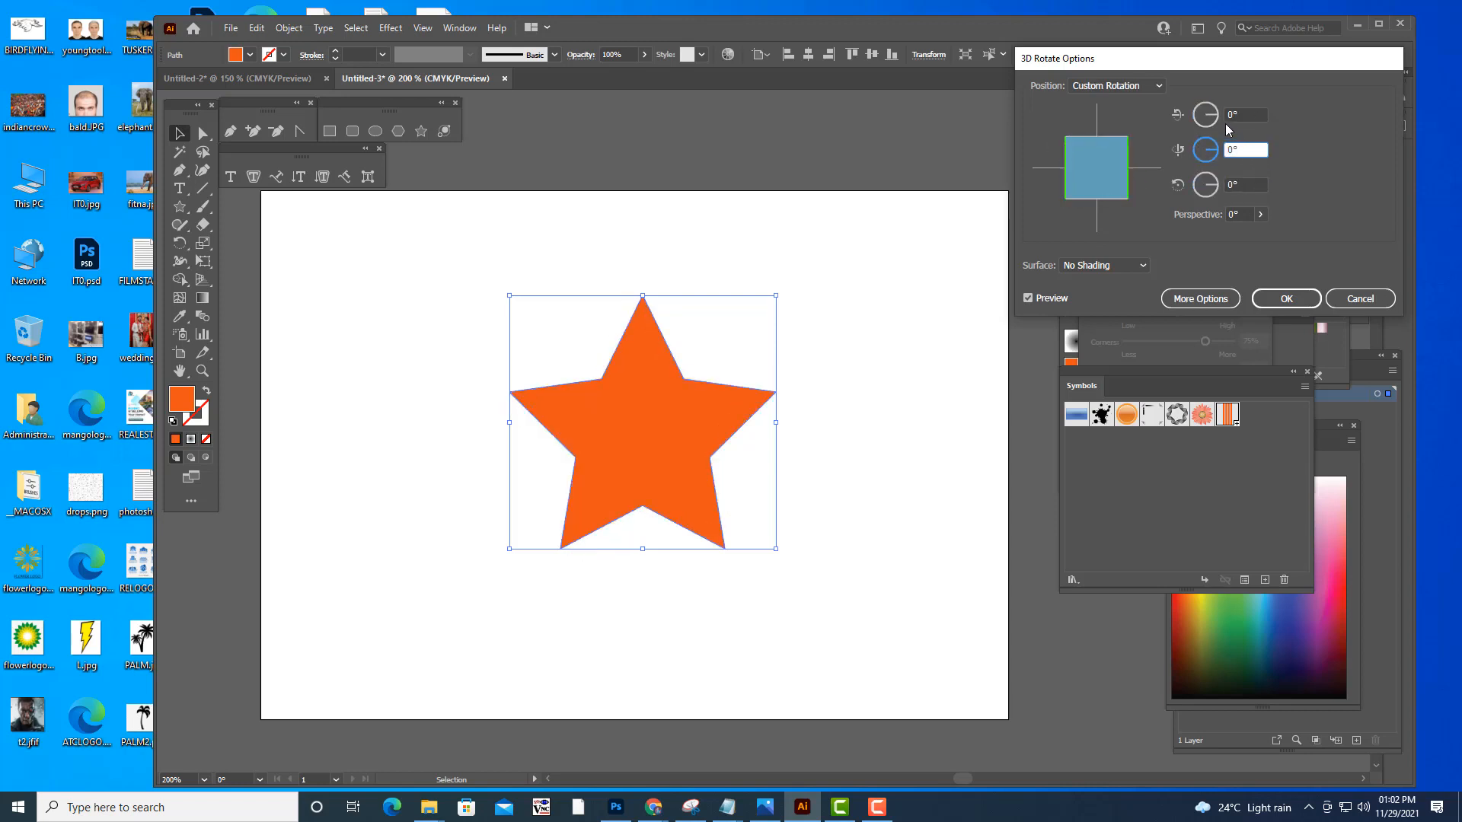
- Tilt the star about 70° around the X axis and apply the 3D rotation
{"action": "left_click", "coordinate": [1227, 119]}
{"action": "type", "text": "41"}
{"action": "type", "text": "65"}
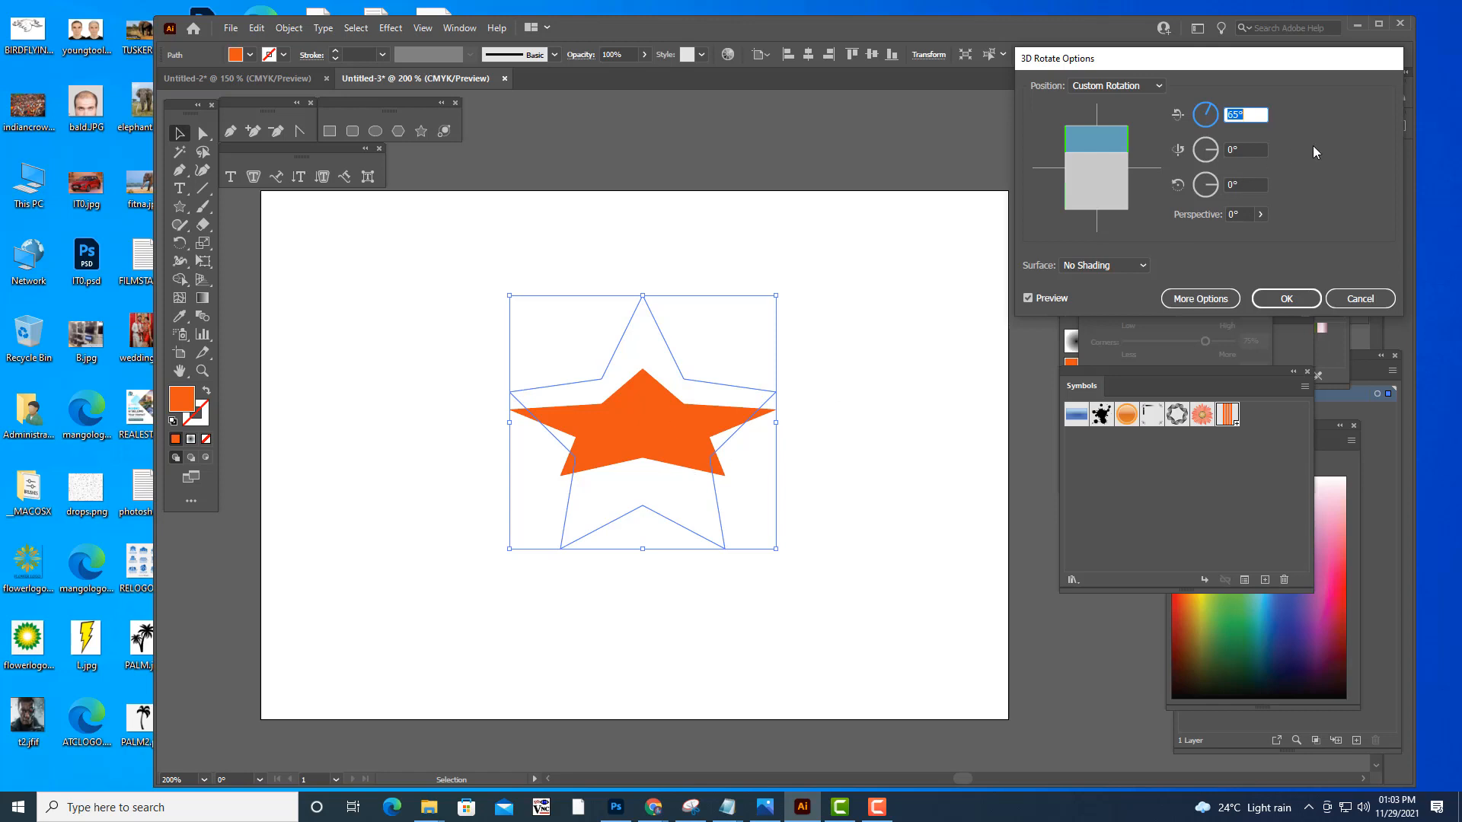
{"action": "key", "text": "Up"}
{"action": "key", "text": "Up"}
{"action": "key", "text": "Up"}
{"action": "key", "text": "Up"}
{"action": "key", "text": "Up"}
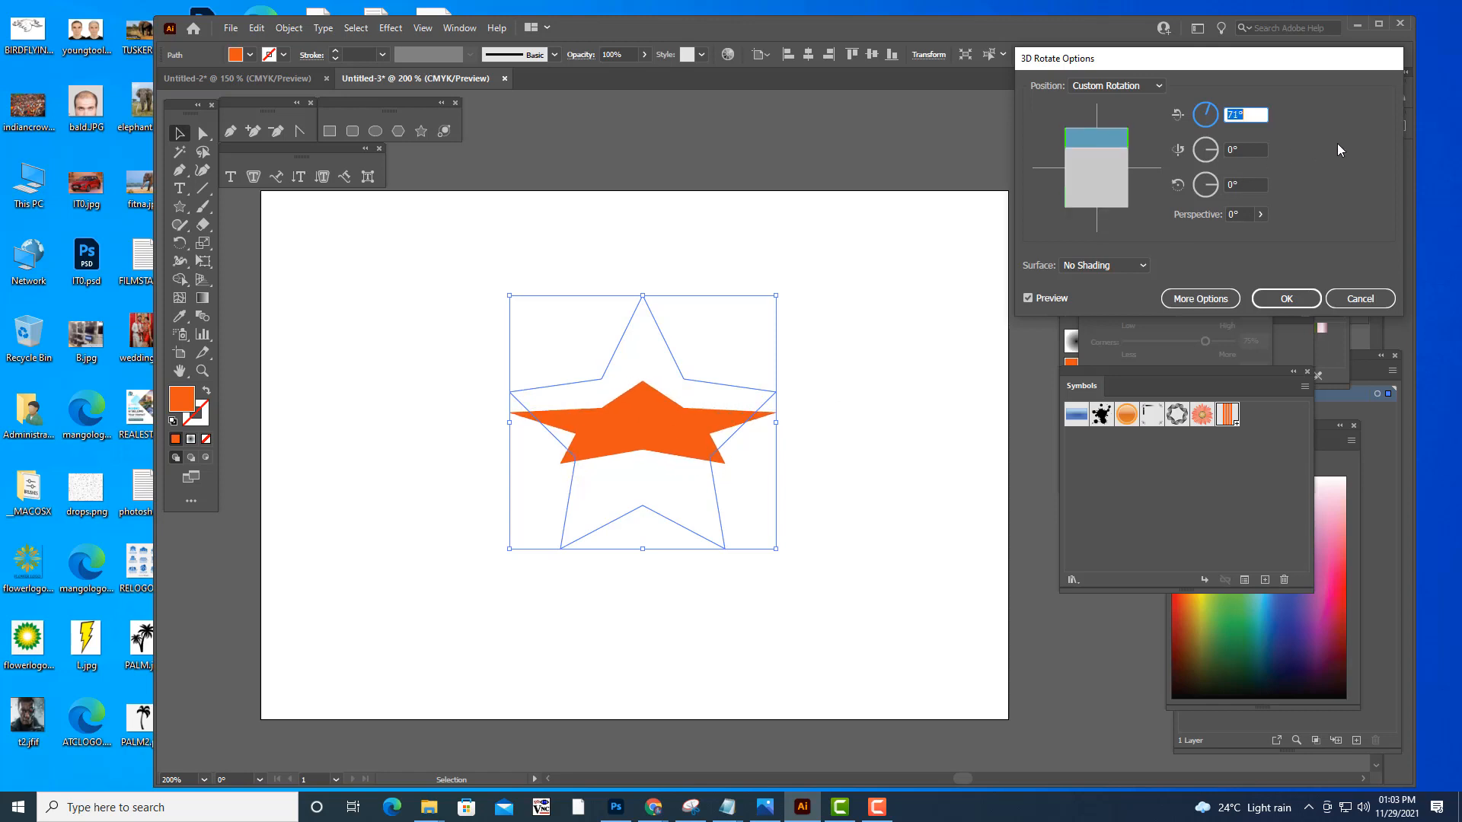
{"action": "left_click", "coordinate": [1276, 301]}
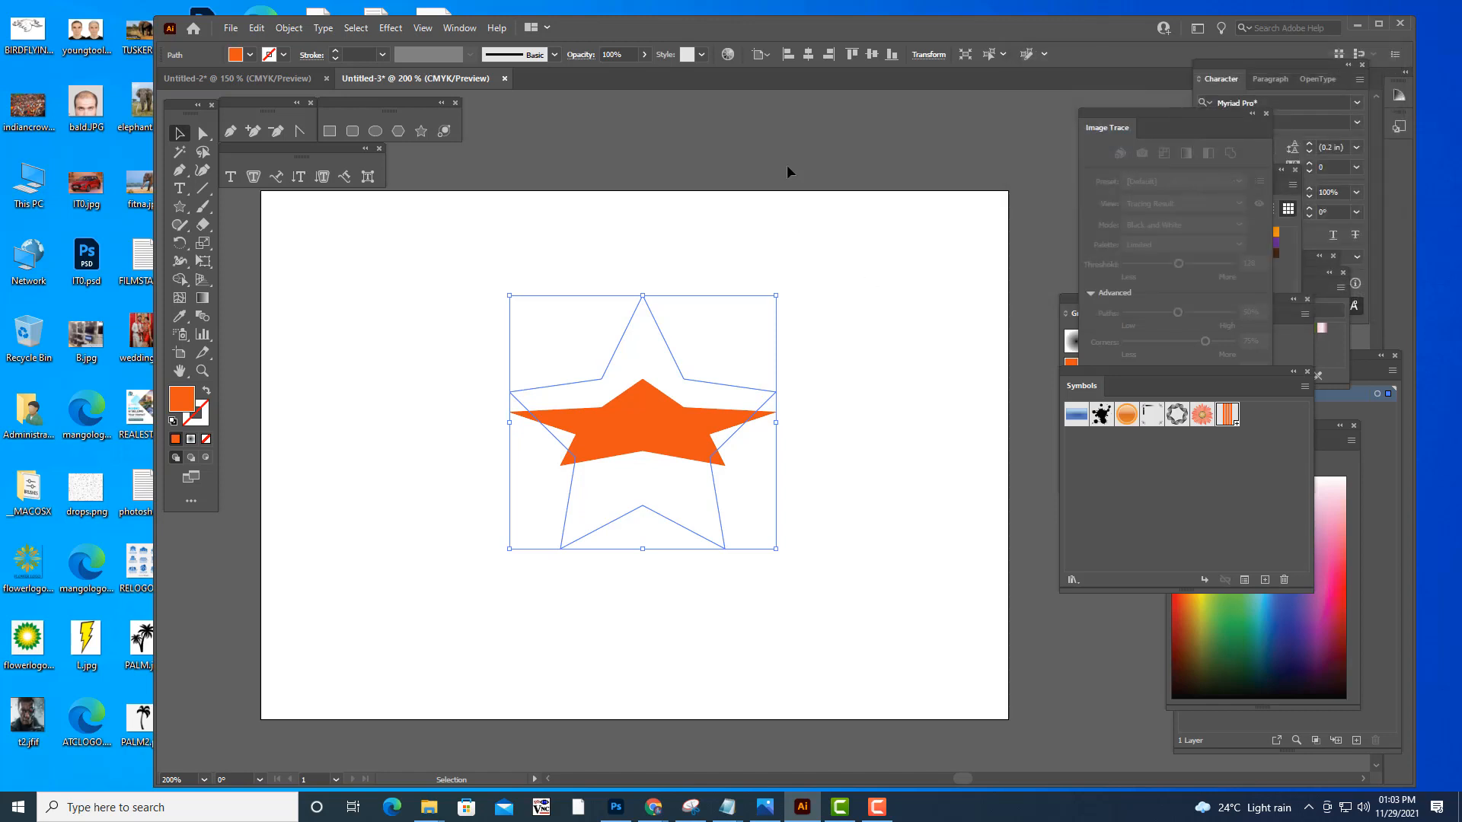
{"action": "left_click", "coordinate": [787, 163]}
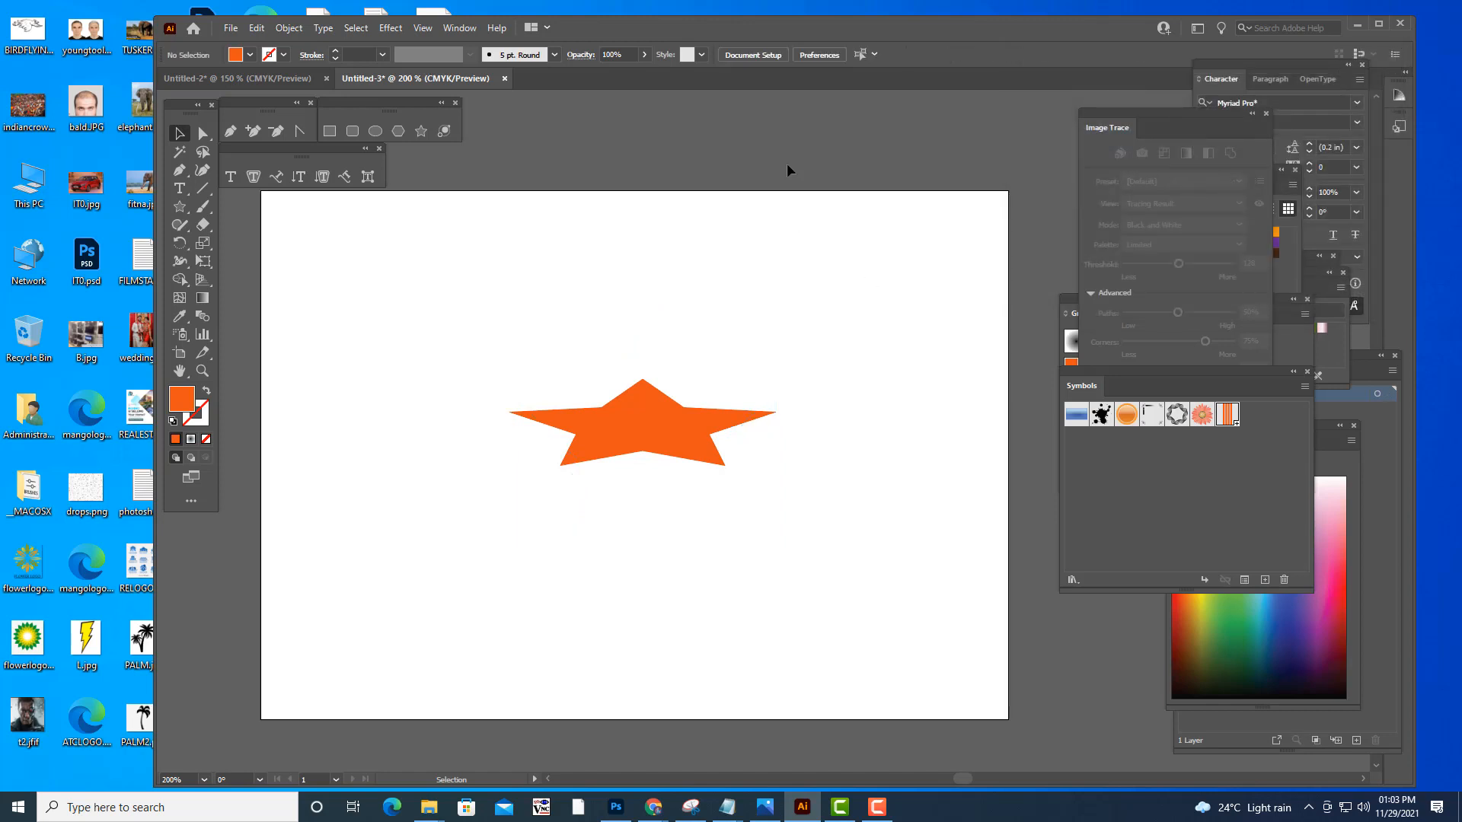
- Expand the appearance of the rotated star
{"action": "left_click", "coordinate": [649, 444]}
{"action": "left_click", "coordinate": [289, 28]}
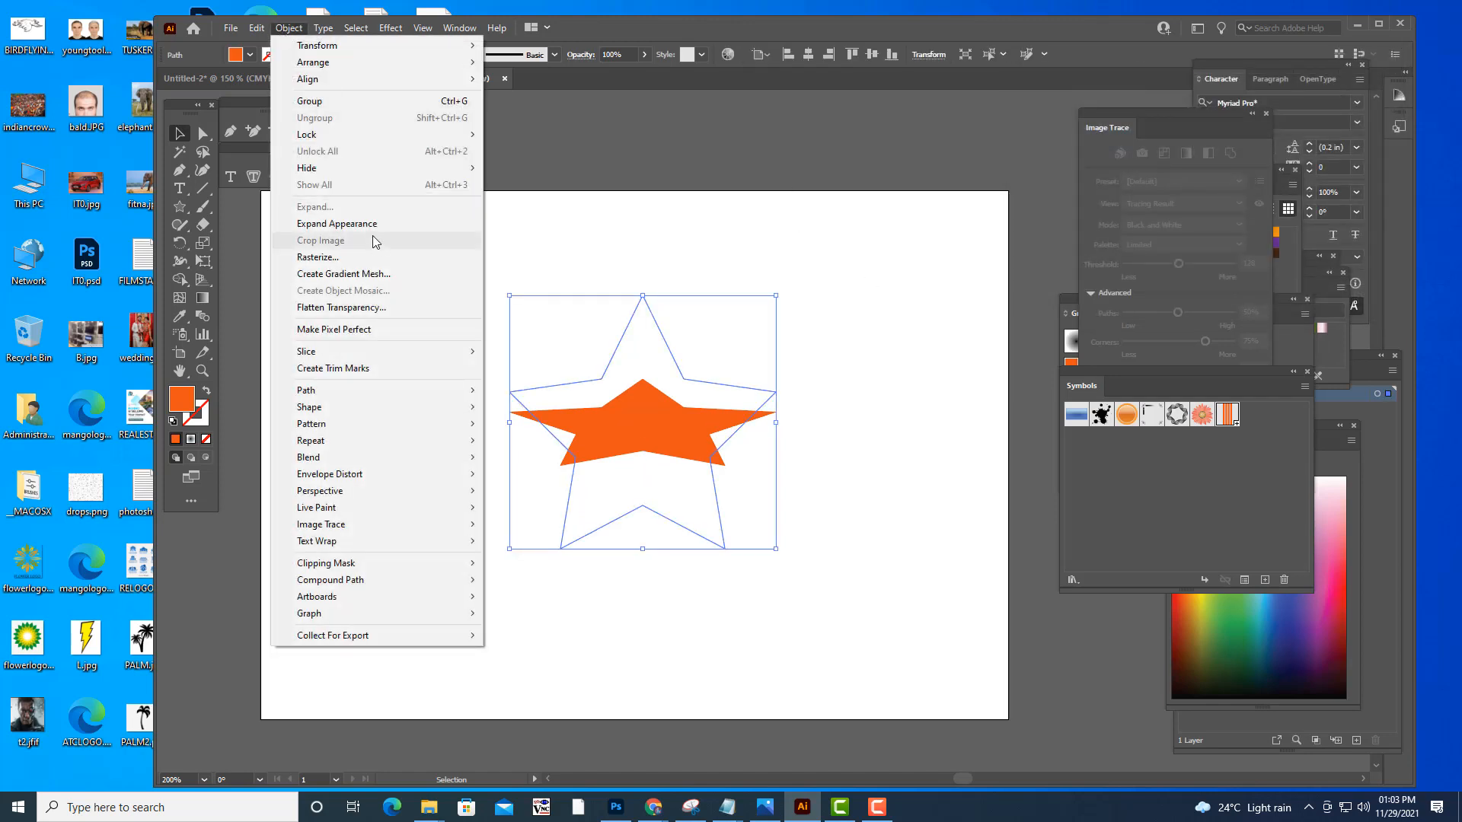
{"action": "left_click", "coordinate": [342, 224]}
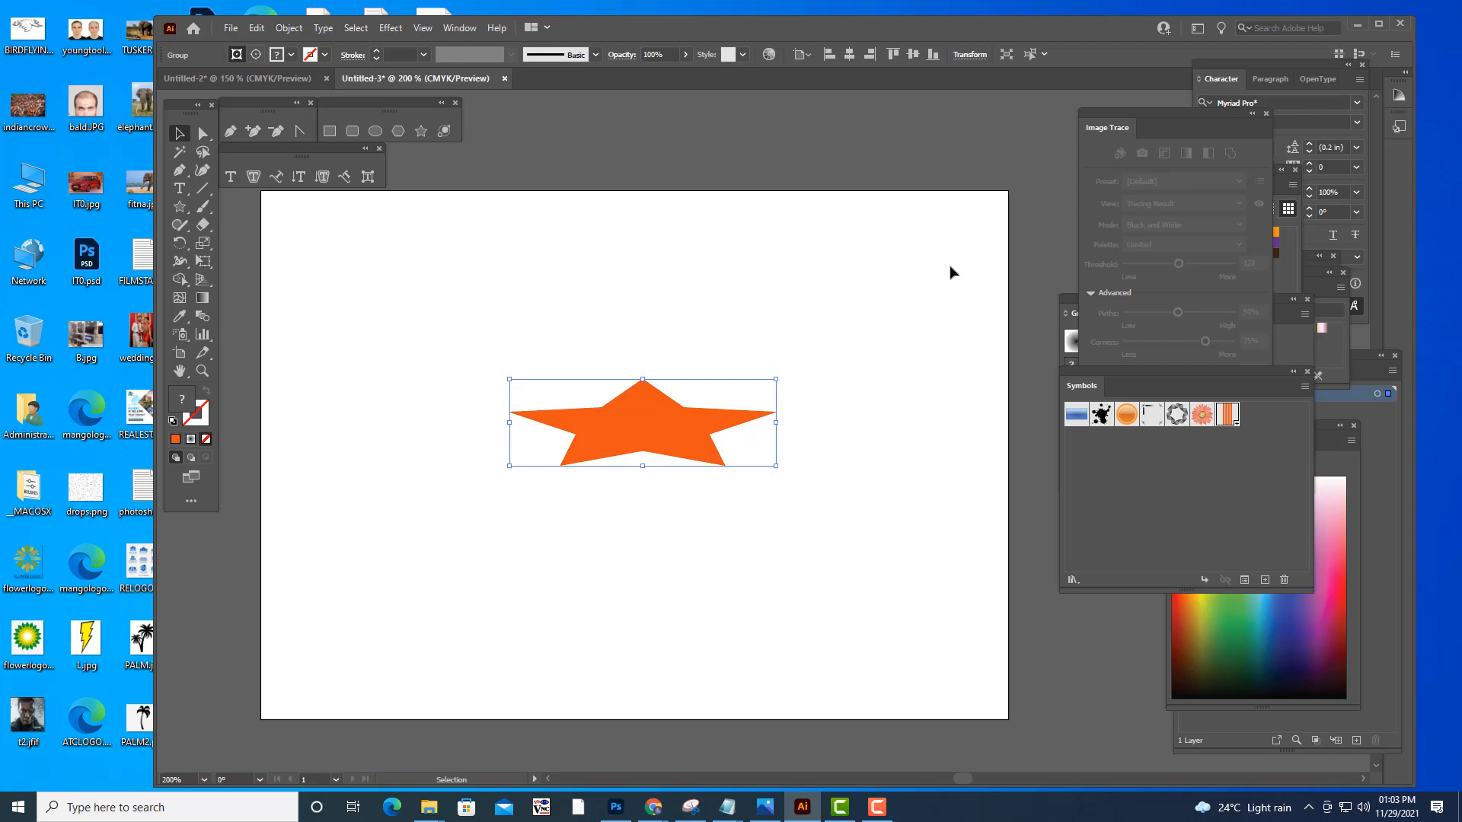
- Start a 3D Extrude & Bevel on the flattened star with all three rotation angles at 0°
{"action": "left_click", "coordinate": [390, 28]}
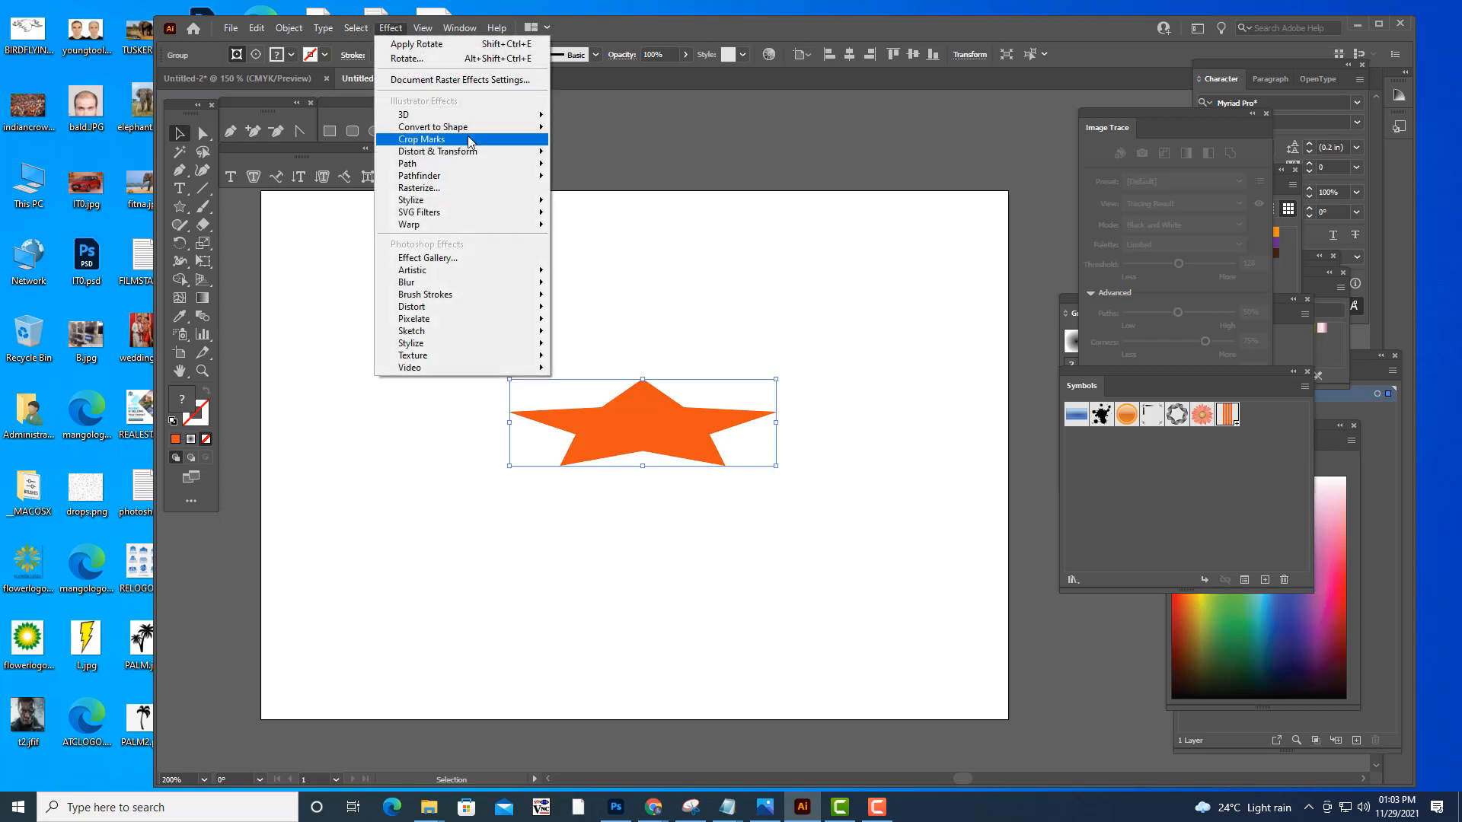
{"action": "mouse_move", "coordinate": [487, 115]}
{"action": "left_click", "coordinate": [653, 121]}
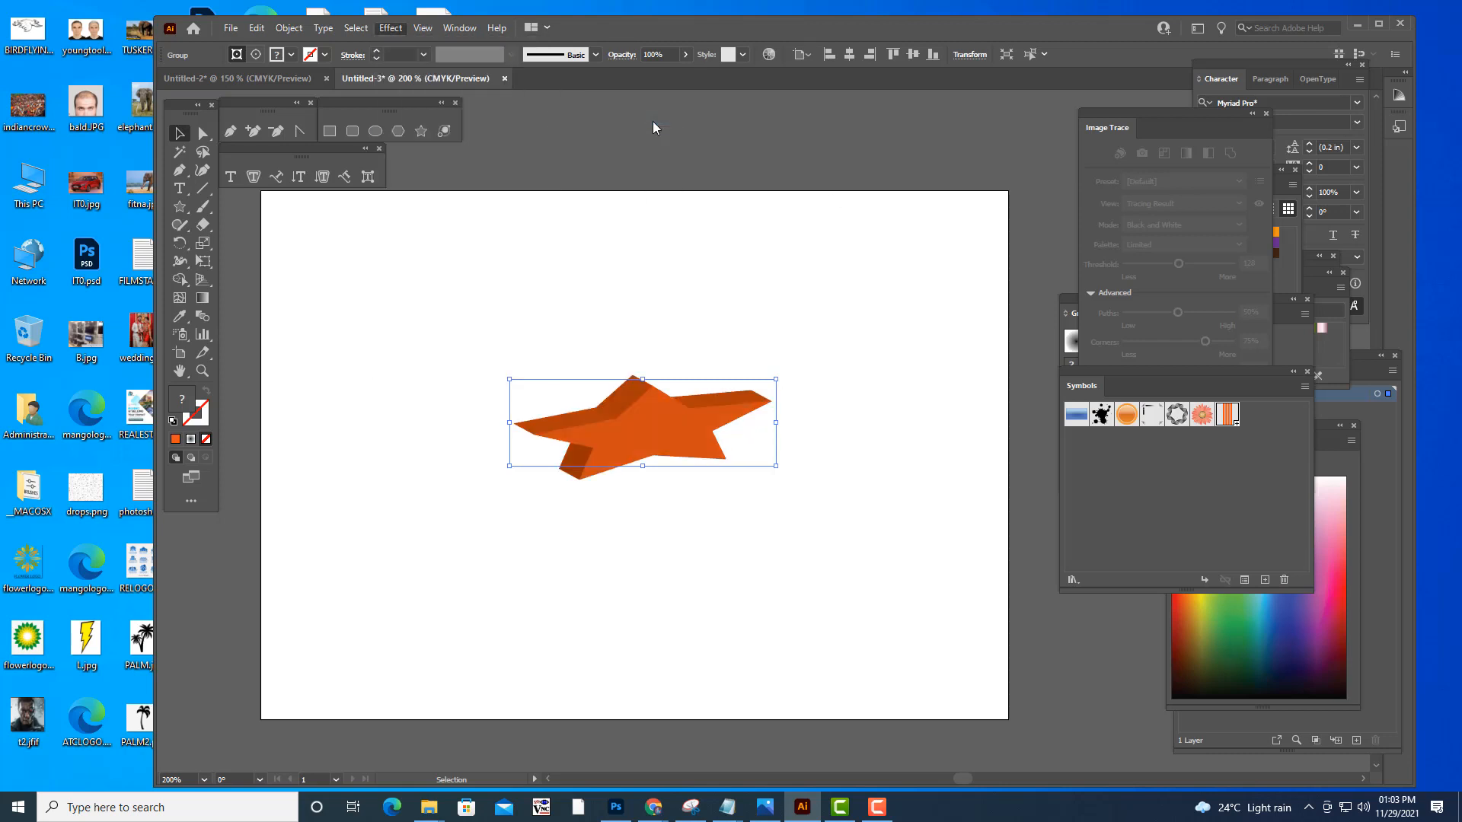
{"action": "key", "text": "Tab"}
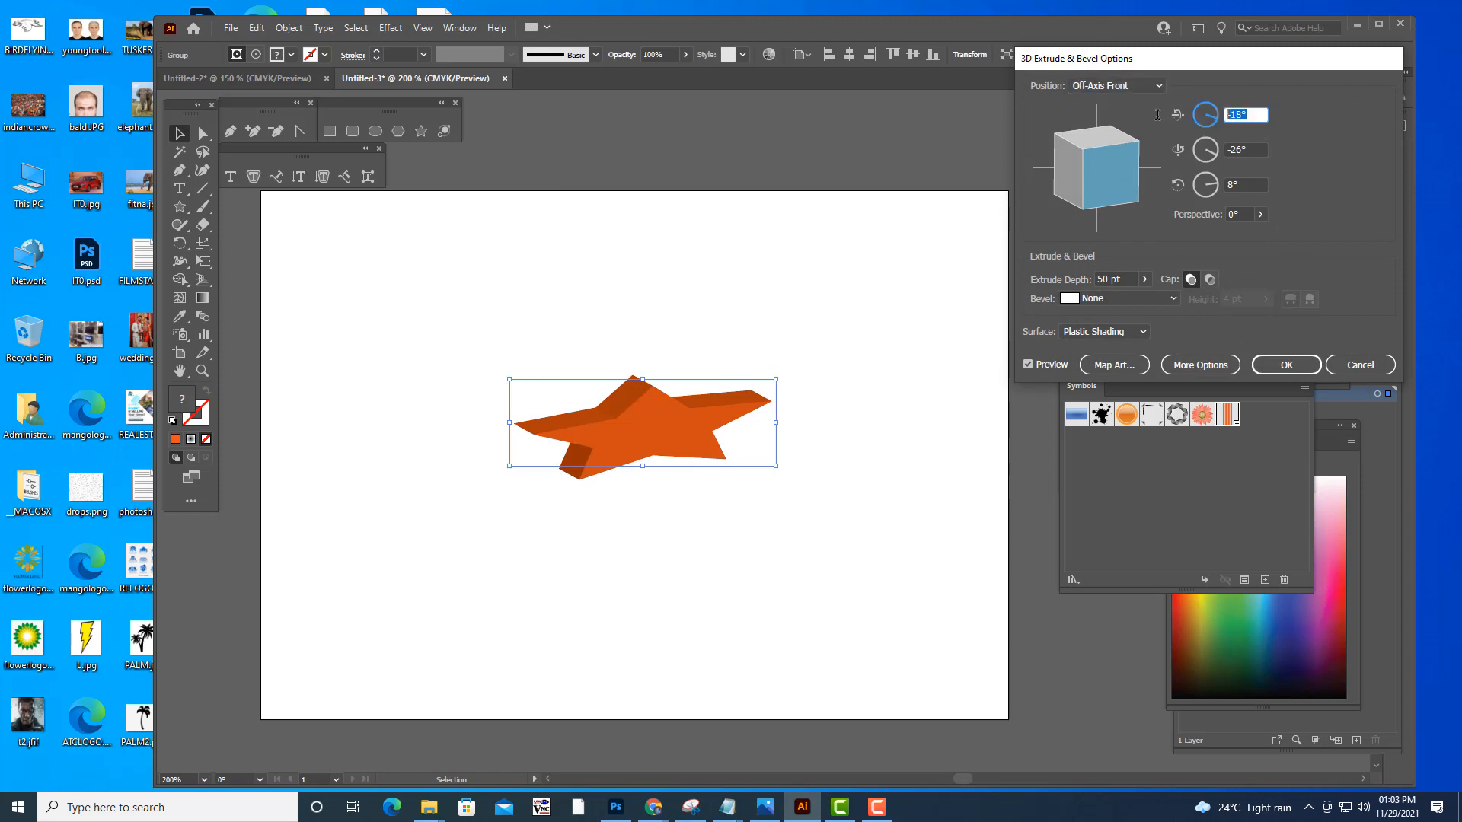
{"action": "type", "text": "0"}
{"action": "key", "text": "Tab"}
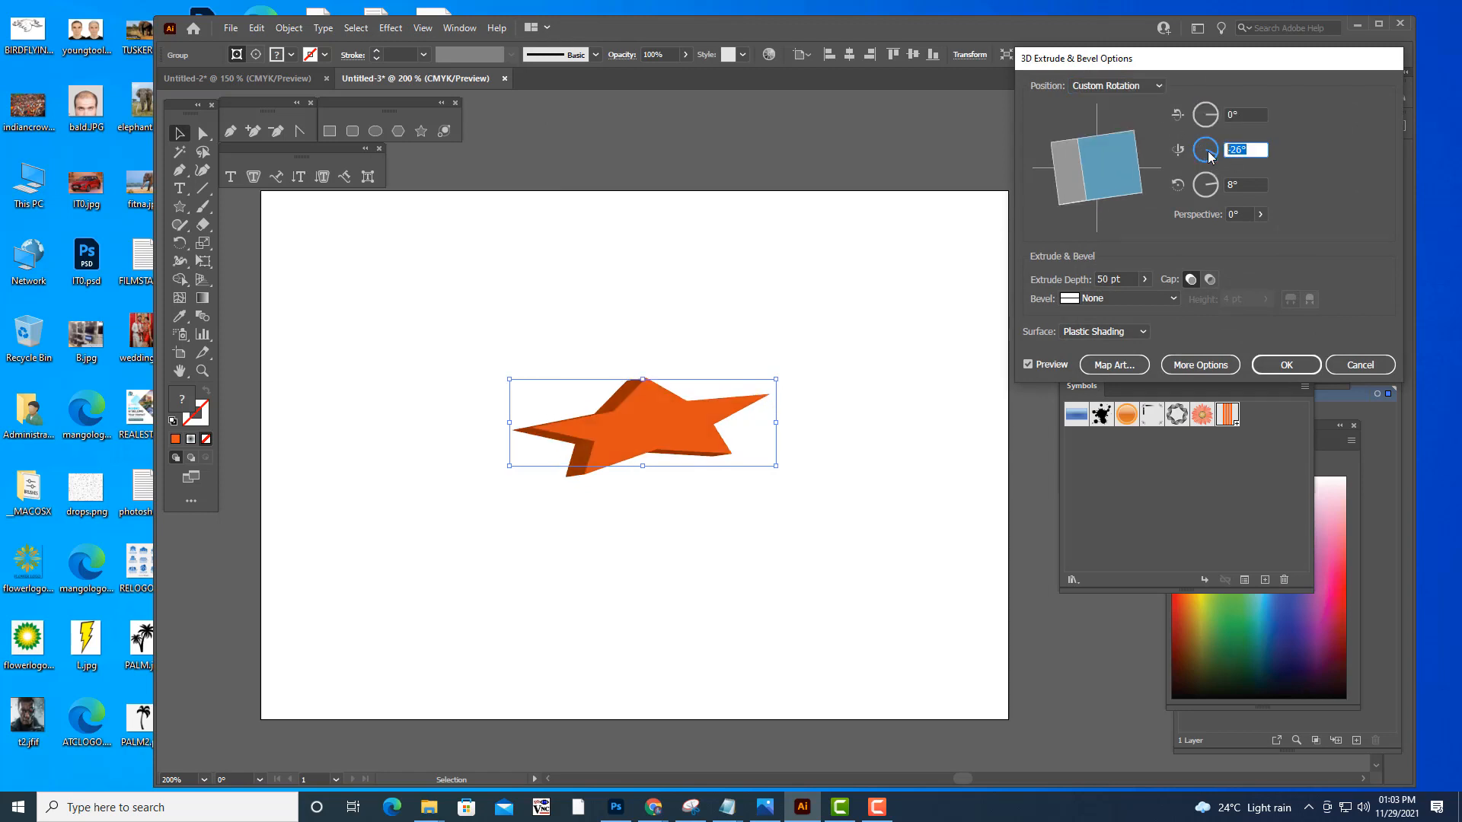
{"action": "type", "text": "0"}
{"action": "key", "text": "Tab"}
{"action": "type", "text": "0"}
{"action": "left_click", "coordinate": [1253, 149]}
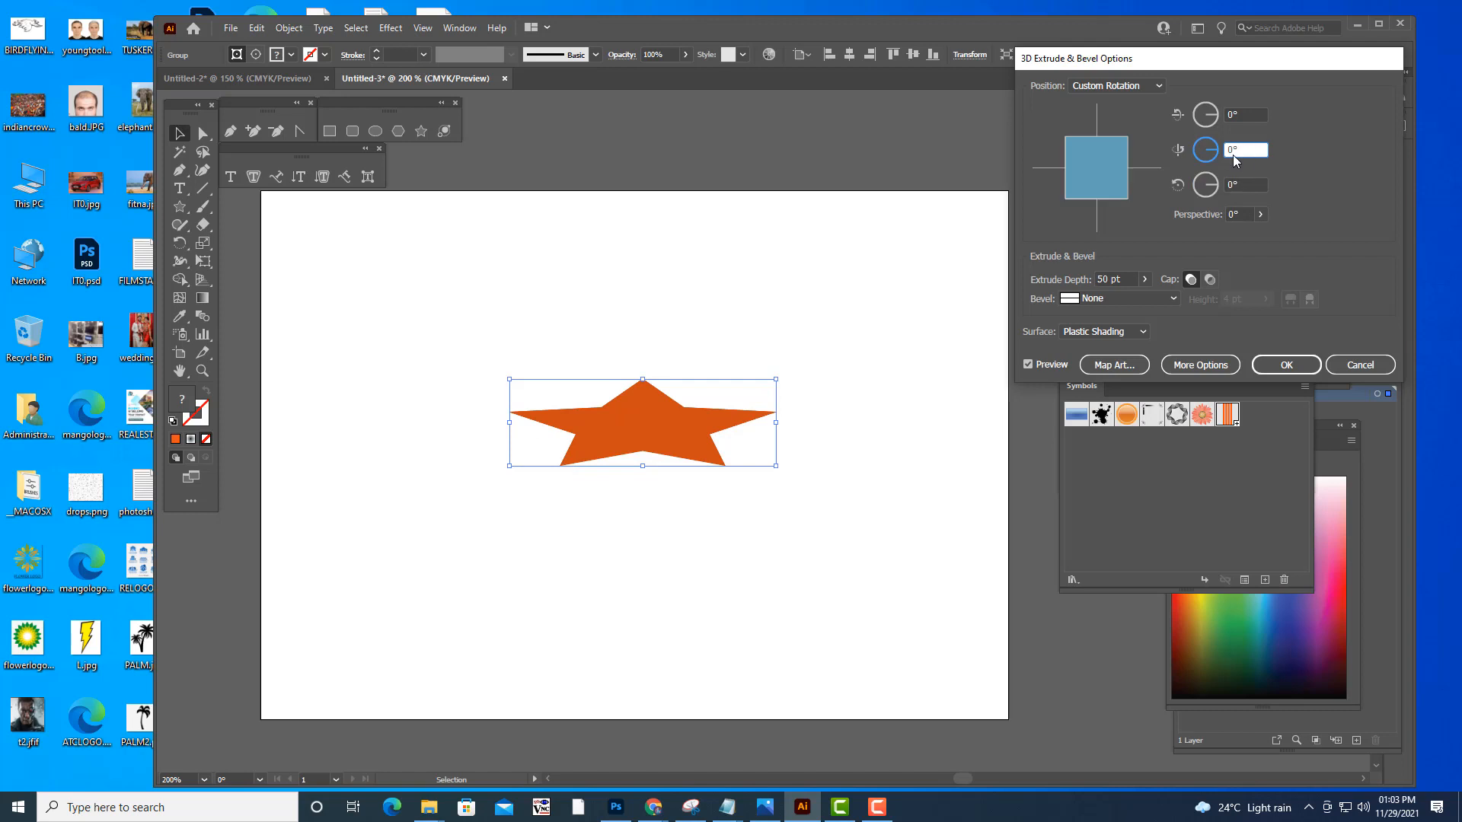
- Set the extrusion's X-axis rotation to 30° and apply the effect to the star
{"action": "left_click", "coordinate": [1228, 115]}
{"action": "key", "text": "Up"}
{"action": "key", "text": "Up"}
{"action": "key", "text": "Up"}
{"action": "key", "text": "Up"}
{"action": "key", "text": "Up"}
{"action": "key", "text": "Up"}
{"action": "key", "text": "Up"}
{"action": "key", "text": "Up"}
{"action": "key", "text": "Up"}
{"action": "key", "text": "Up"}
{"action": "key", "text": "Up"}
{"action": "key", "text": "Up"}
{"action": "key", "text": "Up"}
{"action": "key", "text": "Up"}
{"action": "key", "text": "Up"}
{"action": "key", "text": "Up"}
{"action": "key", "text": "Up"}
{"action": "key", "text": "Up"}
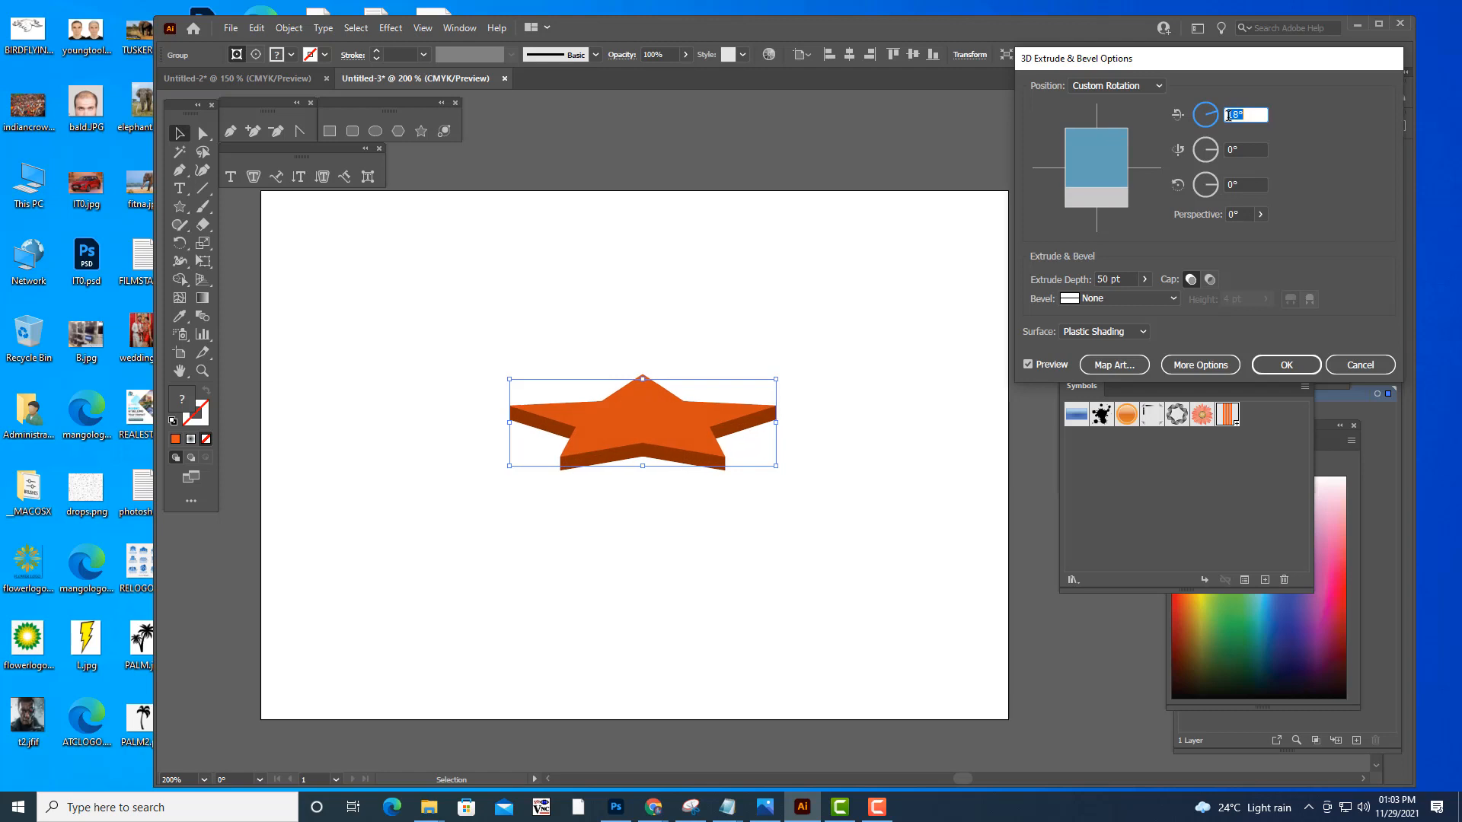
{"action": "key", "text": "Up"}
{"action": "key", "text": "Up"}
{"action": "key", "text": "Up"}
{"action": "key", "text": "Up"}
{"action": "key", "text": "Up"}
{"action": "key", "text": "Up"}
{"action": "key", "text": "Up"}
{"action": "key", "text": "Up"}
{"action": "key", "text": "Up"}
{"action": "key", "text": "Up"}
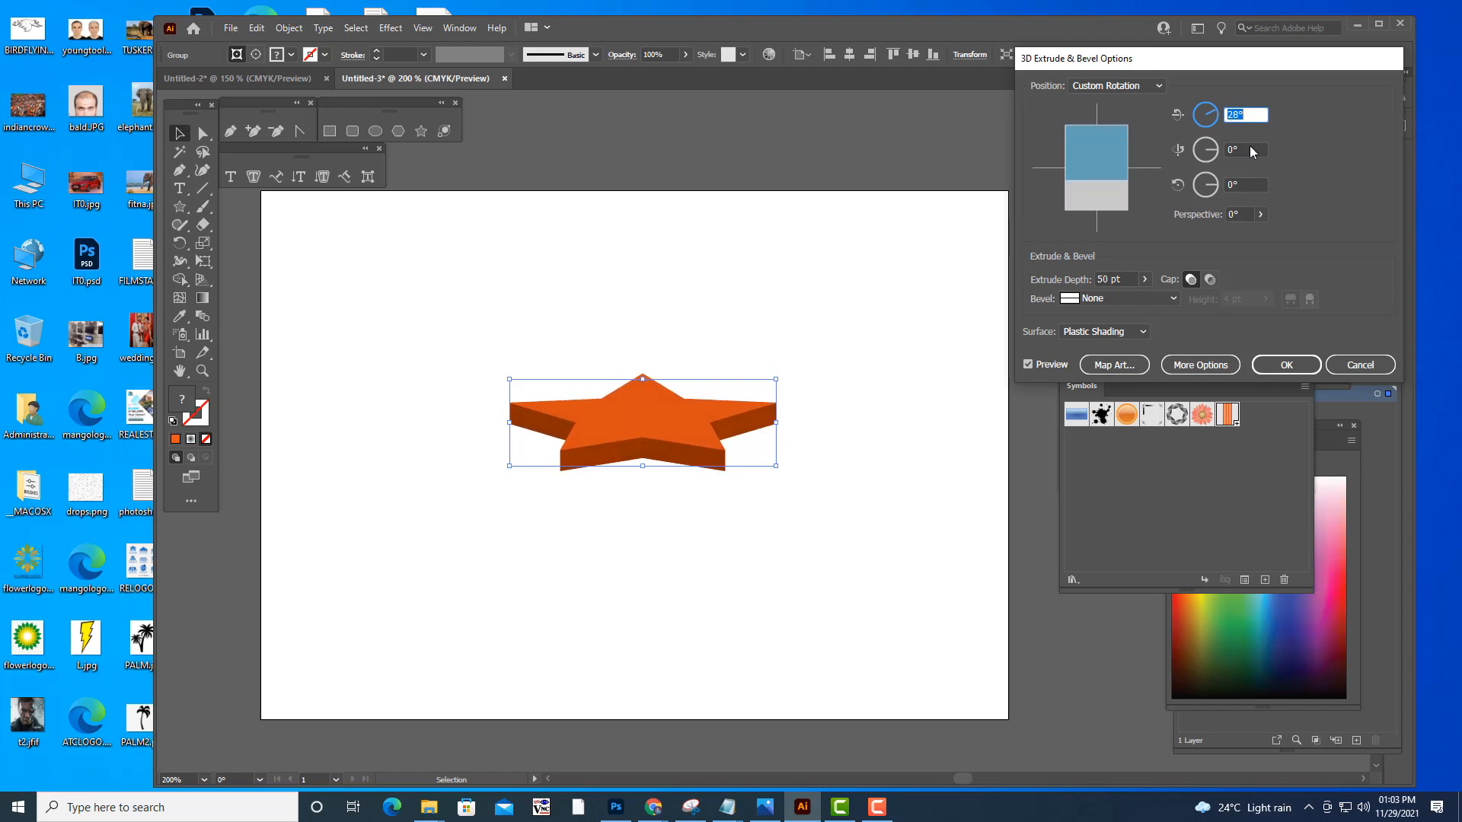
{"action": "left_click", "coordinate": [1284, 365]}
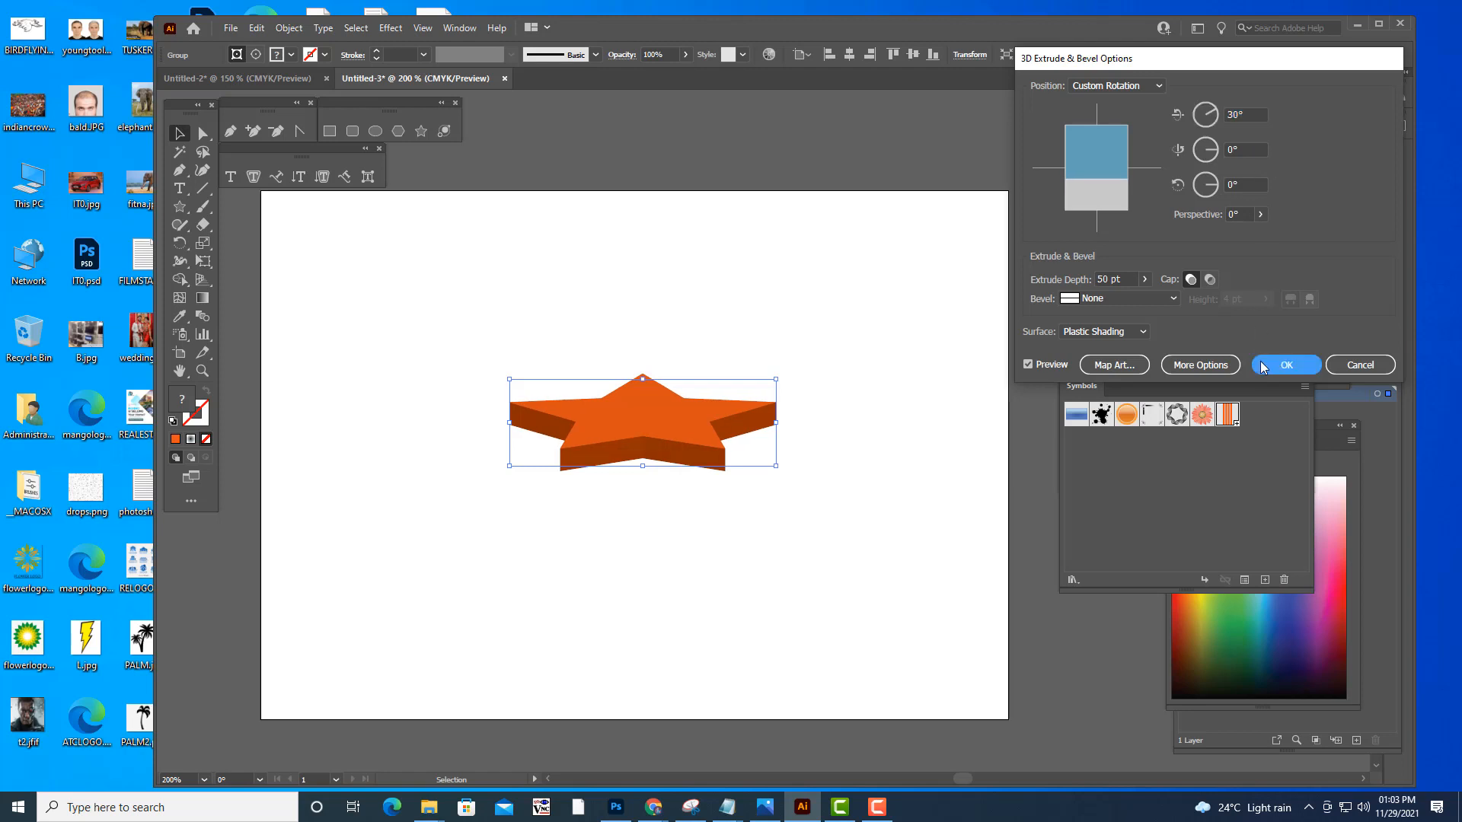
{"action": "left_click", "coordinate": [914, 318]}
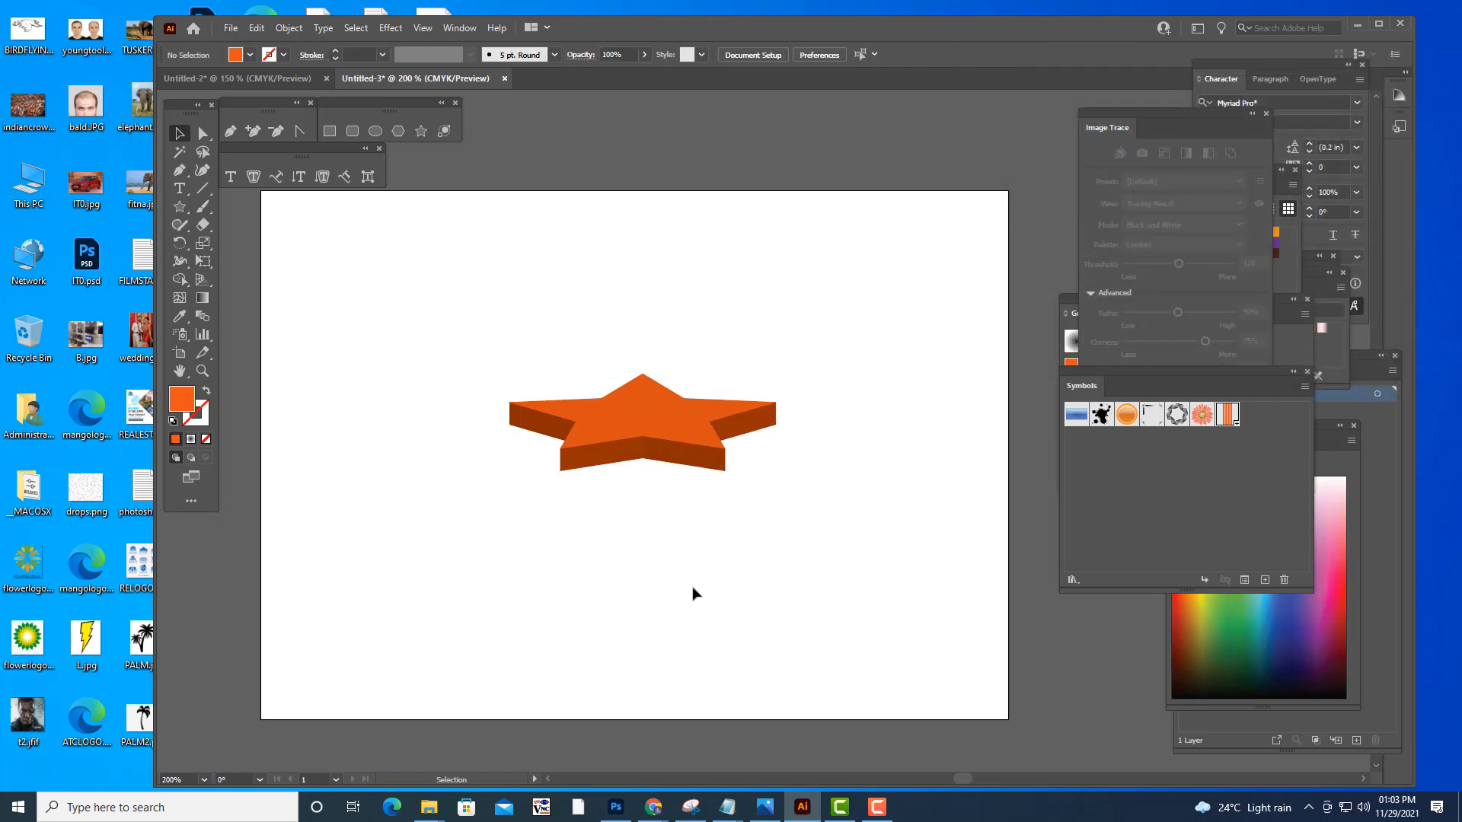
- Expand the appearance of the extruded star and delete it from the artboard
{"action": "left_click", "coordinate": [672, 457]}
{"action": "left_click", "coordinate": [289, 26]}
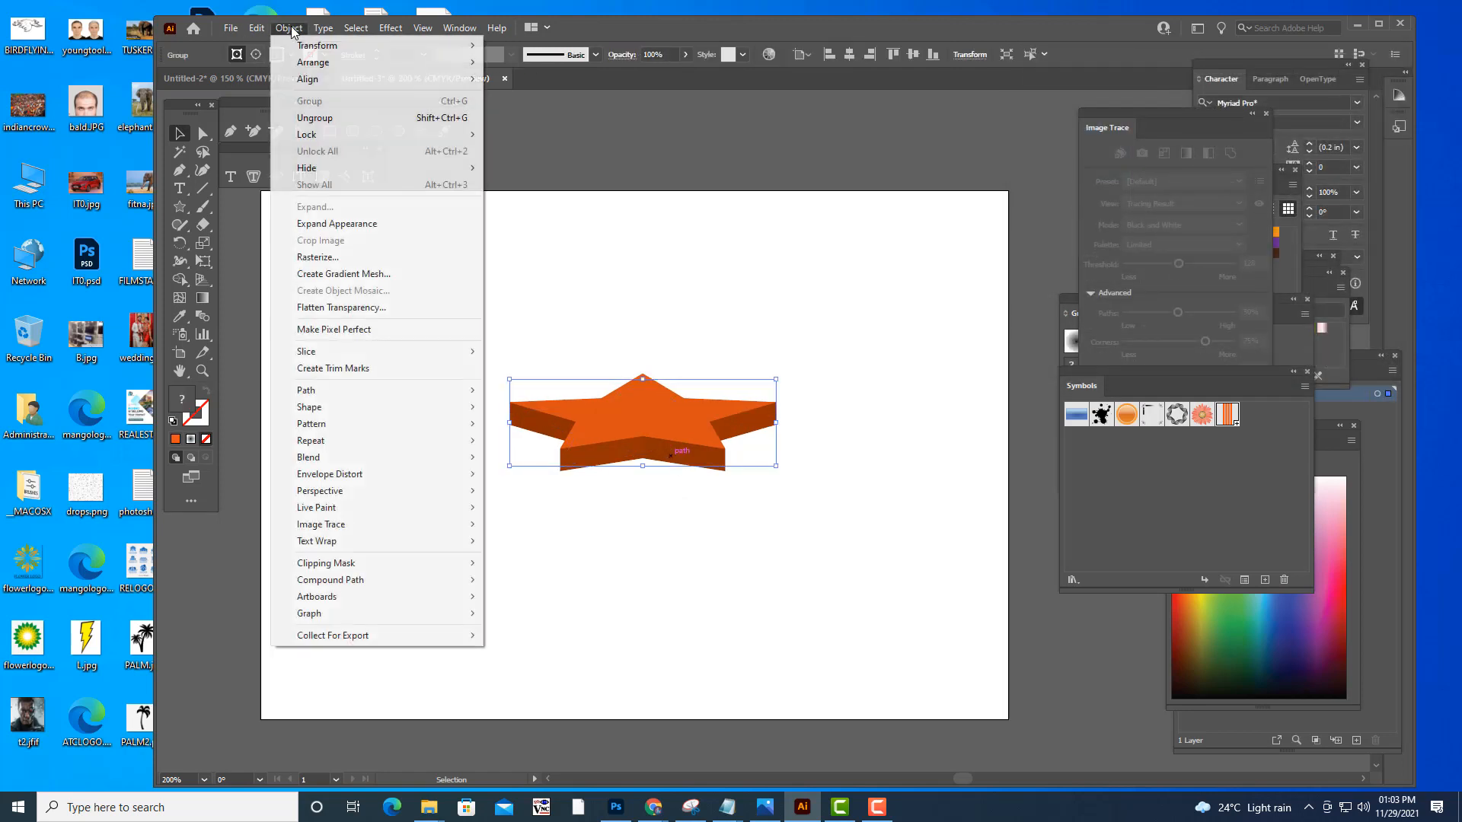
{"action": "left_click", "coordinate": [386, 224]}
{"action": "left_click", "coordinate": [932, 373]}
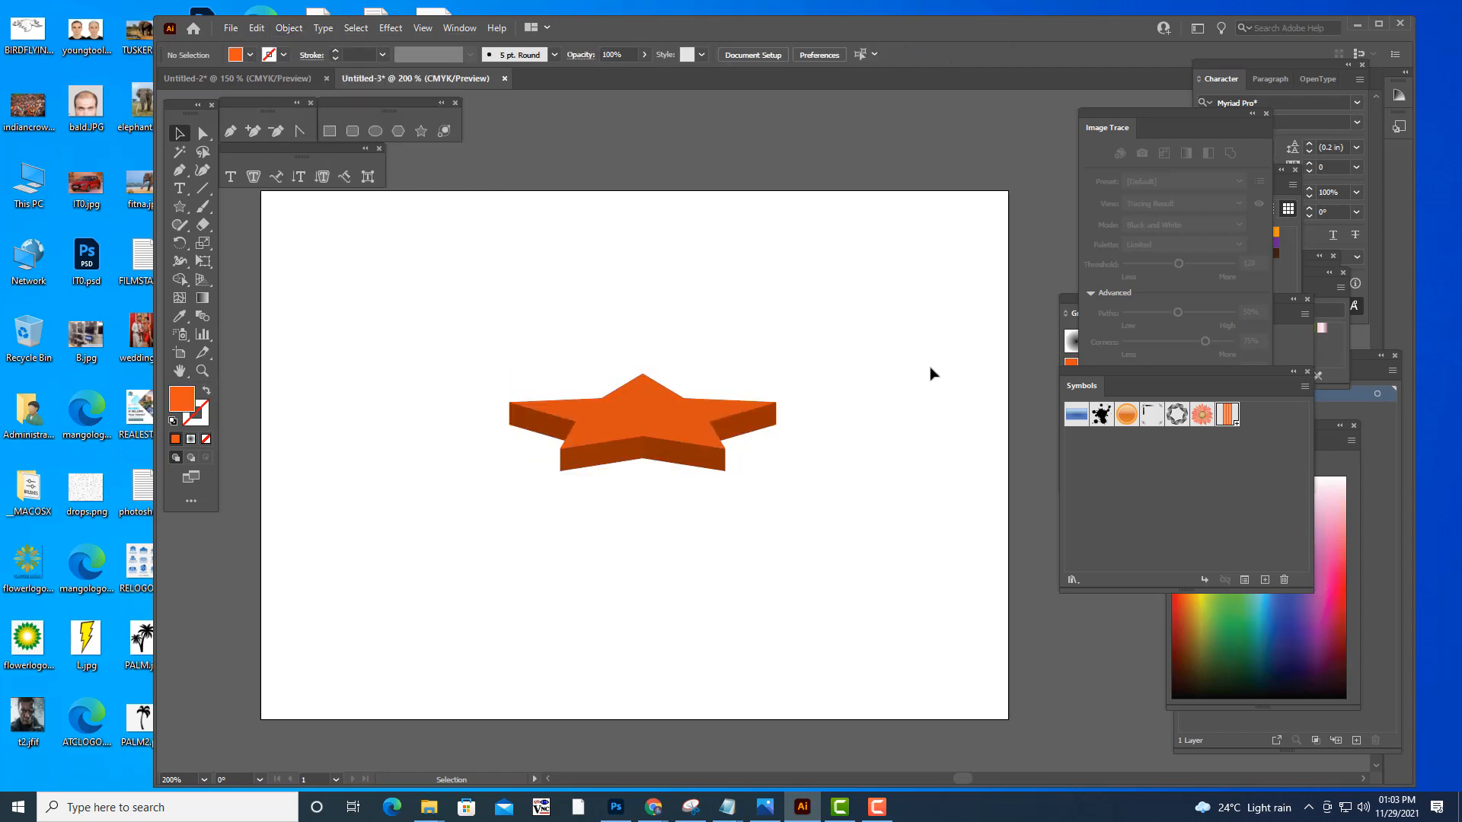
{"action": "left_click", "coordinate": [685, 404]}
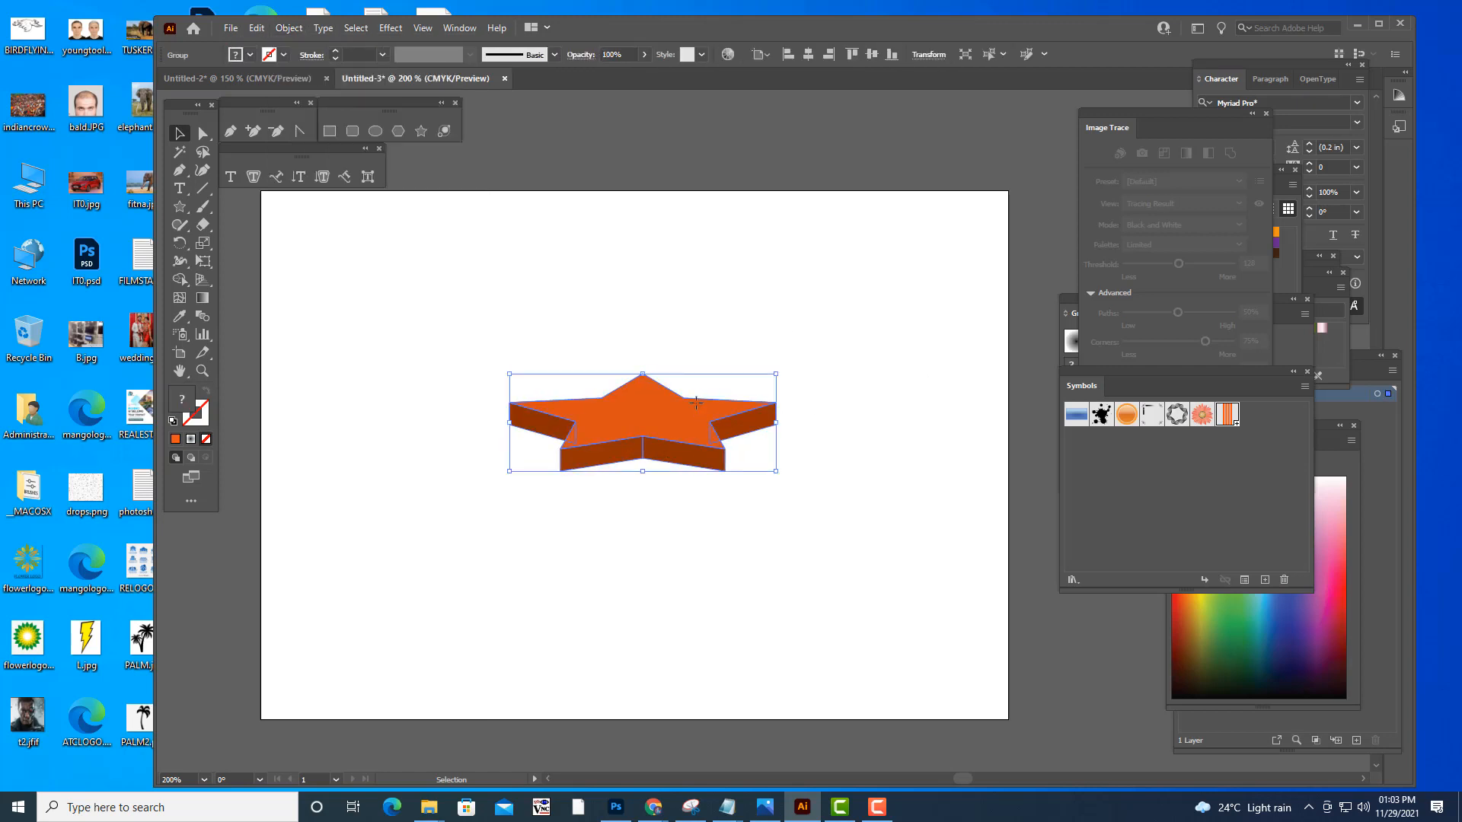
{"action": "key", "text": "Delete"}
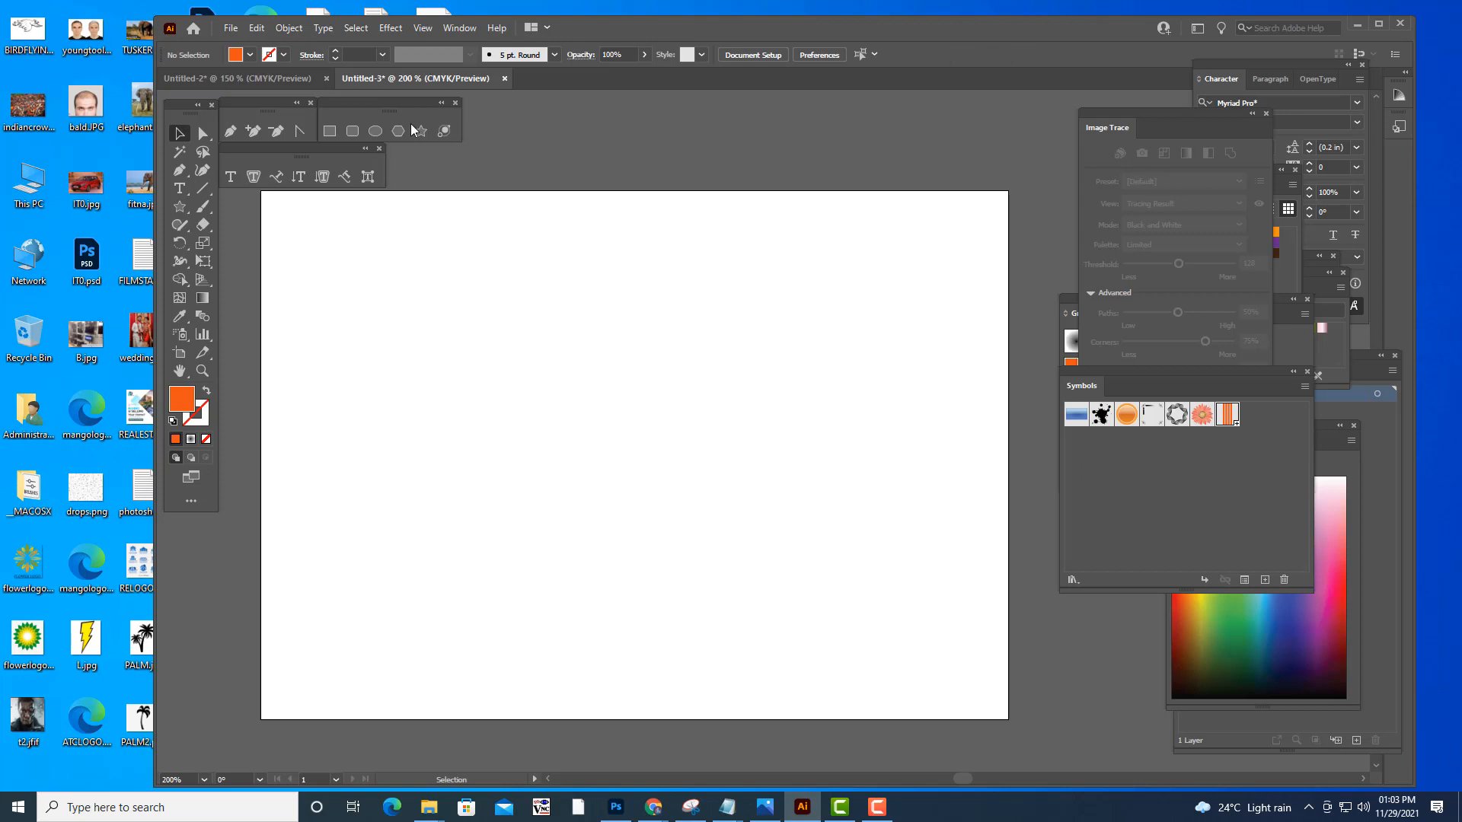
- Draw a circle about 209 px in diameter near the artboard's centre, with an orange stroke and no fill
{"action": "left_click", "coordinate": [375, 132]}
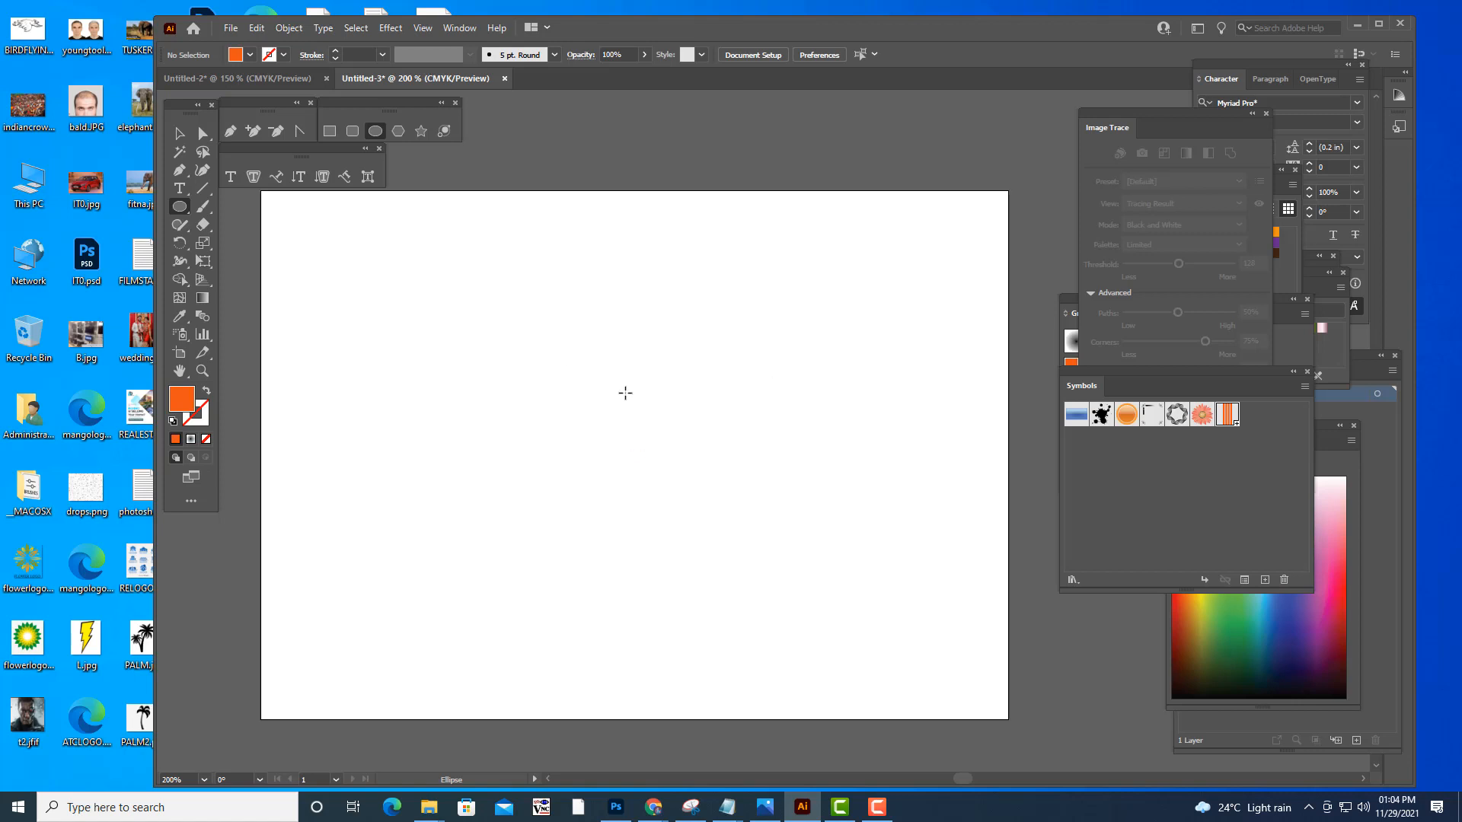
{"action": "left_click_drag", "start_coordinate": [593, 351], "coordinate": [780, 533]}
{"action": "left_click", "coordinate": [190, 424]}
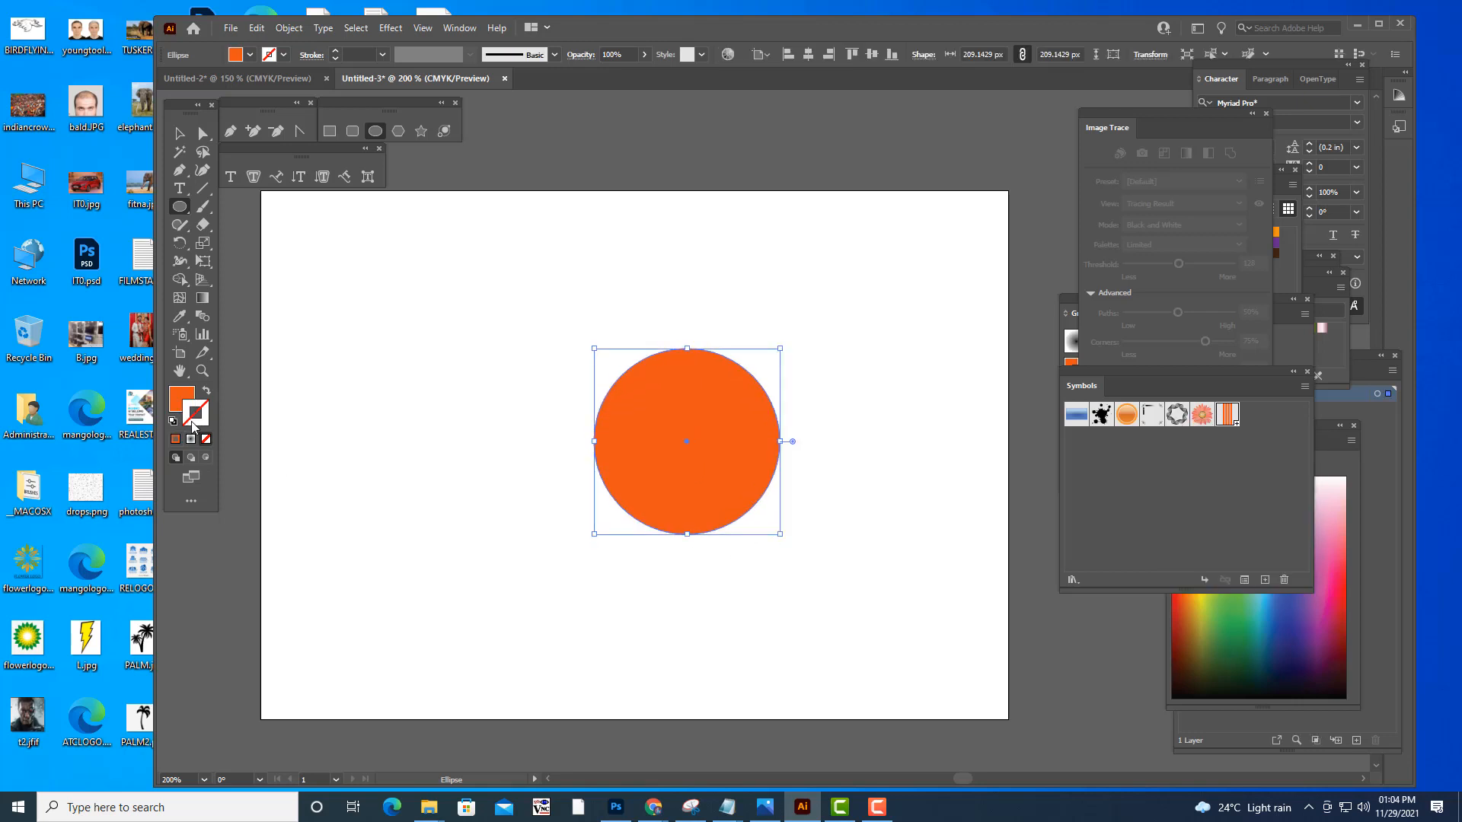
{"action": "left_click", "coordinate": [175, 439]}
{"action": "left_click", "coordinate": [205, 440]}
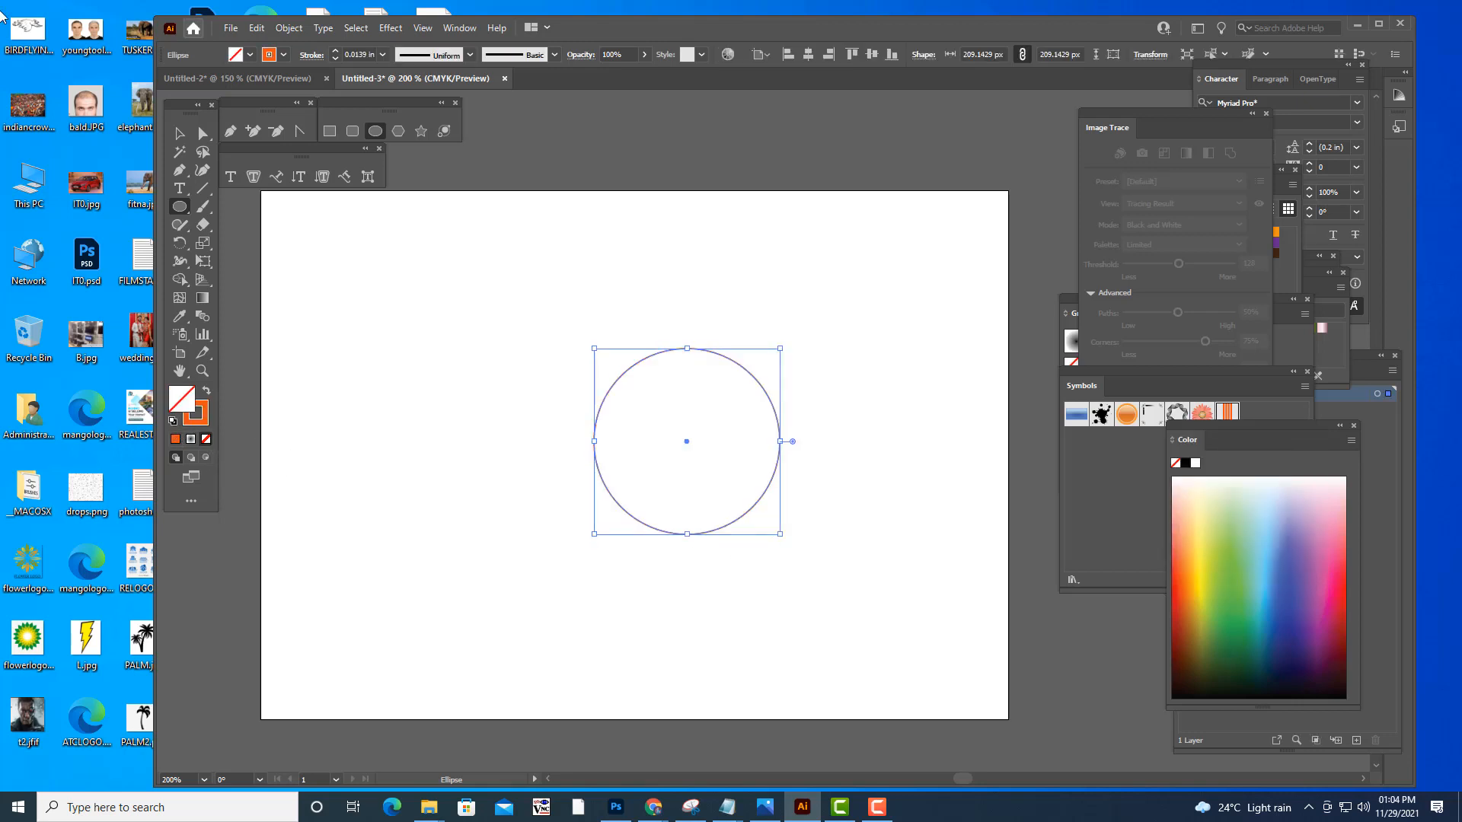
{"action": "key", "text": "v"}
{"action": "left_click", "coordinate": [625, 249]}
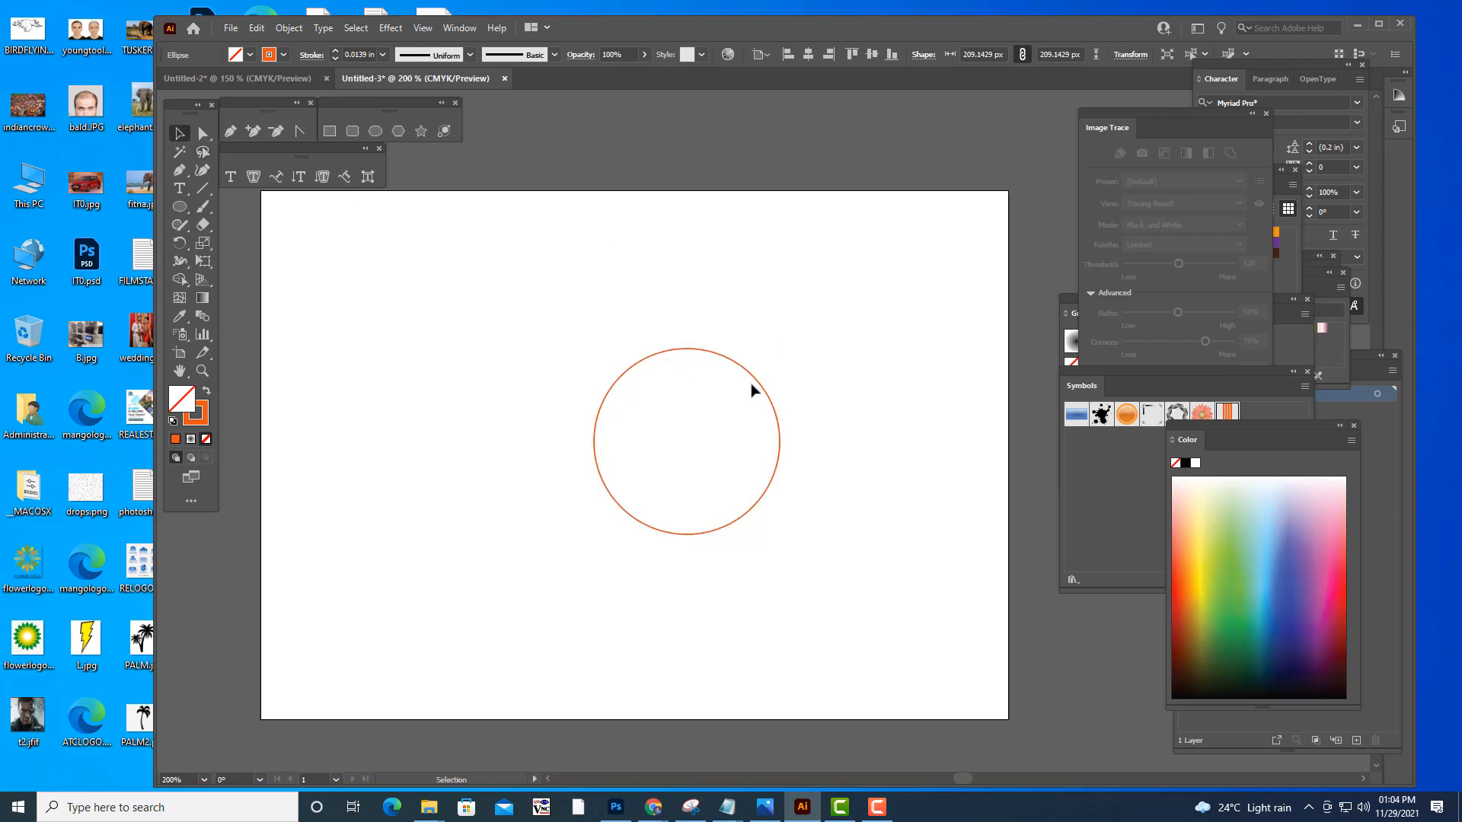
- Scale the circle from its centre to about 287 px in diameter and nudge it slightly left
{"action": "left_click", "coordinate": [756, 382]}
{"action": "left_click_drag", "start_coordinate": [781, 348], "coordinate": [815, 313]}
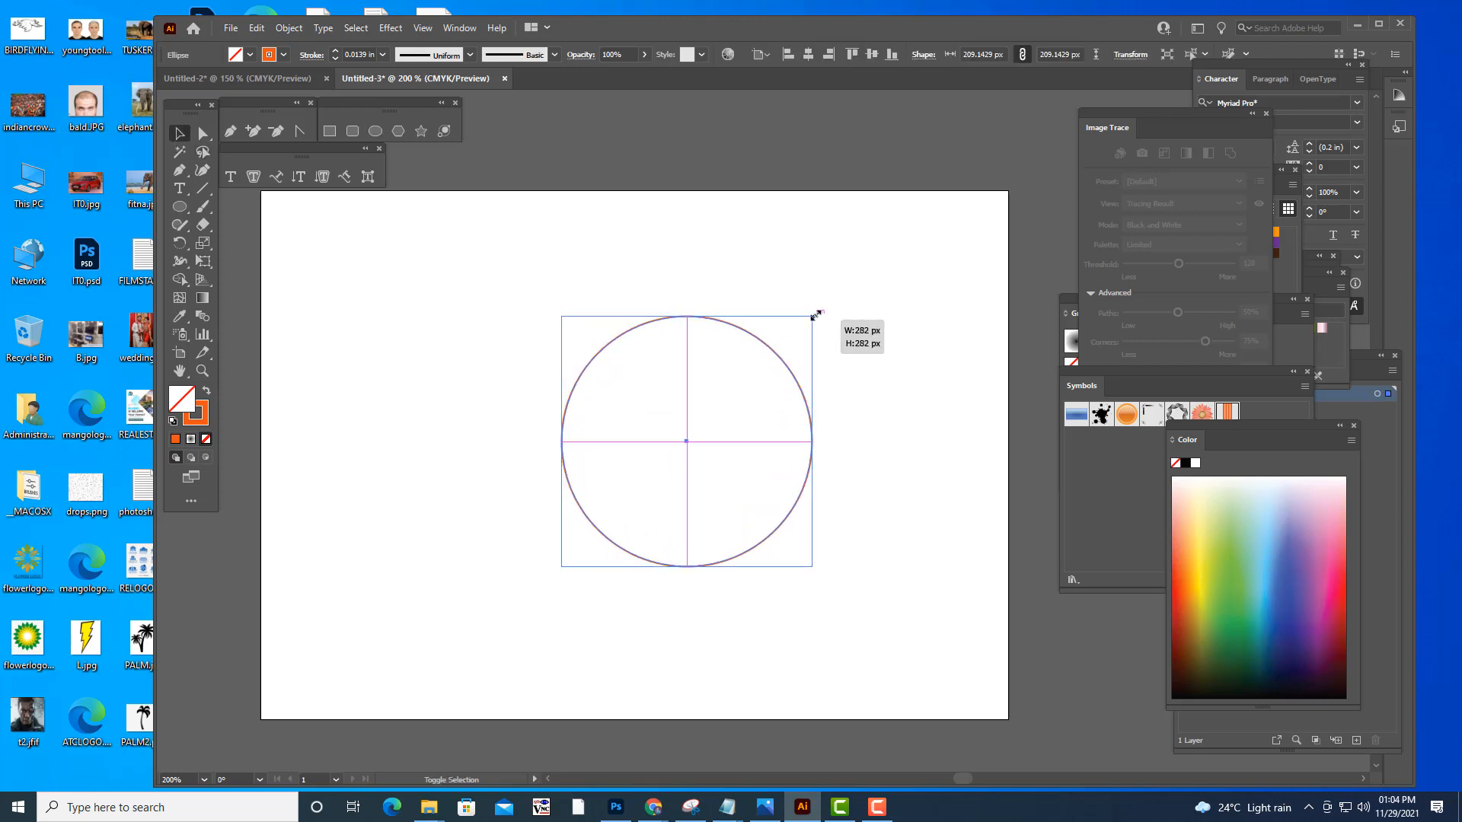
{"action": "left_click", "coordinate": [749, 338]}
{"action": "left_click", "coordinate": [752, 334]}
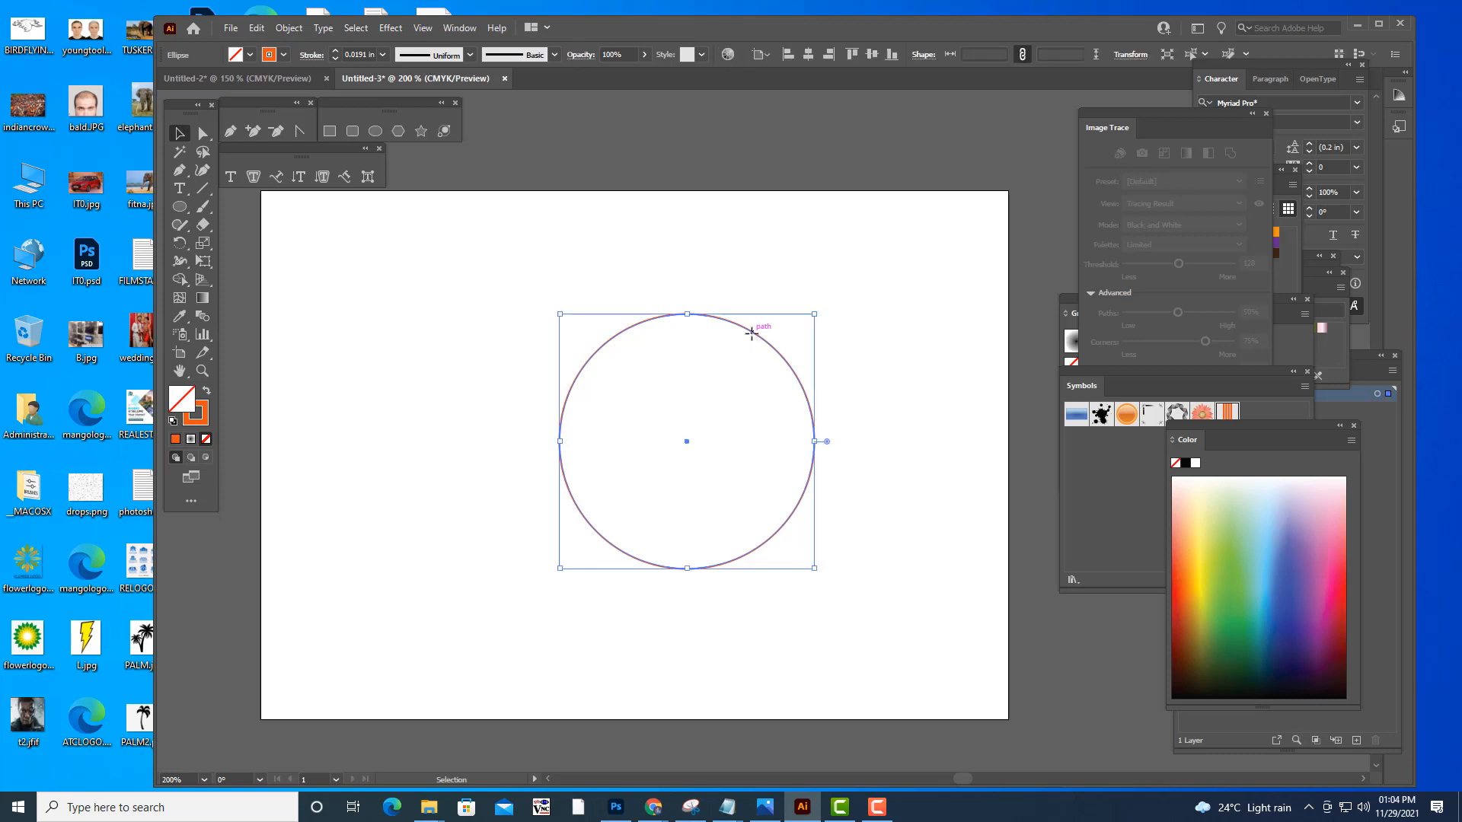
{"action": "left_click_drag", "start_coordinate": [752, 333], "coordinate": [748, 333]}
- Cut the circle's path at its top and bottom anchor points
{"action": "left_click", "coordinate": [202, 133]}
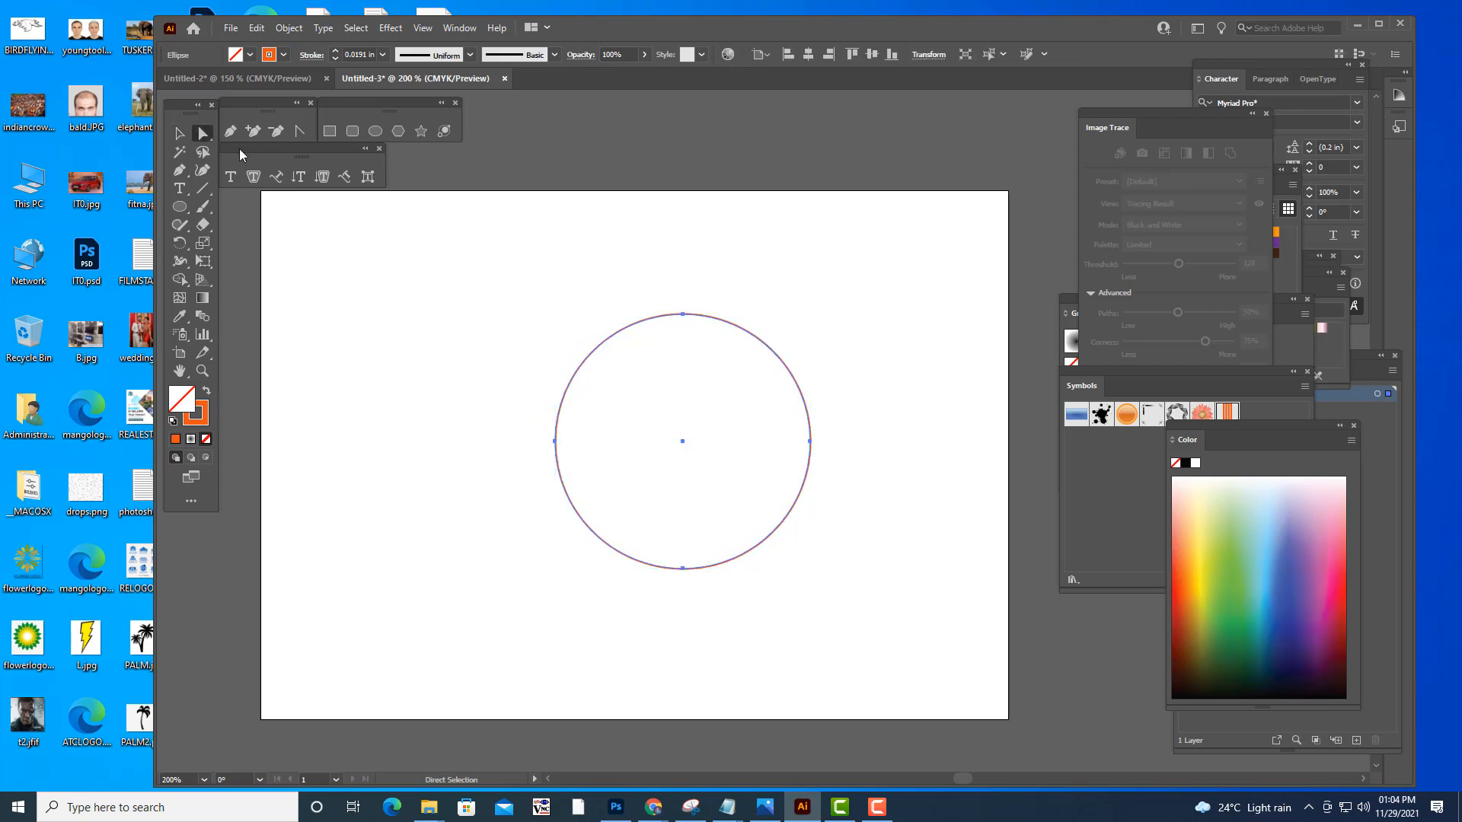
{"action": "left_click", "coordinate": [682, 315]}
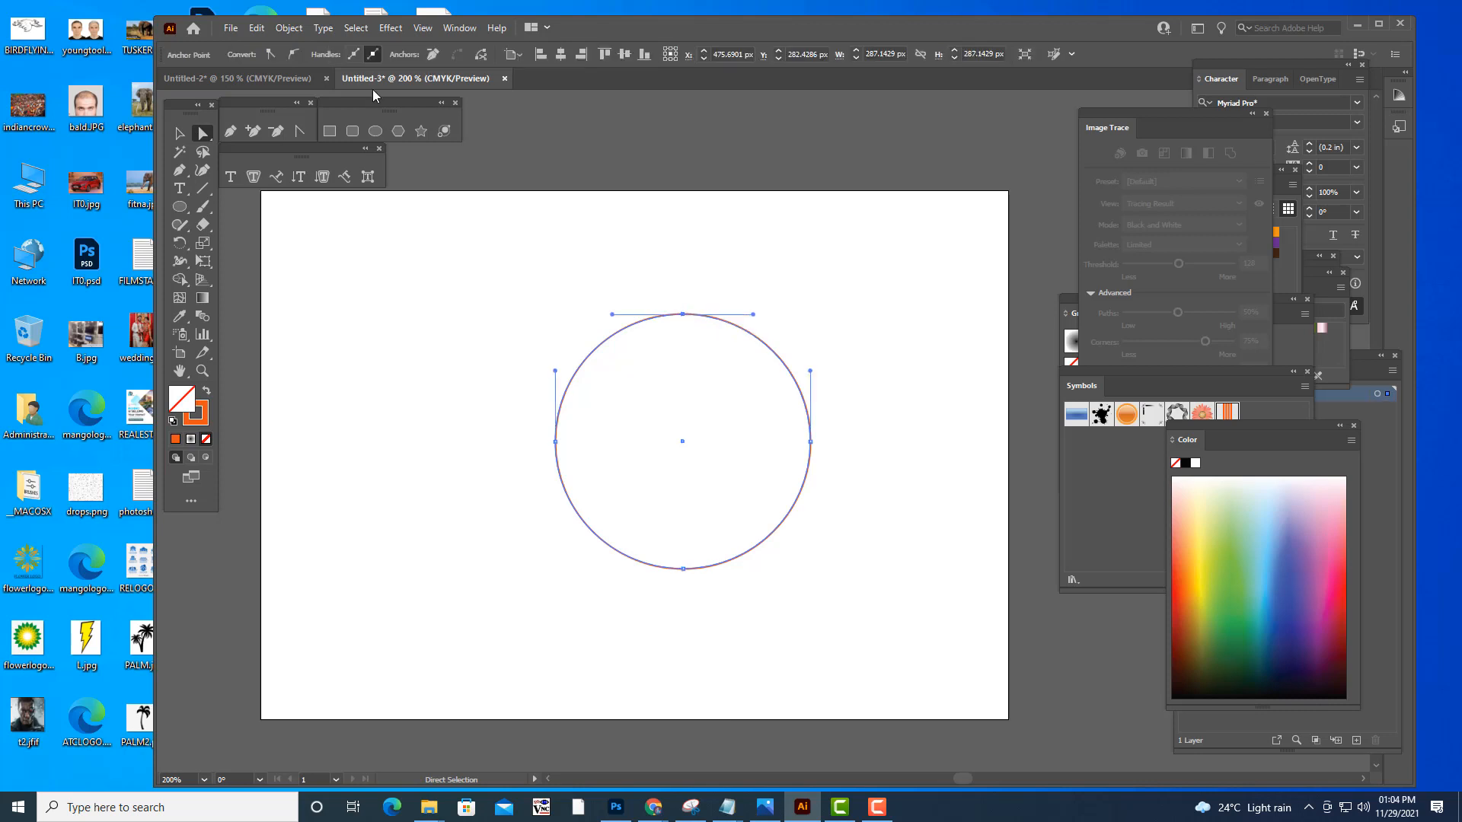
{"action": "left_click", "coordinate": [481, 55]}
{"action": "left_click", "coordinate": [683, 568]}
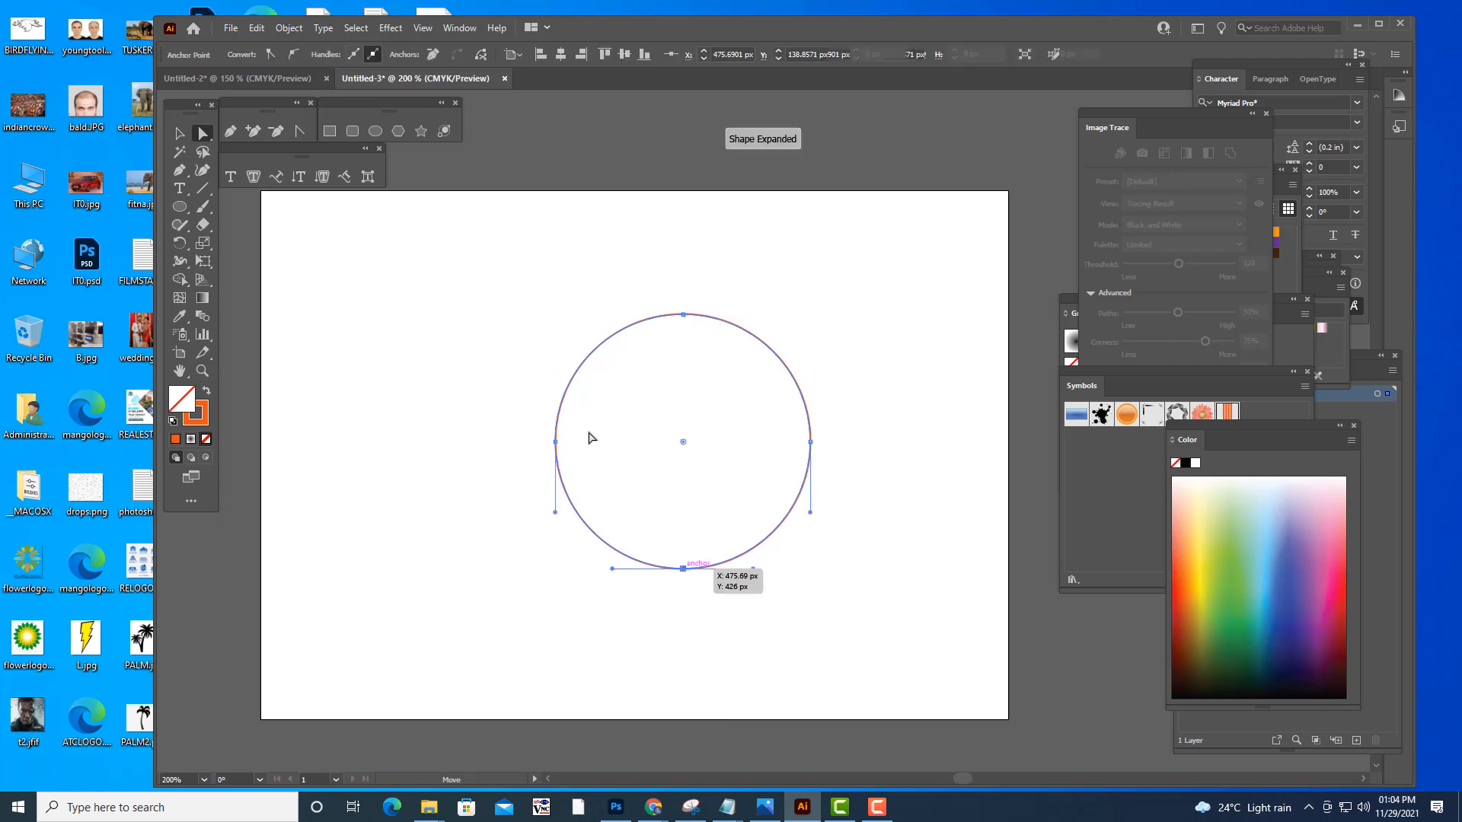
{"action": "left_click", "coordinate": [480, 55]}
- Move the left and right halves of the cut circle slightly apart, leaving a small gap between them
{"action": "key", "text": "v"}
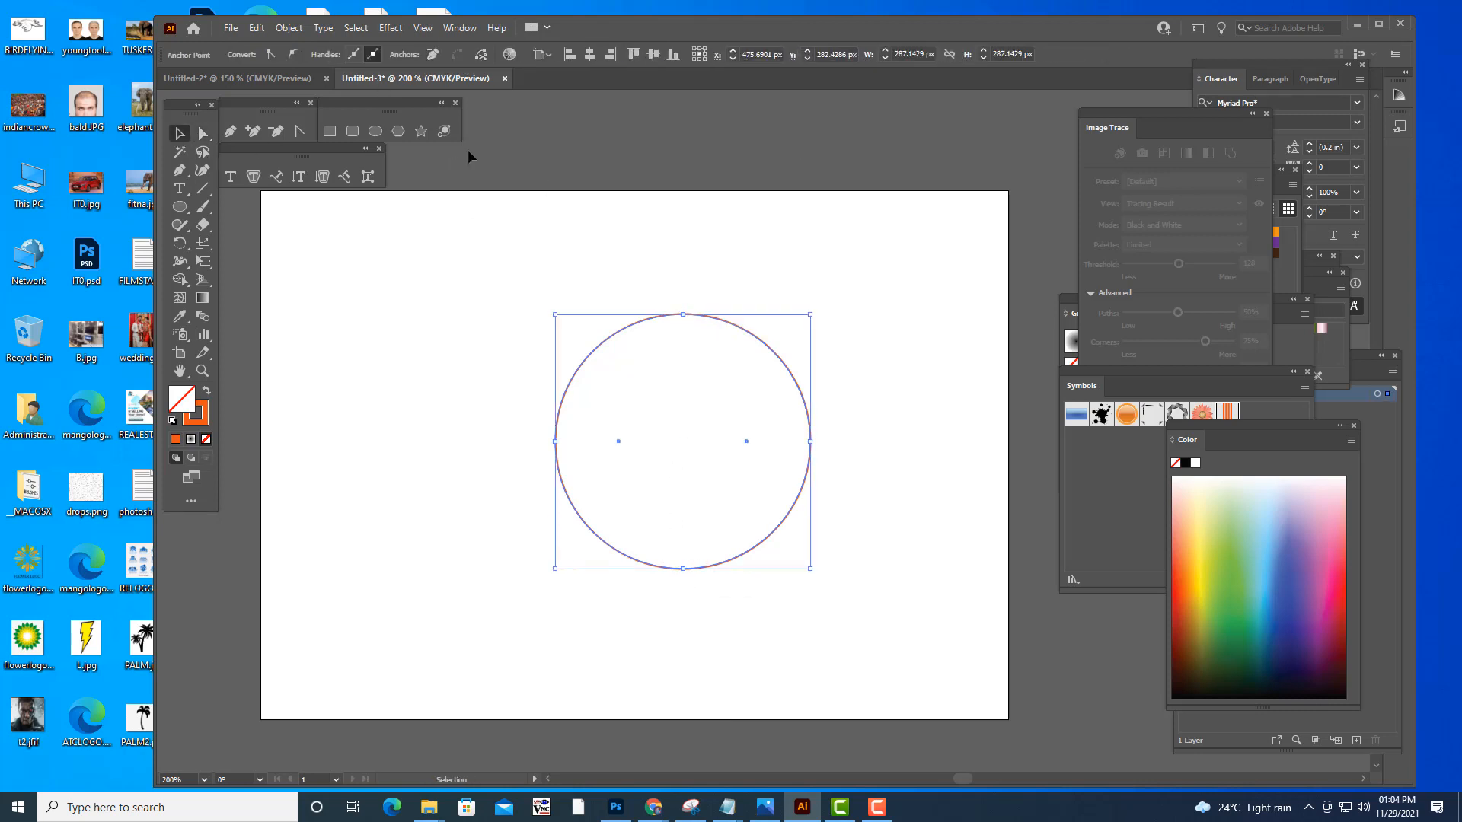
{"action": "left_click", "coordinate": [651, 414]}
{"action": "left_click", "coordinate": [572, 379]}
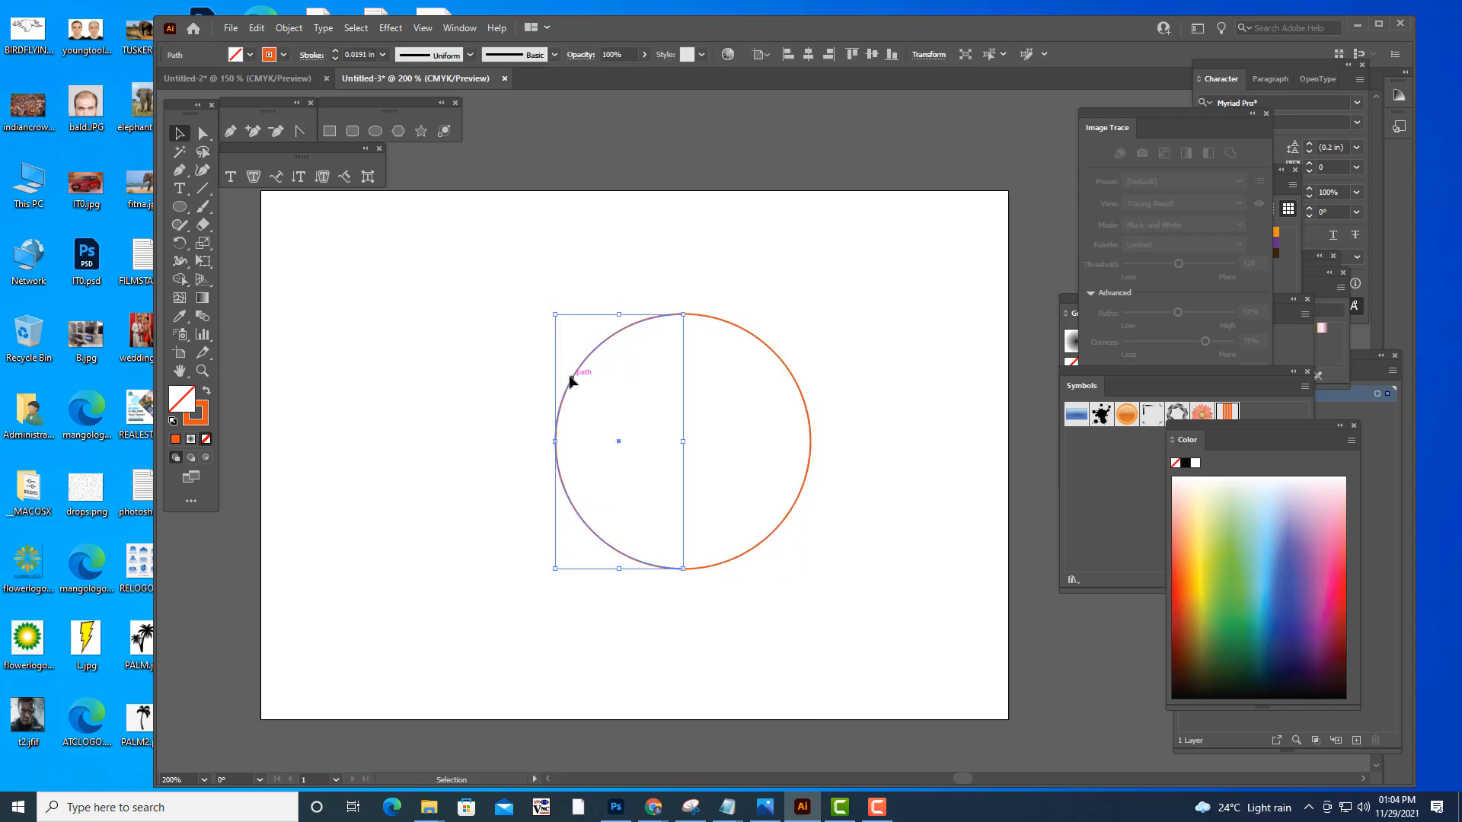
{"action": "left_click_drag", "start_coordinate": [572, 379], "coordinate": [558, 378]}
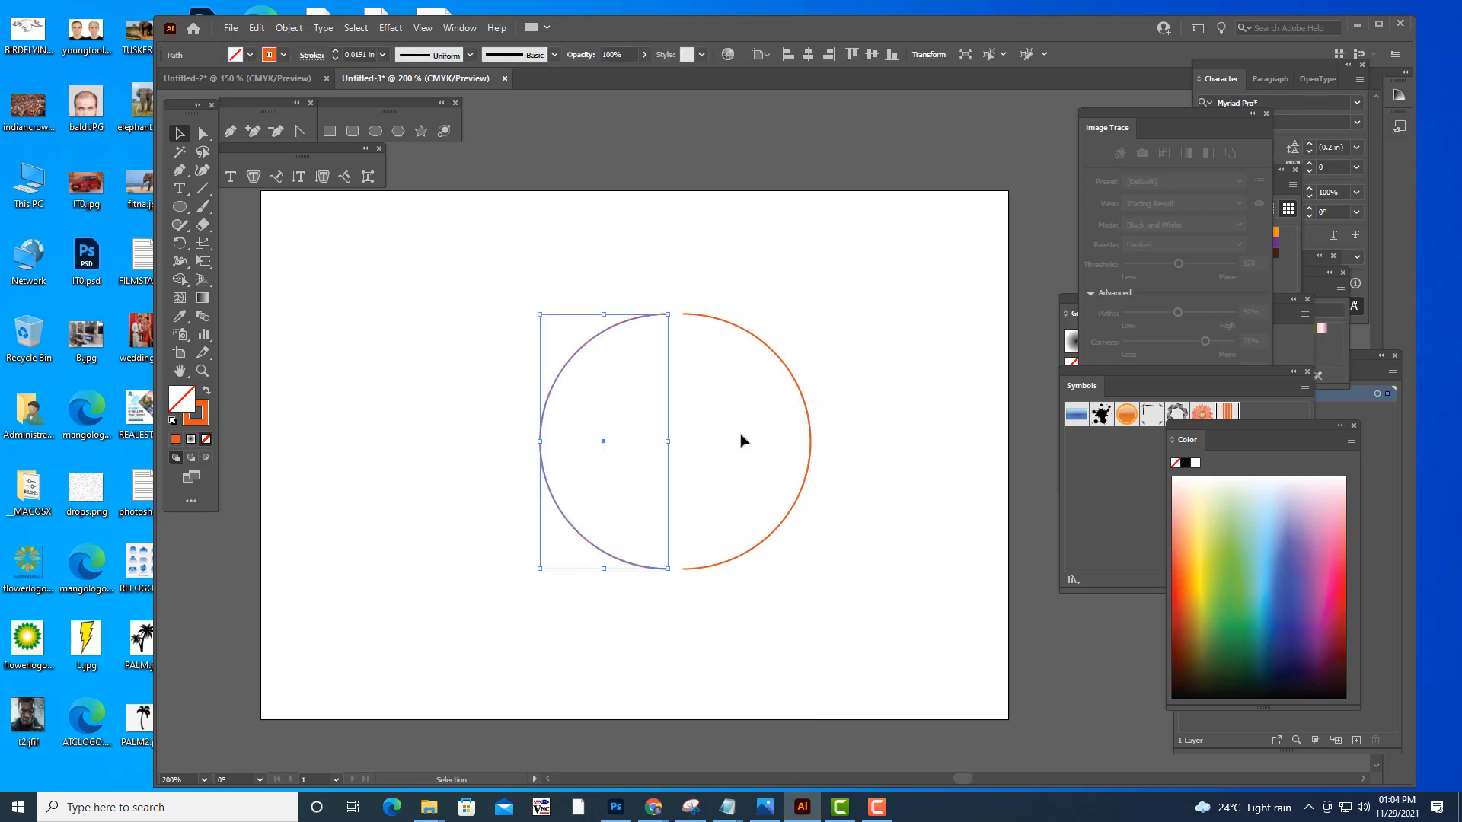
{"action": "left_click", "coordinate": [808, 425]}
{"action": "left_click_drag", "start_coordinate": [809, 424], "coordinate": [816, 424]}
{"action": "left_click", "coordinate": [877, 404]}
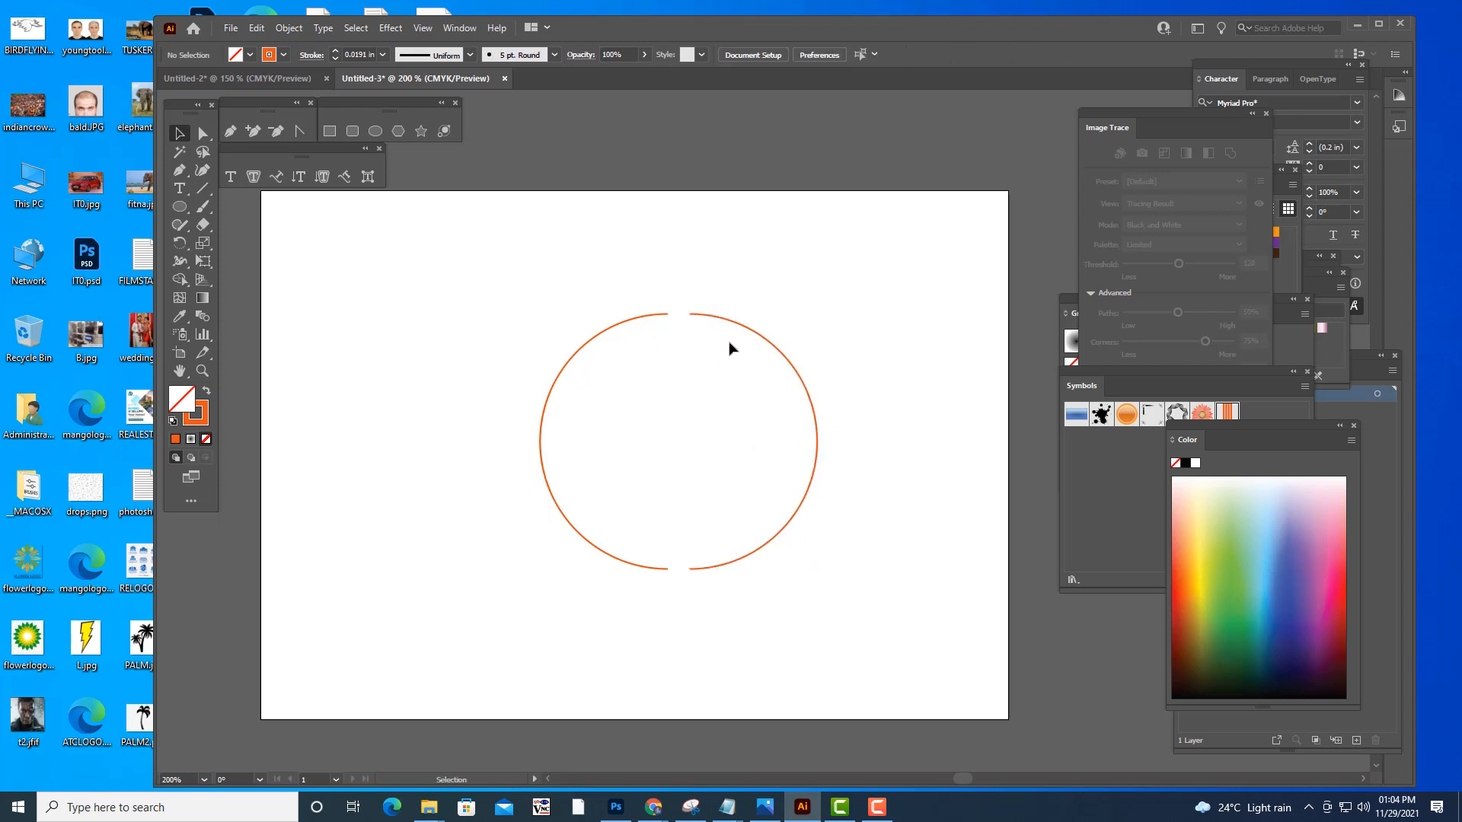
{"action": "left_click", "coordinate": [766, 339]}
{"action": "left_click", "coordinate": [842, 298]}
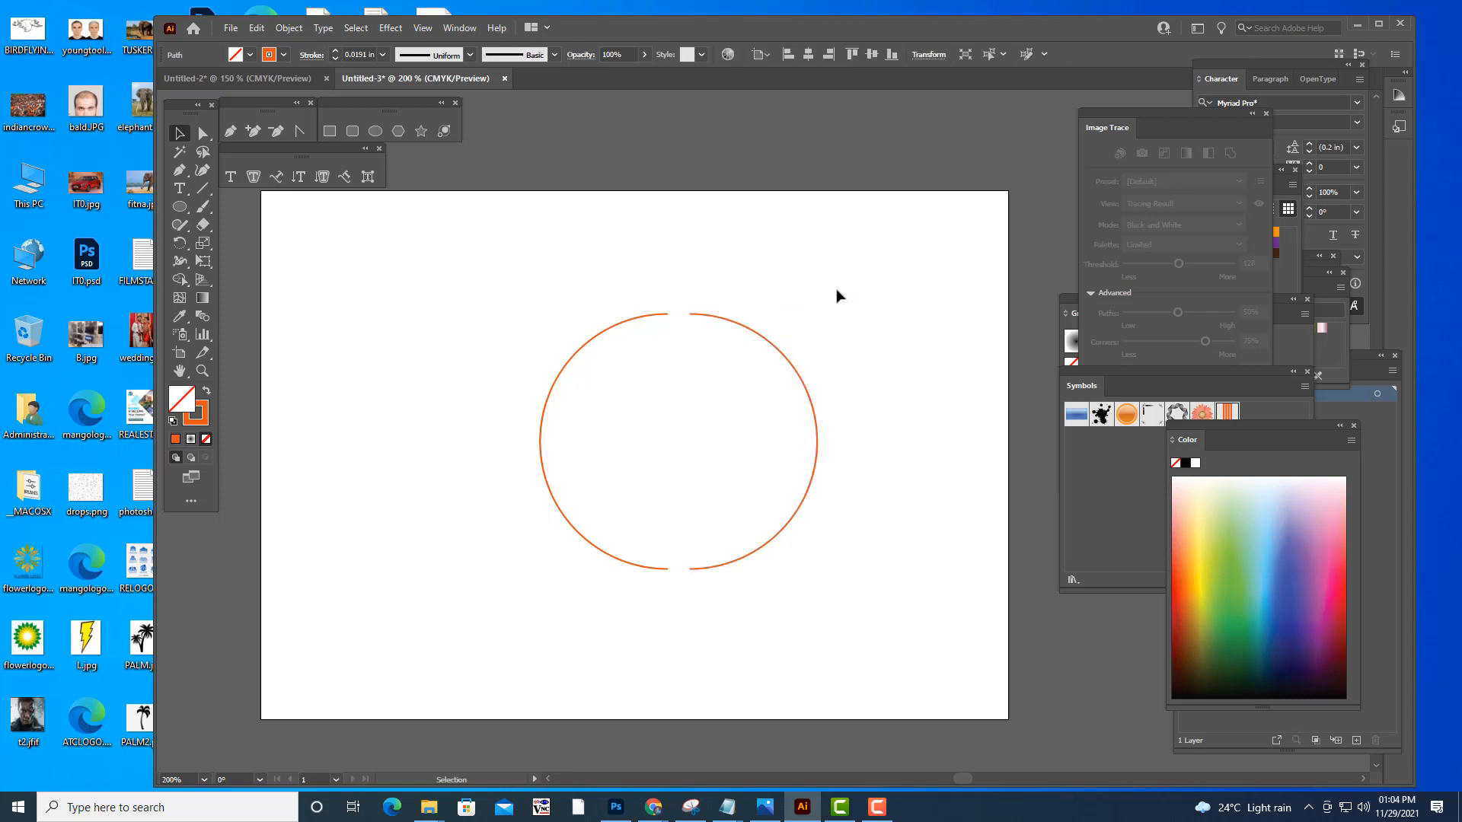
- Thicken the left half-circle's stroke, raising its weight to 2 in
{"action": "left_click", "coordinate": [614, 323]}
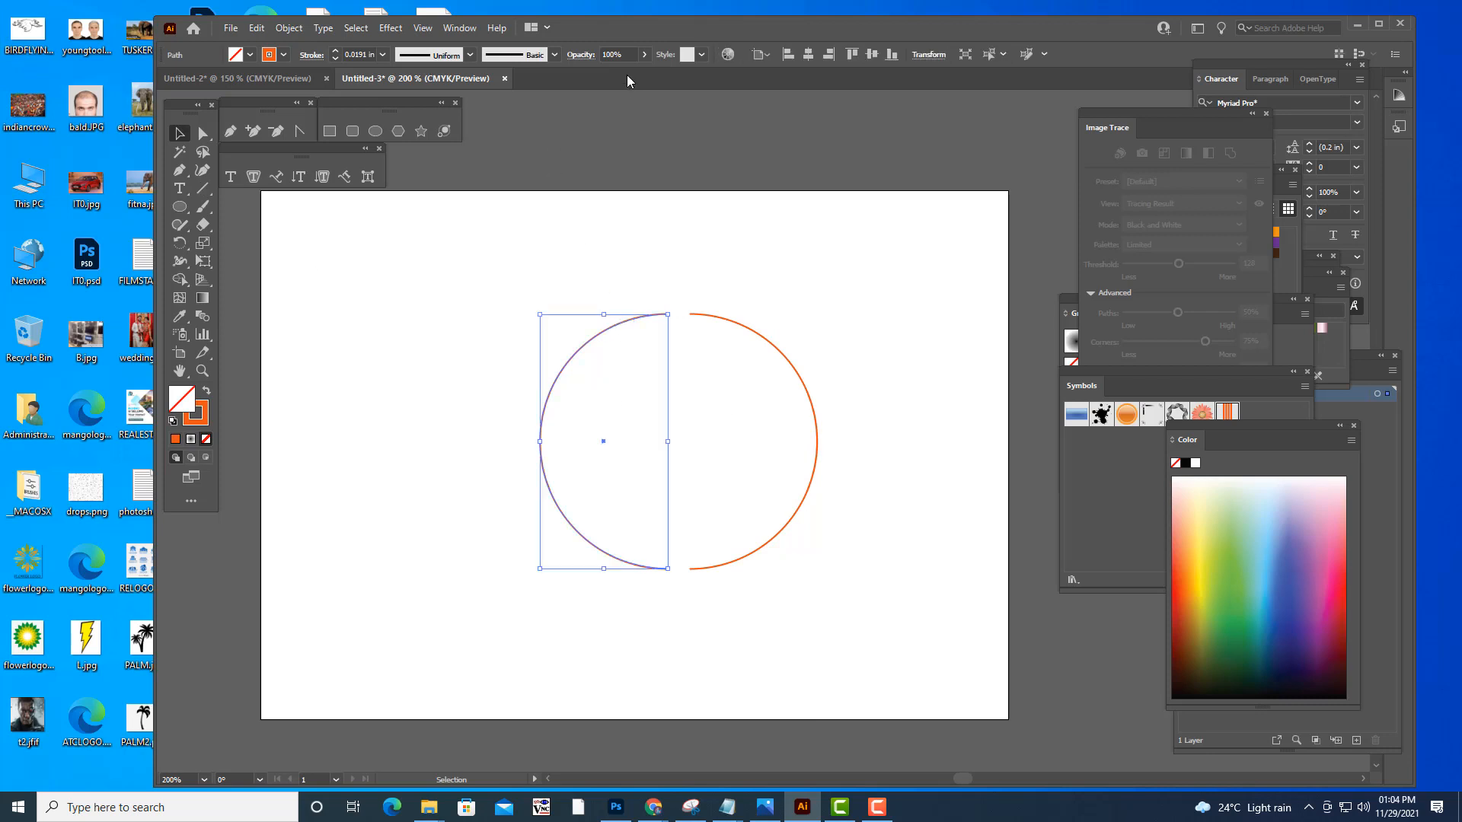
{"action": "left_click", "coordinate": [338, 55]}
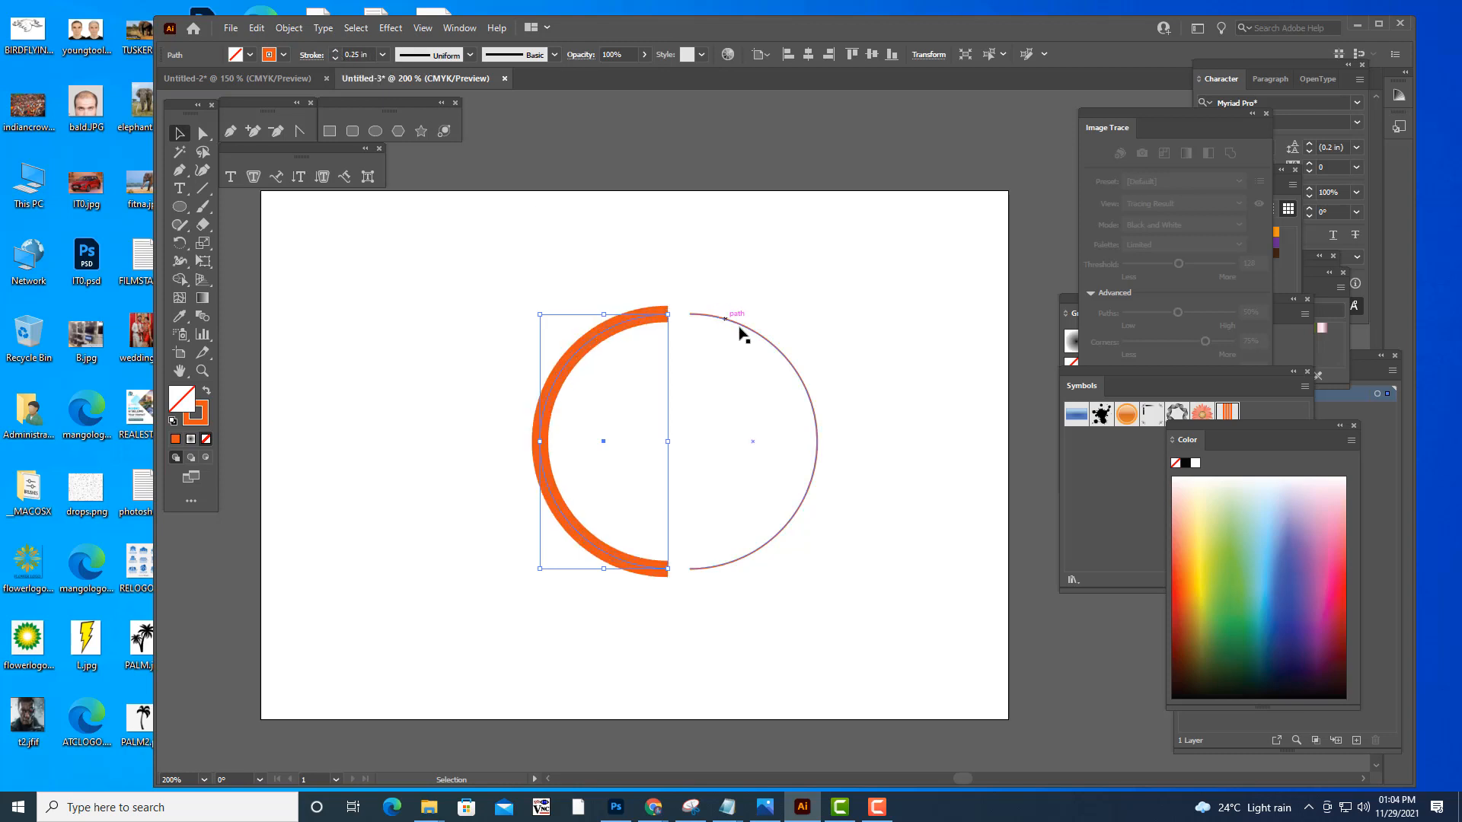
{"action": "left_click", "coordinate": [335, 52]}
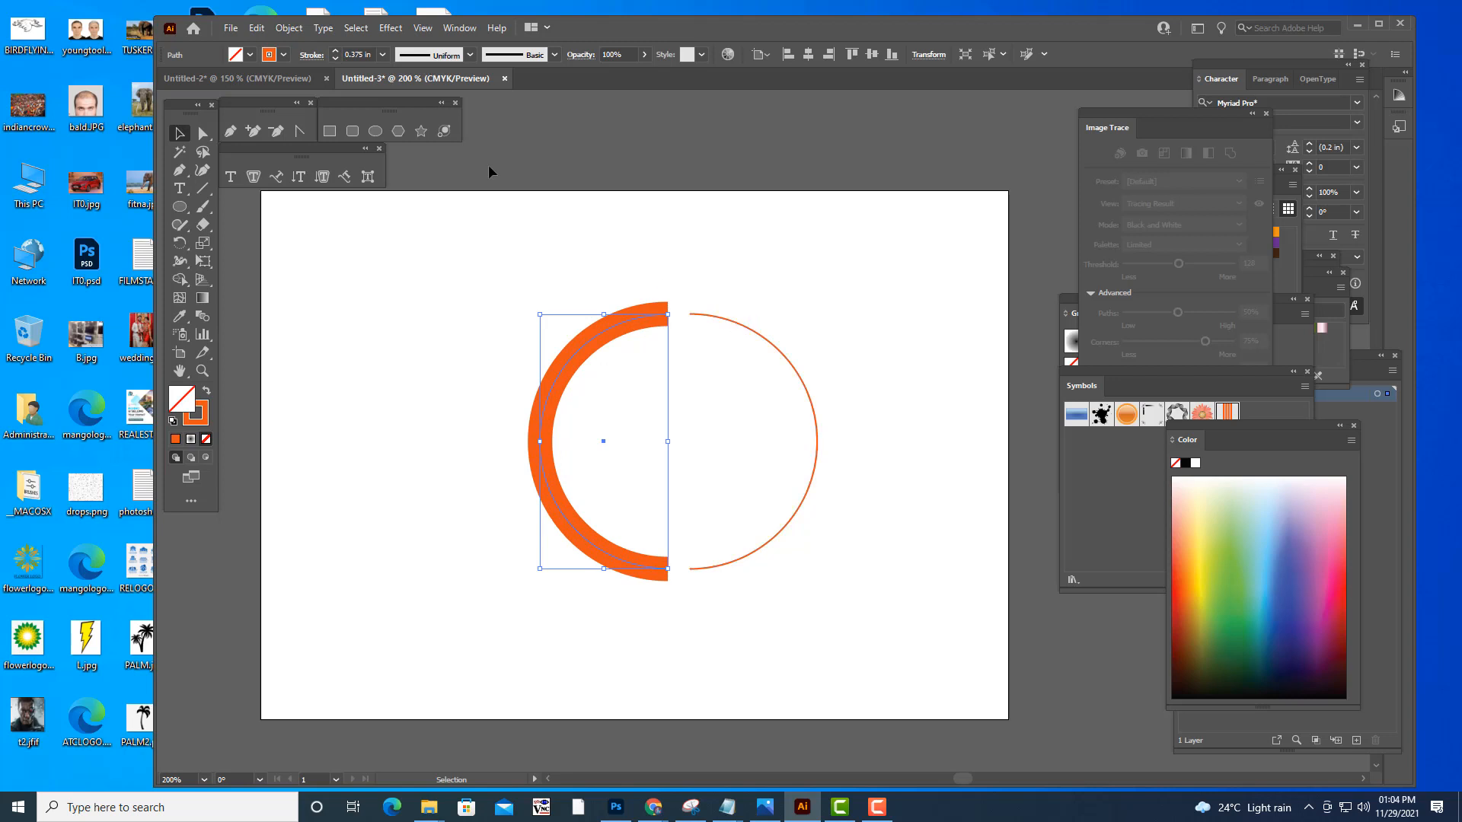
{"action": "left_click", "coordinate": [368, 54]}
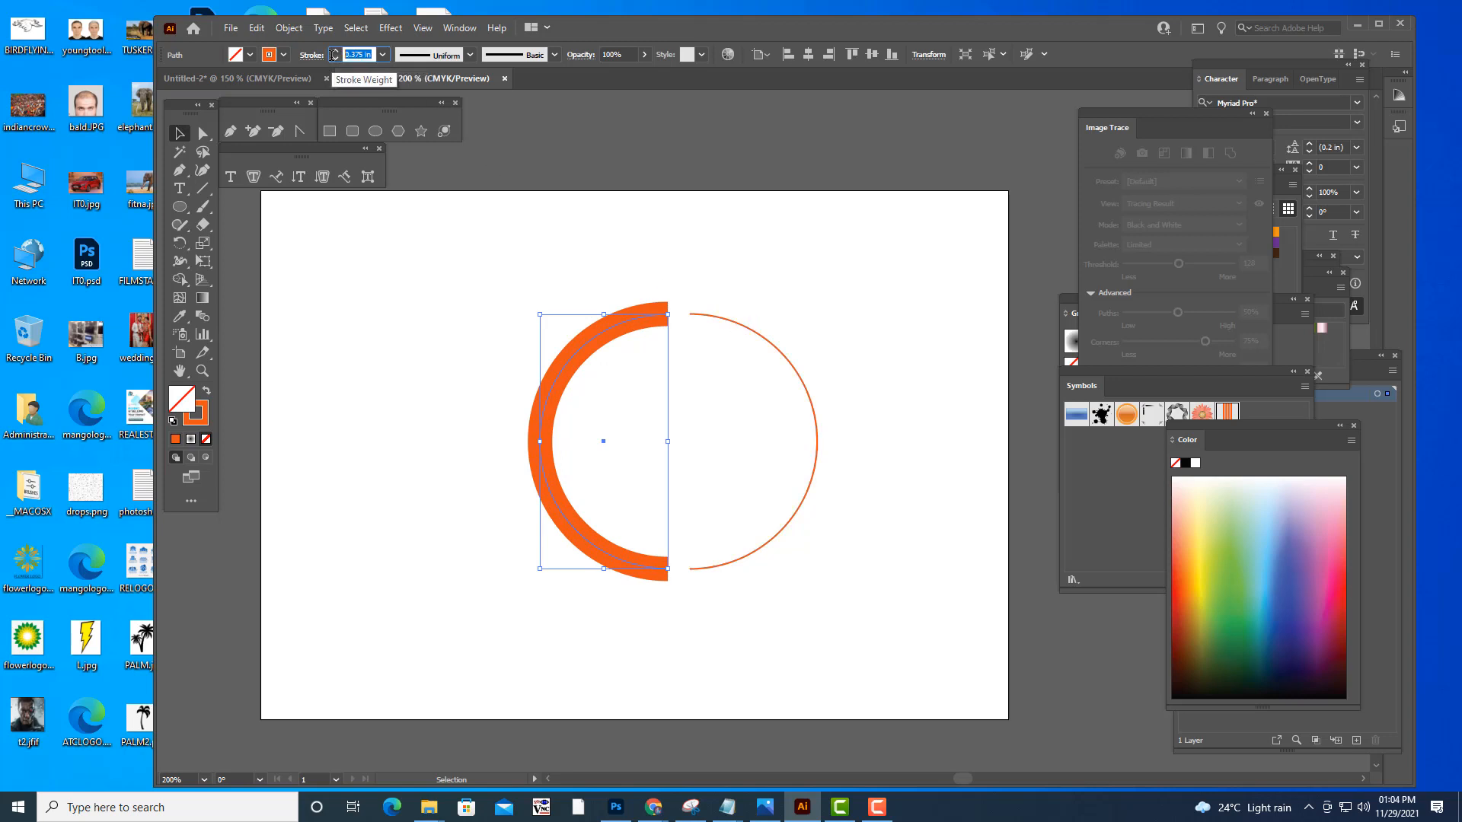
{"action": "type", "text": "1"}
{"action": "key", "text": "BackSpace"}
{"action": "type", "text": "2"}
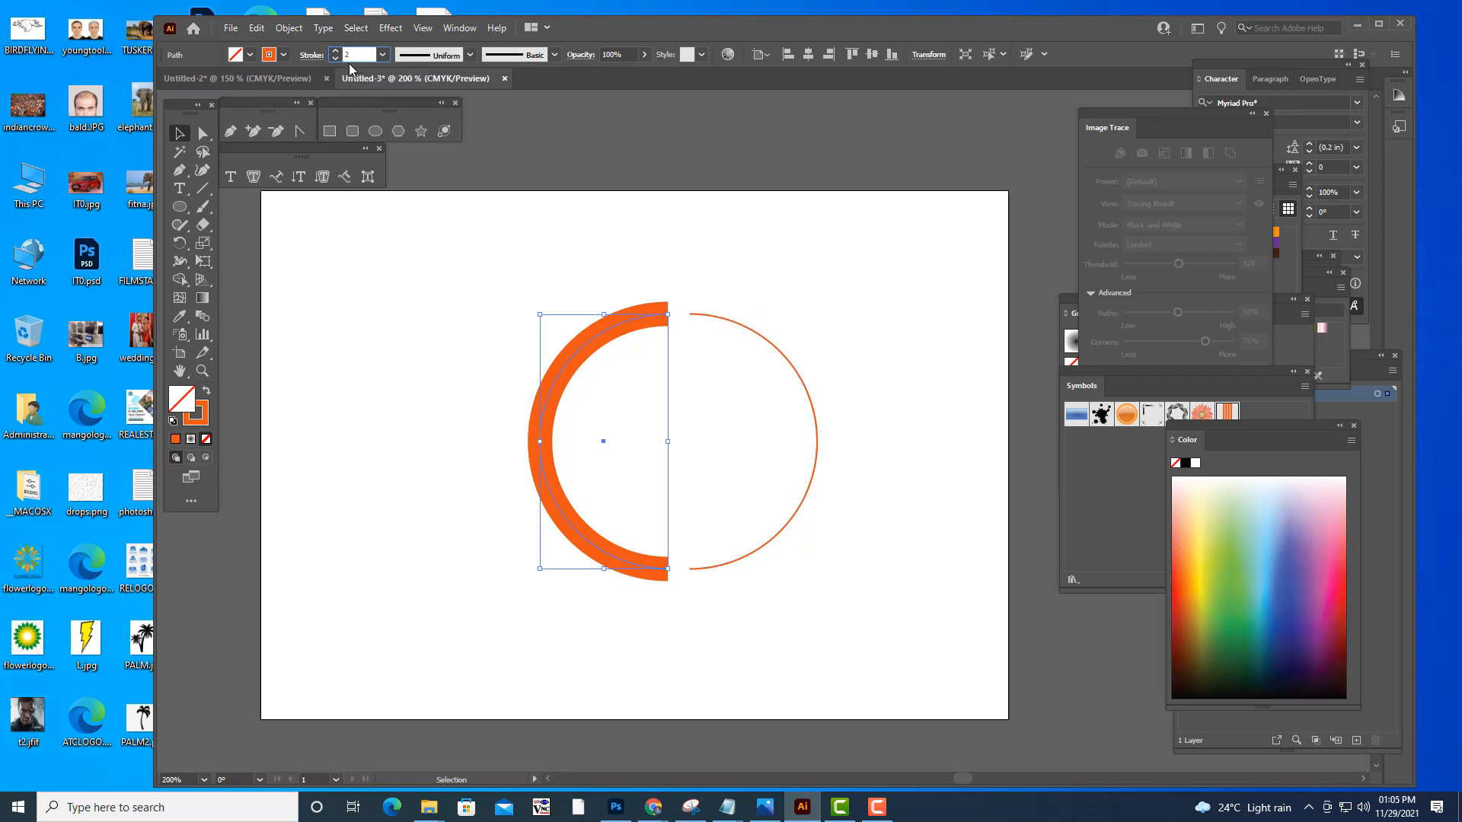
{"action": "key", "text": "Return"}
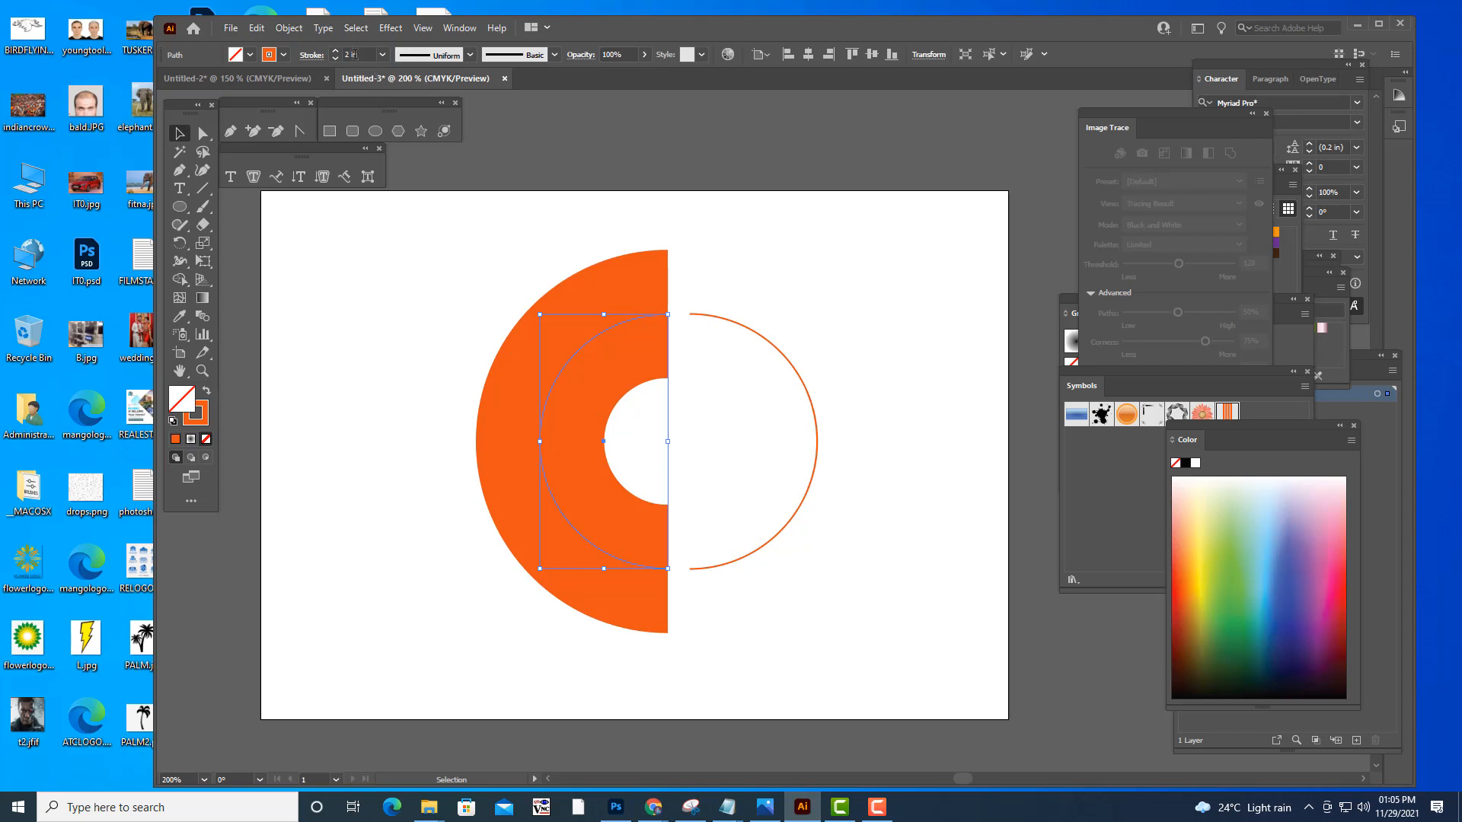
- Set the left half-circle's stroke weight to 1 in
{"action": "left_click_drag", "start_coordinate": [355, 55], "coordinate": [323, 58]}
{"action": "type", "text": "1"}
{"action": "key", "text": "Return"}
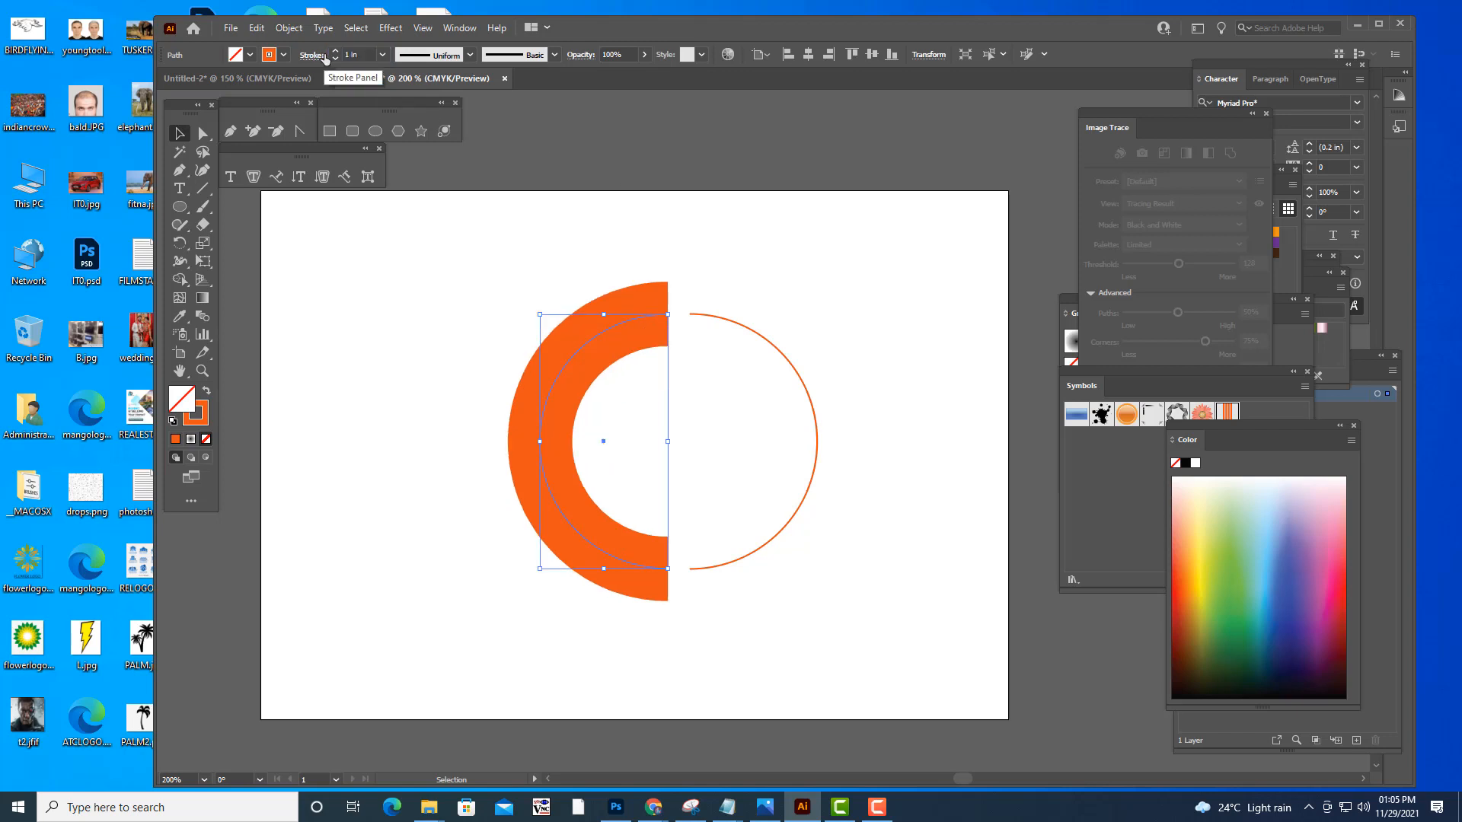
- Set the right half-circle's stroke weight to 1 in and deselect it
{"action": "left_click", "coordinate": [770, 349]}
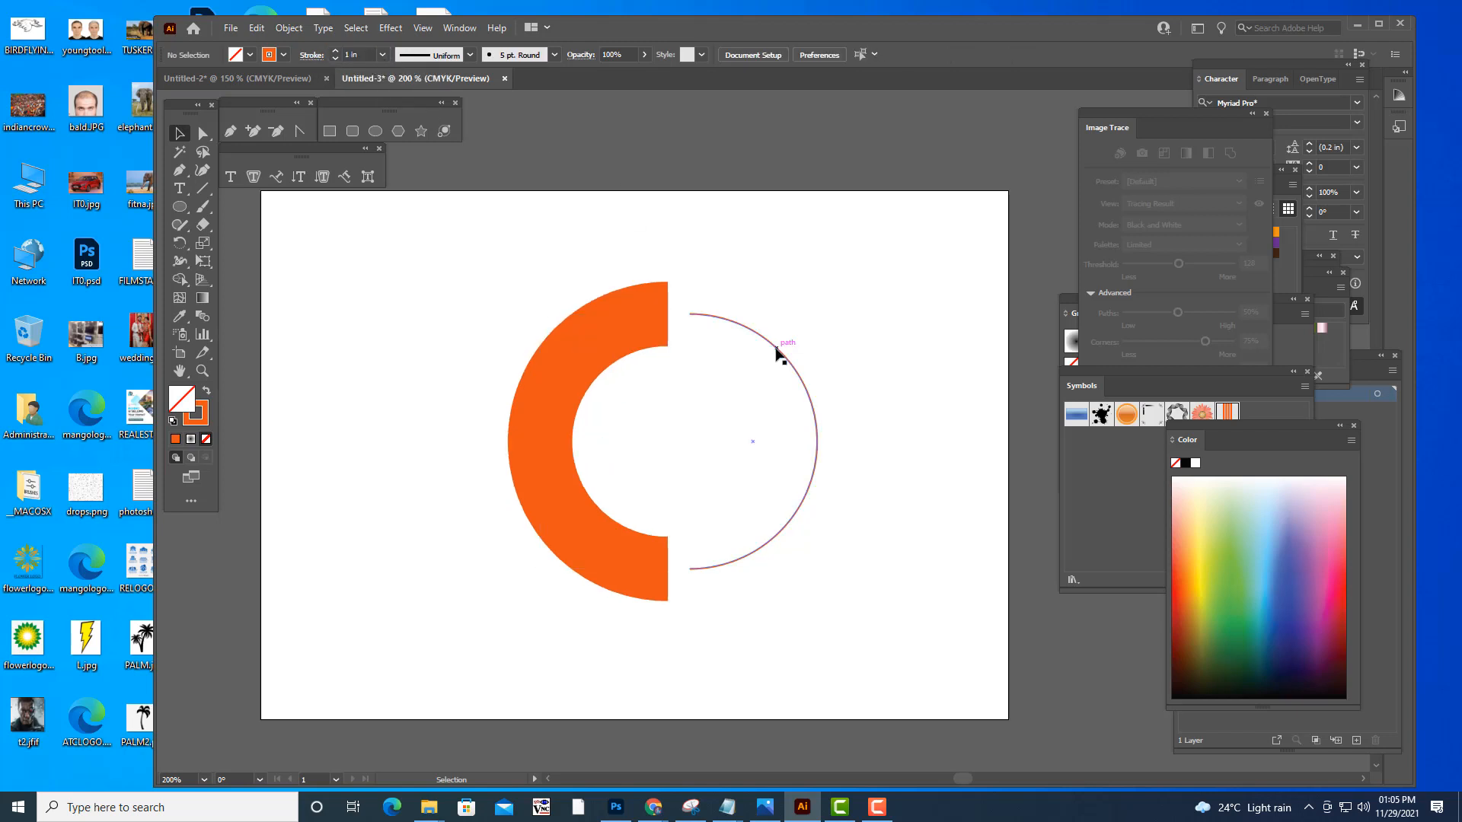
{"action": "left_click", "coordinate": [776, 348]}
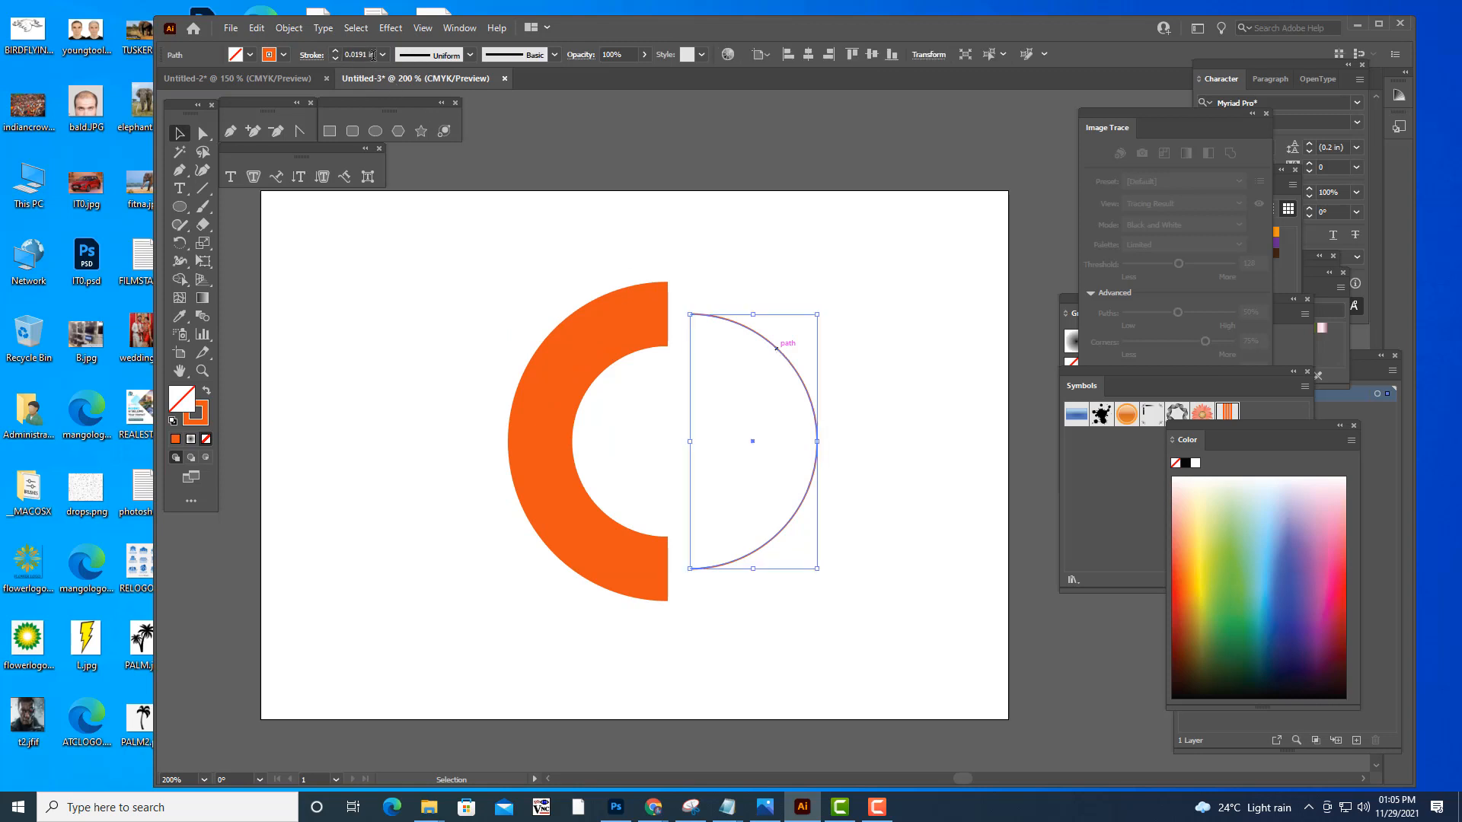
{"action": "double_click", "coordinate": [374, 55]}
{"action": "type", "text": "1"}
{"action": "key", "text": "Return"}
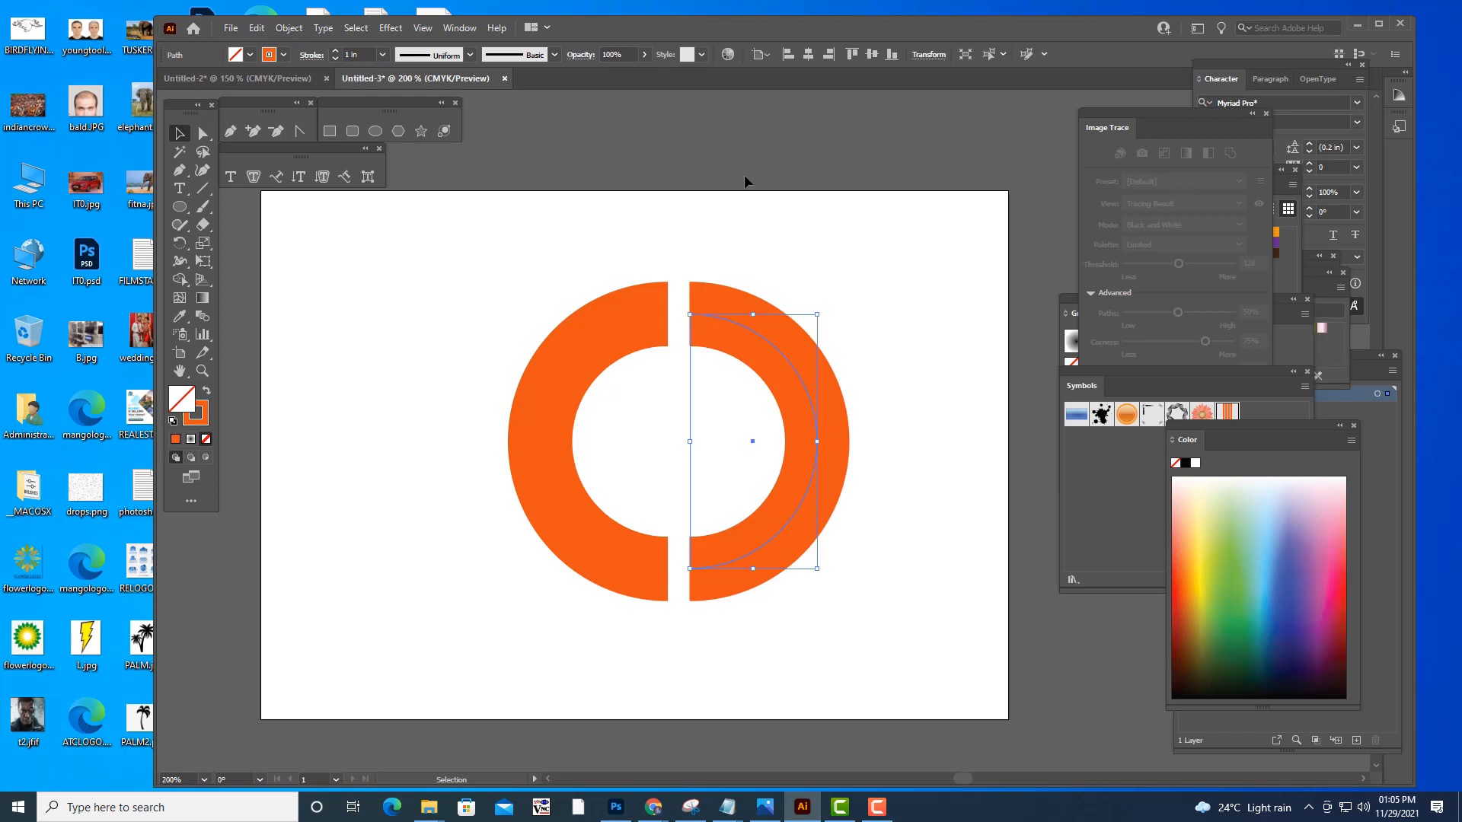
{"action": "left_click", "coordinate": [824, 220]}
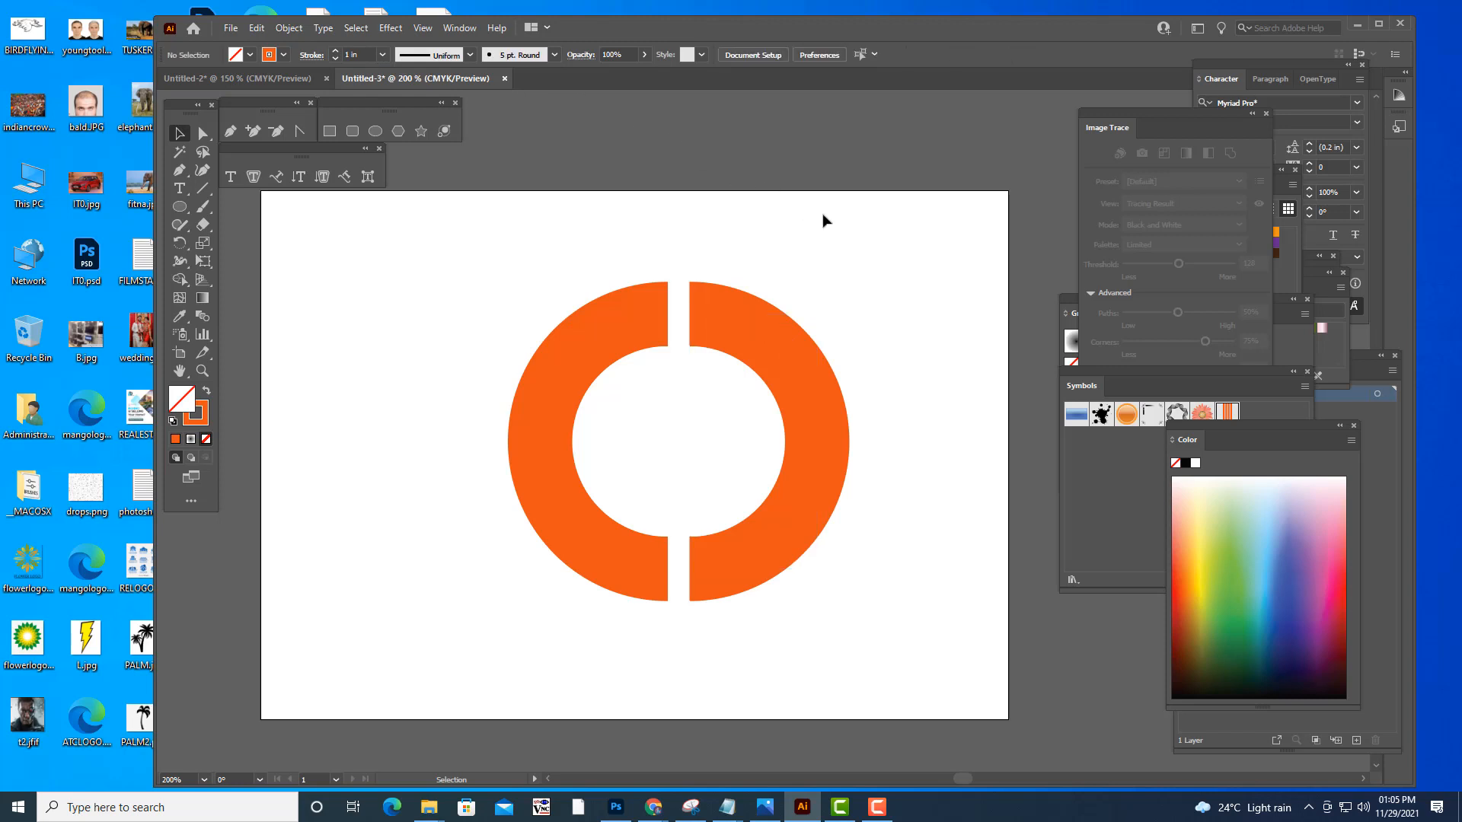
- Expand the right half-circle's fill and stroke into a filled shape
{"action": "left_click", "coordinate": [818, 444]}
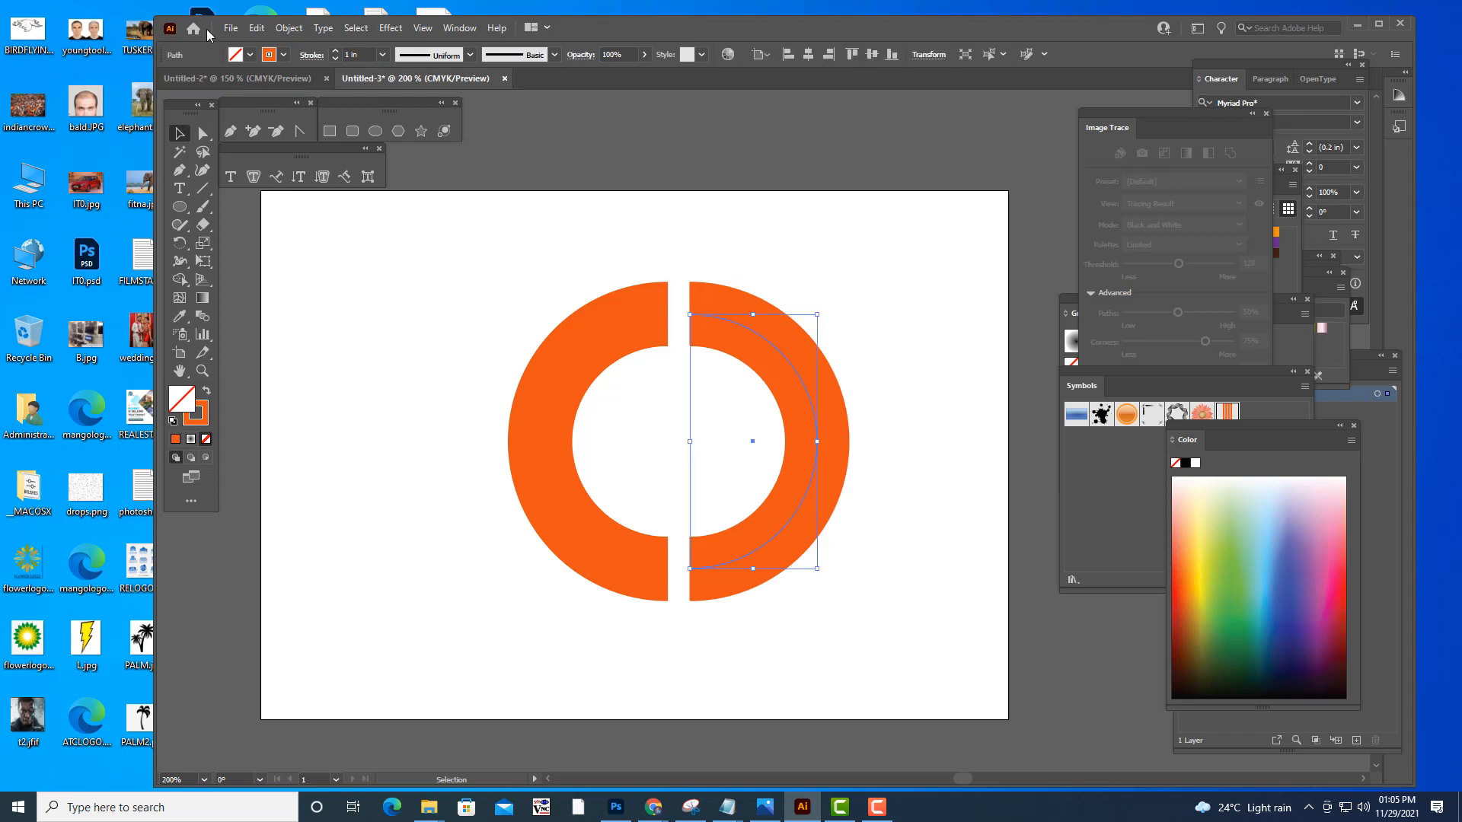
{"action": "left_click", "coordinate": [289, 36]}
{"action": "left_click", "coordinate": [353, 210]}
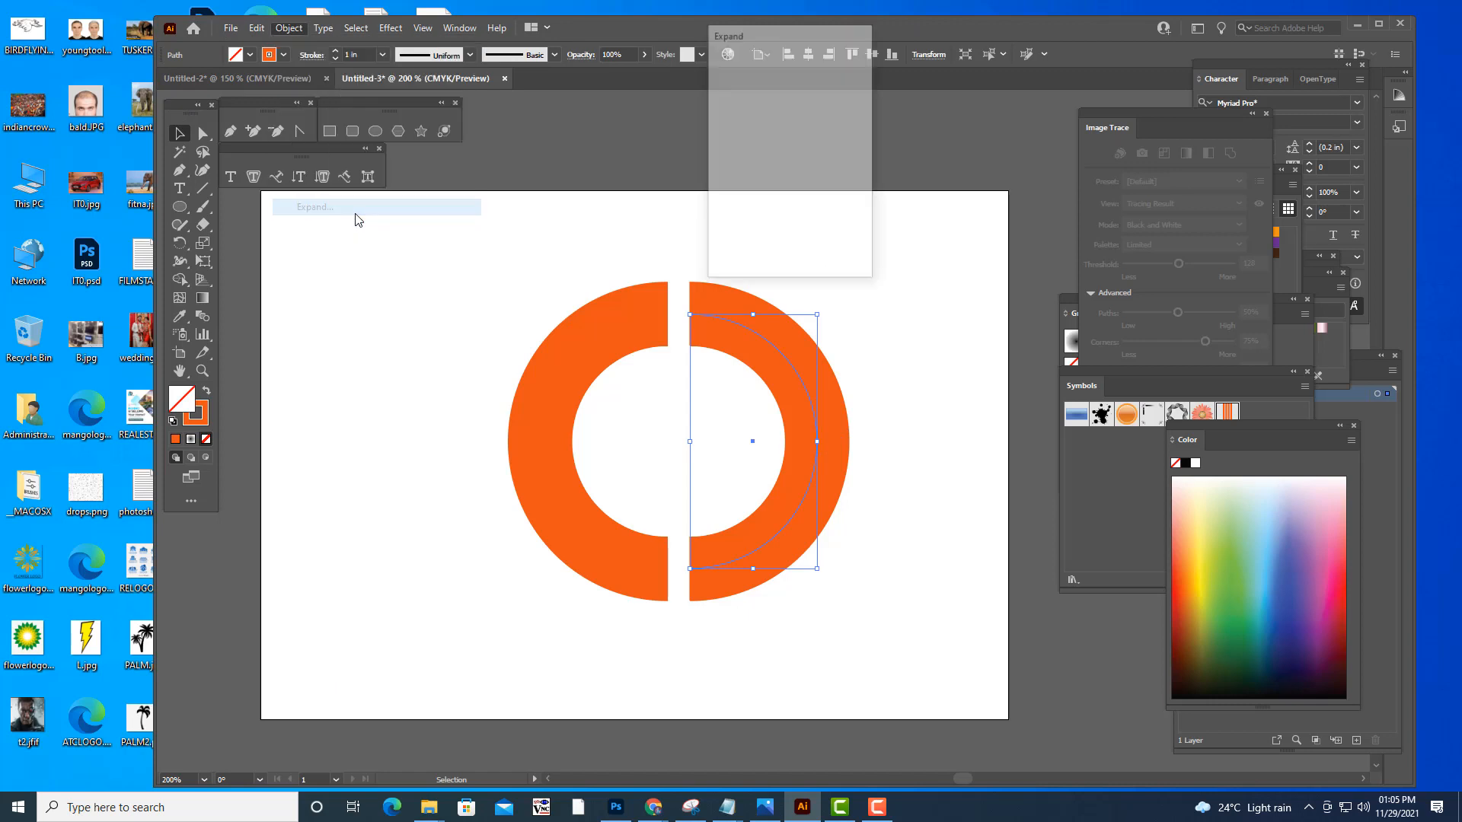
{"action": "left_click", "coordinate": [737, 253]}
{"action": "left_click", "coordinate": [633, 353]}
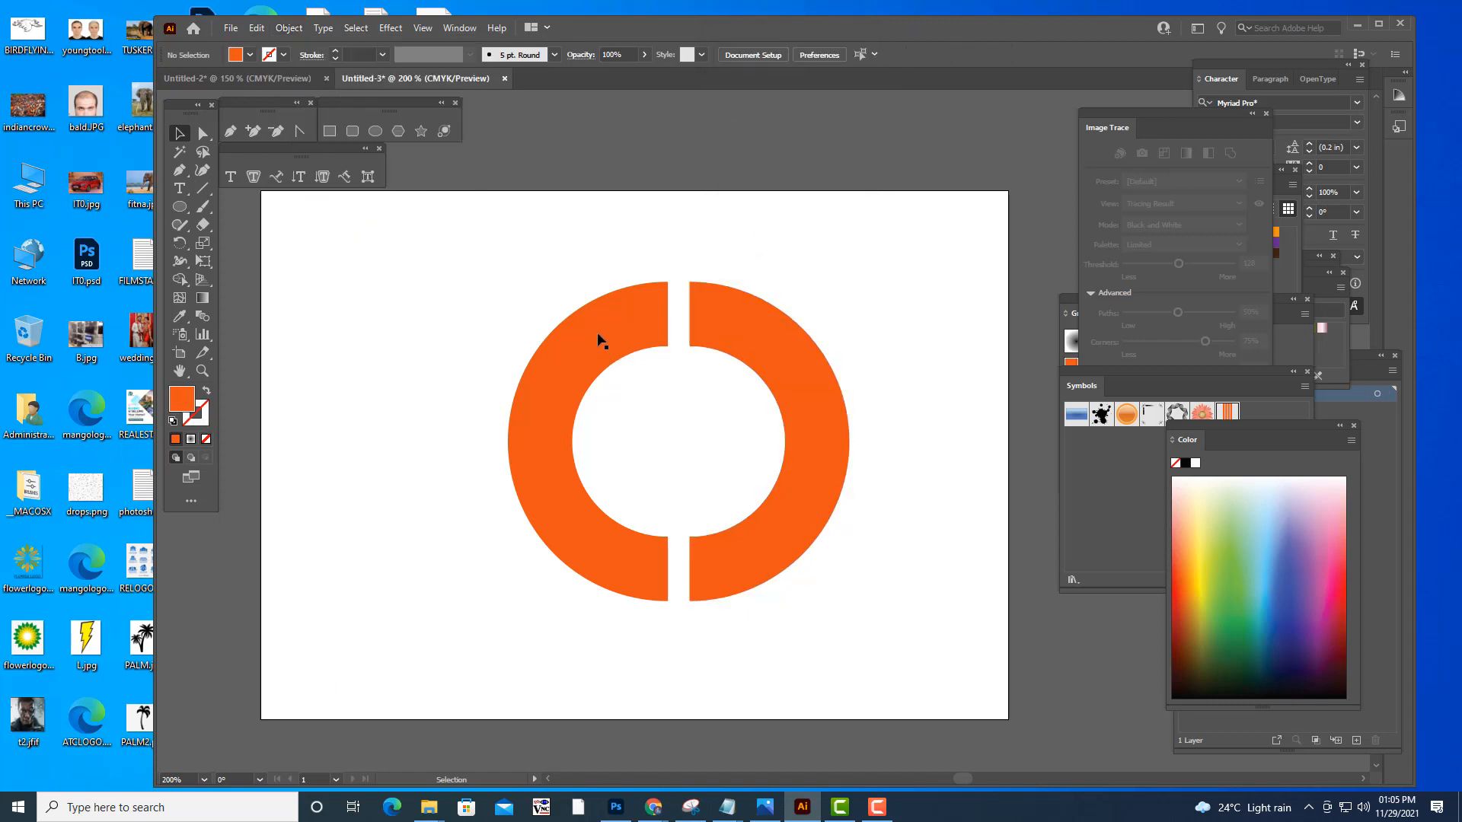
- Expand the left half-circle's fill and stroke into a filled shape
{"action": "left_click", "coordinate": [599, 335]}
{"action": "left_click", "coordinate": [289, 28]}
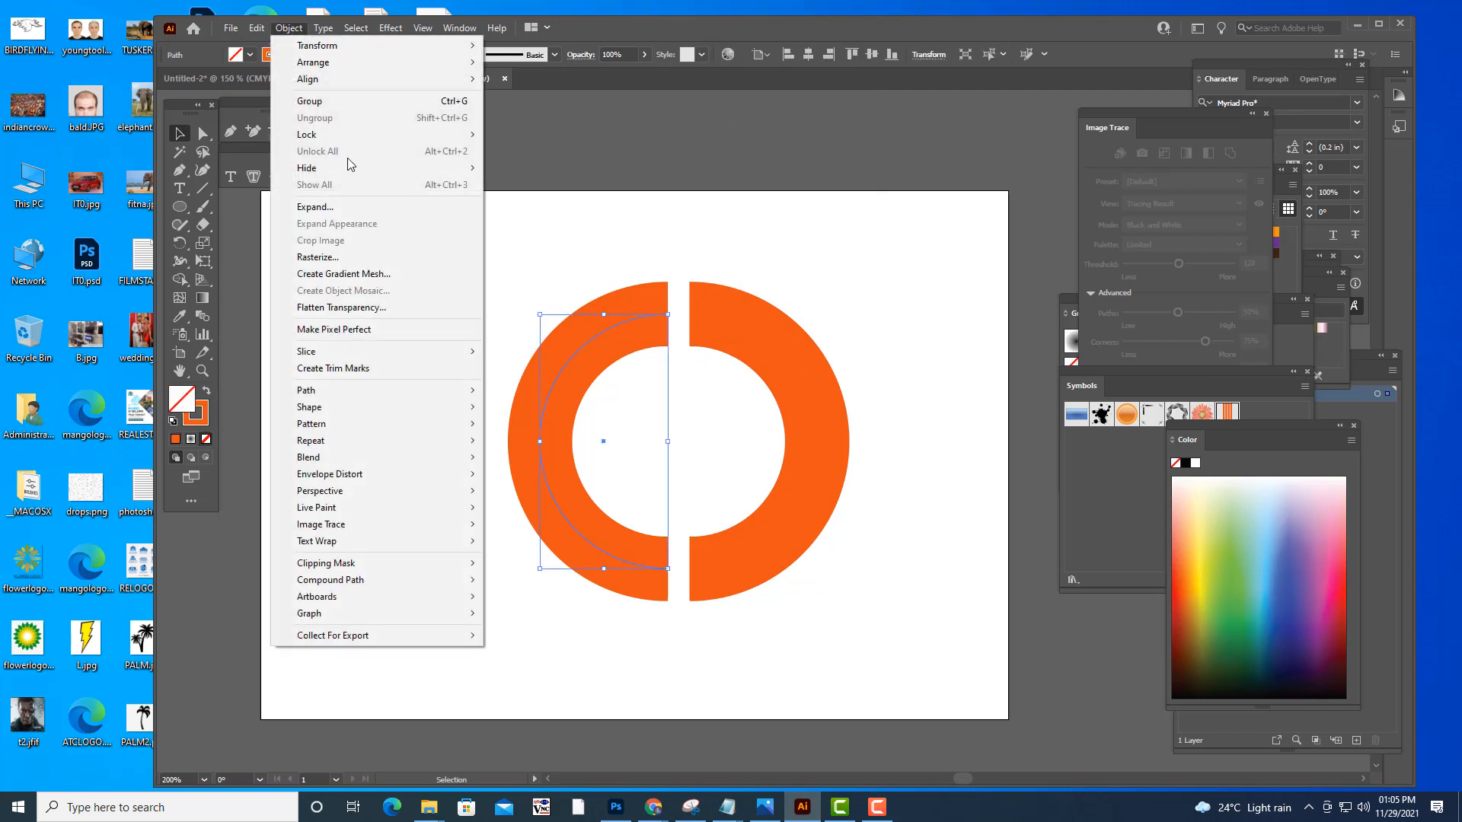
{"action": "left_click", "coordinate": [368, 207]}
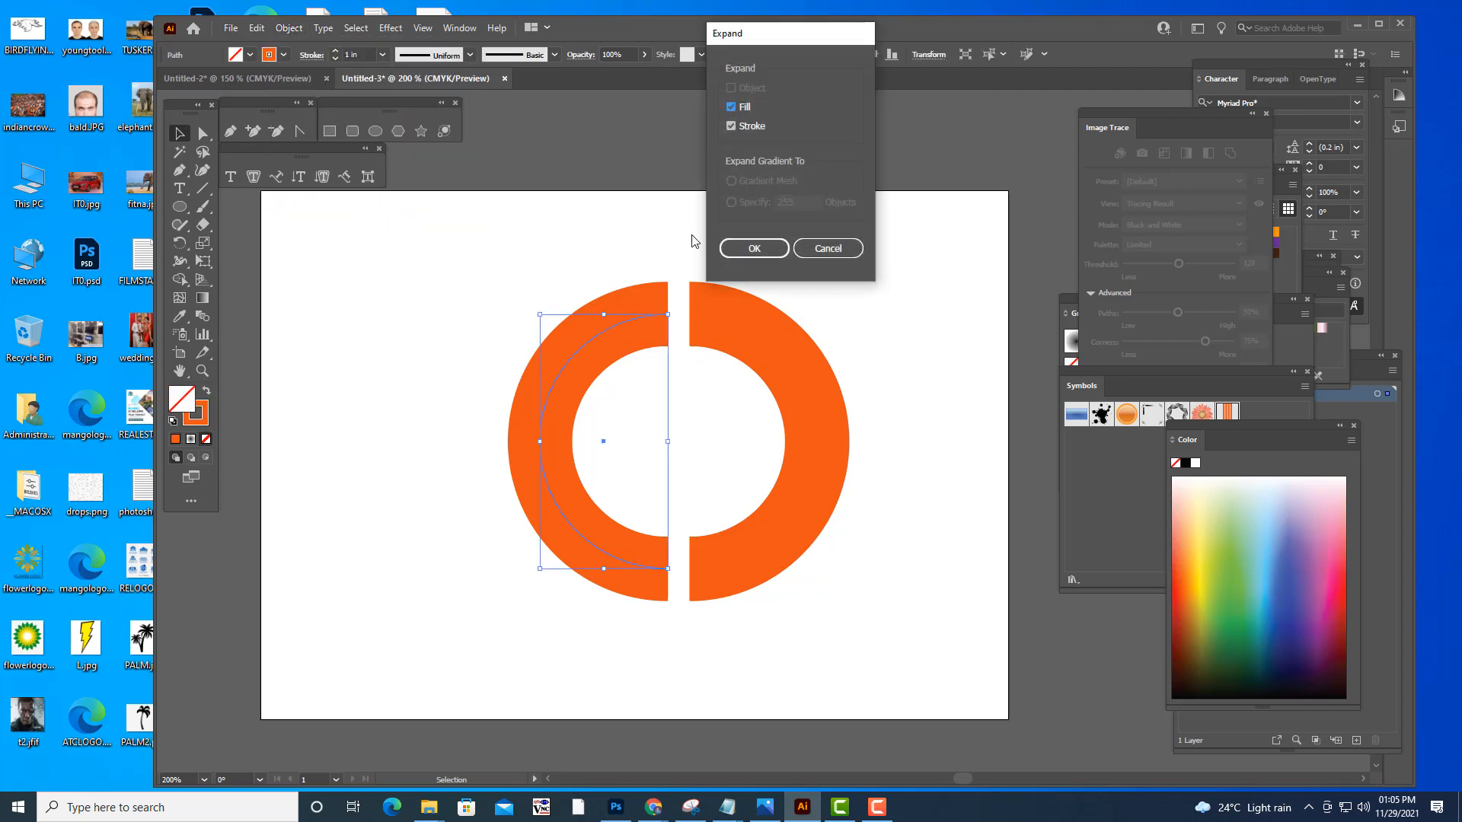
{"action": "left_click", "coordinate": [754, 248]}
{"action": "left_click", "coordinate": [725, 235]}
{"action": "left_click", "coordinate": [825, 395]}
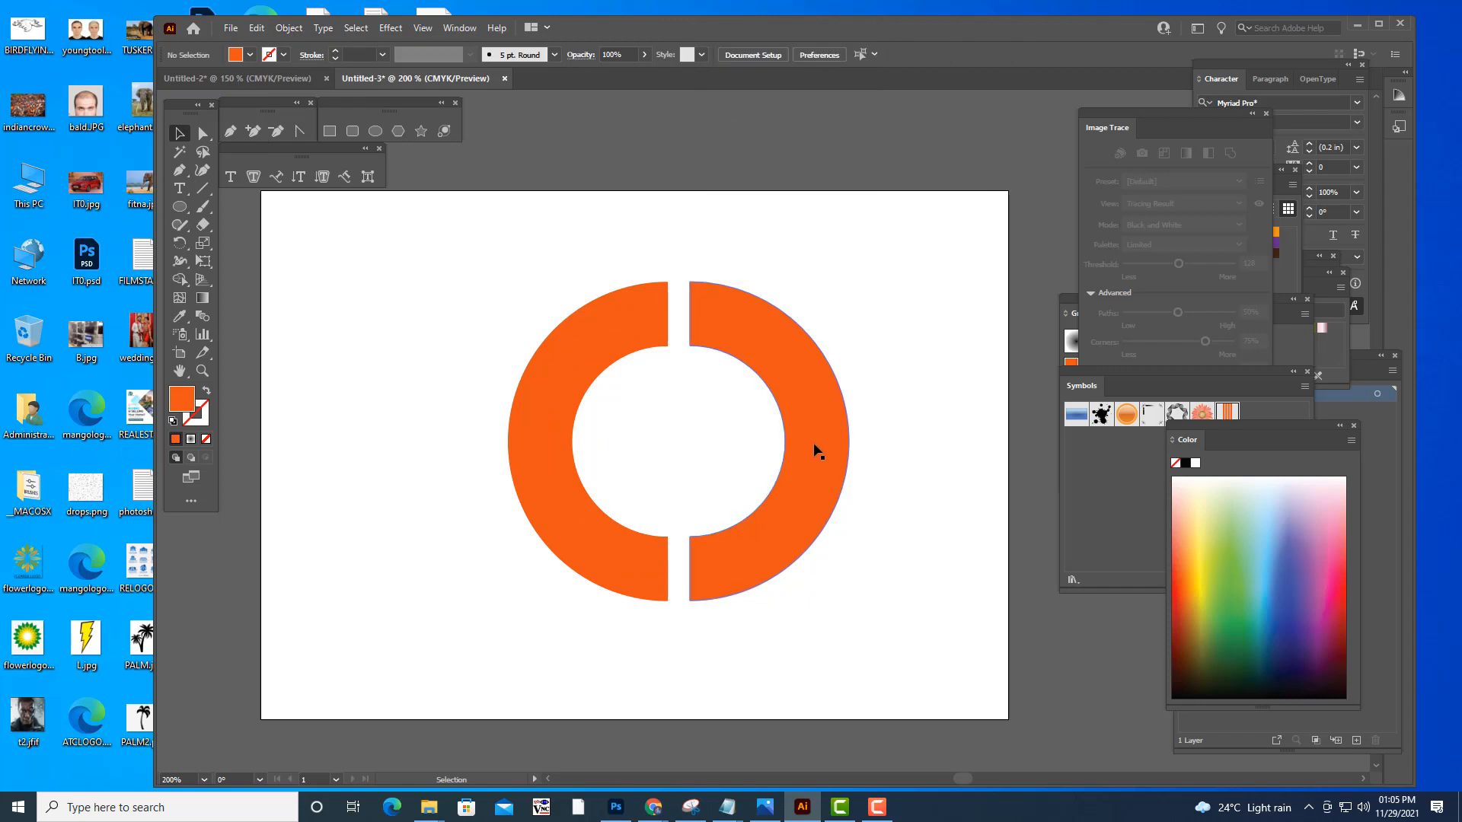
{"action": "left_click", "coordinate": [920, 389]}
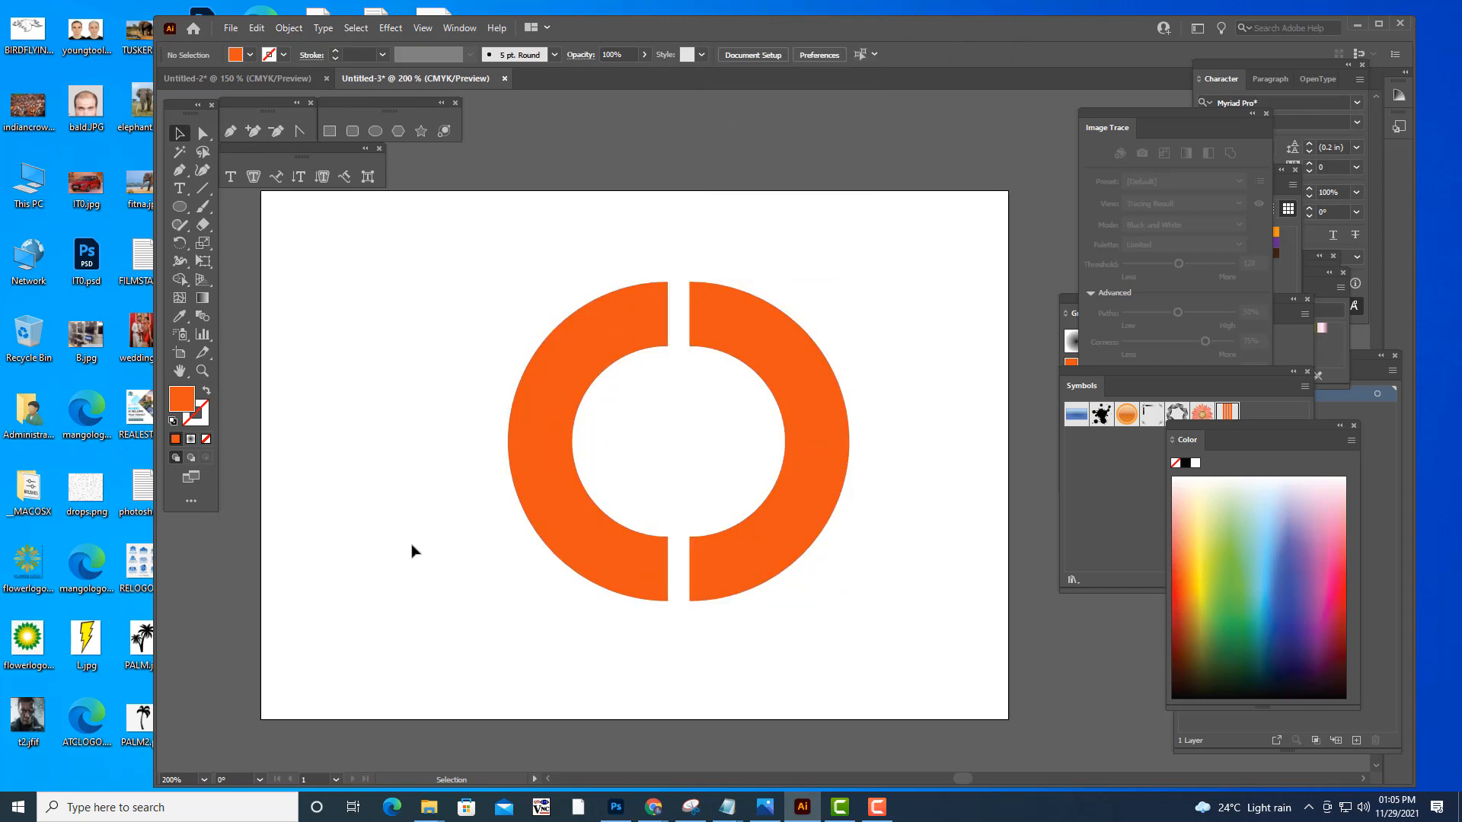
- Move the left half-ring slightly left to widen the gap between the two halves
{"action": "left_click", "coordinate": [566, 480]}
{"action": "left_click_drag", "start_coordinate": [567, 480], "coordinate": [546, 473]}
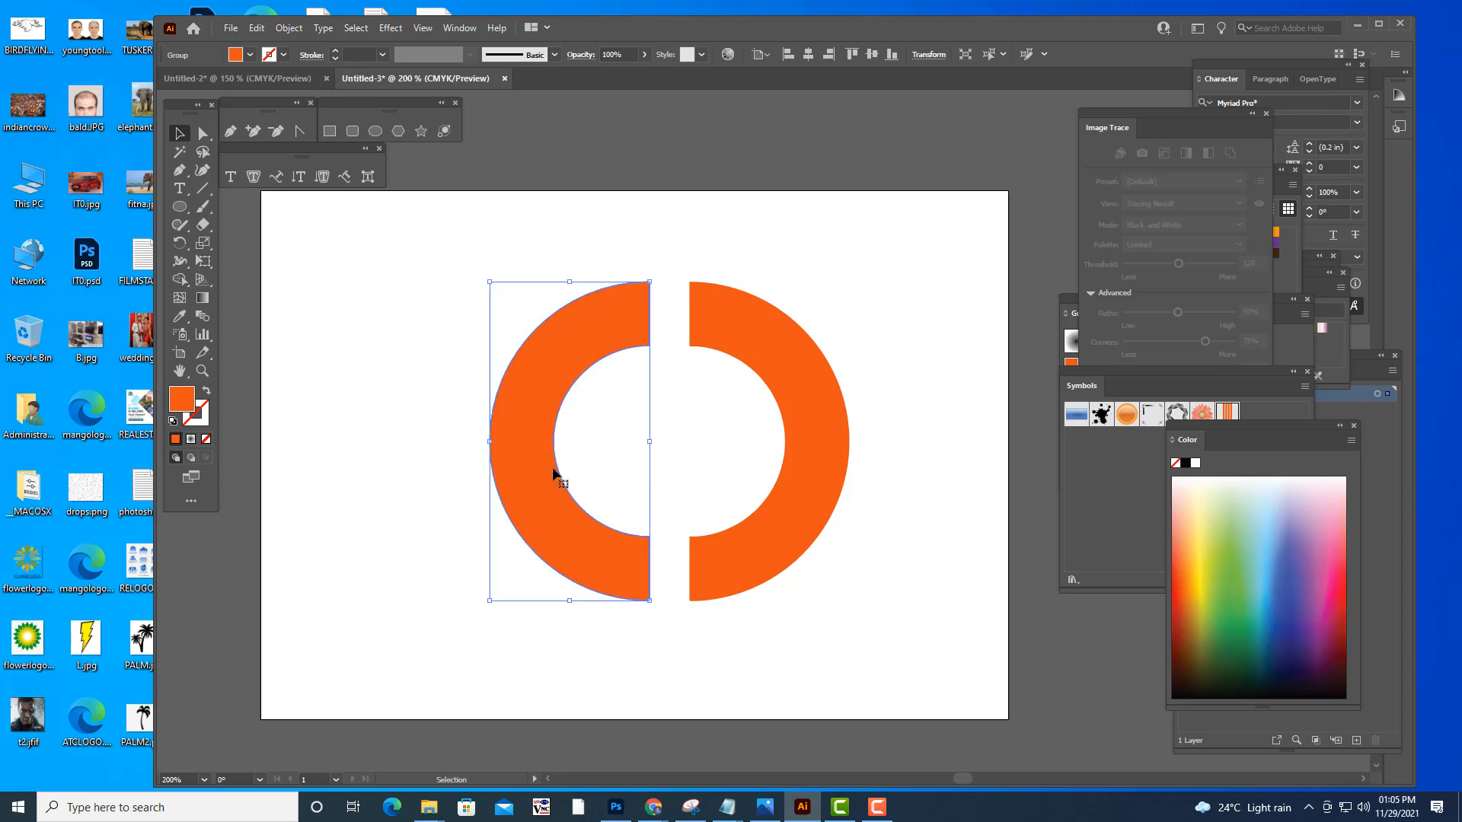
{"action": "left_click", "coordinate": [626, 237]}
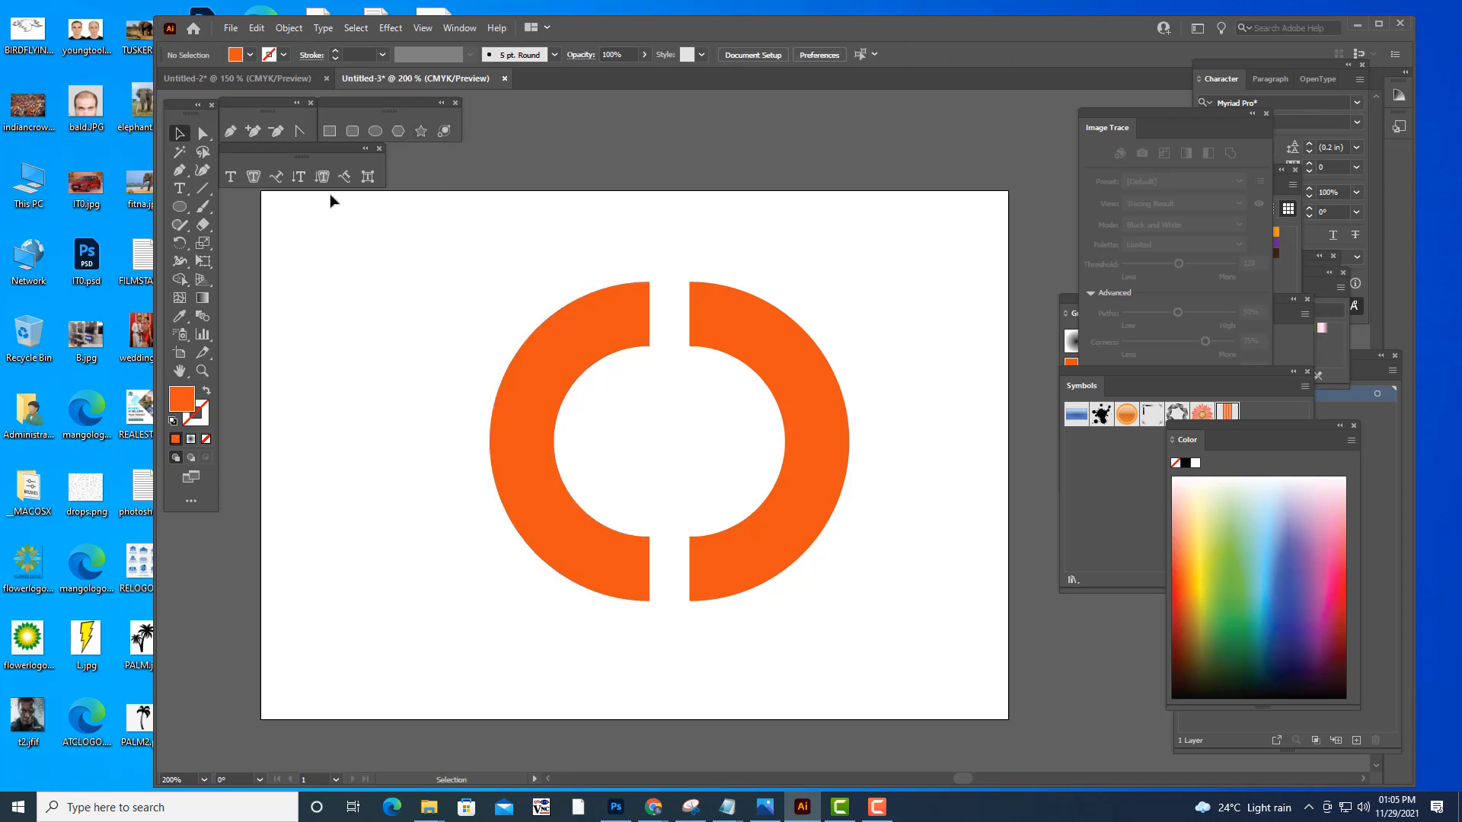
- Create a 3-sided polygon with a 50 px radius in the empty area above and right of the ring
{"action": "left_click", "coordinate": [396, 132]}
{"action": "left_click", "coordinate": [922, 296]}
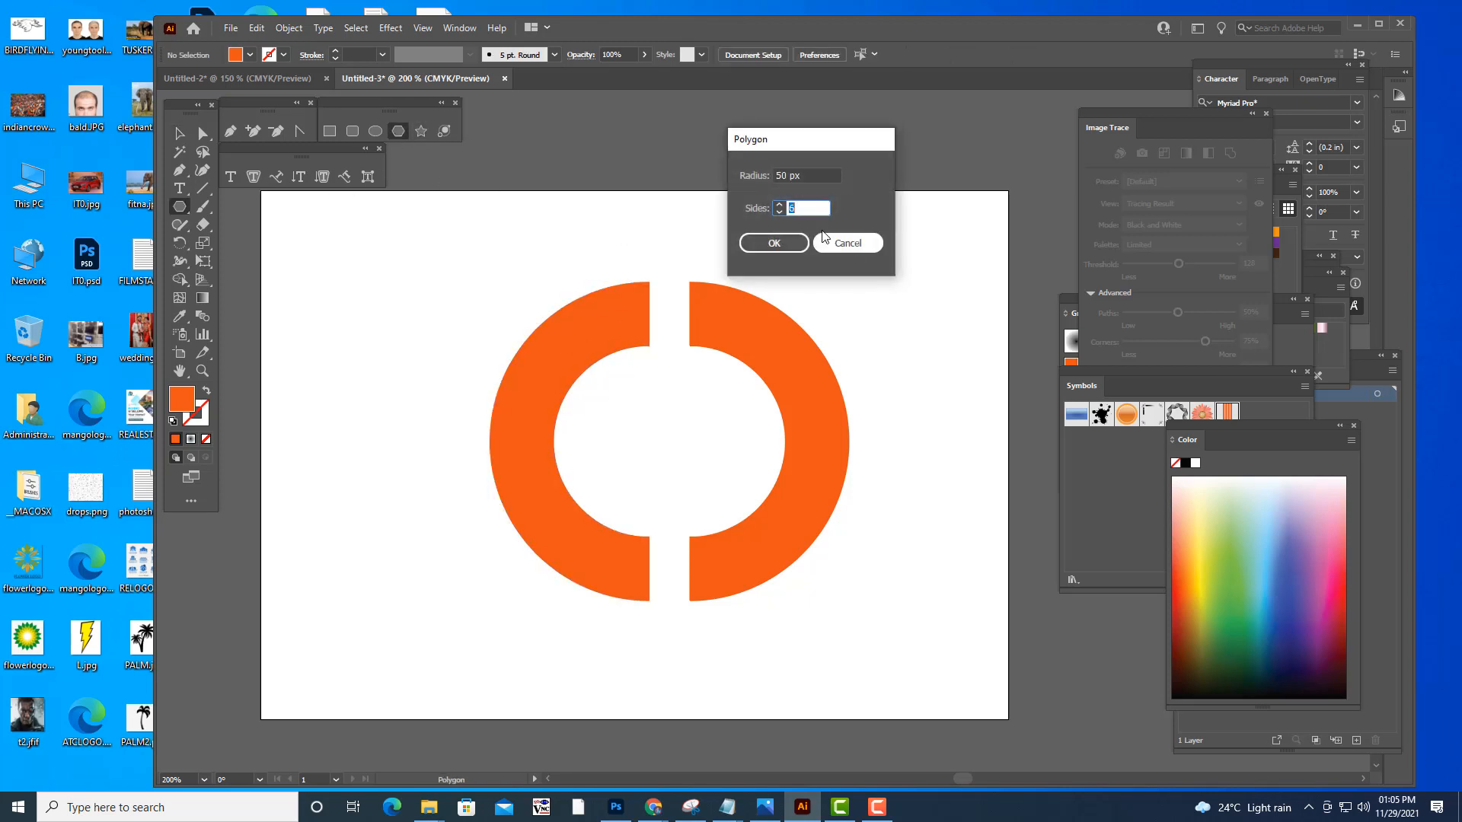
{"action": "left_click", "coordinate": [779, 213]}
{"action": "left_click", "coordinate": [778, 214]}
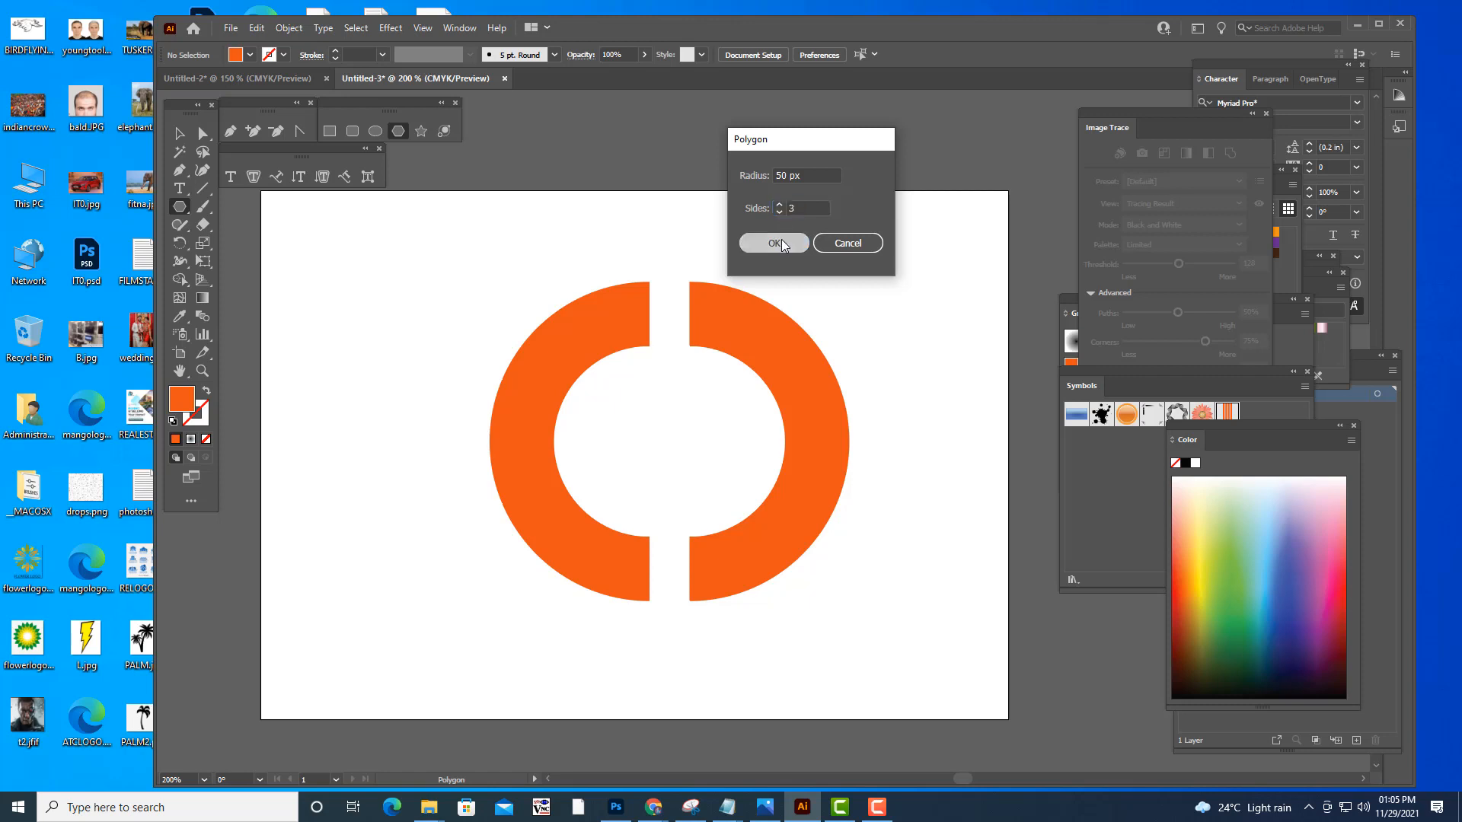
{"action": "left_click", "coordinate": [774, 243]}
{"action": "left_click", "coordinate": [179, 133]}
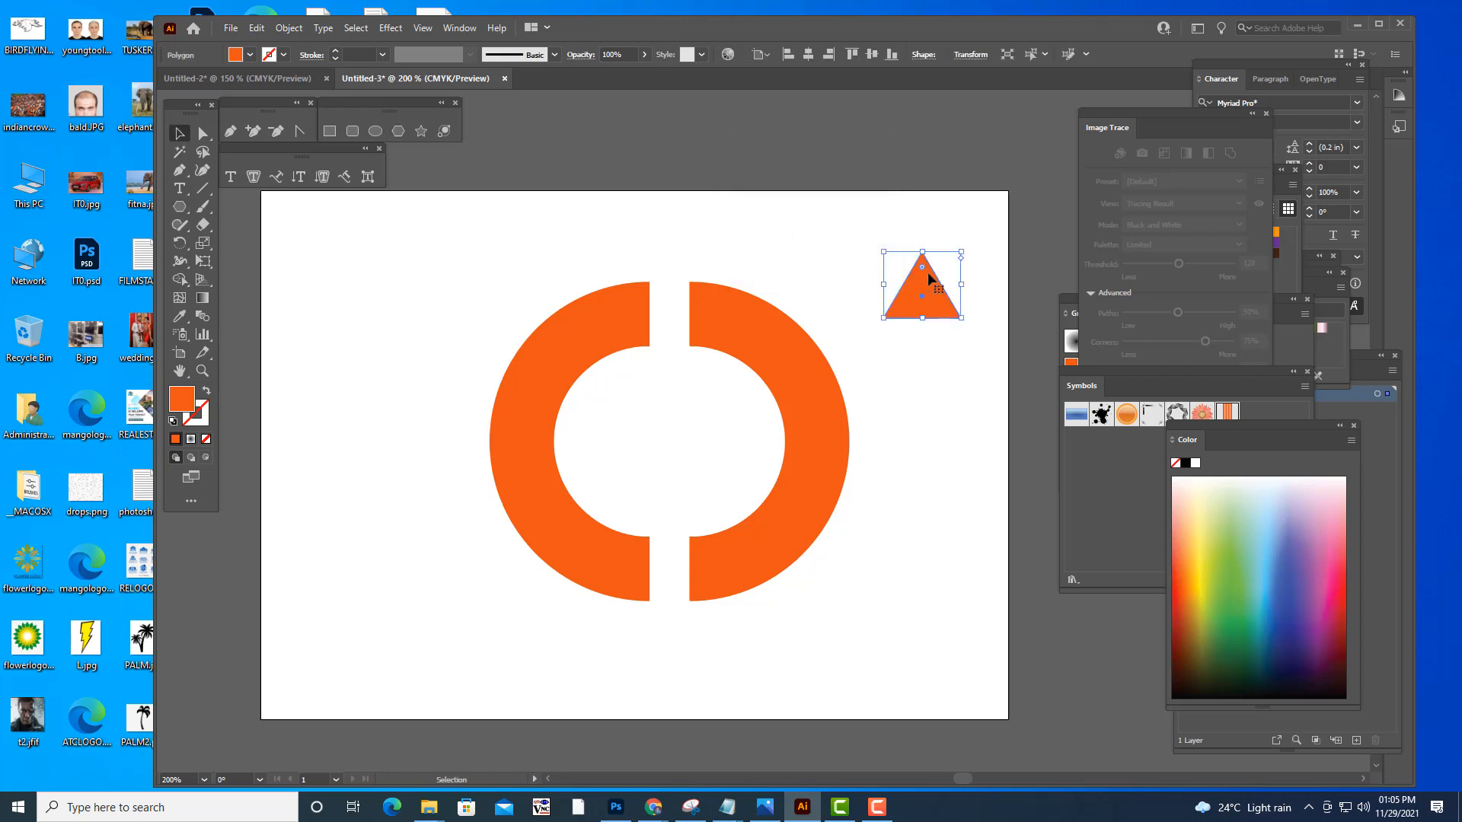
- Enlarge the triangle, rotate it to point right, and place it over the upper end of the left half-ring
{"action": "left_click_drag", "start_coordinate": [961, 251], "coordinate": [985, 351]}
{"action": "key", "text": "ctrl+z"}
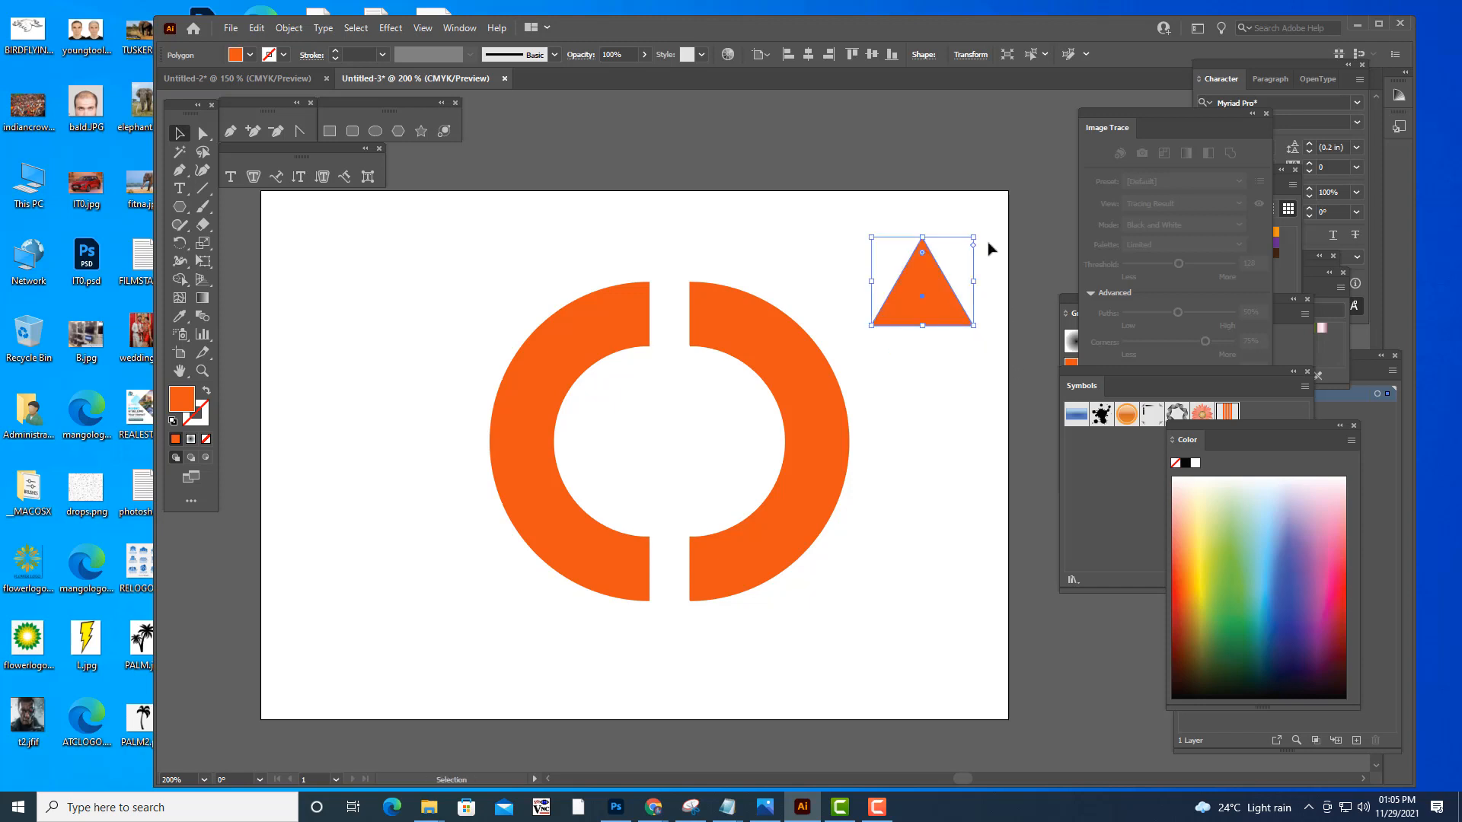
{"action": "left_click_drag", "start_coordinate": [988, 240], "coordinate": [978, 341]}
{"action": "left_click_drag", "start_coordinate": [921, 296], "coordinate": [627, 317]}
- Shift the left half-ring further left so its upper end sits just behind the triangle's tip
{"action": "left_click_drag", "start_coordinate": [529, 442], "coordinate": [492, 442]}
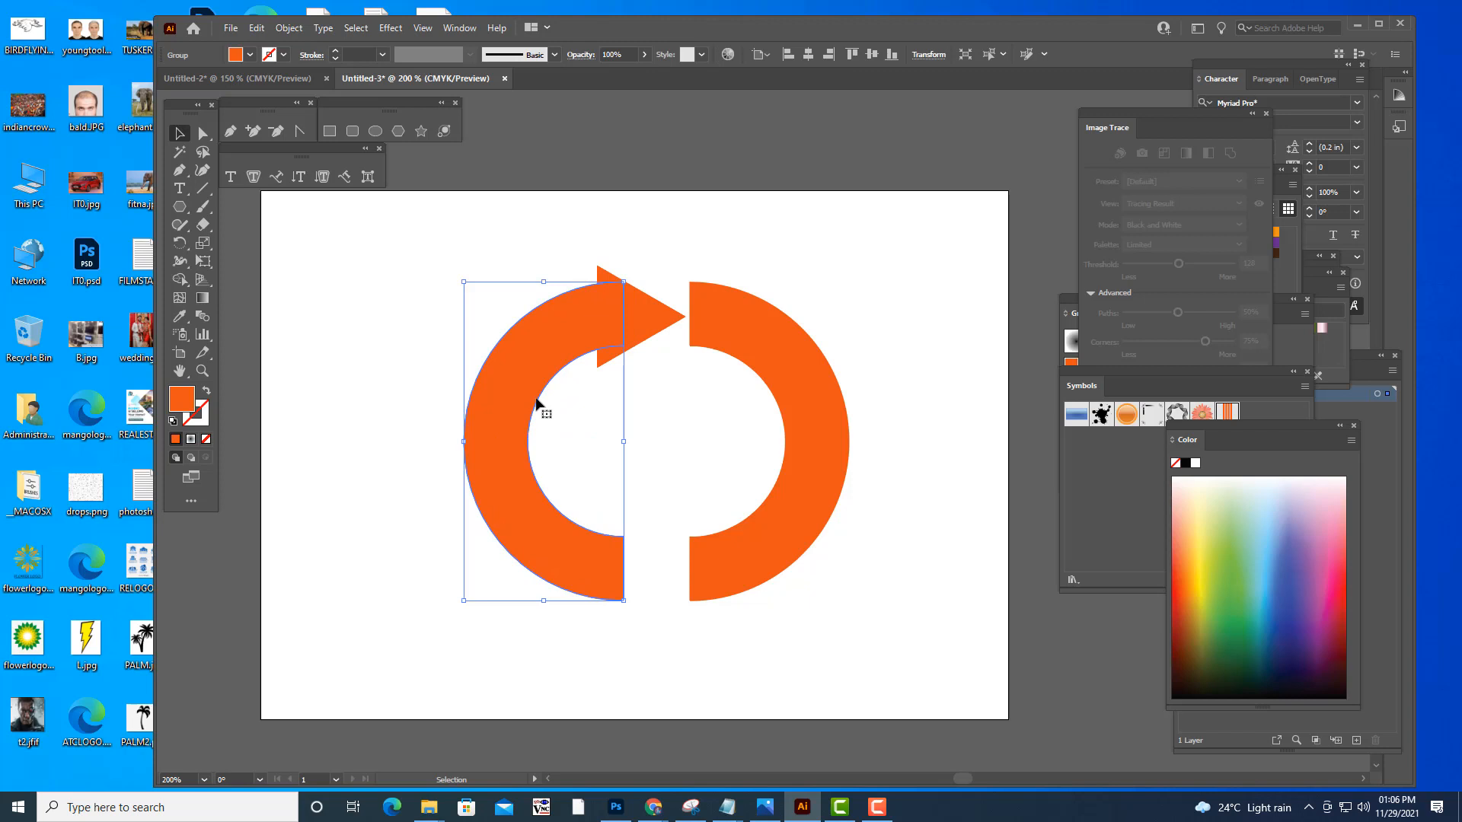
{"action": "left_click", "coordinate": [638, 323]}
{"action": "left_click_drag", "start_coordinate": [534, 355], "coordinate": [519, 355]}
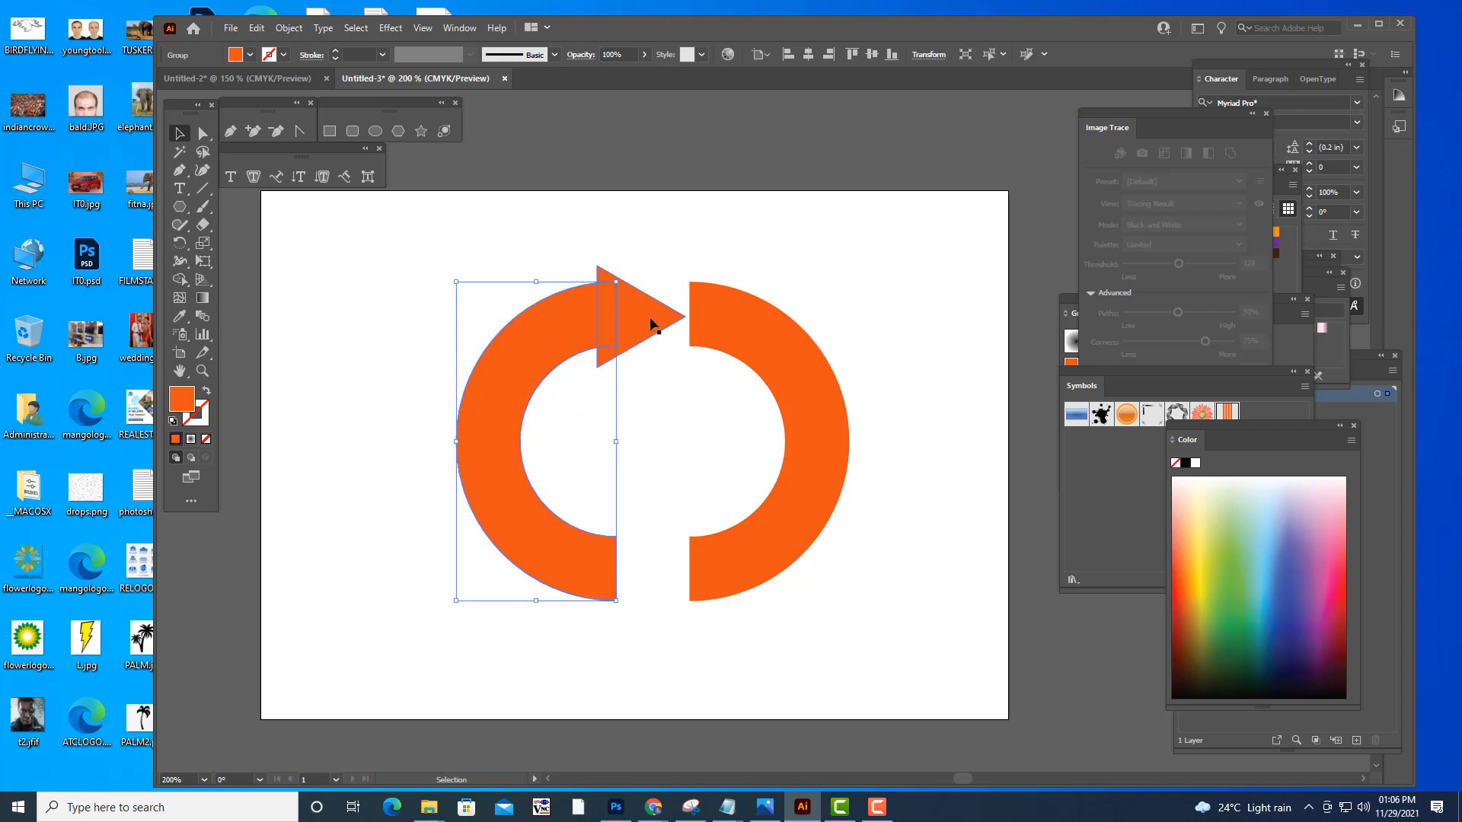
- Nudge the triangle slightly upward to centre it on the left half-ring's upper end
{"action": "left_click", "coordinate": [651, 323]}
{"action": "key", "text": "Up"}
{"action": "key", "text": "Up"}
{"action": "key", "text": "Up"}
{"action": "key", "text": "Up"}
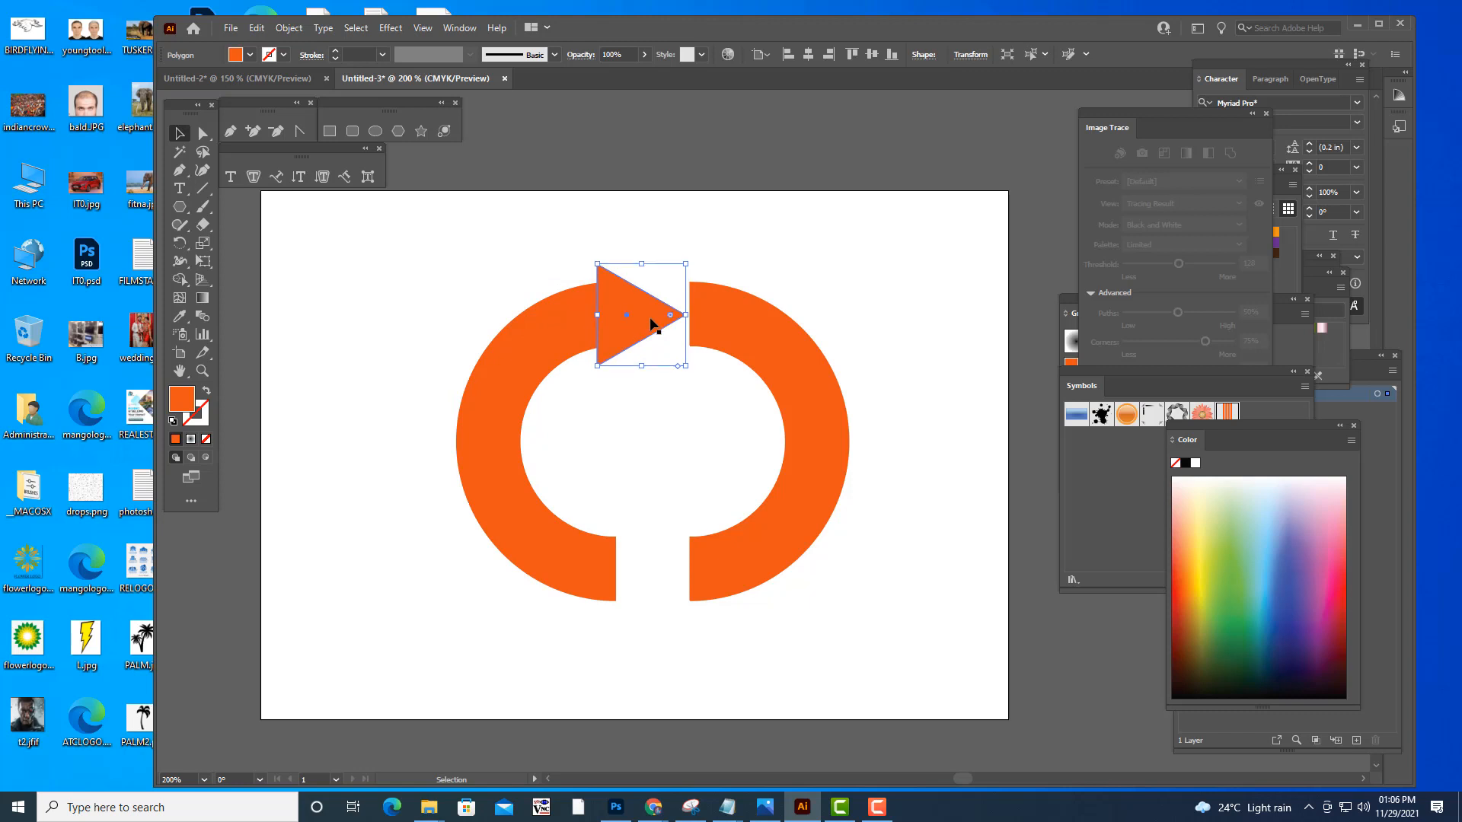
{"action": "left_click", "coordinate": [748, 239]}
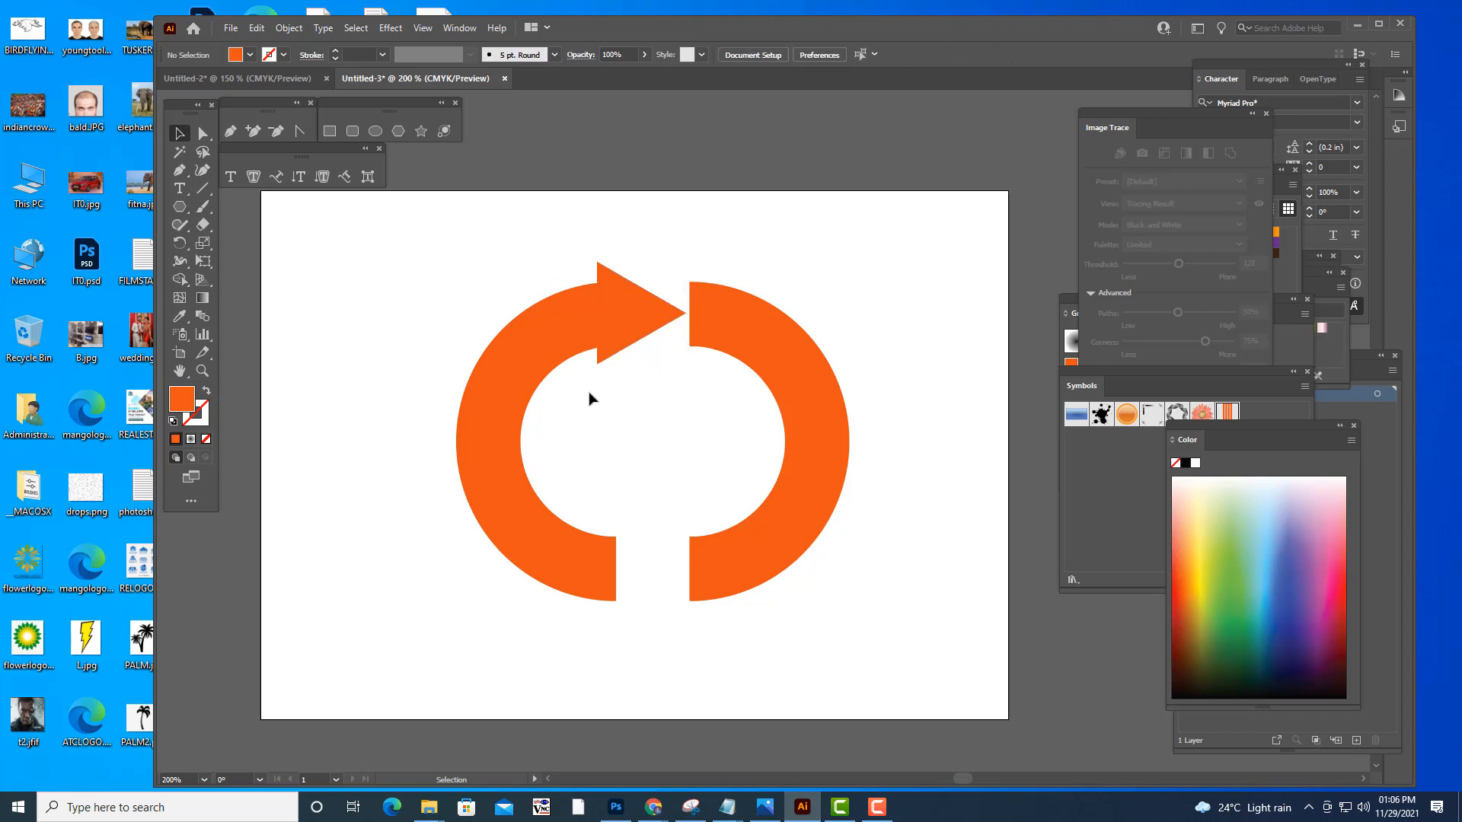
- Copy the triangle into the lower middle of the ring and reflect the copy across the vertical axis
{"action": "left_click", "coordinate": [635, 323]}
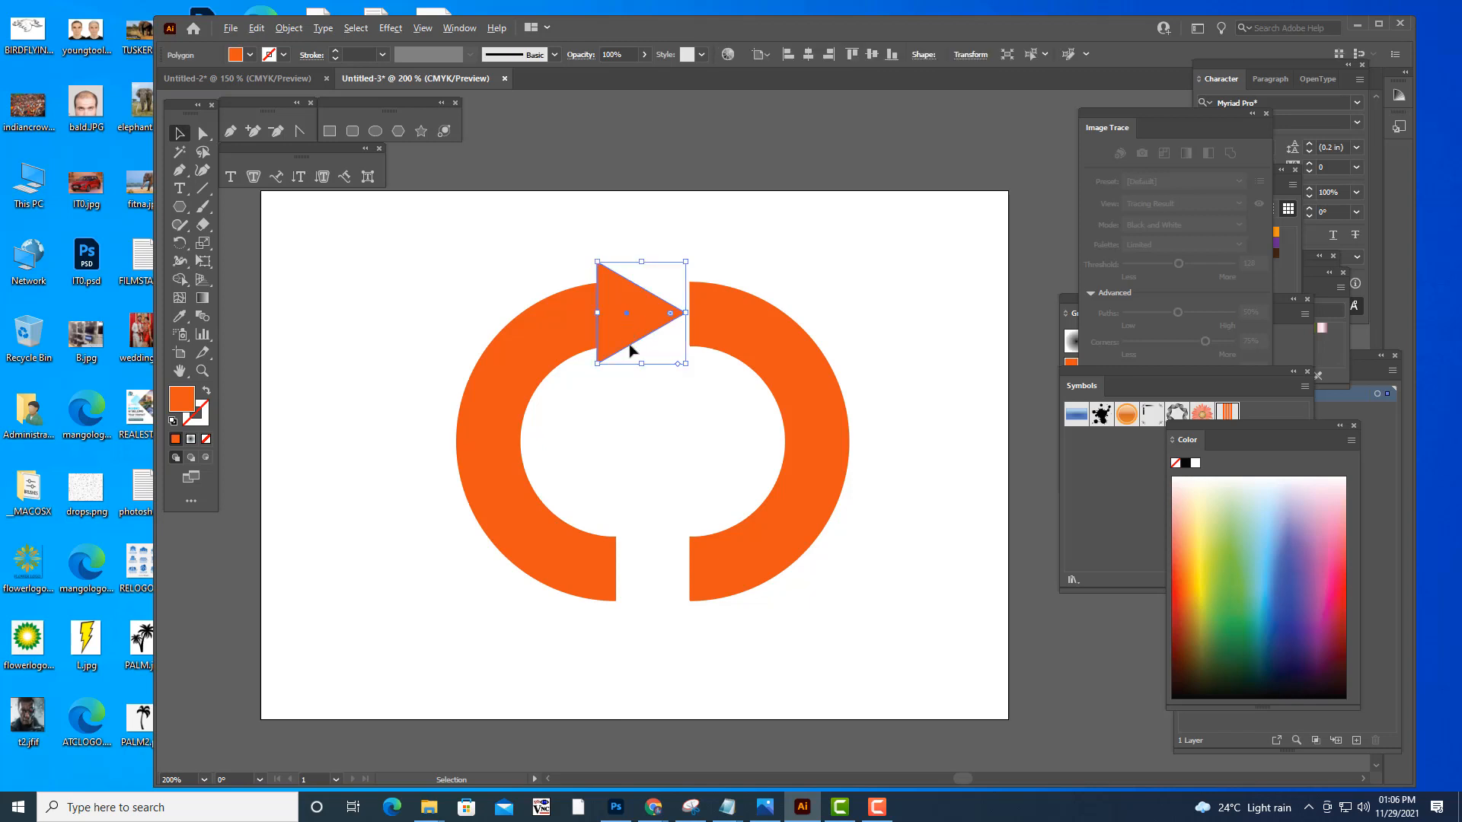
{"action": "left_click_drag", "start_coordinate": [630, 350], "coordinate": [670, 493]}
{"action": "right_click", "coordinate": [670, 495]}
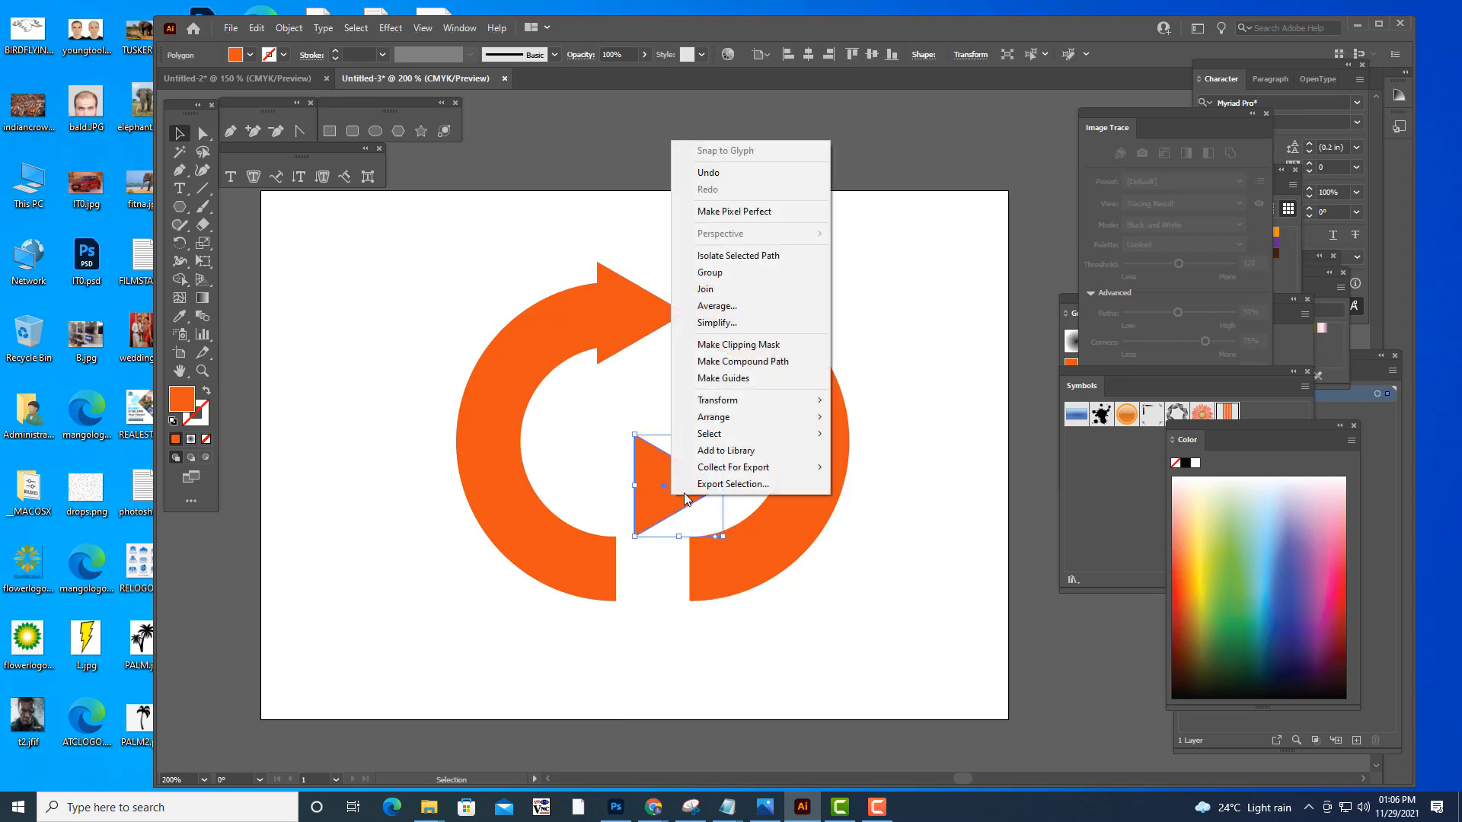
{"action": "mouse_move", "coordinate": [730, 404]}
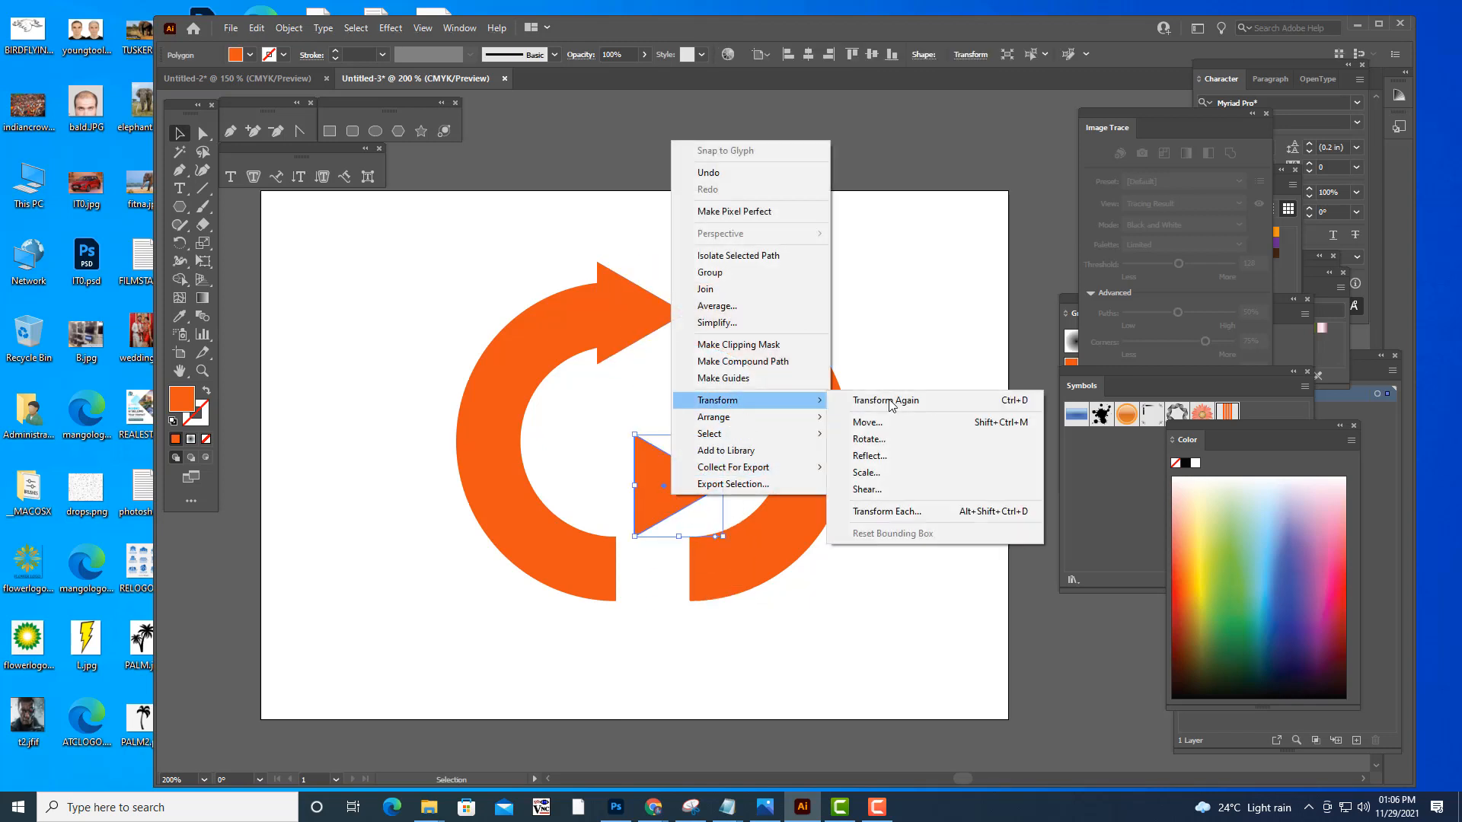
{"action": "left_click", "coordinate": [888, 457]}
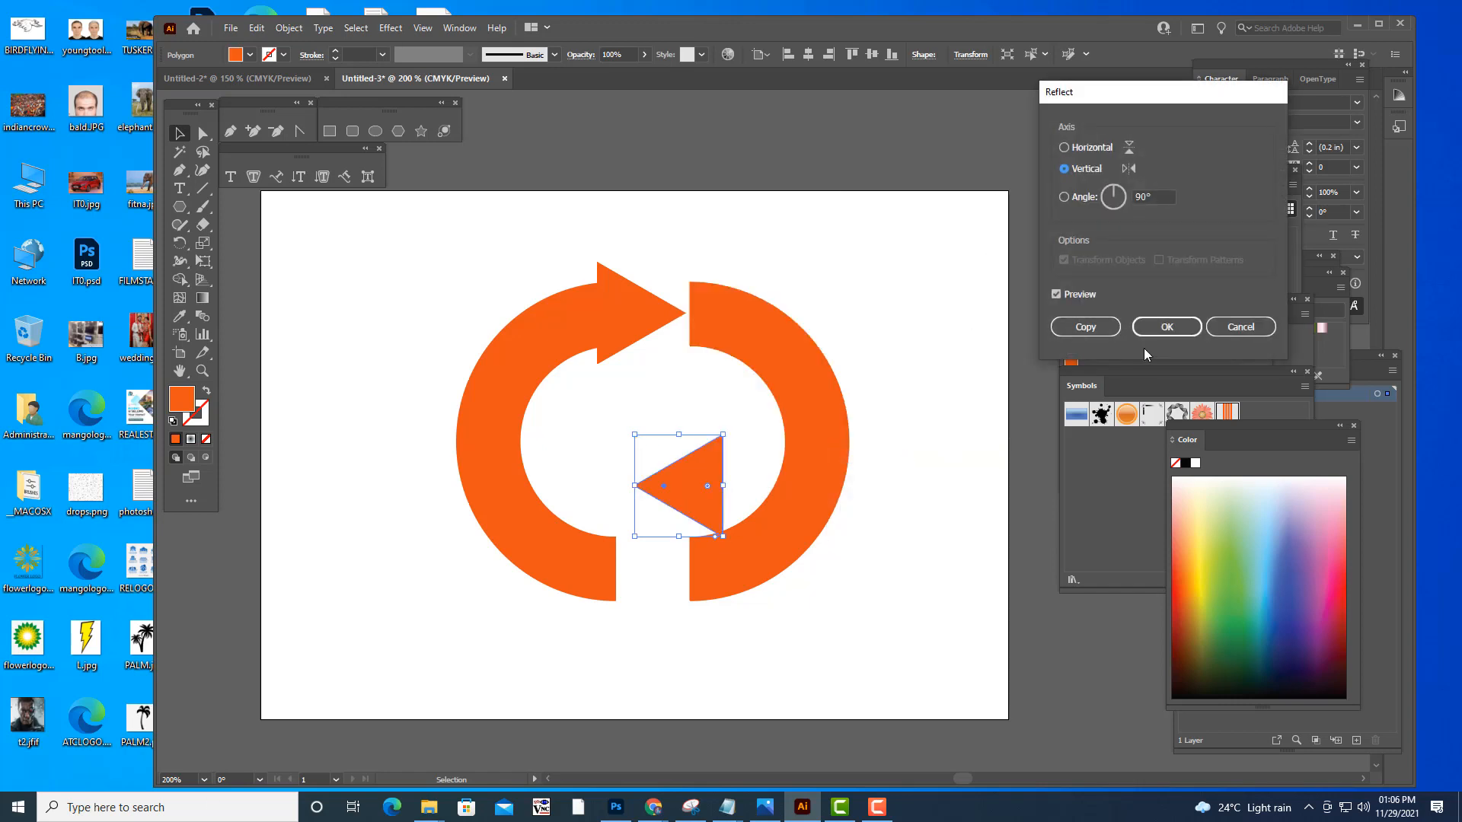
{"action": "left_click", "coordinate": [1178, 333]}
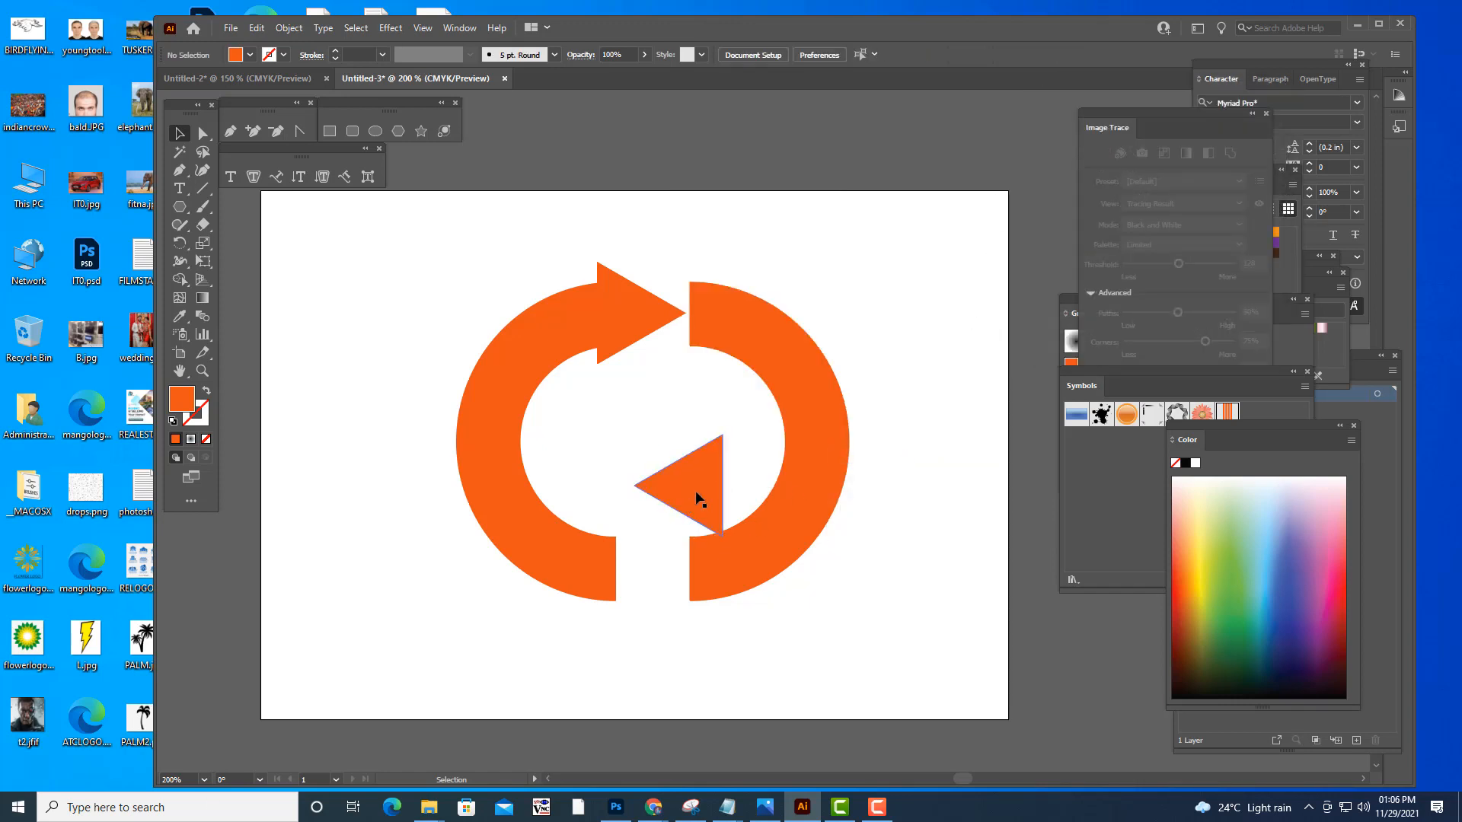
- Move the reflected triangle onto the lower end of the right half-ring to form a left-pointing arrowhead
{"action": "left_click", "coordinate": [695, 524]}
{"action": "left_click_drag", "start_coordinate": [696, 524], "coordinate": [684, 564]}
{"action": "left_click", "coordinate": [877, 259]}
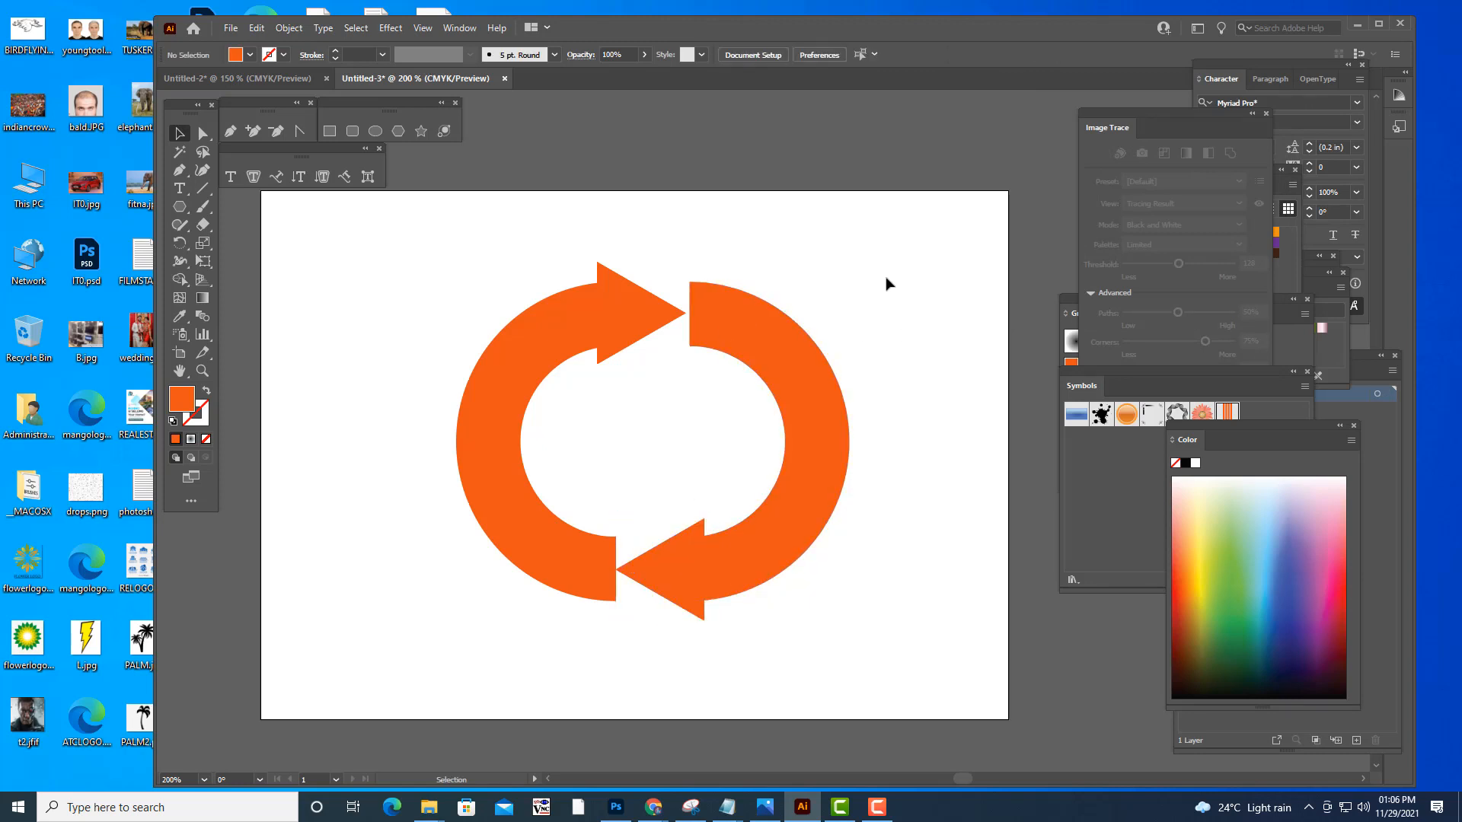
- Clear the Image Trace controls from the upper workspace and place the Pathfinder controls beside the right half-ring
{"action": "left_click", "coordinate": [675, 570]}
{"action": "left_click", "coordinate": [758, 569], "text": "shift"}
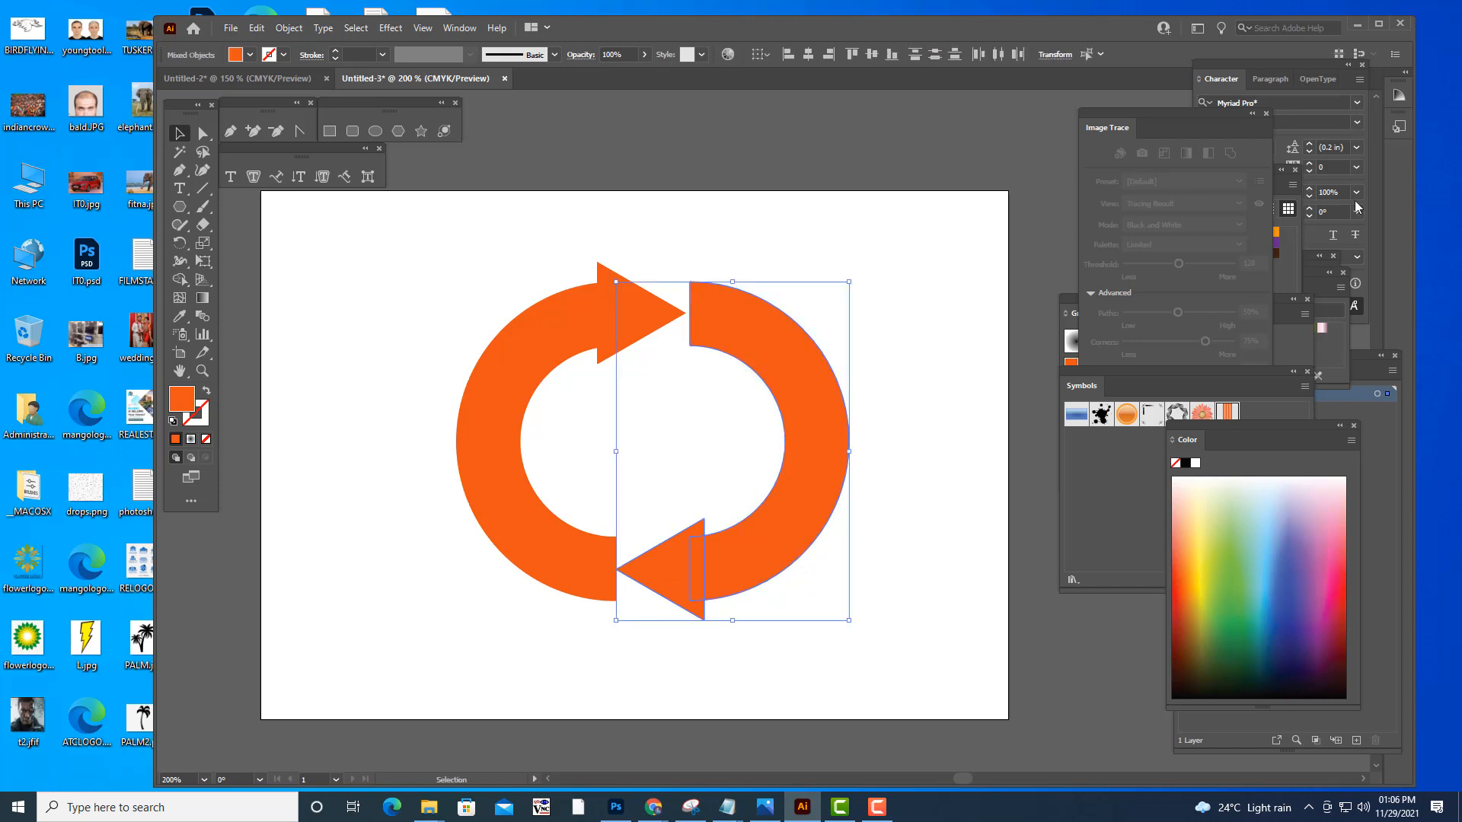
{"action": "mouse_move", "coordinate": [1118, 107]}
{"action": "left_mouse_down"}
{"action": "mouse_move", "coordinate": [1105, 289]}
{"action": "mouse_move", "coordinate": [1024, 428]}
{"action": "mouse_move", "coordinate": [1036, 419]}
{"action": "left_mouse_up"}
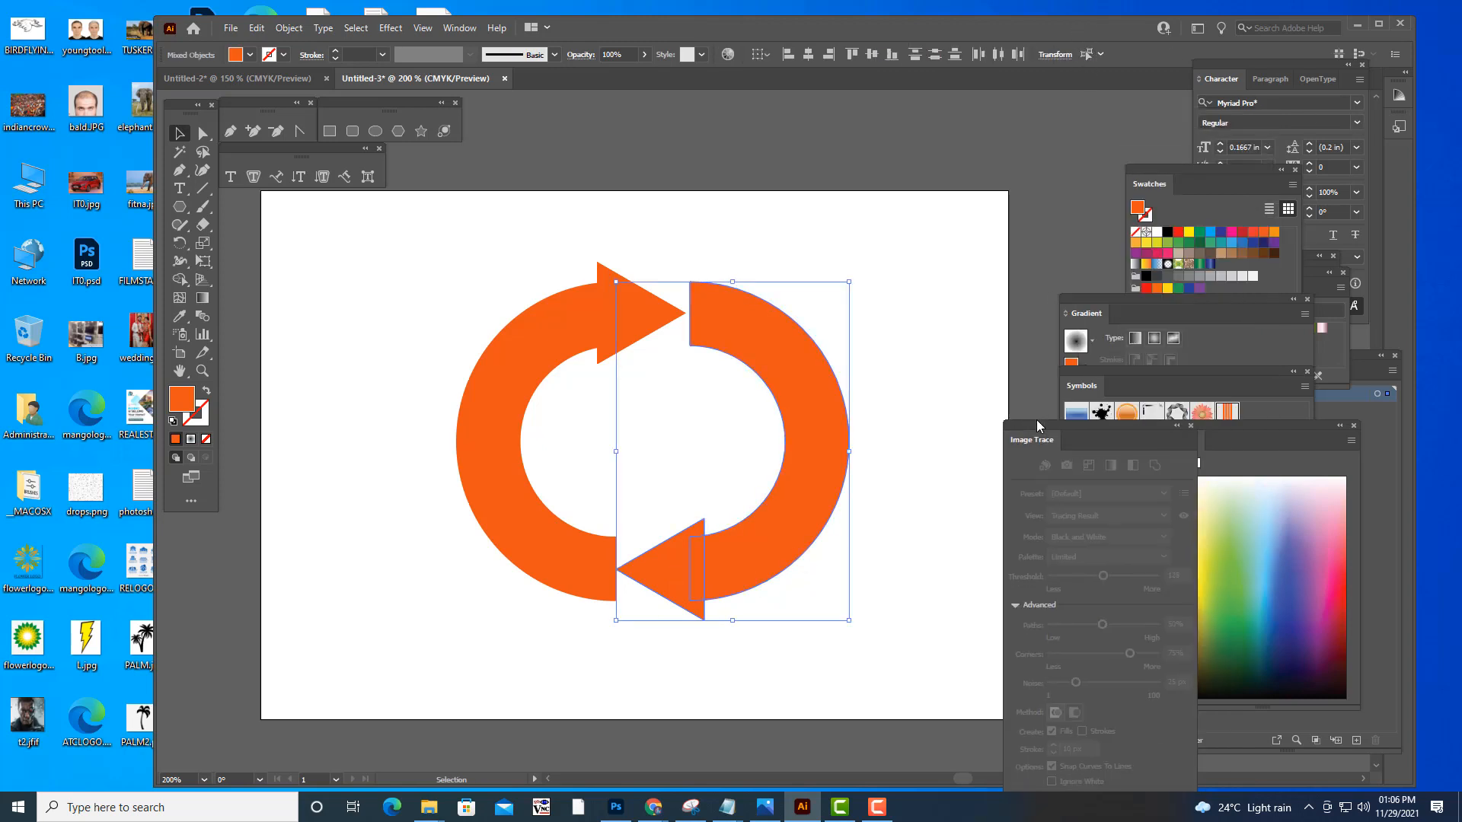
{"action": "left_click", "coordinate": [910, 152]}
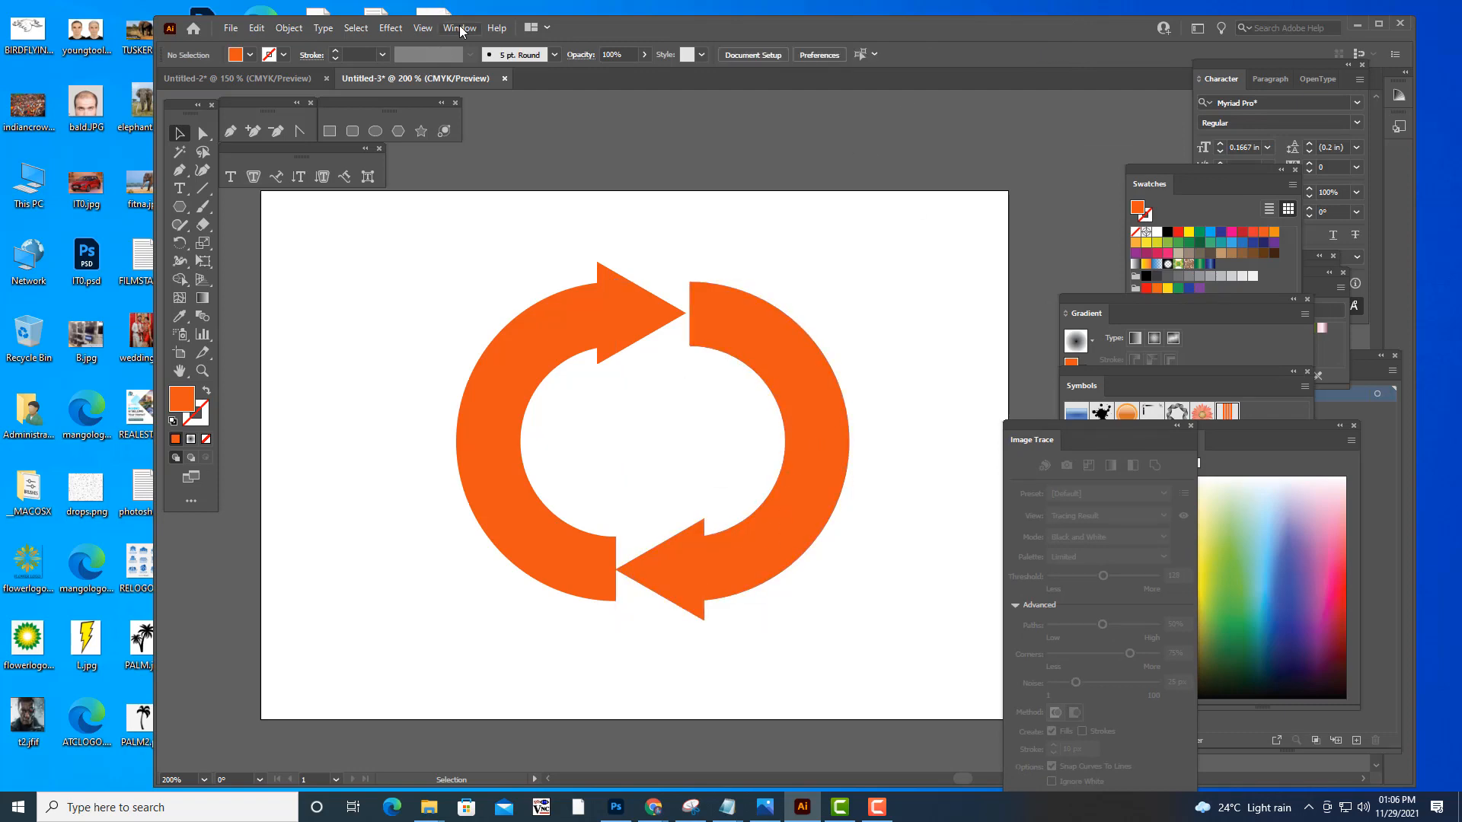
{"action": "left_click", "coordinate": [459, 28]}
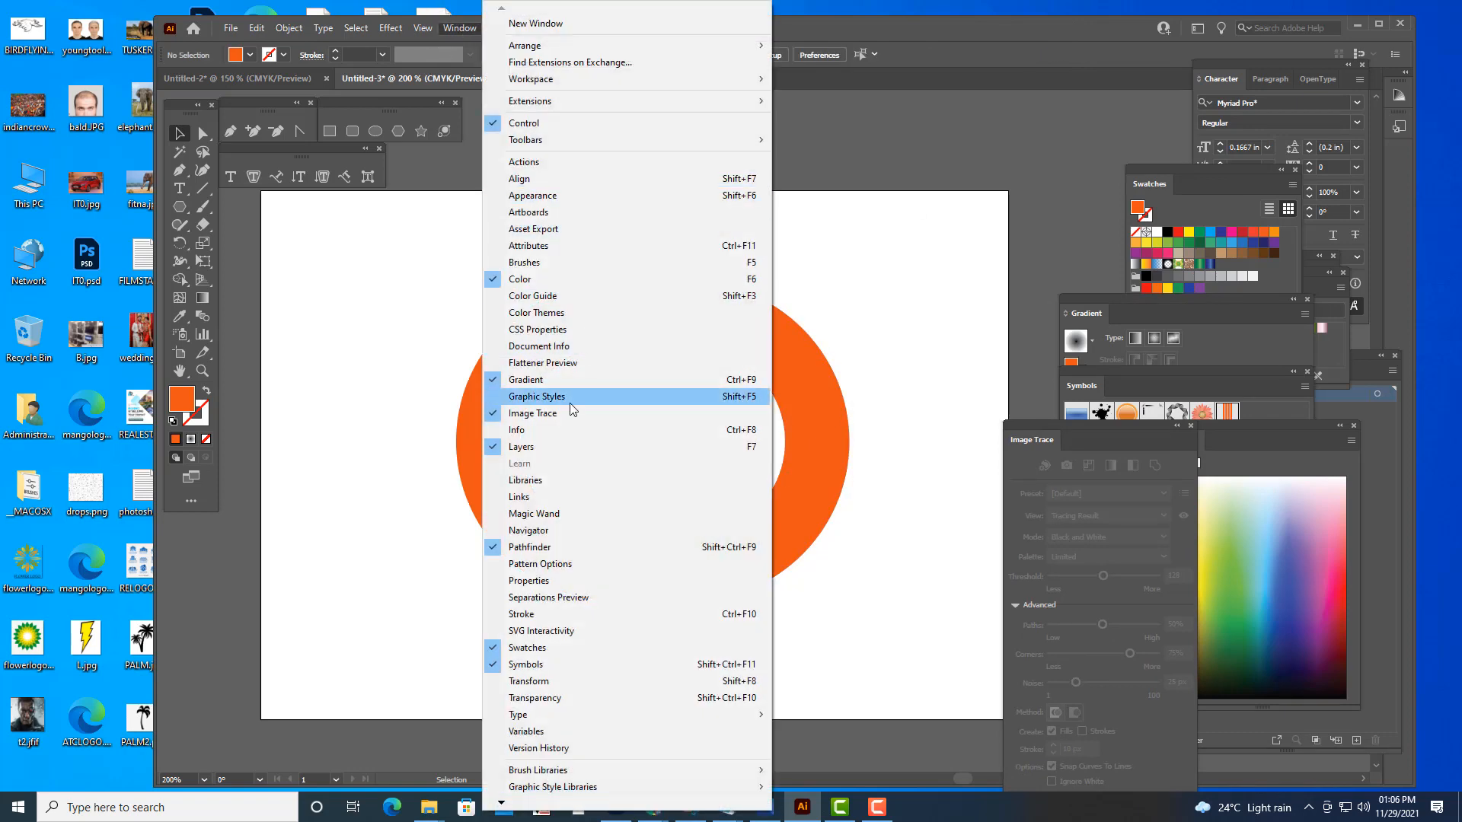
{"action": "left_click", "coordinate": [546, 548]}
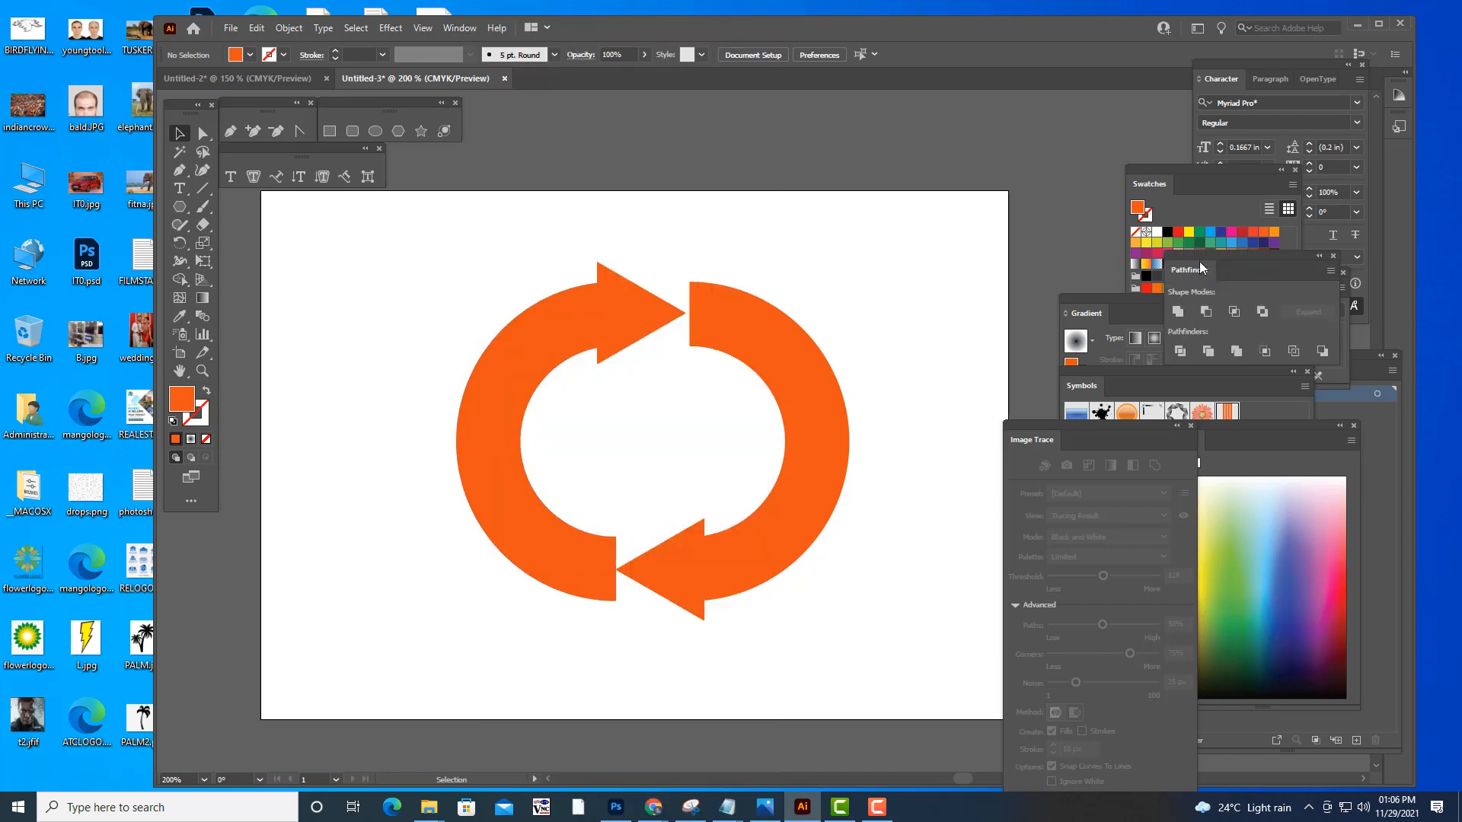
{"action": "left_click_drag", "start_coordinate": [1199, 261], "coordinate": [908, 177]}
- Unite the right half-ring and the lower left-pointing triangle into a single shape
{"action": "left_click", "coordinate": [825, 444]}
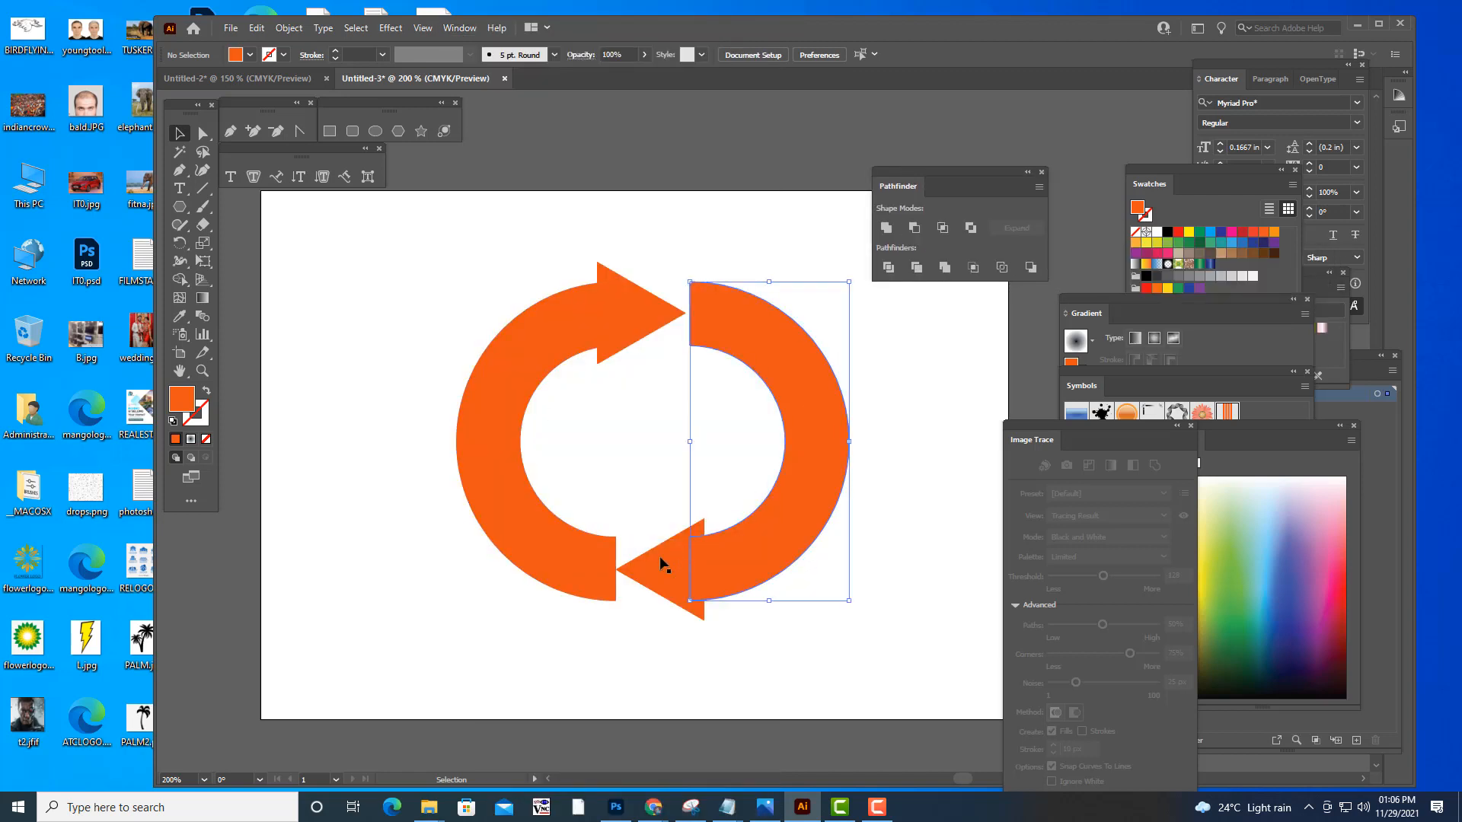
{"action": "left_click", "coordinate": [663, 565], "text": "shift"}
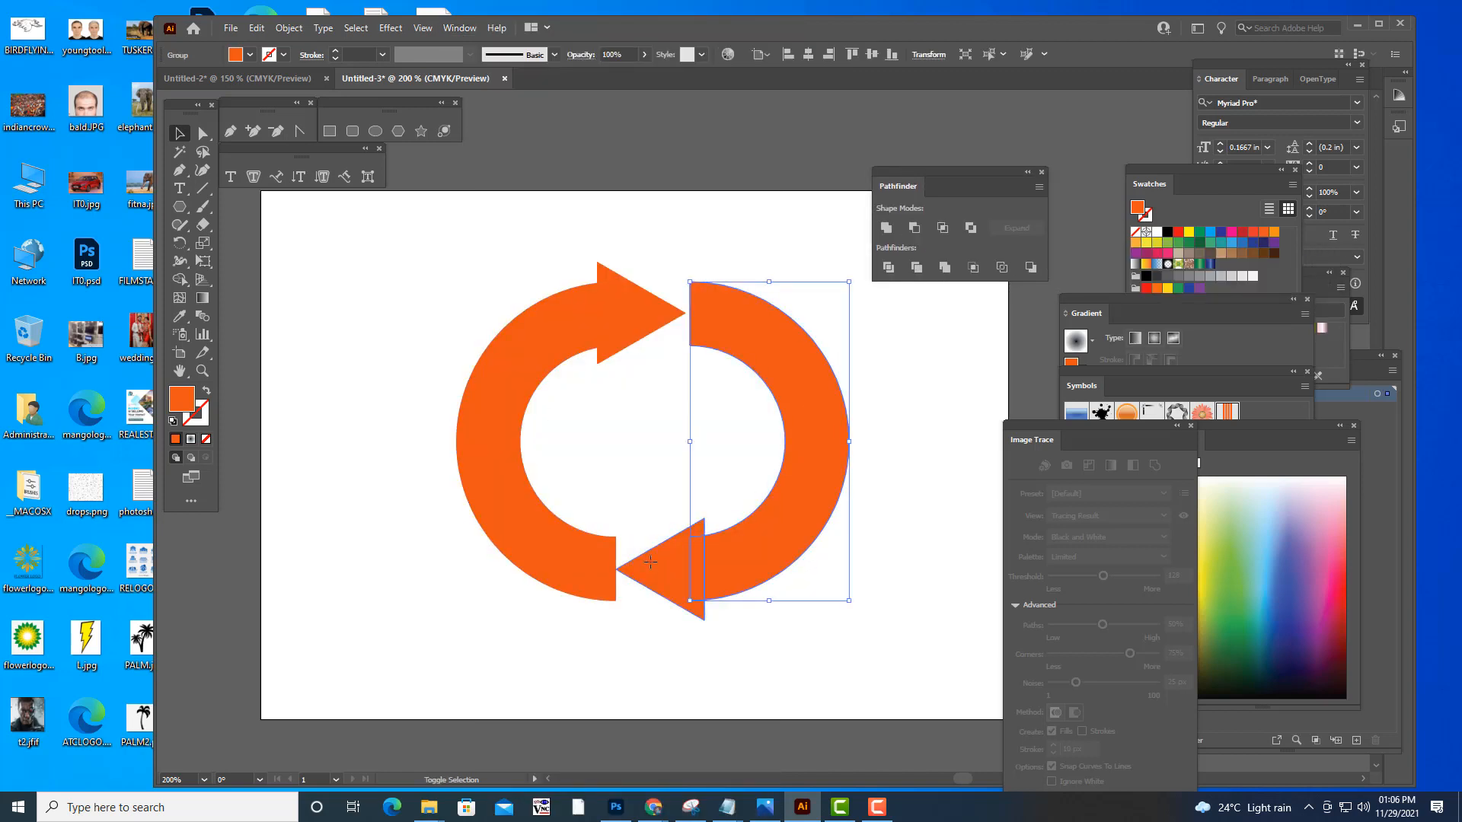
{"action": "left_click", "coordinate": [893, 231]}
{"action": "left_click", "coordinate": [953, 424]}
- Unite the left half-ring and the upper right-pointing triangle into one shape, and move the Pathfinder controls clear of the artwork
{"action": "left_click", "coordinate": [561, 352]}
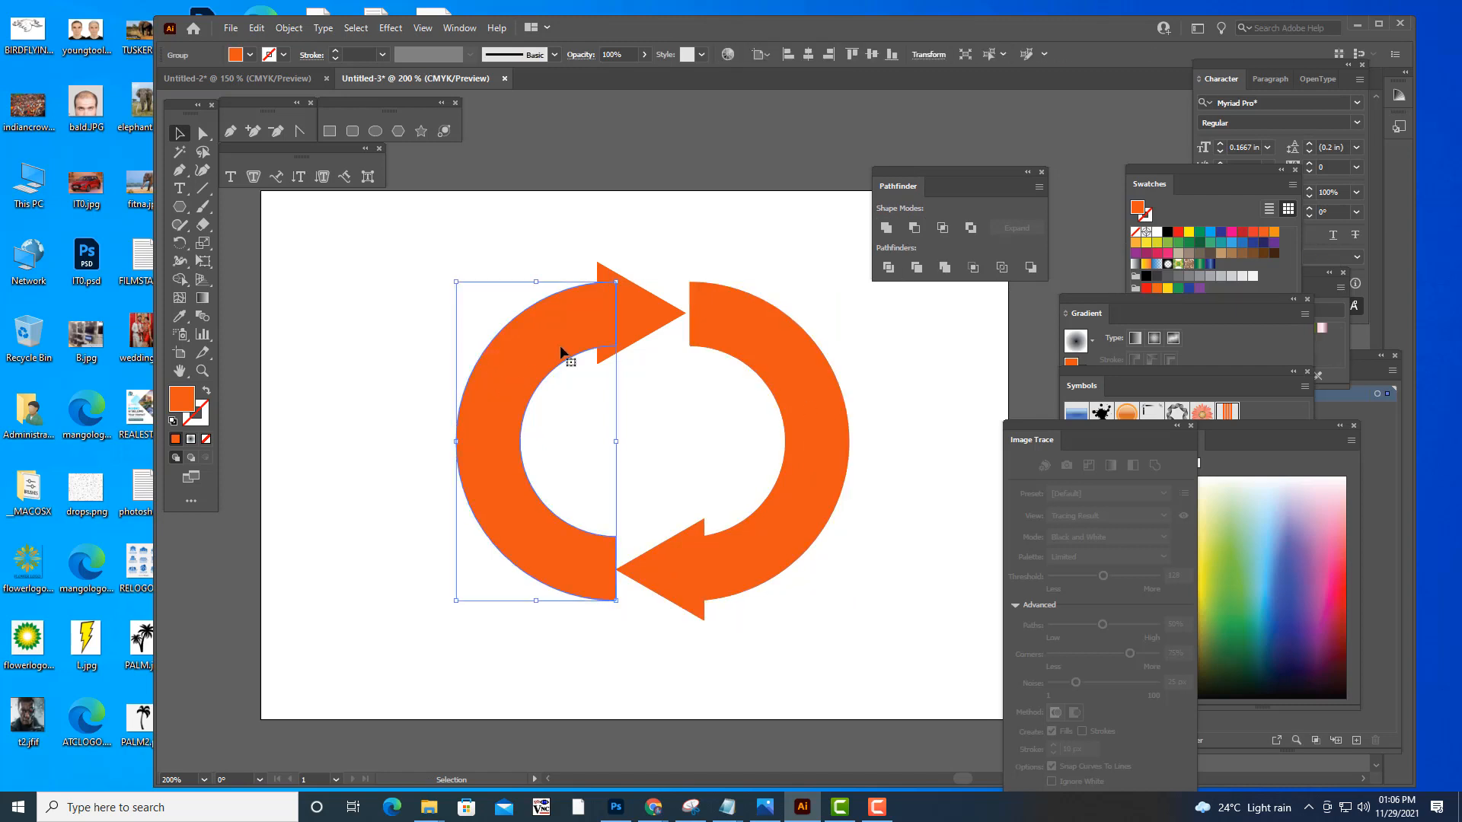
{"action": "left_click", "coordinate": [639, 309], "text": "shift"}
{"action": "left_click", "coordinate": [885, 227]}
{"action": "left_click", "coordinate": [937, 340]}
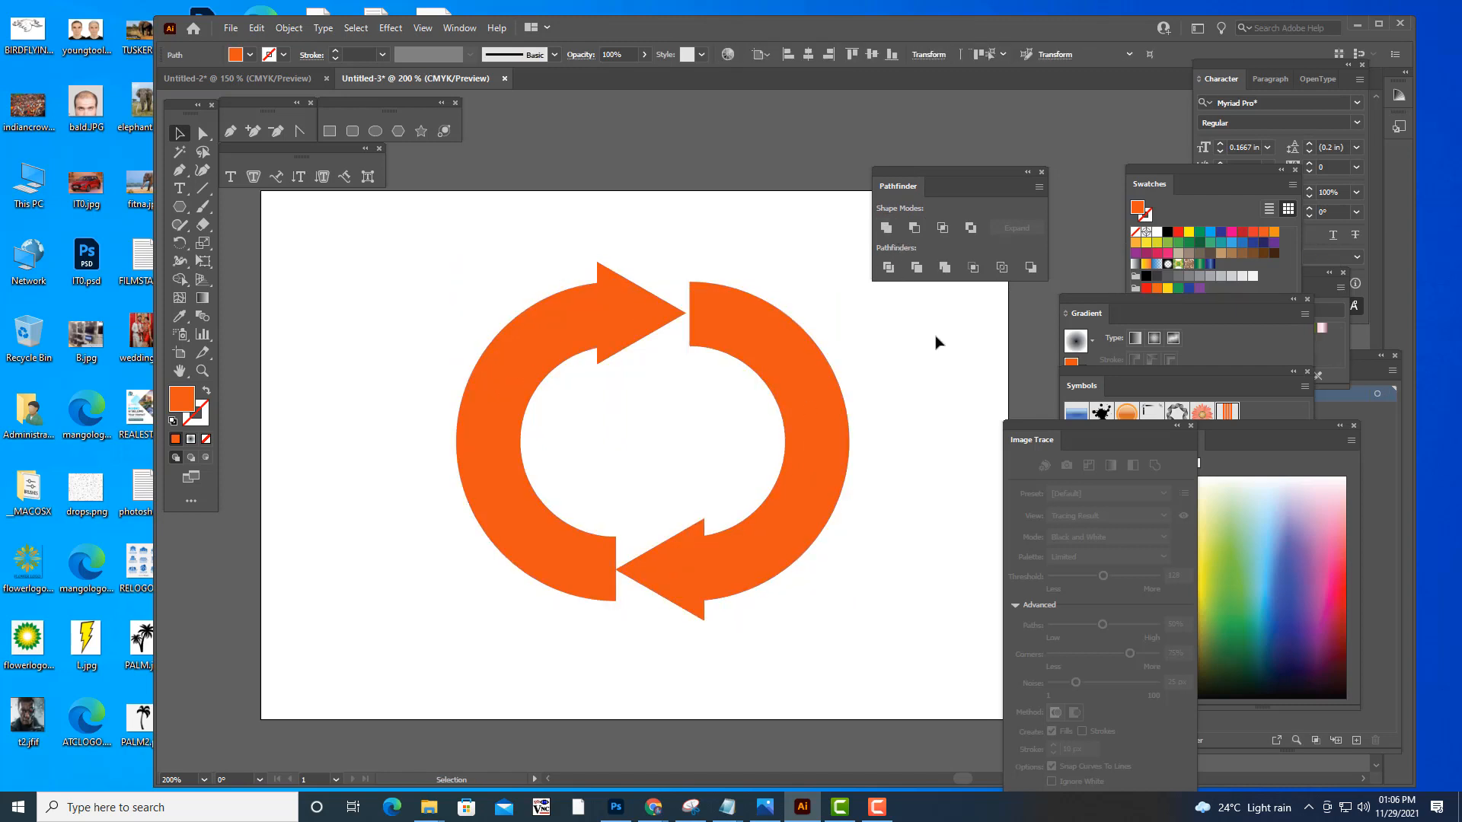
{"action": "left_click_drag", "start_coordinate": [883, 172], "coordinate": [989, 135]}
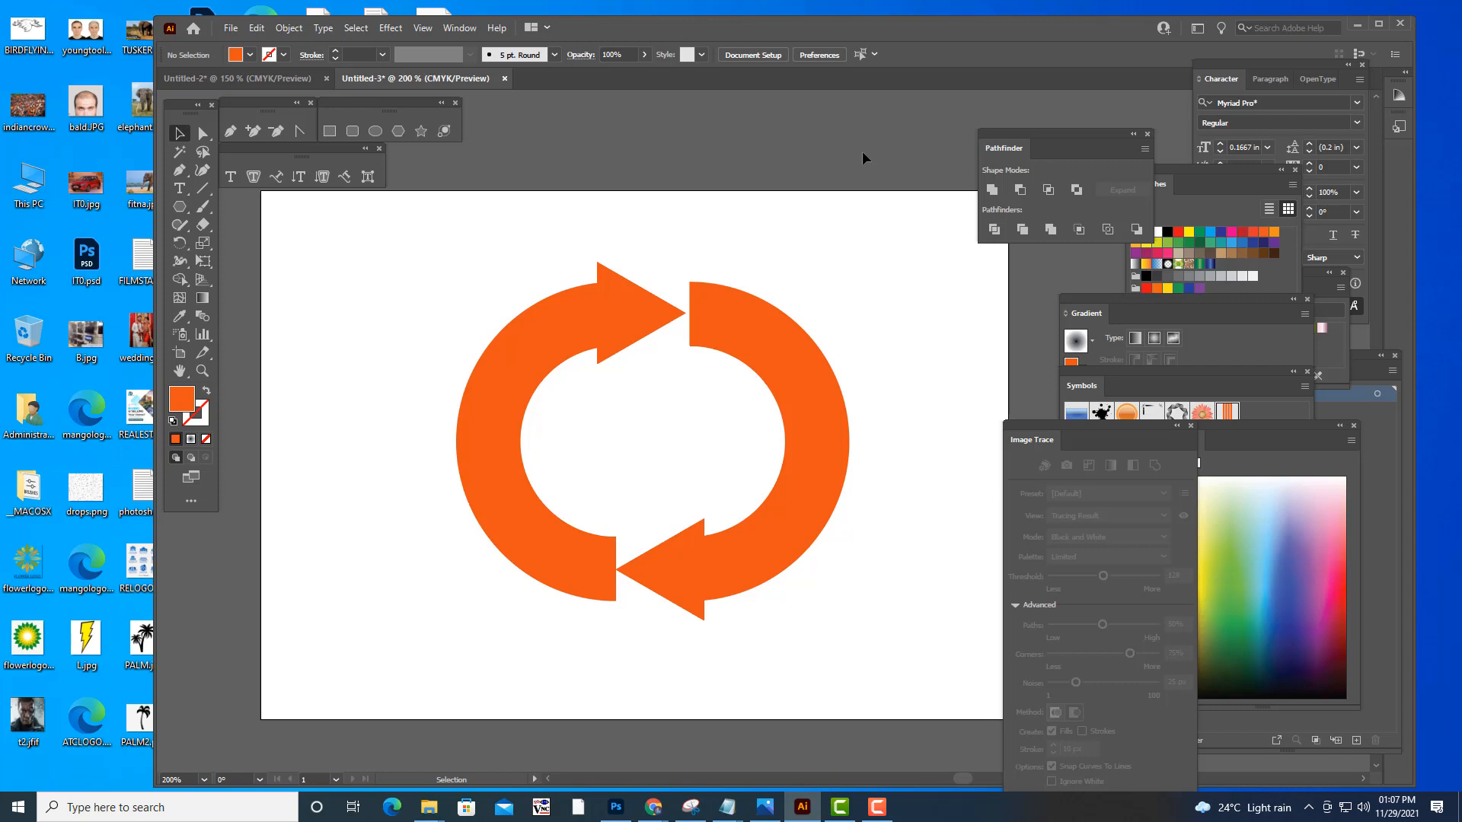
- Group the two united curved arrows together
{"action": "left_click", "coordinate": [767, 344]}
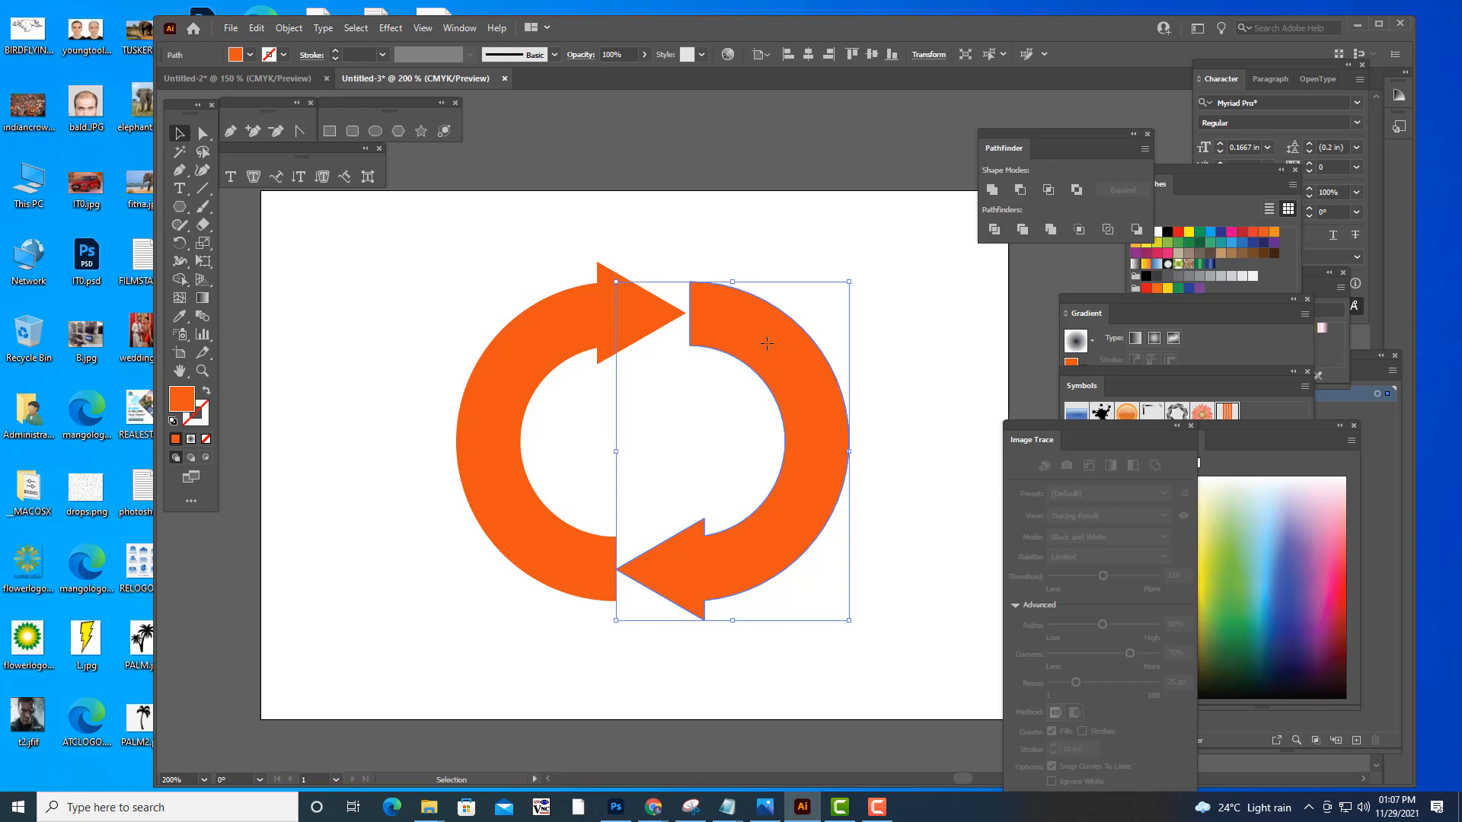
{"action": "left_click", "coordinate": [729, 218]}
{"action": "left_click", "coordinate": [522, 359]}
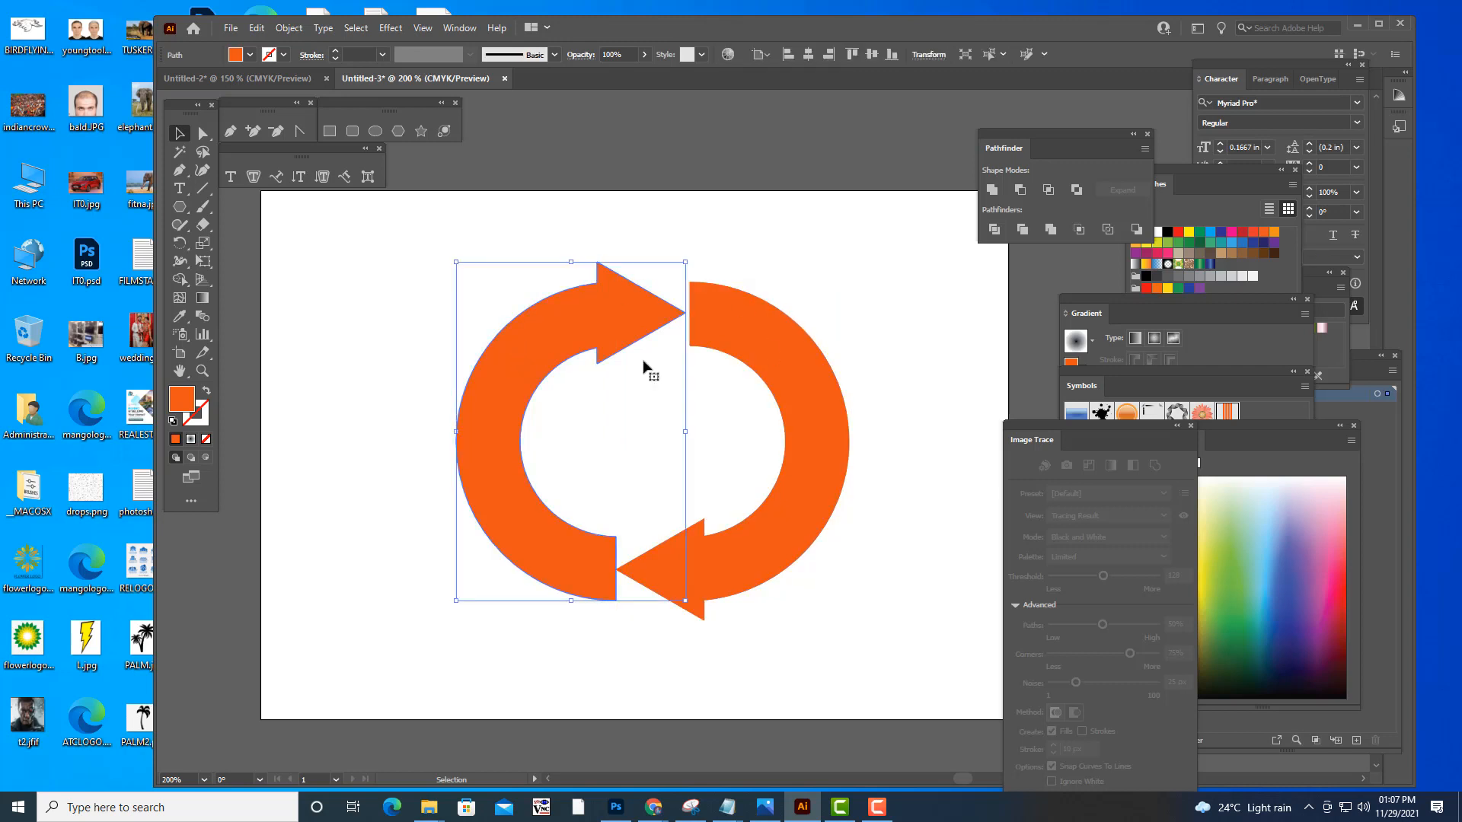
{"action": "left_click", "coordinate": [826, 369], "text": "shift"}
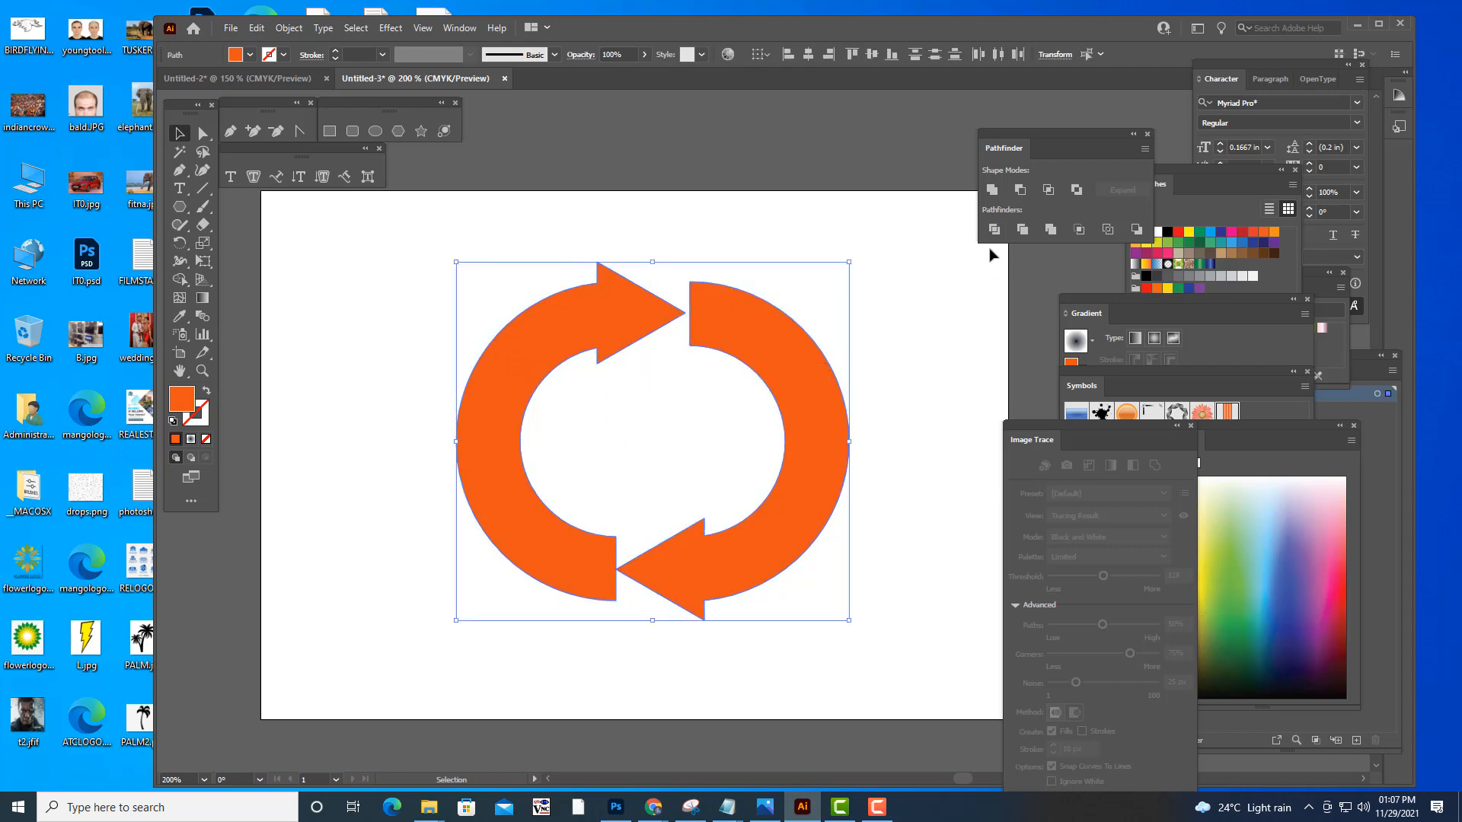
{"action": "key", "text": "ctrl+g"}
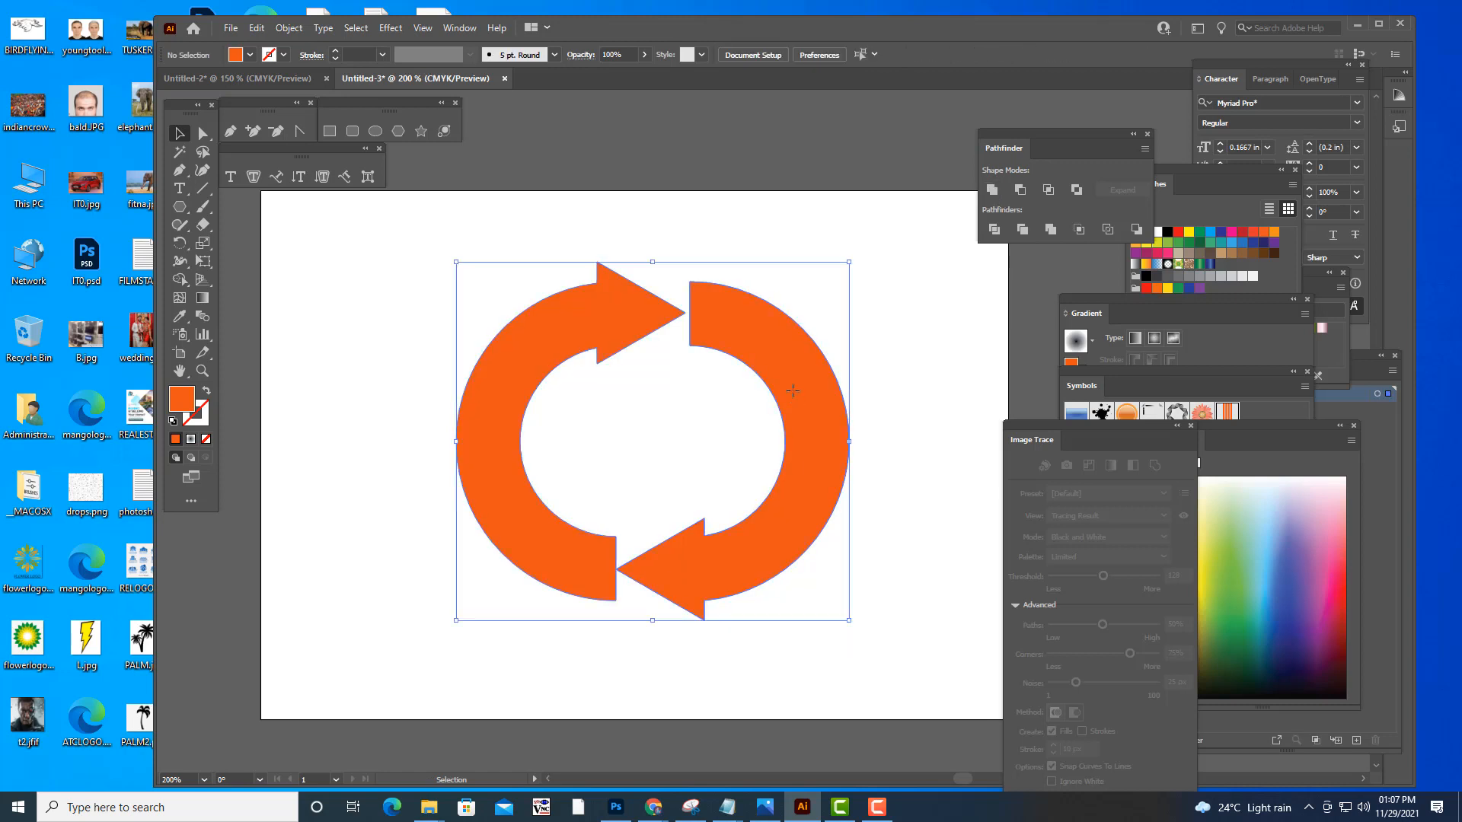
- Start a 3D Rotate effect on the grouped arrows with the X, Y and Z rotation angles all set to 0°
{"action": "left_click", "coordinate": [389, 28]}
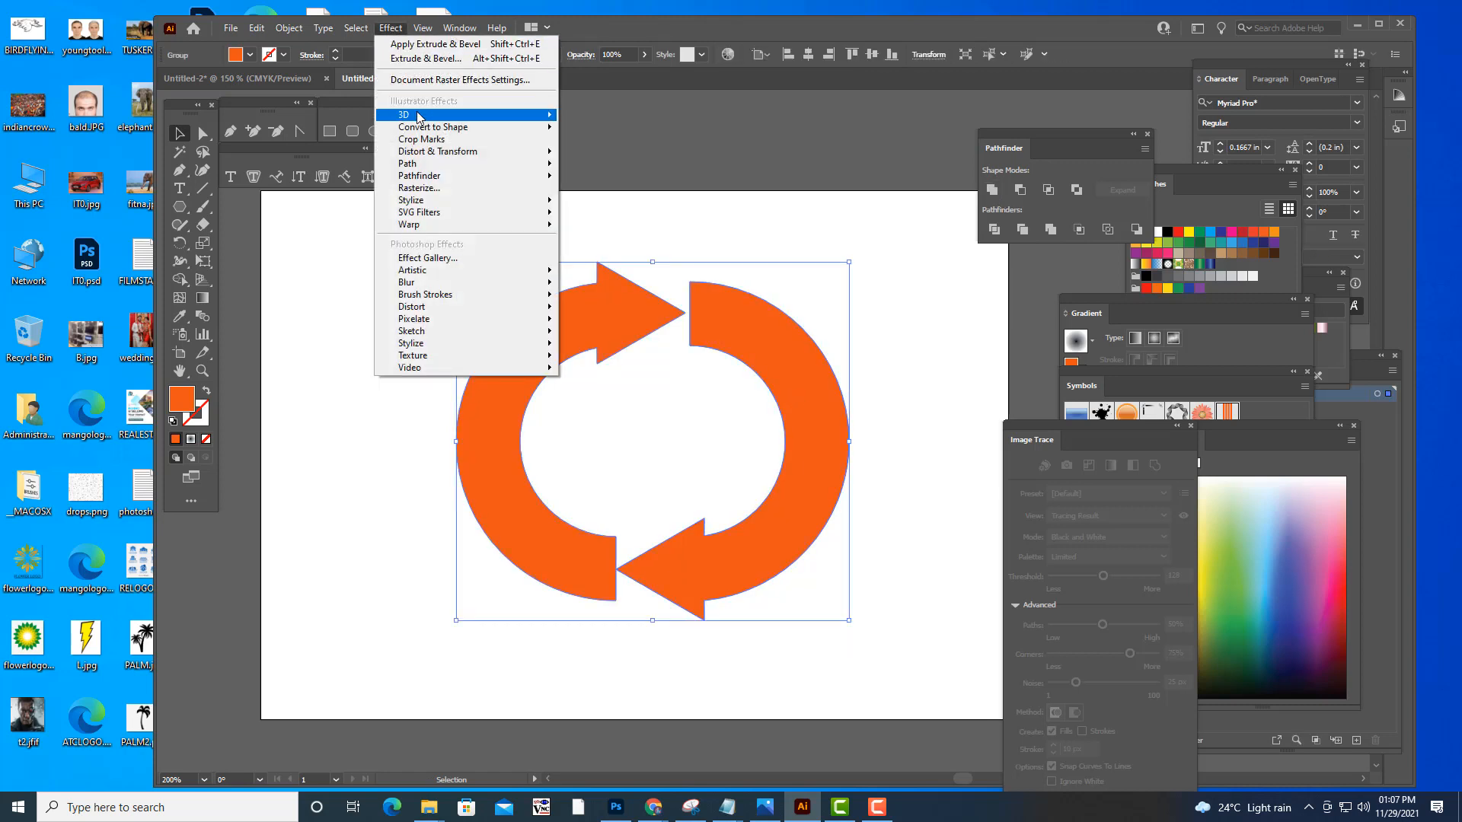
{"action": "mouse_move", "coordinate": [526, 115]}
{"action": "left_click", "coordinate": [627, 150]}
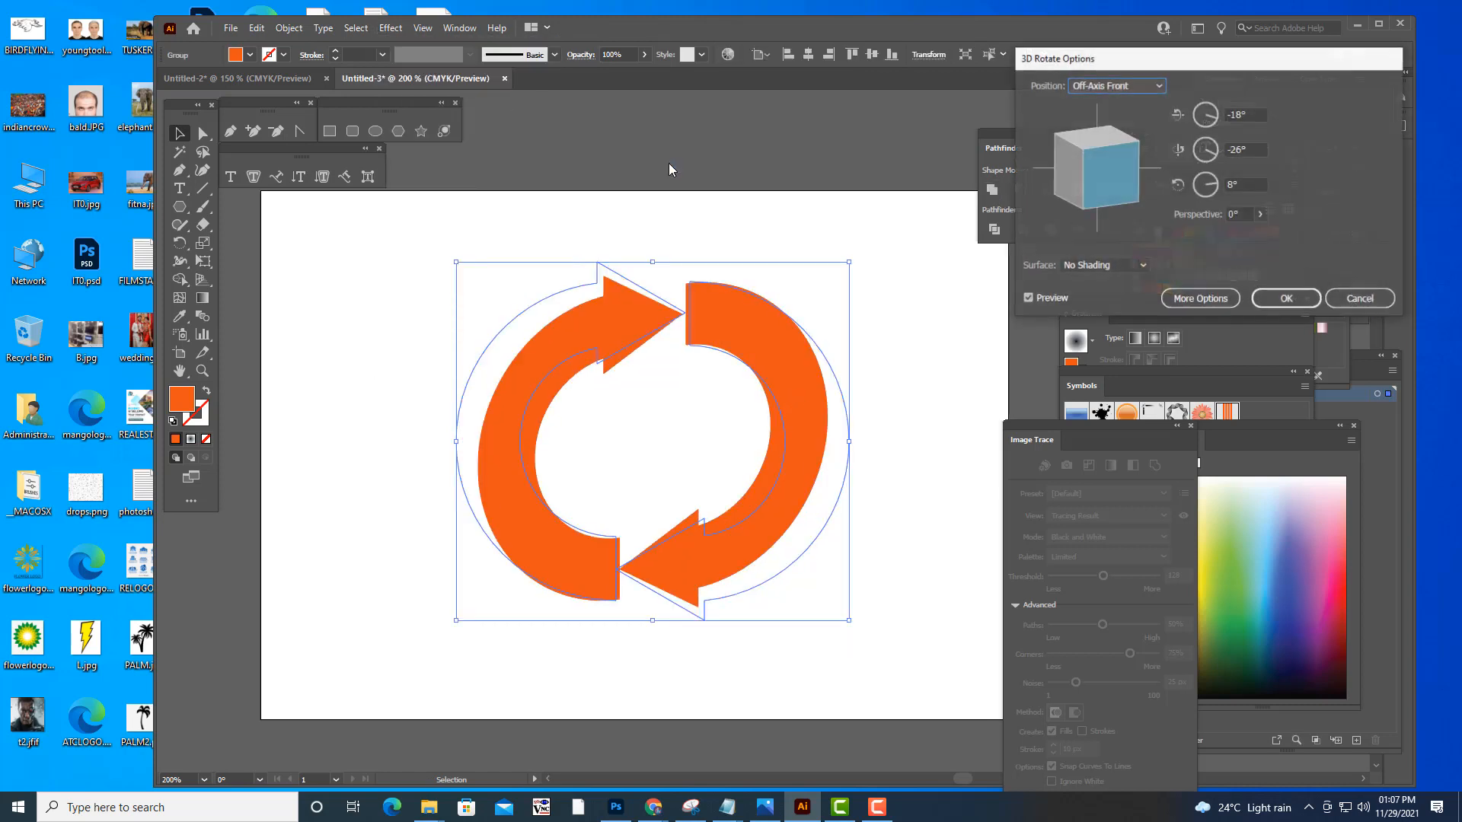
{"action": "left_click", "coordinate": [1254, 112]}
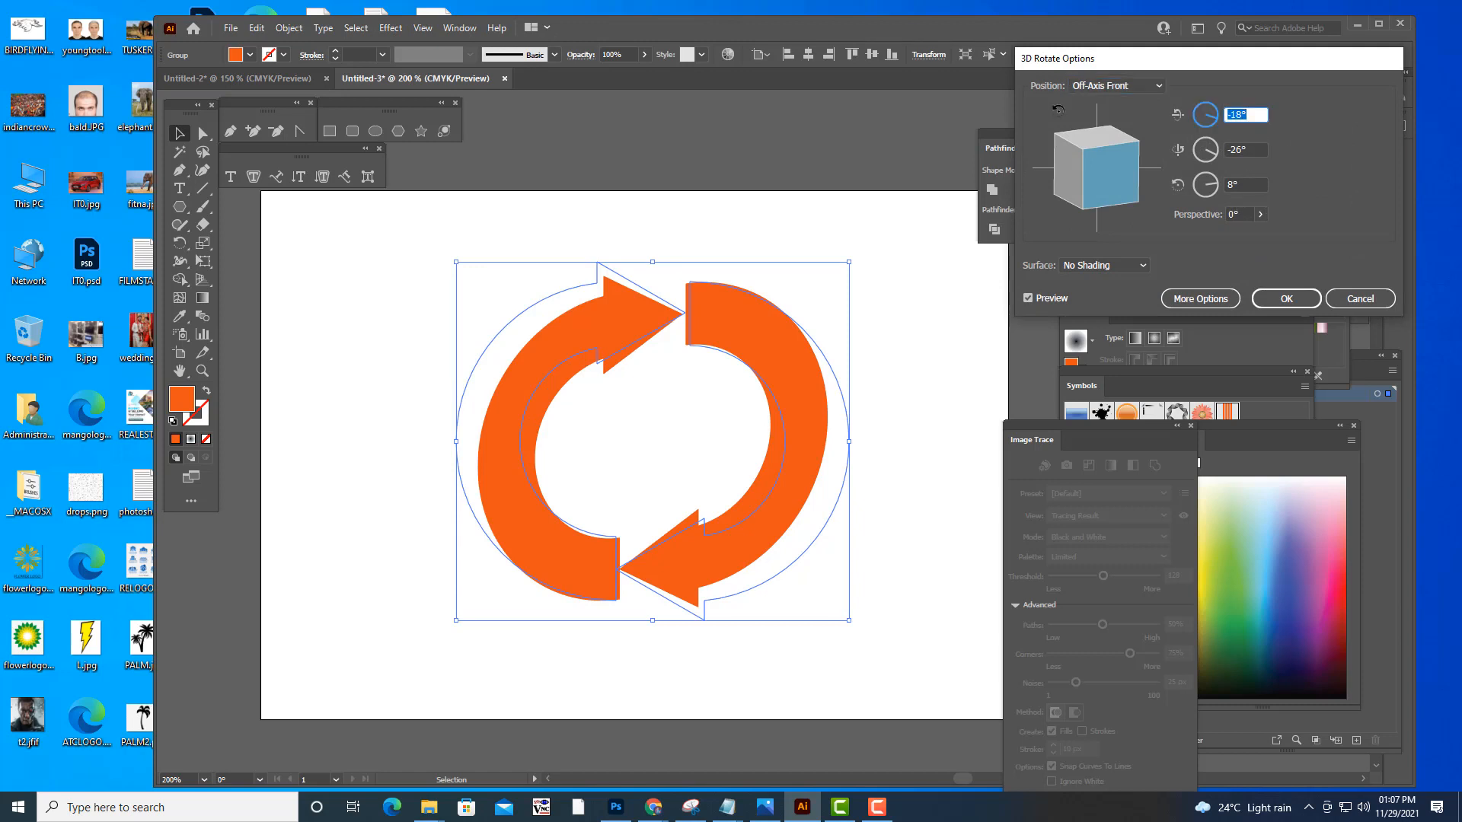
{"action": "type", "text": "0"}
{"action": "key", "text": "Tab"}
{"action": "type", "text": "0"}
{"action": "key", "text": "Tab"}
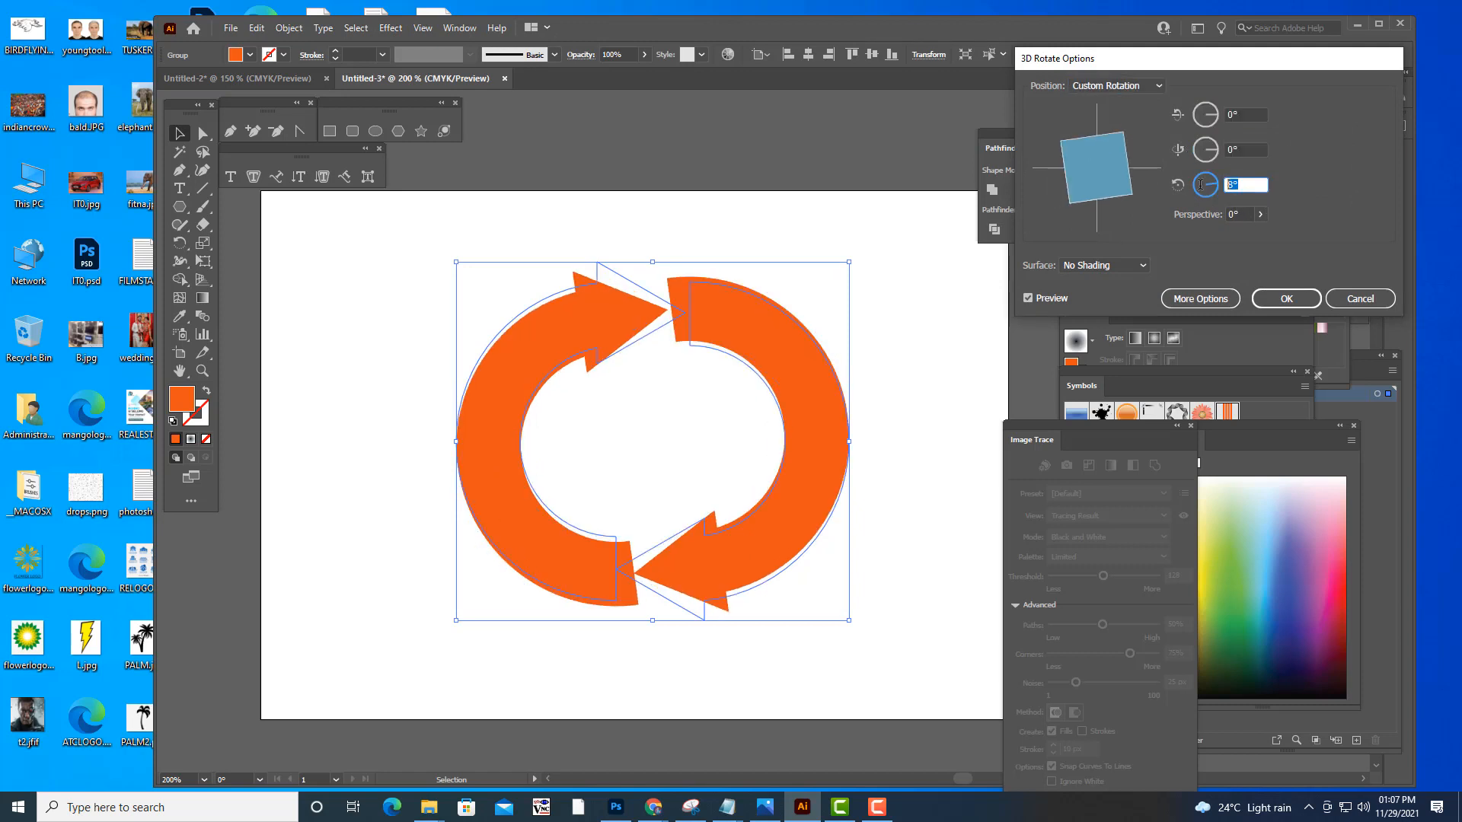
{"action": "type", "text": "0"}
{"action": "left_click", "coordinate": [1253, 153]}
{"action": "left_click", "coordinate": [1248, 114]}
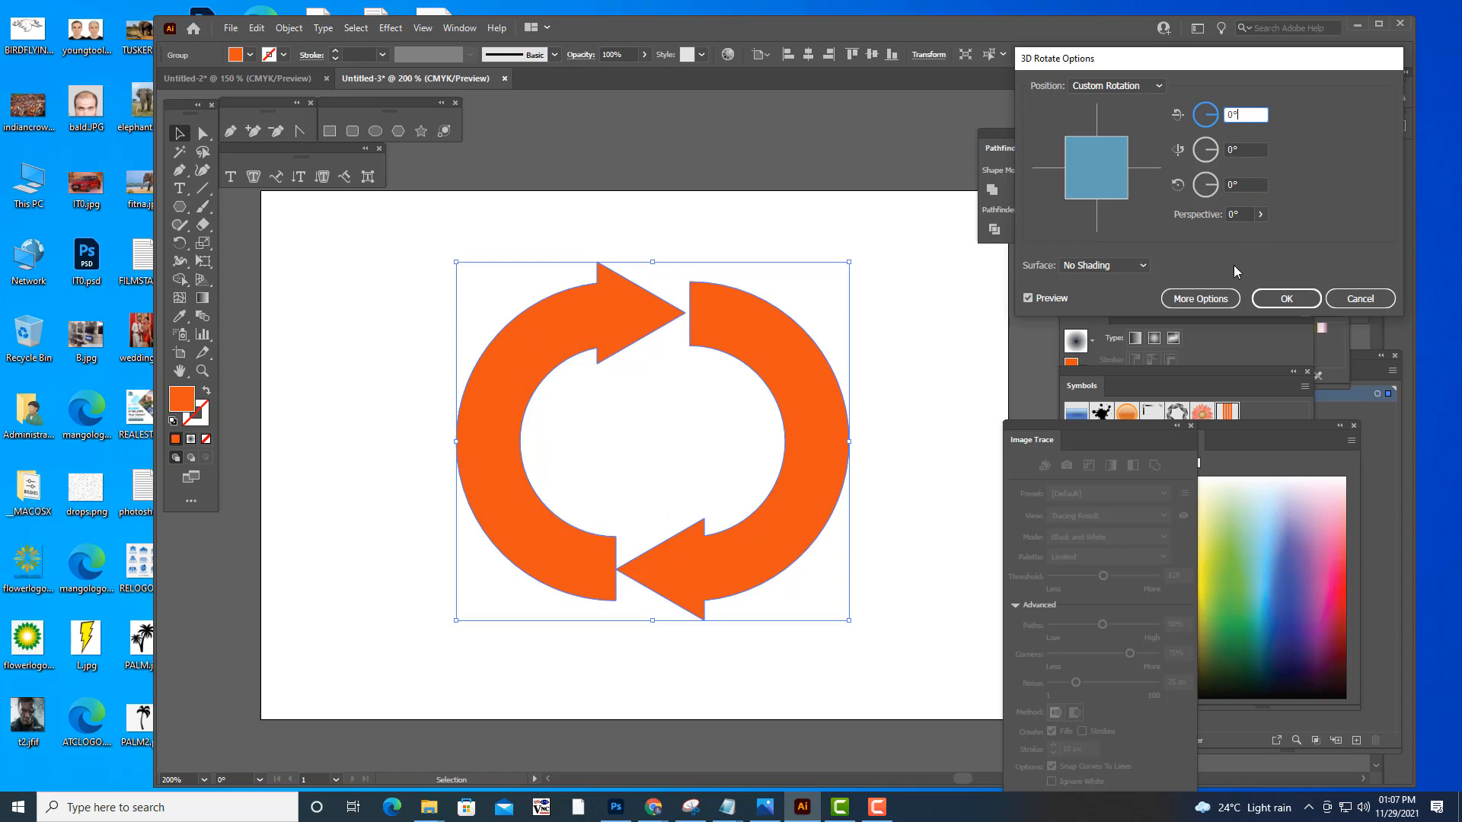
- Try rotating the grouped arrows to 21° around the vertical Y axis, and reset that angle to 0°
{"action": "left_click", "coordinate": [1229, 149]}
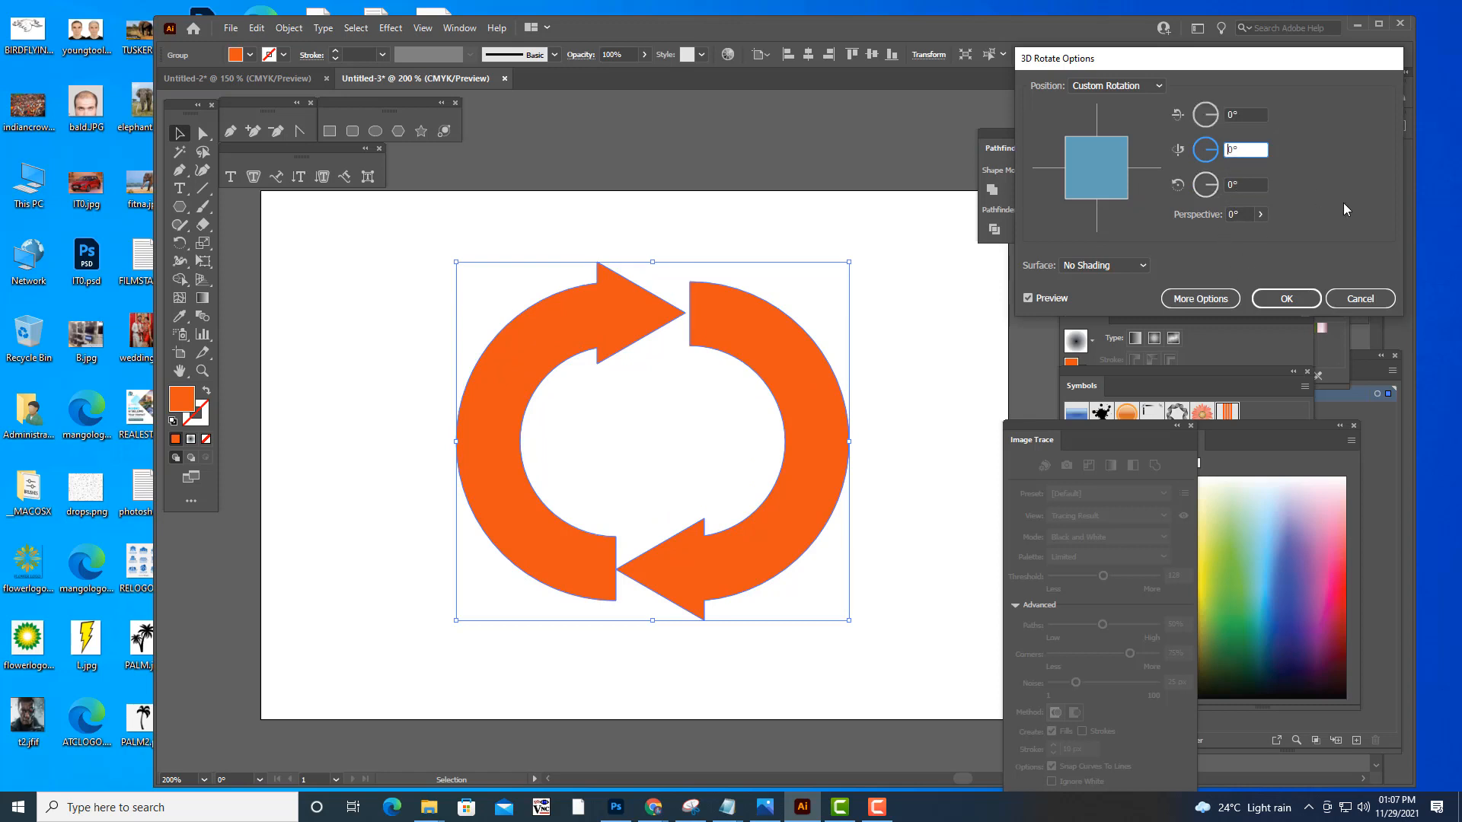
{"action": "key", "text": "Up"}
{"action": "key", "text": "Up"}
{"action": "key", "text": "Up"}
{"action": "key", "text": "Up"}
{"action": "key", "text": "Up"}
{"action": "key", "text": "Up"}
{"action": "key", "text": "Up"}
{"action": "key", "text": "Up"}
{"action": "key", "text": "Up"}
{"action": "key", "text": "Up"}
{"action": "key", "text": "Up"}
{"action": "key", "text": "Up"}
{"action": "key", "text": "Up"}
{"action": "key", "text": "Up"}
{"action": "key", "text": "Up"}
{"action": "key", "text": "Up"}
{"action": "key", "text": "Up"}
{"action": "key", "text": "Up"}
{"action": "key", "text": "Up"}
{"action": "key", "text": "Up"}
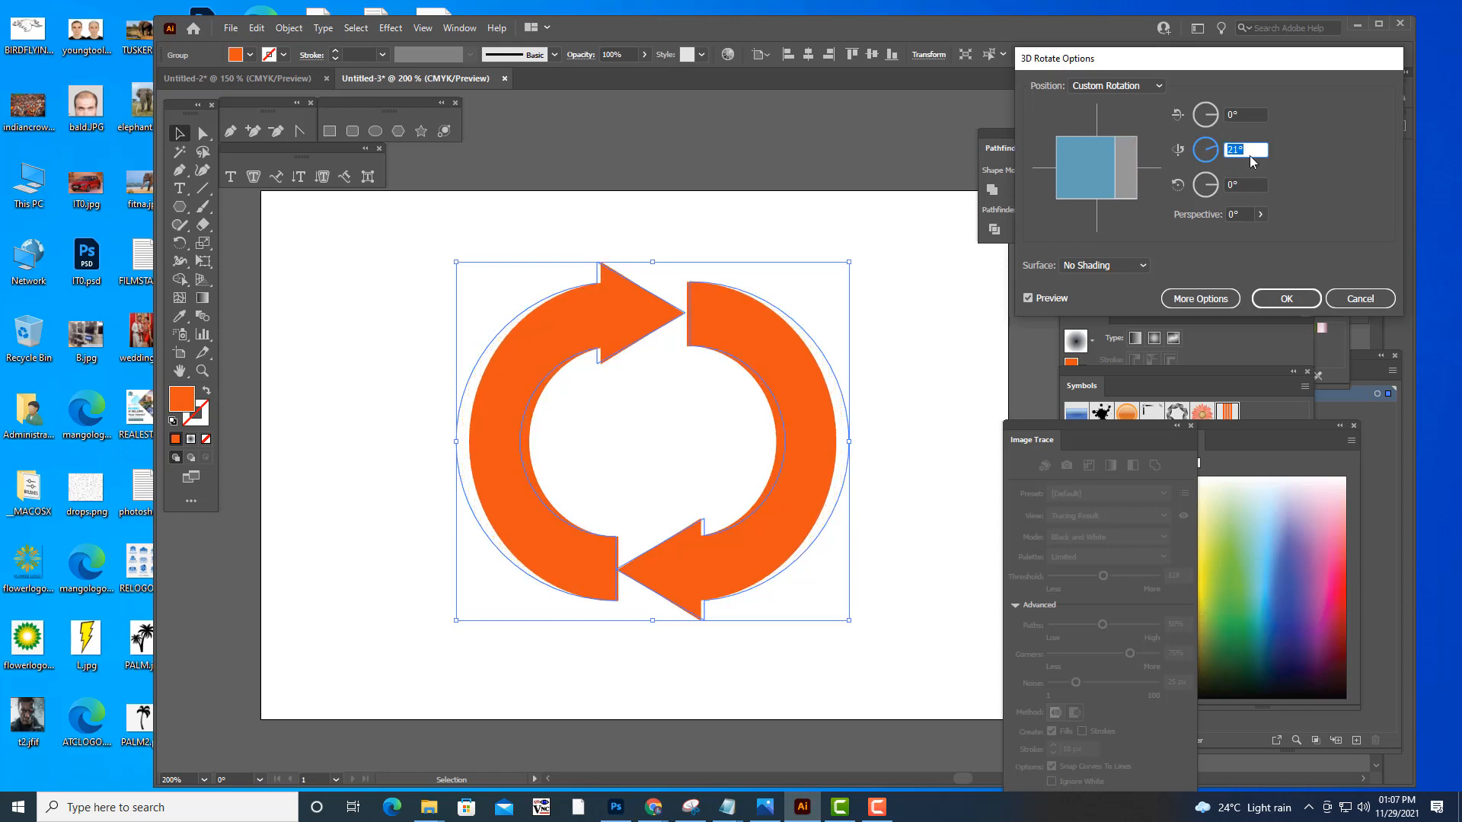
{"action": "type", "text": "0"}
- Tilt the grouped arrows to 56° around the horizontal X axis and apply the 3D rotation
{"action": "left_click", "coordinate": [1245, 183]}
{"action": "left_click", "coordinate": [1230, 116]}
{"action": "key", "text": "Up"}
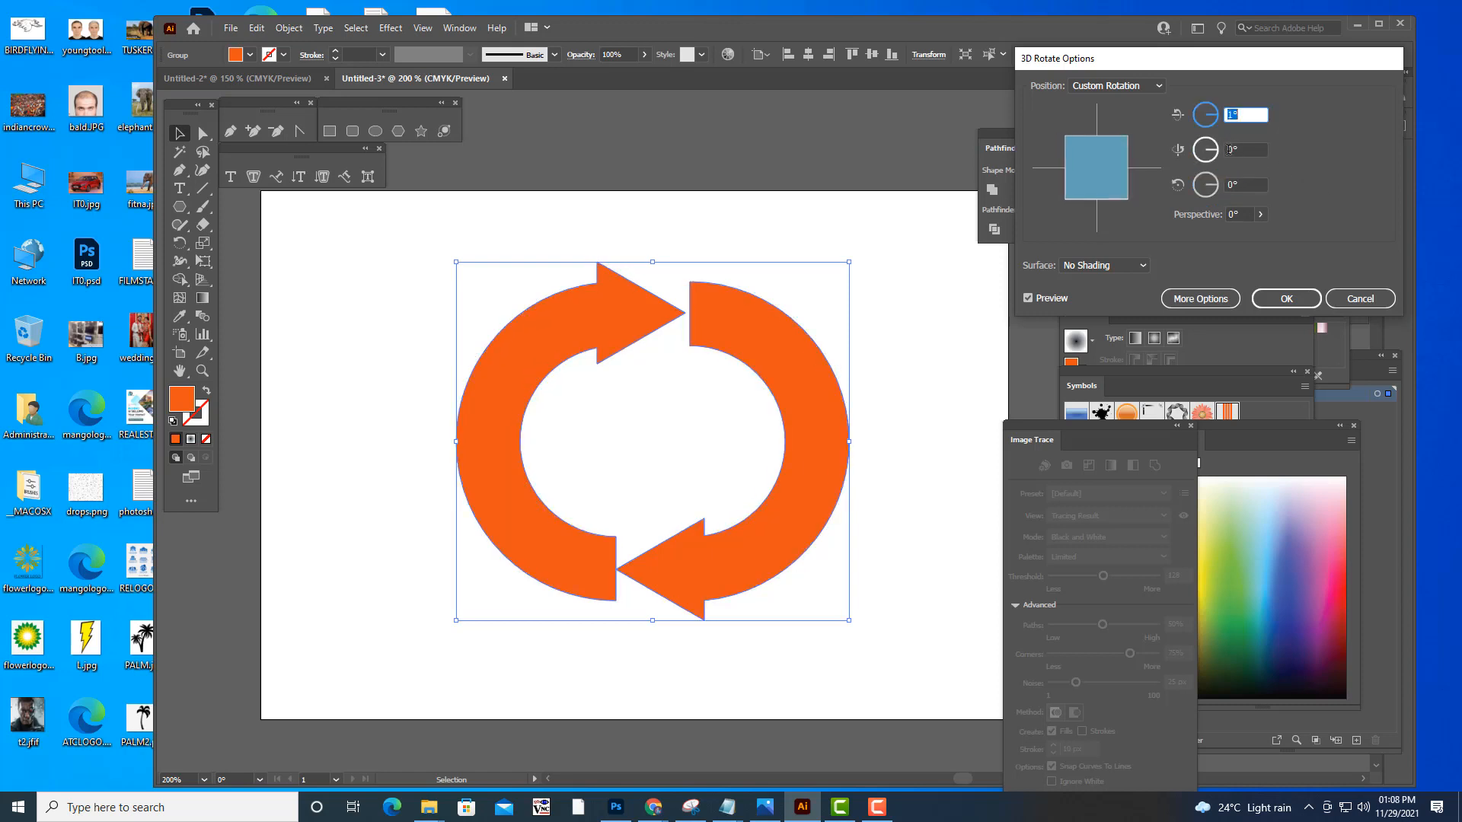
{"action": "key", "text": "Up"}
{"action": "key", "text": "Up"}
{"action": "key", "text": "Up"}
{"action": "key", "text": "Up"}
{"action": "key", "text": "Up"}
{"action": "key", "text": "Up"}
{"action": "key", "text": "Up"}
{"action": "key", "text": "Up"}
{"action": "key", "text": "Up"}
{"action": "key", "text": "Up"}
{"action": "key", "text": "Up"}
{"action": "key", "text": "Up"}
{"action": "key", "text": "Up"}
{"action": "key", "text": "Up"}
{"action": "key", "text": "Up"}
{"action": "key", "text": "Up"}
{"action": "key", "text": "Up"}
{"action": "key", "text": "Up"}
{"action": "key", "text": "Up"}
{"action": "key", "text": "Up"}
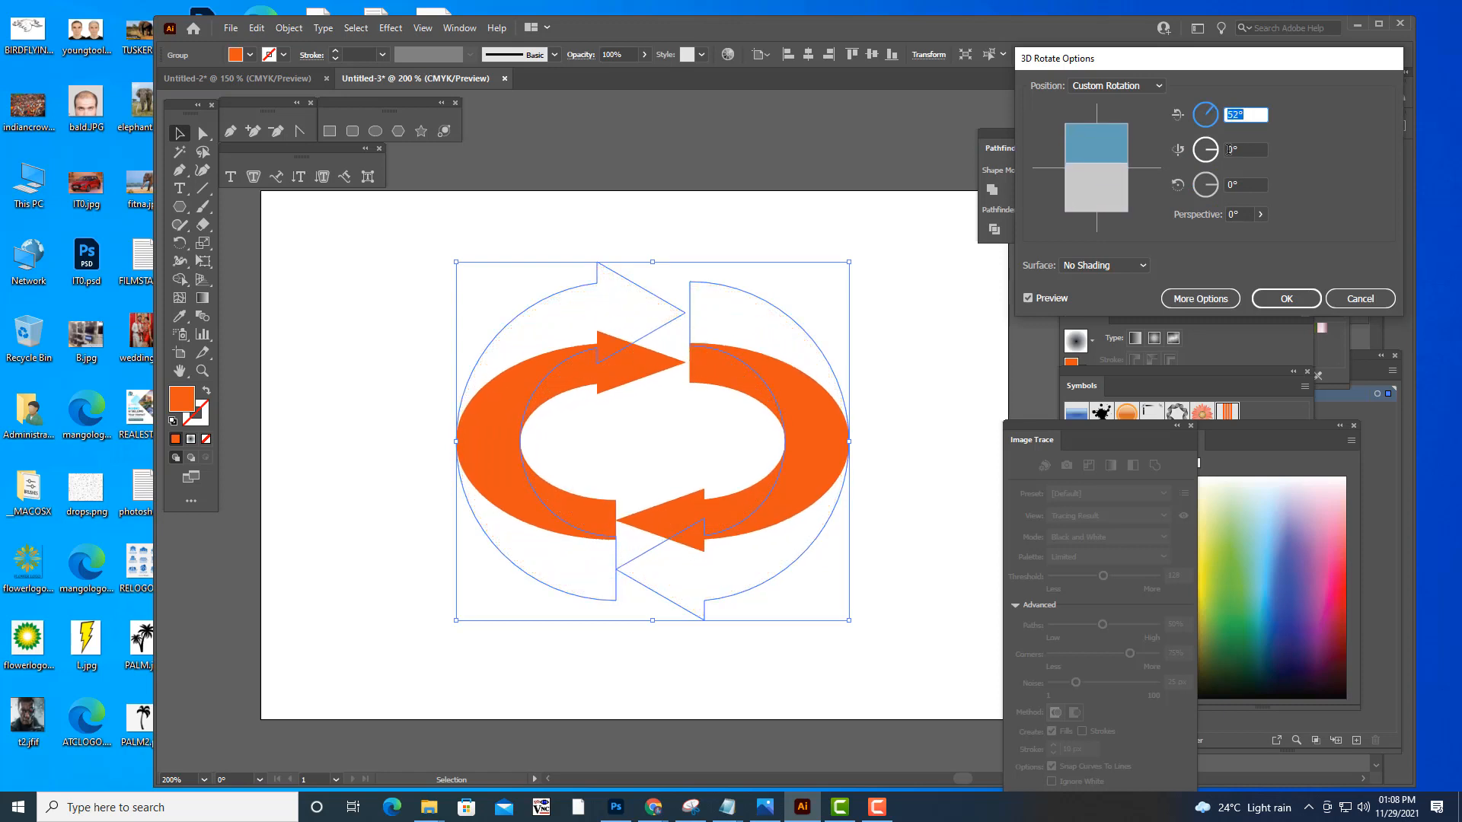
{"action": "key", "text": "Up"}
{"action": "key", "text": "Up"}
{"action": "key", "text": "Up"}
{"action": "key", "text": "Up"}
{"action": "key", "text": "Up"}
{"action": "key", "text": "Up"}
{"action": "key", "text": "Up"}
{"action": "key", "text": "Up"}
{"action": "key", "text": "Up"}
{"action": "key", "text": "Up"}
{"action": "key", "text": "Up"}
{"action": "key", "text": "Up"}
{"action": "key", "text": "Up"}
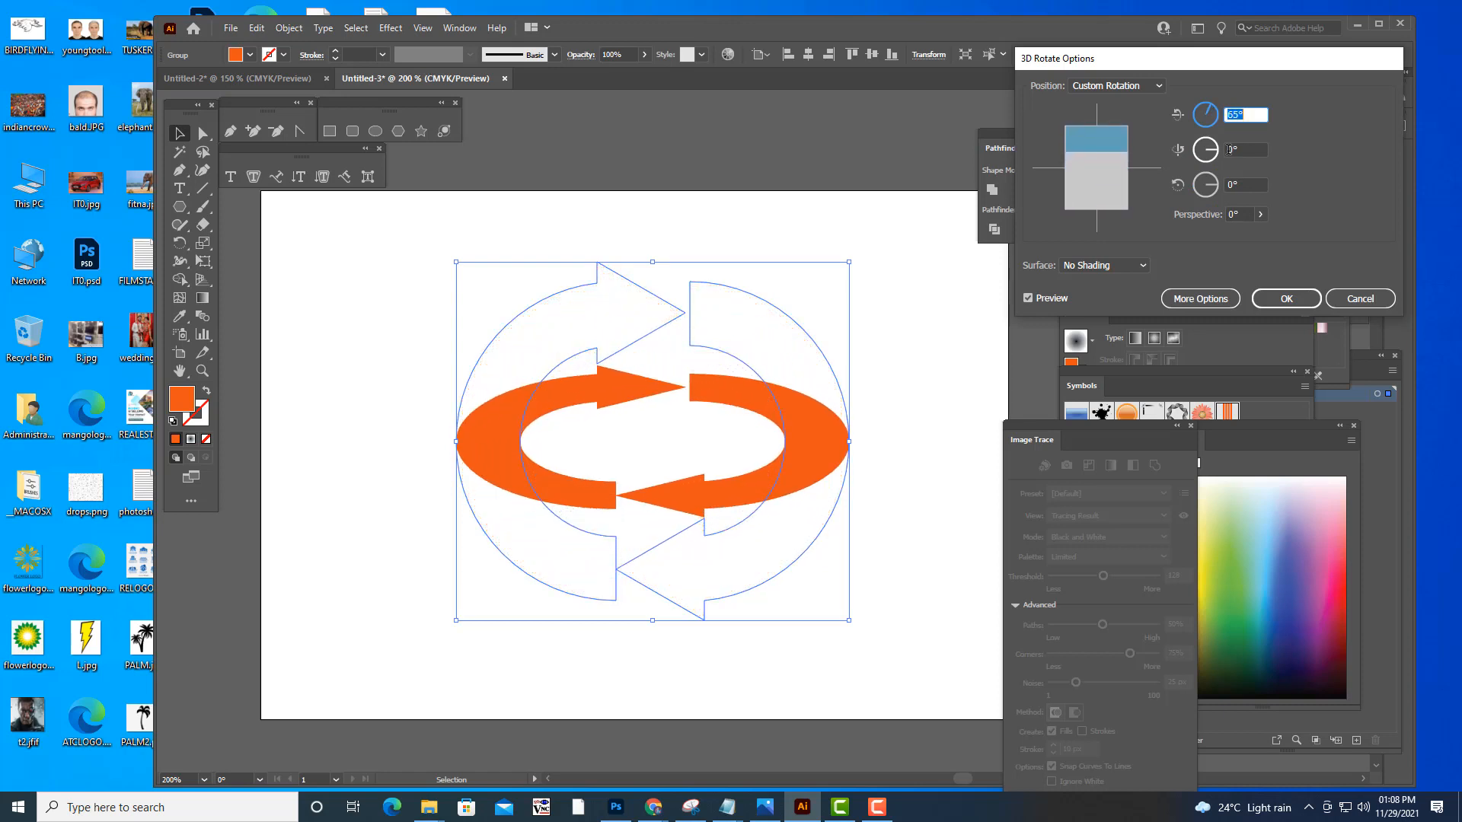
{"action": "key", "text": "Up"}
{"action": "key", "text": "Up"}
{"action": "key", "text": "Up"}
{"action": "key", "text": "Up"}
{"action": "key", "text": "Up"}
{"action": "key", "text": "Up"}
{"action": "key", "text": "Up"}
{"action": "key", "text": "Up"}
{"action": "key", "text": "Up"}
{"action": "key", "text": "Up"}
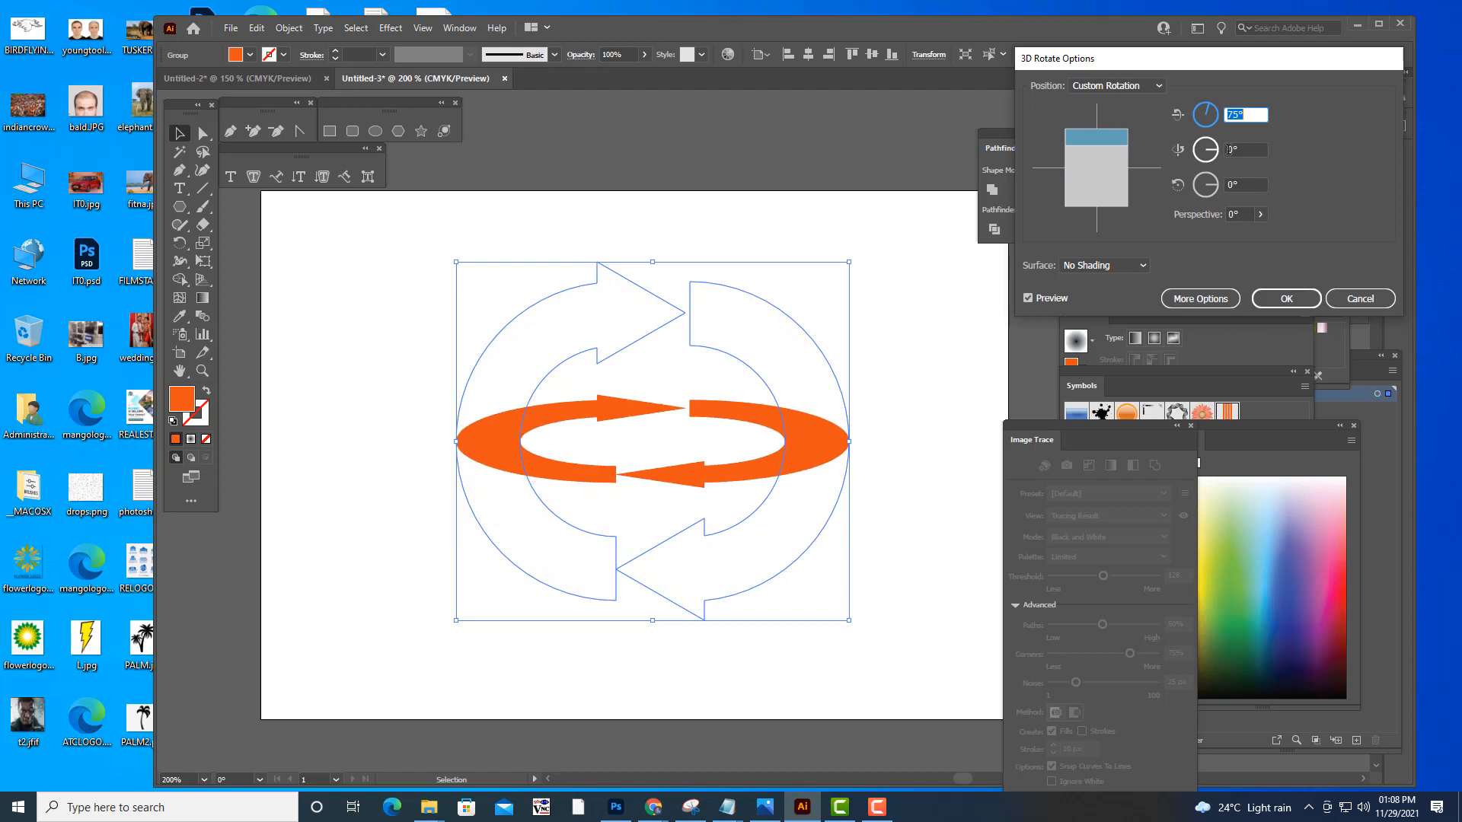
{"action": "key", "text": "Up"}
{"action": "key", "text": "Up"}
{"action": "key", "text": "Down"}
{"action": "key", "text": "Down"}
{"action": "key", "text": "Down"}
{"action": "key", "text": "Down"}
{"action": "key", "text": "Down"}
{"action": "key", "text": "Down"}
{"action": "key", "text": "Down"}
{"action": "key", "text": "Down"}
{"action": "key", "text": "Down"}
{"action": "key", "text": "Down"}
{"action": "key", "text": "Down"}
{"action": "key", "text": "Down"}
{"action": "key", "text": "Down"}
{"action": "key", "text": "Down"}
{"action": "key", "text": "Down"}
{"action": "key", "text": "Down"}
{"action": "key", "text": "Down"}
{"action": "key", "text": "Down"}
{"action": "key", "text": "Down"}
{"action": "key", "text": "Down"}
{"action": "key", "text": "Down"}
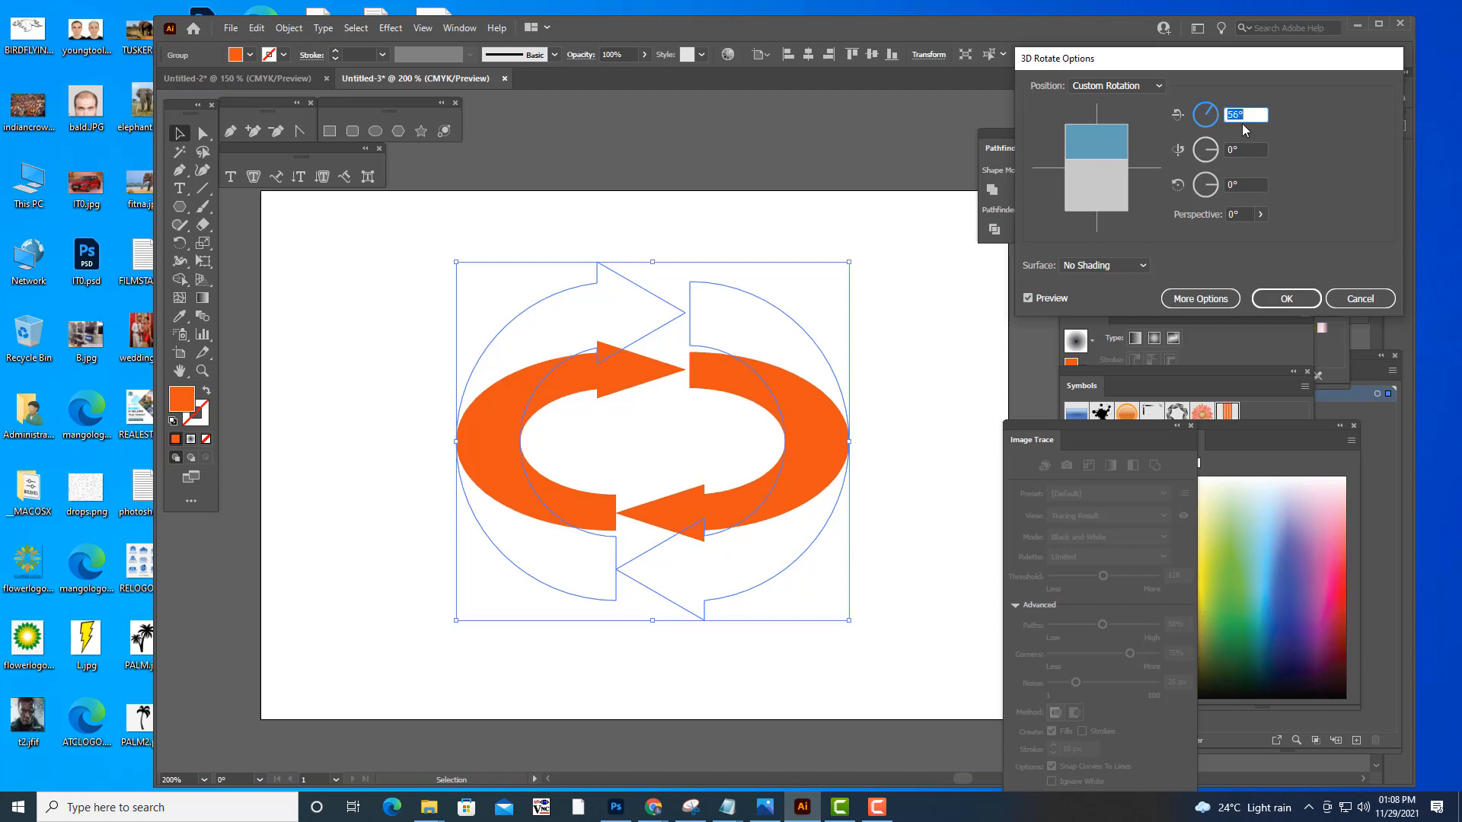
{"action": "left_click", "coordinate": [1286, 298]}
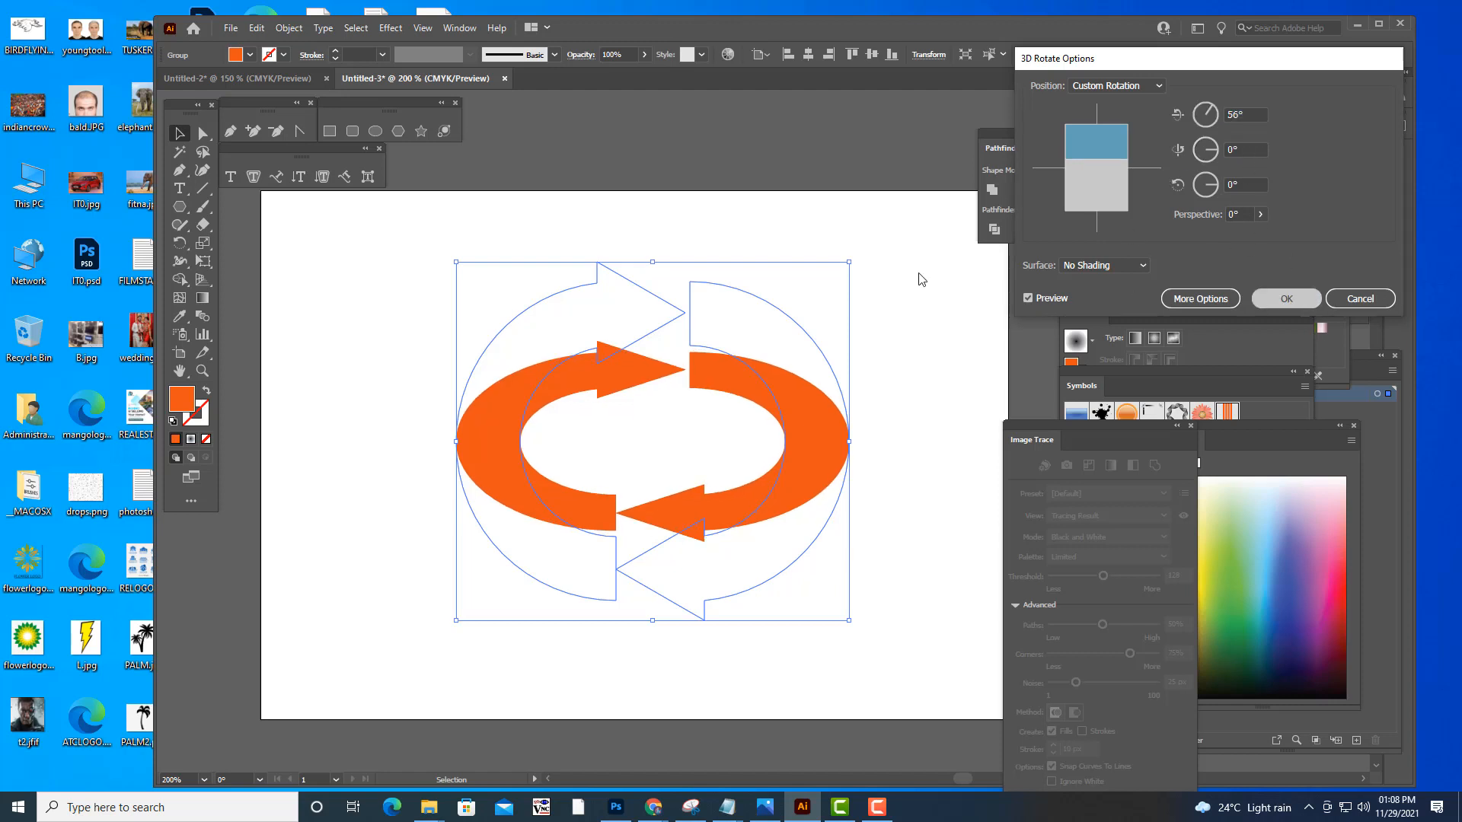
- Expand the appearance of the rotated arrow group so the flattened ellipse becomes its real outline
{"action": "left_click", "coordinate": [861, 206]}
{"action": "left_click", "coordinate": [654, 315]}
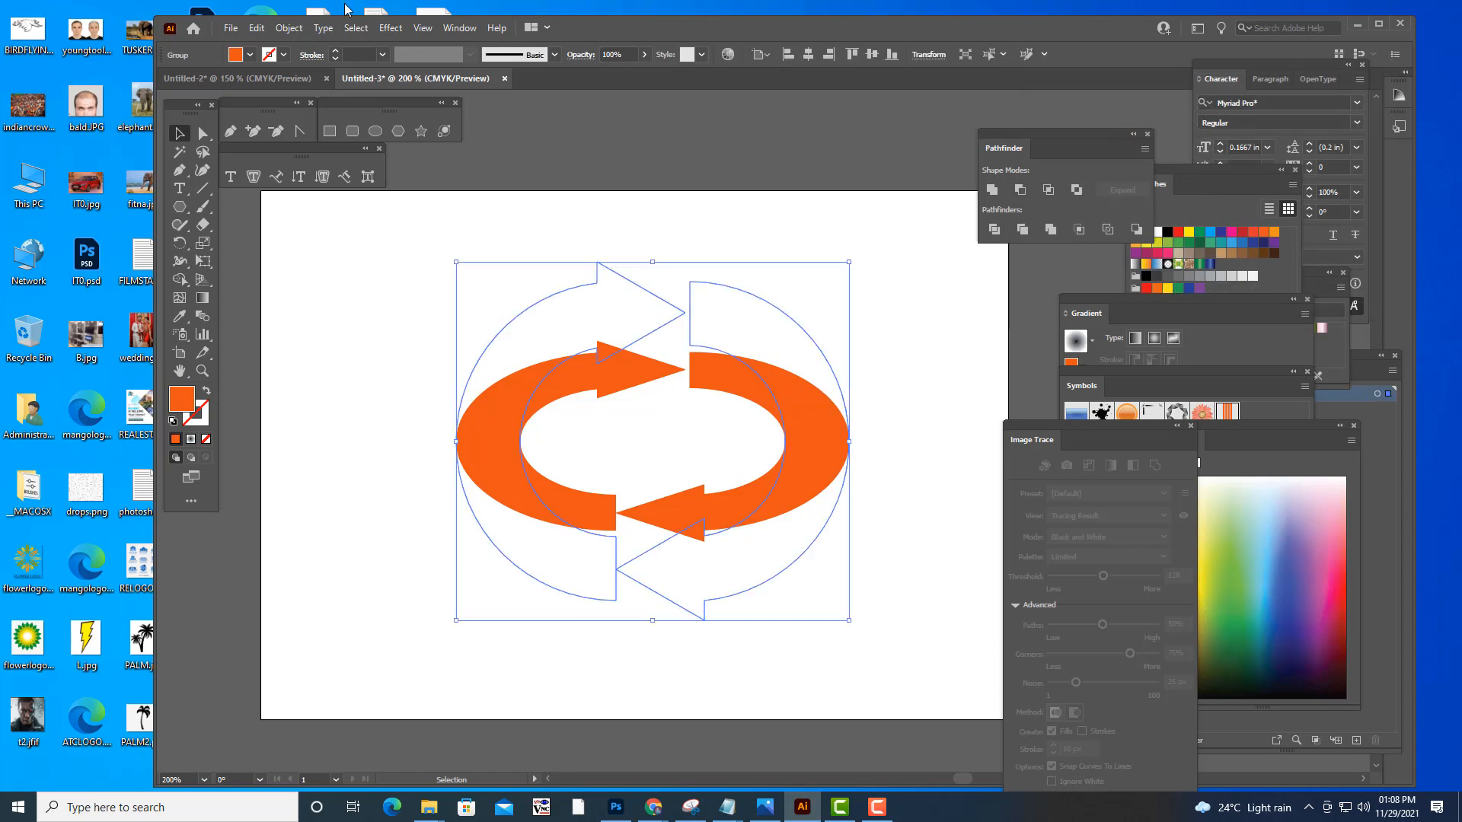
{"action": "left_click", "coordinate": [290, 27]}
{"action": "left_click", "coordinate": [336, 224]}
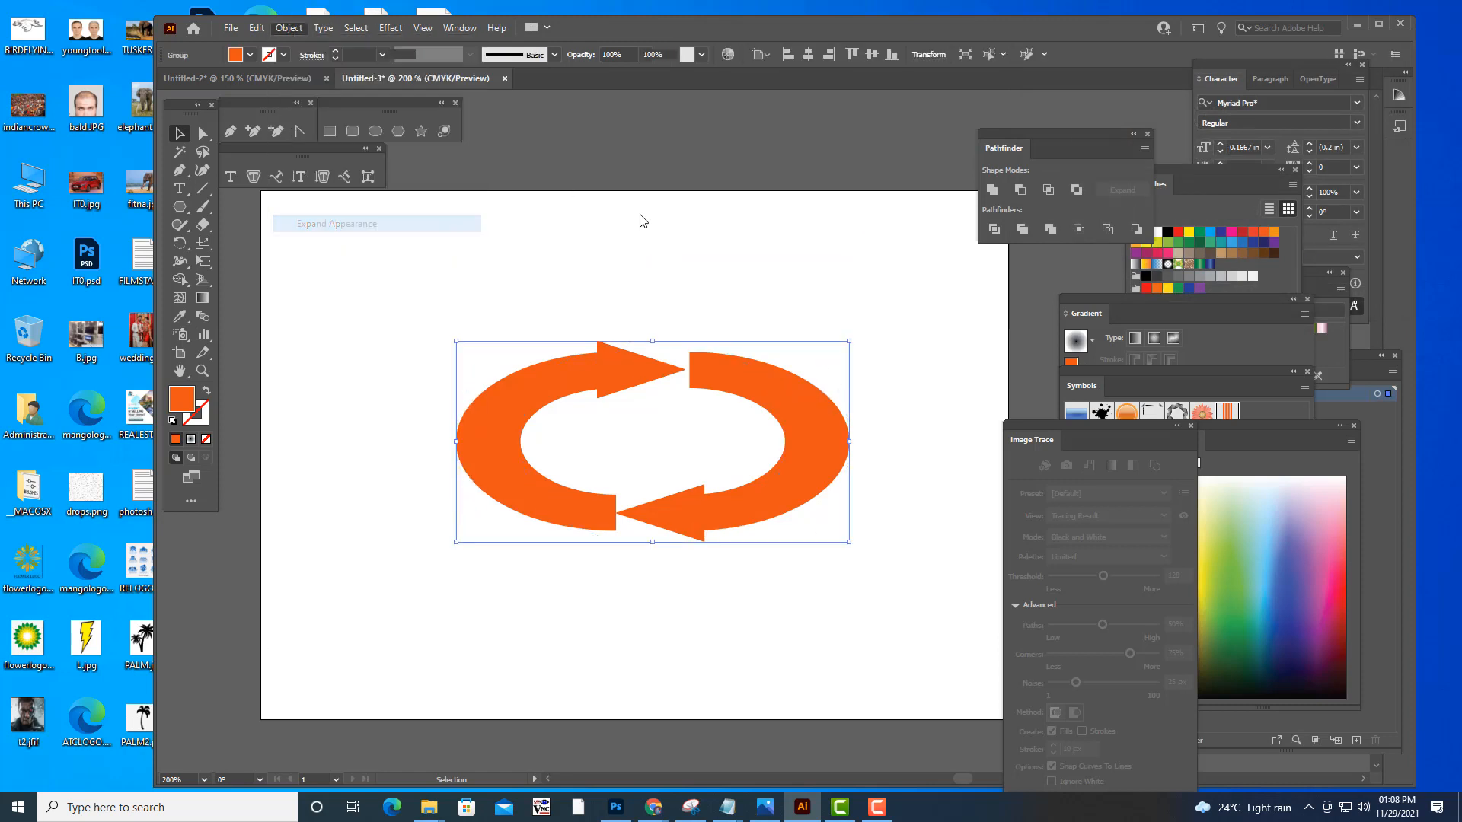
{"action": "left_click", "coordinate": [796, 261]}
- Start a 3D Extrude & Bevel effect on the expanded arrows with all three rotation angles set to 0°
{"action": "left_click", "coordinate": [783, 396]}
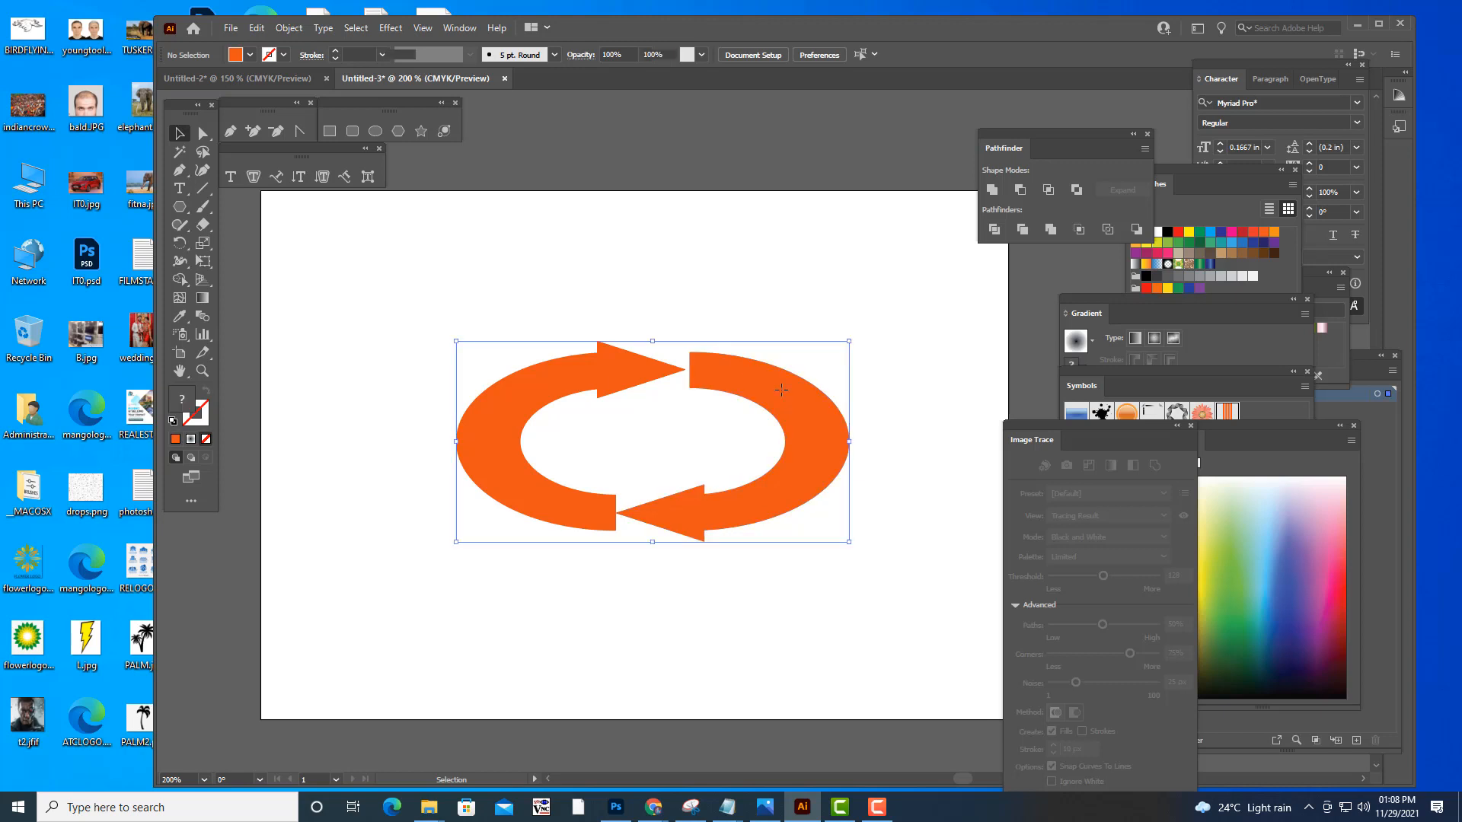
{"action": "left_click", "coordinate": [389, 31]}
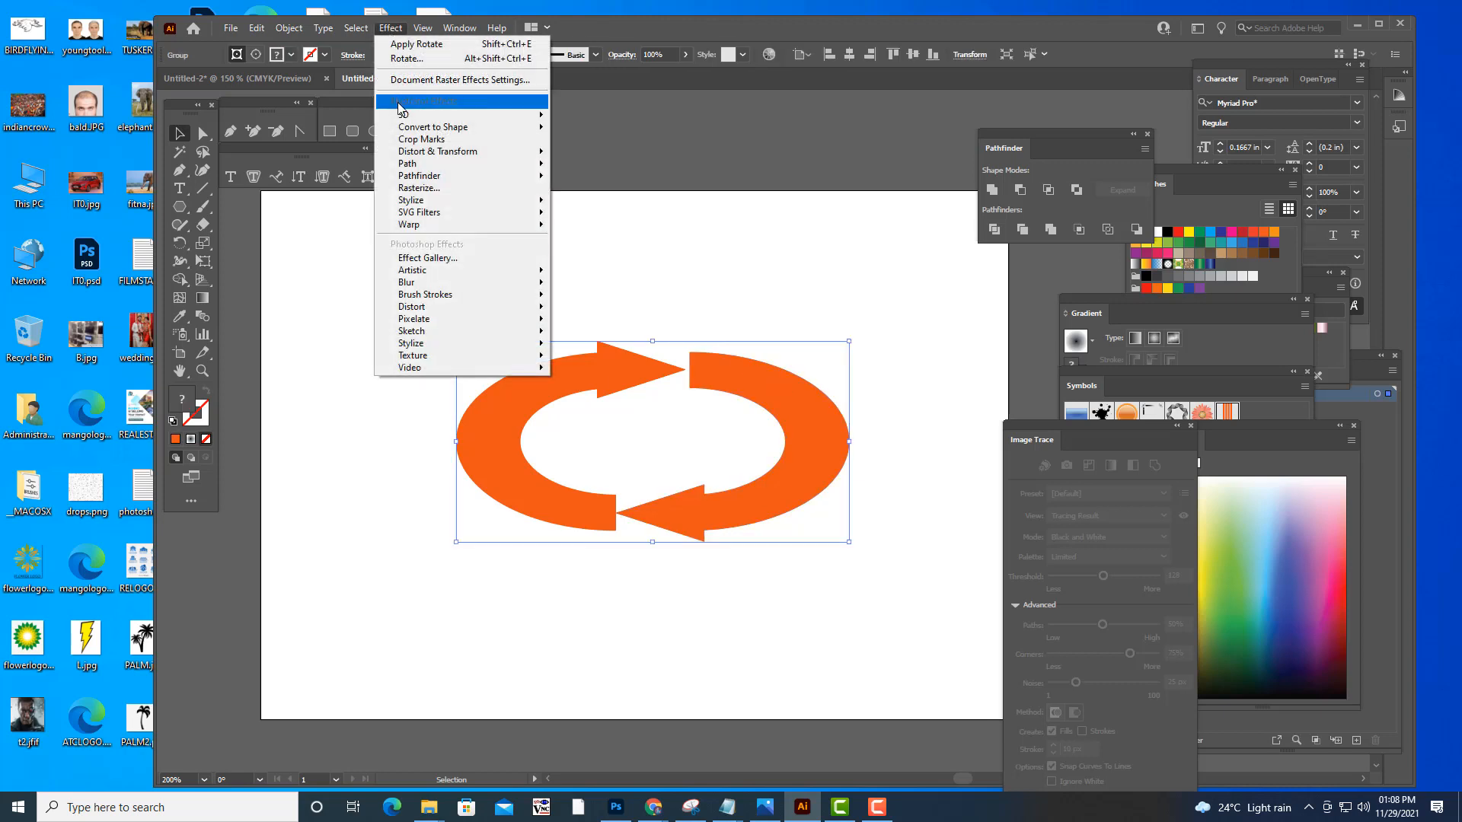
{"action": "mouse_move", "coordinate": [421, 116]}
{"action": "left_click", "coordinate": [592, 118]}
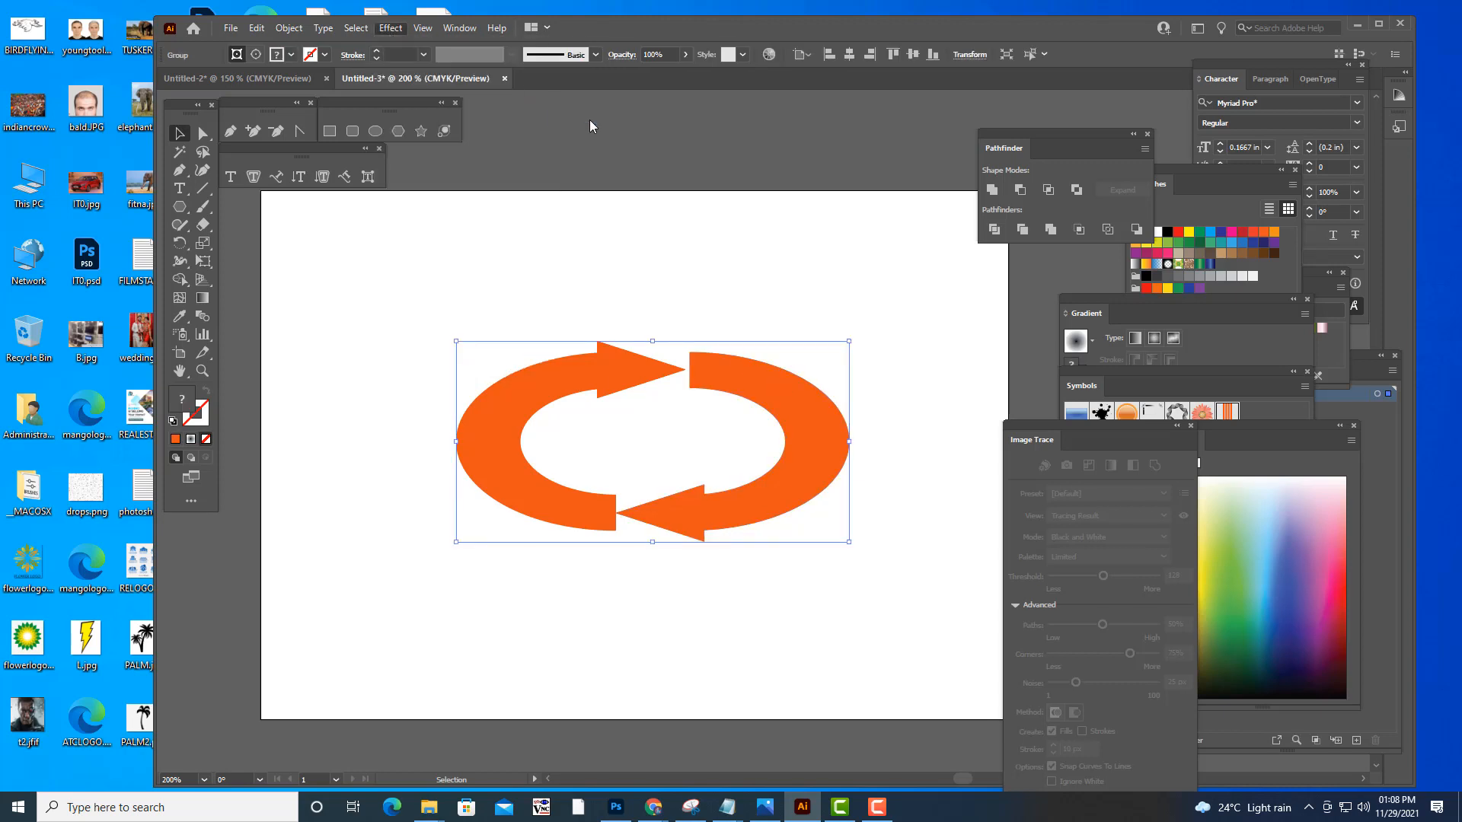
{"action": "key", "text": "ctrl+a"}
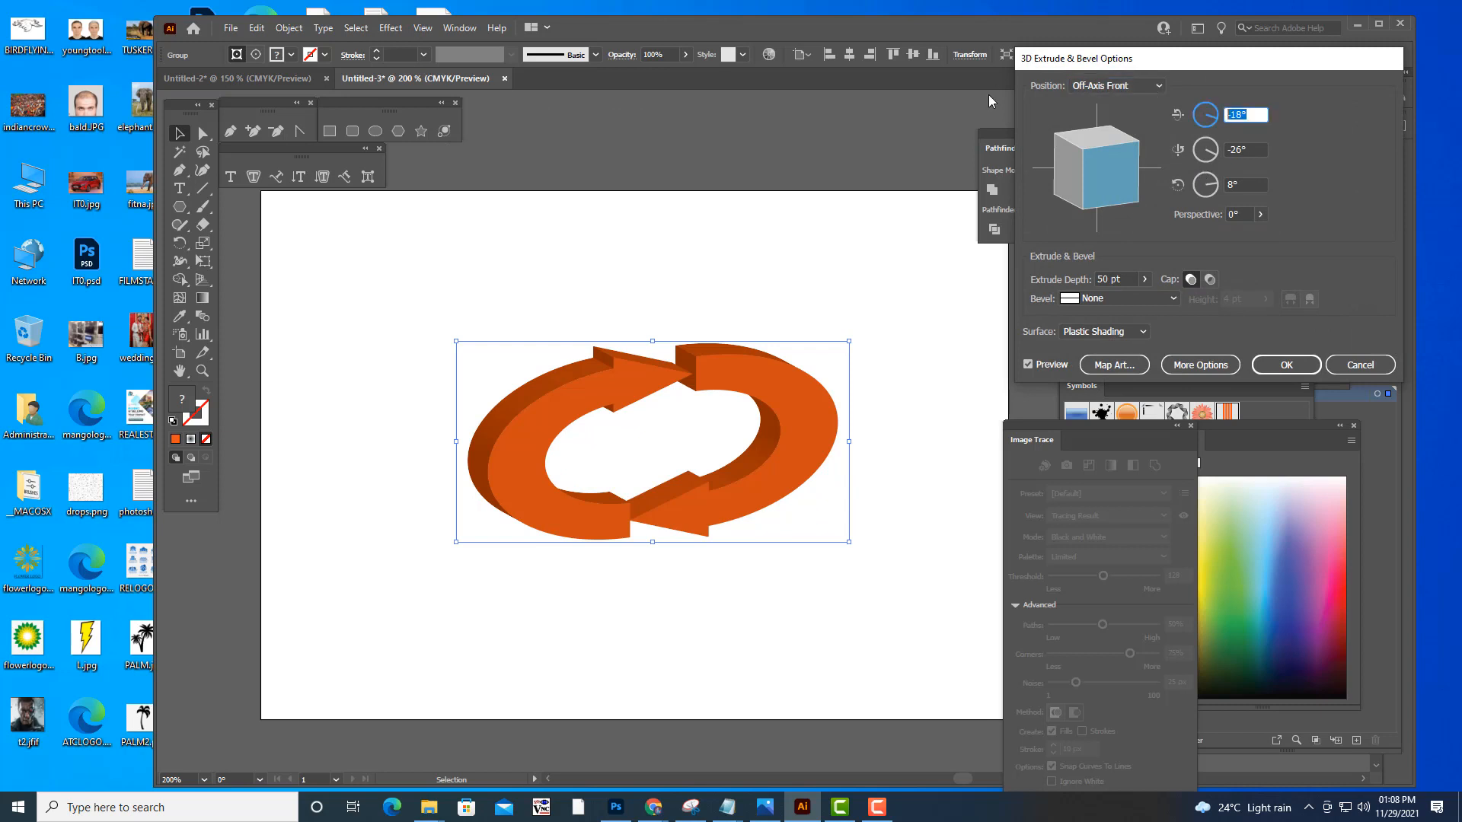
{"action": "type", "text": "0"}
{"action": "key", "text": "Tab"}
{"action": "type", "text": "0"}
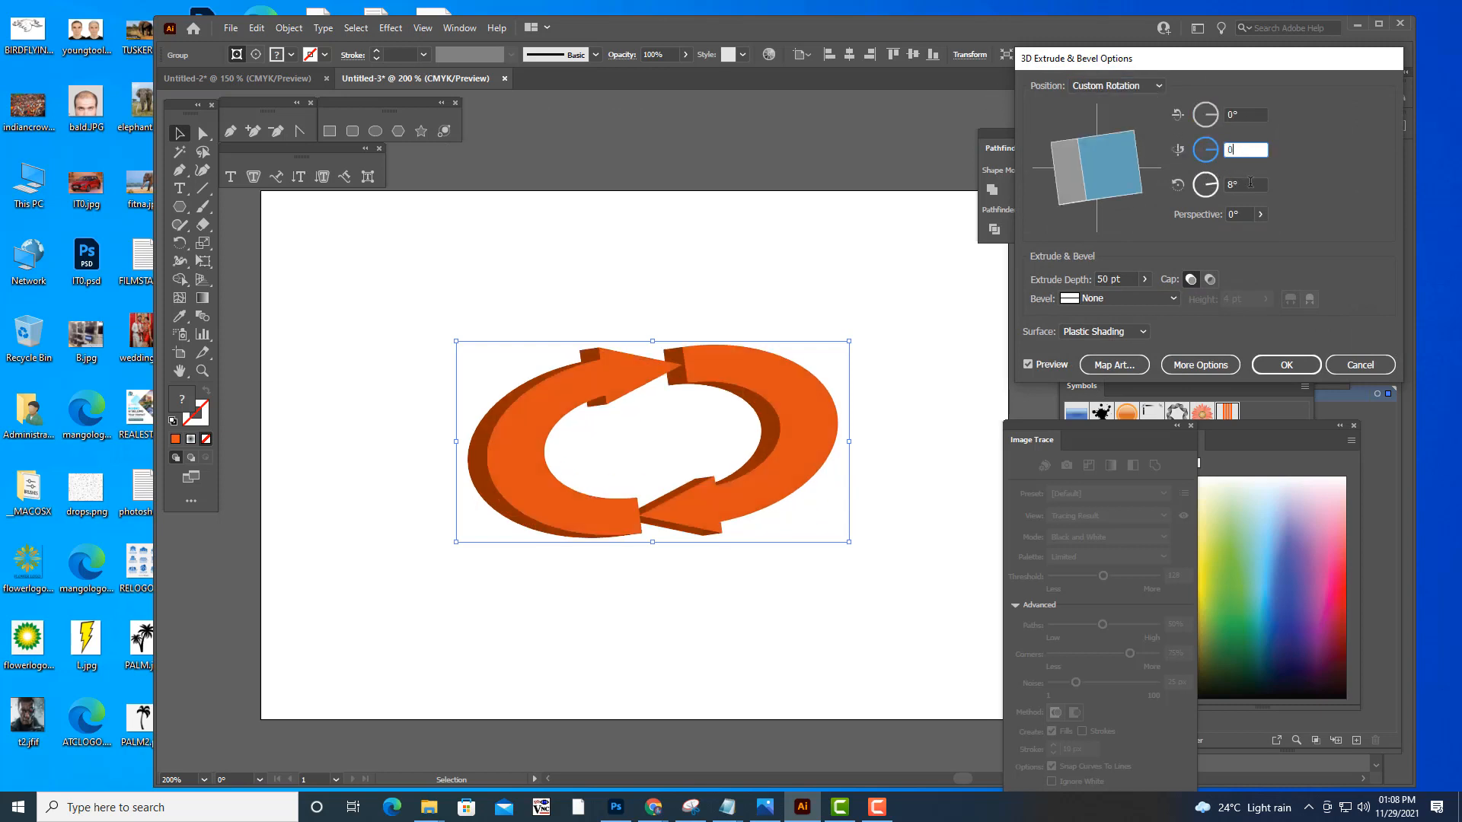
{"action": "key", "text": "Tab"}
{"action": "type", "text": "0"}
{"action": "left_click", "coordinate": [1235, 149]}
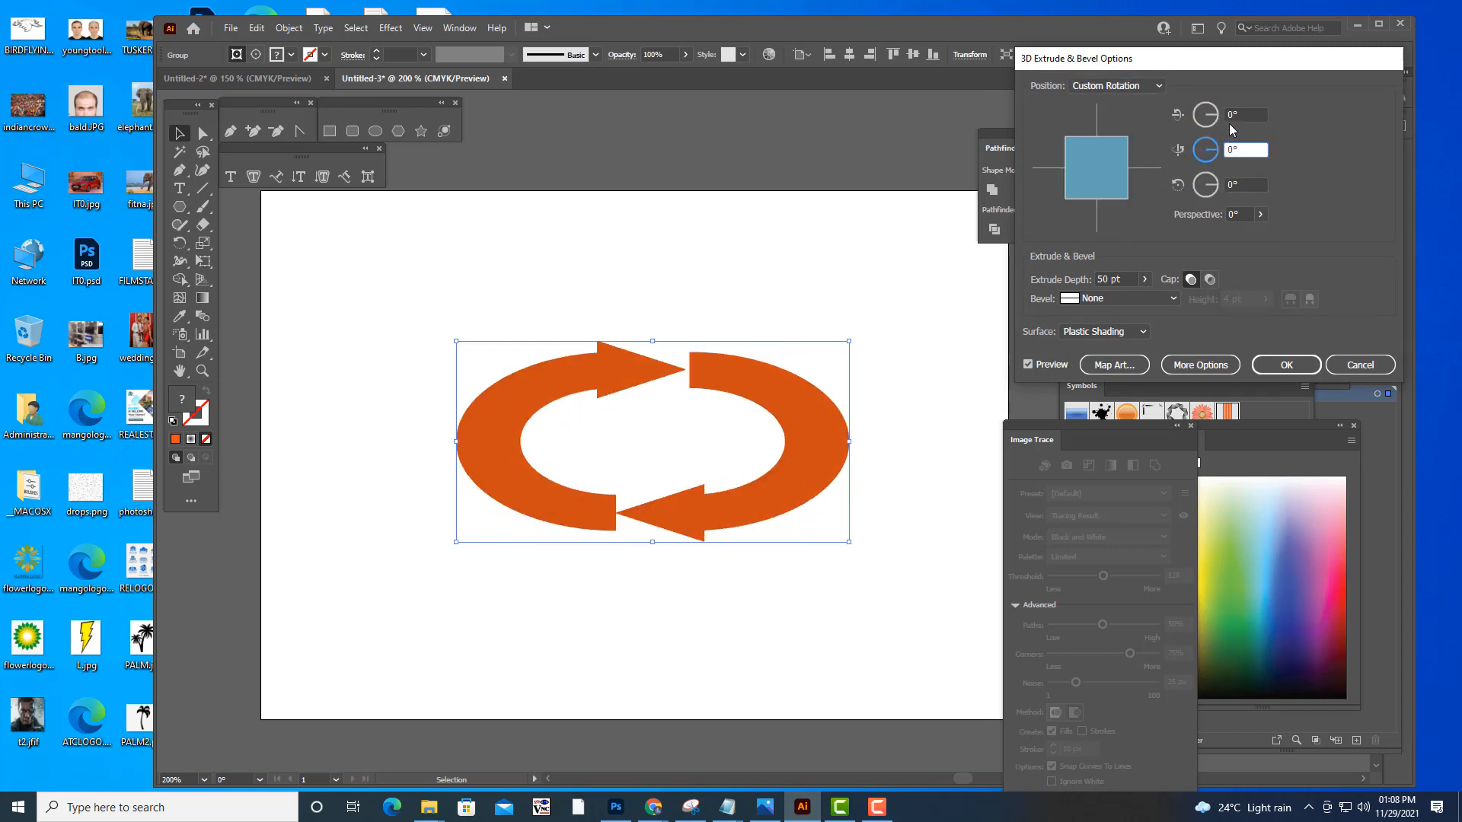
- Set the extrusion's rotation around the horizontal X axis to 10° and apply the 3D Extrude & Bevel effect
{"action": "left_click", "coordinate": [1228, 114]}
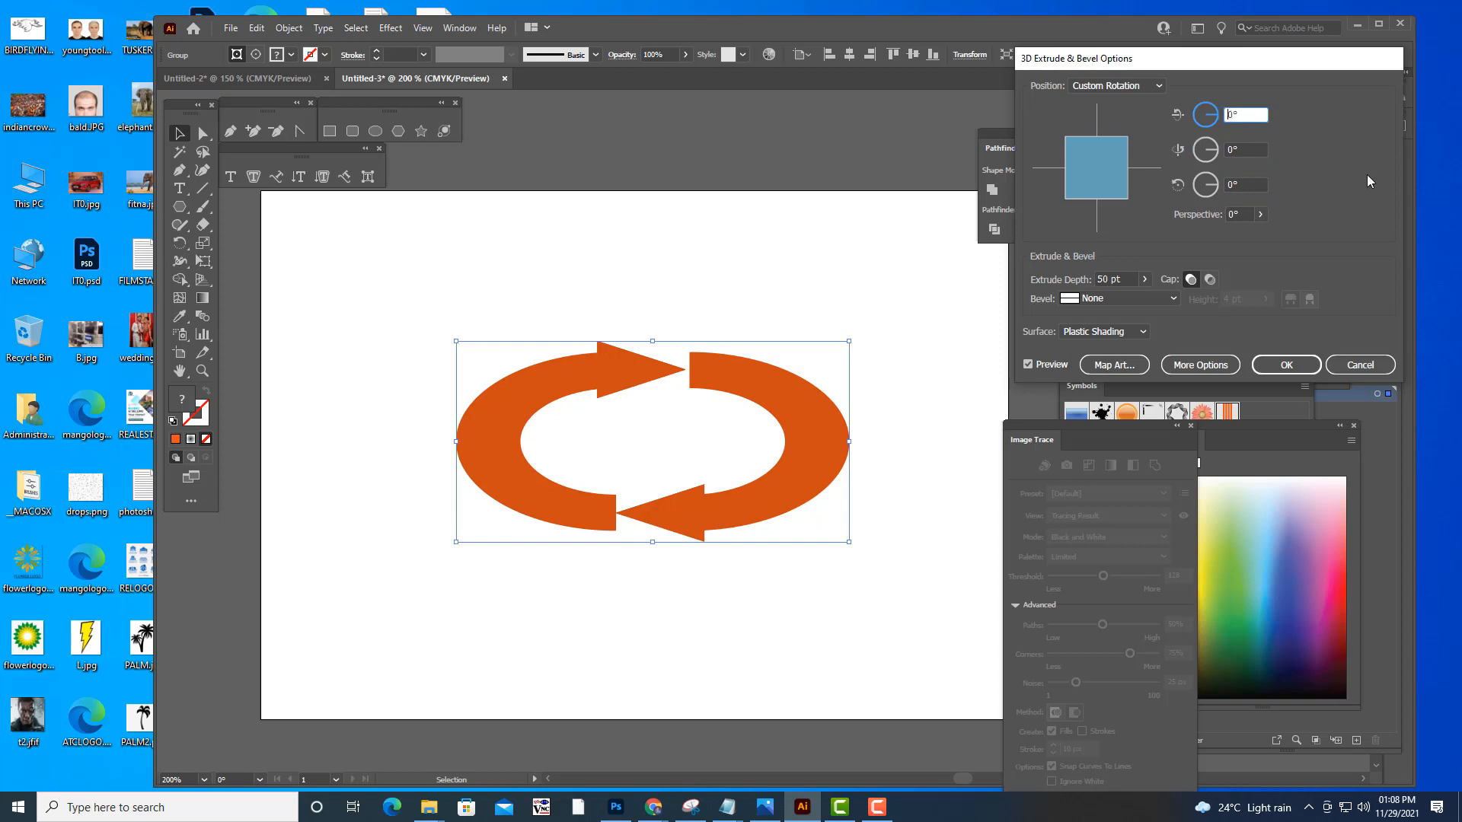
{"action": "key", "text": "Up"}
{"action": "key", "text": "Up"}
{"action": "key", "text": "Up"}
{"action": "key", "text": "Up"}
{"action": "key", "text": "Up"}
{"action": "key", "text": "Up"}
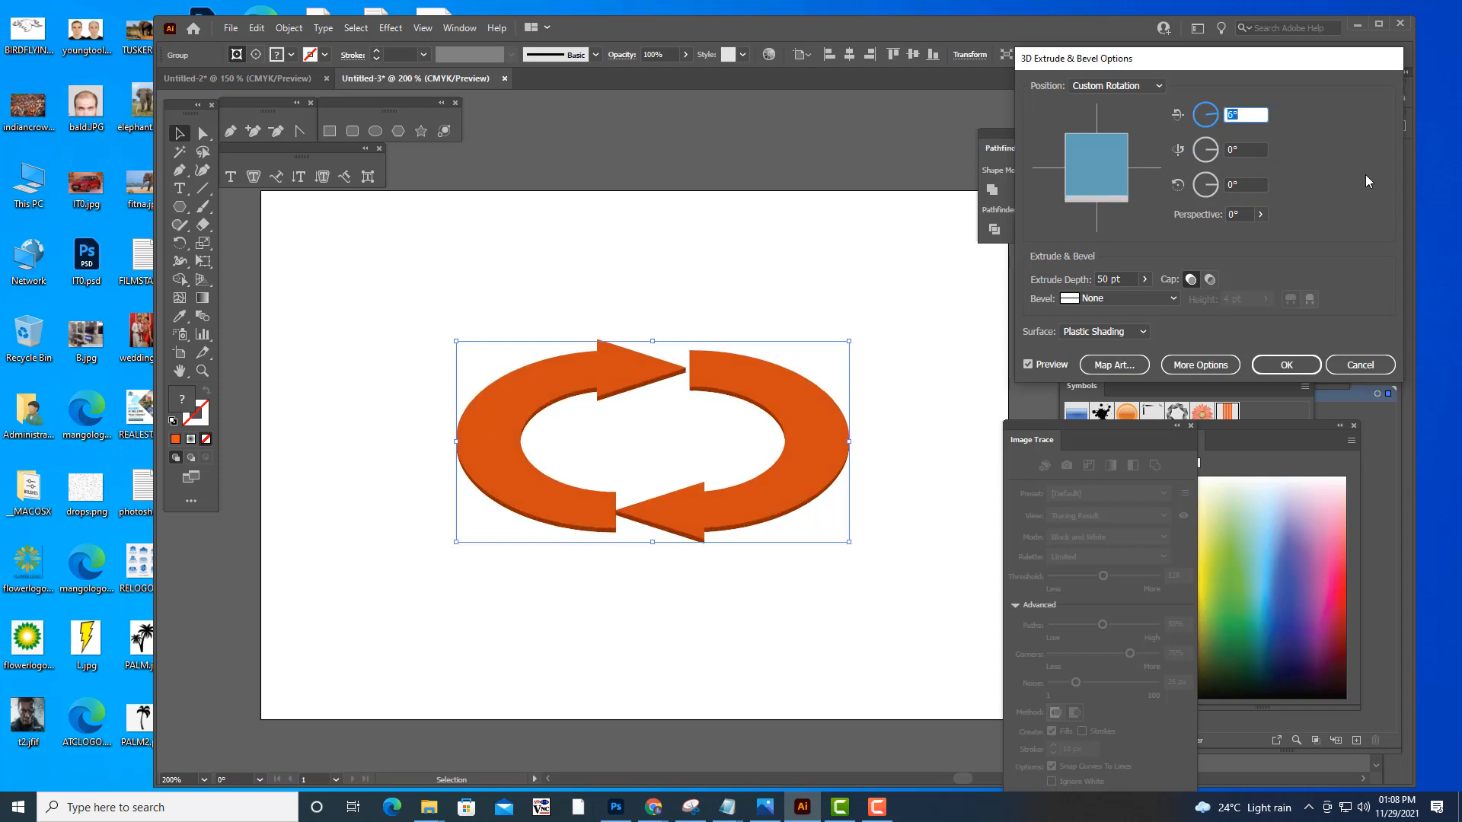
{"action": "key", "text": "Up"}
{"action": "key", "text": "Up"}
{"action": "key", "text": "Up"}
{"action": "key", "text": "Up"}
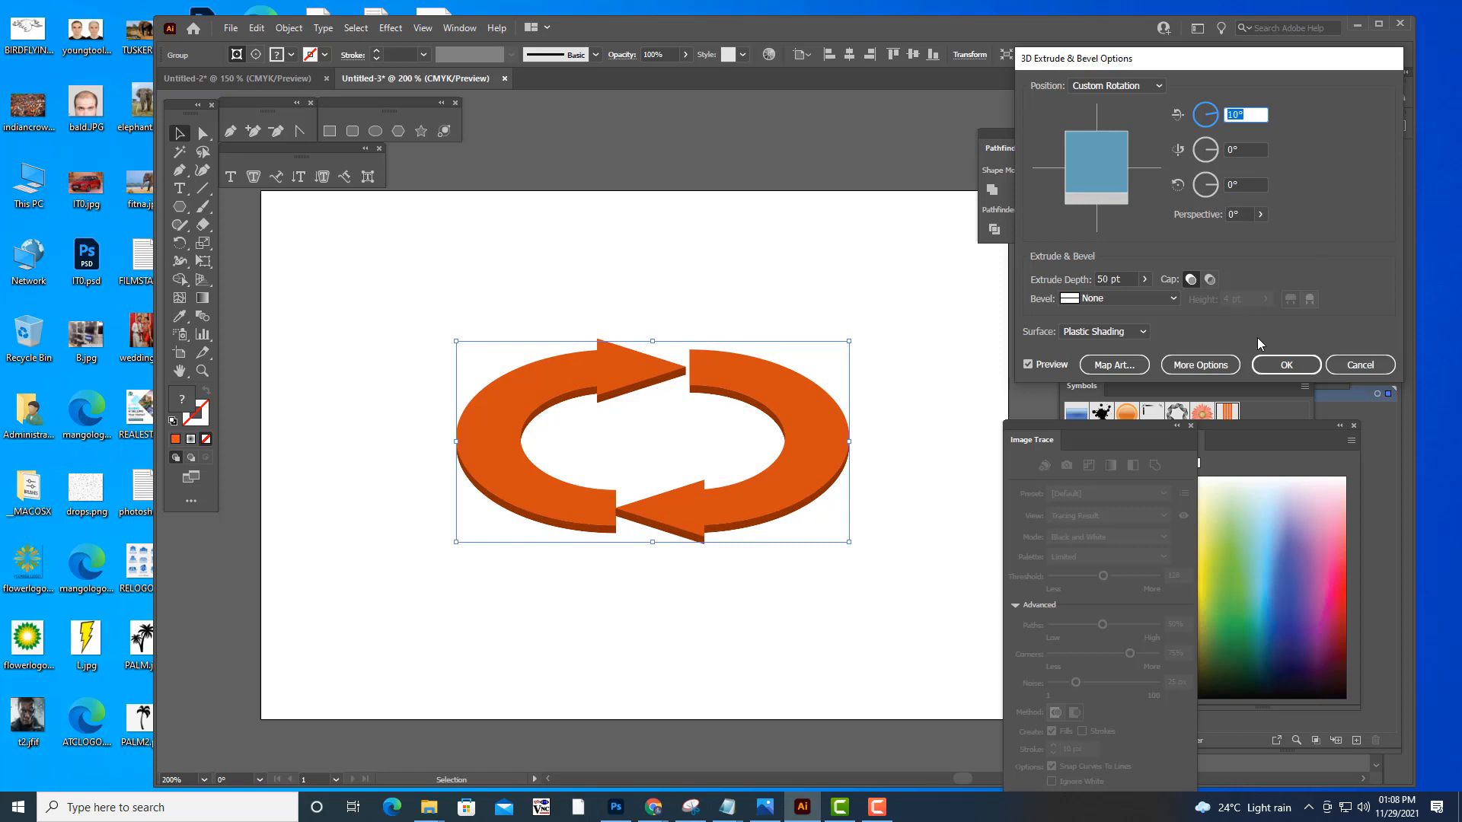
{"action": "left_click", "coordinate": [1282, 364]}
{"action": "left_click", "coordinate": [798, 165]}
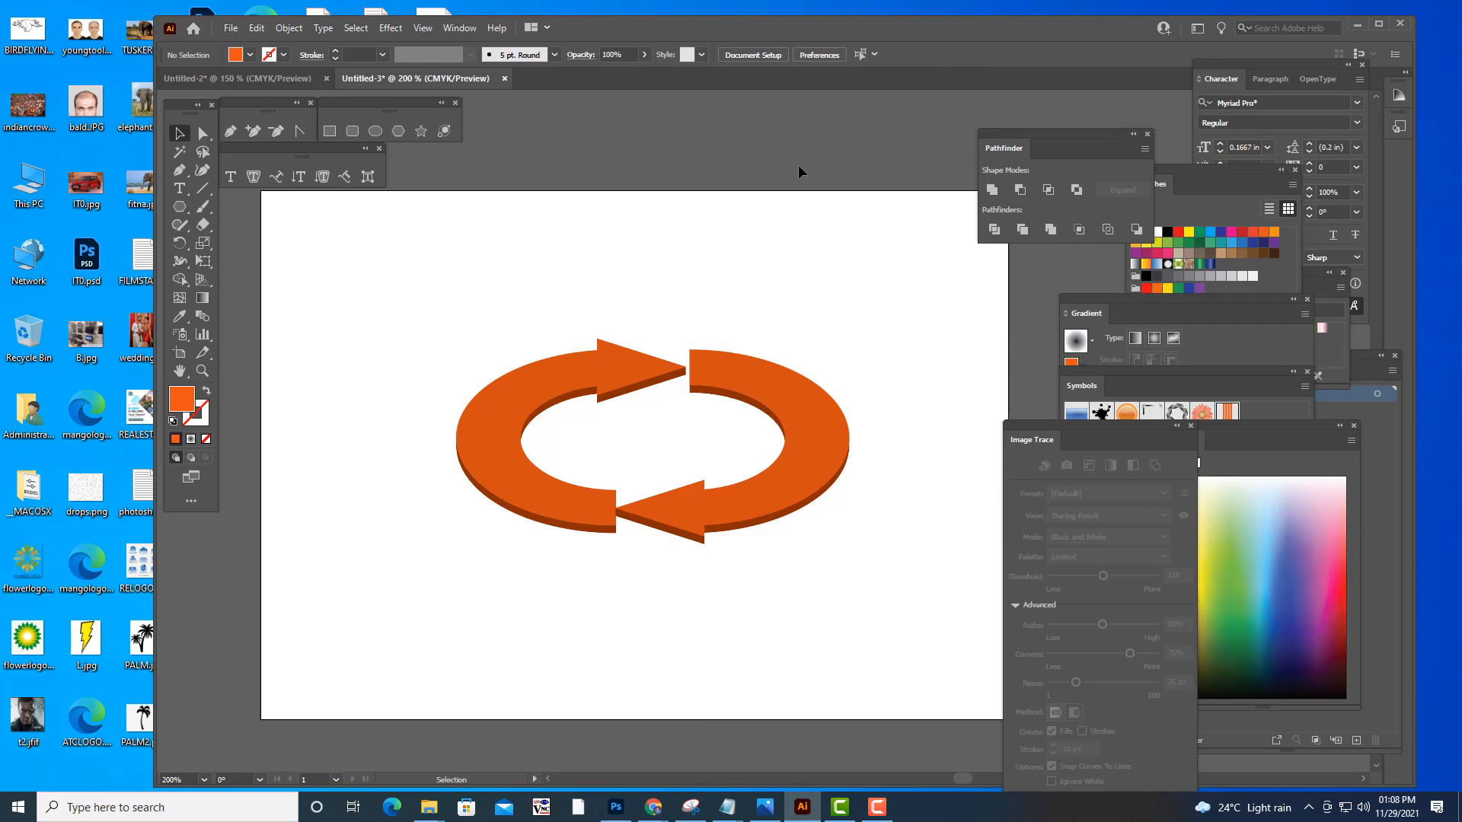
- Scale the extruded arrow group down slightly and reposition it near the middle of the artboard
{"action": "left_click", "coordinate": [755, 482]}
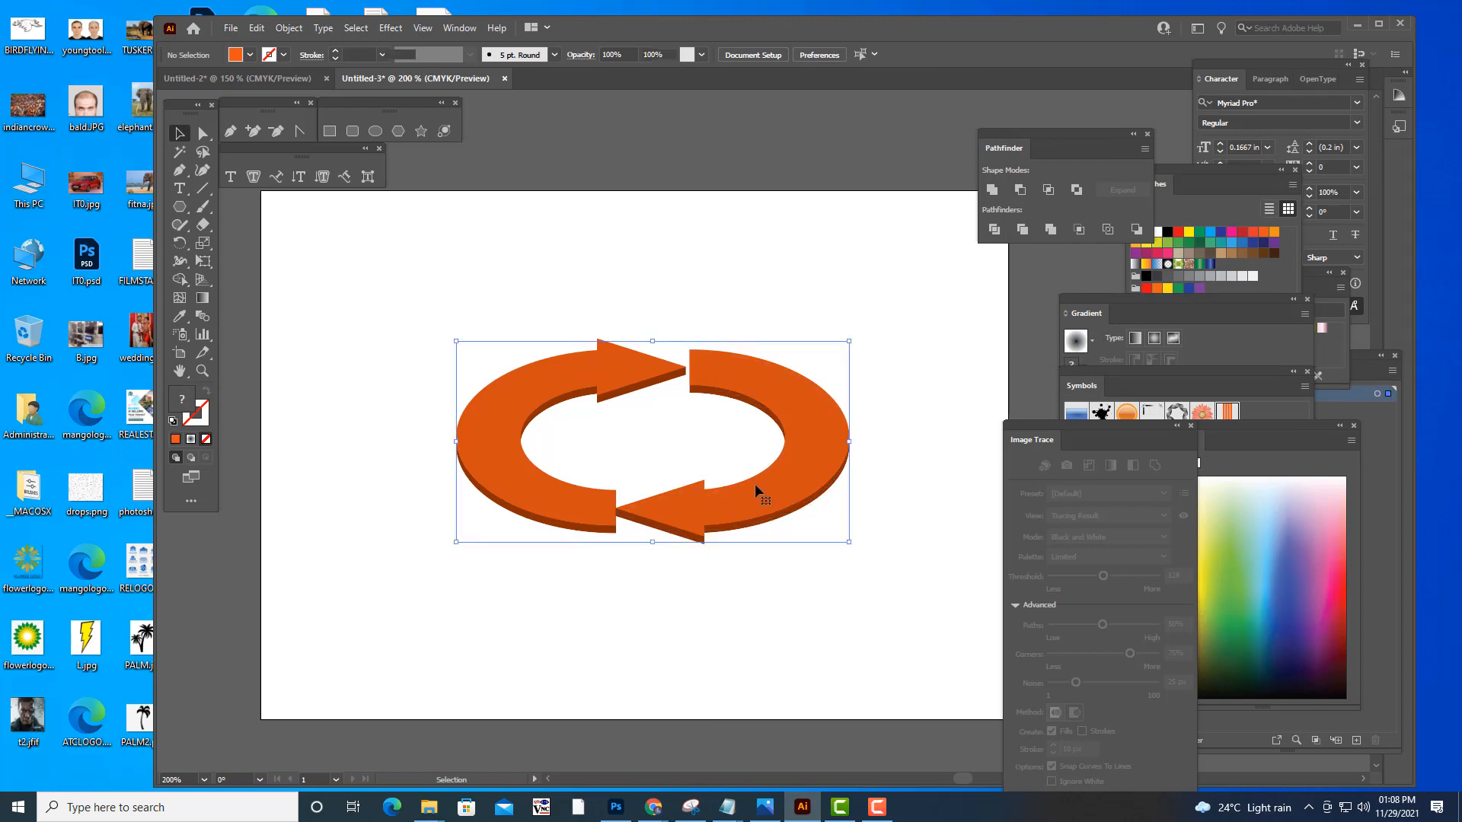
{"action": "left_click_drag", "start_coordinate": [755, 483], "coordinate": [788, 489]}
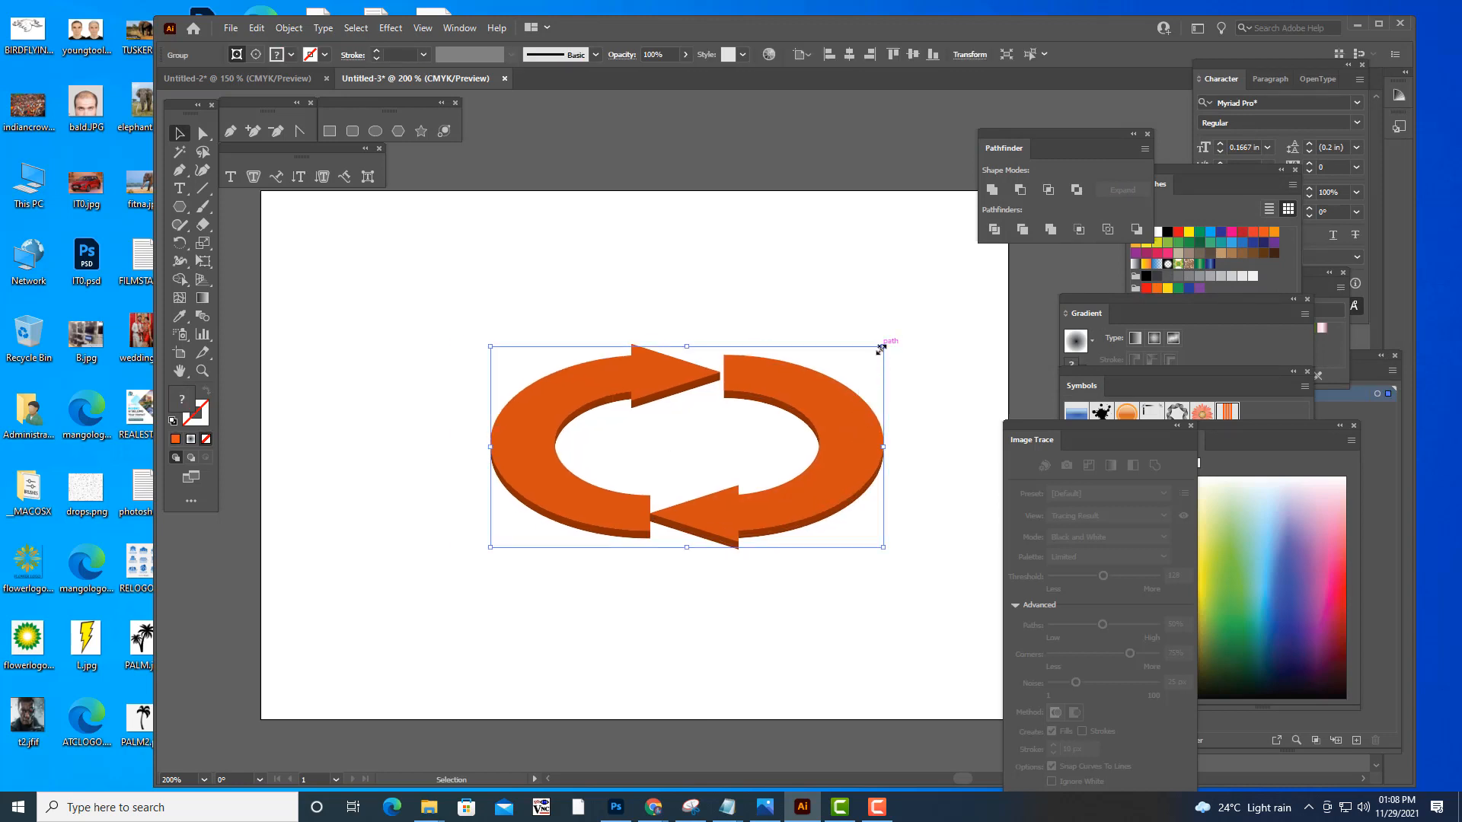
{"action": "left_click_drag", "start_coordinate": [881, 349], "coordinate": [867, 353]}
{"action": "left_click", "coordinate": [917, 385]}
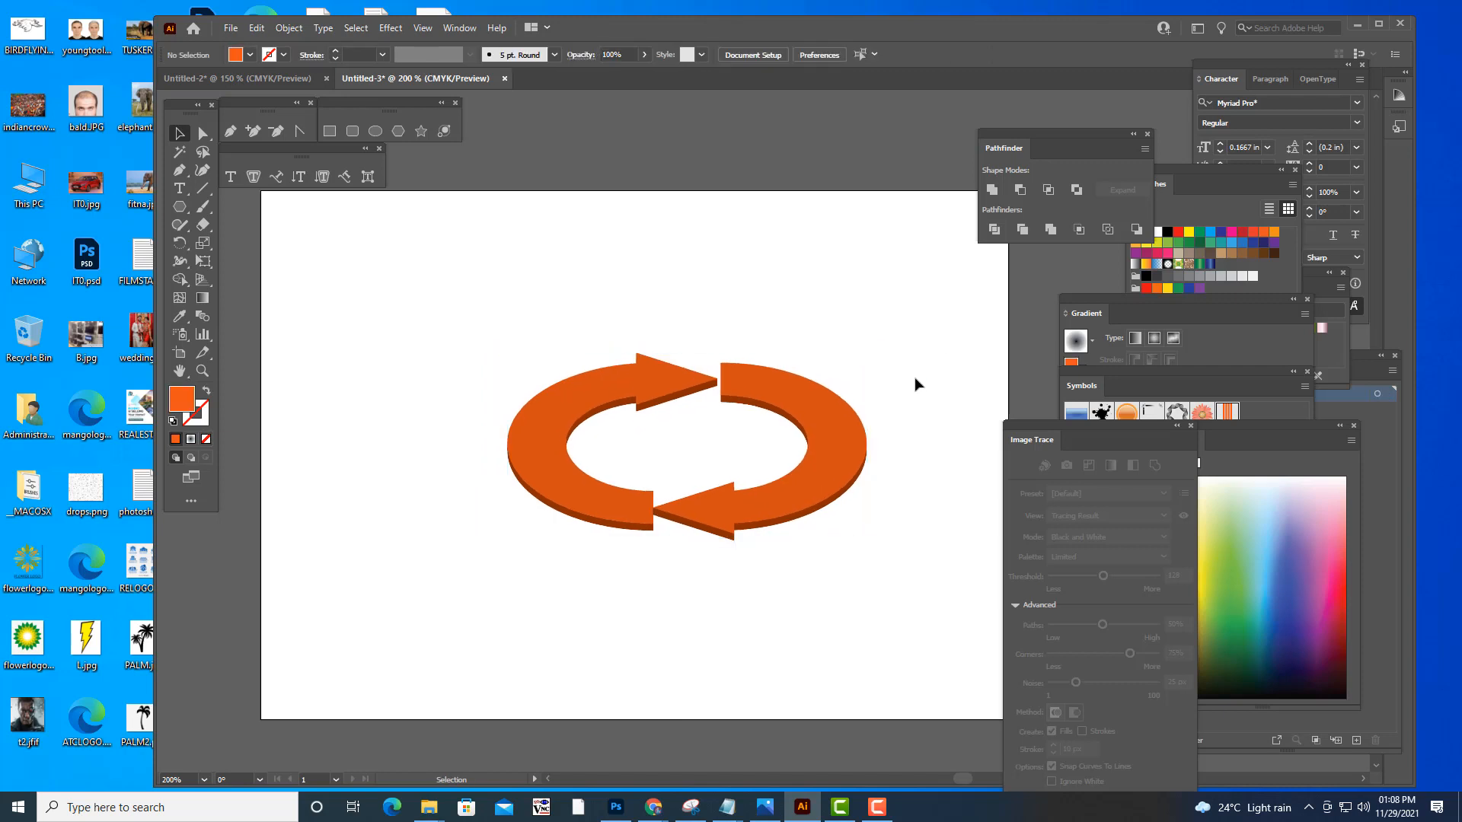
{"action": "left_click", "coordinate": [802, 480]}
{"action": "left_click_drag", "start_coordinate": [869, 505], "coordinate": [828, 500]}
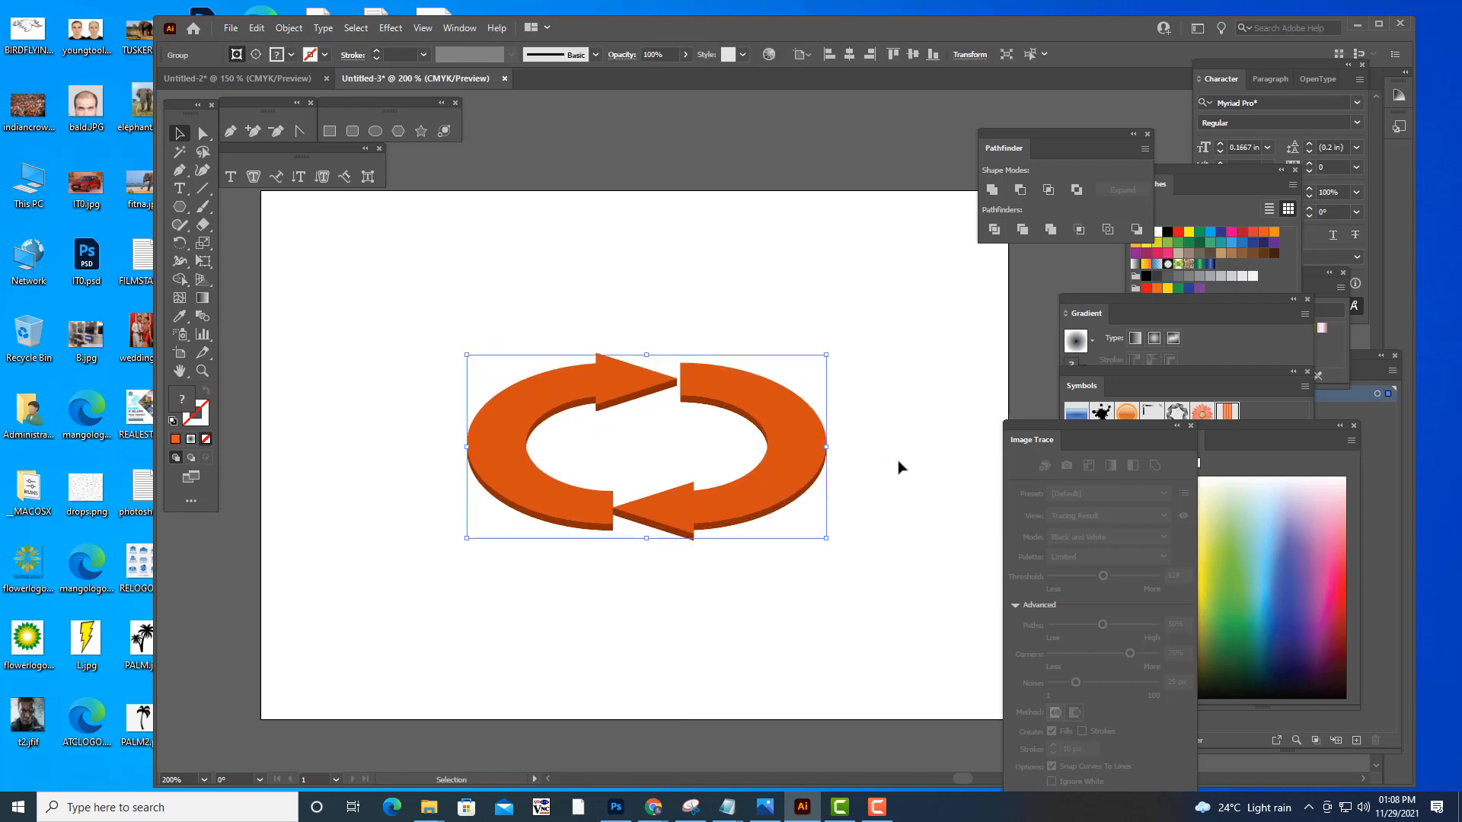
{"action": "left_click", "coordinate": [800, 304]}
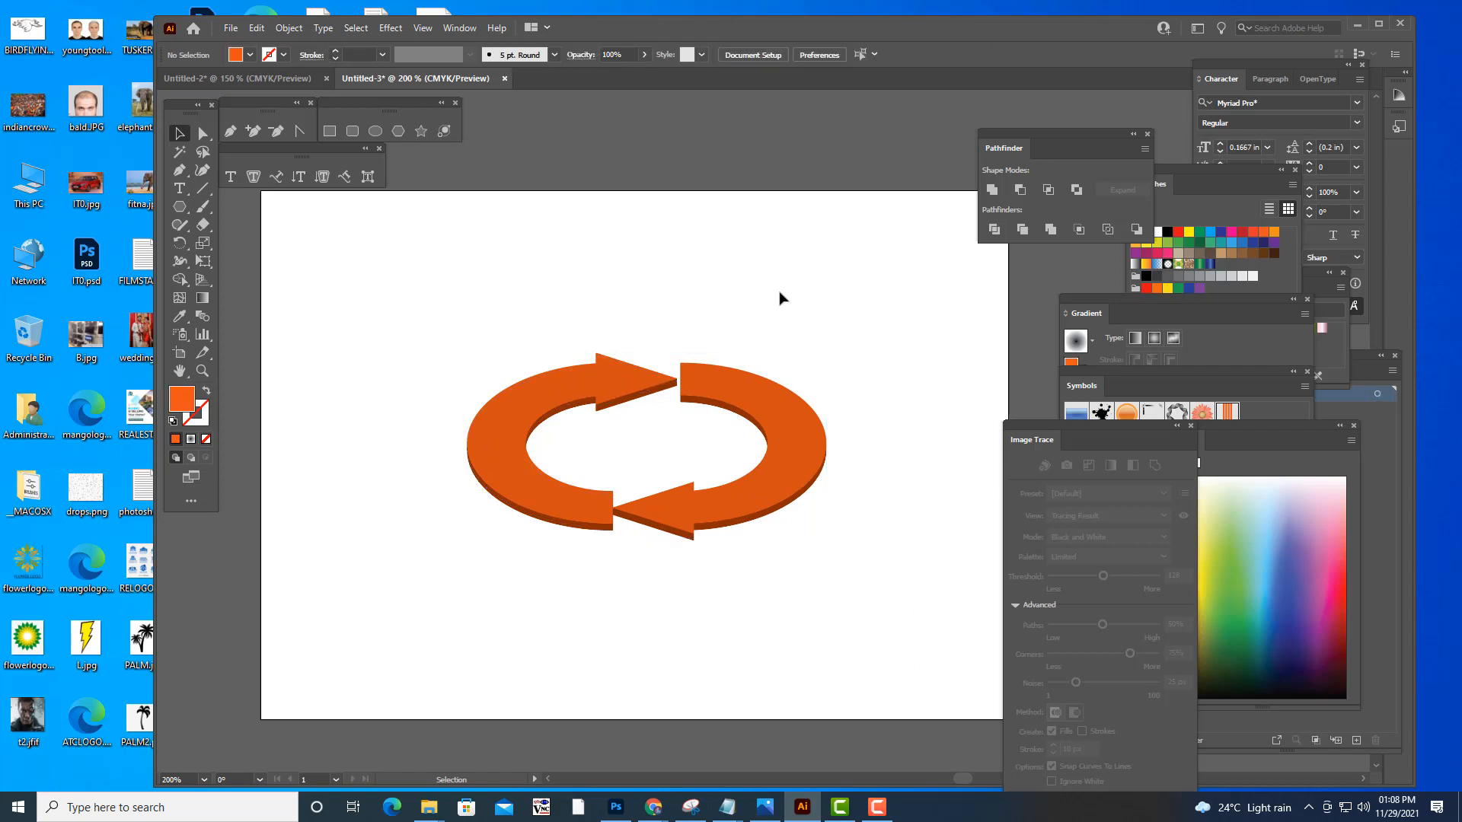
- Try ungrouping the extruded arrows while the 3D effect is still live, and undo it
{"action": "left_click", "coordinate": [744, 404]}
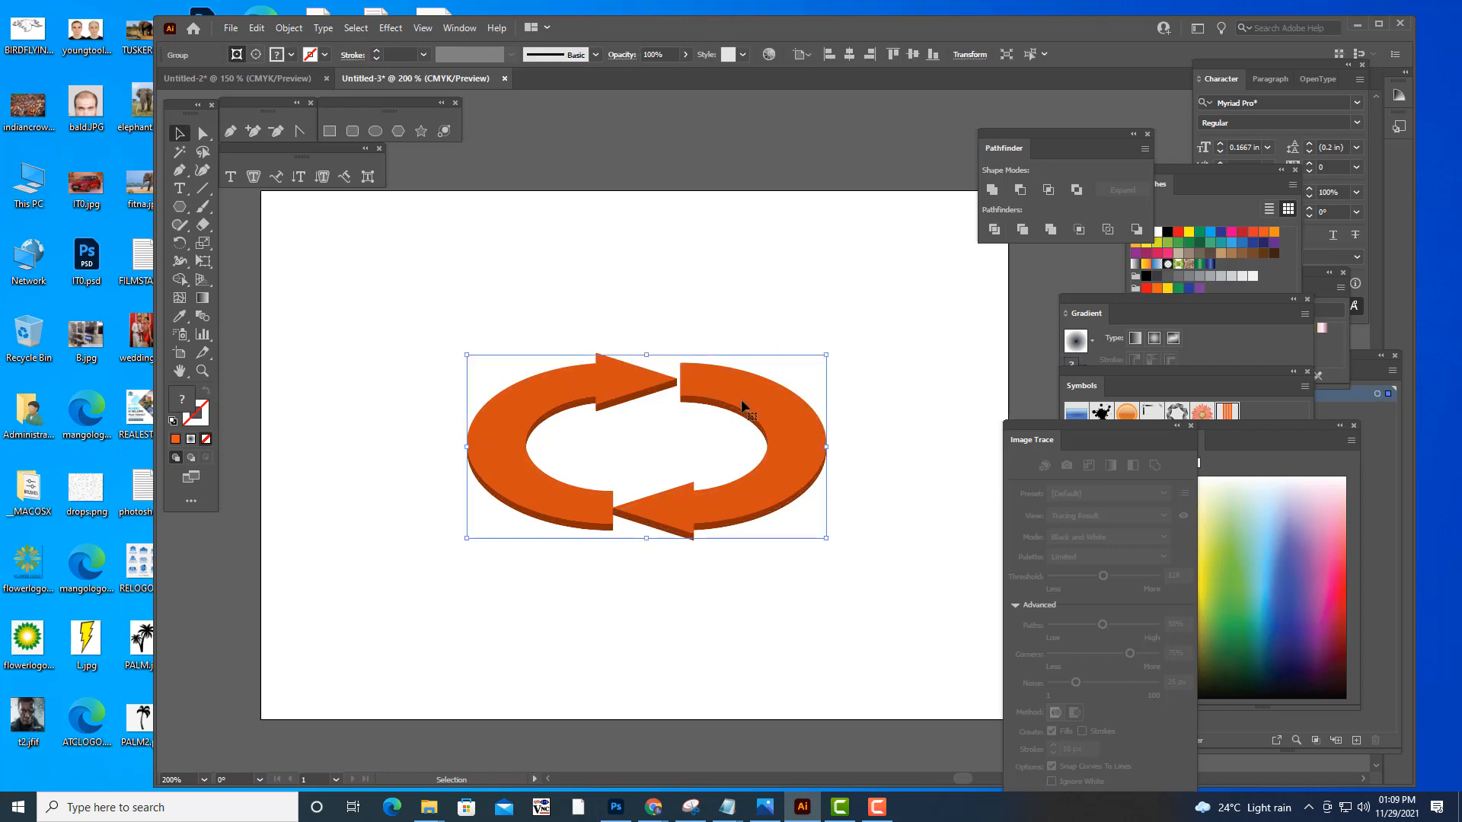
{"action": "right_click", "coordinate": [742, 402]}
{"action": "left_click", "coordinate": [815, 529]}
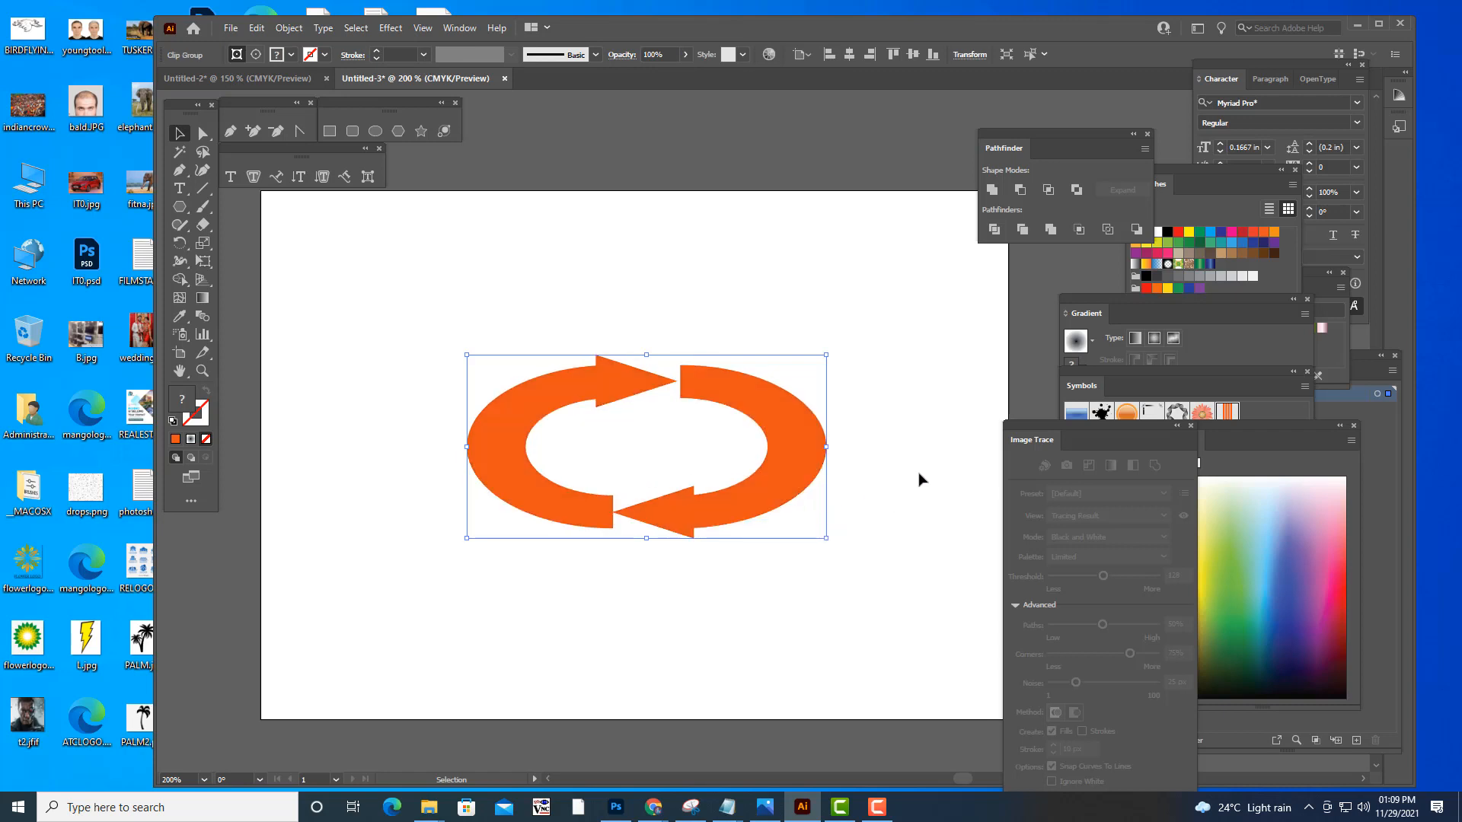
{"action": "key", "text": "ctrl+z"}
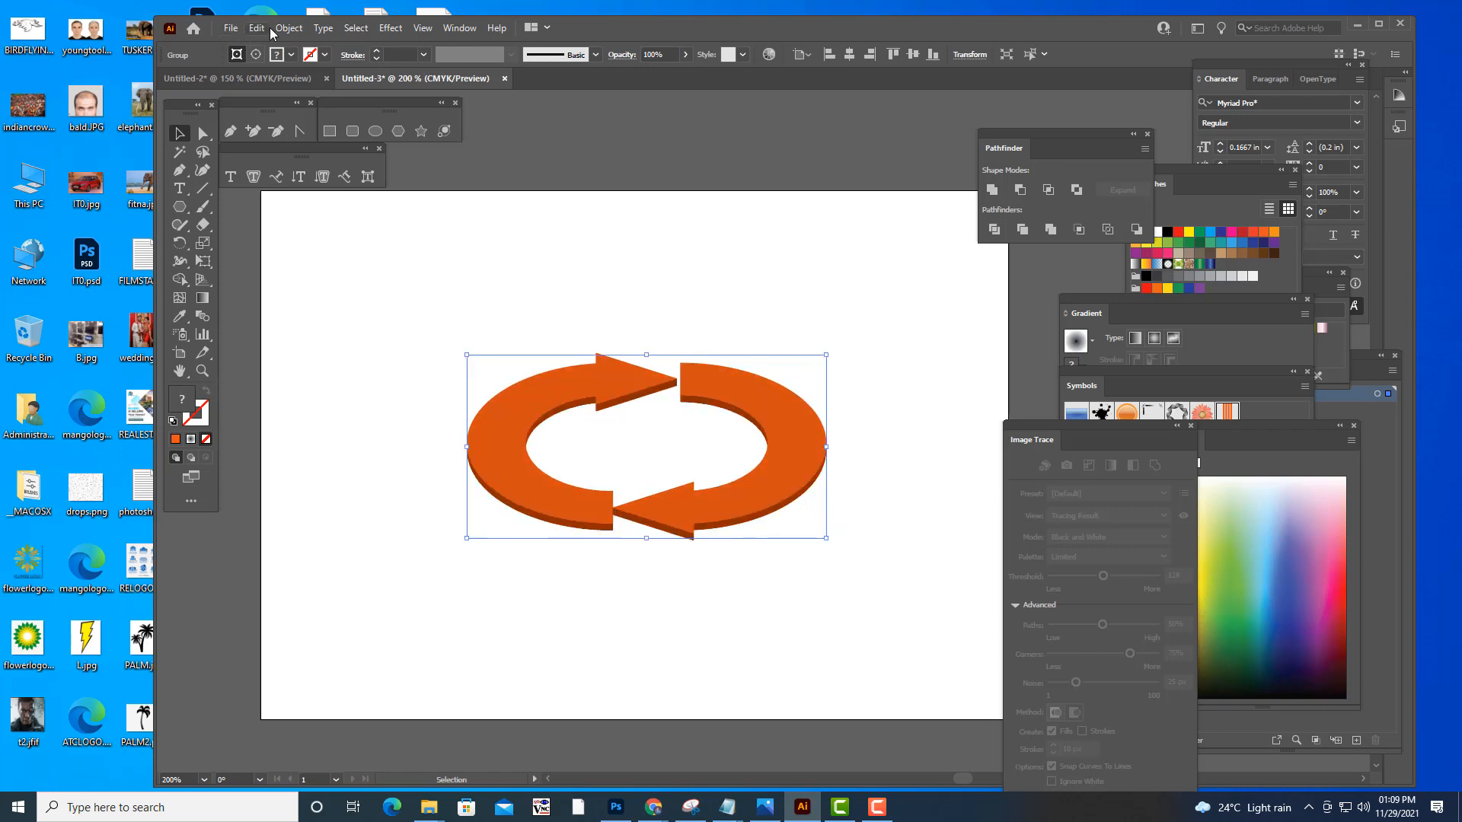
- Expand the appearance of the extruded arrows and ungroup the resulting artwork twice
{"action": "left_click", "coordinate": [290, 28]}
{"action": "left_click", "coordinate": [358, 223]}
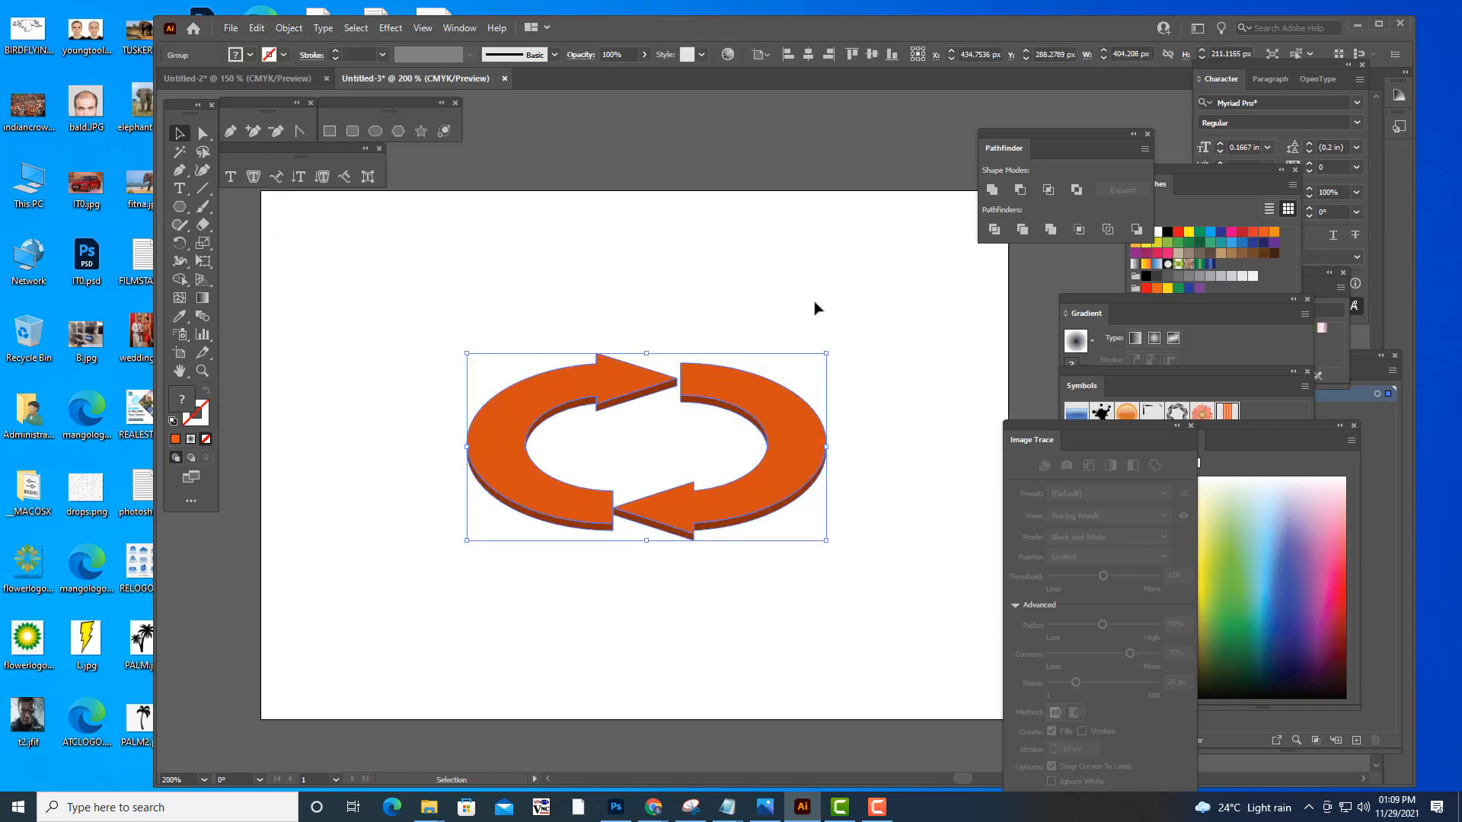
{"action": "left_click", "coordinate": [792, 434]}
{"action": "right_click", "coordinate": [794, 433]}
{"action": "left_click", "coordinate": [868, 539]}
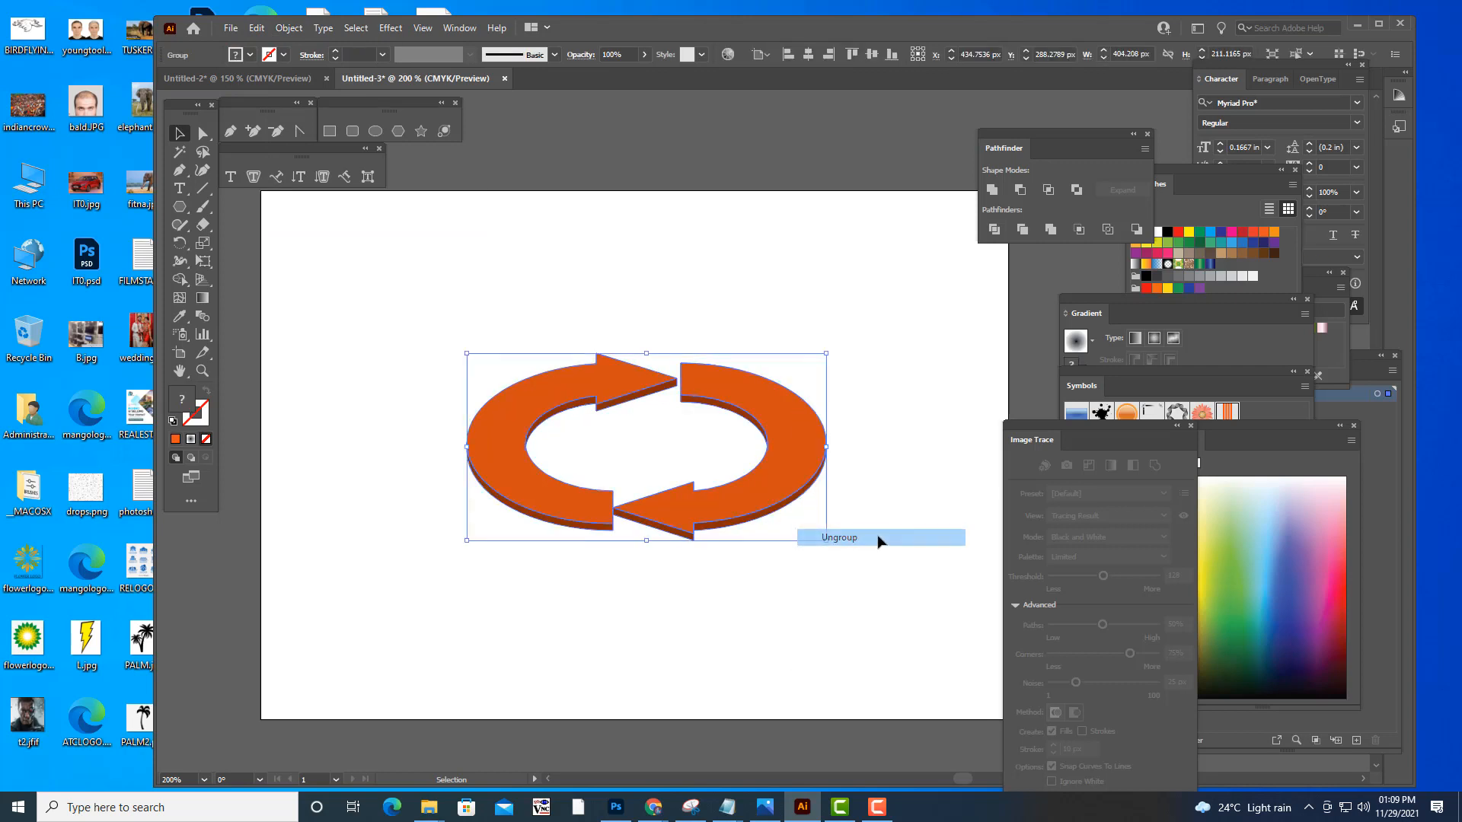
{"action": "left_click", "coordinate": [794, 430]}
{"action": "right_click", "coordinate": [794, 428]}
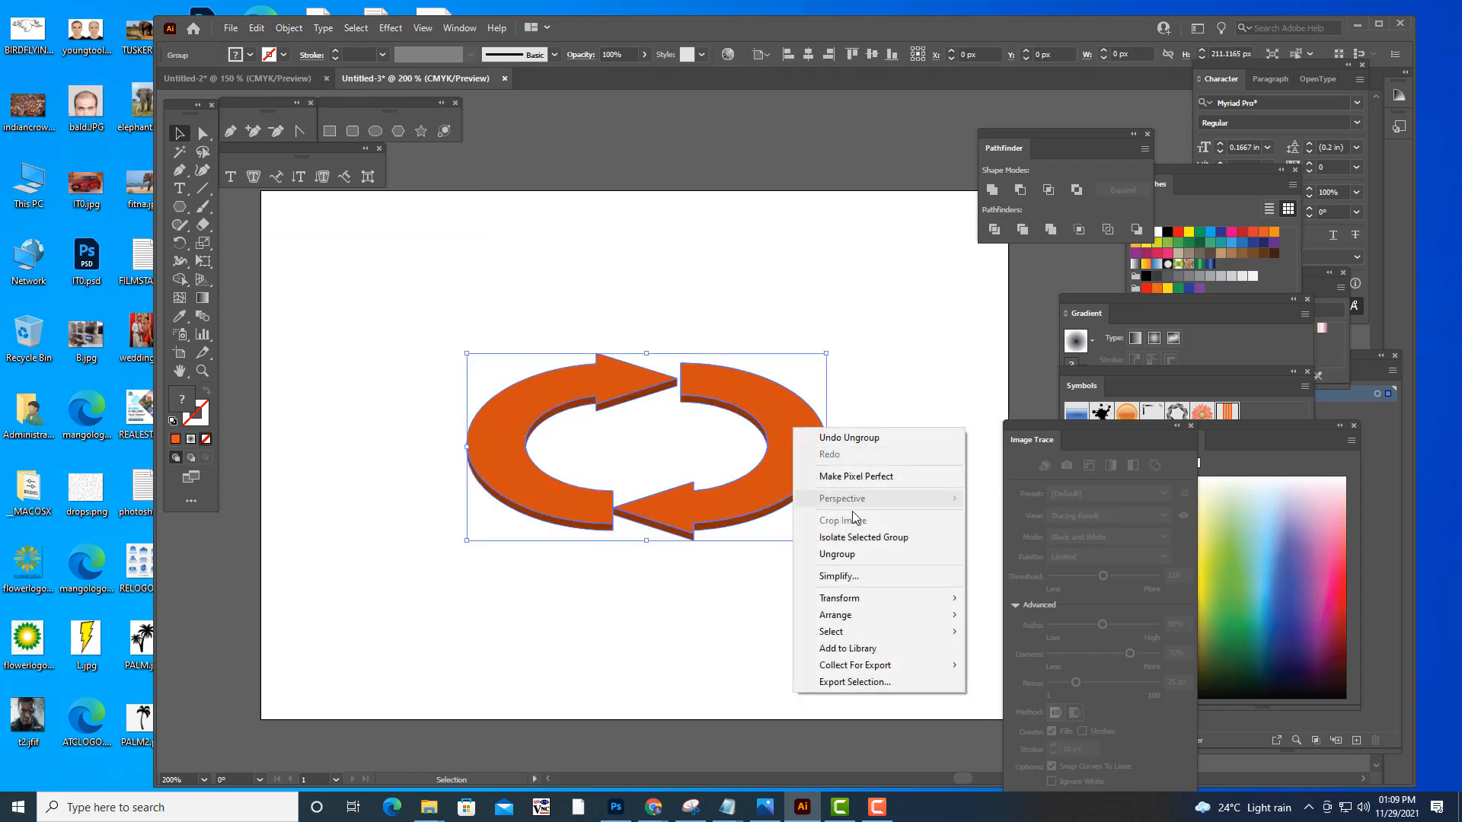
{"action": "left_click", "coordinate": [853, 555]}
- Try filling the expanded arrows with the red swatch, and undo the fill
{"action": "left_click", "coordinate": [810, 454]}
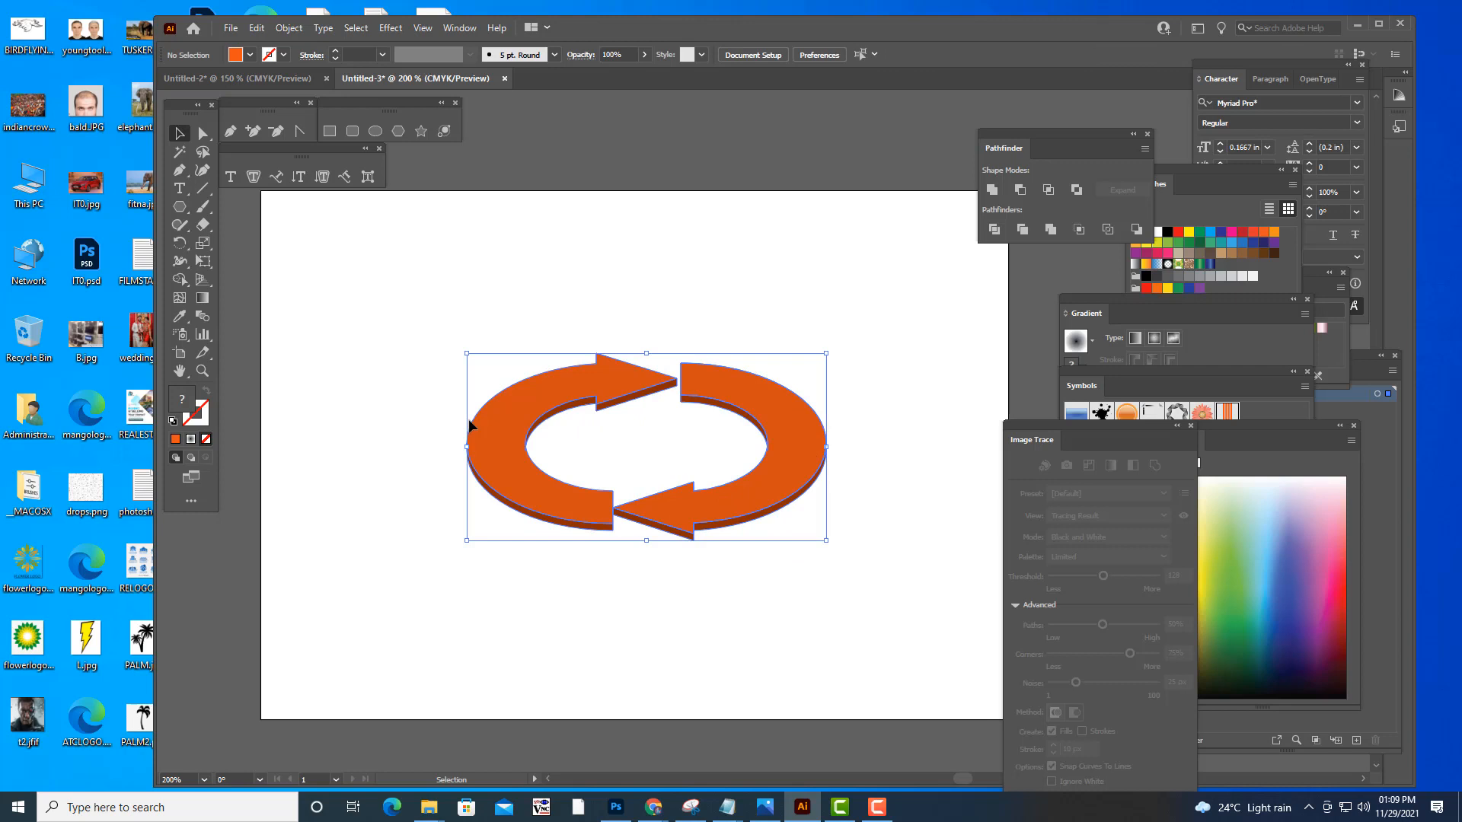
{"action": "left_click", "coordinate": [1177, 239]}
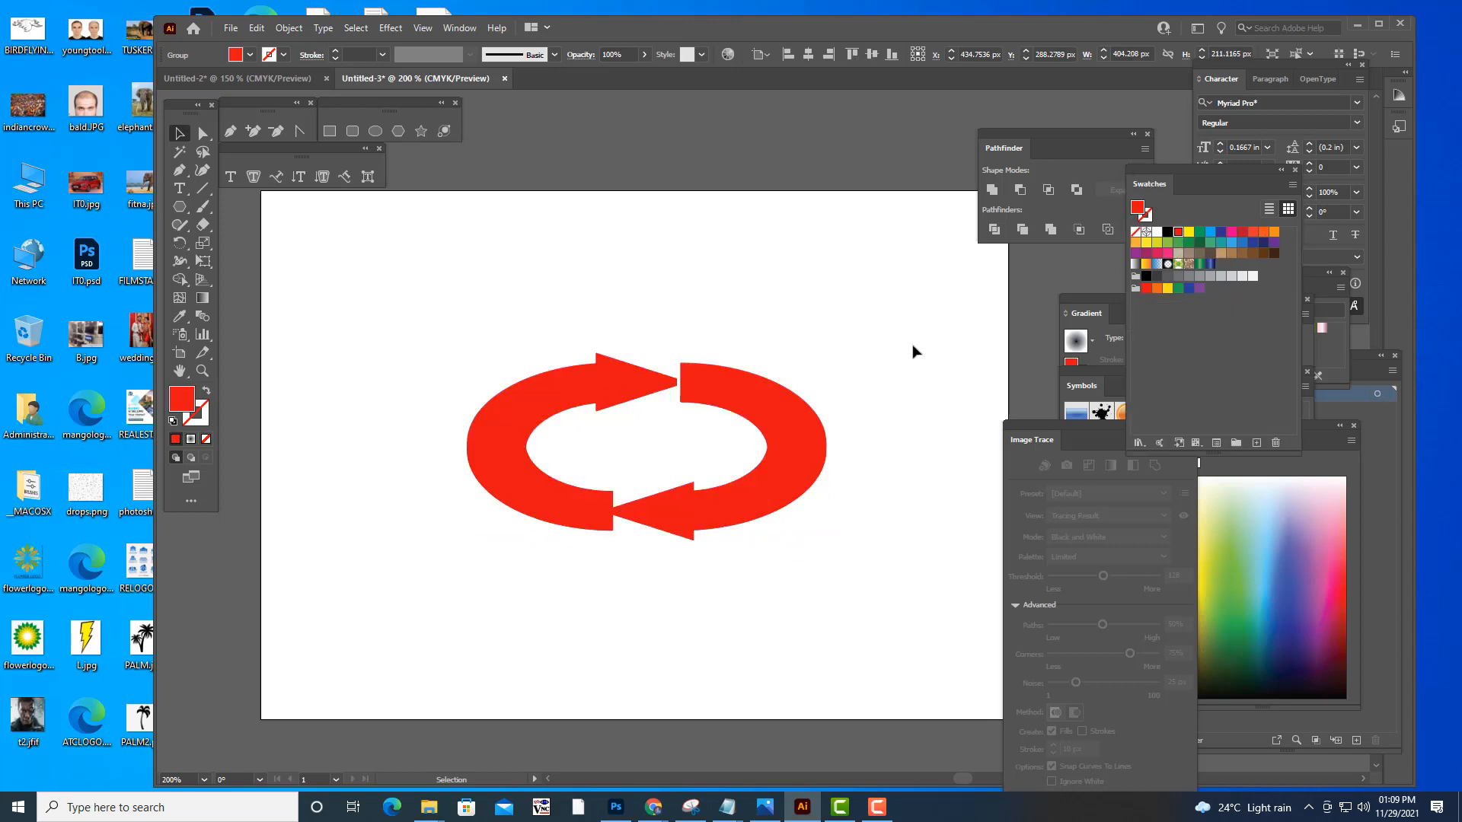
{"action": "key", "text": "ctrl+z"}
- Ungroup the expanded arrow artwork once more so its faces can be selected separately
{"action": "left_click", "coordinate": [793, 415]}
{"action": "right_click", "coordinate": [793, 415]}
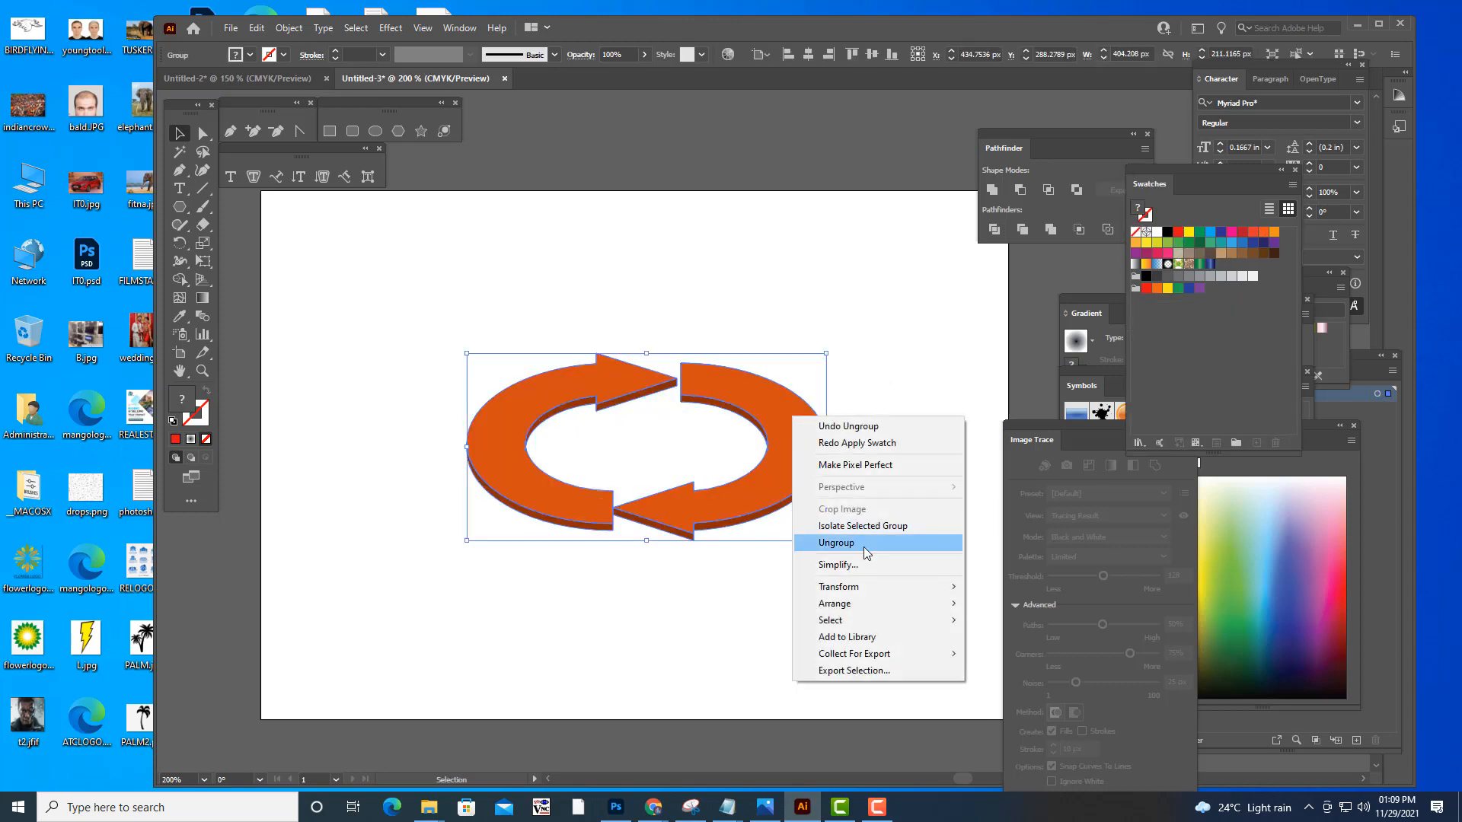
{"action": "left_click", "coordinate": [868, 548]}
- Fill the top faces of the right and left arrows with the green gradient swatch
{"action": "left_click", "coordinate": [802, 488]}
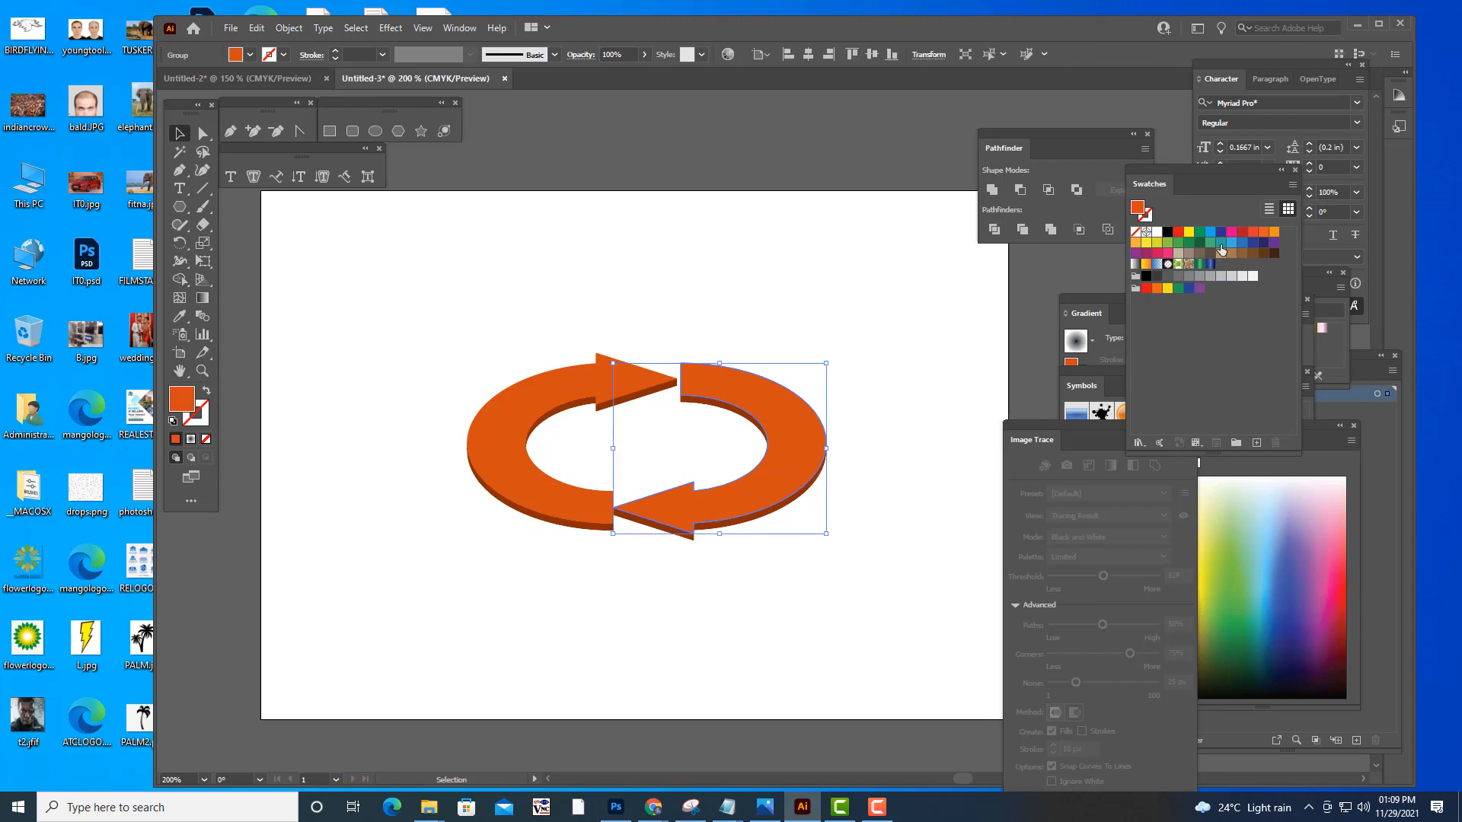
{"action": "left_click", "coordinate": [1190, 232]}
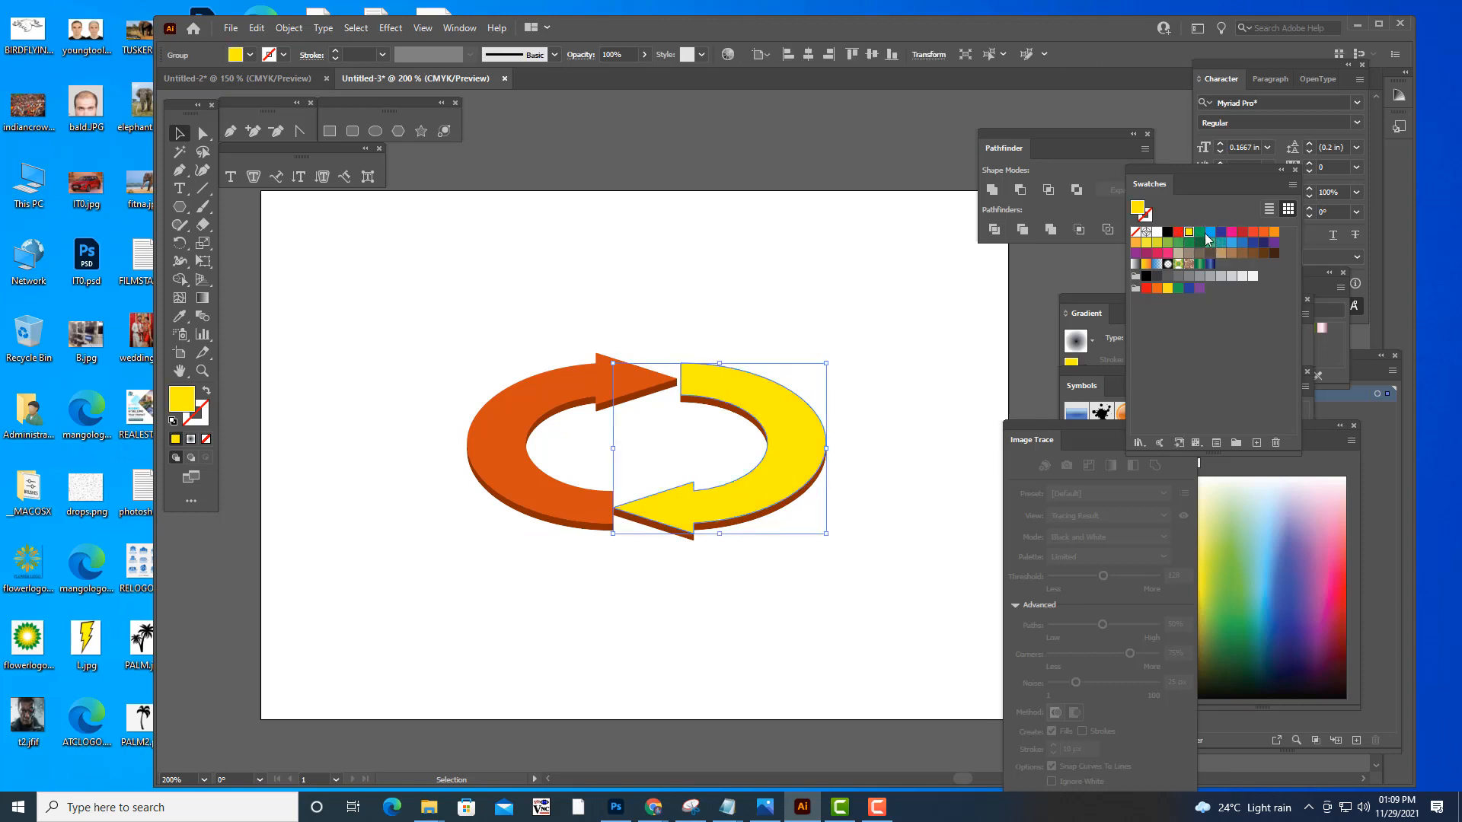
{"action": "left_click", "coordinate": [1200, 263]}
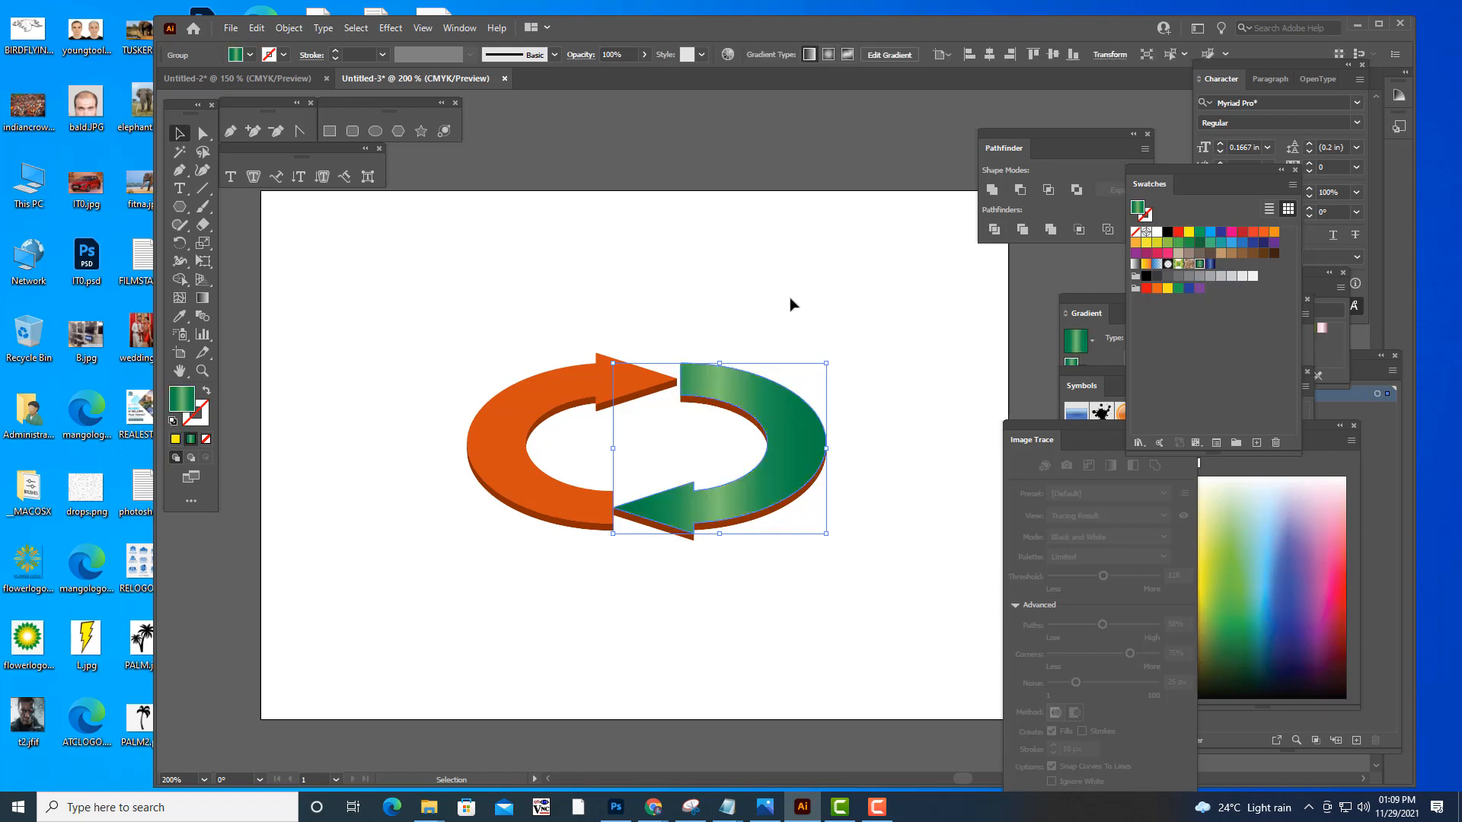
{"action": "left_click", "coordinate": [716, 356]}
{"action": "left_click", "coordinate": [574, 387]}
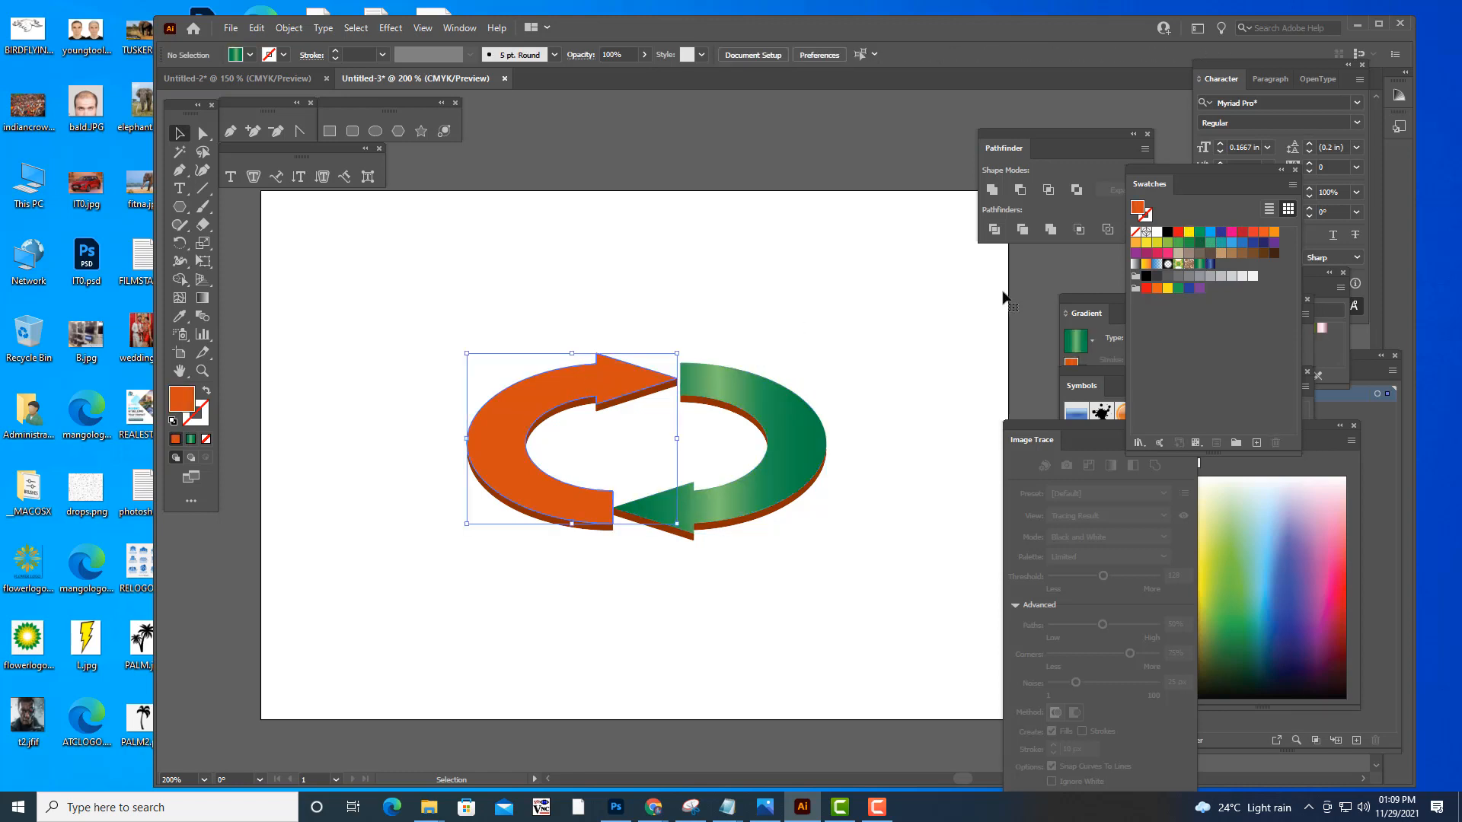
{"action": "left_click", "coordinate": [1200, 263]}
{"action": "left_click", "coordinate": [725, 412]}
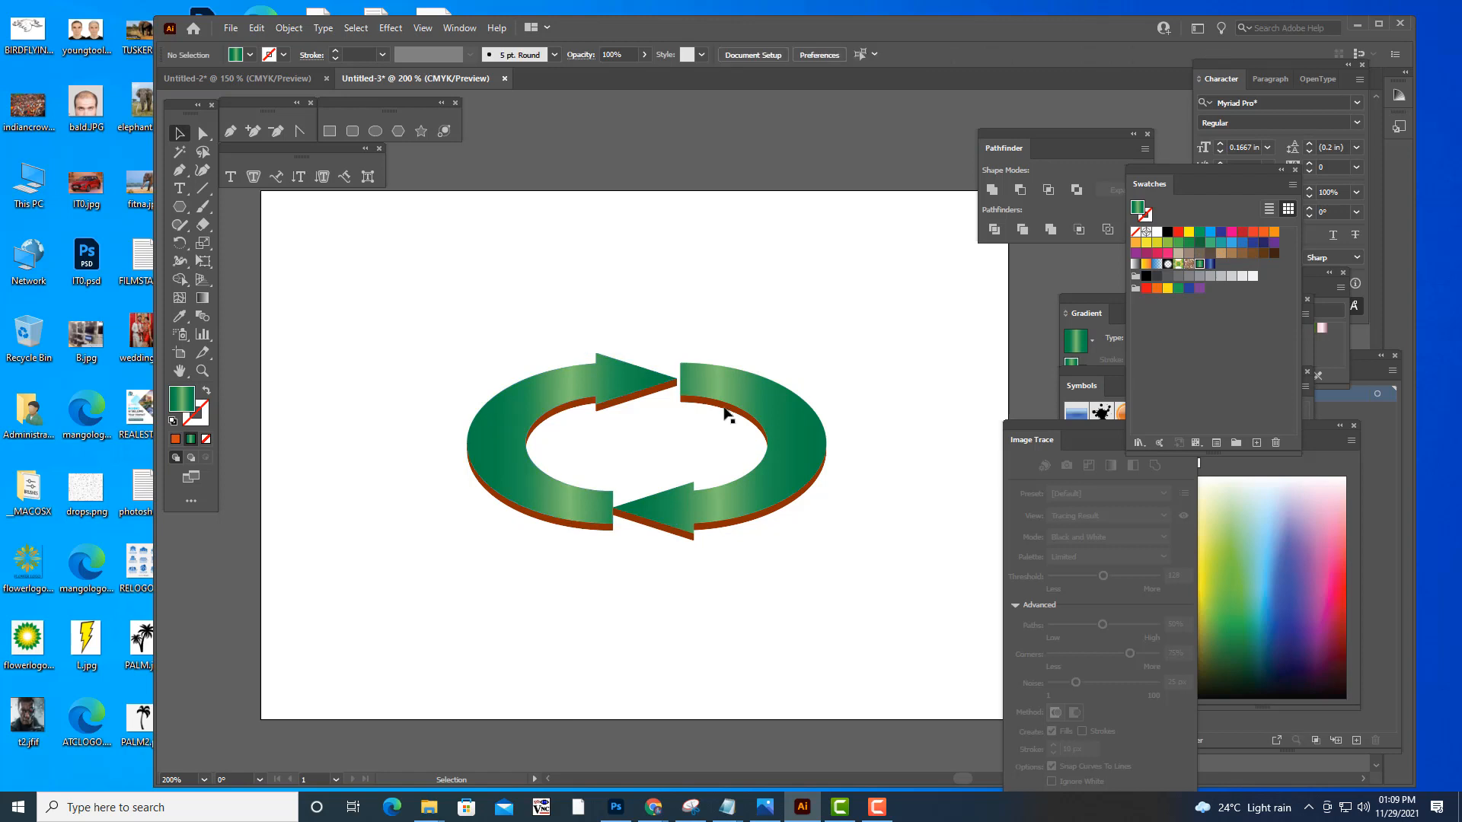
- Fill the right arrow's inner, outer and arrowhead side faces with the blue gradient swatch
{"action": "left_click", "coordinate": [724, 411]}
{"action": "left_click", "coordinate": [1211, 264]}
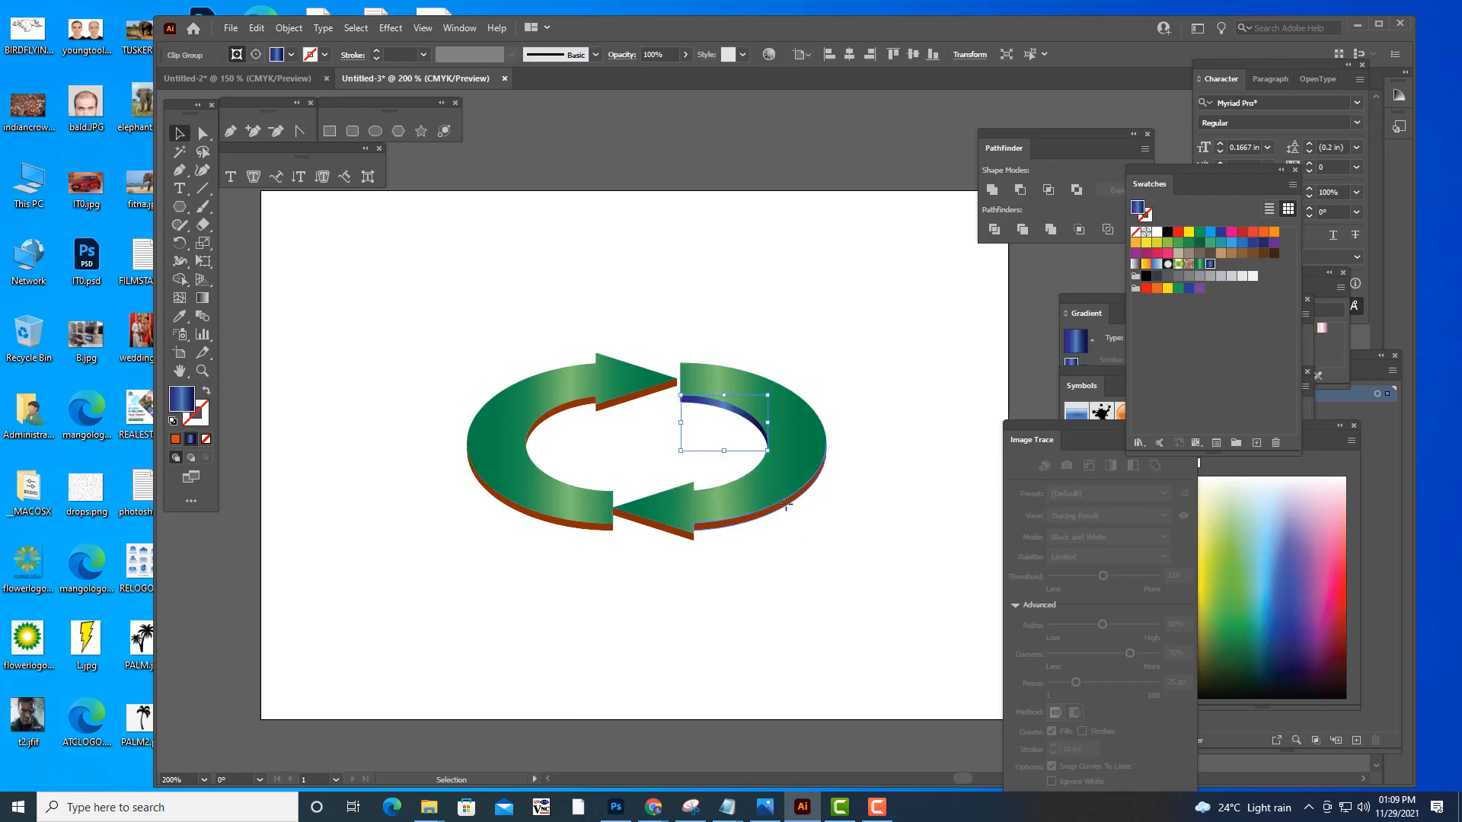
{"action": "left_click", "coordinate": [792, 495]}
{"action": "left_click", "coordinate": [1192, 288]}
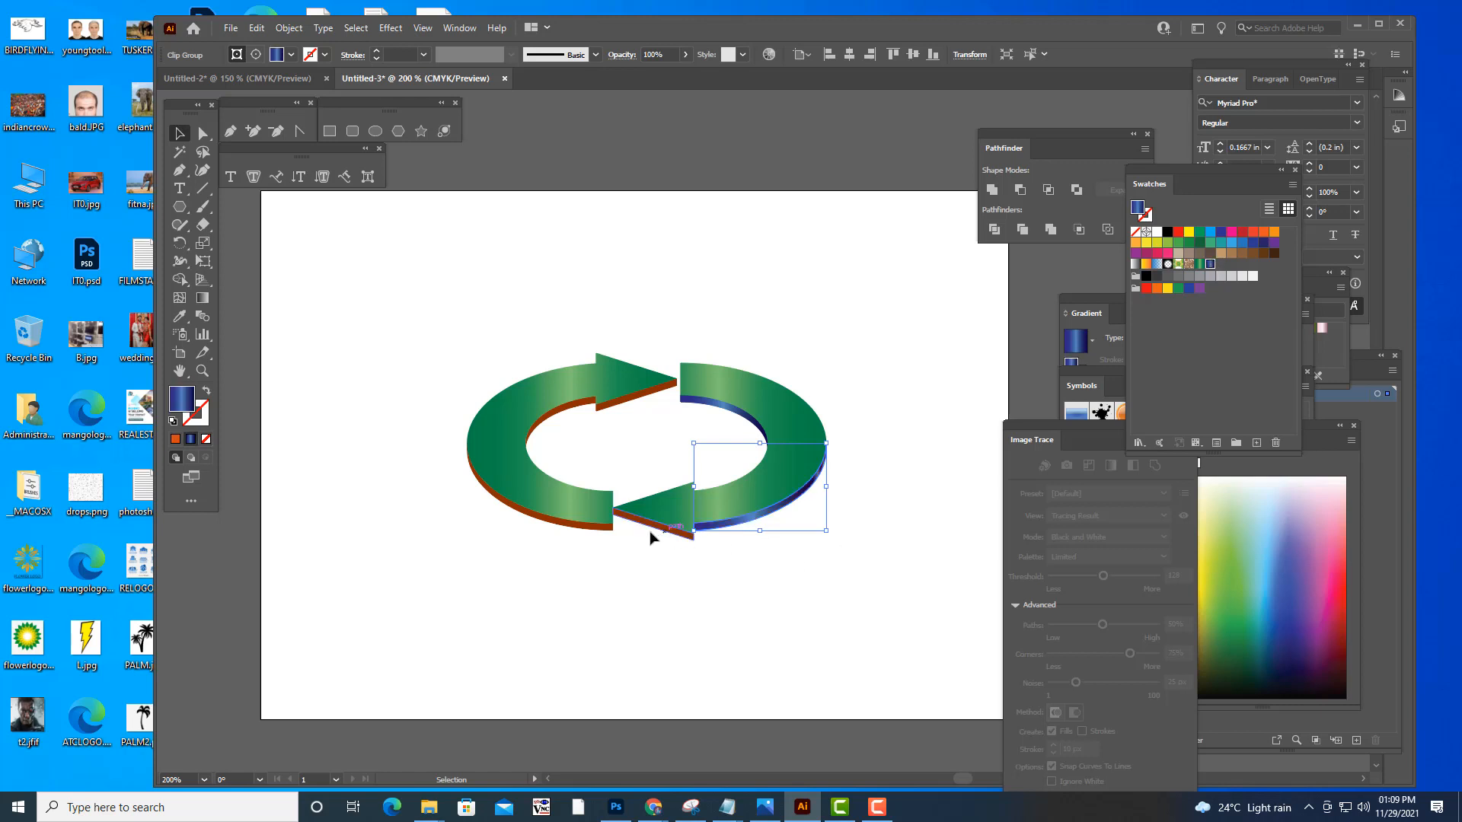
{"action": "left_click", "coordinate": [661, 528]}
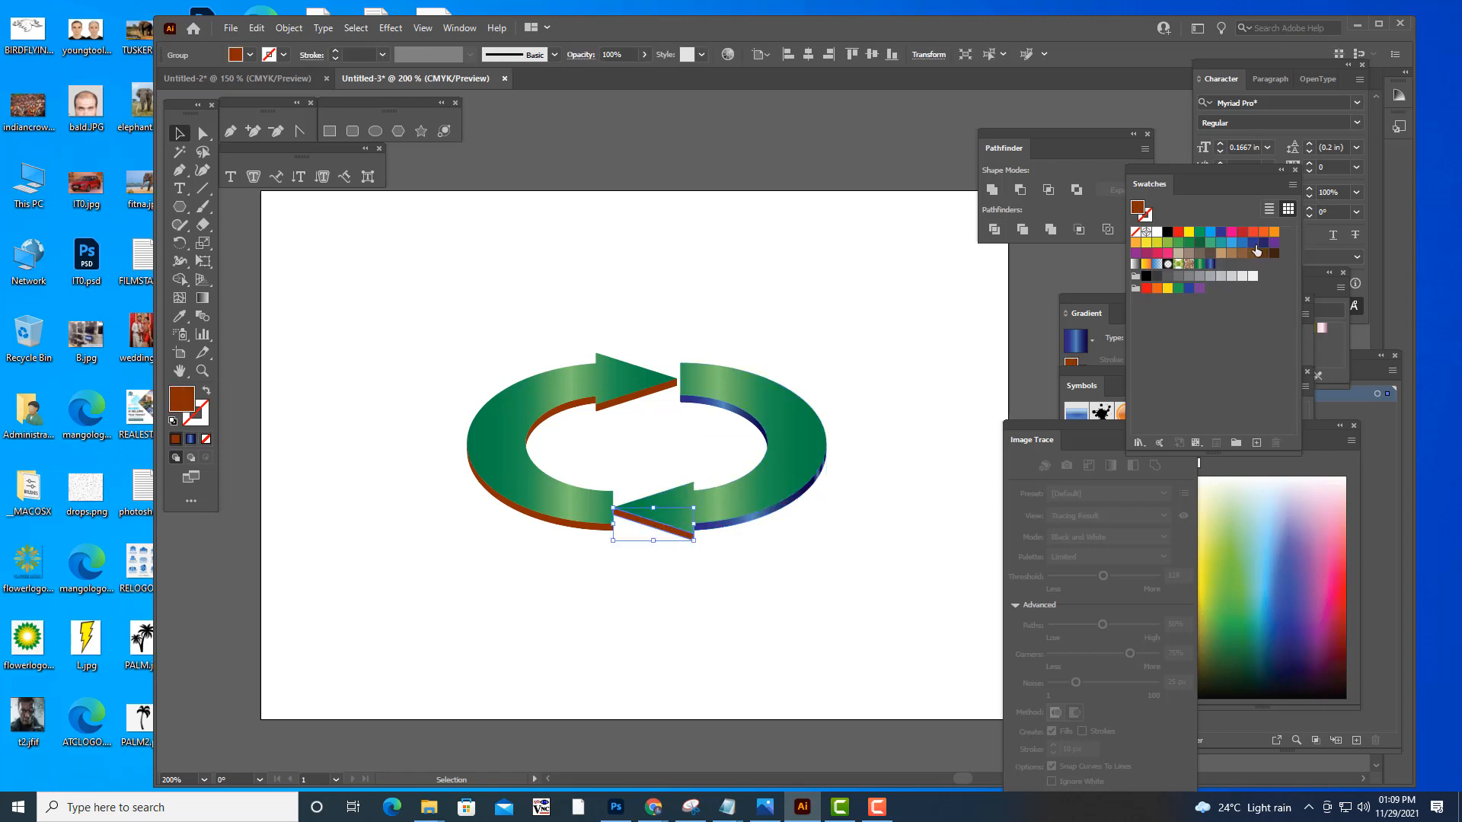
{"action": "left_click", "coordinate": [1211, 263]}
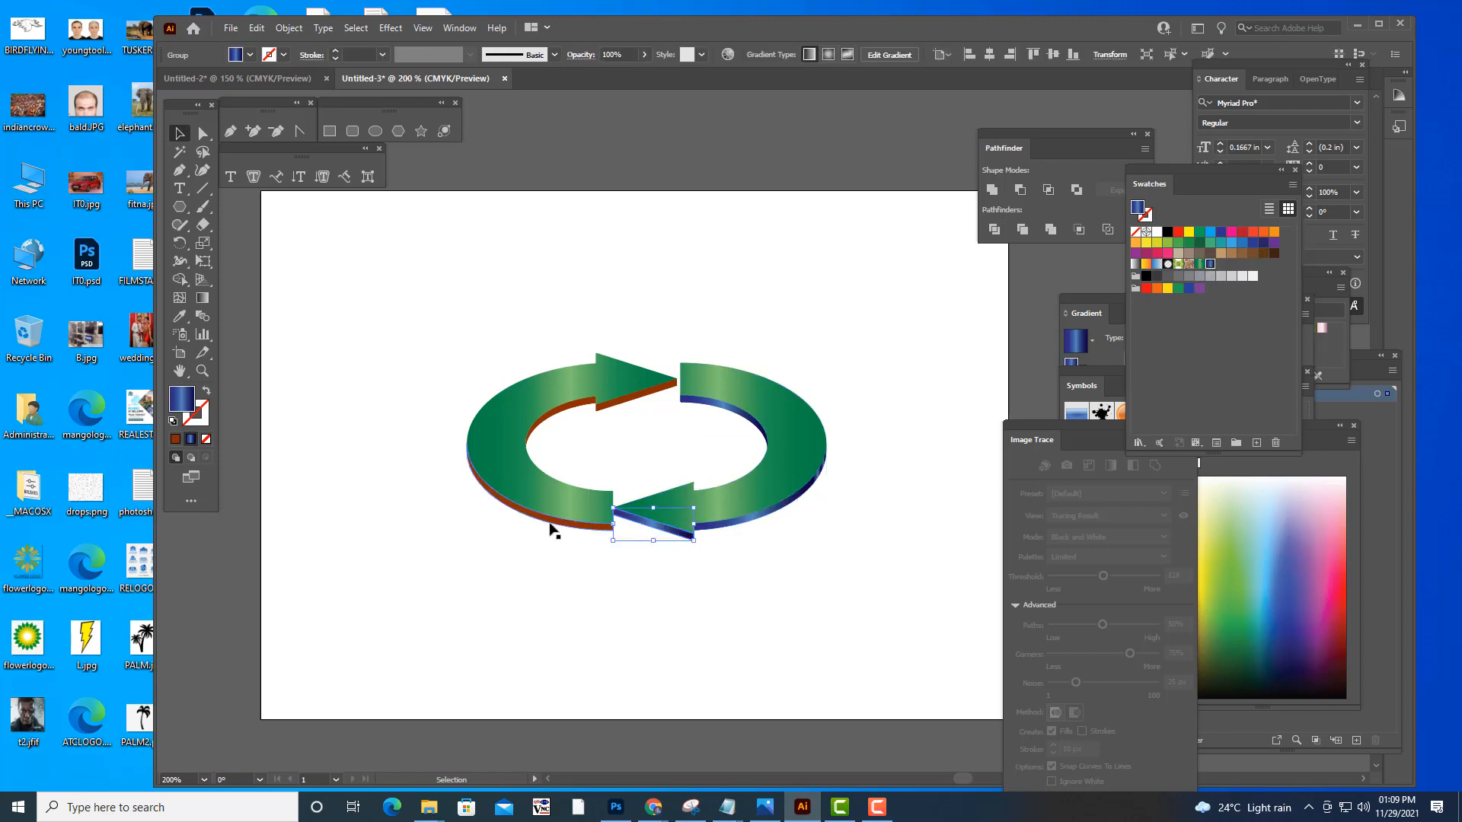
- Fill the left arrow's outer, arrowhead and inner side faces with the same blue gradient swatch
{"action": "left_click", "coordinate": [554, 524]}
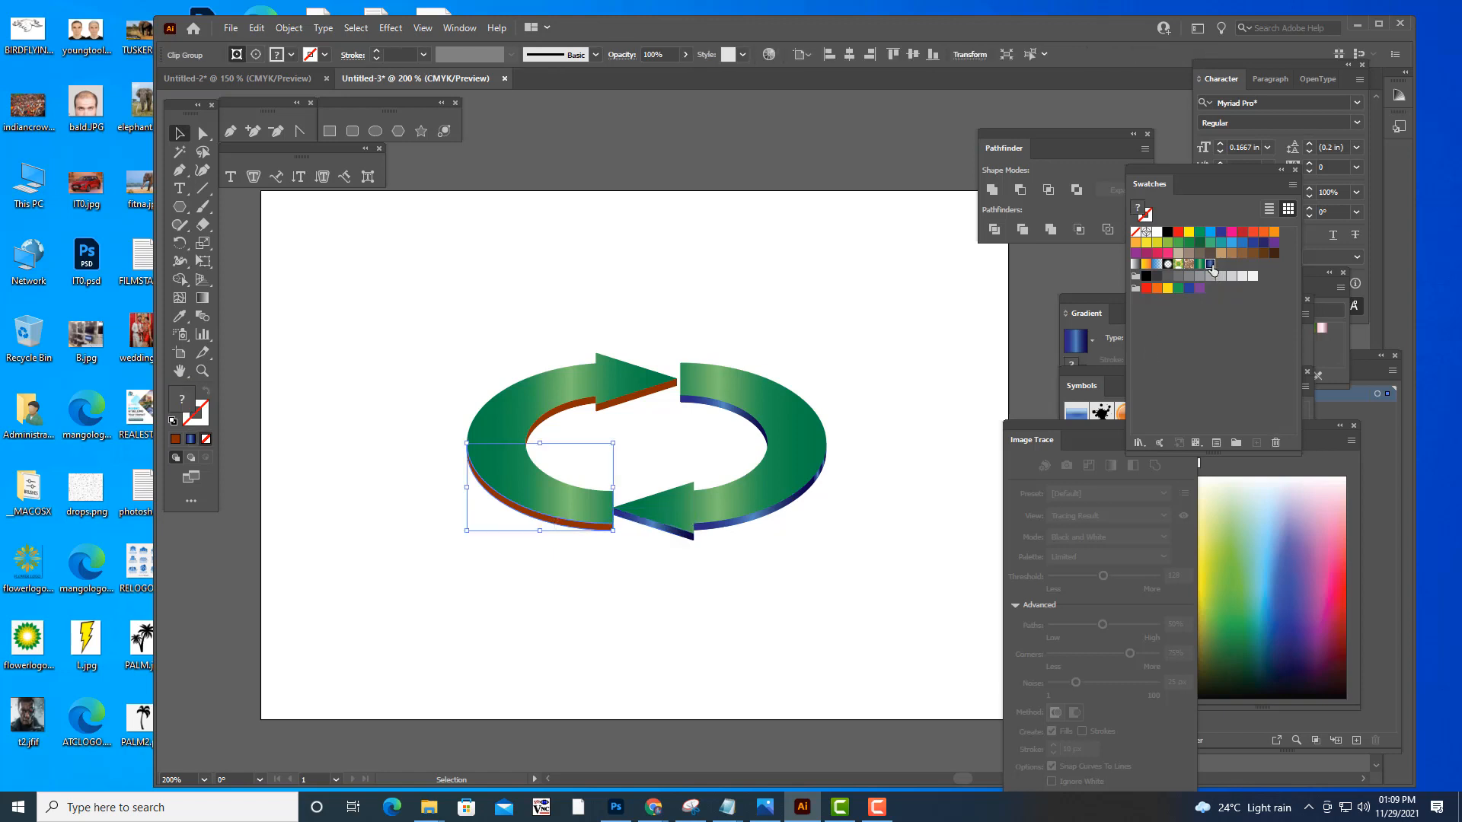
{"action": "left_click", "coordinate": [1211, 264]}
{"action": "left_click", "coordinate": [657, 396]}
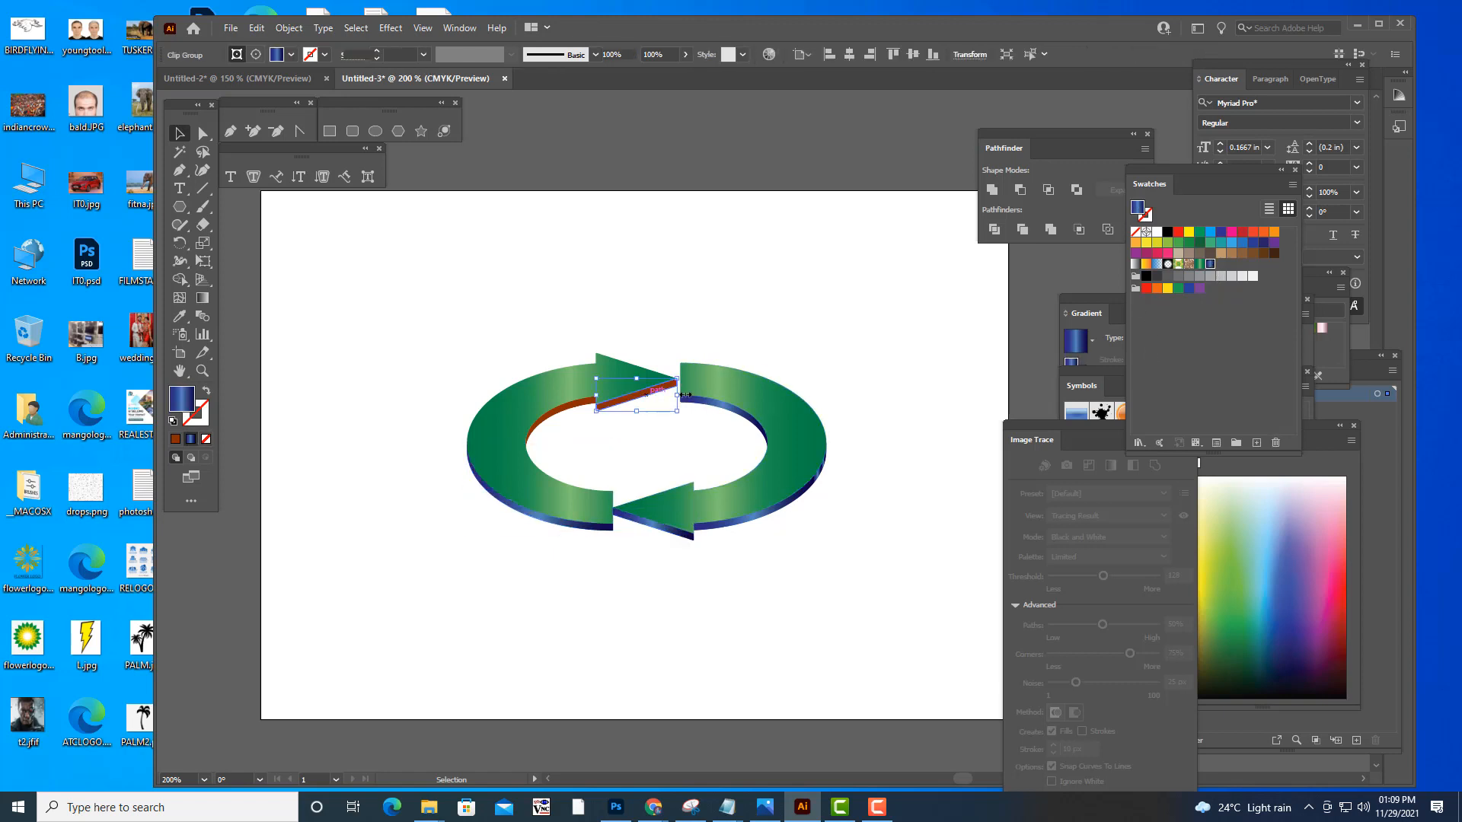
{"action": "left_click", "coordinate": [1211, 263]}
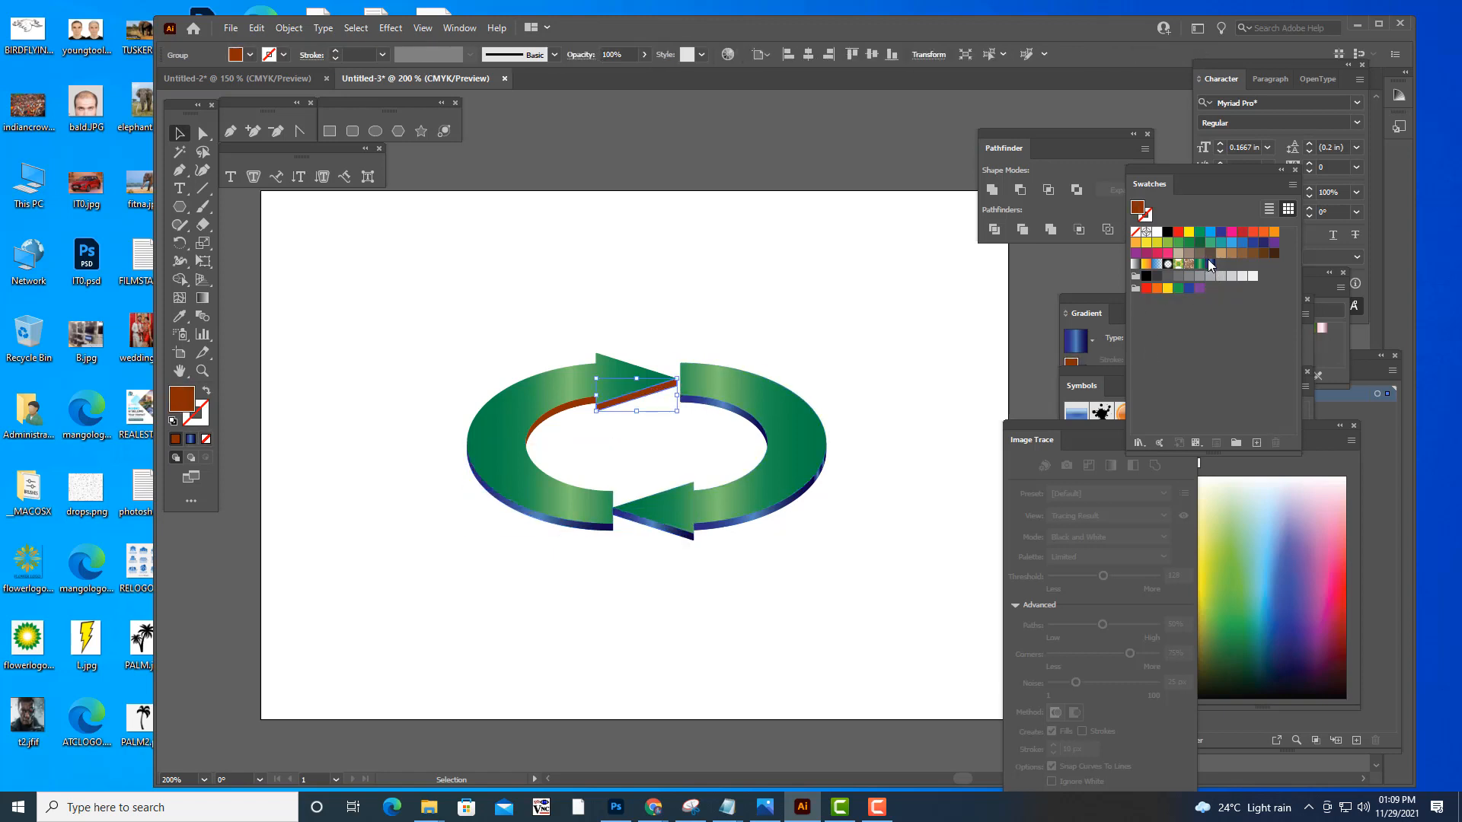
{"action": "left_click", "coordinate": [566, 409]}
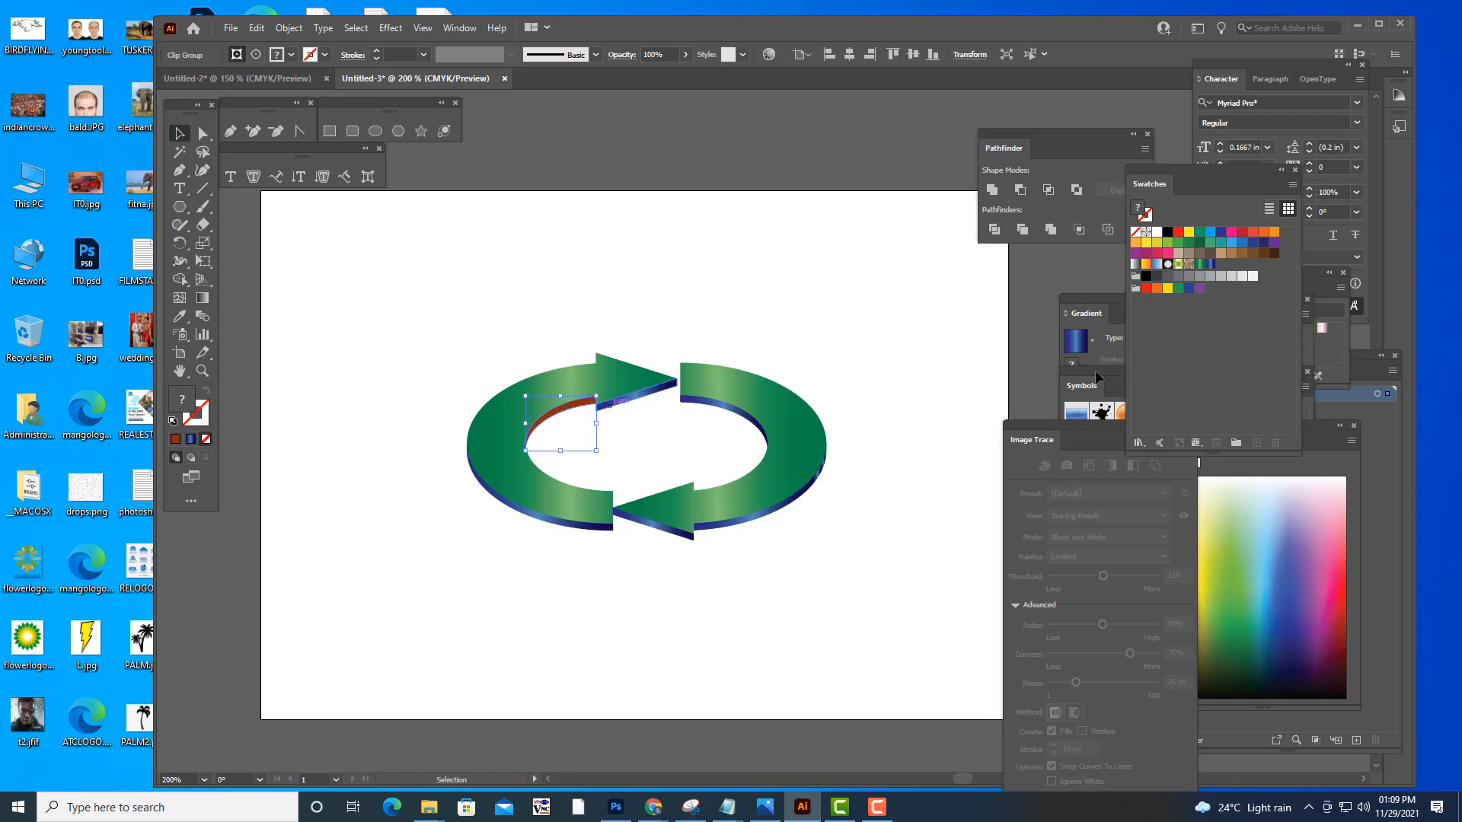
{"action": "left_click", "coordinate": [1211, 264]}
{"action": "left_click", "coordinate": [760, 274]}
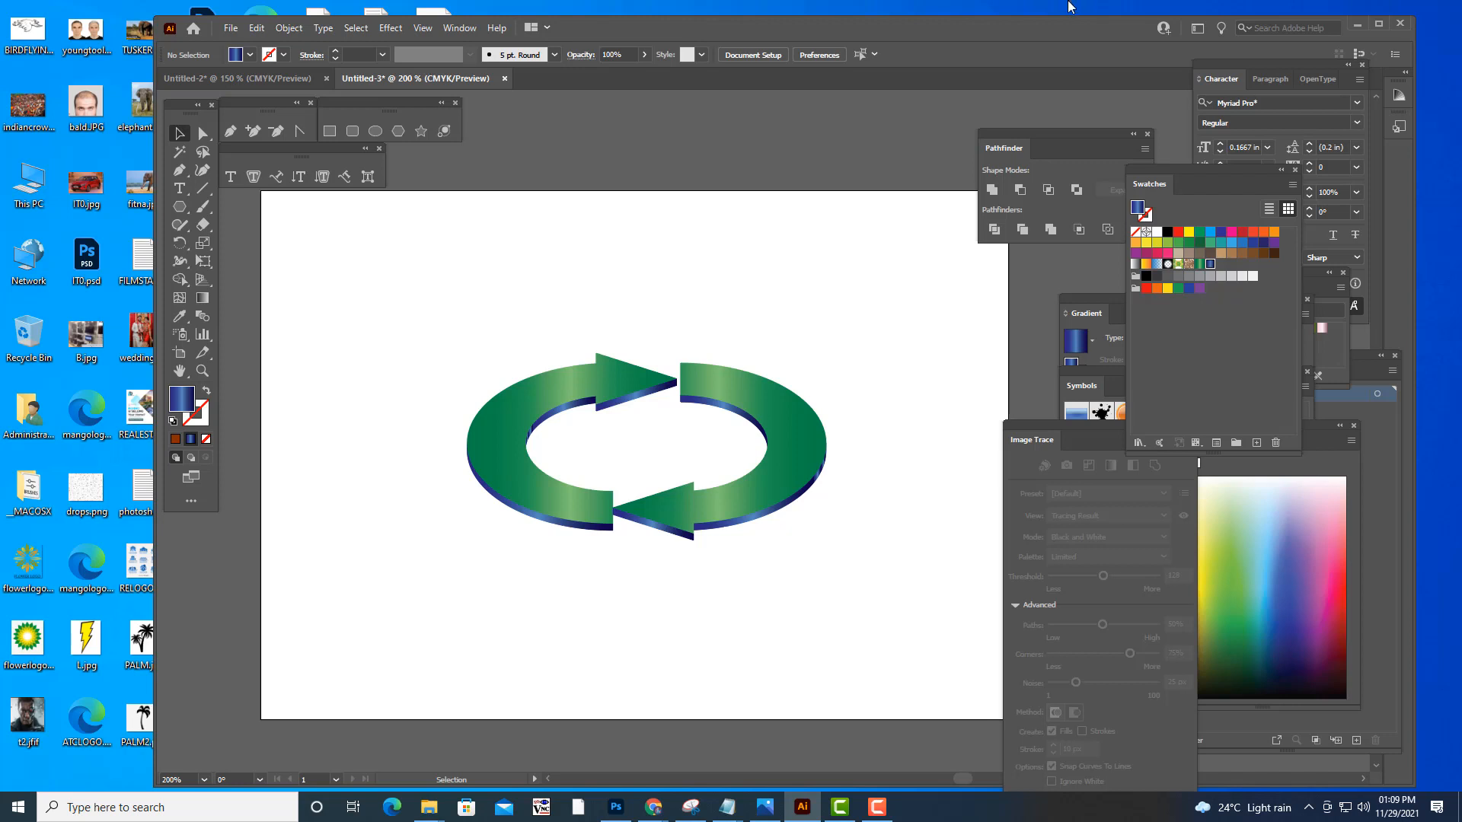
{"action": "scroll", "coordinate": [860, 344], "scroll_direction": "up", "scroll_amount": 2}
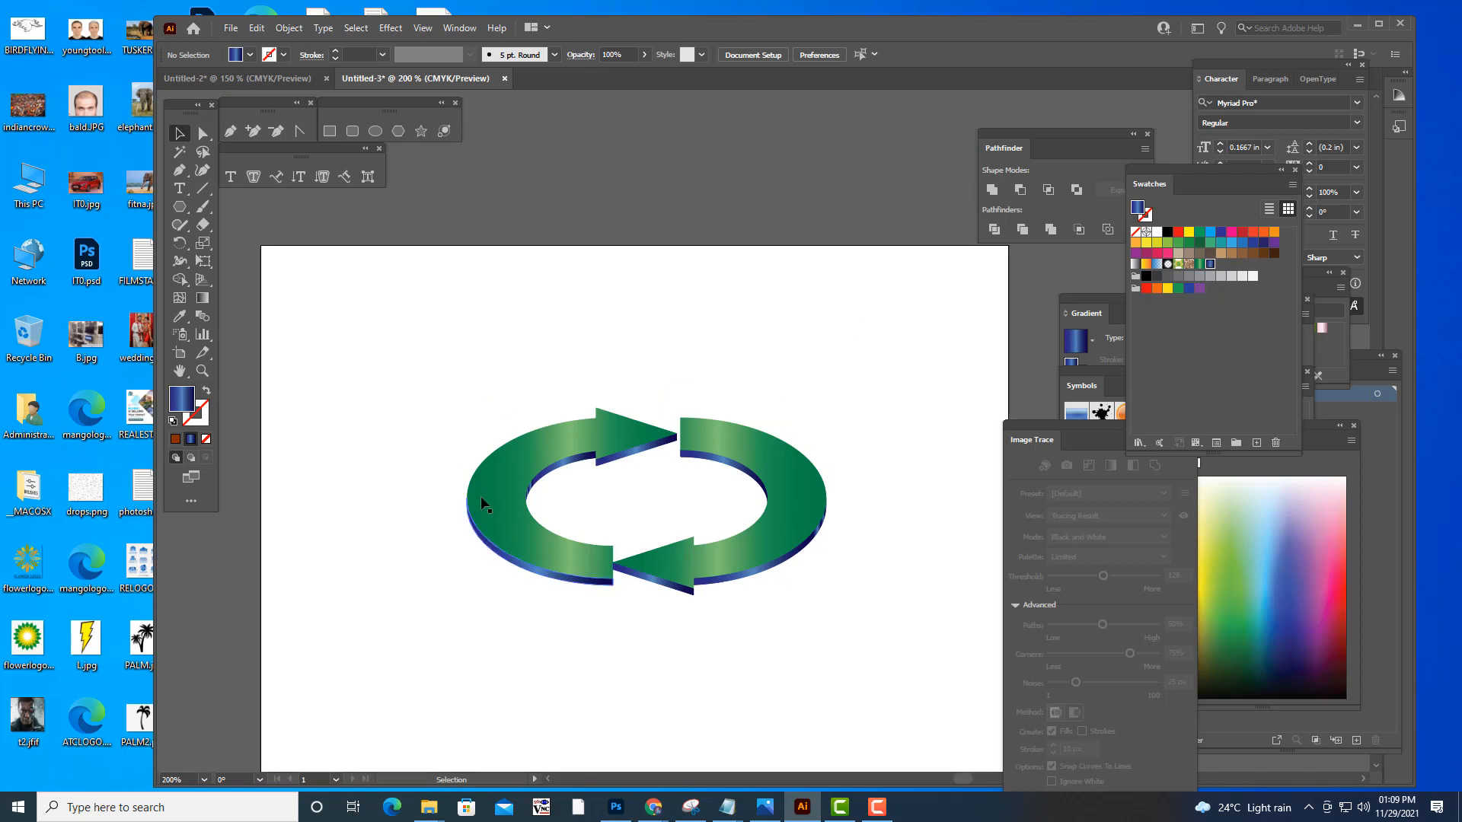
{"action": "left_click", "coordinate": [568, 467]}
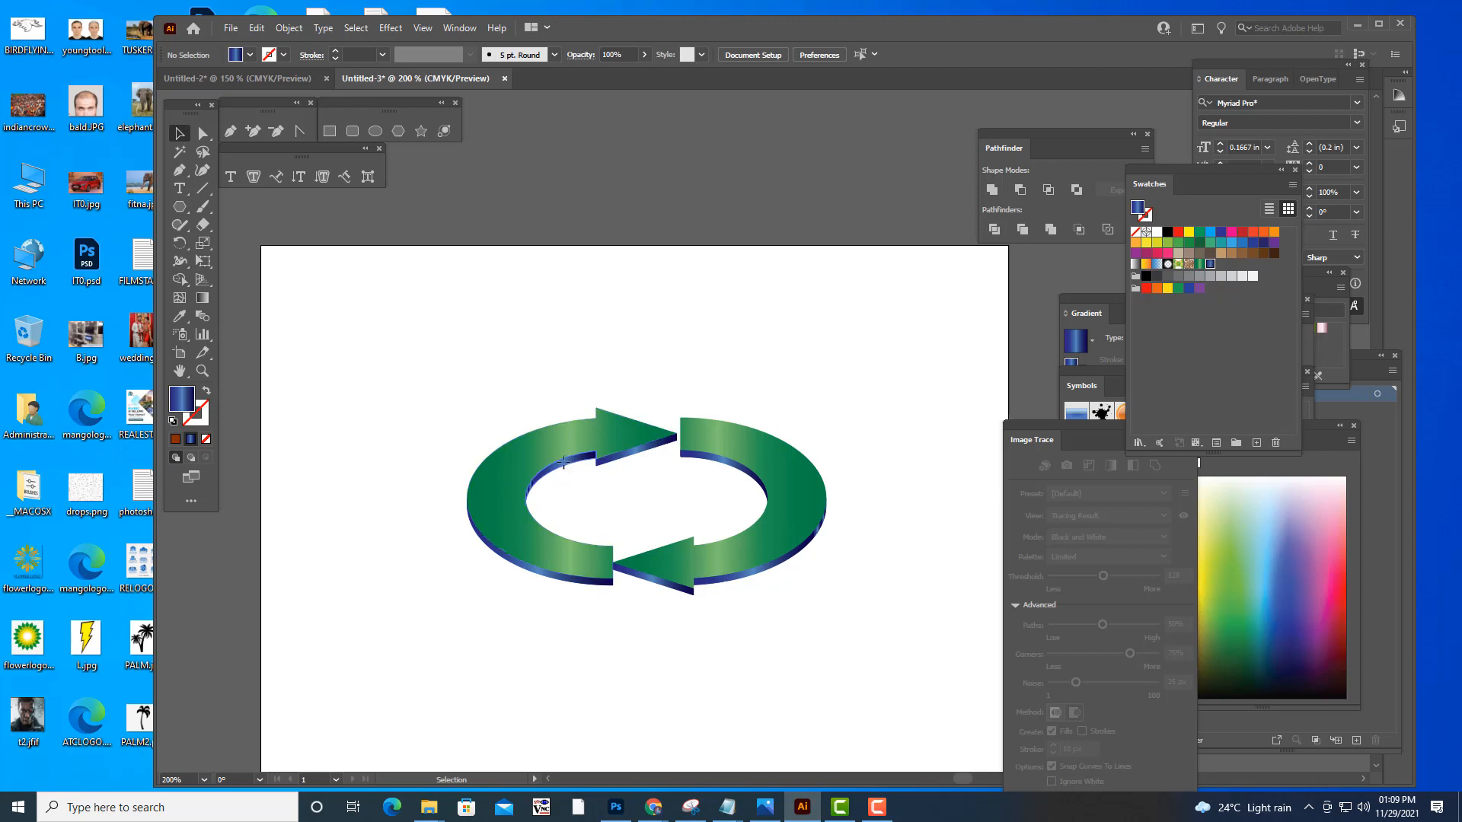
{"action": "left_click", "coordinate": [995, 187]}
{"action": "left_click", "coordinate": [765, 318]}
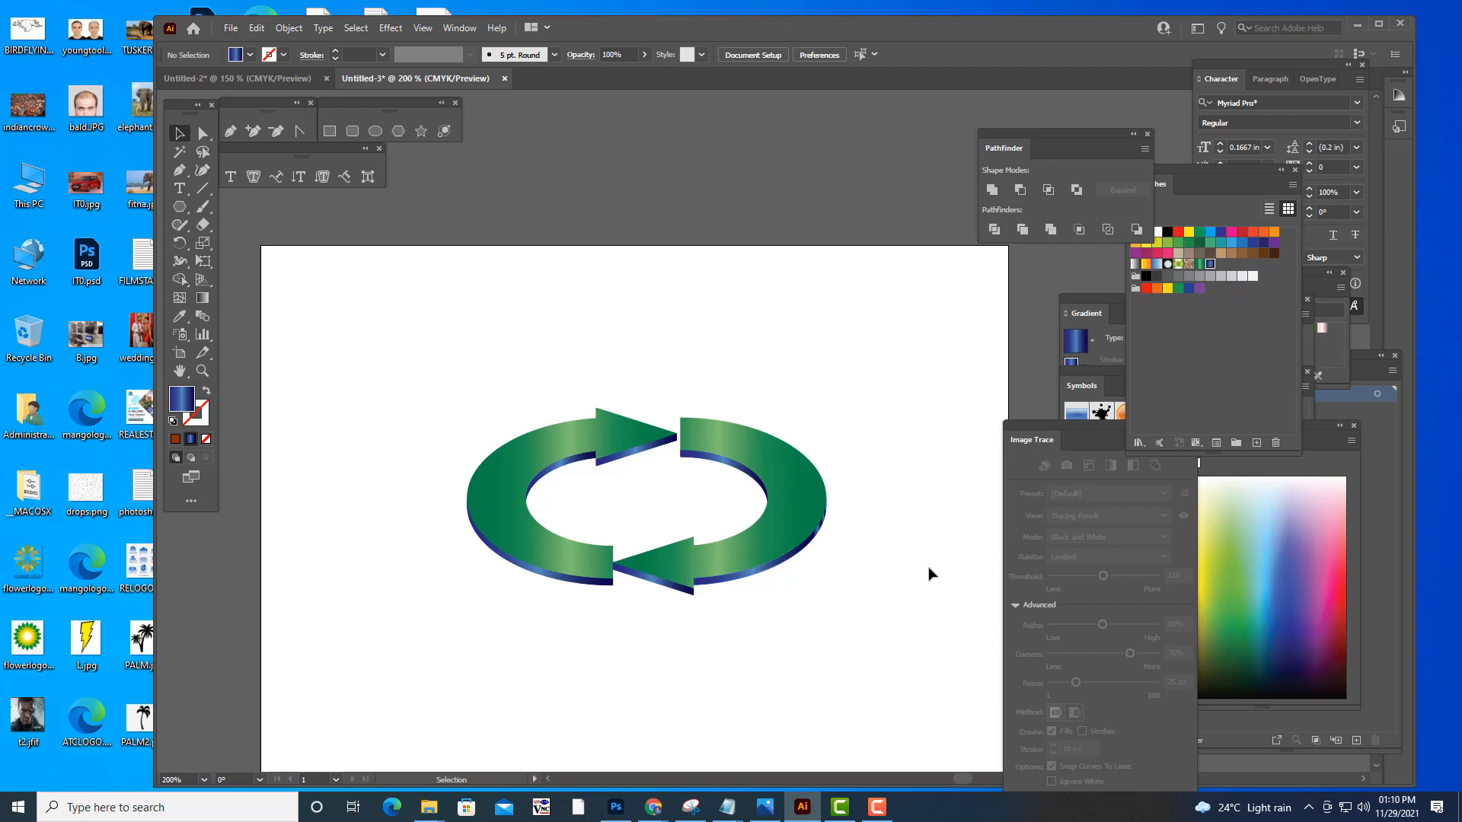
- Inspect the coloured side faces of the arrow graphic up close and check the whole graphic on its artboard
{"action": "key", "text": "plus"}
{"action": "scroll", "coordinate": [913, 495], "scroll_direction": "up", "scroll_amount": 1}
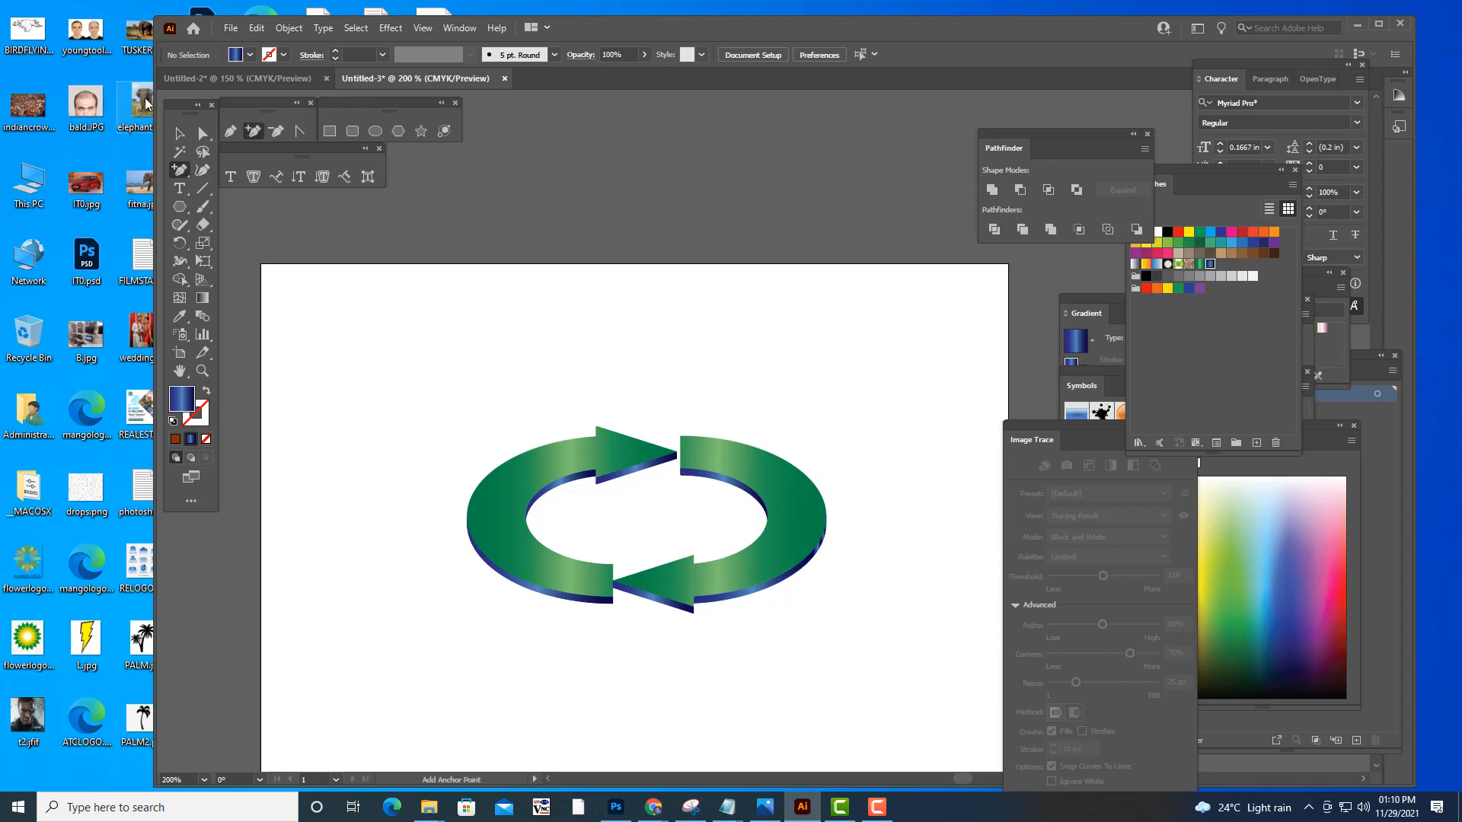
{"action": "left_click", "coordinate": [176, 129]}
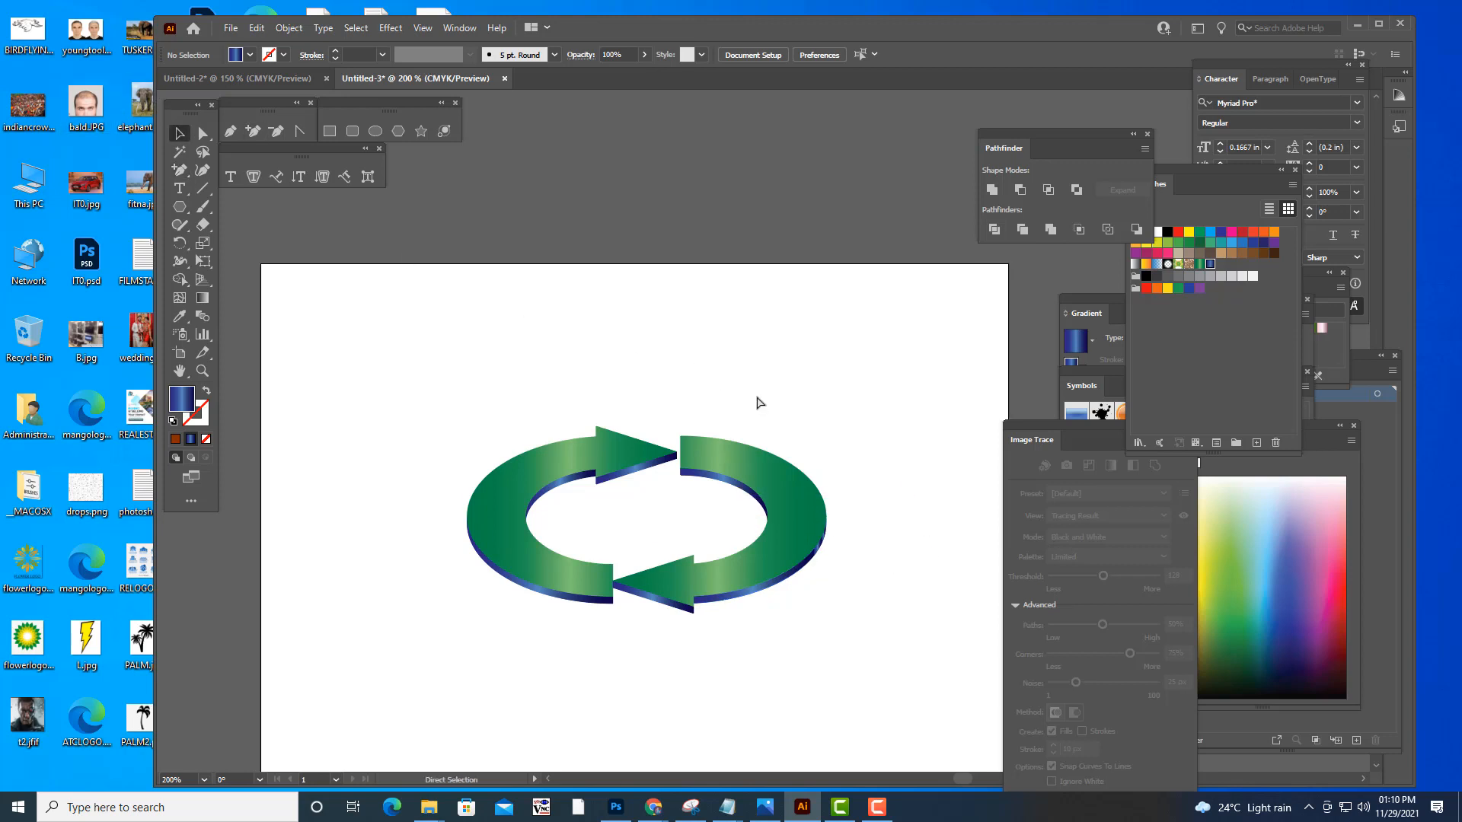
{"action": "scroll", "coordinate": [762, 400], "scroll_direction": "up", "scroll_amount": 2}
{"action": "scroll", "coordinate": [771, 394], "scroll_direction": "down", "scroll_amount": 3}
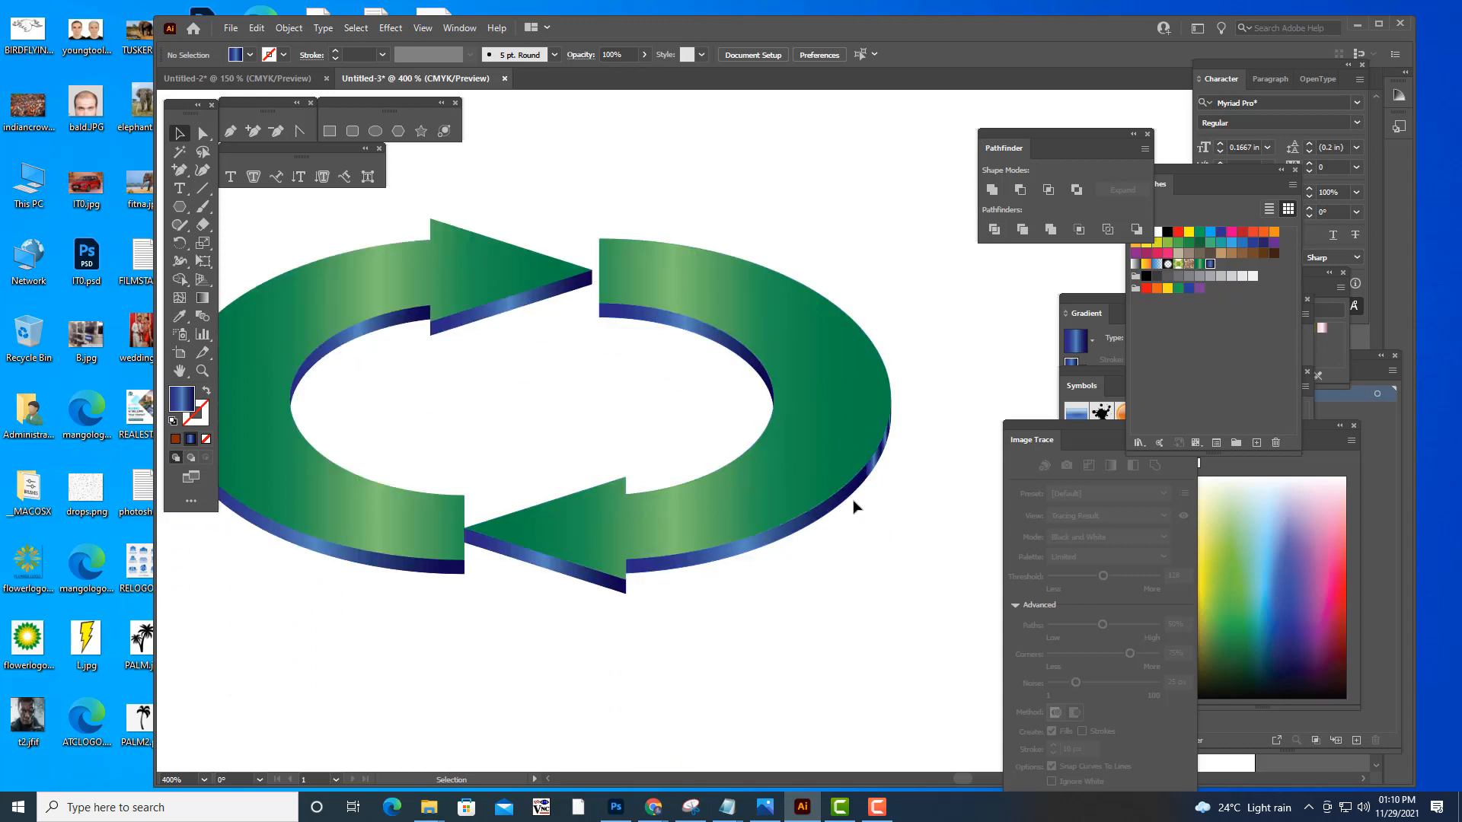
{"action": "left_click", "coordinate": [850, 495]}
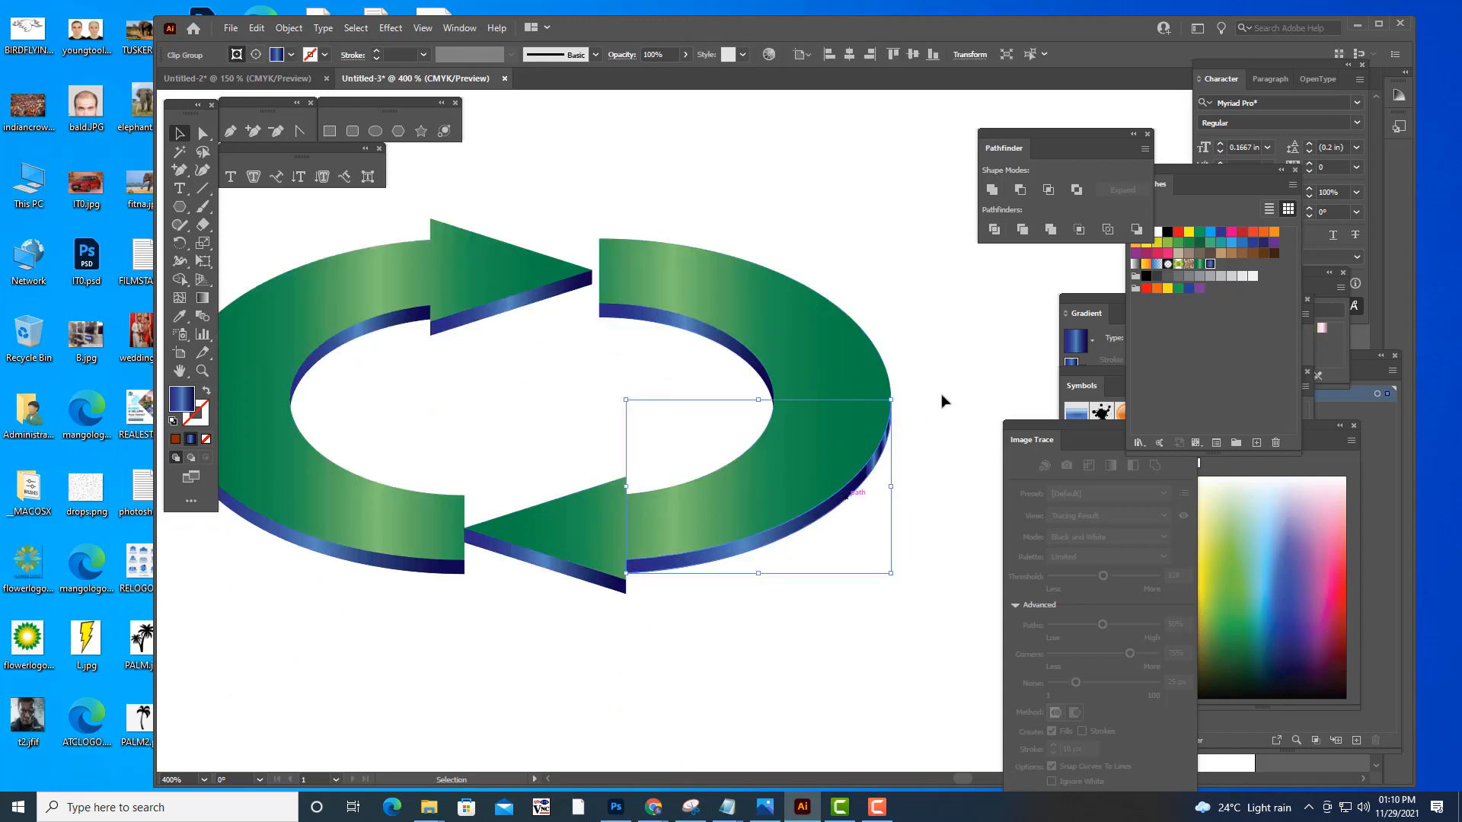
{"action": "left_click", "coordinate": [992, 190]}
{"action": "left_click", "coordinate": [709, 634]}
{"action": "key", "text": "ctrl+minus"}
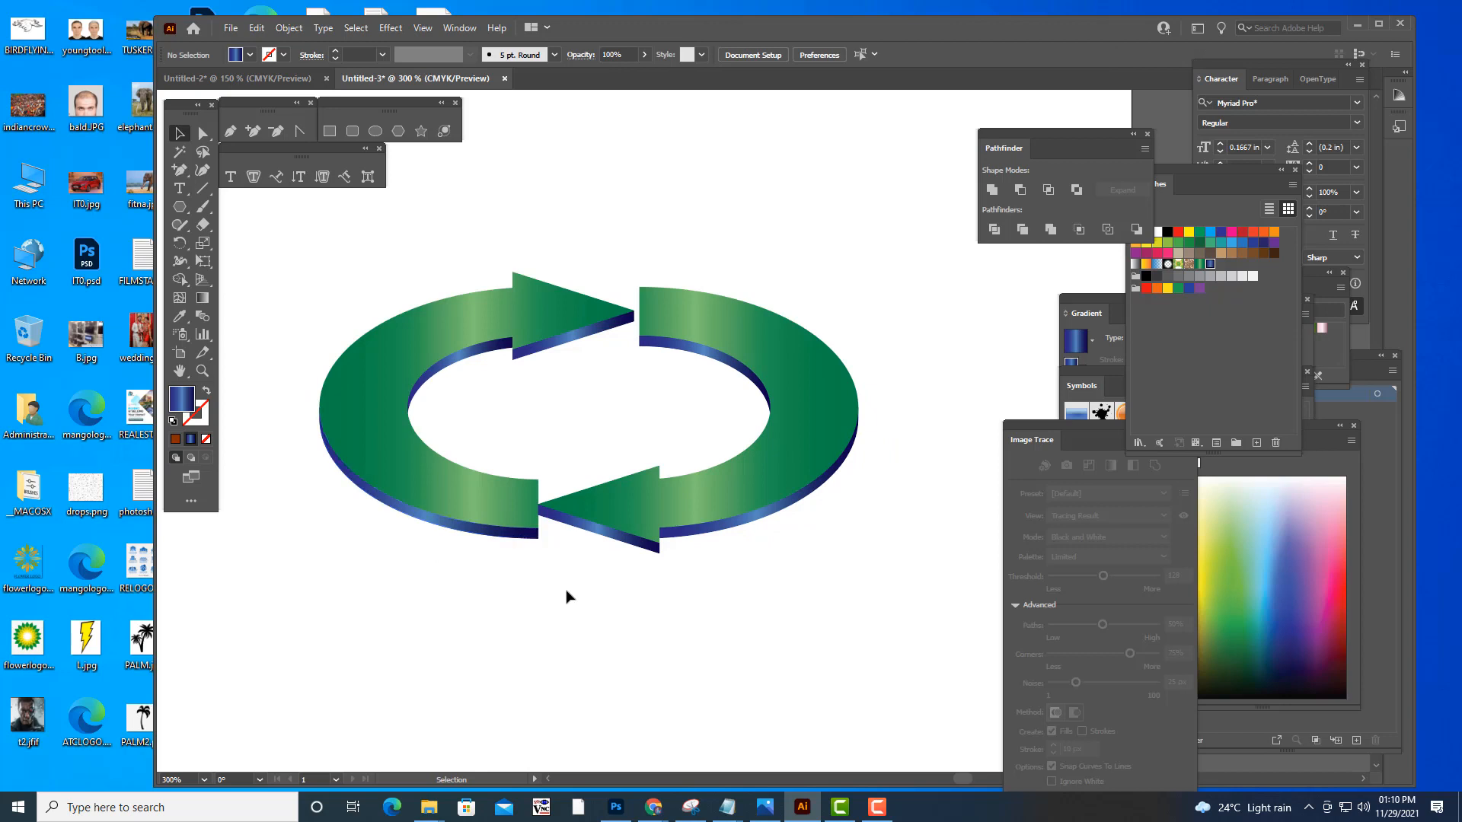
{"action": "key", "text": "ctrl+minus"}
{"action": "key", "text": "ctrl+minus"}
{"action": "key", "text": "ctrl+minus"}
{"action": "key", "text": "ctrl+plus"}
{"action": "key", "text": "ctrl+plus"}
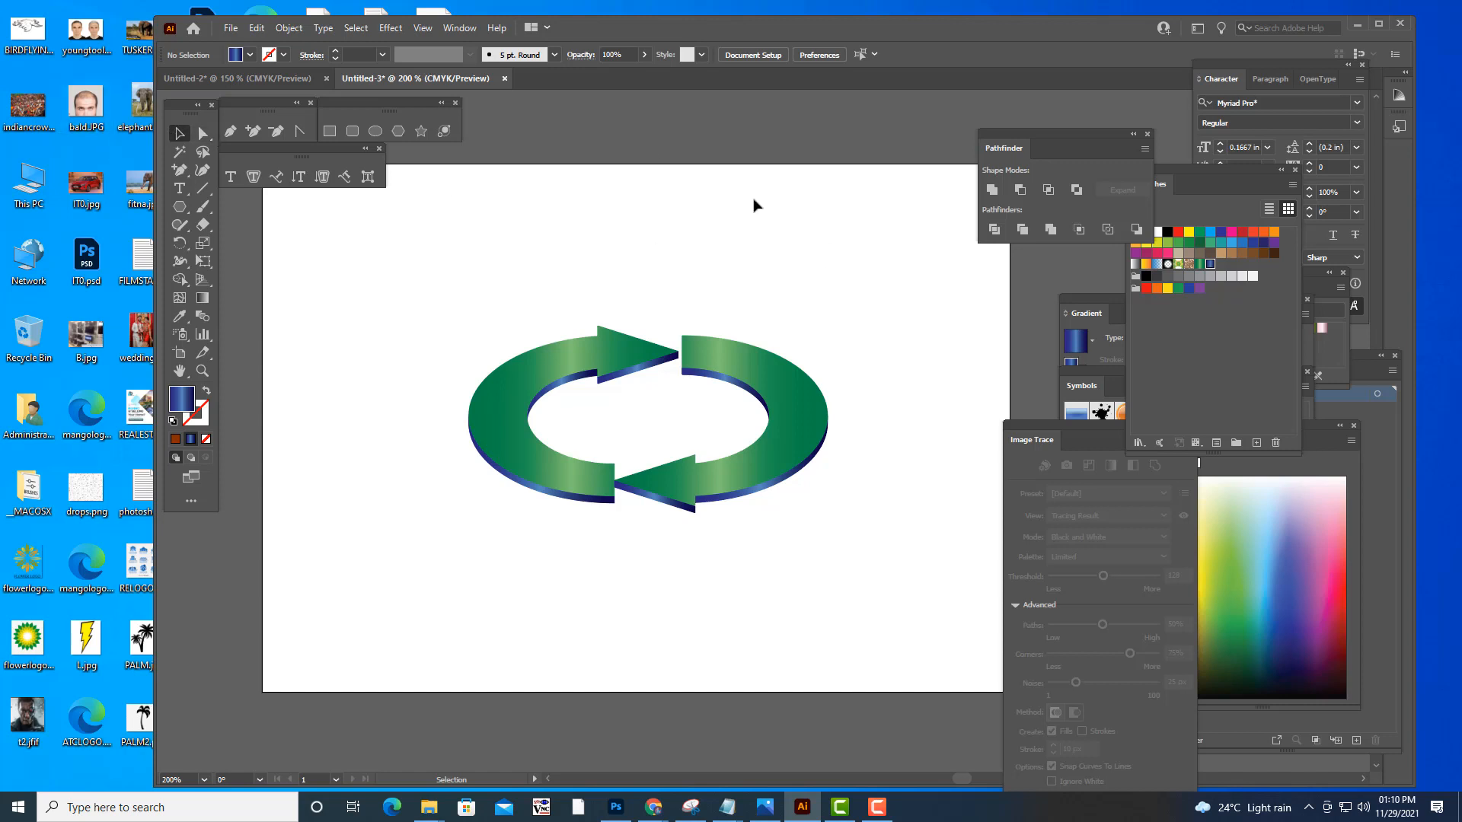
{"action": "key", "text": "ctrl+1"}
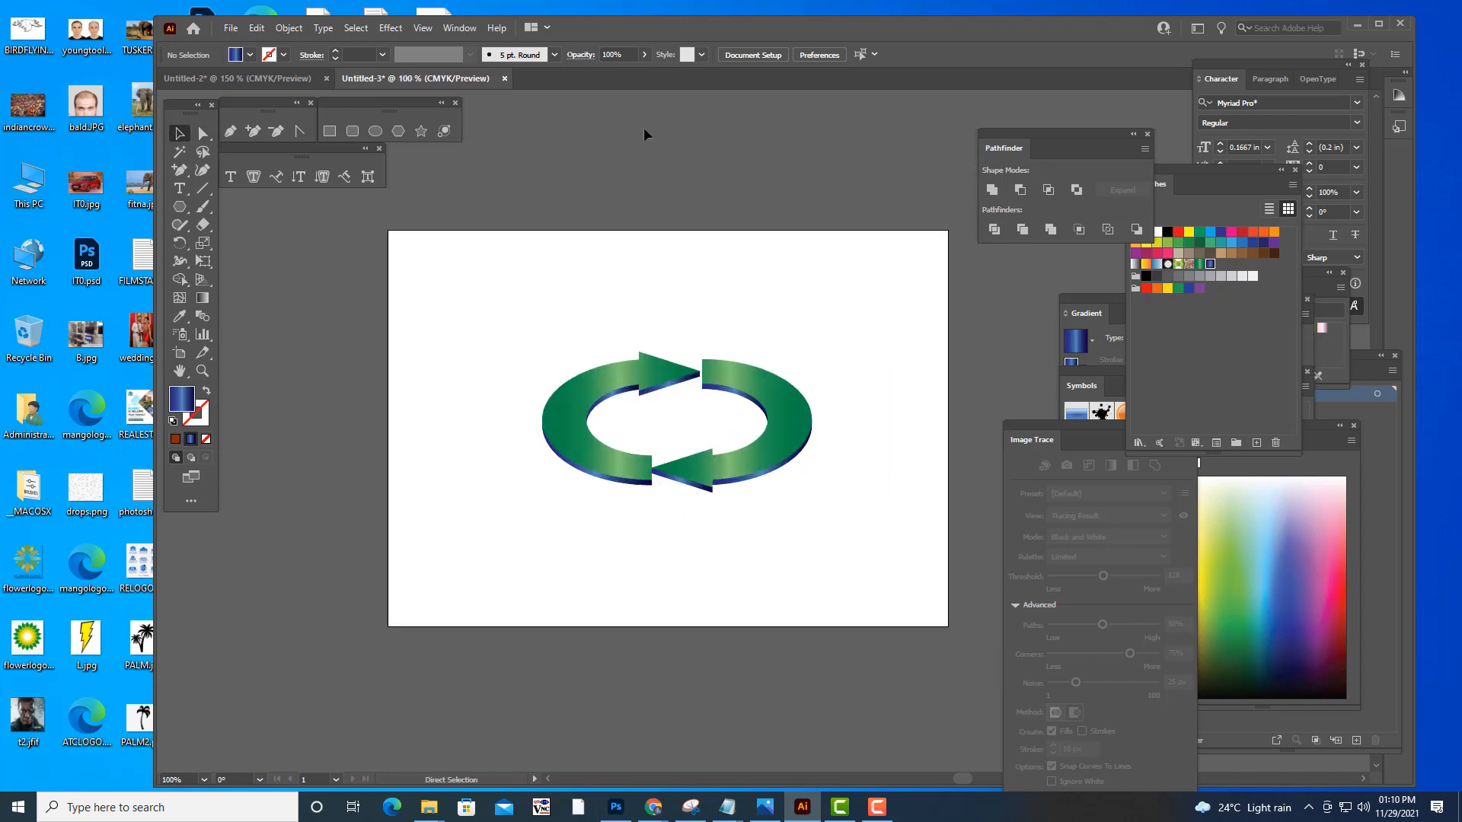
- Select the entire two-arrow graphic and delete it from the artboard
{"action": "key", "text": "v"}
{"action": "left_click_drag", "start_coordinate": [484, 313], "coordinate": [901, 561]}
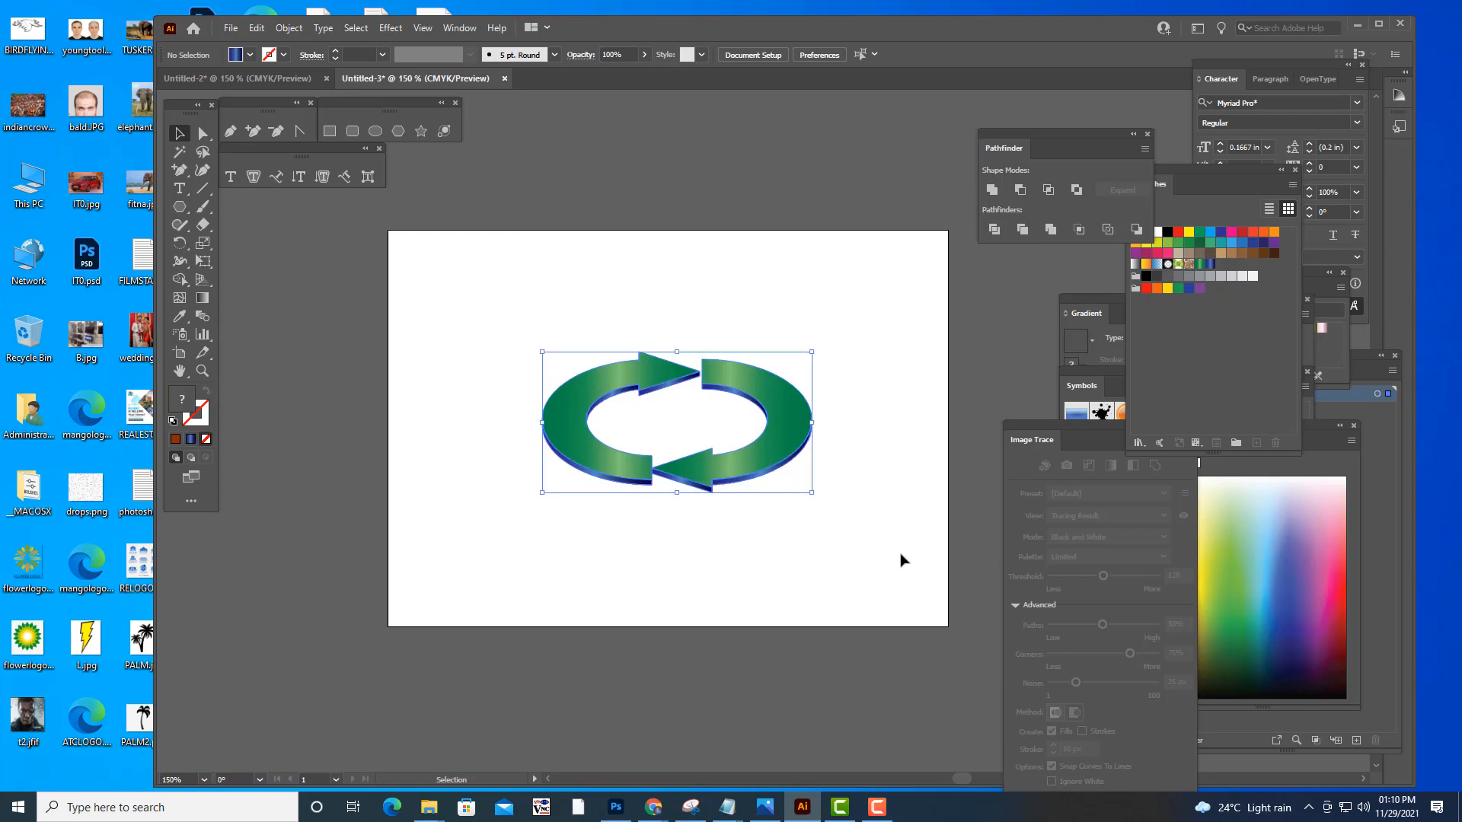
{"action": "key", "text": "Delete"}
{"action": "key", "text": "a"}
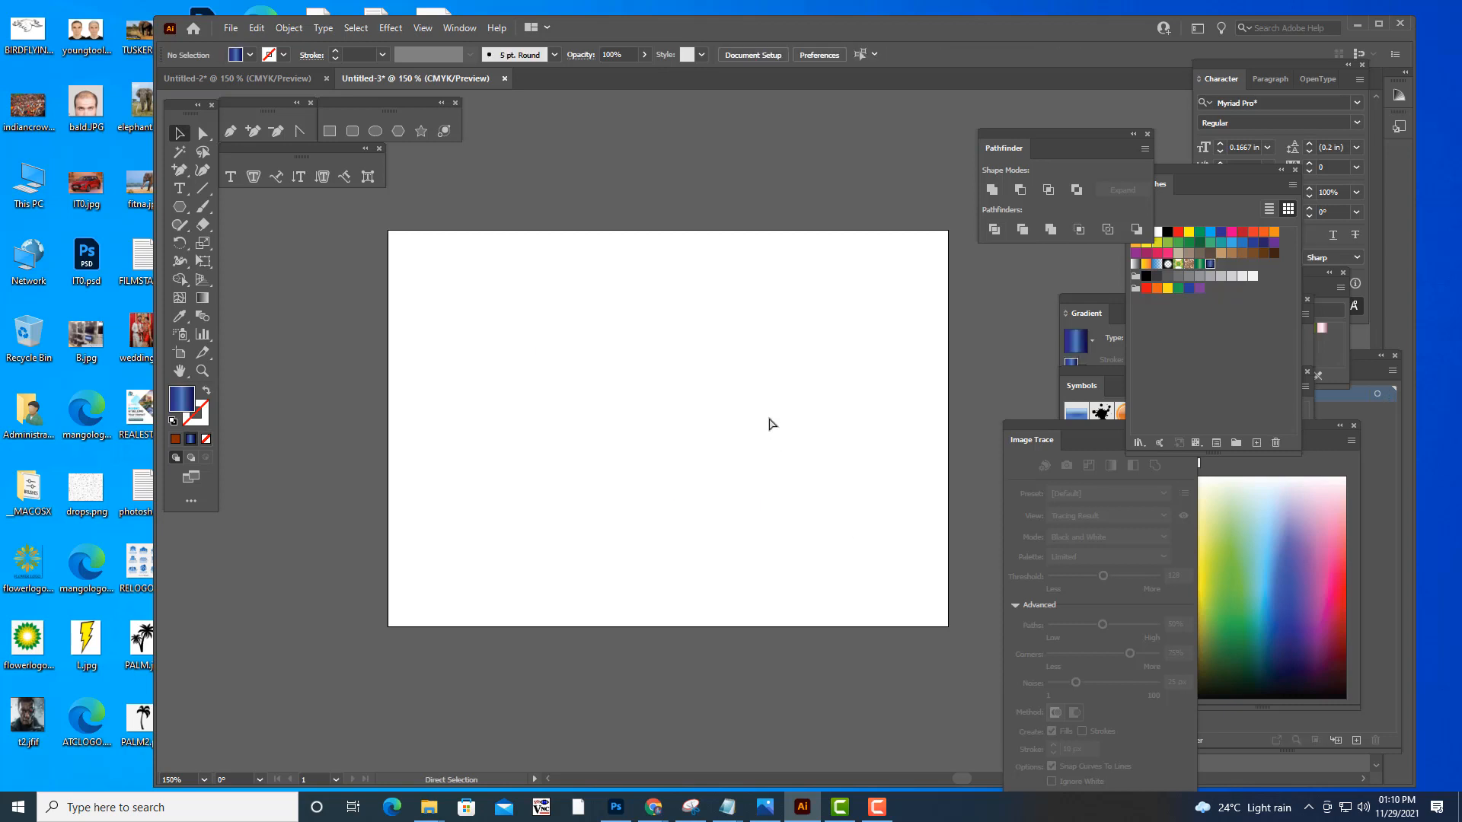
{"action": "scroll", "coordinate": [769, 425], "scroll_direction": "down", "scroll_amount": 2}
{"action": "scroll", "coordinate": [769, 424], "scroll_direction": "up", "scroll_amount": 4}
{"action": "key", "text": "v"}
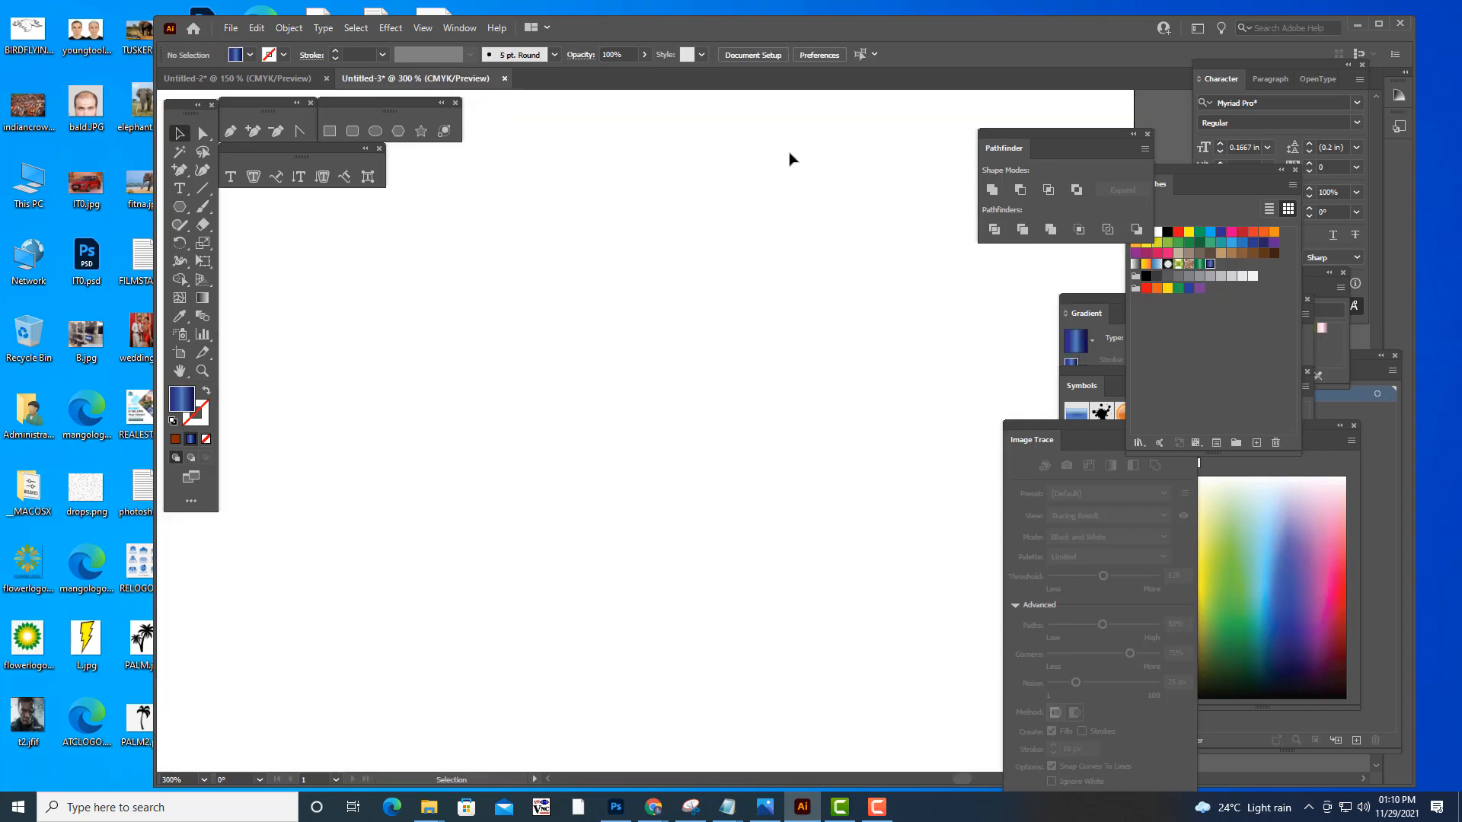
- Close the Image Trace panel and move the Pathfinder and Gradient panels clear of the artboard
{"action": "left_click_drag", "start_coordinate": [1022, 134], "coordinate": [1050, 132]}
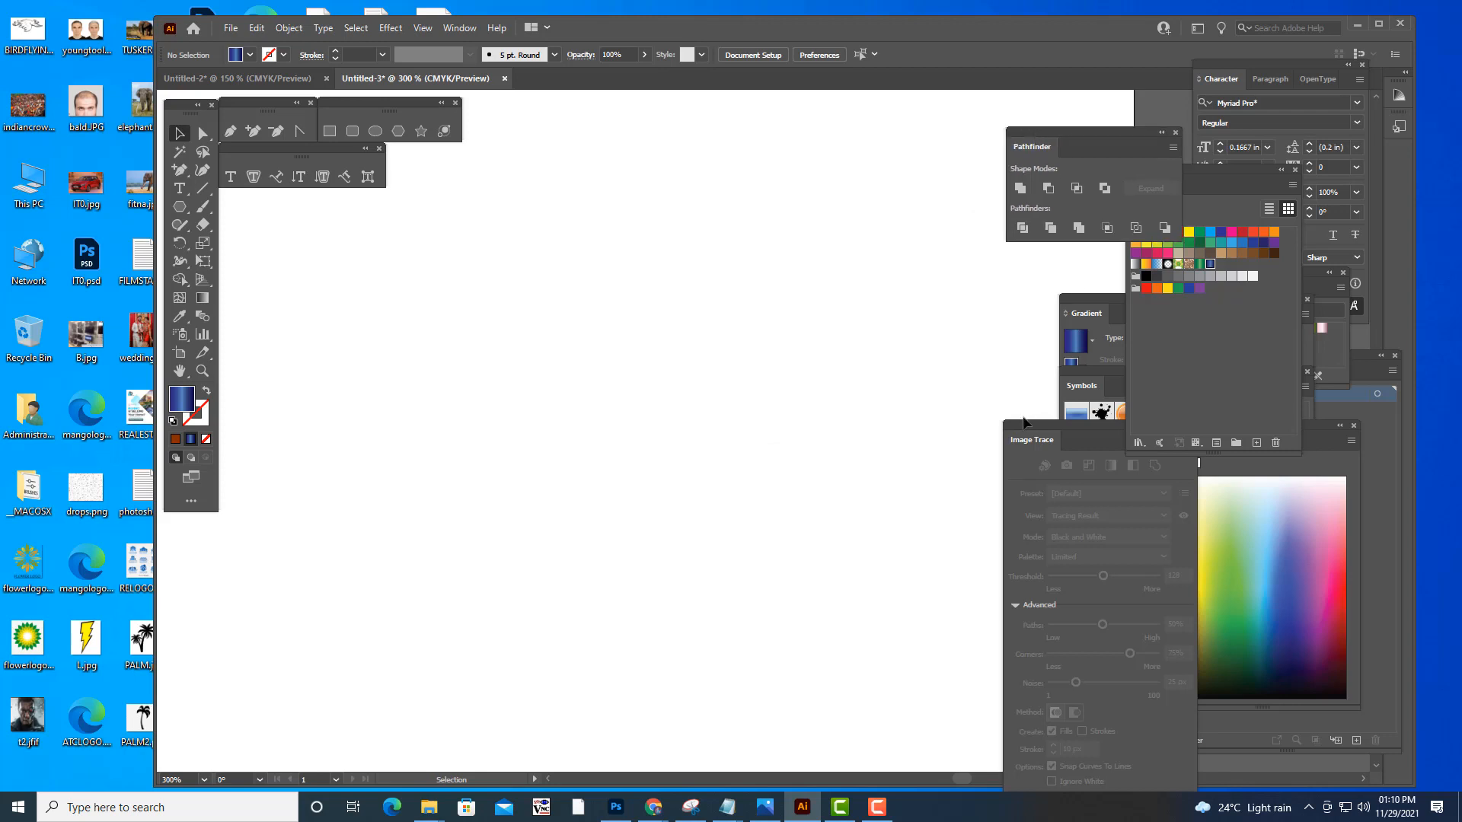
{"action": "mouse_move", "coordinate": [1028, 430]}
{"action": "left_mouse_down"}
{"action": "mouse_move", "coordinate": [865, 171]}
{"action": "mouse_move", "coordinate": [861, 192]}
{"action": "left_mouse_up"}
{"action": "left_click", "coordinate": [911, 188]}
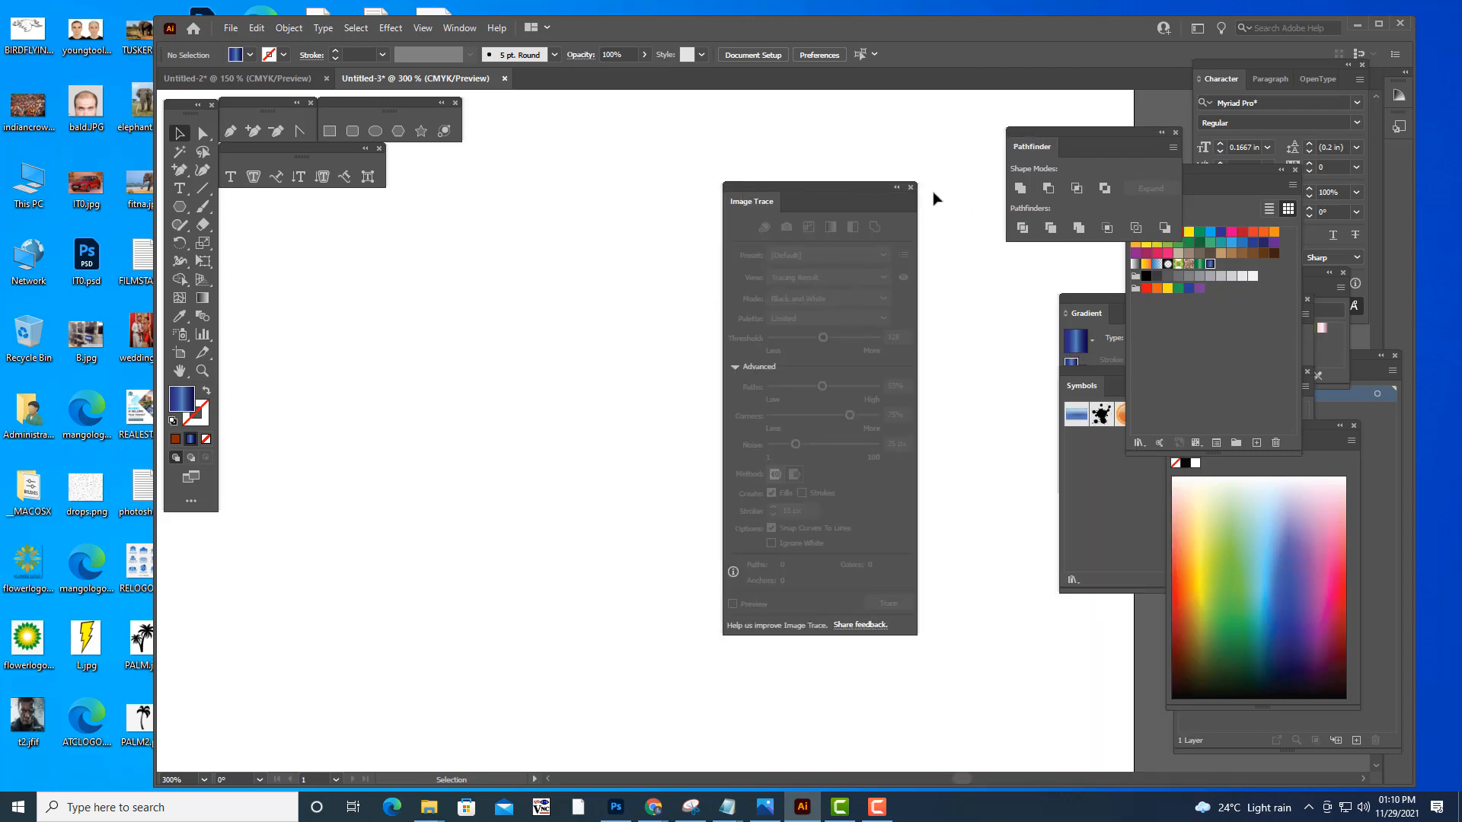
{"action": "left_click", "coordinate": [1077, 305]}
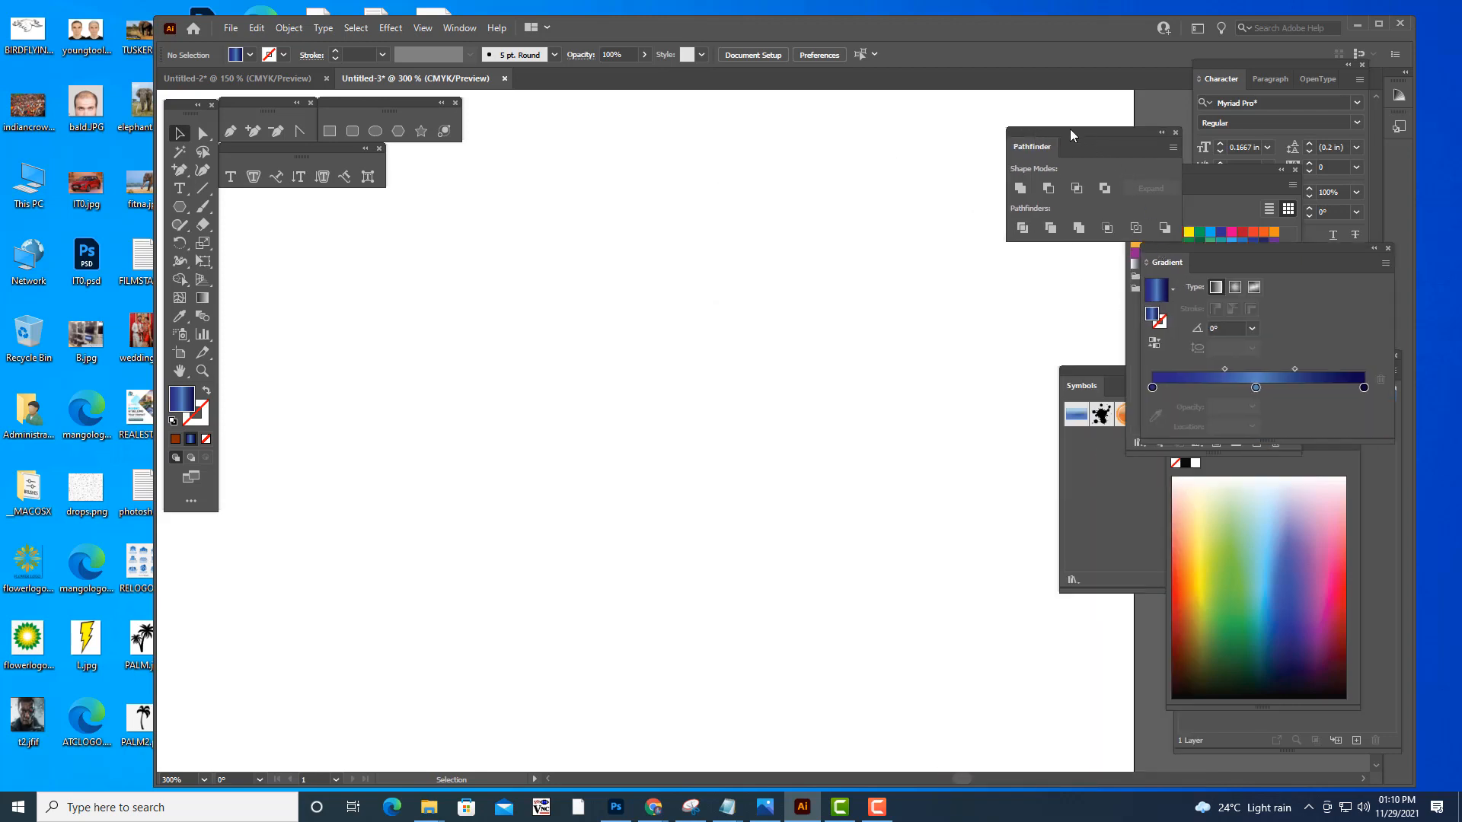
{"action": "left_click_drag", "start_coordinate": [1071, 130], "coordinate": [1139, 126]}
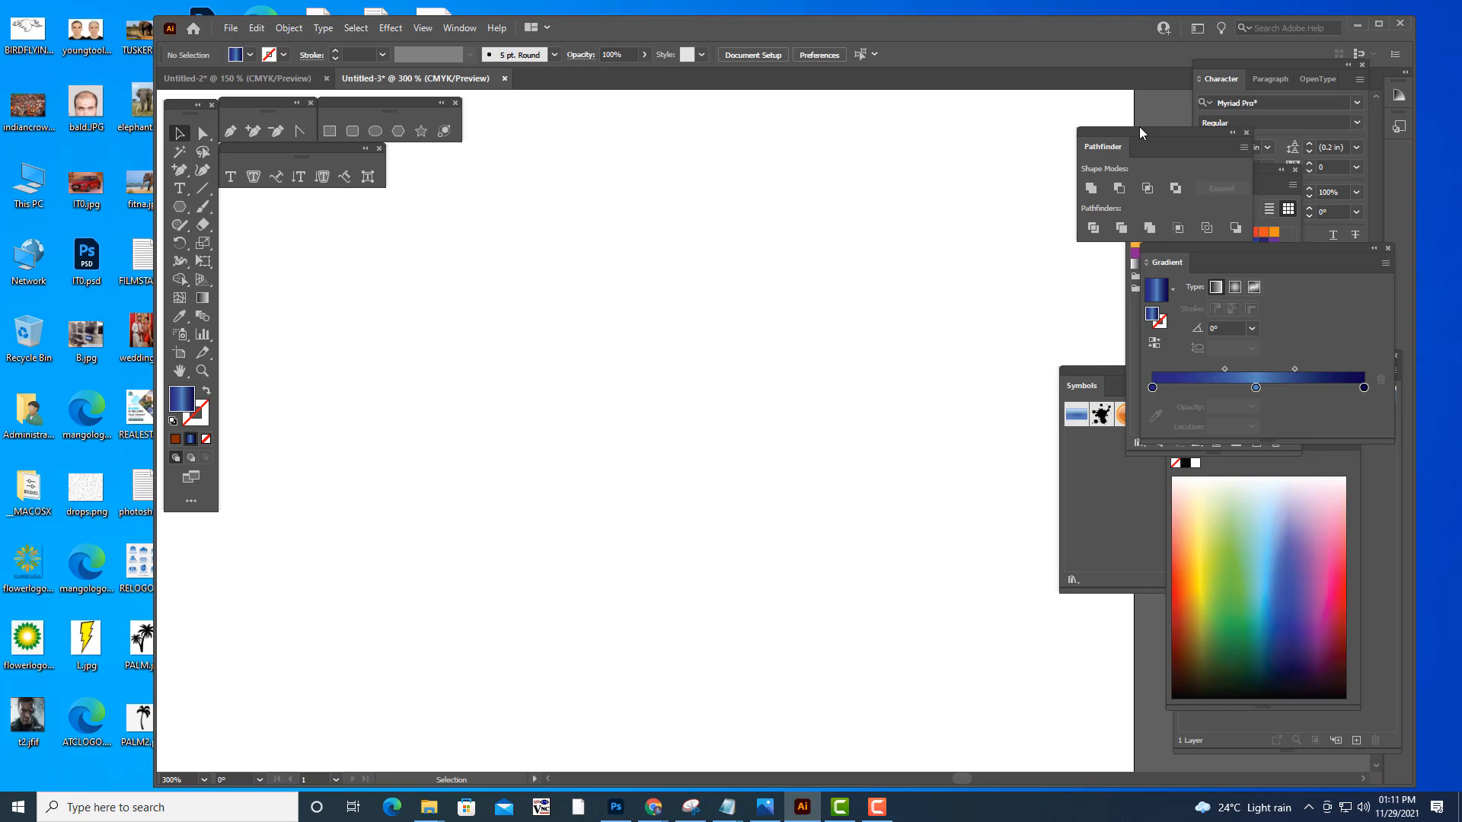
- Find tiger.jpg in the photoshop ref images folder by searching for TIGER and place it on the empty artboard
{"action": "key", "text": "ctrl+minus"}
{"action": "key", "text": "ctrl+minus"}
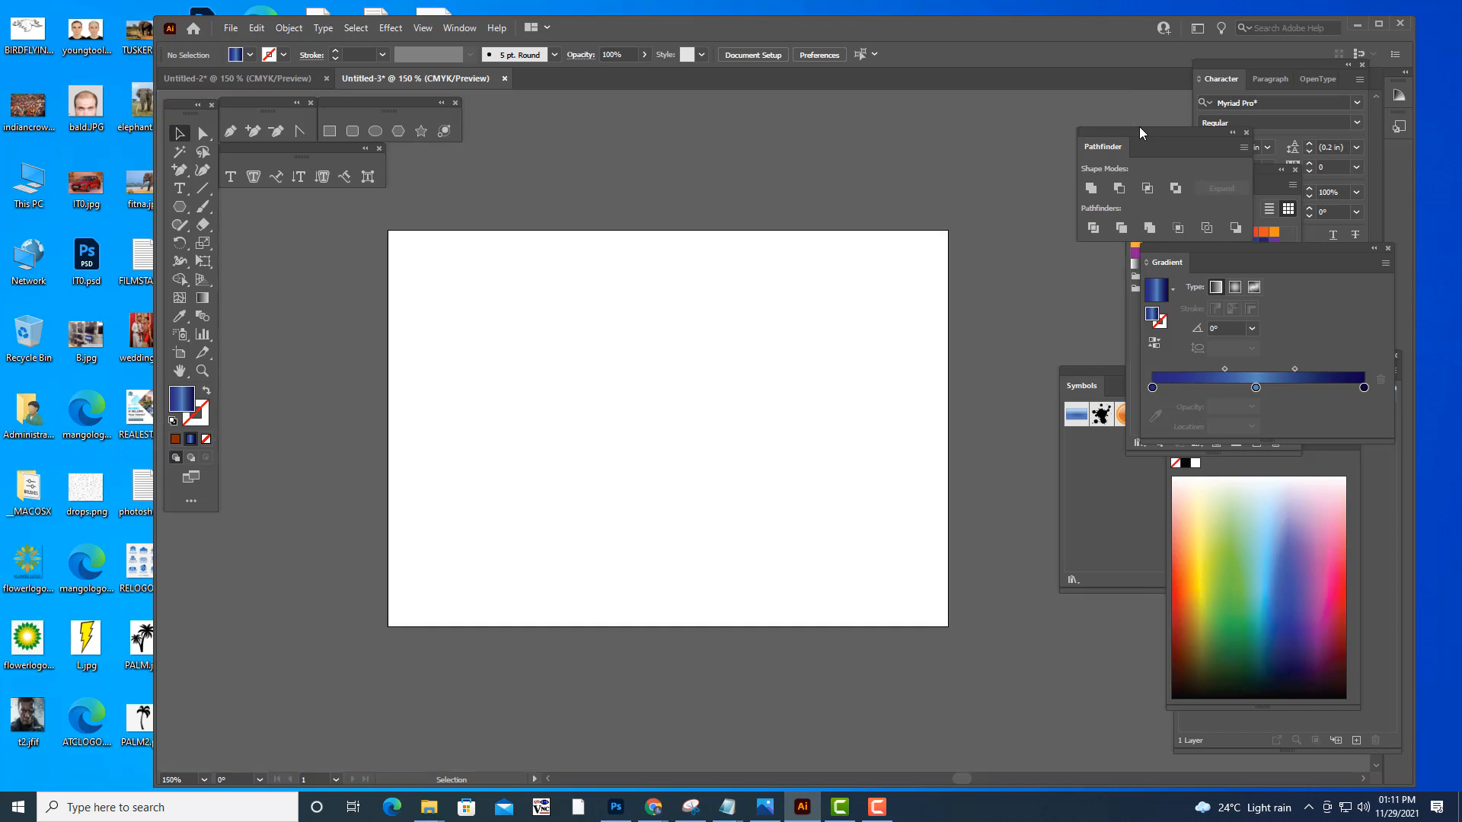
{"action": "left_click_drag", "start_coordinate": [793, 355], "coordinate": [848, 333]}
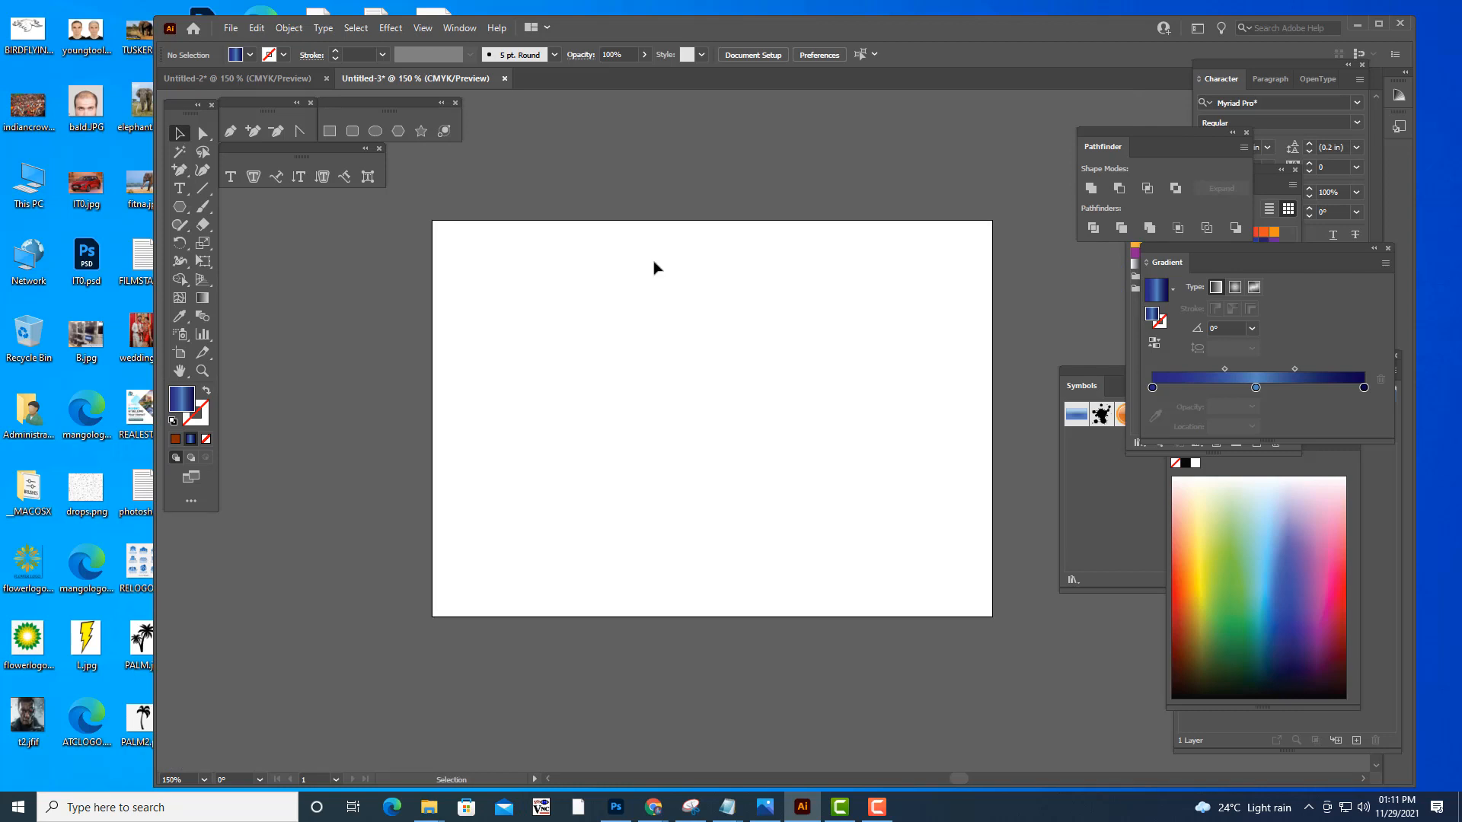
{"action": "left_click", "coordinate": [230, 28]}
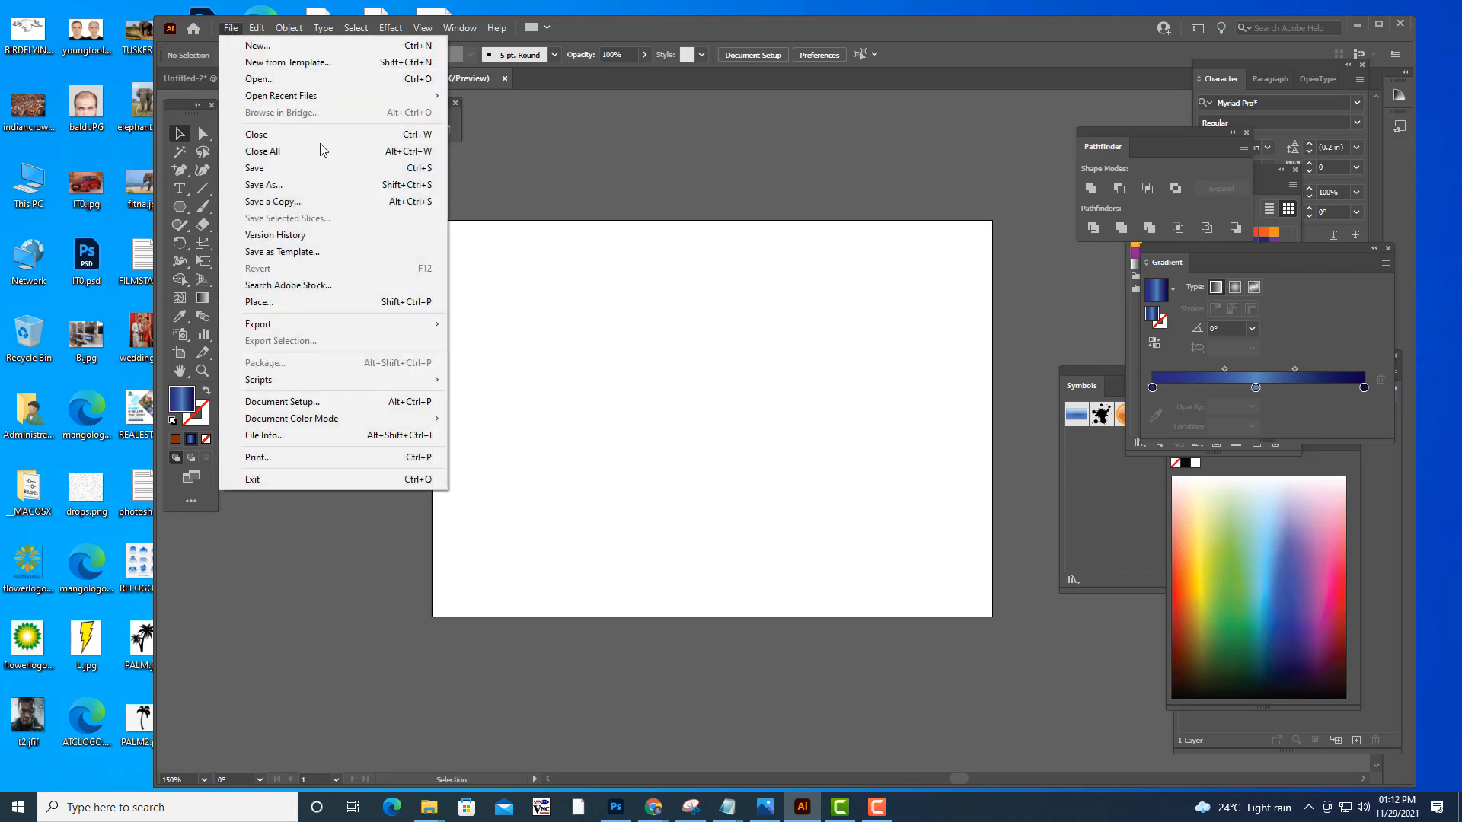
{"action": "left_click", "coordinate": [282, 304]}
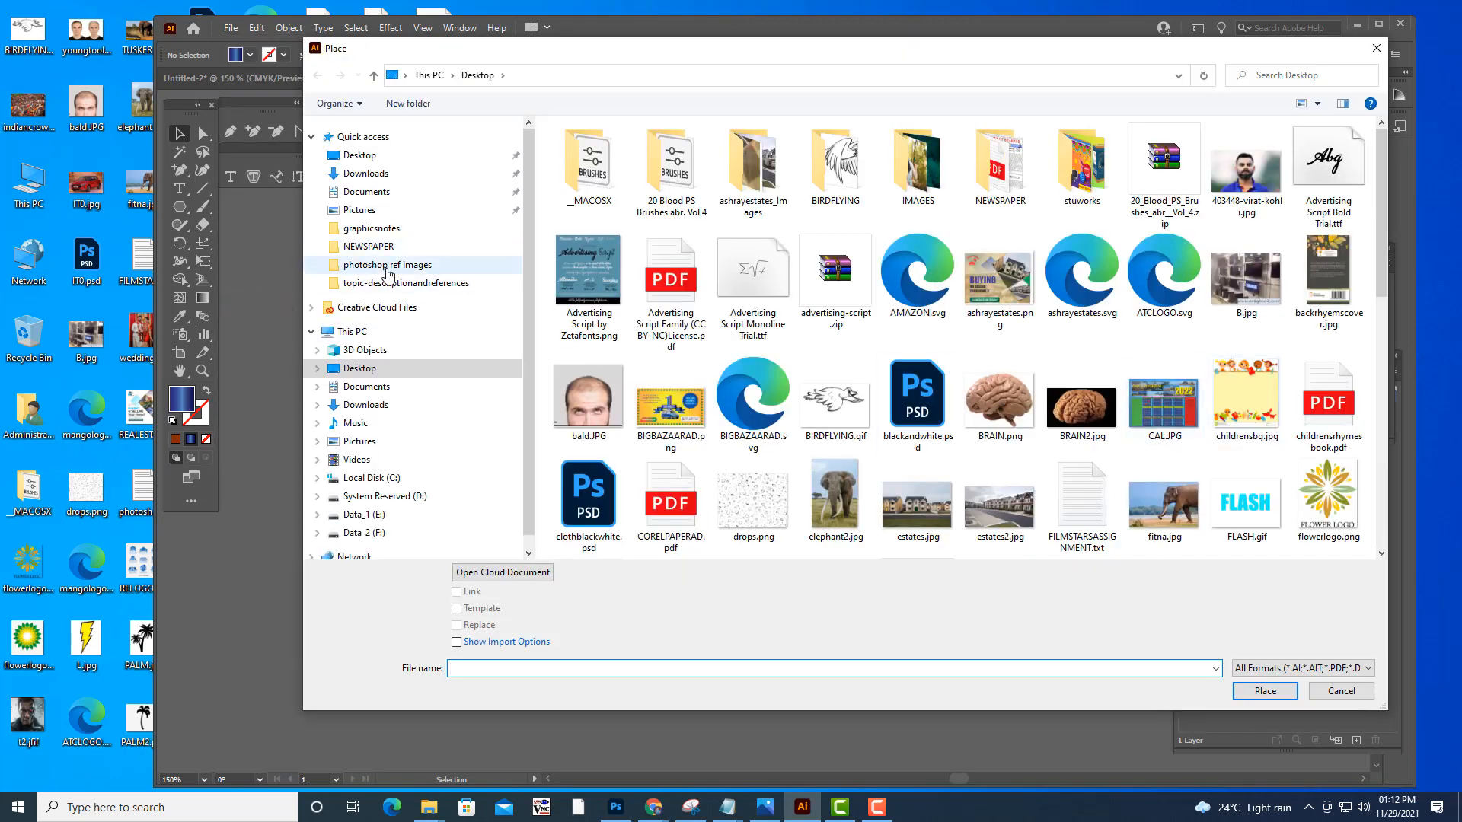
{"action": "left_click", "coordinate": [388, 267]}
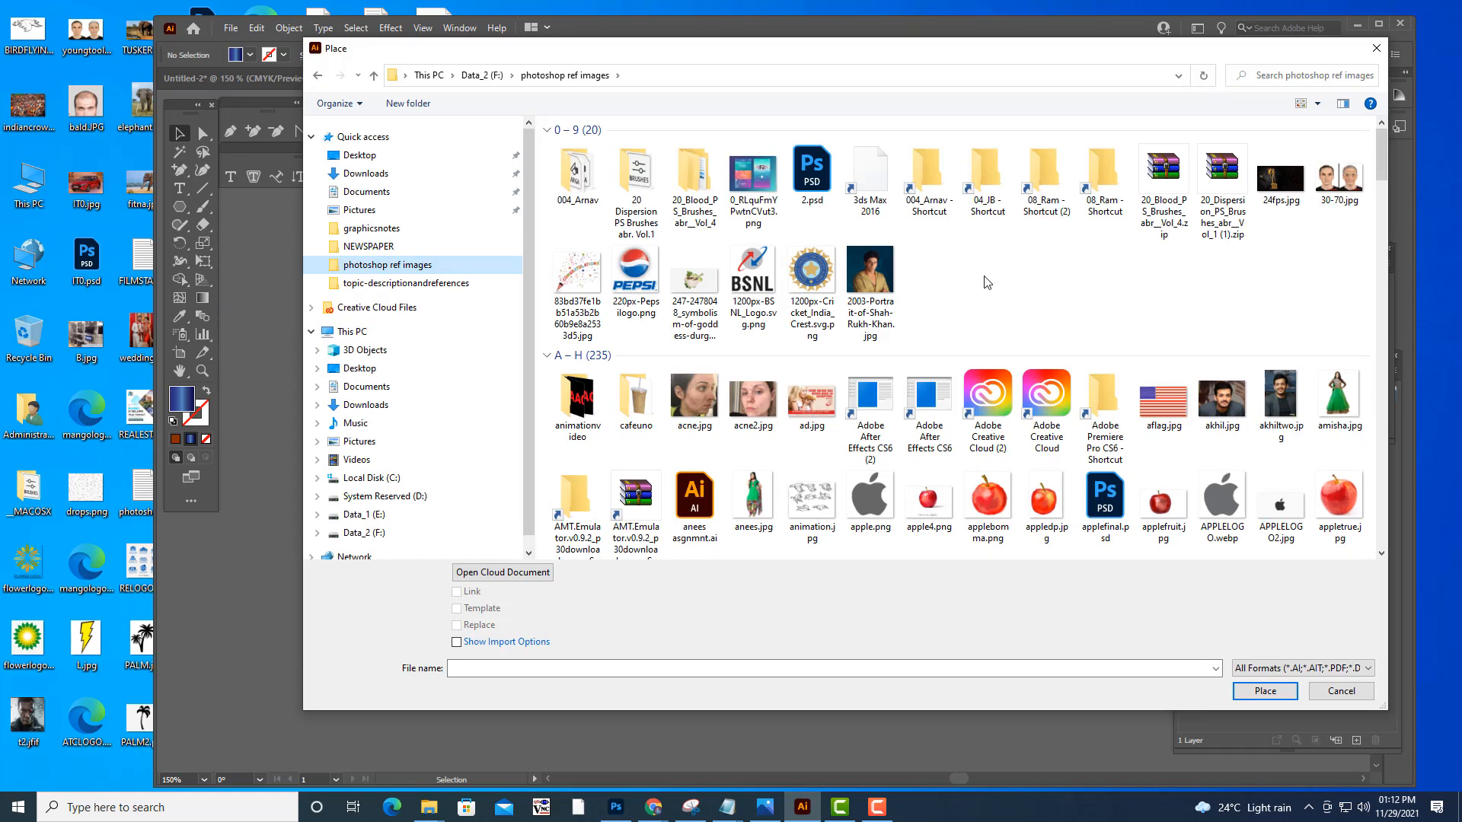
{"action": "scroll", "coordinate": [988, 272], "scroll_direction": "down", "scroll_amount": 5}
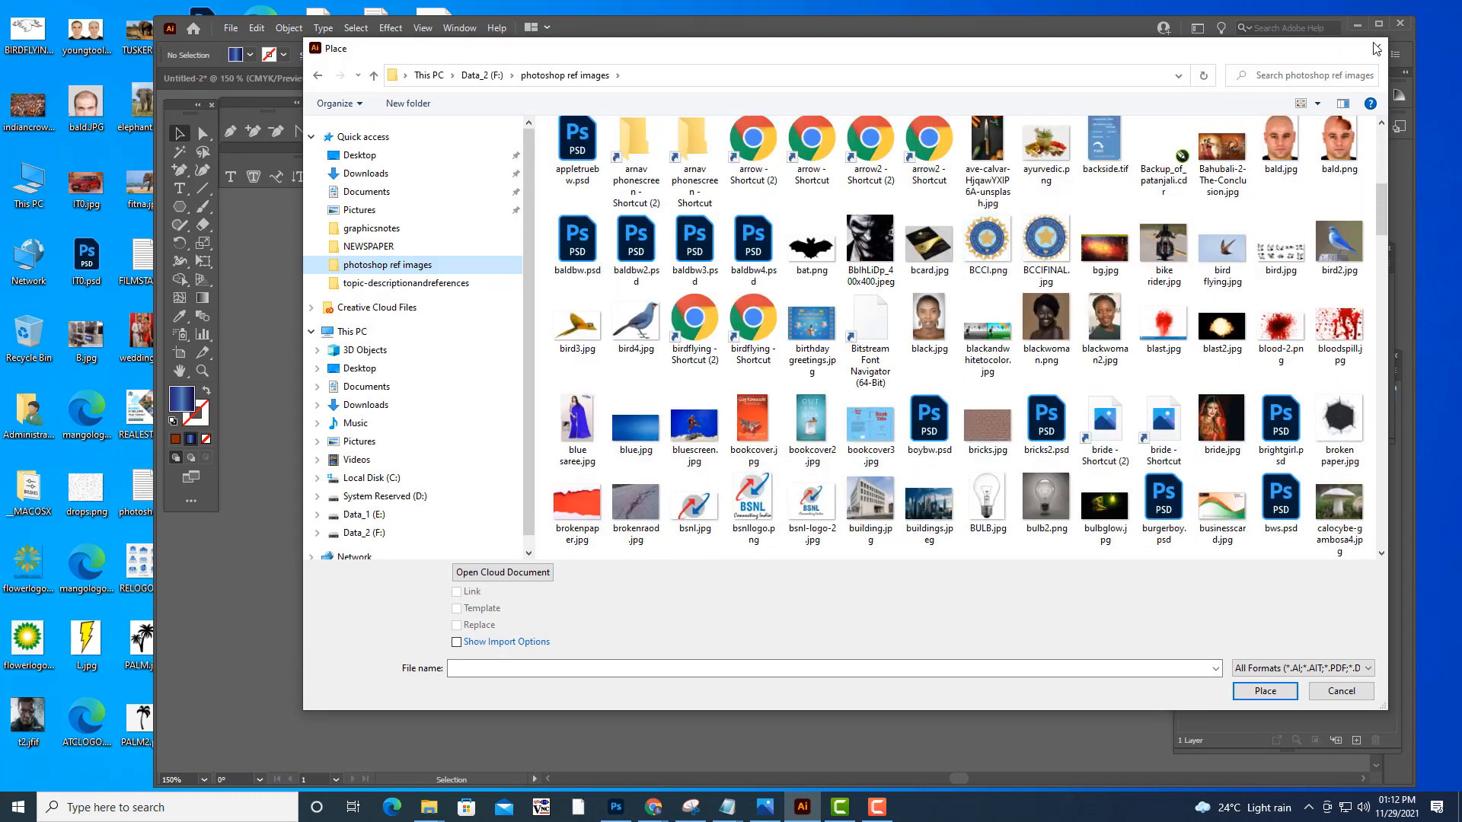
{"action": "left_click", "coordinate": [1312, 75]}
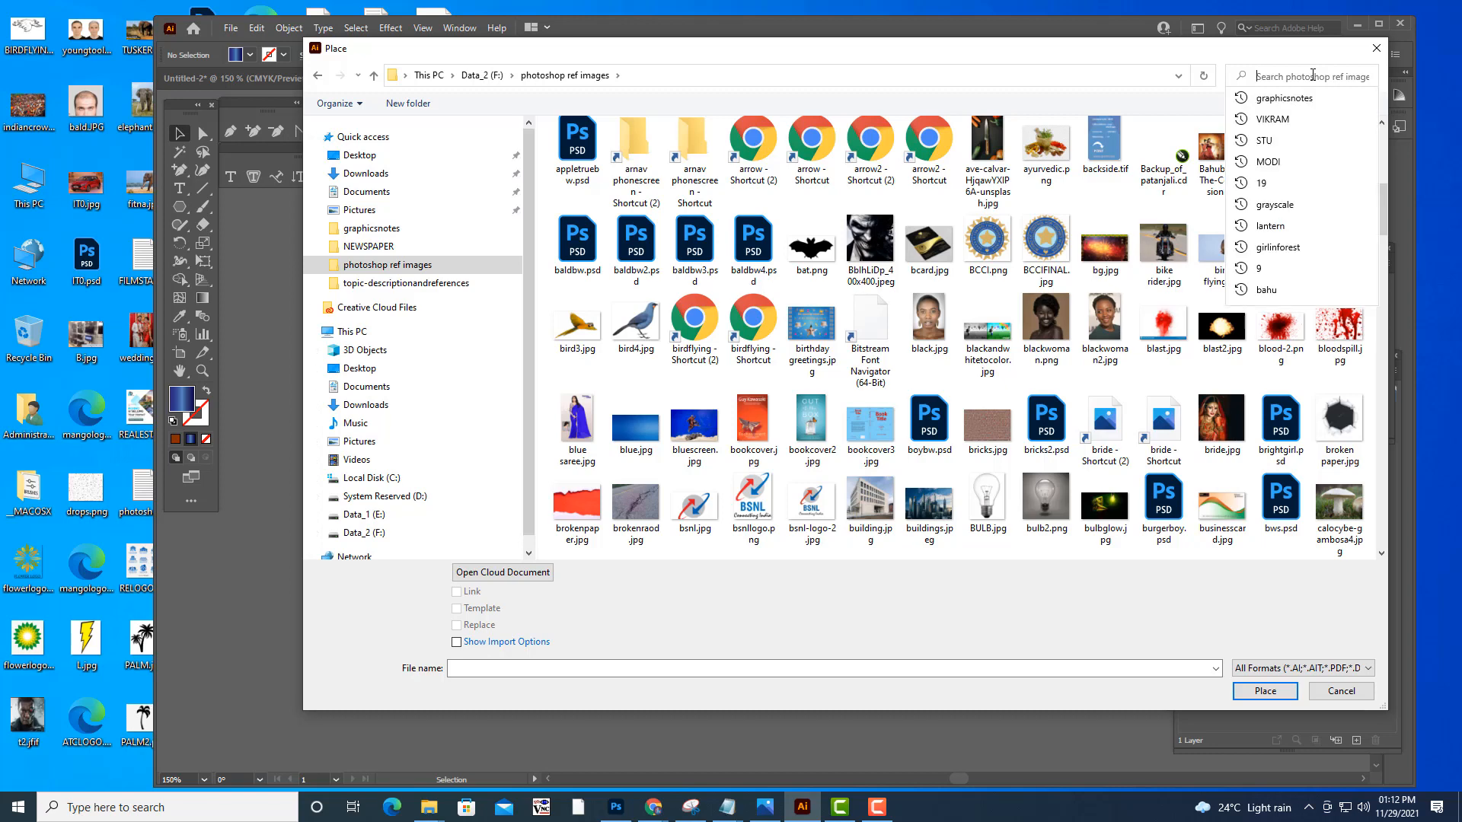
{"action": "type", "text": "TIGER"}
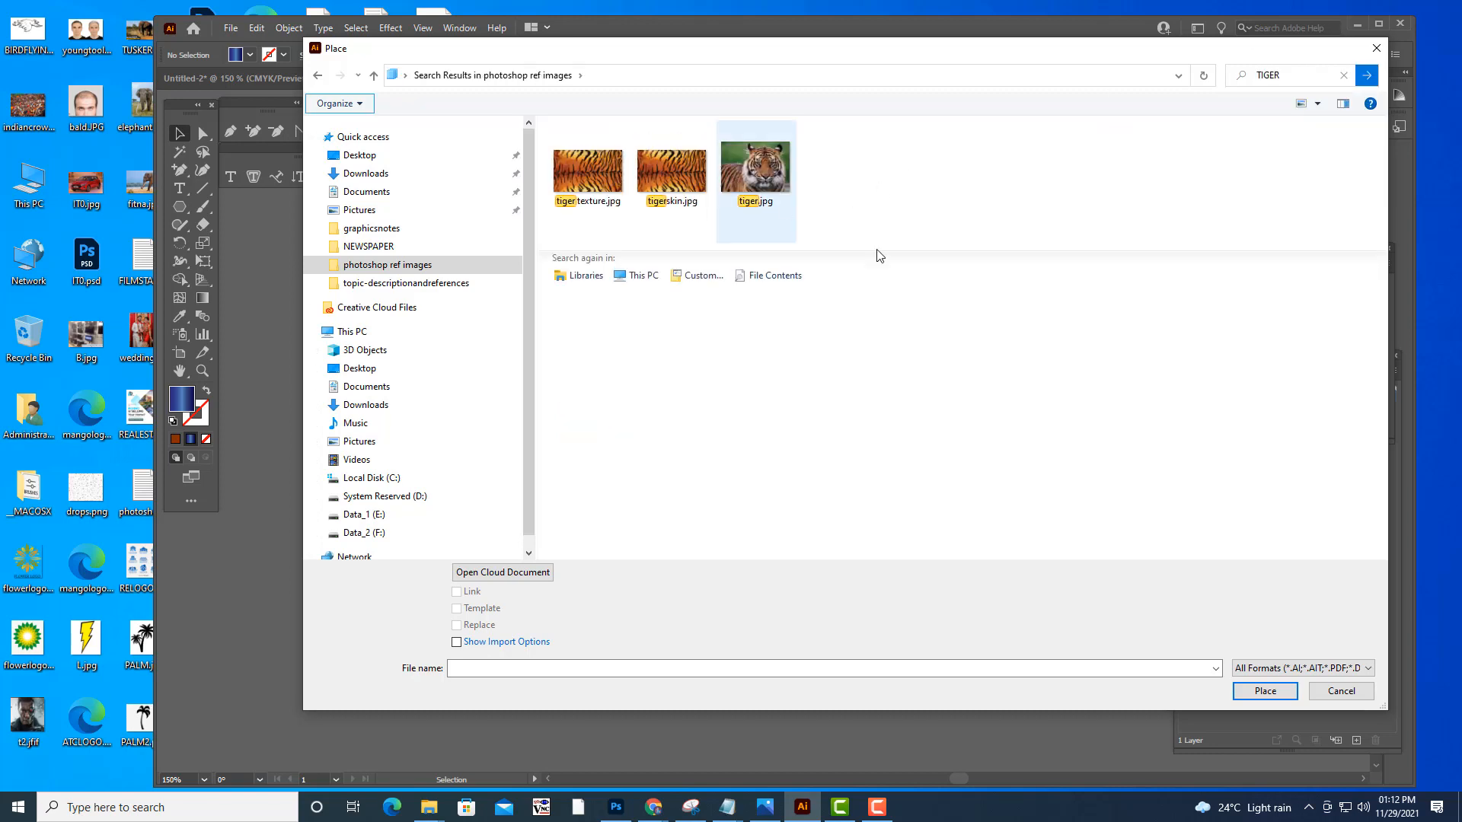
{"action": "left_click", "coordinate": [780, 180]}
{"action": "left_click", "coordinate": [1253, 697]}
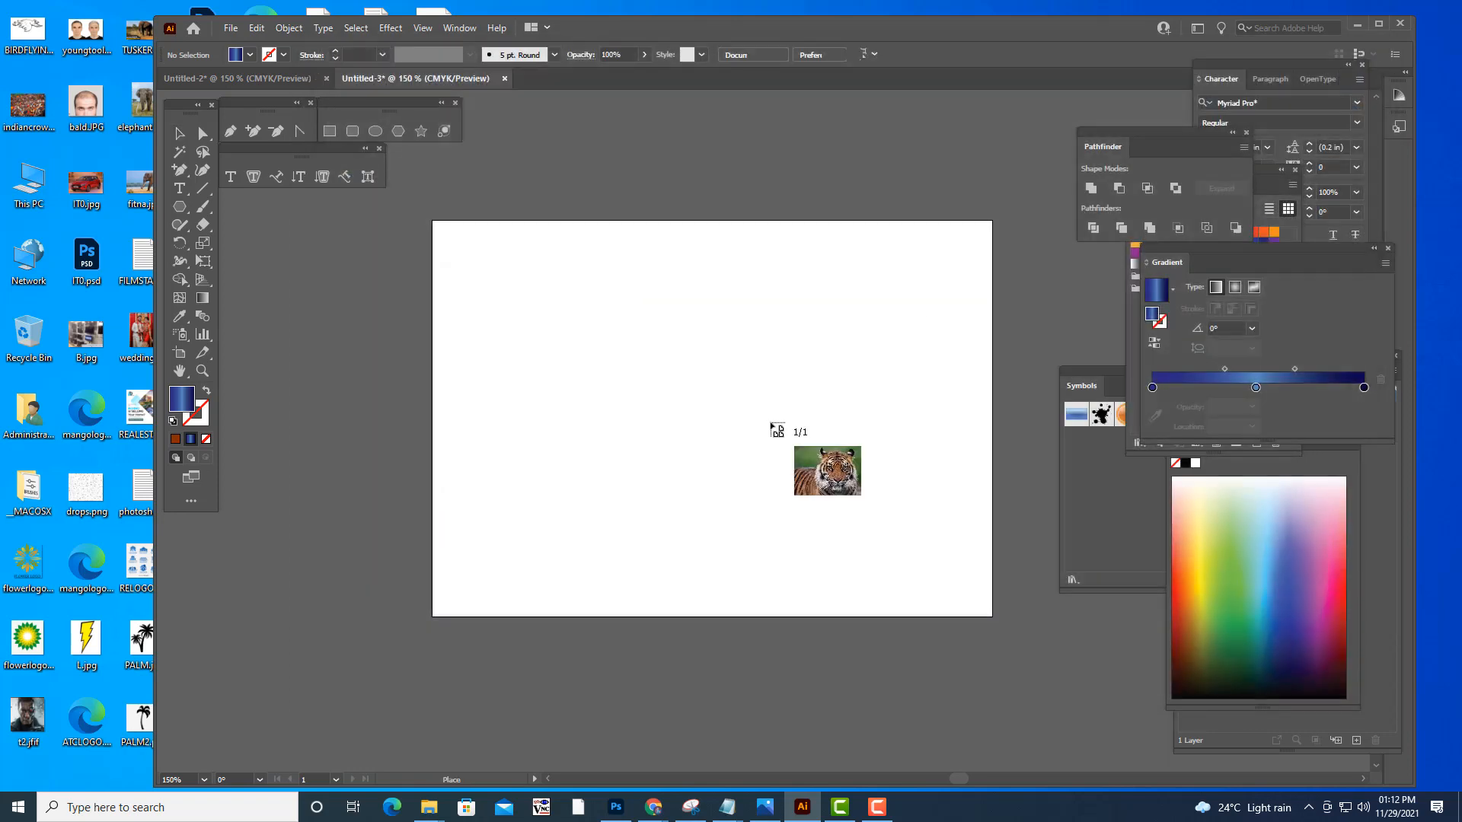
{"action": "left_click", "coordinate": [769, 421]}
- Scale the tiger image to about 712 by 522 px and position it near the middle of the artboard
{"action": "left_click_drag", "start_coordinate": [926, 477], "coordinate": [640, 324]}
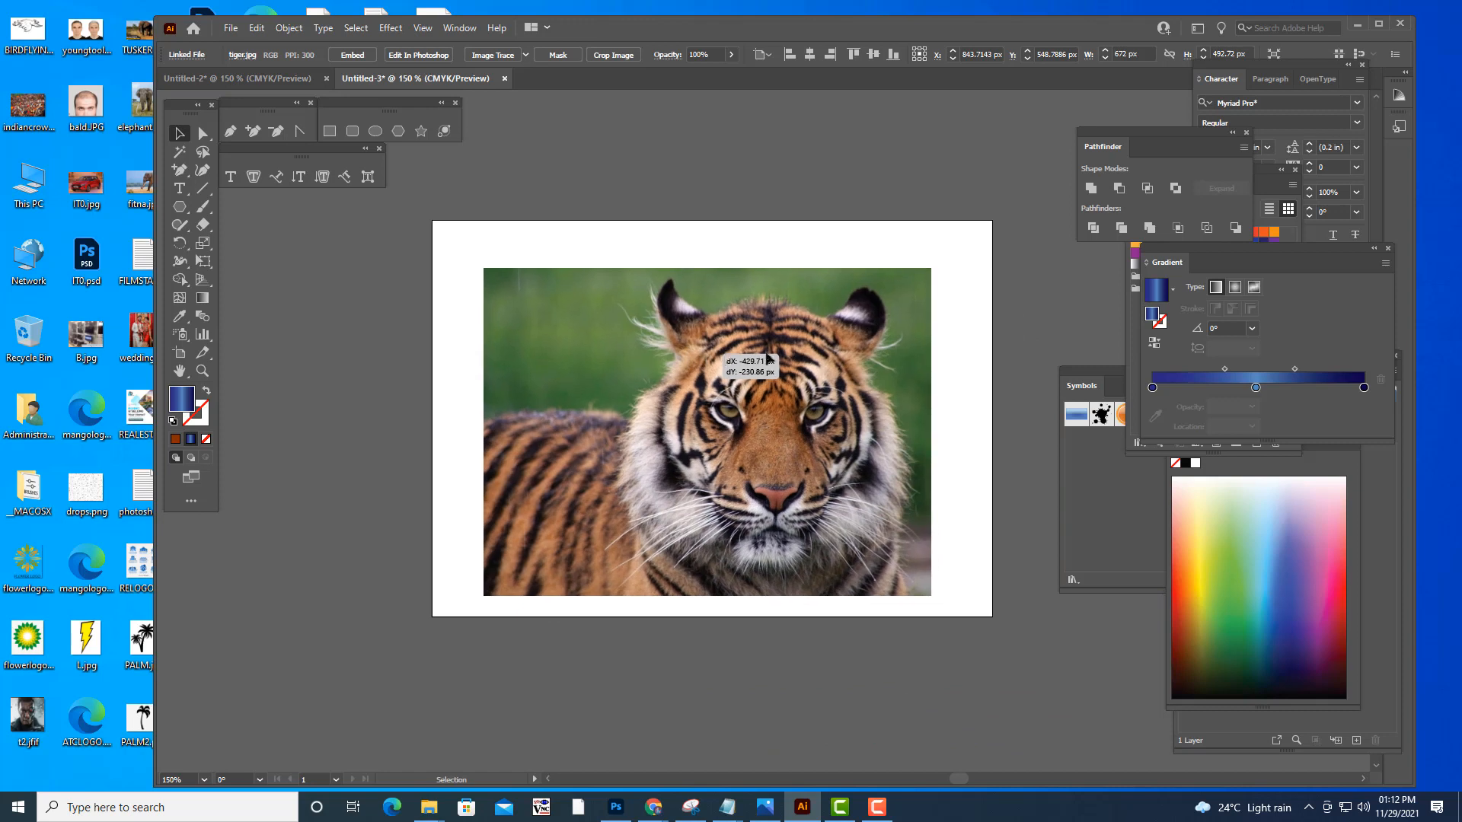
{"action": "left_click_drag", "start_coordinate": [935, 271], "coordinate": [885, 301]}
{"action": "left_click_drag", "start_coordinate": [820, 375], "coordinate": [788, 342]}
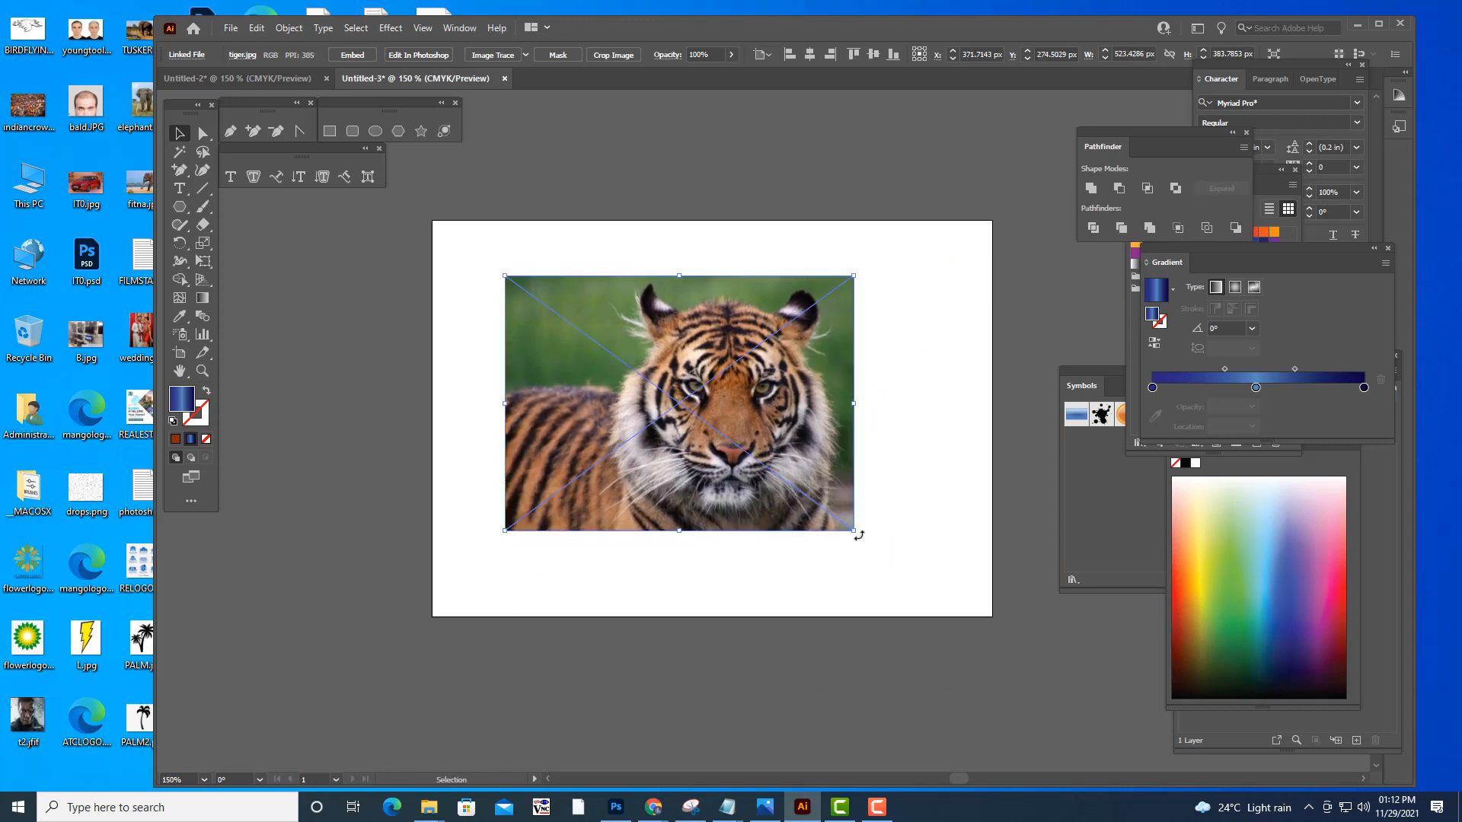
{"action": "left_click_drag", "start_coordinate": [856, 532], "coordinate": [935, 581]}
{"action": "left_click_drag", "start_coordinate": [807, 394], "coordinate": [842, 368]}
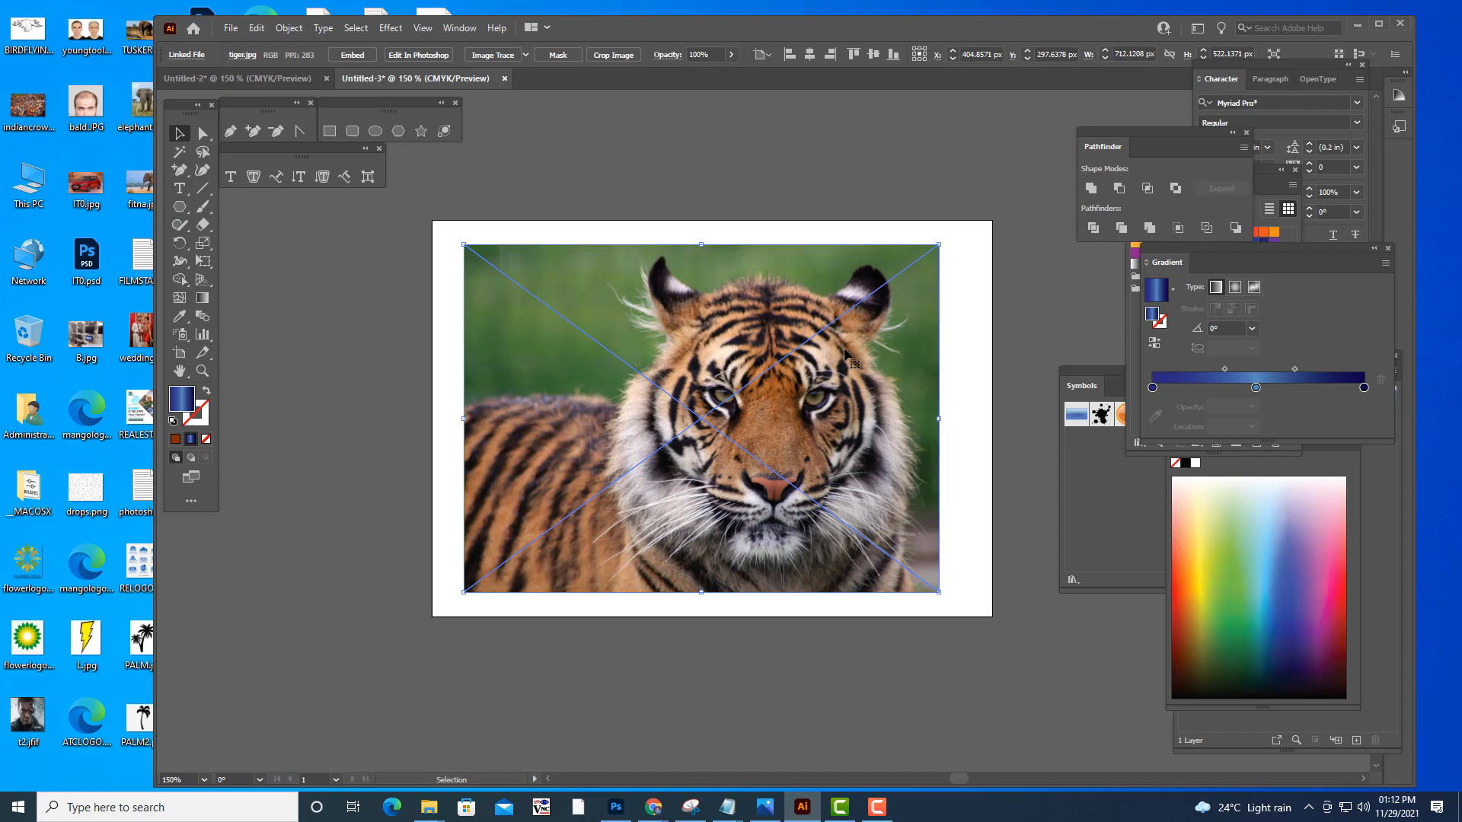
{"action": "left_click", "coordinate": [720, 98]}
{"action": "left_click_drag", "start_coordinate": [751, 326], "coordinate": [750, 331]}
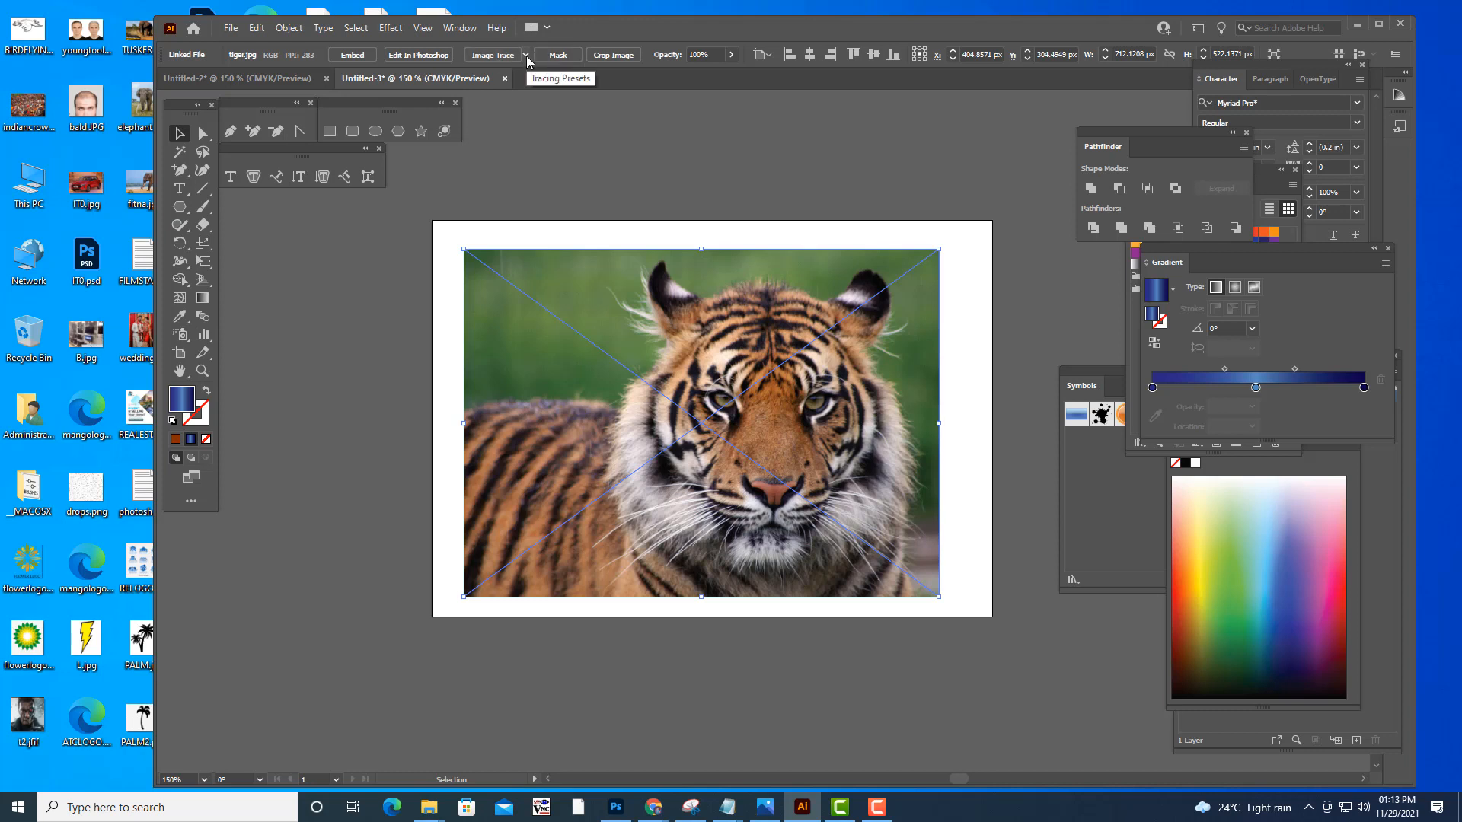
- Trace the tiger image with the 3 Colors preset, expand the tracing into paths and deselect it
{"action": "left_click", "coordinate": [525, 55]}
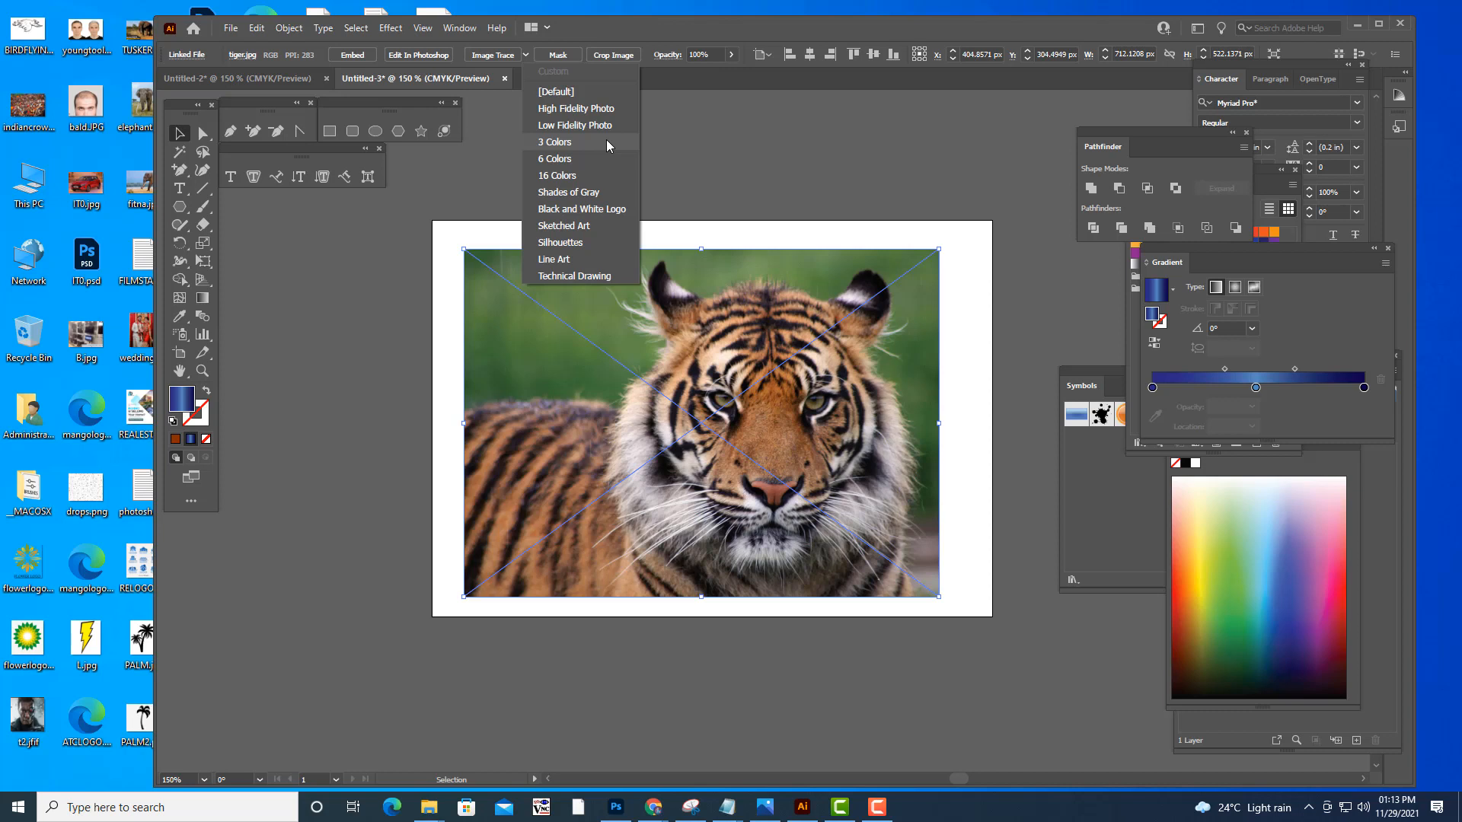
{"action": "left_click", "coordinate": [558, 145]}
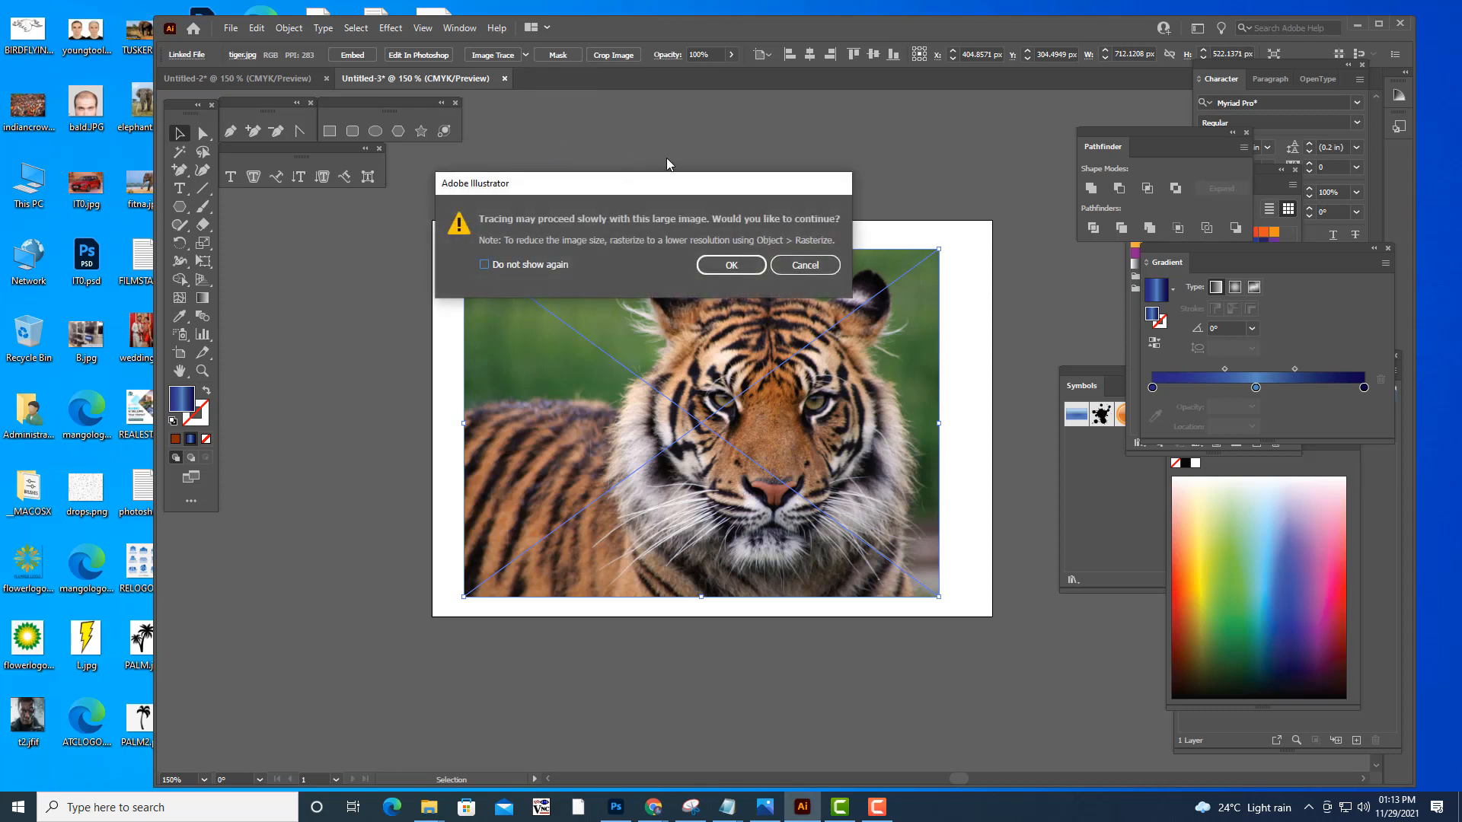
{"action": "left_click_drag", "start_coordinate": [712, 184], "coordinate": [795, 174]}
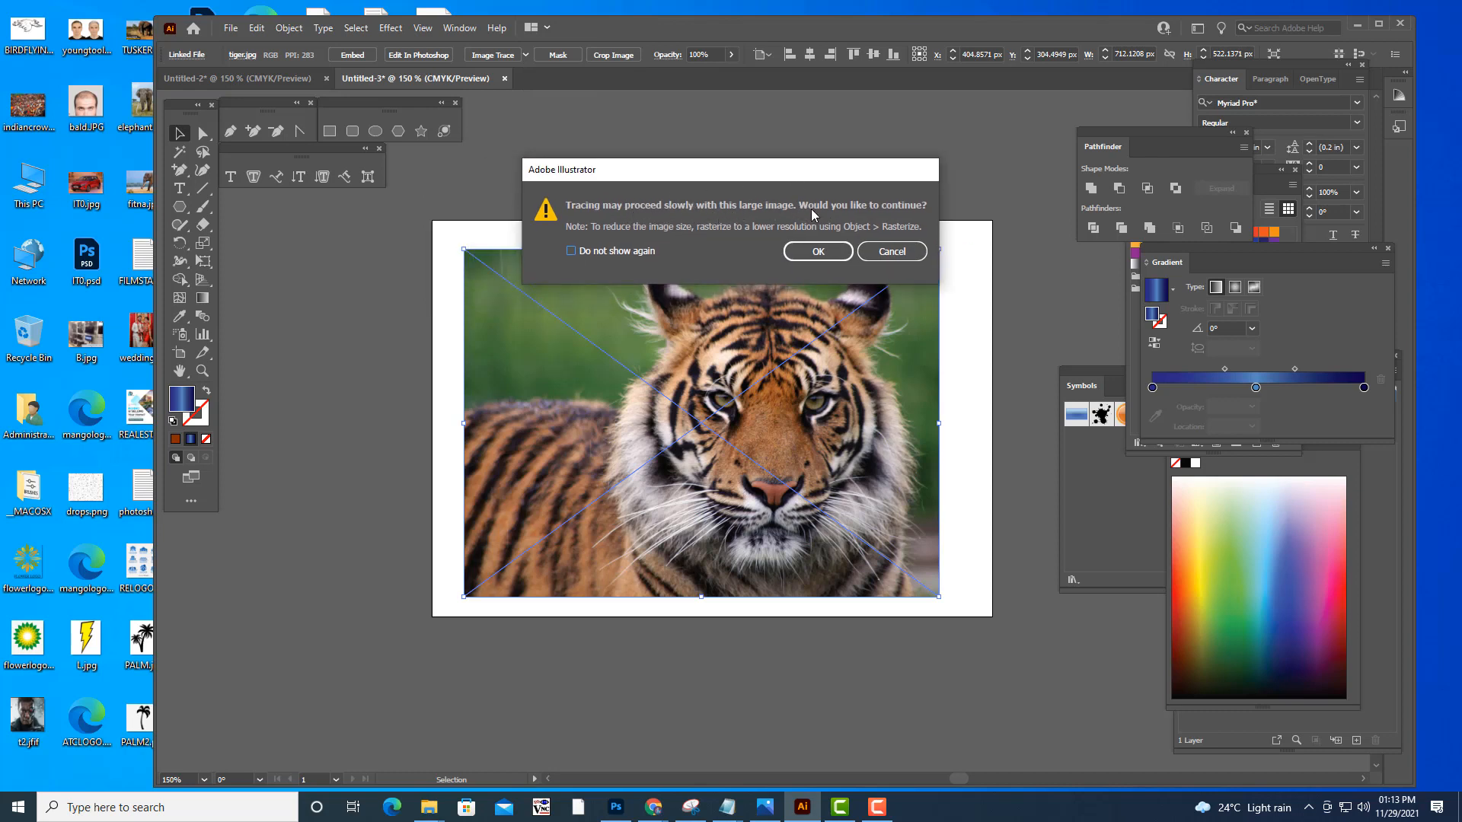
{"action": "left_click", "coordinate": [817, 253]}
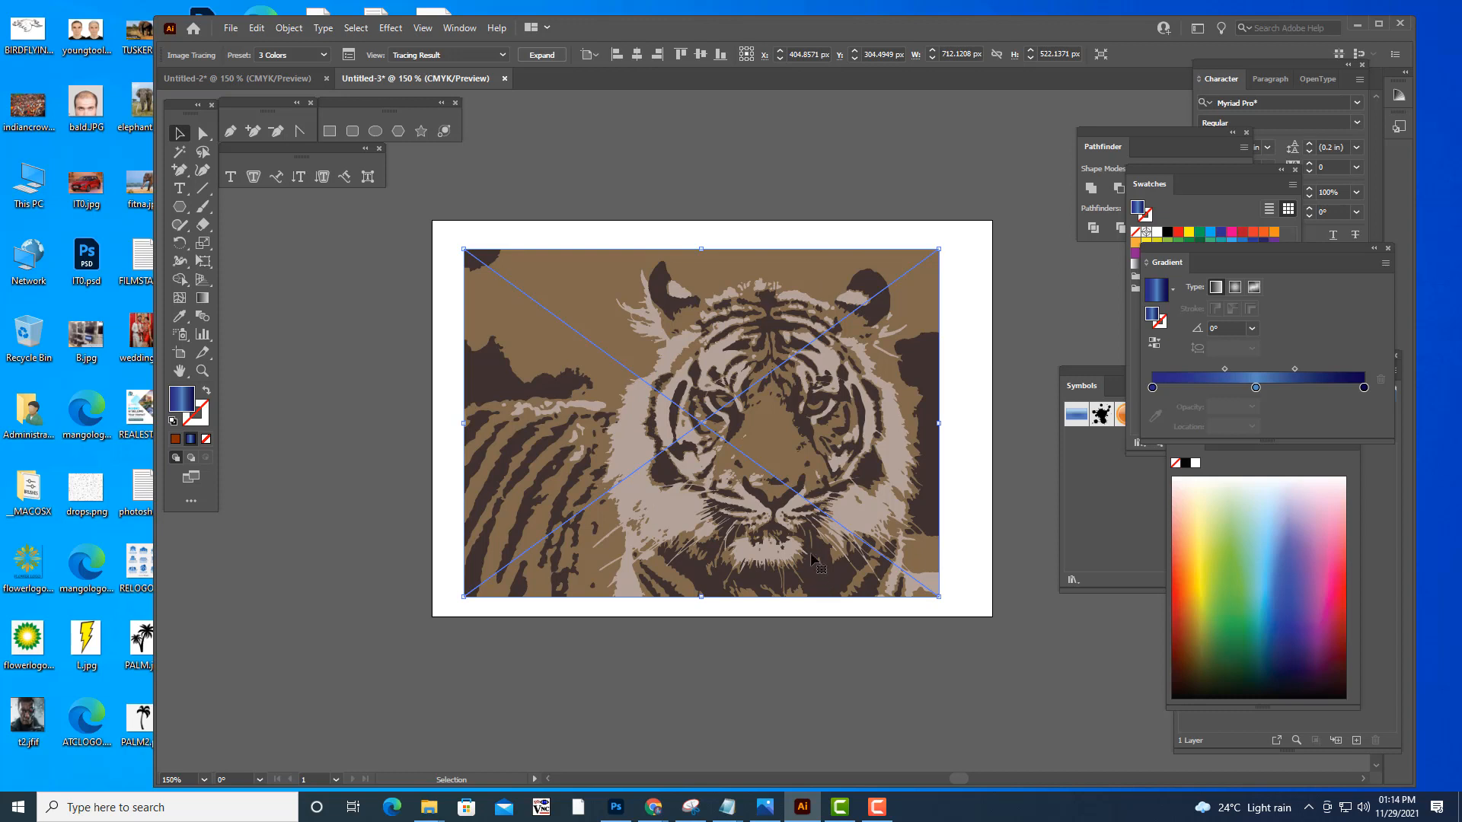
{"action": "left_click", "coordinate": [541, 55]}
{"action": "left_click", "coordinate": [718, 153]}
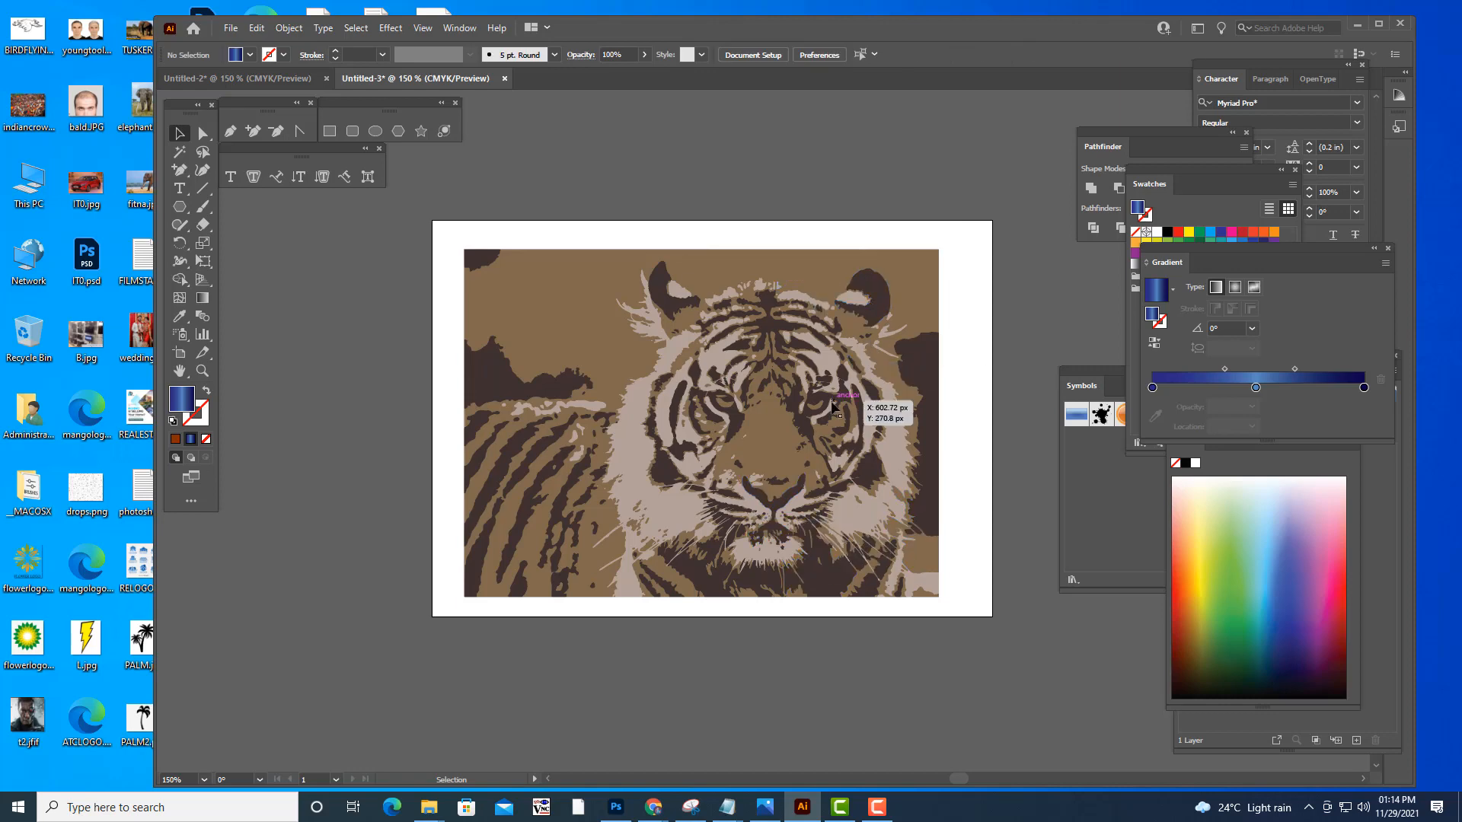
- Select the expanded tiger group and fill it with yellow, changing the fill to orange-yellow
{"action": "left_click", "coordinate": [779, 456]}
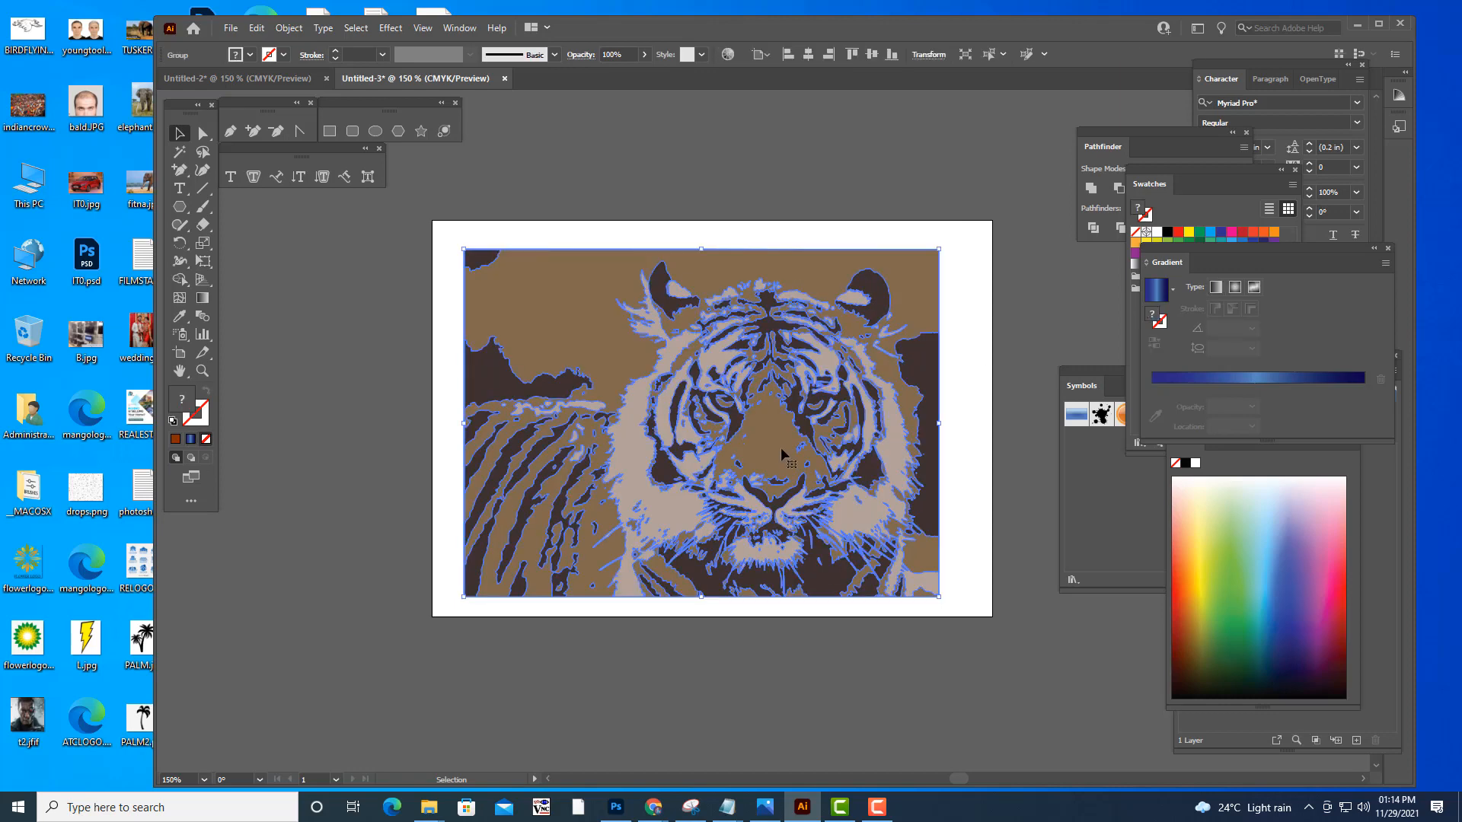
{"action": "left_click", "coordinate": [1204, 559]}
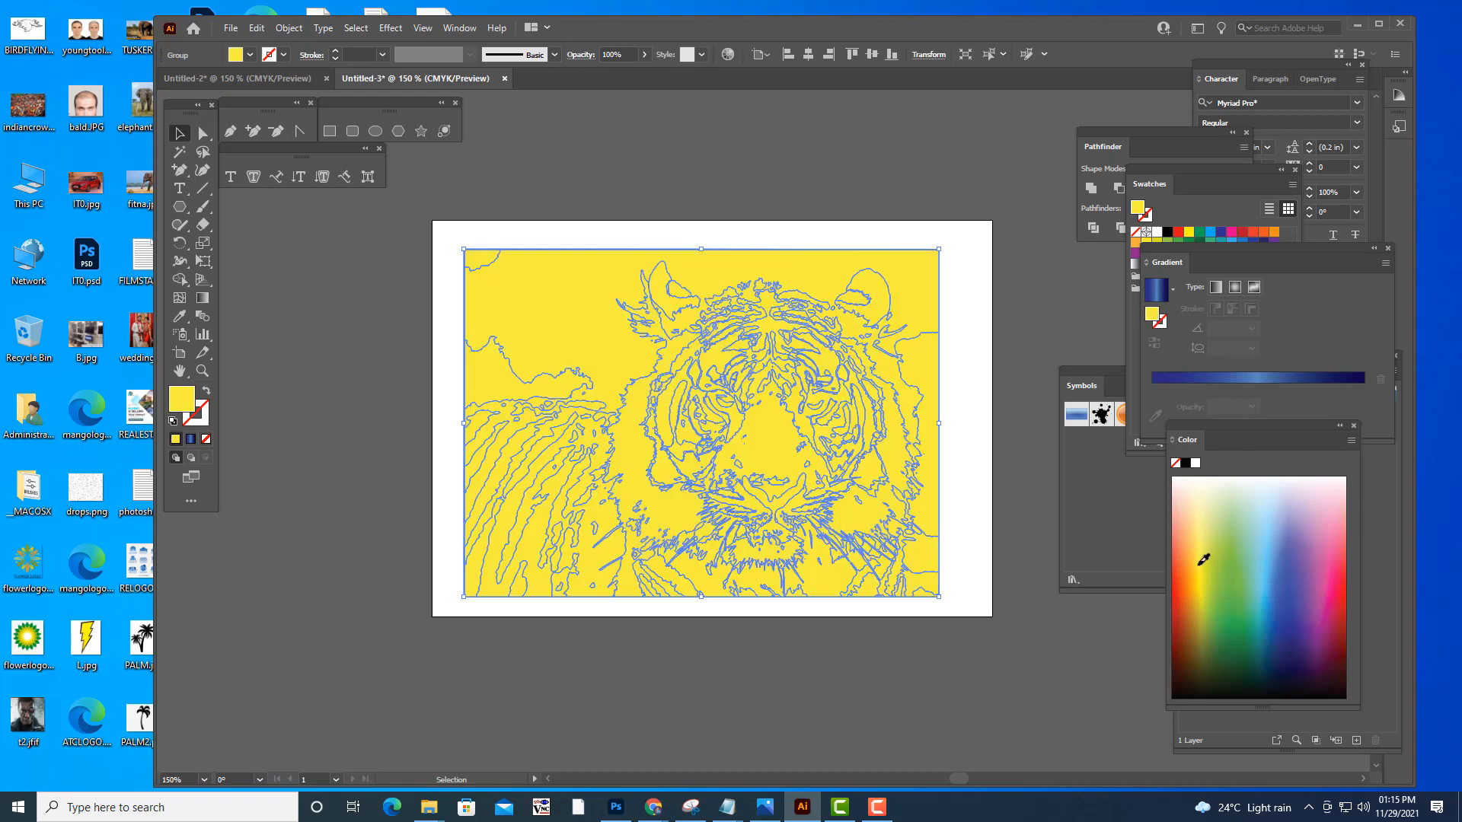
{"action": "left_click", "coordinate": [1198, 581]}
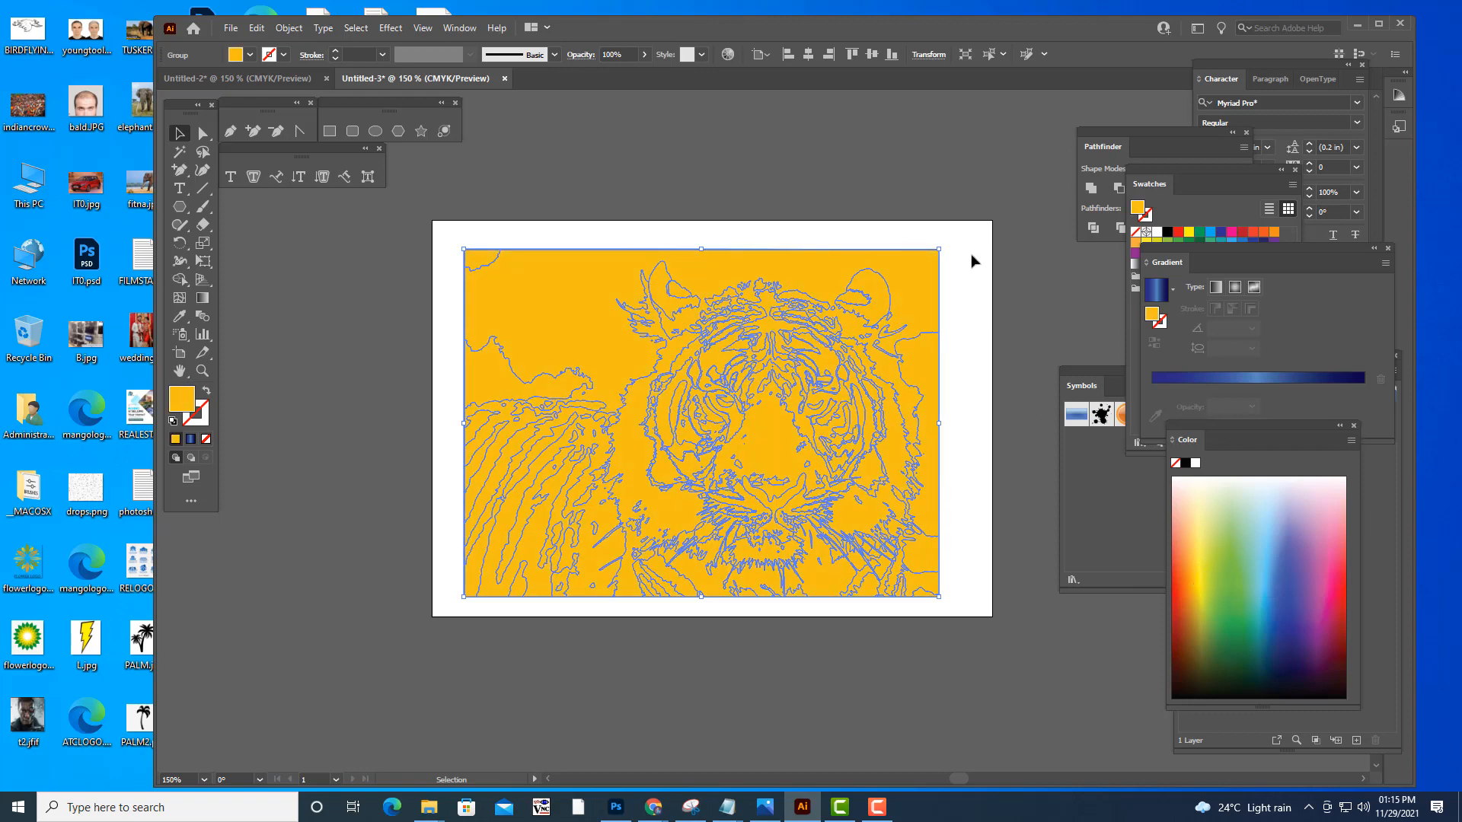
- Deselect the tiger group and undo its yellow and orange-yellow fill changes
{"action": "left_click", "coordinate": [936, 152]}
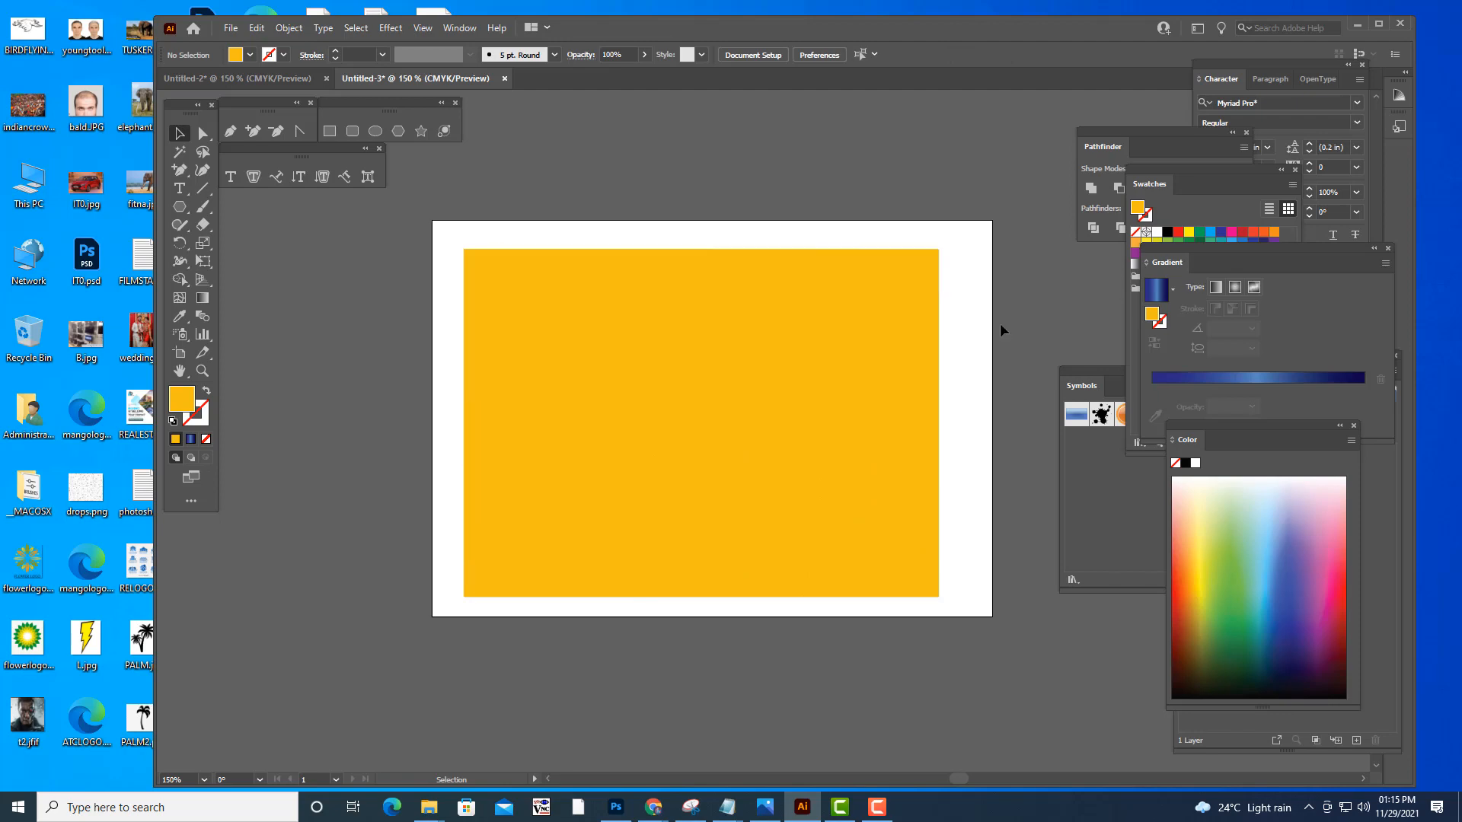
{"action": "key", "text": "ctrl+z"}
{"action": "key", "text": "ctrl+z"}
{"action": "key", "text": "ctrl+z"}
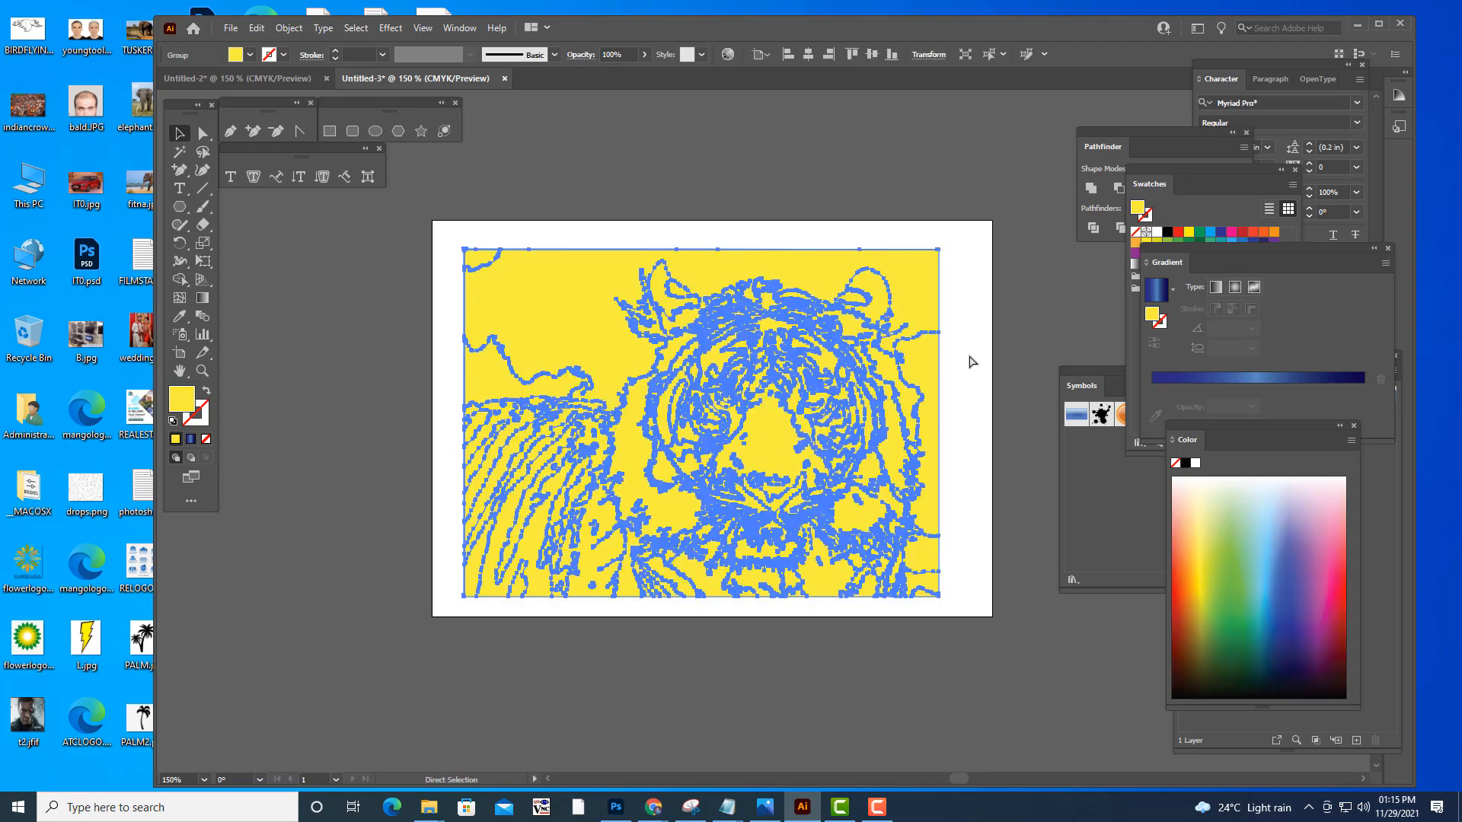
- Ungroup the expanded three-colour tiger tracing into separate shapes and deselect them
{"action": "right_click", "coordinate": [840, 358]}
{"action": "left_click", "coordinate": [911, 475]}
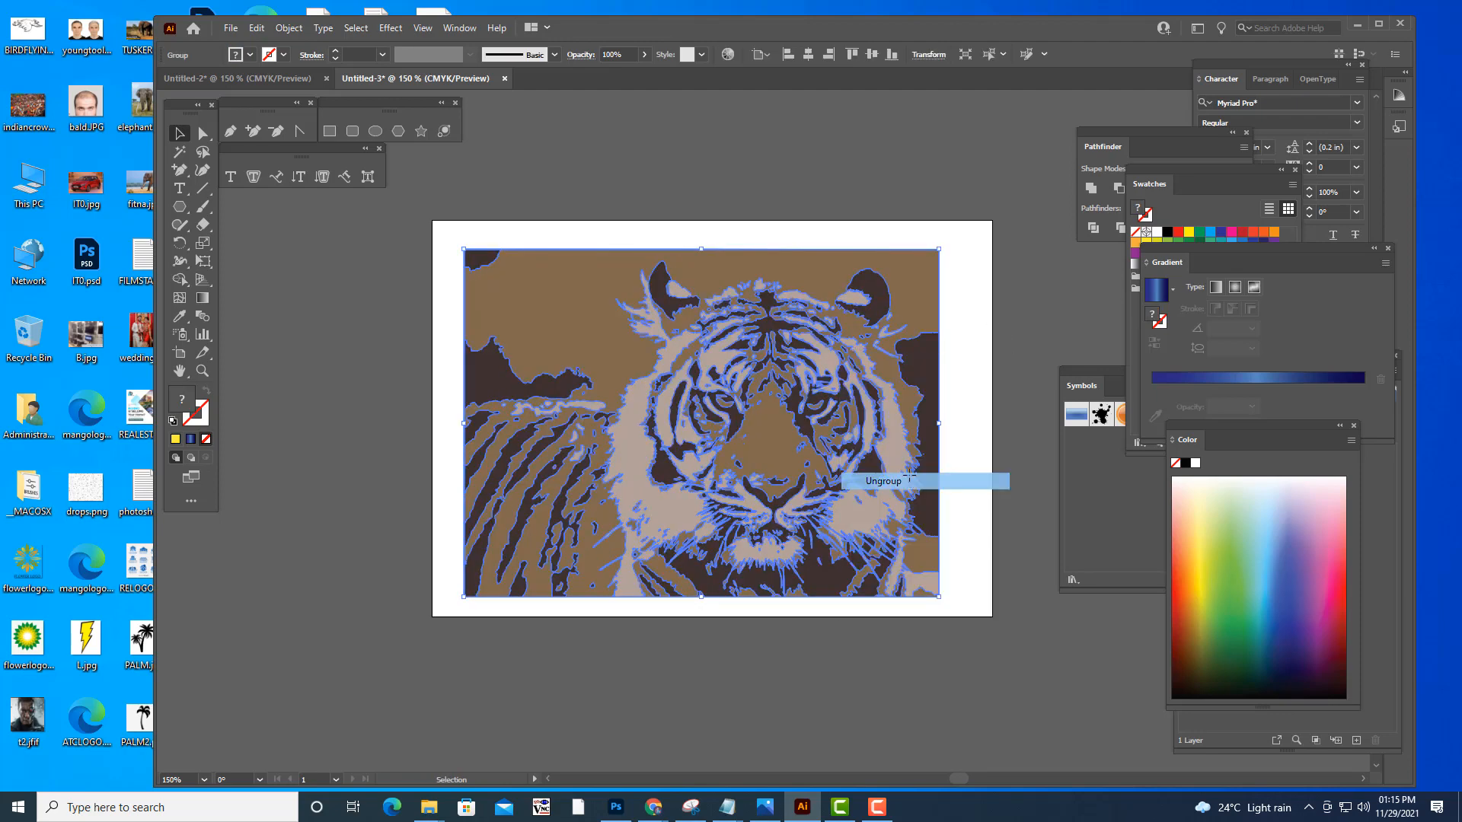
{"action": "left_click", "coordinate": [948, 299]}
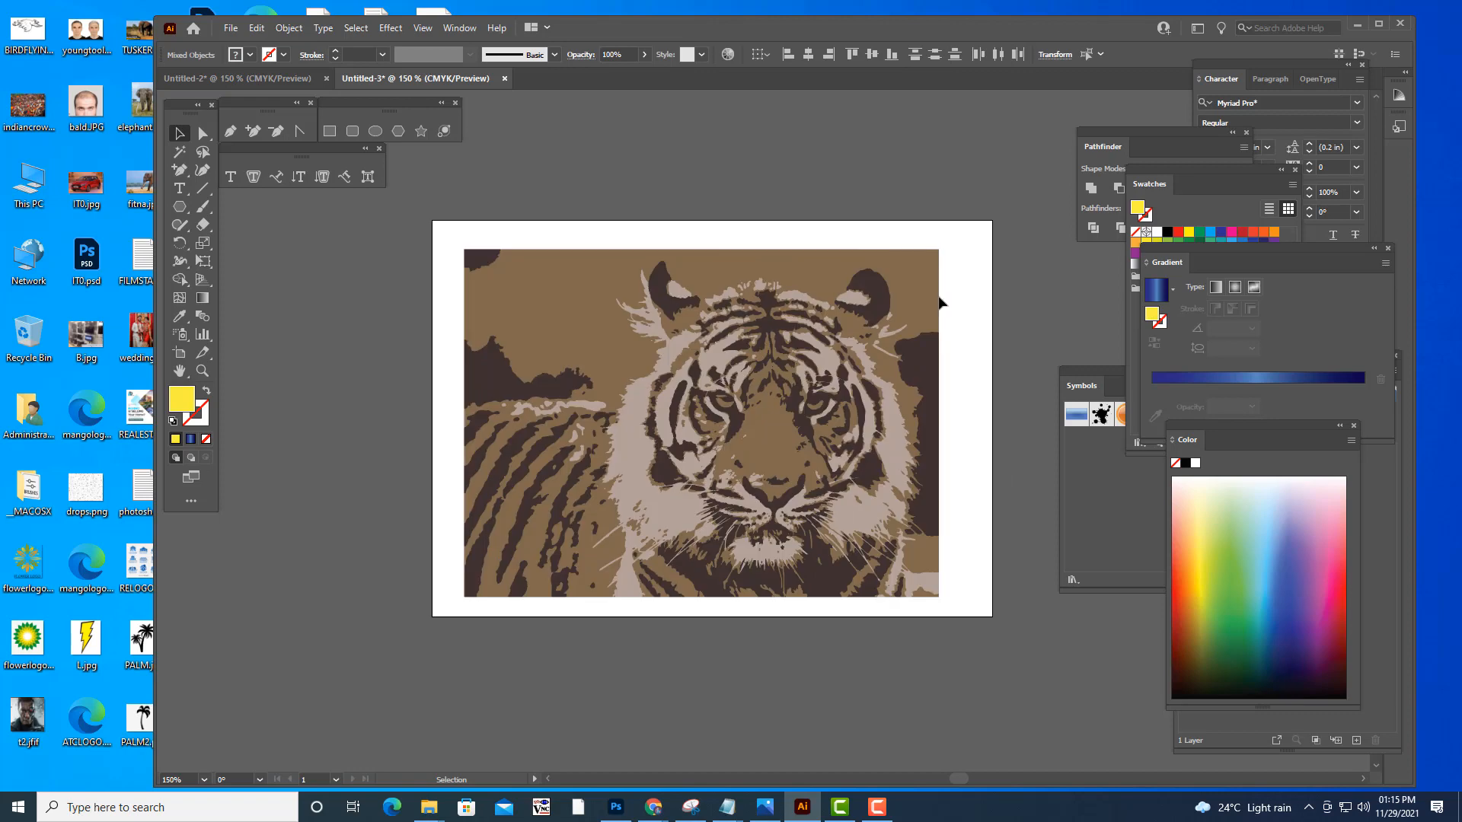
- Recolour the tiger's nose shape orange, the left forehead patch salmon and the right cheek fur shape light yellow
{"action": "left_click", "coordinate": [781, 430]}
{"action": "left_click", "coordinate": [1192, 548]}
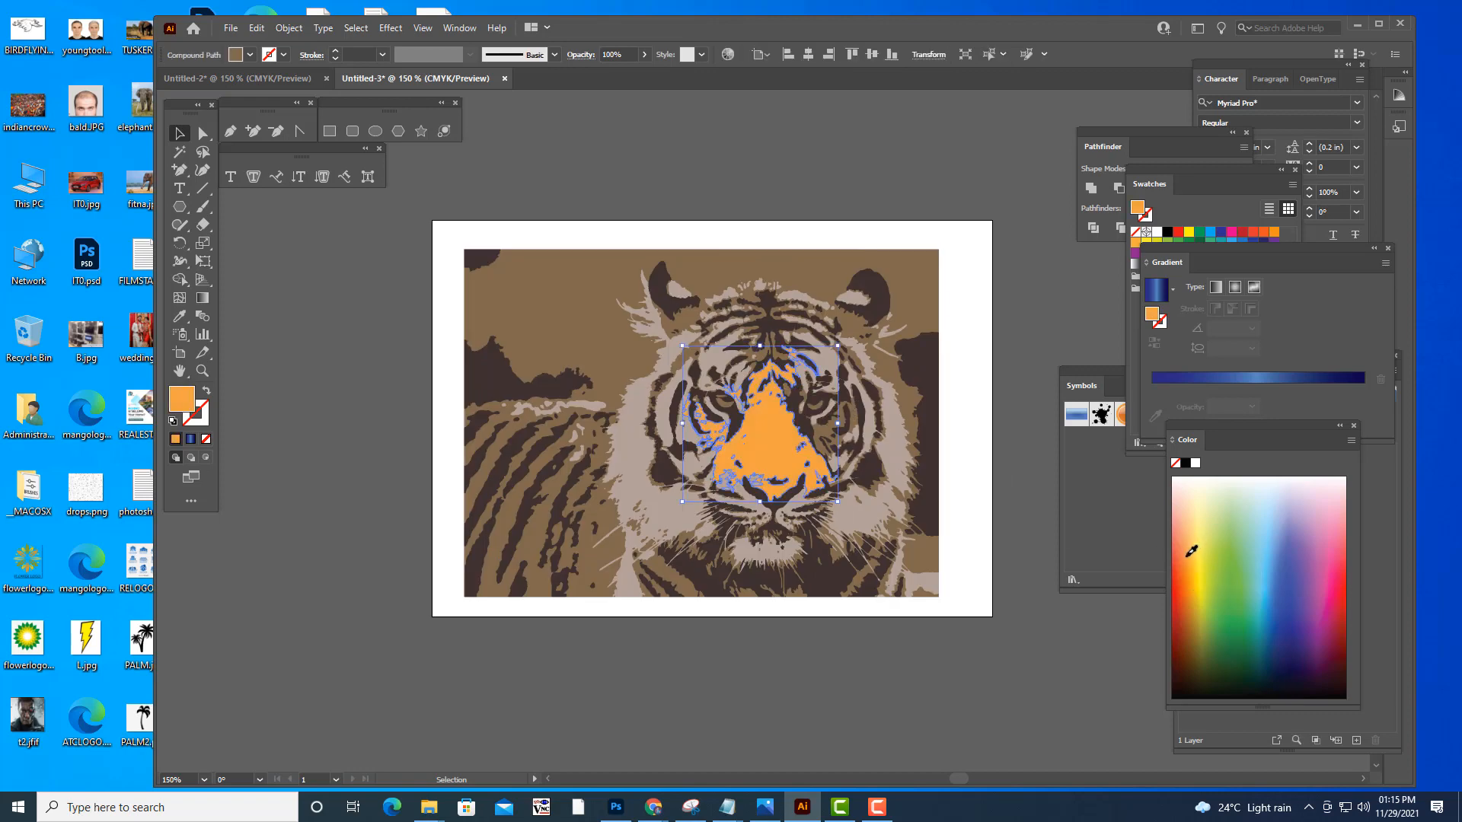
{"action": "left_click", "coordinate": [854, 189]}
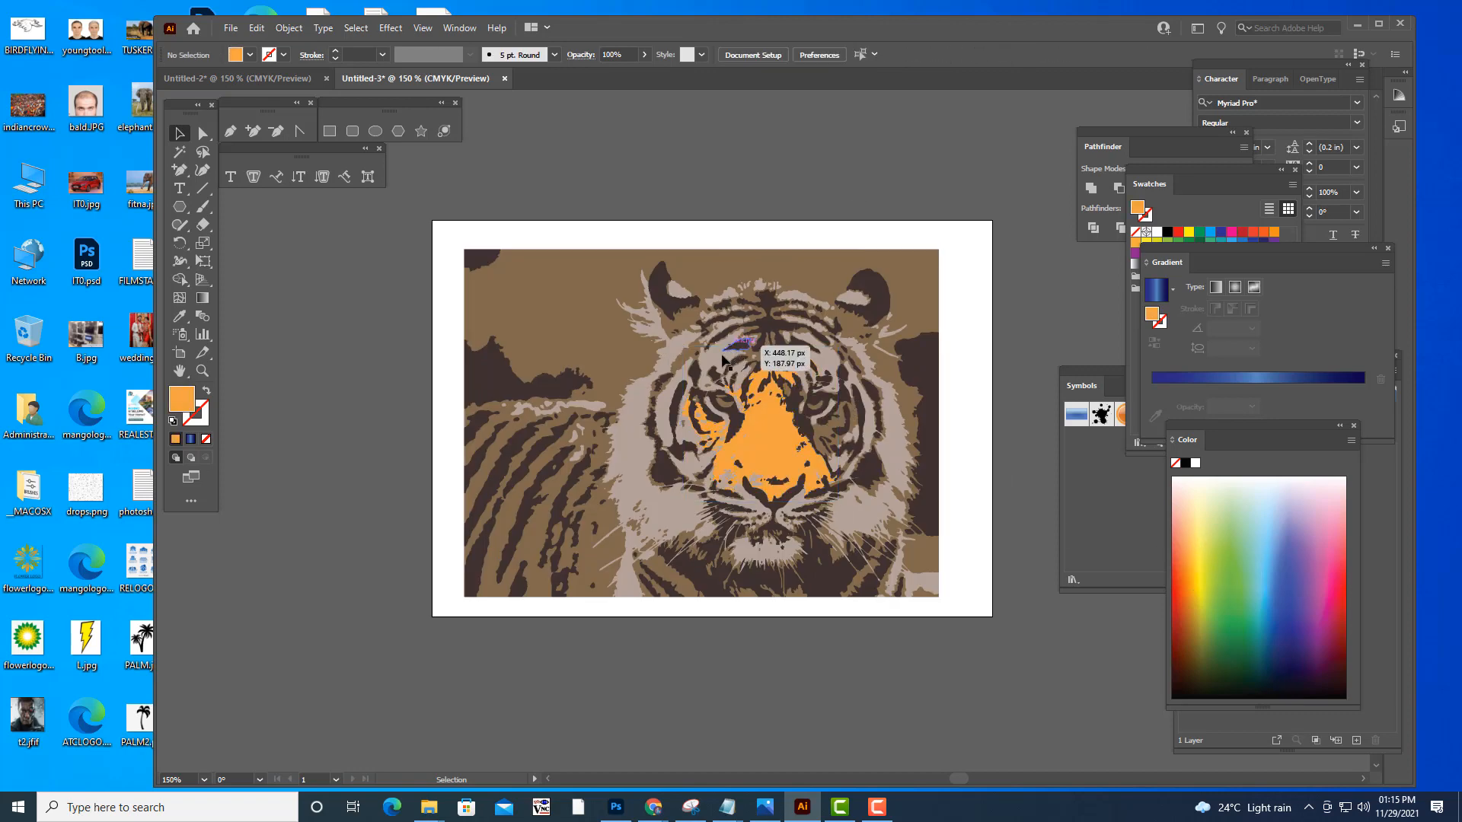
{"action": "left_click", "coordinate": [722, 355]}
{"action": "left_click", "coordinate": [1176, 520]}
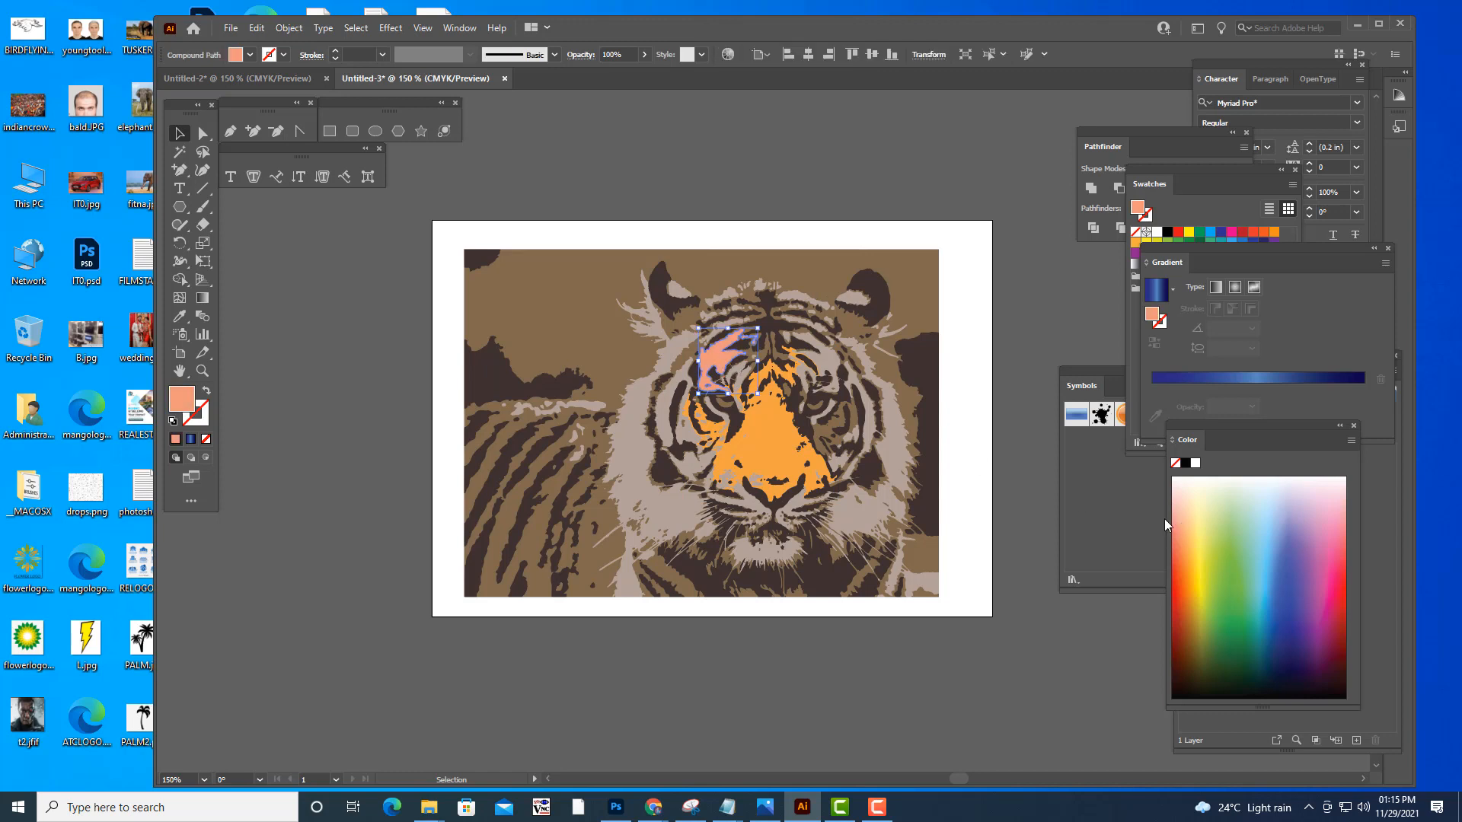
{"action": "left_click", "coordinate": [885, 129]}
{"action": "left_click", "coordinate": [859, 384]}
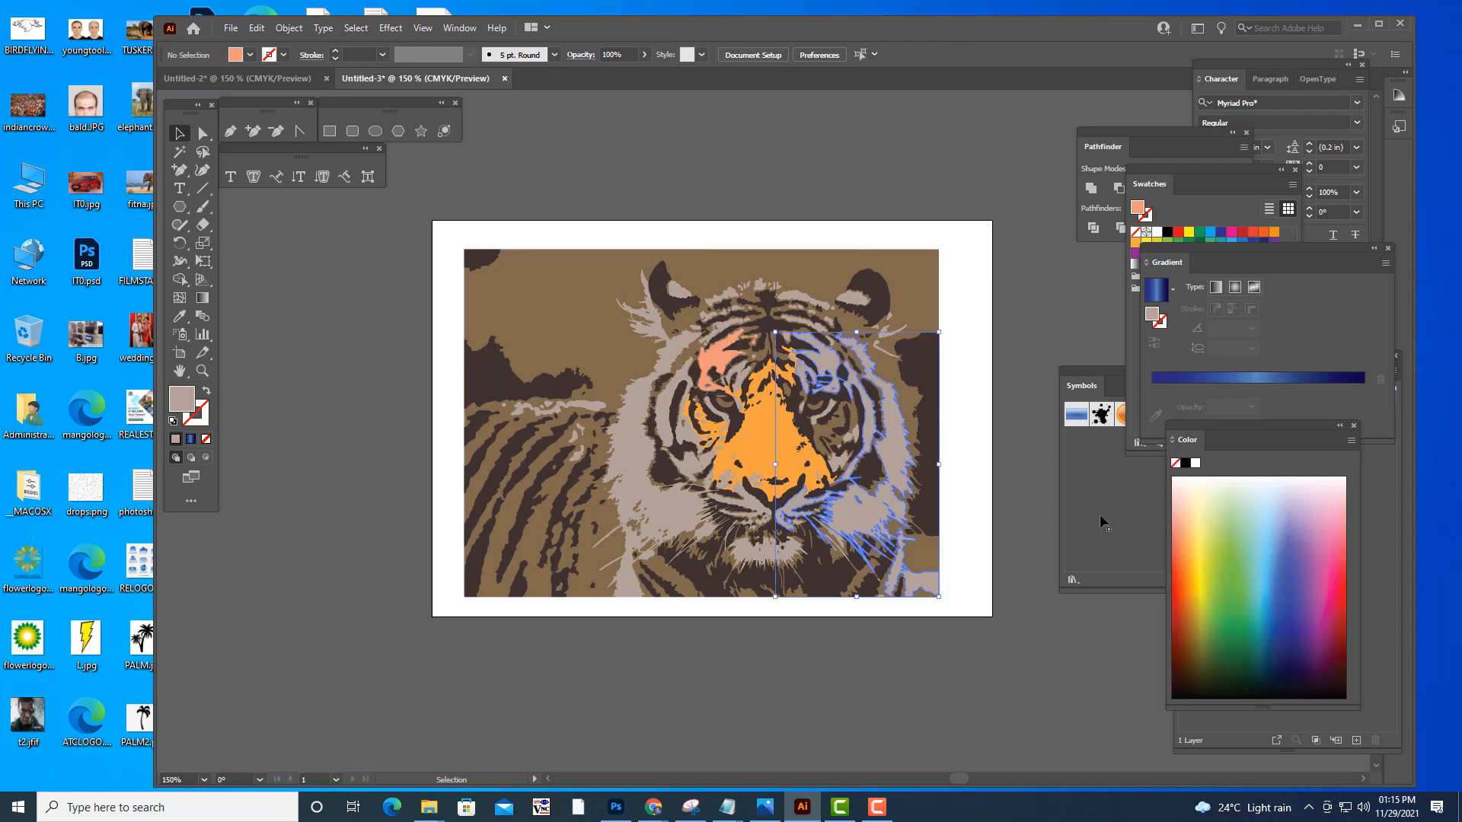
{"action": "left_click", "coordinate": [1194, 528]}
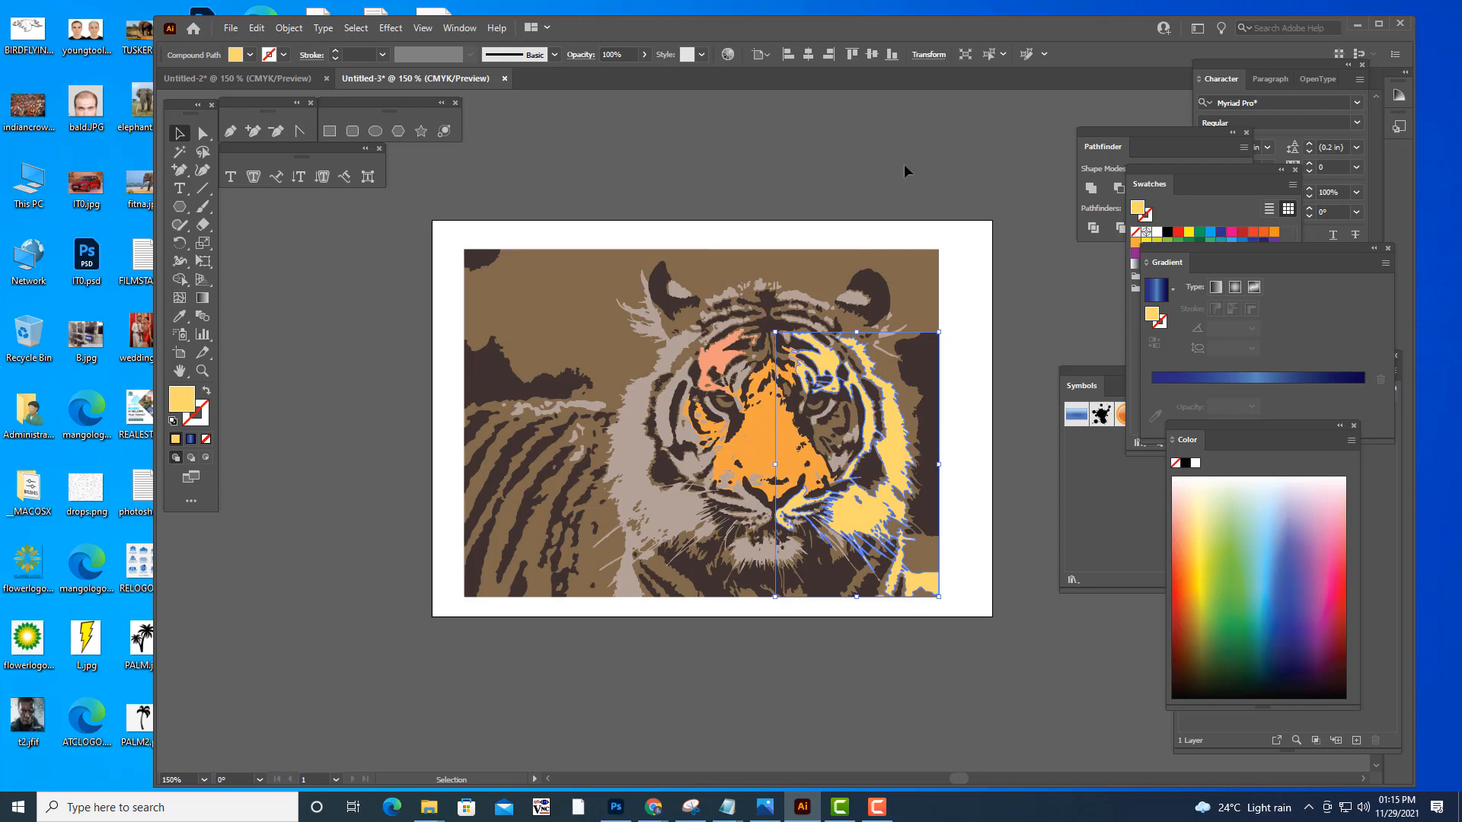
{"action": "left_click", "coordinate": [875, 153]}
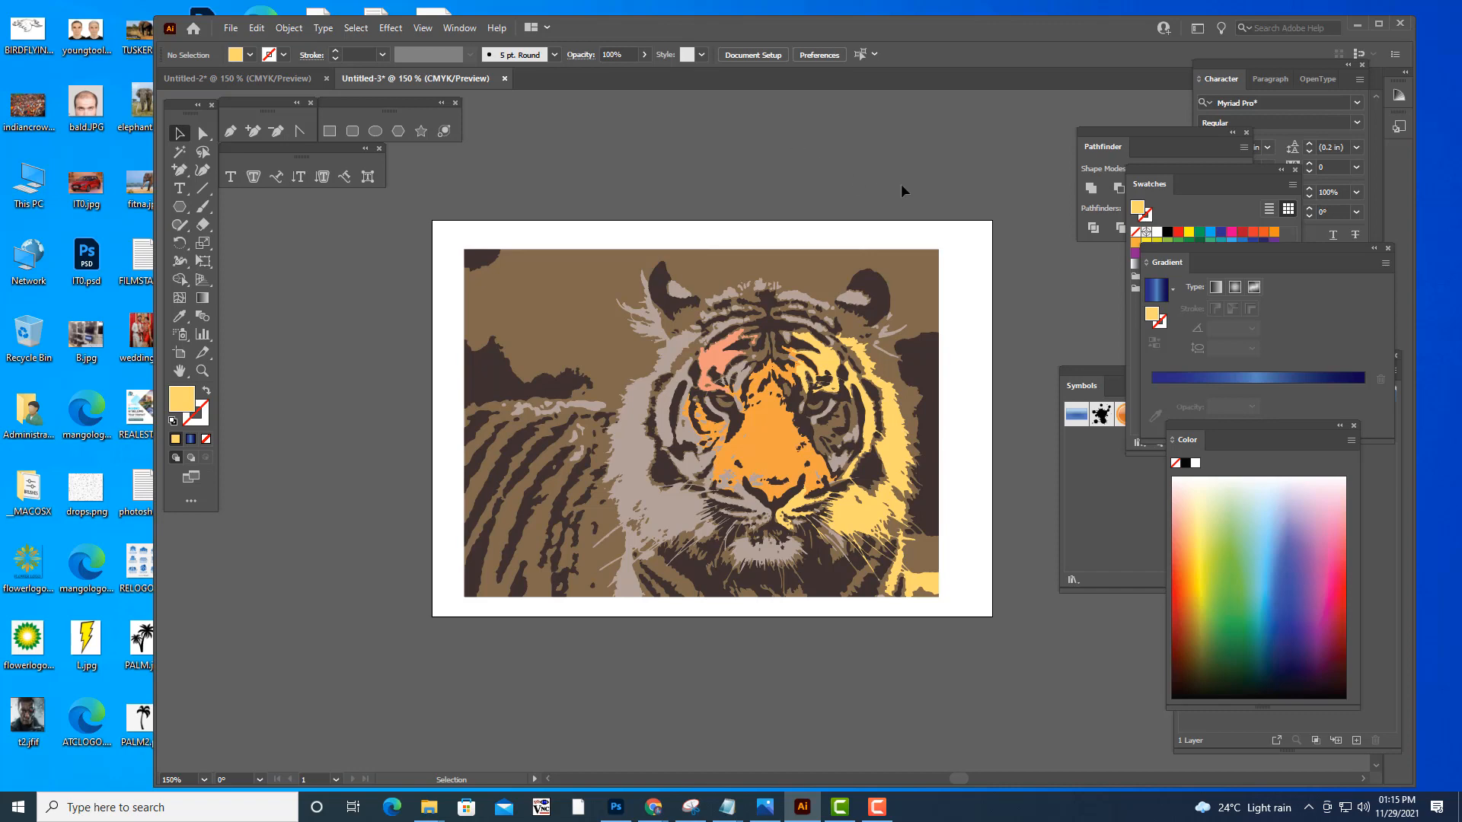
- Undo the recolouring, ungrouping, expansion and three-colour tracing to restore the original placed tiger photo
{"action": "key", "text": "a"}
{"action": "key", "text": "ctrl+a"}
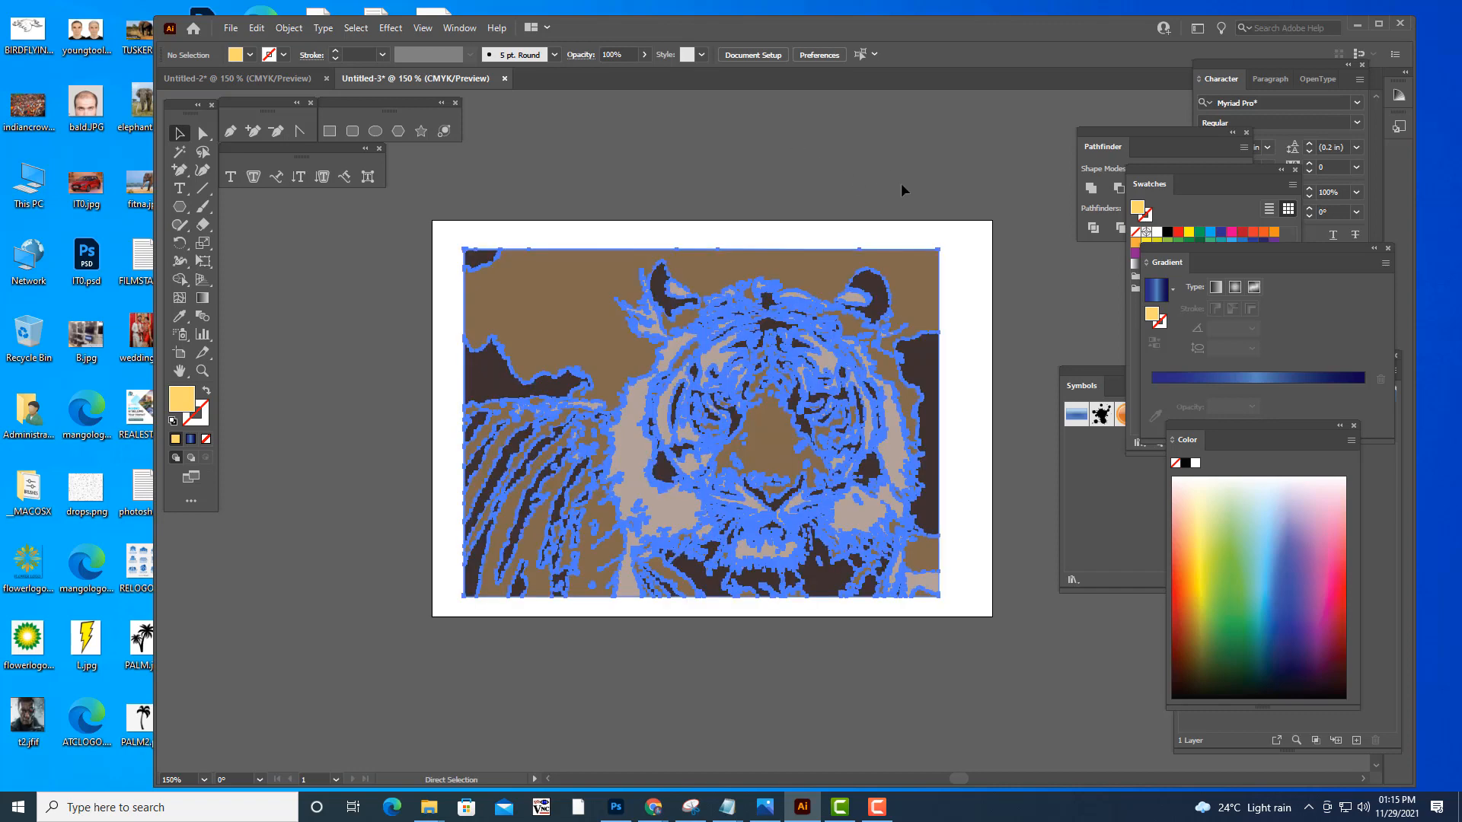
{"action": "key", "text": "ctrl+z"}
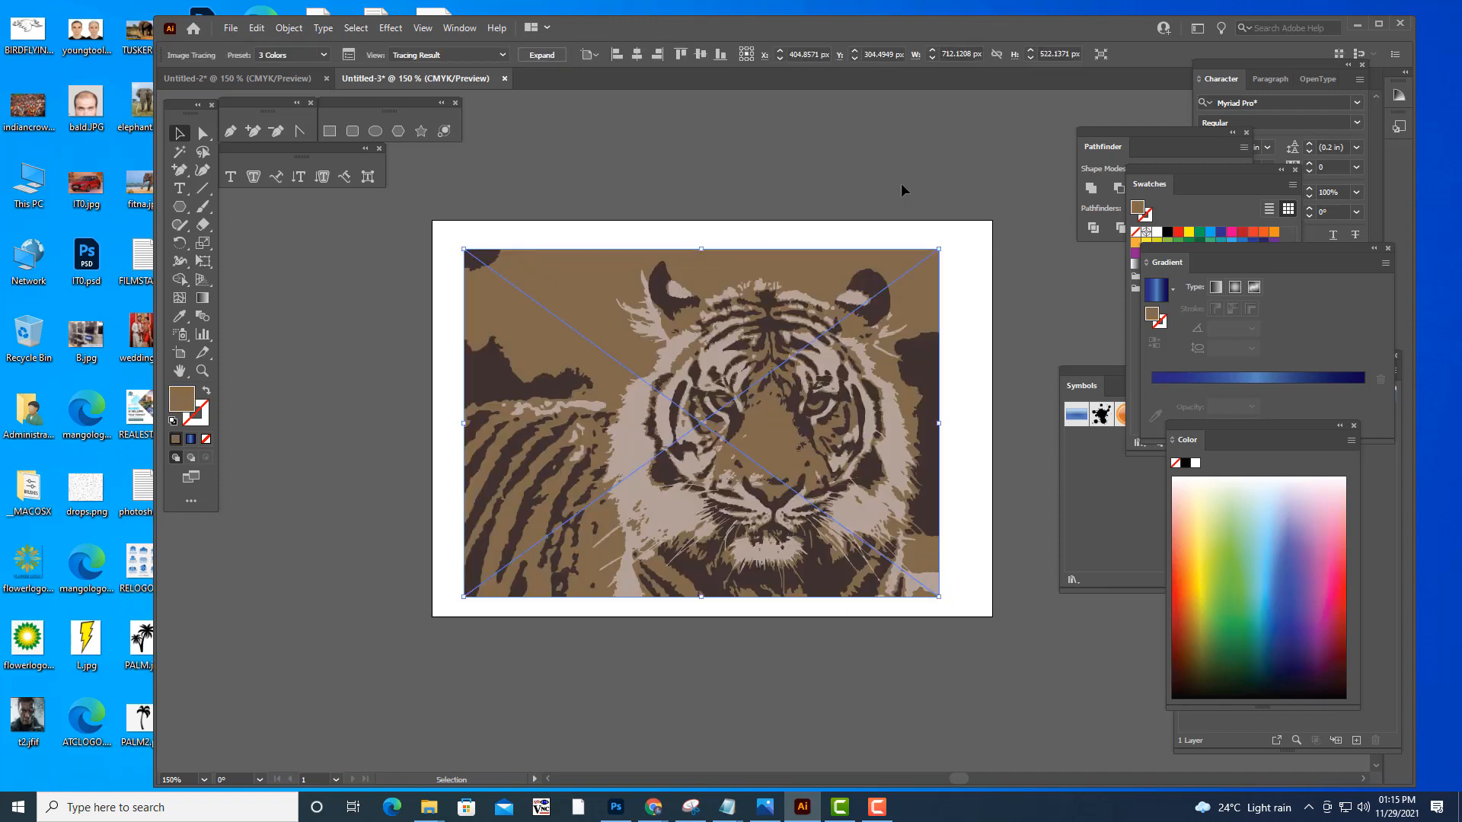
{"action": "key", "text": "ctrl+z"}
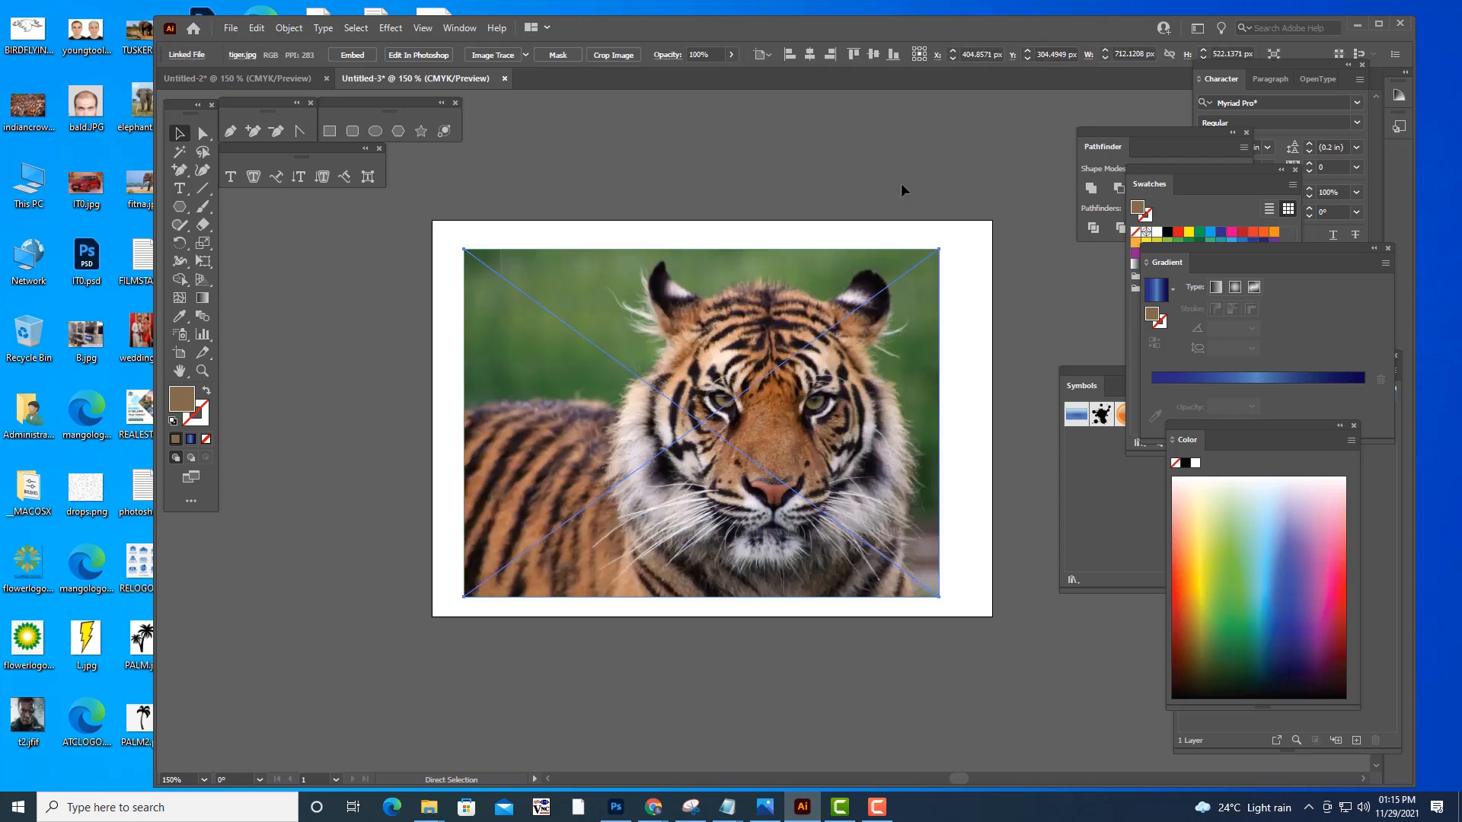
- Try tracing the tiger photo with the 16 Colors preset, turning off the large-image warning, and undo the trace
{"action": "left_click", "coordinate": [859, 299]}
{"action": "left_click", "coordinate": [525, 54]}
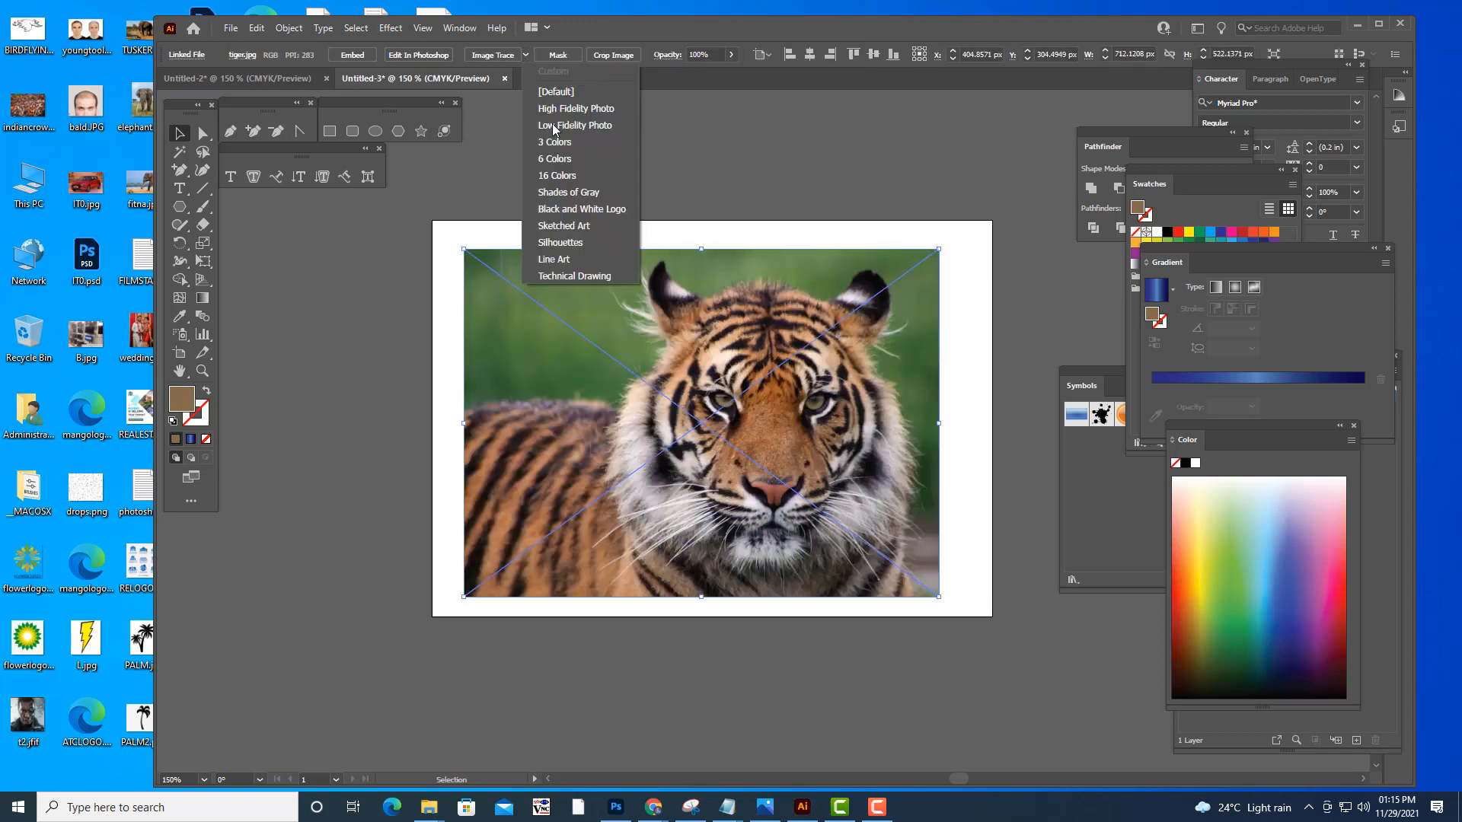
{"action": "left_click", "coordinate": [568, 180]}
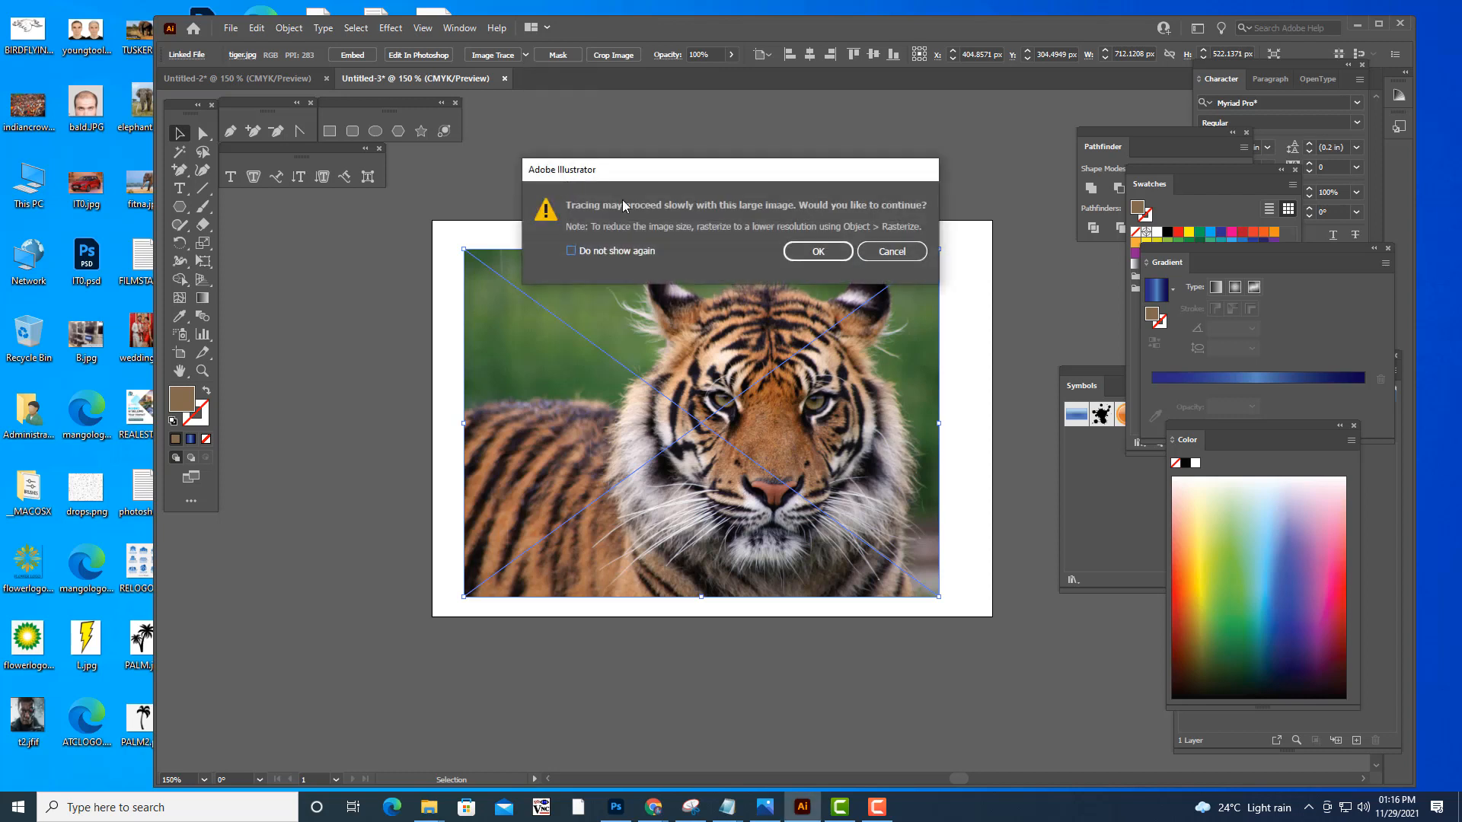
{"action": "left_click_drag", "start_coordinate": [713, 178], "coordinate": [785, 170]}
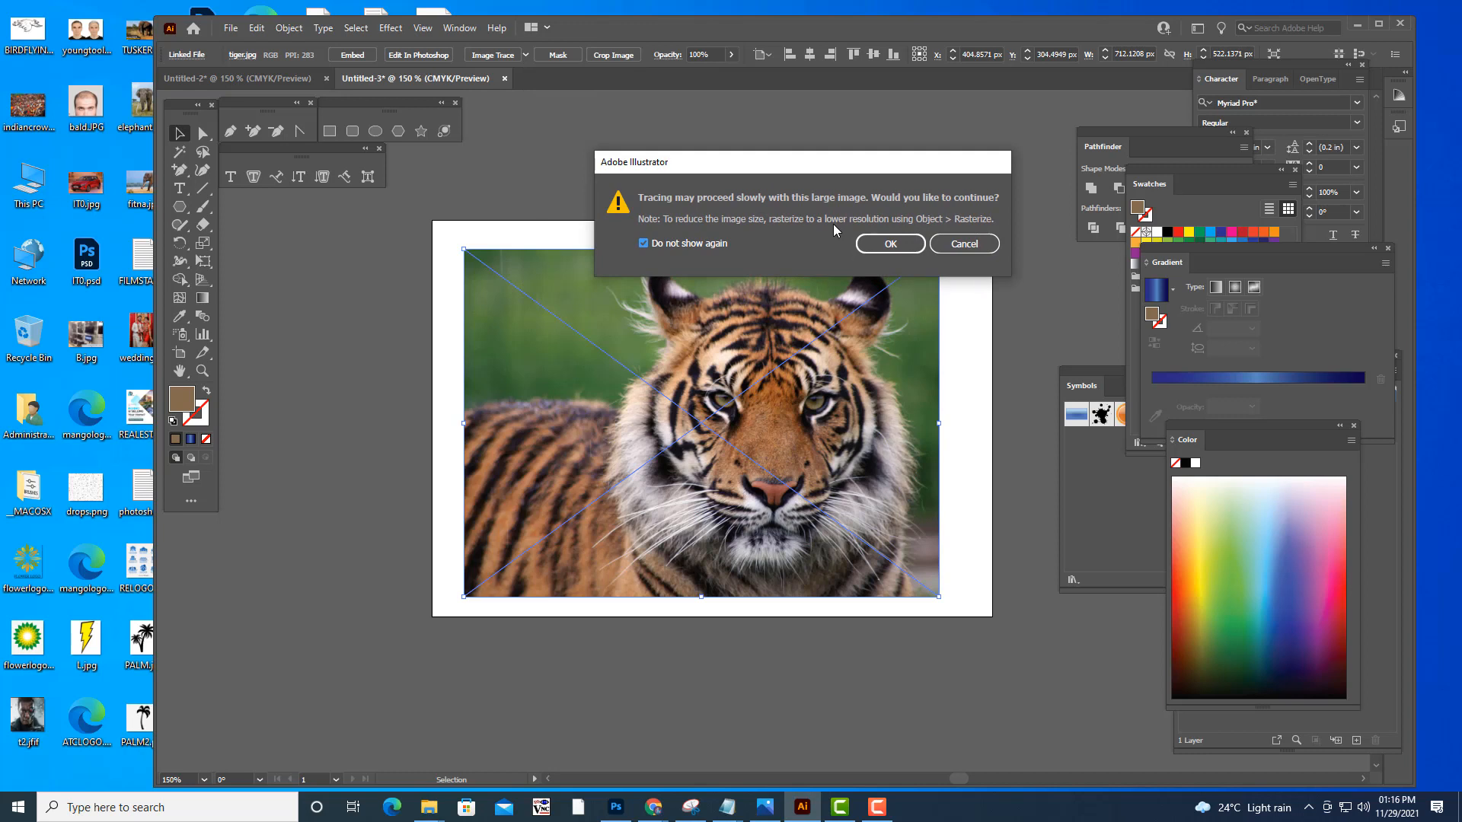
{"action": "left_click", "coordinate": [889, 249]}
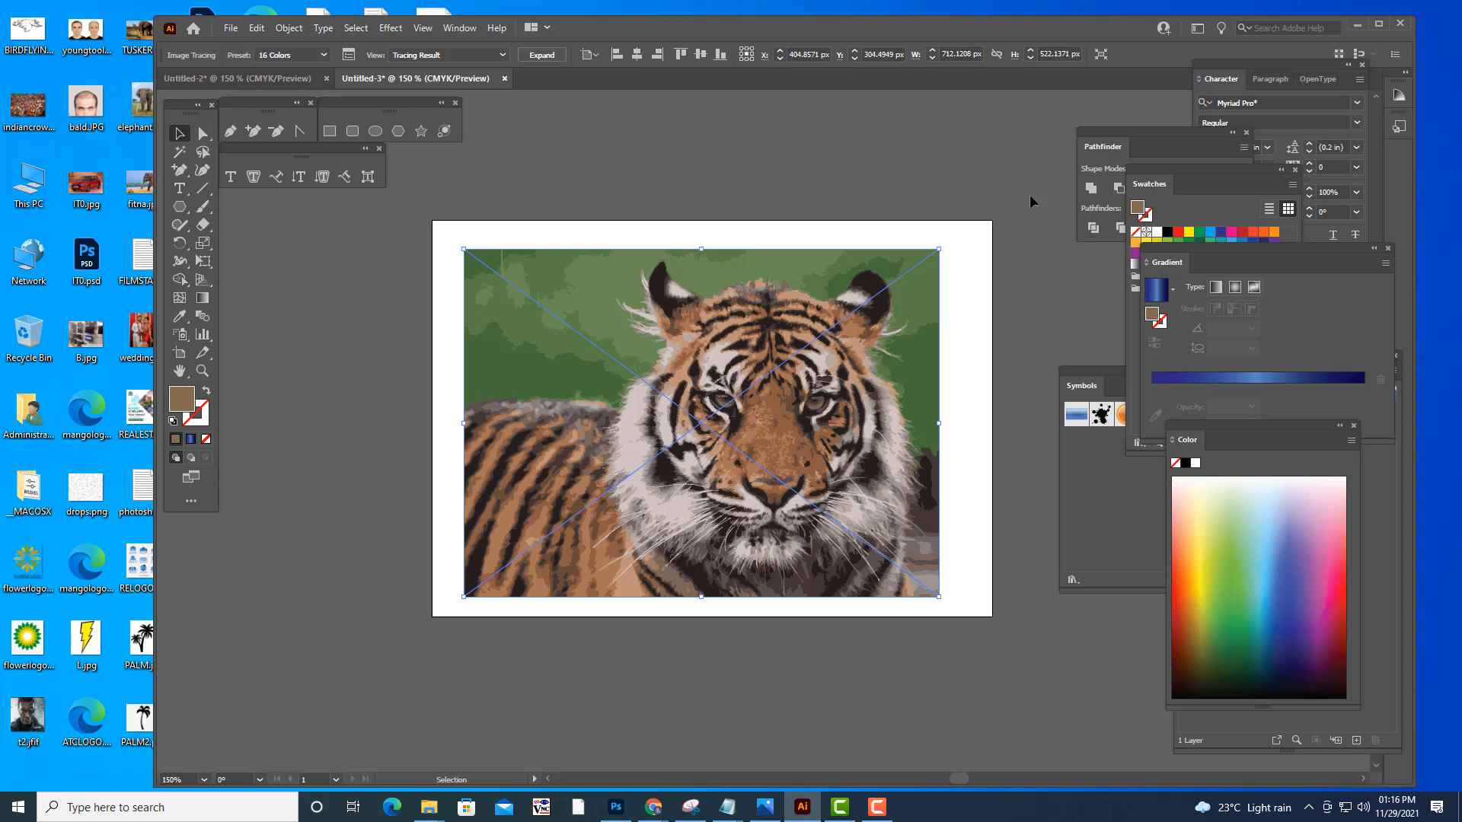
{"action": "key", "text": "ctrl+z"}
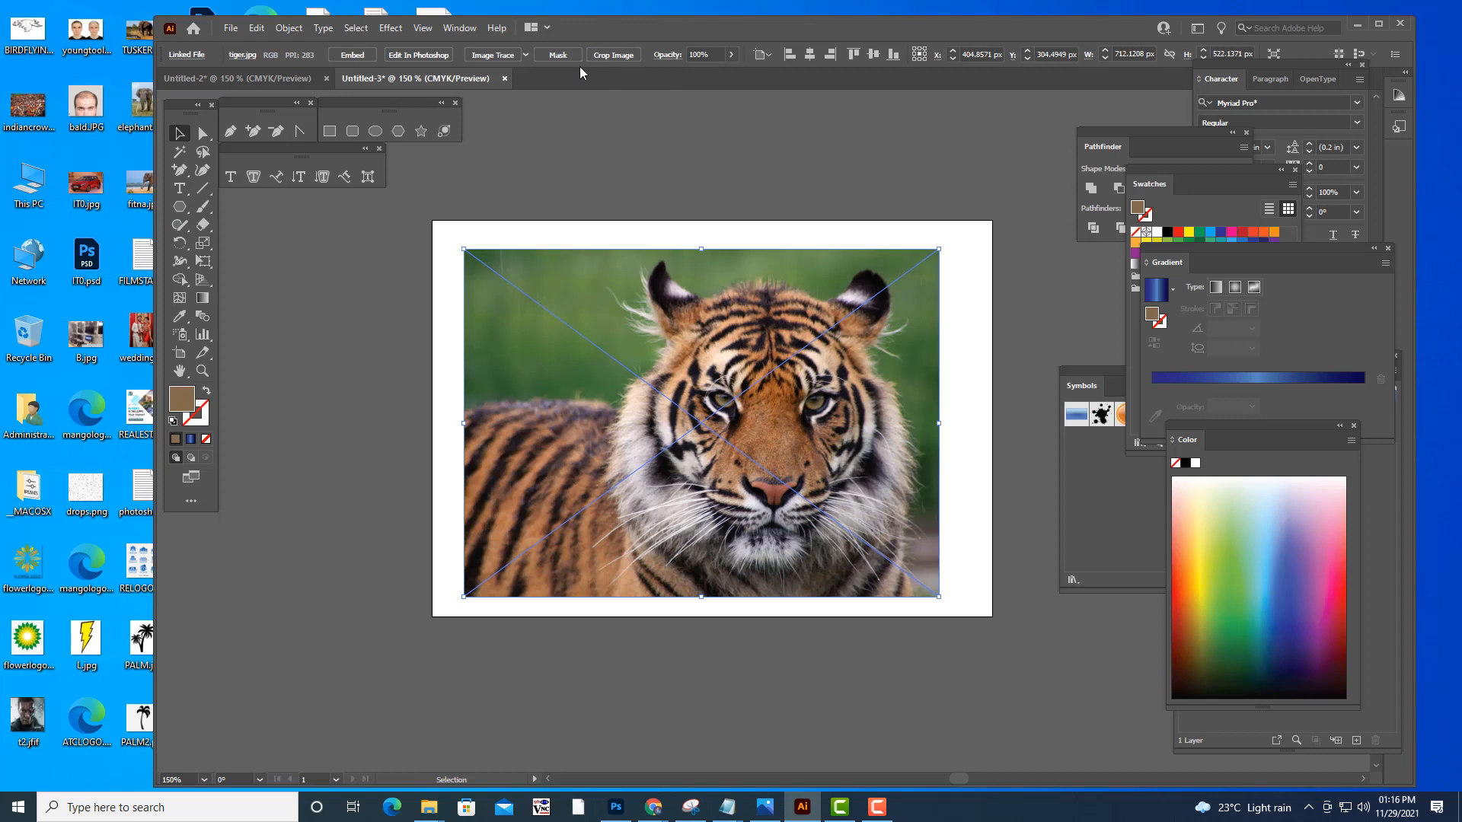
- Try tracing the tiger photo with the Black and White Logo preset, deselect it and undo the trace
{"action": "left_click", "coordinate": [526, 55]}
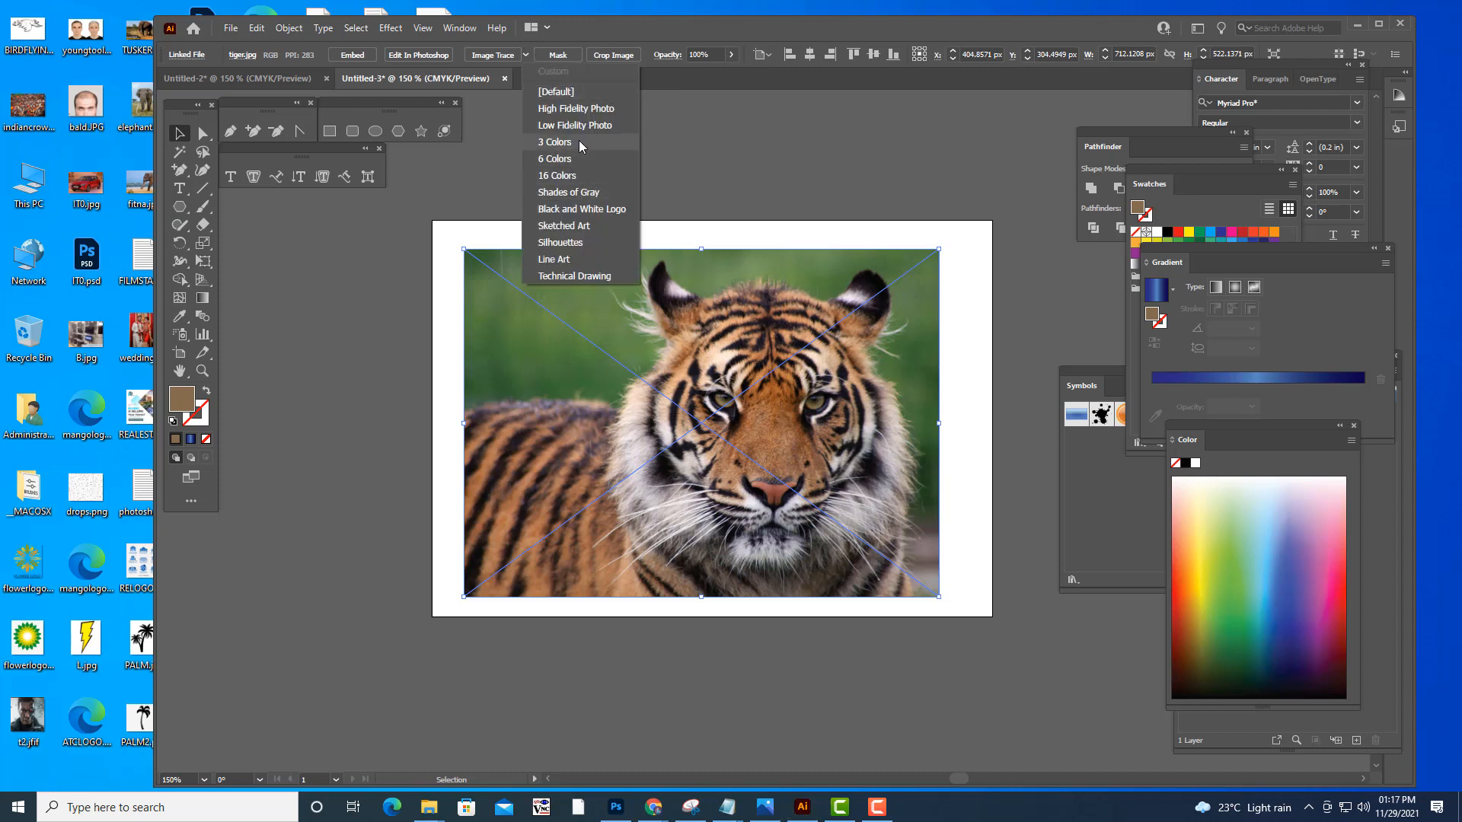
{"action": "left_click", "coordinate": [575, 210]}
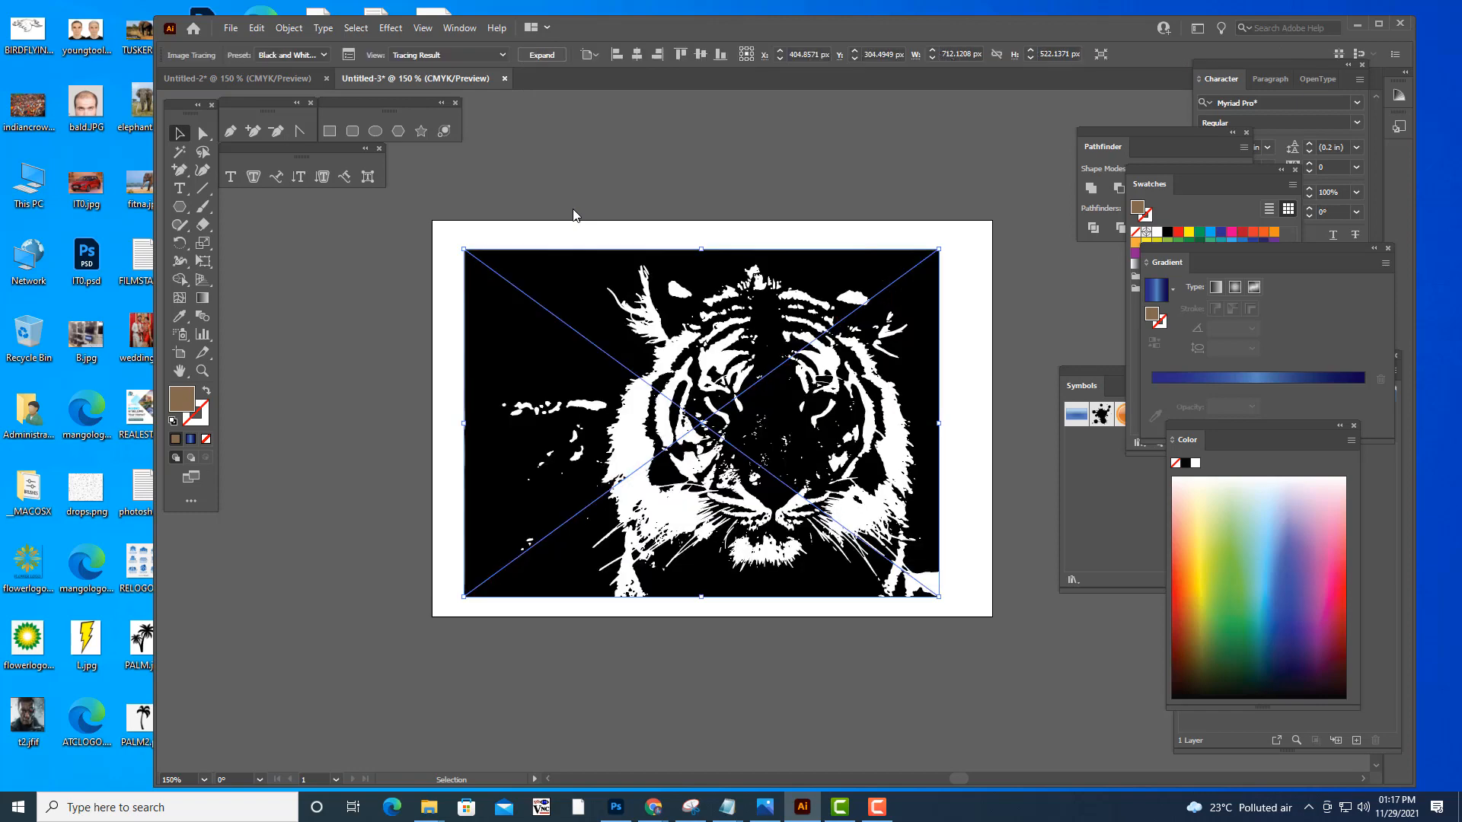
{"action": "left_click", "coordinate": [693, 203]}
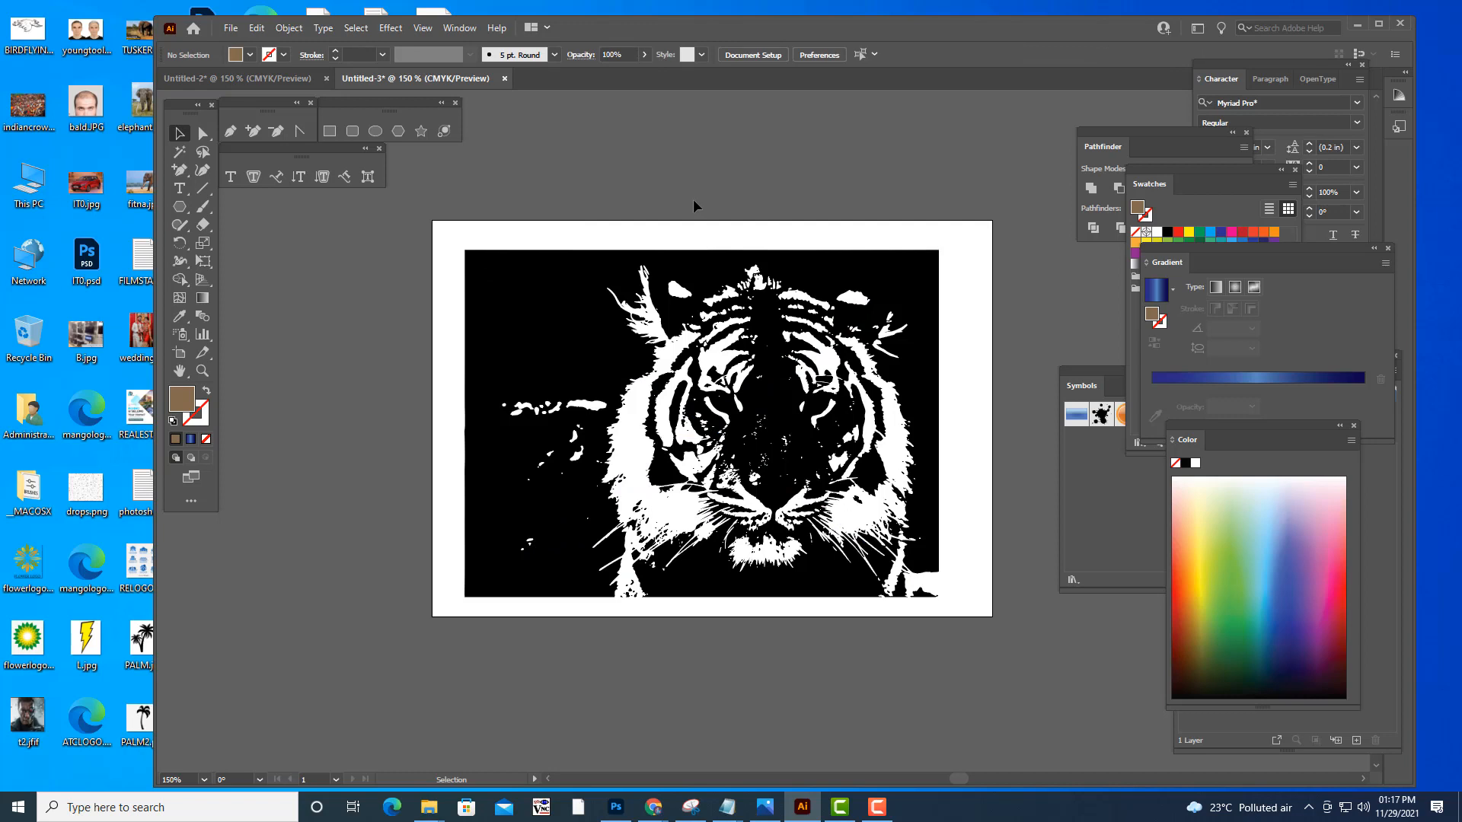
{"action": "key", "text": "ctrl+z"}
{"action": "key", "text": "ctrl+z"}
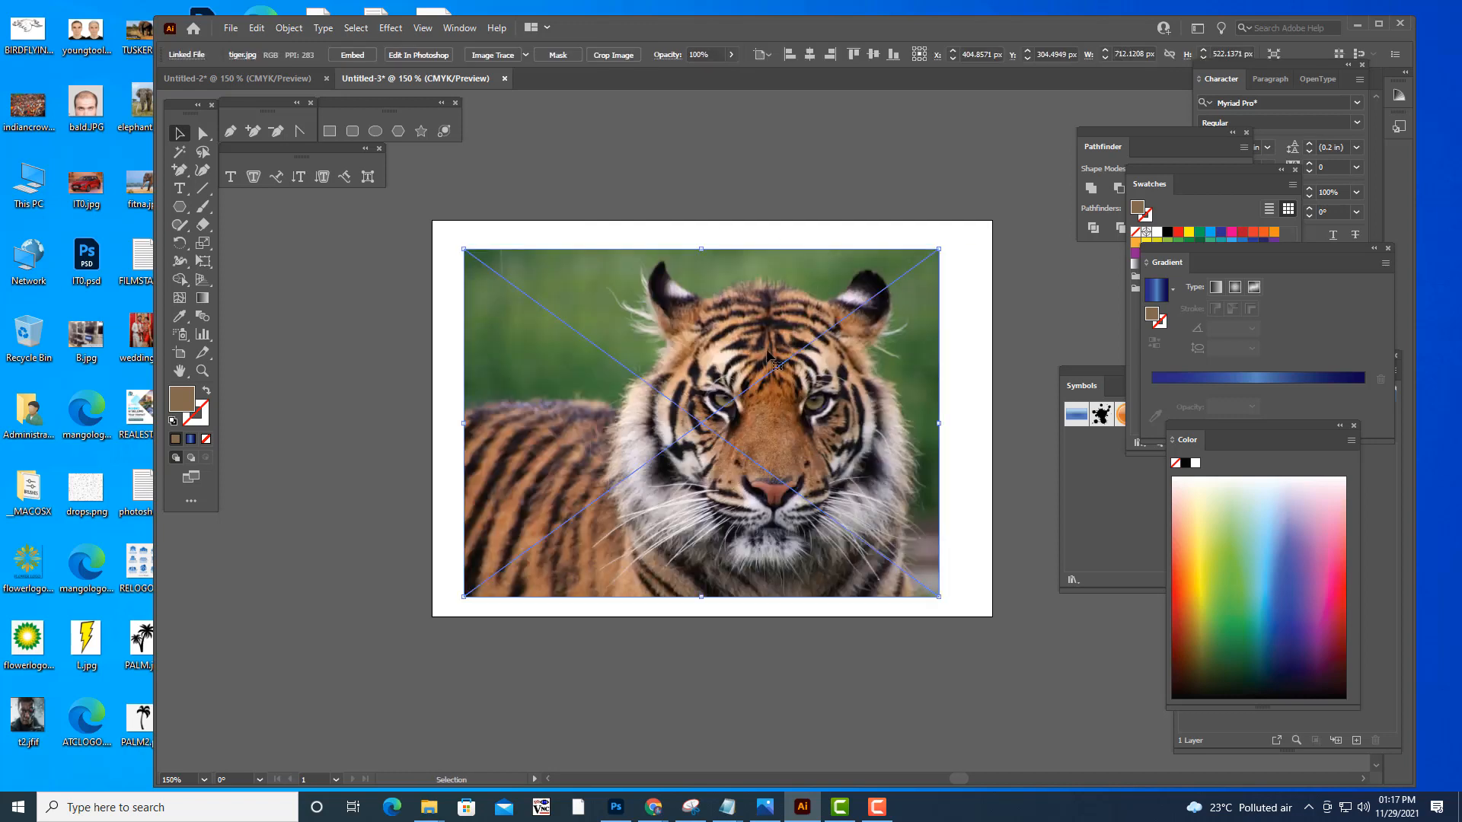
- Move the tiger photo slightly up on the artboard, trace it with the High Fidelity Photo preset and deselect it
{"action": "mouse_move", "coordinate": [732, 360]}
{"action": "left_mouse_down"}
{"action": "mouse_move", "coordinate": [713, 360]}
{"action": "mouse_move", "coordinate": [841, 336]}
{"action": "left_mouse_up"}
{"action": "left_click", "coordinate": [526, 54]}
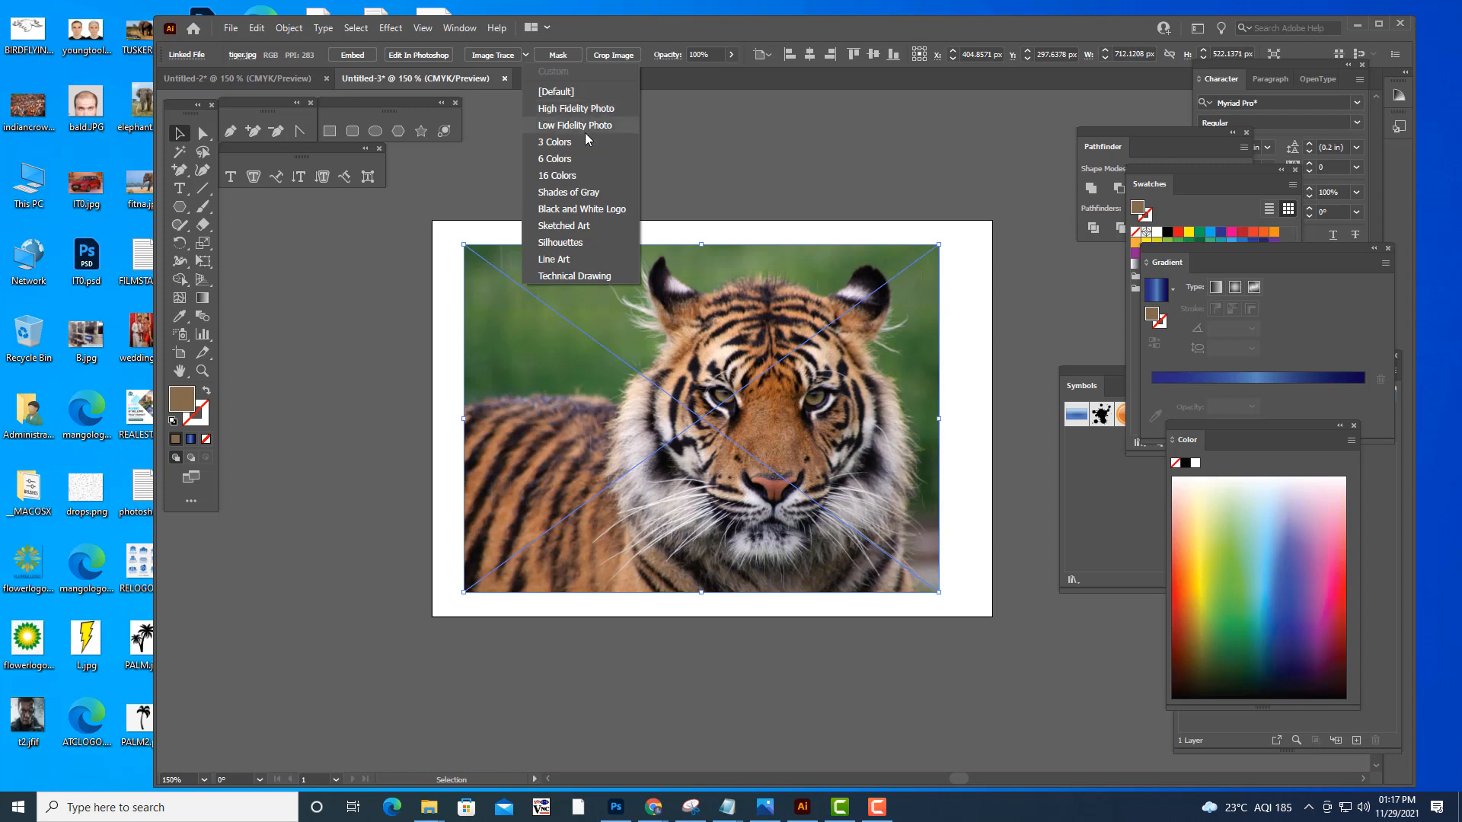
{"action": "left_click", "coordinate": [598, 108]}
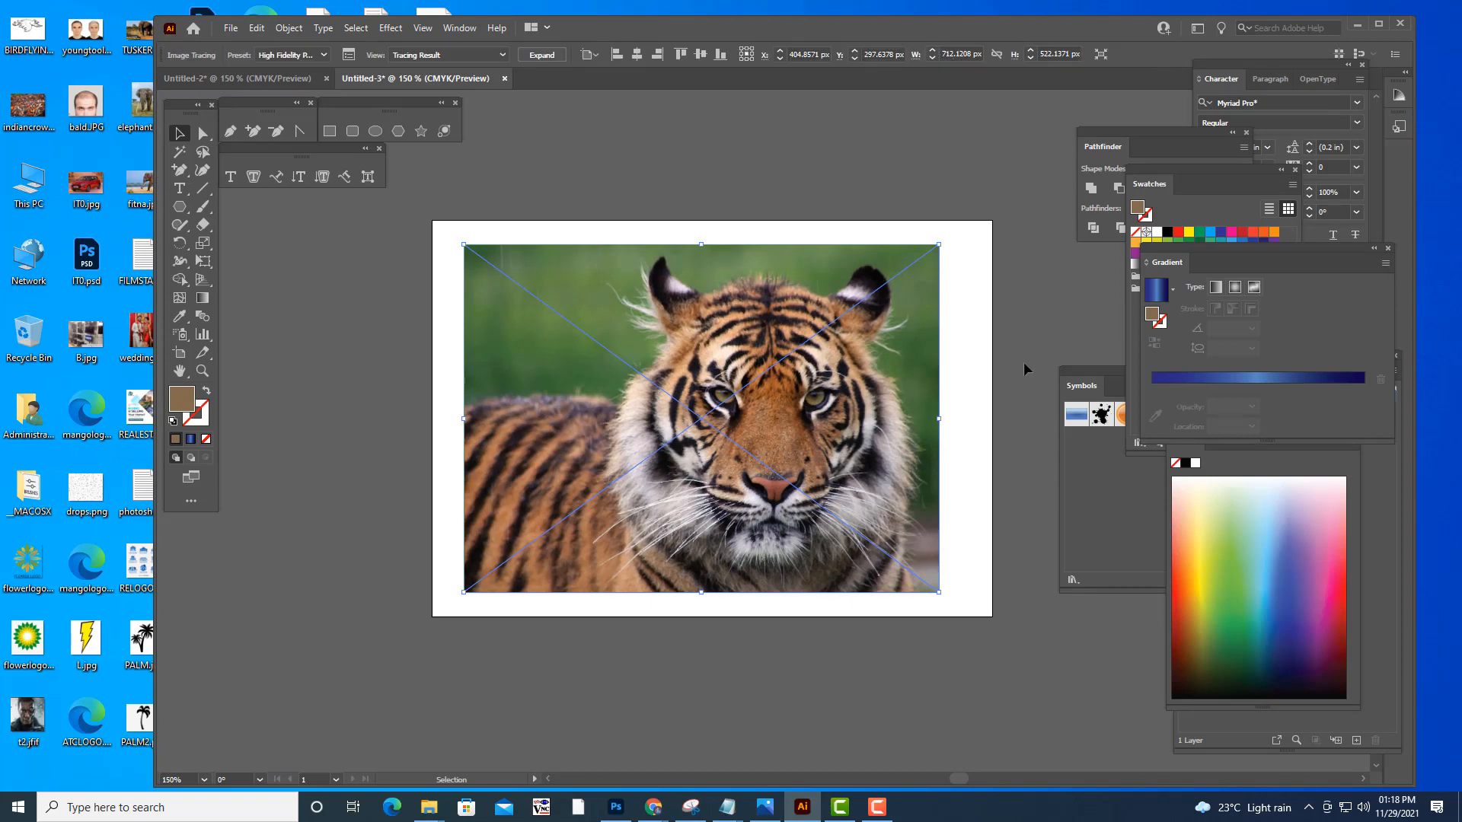
{"action": "left_click", "coordinate": [990, 347]}
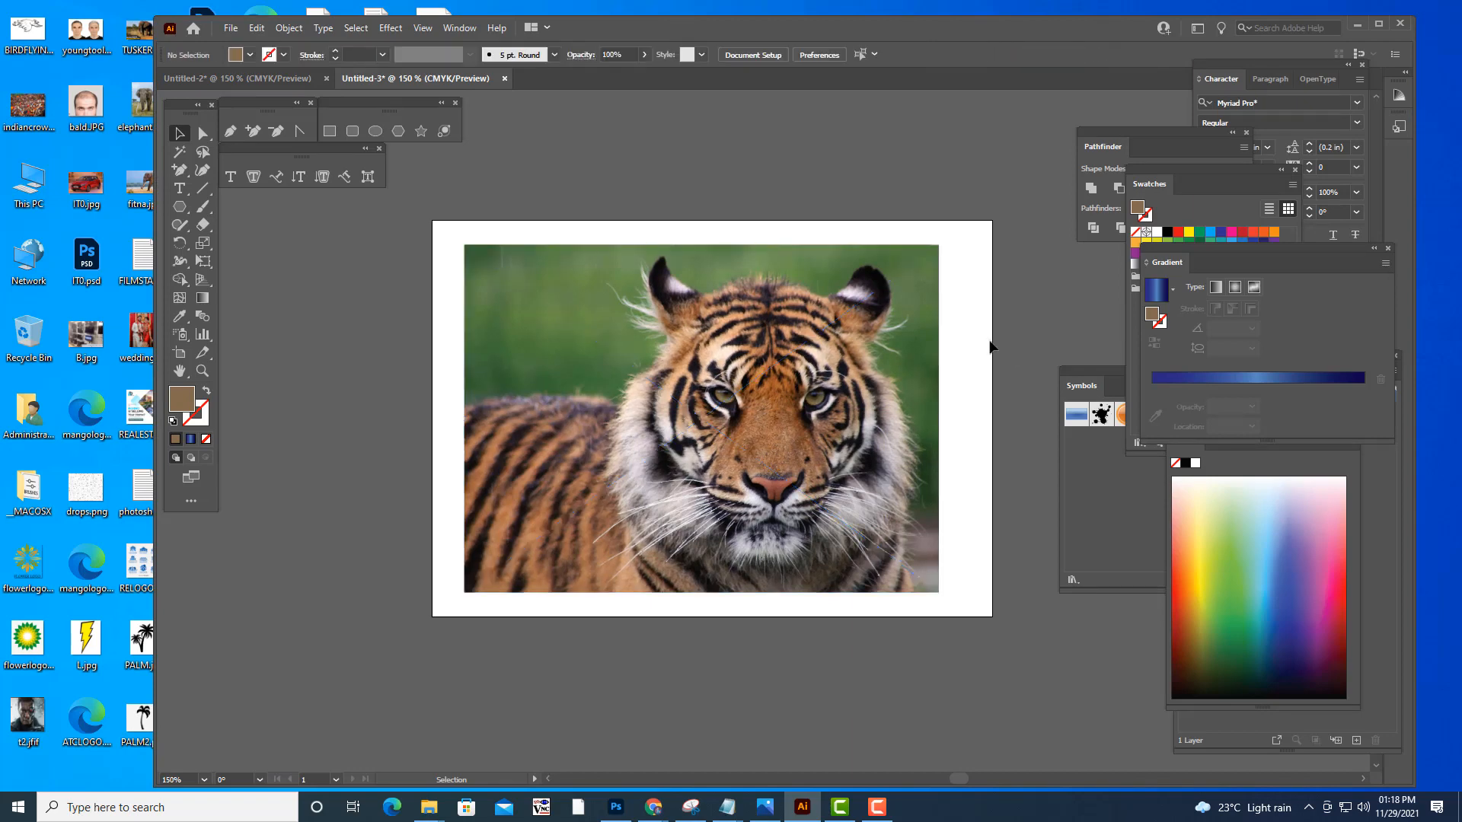
- Examine the high-fidelity tracing's detail around the tiger's eyes and nose up close and as a whole
{"action": "key", "text": "ctrl+equal"}
{"action": "key", "text": "ctrl+equal"}
{"action": "key", "text": "ctrl+equal"}
{"action": "key", "text": "ctrl+equal"}
{"action": "key", "text": "ctrl+equal"}
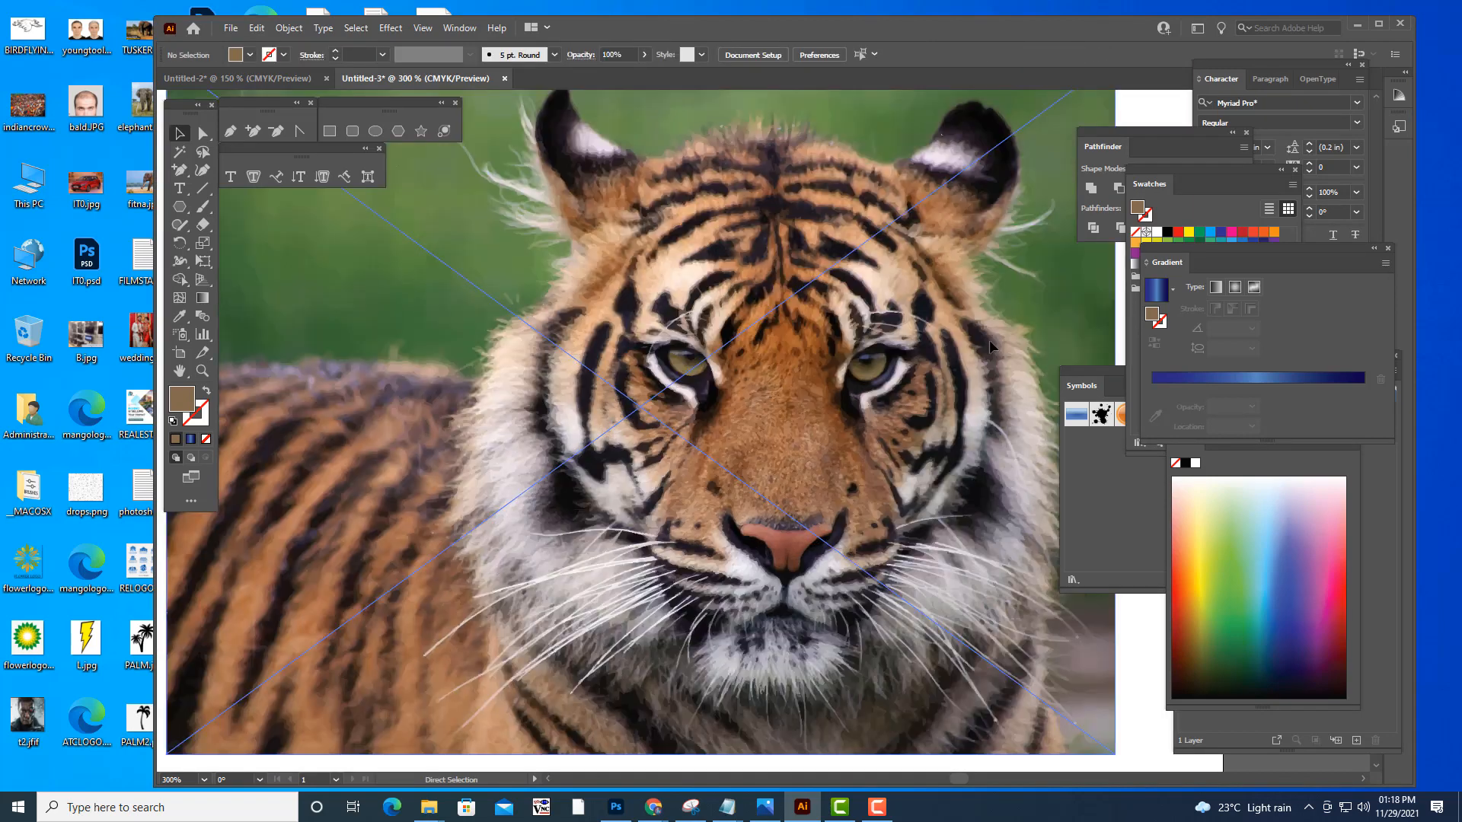
{"action": "key", "text": "ctrl+equal"}
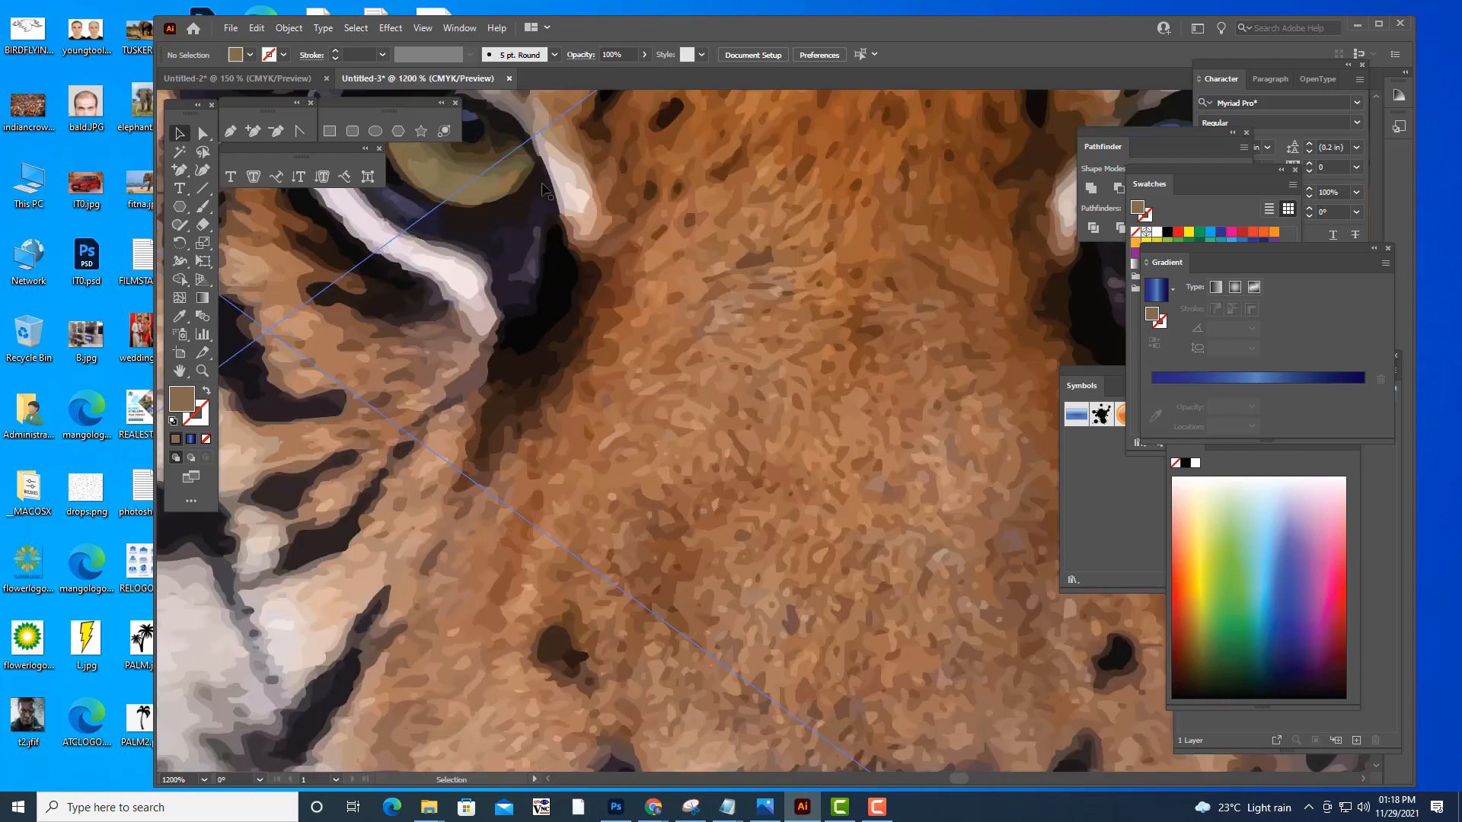
{"action": "key", "text": "ctrl+minus"}
{"action": "key", "text": "ctrl+minus"}
{"action": "key", "text": "ctrl+minus"}
{"action": "key", "text": "ctrl+minus"}
{"action": "key", "text": "ctrl+minus"}
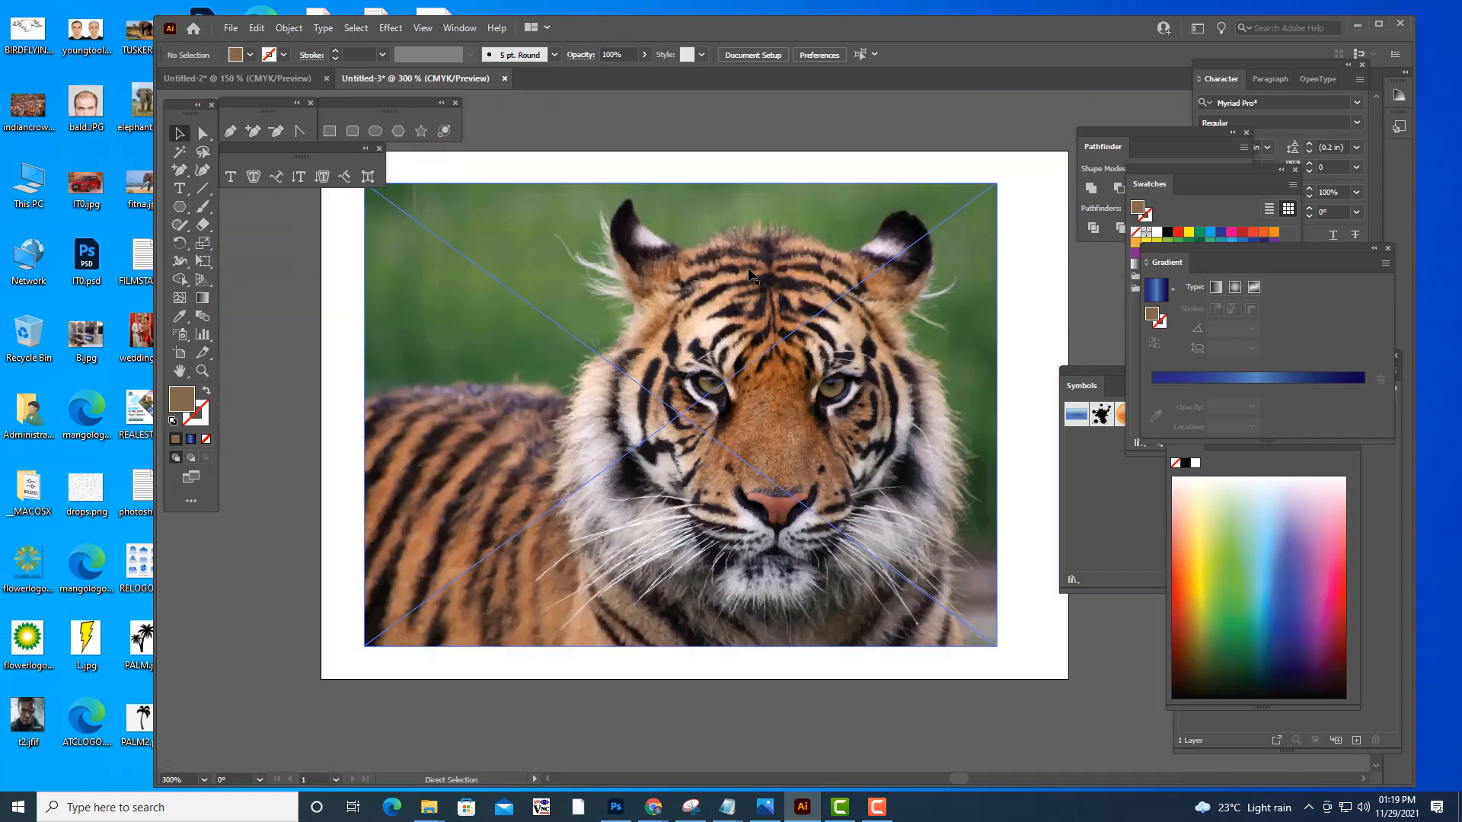
{"action": "key", "text": "ctrl+minus"}
{"action": "key", "text": "ctrl+equal"}
- Expand the high-fidelity tiger tracing into paths, ungroup them and deselect everything
{"action": "left_click", "coordinate": [733, 270]}
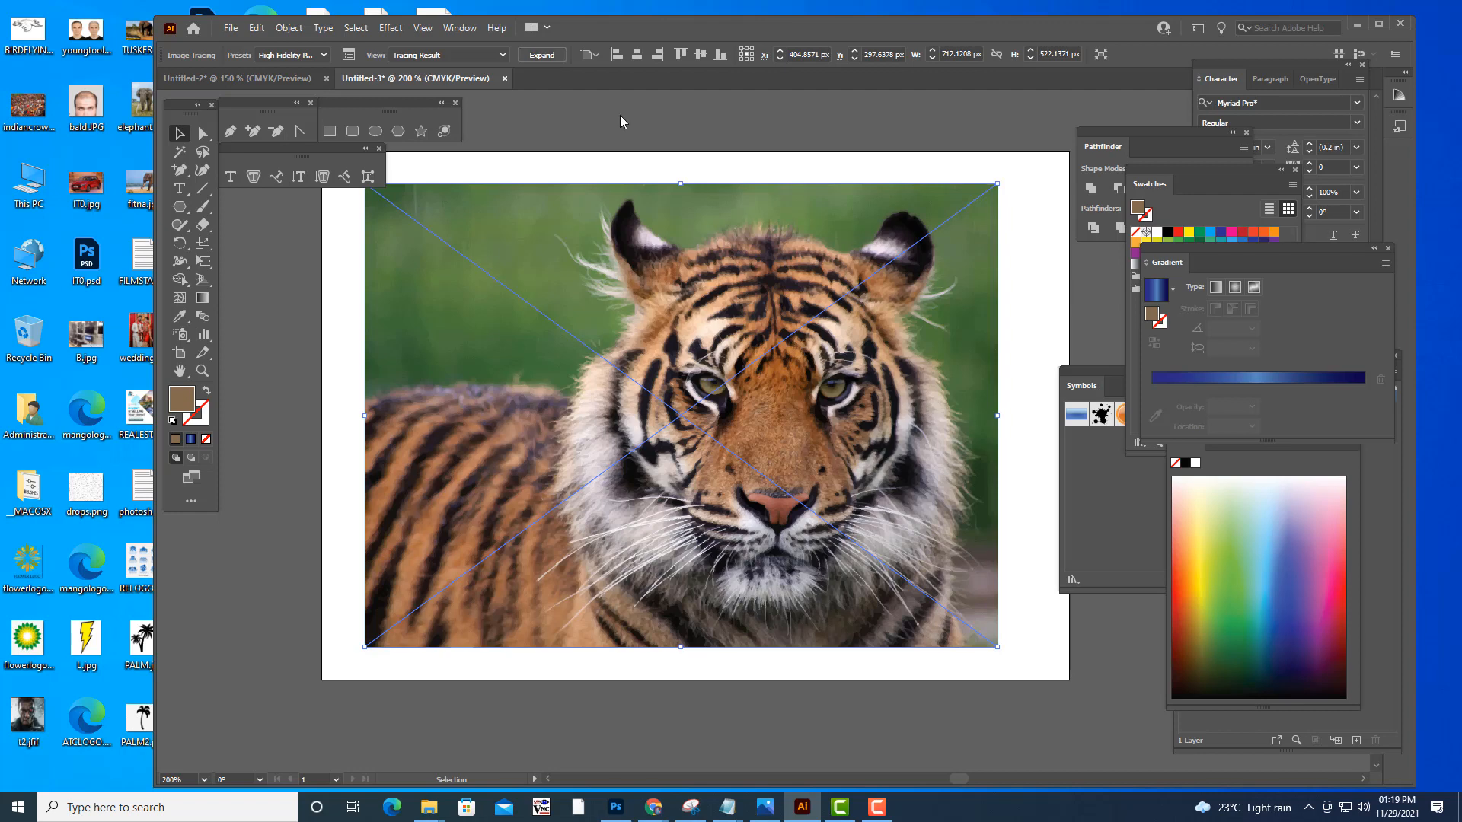
{"action": "left_click", "coordinate": [695, 131]}
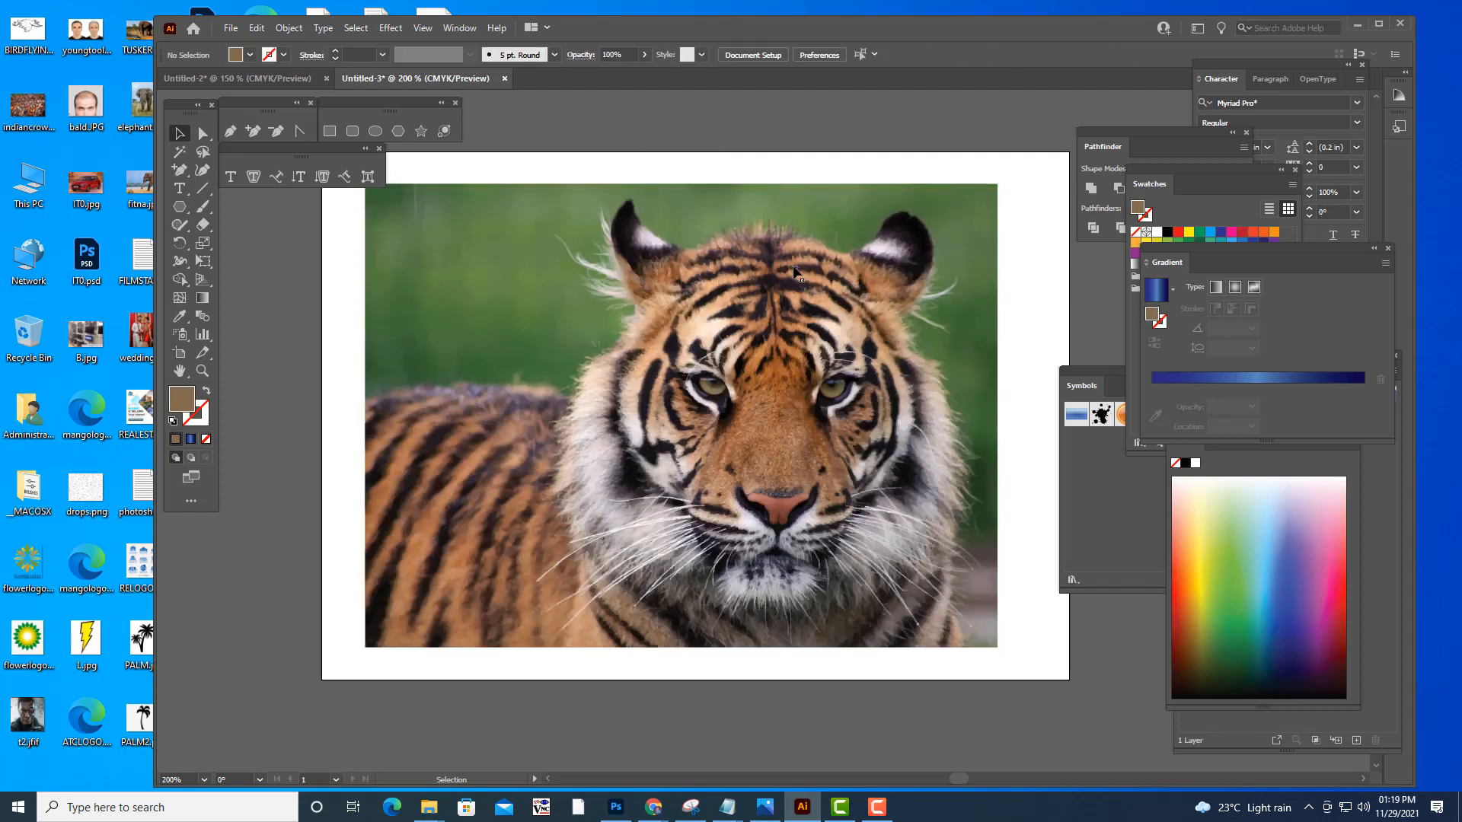
{"action": "right_click", "coordinate": [803, 215]}
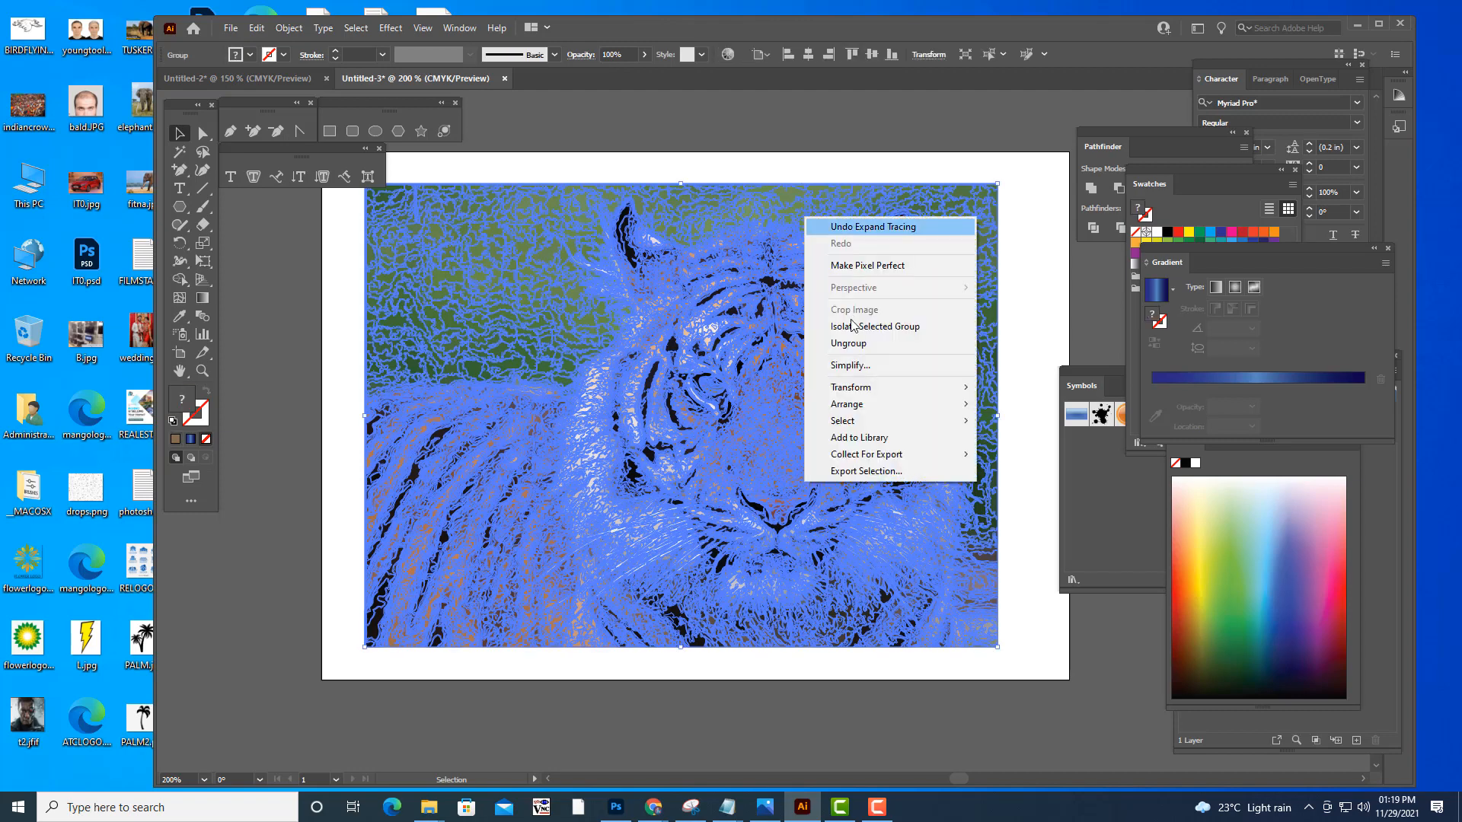
{"action": "left_click", "coordinate": [849, 344]}
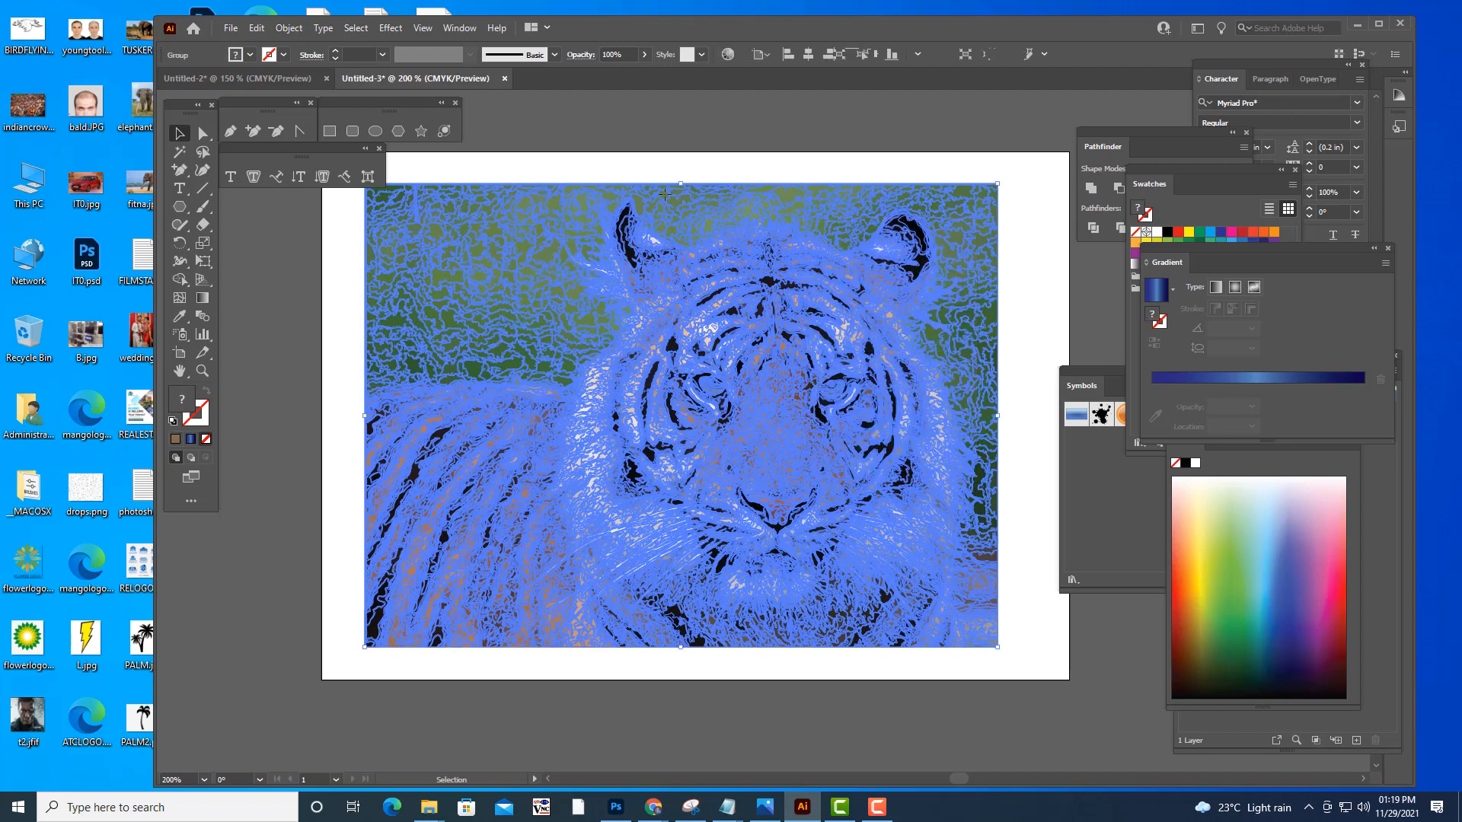
{"action": "left_click", "coordinate": [642, 125]}
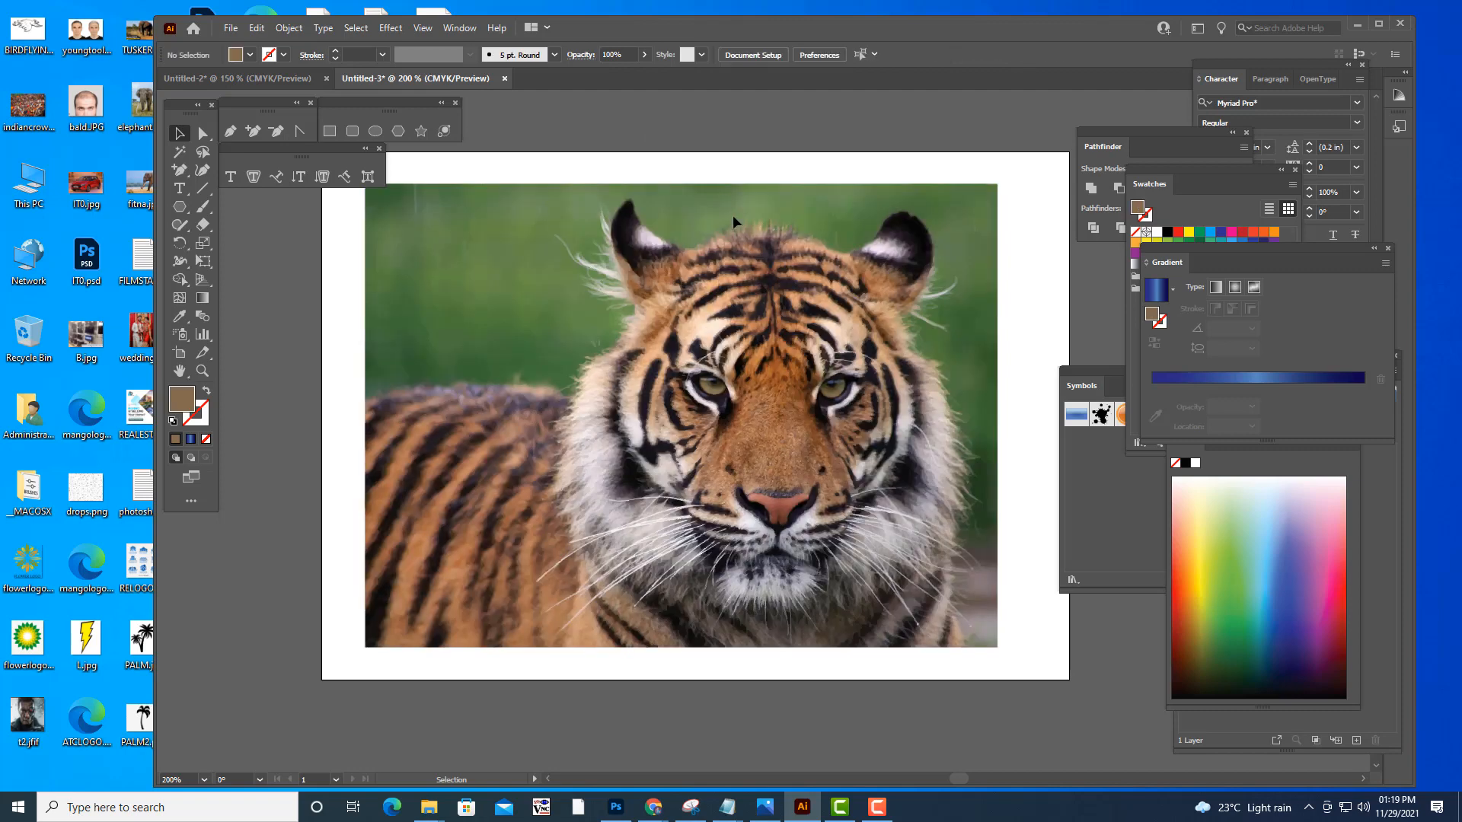
- Select a small path on the tiger's forehead, and one of the pale paths inside its right-hand ear
{"action": "left_click", "coordinate": [750, 297]}
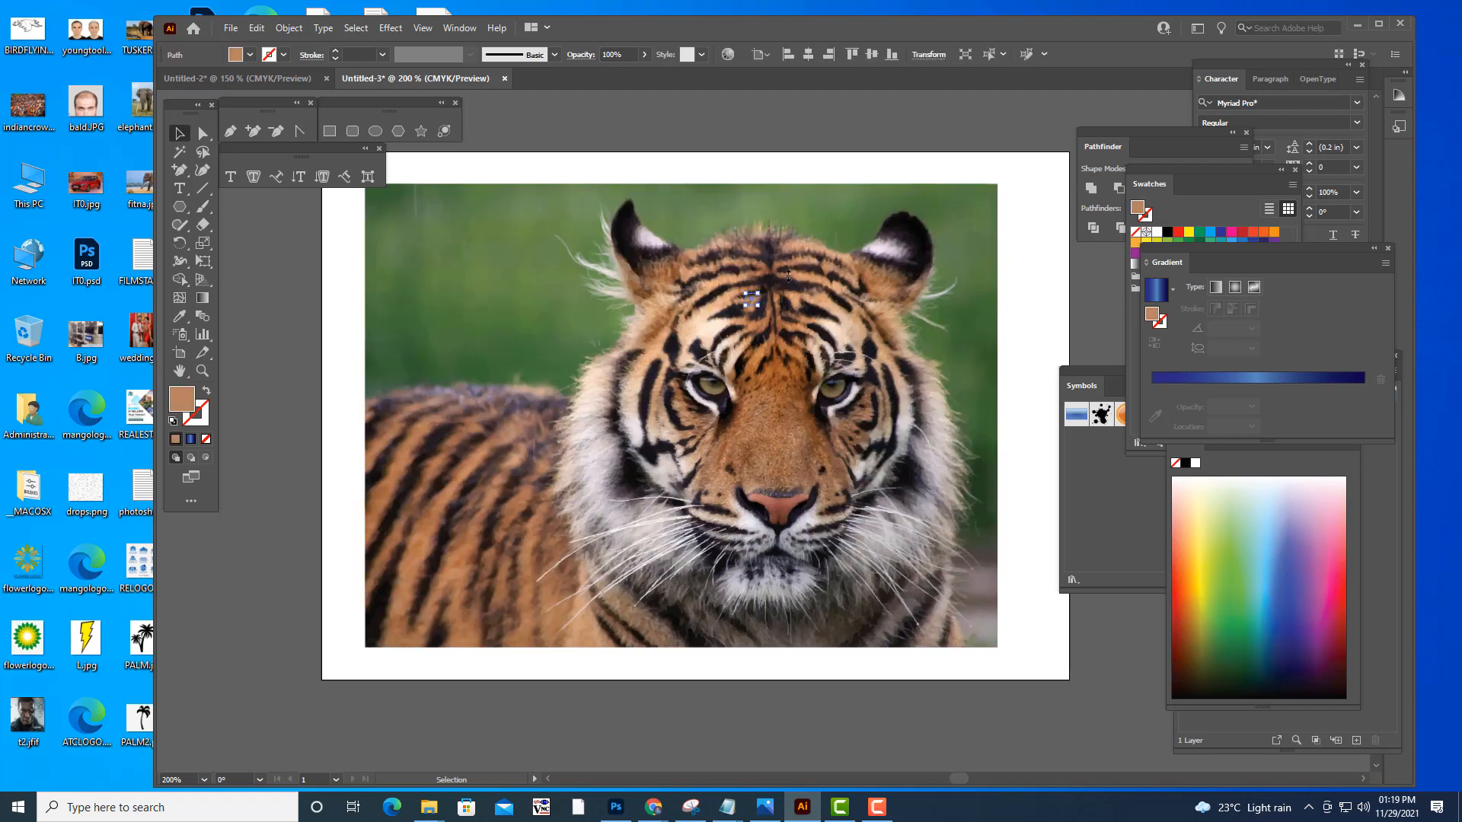
{"action": "left_click", "coordinate": [897, 252]}
{"action": "left_click", "coordinate": [888, 248]}
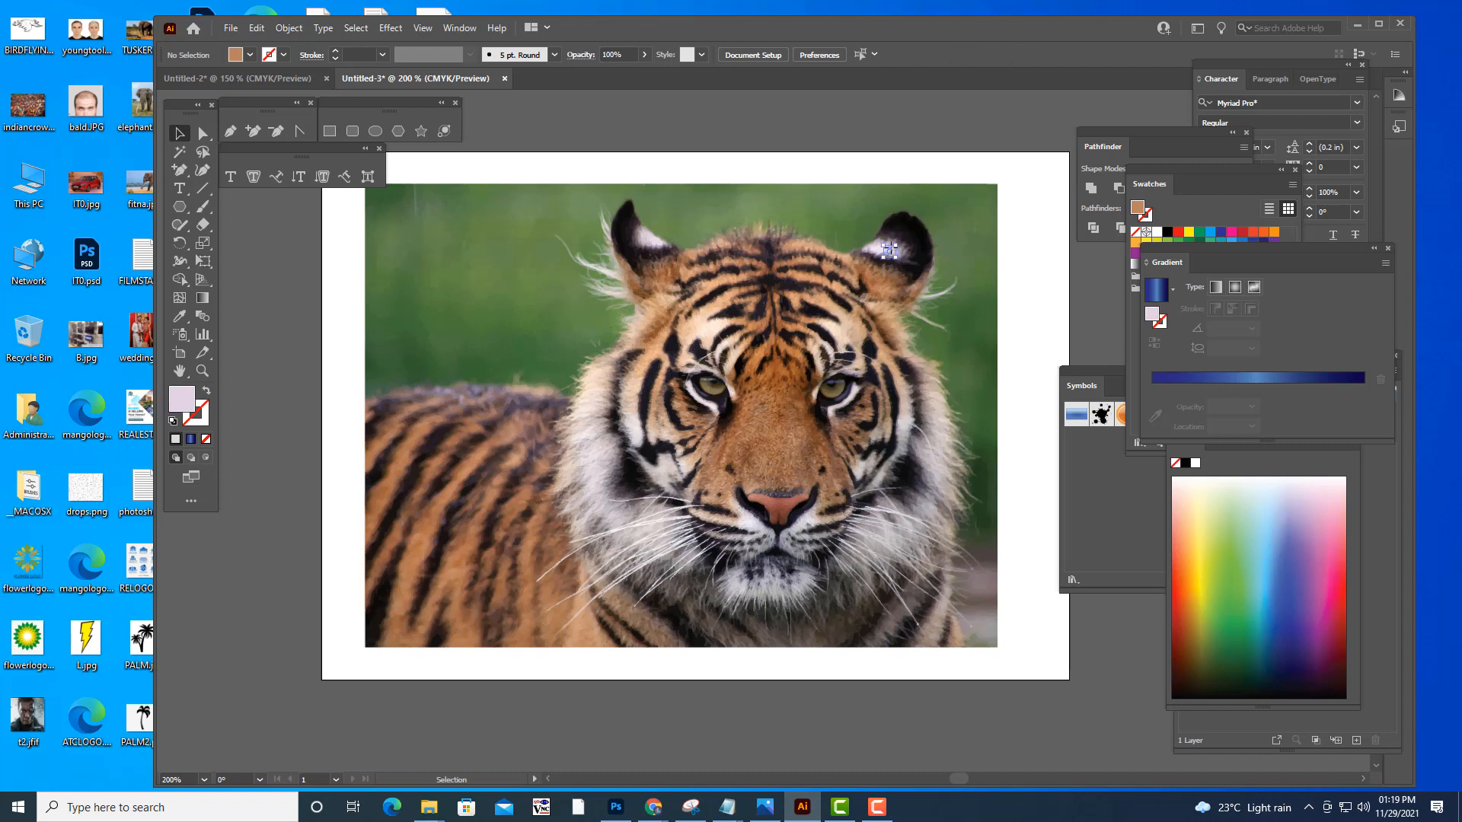
- Select individual traced paths below the tiger's right-hand ear and along the right-hand edge of its face
{"action": "left_click", "coordinate": [906, 283]}
{"action": "left_click", "coordinate": [891, 313]}
{"action": "left_click", "coordinate": [938, 390]}
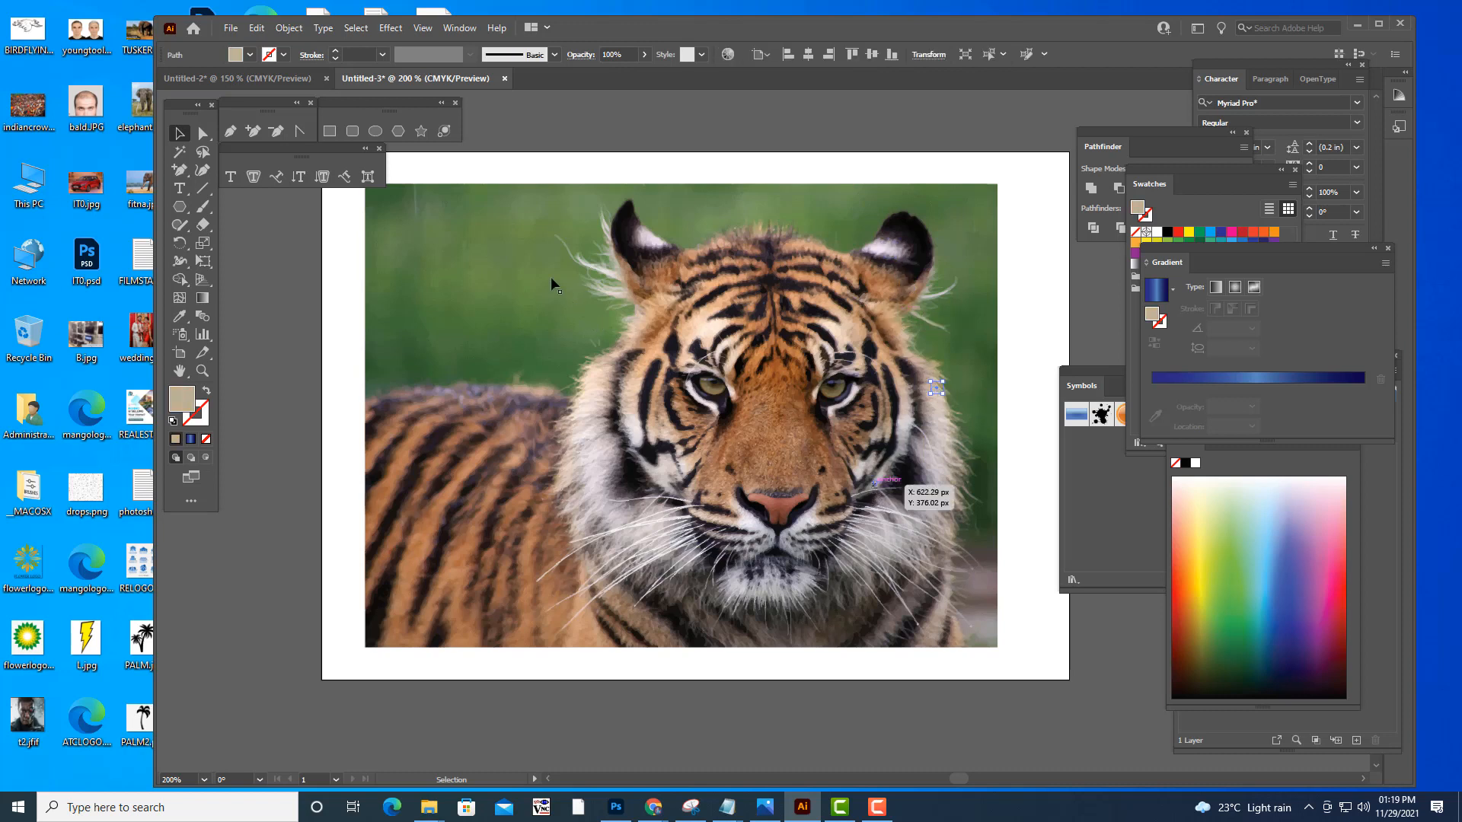
- Lasso the anchor points around the tiger's head and try to move them to the right
{"action": "key", "text": "ctrl+minus"}
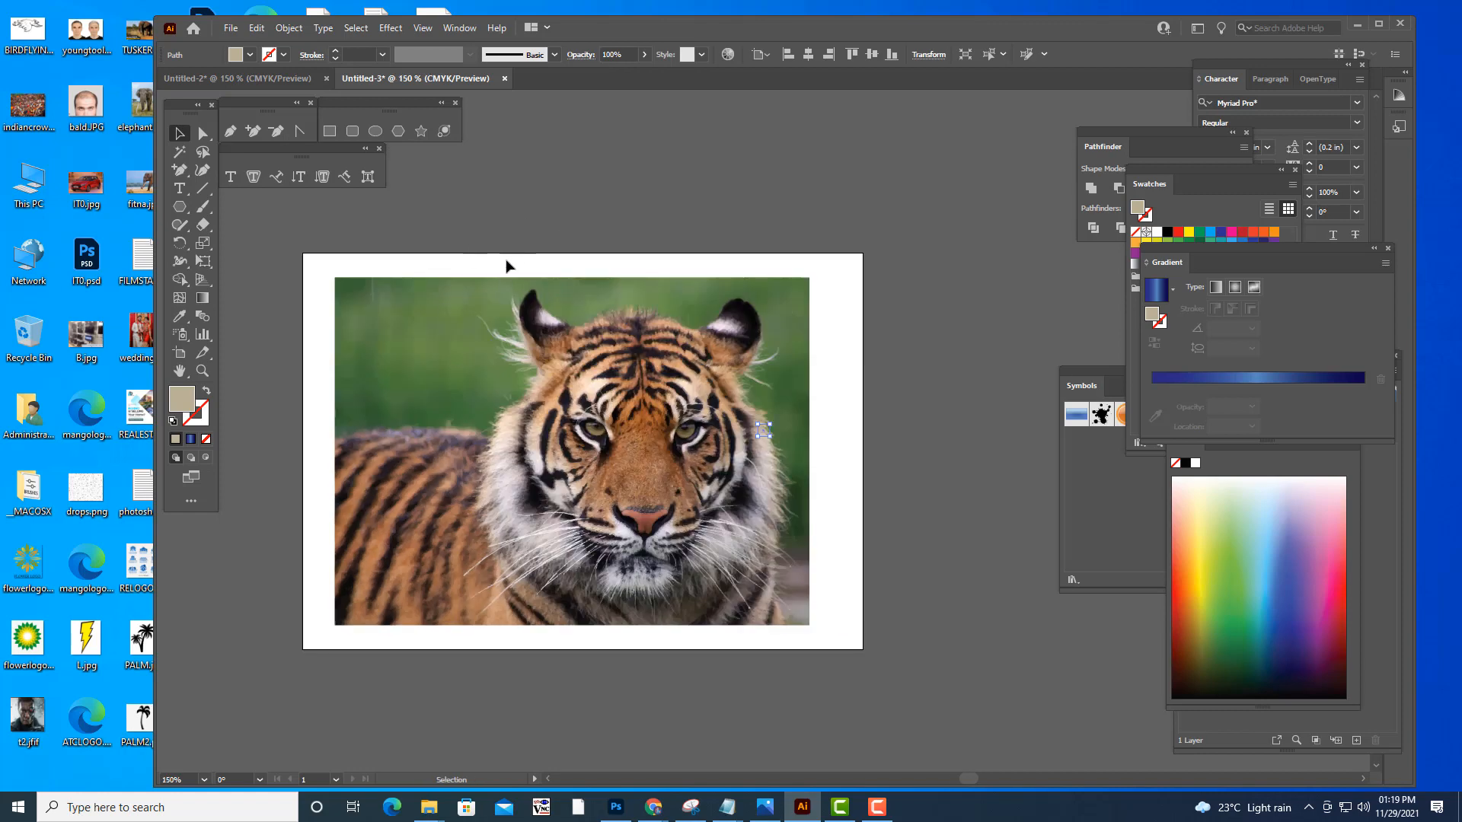
{"action": "left_click", "coordinate": [204, 152]}
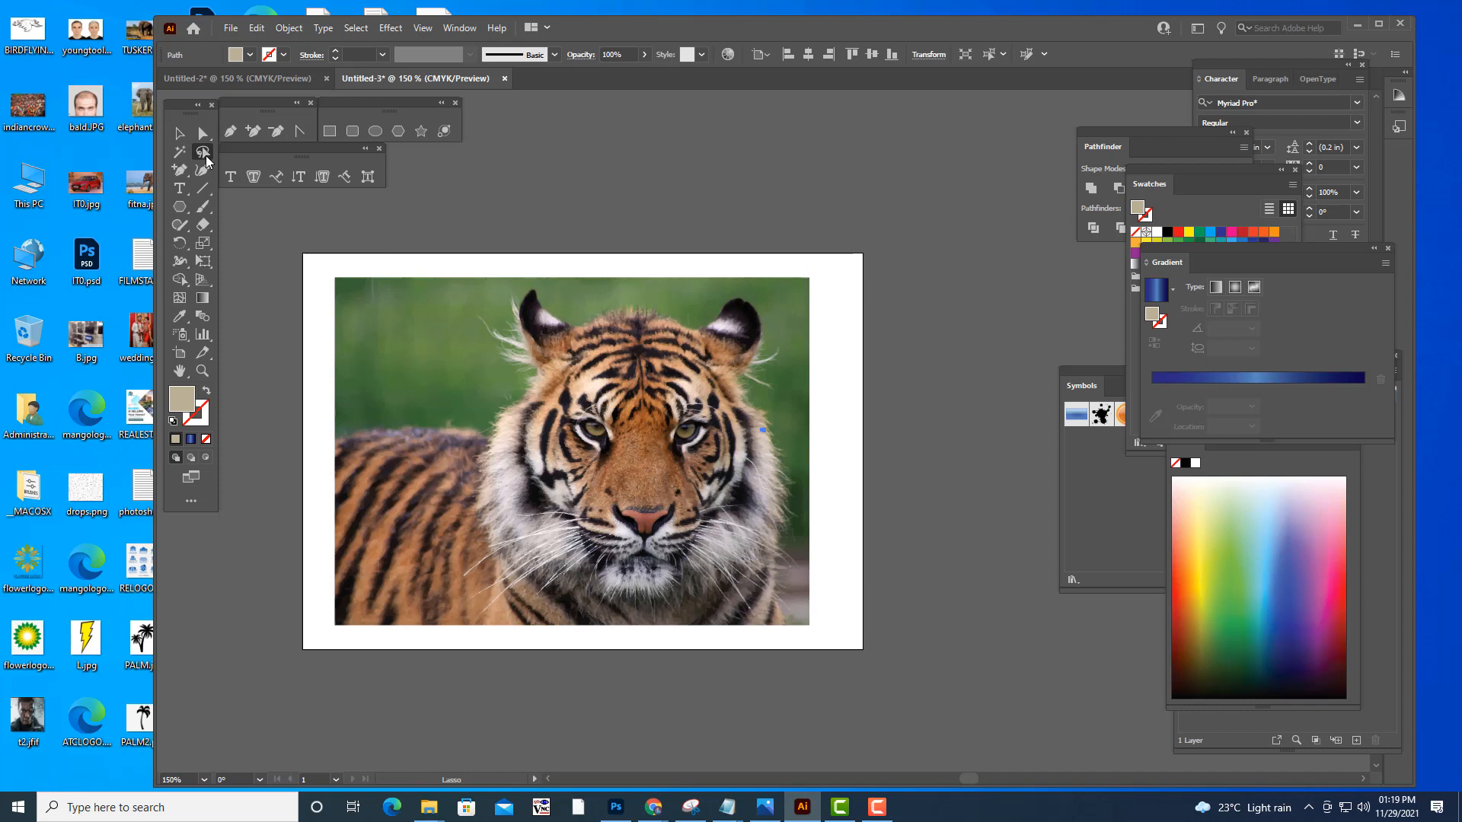
{"action": "mouse_move", "coordinate": [501, 393]}
{"action": "left_mouse_down"}
{"action": "mouse_move", "coordinate": [486, 339]}
{"action": "mouse_move", "coordinate": [503, 283]}
{"action": "mouse_move", "coordinate": [573, 305]}
{"action": "mouse_move", "coordinate": [691, 306]}
{"action": "mouse_move", "coordinate": [741, 288]}
{"action": "mouse_move", "coordinate": [780, 306]}
{"action": "mouse_move", "coordinate": [795, 546]}
{"action": "mouse_move", "coordinate": [758, 588]}
{"action": "mouse_move", "coordinate": [714, 601]}
{"action": "mouse_move", "coordinate": [520, 587]}
{"action": "mouse_move", "coordinate": [469, 563]}
{"action": "mouse_move", "coordinate": [452, 514]}
{"action": "mouse_move", "coordinate": [502, 393]}
{"action": "left_mouse_up"}
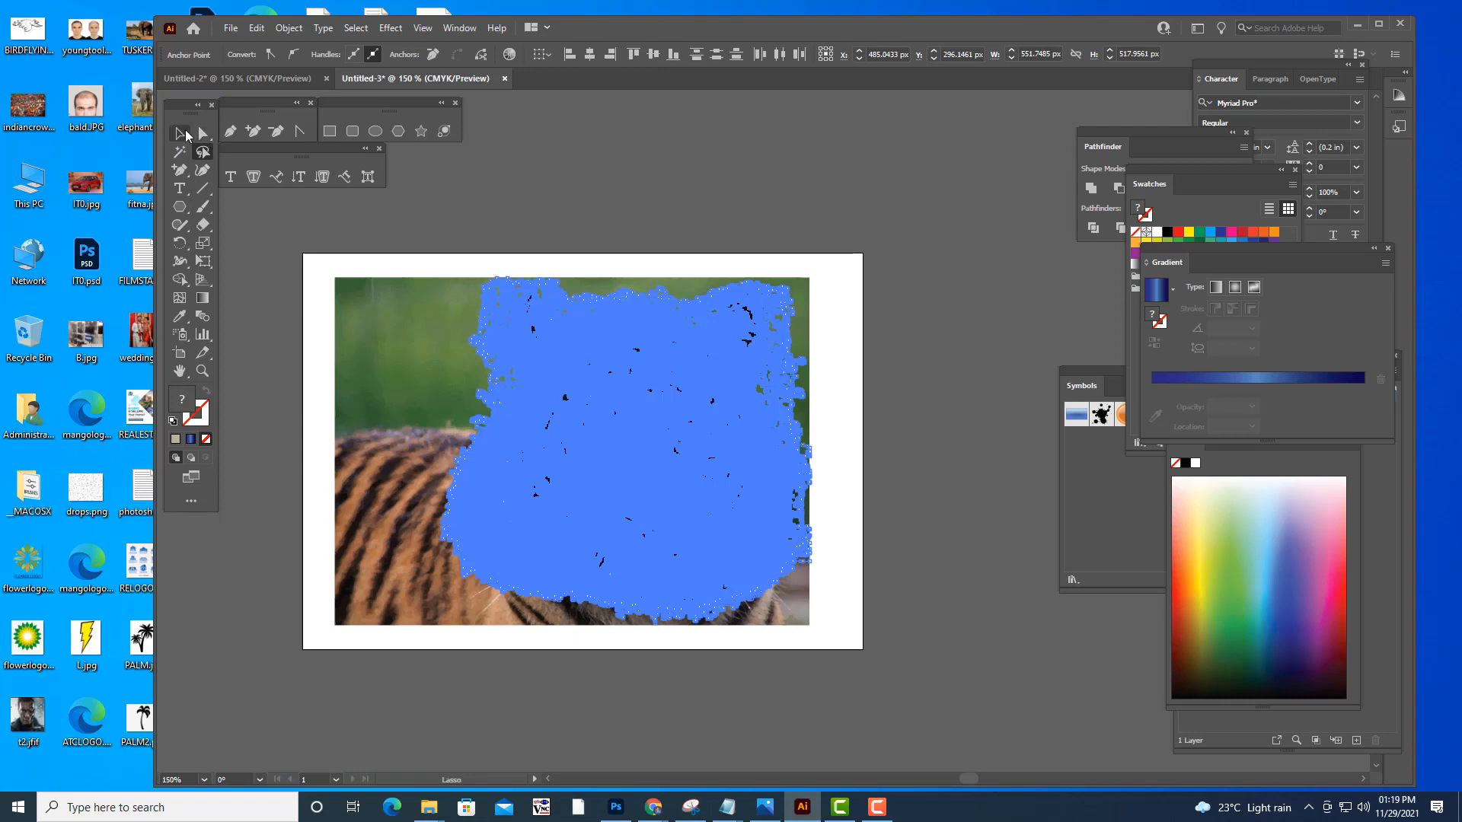
{"action": "left_click", "coordinate": [181, 134]}
{"action": "left_click", "coordinate": [678, 449]}
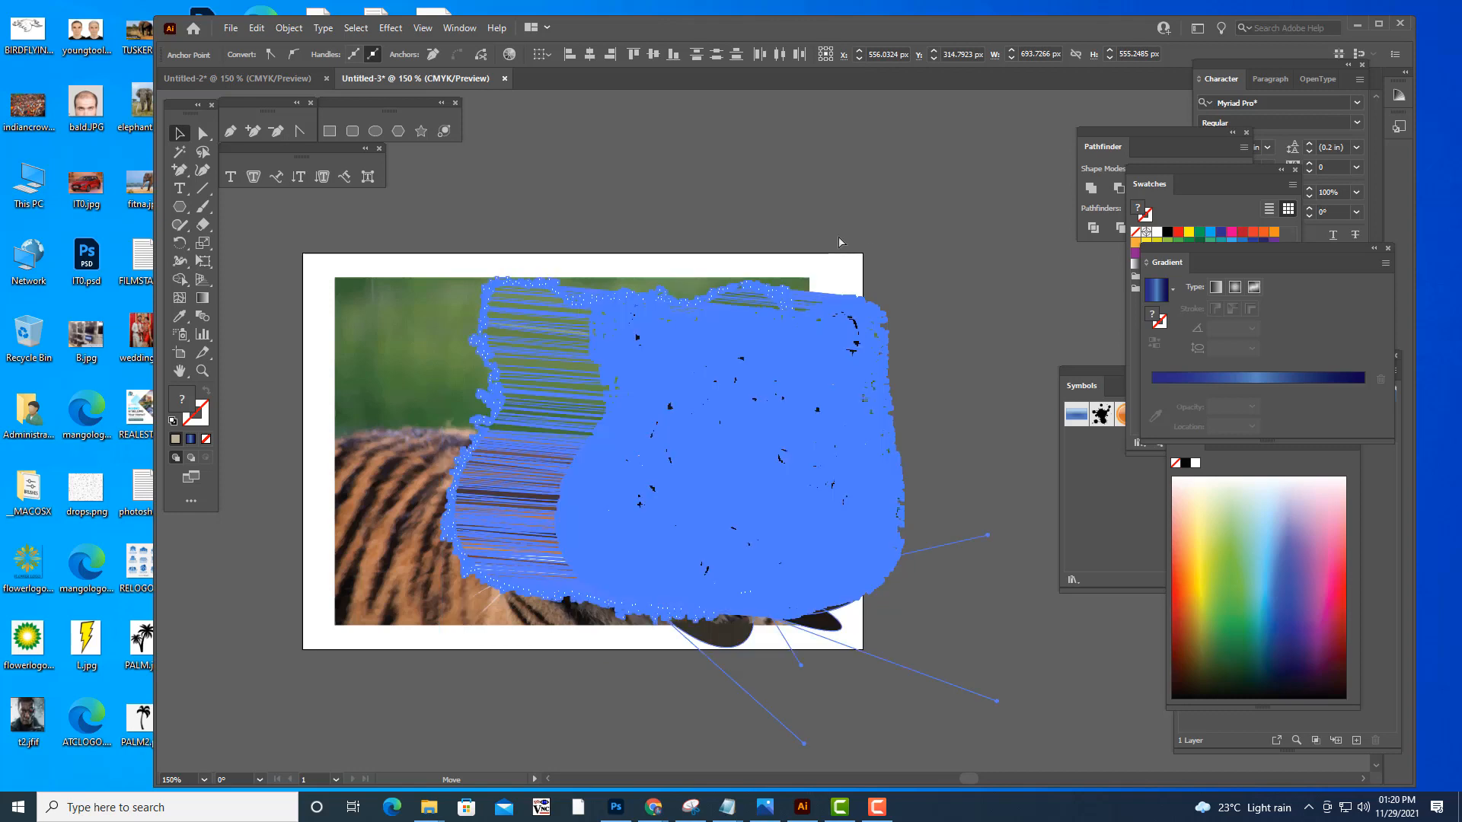
- Undo the anchor-point move and step back past the ungrouping, stopping the tracing recalculation
{"action": "key", "text": "ctrl+z"}
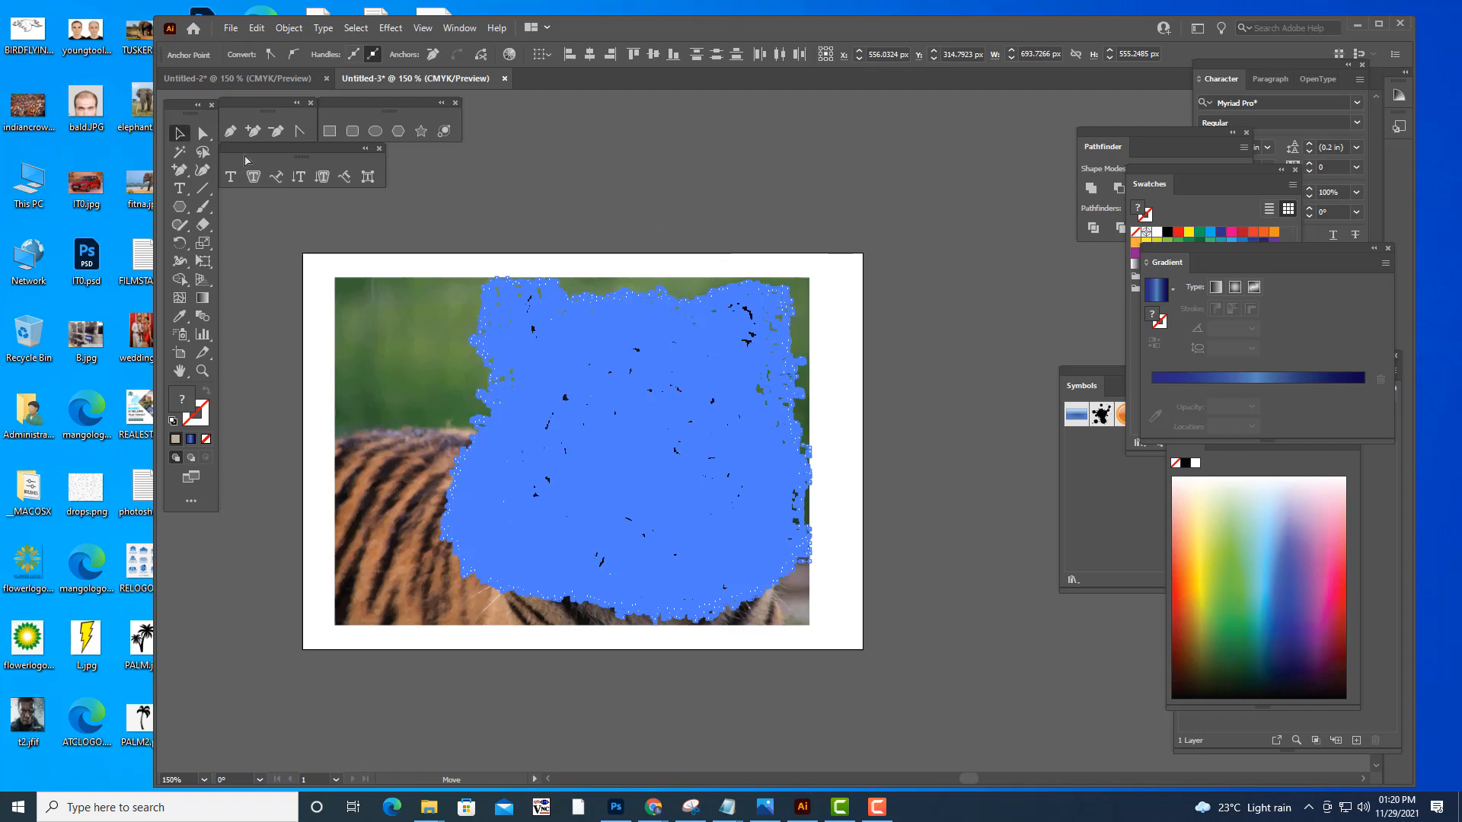
{"action": "key", "text": "ctrl+z"}
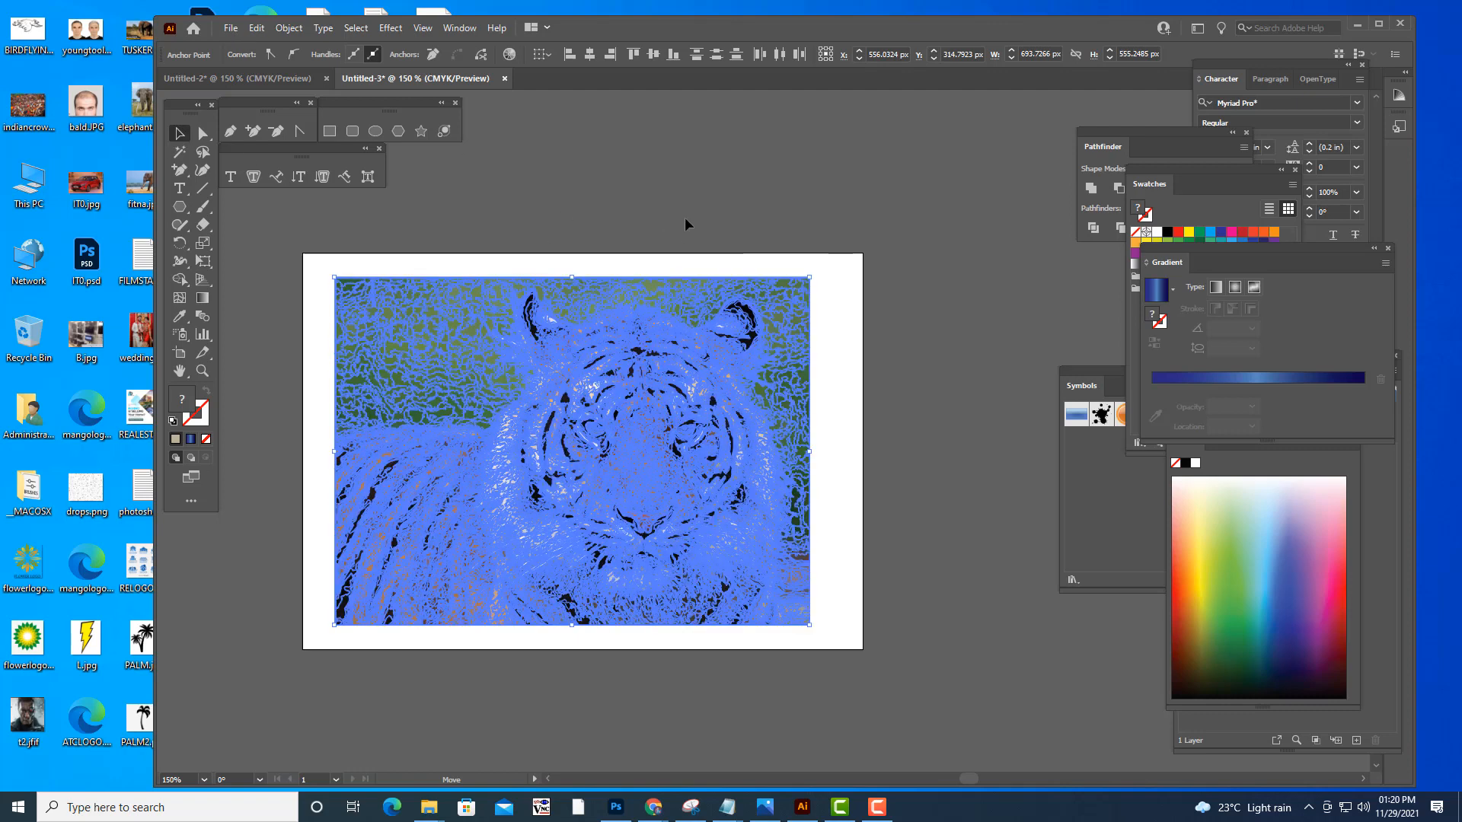
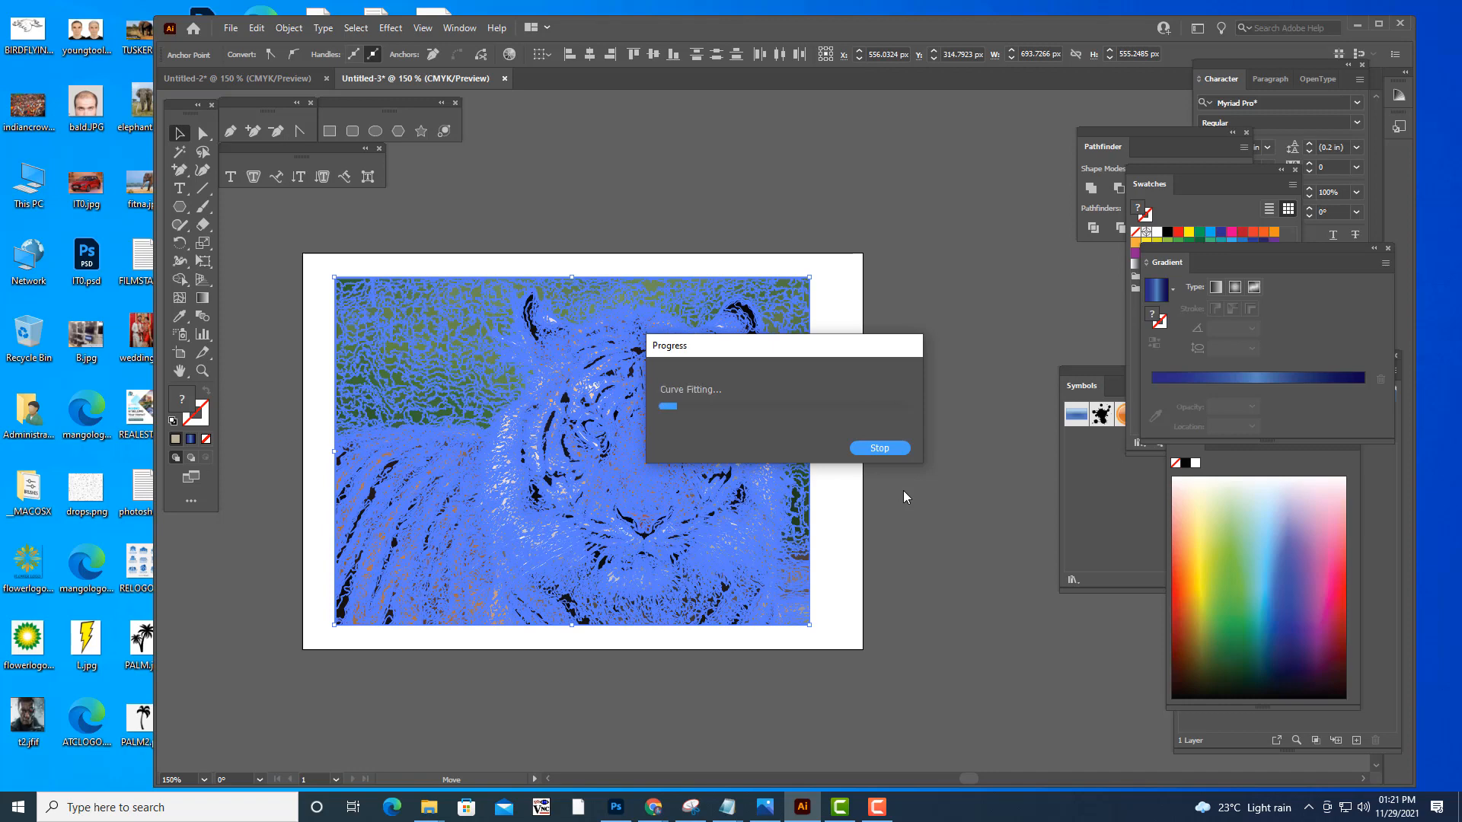
{"action": "left_click", "coordinate": [880, 447]}
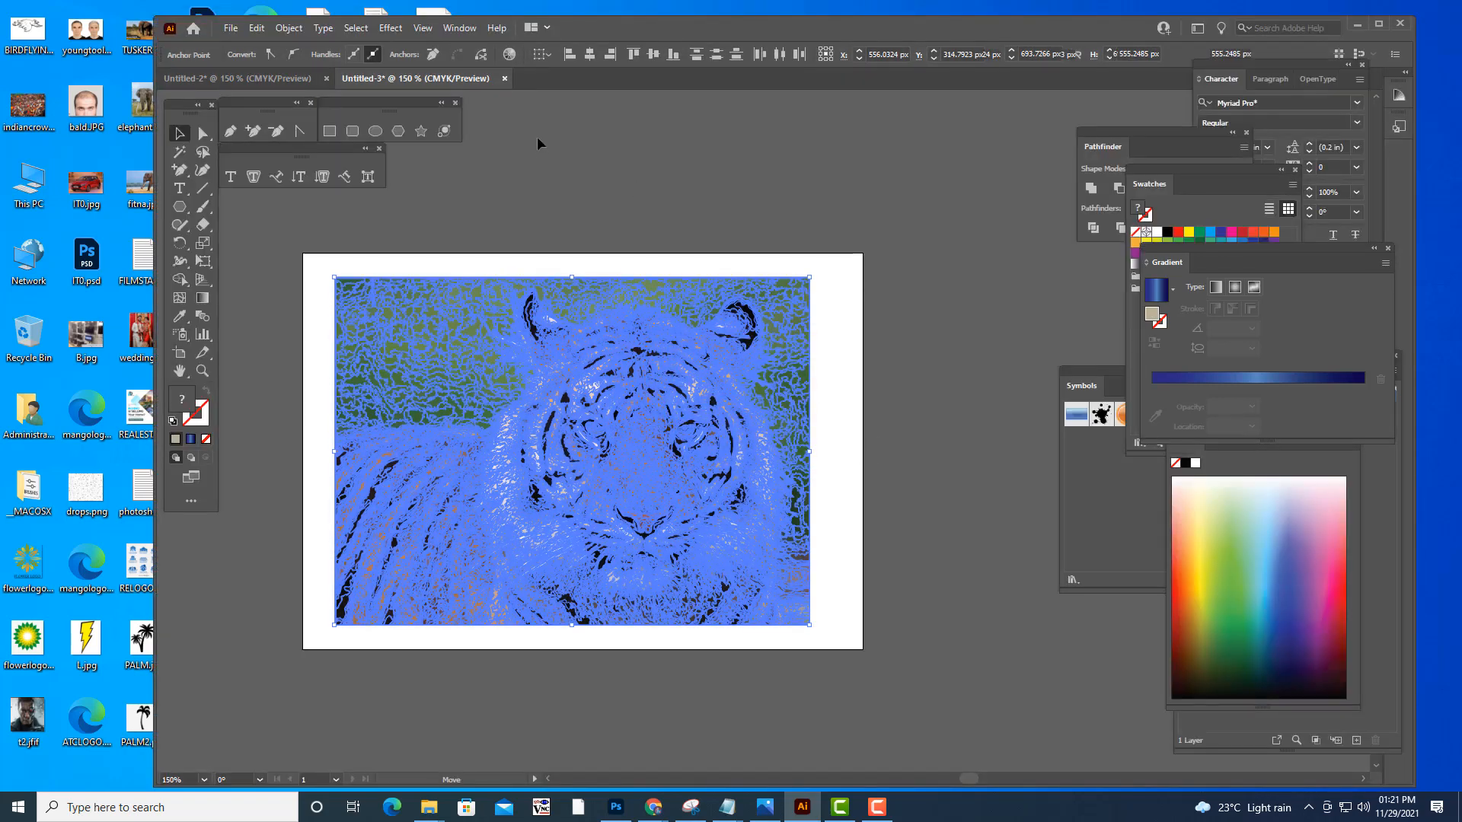
- Delete the whole tiger artwork from the artboard
{"action": "left_click", "coordinate": [537, 138]}
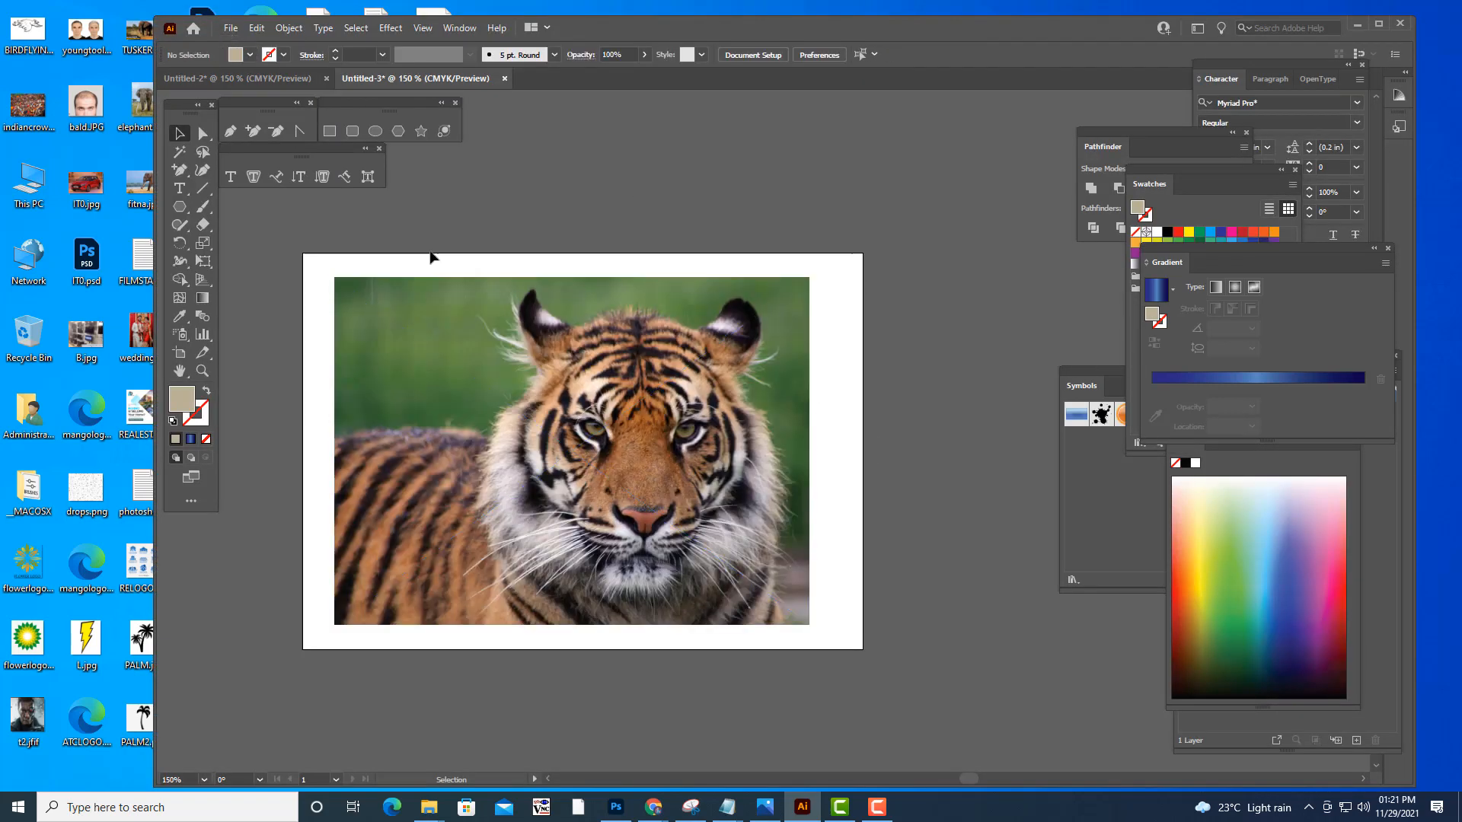
{"action": "left_click", "coordinate": [496, 346]}
{"action": "key", "text": "Delete"}
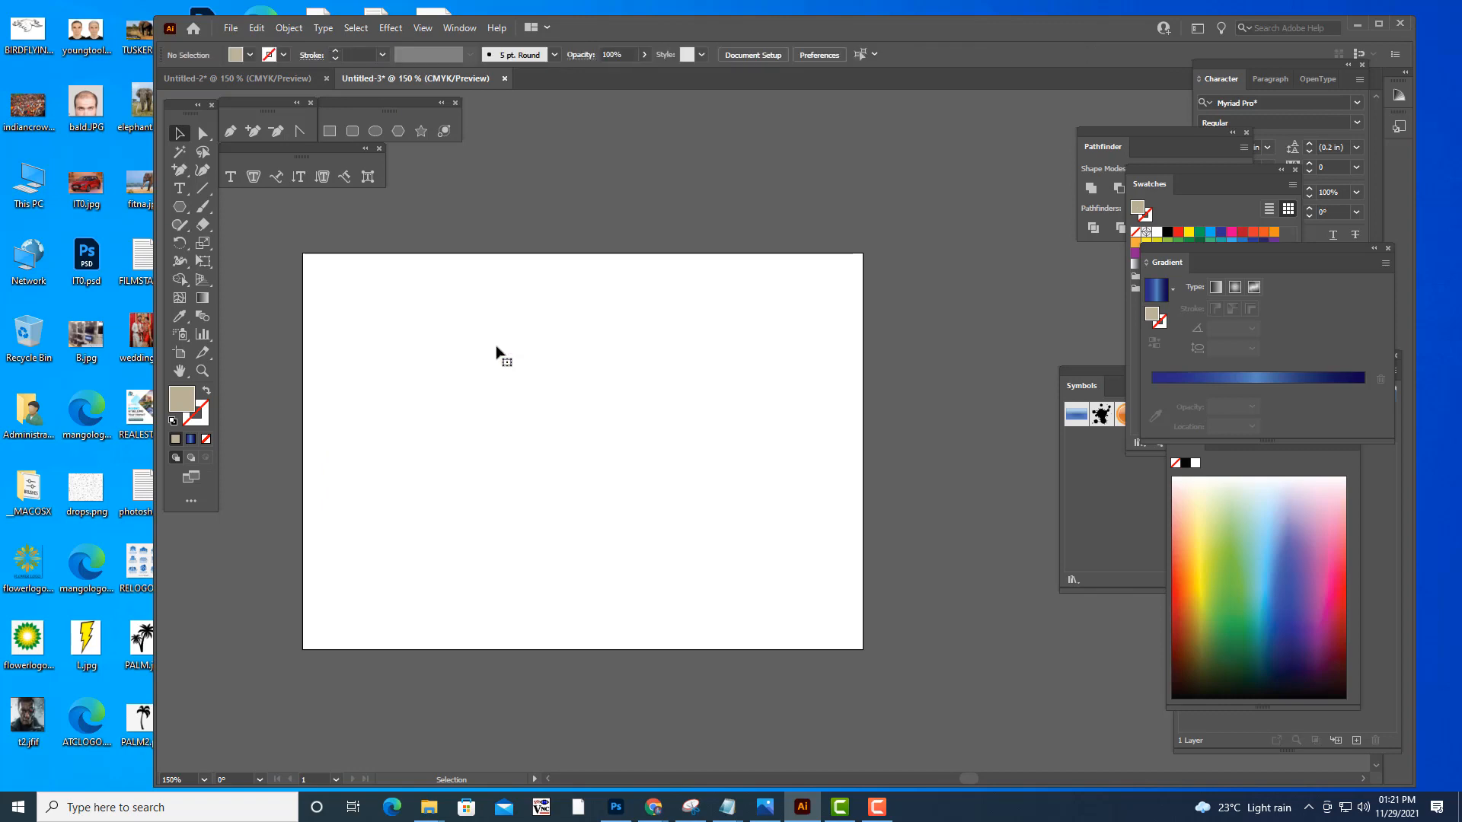
- Start placing an image and search the photoshop ref images folder for STANDING
{"action": "key", "text": "h"}
{"action": "left_click_drag", "start_coordinate": [649, 417], "coordinate": [798, 404]}
{"action": "left_click", "coordinate": [242, 26]}
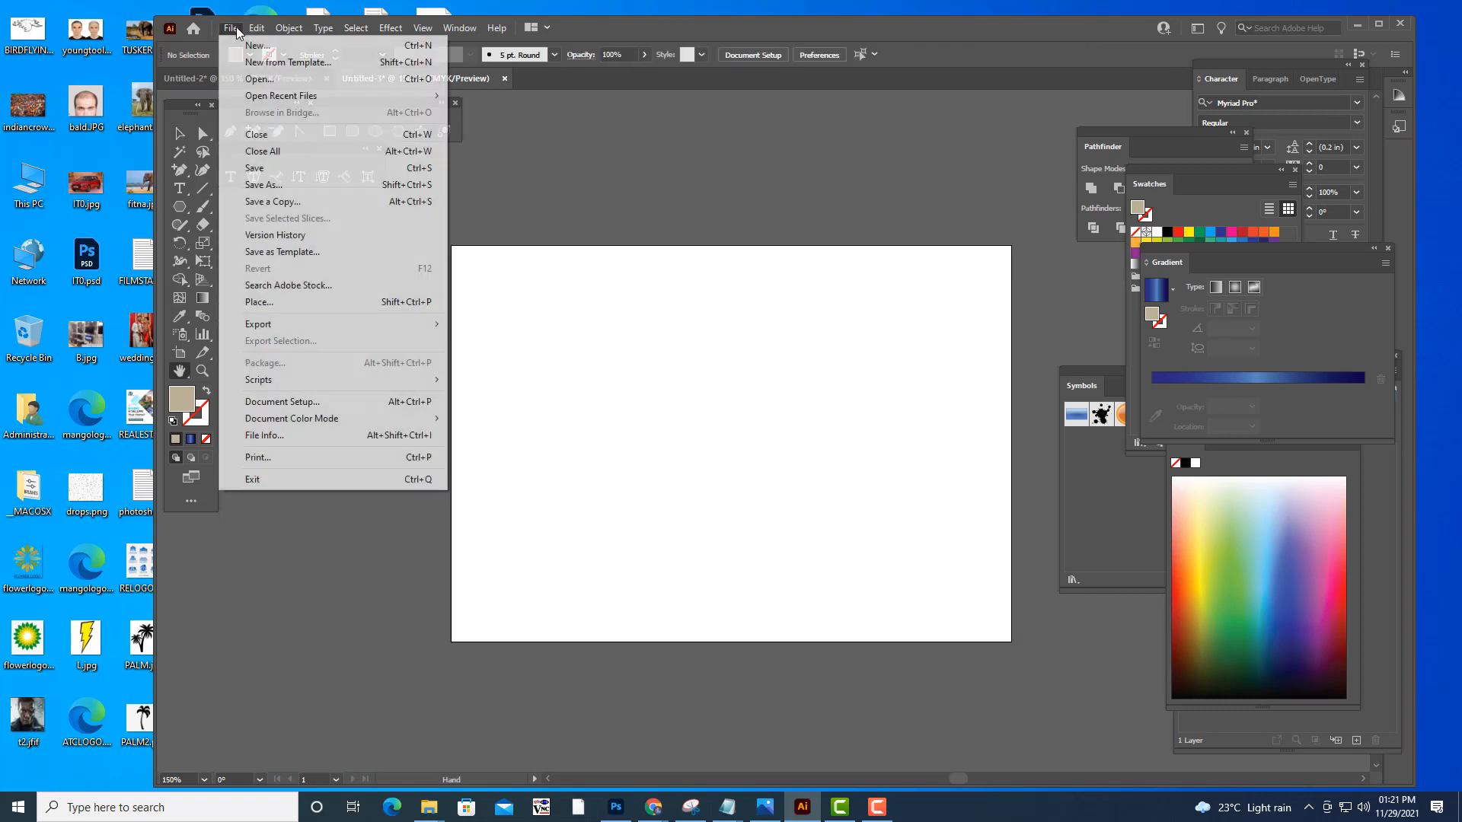
{"action": "left_click", "coordinate": [344, 302]}
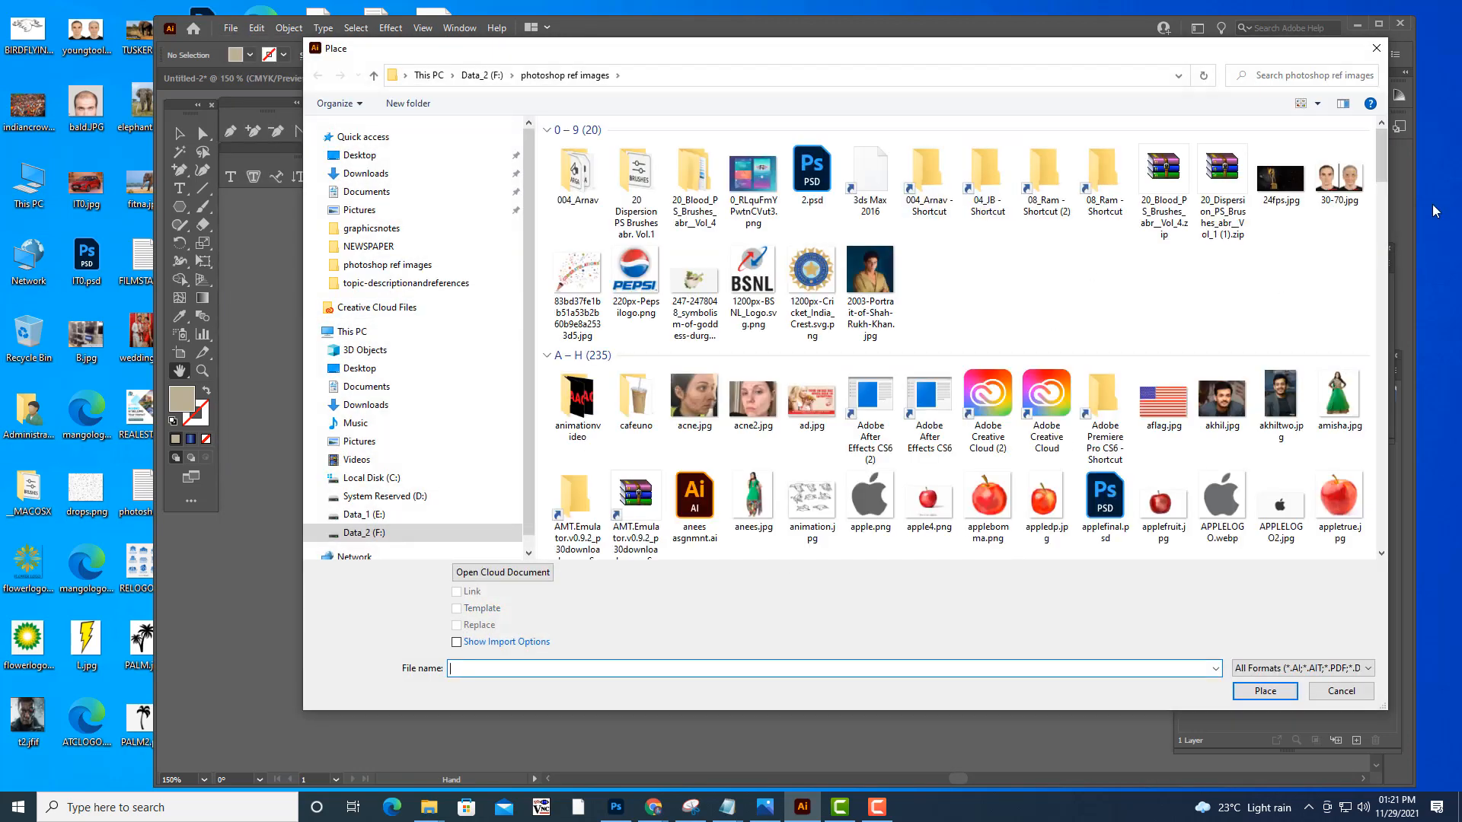
{"action": "left_click", "coordinate": [1324, 76]}
{"action": "type", "text": "STABDU"}
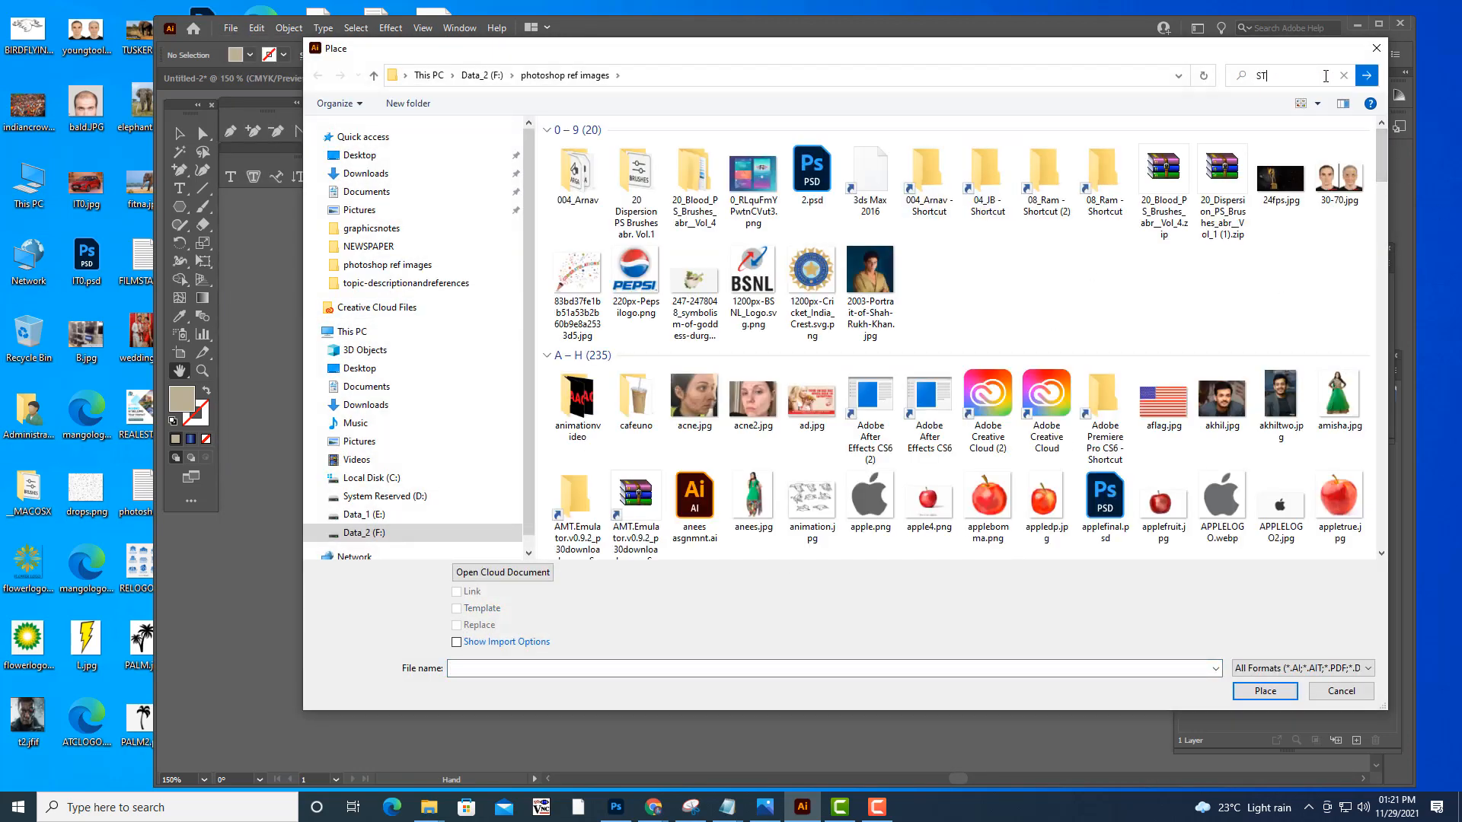
{"action": "key", "text": "BackSpace"}
{"action": "key", "text": "BackSpace"}
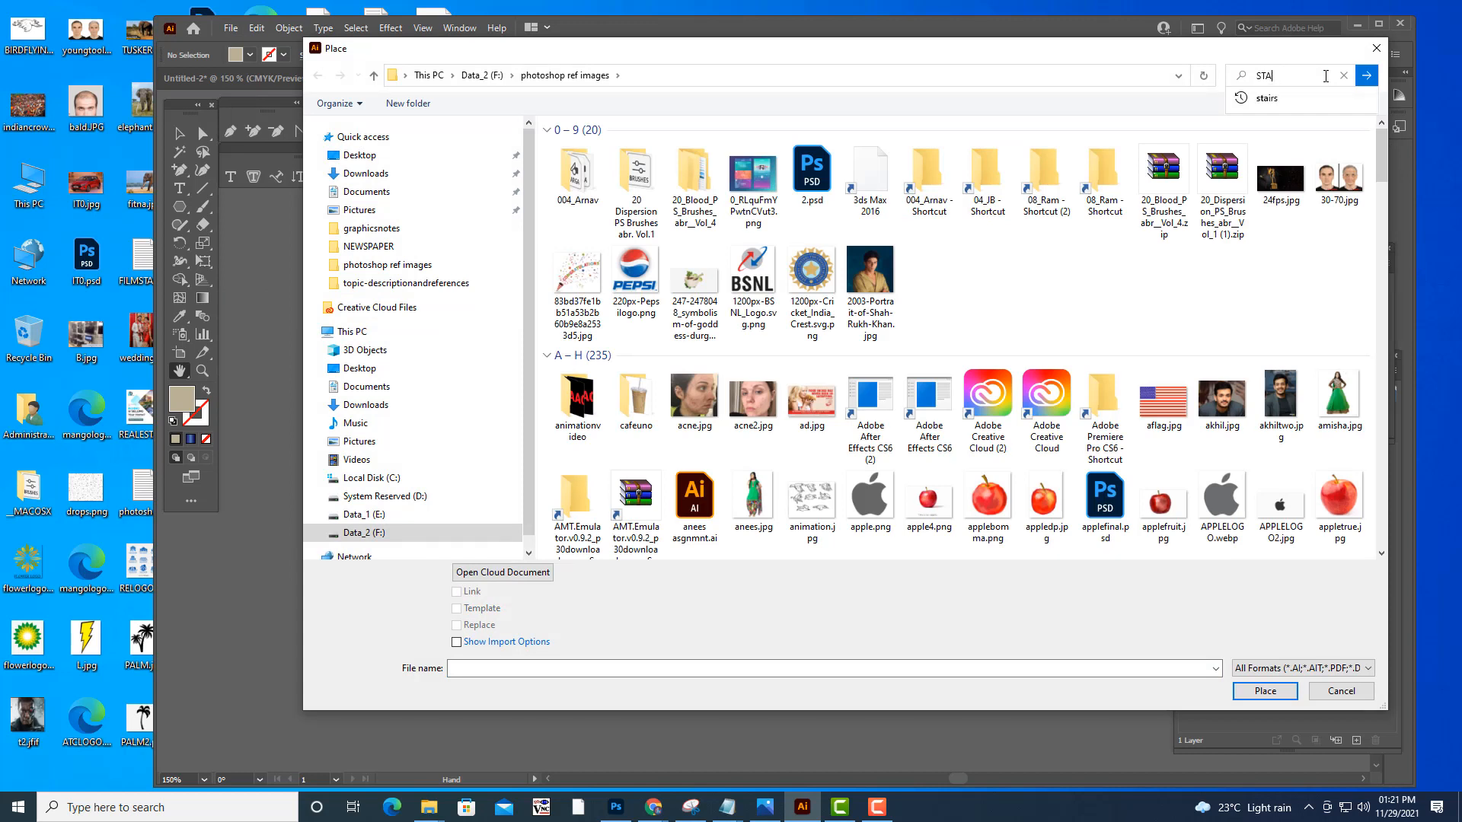
{"action": "type", "text": "NDING"}
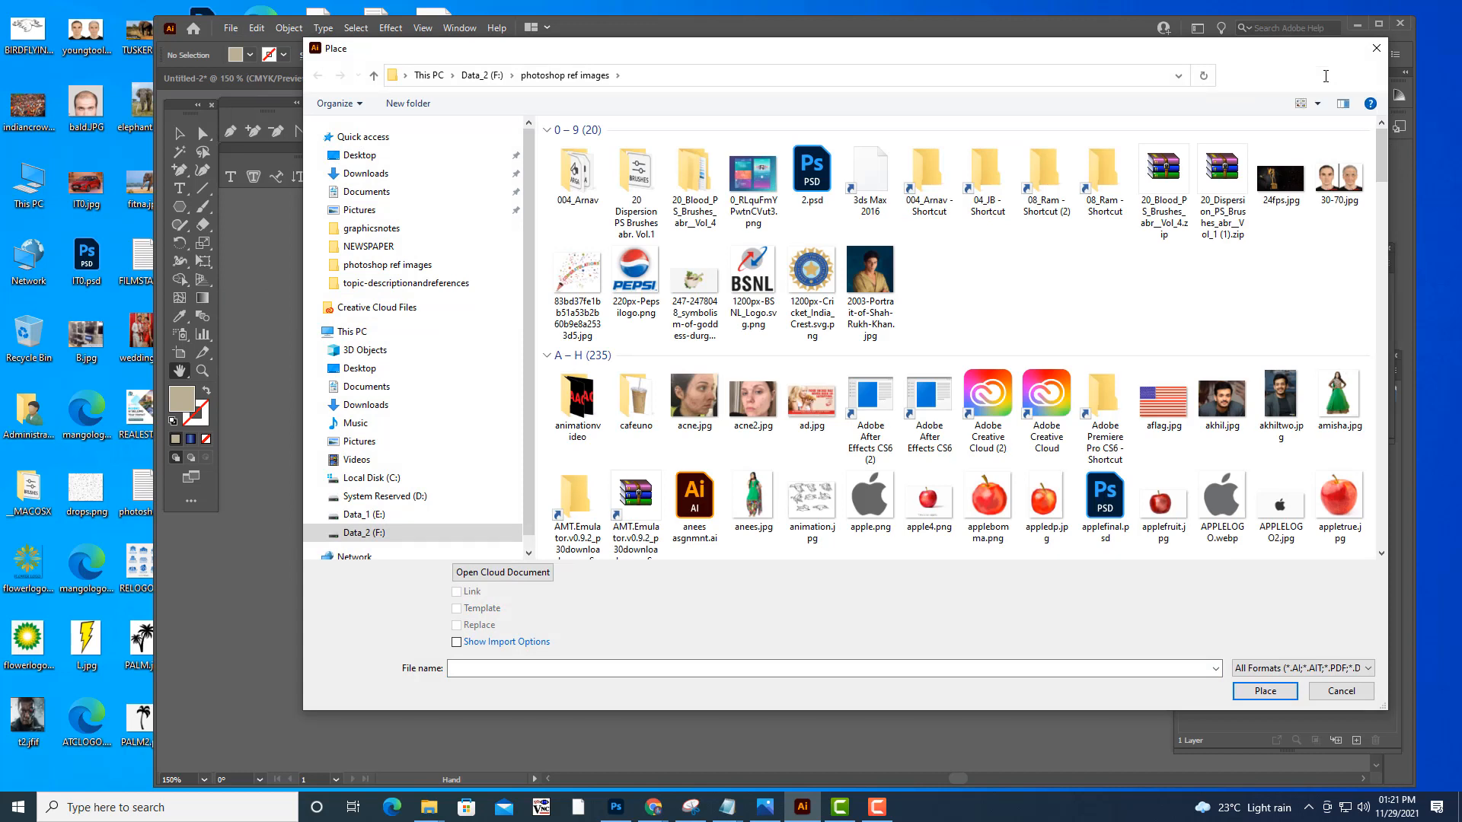
{"action": "key", "text": "Return"}
- Place standing horse.jpg as a linked file on the right half of the artboard
{"action": "left_click", "coordinate": [585, 149]}
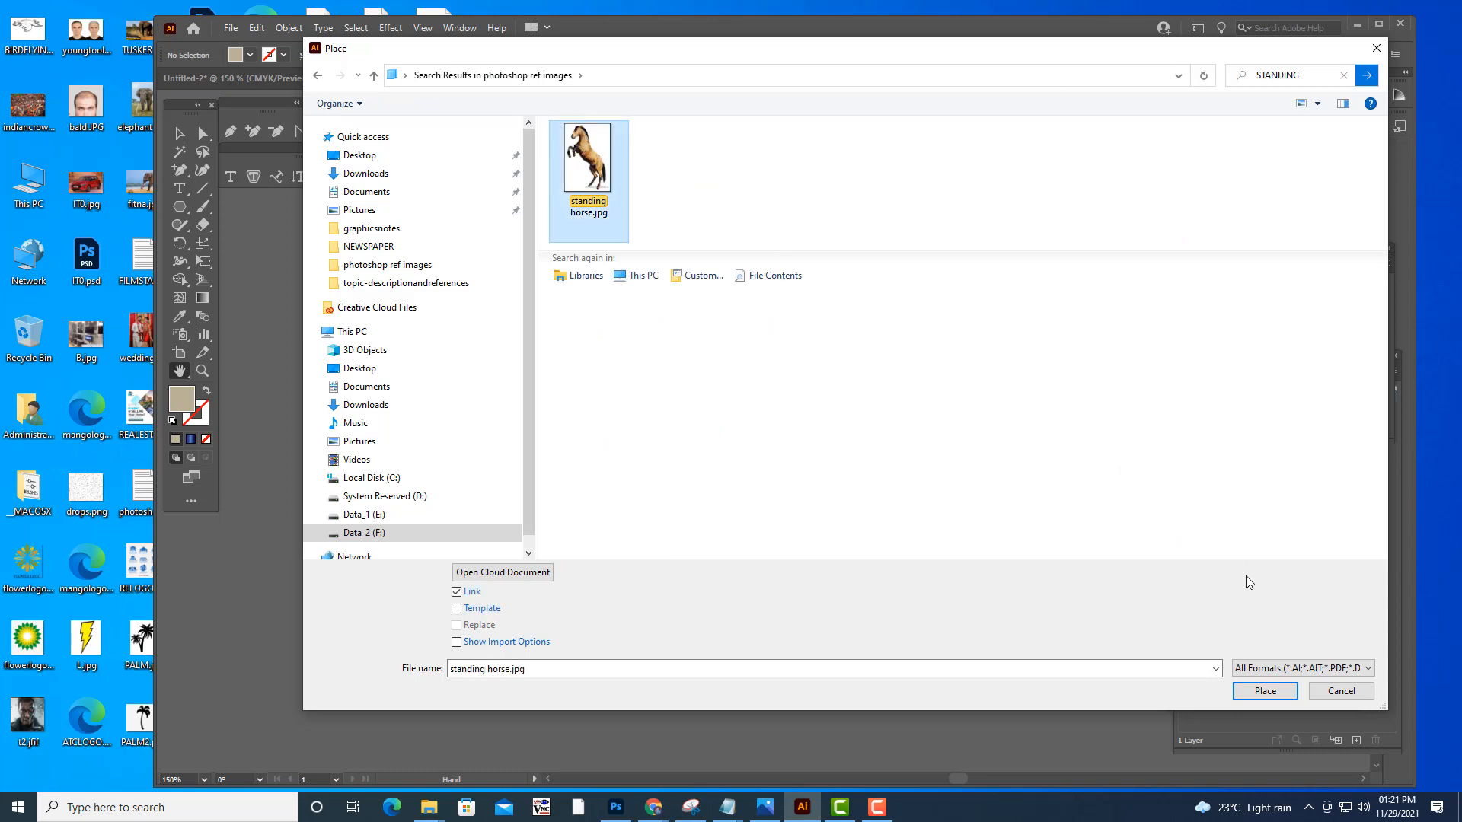
{"action": "left_click", "coordinate": [1275, 691]}
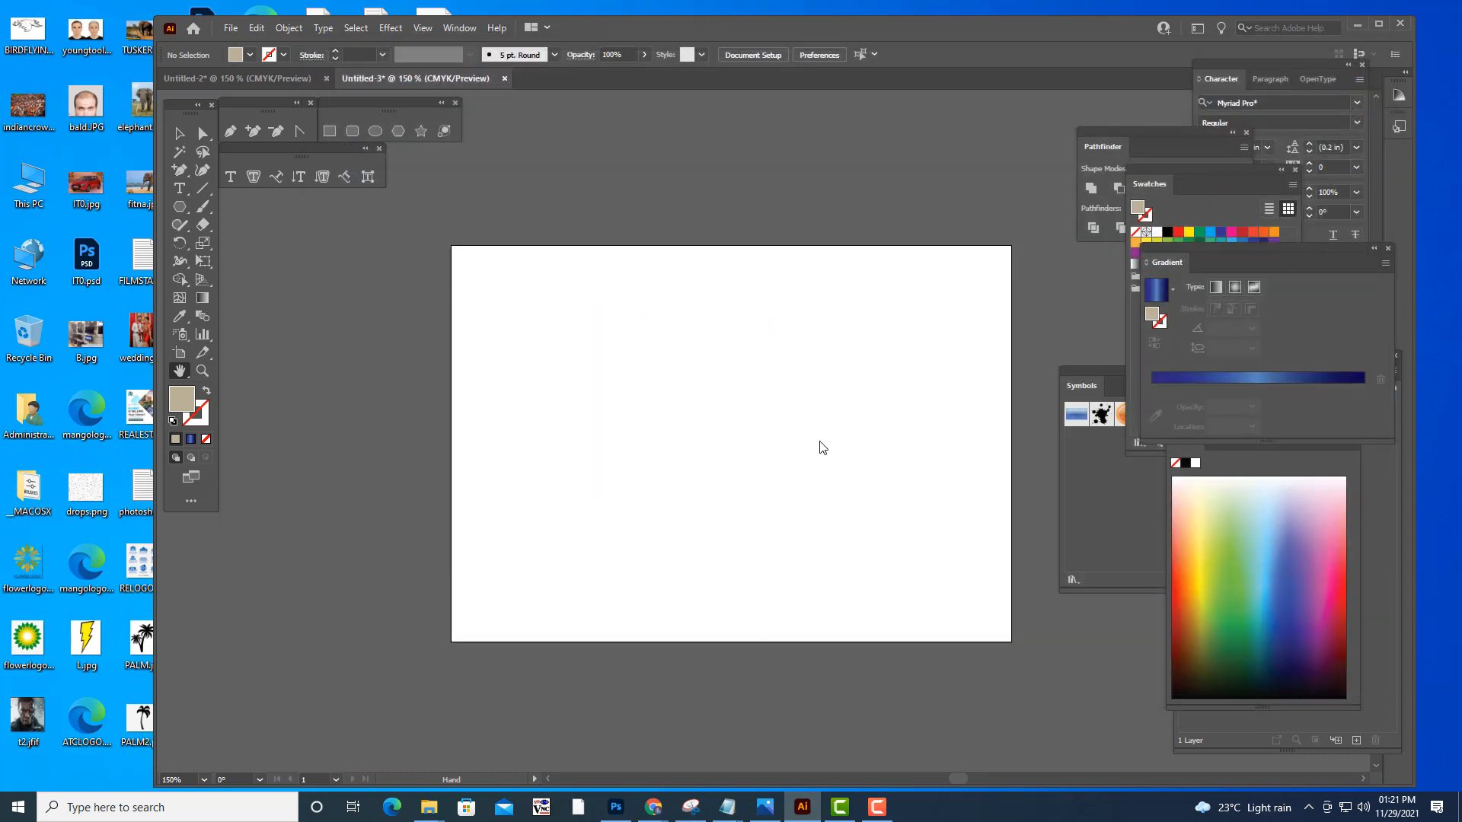
{"action": "left_click", "coordinate": [826, 383]}
- Move the horse image left of the artboard's centre, enlarge it proportionally to about 320 by 474 px and deselect it
{"action": "left_click_drag", "start_coordinate": [734, 384], "coordinate": [750, 412]}
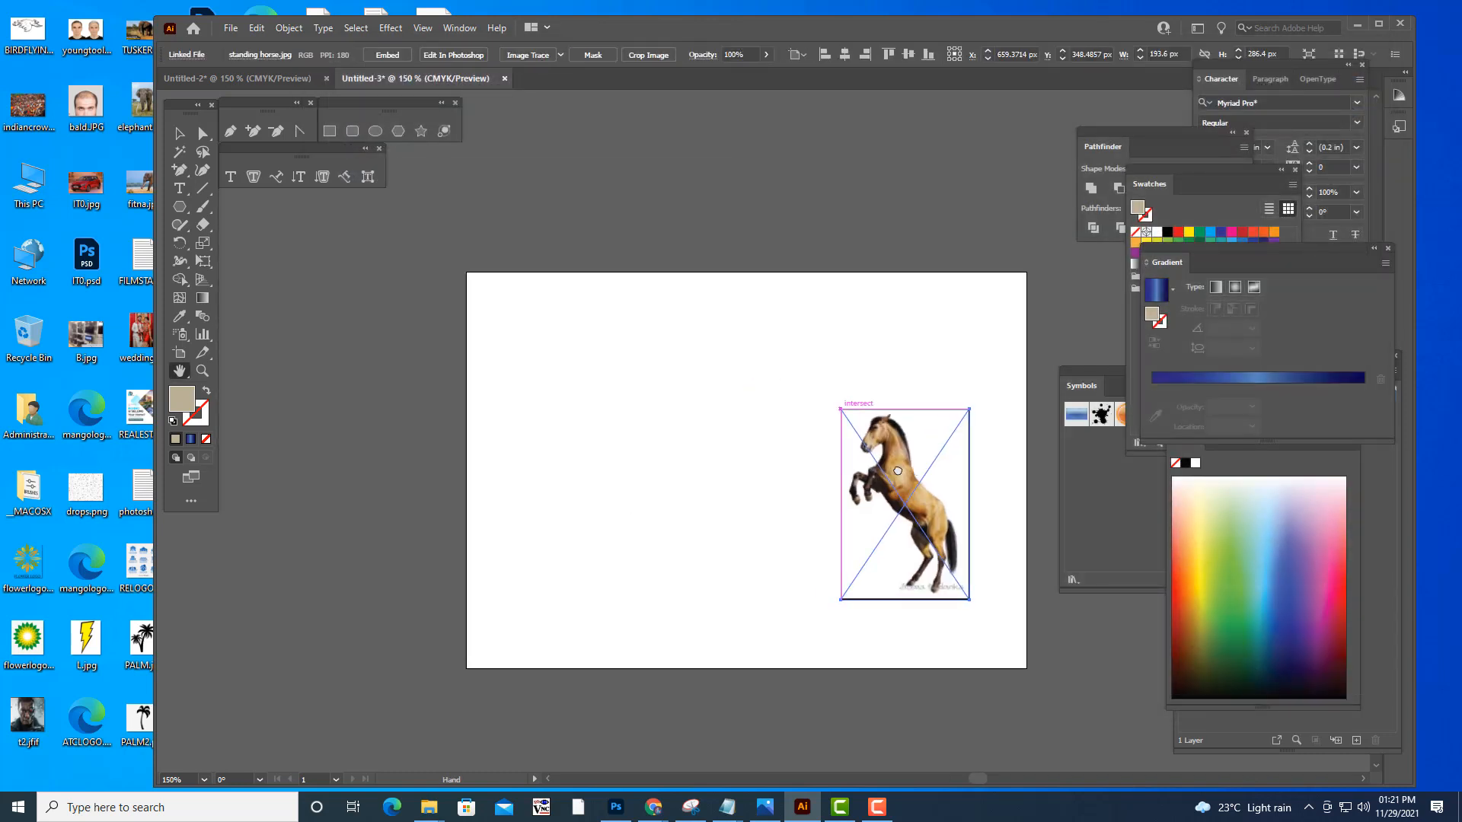
{"action": "left_click", "coordinate": [181, 134]}
{"action": "left_click_drag", "start_coordinate": [900, 480], "coordinate": [710, 425]}
{"action": "left_click_drag", "start_coordinate": [785, 355], "coordinate": [858, 300]}
{"action": "mouse_move", "coordinate": [776, 440]}
{"action": "left_mouse_down"}
{"action": "mouse_move", "coordinate": [727, 427]}
{"action": "mouse_move", "coordinate": [756, 447]}
{"action": "left_mouse_up"}
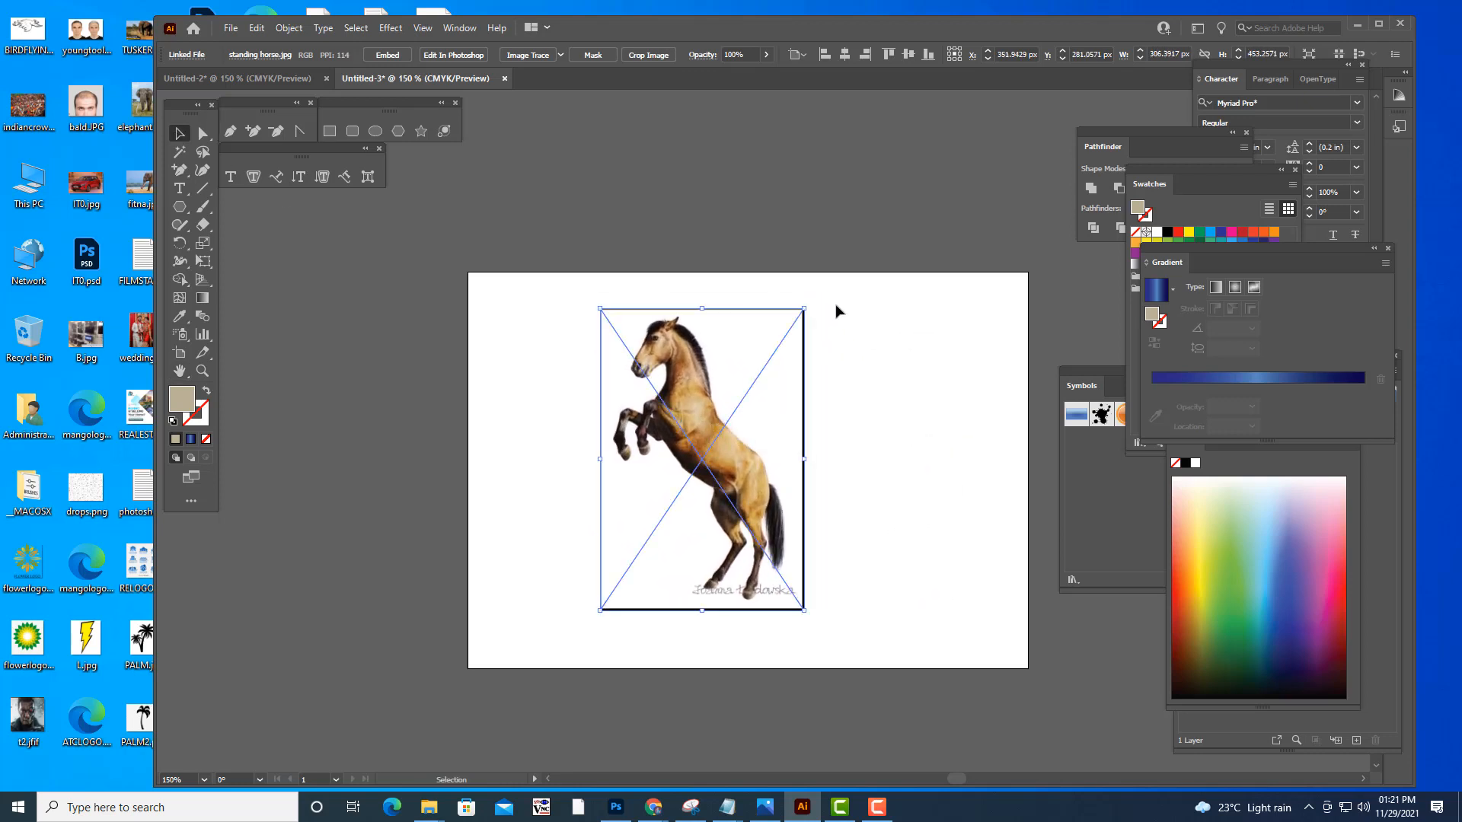
{"action": "left_click_drag", "start_coordinate": [812, 304], "coordinate": [815, 298]}
{"action": "left_click", "coordinate": [868, 358]}
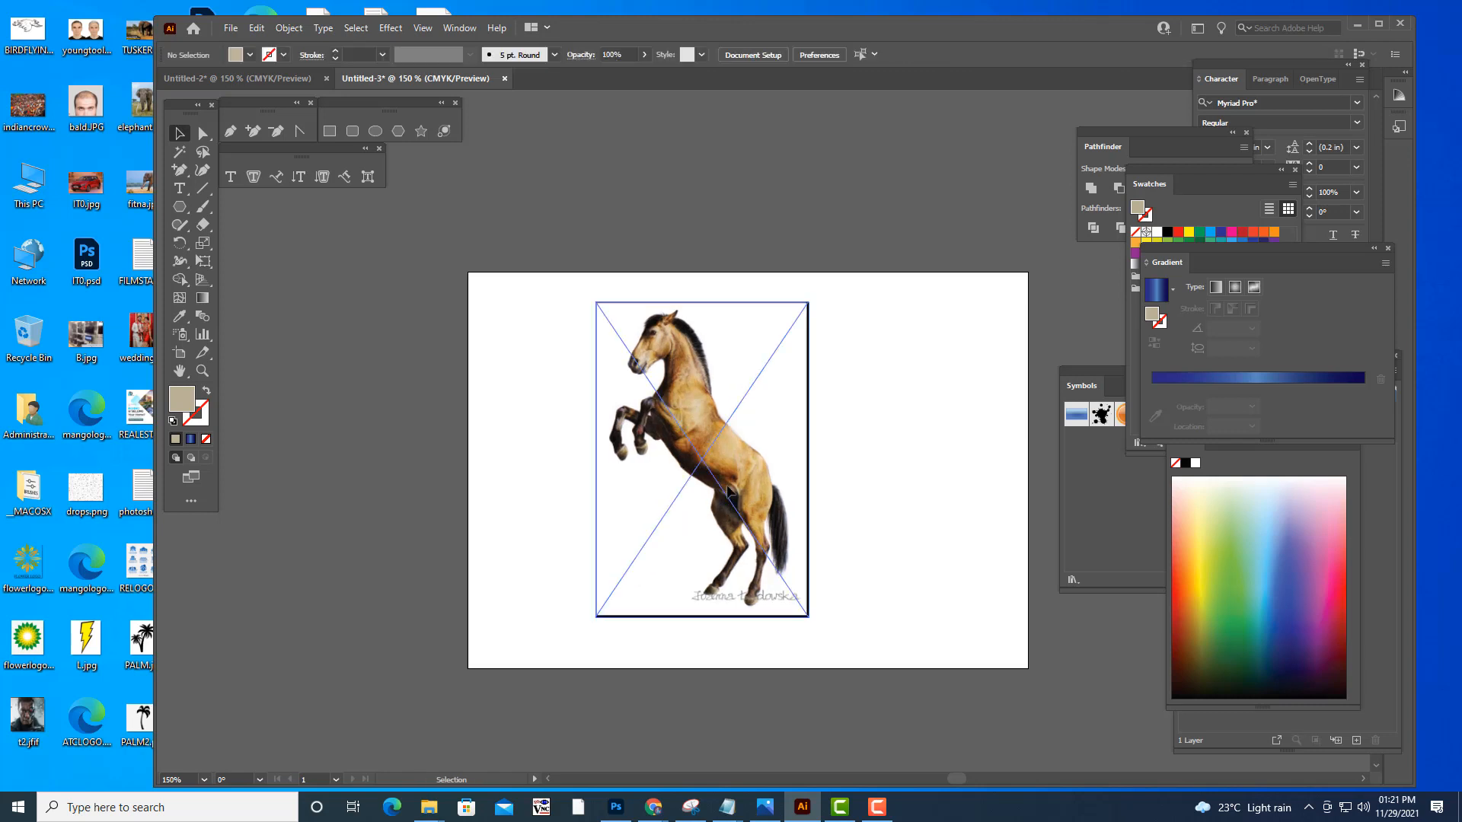
- Trace the horse image with the Silhouettes preset and deselect it
{"action": "left_click", "coordinate": [727, 486]}
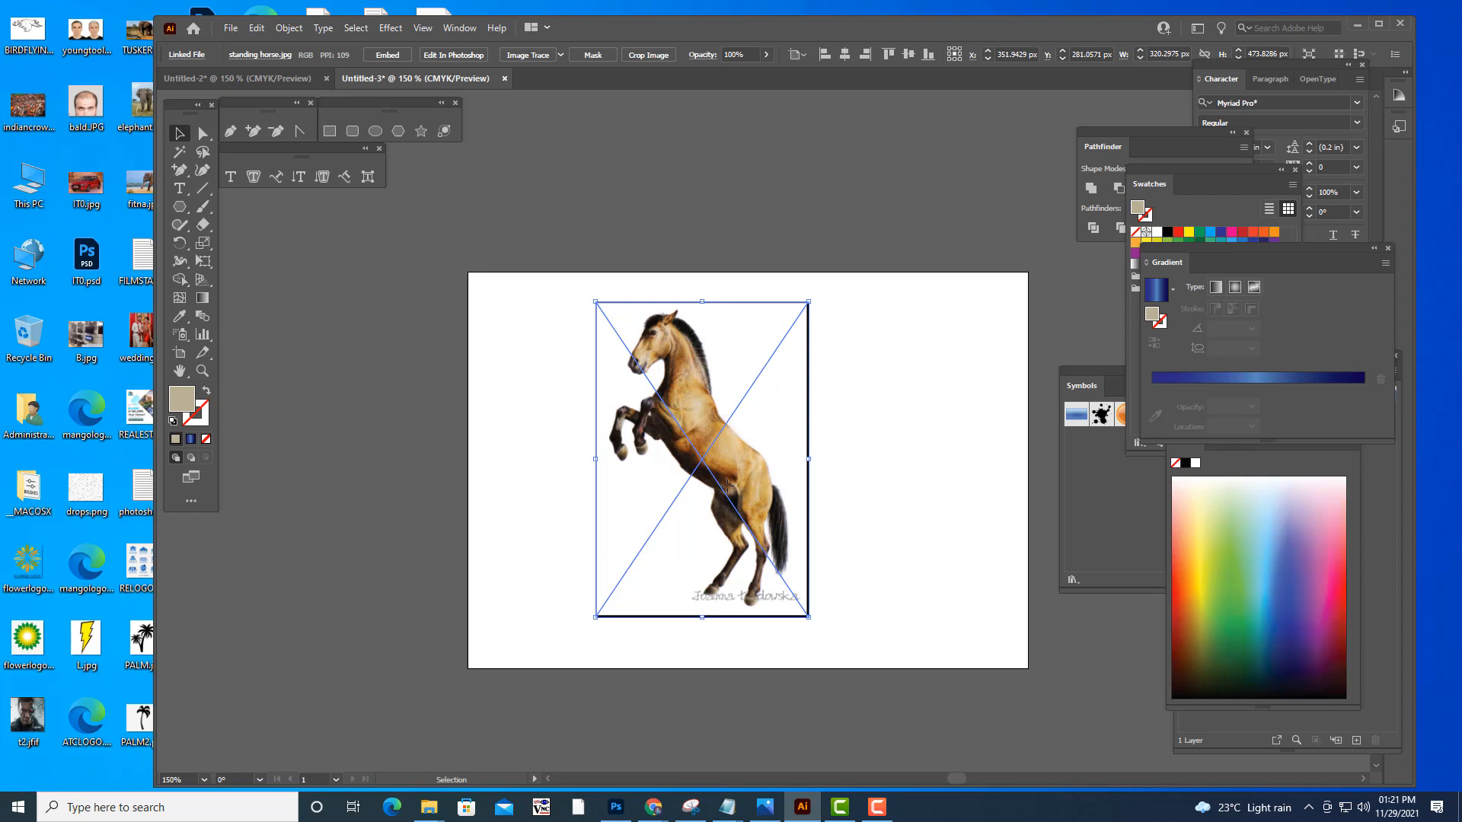
{"action": "left_click", "coordinate": [561, 56]}
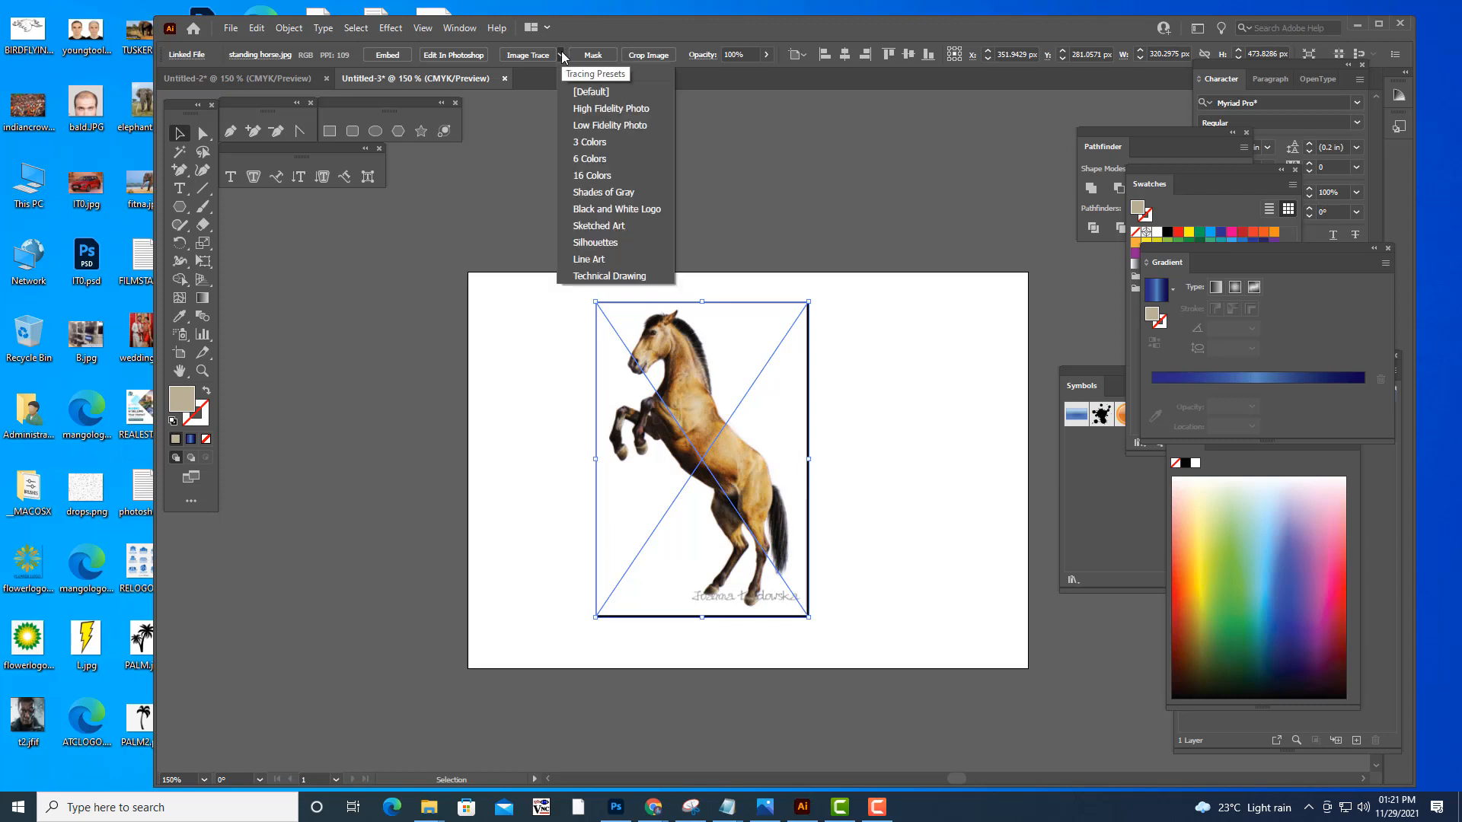
{"action": "left_click", "coordinate": [620, 243]}
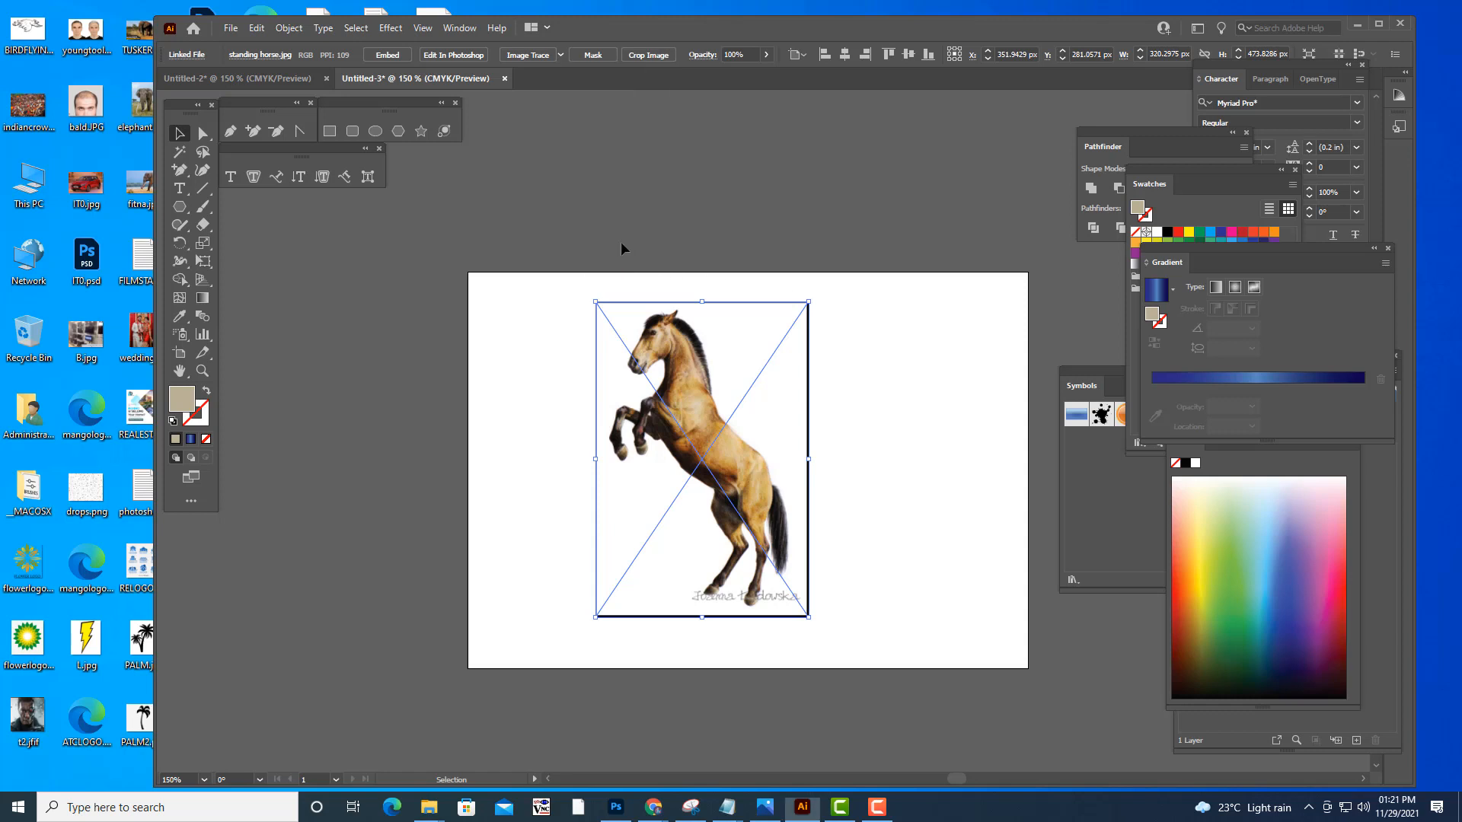
{"action": "left_click", "coordinate": [755, 236]}
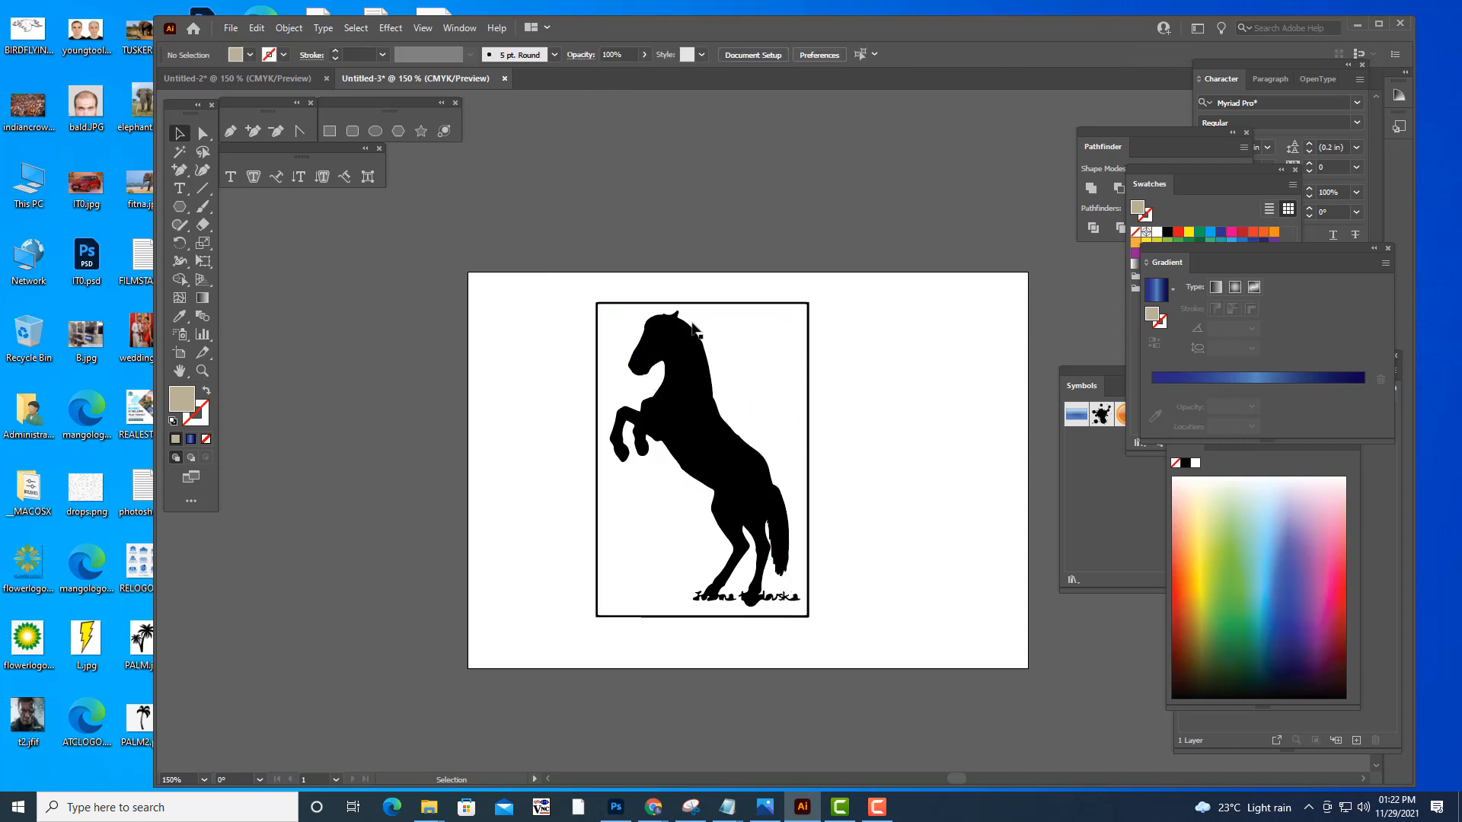
- Expand the horse silhouette tracing into paths and ungroup them
{"action": "left_click", "coordinate": [780, 506]}
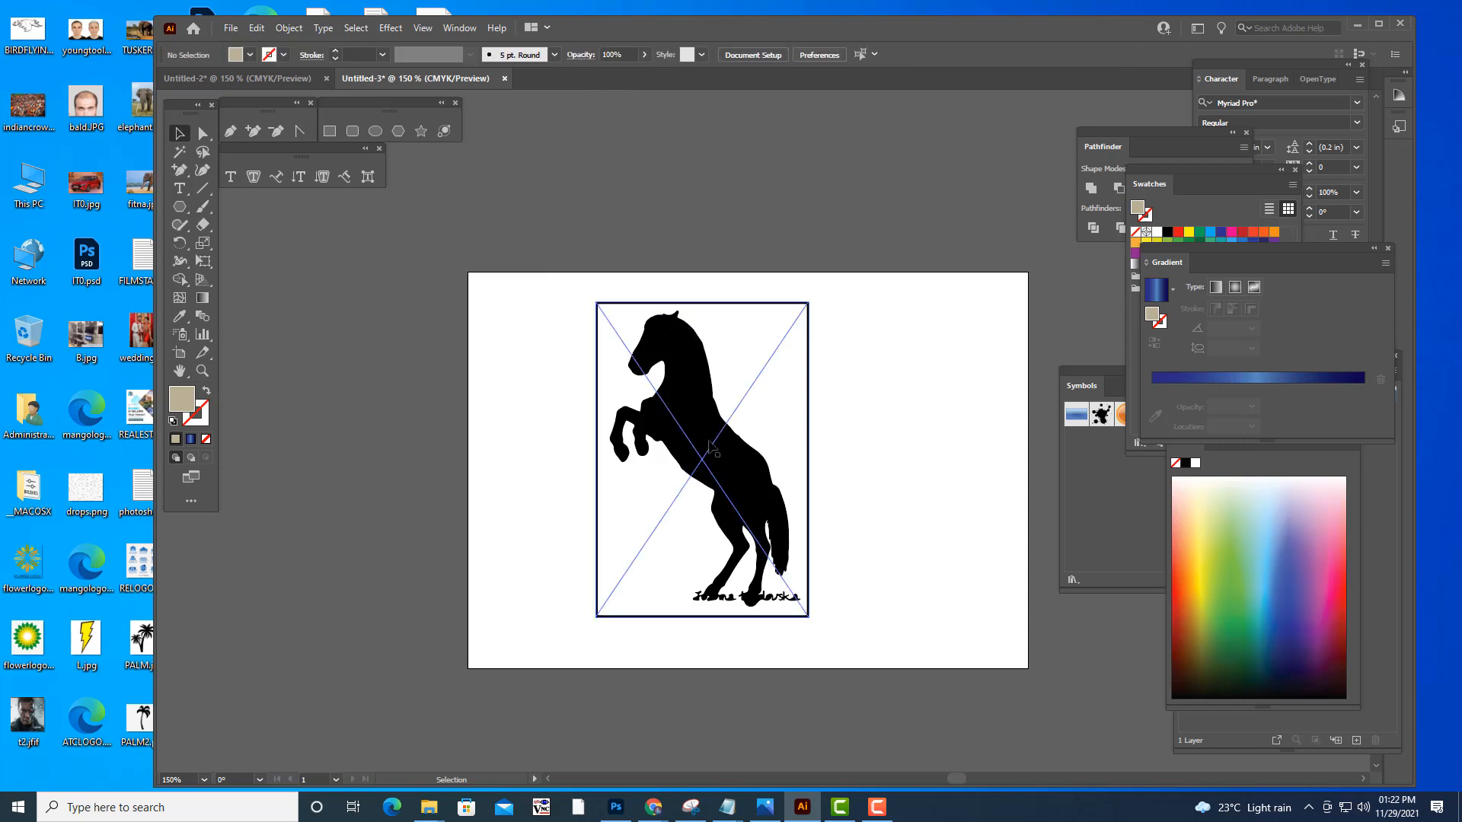
{"action": "left_click", "coordinate": [541, 56]}
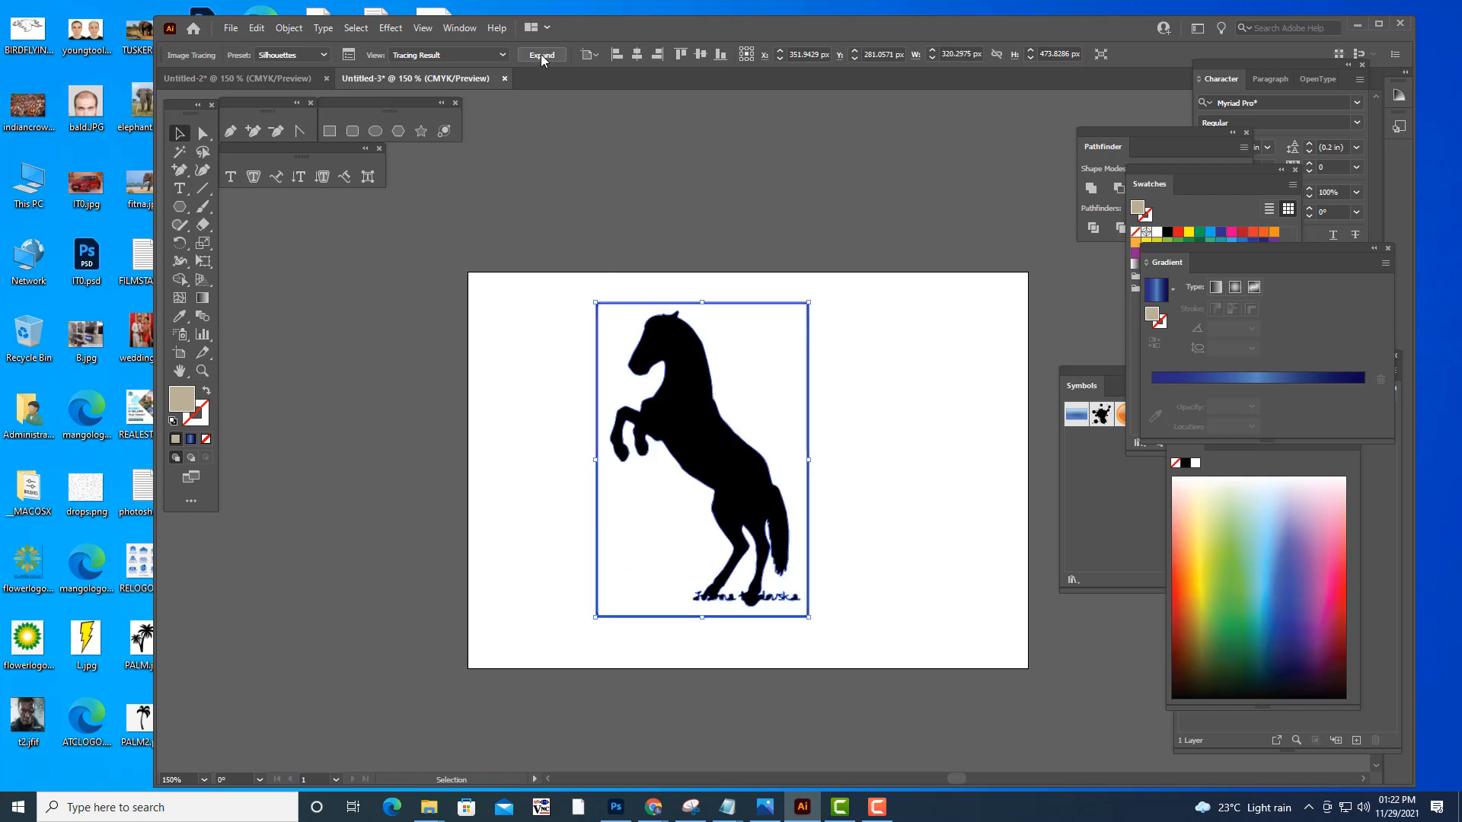
{"action": "right_click", "coordinate": [691, 366]}
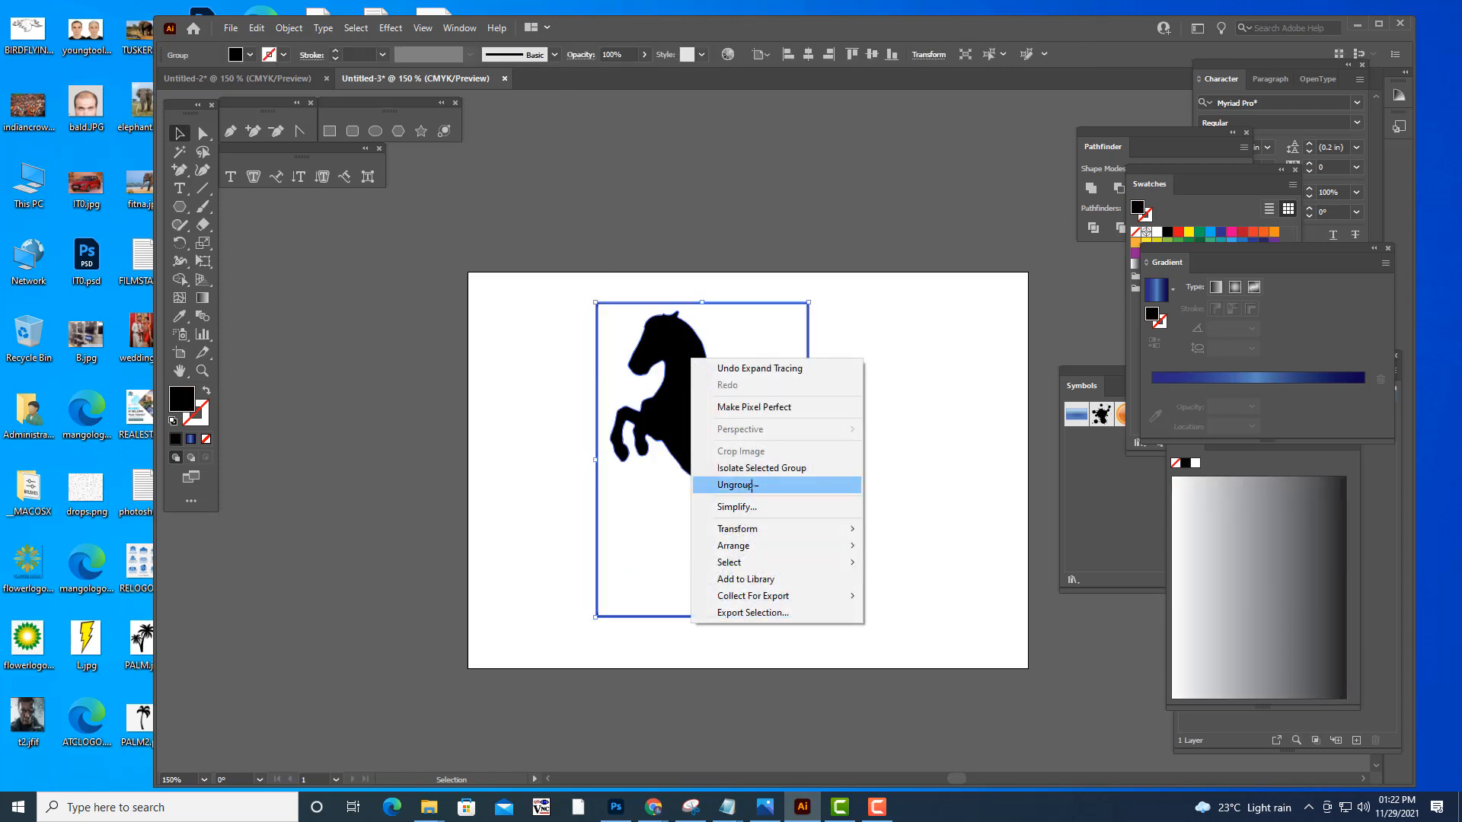
{"action": "left_click", "coordinate": [746, 484]}
{"action": "right_click", "coordinate": [699, 438]}
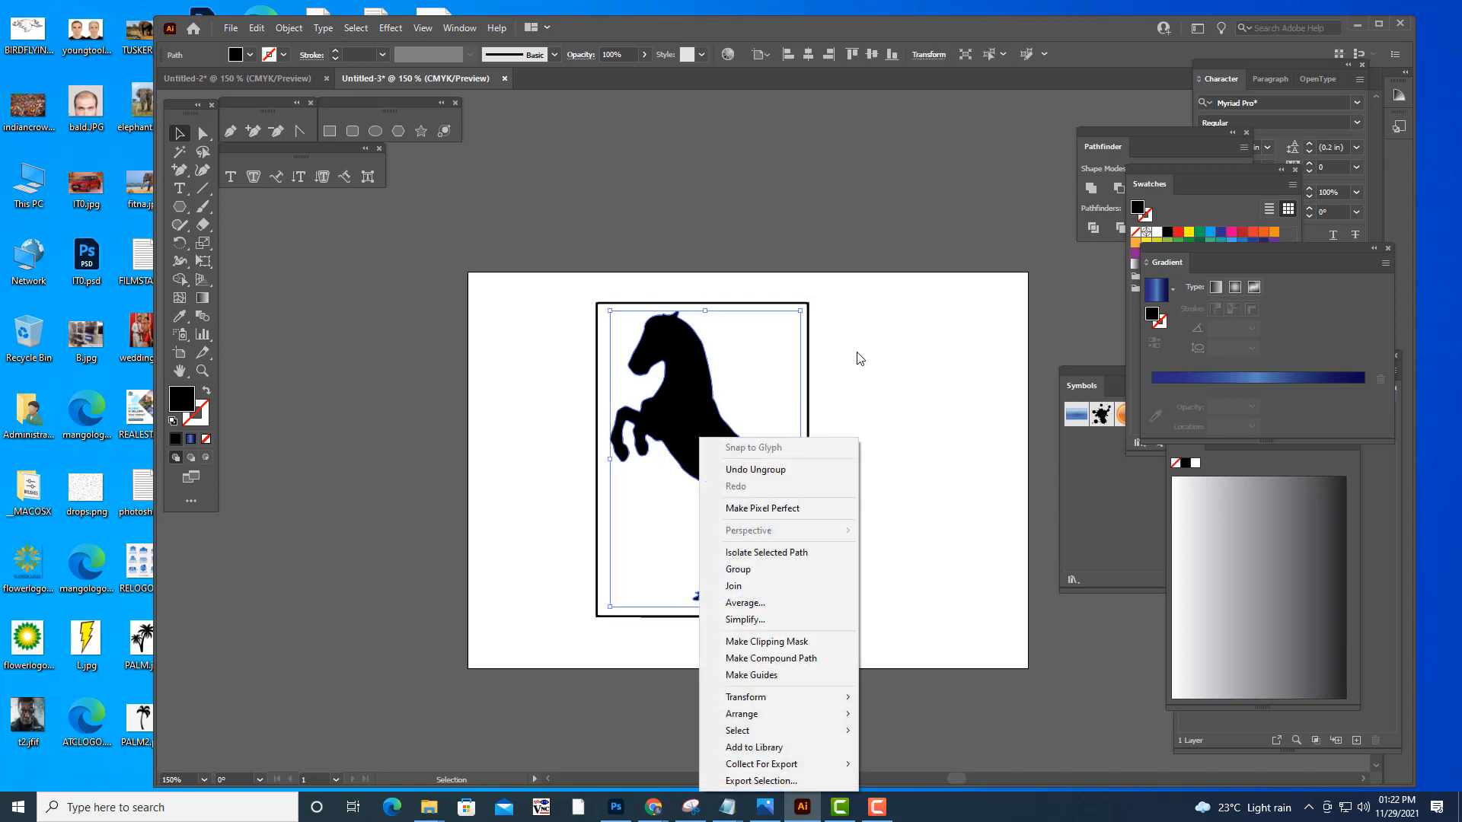
{"action": "left_click", "coordinate": [860, 354]}
- Move the horse silhouette to the right, out of its rectangular border, and delete the border
{"action": "left_click", "coordinate": [691, 431]}
{"action": "left_click_drag", "start_coordinate": [690, 430], "coordinate": [936, 415]}
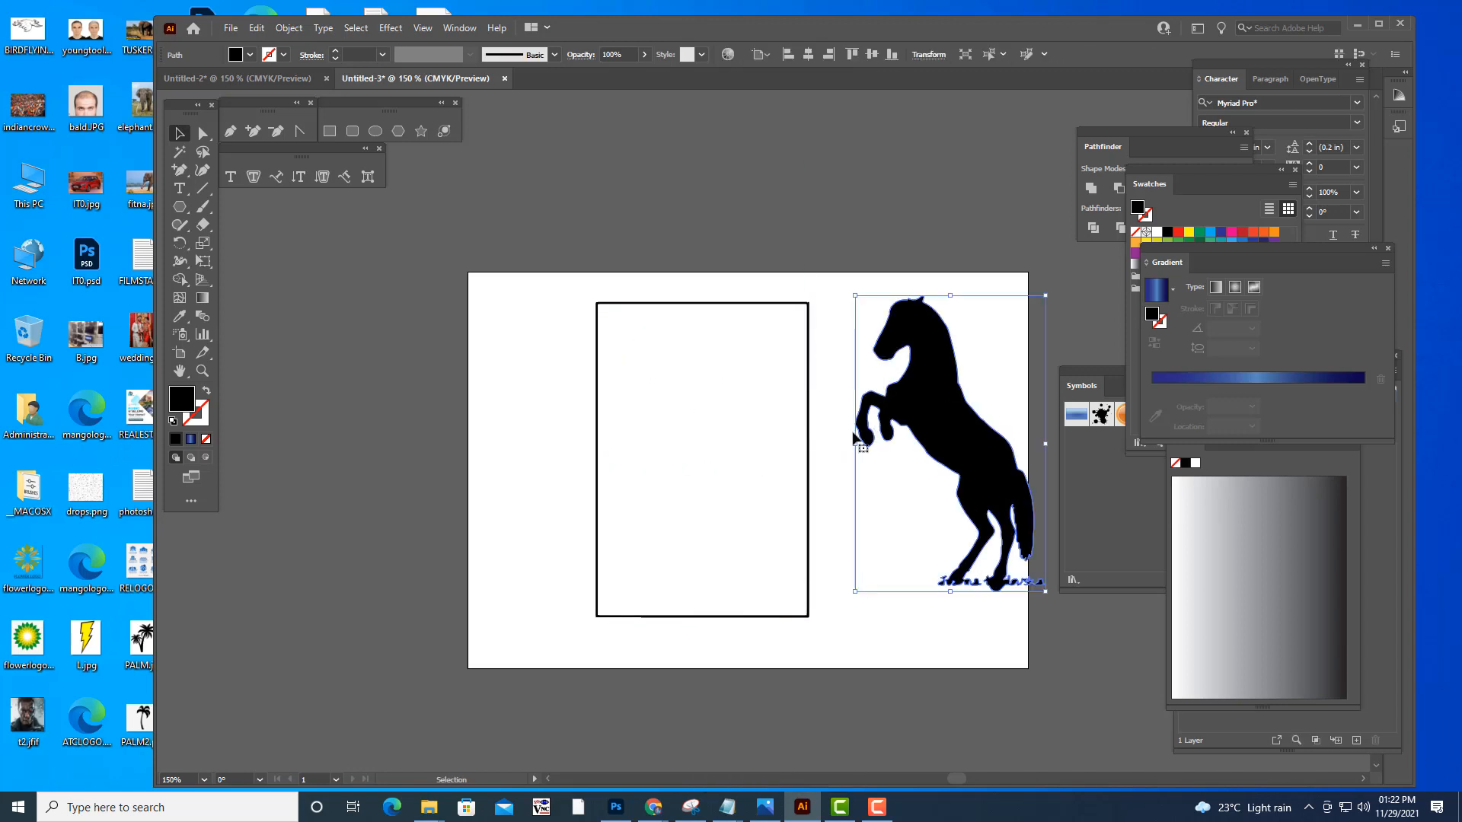
{"action": "left_click", "coordinate": [809, 437]}
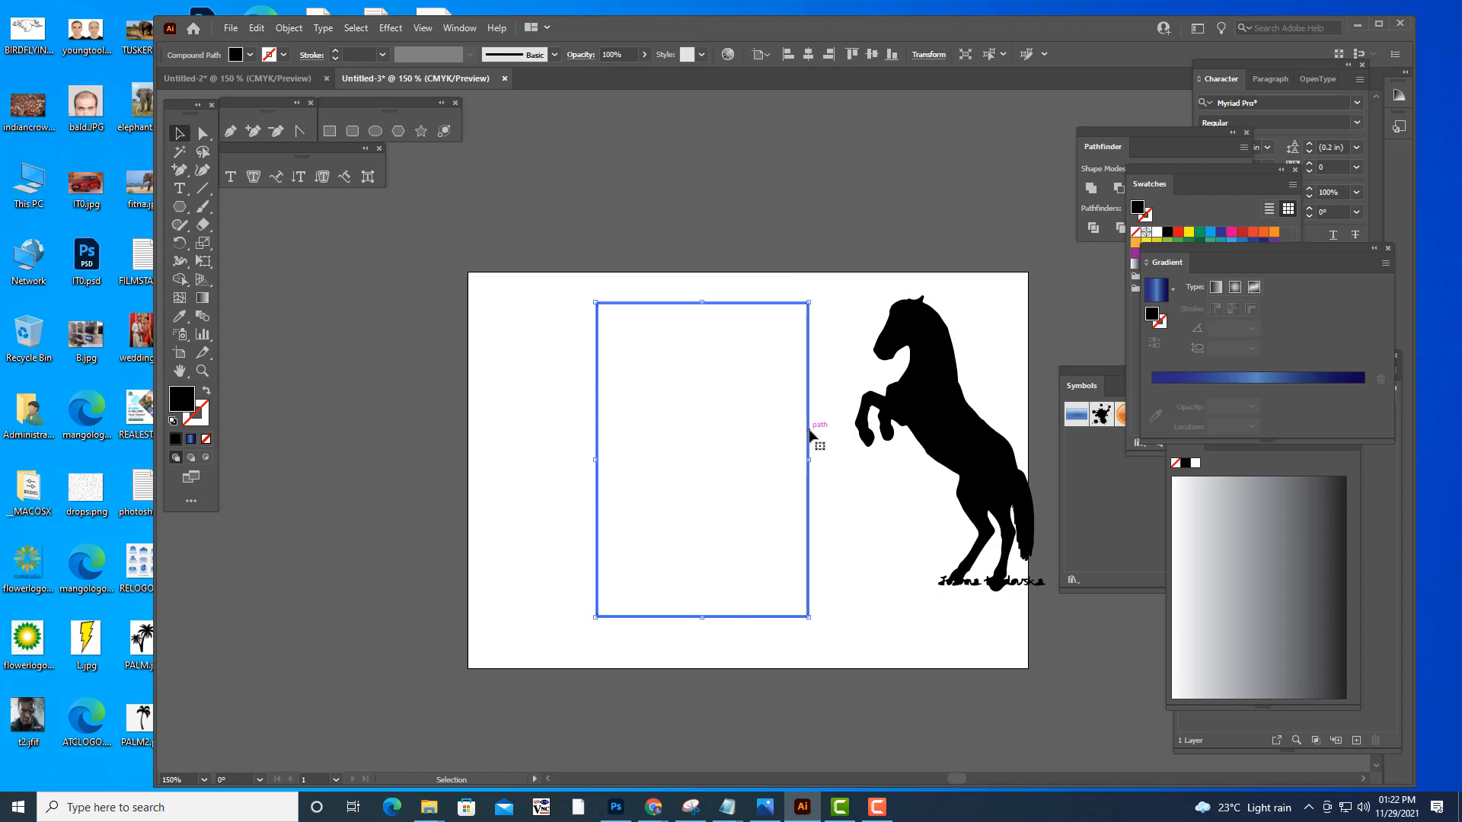
{"action": "key", "text": "Delete"}
- Move the horse silhouette about 392 px back to the left and deselect it
{"action": "left_click", "coordinate": [951, 415]}
{"action": "left_click_drag", "start_coordinate": [951, 415], "coordinate": [690, 415]}
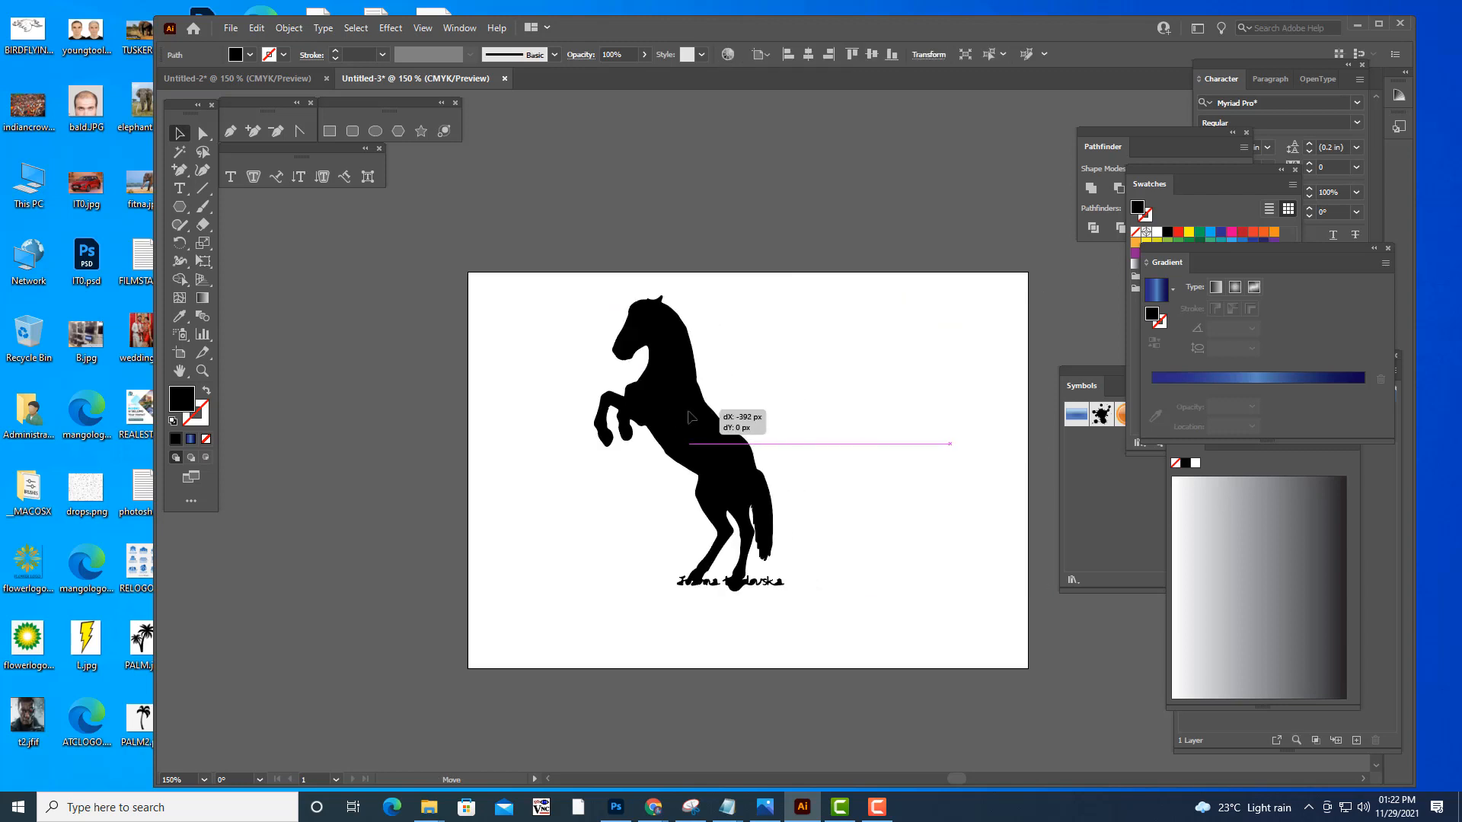
{"action": "left_click", "coordinate": [875, 417]}
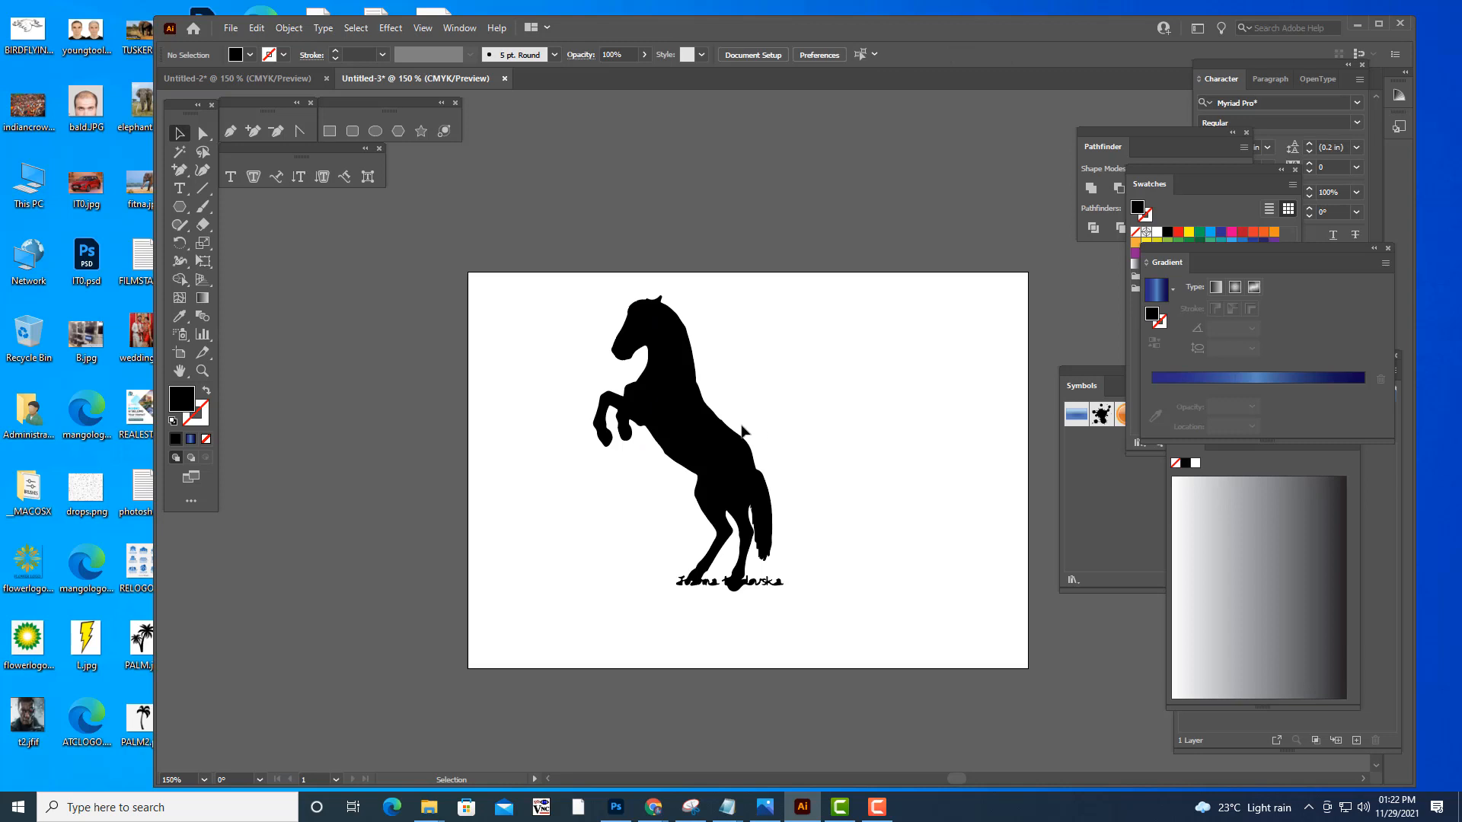
- Enlarge the horse silhouette slightly, shift it a little further left on the artboard and deselect it
{"action": "left_click_drag", "start_coordinate": [687, 418], "coordinate": [688, 413]}
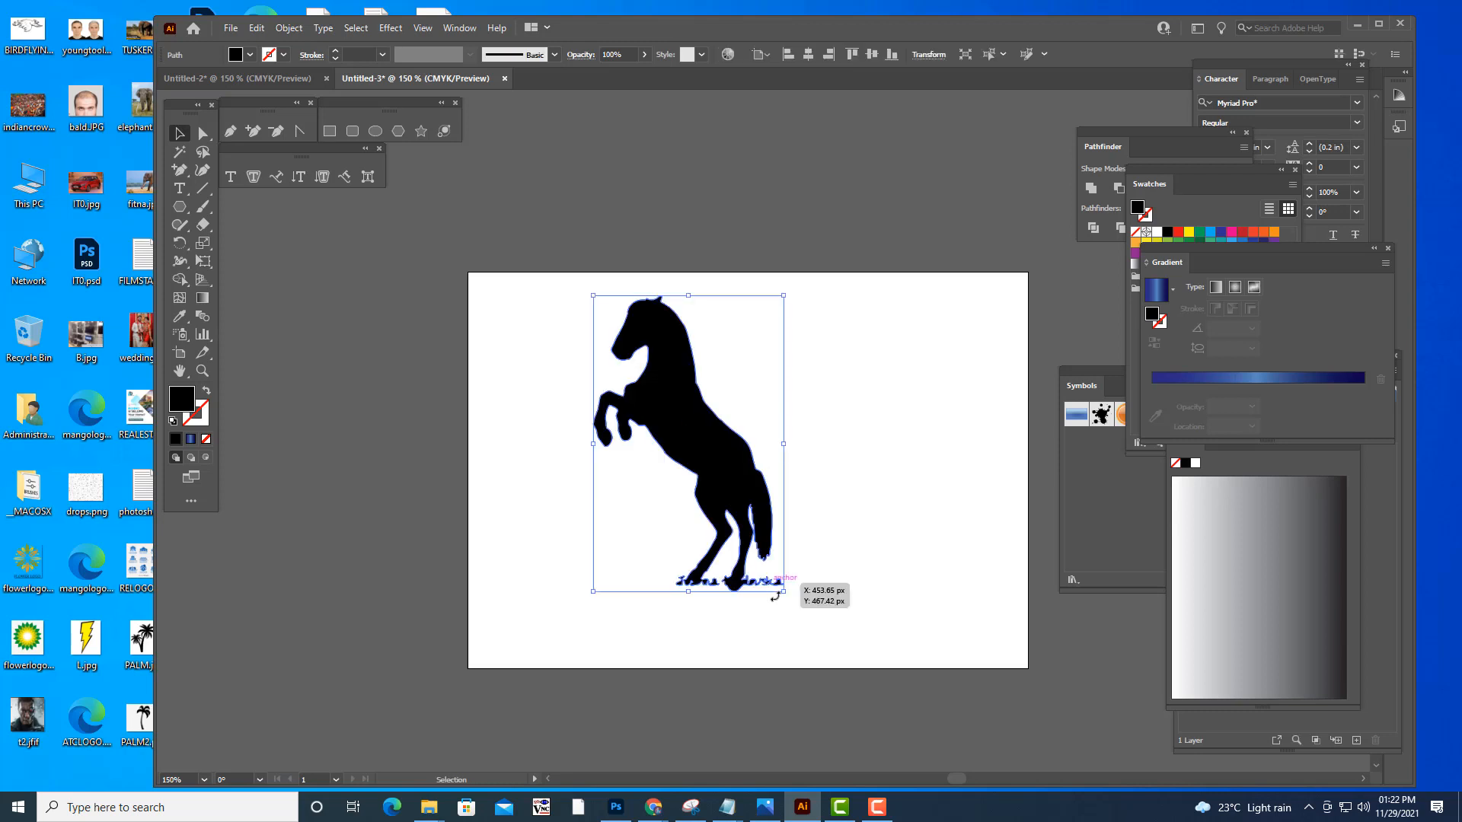
{"action": "left_click_drag", "start_coordinate": [782, 592], "coordinate": [795, 607]}
{"action": "left_click_drag", "start_coordinate": [682, 434], "coordinate": [670, 442]}
{"action": "left_click", "coordinate": [897, 415]}
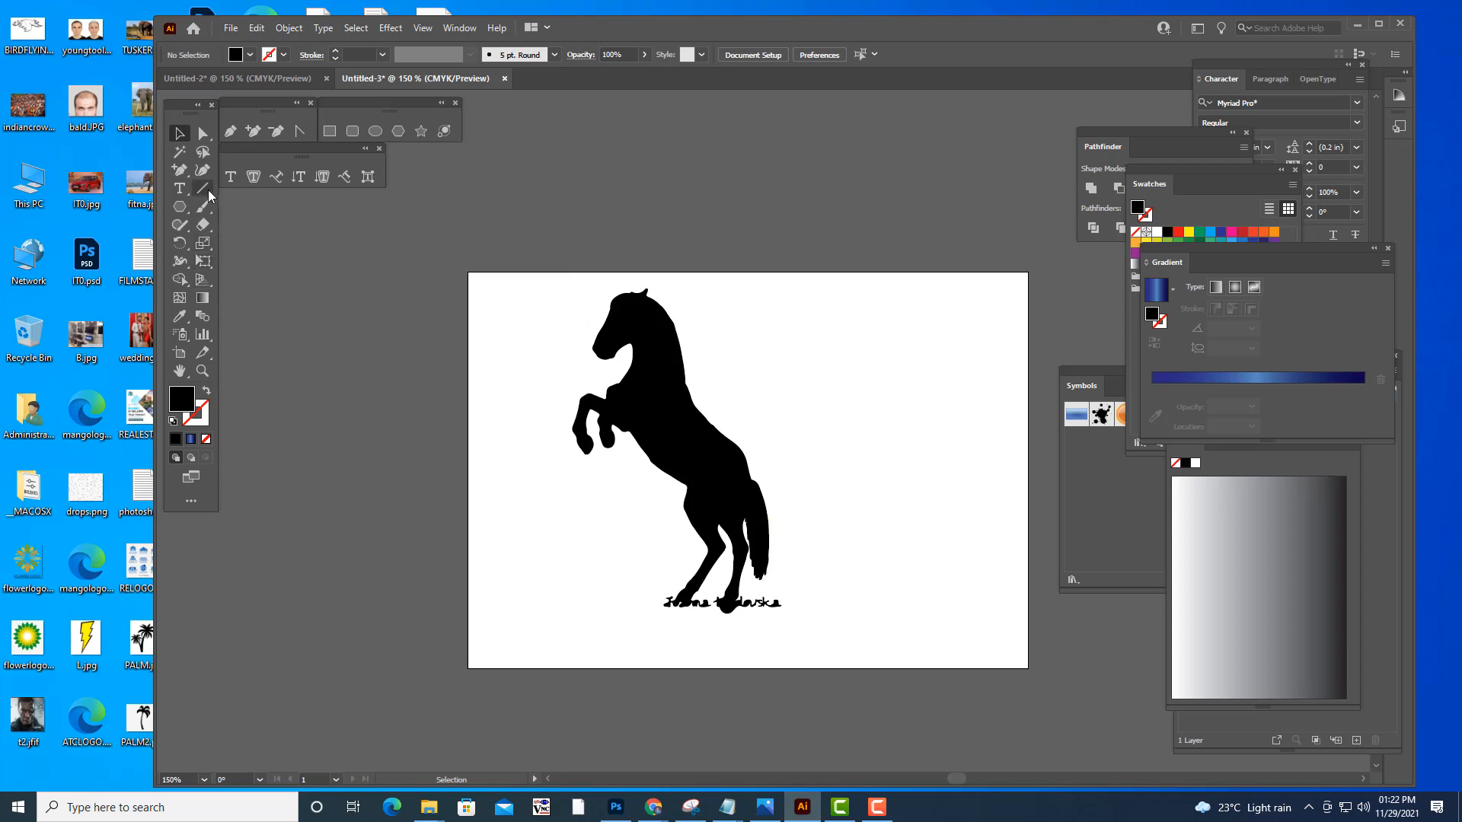
- Draw a rectangle covering the horse's lower body and hind legs, widen it slightly to the left and fill it red
{"action": "left_click", "coordinate": [330, 133]}
{"action": "left_click_drag", "start_coordinate": [631, 461], "coordinate": [850, 655]}
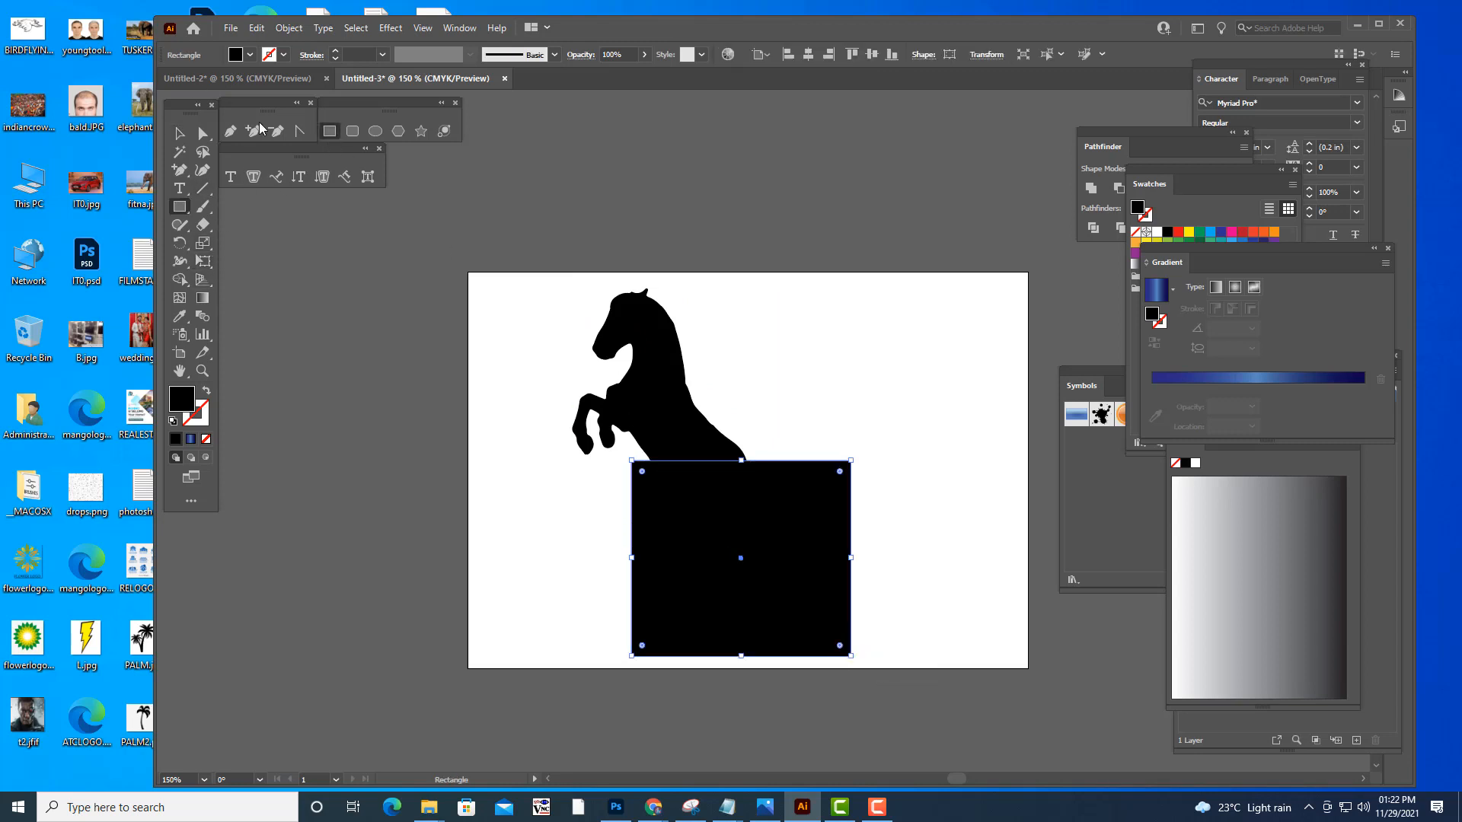
{"action": "left_click", "coordinate": [180, 134]}
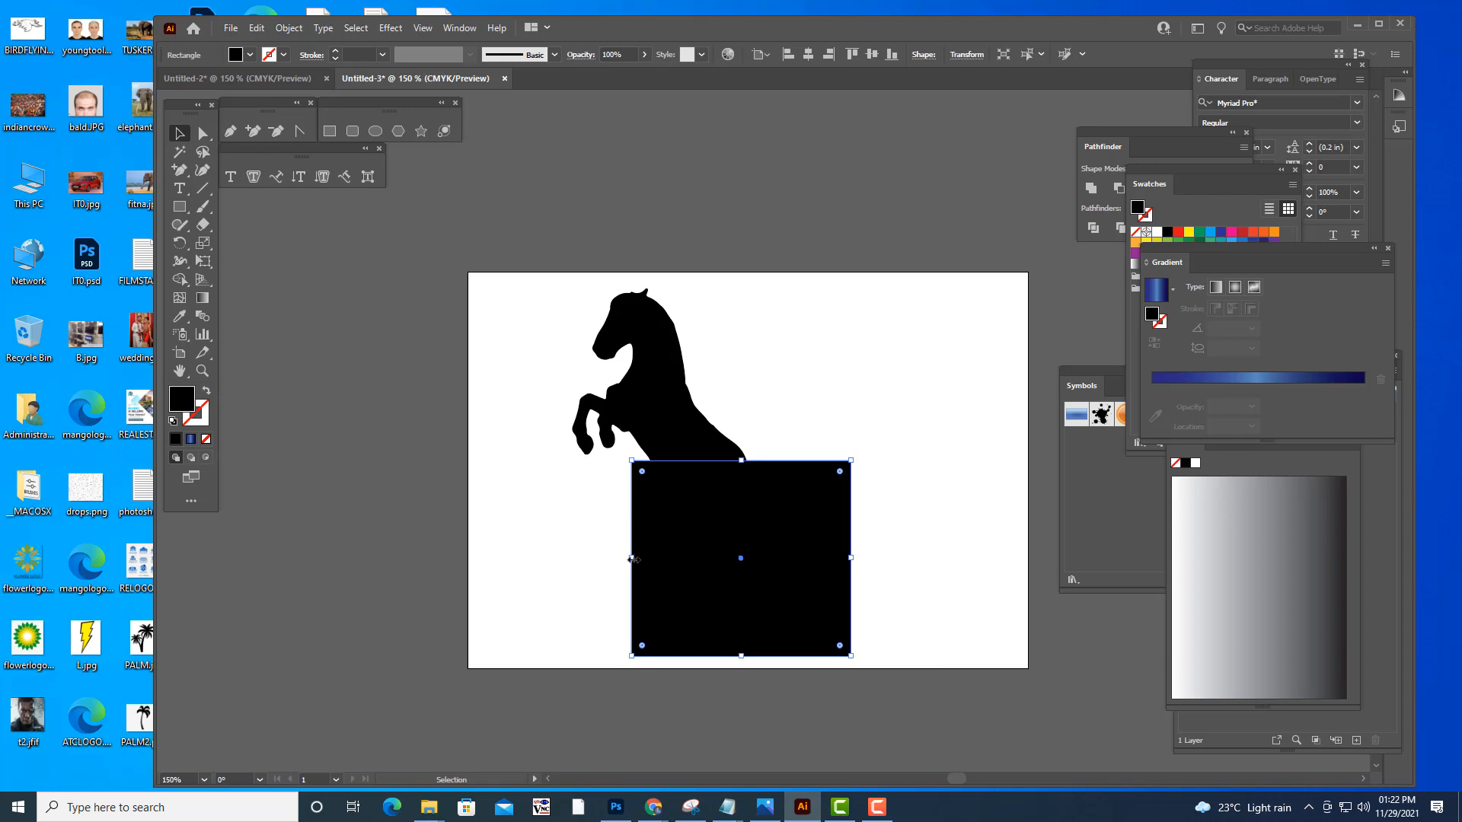
{"action": "left_click_drag", "start_coordinate": [632, 559], "coordinate": [610, 558]}
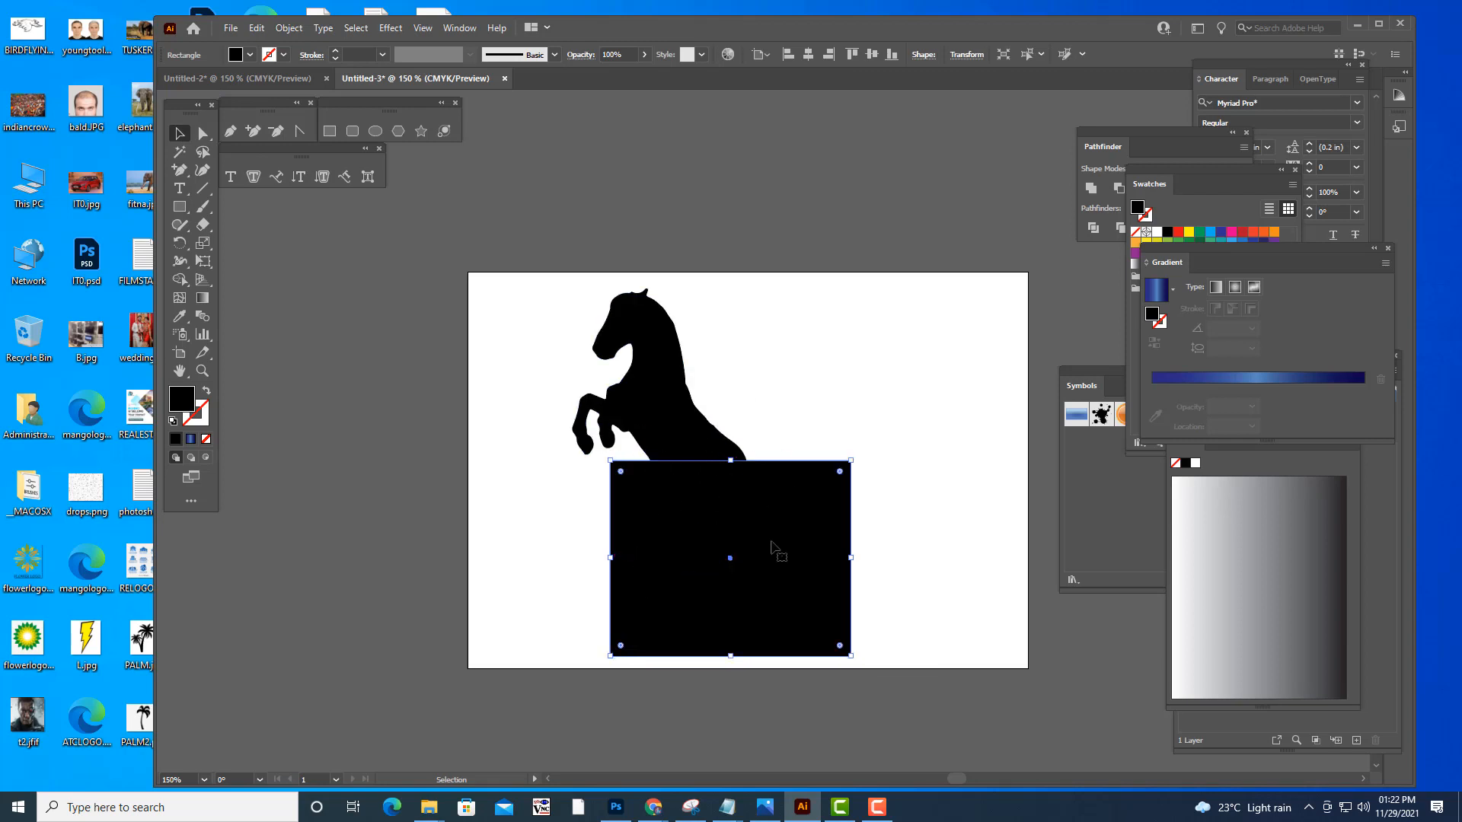
{"action": "left_click", "coordinate": [1180, 233]}
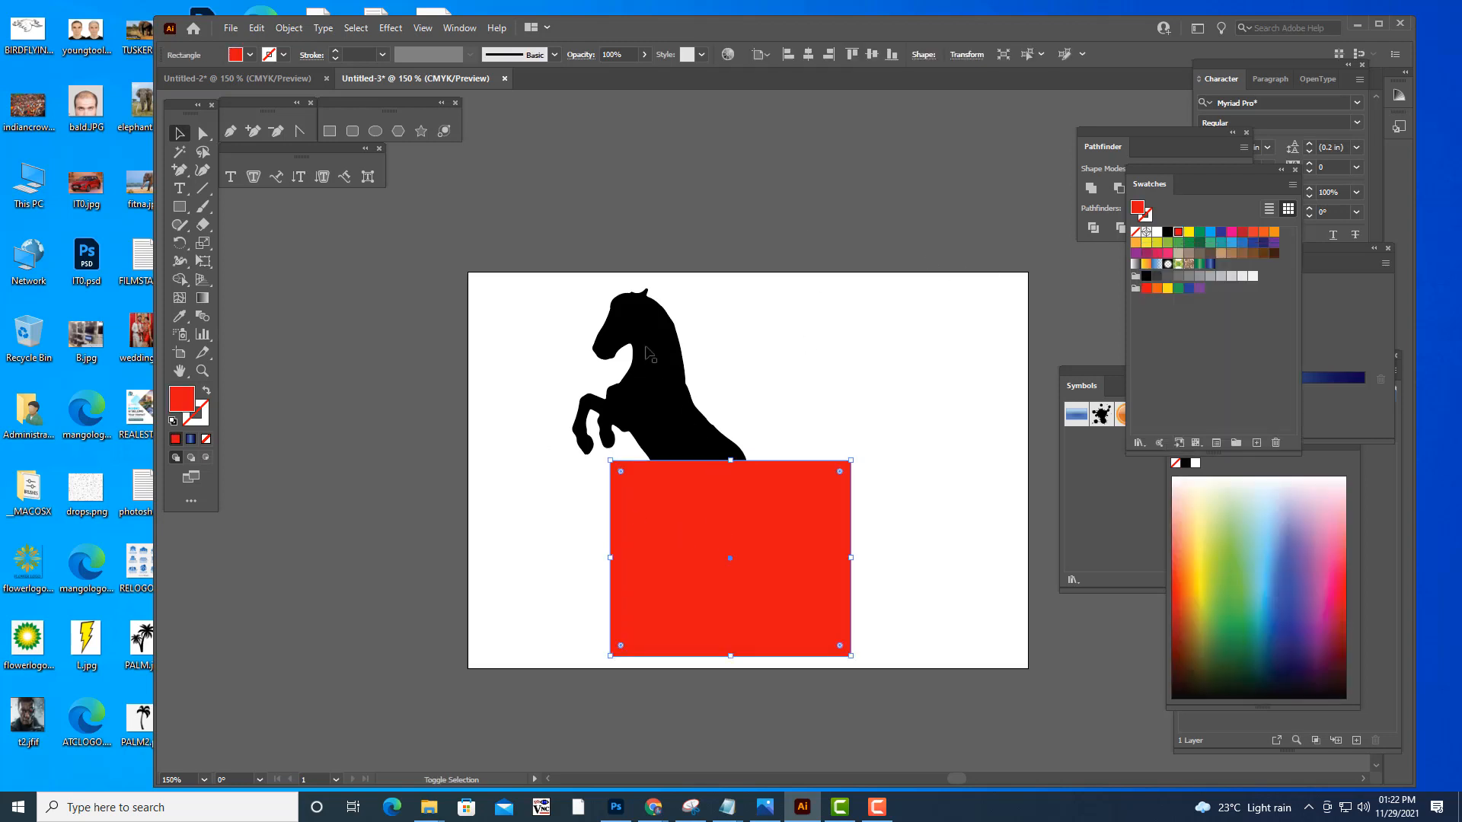
- Subtract the red rectangle from the horse silhouette with Minus Front, keeping only the horse's front half
{"action": "left_click", "coordinate": [702, 442], "text": "shift"}
{"action": "left_click_drag", "start_coordinate": [1111, 137], "coordinate": [1069, 138]}
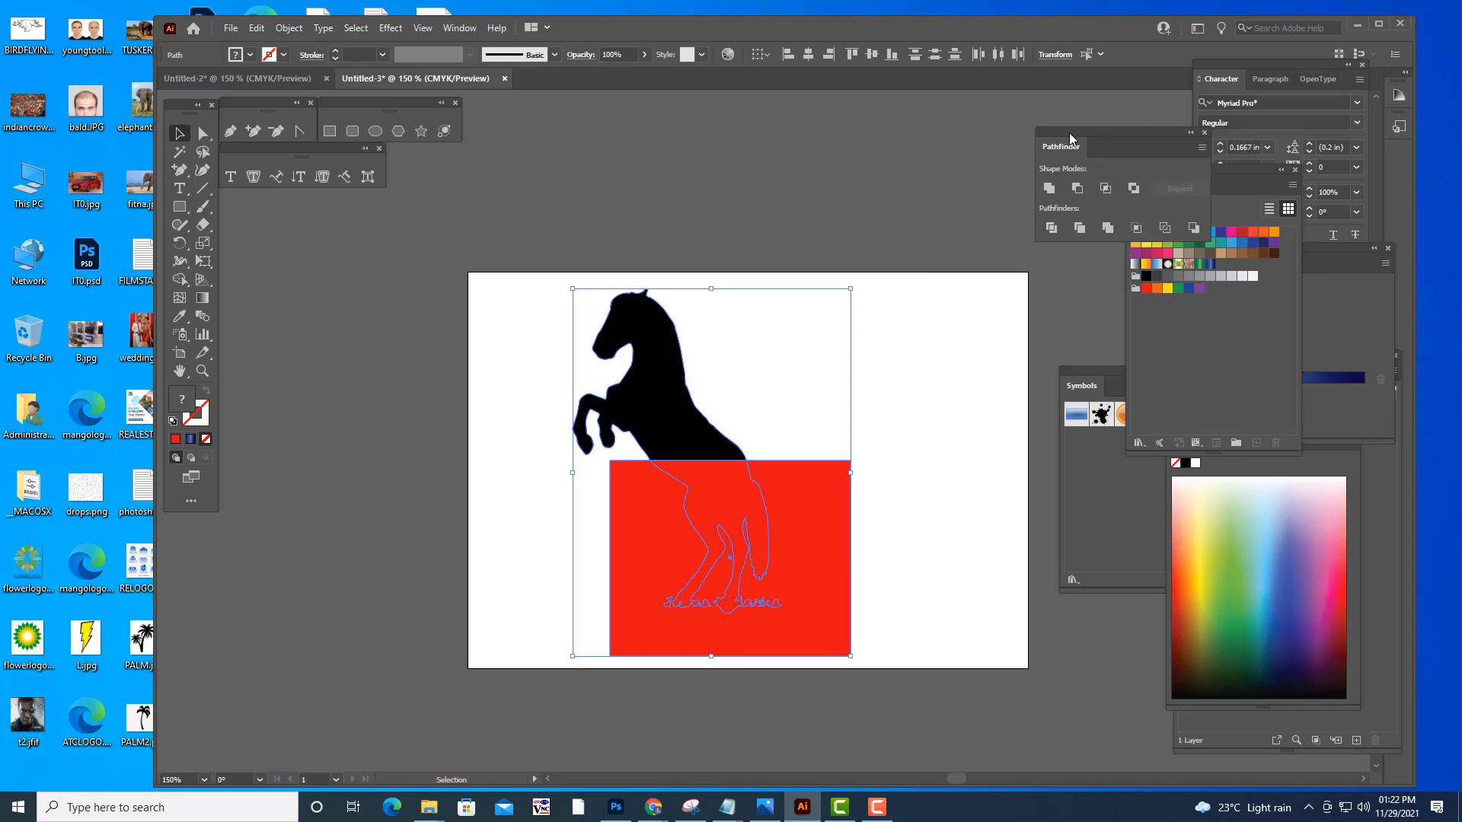
{"action": "left_click", "coordinate": [1077, 188]}
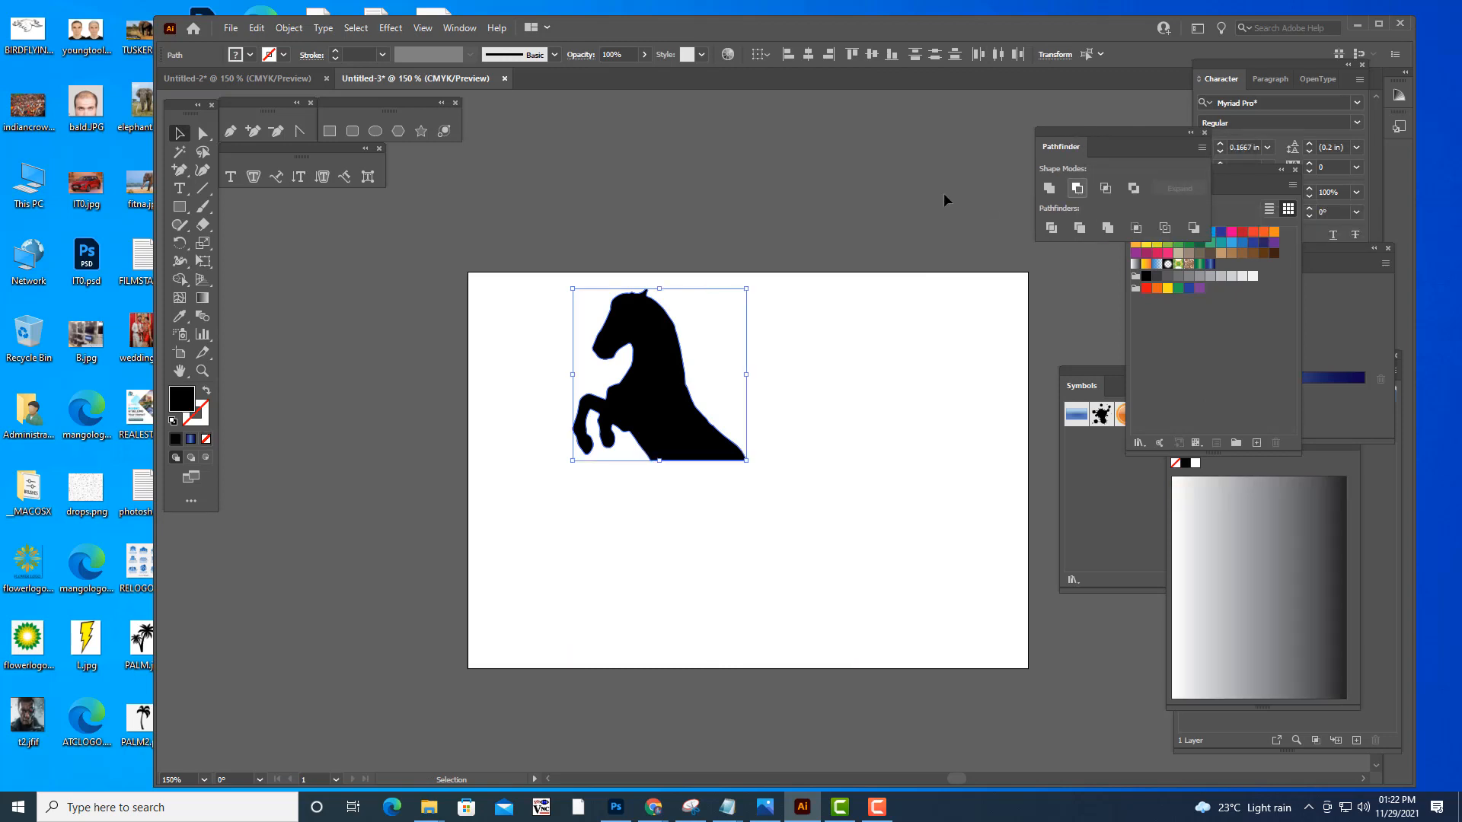
- Shift the half-horse silhouette slightly to the right, scale it down a little and deselect it
{"action": "left_click", "coordinate": [747, 415]}
{"action": "mouse_move", "coordinate": [677, 419]}
{"action": "left_mouse_down"}
{"action": "mouse_move", "coordinate": [706, 478]}
{"action": "mouse_move", "coordinate": [697, 424]}
{"action": "left_mouse_up"}
{"action": "left_click_drag", "start_coordinate": [765, 305], "coordinate": [755, 315]}
{"action": "left_click", "coordinate": [747, 499]}
- Duplicate the half horse to the right, reflect the copy across the vertical axis and align its base with the original's
{"action": "left_click", "coordinate": [684, 440]}
{"action": "left_click_drag", "start_coordinate": [684, 439], "coordinate": [864, 438]}
{"action": "right_click", "coordinate": [864, 437]}
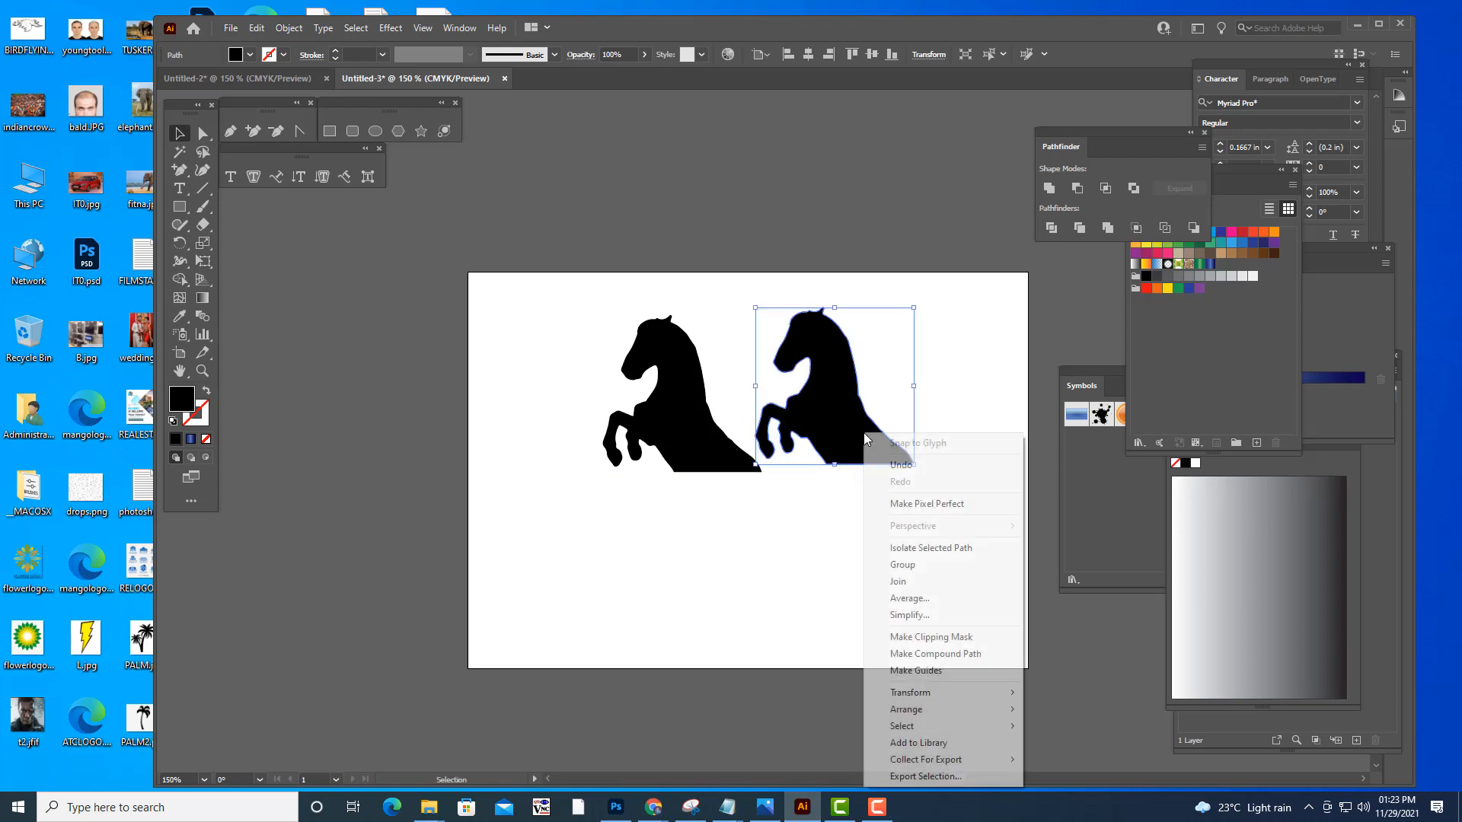
{"action": "mouse_move", "coordinate": [937, 693]}
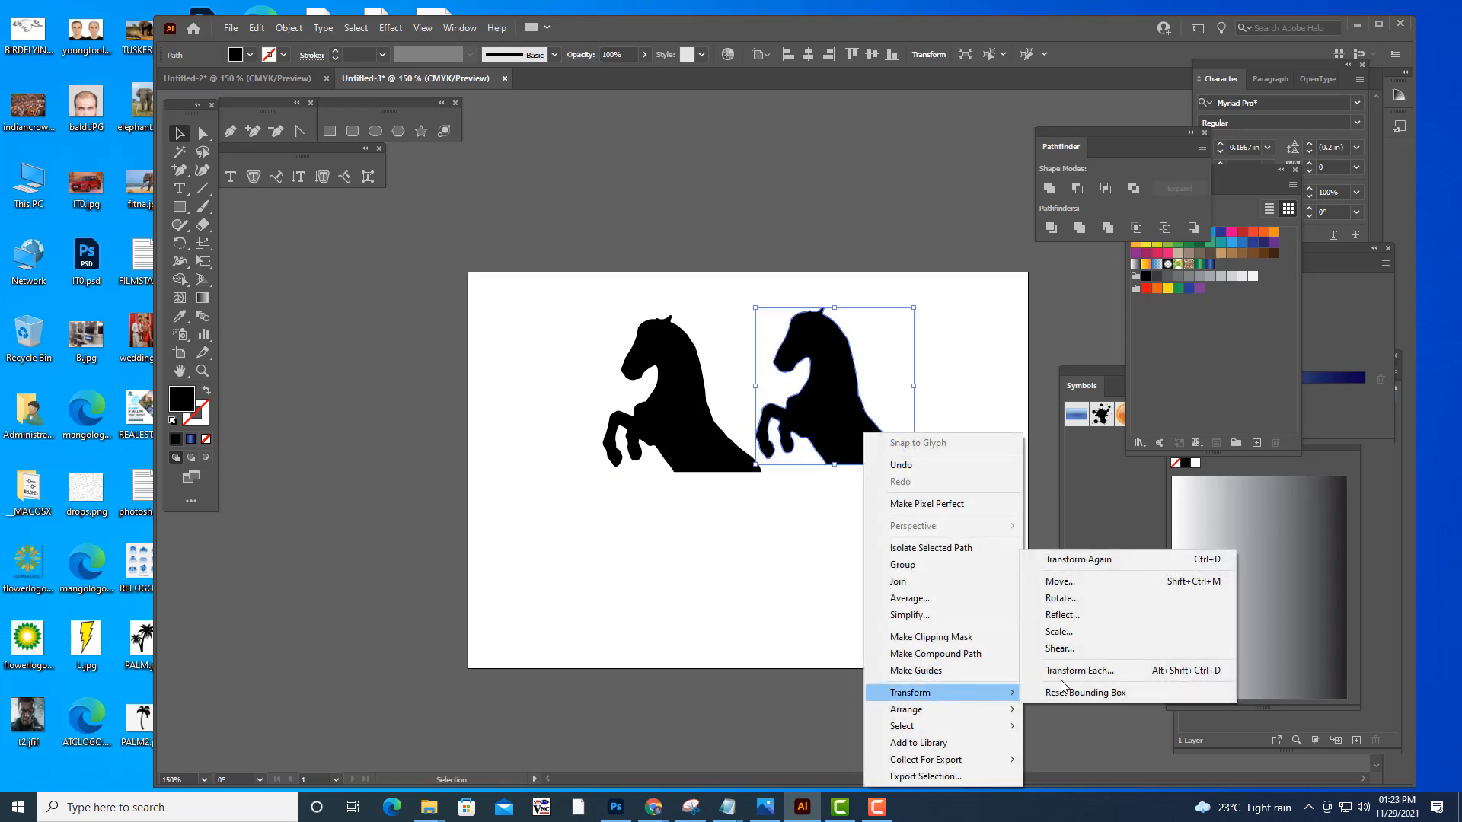
{"action": "left_click", "coordinate": [1086, 616]}
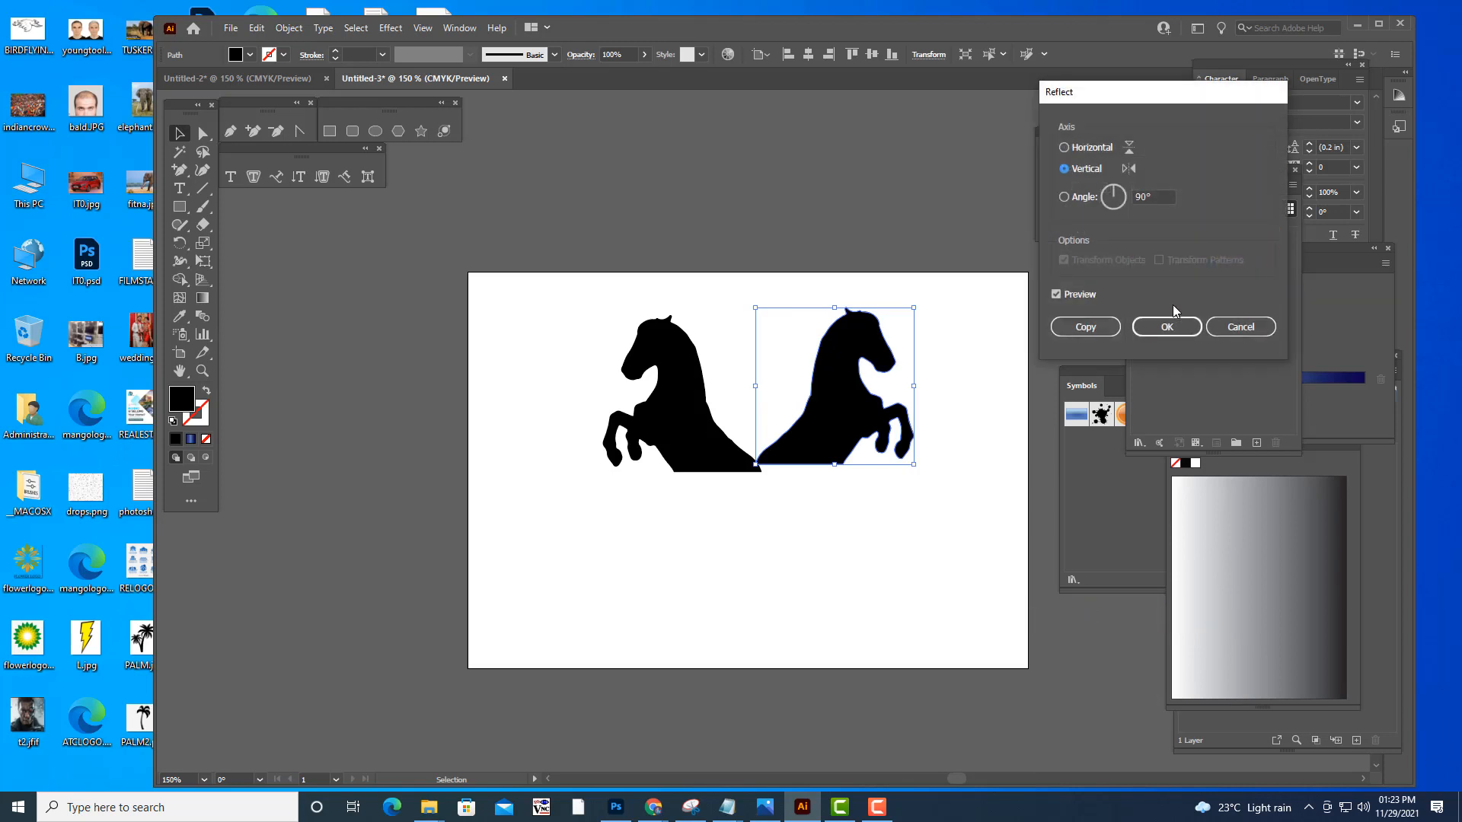
{"action": "left_click", "coordinate": [1158, 327]}
{"action": "left_click_drag", "start_coordinate": [856, 411], "coordinate": [869, 421]}
{"action": "left_click", "coordinate": [839, 200]}
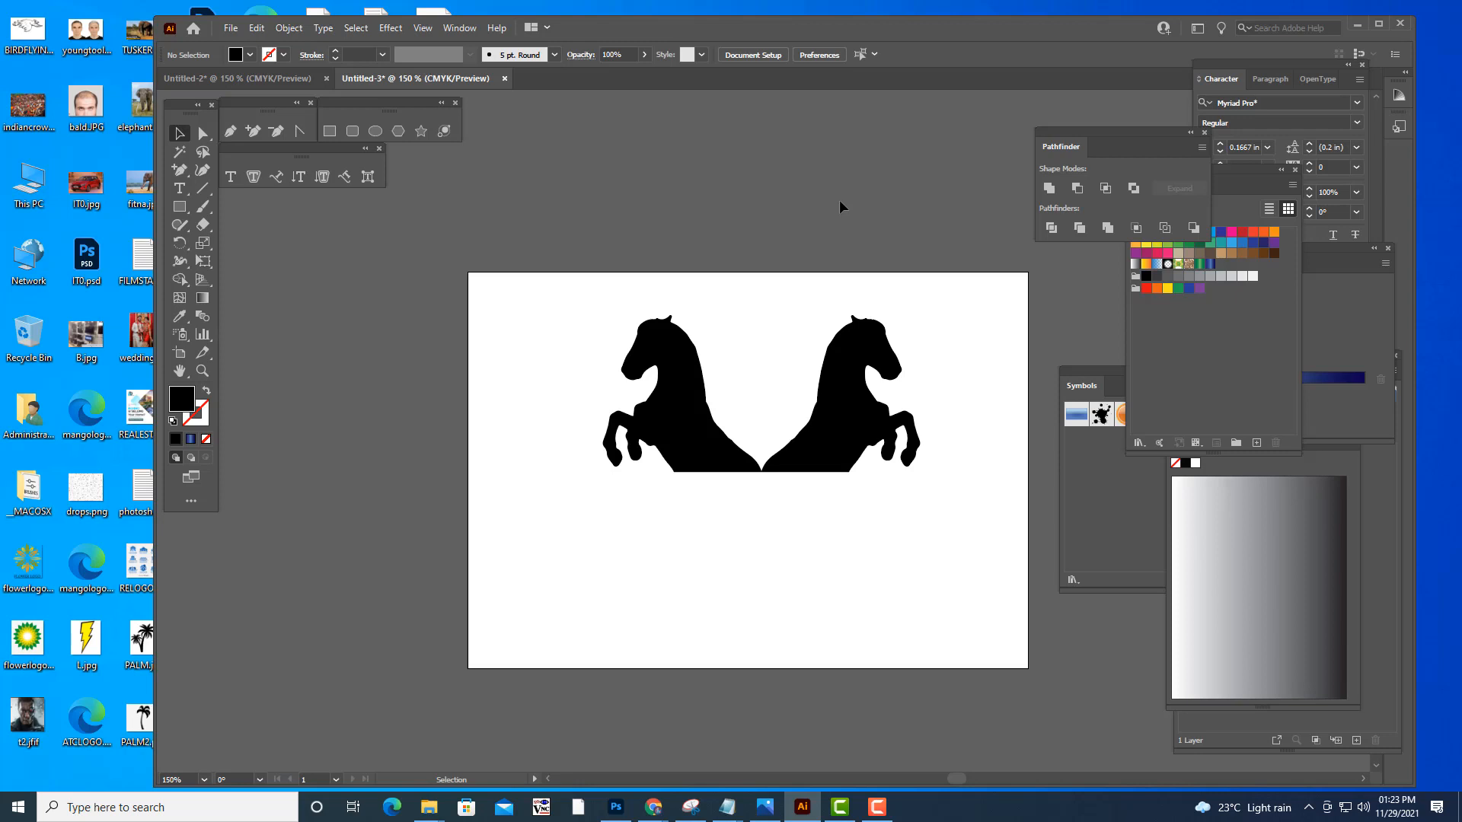
- Extend the artboard upward and to both sides, to about 1105 by 667 px
{"action": "key", "text": "shift+o"}
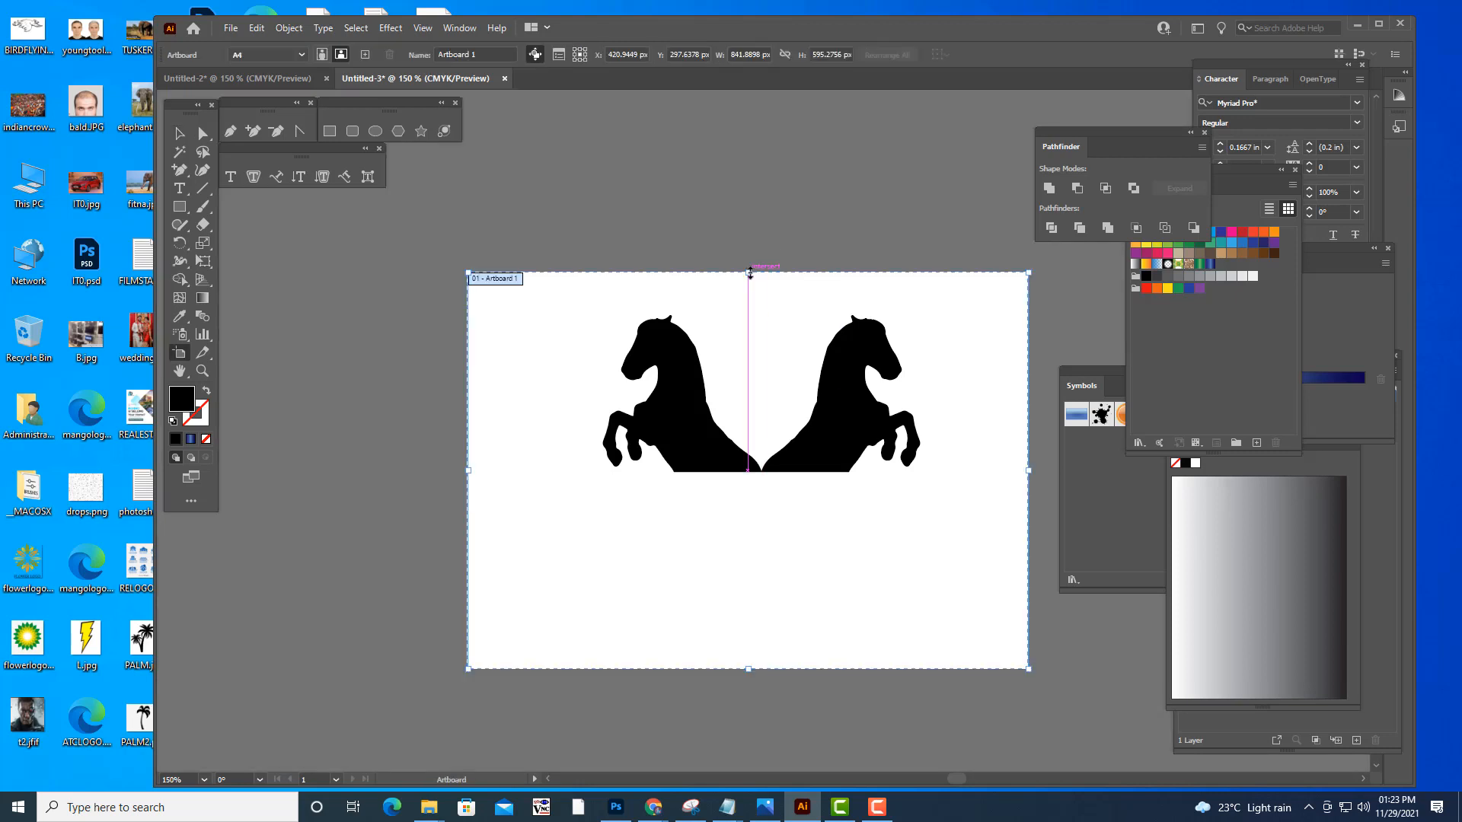
{"action": "left_click_drag", "start_coordinate": [750, 272], "coordinate": [749, 225]}
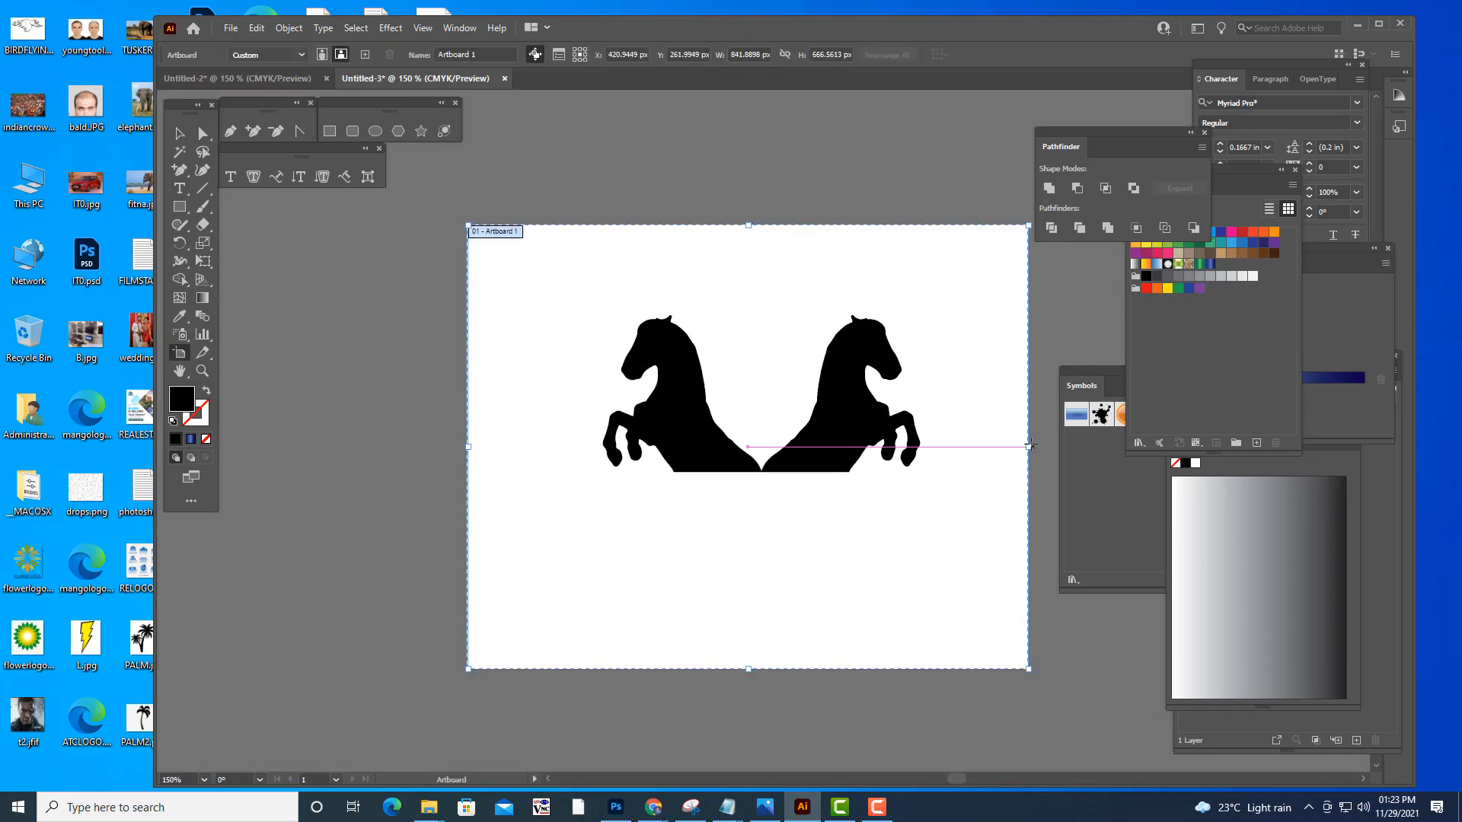
{"action": "left_click_drag", "start_coordinate": [1029, 445], "coordinate": [1088, 447]}
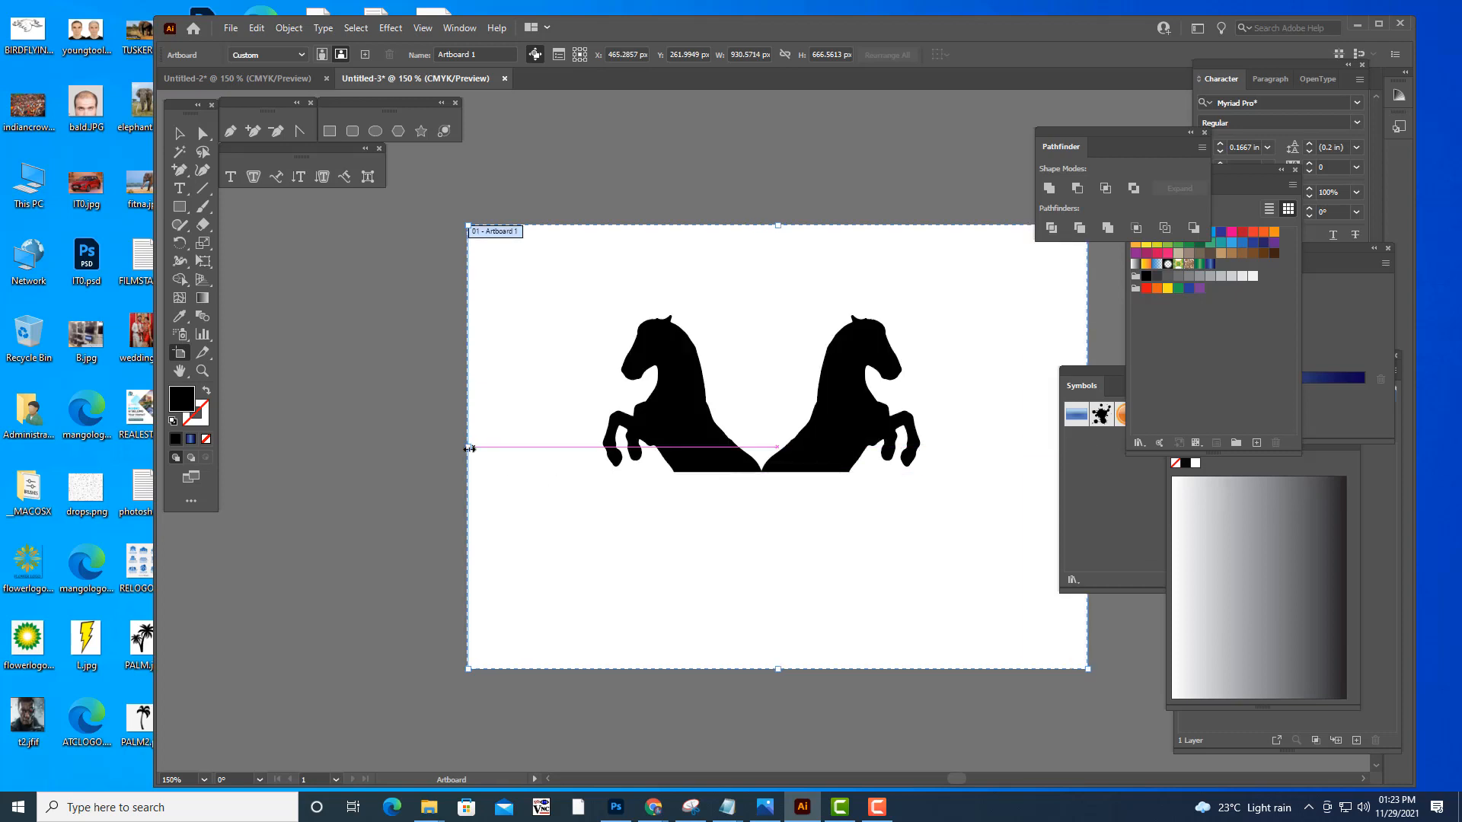
{"action": "left_click_drag", "start_coordinate": [469, 449], "coordinate": [352, 447]}
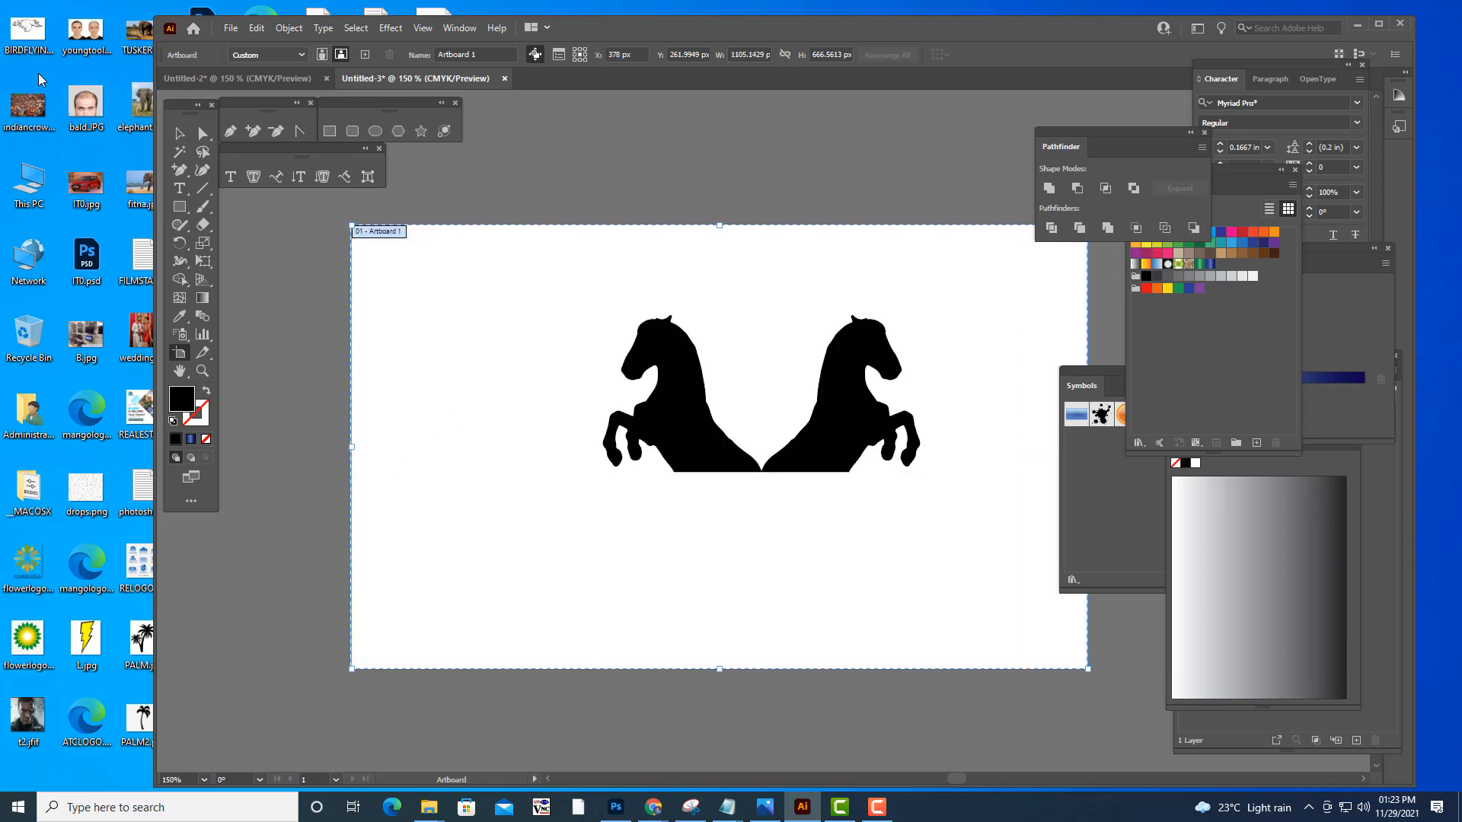
{"action": "left_click", "coordinate": [180, 134]}
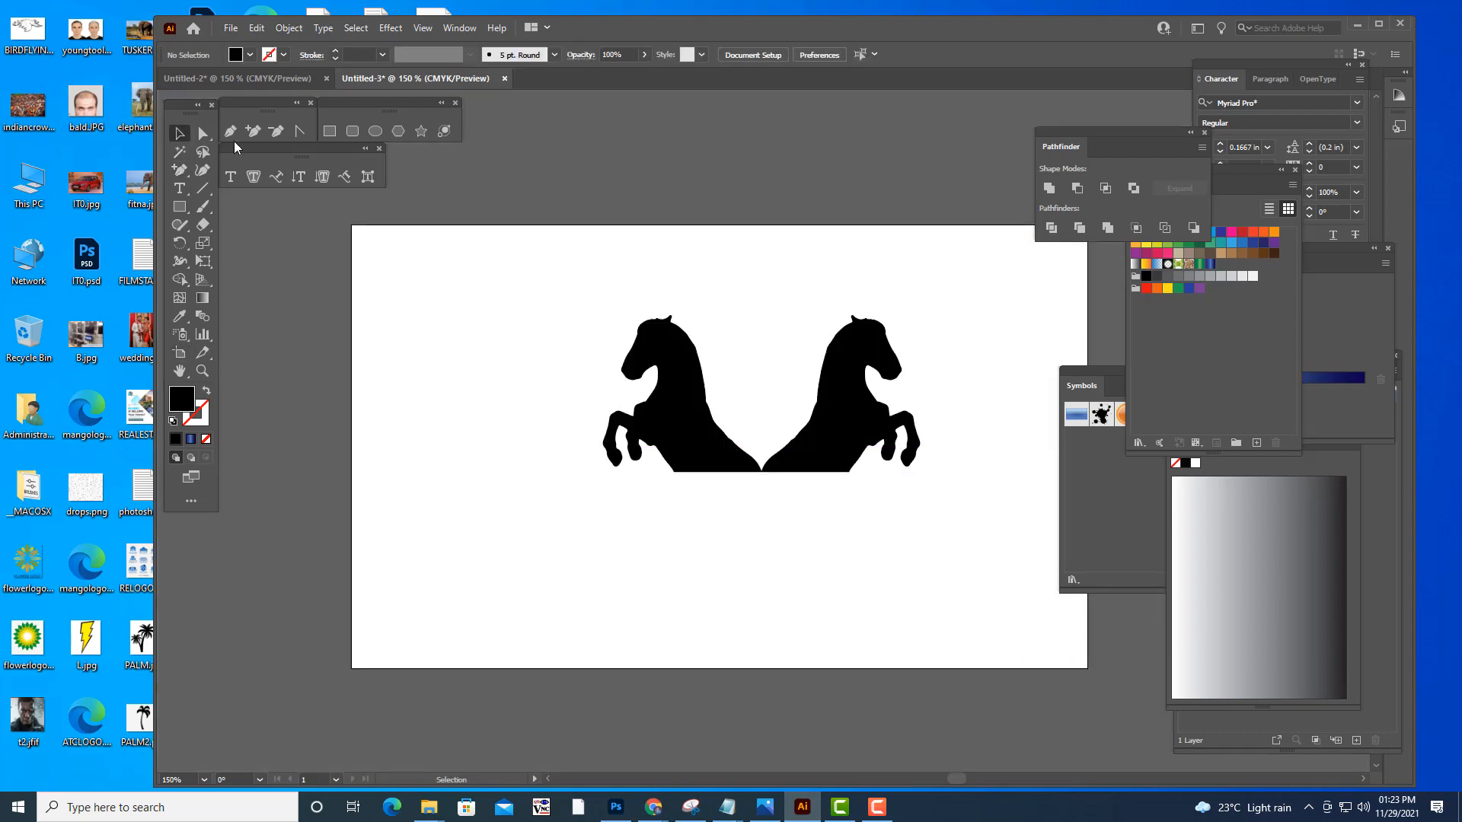
- Move both horse silhouettes together about 26 px to the left and enlarge them slightly from their centre
{"action": "left_click", "coordinate": [845, 426]}
{"action": "left_click", "coordinate": [694, 437], "text": "shift"}
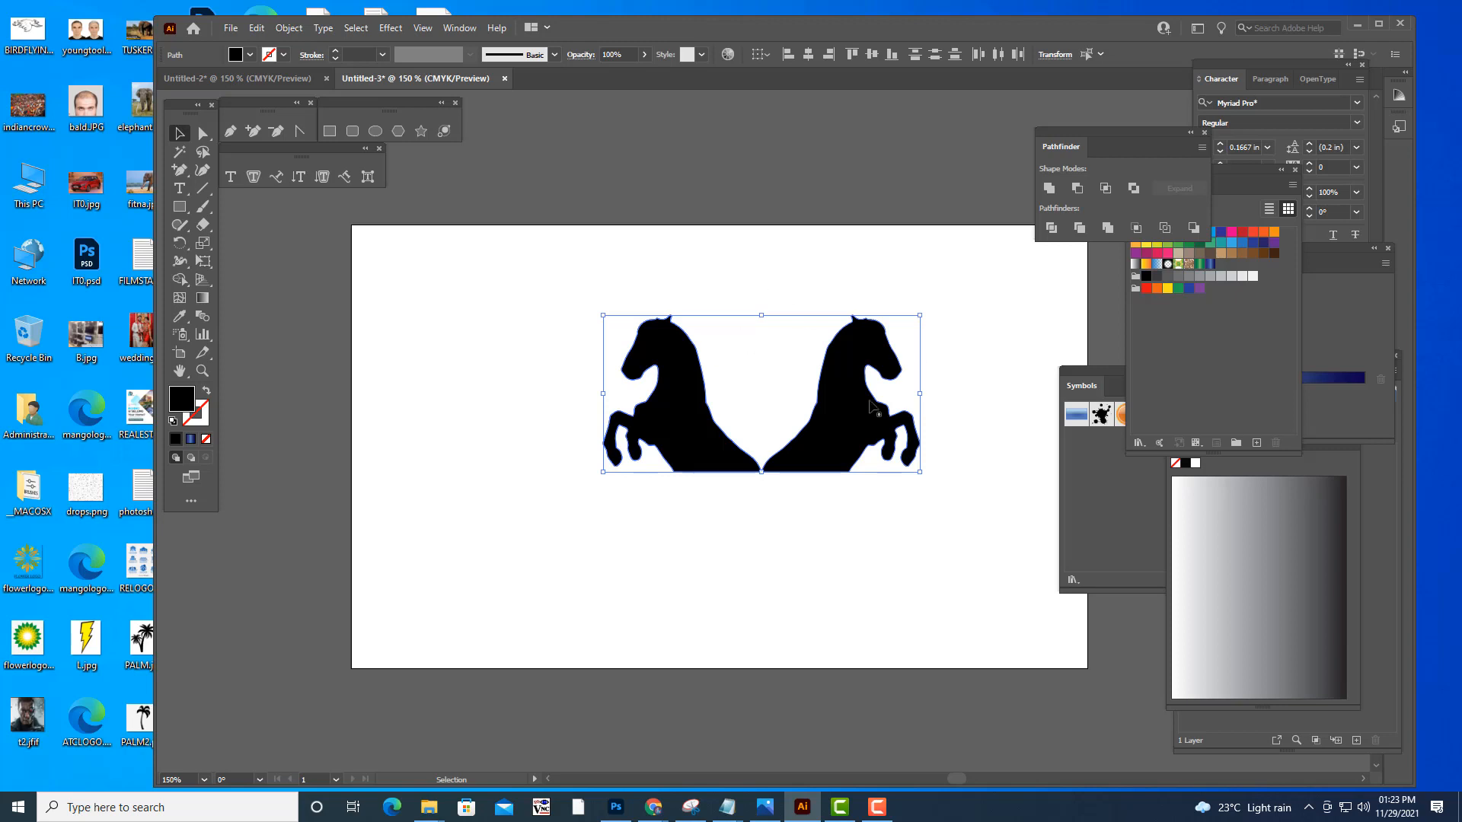
{"action": "left_click_drag", "start_coordinate": [855, 414], "coordinate": [835, 413]}
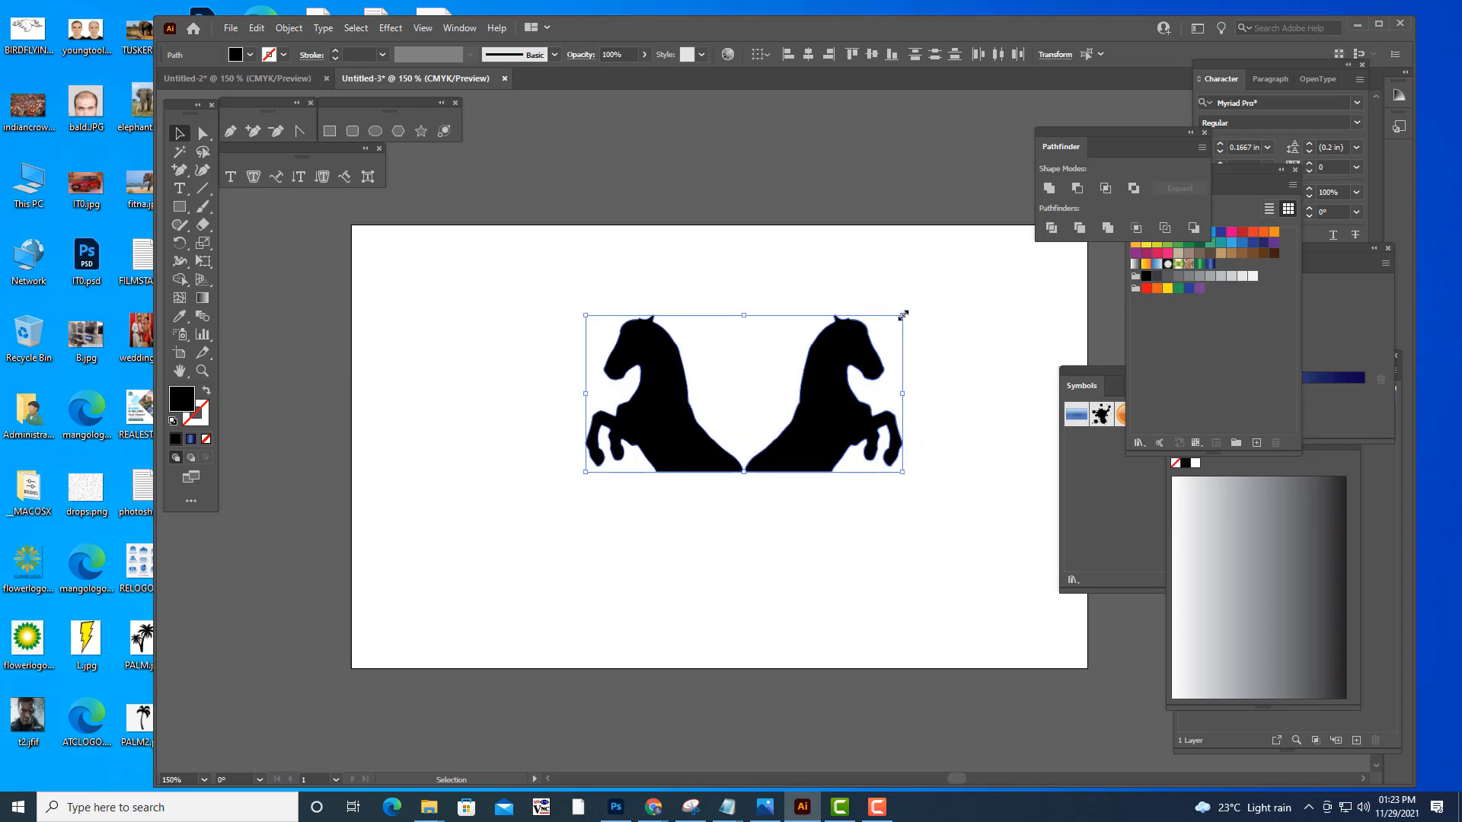
{"action": "mouse_move", "coordinate": [903, 315]}
{"action": "left_mouse_down"}
{"action": "mouse_move", "coordinate": [928, 296]}
{"action": "mouse_move", "coordinate": [920, 307]}
{"action": "left_mouse_up"}
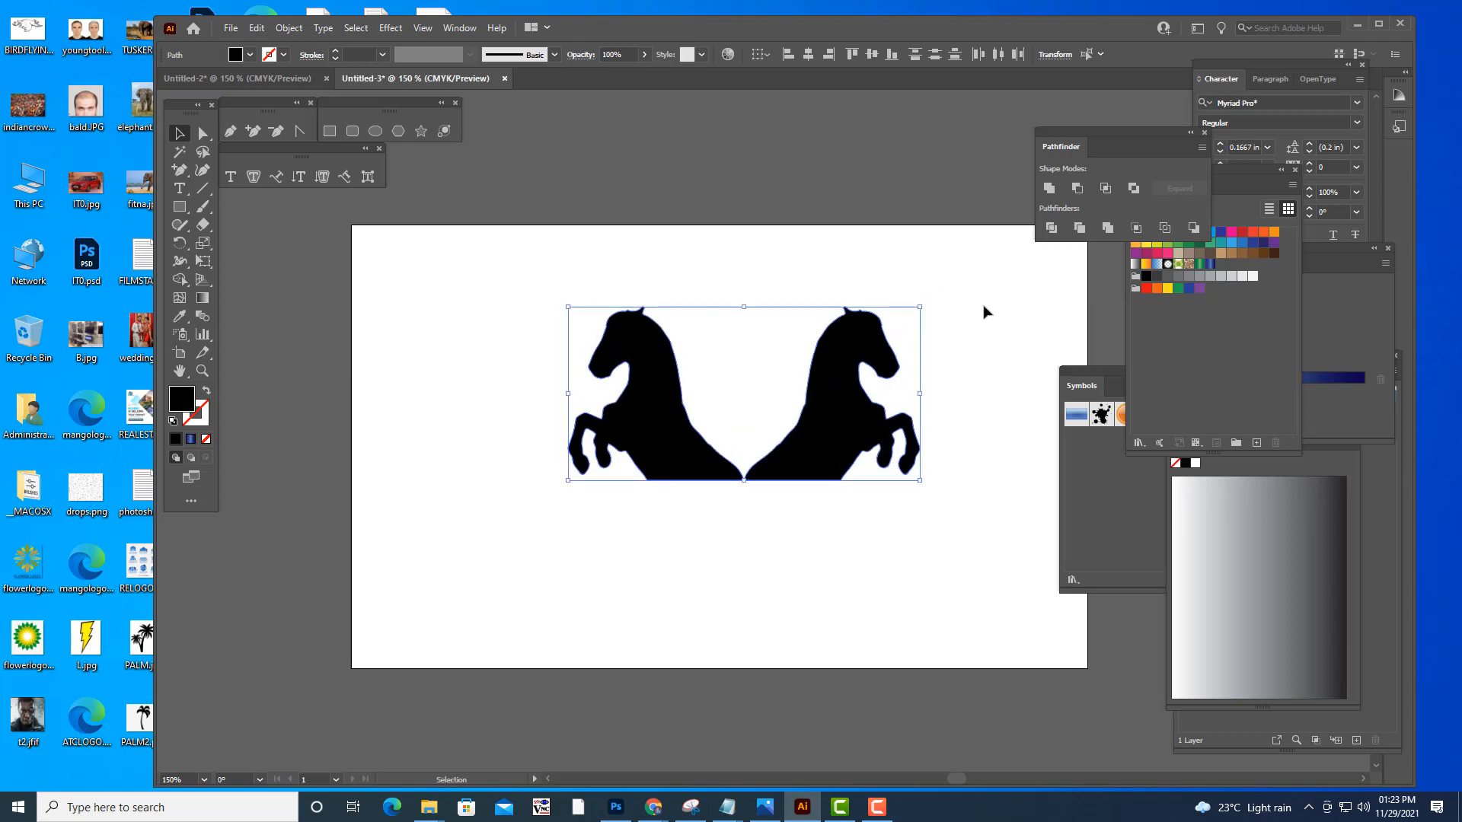
{"action": "key", "text": "Return"}
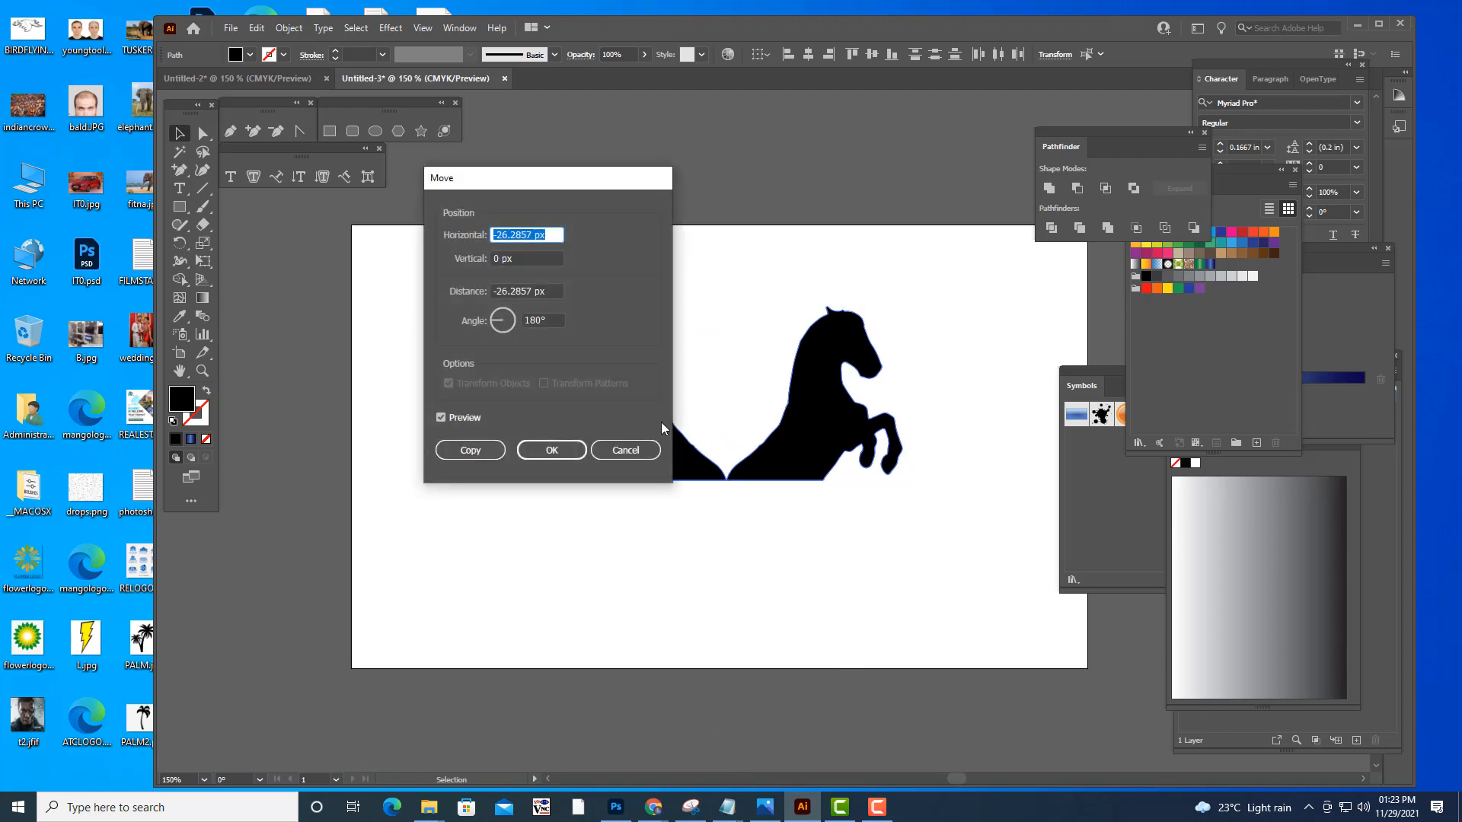
{"action": "left_click", "coordinate": [628, 450]}
- Switch to Chrome and search Google Images for "silhouette" in a new tab
{"action": "mouse_move", "coordinate": [649, 803]}
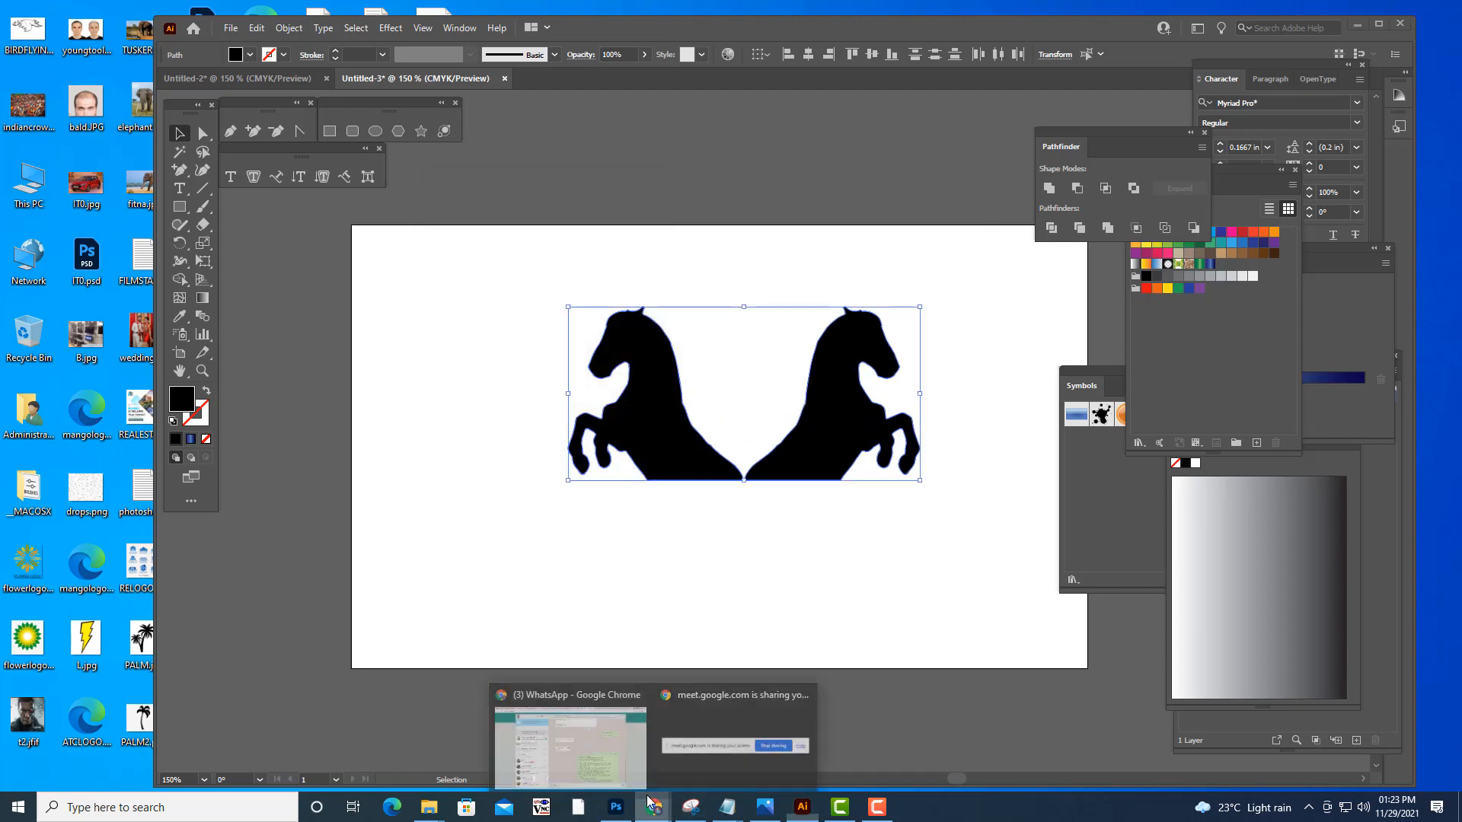
{"action": "left_click", "coordinate": [548, 693]}
{"action": "left_click", "coordinate": [1280, 12]}
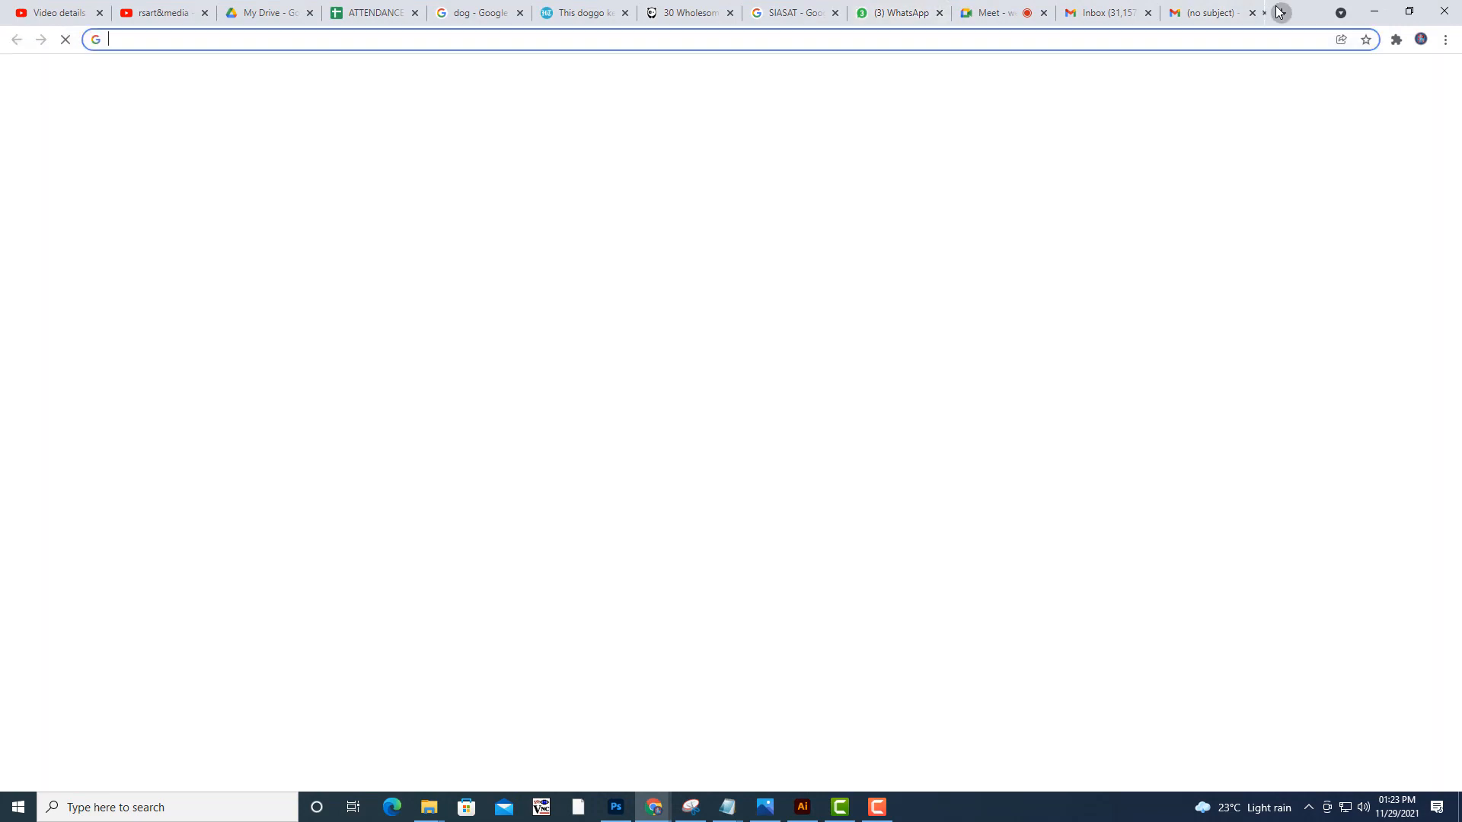
{"action": "left_click", "coordinate": [1355, 79]}
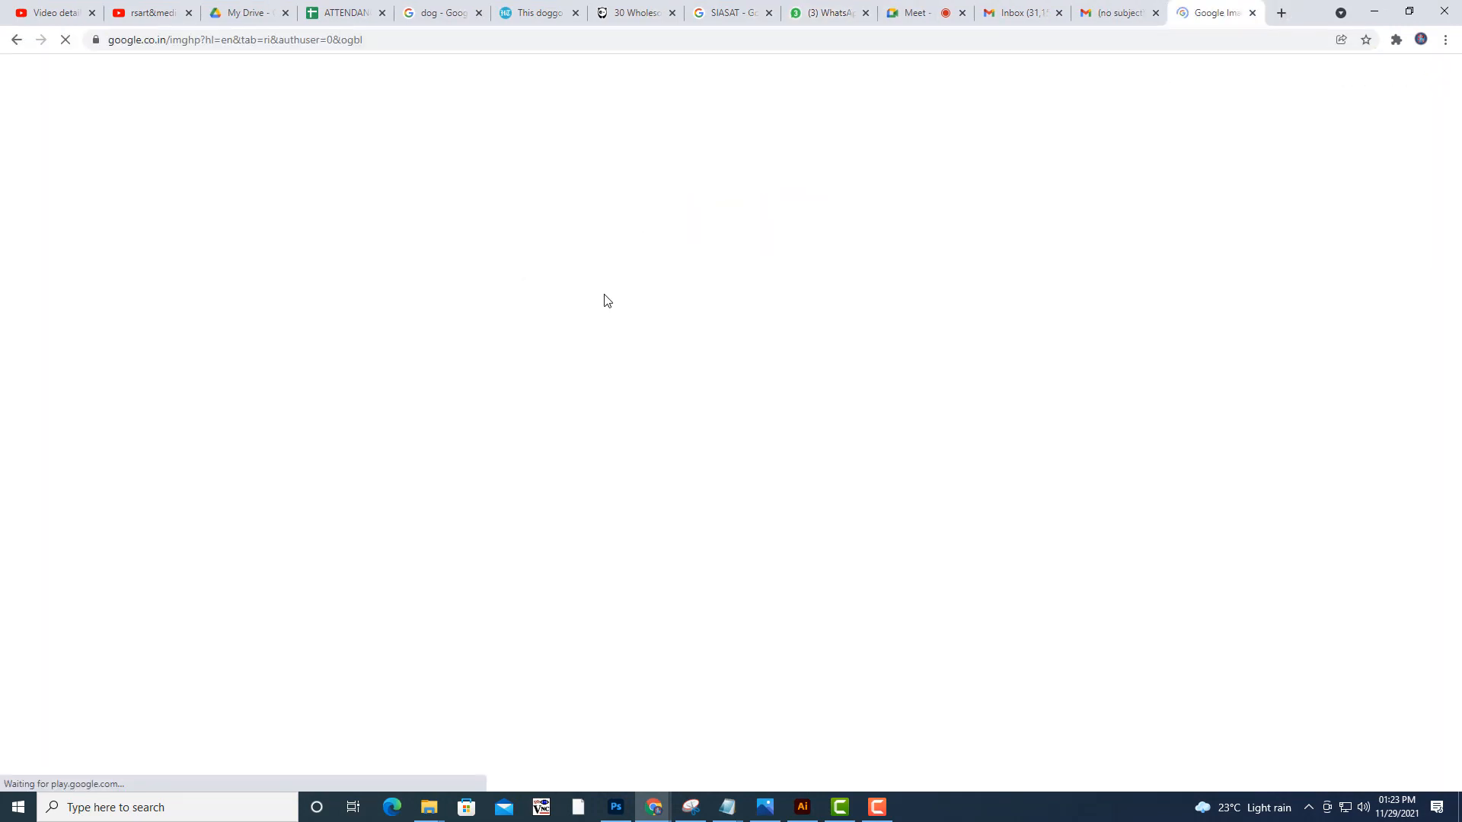
{"action": "type", "text": "SIL"}
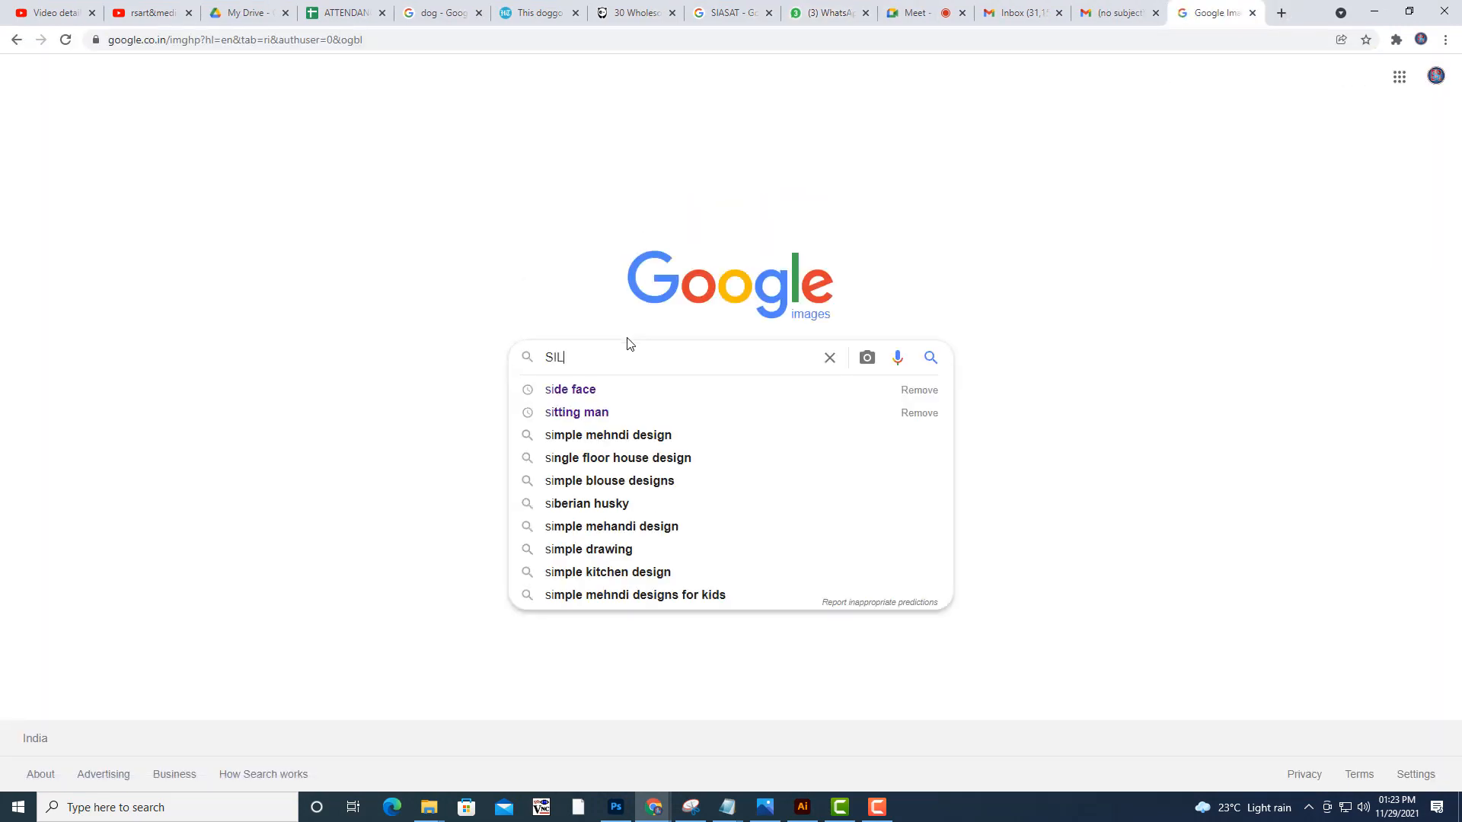
{"action": "type", "text": "H"}
{"action": "key", "text": "Down"}
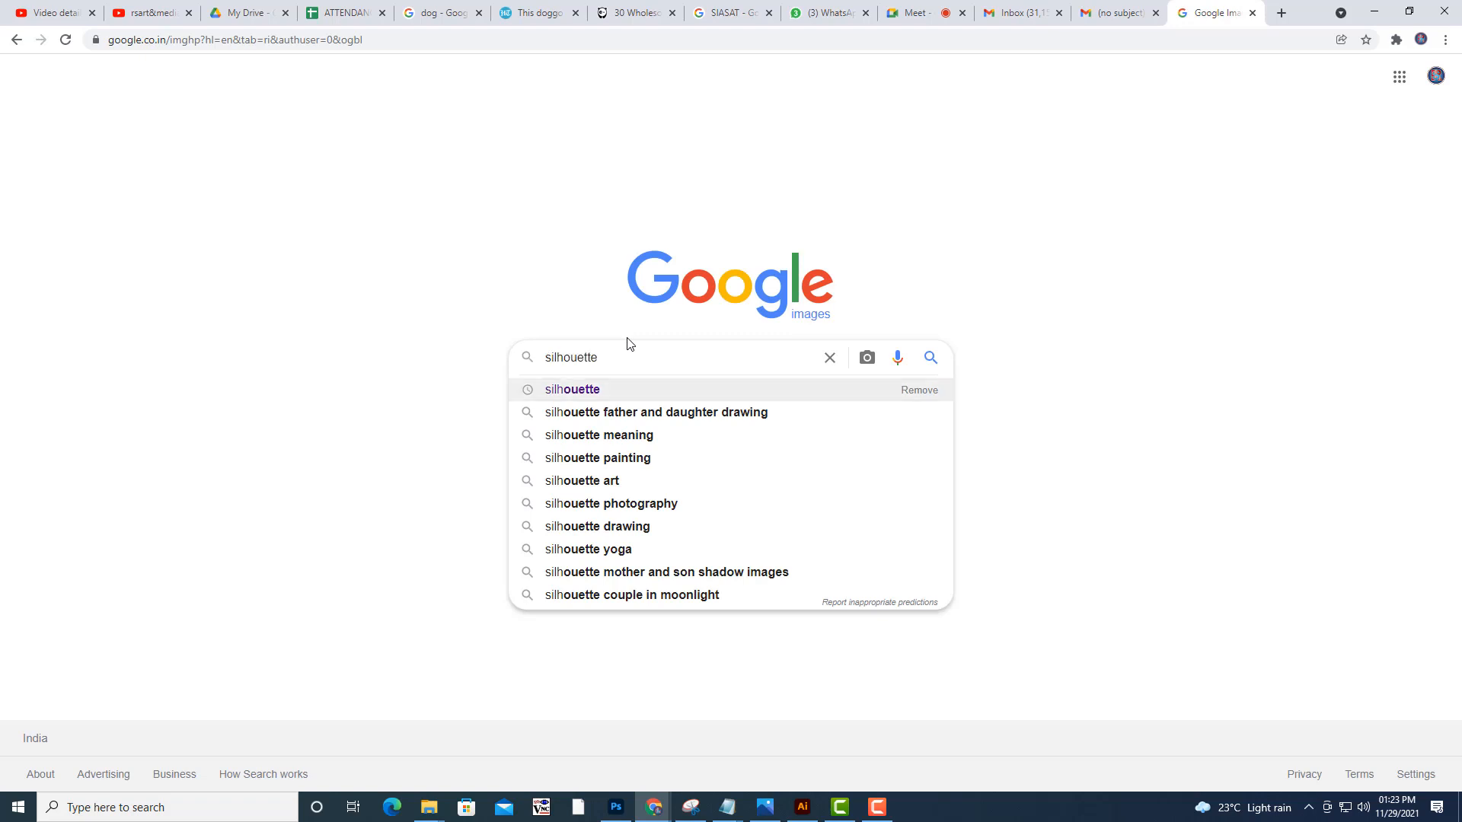
{"action": "key", "text": "Return"}
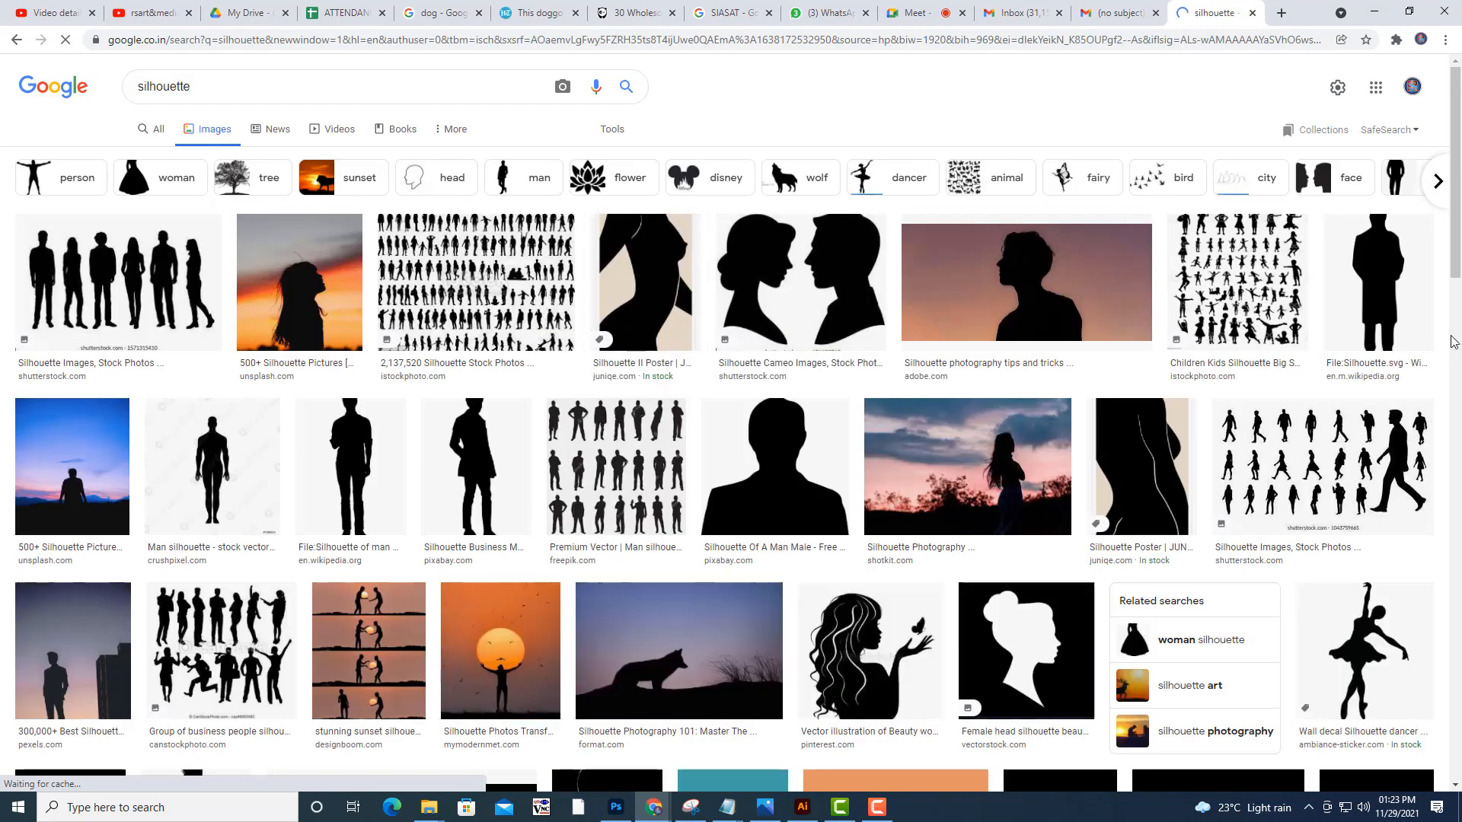
- Browse the silhouette image results for example shapes and open the preview of the howling wolf silhouette
{"action": "scroll", "coordinate": [1203, 303], "scroll_direction": "down", "scroll_amount": 4}
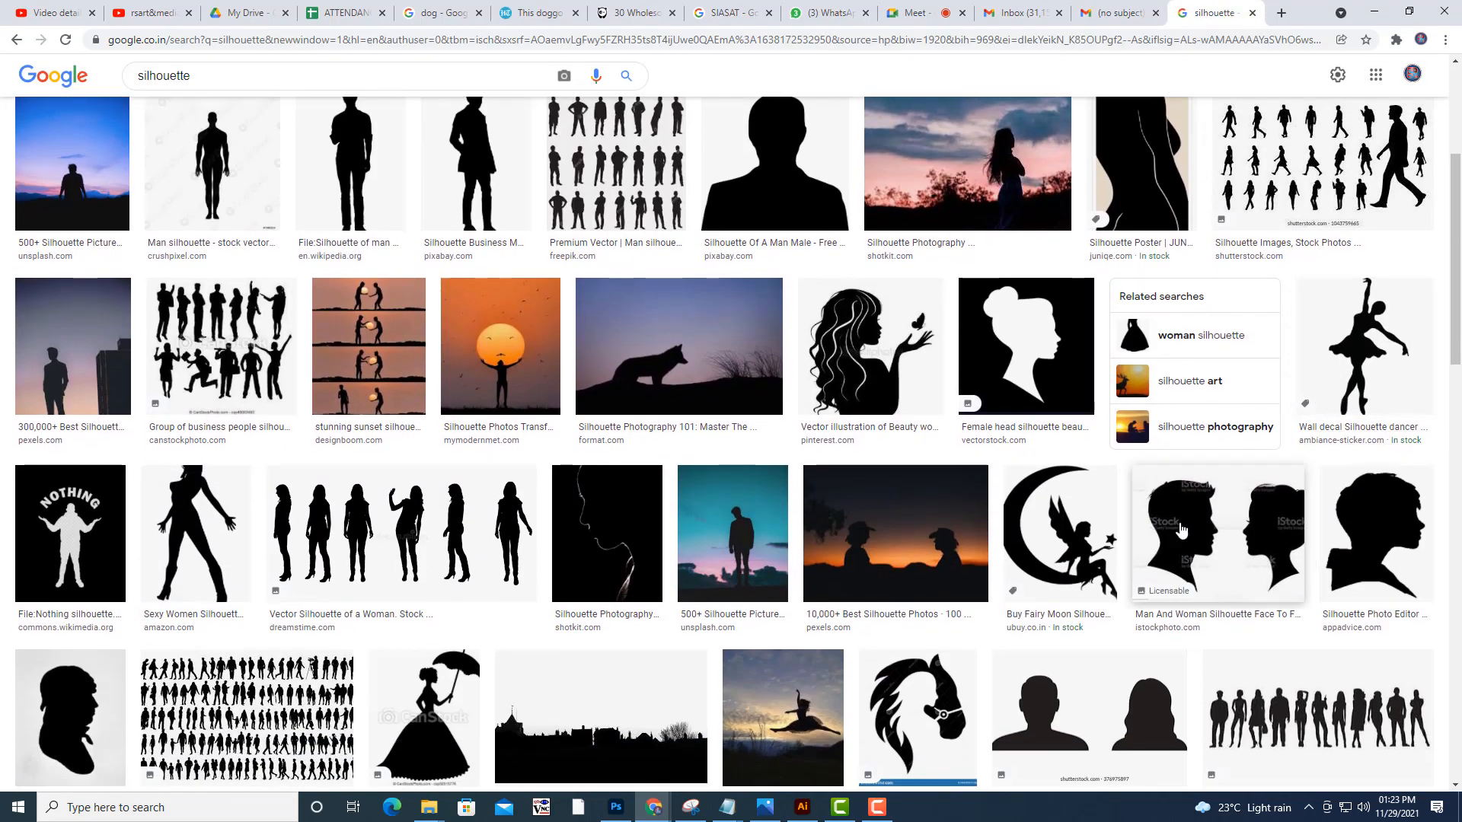
{"action": "scroll", "coordinate": [450, 455], "scroll_direction": "down", "scroll_amount": 4}
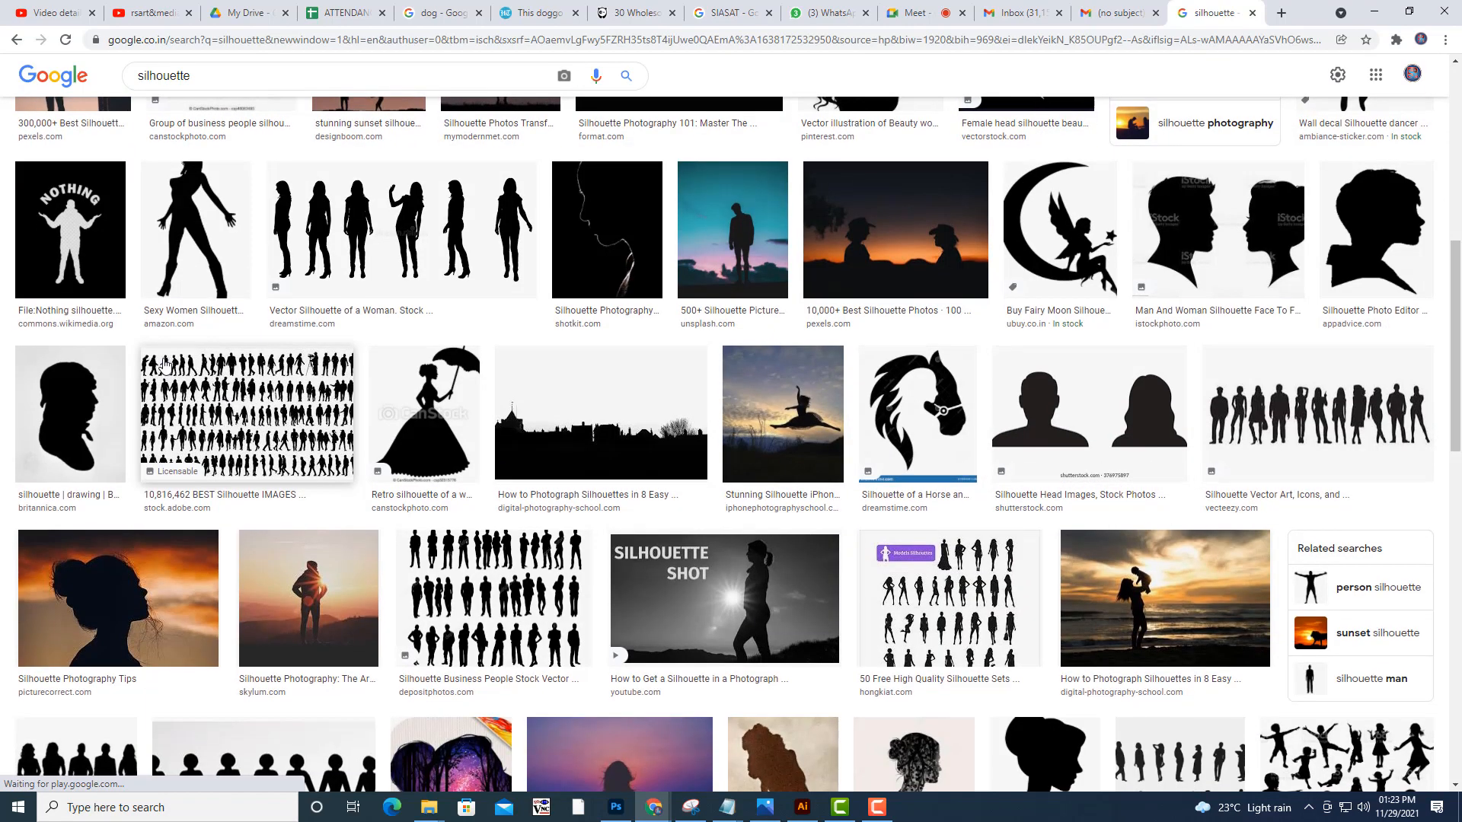
{"action": "scroll", "coordinate": [450, 456], "scroll_direction": "up", "scroll_amount": 2}
{"action": "scroll", "coordinate": [173, 262], "scroll_direction": "up", "scroll_amount": 4}
{"action": "scroll", "coordinate": [173, 262], "scroll_direction": "up", "scroll_amount": 2}
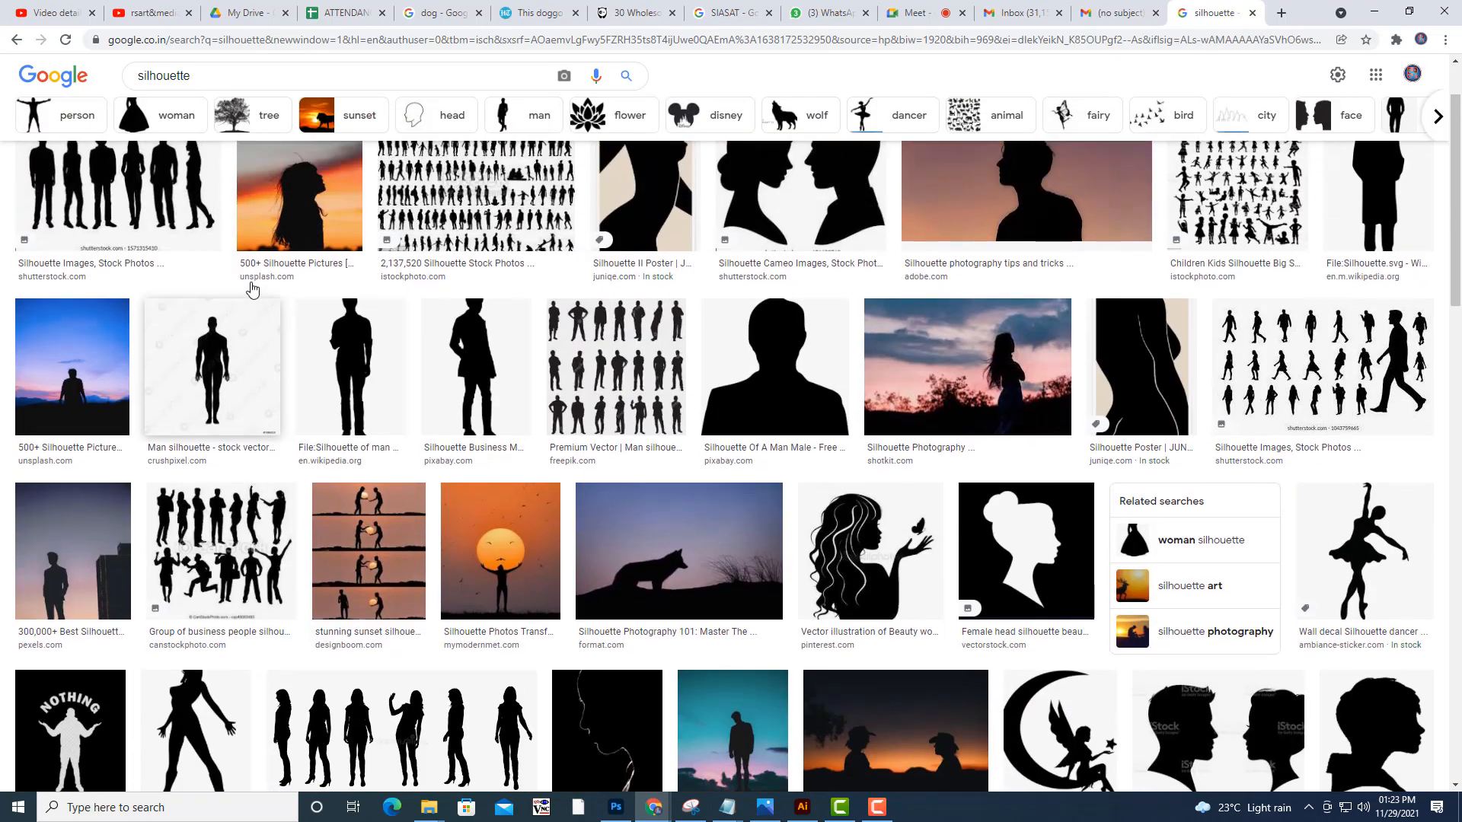
{"action": "scroll", "coordinate": [625, 333], "scroll_direction": "down", "scroll_amount": 10}
{"action": "scroll", "coordinate": [624, 333], "scroll_direction": "down", "scroll_amount": 8}
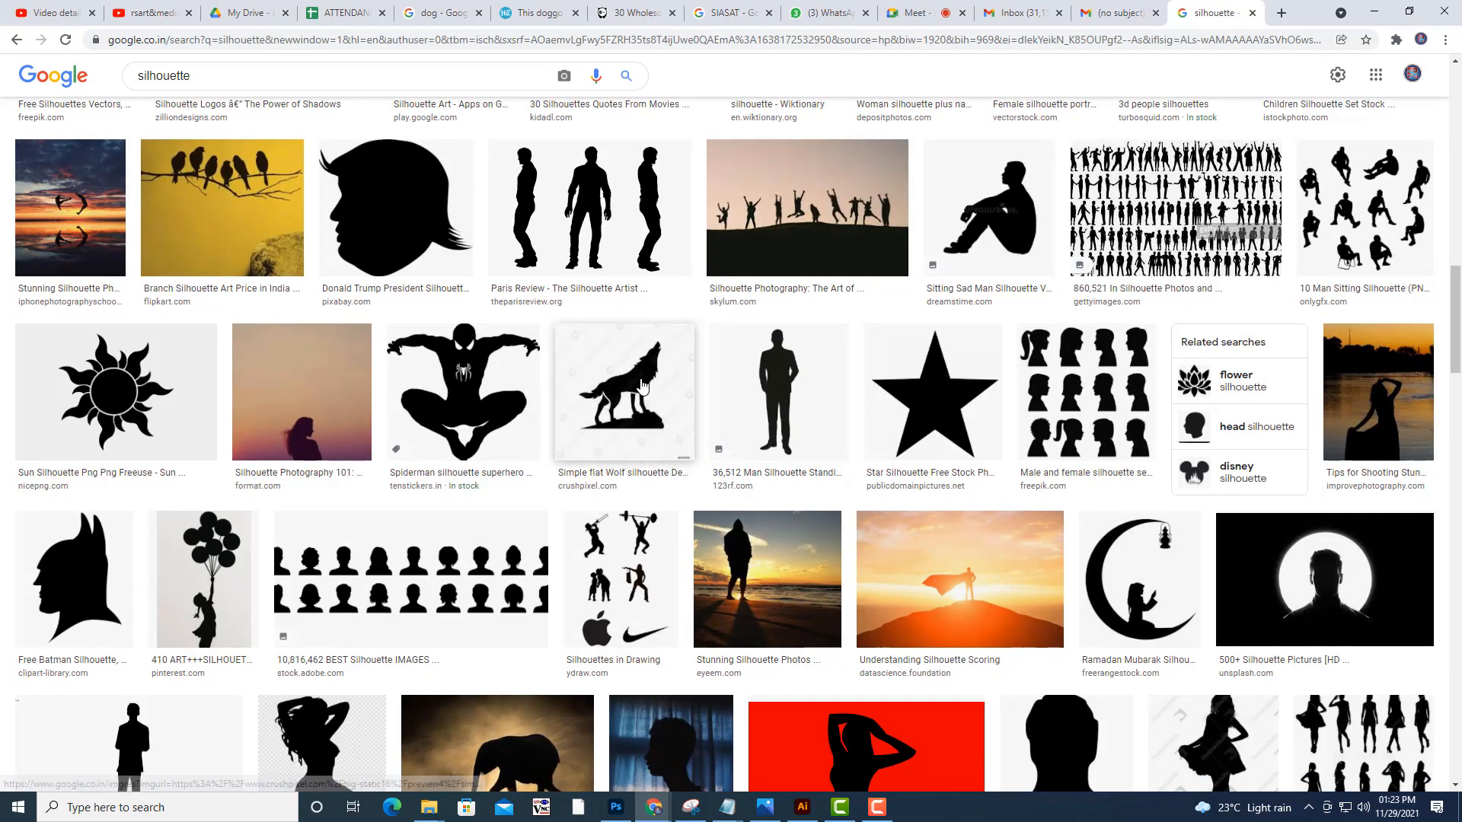
{"action": "left_click", "coordinate": [642, 388]}
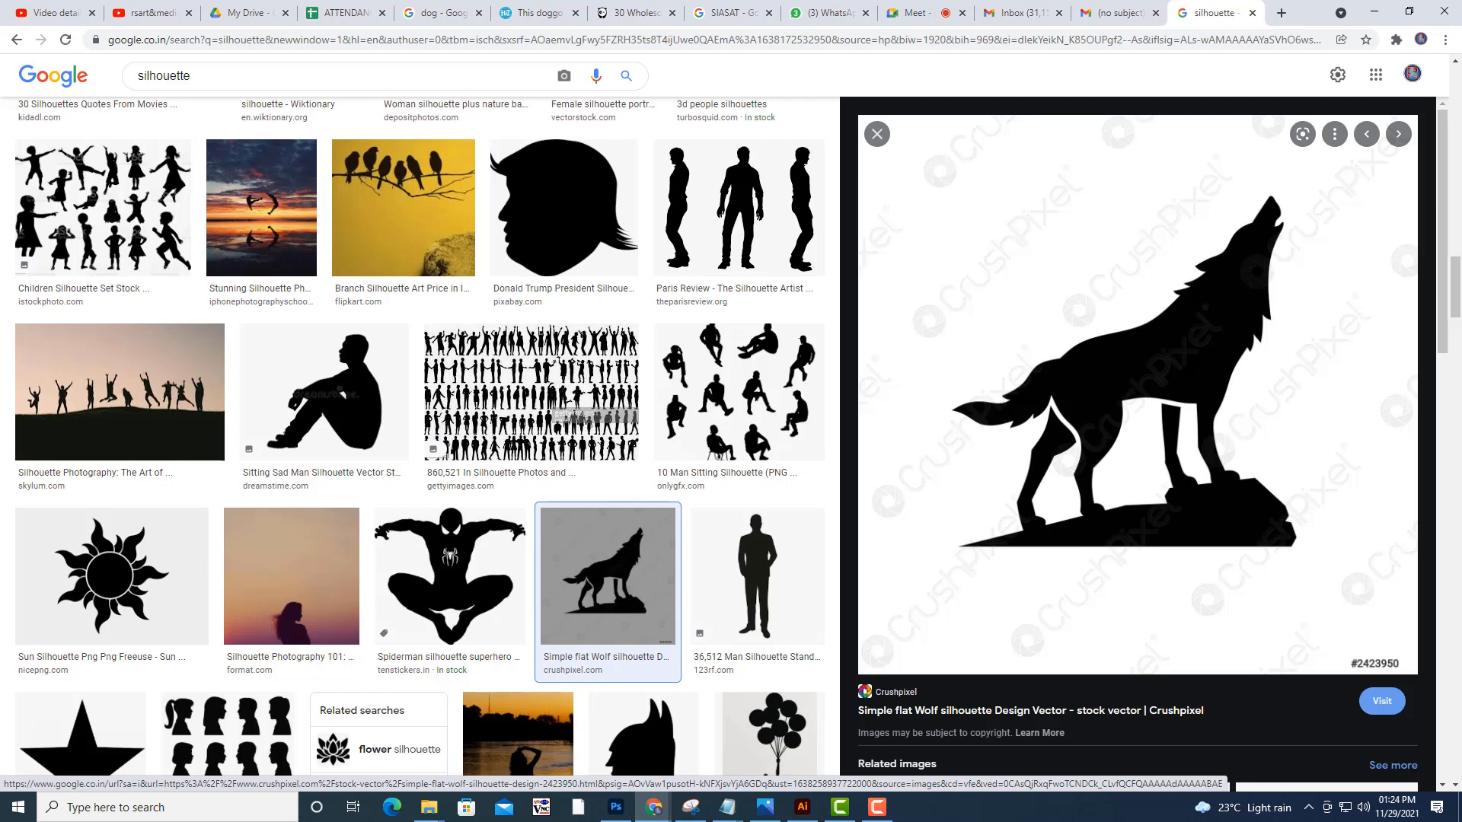
- Return to Illustrator, deselect the horses and extend the artboard upward and downward to a height of about 1035 px
{"action": "left_click", "coordinate": [1375, 12]}
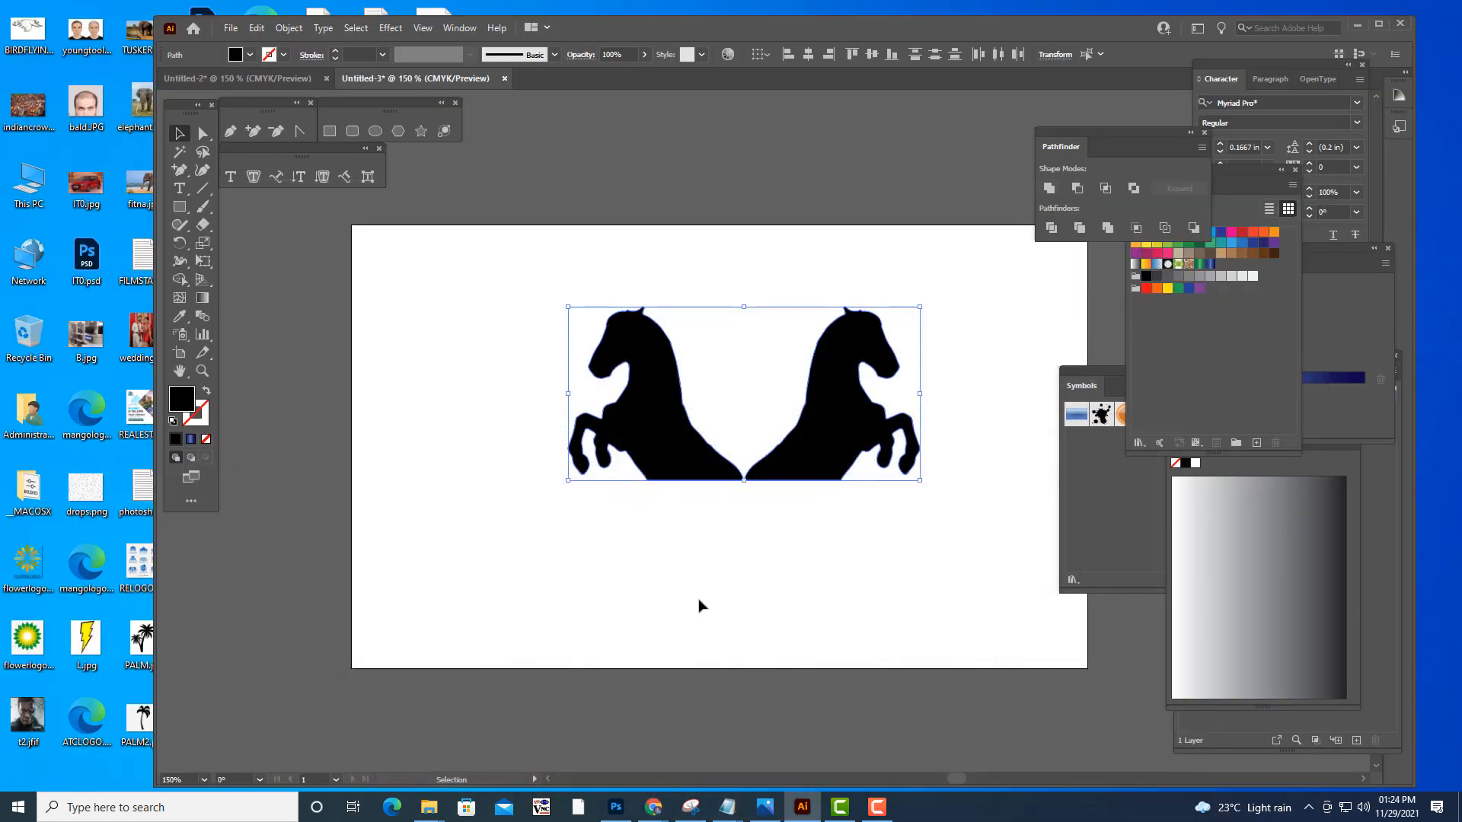
{"action": "left_click", "coordinate": [573, 661]}
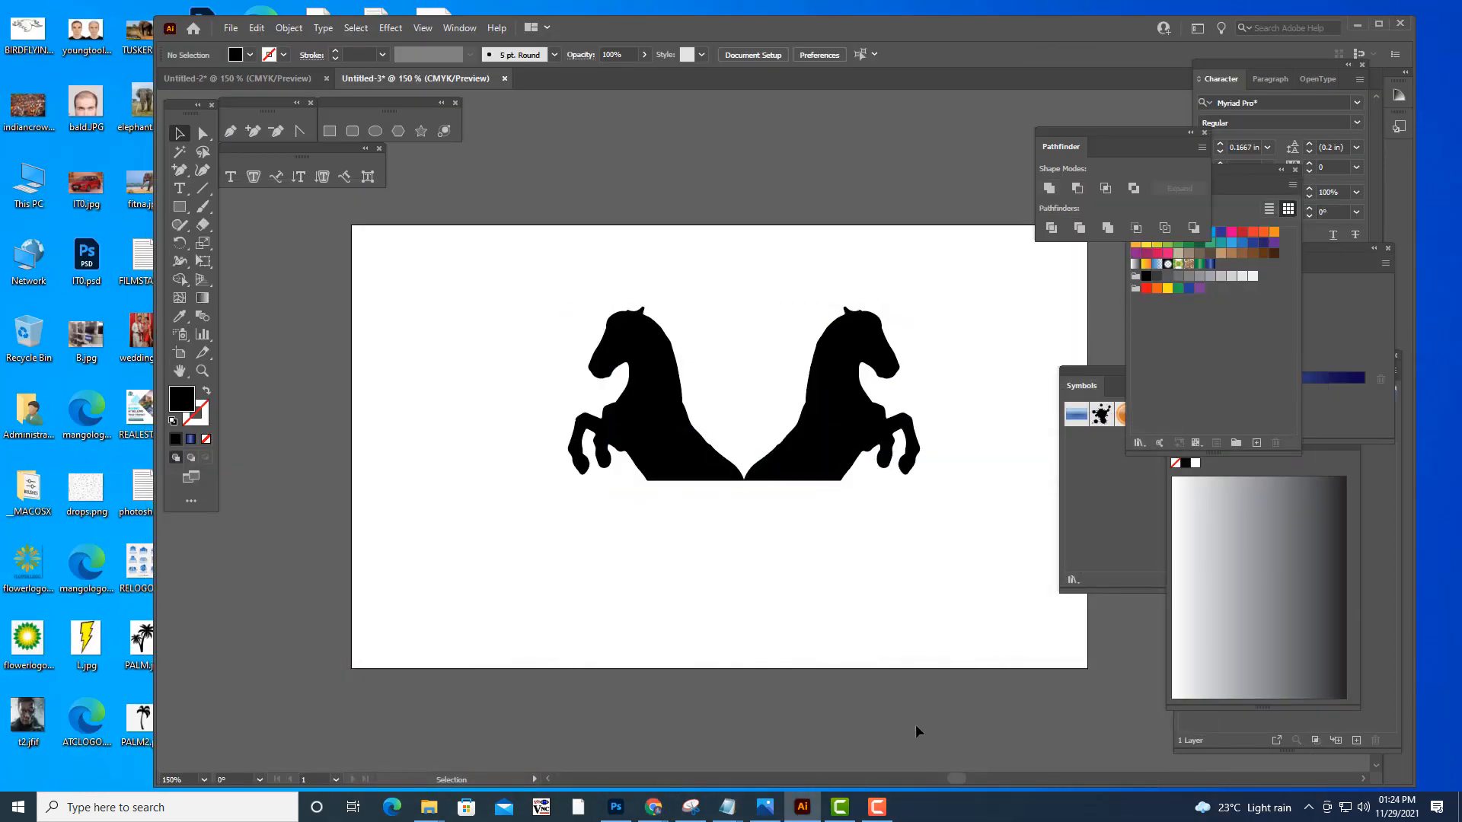
{"action": "key", "text": "shift+o"}
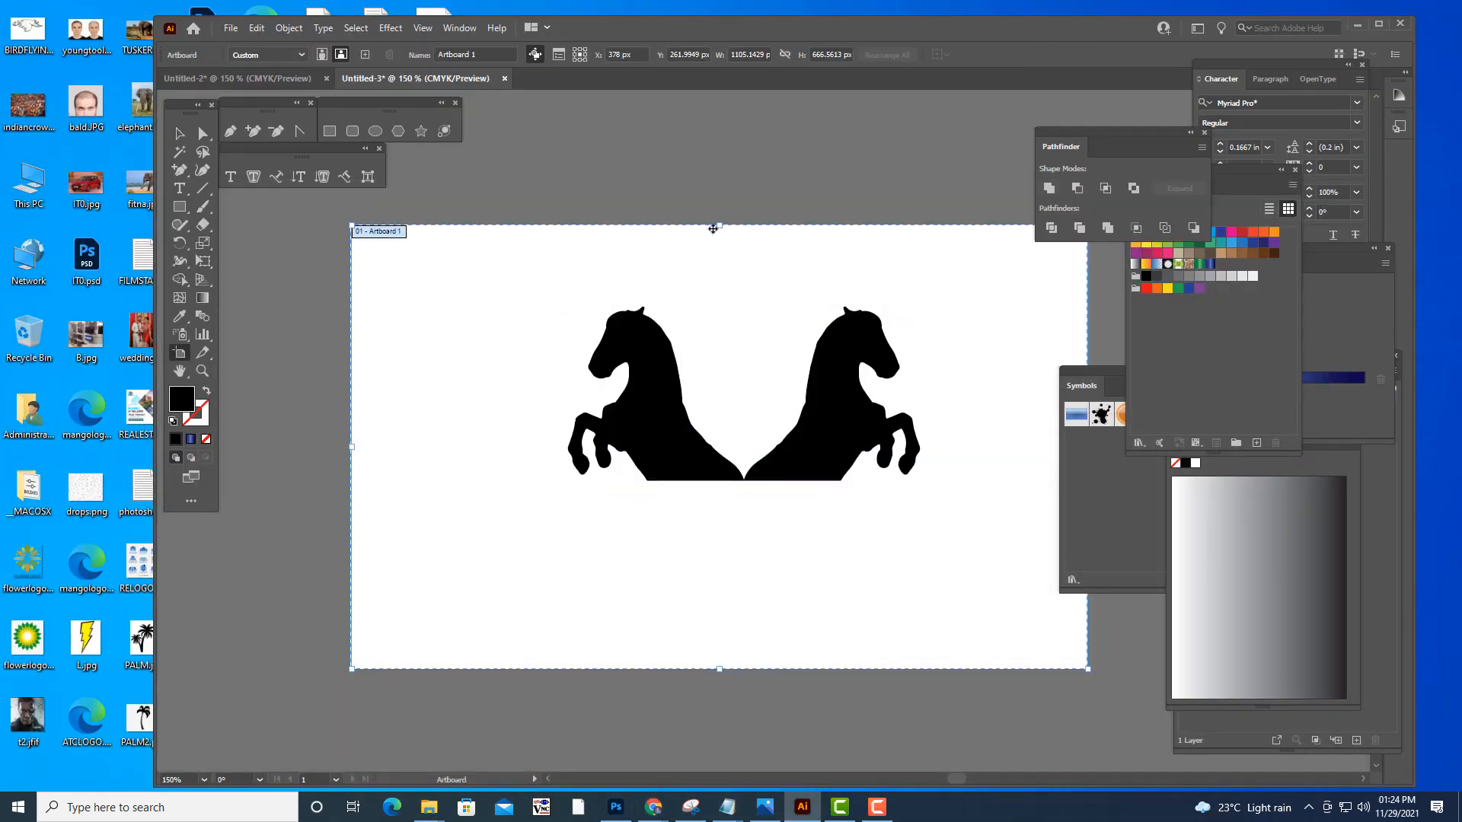
{"action": "left_click_drag", "start_coordinate": [712, 228], "coordinate": [740, 131]}
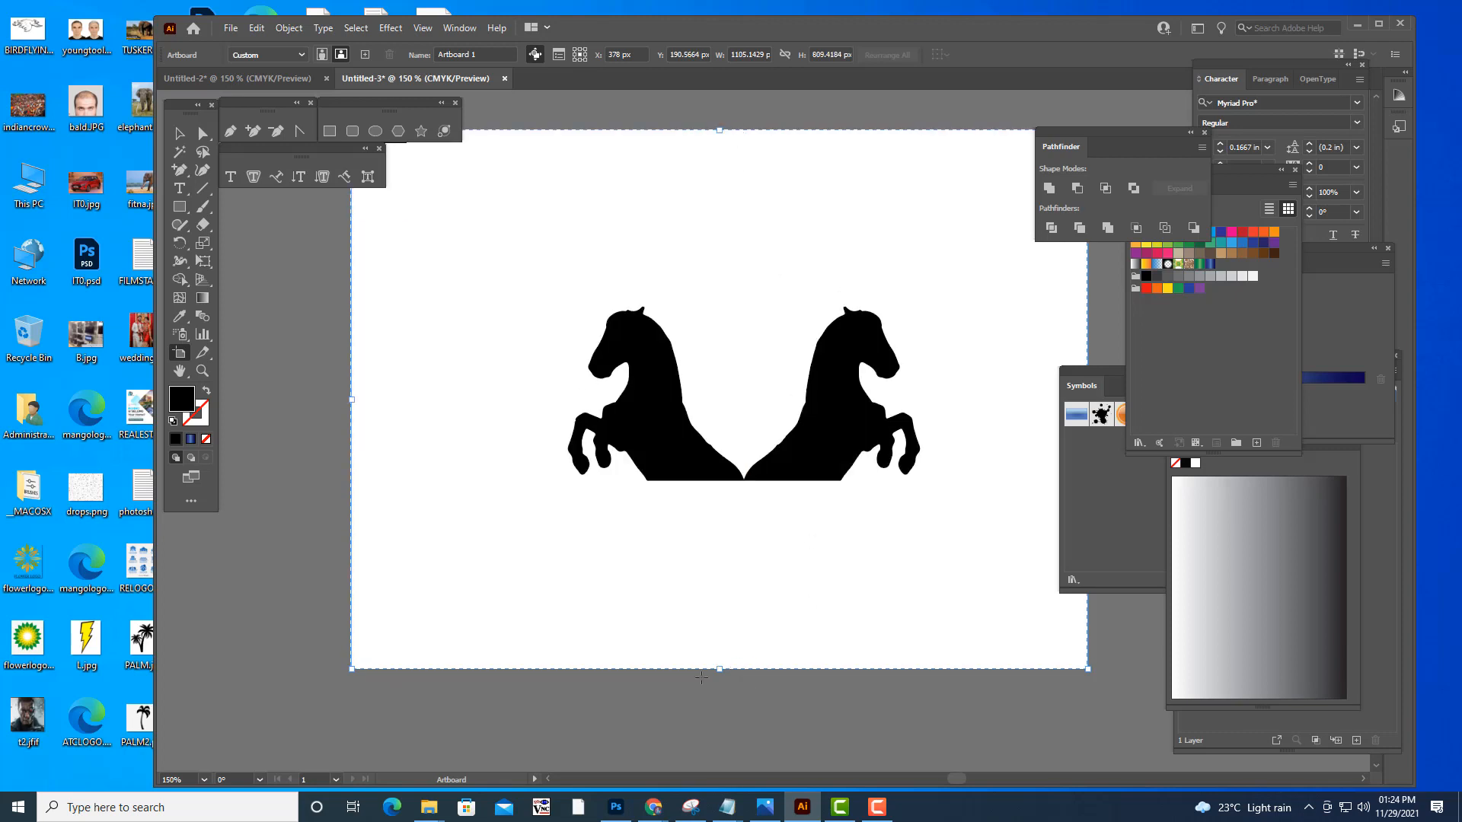
{"action": "left_click_drag", "start_coordinate": [719, 667], "coordinate": [741, 718]}
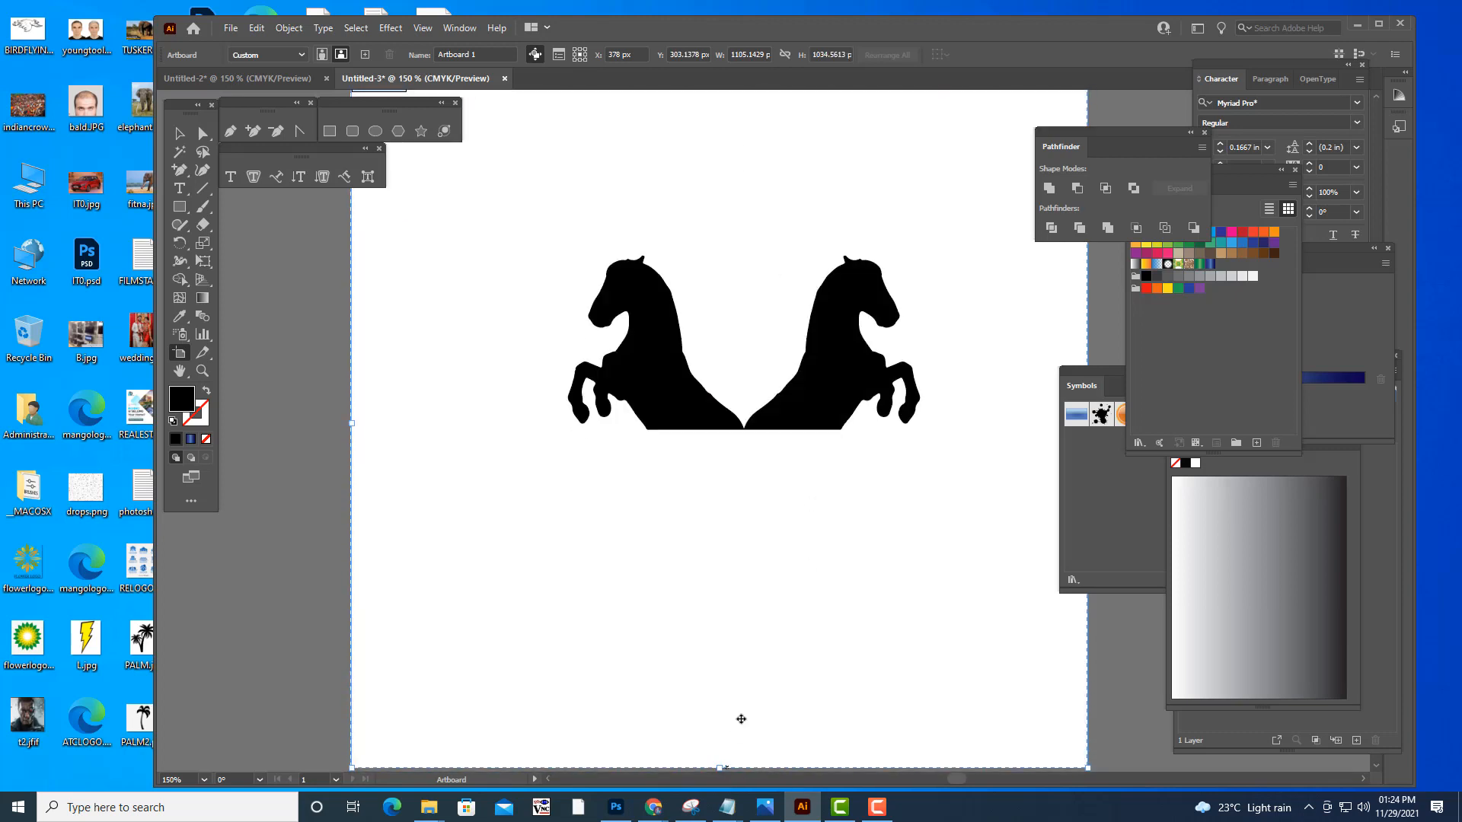
- Widen the artboard on both sides of the horses to a width of about 1445 px and leave artboard editing
{"action": "scroll", "coordinate": [815, 548], "scroll_direction": "up", "scroll_amount": 2}
{"action": "key", "text": "ctrl+minus"}
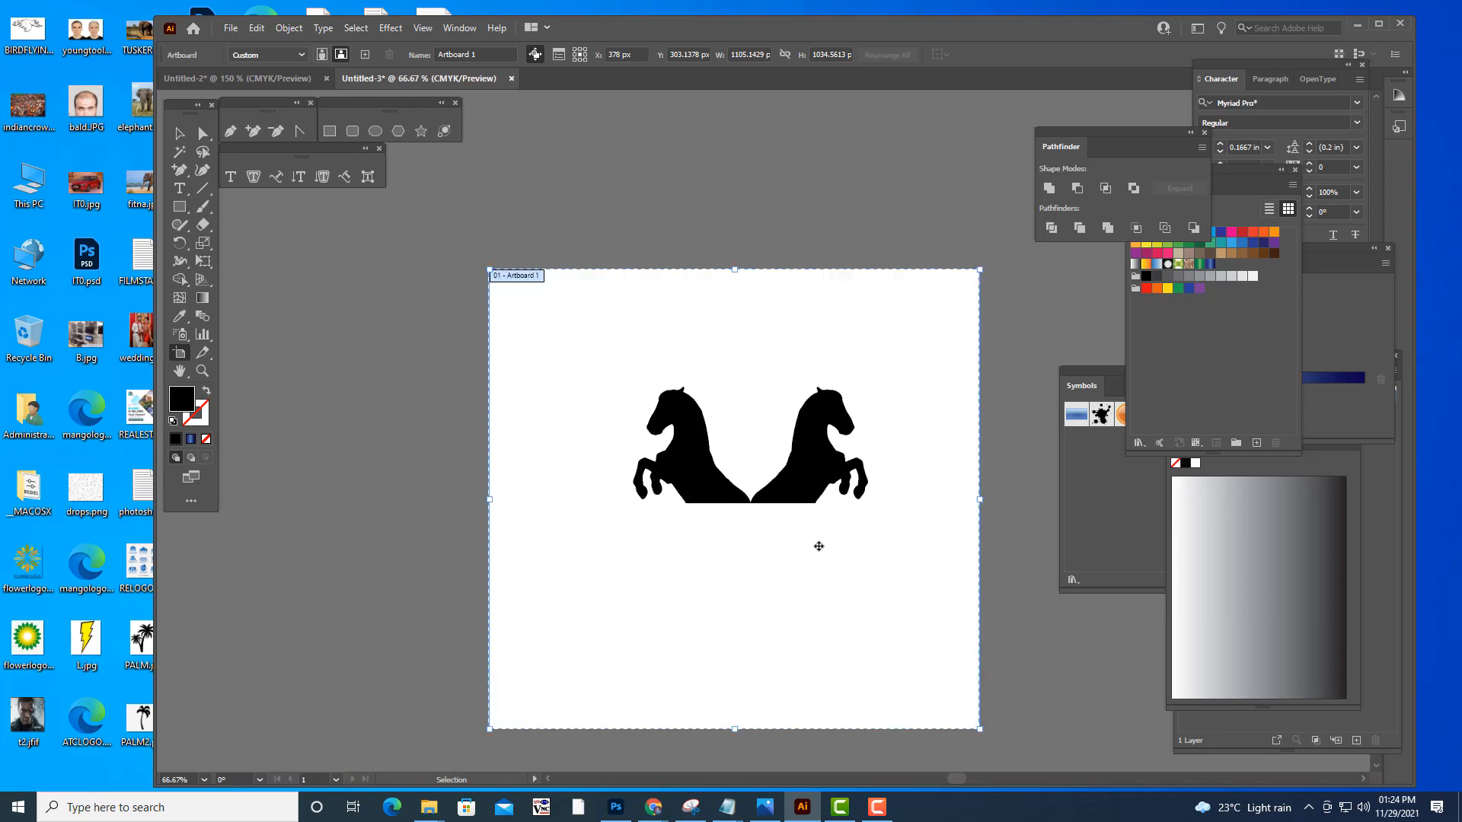
{"action": "left_click_drag", "start_coordinate": [983, 501], "coordinate": [1056, 501]}
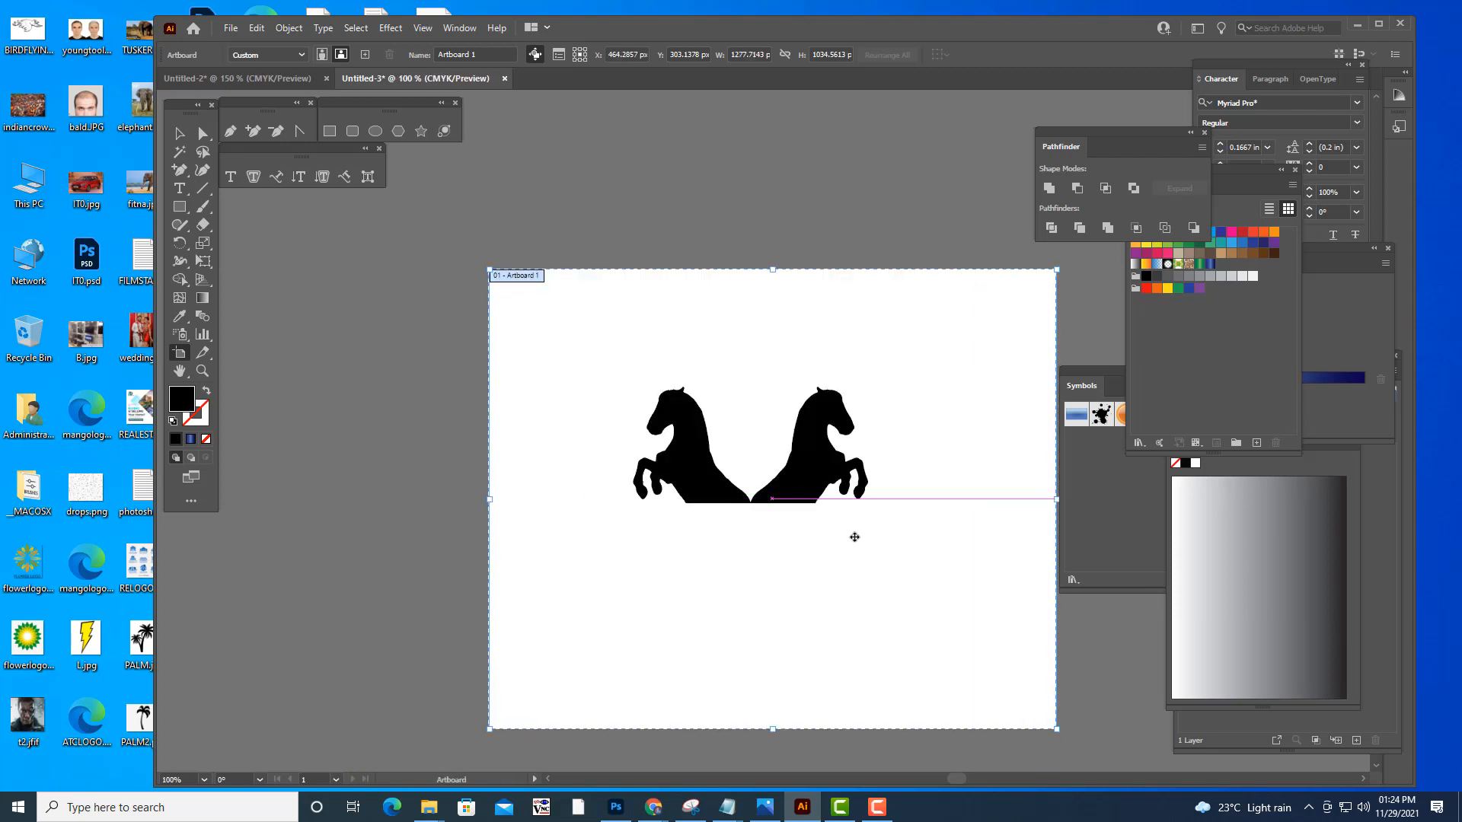
{"action": "left_click_drag", "start_coordinate": [492, 500], "coordinate": [416, 499]}
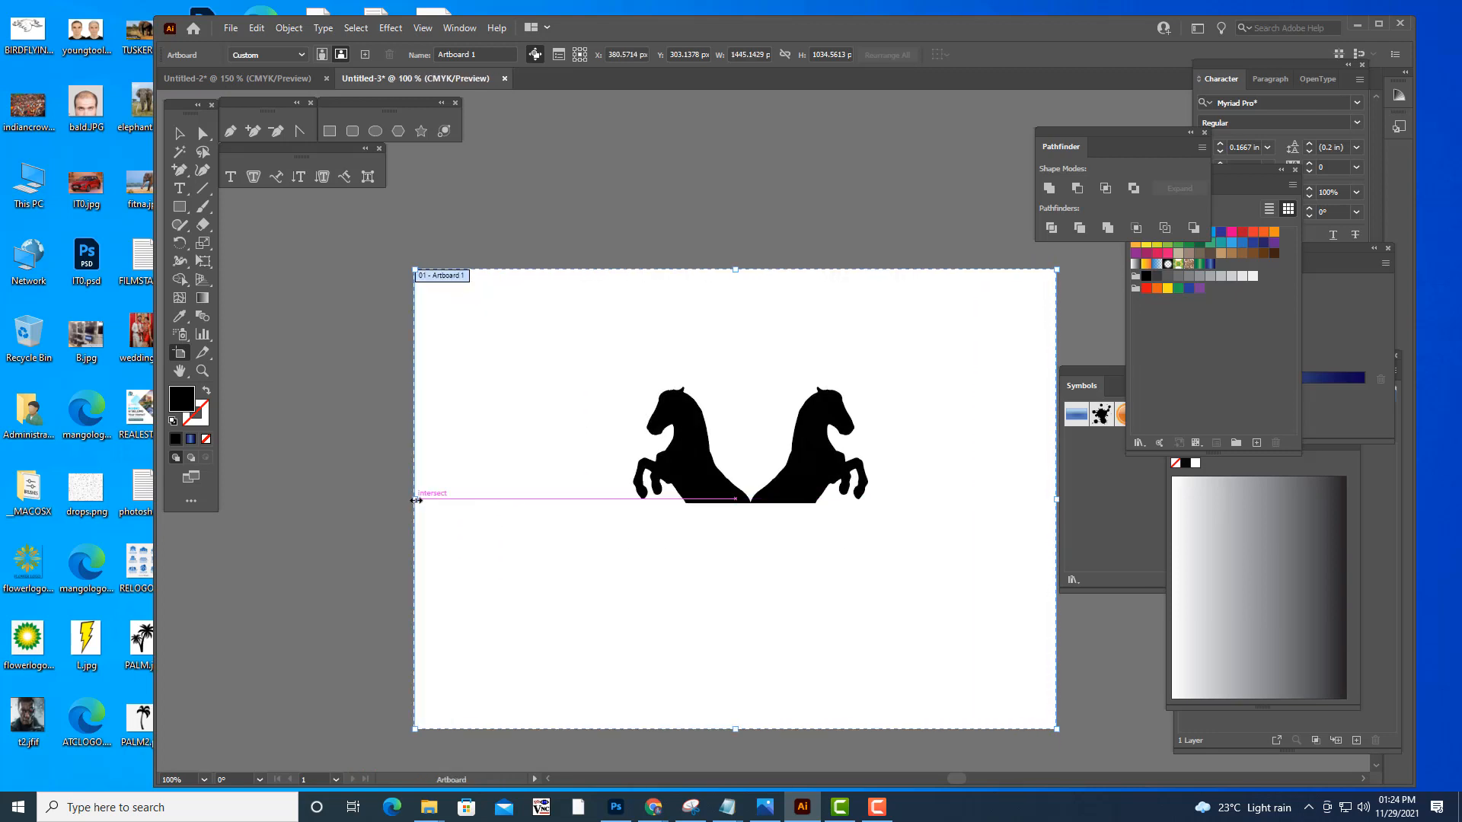
{"action": "left_click", "coordinate": [182, 135]}
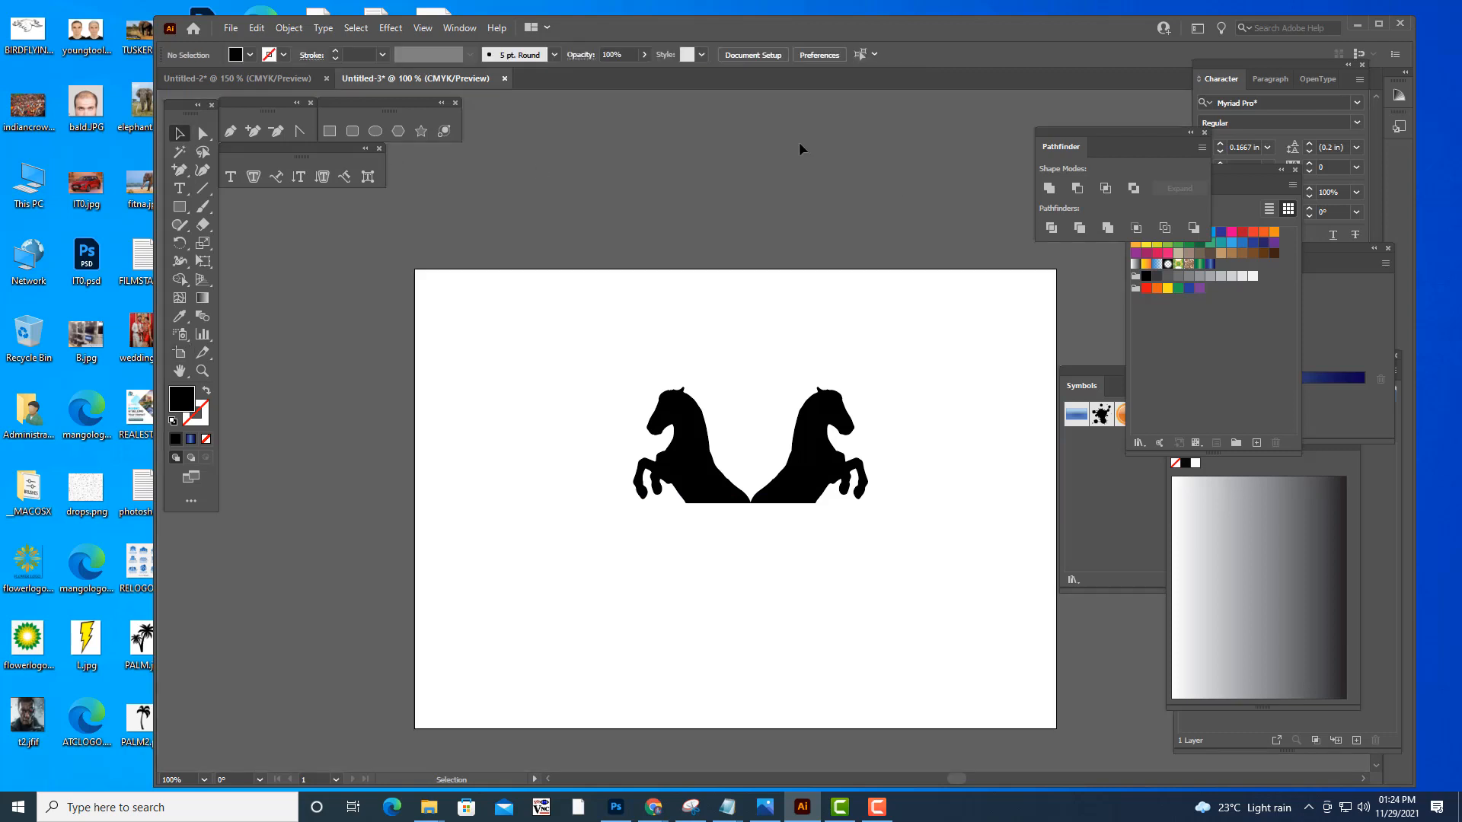
- Select both horse silhouettes together and move the Pathfinder panel away so it no longer covers the Swatches
{"action": "left_click", "coordinate": [853, 459]}
{"action": "left_click", "coordinate": [677, 487], "text": "shift"}
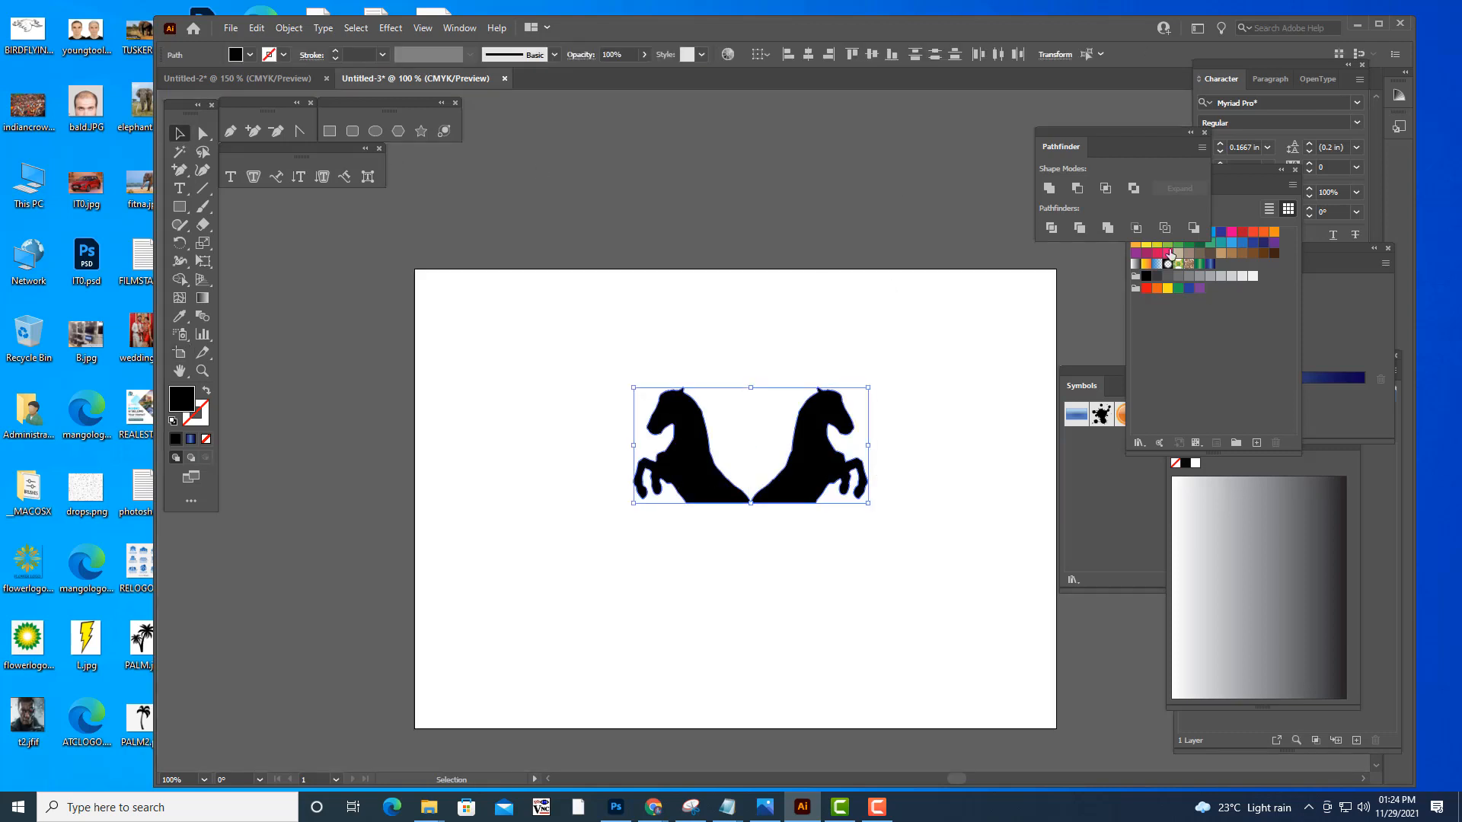
{"action": "left_click_drag", "start_coordinate": [1094, 140], "coordinate": [952, 112]}
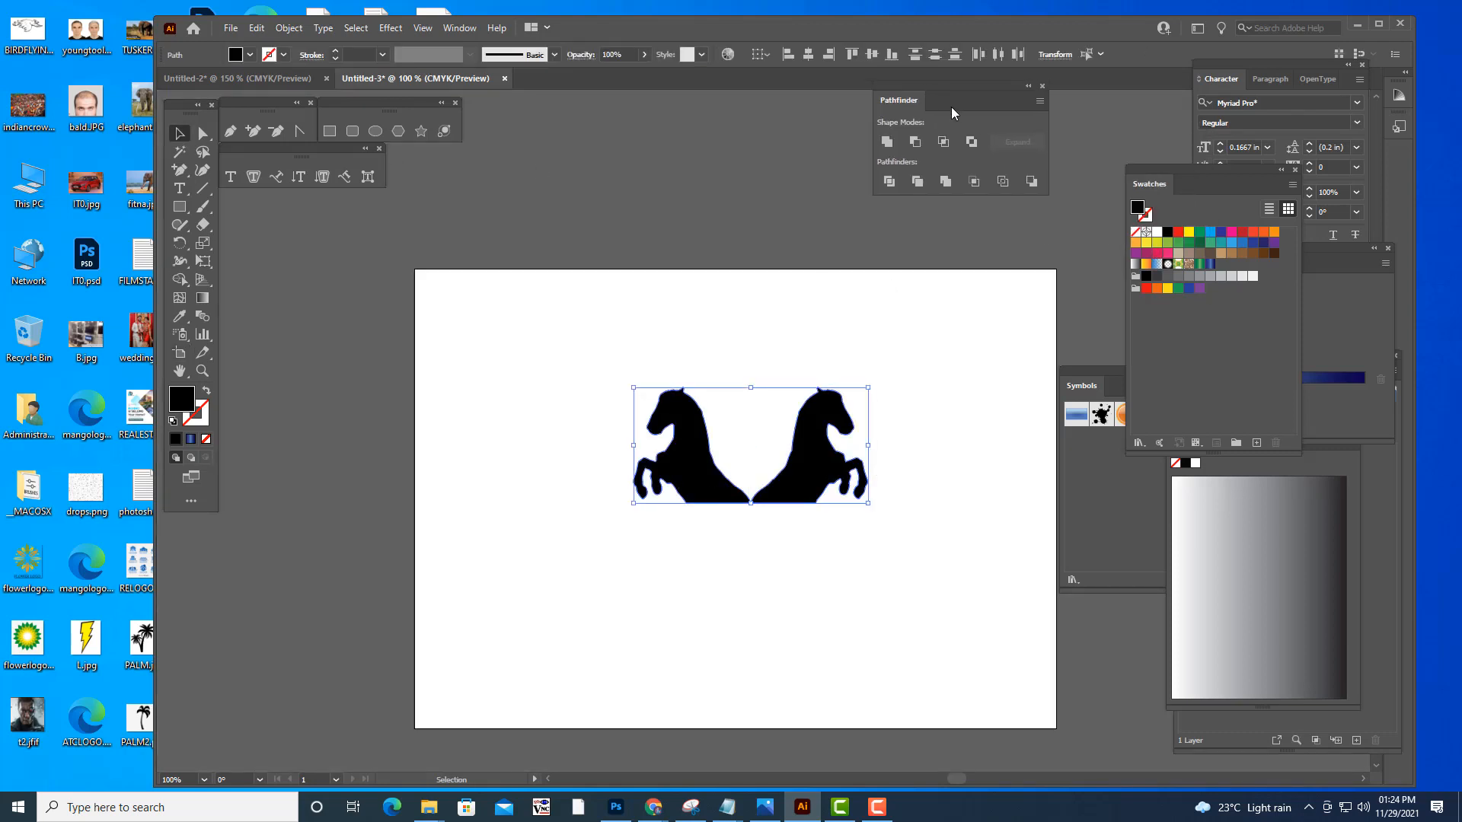
- Fill both horse silhouettes with red and group them together
{"action": "left_click", "coordinate": [1177, 231]}
{"action": "left_click", "coordinate": [679, 211]}
{"action": "left_click", "coordinate": [816, 448]}
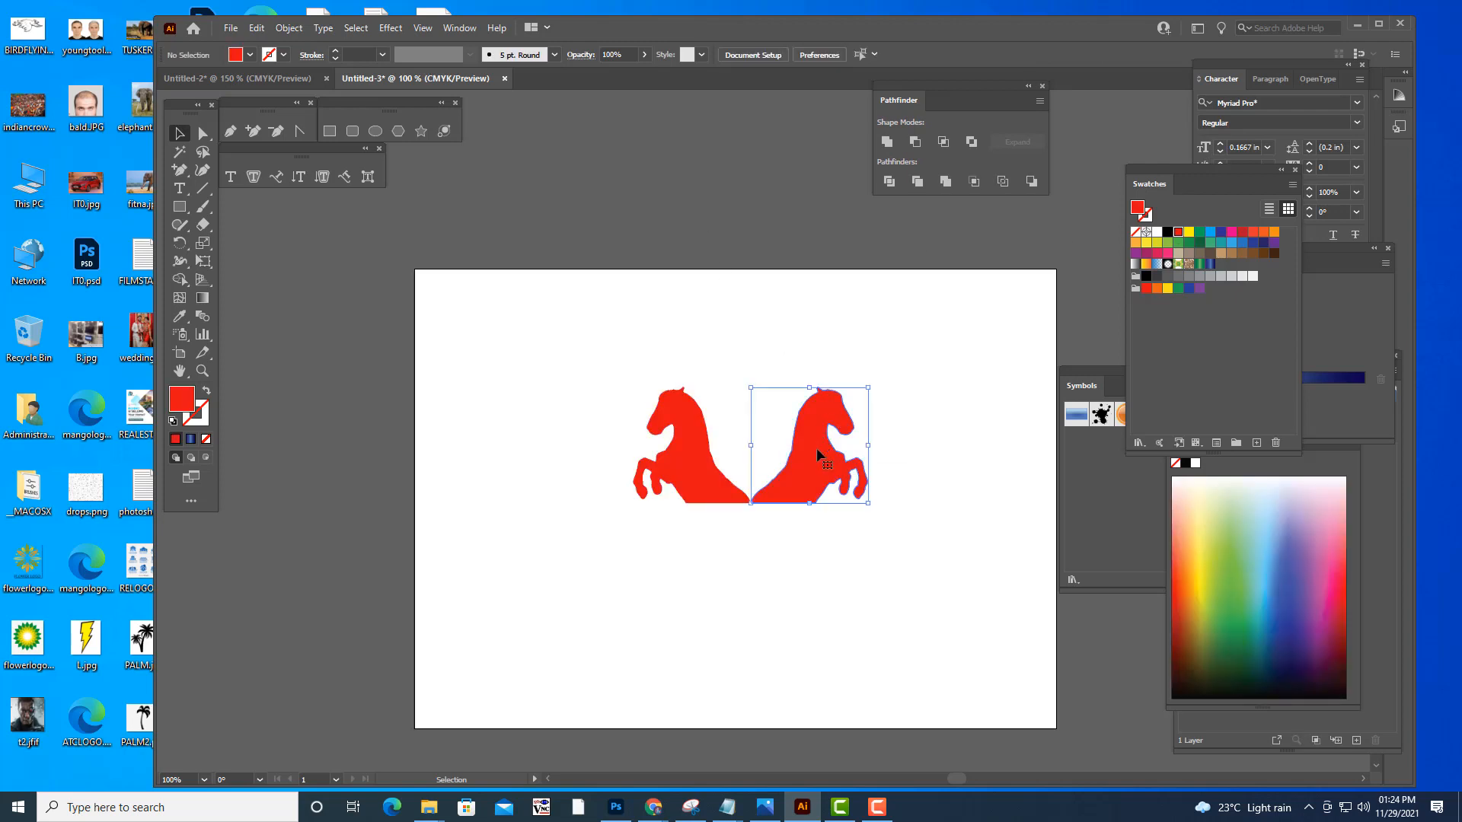
{"action": "left_click", "coordinate": [680, 466], "text": "shift"}
{"action": "key", "text": "ctrl+g"}
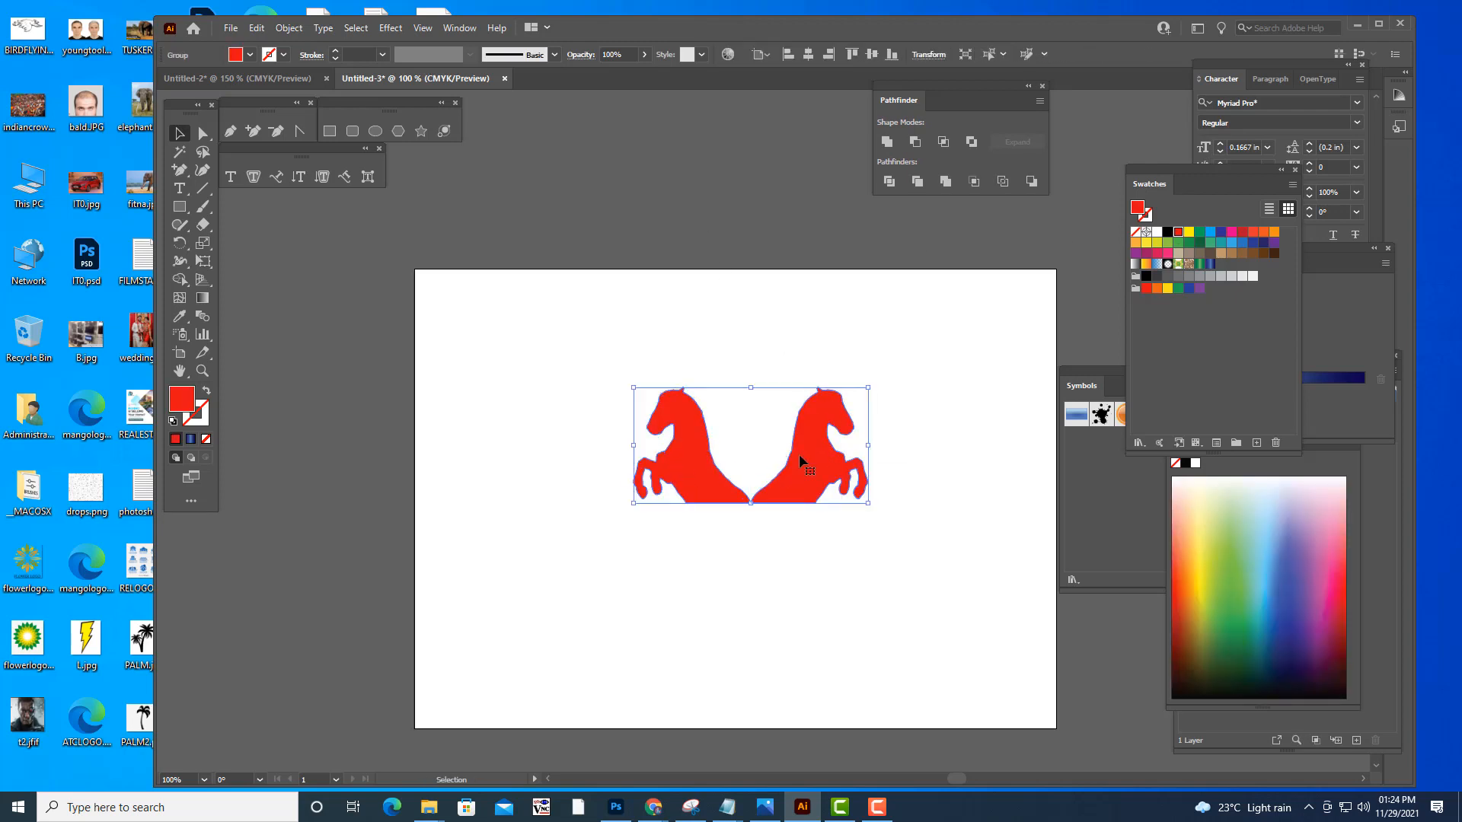
- Move the horse group slightly up and to the left on the artboard and enlarge it a little
{"action": "mouse_move", "coordinate": [799, 455]}
{"action": "left_mouse_down"}
{"action": "mouse_move", "coordinate": [786, 422]}
{"action": "mouse_move", "coordinate": [792, 433]}
{"action": "left_mouse_up"}
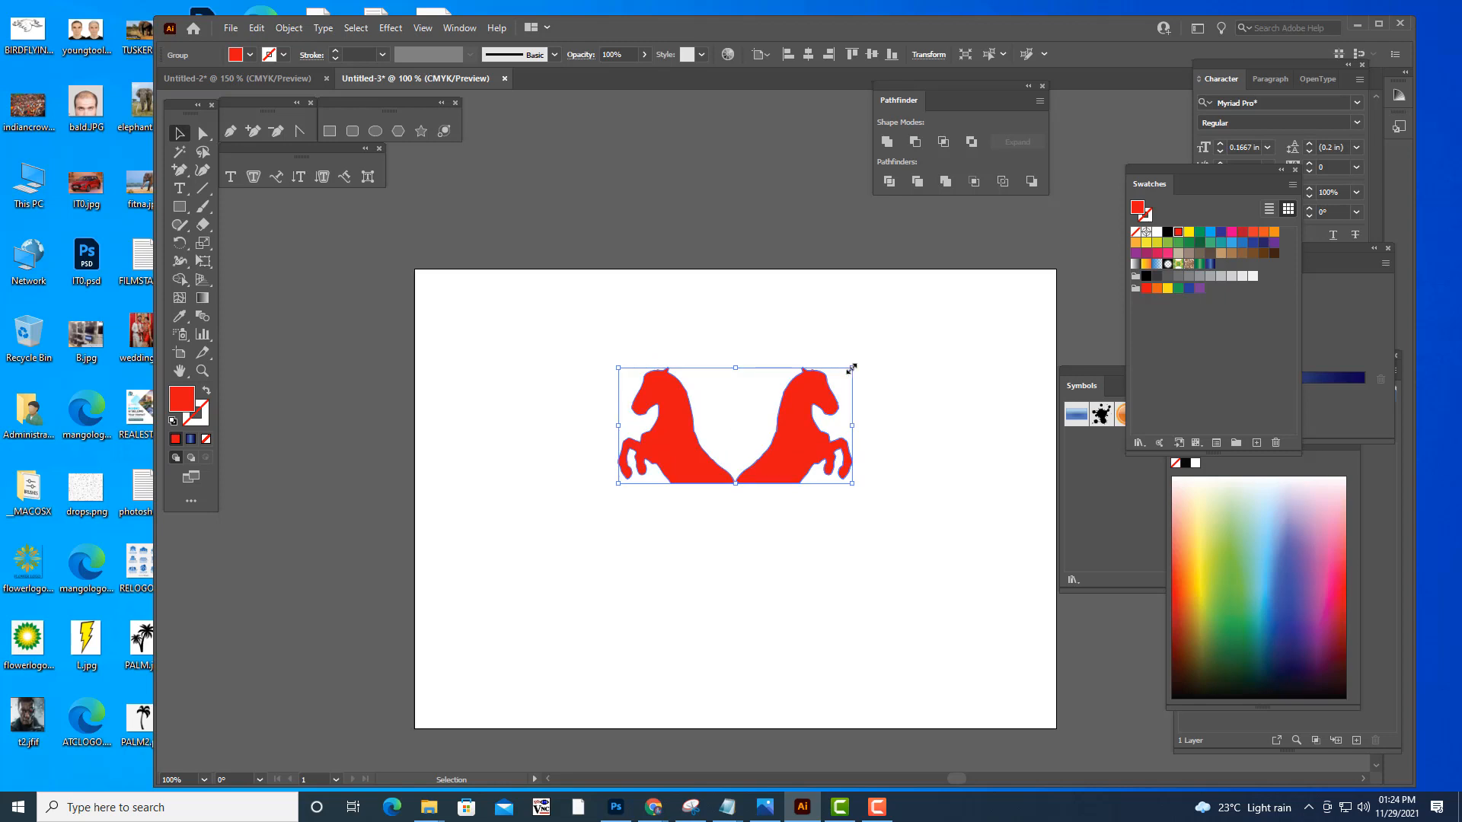
{"action": "left_click_drag", "start_coordinate": [855, 364], "coordinate": [864, 359]}
{"action": "left_click", "coordinate": [899, 397]}
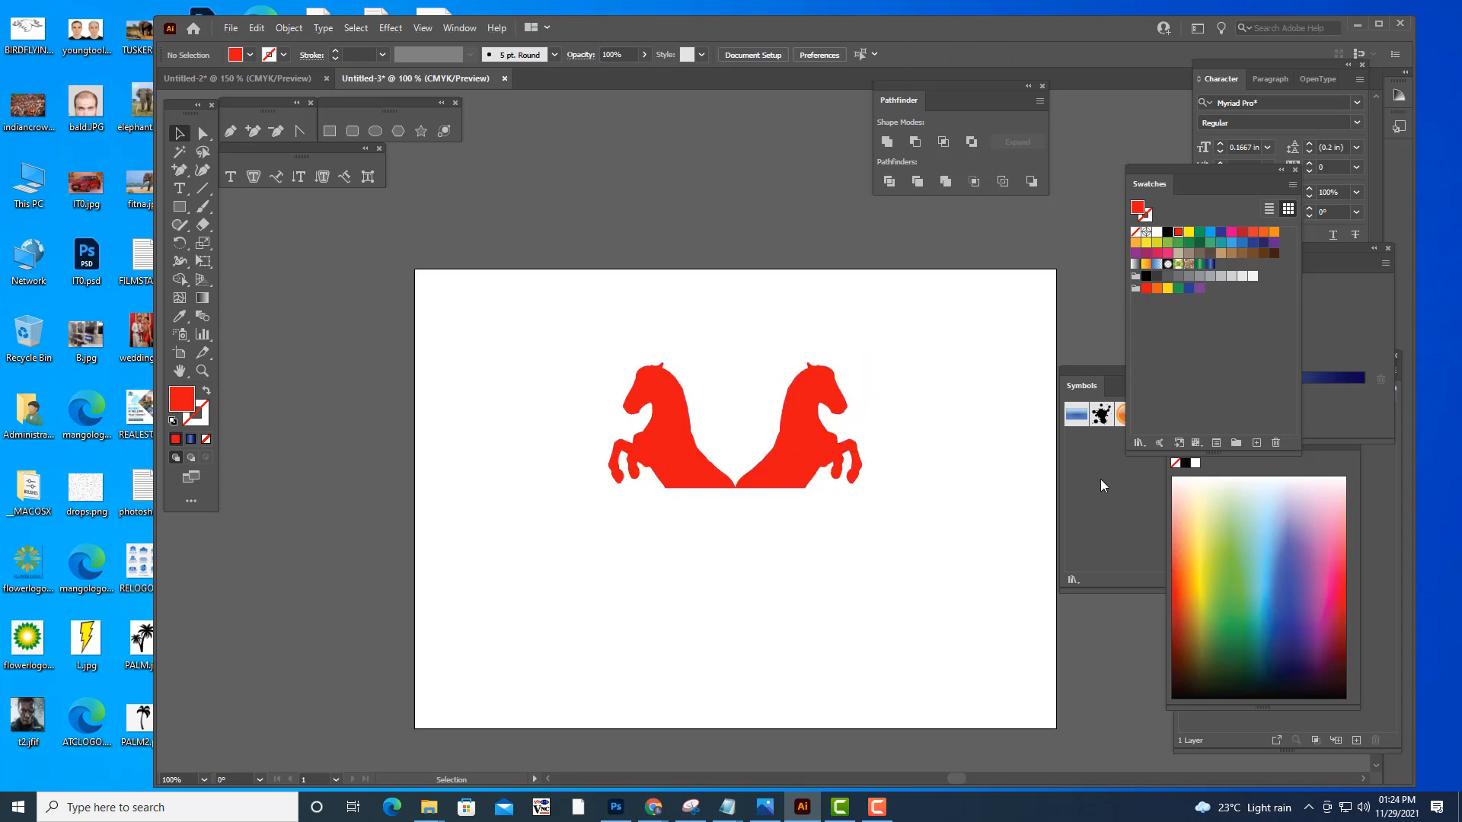
- Draw a wide red banner rectangle just beneath the two horses, nearly as wide as the pair, and adjust its position
{"action": "left_click_drag", "start_coordinate": [957, 86], "coordinate": [1006, 85]}
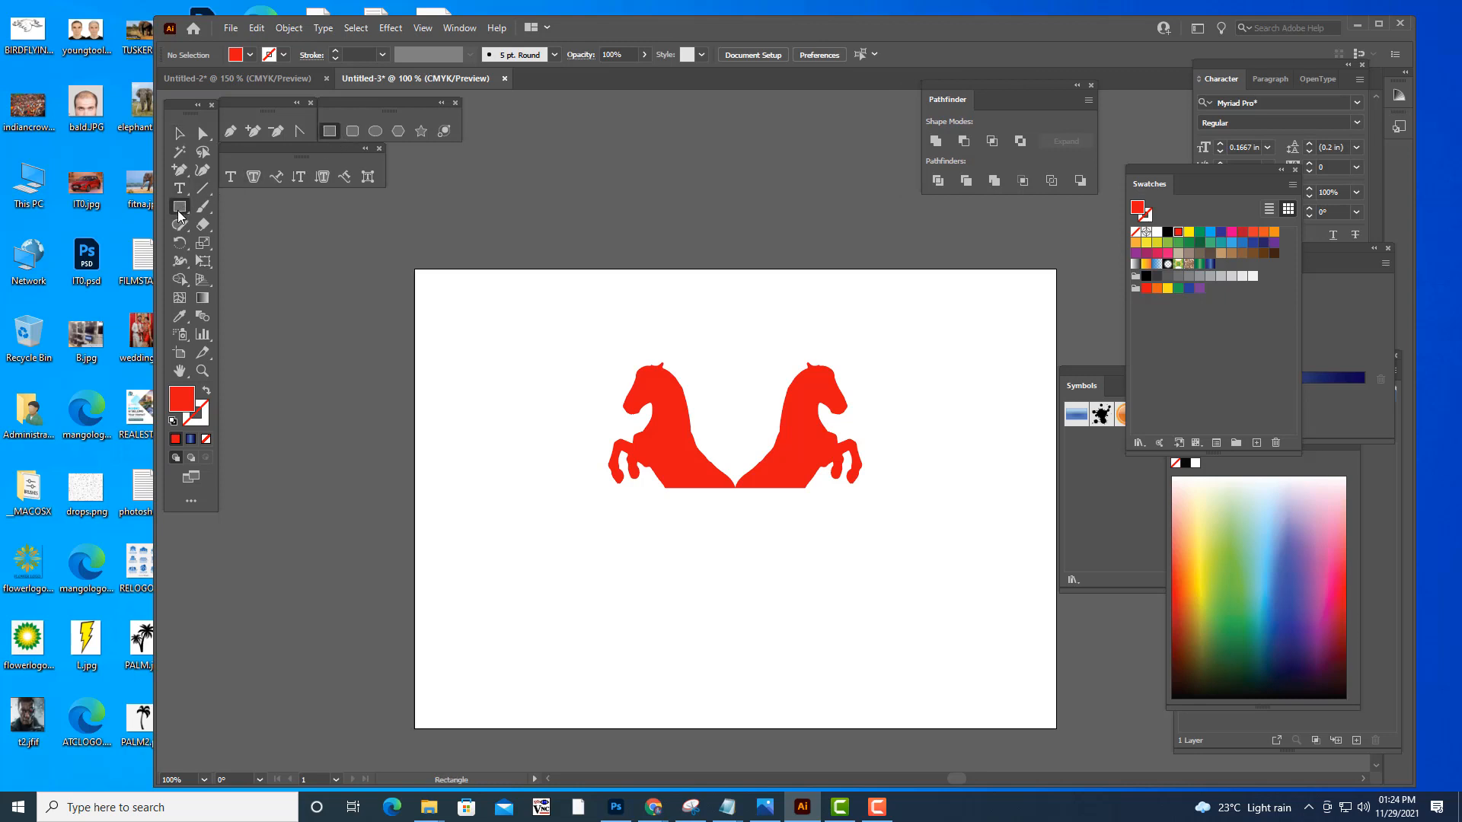
{"action": "mouse_move", "coordinate": [617, 503]}
{"action": "left_mouse_down"}
{"action": "mouse_move", "coordinate": [857, 535]}
{"action": "mouse_move", "coordinate": [861, 554]}
{"action": "mouse_move", "coordinate": [794, 513]}
{"action": "left_mouse_up"}
{"action": "key", "text": "v"}
{"action": "left_click", "coordinate": [933, 503]}
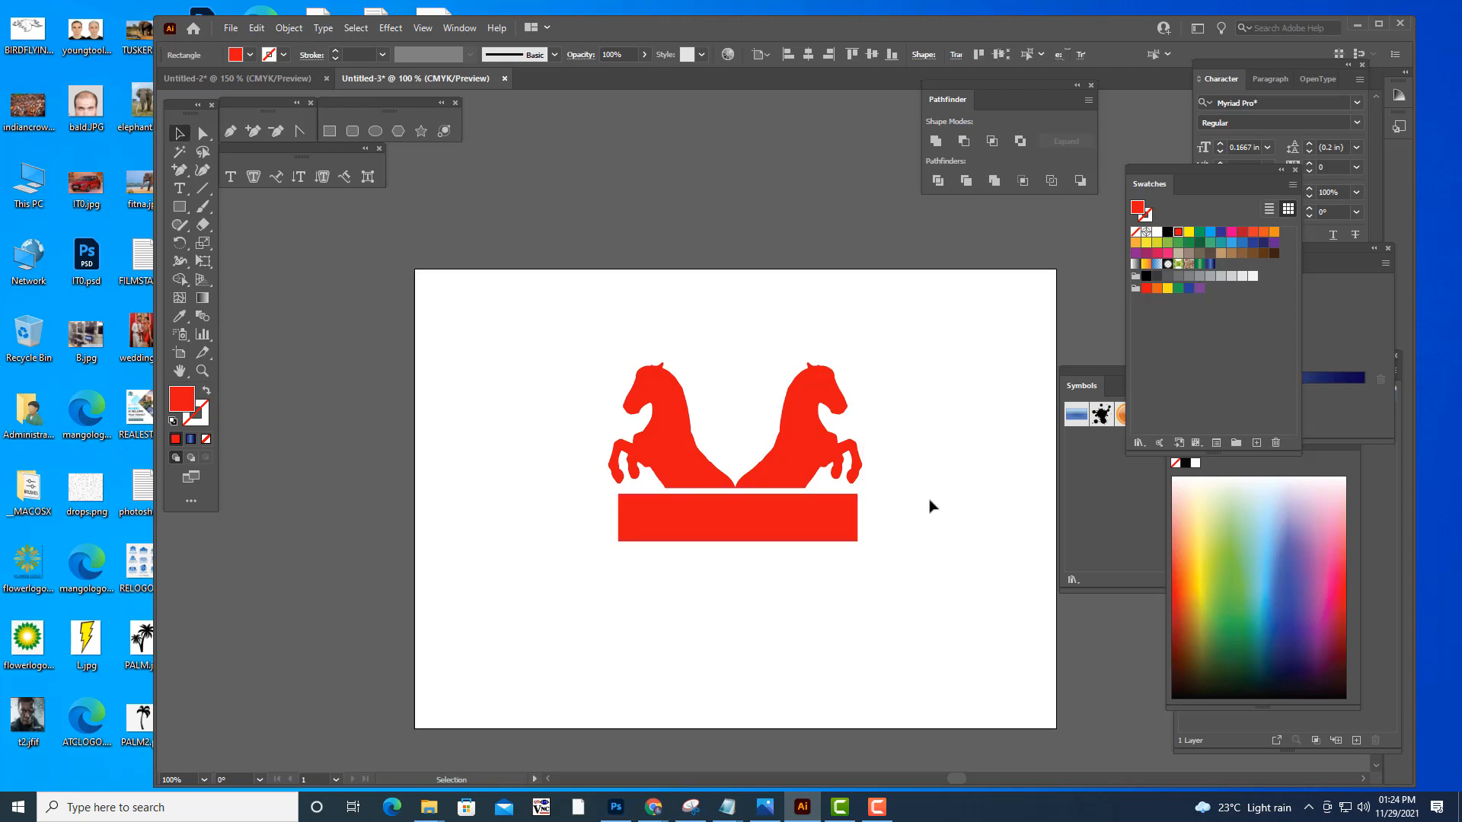
{"action": "scroll", "coordinate": [920, 469], "scroll_direction": "up", "scroll_amount": 1}
{"action": "key", "text": "ctrl+="}
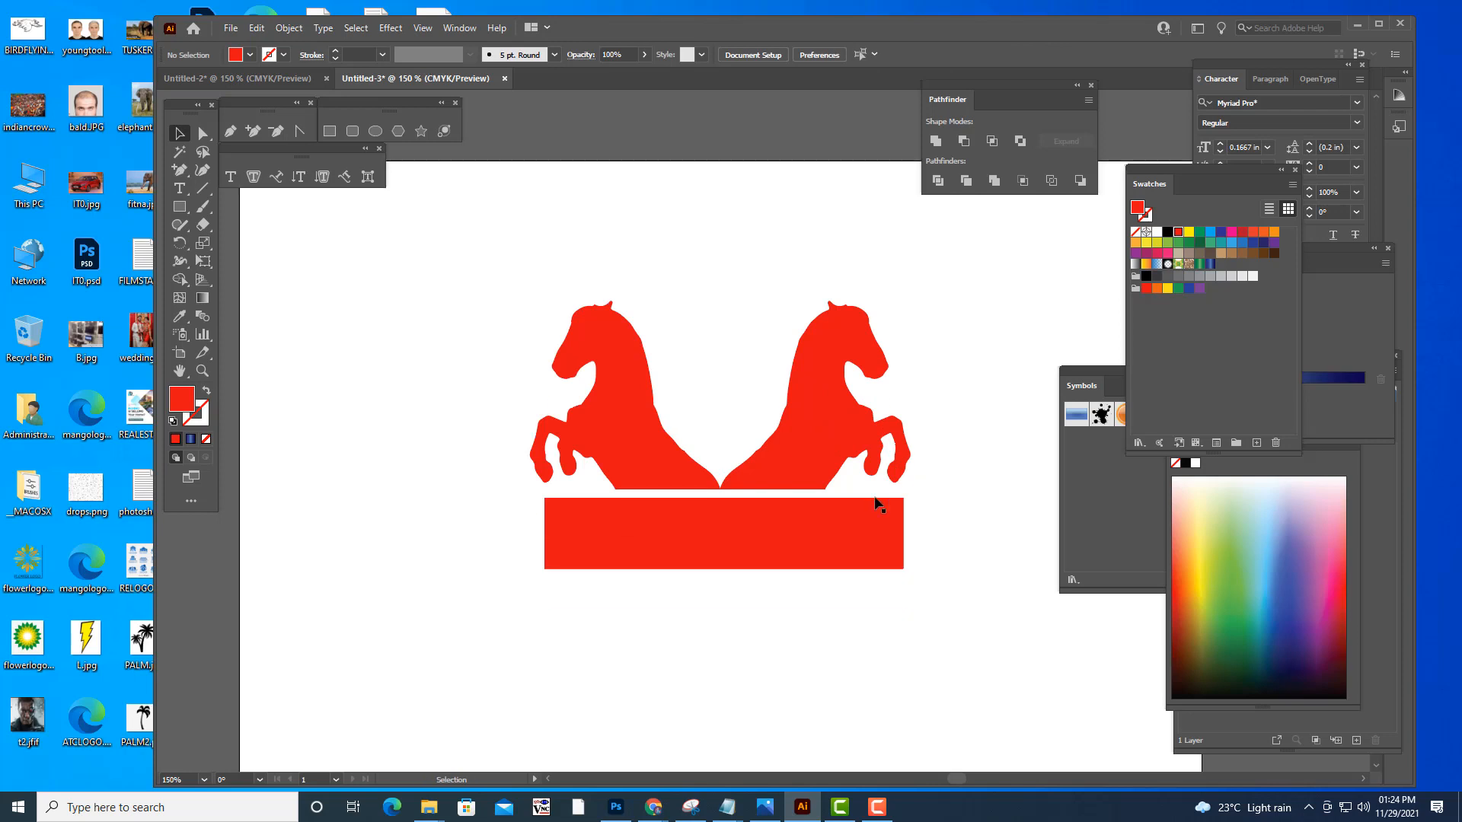
{"action": "left_click_drag", "start_coordinate": [856, 524], "coordinate": [864, 520]}
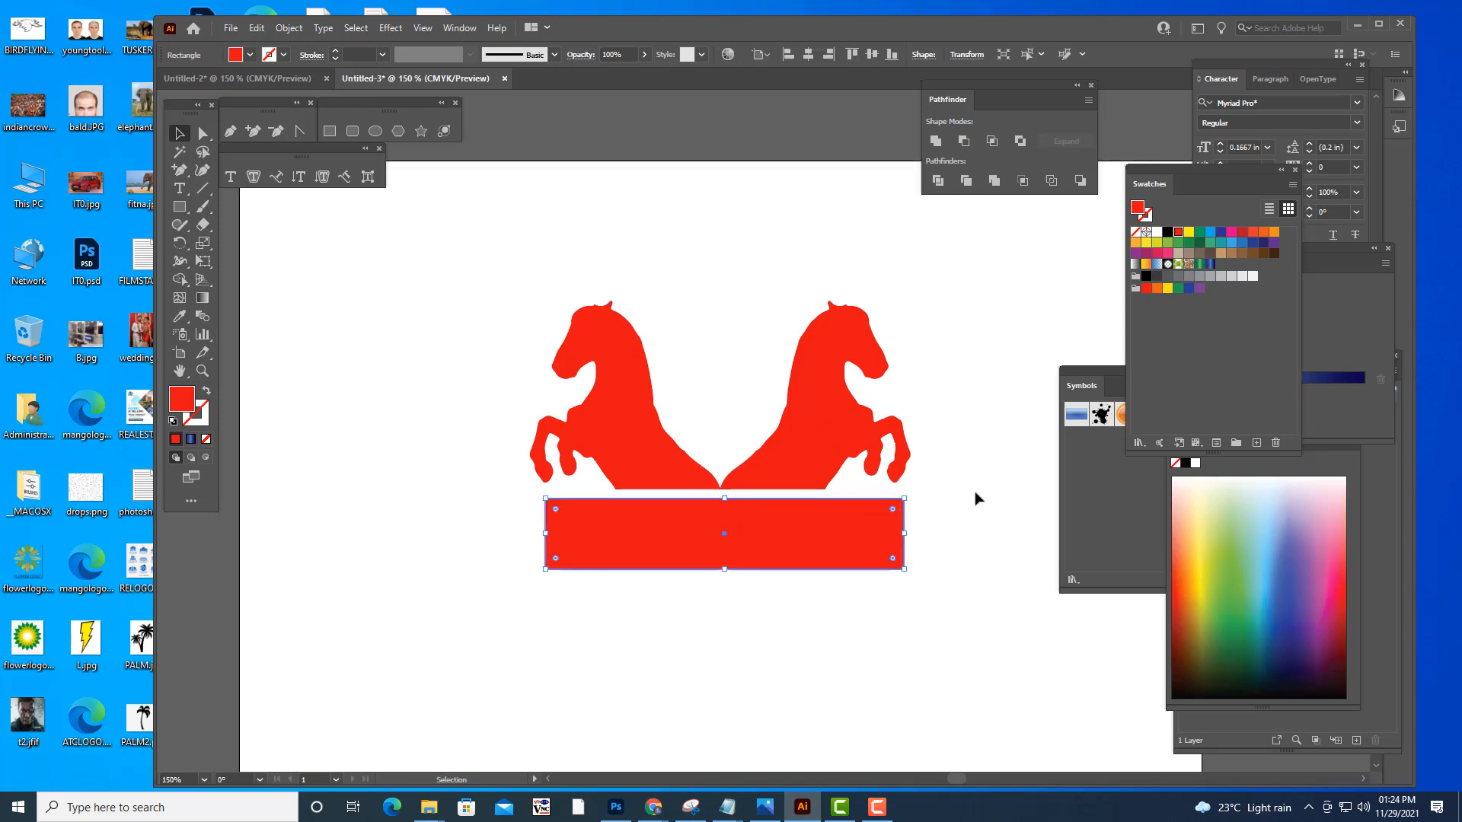
{"action": "left_click", "coordinate": [956, 456]}
- Draw a small red square in the empty area below the banner rectangle
{"action": "scroll", "coordinate": [956, 461], "scroll_direction": "down", "scroll_amount": 3}
{"action": "scroll", "coordinate": [957, 459], "scroll_direction": "down", "scroll_amount": 2}
{"action": "scroll", "coordinate": [948, 457], "scroll_direction": "up", "scroll_amount": 2}
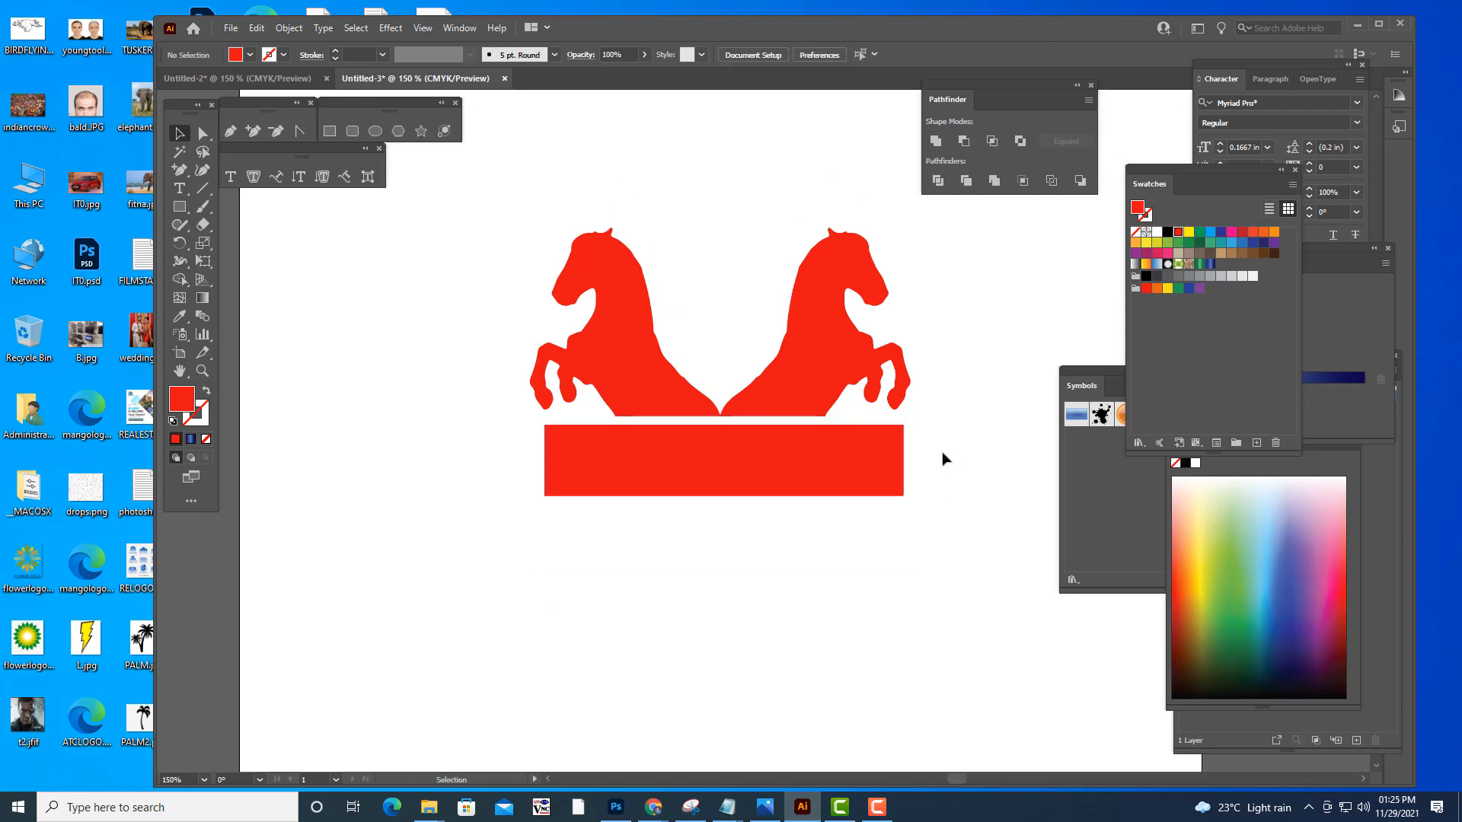
{"action": "left_click", "coordinate": [765, 443]}
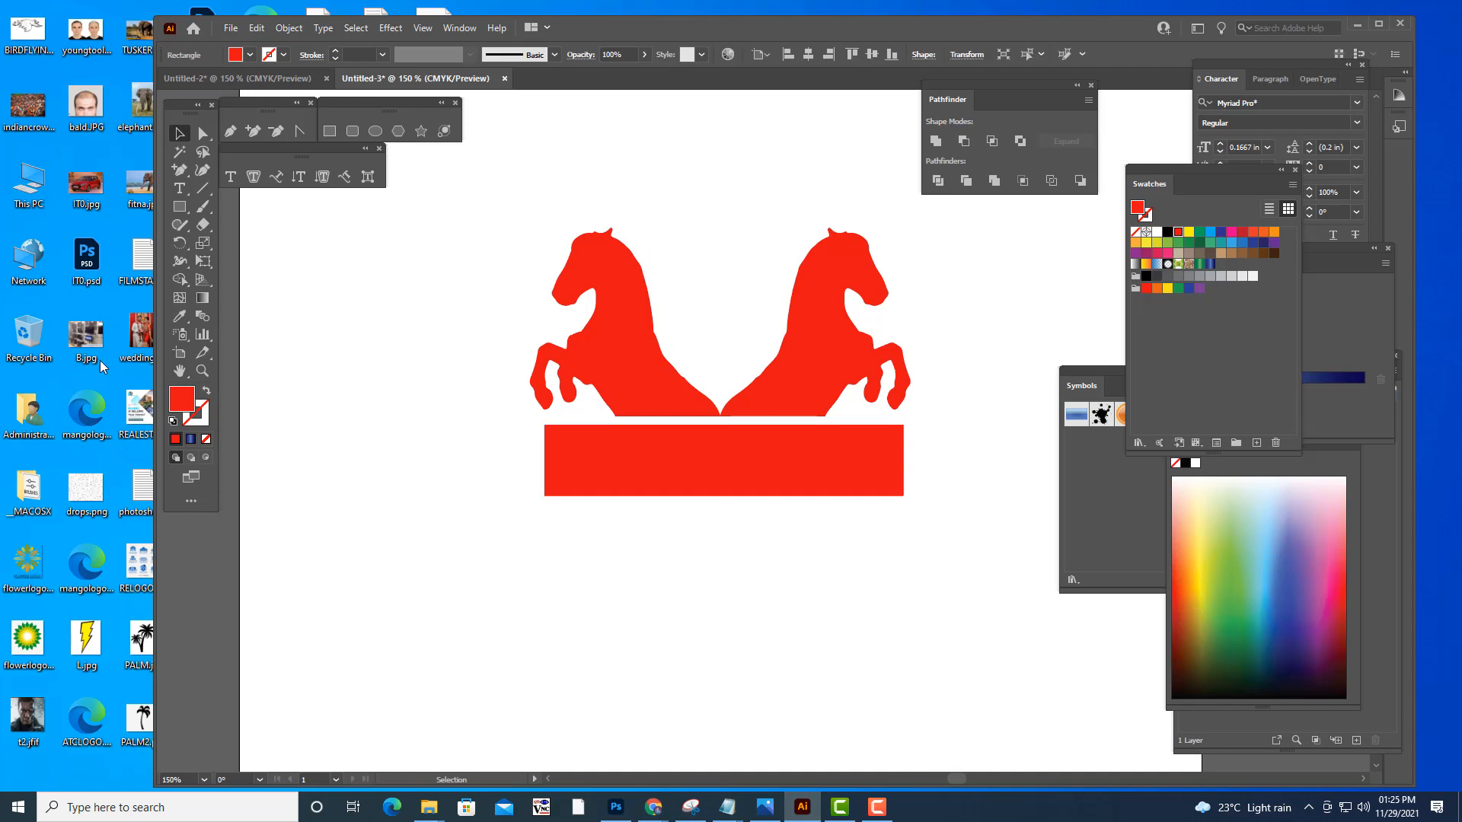
{"action": "left_click", "coordinate": [329, 131]}
{"action": "left_click", "coordinate": [605, 565]}
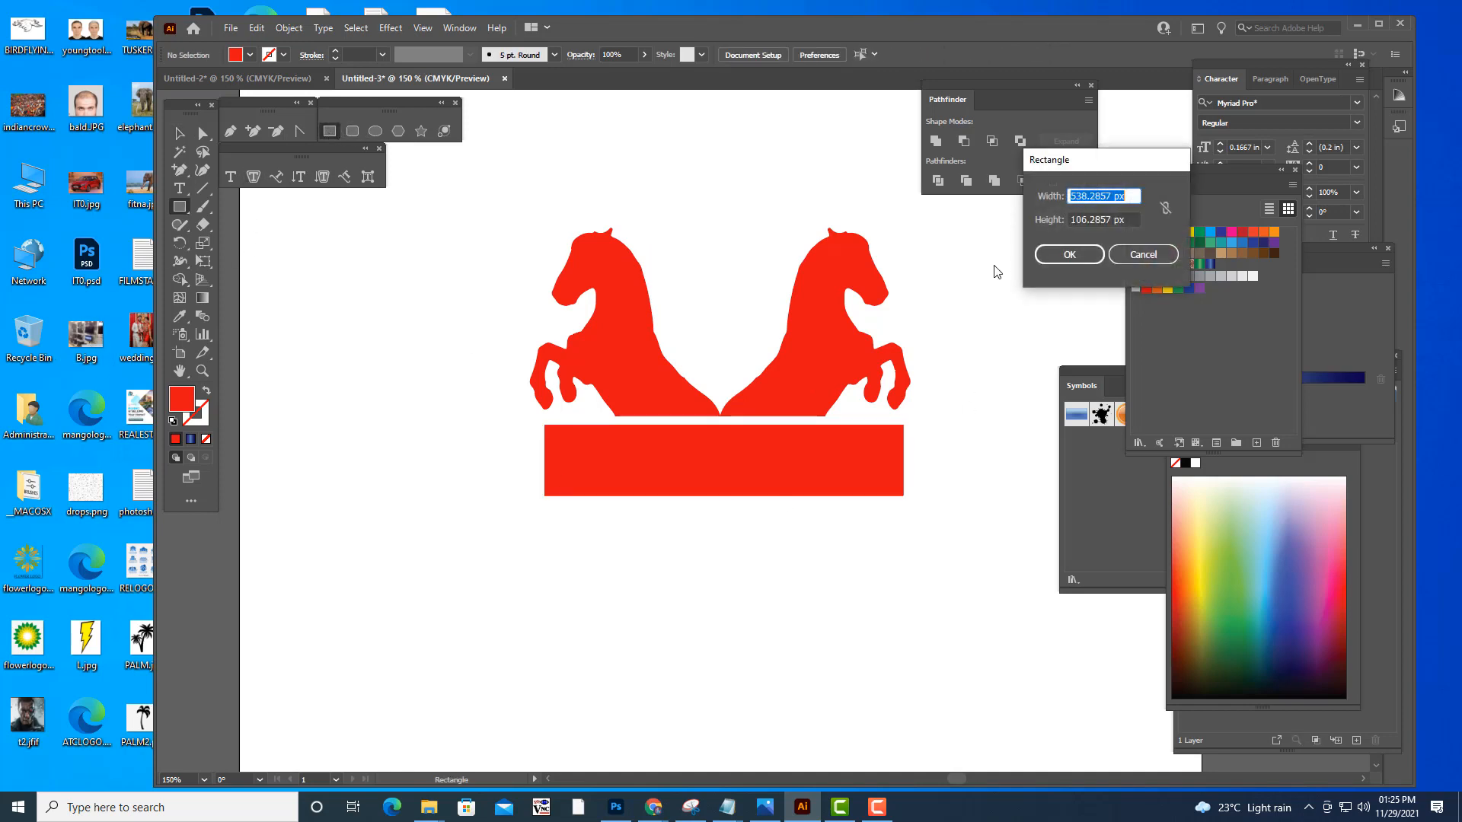
{"action": "left_click", "coordinate": [1143, 255]}
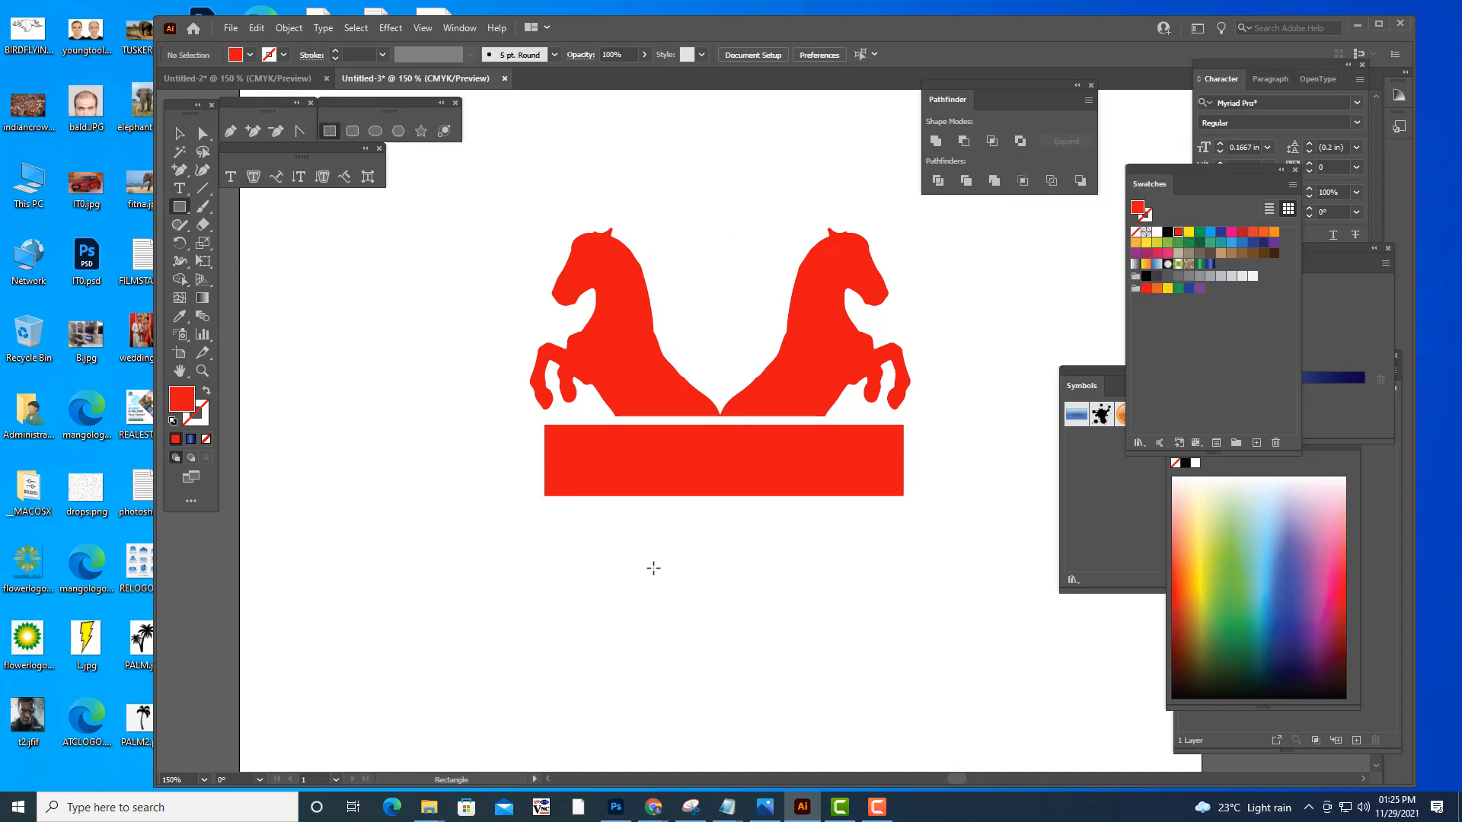
{"action": "left_click_drag", "start_coordinate": [630, 541], "coordinate": [726, 637]}
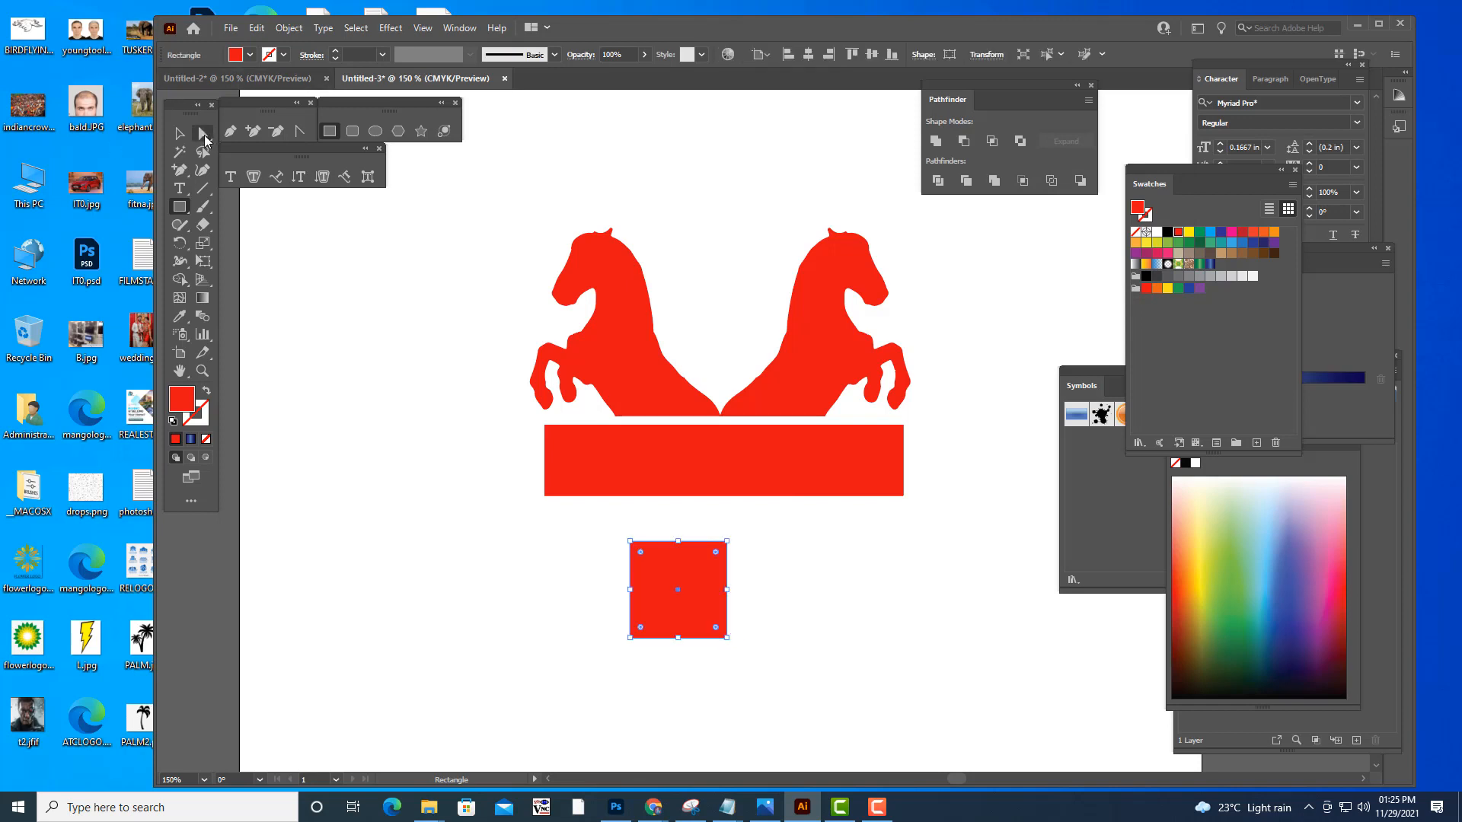
- Delete the square's lower-right anchor point to turn it into a right triangle
{"action": "key", "text": "a"}
{"action": "left_click", "coordinate": [750, 548]}
{"action": "left_click", "coordinate": [680, 597]}
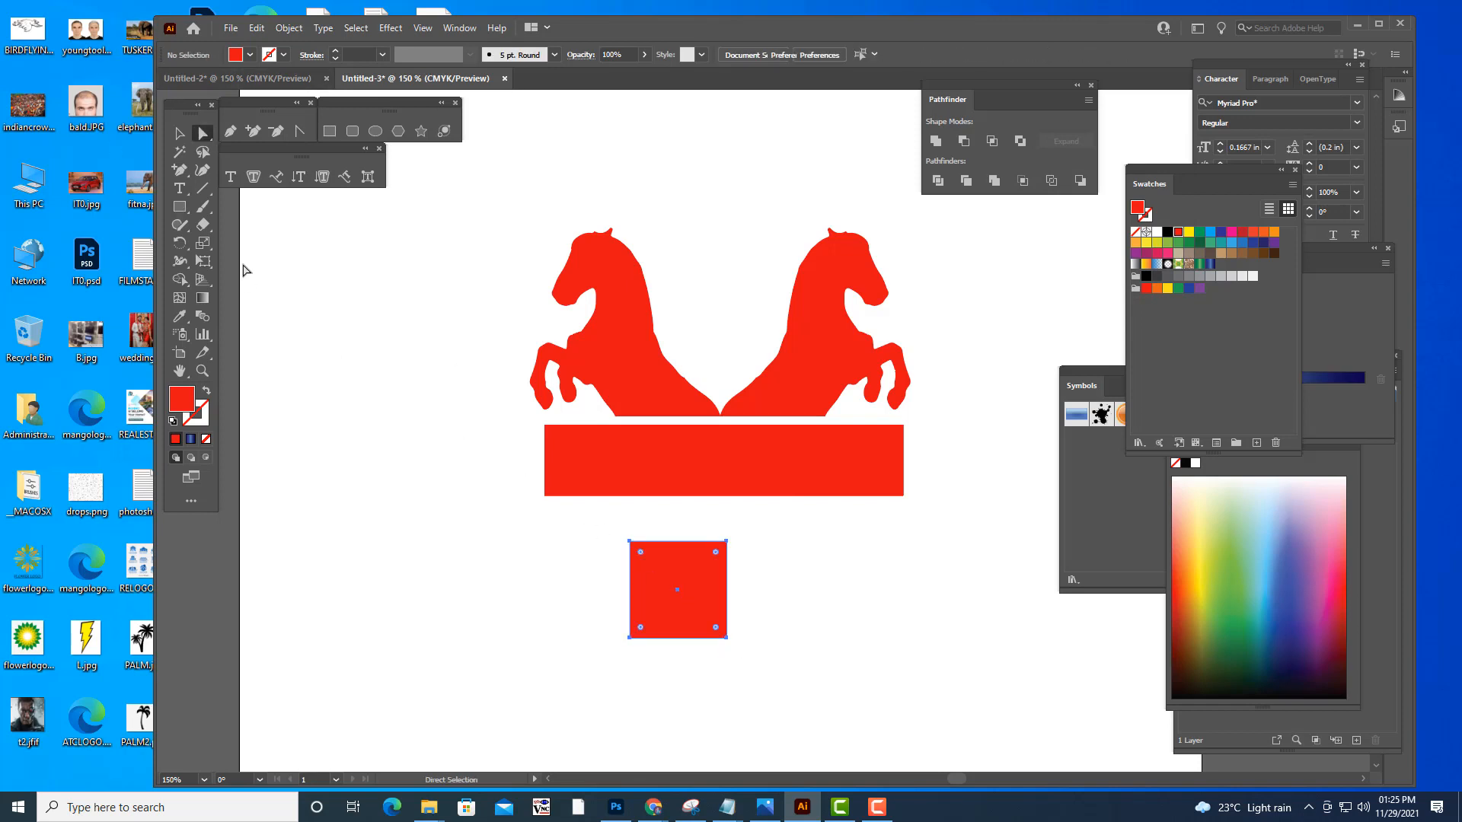
{"action": "key", "text": "minus"}
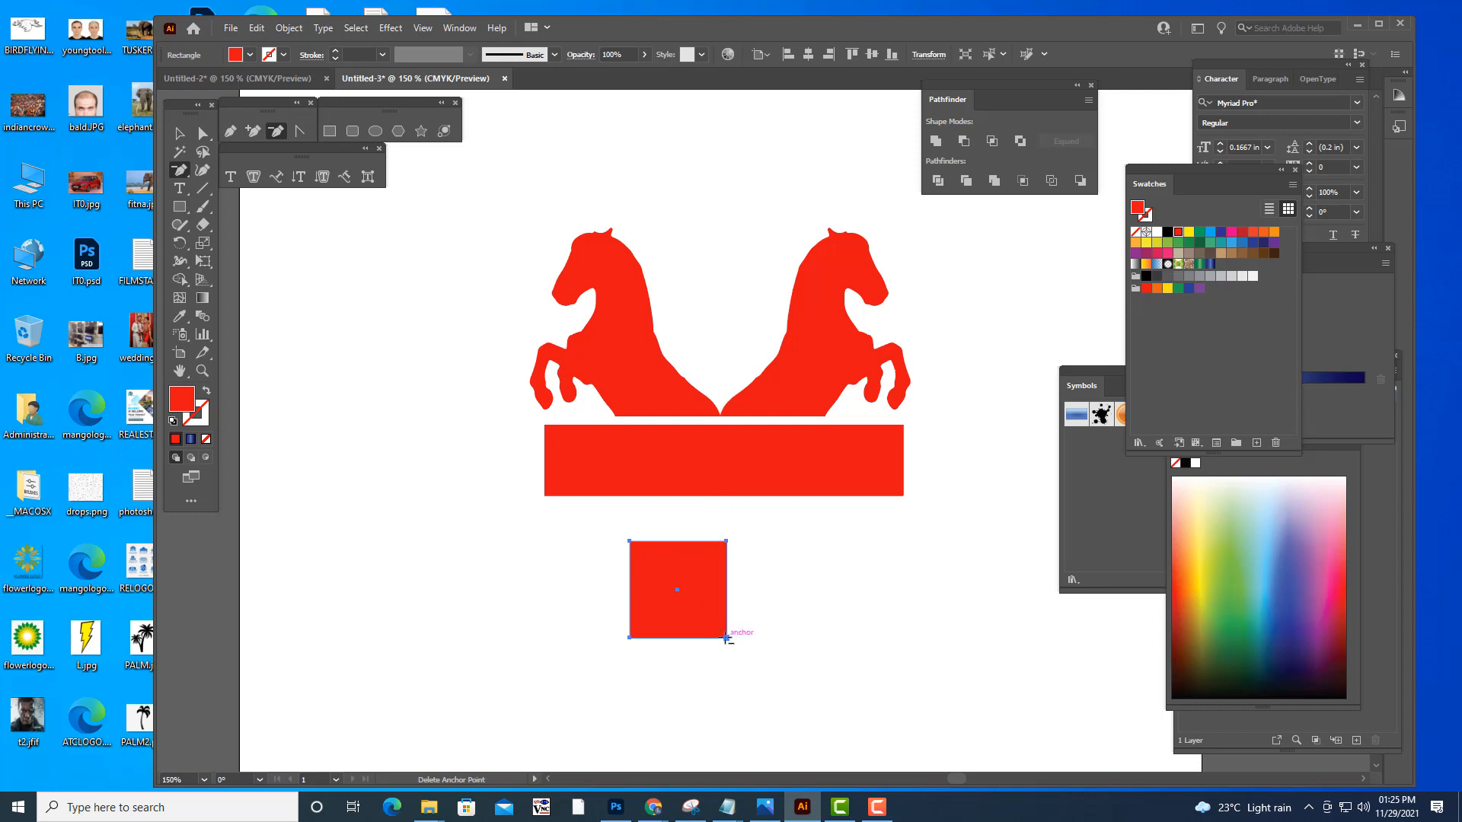
{"action": "left_click", "coordinate": [726, 637]}
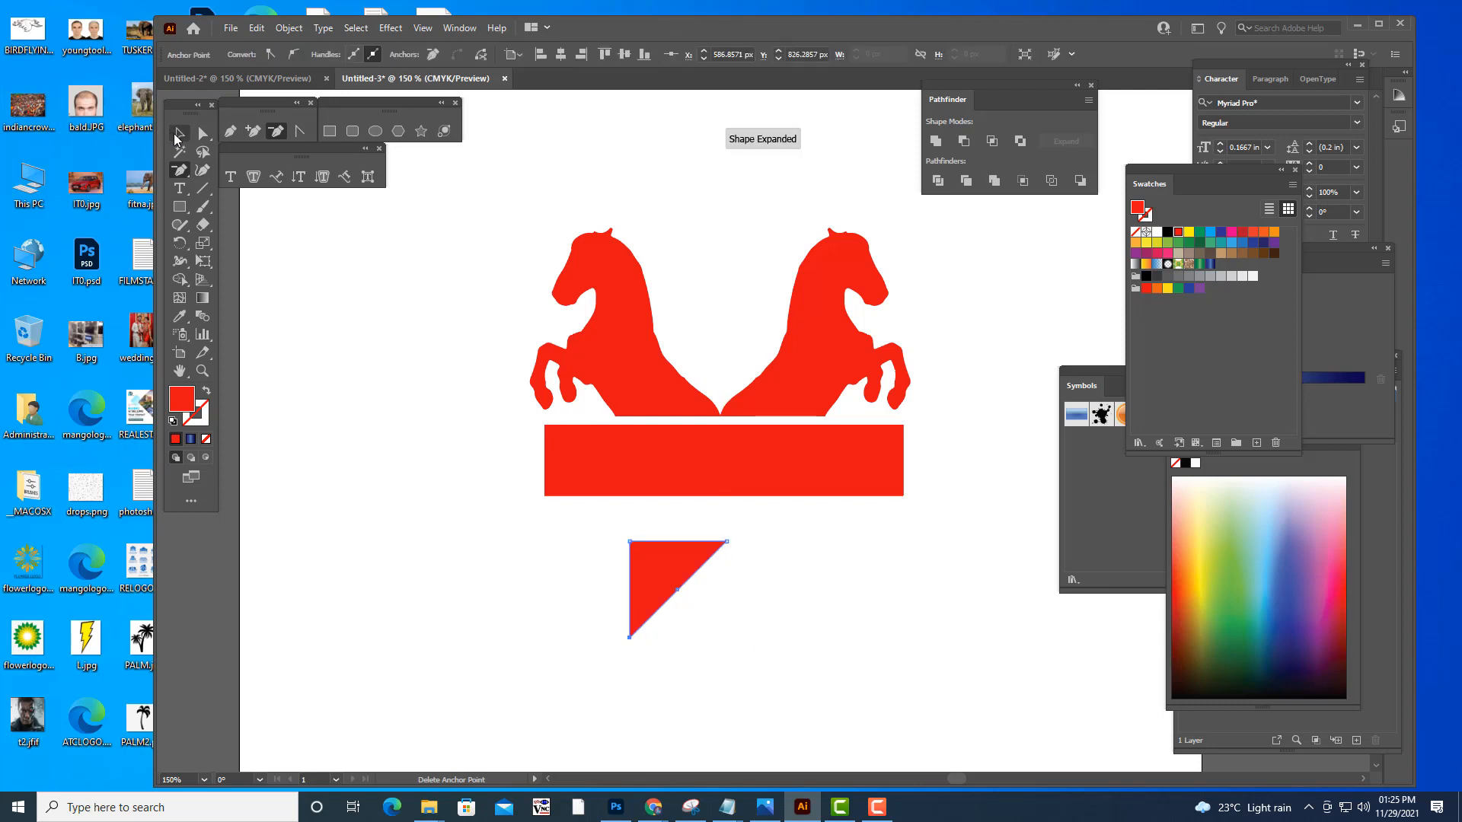
- Shift the red triangle slightly left and reflect it across the vertical axis
{"action": "key", "text": "v"}
{"action": "left_click_drag", "start_coordinate": [676, 575], "coordinate": [655, 563]}
{"action": "right_click", "coordinate": [655, 565]}
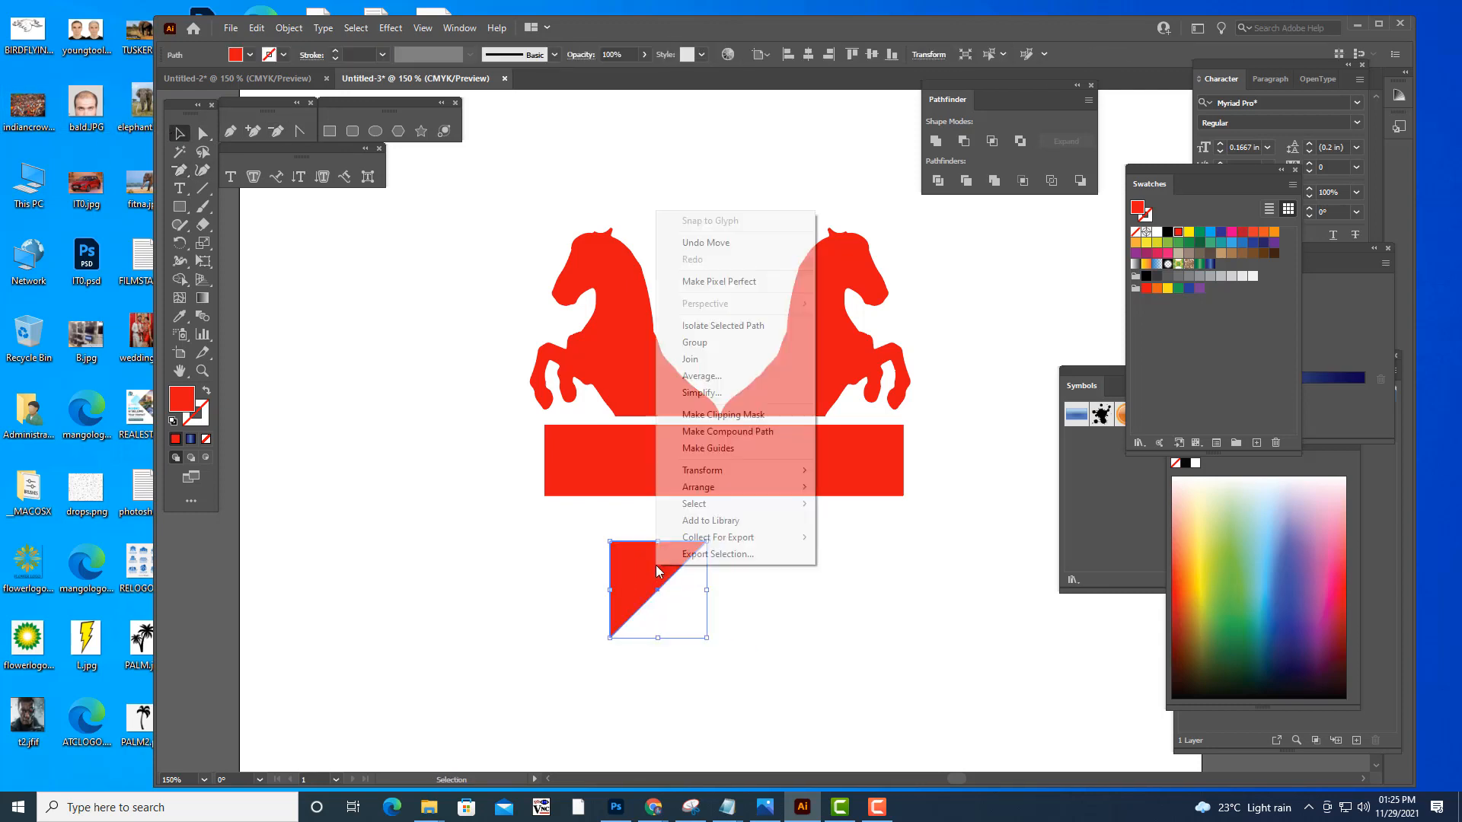
{"action": "mouse_move", "coordinate": [727, 472]}
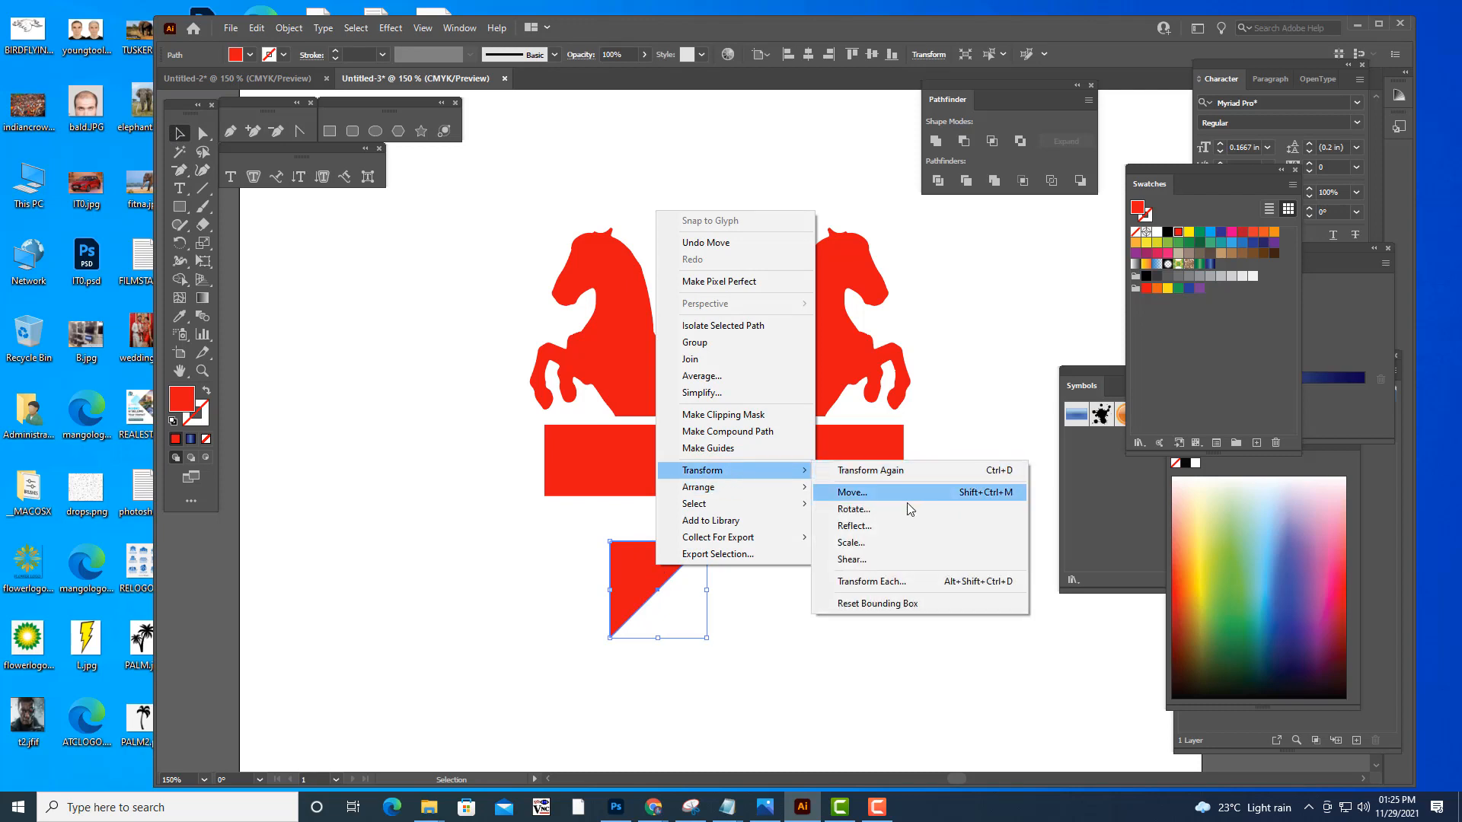
{"action": "left_click", "coordinate": [888, 527]}
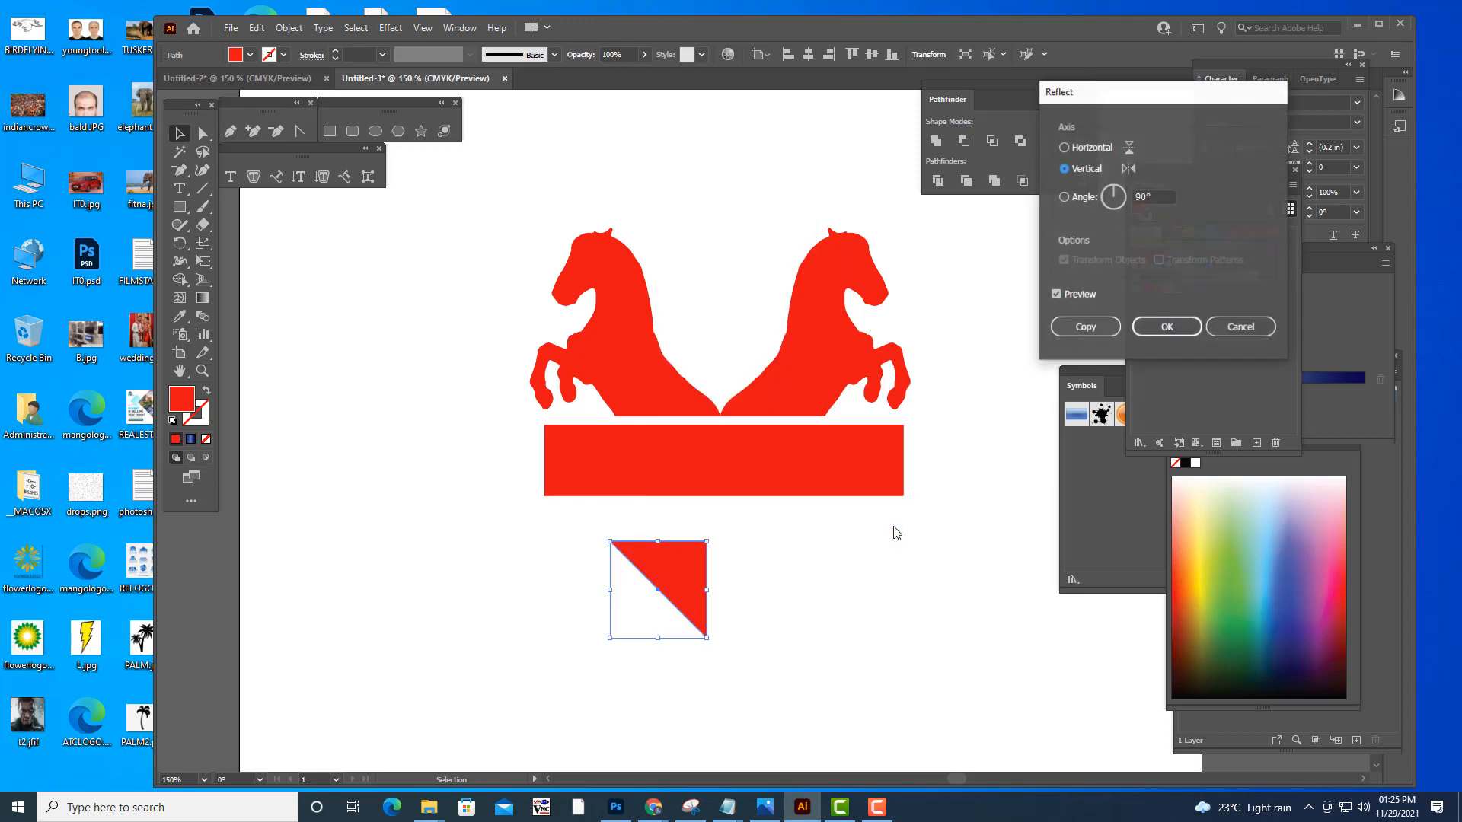
{"action": "left_click", "coordinate": [1157, 327]}
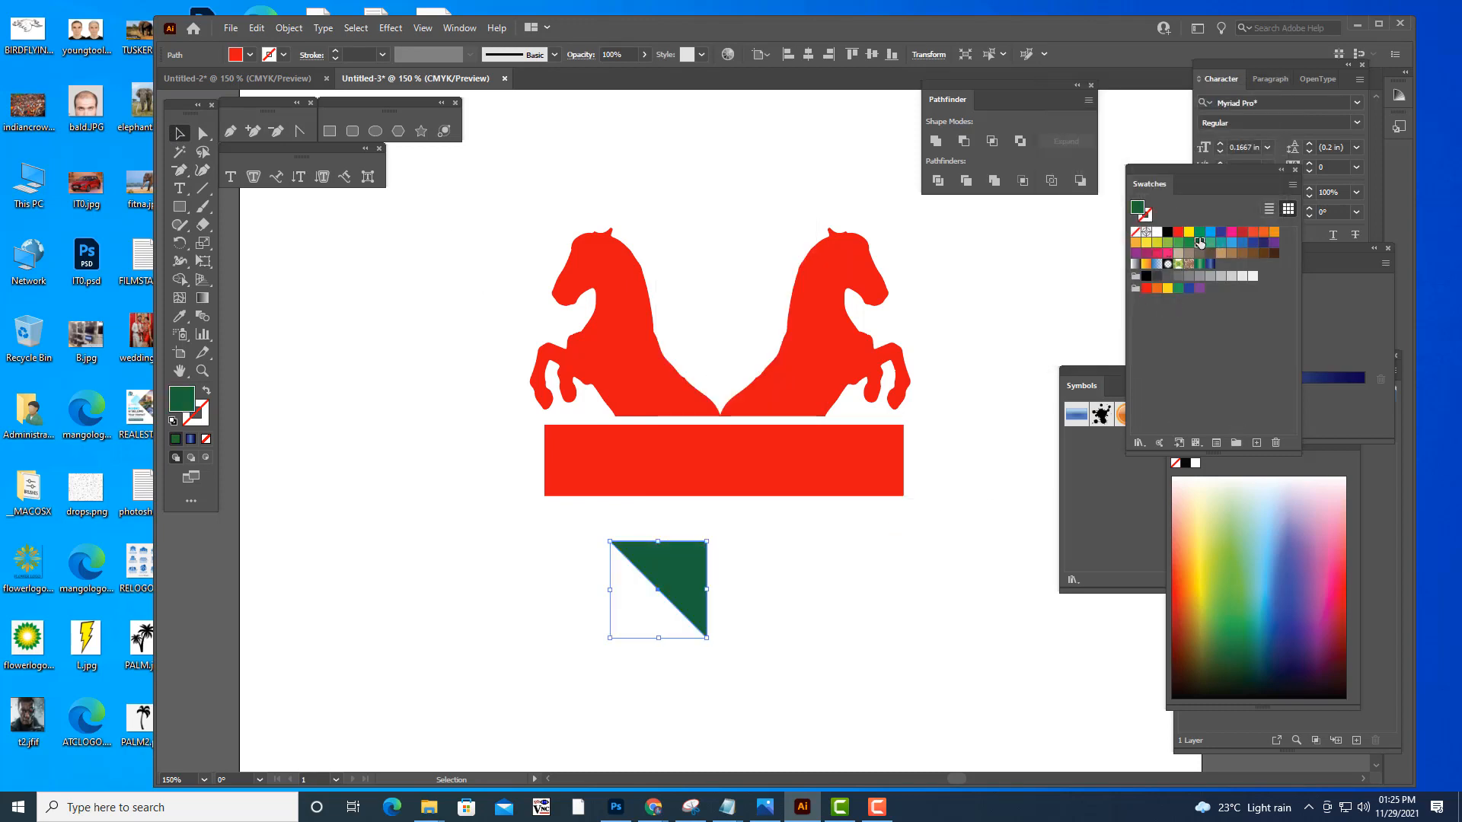
- Fill the triangle with dark green and fit it, scaled down, directly beneath the left end of the banner
{"action": "left_click", "coordinate": [1200, 243]}
{"action": "left_click_drag", "start_coordinate": [702, 607], "coordinate": [572, 518]}
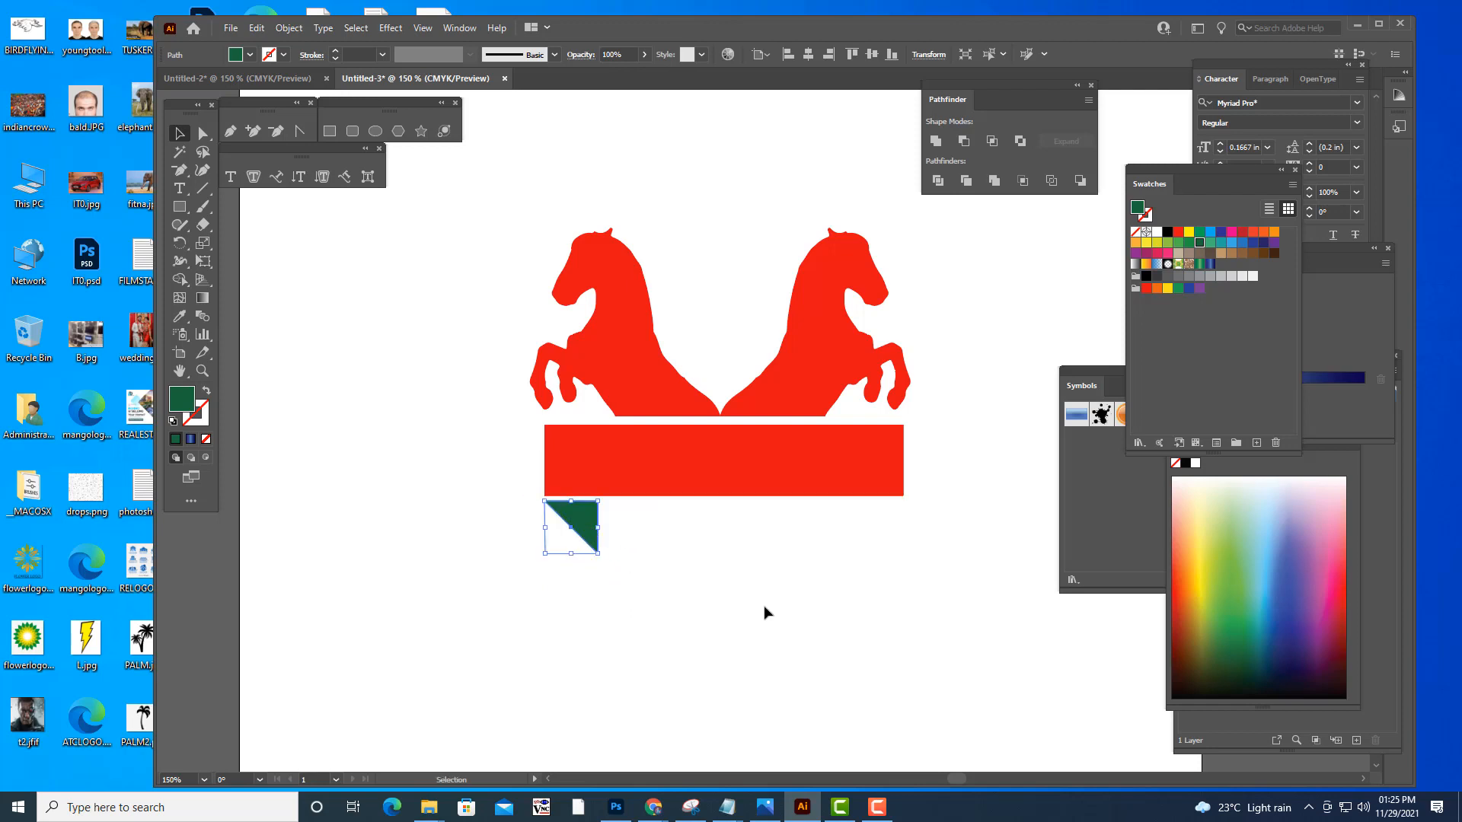
{"action": "key", "text": "Left"}
{"action": "key", "text": "Left"}
{"action": "key", "text": "Up"}
{"action": "key", "text": "Up"}
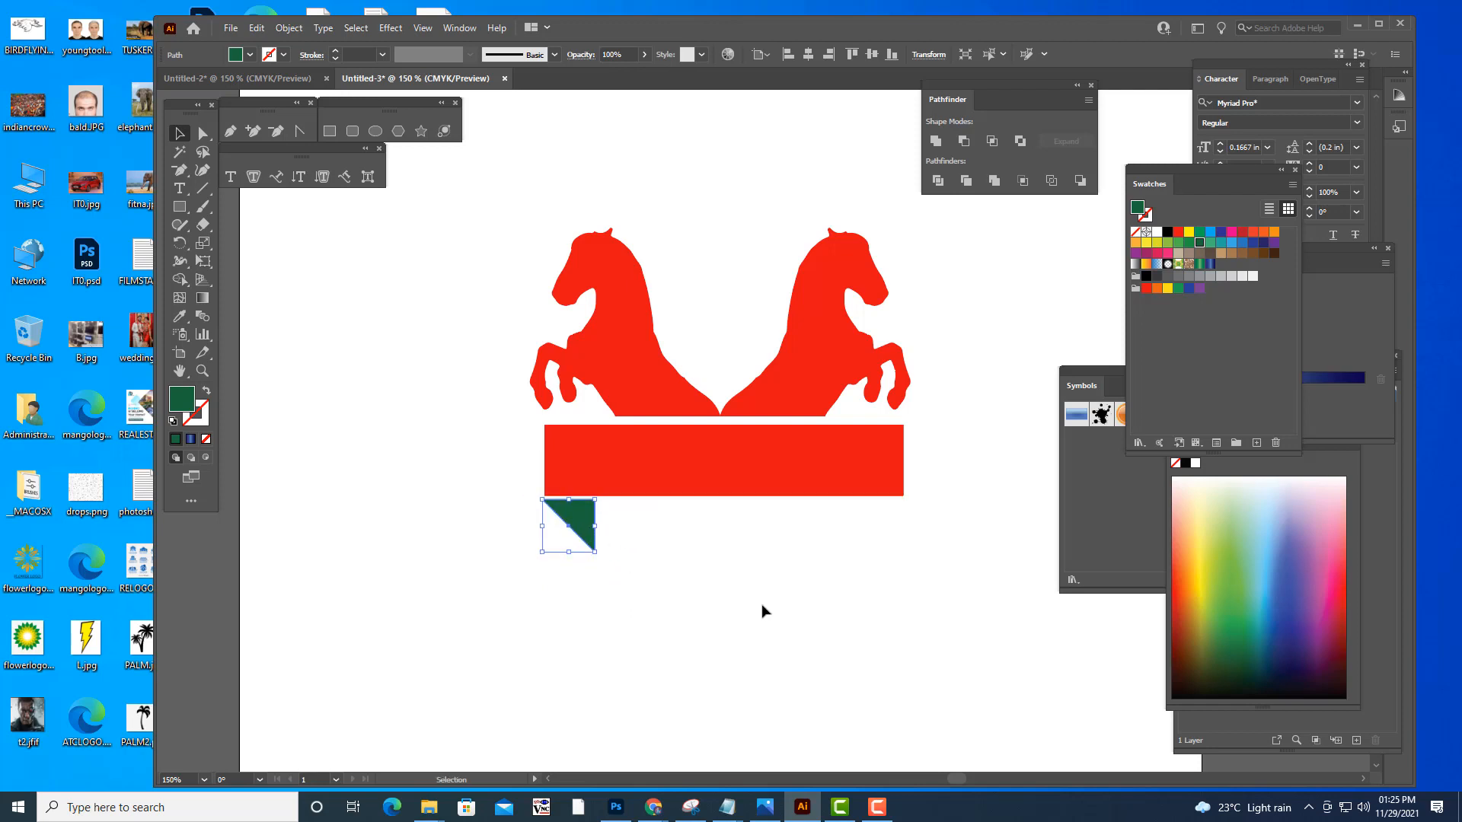
{"action": "key", "text": "Right"}
{"action": "left_click", "coordinate": [629, 561]}
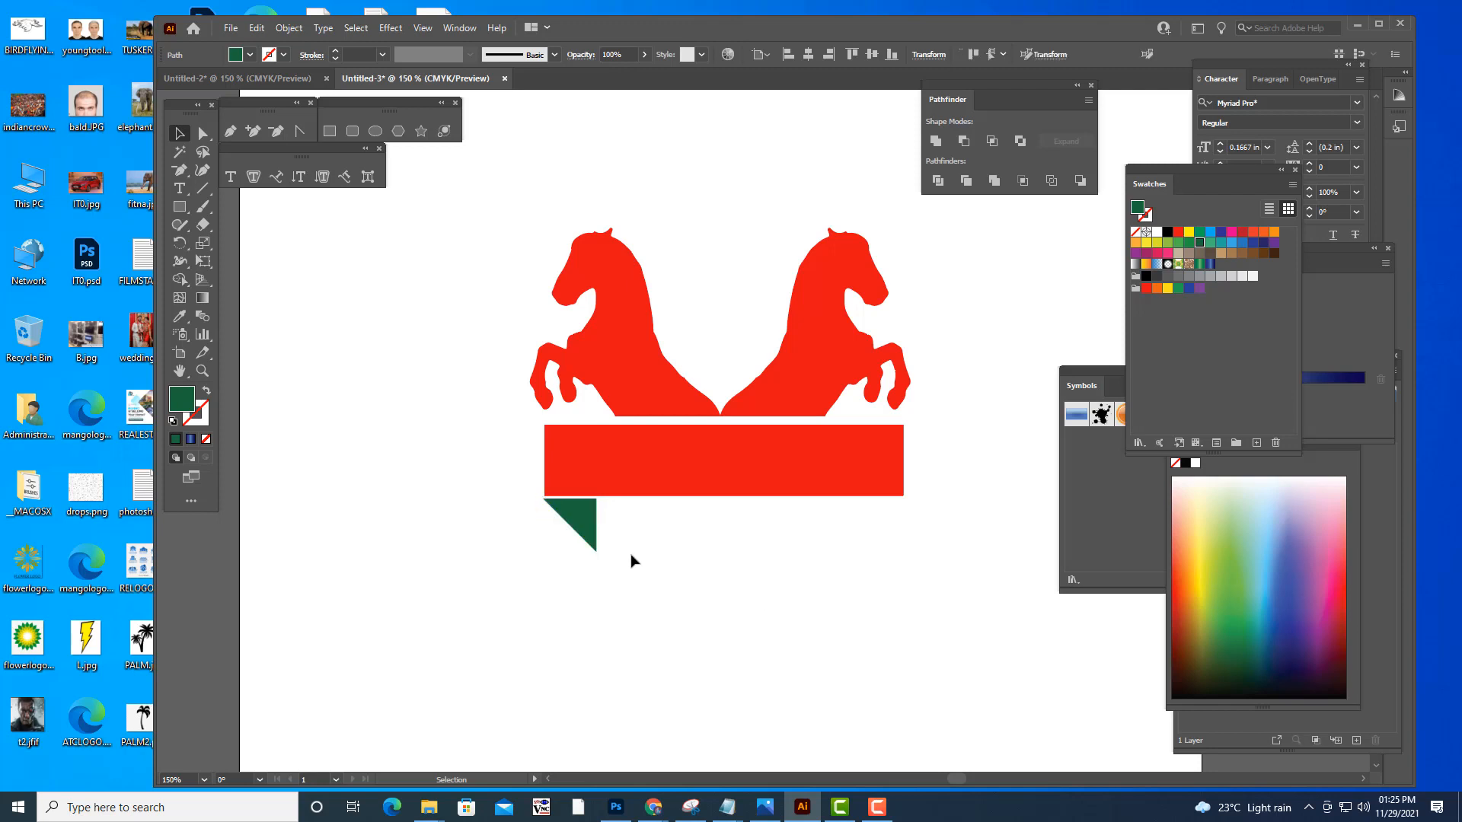
- Duplicate the green triangle to the banner's right end and reflect the copy across the vertical axis
{"action": "left_click", "coordinate": [586, 524]}
{"action": "left_click_drag", "start_coordinate": [586, 524], "coordinate": [890, 524]}
{"action": "right_click", "coordinate": [891, 524]}
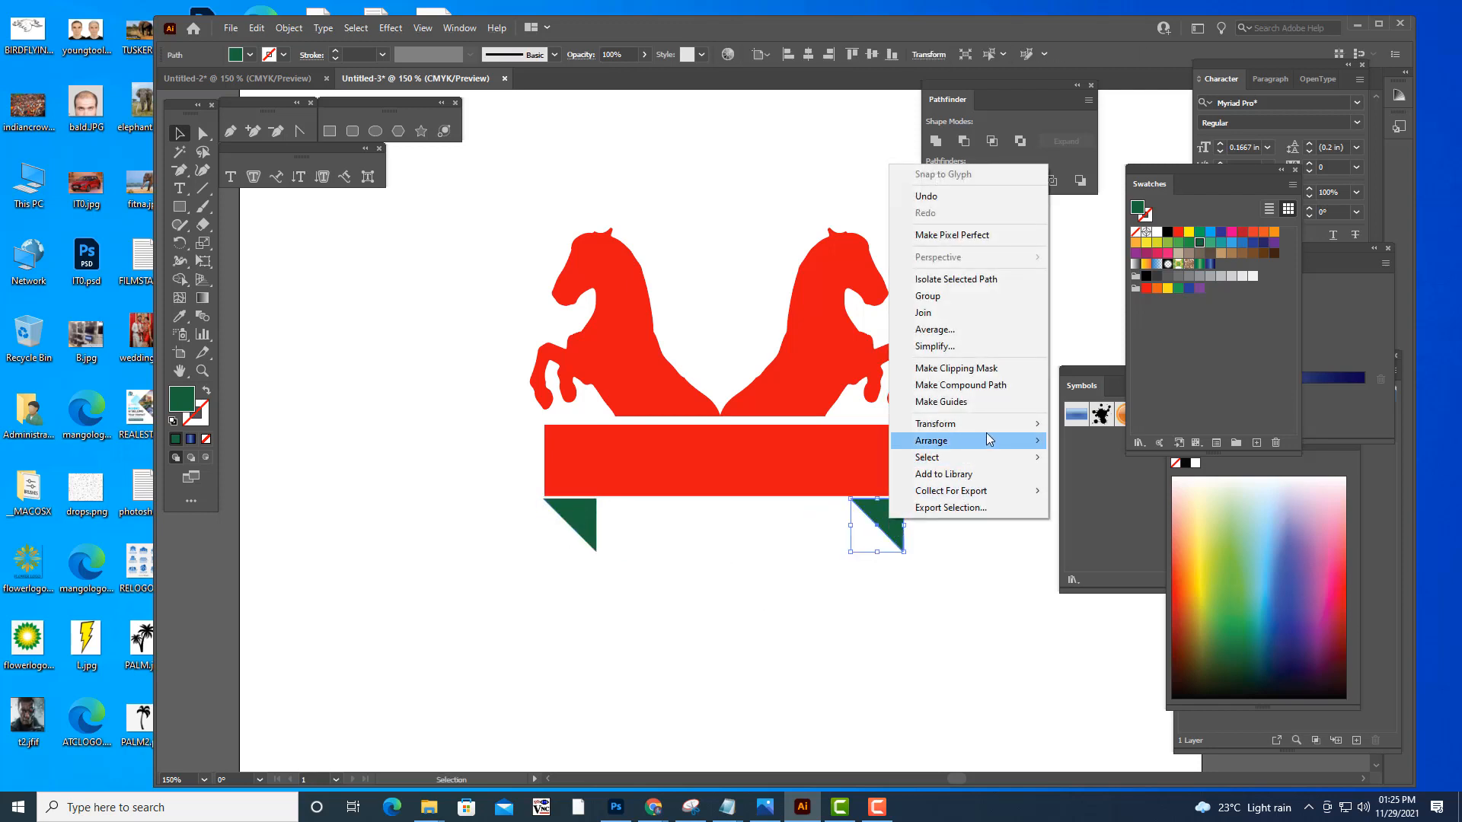
{"action": "mouse_move", "coordinate": [985, 431]}
{"action": "left_click", "coordinate": [1130, 479]}
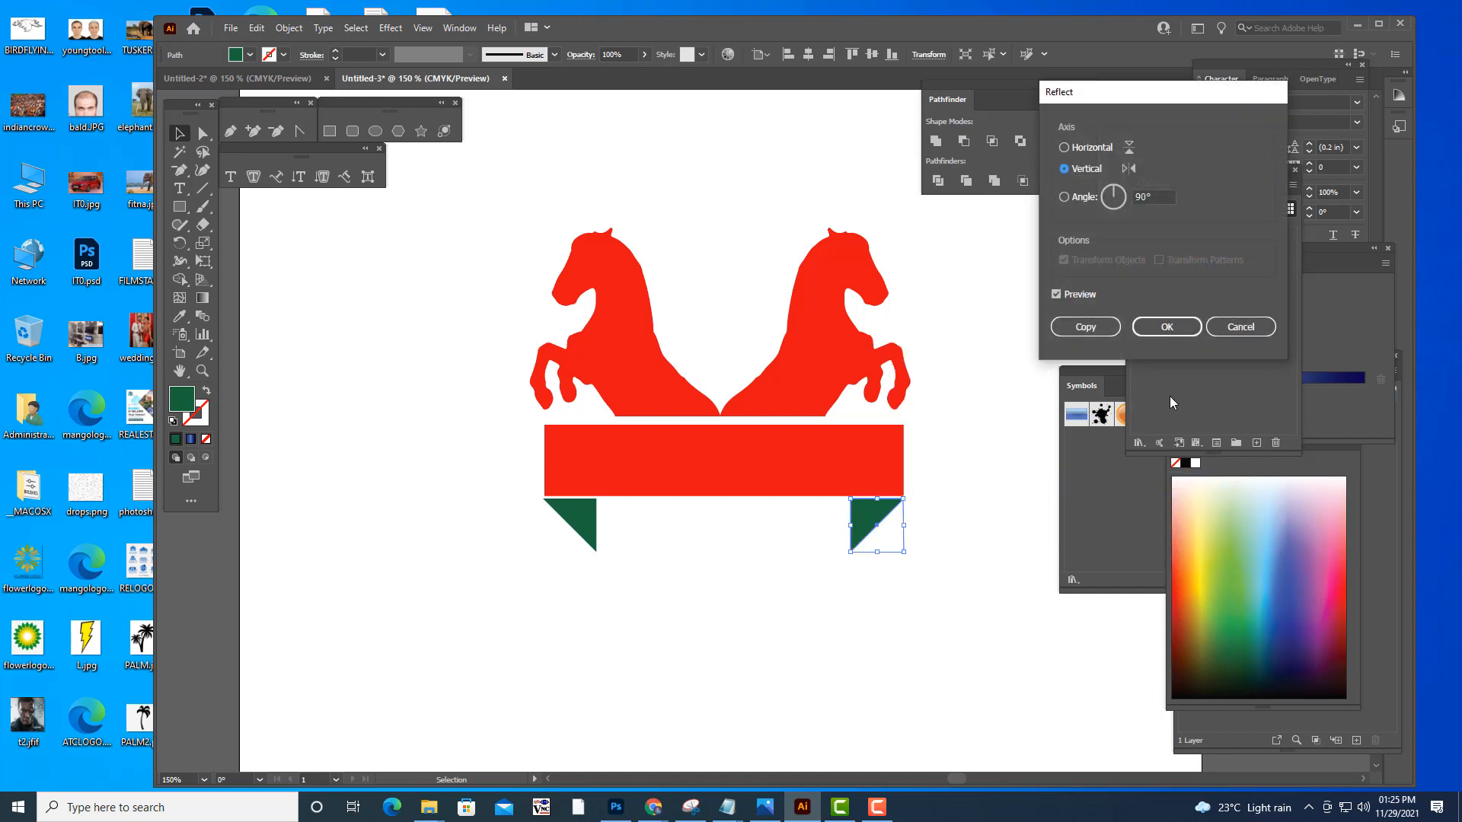
{"action": "left_click", "coordinate": [1166, 327]}
{"action": "left_click", "coordinate": [827, 643]}
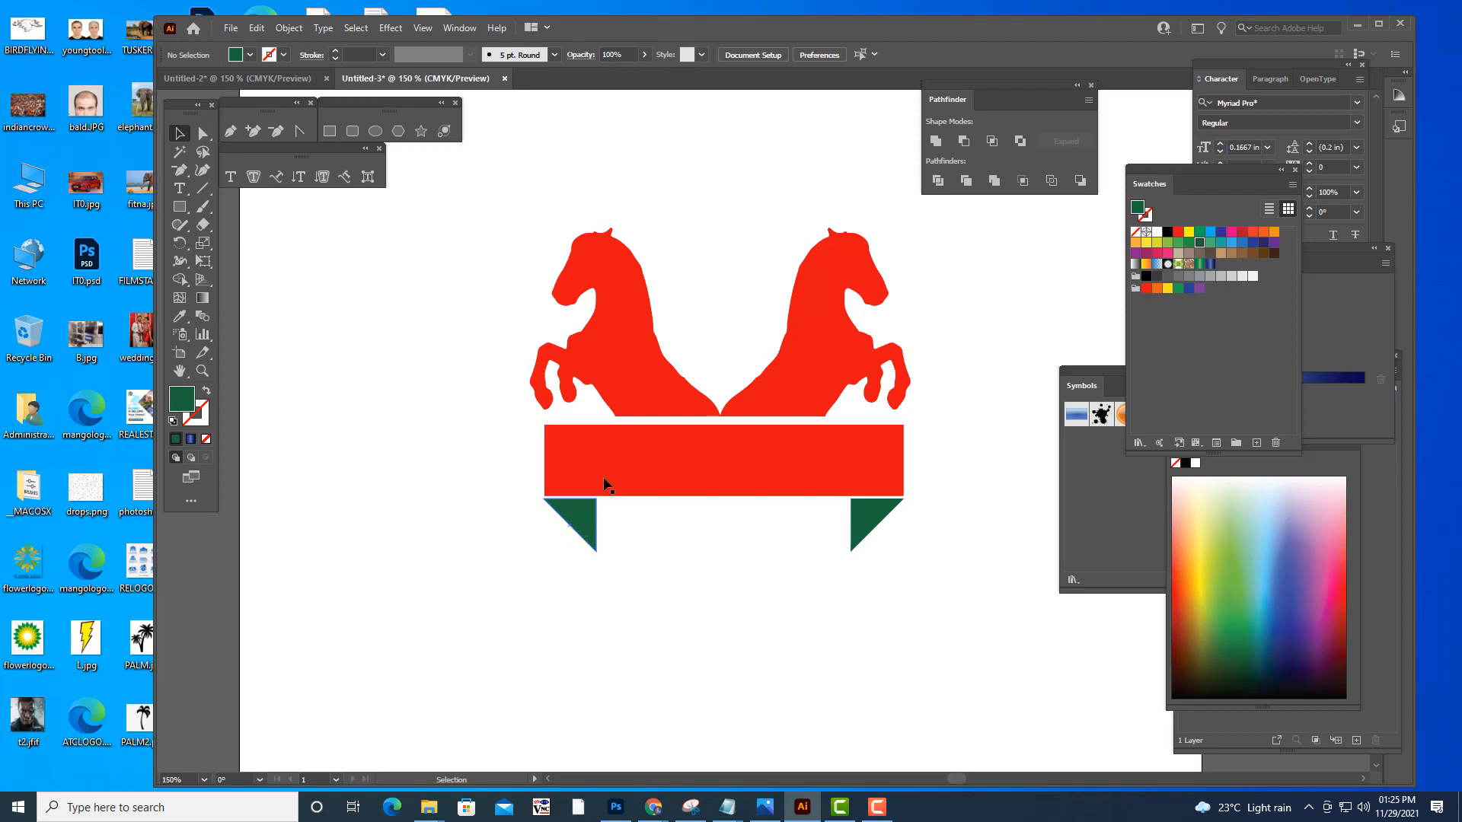
- Duplicate the red banner below the triangles and shorten the copy from its right side into a small rectangle
{"action": "left_click_drag", "start_coordinate": [689, 483], "coordinate": [705, 625]}
{"action": "left_click_drag", "start_coordinate": [904, 604], "coordinate": [646, 604]}
{"action": "left_click", "coordinate": [725, 629]}
{"action": "left_click", "coordinate": [608, 604]}
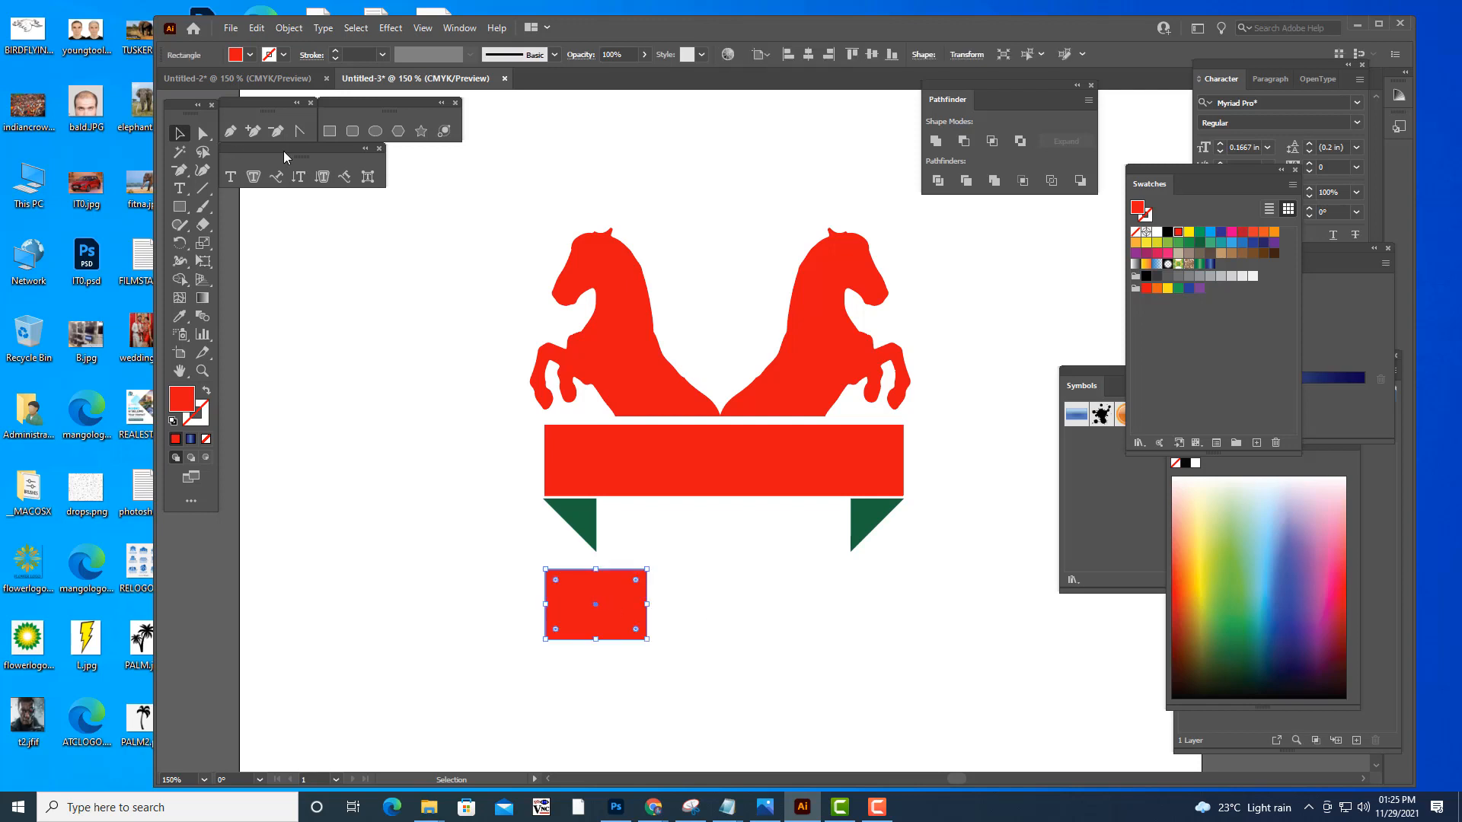
- Try to add an anchor point at the middle of the small rectangle's left edge
{"action": "left_click", "coordinate": [253, 131]}
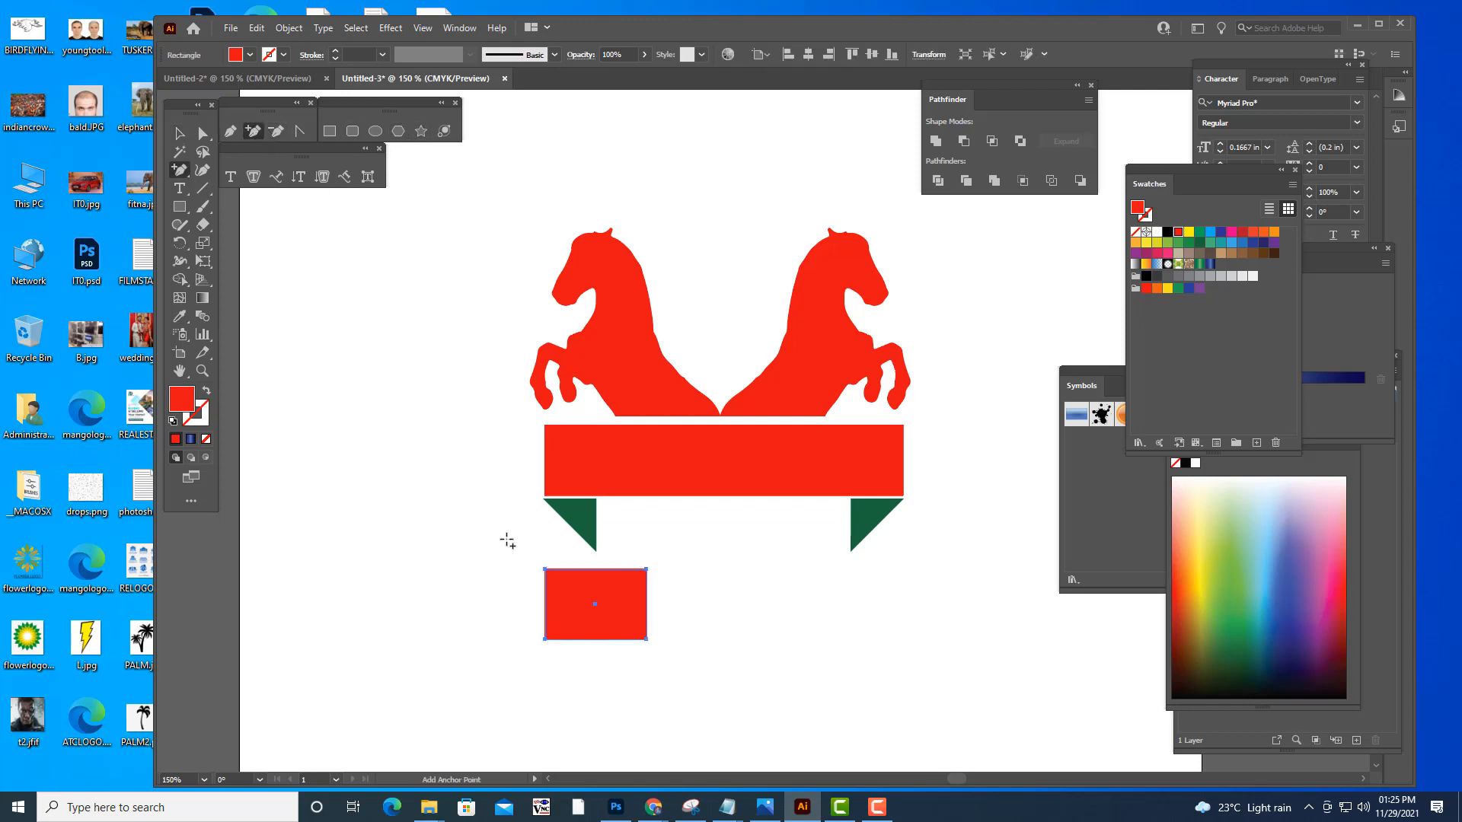
{"action": "left_click", "coordinate": [542, 606]}
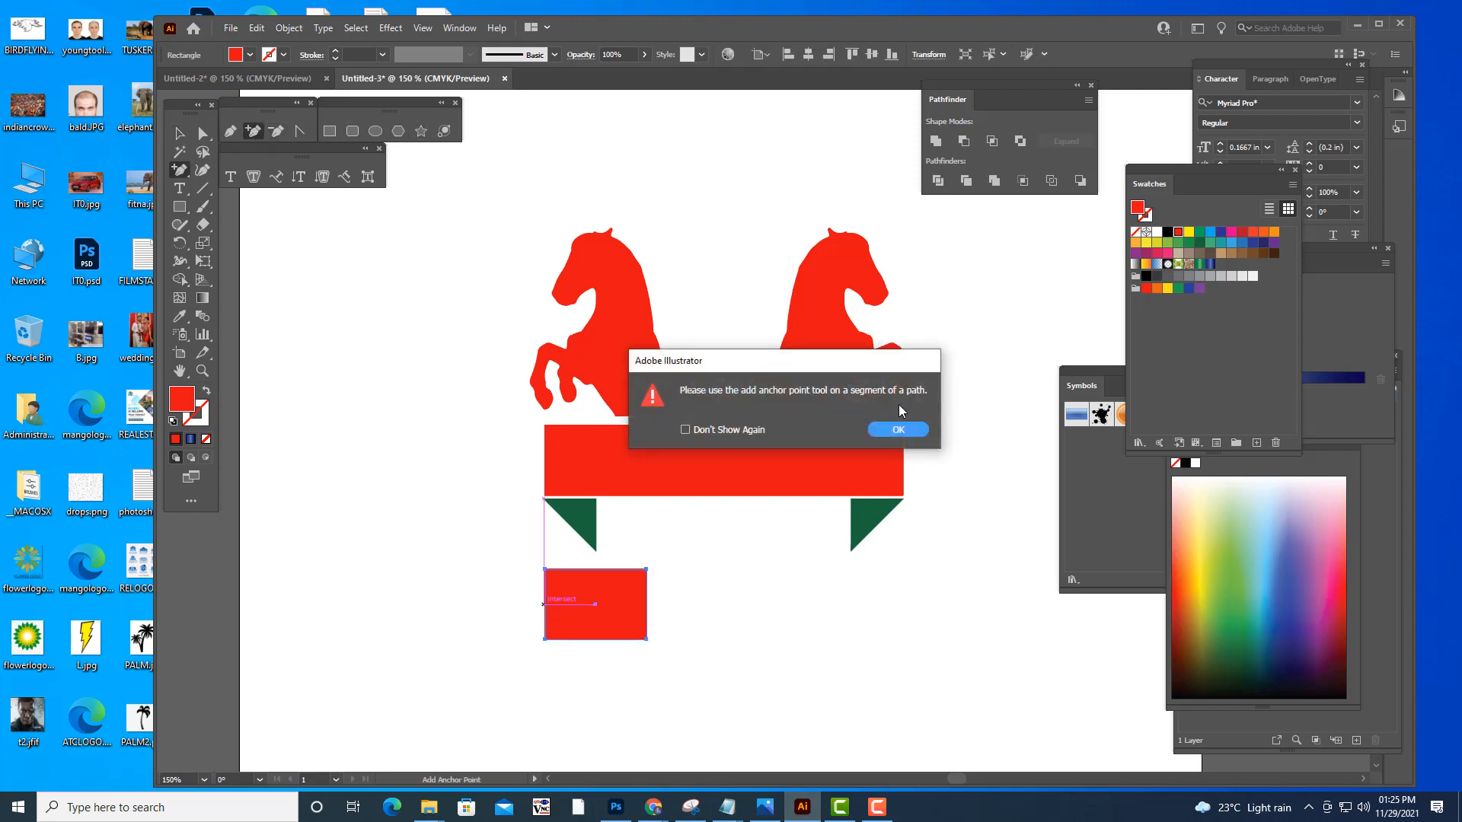
{"action": "left_click", "coordinate": [888, 429]}
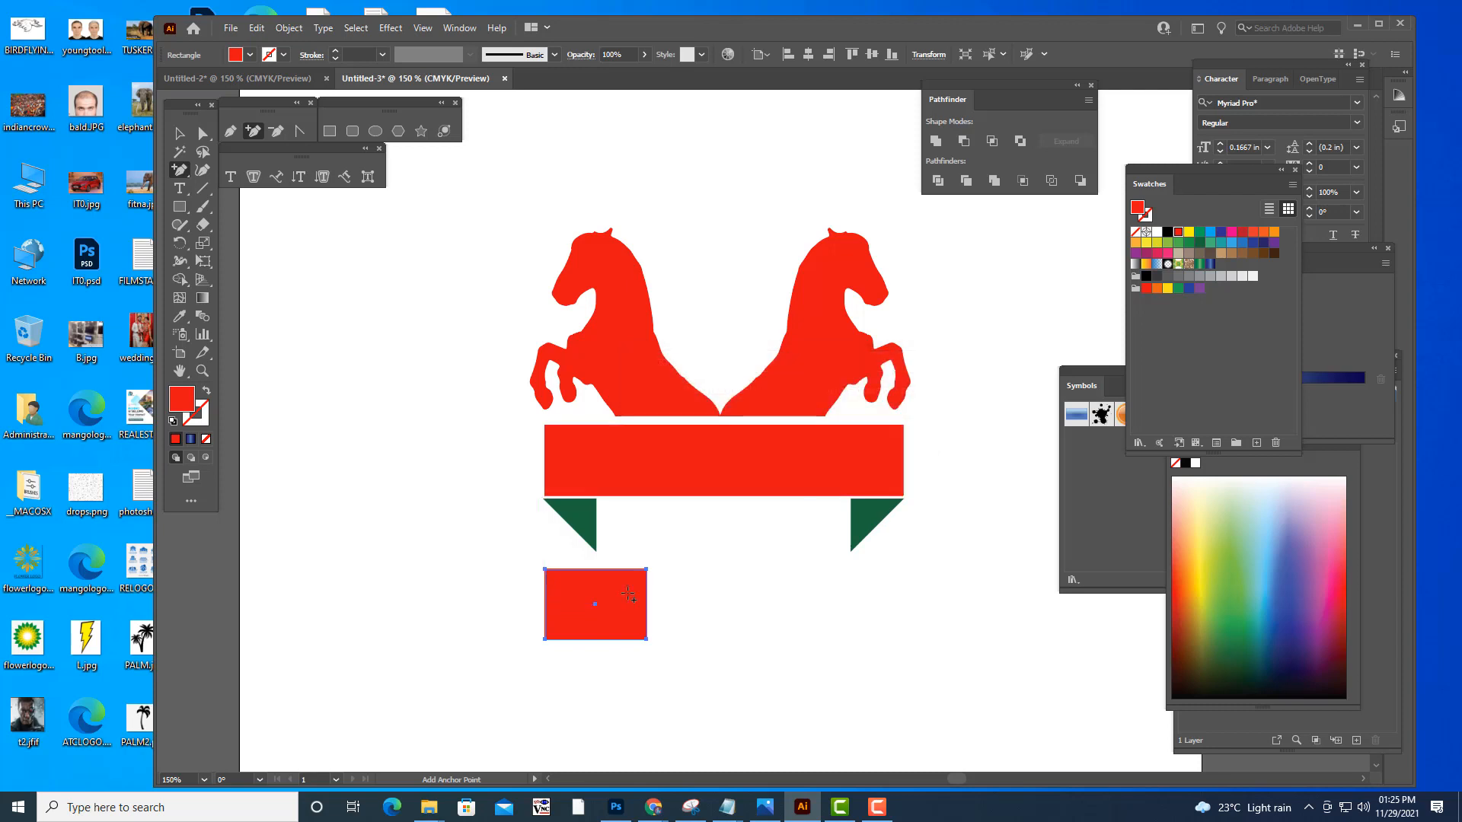
{"action": "left_click", "coordinate": [545, 611]}
{"action": "left_click", "coordinate": [898, 430]}
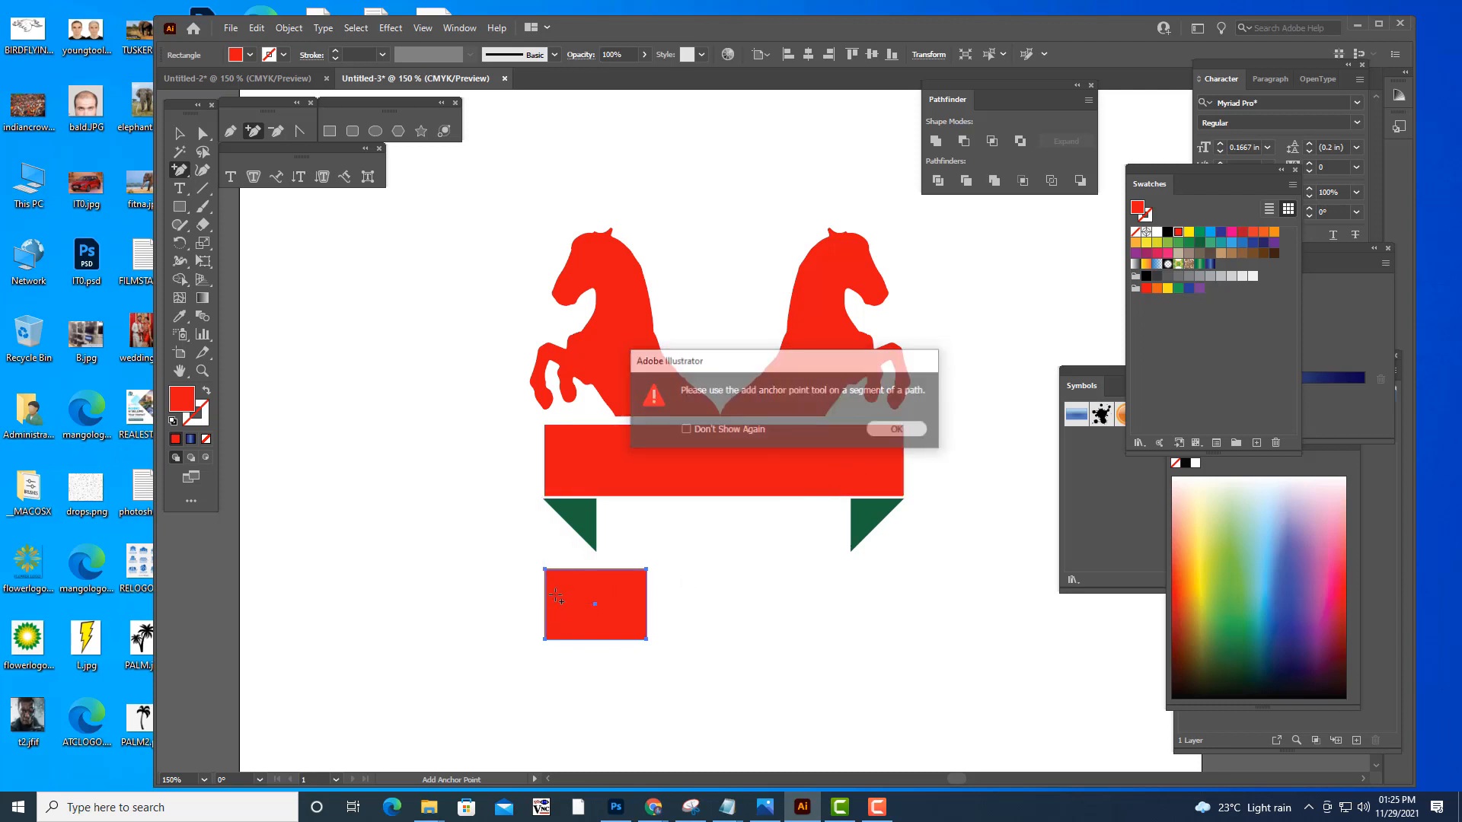
{"action": "left_click", "coordinate": [545, 600]}
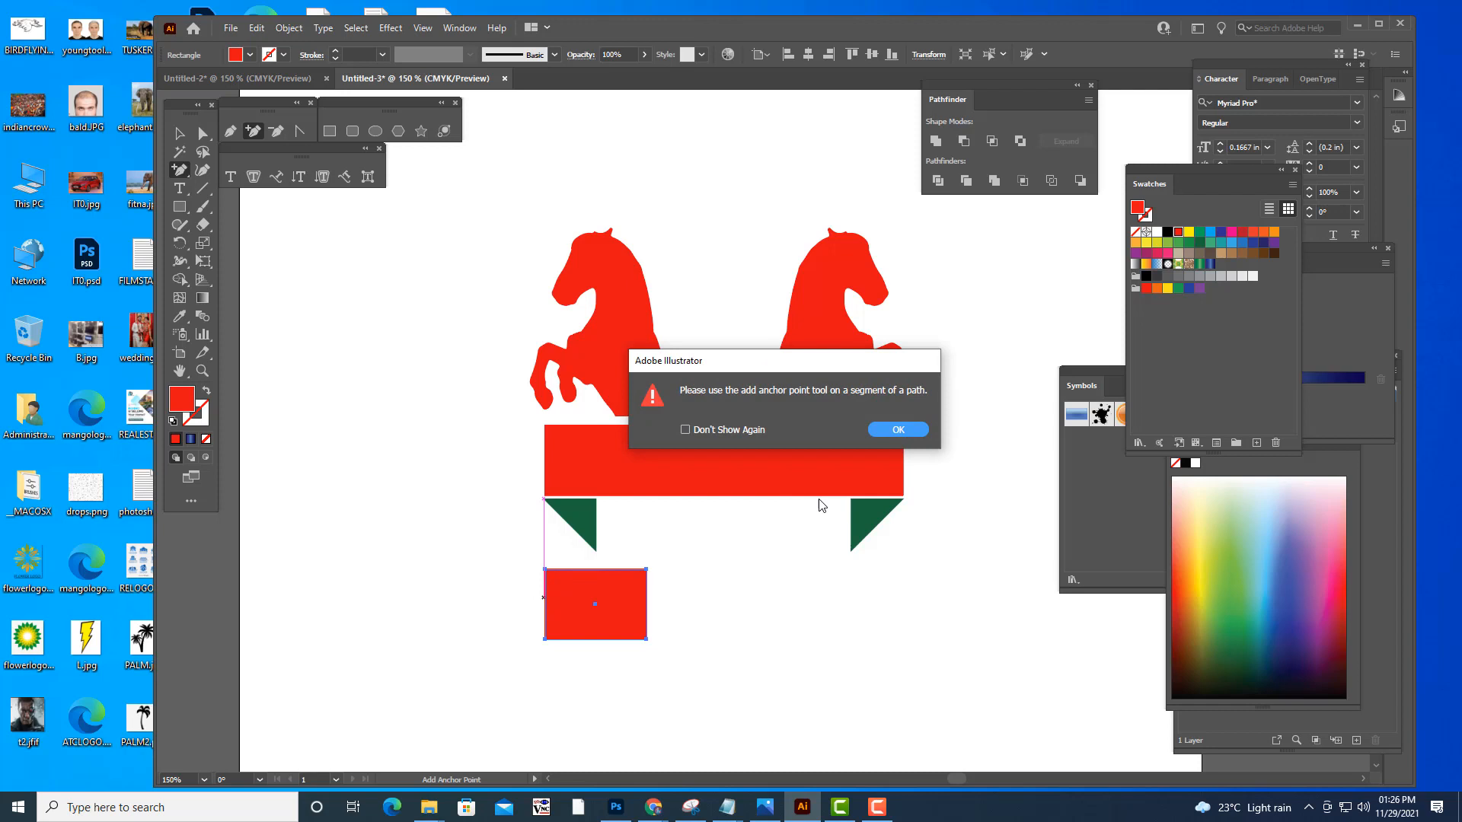
{"action": "left_click", "coordinate": [917, 428]}
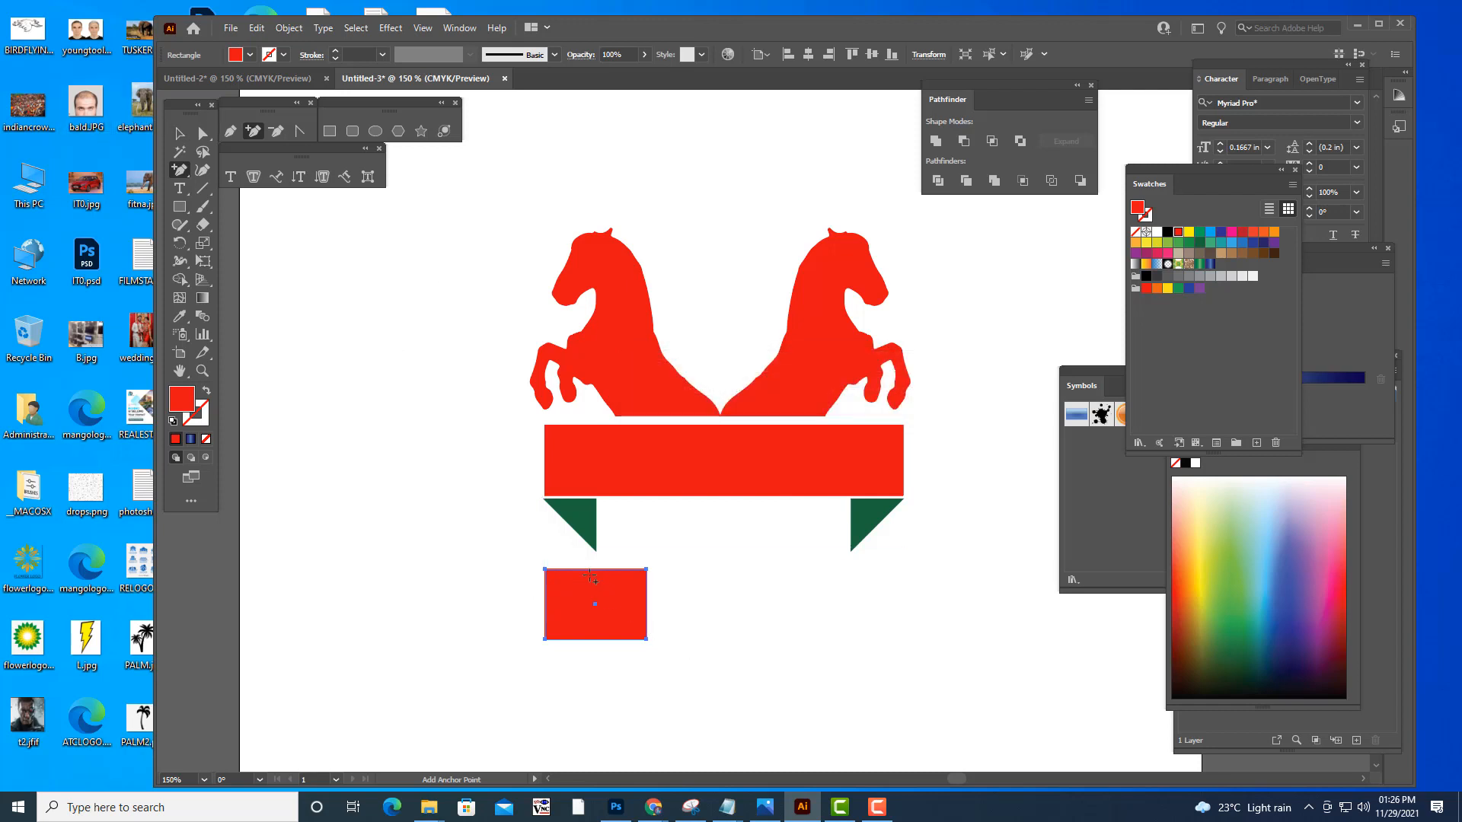
- Enlarge the small red rectangle and move it right, centring it roughly below the banner
{"action": "left_click", "coordinate": [180, 134]}
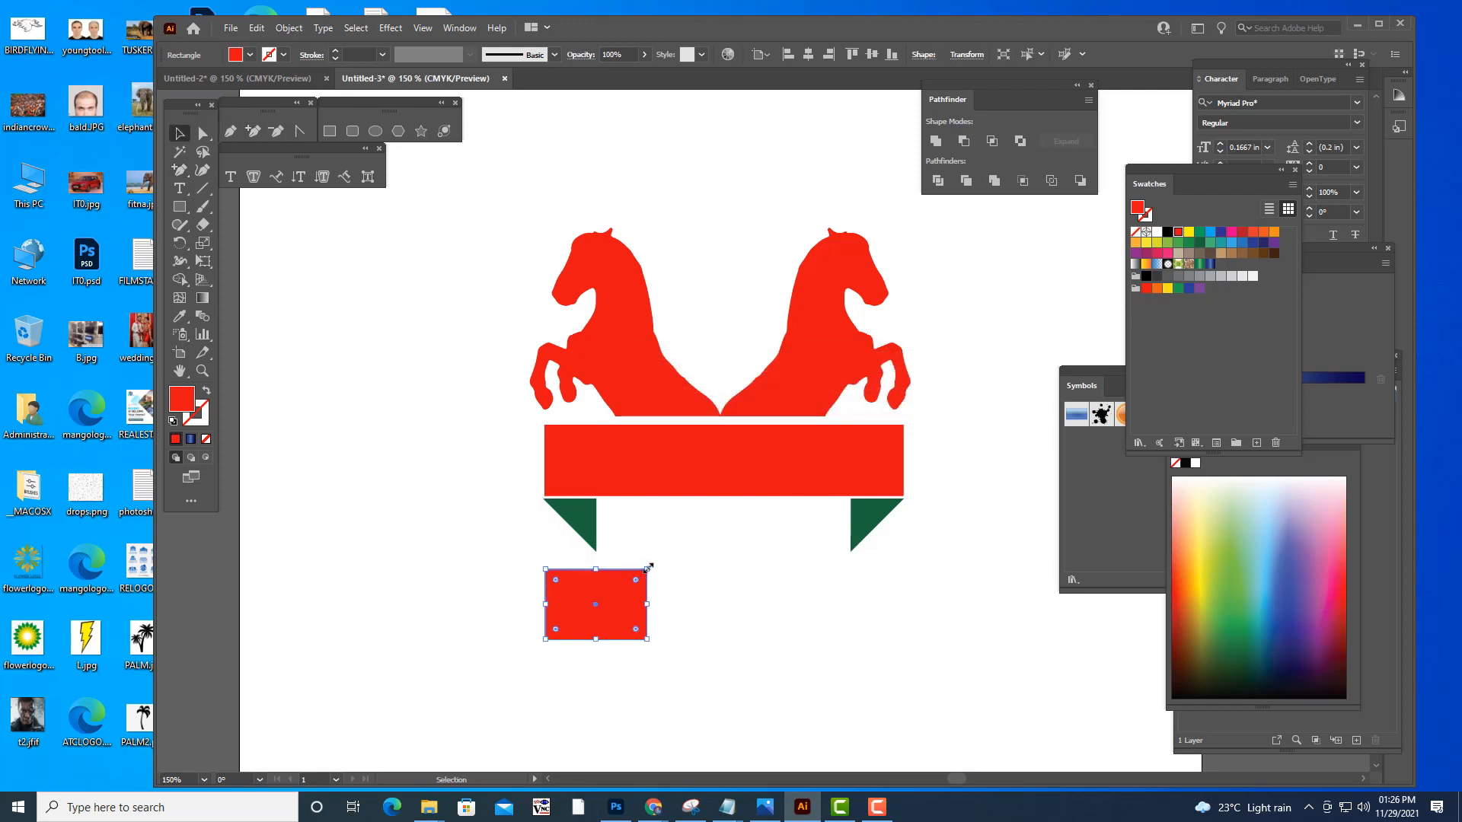
{"action": "left_click_drag", "start_coordinate": [648, 568], "coordinate": [689, 535]}
{"action": "left_click_drag", "start_coordinate": [597, 596], "coordinate": [754, 582]}
{"action": "left_click", "coordinate": [896, 604]}
{"action": "left_click", "coordinate": [727, 609]}
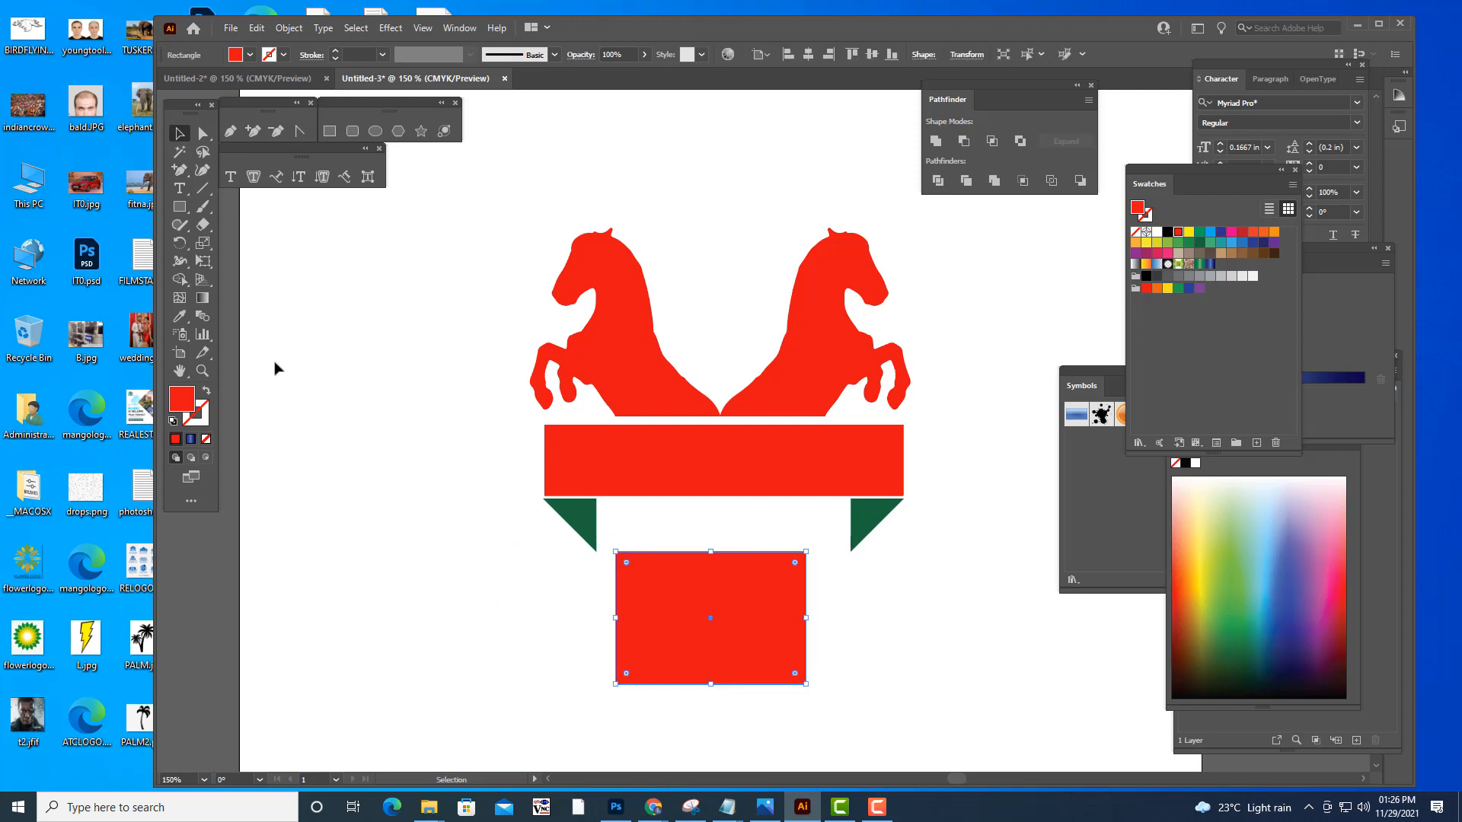
- Add an anchor point at the middle of the lower red rectangle's left edge and pull it inward to form a V-shaped notch
{"action": "left_click", "coordinate": [203, 135]}
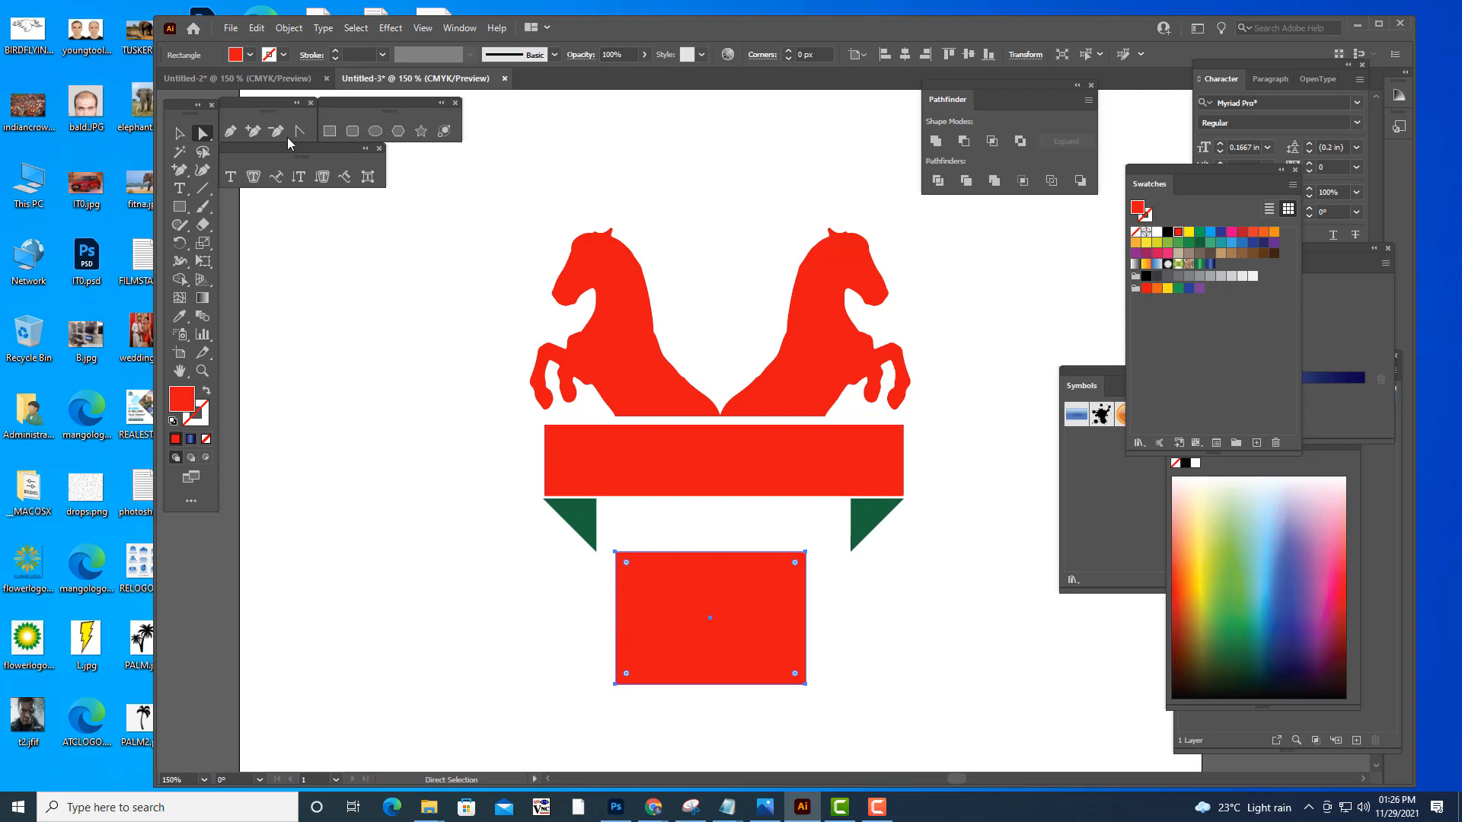
{"action": "left_click", "coordinate": [252, 131]}
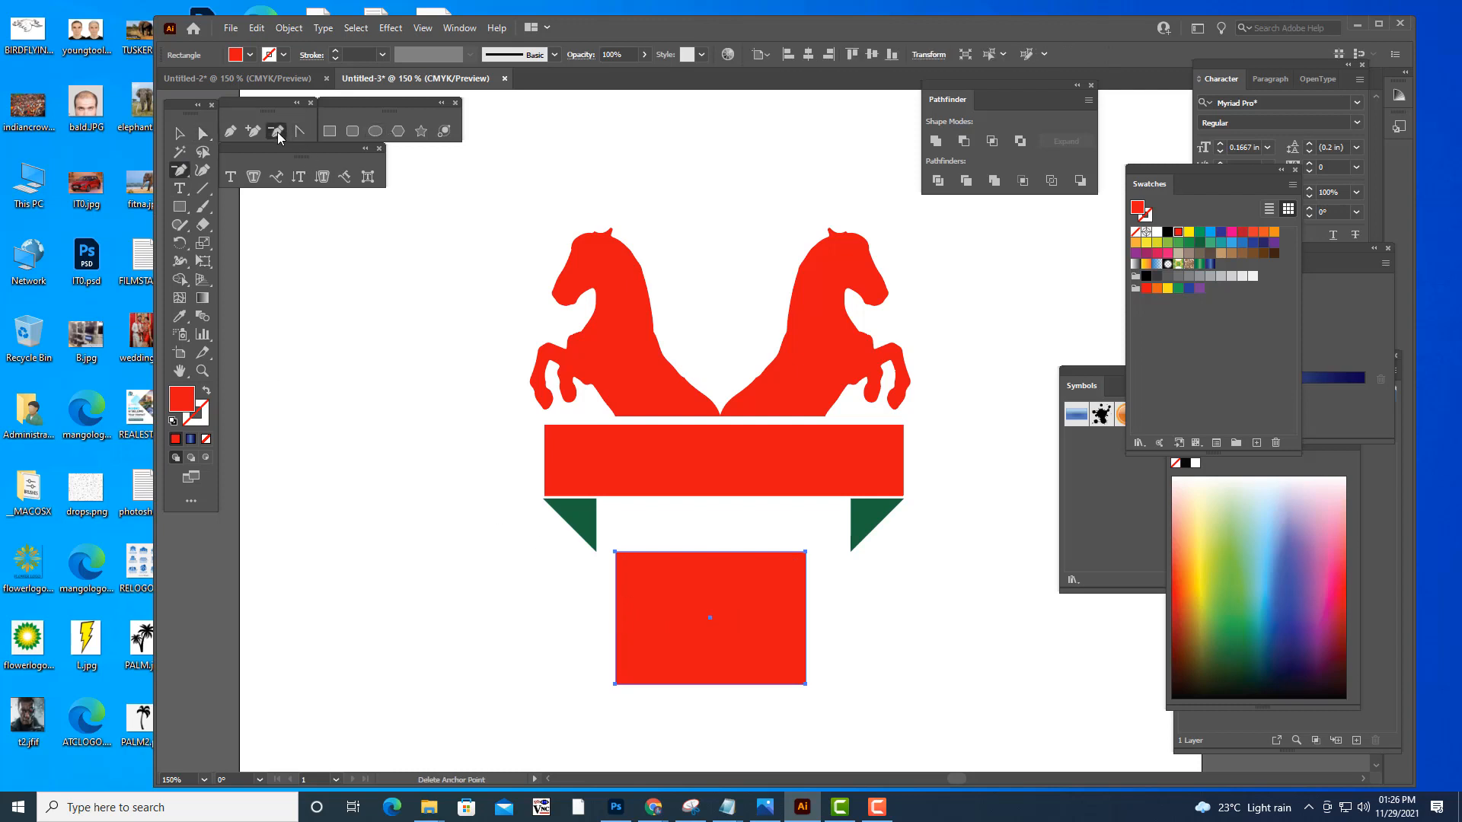
{"action": "left_click", "coordinate": [615, 619]}
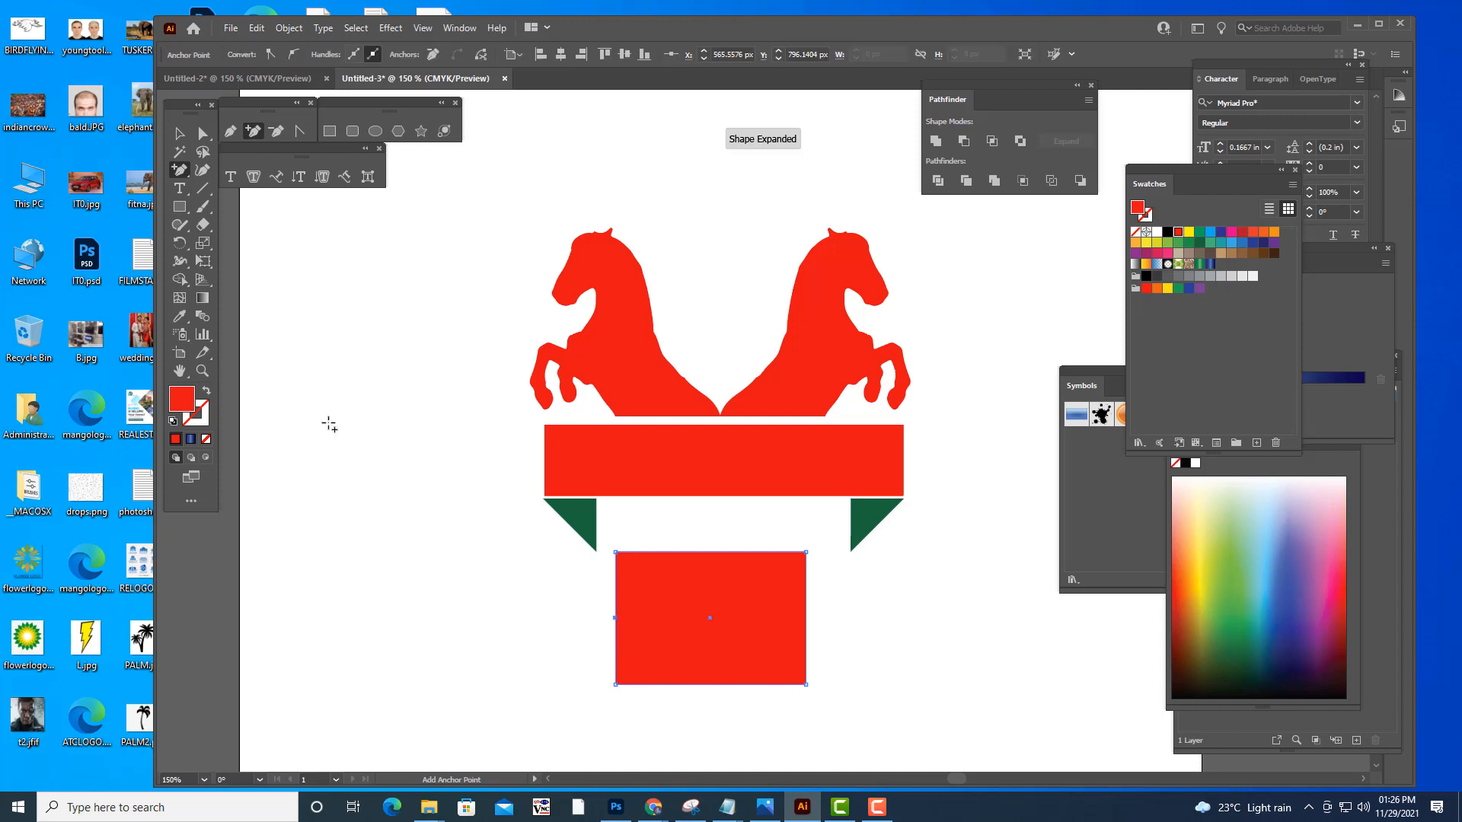
{"action": "left_click", "coordinate": [202, 135]}
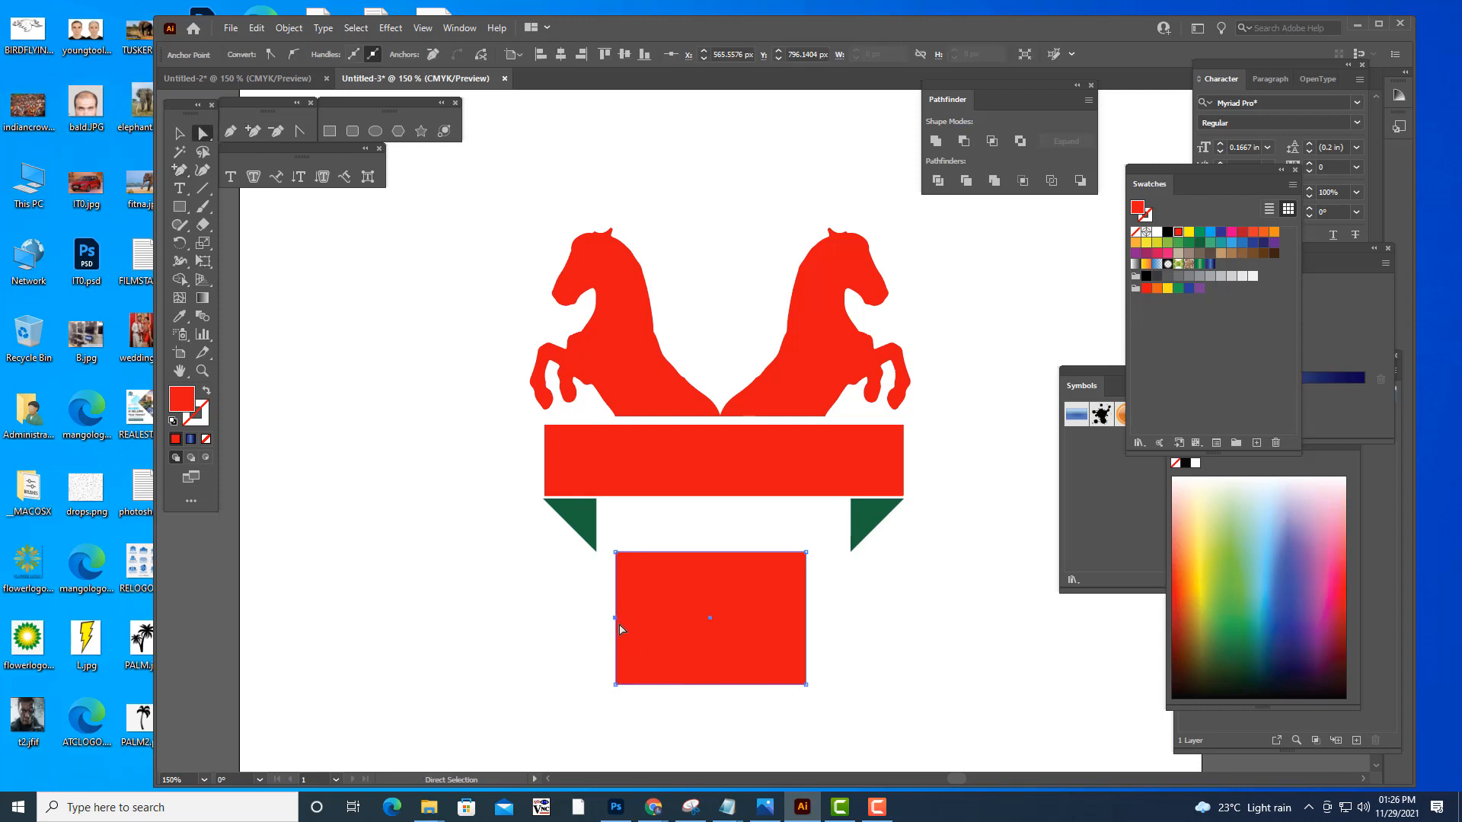
{"action": "left_click_drag", "start_coordinate": [615, 619], "coordinate": [713, 615]}
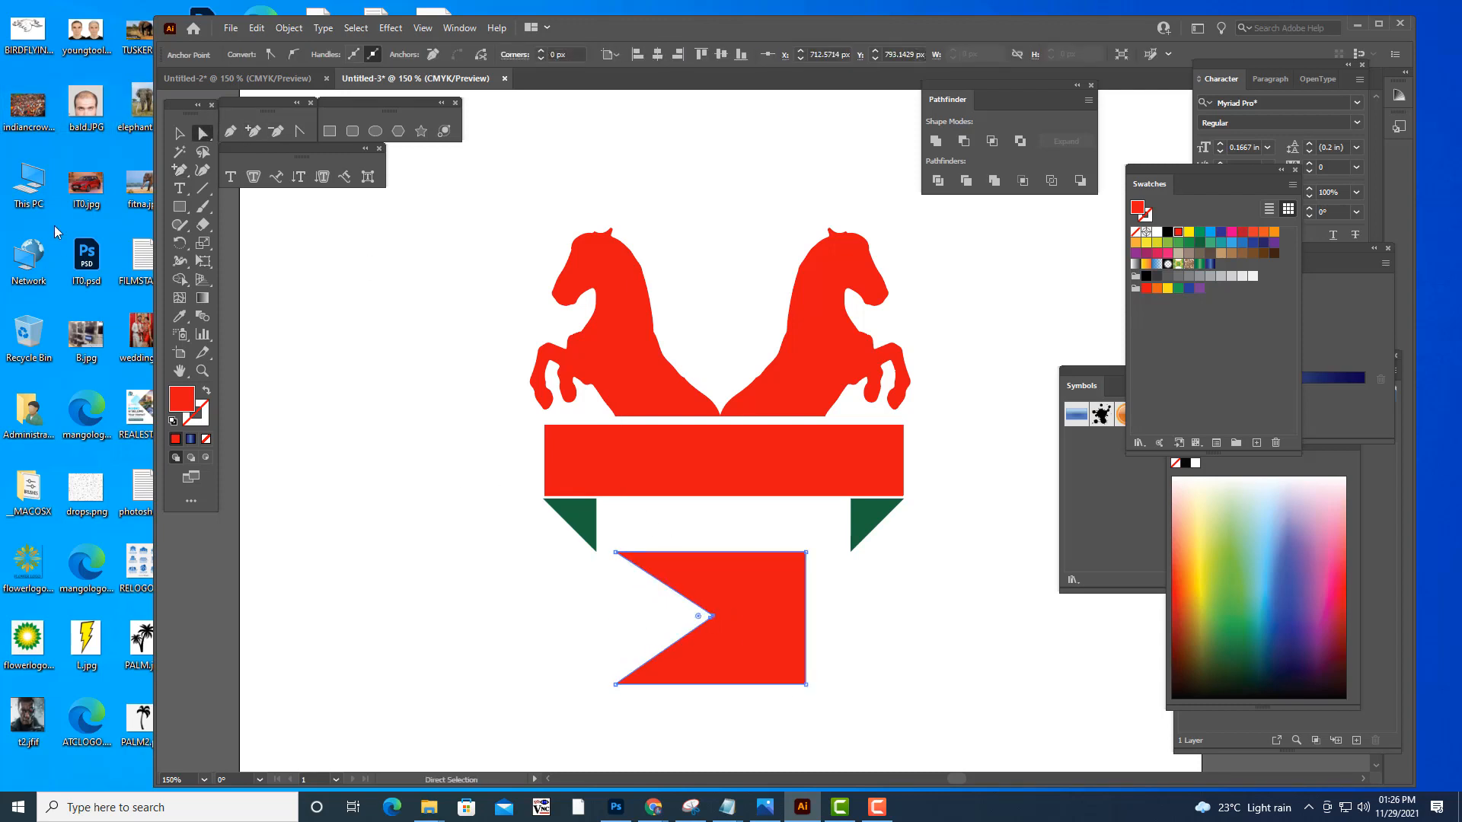
- Shrink the notched red shape to the green triangle's height and place it below the banner's left end, aligned with the triangle
{"action": "left_click", "coordinate": [179, 134]}
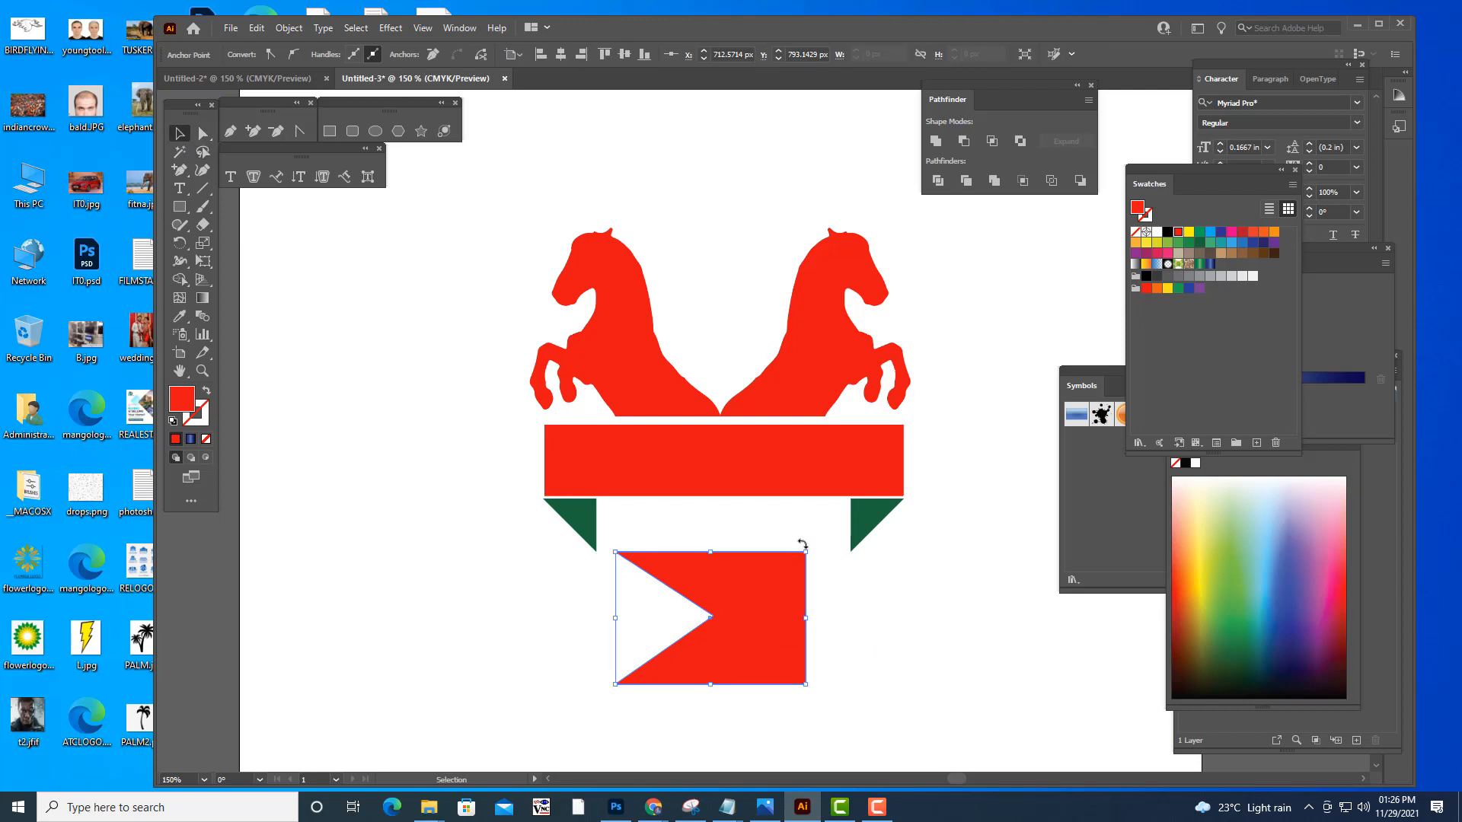
{"action": "left_click_drag", "start_coordinate": [805, 548], "coordinate": [503, 526]}
{"action": "left_click", "coordinate": [626, 522]}
{"action": "left_click", "coordinate": [538, 542]}
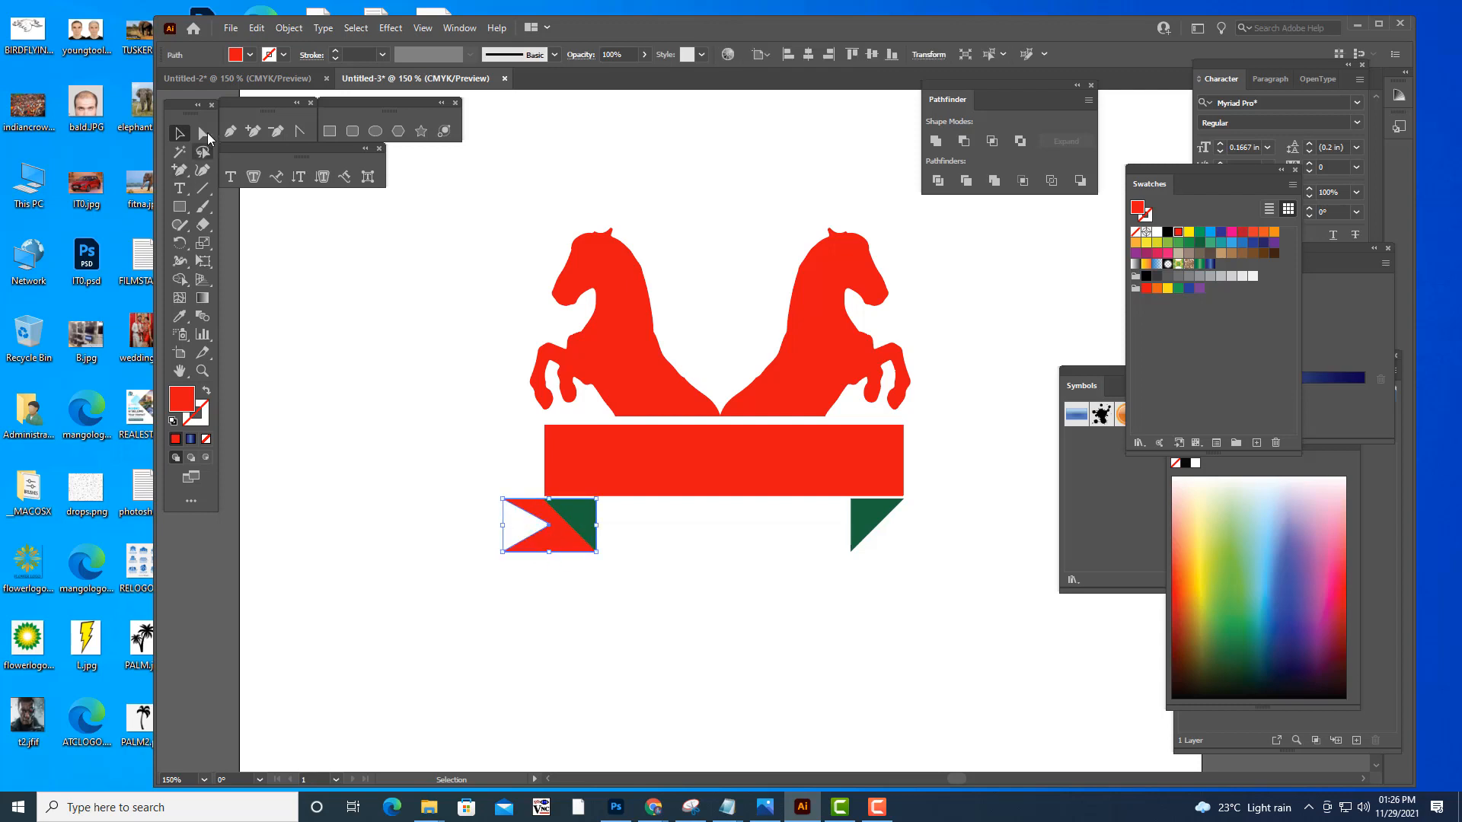
- Make the left ribbon tail's notch shallower and nudge the tail right to line up with the green triangle's right edge
{"action": "left_click", "coordinate": [204, 133]}
{"action": "mouse_move", "coordinate": [548, 526]}
{"action": "left_mouse_down"}
{"action": "mouse_move", "coordinate": [533, 518]}
{"action": "mouse_move", "coordinate": [552, 552]}
{"action": "mouse_move", "coordinate": [537, 532]}
{"action": "mouse_move", "coordinate": [548, 539]}
{"action": "left_mouse_up"}
{"action": "left_click", "coordinate": [564, 614]}
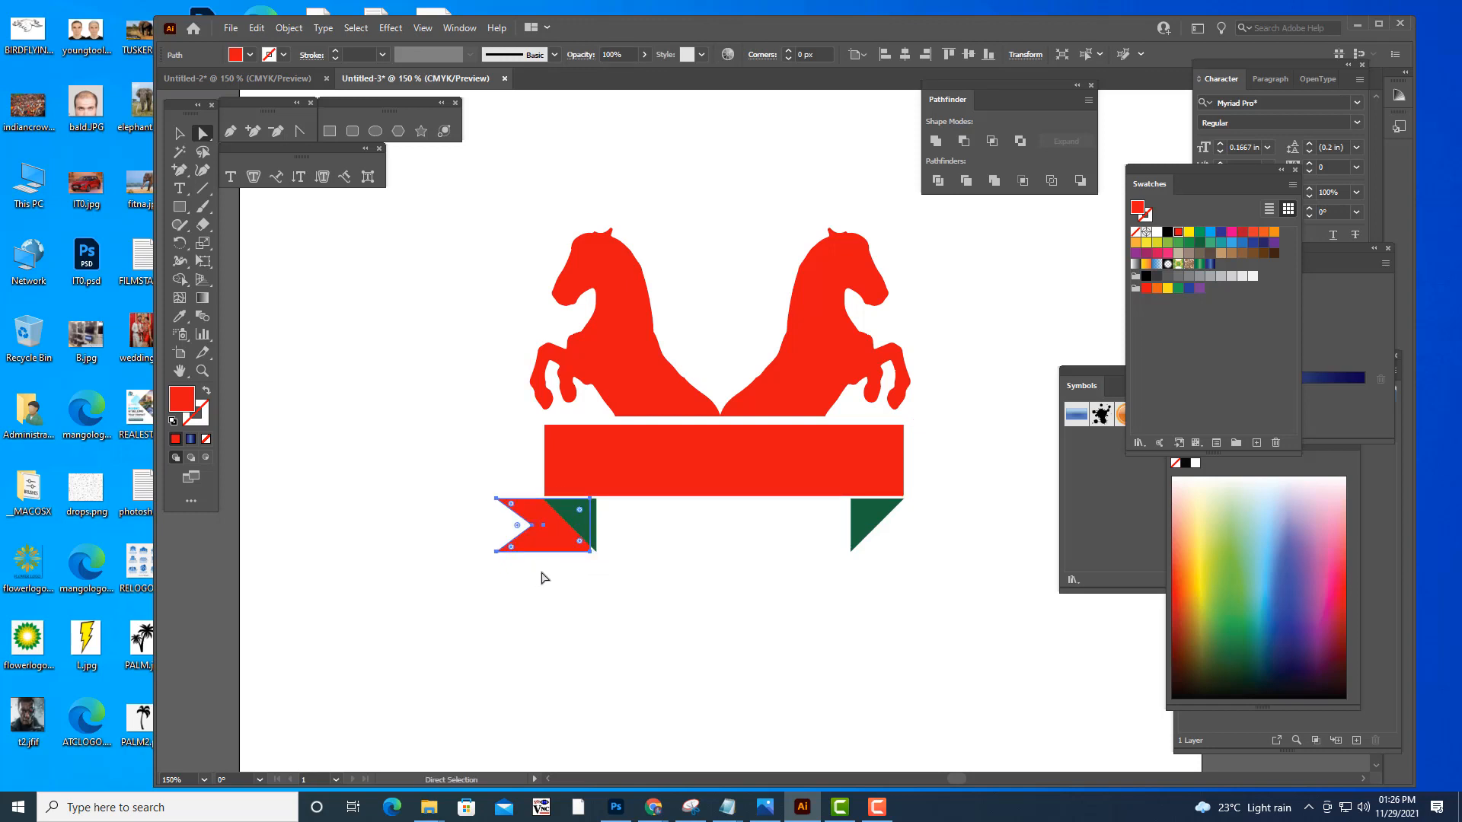
{"action": "key", "text": "Right"}
{"action": "key", "text": "Right"}
{"action": "key", "text": "Right"}
{"action": "key", "text": "Right"}
{"action": "left_click", "coordinate": [371, 621]}
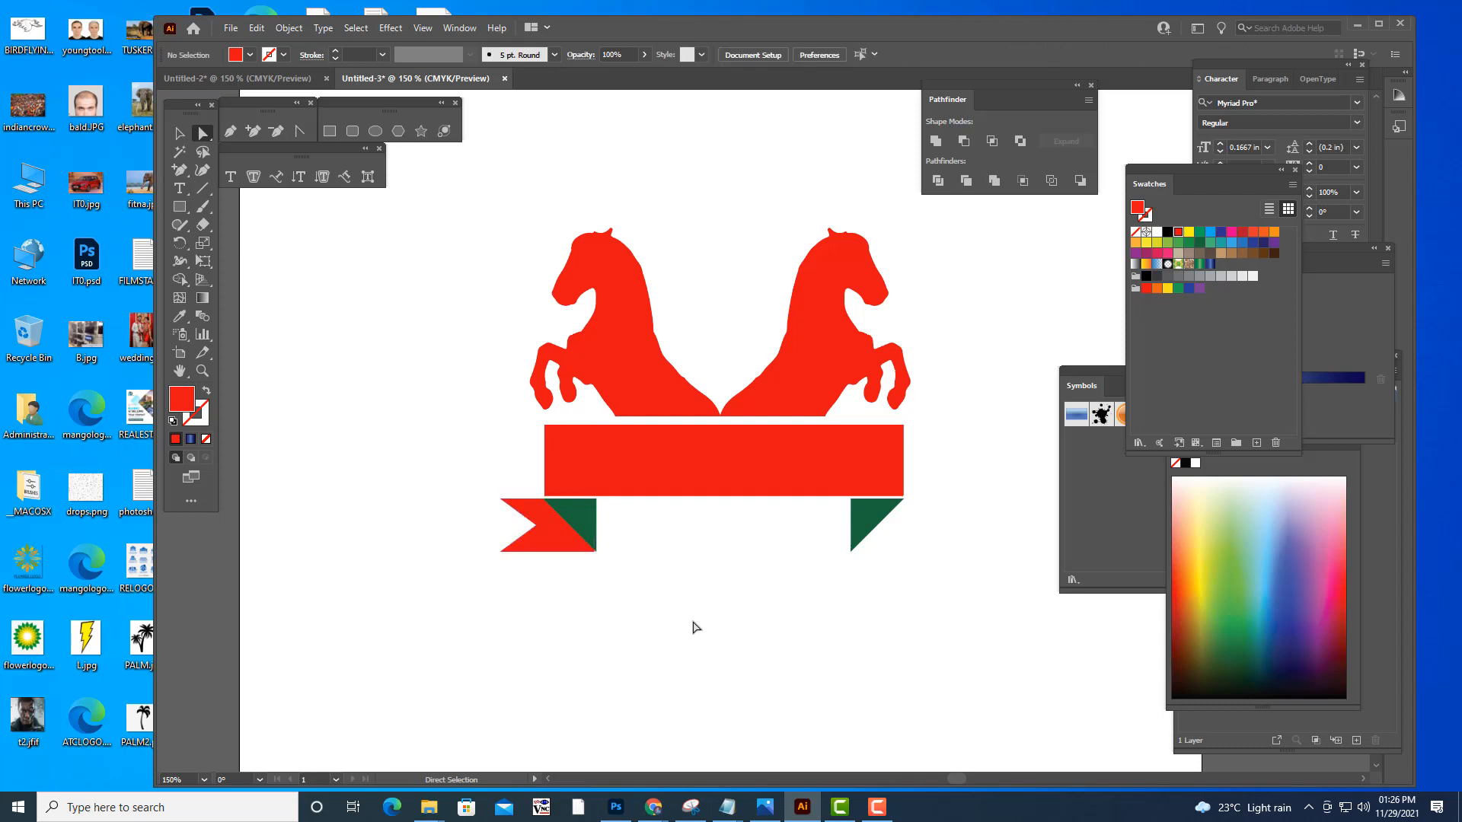
- Duplicate the left ribbon tail, reflect the copy horizontally, and align it with the green triangle at the banner's right end
{"action": "left_click", "coordinate": [545, 547]}
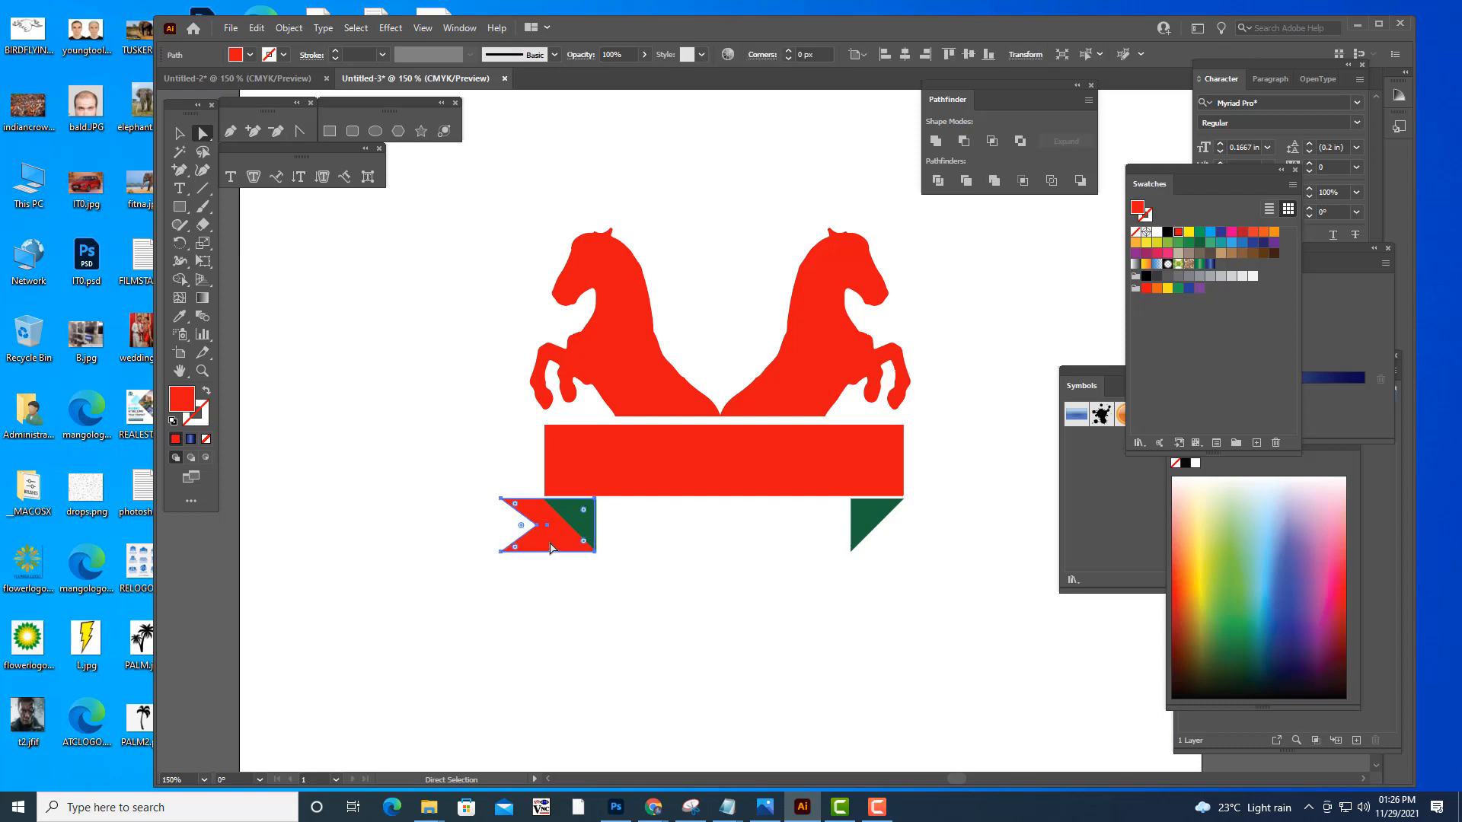
{"action": "left_click", "coordinate": [181, 133]}
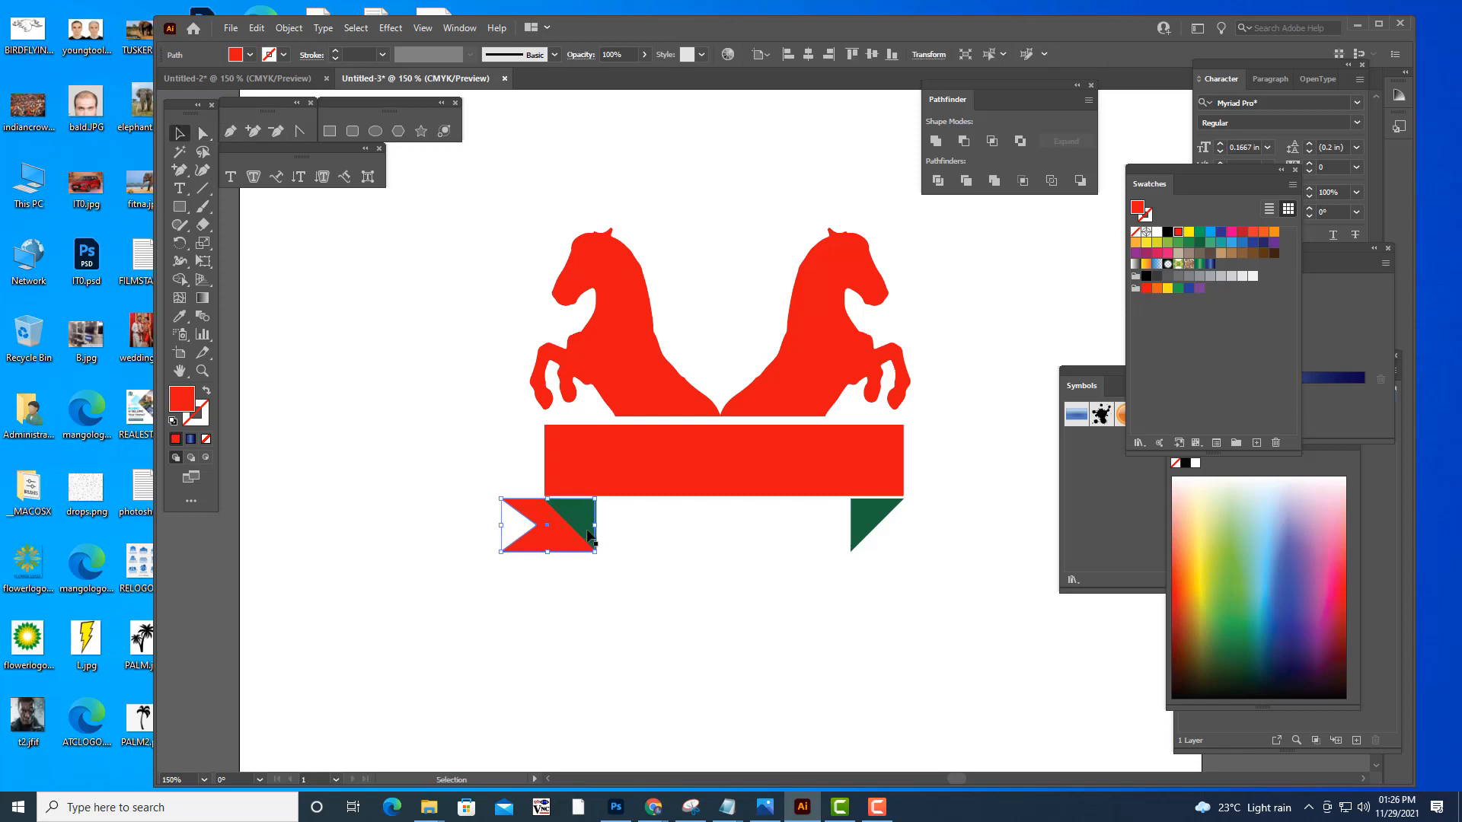
{"action": "left_click_drag", "start_coordinate": [554, 543], "coordinate": [961, 566]}
{"action": "right_click", "coordinate": [976, 546]}
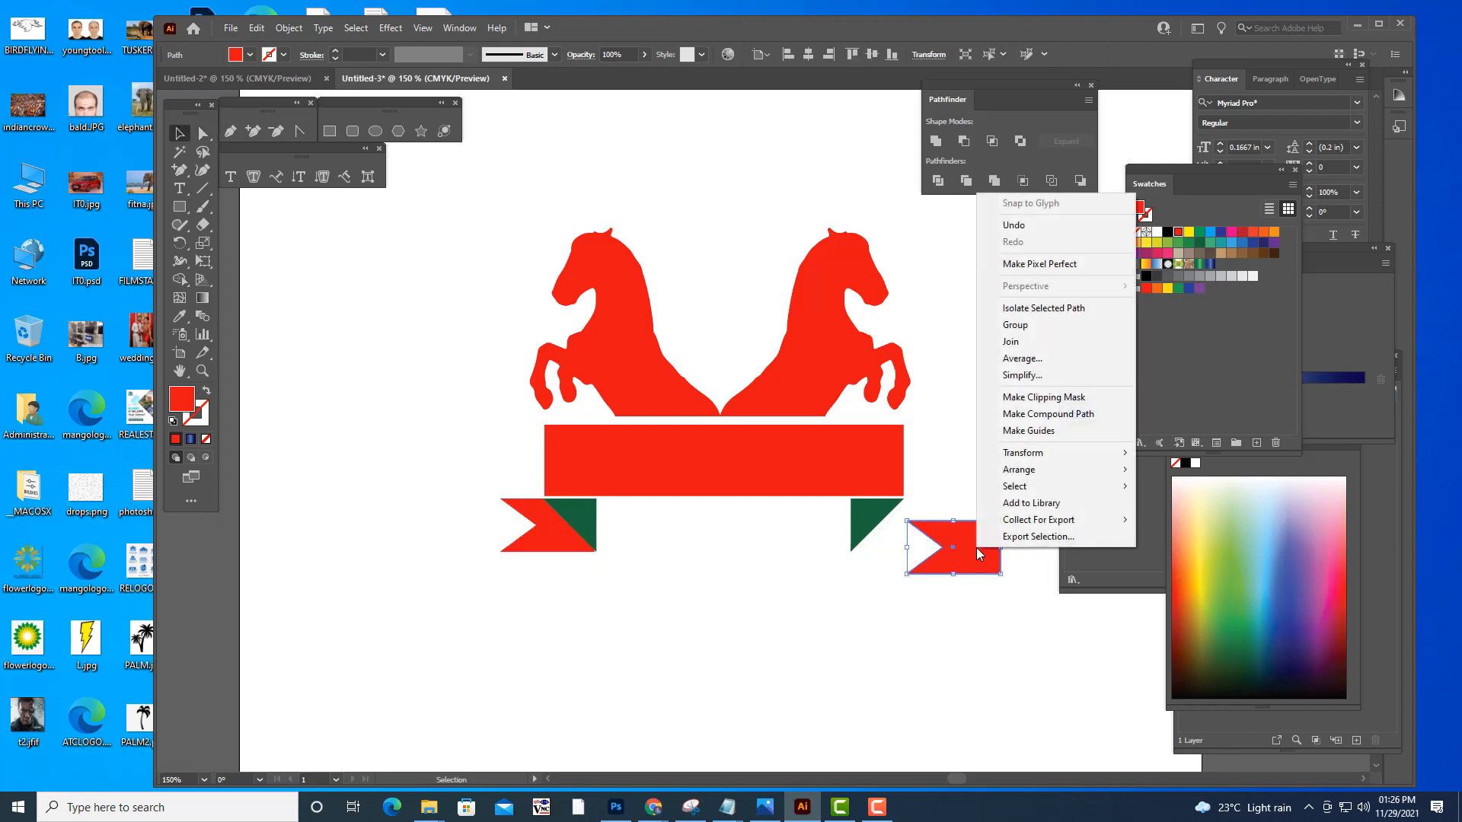
{"action": "mouse_move", "coordinate": [1055, 454]}
{"action": "left_click", "coordinate": [1153, 510]}
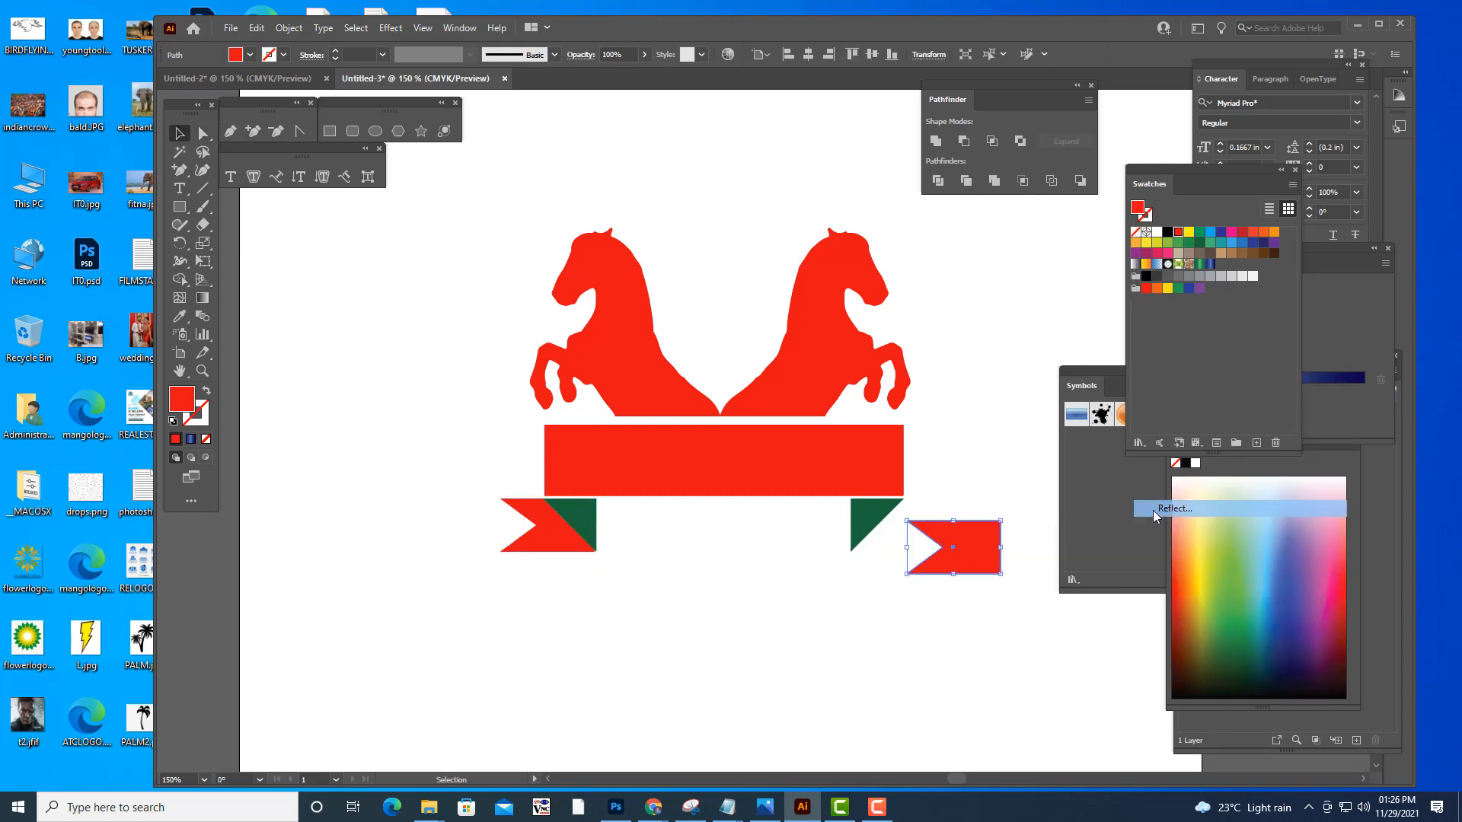
{"action": "left_click", "coordinate": [1166, 327]}
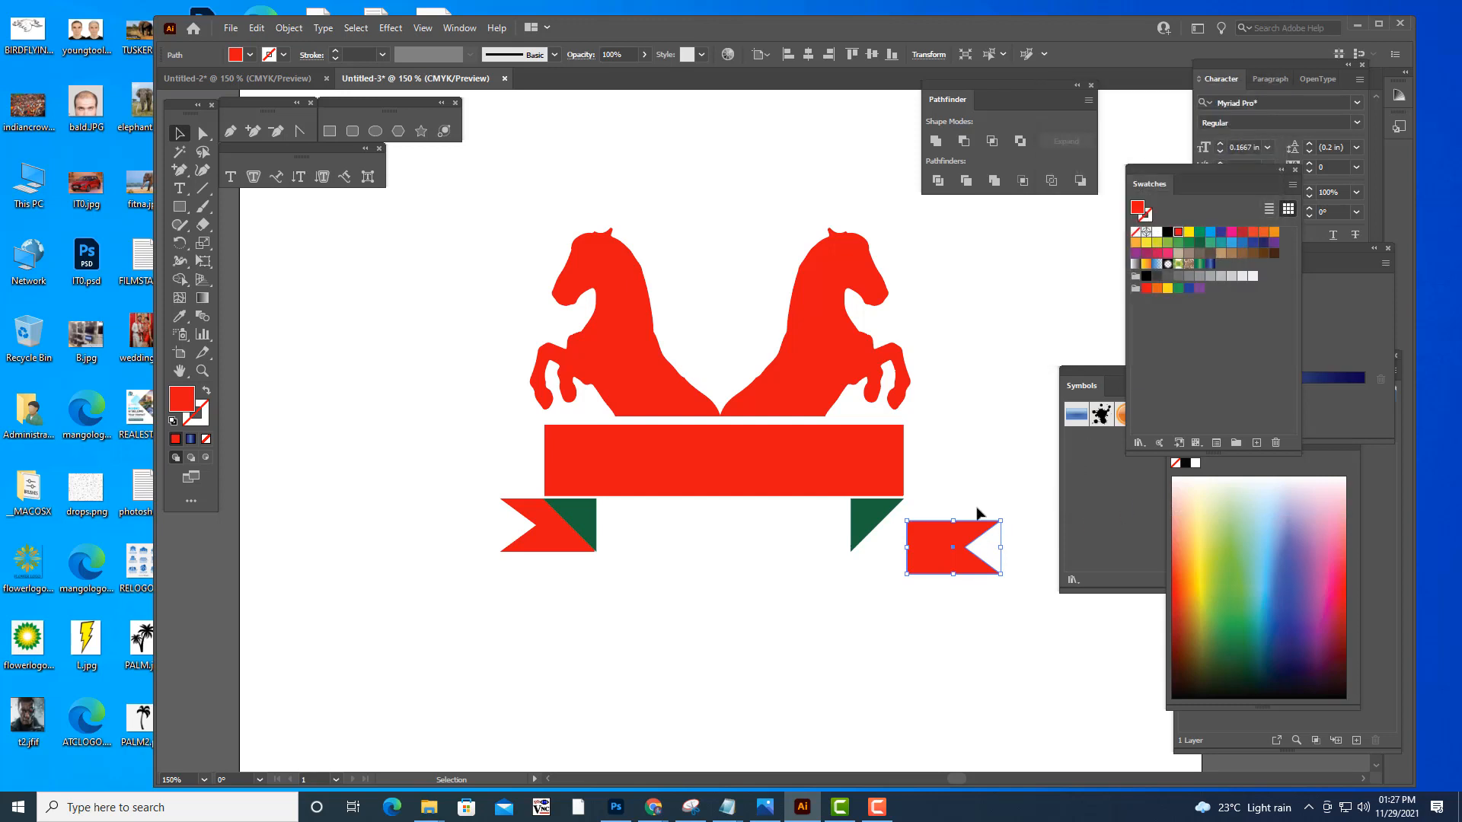
{"action": "left_click_drag", "start_coordinate": [933, 536], "coordinate": [888, 522]}
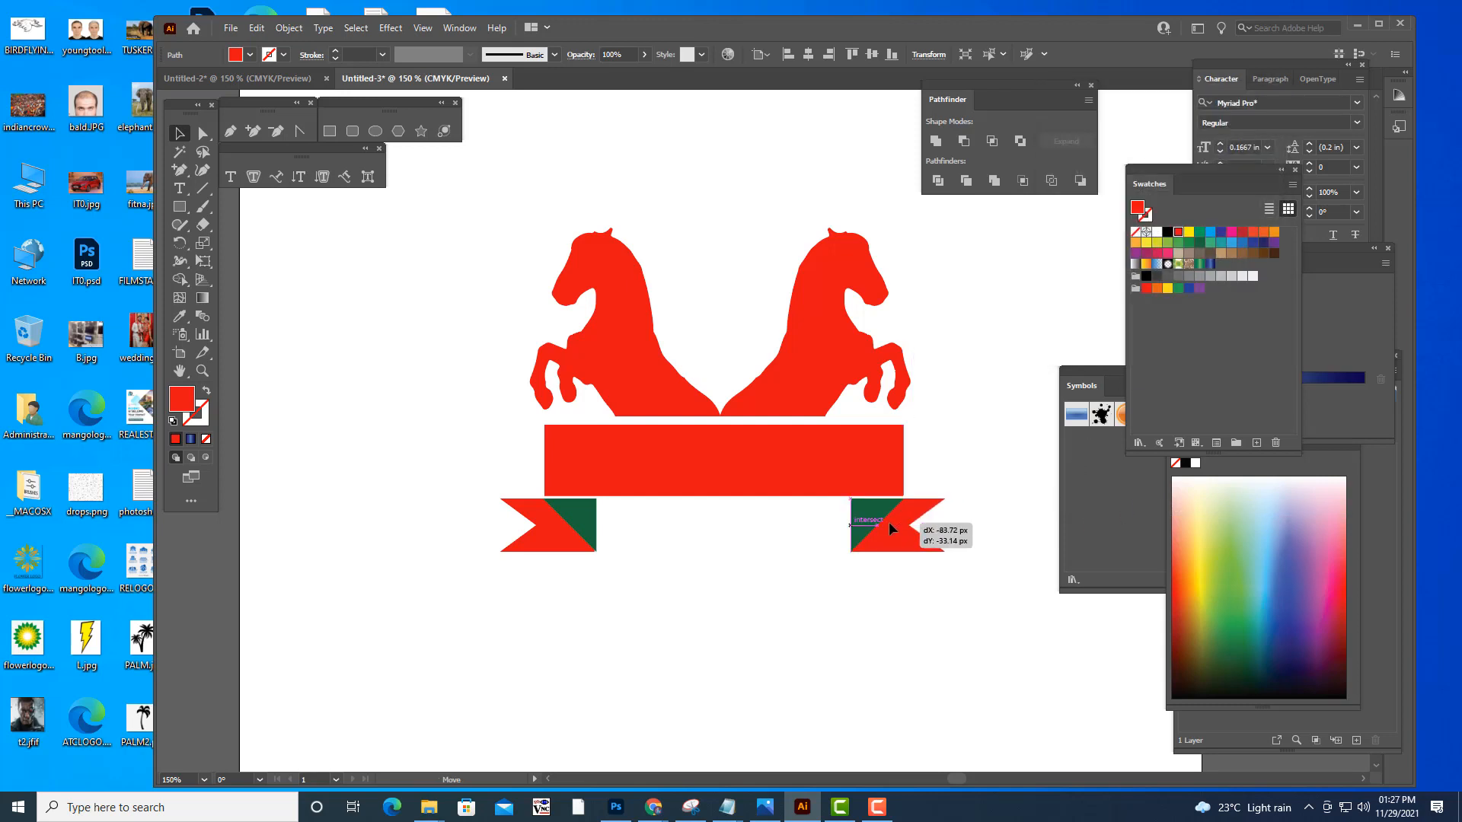
{"action": "left_click", "coordinate": [899, 601]}
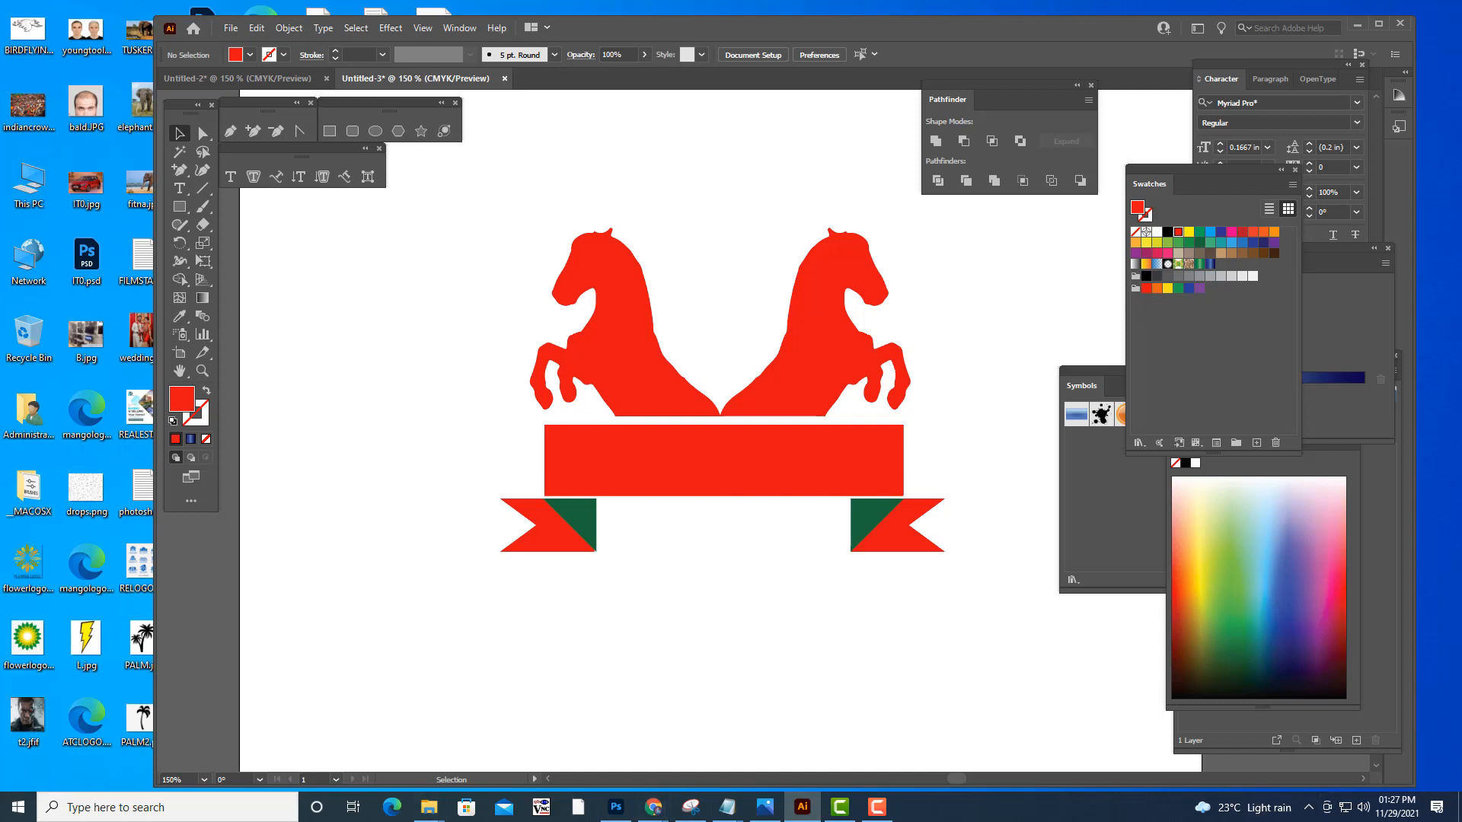
- Fill both green fold triangles with the green gradient swatch
{"action": "left_click", "coordinate": [582, 514]}
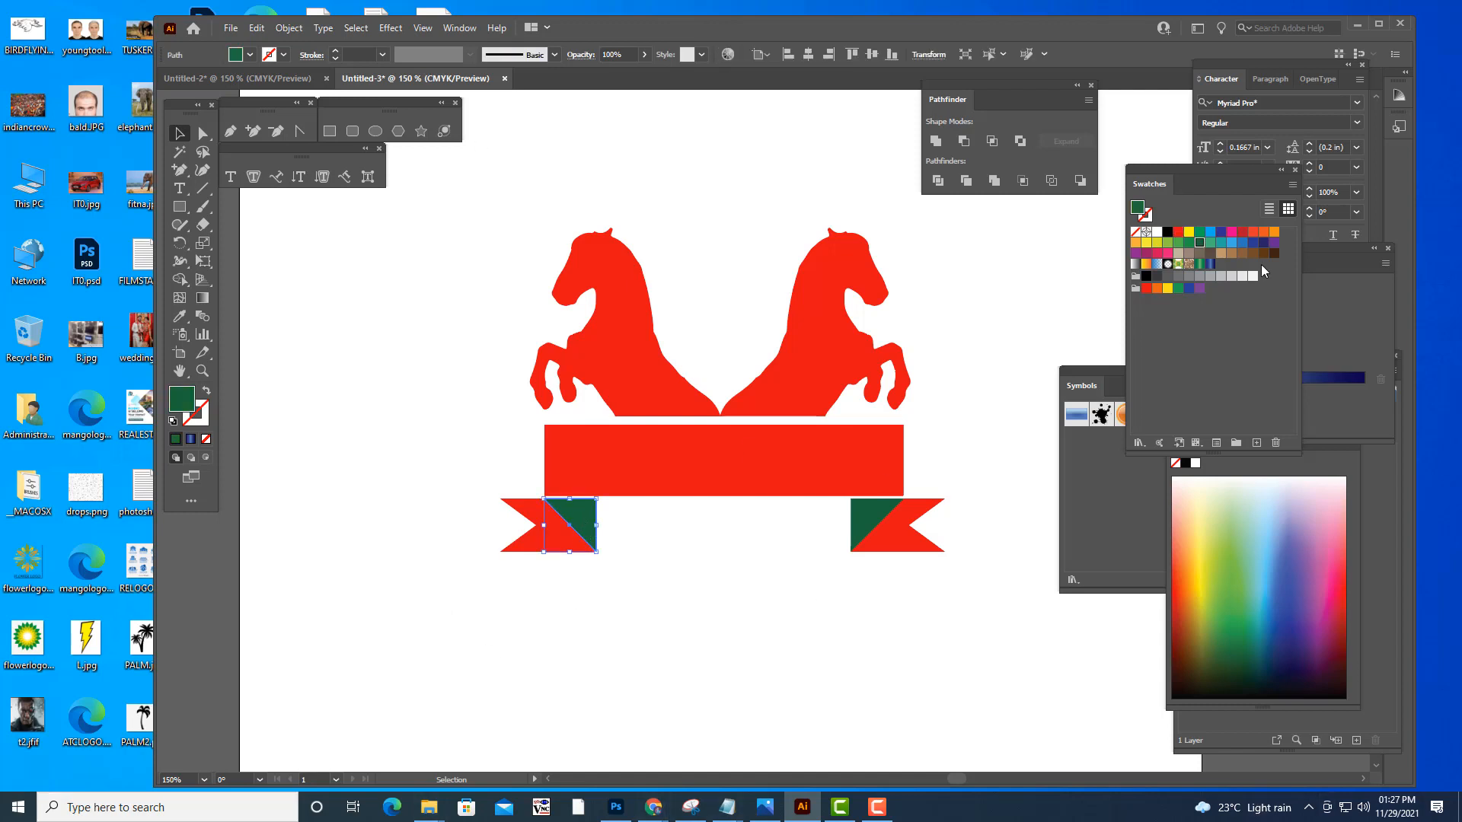
{"action": "left_click", "coordinate": [1201, 265]}
{"action": "left_click", "coordinate": [868, 513]}
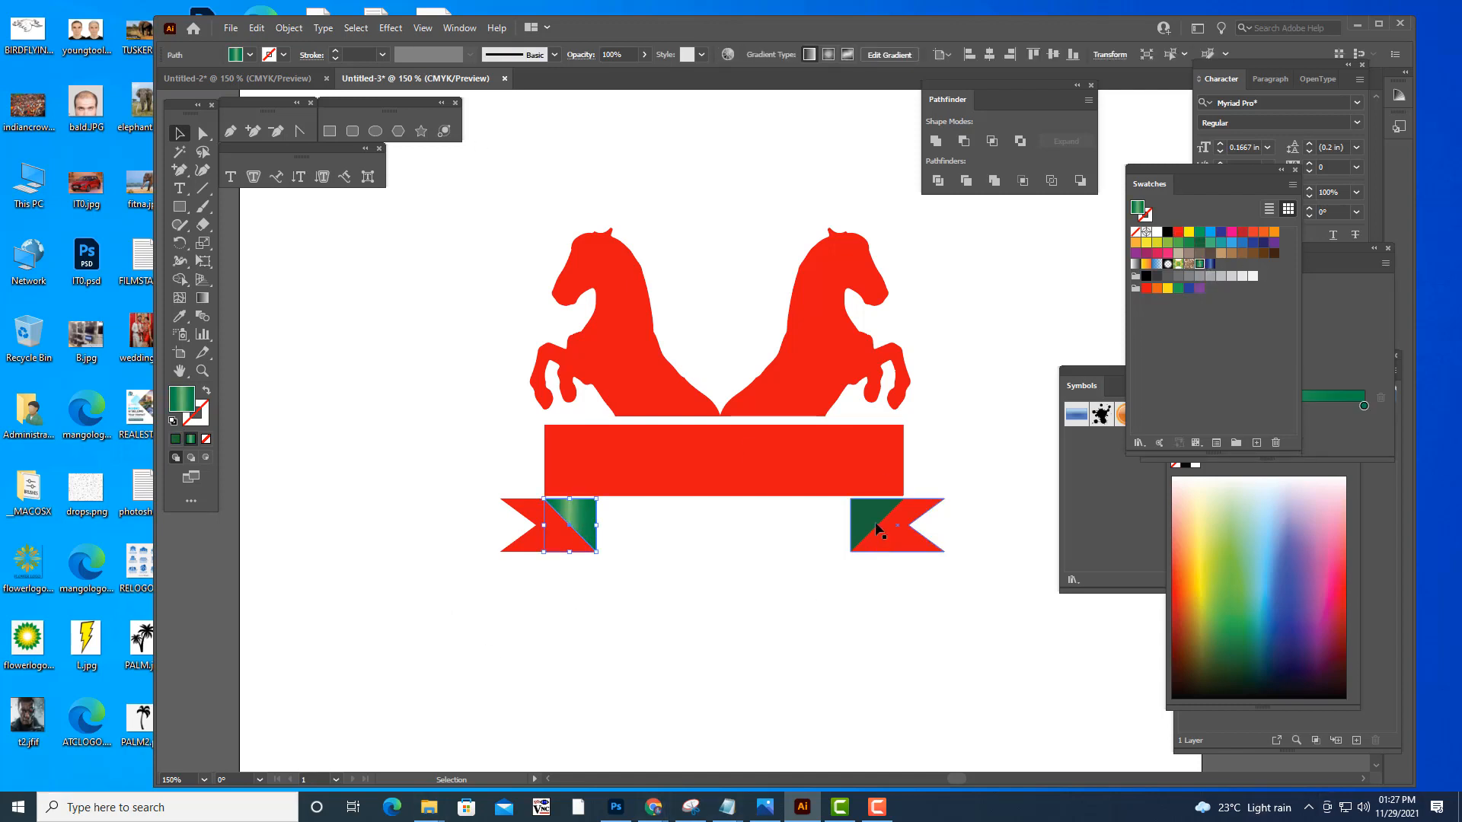
{"action": "left_click", "coordinate": [1200, 265]}
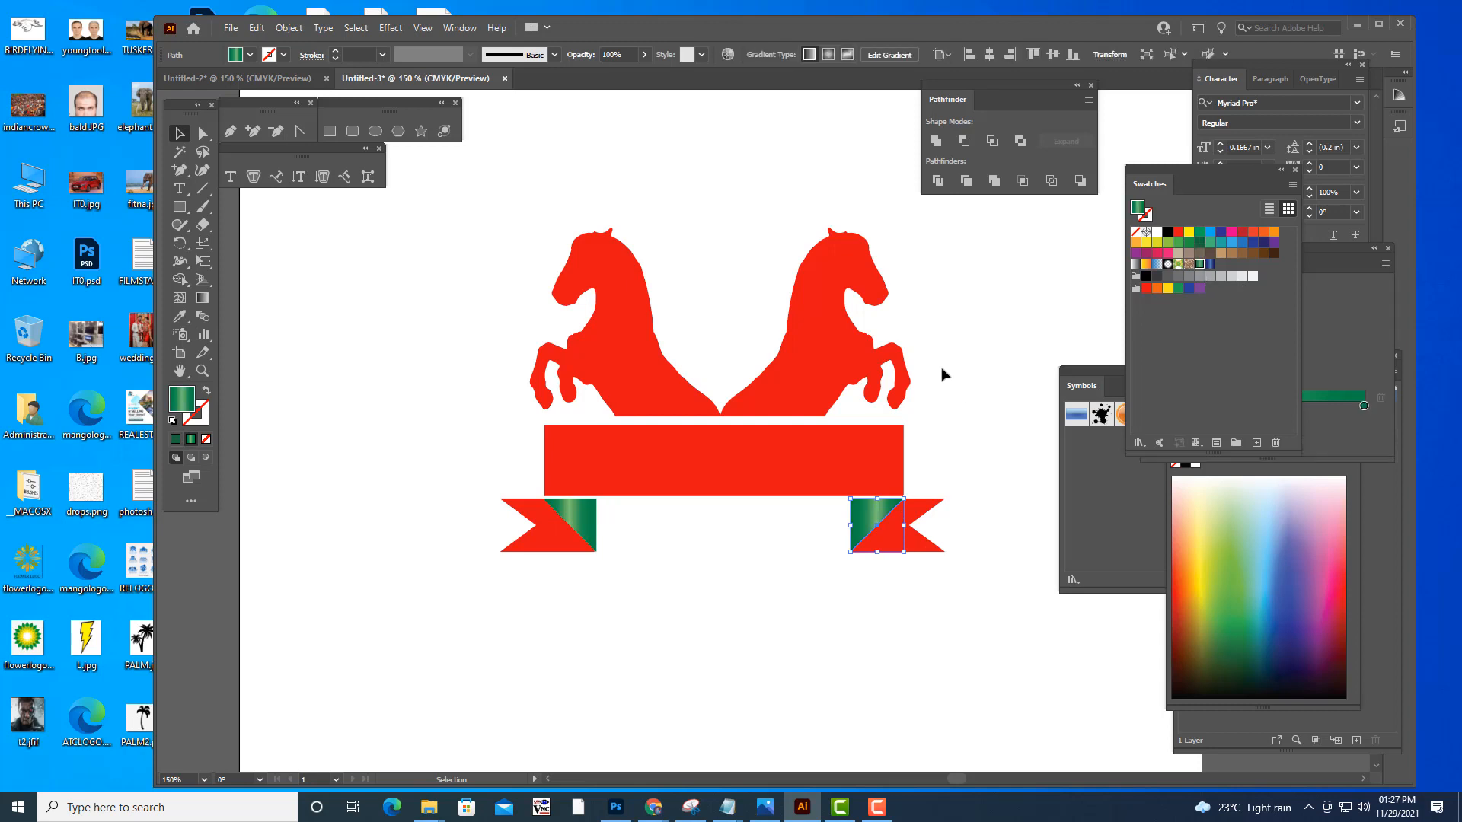
- Apply the dark red gradient from the Gems and Jewels swatch library to both ribbon tails and the main banner
{"action": "left_click", "coordinate": [923, 545]}
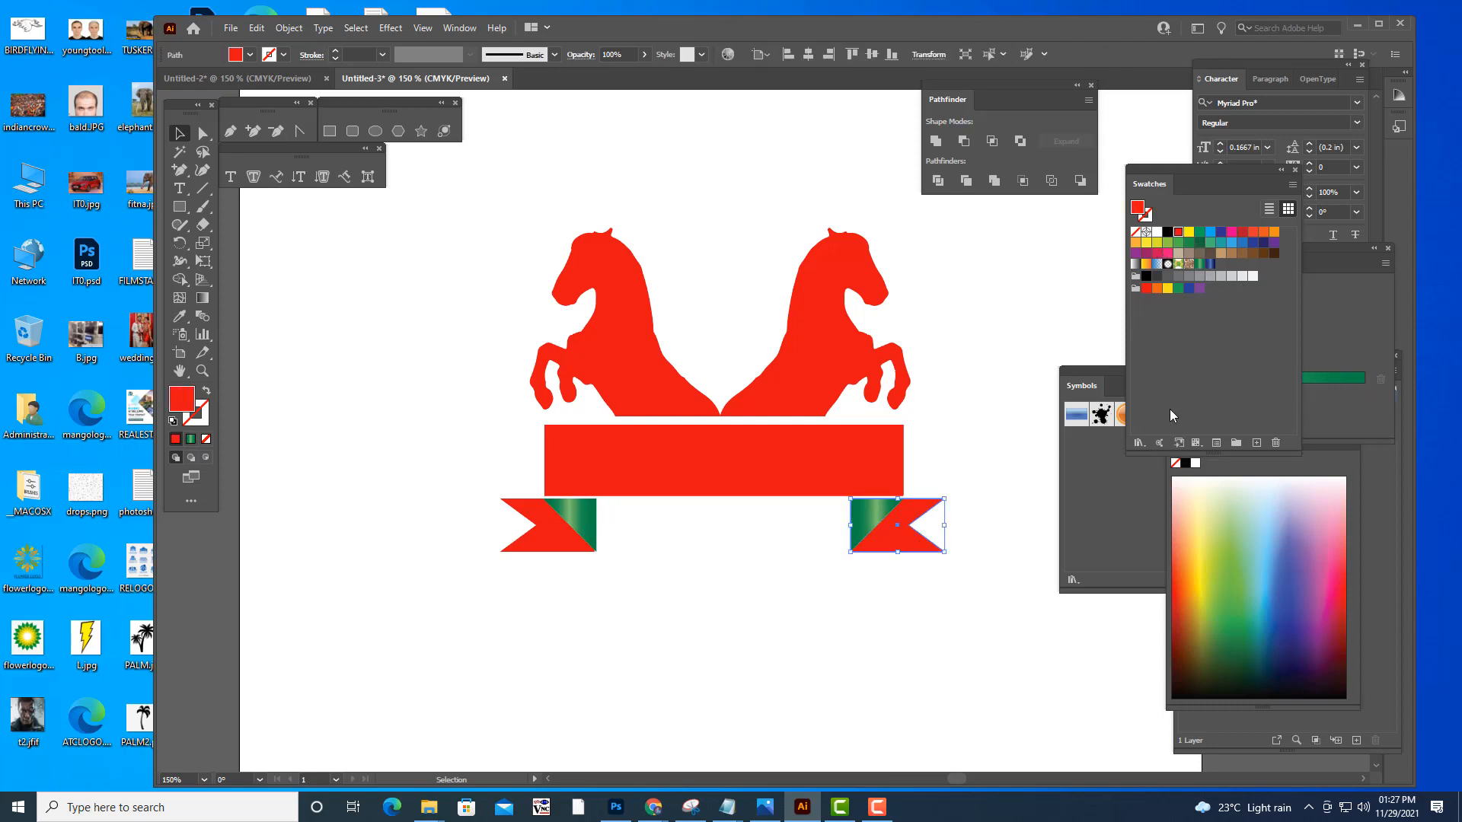
{"action": "left_click", "coordinate": [1138, 443]}
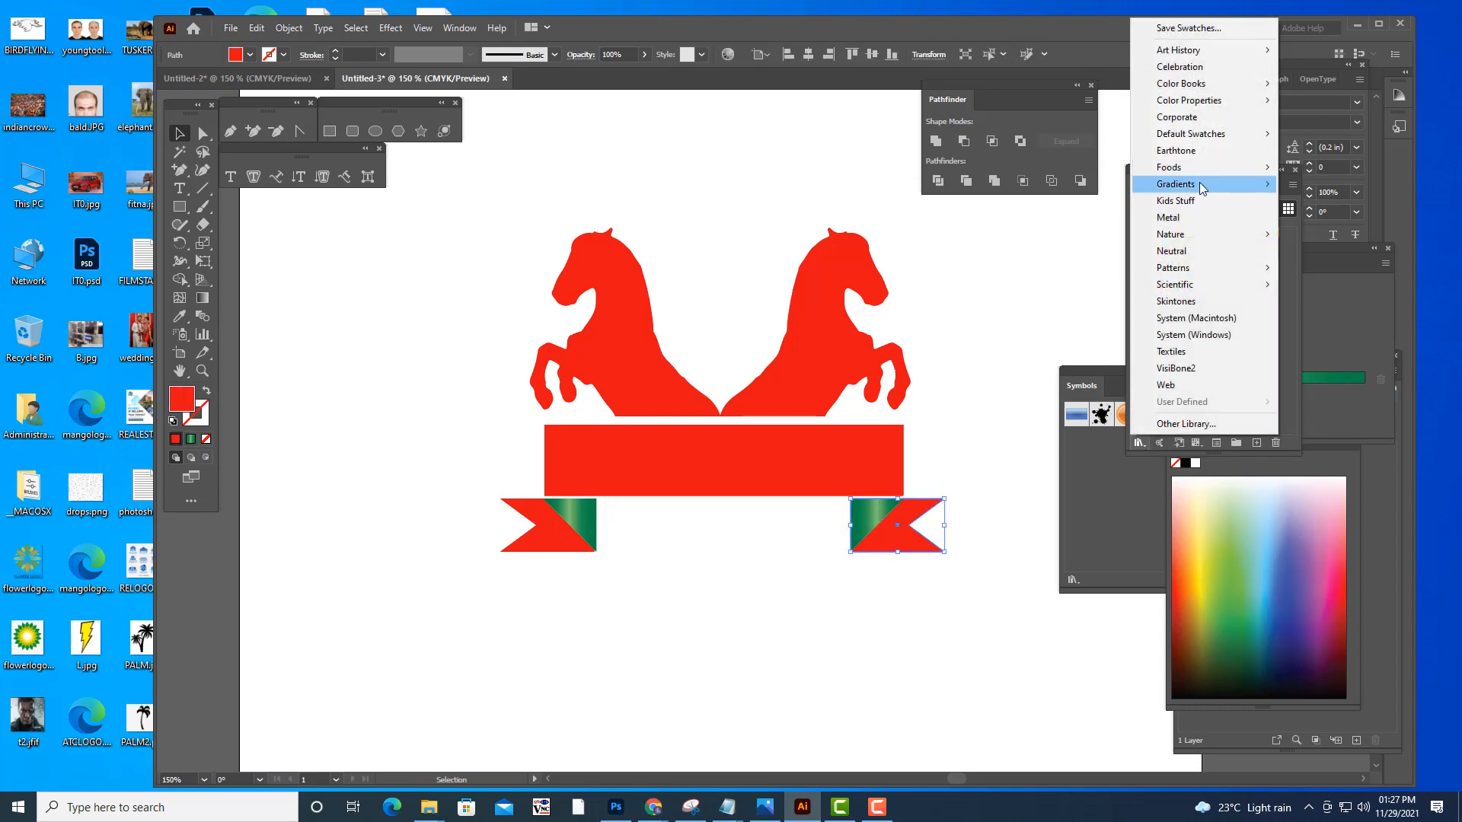
{"action": "mouse_move", "coordinate": [1202, 188]}
{"action": "left_click", "coordinate": [1363, 302]}
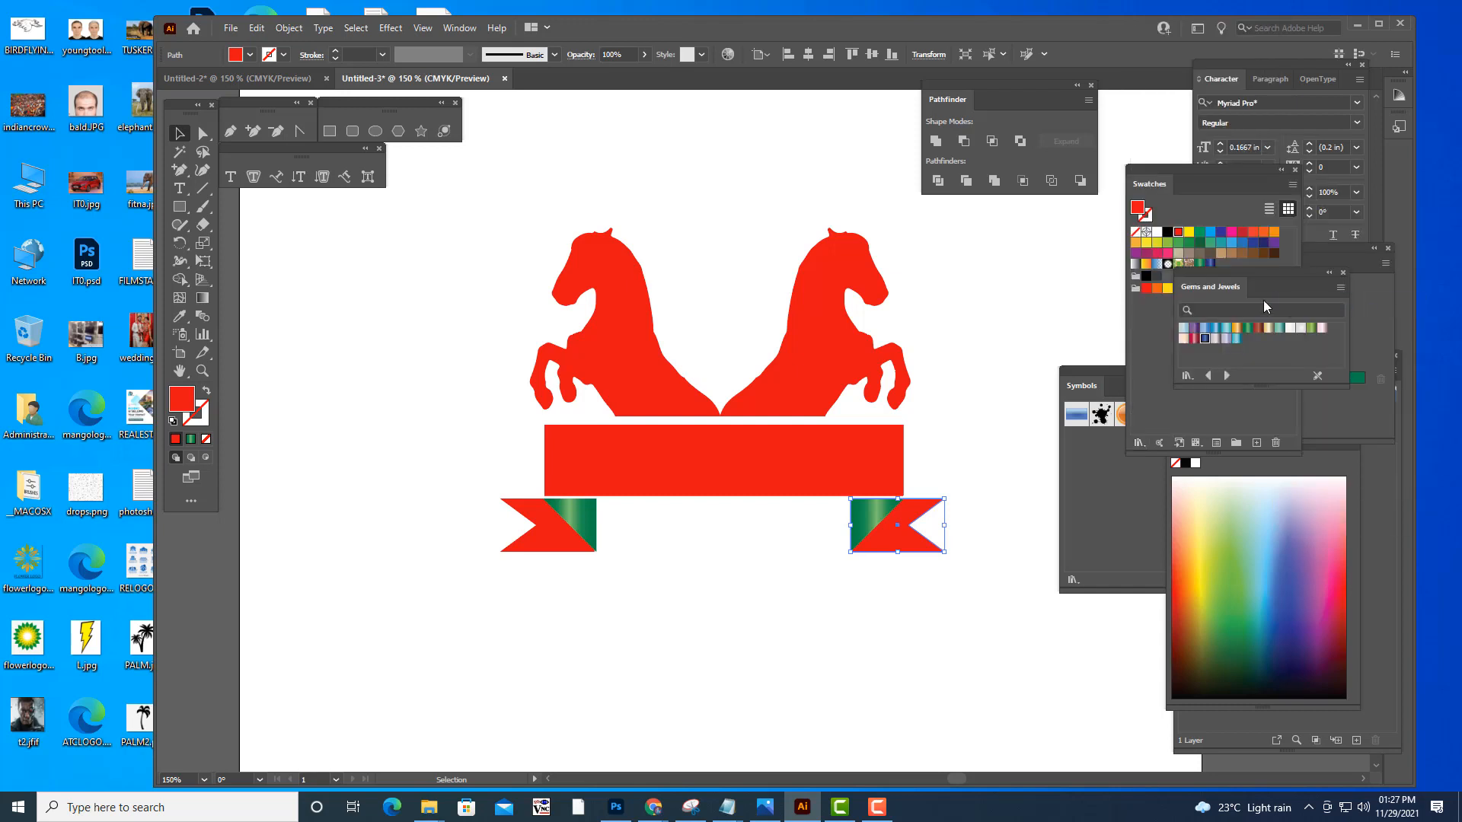
{"action": "left_click", "coordinate": [1258, 328]}
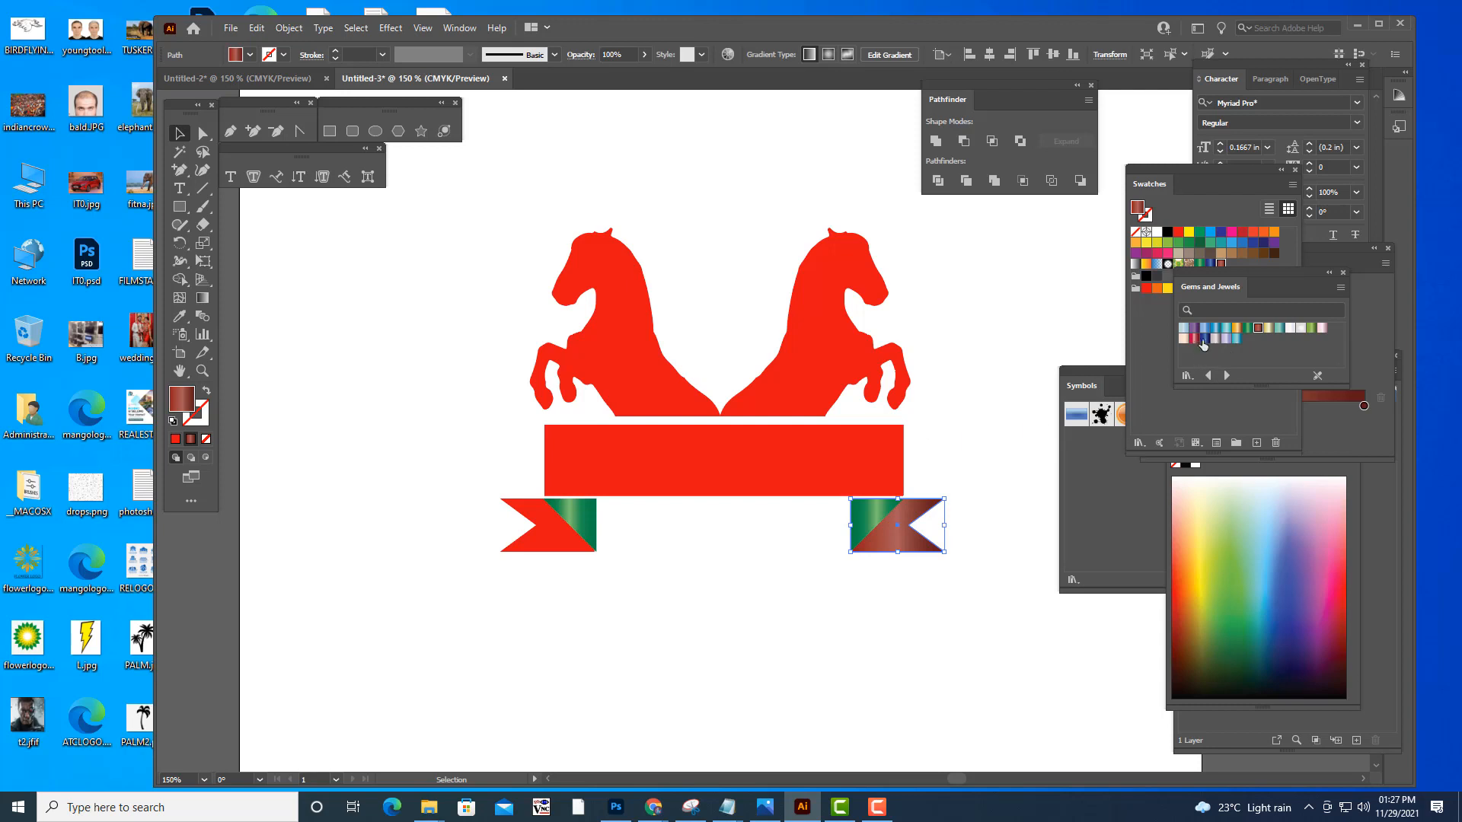
{"action": "left_click", "coordinate": [542, 537]}
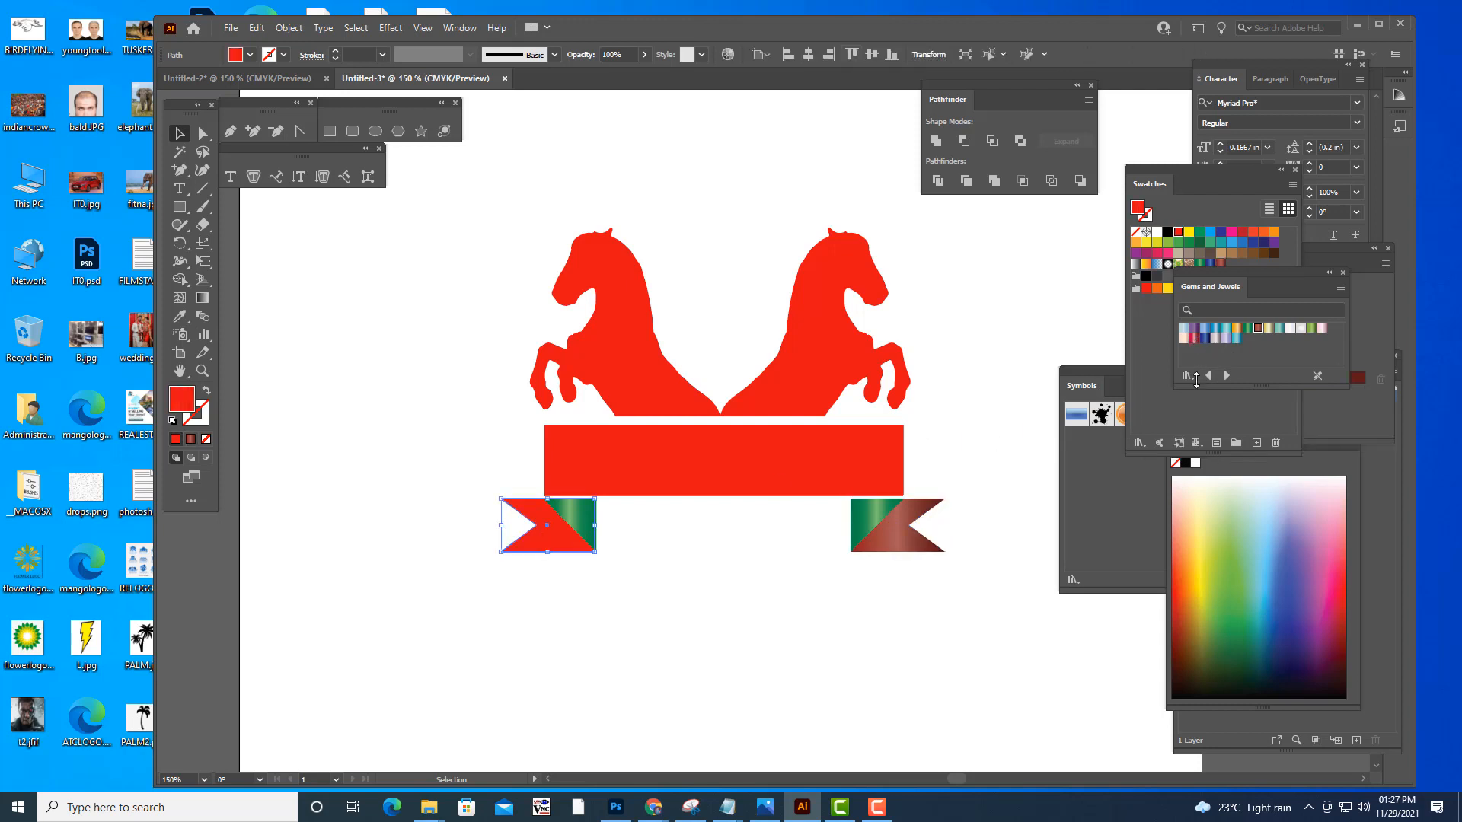
{"action": "left_click", "coordinate": [1258, 329]}
{"action": "left_click", "coordinate": [747, 467]}
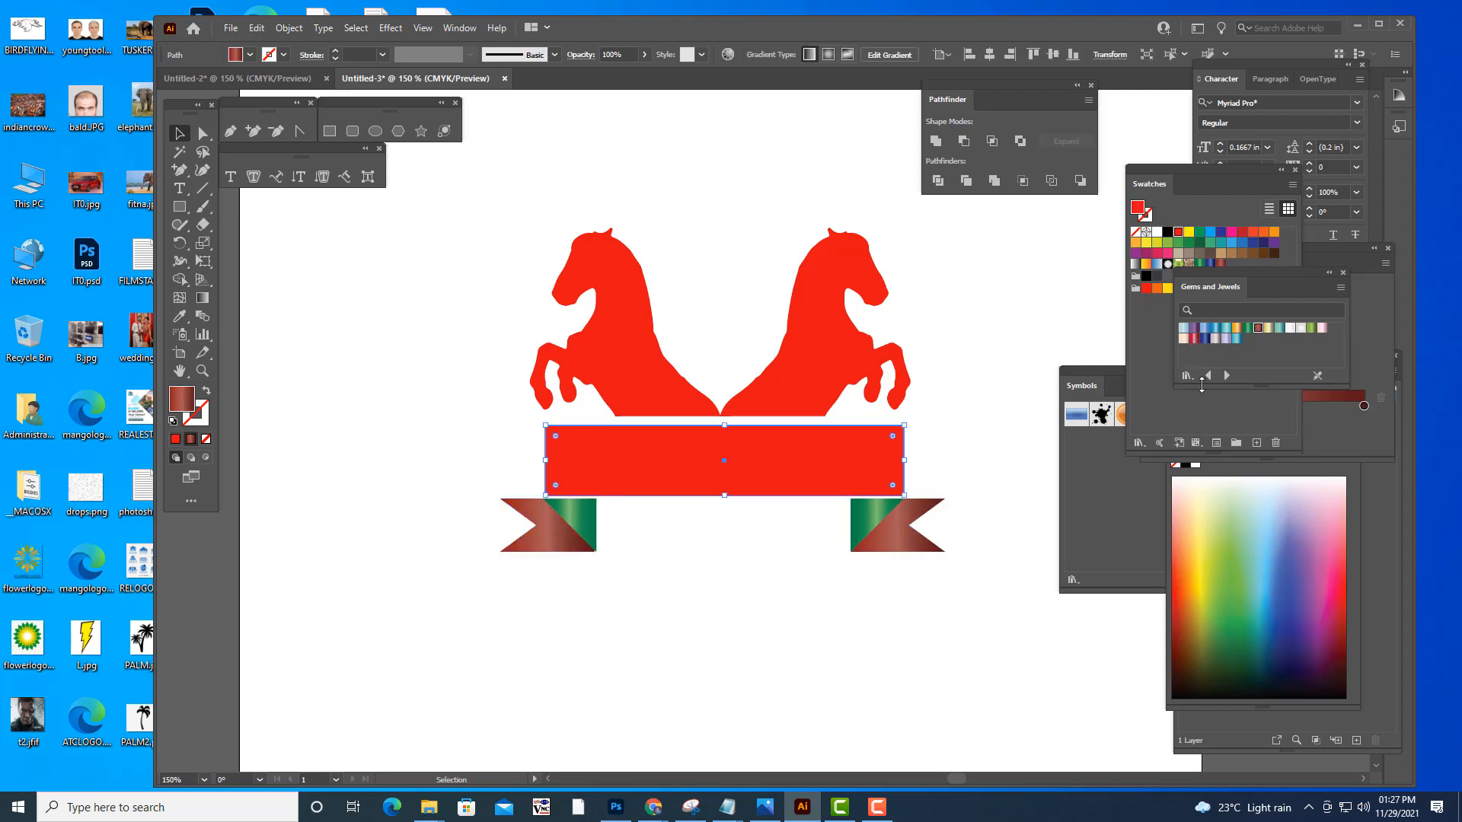
{"action": "left_click", "coordinate": [1258, 328]}
{"action": "left_click", "coordinate": [1019, 343]}
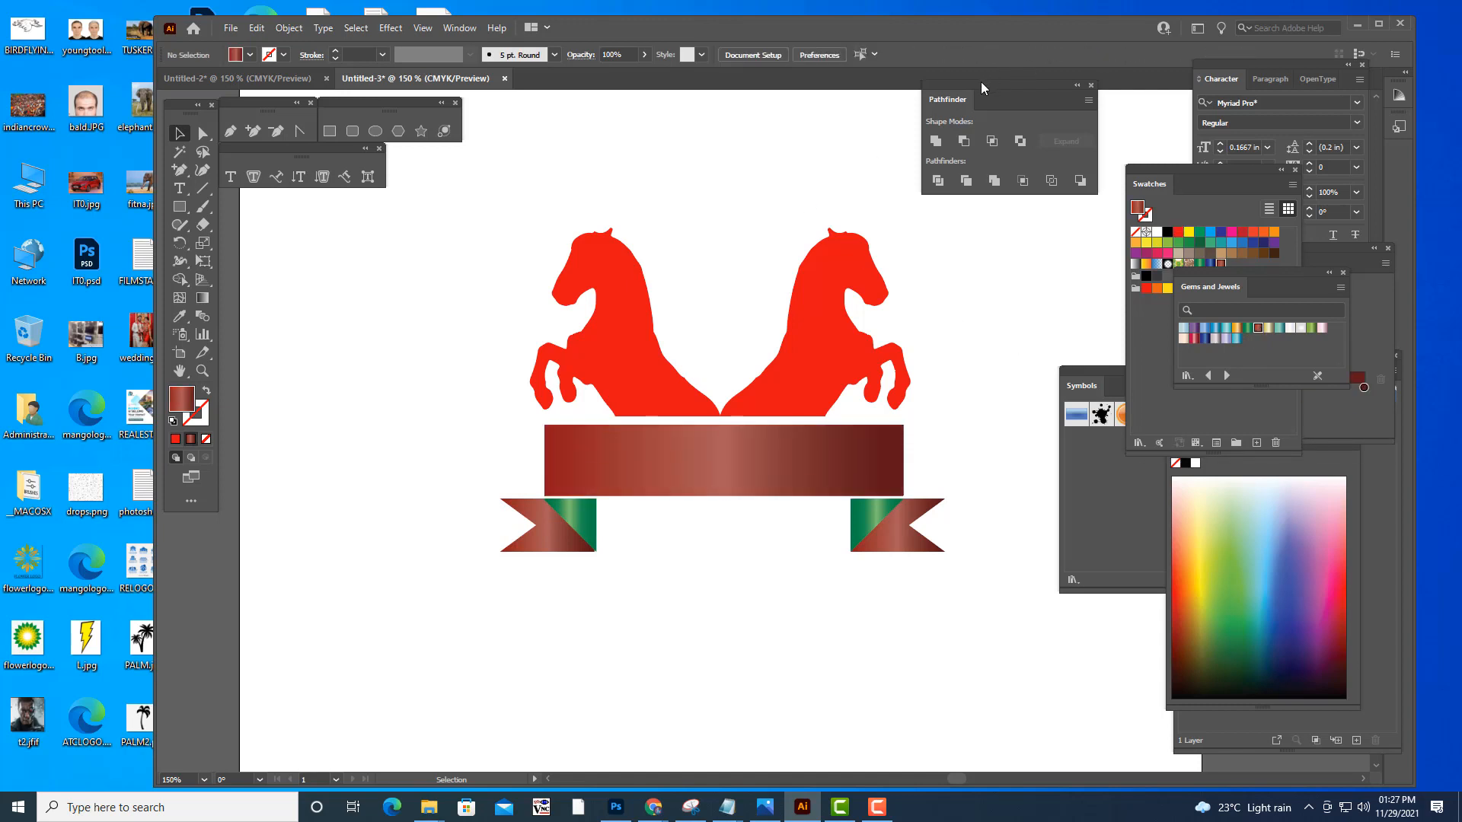
- Move the Pathfinder panel away from the artwork
{"action": "left_click_drag", "start_coordinate": [980, 81], "coordinate": [1107, 102]}
{"action": "left_click", "coordinate": [850, 312]}
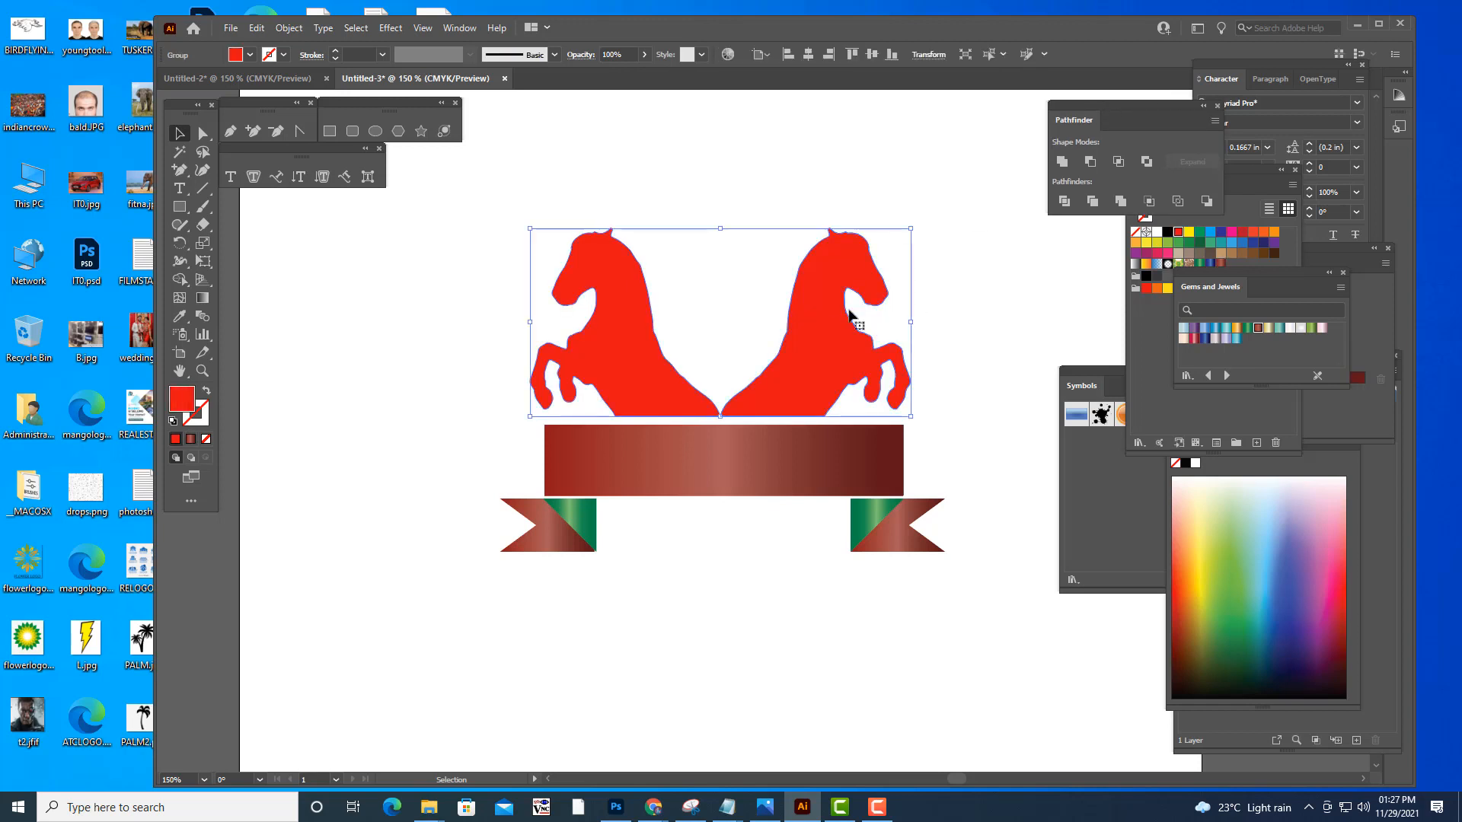
{"action": "left_click", "coordinate": [957, 261]}
- Draw a circle, enlarge it to 852 px in diameter, and centre it over the horses and ribbon
{"action": "key", "text": "ctrl+minus"}
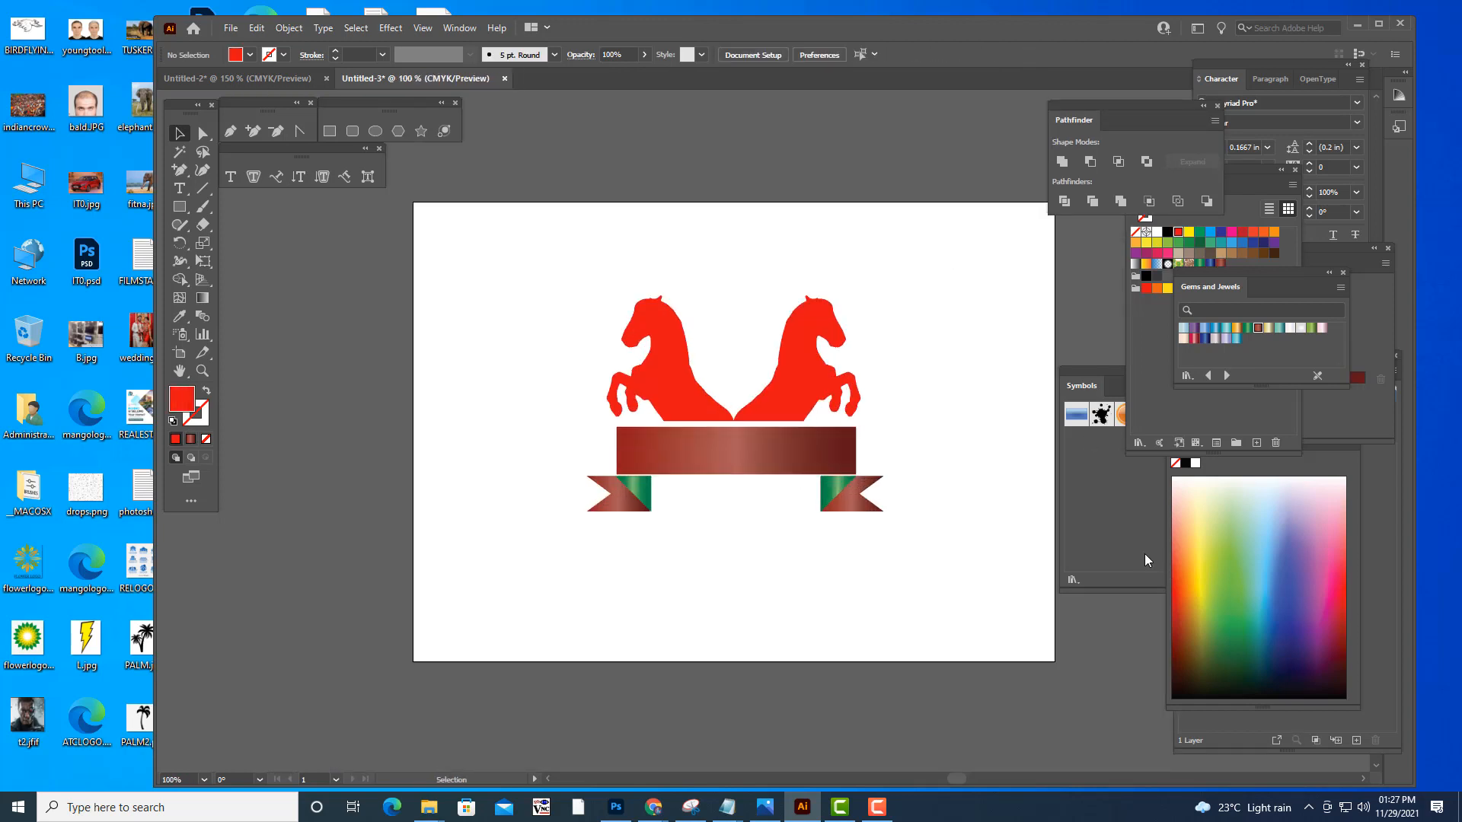
{"action": "scroll", "coordinate": [591, 408], "scroll_direction": "up", "scroll_amount": 1}
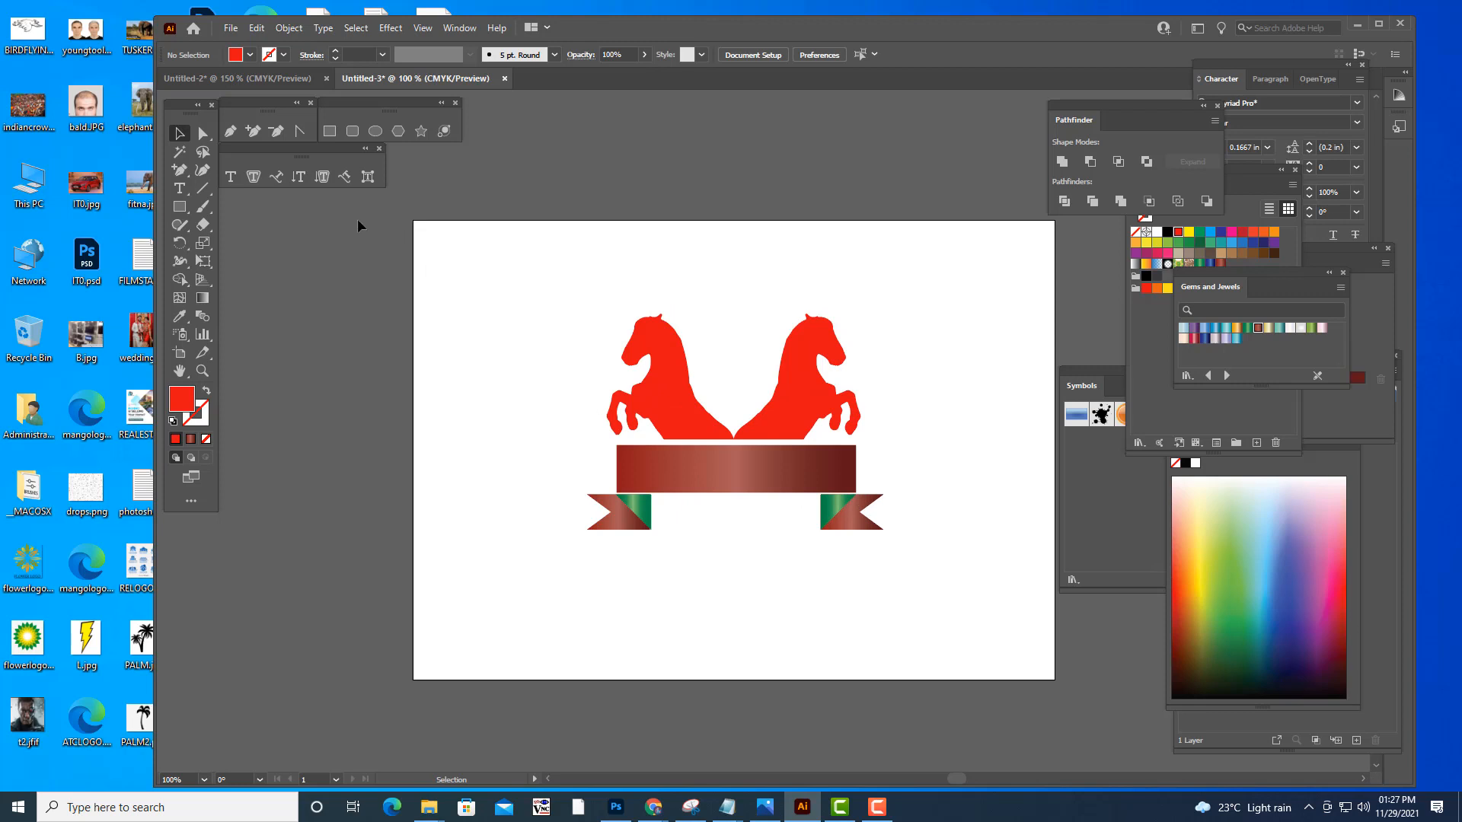
{"action": "left_click", "coordinate": [373, 132]}
{"action": "left_click_drag", "start_coordinate": [474, 415], "coordinate": [703, 643]}
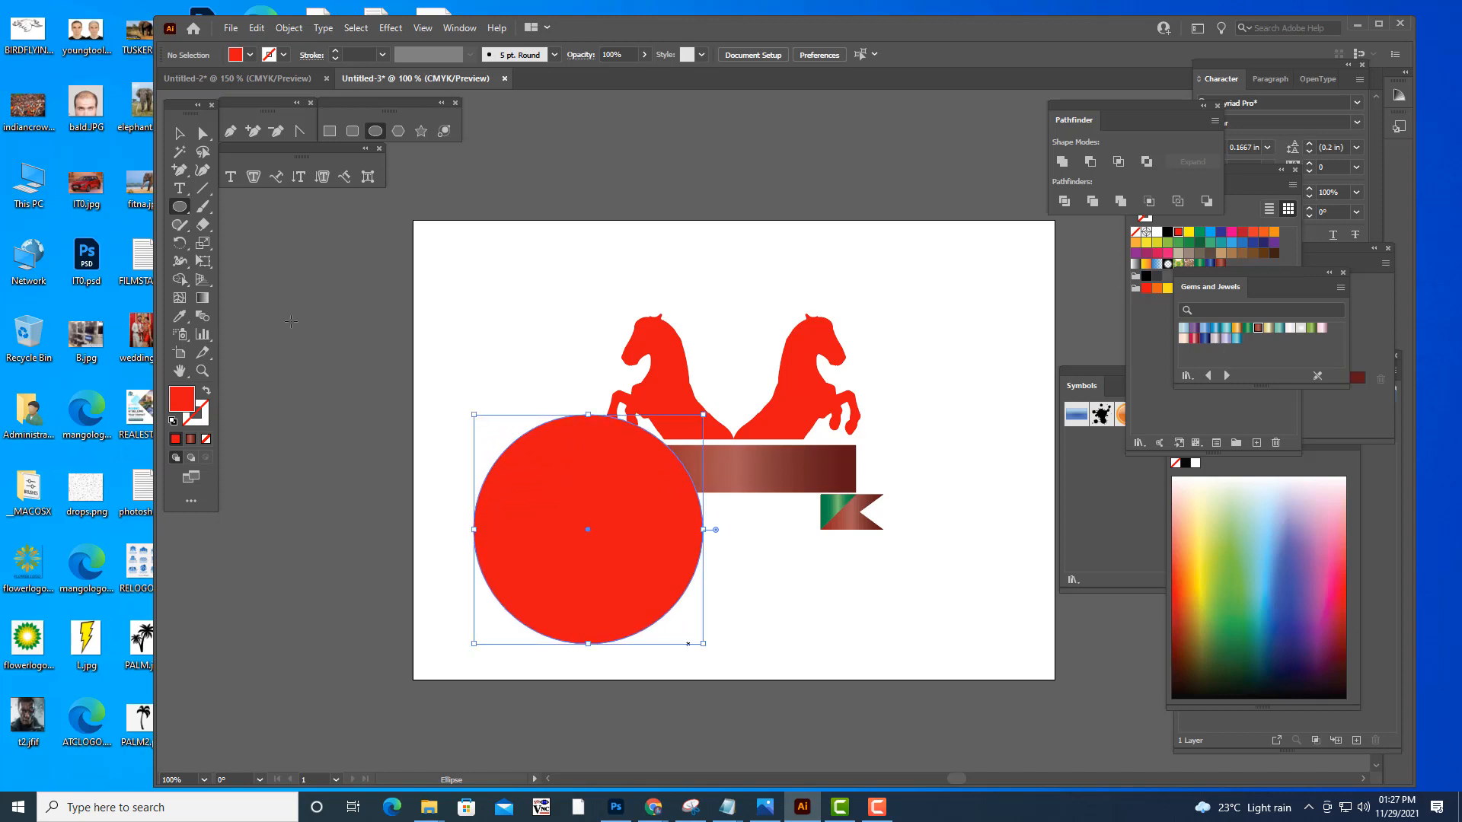
{"action": "left_click", "coordinate": [180, 133]}
{"action": "left_click_drag", "start_coordinate": [642, 489], "coordinate": [787, 440]}
{"action": "left_click_drag", "start_coordinate": [850, 366], "coordinate": [966, 295]}
{"action": "left_click_drag", "start_coordinate": [812, 470], "coordinate": [803, 431]}
- Give the circle a red stroke and no fill
{"action": "left_click", "coordinate": [201, 425]}
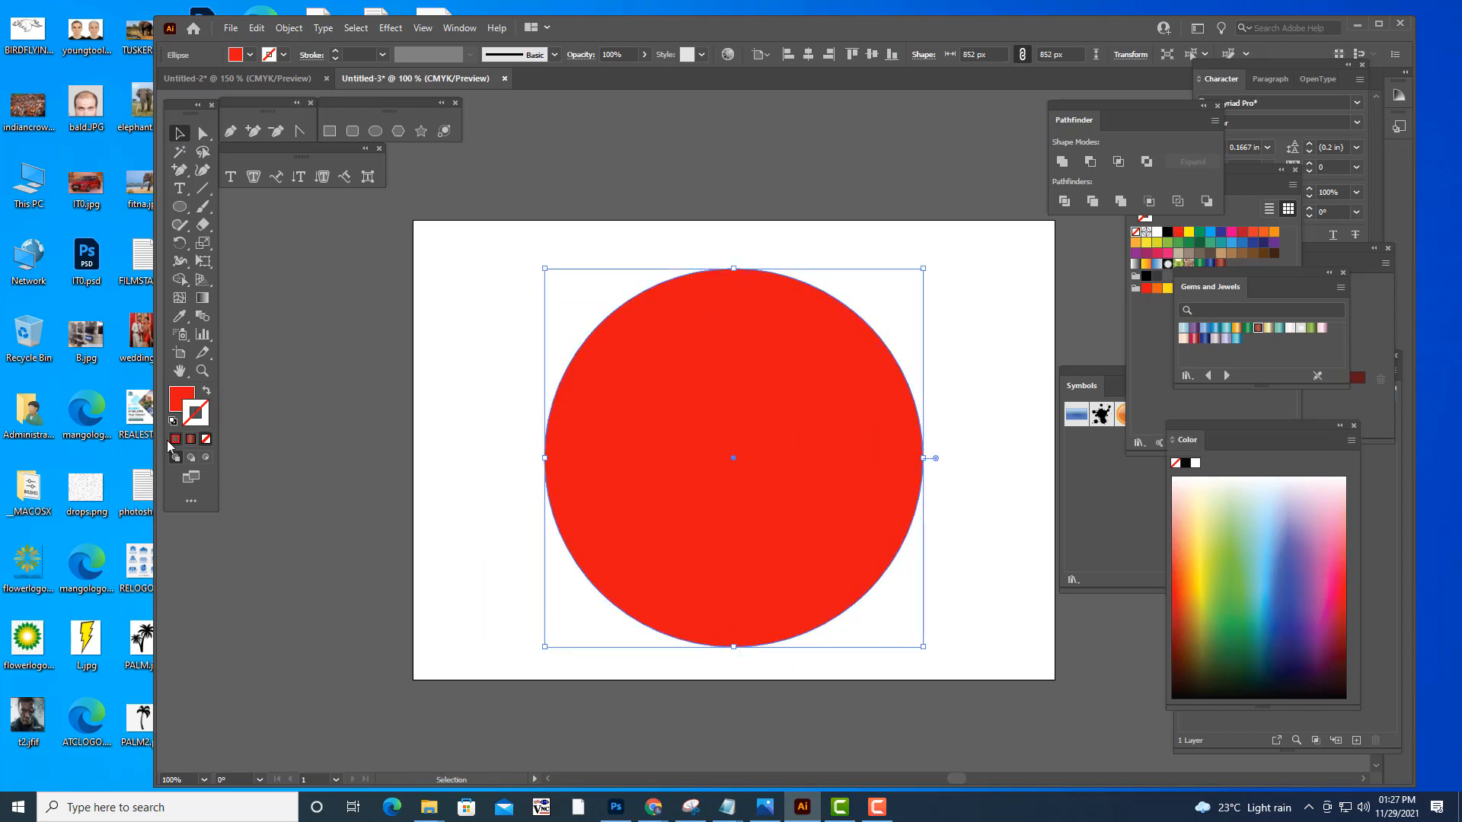
{"action": "left_click", "coordinate": [175, 440]}
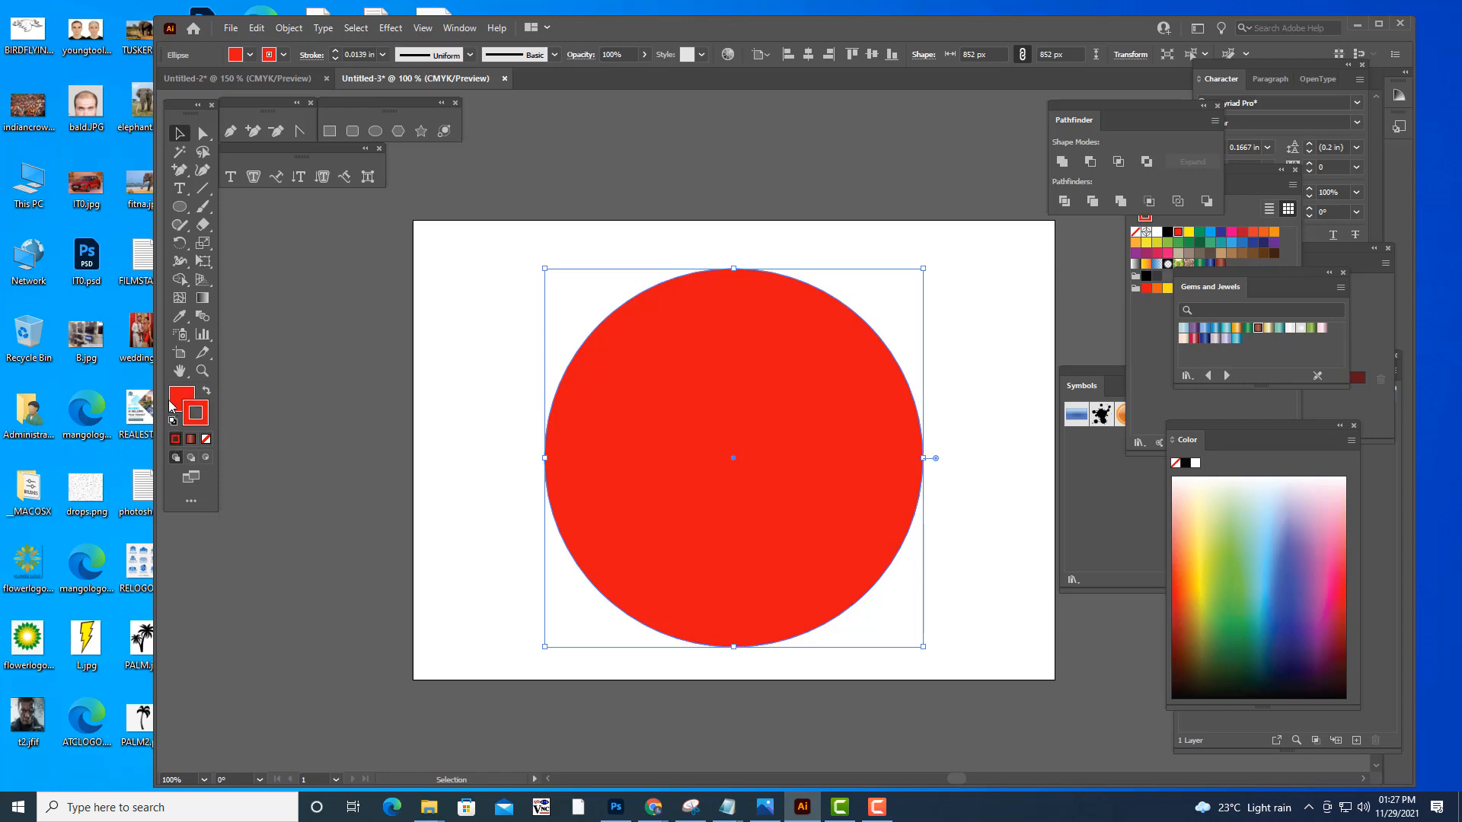
{"action": "left_click", "coordinate": [205, 441]}
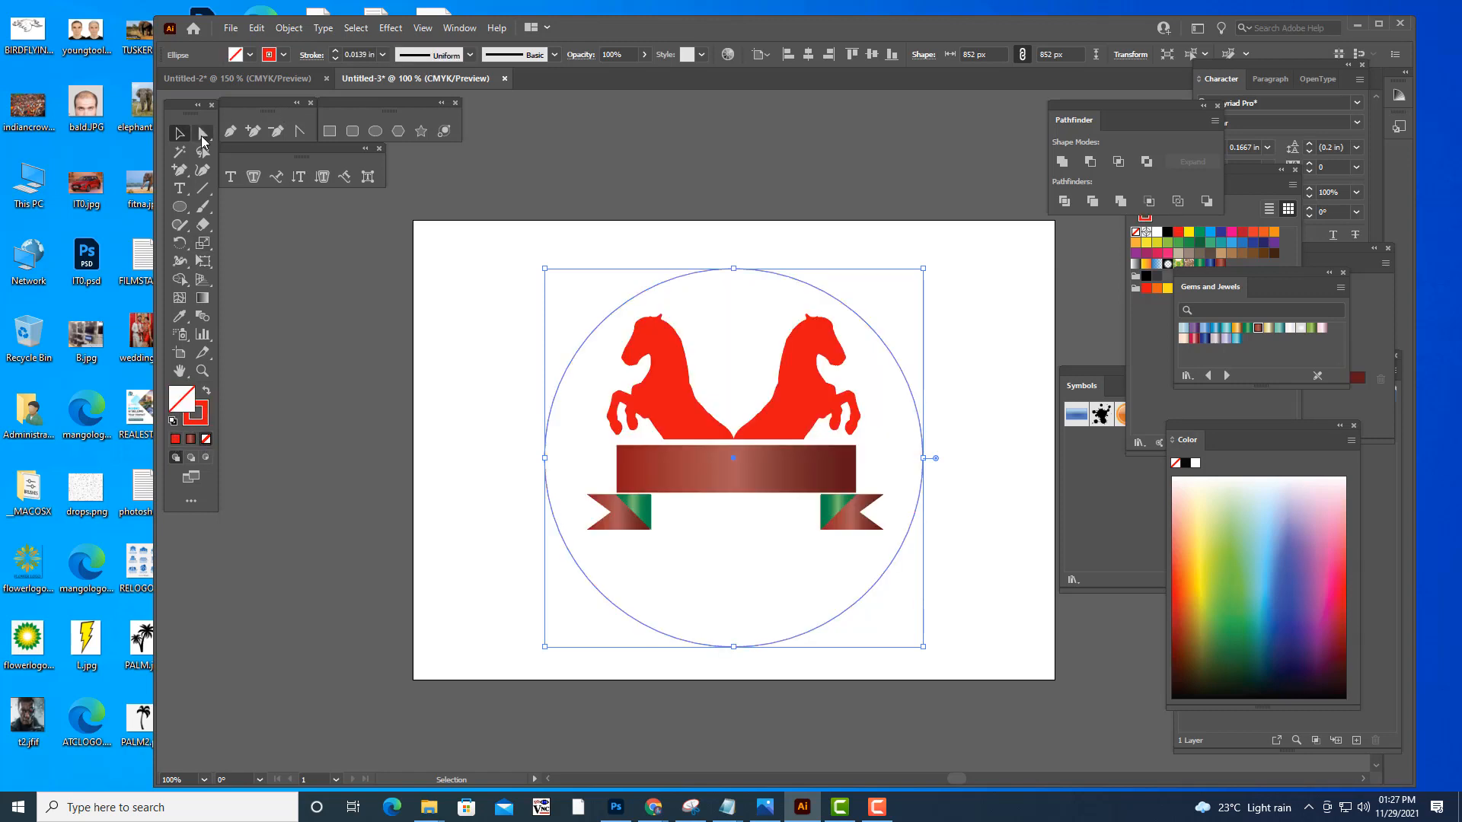
- Cut the circle at its two side anchor points and delete the lower half
{"action": "left_click", "coordinate": [202, 134]}
{"action": "left_click", "coordinate": [923, 458]}
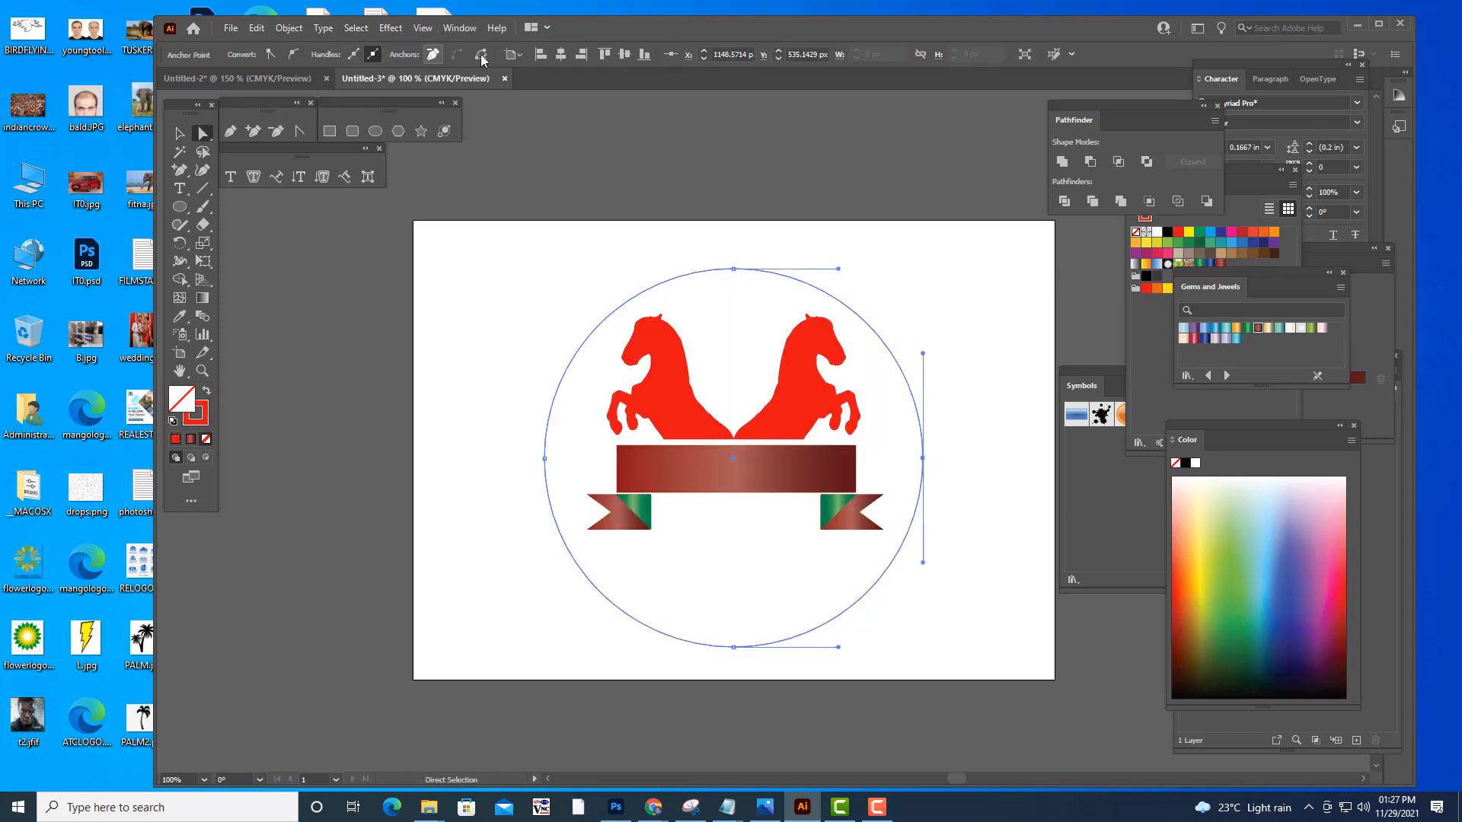
{"action": "left_click", "coordinate": [545, 458]}
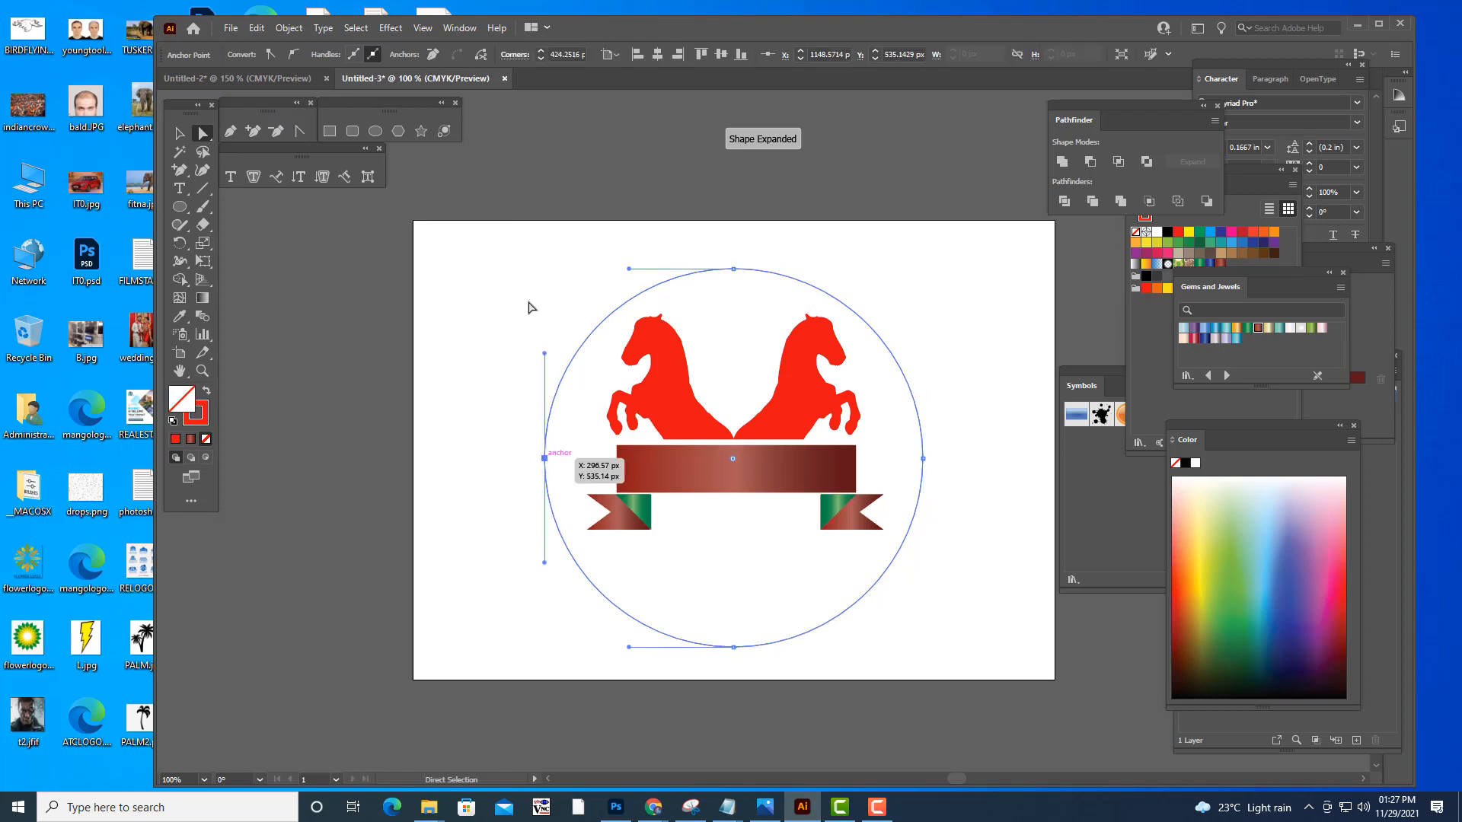
{"action": "left_click", "coordinate": [477, 57]}
{"action": "left_click", "coordinate": [180, 134]}
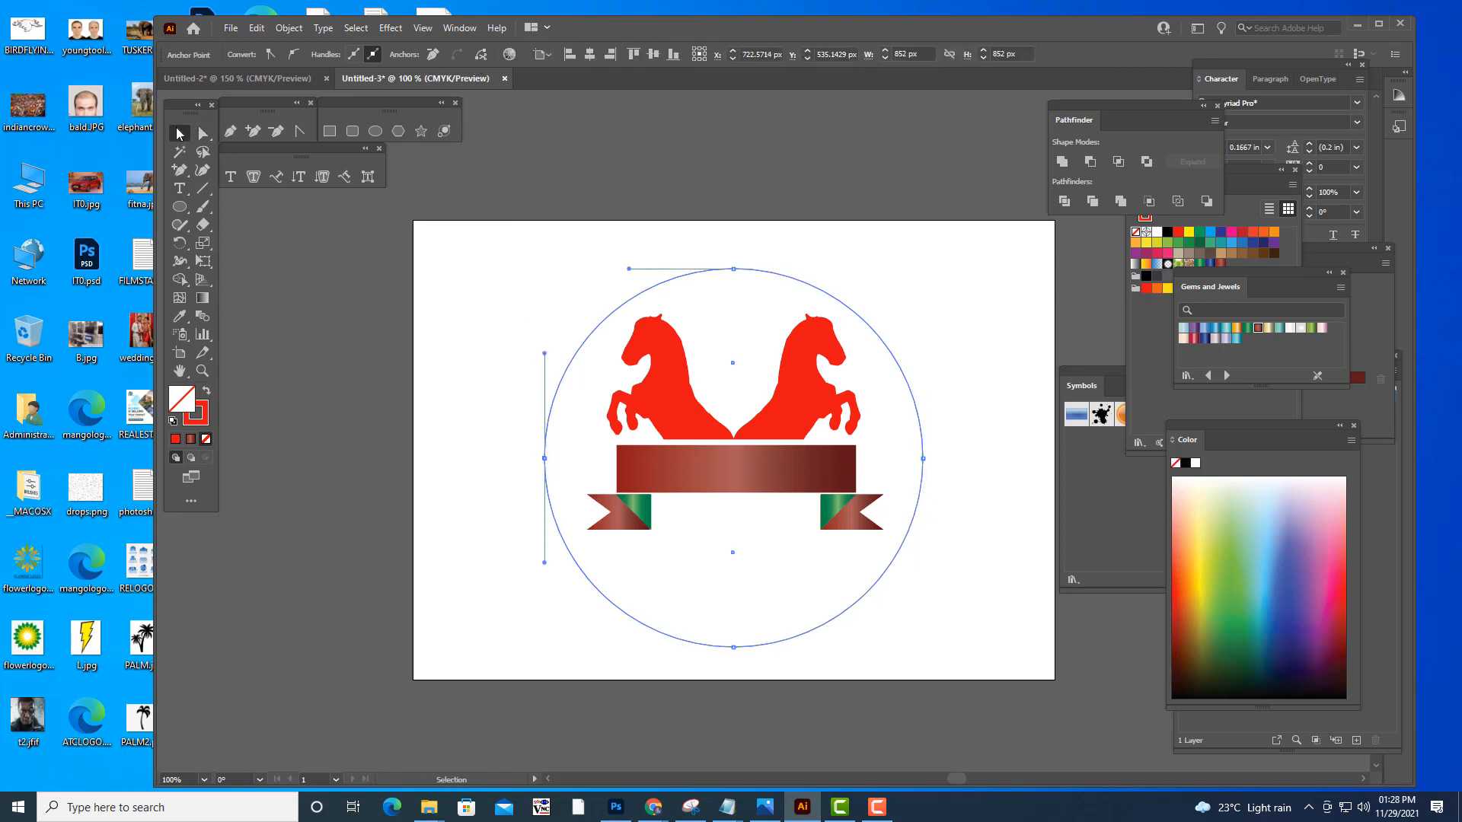
{"action": "left_click", "coordinate": [814, 417]}
{"action": "left_click", "coordinate": [838, 618]}
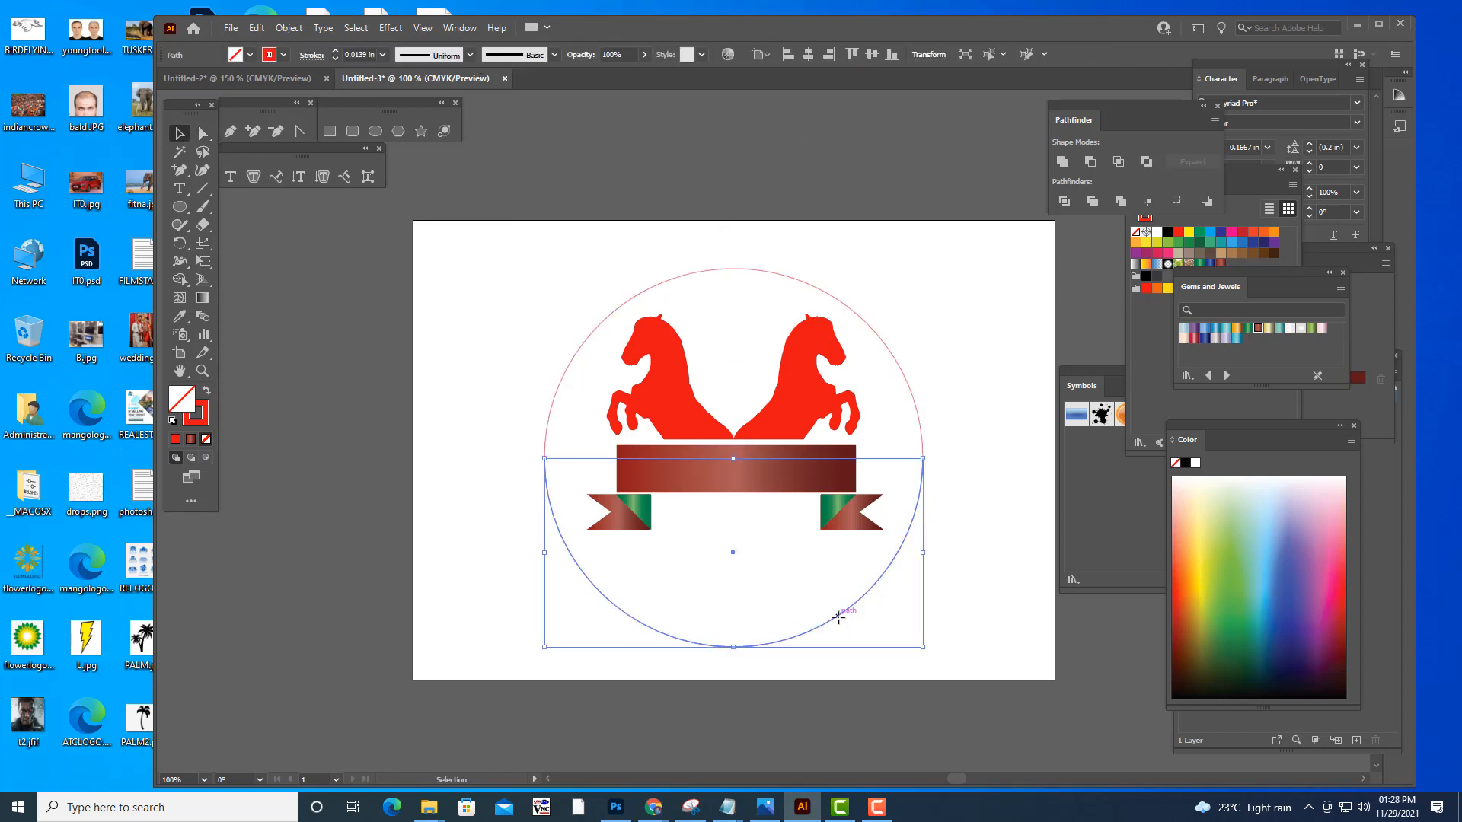
{"action": "key", "text": "Delete"}
- Enlarge the remaining upper arc slightly about its centre so it has more clearance around the horses
{"action": "left_click", "coordinate": [882, 339]}
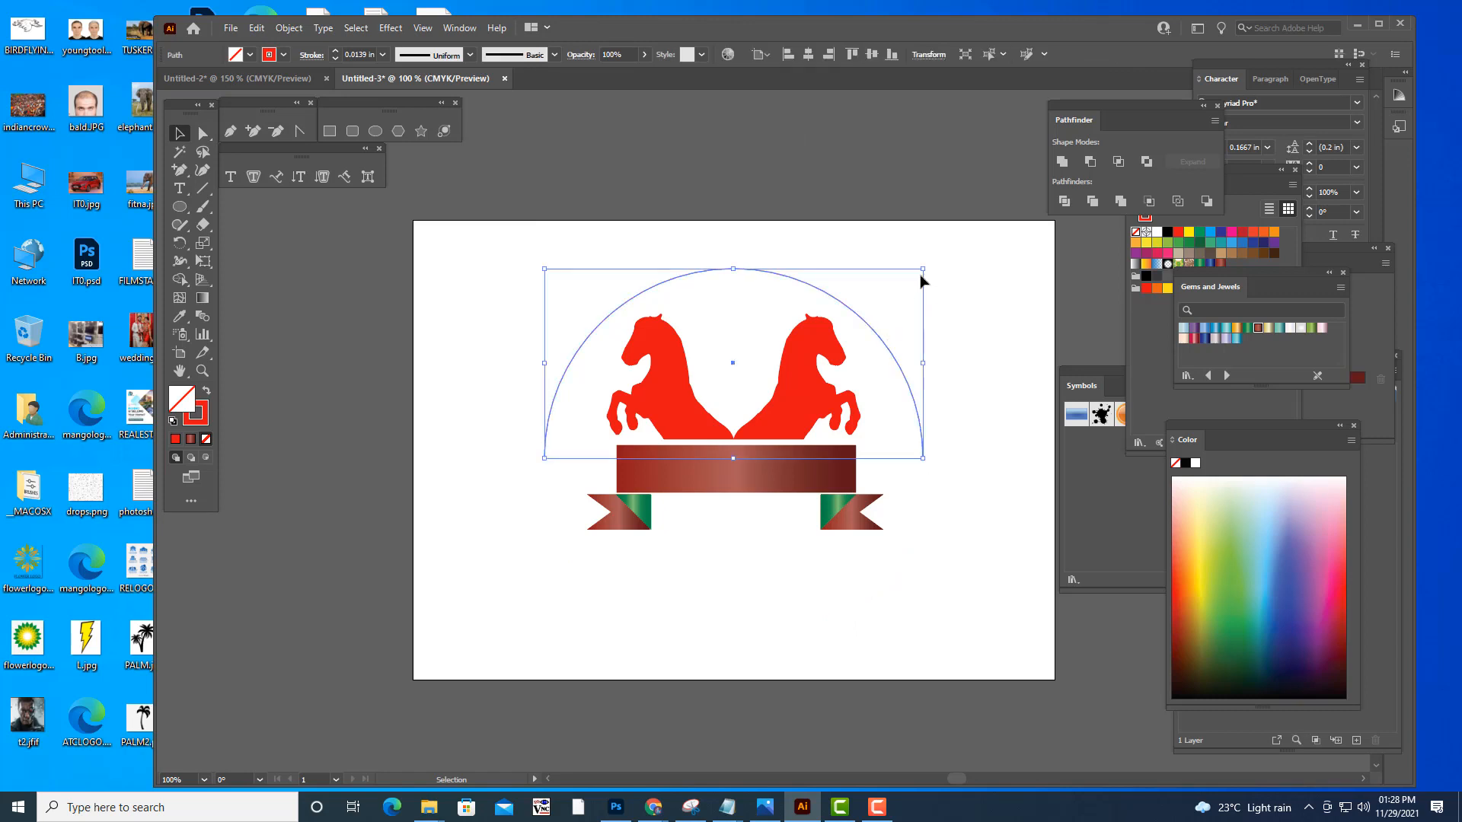
{"action": "left_click_drag", "start_coordinate": [924, 270], "coordinate": [941, 260]}
{"action": "left_click", "coordinate": [988, 326]}
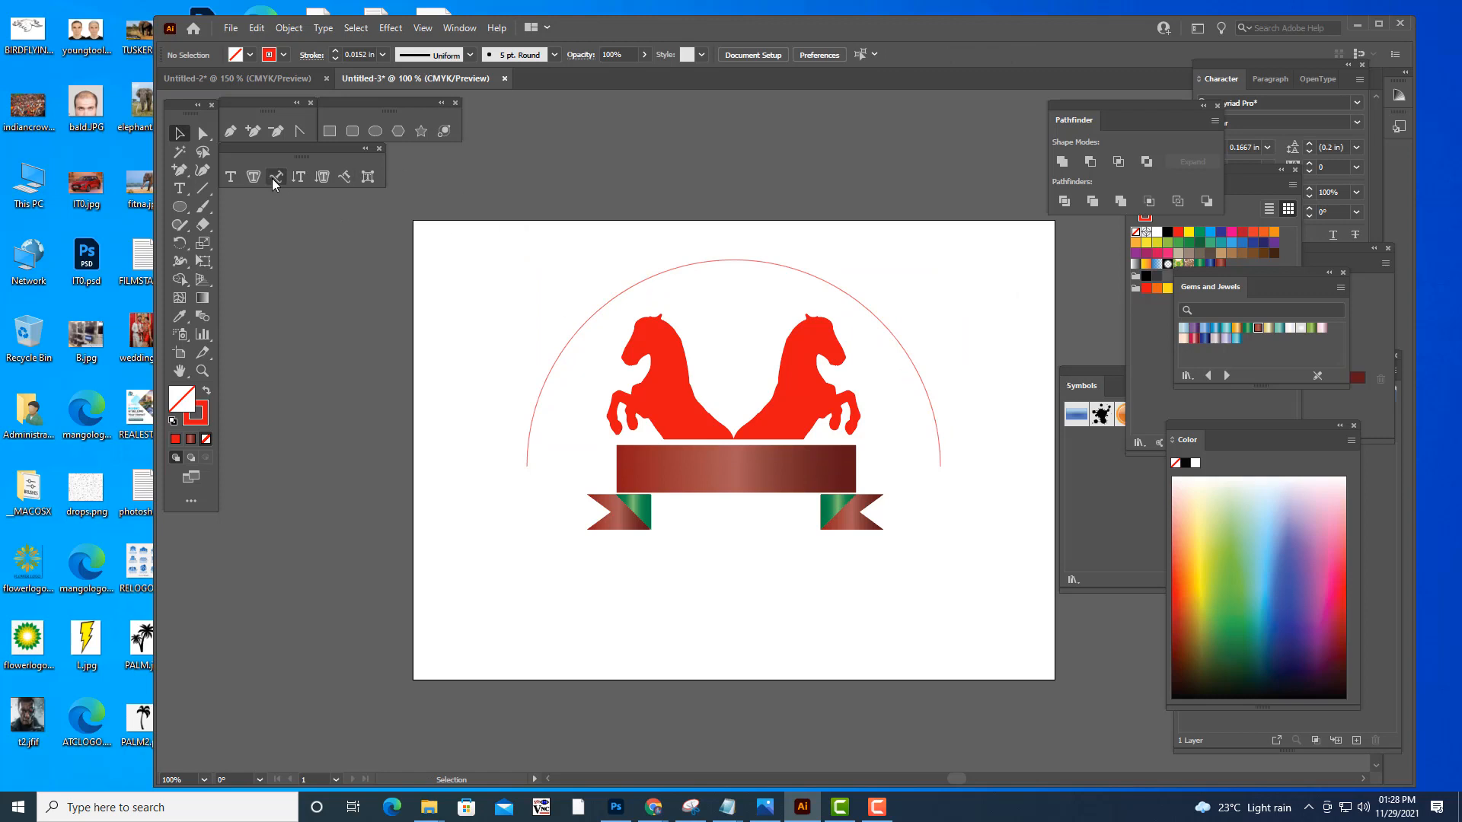
- Place type along the arc, replacing the placeholder with HYDERABAD RACE CLUB in Times New Roman Bold
{"action": "left_click", "coordinate": [274, 177]}
{"action": "left_click", "coordinate": [535, 435]}
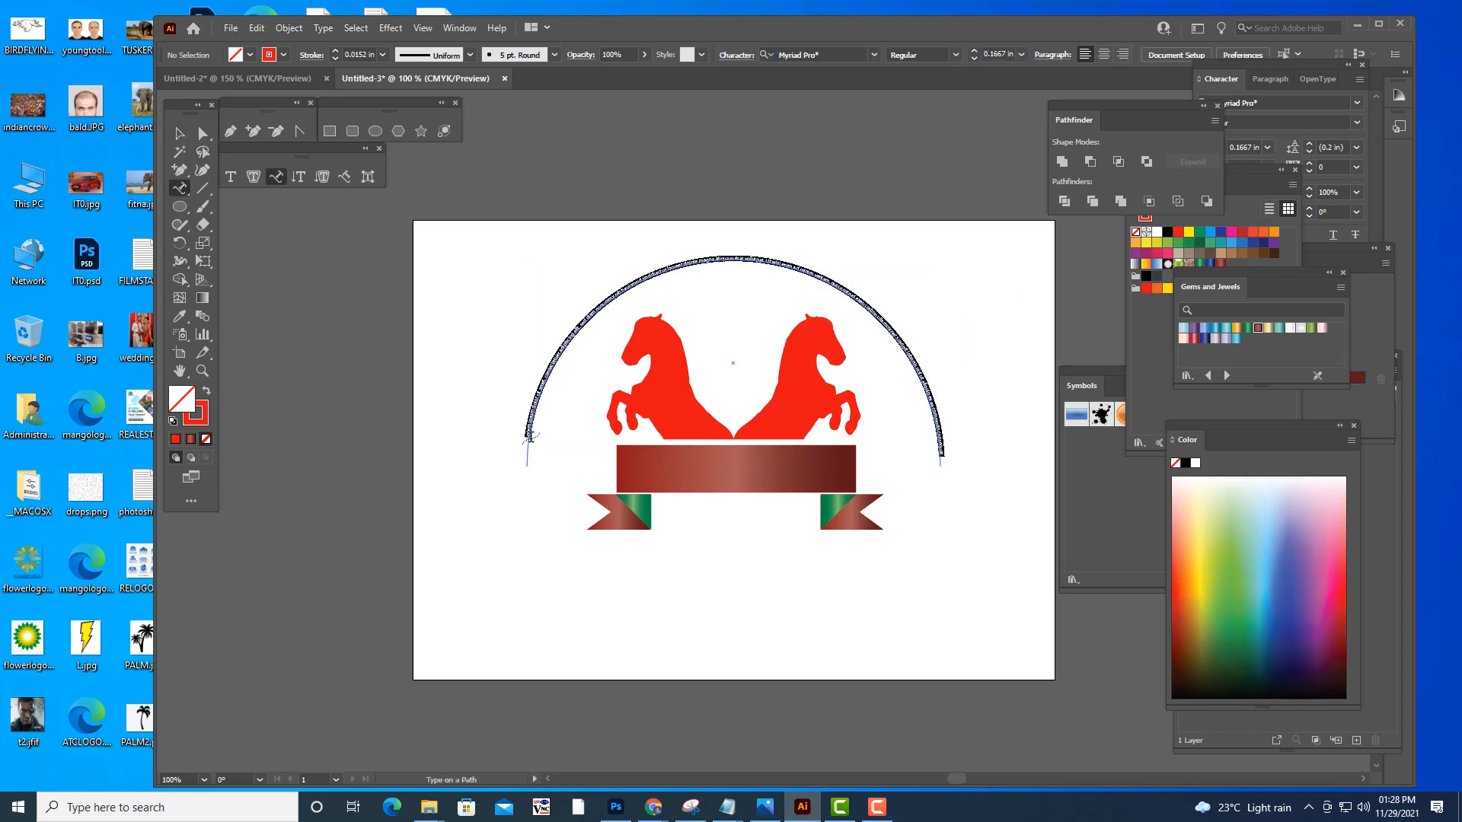
{"action": "key", "text": "BackSpace"}
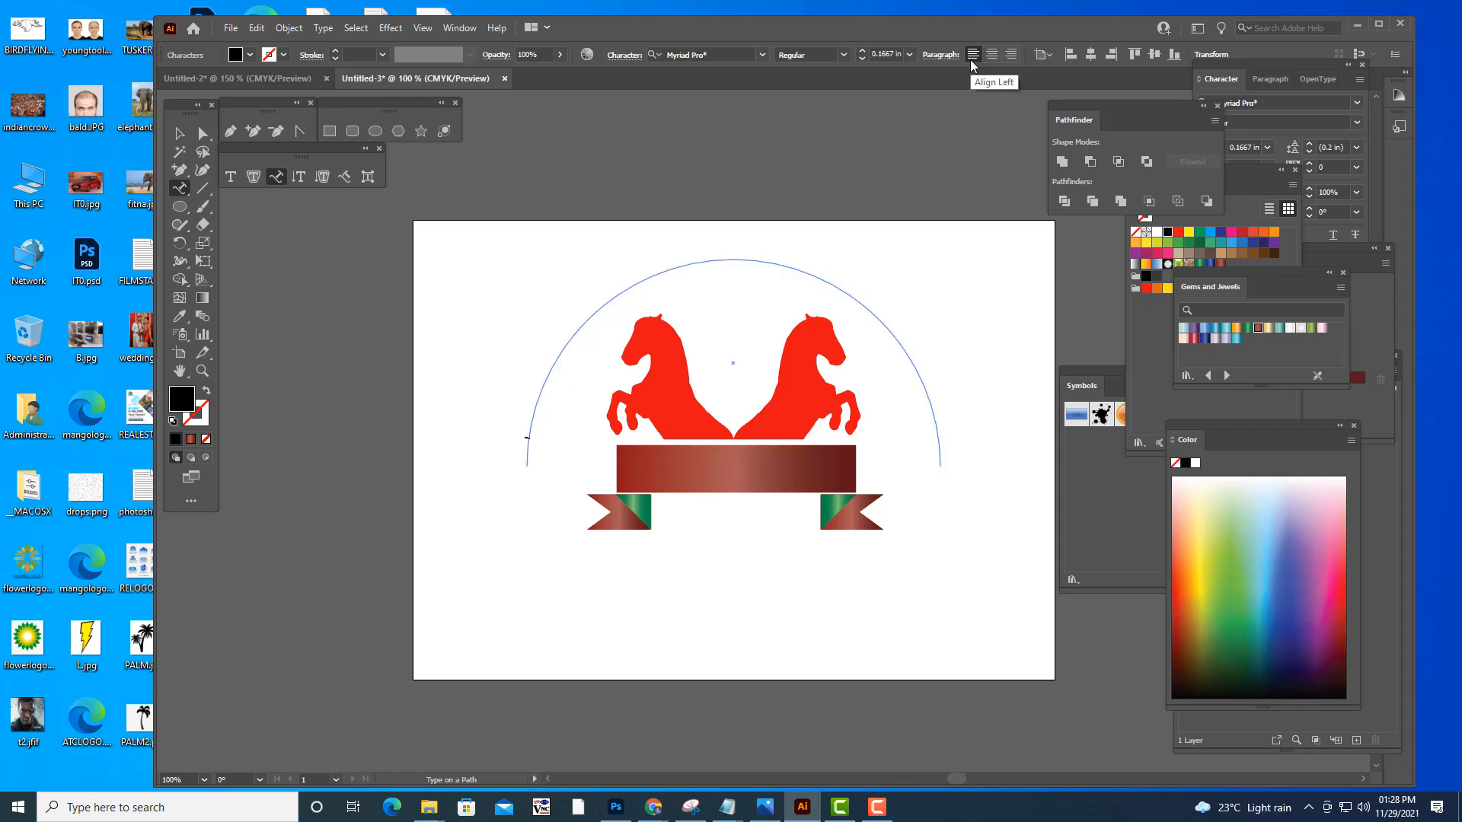
{"action": "left_click", "coordinate": [715, 53]}
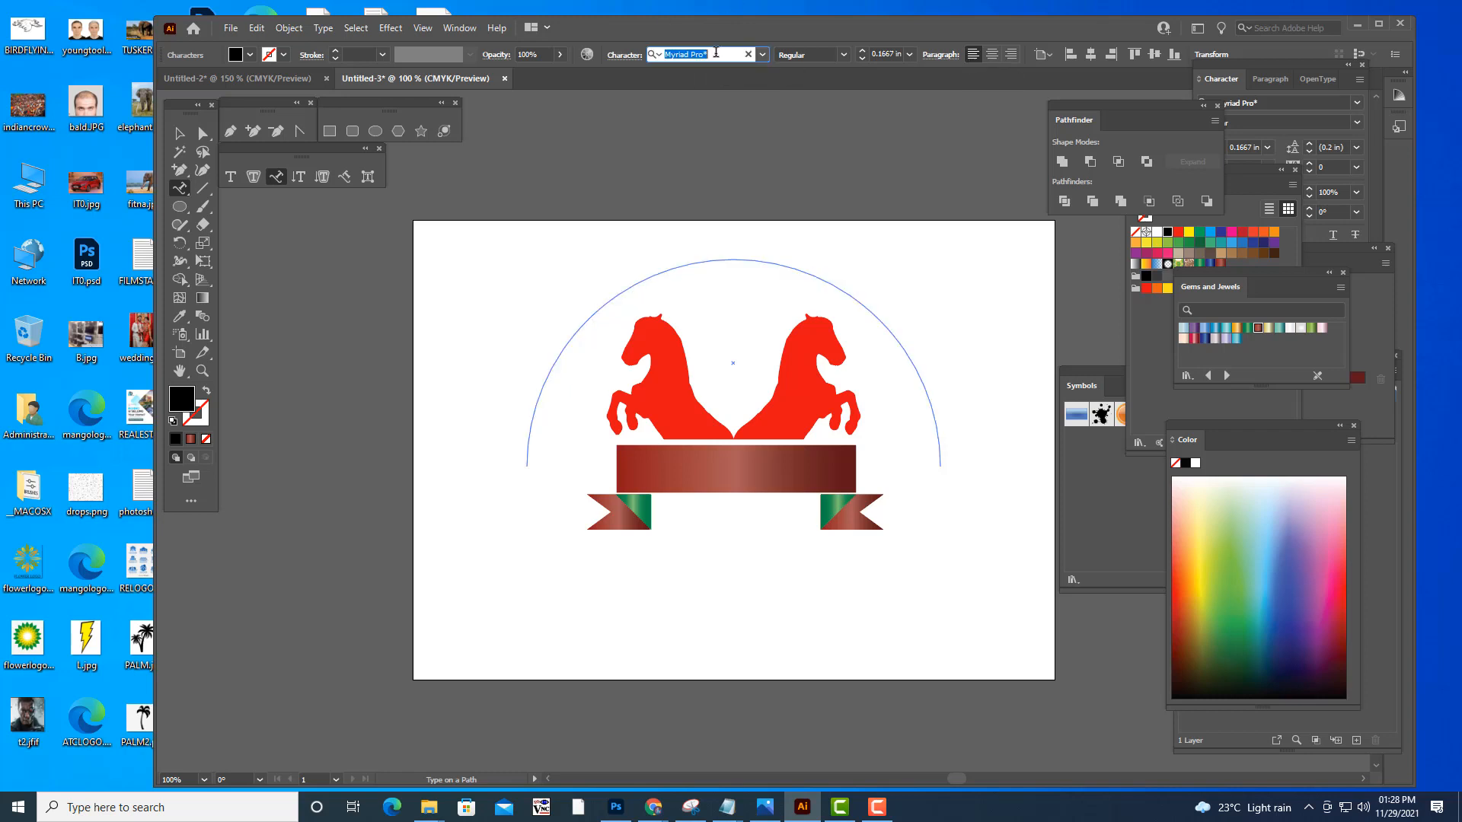
{"action": "type", "text": "Ti"}
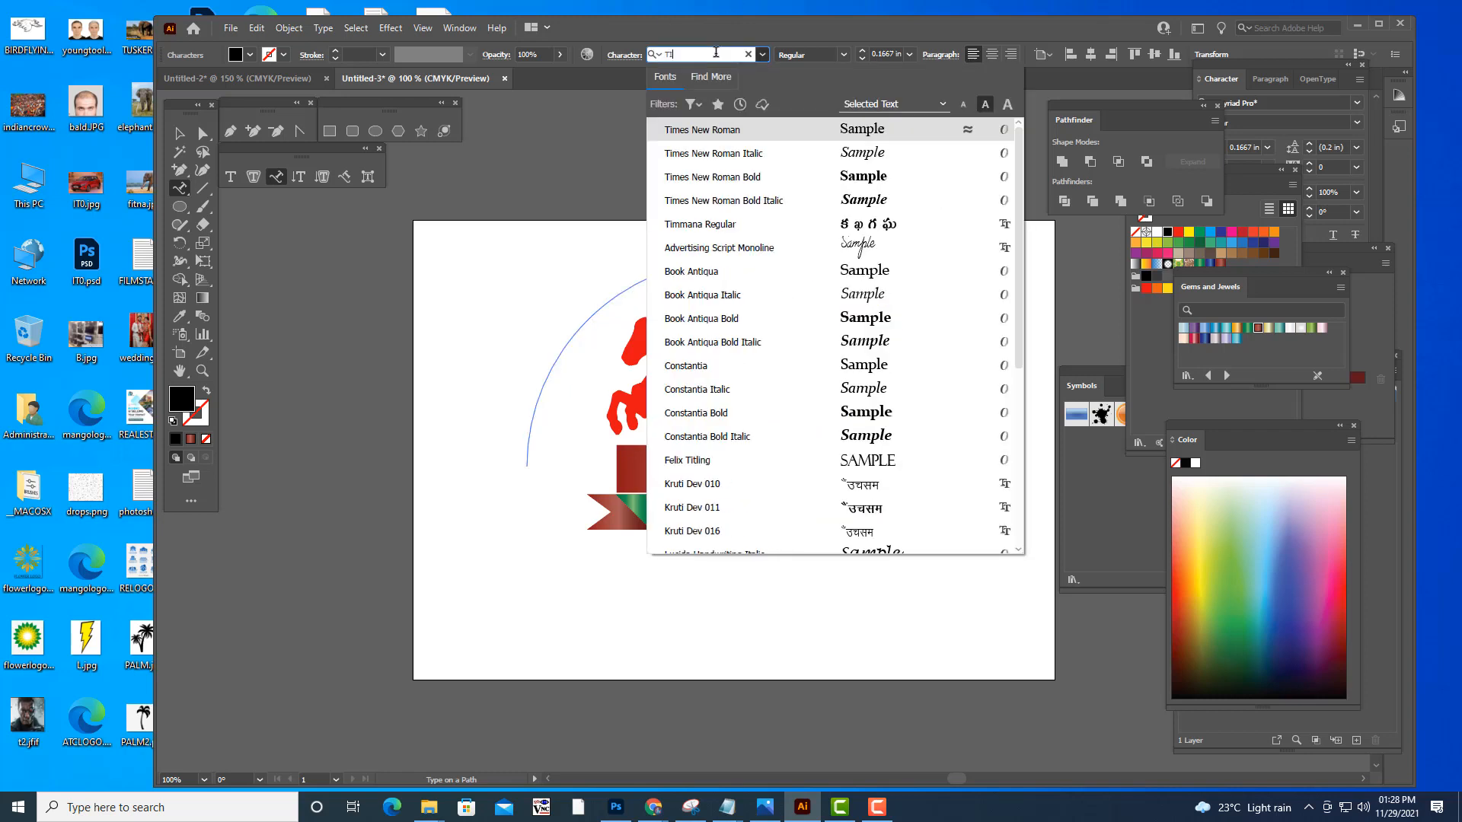
{"action": "left_click", "coordinate": [744, 186]}
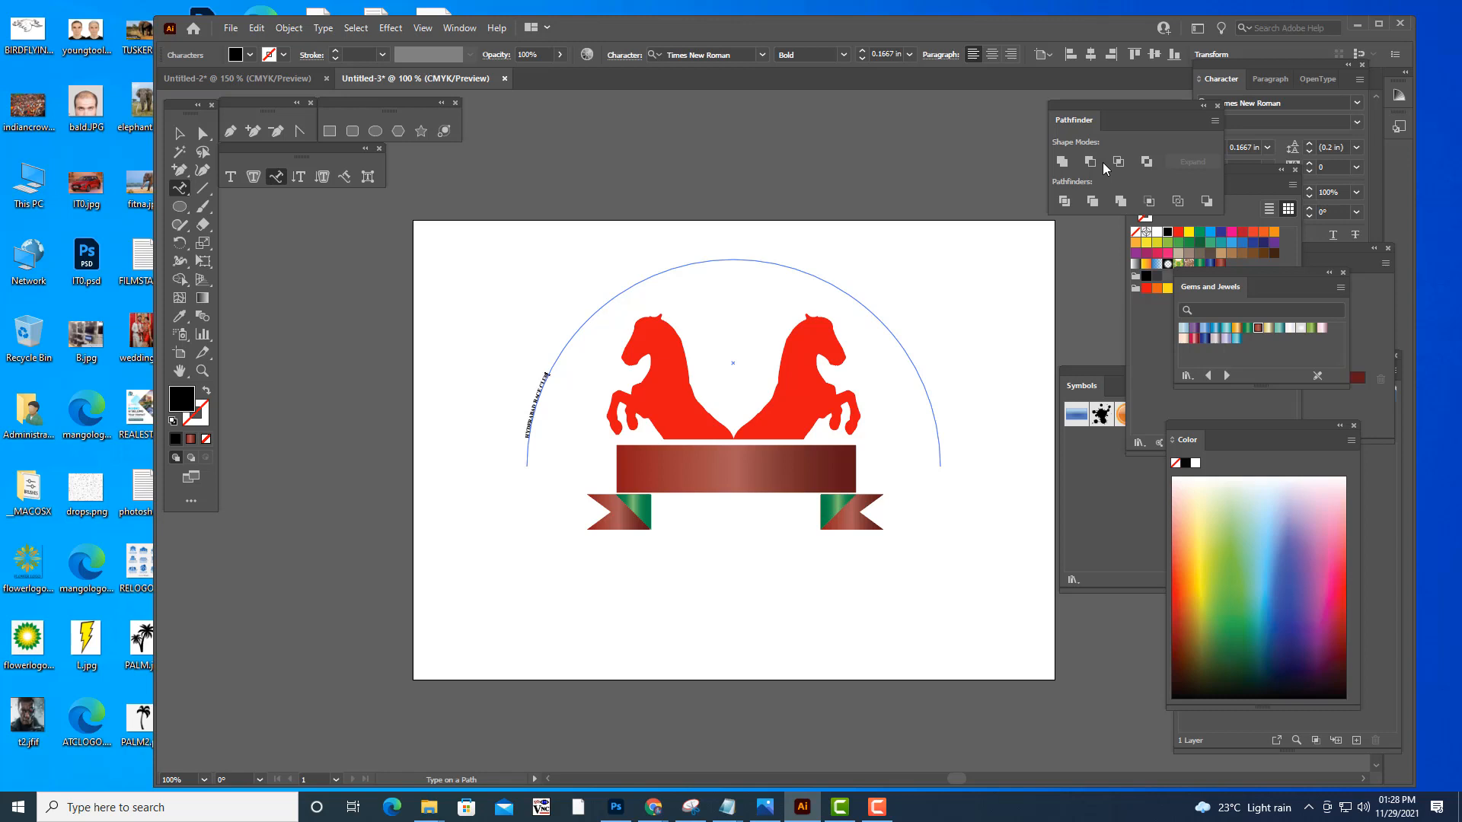
- Enlarge the HYDERABAD RACE CLUB text to 1.5556 in so it spans nearly the whole arc
{"action": "key", "text": "shift+Left"}
{"action": "key", "text": "shift+Left"}
{"action": "key", "text": "shift+Left"}
{"action": "key", "text": "shift+Left"}
{"action": "key", "text": "ctrl+shift+period"}
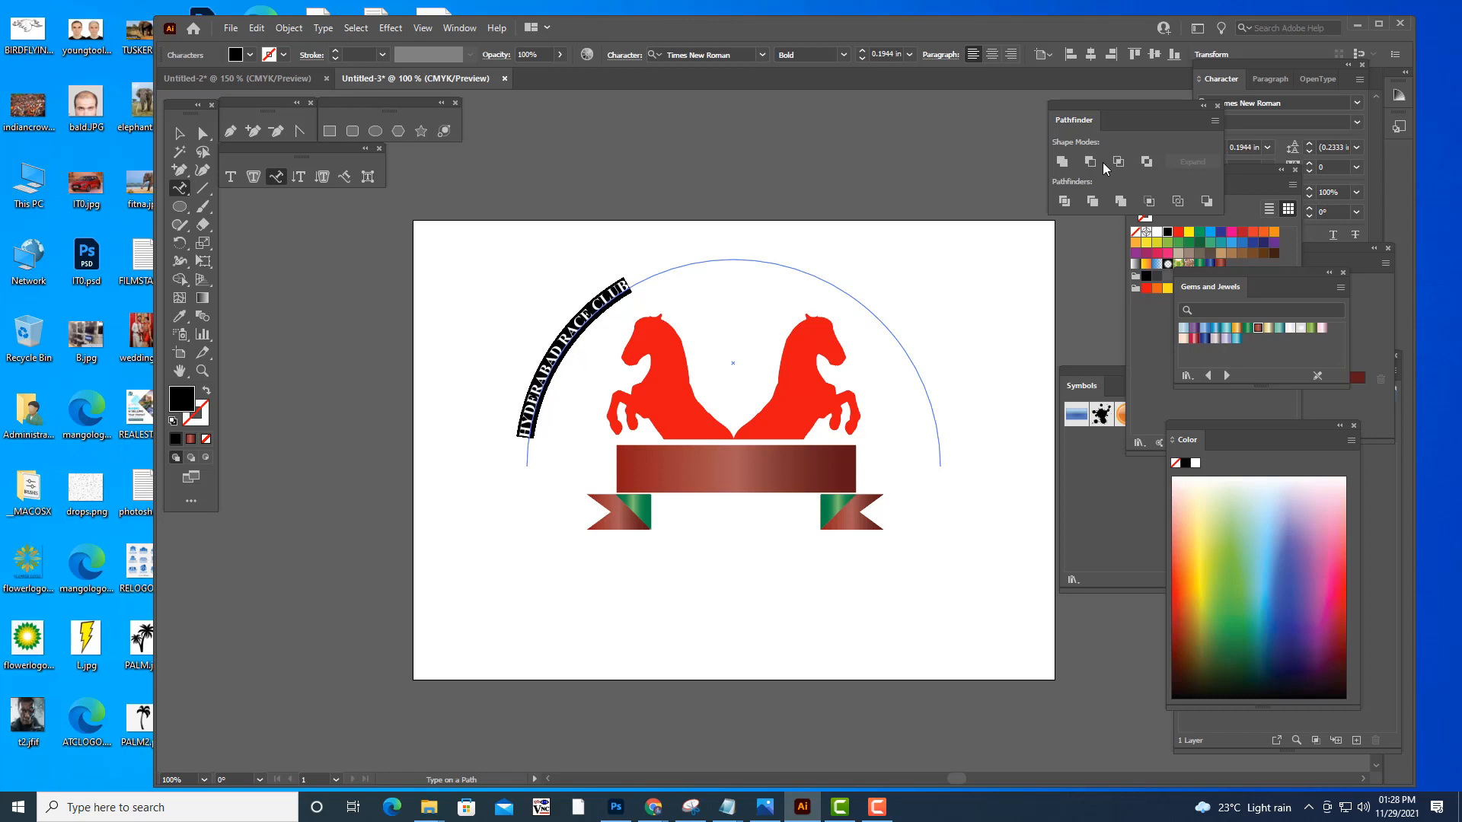
{"action": "key", "text": "ctrl+shift+period"}
{"action": "key", "text": "ctrl+shift+period"}
{"action": "key", "text": "ctrl+shift+period"}
{"action": "key", "text": "ctrl+shift+period"}
{"action": "key", "text": "ctrl+shift+period"}
{"action": "key", "text": "ctrl+shift+period"}
{"action": "key", "text": "ctrl+shift+period"}
{"action": "key", "text": "ctrl+shift+period"}
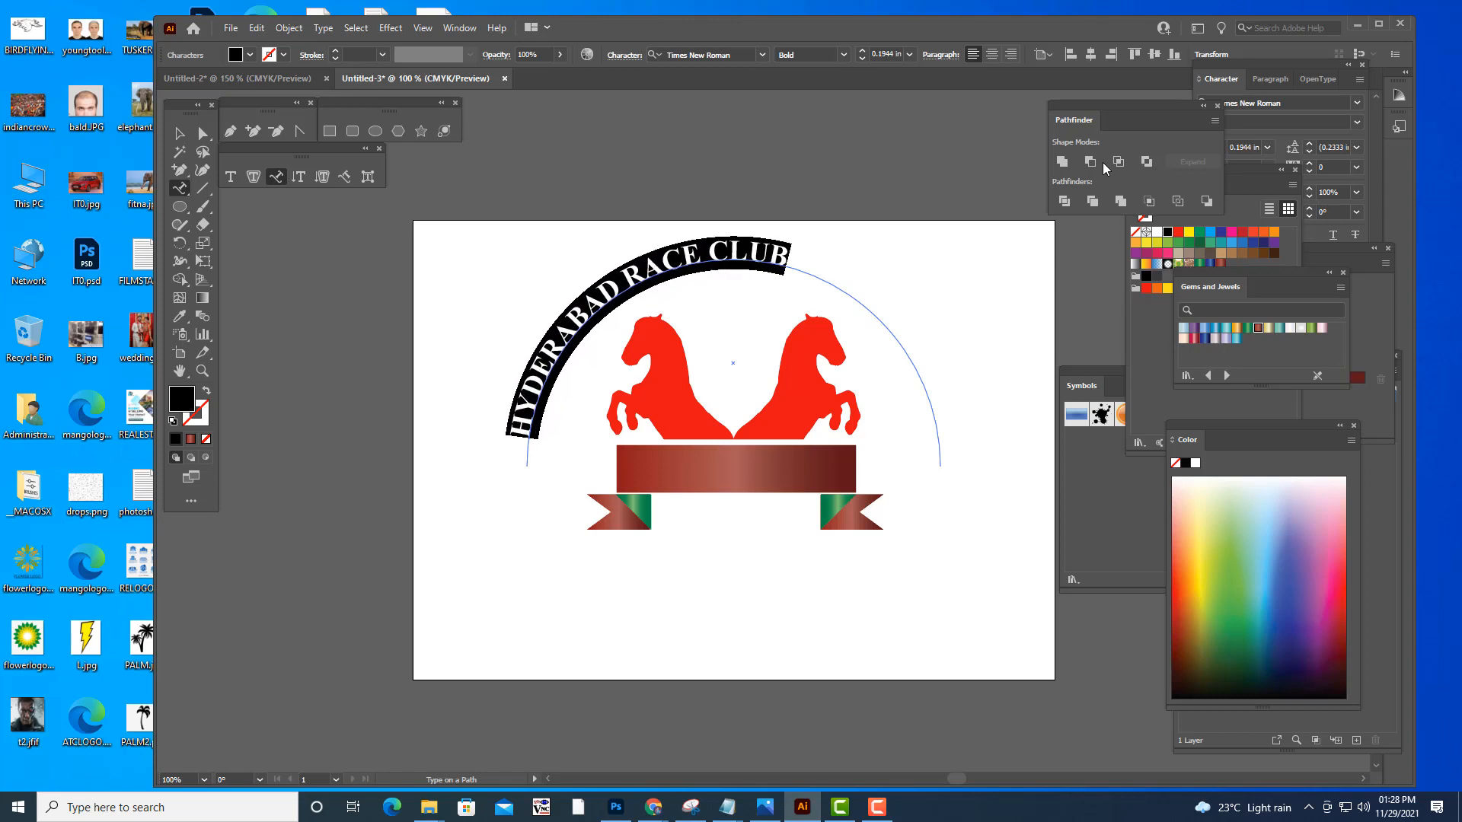
{"action": "key", "text": "ctrl+shift+period"}
{"action": "key", "text": "ctrl+shift+period"}
{"action": "key", "text": "ctrl+shift+period"}
{"action": "key", "text": "ctrl+shift+period"}
{"action": "key", "text": "ctrl+shift+period"}
{"action": "key", "text": "ctrl+shift+period"}
{"action": "key", "text": "ctrl+shift+period"}
{"action": "key", "text": "ctrl+shift+period"}
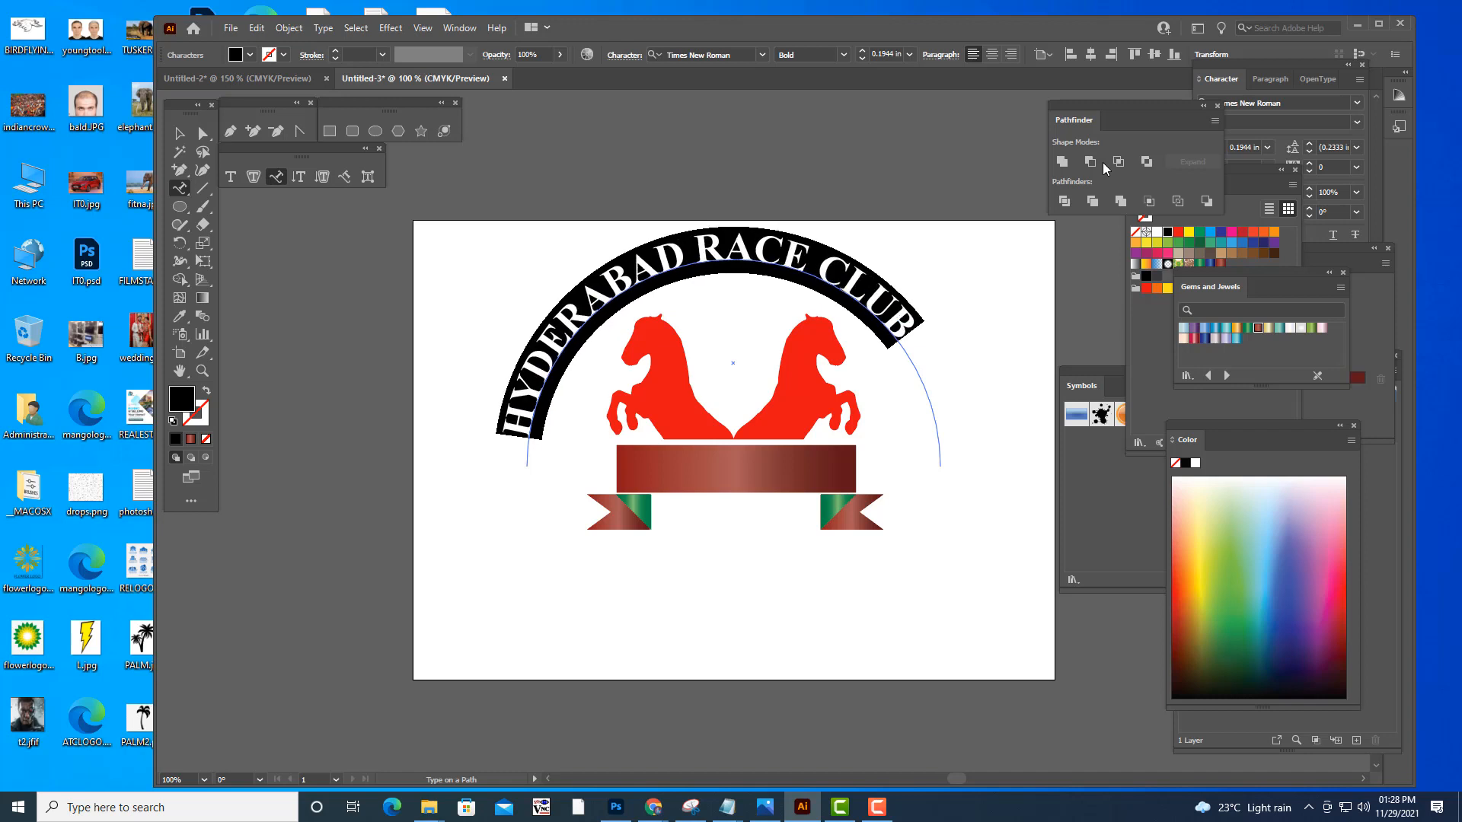
{"action": "key", "text": "ctrl+shift+period"}
{"action": "key", "text": "ctrl+shift+period"}
{"action": "key", "text": "ctrl+shift+period"}
{"action": "key", "text": "ctrl+shift+period"}
{"action": "key", "text": "ctrl+shift+period"}
{"action": "key", "text": "ctrl+shift+period"}
{"action": "key", "text": "ctrl+shift+period"}
{"action": "key", "text": "ctrl+shift+period"}
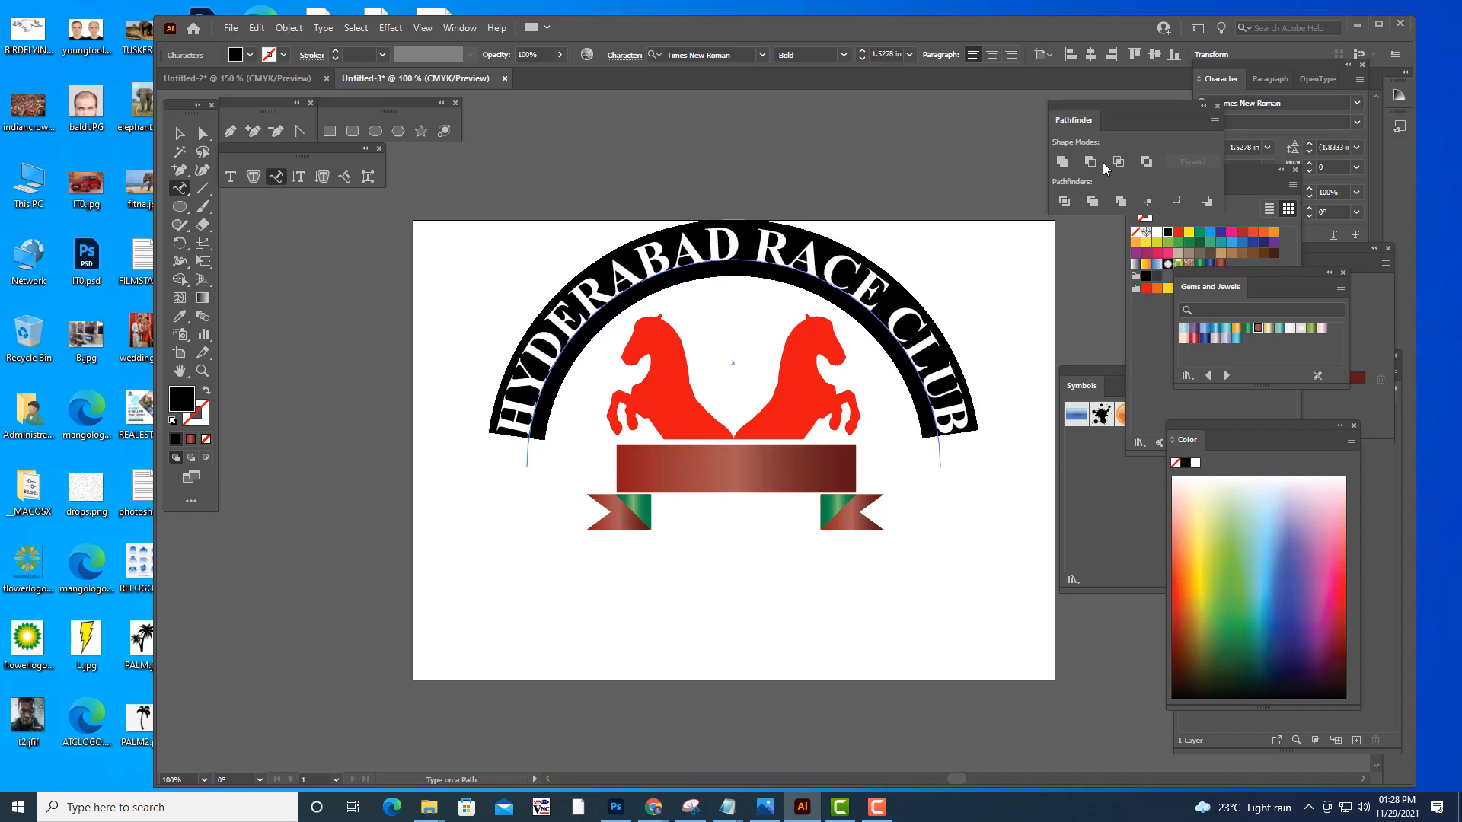
{"action": "key", "text": "ctrl+shift+period"}
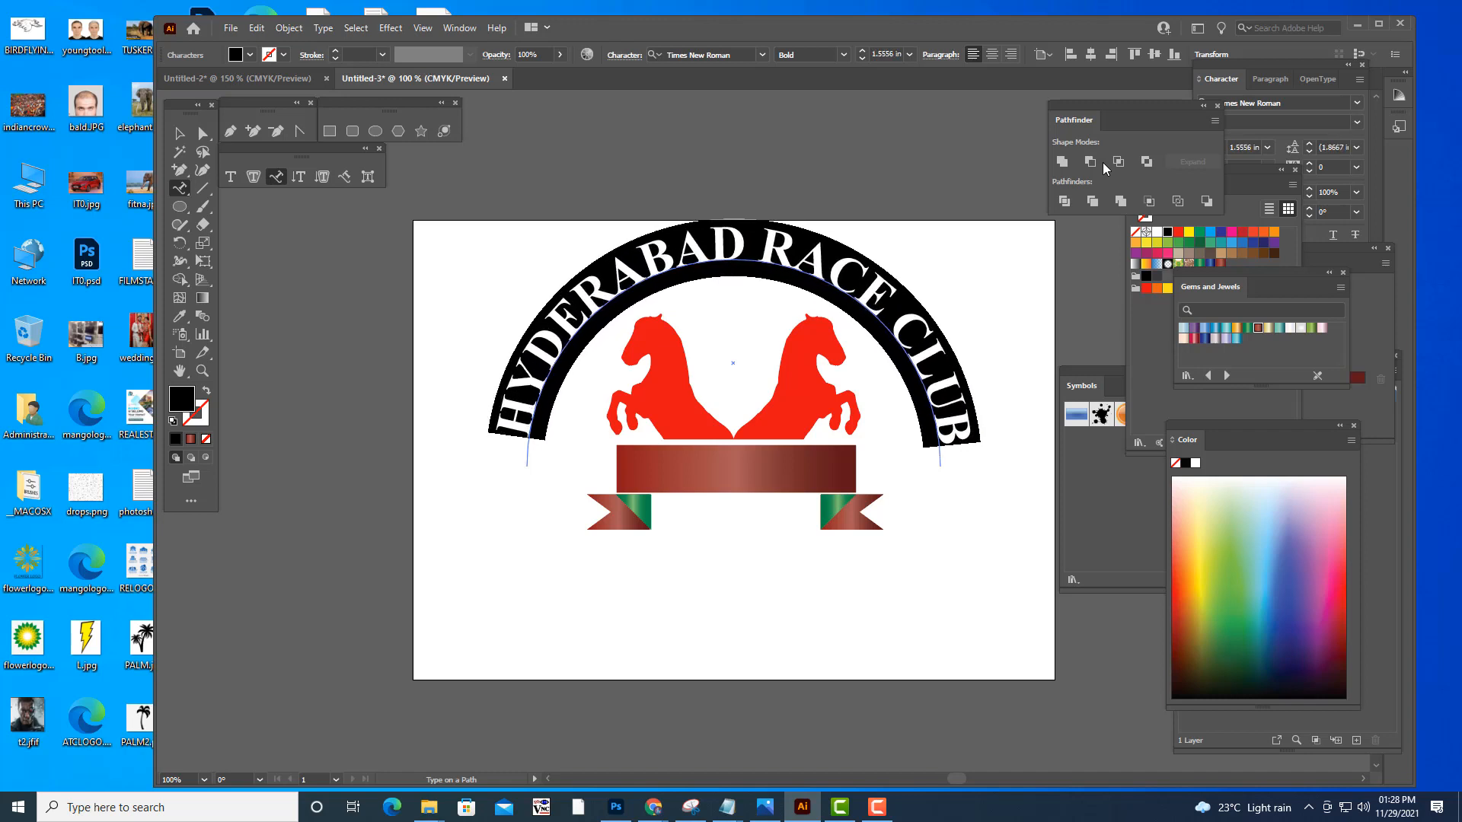
{"action": "left_click", "coordinate": [179, 133]}
{"action": "left_click", "coordinate": [528, 522]}
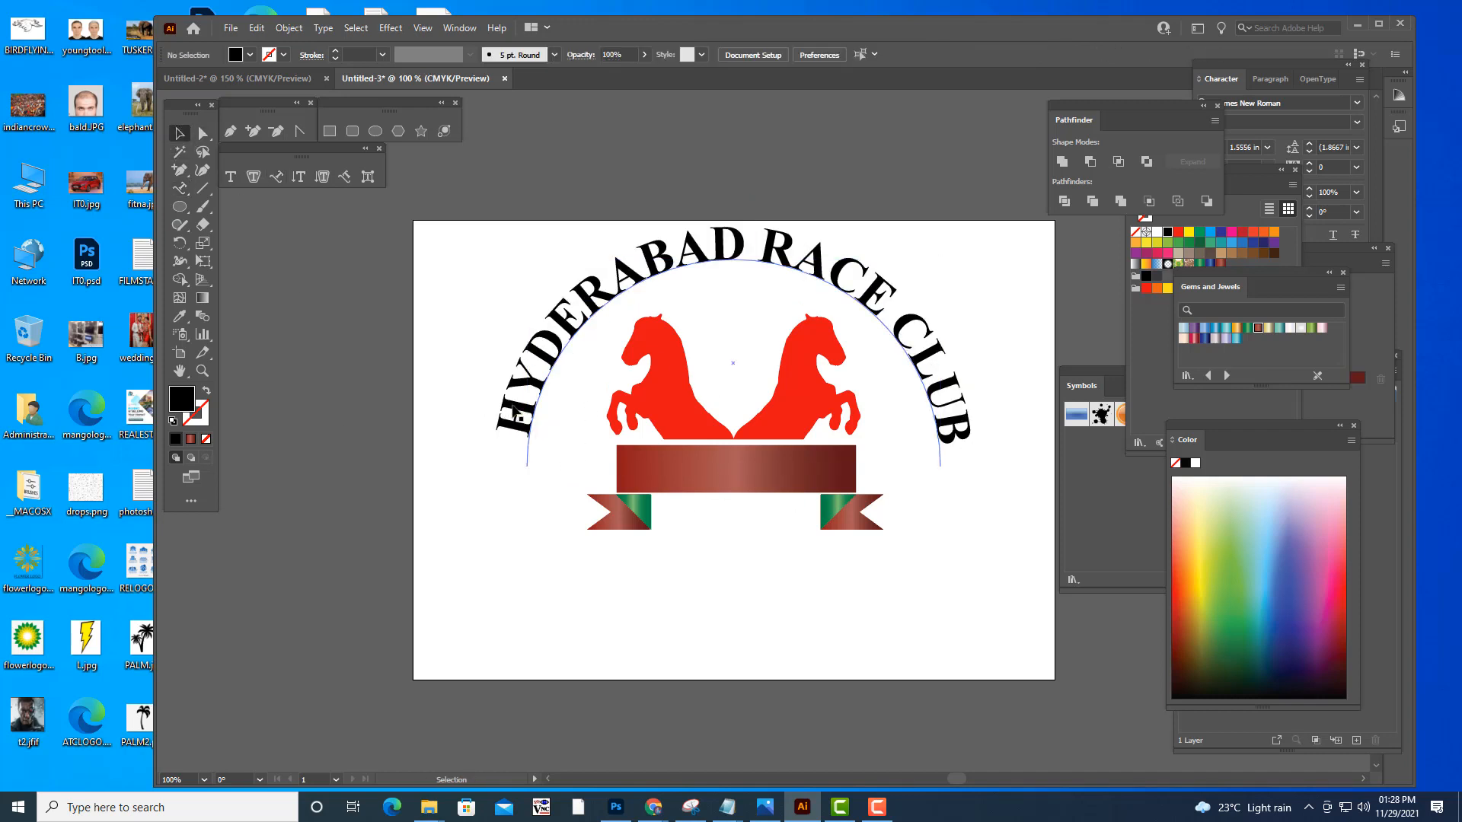
- Shift the arched HYDERABAD RACE CLUB text slightly down and fine-tune its height above the horses
{"action": "left_click", "coordinate": [874, 283]}
{"action": "left_click_drag", "start_coordinate": [775, 251], "coordinate": [775, 263]}
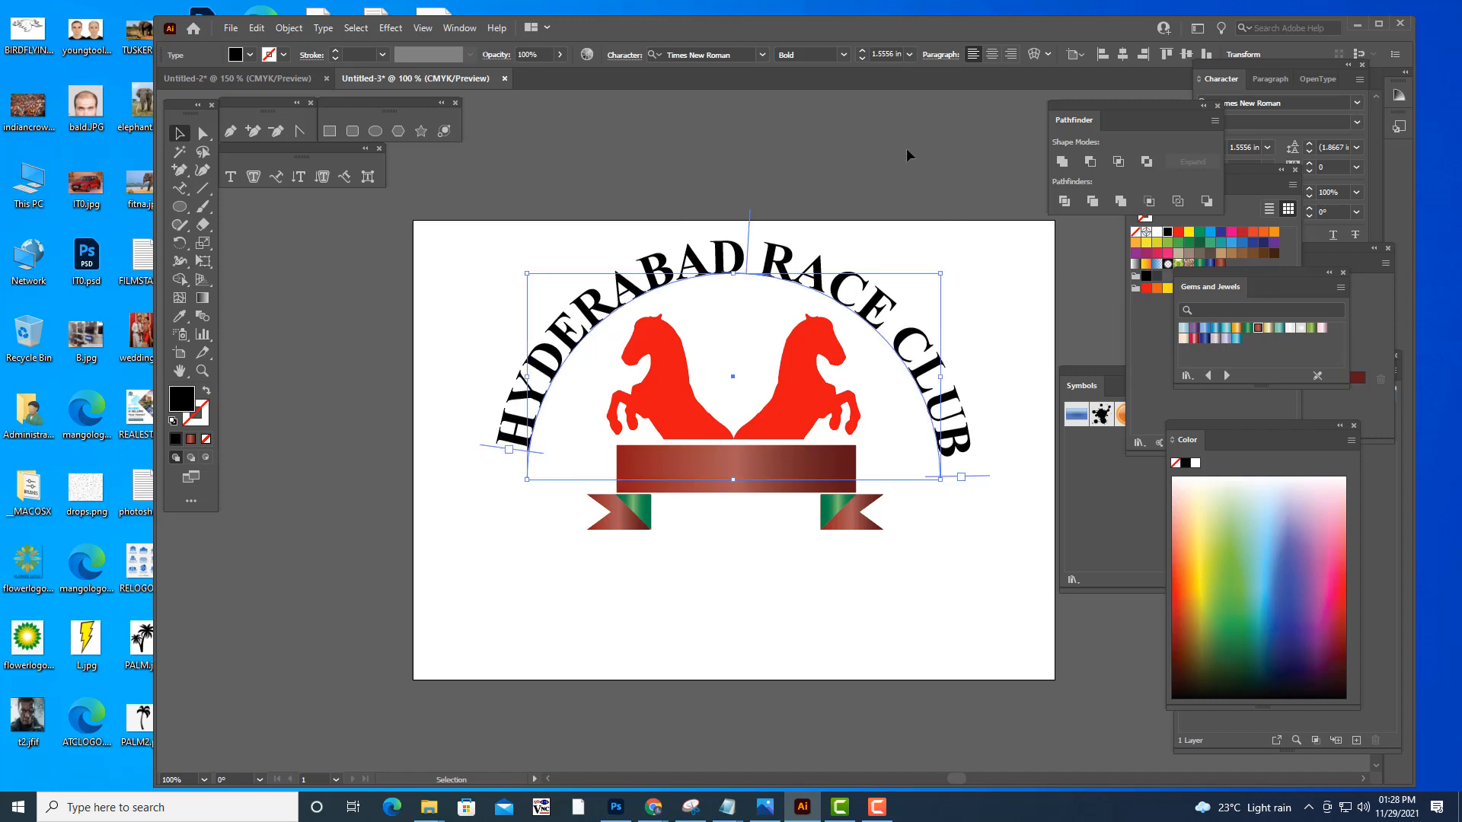
{"action": "key", "text": "Up"}
{"action": "key", "text": "Up"}
{"action": "key", "text": "Up"}
{"action": "key", "text": "Up"}
{"action": "key", "text": "Up"}
{"action": "key", "text": "Up"}
{"action": "key", "text": "Up"}
{"action": "key", "text": "Up"}
{"action": "key", "text": "Up"}
{"action": "key", "text": "Up"}
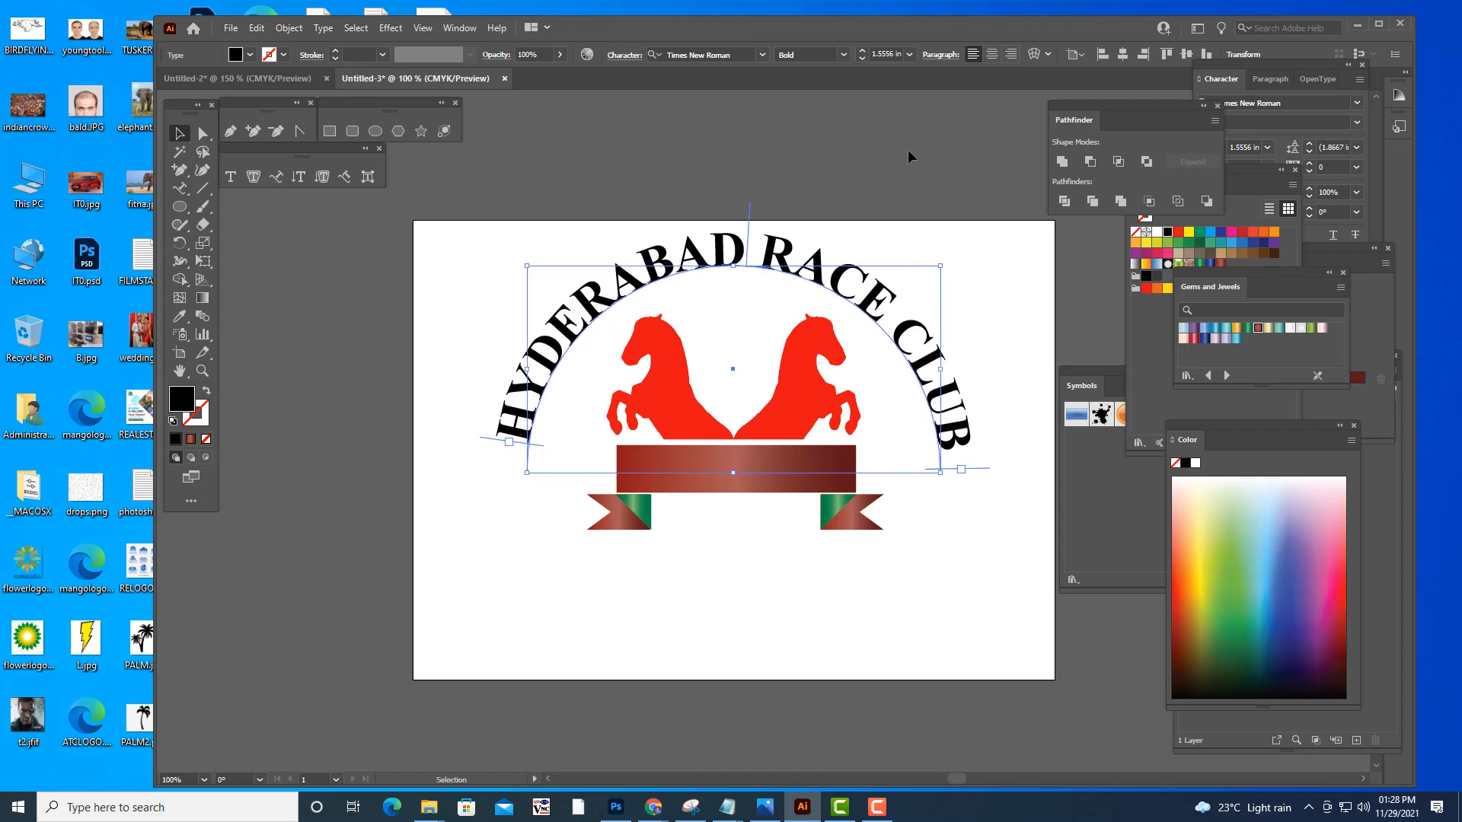
{"action": "key", "text": "Up"}
{"action": "key", "text": "Up"}
{"action": "key", "text": "Up"}
{"action": "key", "text": "Up"}
{"action": "key", "text": "Up"}
{"action": "key", "text": "Up"}
{"action": "key", "text": "Up"}
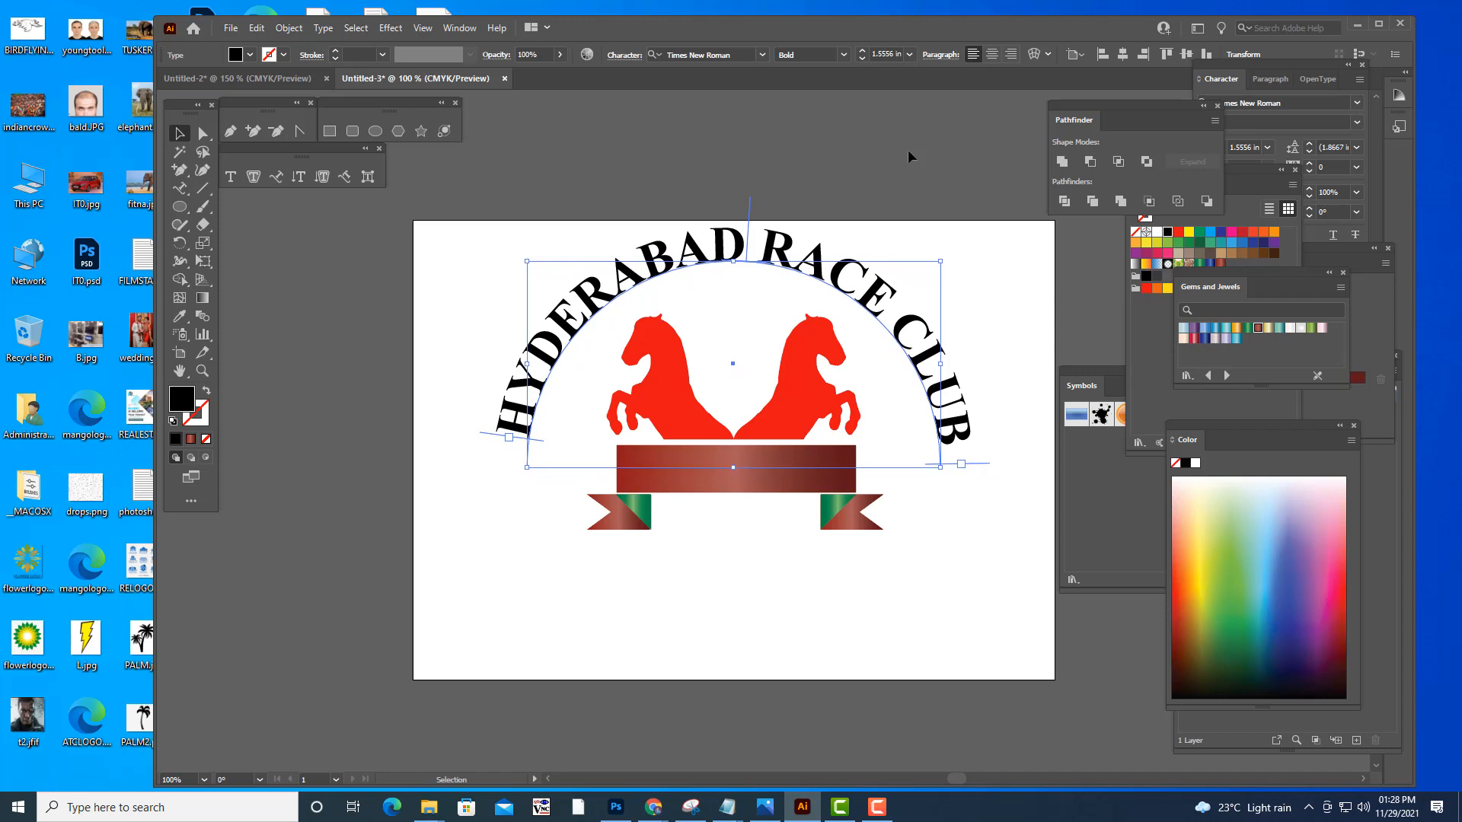
{"action": "key", "text": "Down"}
{"action": "key", "text": "Down"}
{"action": "key", "text": "Down"}
{"action": "key", "text": "Down"}
{"action": "key", "text": "Down"}
{"action": "key", "text": "Down"}
{"action": "left_click", "coordinate": [896, 146]}
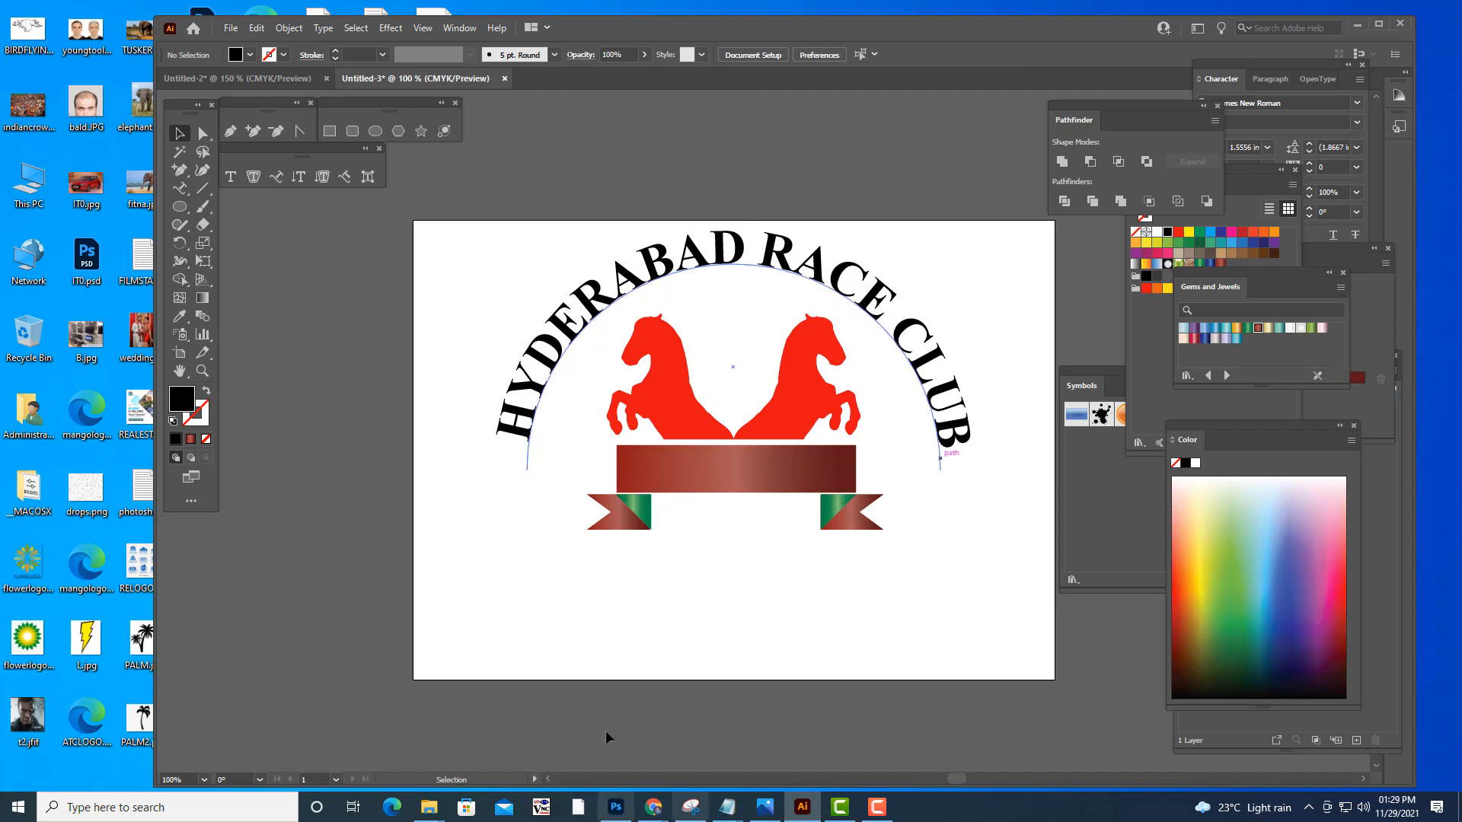
- Expand the object and fill of the arched HYDERABAD RACE CLUB text into shapes
{"action": "left_click", "coordinate": [677, 271]}
{"action": "left_click", "coordinate": [288, 28]}
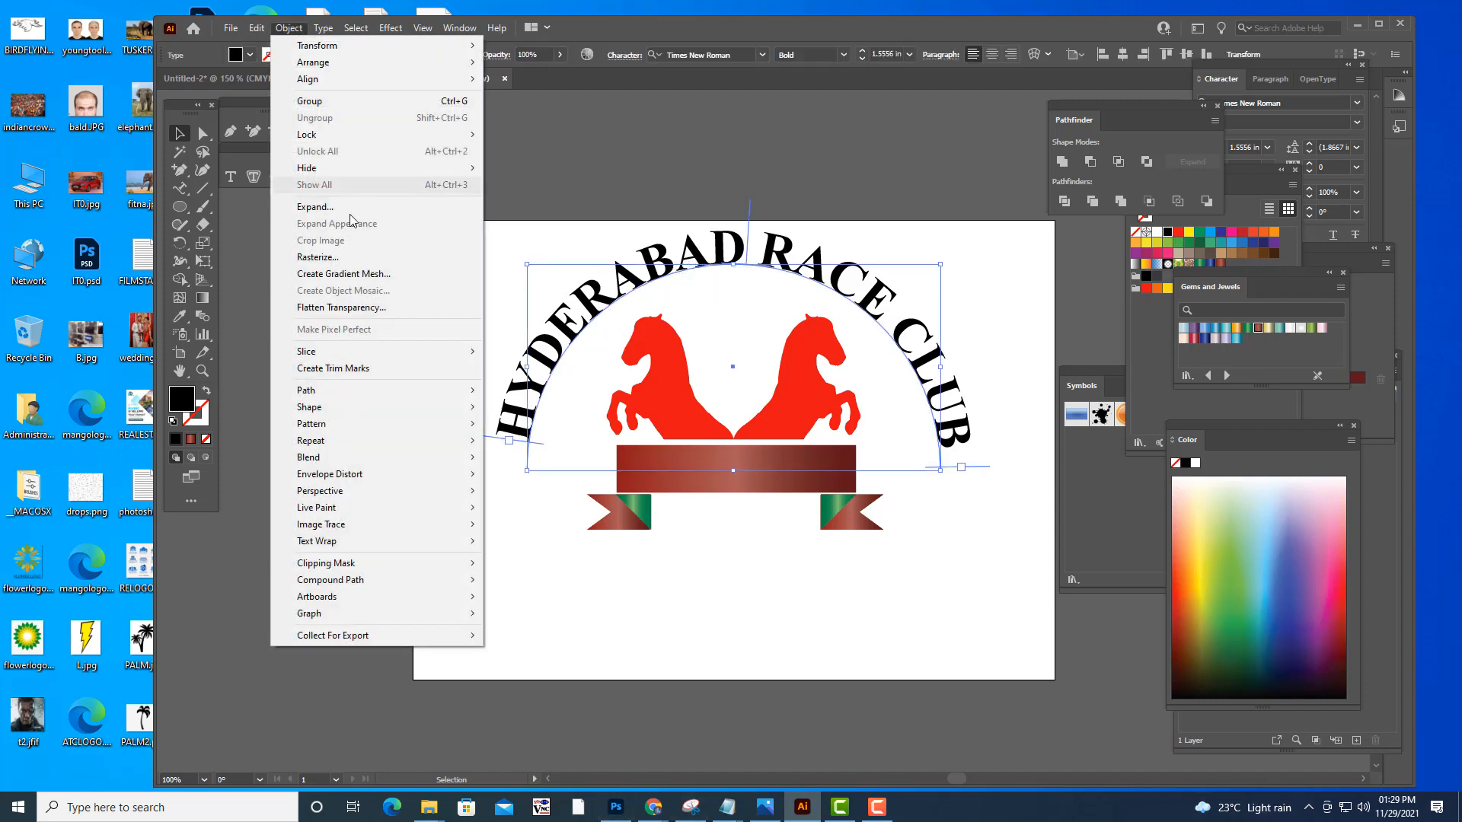
{"action": "left_click", "coordinate": [473, 203]}
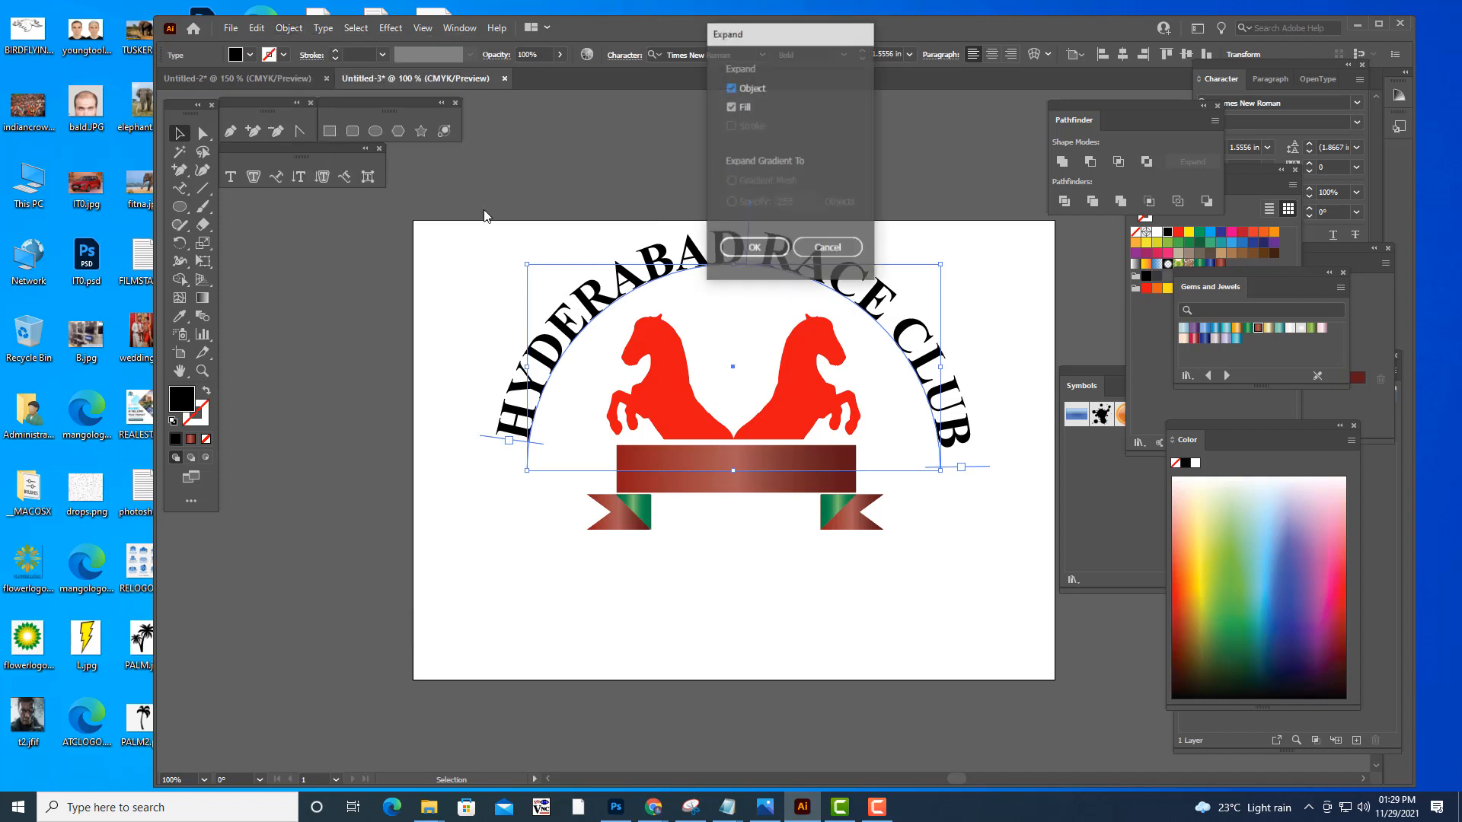
{"action": "left_click", "coordinate": [745, 245]}
{"action": "left_click", "coordinate": [779, 160]}
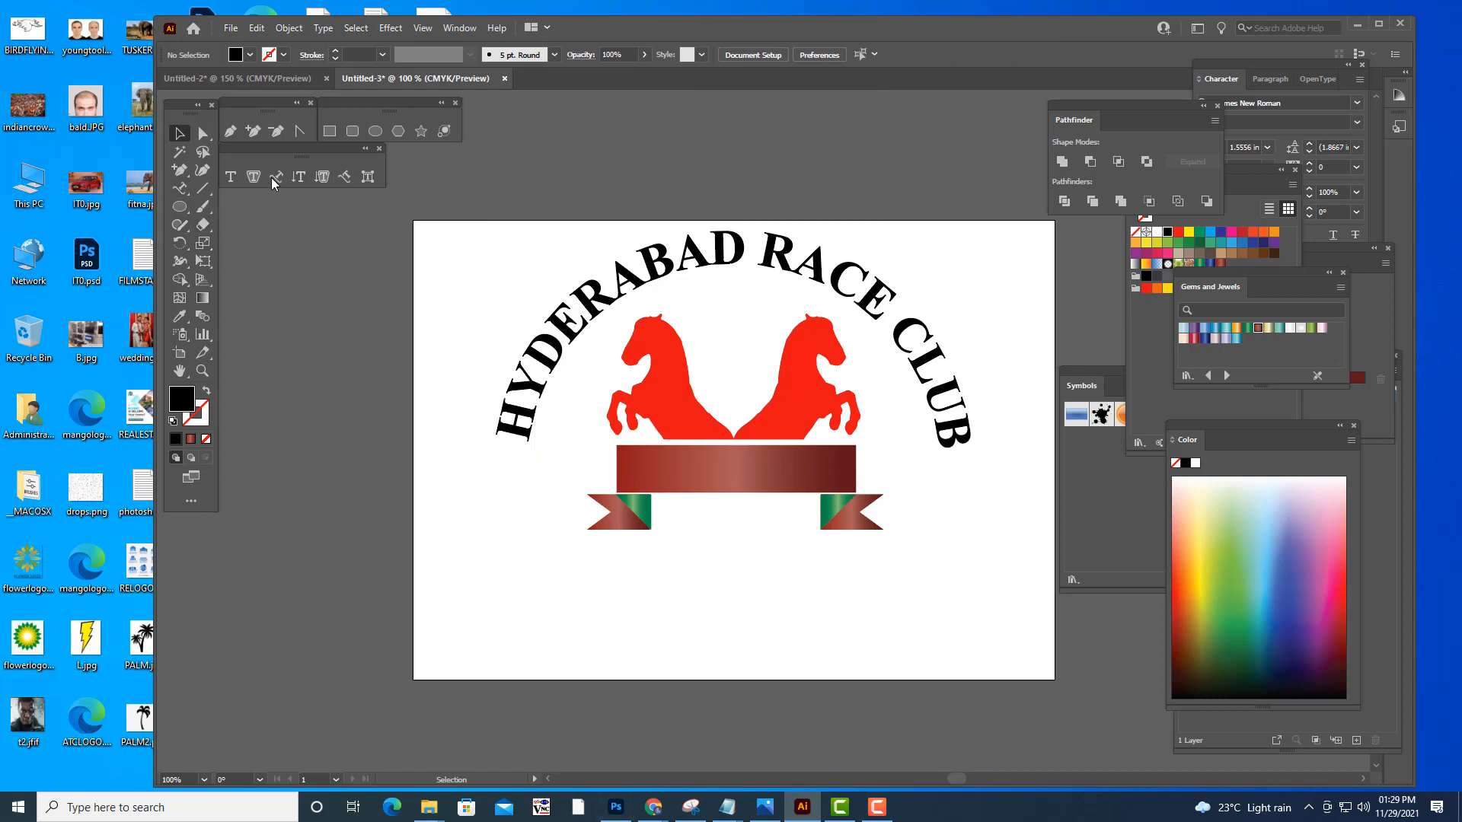
- Add the two-line text THE HYDERABAD / RACE CLUB in the empty area below the ribbon
{"action": "left_click", "coordinate": [232, 176]}
{"action": "left_click", "coordinate": [734, 584]}
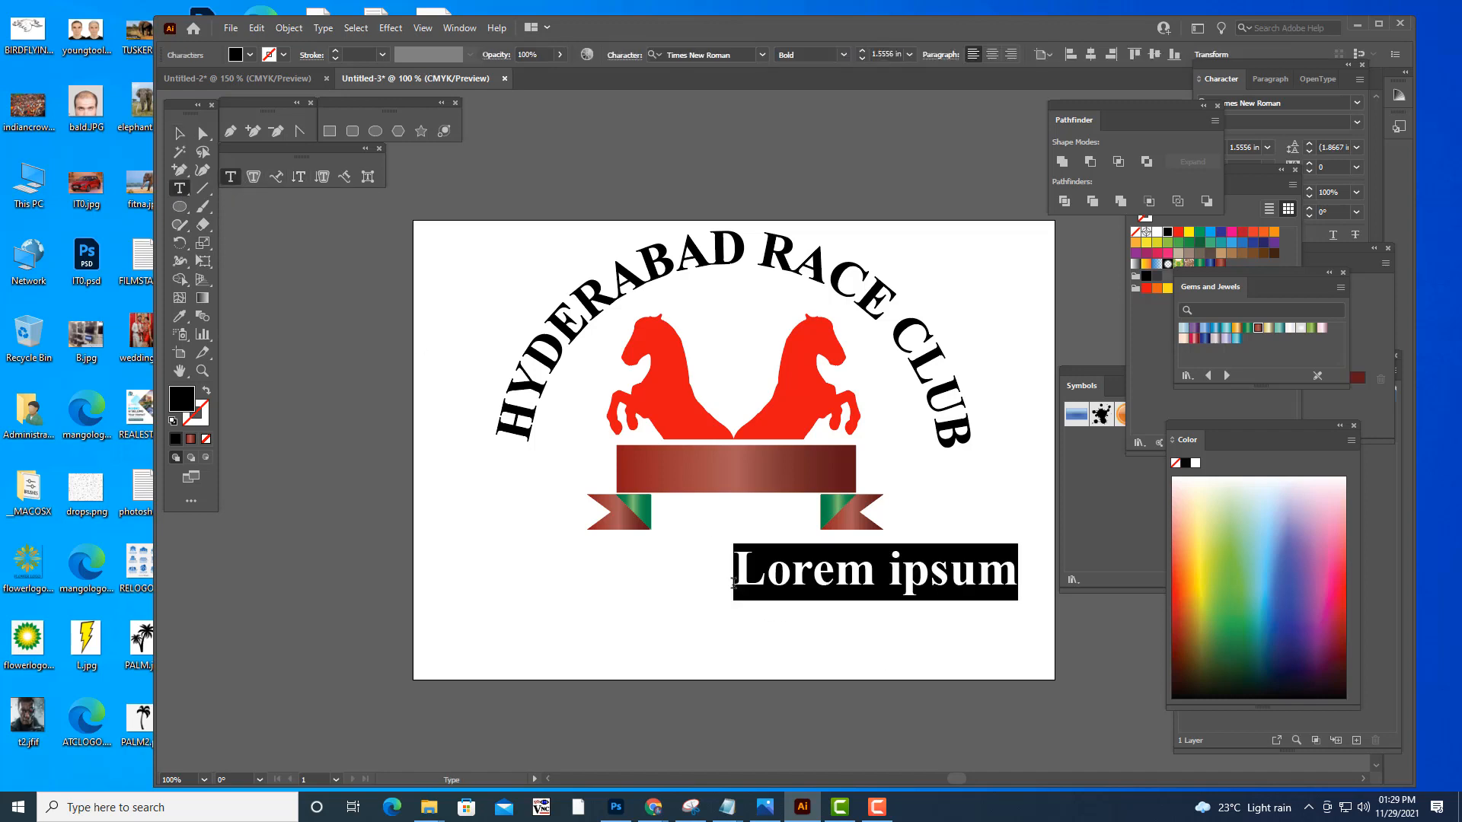
{"action": "type", "text": "THE H"}
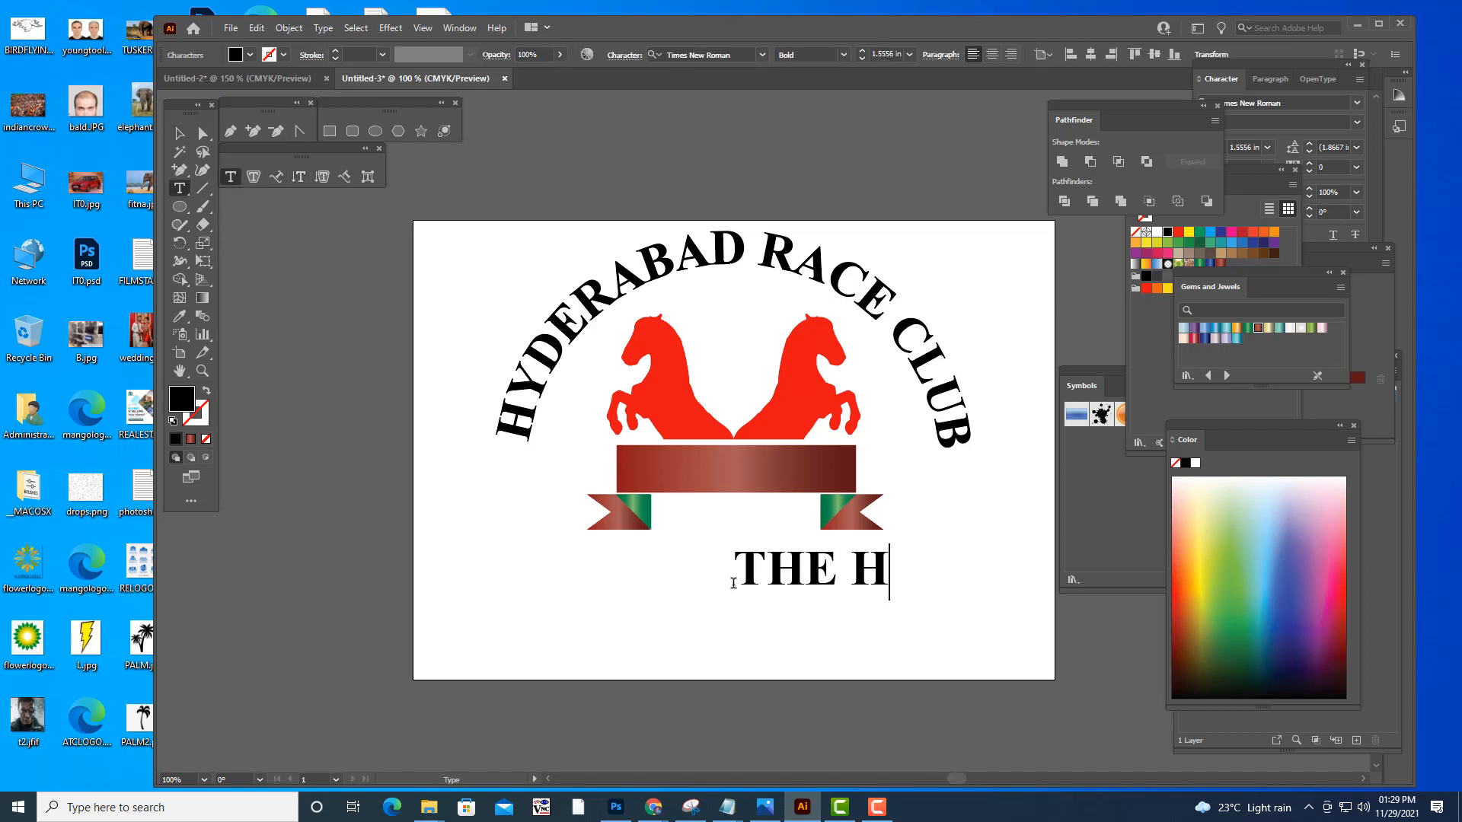
{"action": "type", "text": "YDERA"}
{"action": "key", "text": "Return"}
{"action": "type", "text": "RA"}
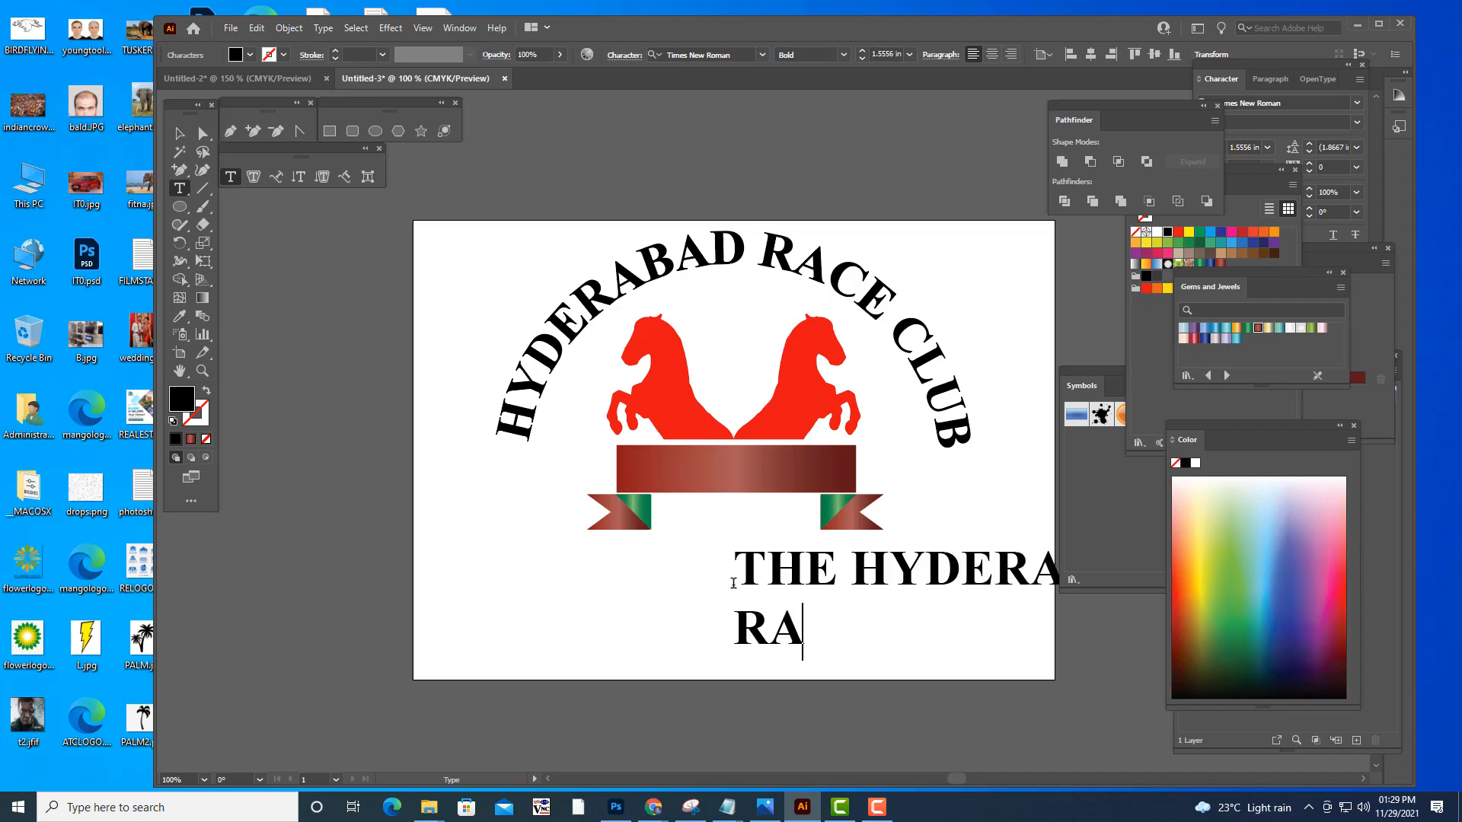
{"action": "type", "text": "CE CLU"}
{"action": "key", "text": "BackSpace"}
{"action": "type", "text": "LU"}
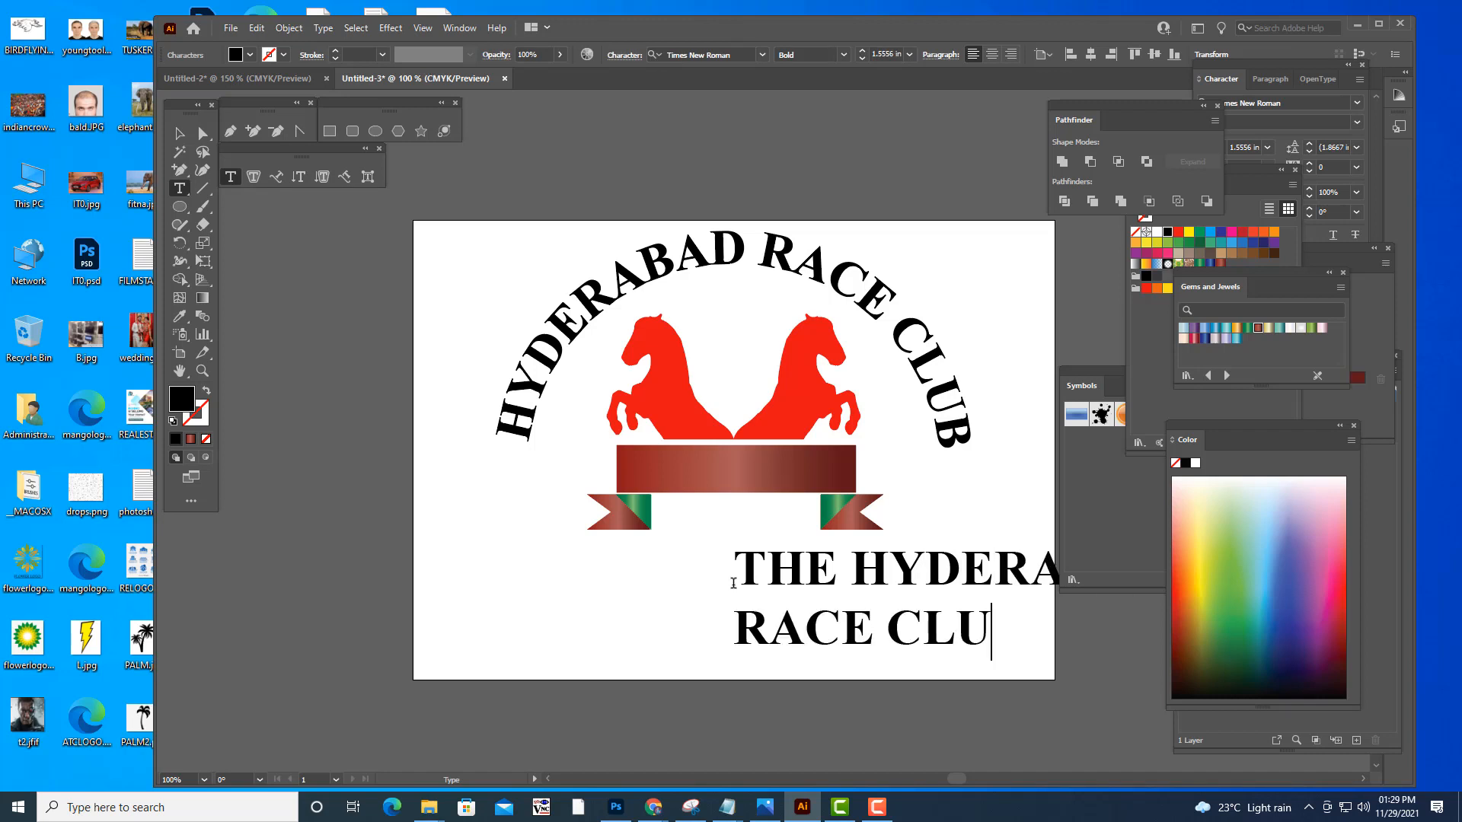
{"action": "type", "text": "B"}
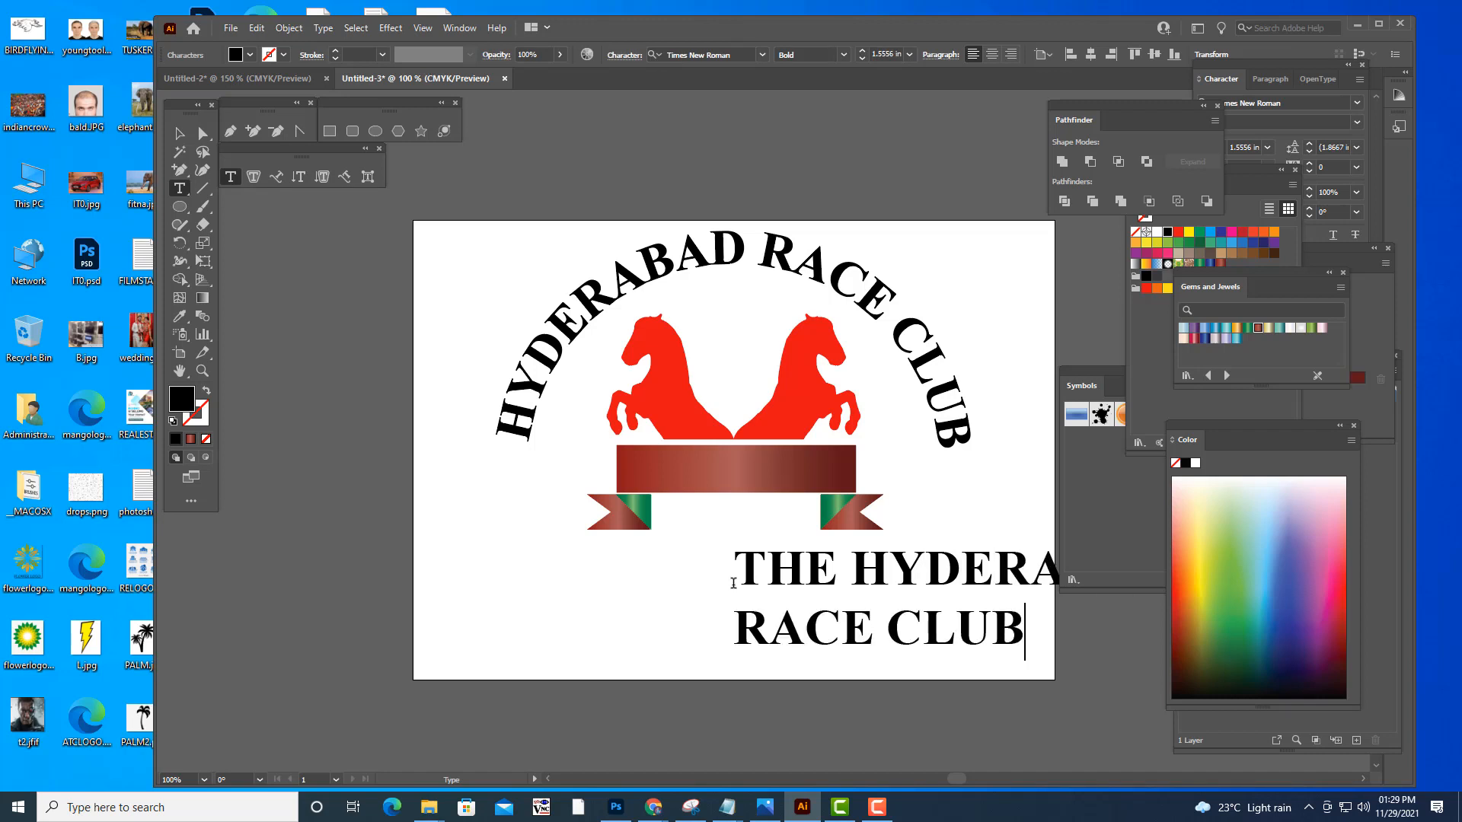
- Centre-align the two-line text, scale it down to 0.5413 in, and place it on the main ribbon banner
{"action": "left_click", "coordinate": [179, 133]}
{"action": "left_click_drag", "start_coordinate": [908, 574], "coordinate": [801, 462]}
{"action": "left_click", "coordinate": [992, 55]}
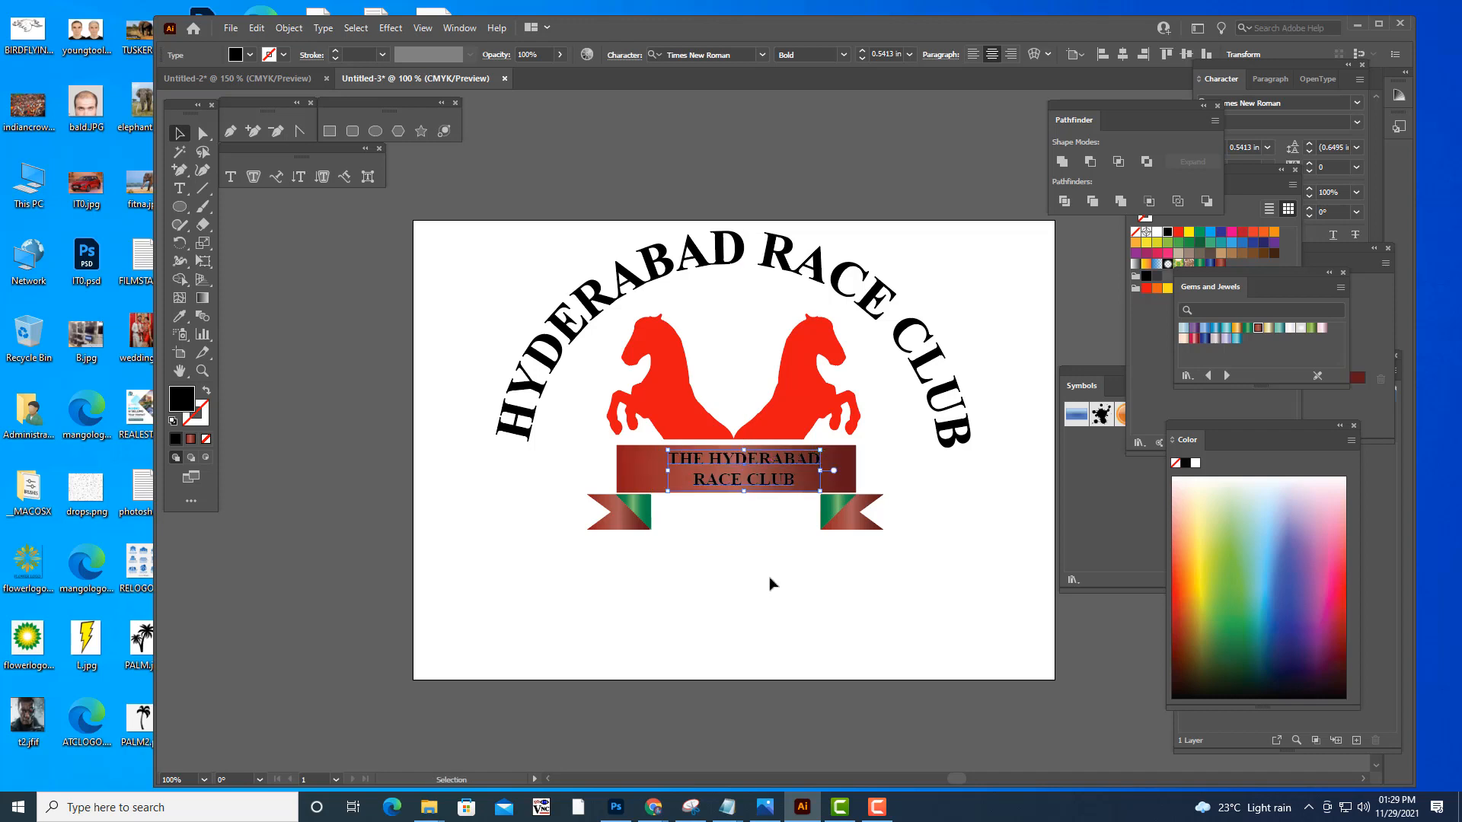
{"action": "key", "text": "Left"}
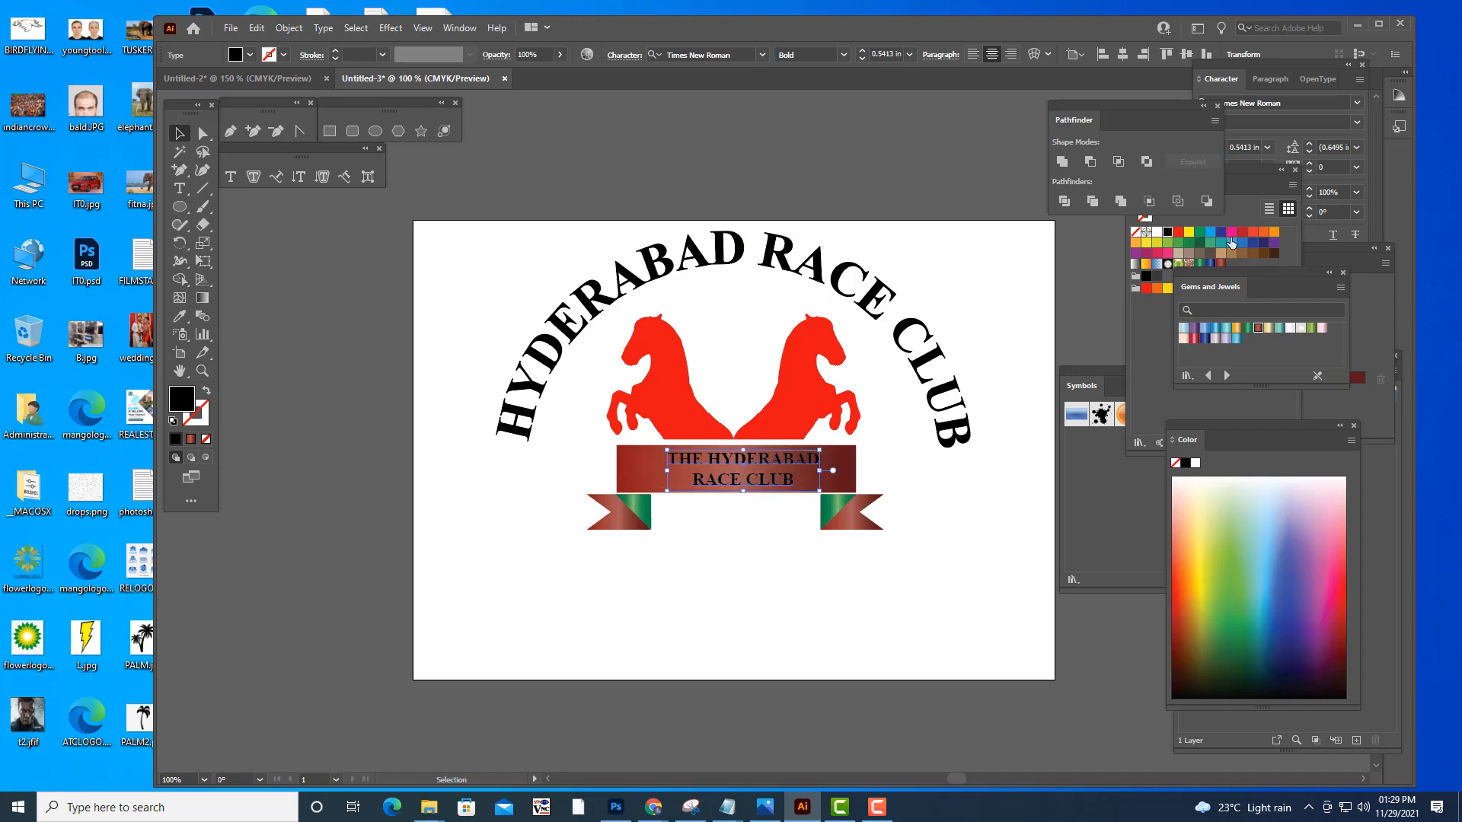
- Fill the banner text with white and centre it on the main ribbon banner
{"action": "left_click", "coordinate": [1153, 240]}
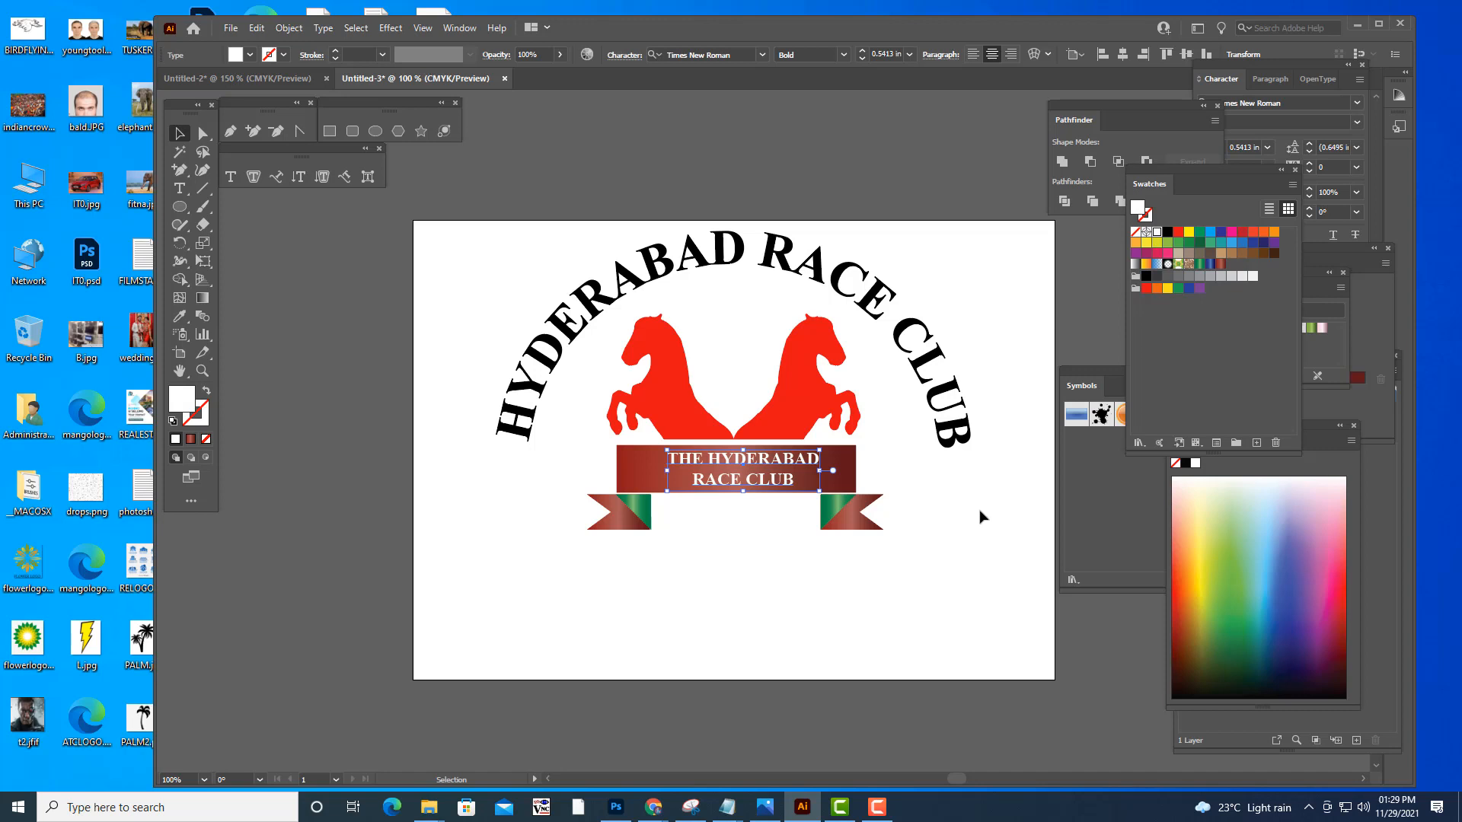
{"action": "left_click_drag", "start_coordinate": [776, 462], "coordinate": [770, 461]}
{"action": "key", "text": "Up"}
{"action": "key", "text": "Right"}
{"action": "key", "text": "Right"}
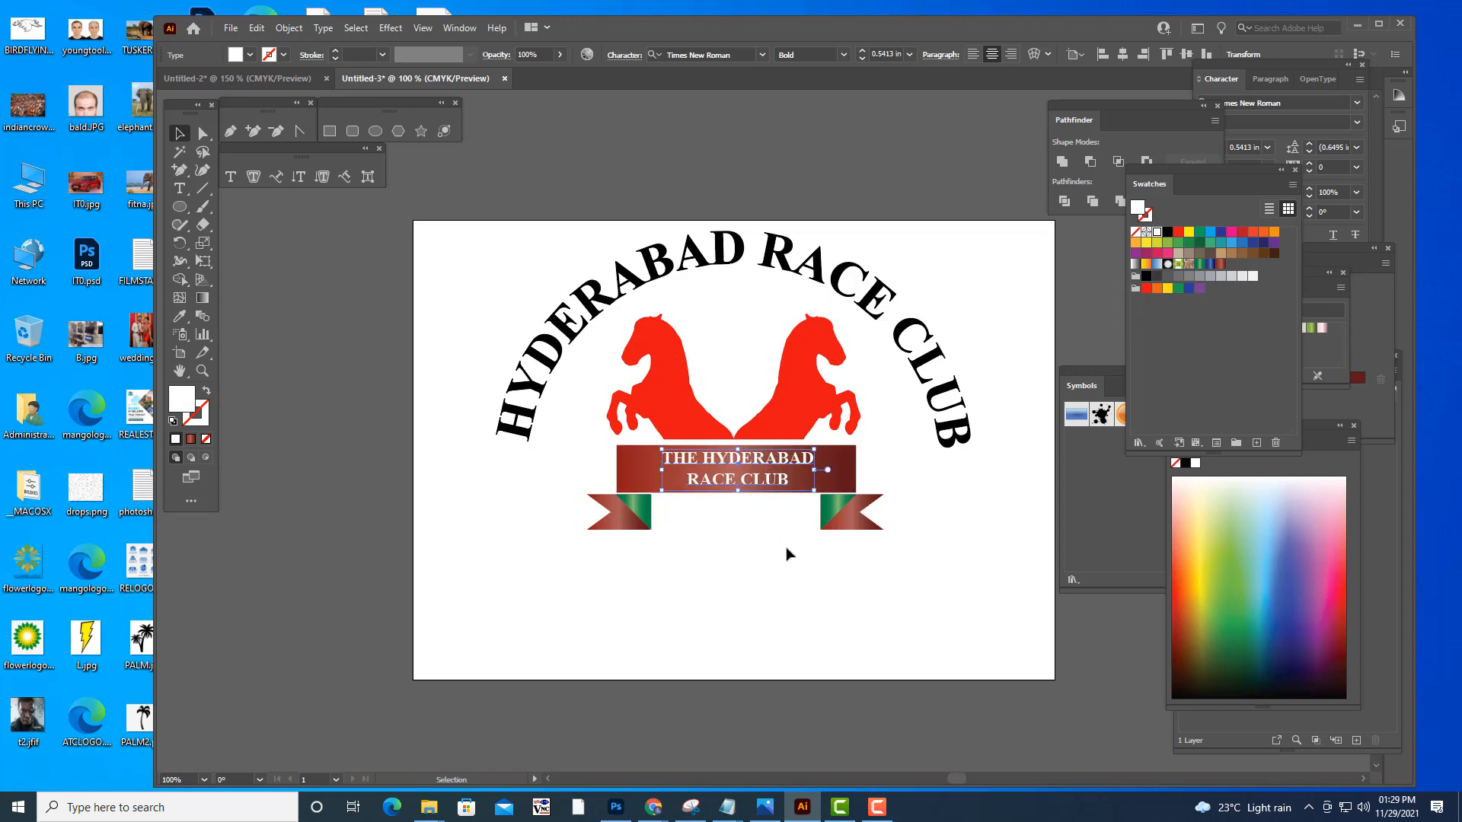
{"action": "left_click", "coordinate": [788, 555]}
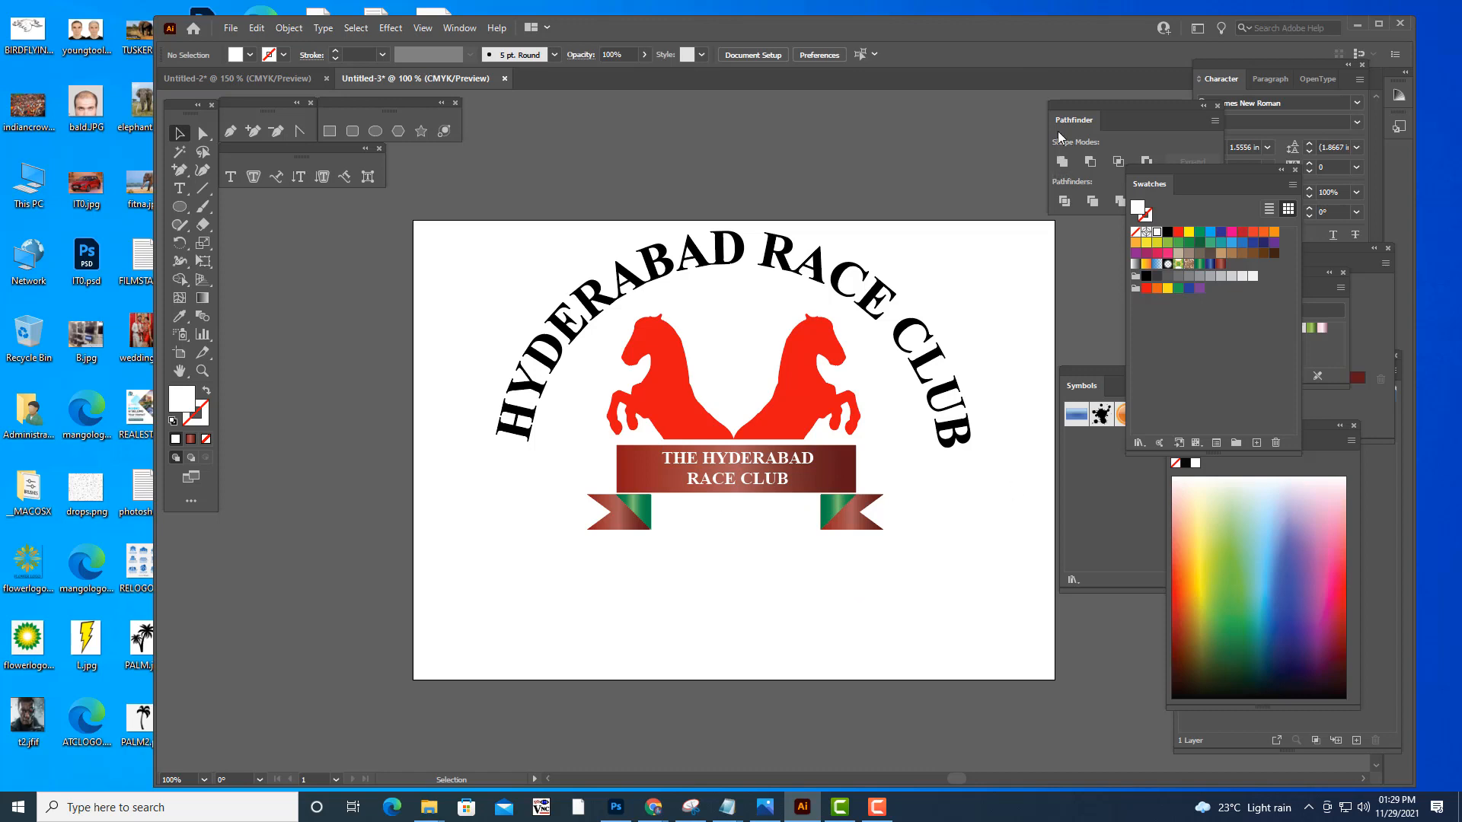
- Move the Pathfinder panel farther away from the artwork
{"action": "left_click_drag", "start_coordinate": [1074, 115], "coordinate": [1105, 112]}
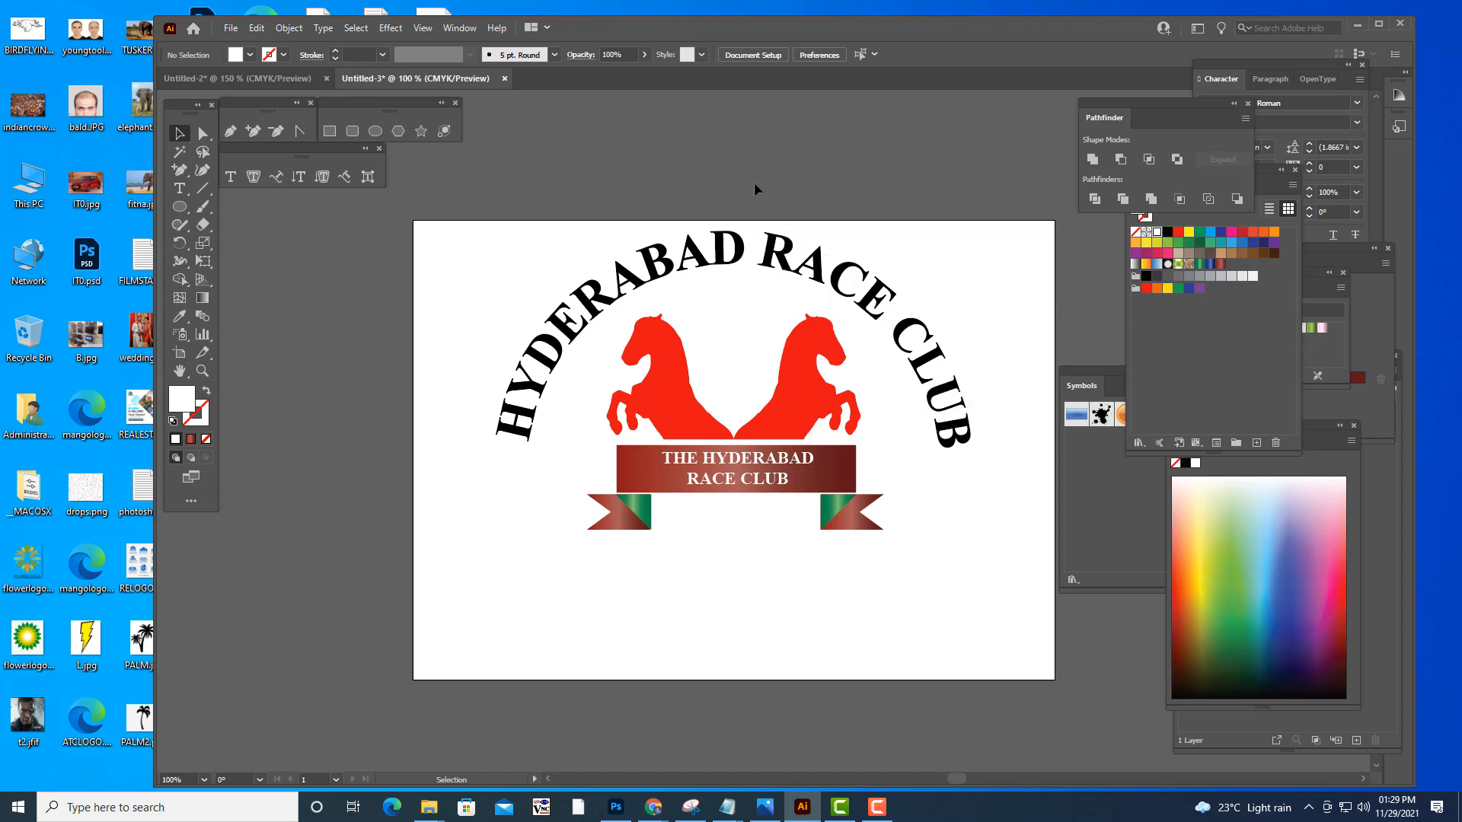
- Draw a circle about 983 px in diameter over the logo and centre it beneath the arched club name
{"action": "left_click", "coordinate": [733, 248]}
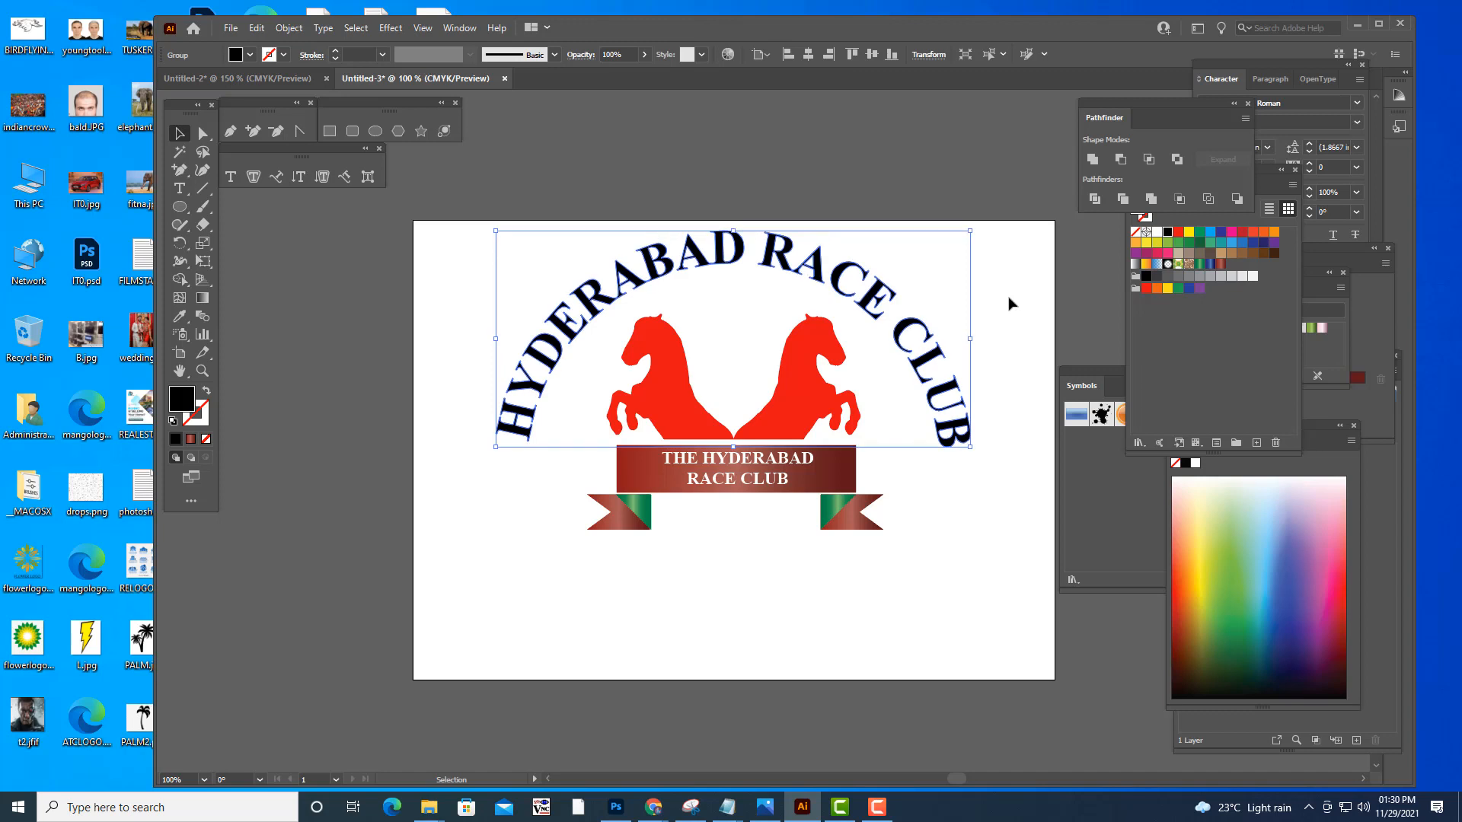
{"action": "left_click", "coordinate": [1011, 298]}
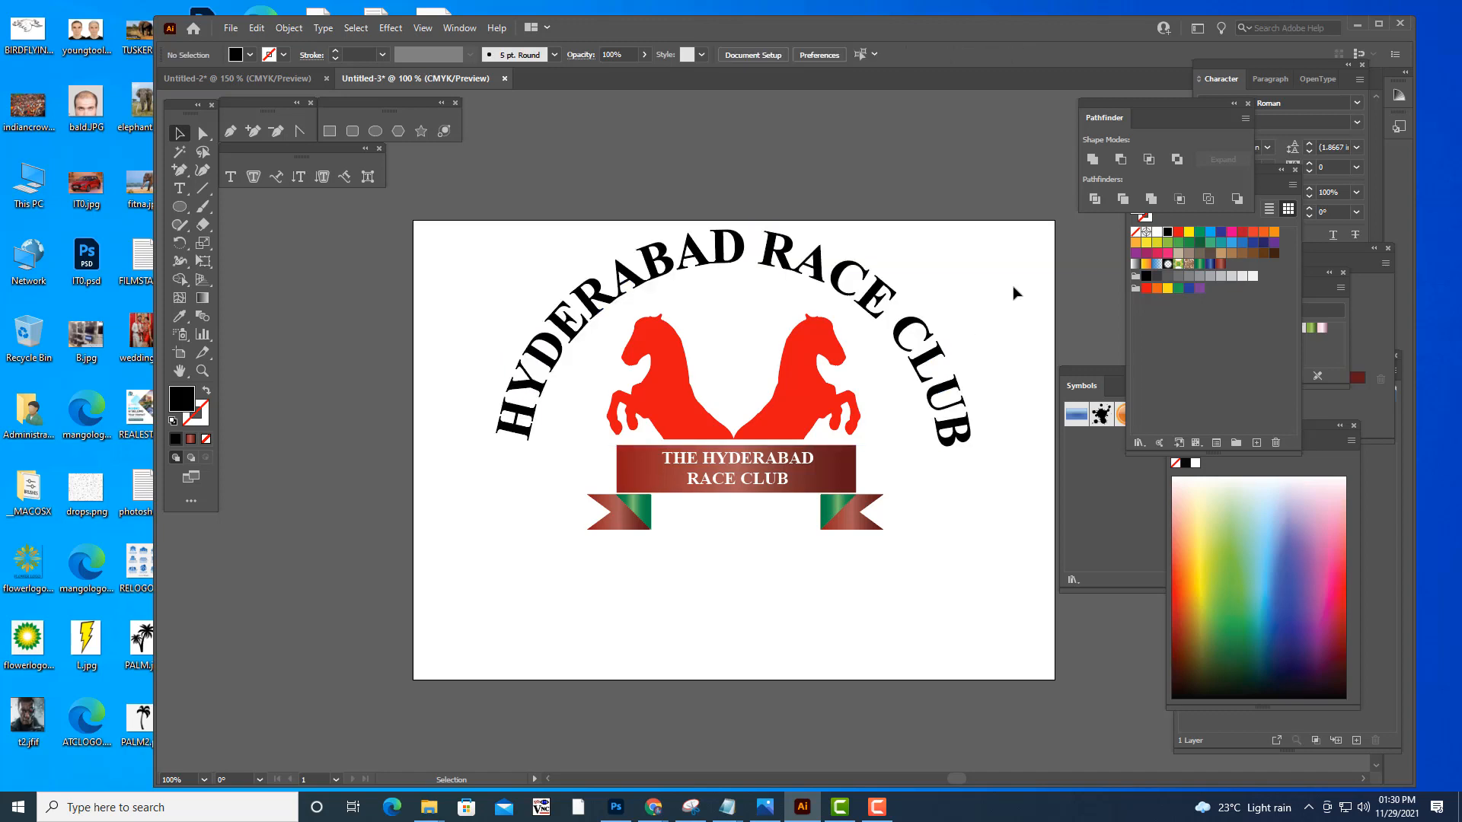
{"action": "left_click", "coordinate": [375, 131]}
{"action": "left_click_drag", "start_coordinate": [617, 276], "coordinate": [971, 656]}
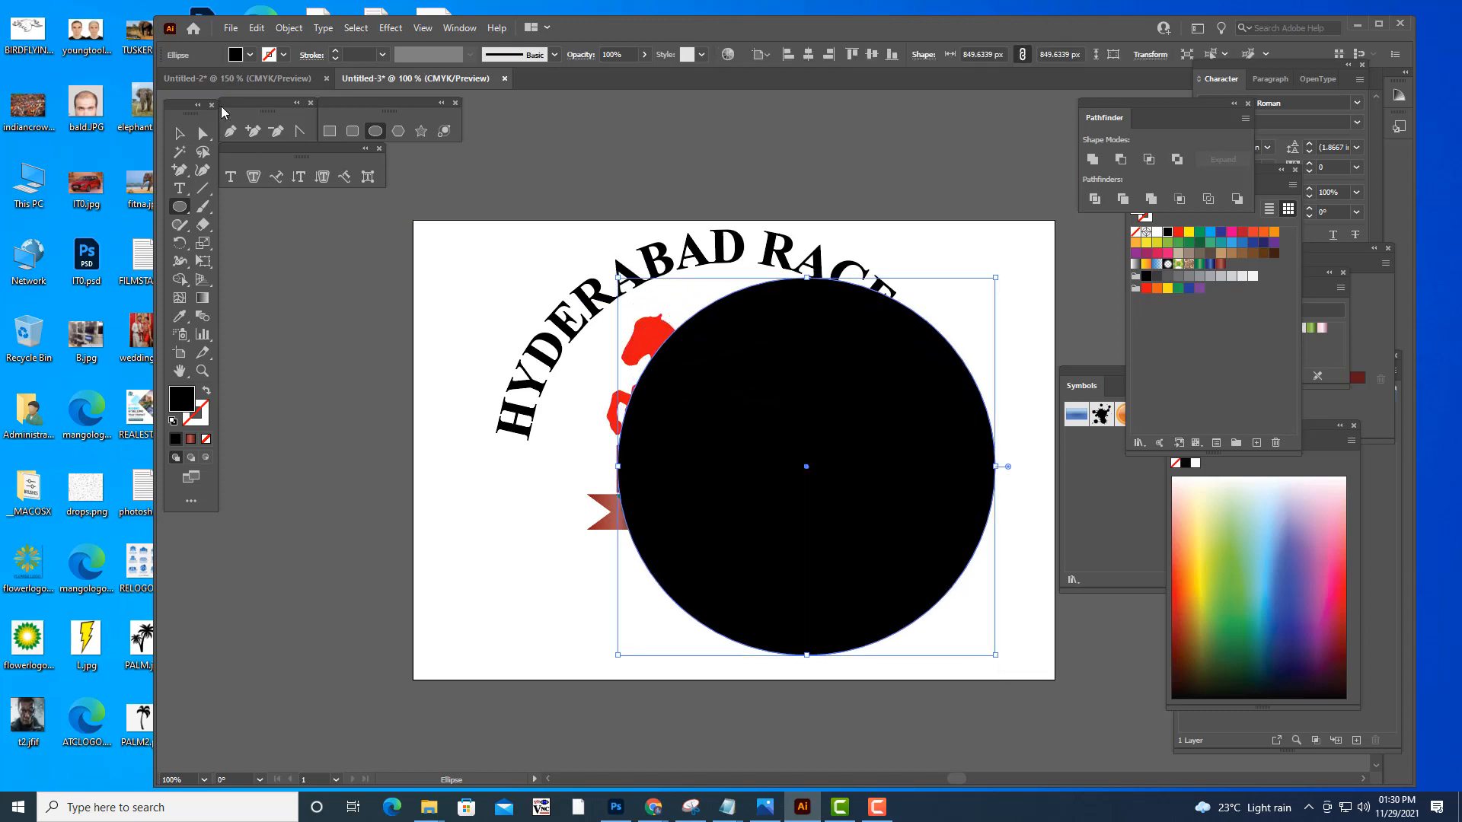
{"action": "key", "text": "v"}
{"action": "left_click_drag", "start_coordinate": [887, 411], "coordinate": [809, 394]}
{"action": "left_click_drag", "start_coordinate": [916, 260], "coordinate": [947, 230]}
{"action": "left_click_drag", "start_coordinate": [844, 298], "coordinate": [850, 316]}
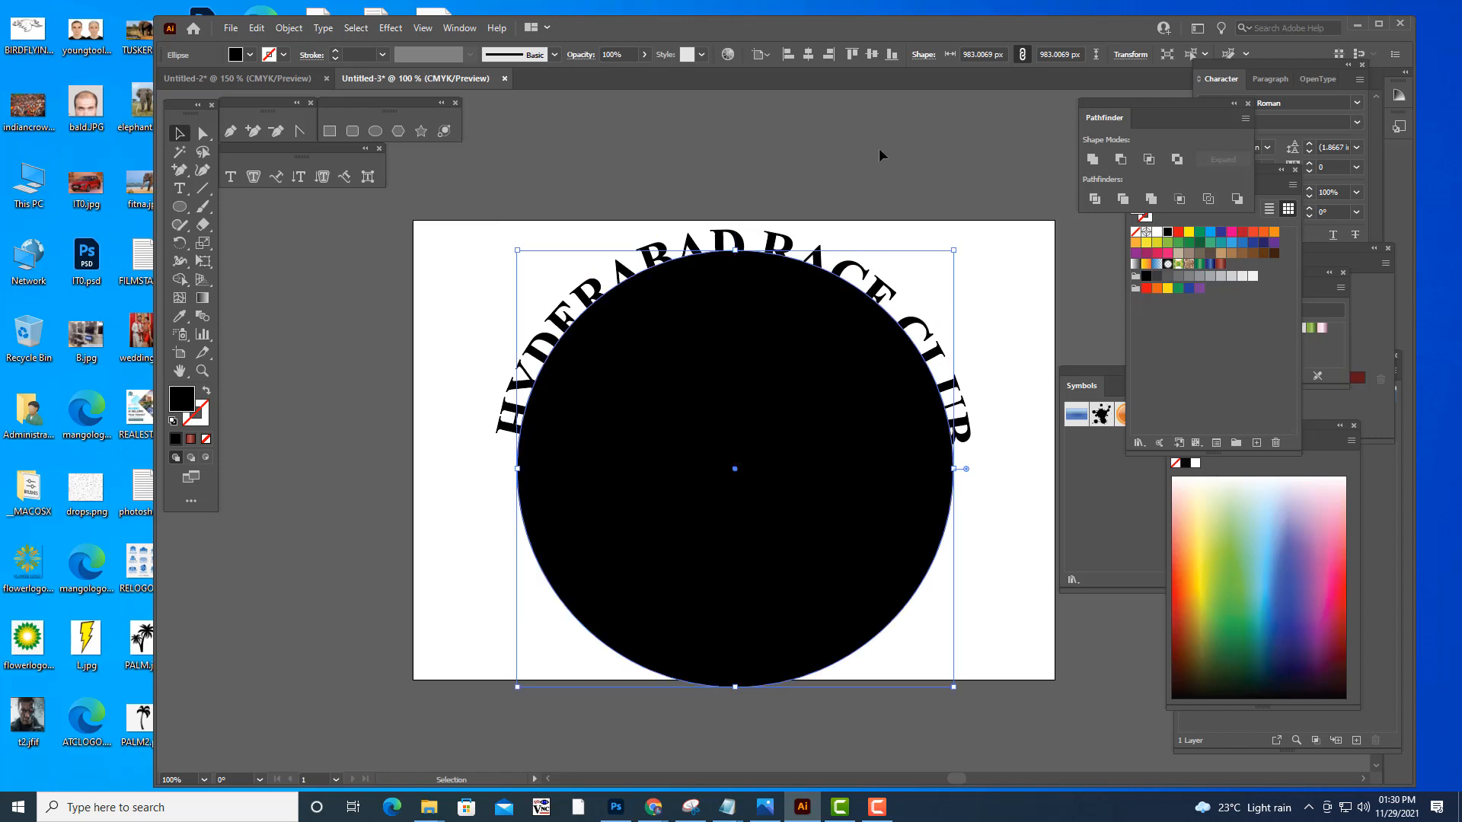
- Extend the artboard's lower edge downward until the whole circle fits with some space below it
{"action": "left_click", "coordinate": [1024, 466]}
{"action": "key", "text": "shift+o"}
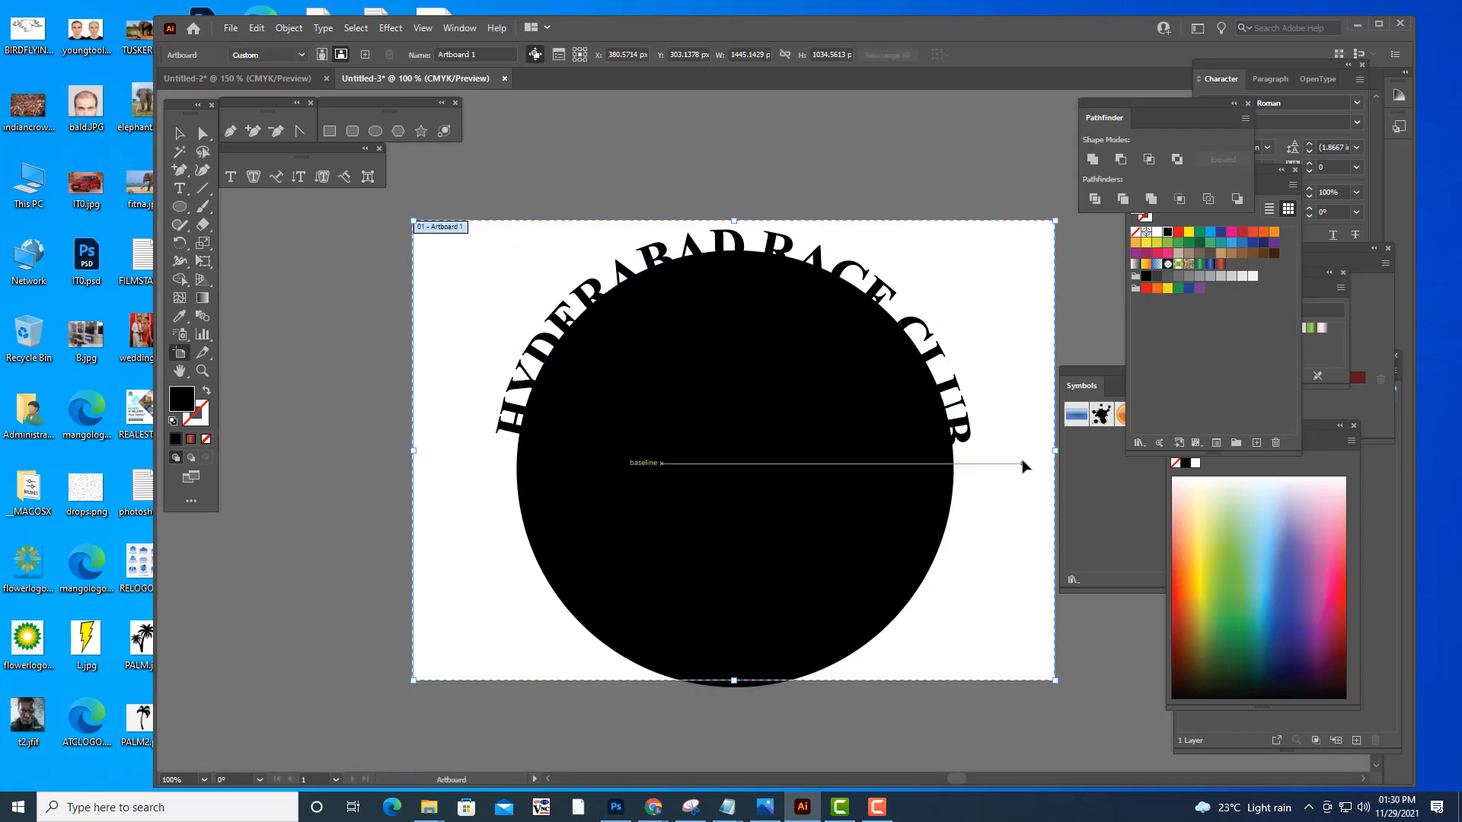
{"action": "left_click_drag", "start_coordinate": [733, 680], "coordinate": [734, 752]}
{"action": "left_click", "coordinate": [180, 133]}
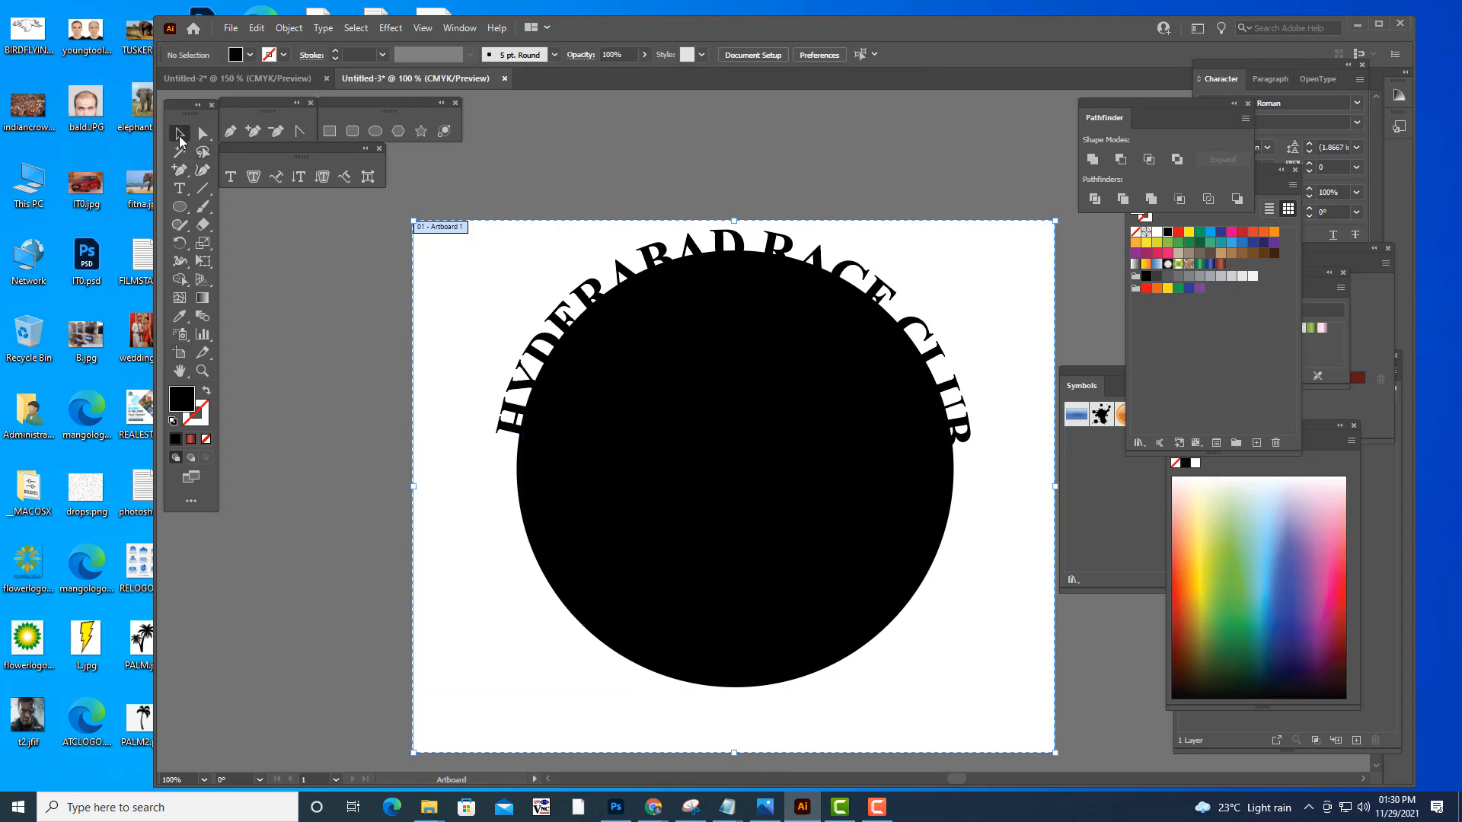
- Give the circle a black stroke and remove its fill
{"action": "left_click", "coordinate": [799, 396]}
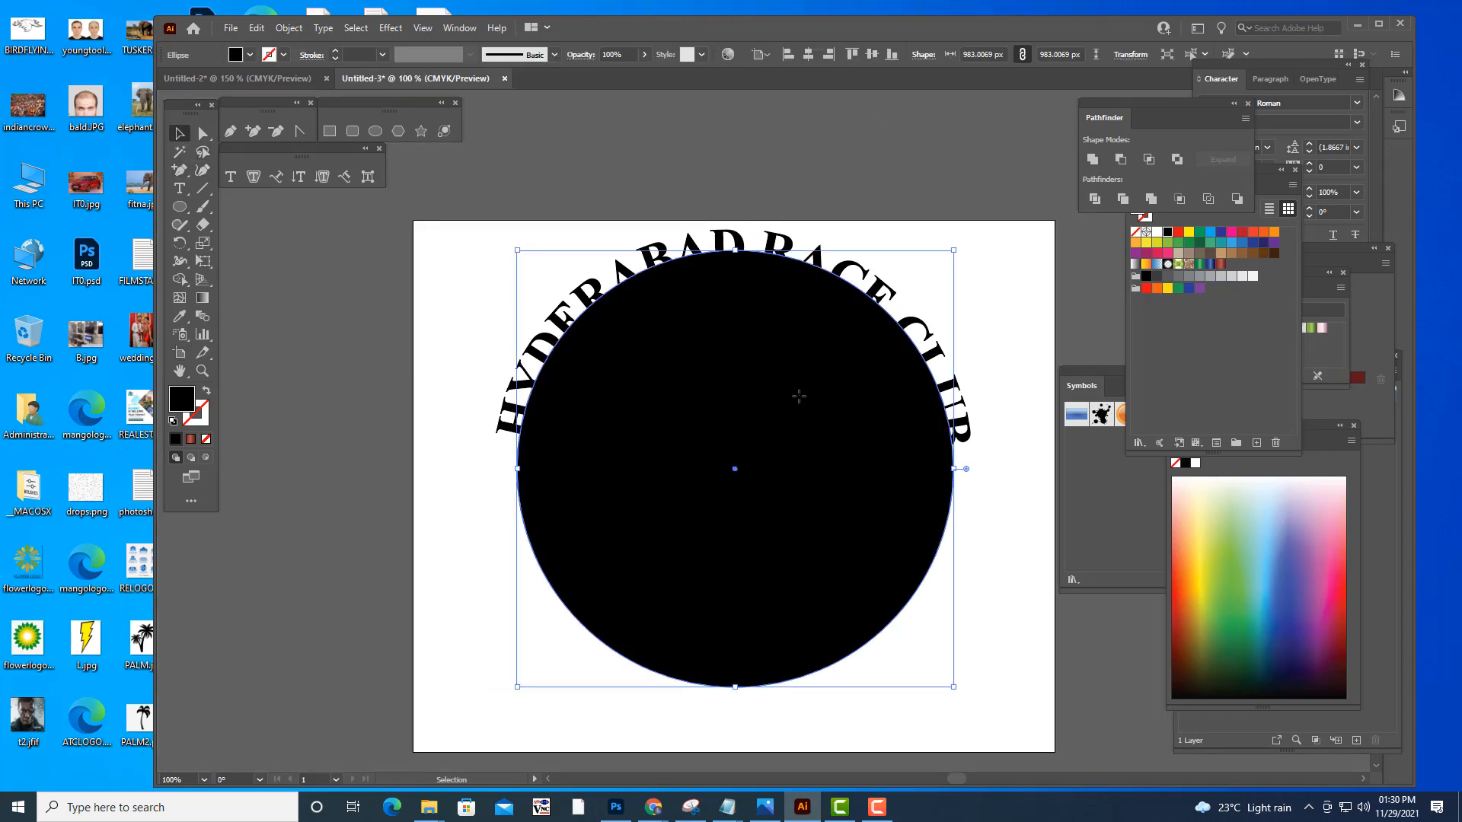
{"action": "left_click", "coordinate": [206, 423]}
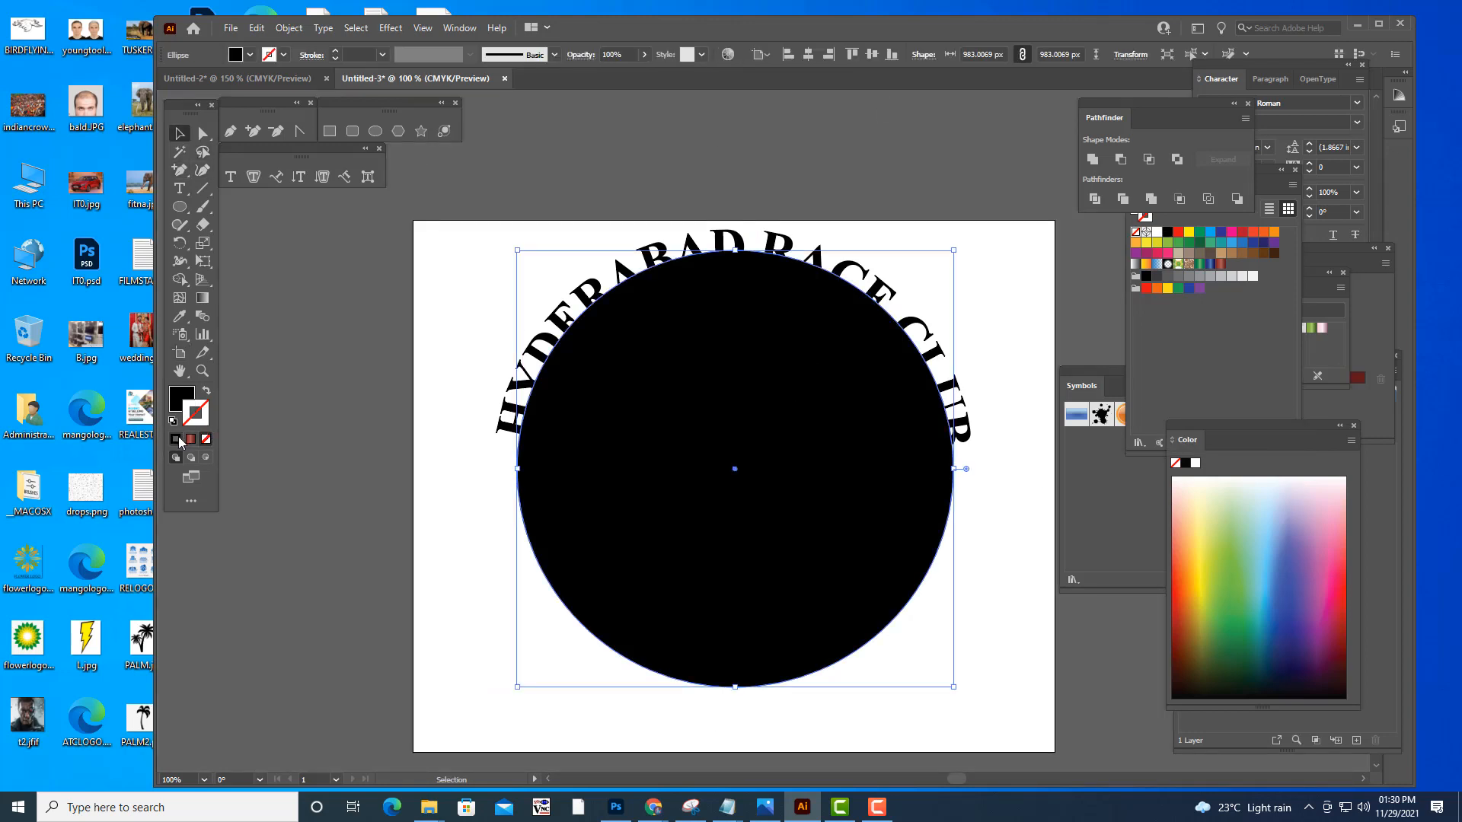
{"action": "left_click", "coordinate": [175, 439]}
{"action": "left_click", "coordinate": [172, 402]}
{"action": "left_click", "coordinate": [206, 439]}
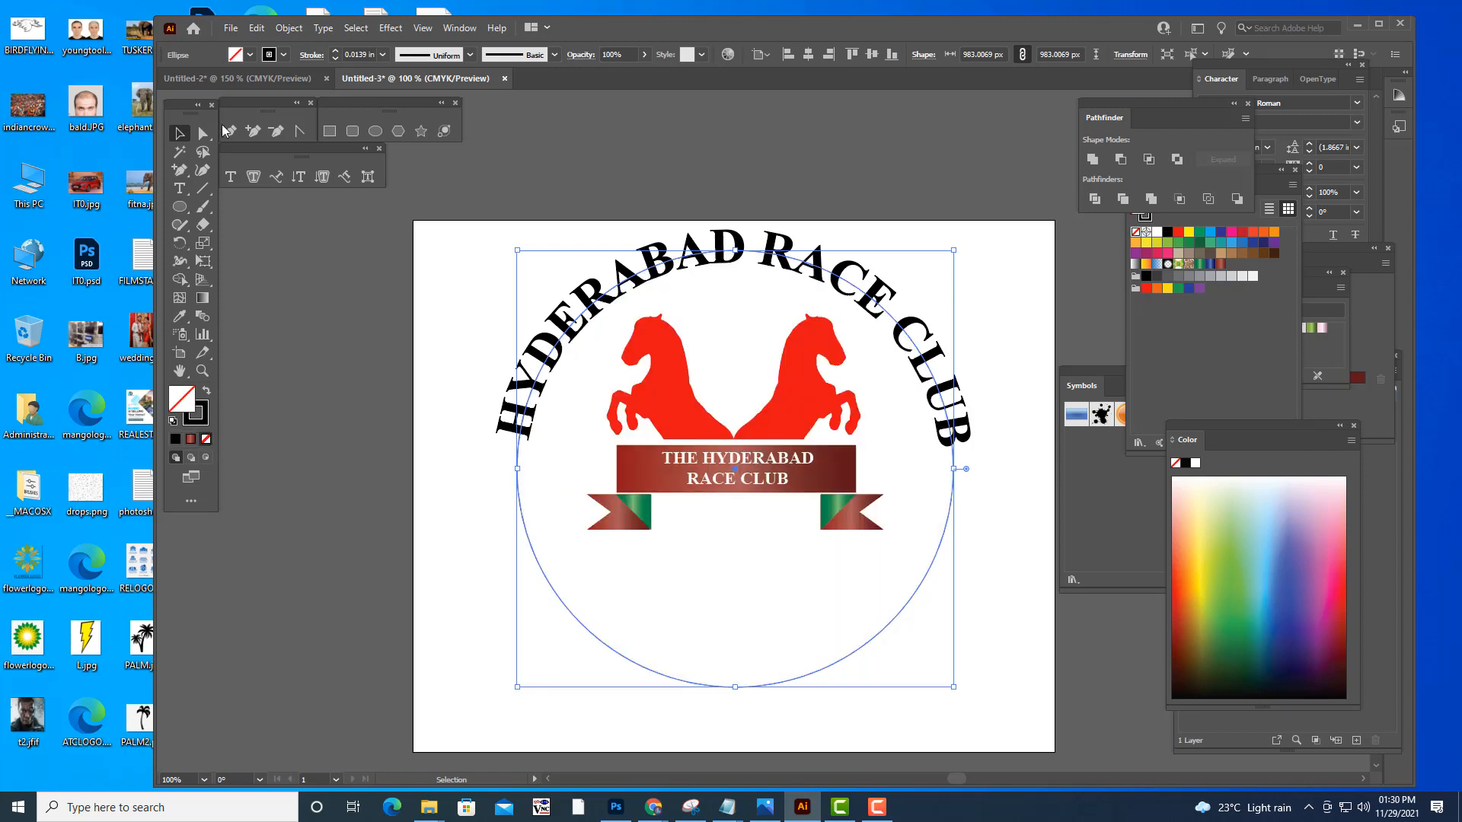
- Cut the circle's path at its leftmost and rightmost anchor points
{"action": "left_click", "coordinate": [202, 134]}
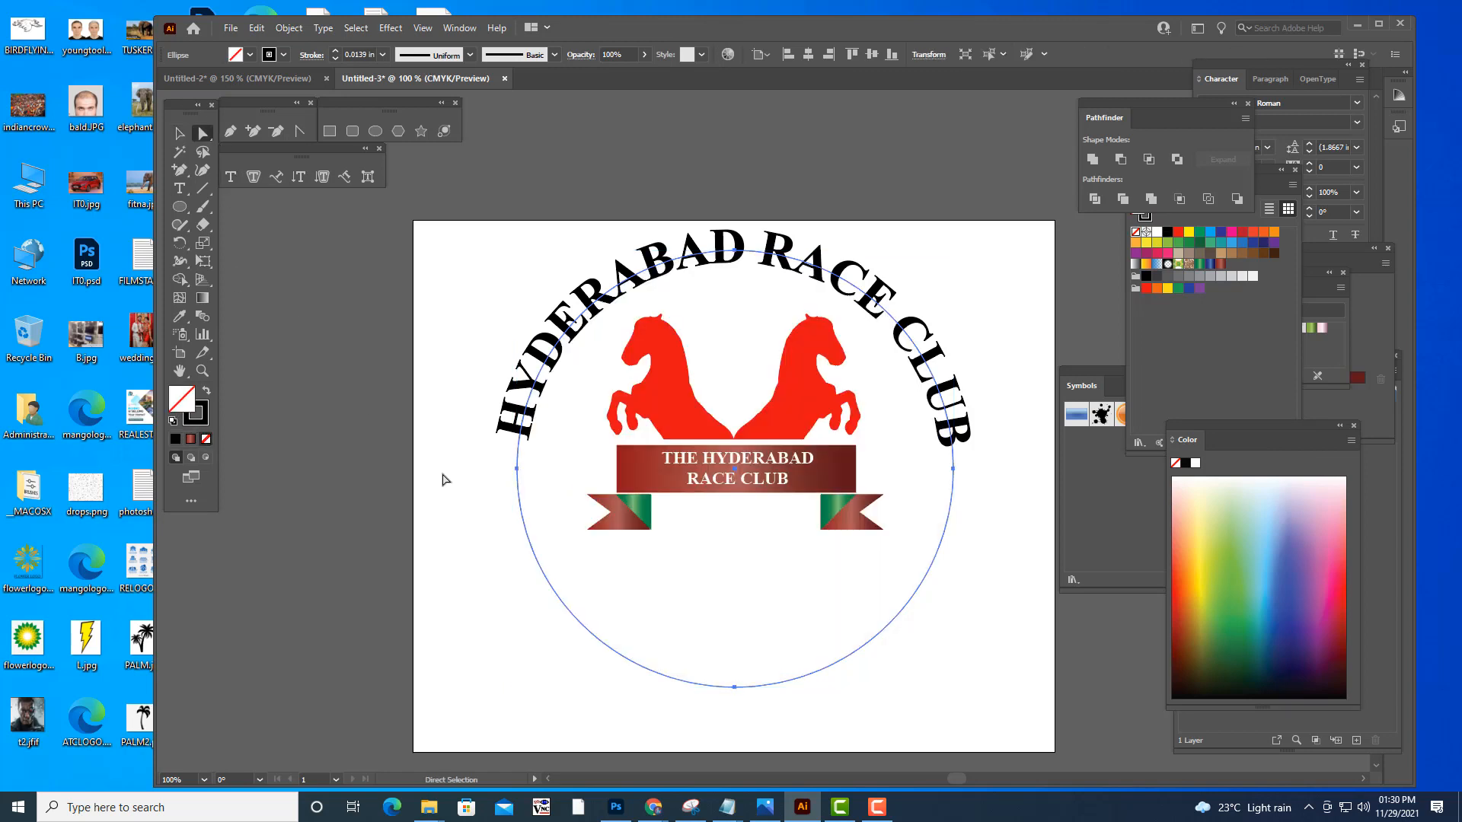
{"action": "left_click", "coordinate": [517, 469]}
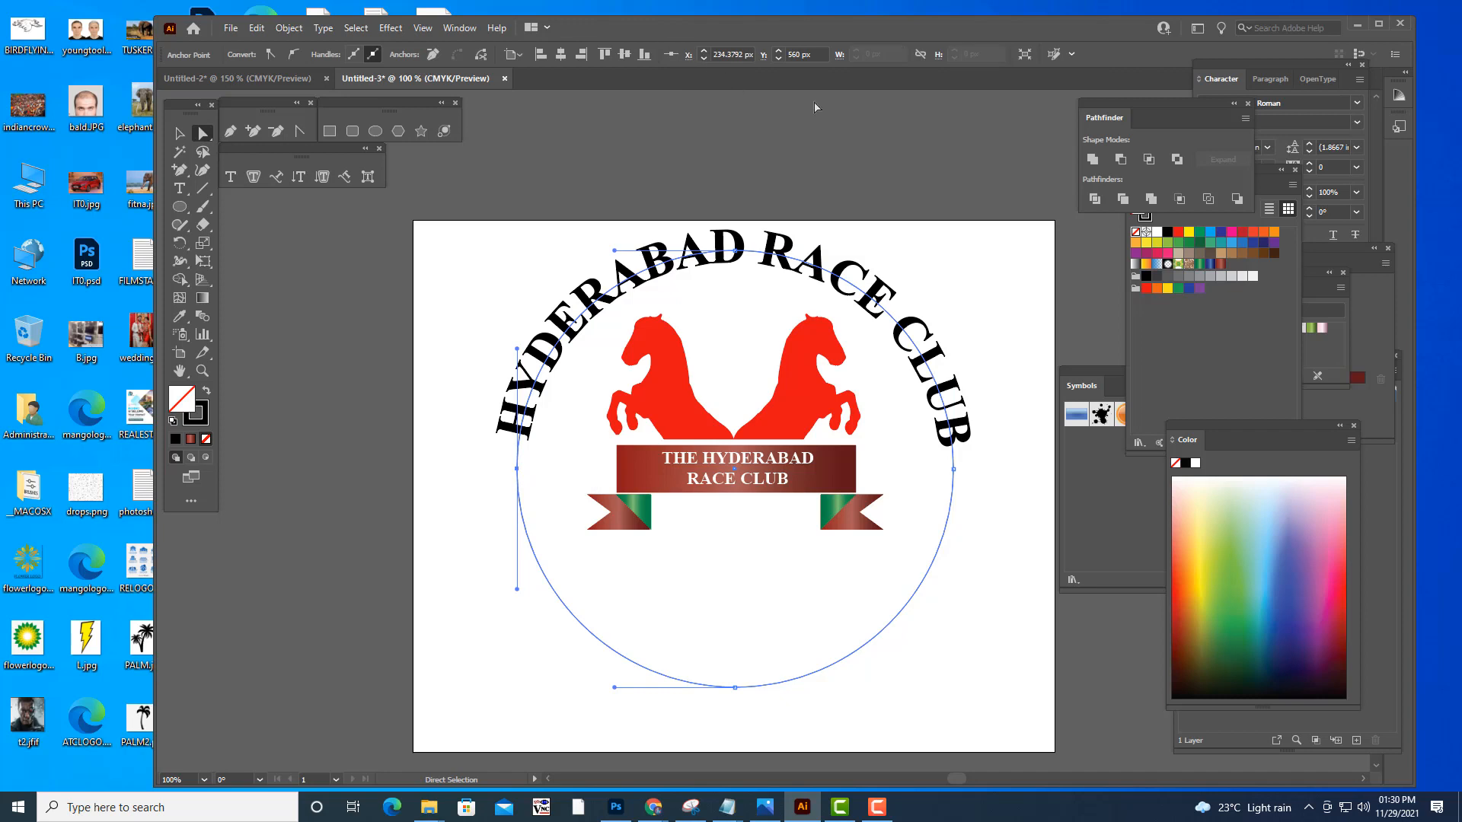
{"action": "left_click", "coordinate": [483, 57]}
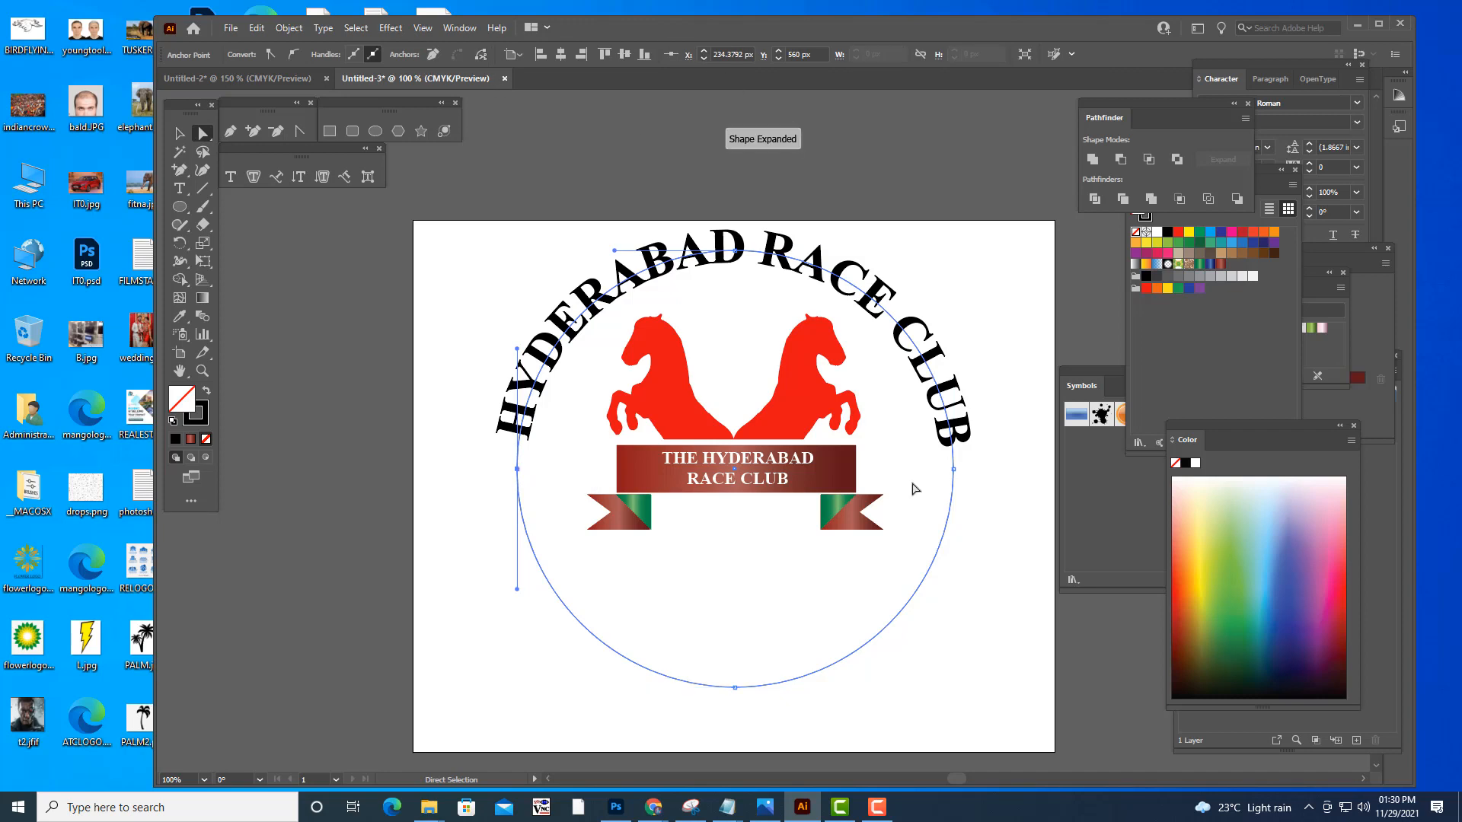
{"action": "left_click", "coordinate": [954, 470]}
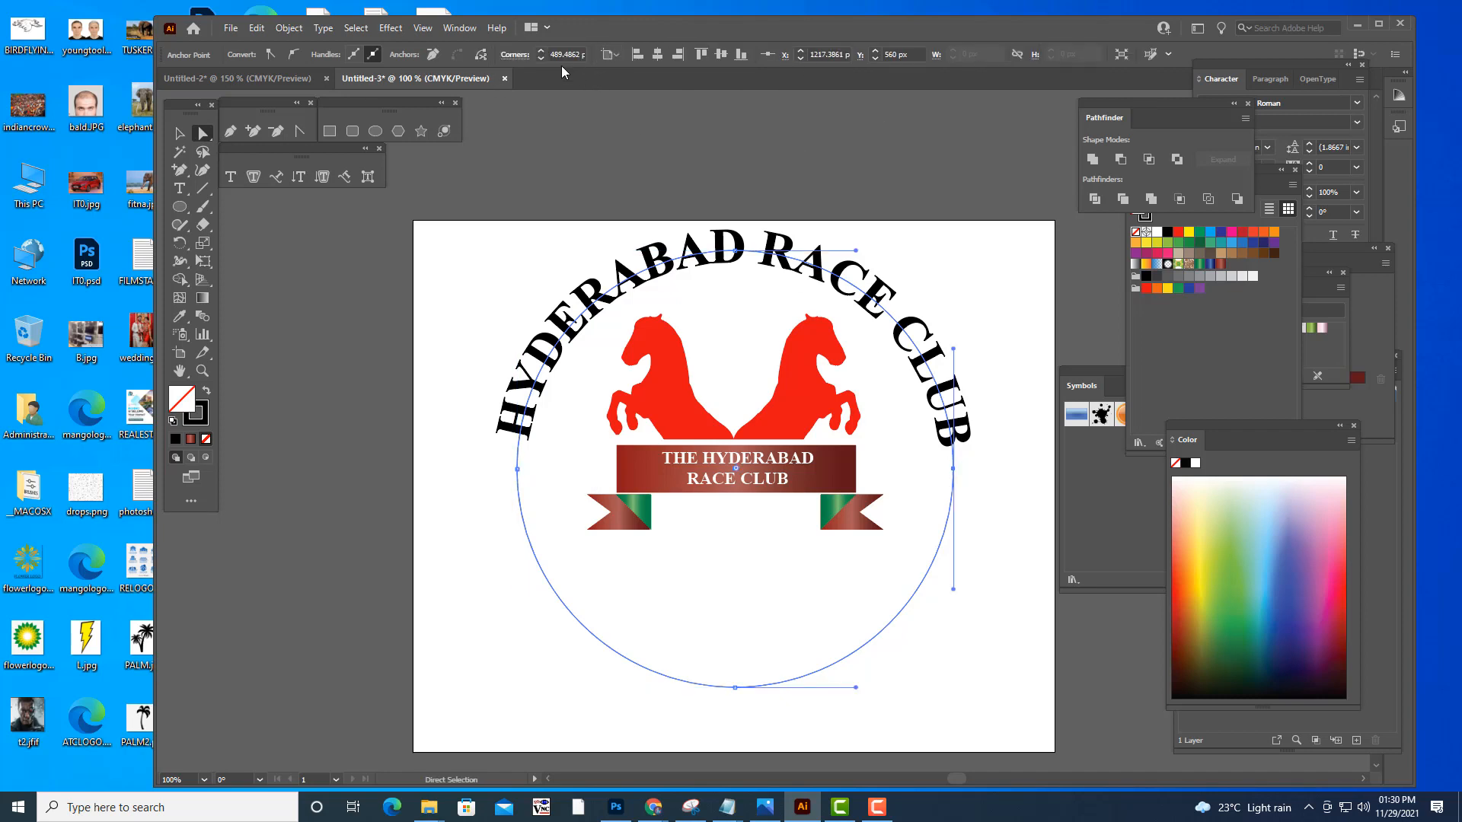
{"action": "left_click", "coordinate": [484, 57]}
- Delete the upper half of the cut circle, keeping the lower semicircle
{"action": "left_click", "coordinate": [180, 133]}
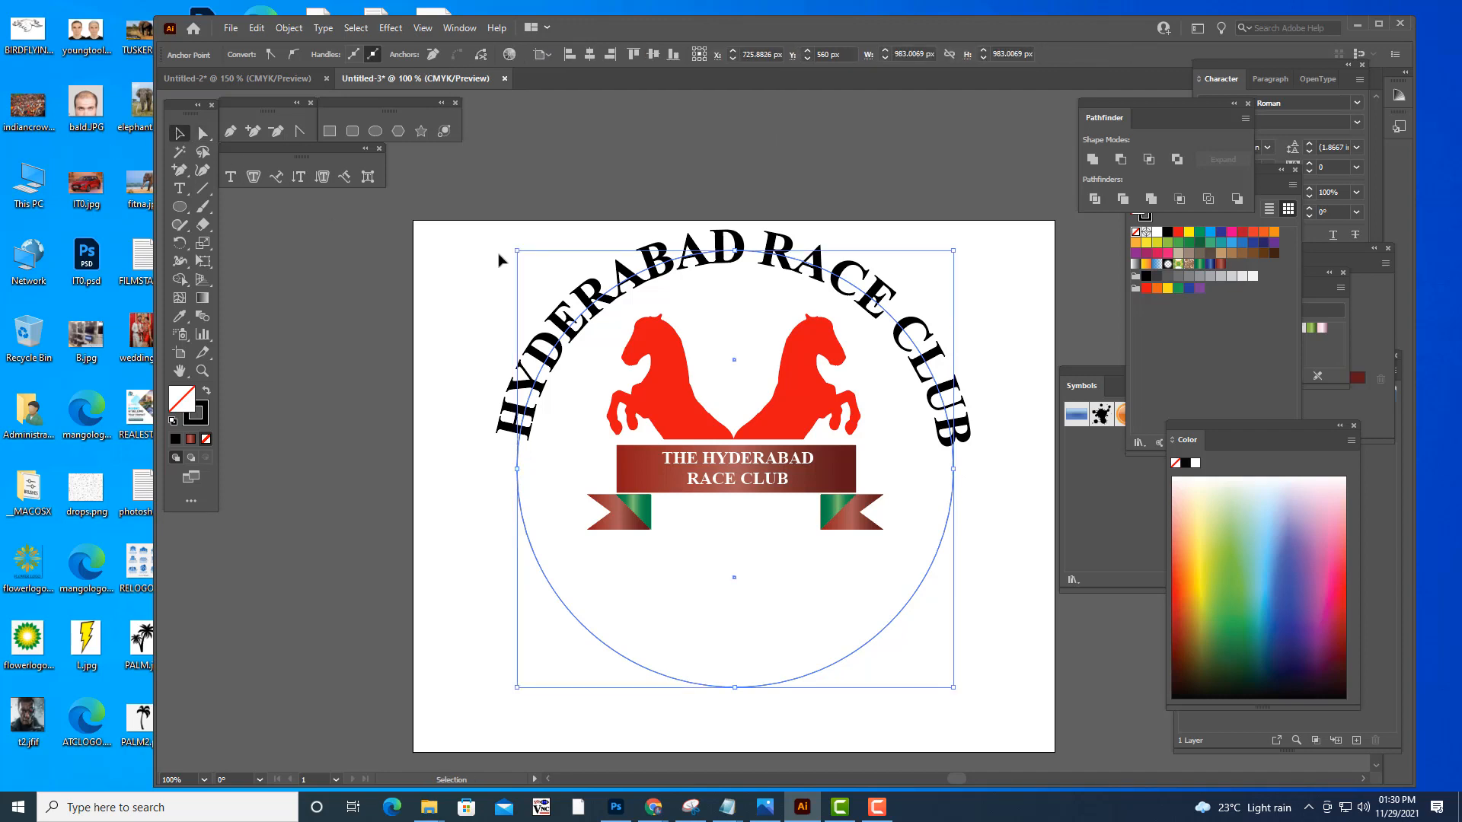
{"action": "left_click", "coordinate": [591, 465]}
{"action": "left_click", "coordinate": [518, 450]}
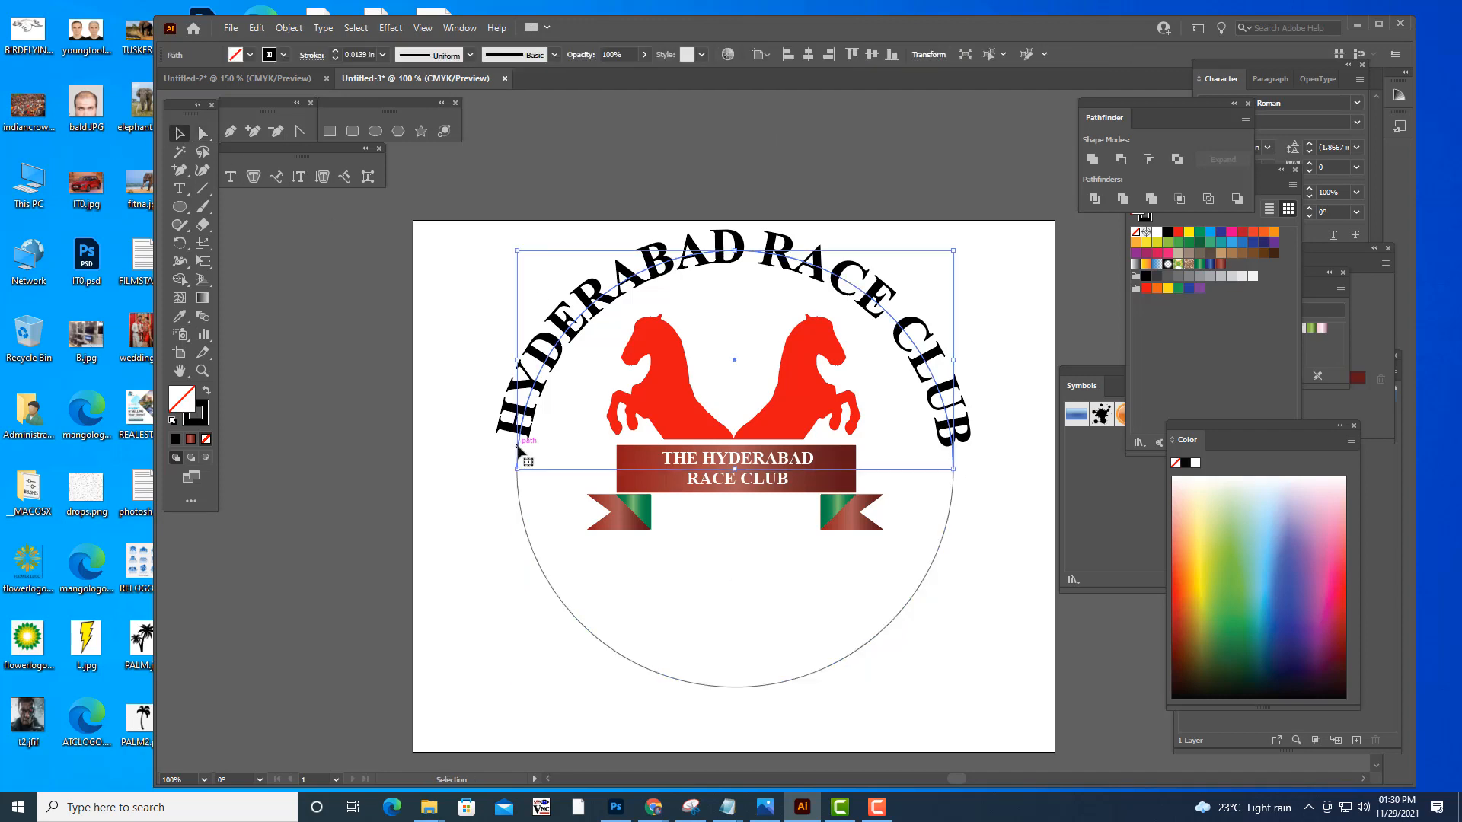
{"action": "key", "text": "Delete"}
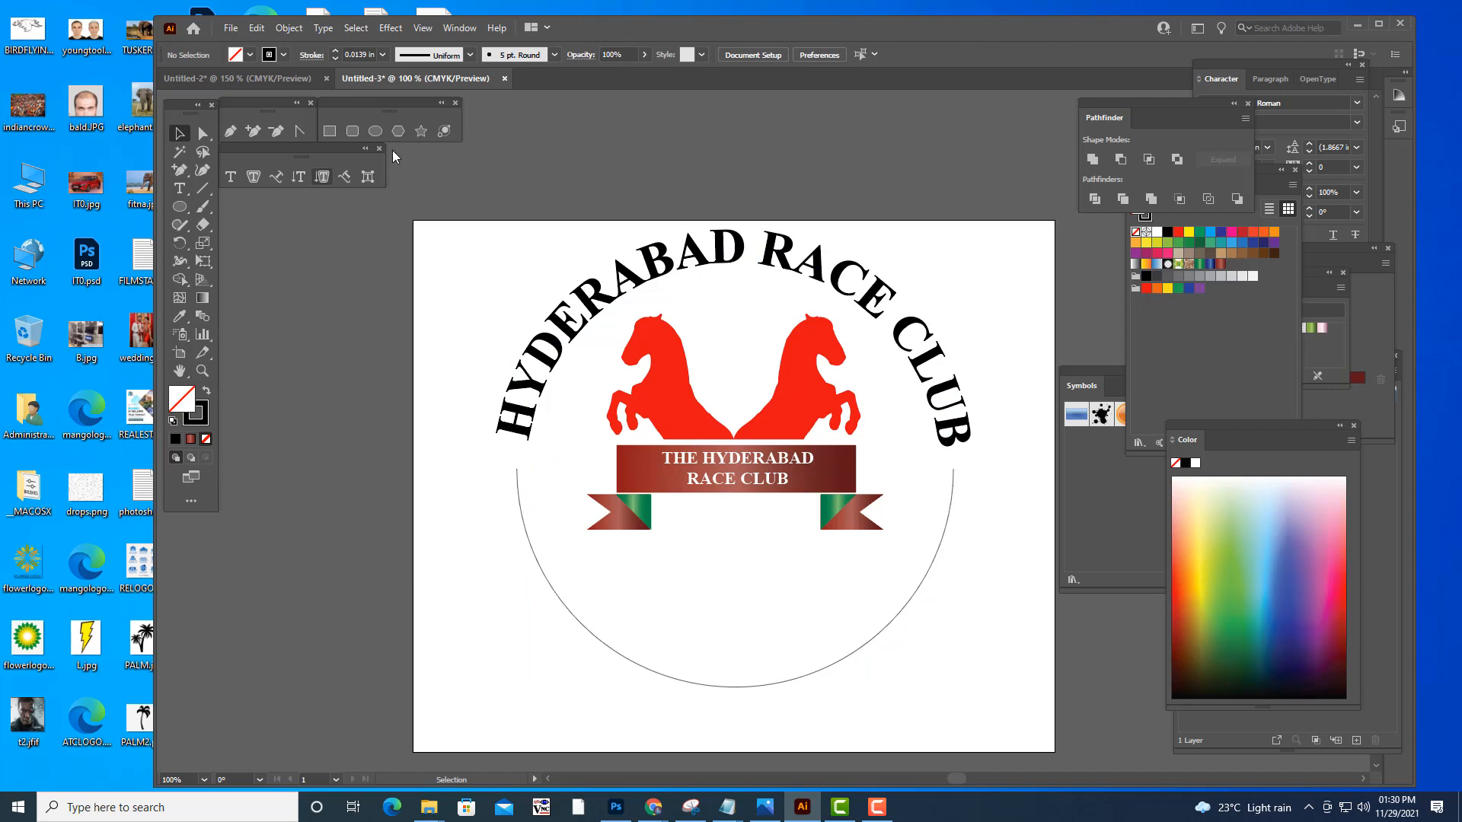
- Draw a small five-pointed star beside the arched text and fill it with dark blue
{"action": "left_click", "coordinate": [421, 131]}
{"action": "left_click_drag", "start_coordinate": [462, 311], "coordinate": [479, 332]}
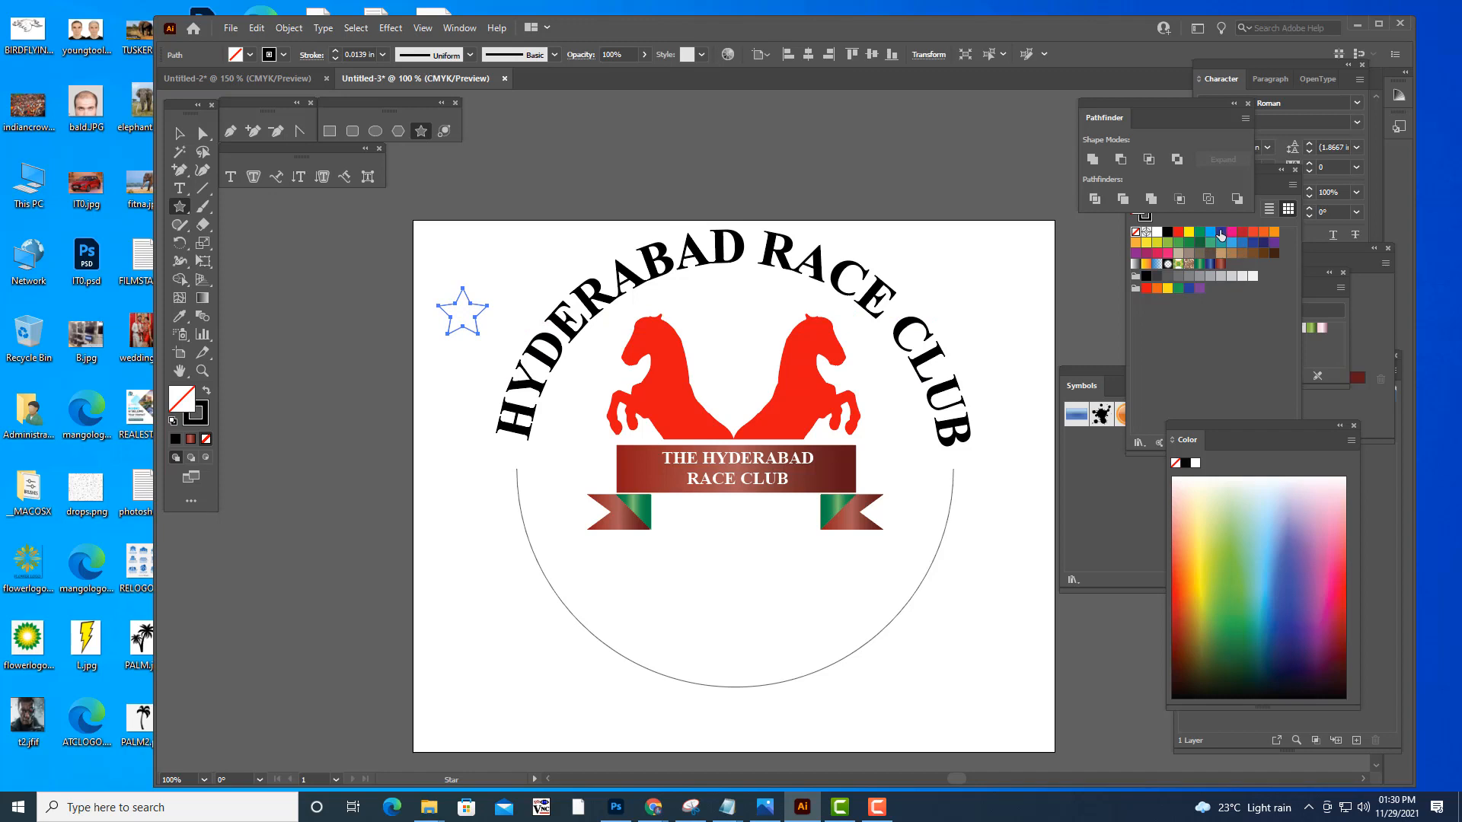
{"action": "left_click", "coordinate": [1221, 232]}
{"action": "left_click", "coordinate": [180, 133]}
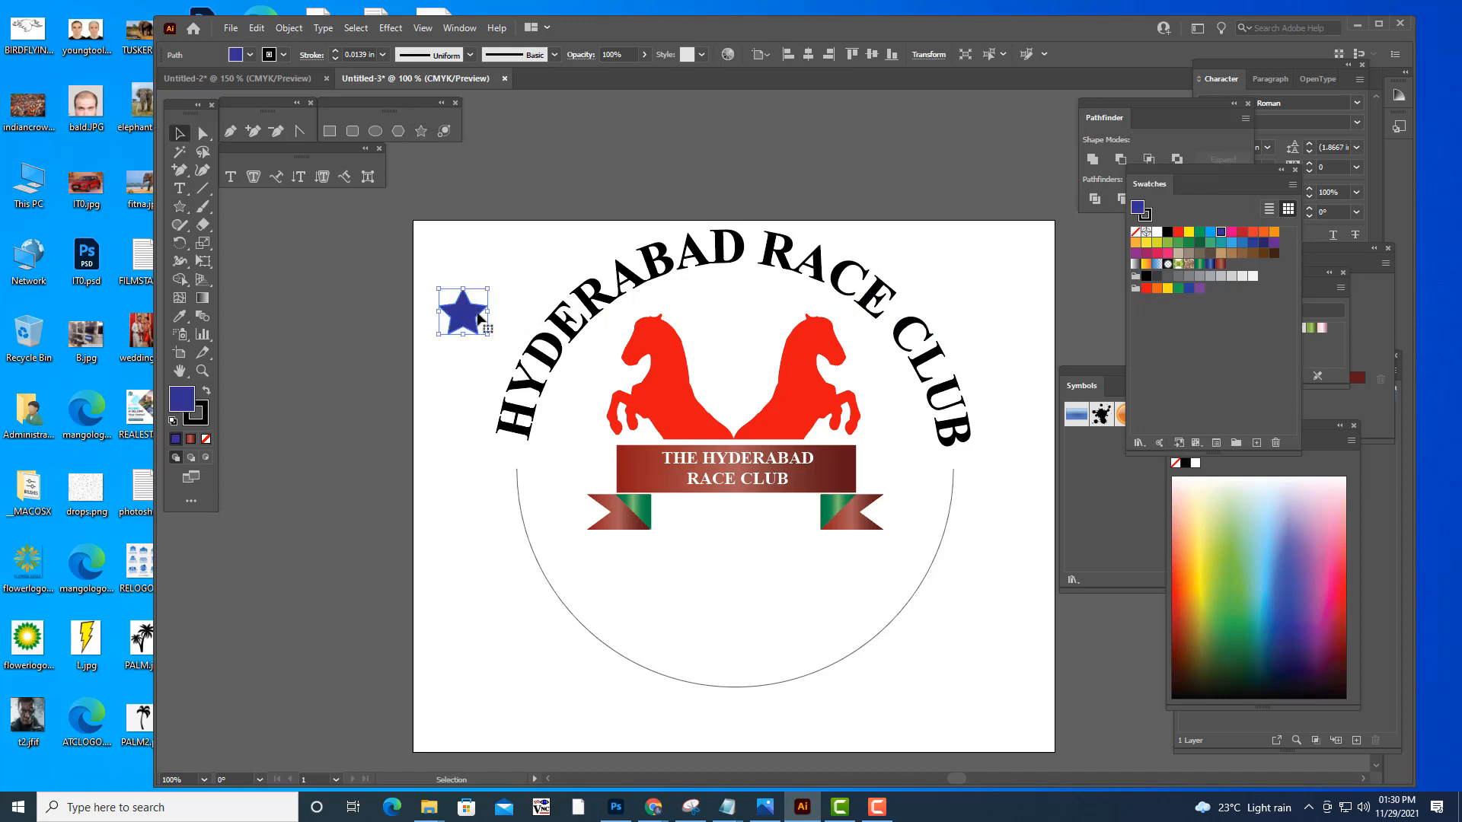
- Place the star on the left end of the semicircle and copy it onto the right end
{"action": "left_click_drag", "start_coordinate": [479, 318], "coordinate": [531, 474]}
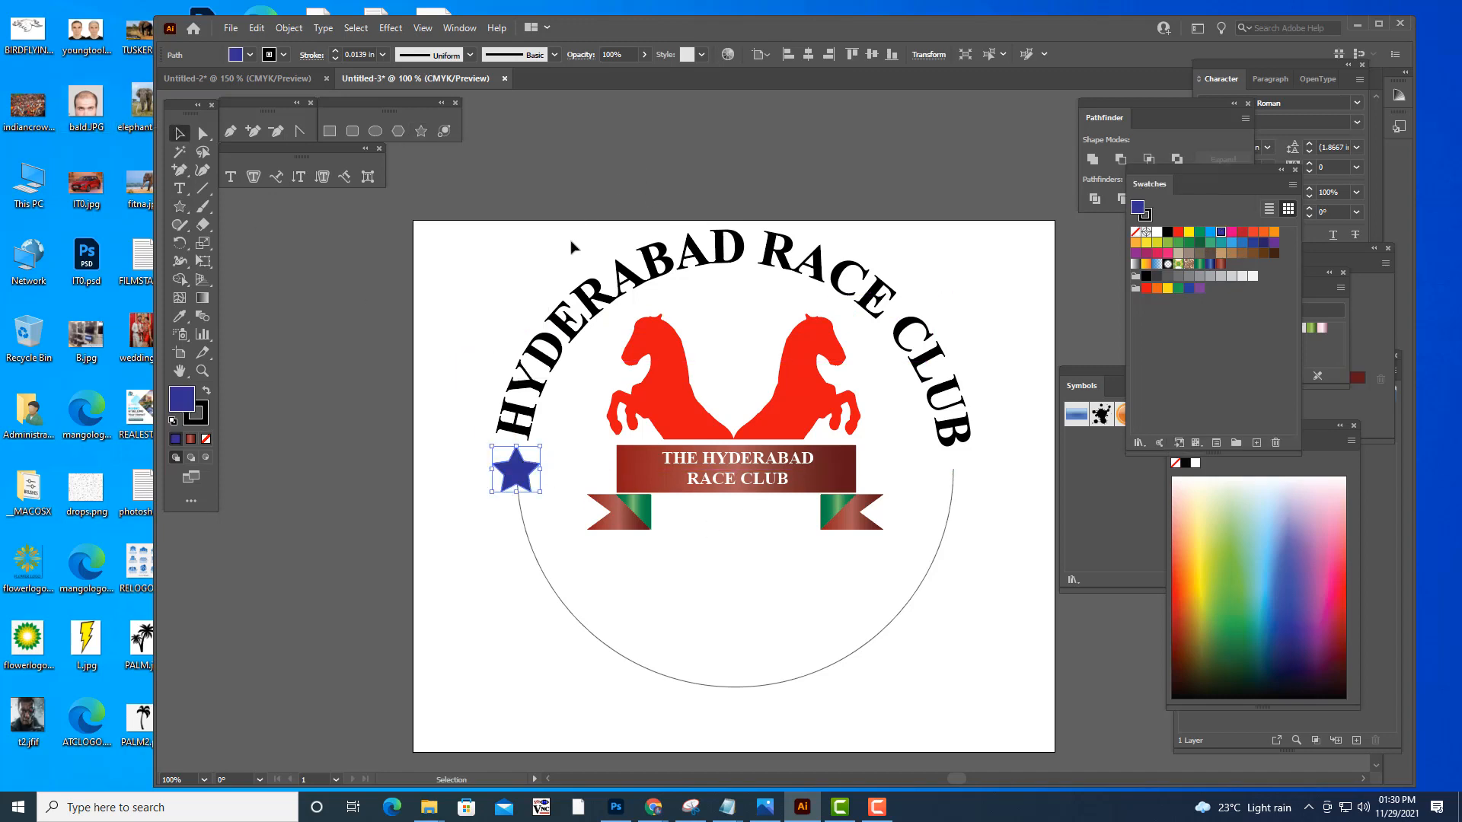
{"action": "left_click", "coordinate": [619, 241]}
{"action": "left_click", "coordinate": [522, 474]}
{"action": "left_click_drag", "start_coordinate": [523, 477], "coordinate": [961, 479]}
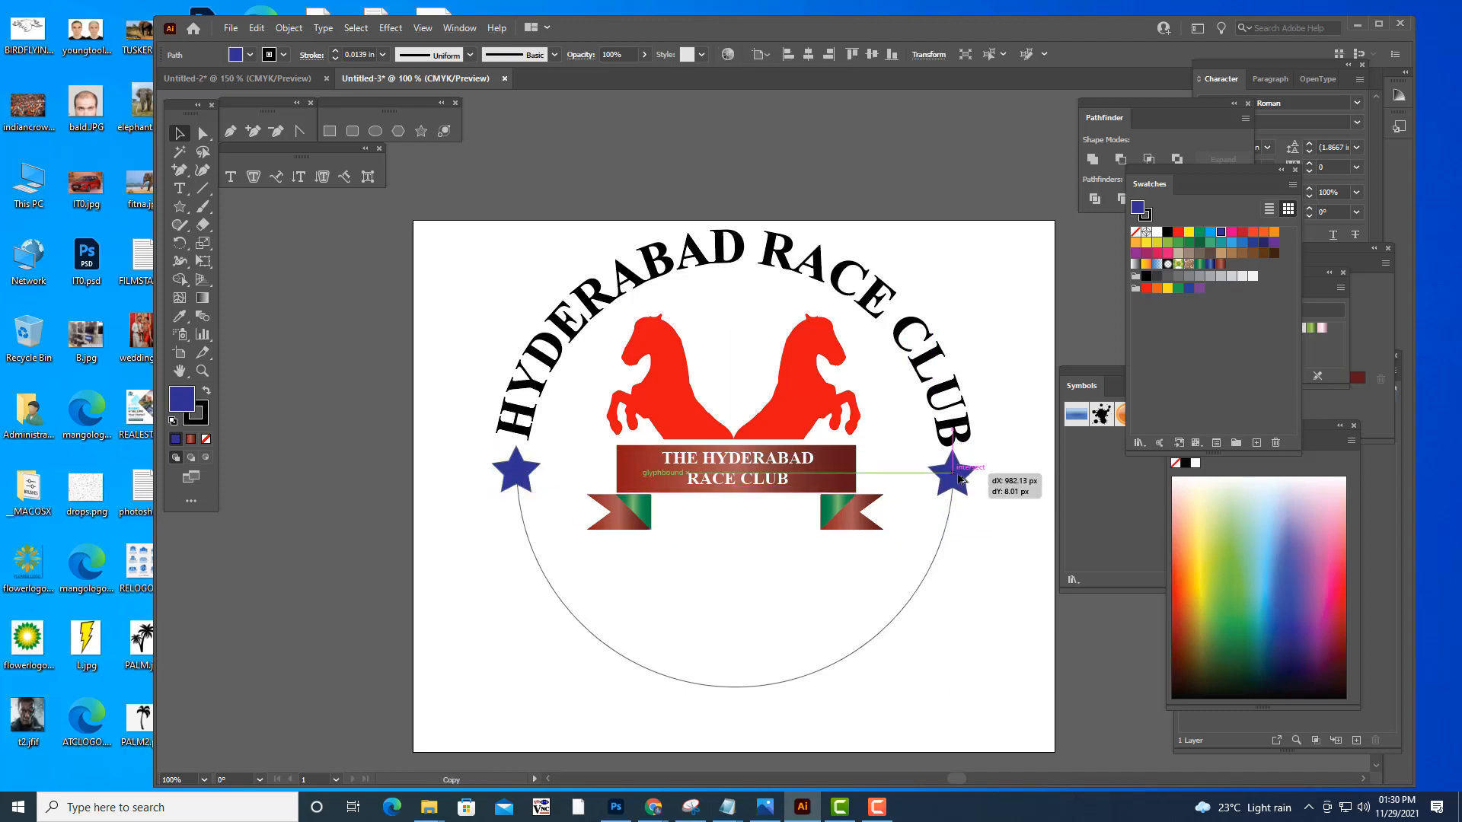
{"action": "left_click_drag", "start_coordinate": [961, 480], "coordinate": [962, 479]}
{"action": "left_click", "coordinate": [958, 293]}
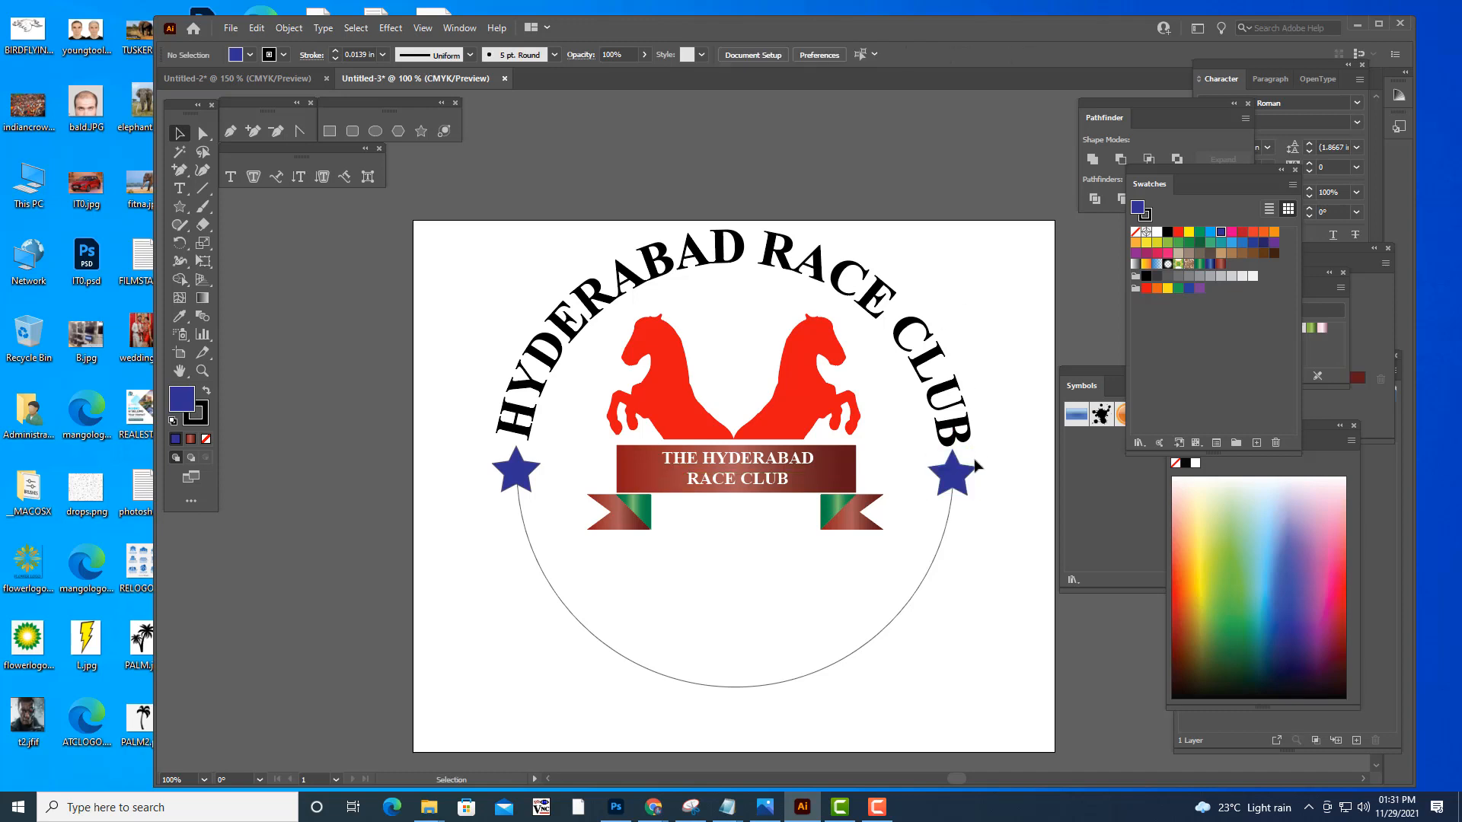
- Select both stars and set the blend options to Specified Steps with 10 steps
{"action": "left_click", "coordinate": [953, 481]}
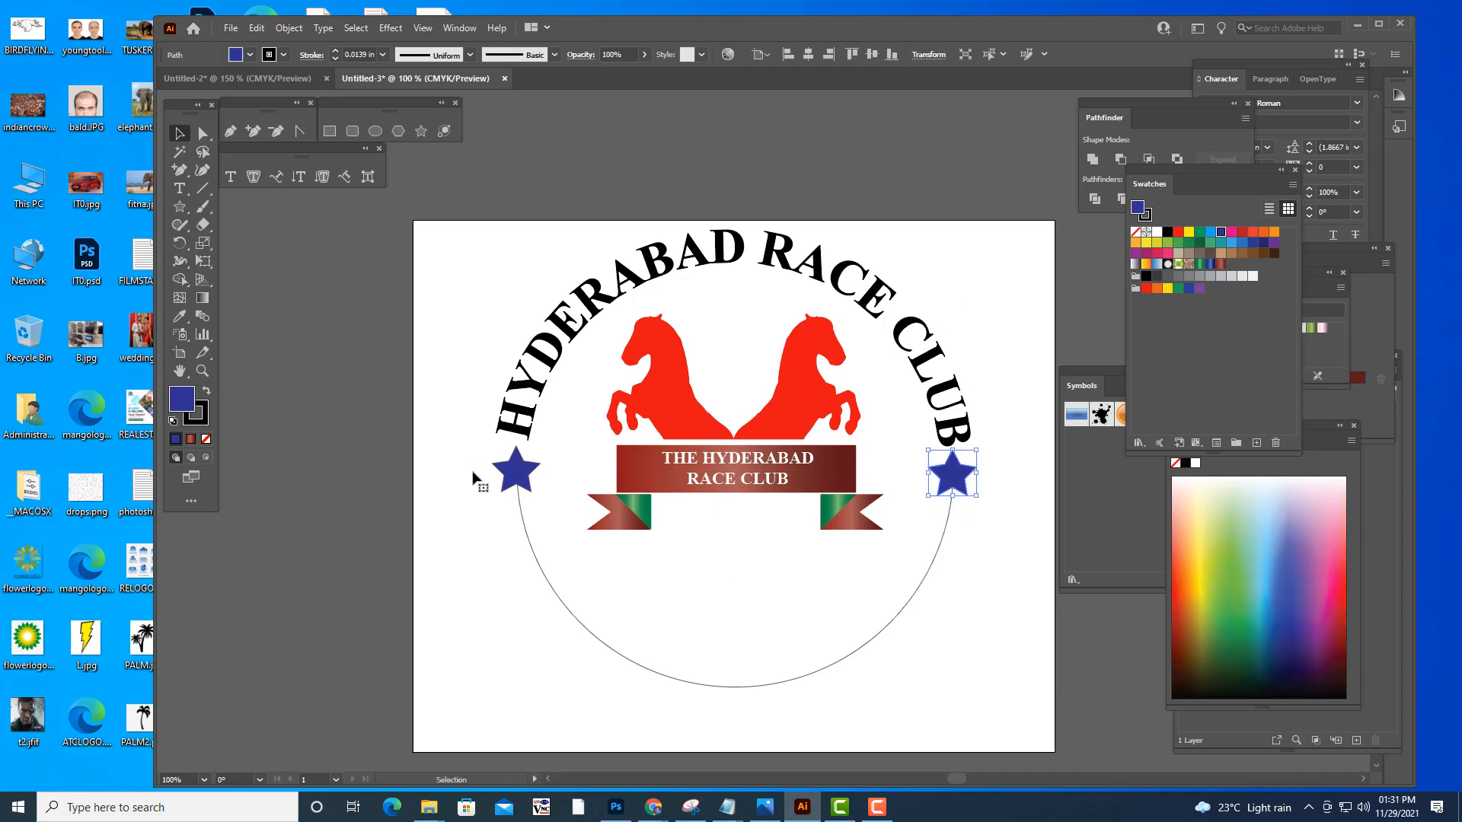
{"action": "left_click", "coordinate": [520, 475], "text": "shift"}
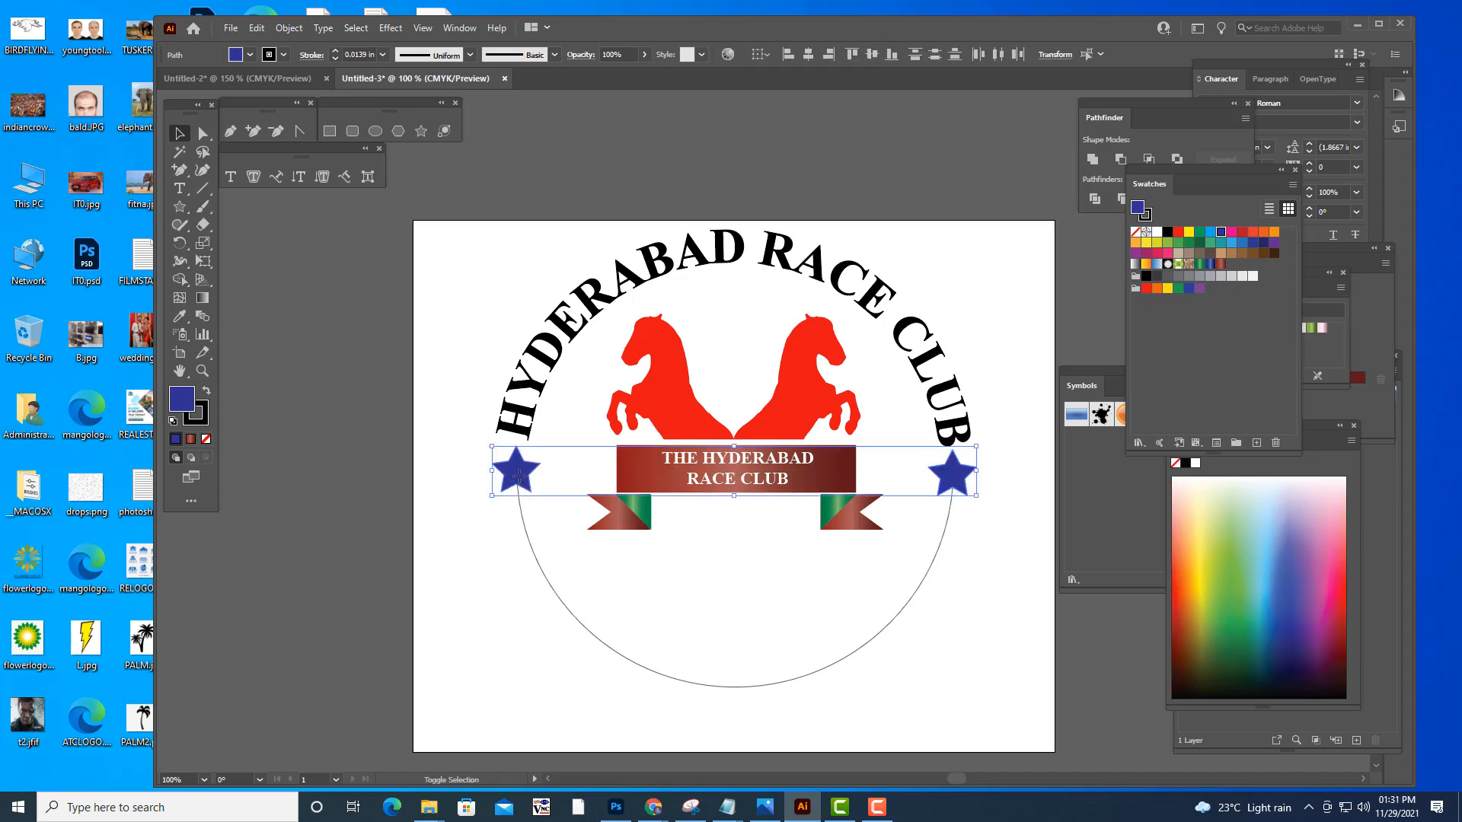
{"action": "left_click", "coordinate": [259, 29]}
{"action": "mouse_move", "coordinate": [290, 29]}
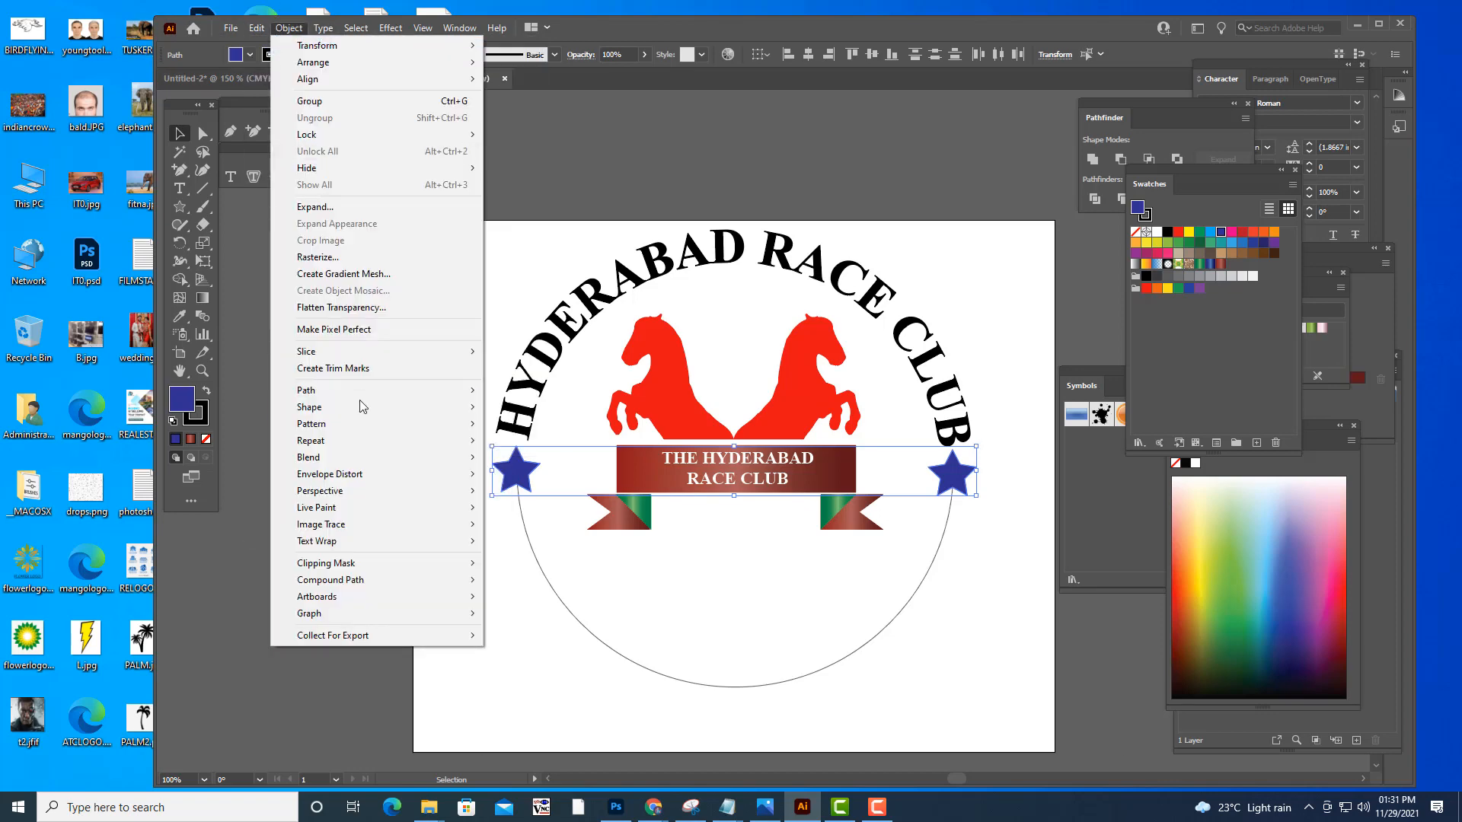
{"action": "mouse_move", "coordinate": [352, 457]}
{"action": "left_click", "coordinate": [591, 495]}
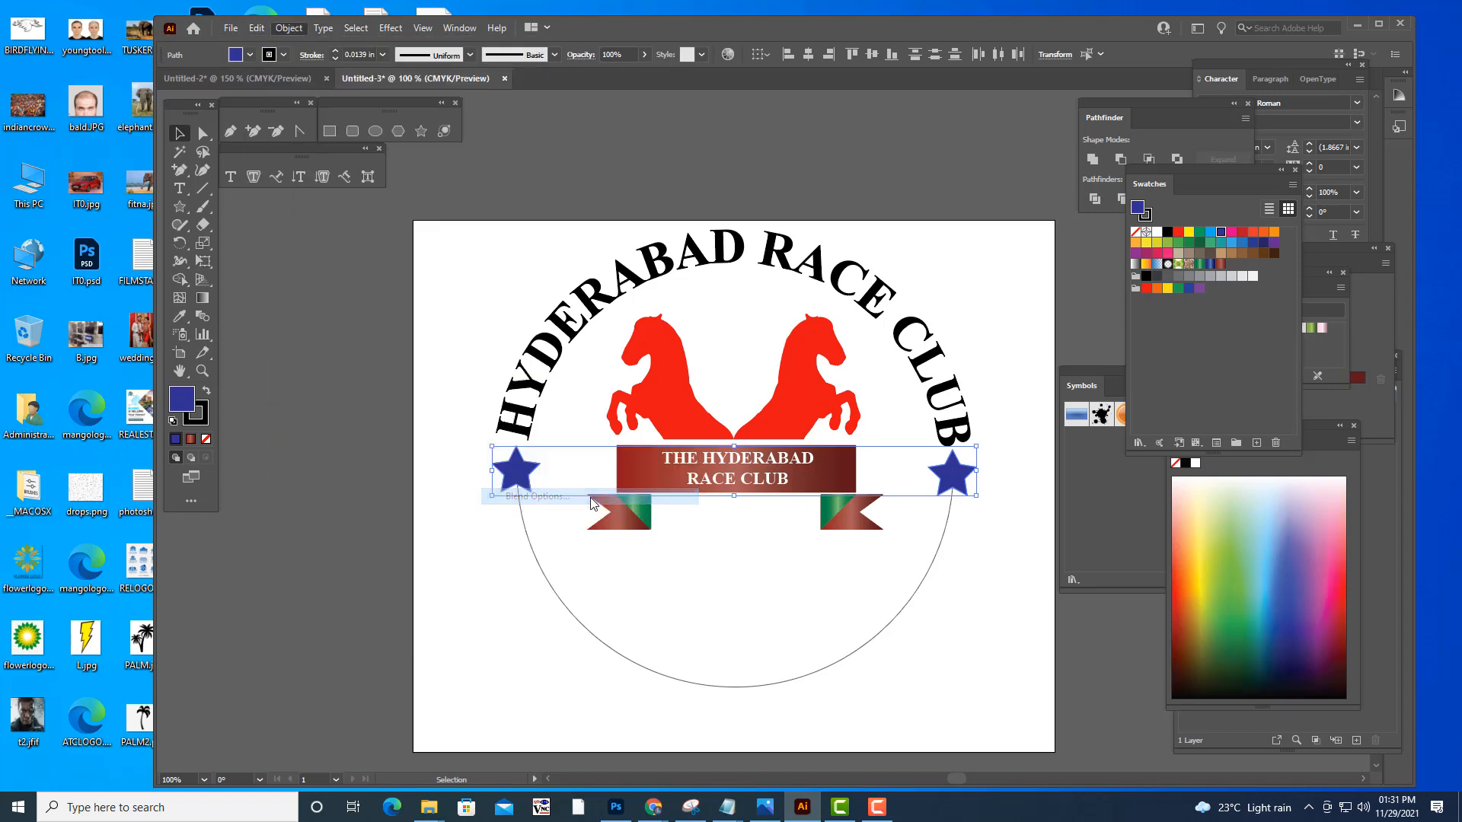
{"action": "left_click", "coordinate": [961, 163]}
{"action": "left_click", "coordinate": [952, 189]}
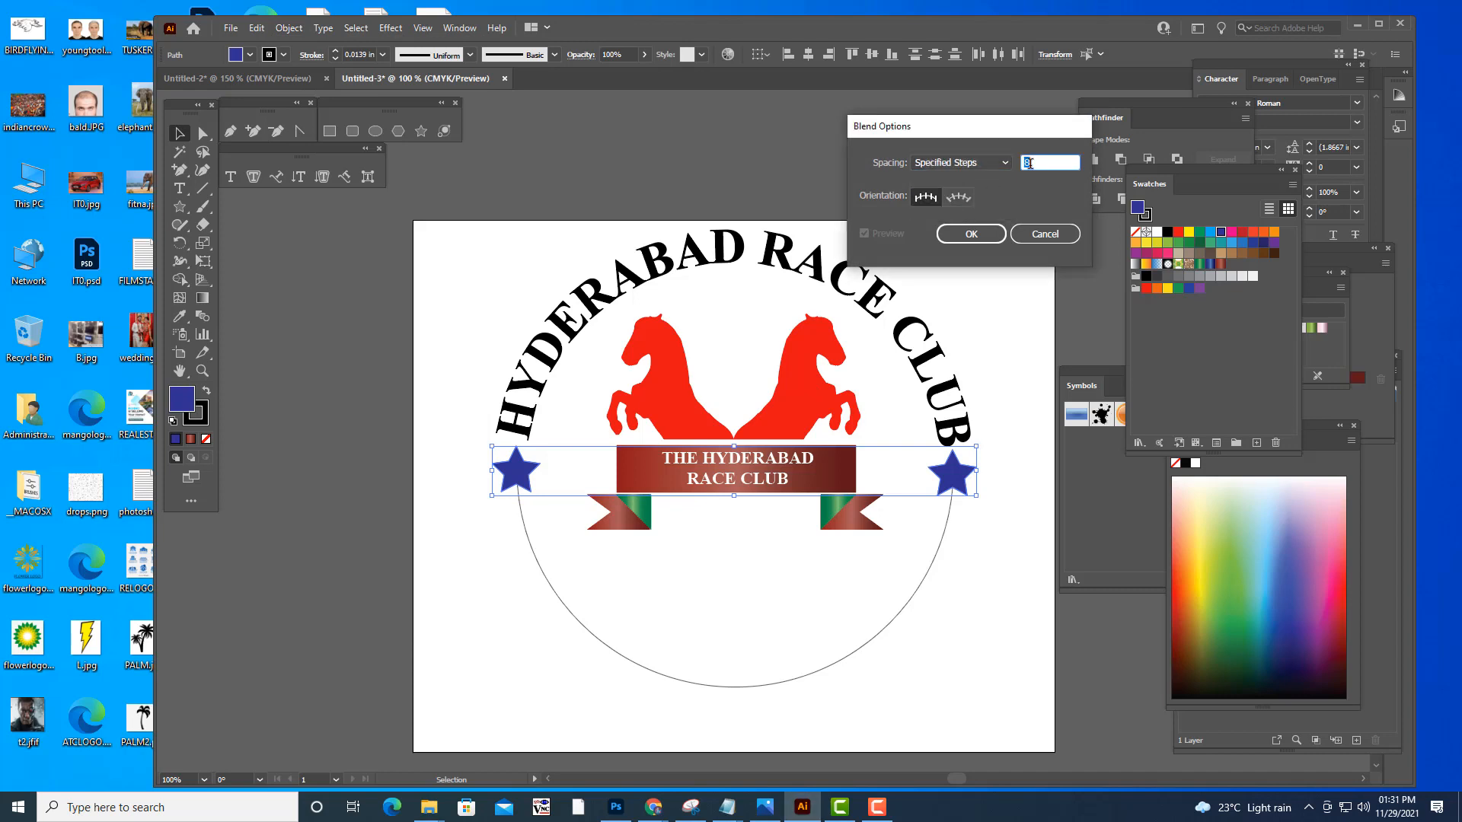
{"action": "double_click", "coordinate": [1041, 158]}
{"action": "type", "text": "20"}
{"action": "left_click_drag", "start_coordinate": [1006, 135], "coordinate": [965, 158]}
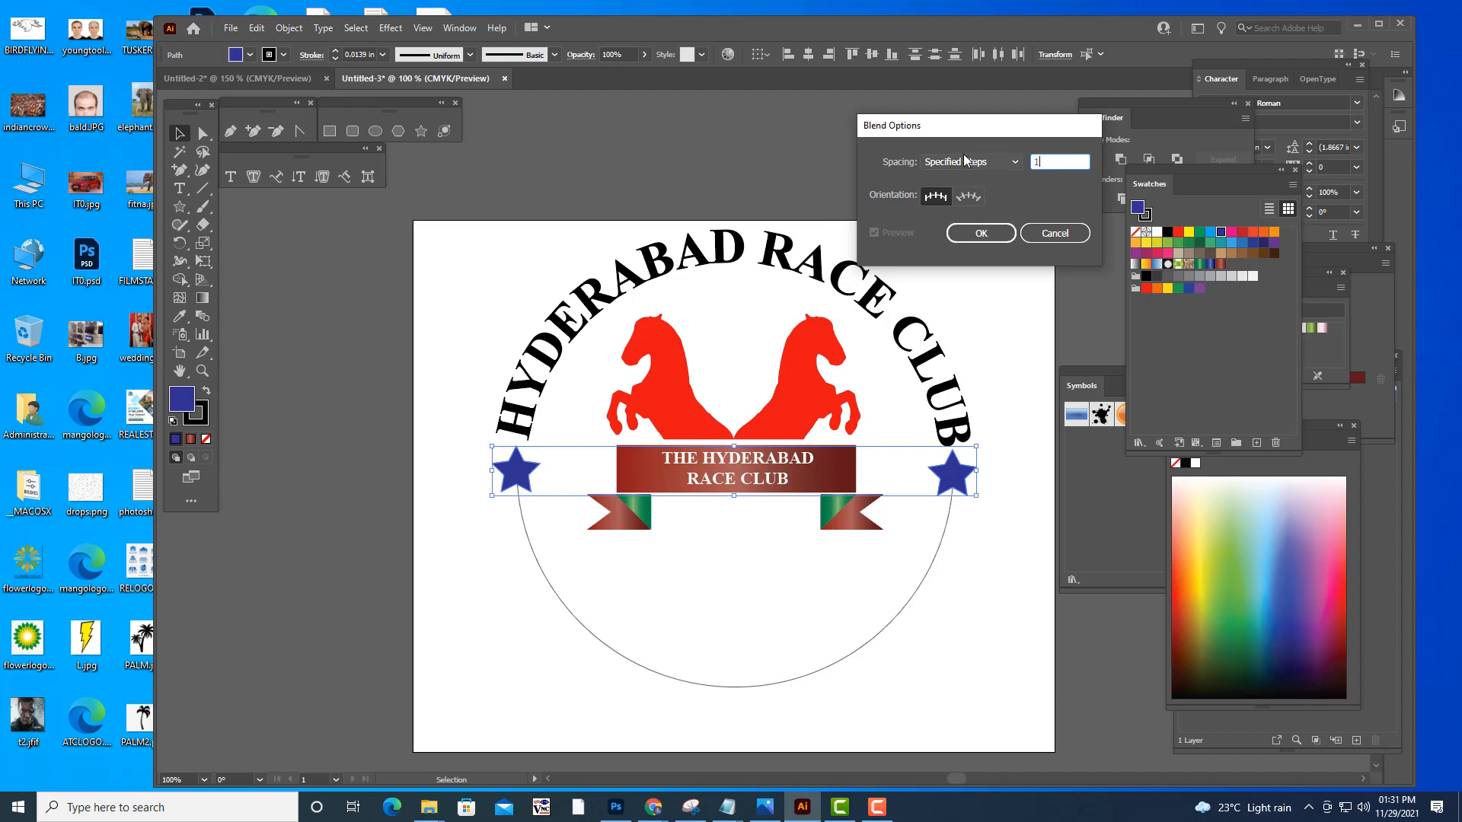
{"action": "left_click", "coordinate": [982, 233]}
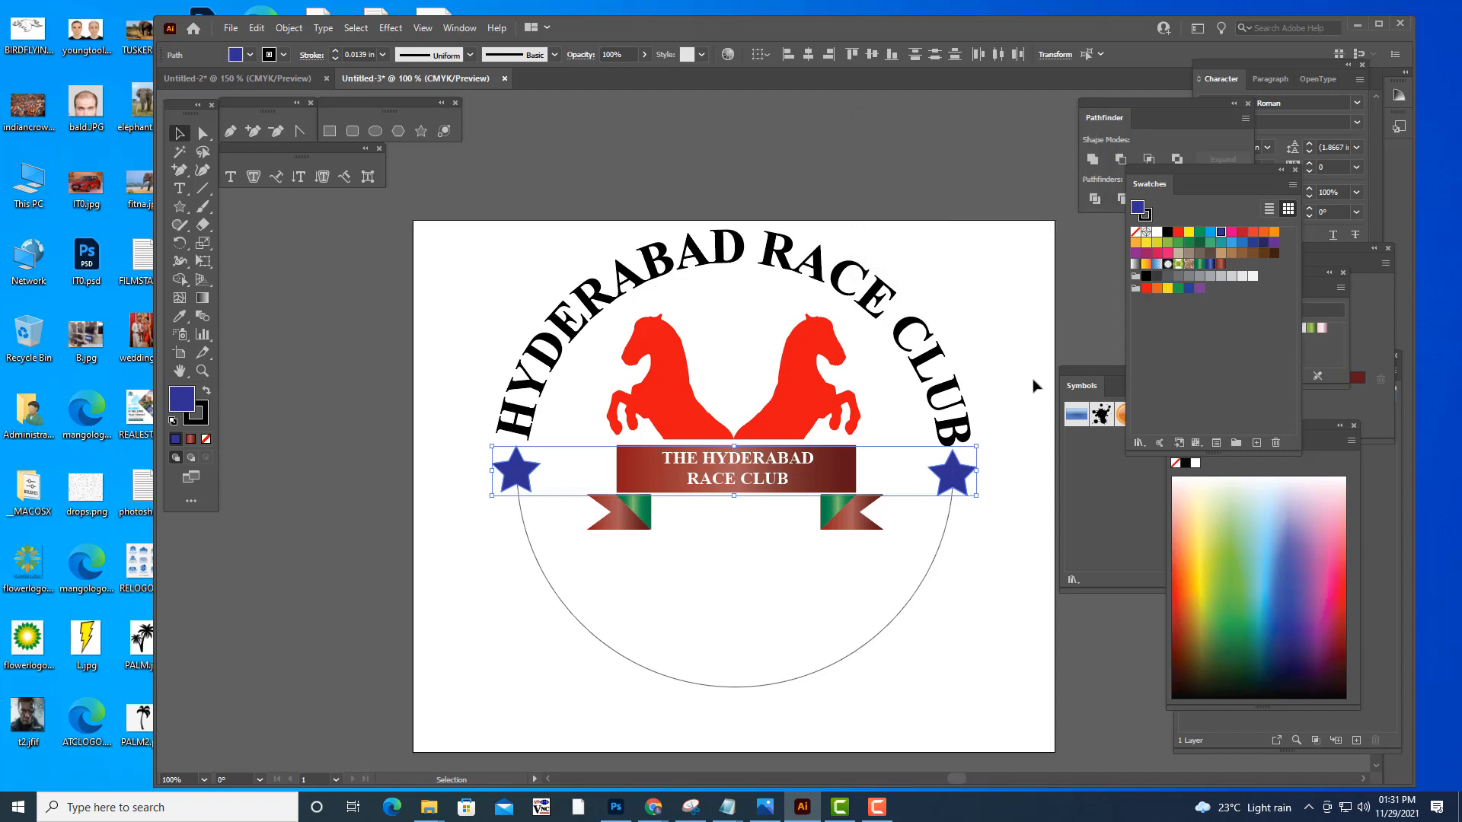
- Create a blend between the two selected stars
{"action": "left_click", "coordinate": [288, 29]}
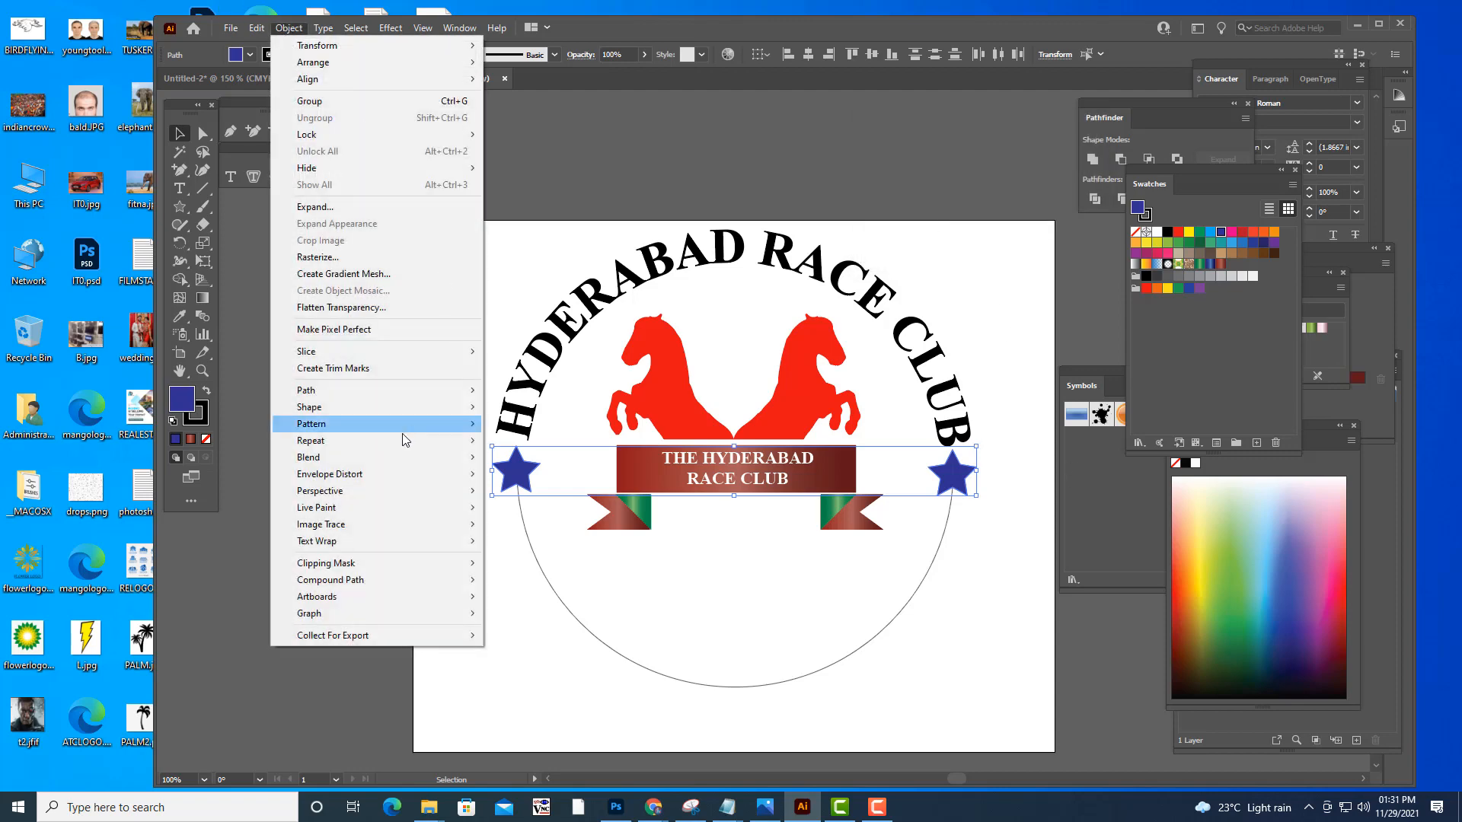
{"action": "mouse_move", "coordinate": [382, 457]}
{"action": "left_click", "coordinate": [523, 463]}
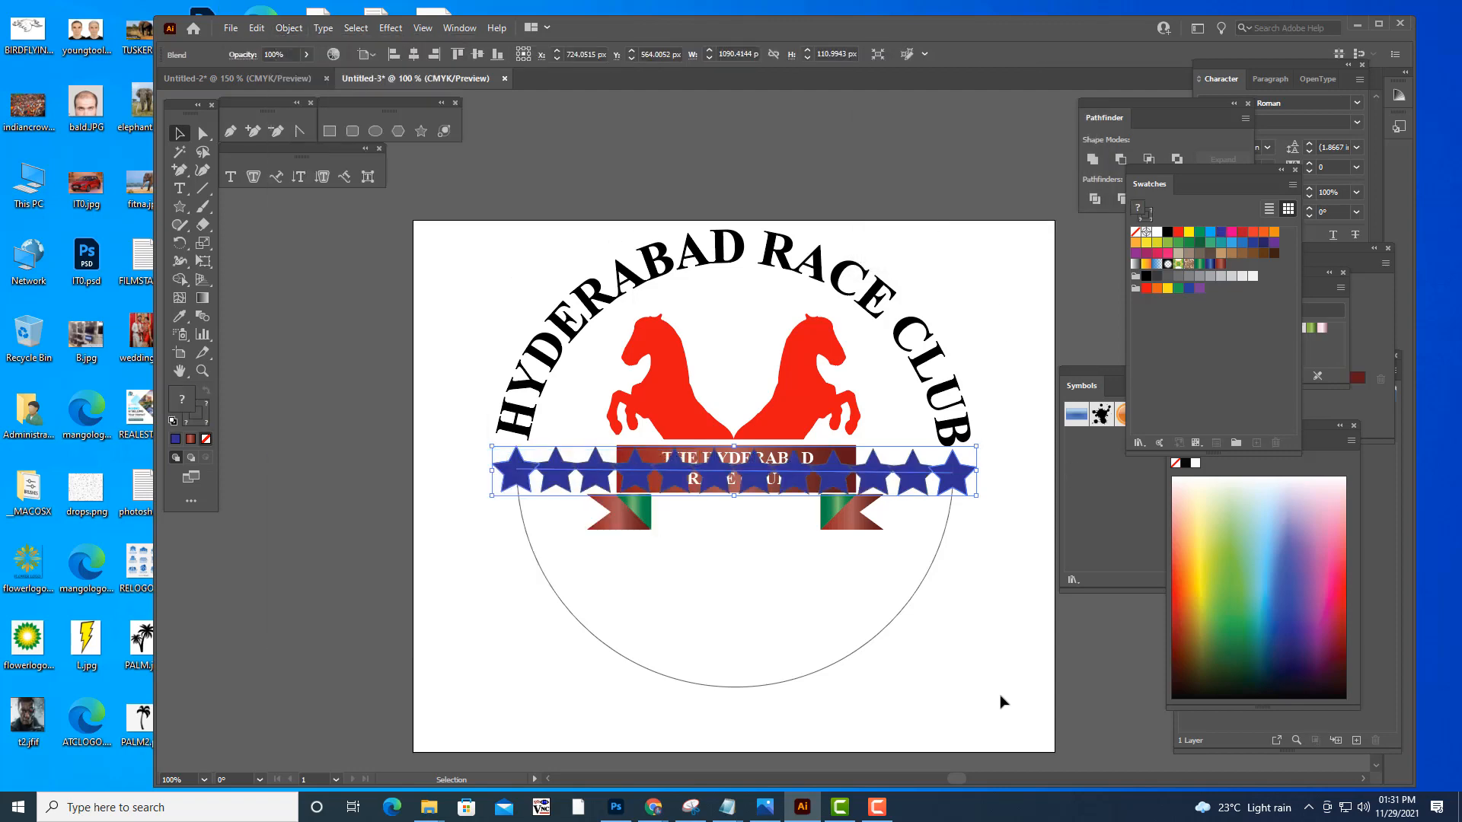
- Replace the star blend's spine with the lower semicircle so the stars follow the curve
{"action": "left_click", "coordinate": [896, 615], "text": "shift"}
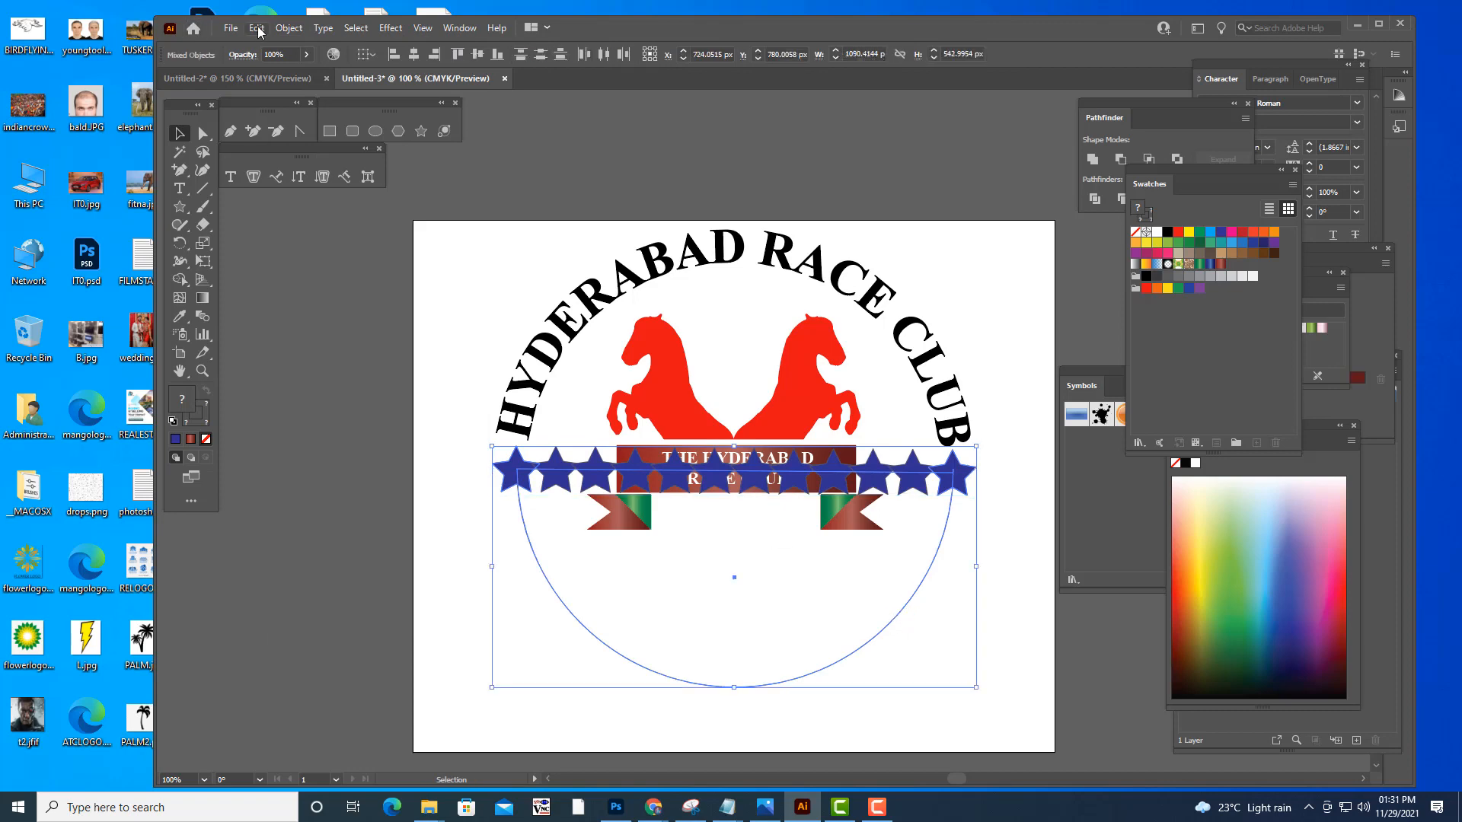
{"action": "left_click", "coordinate": [288, 29]}
{"action": "mouse_move", "coordinate": [365, 456]}
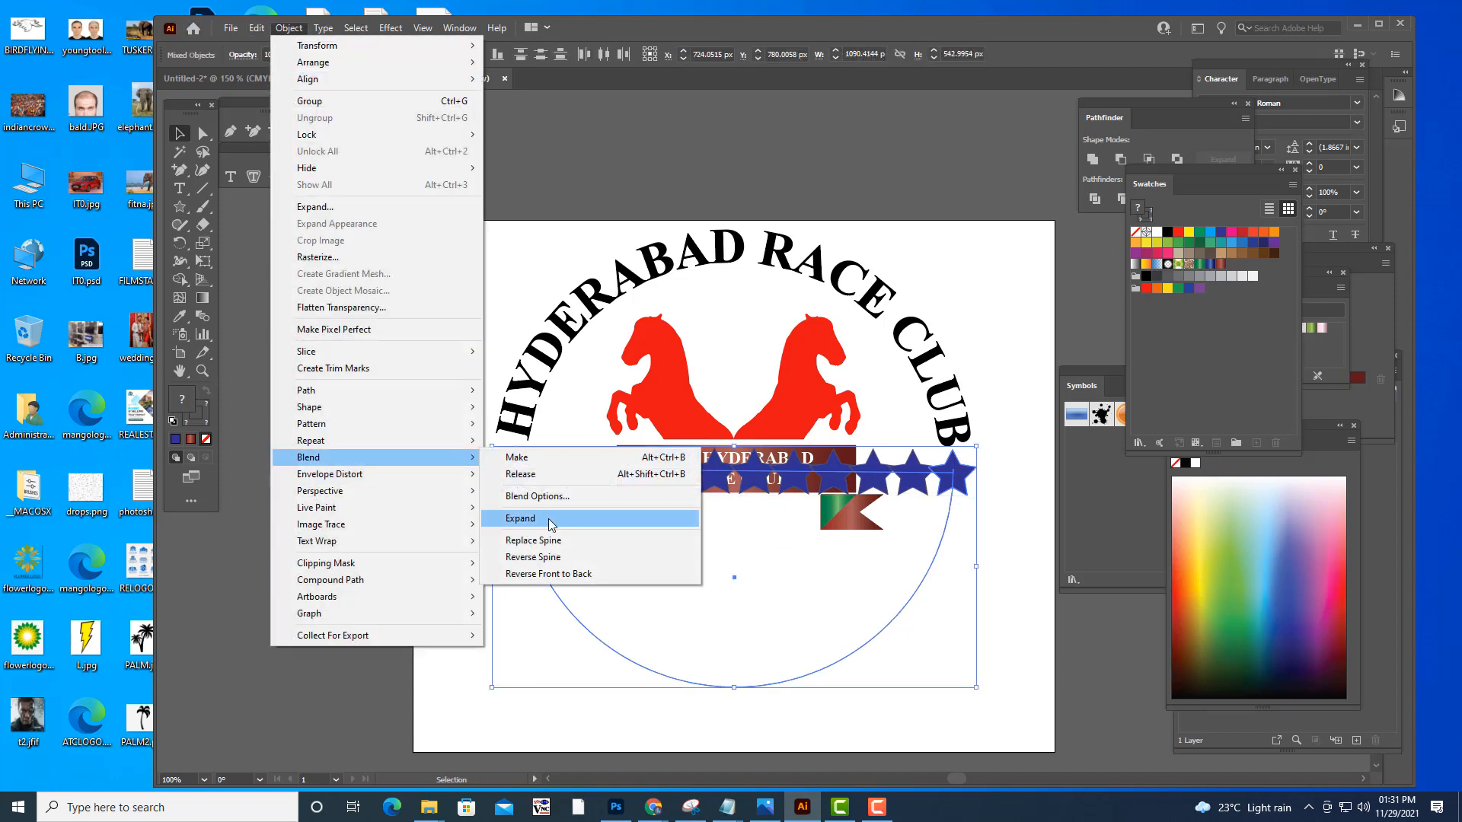
{"action": "left_click", "coordinate": [550, 544]}
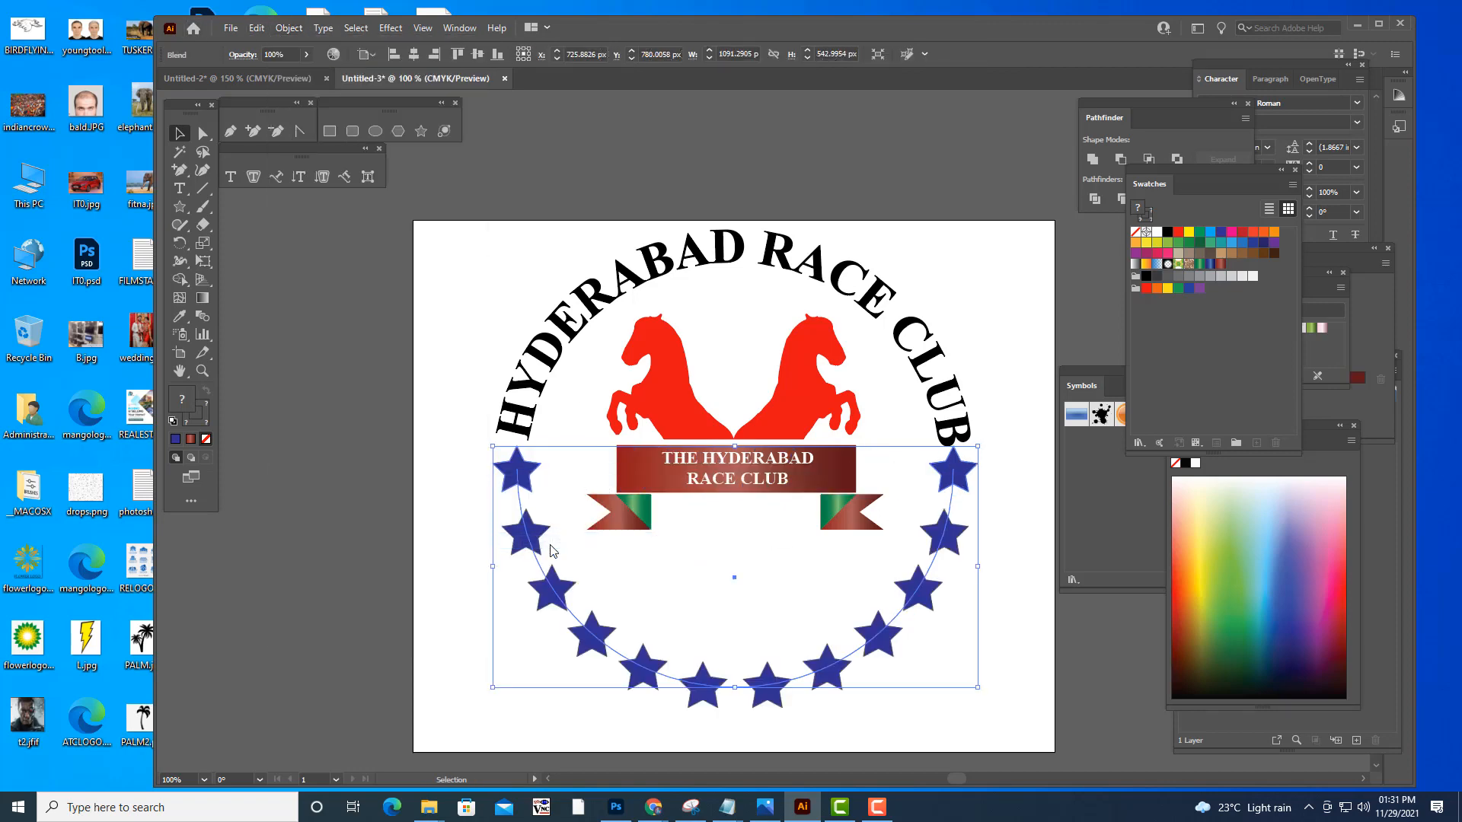
{"action": "left_click", "coordinate": [618, 158]}
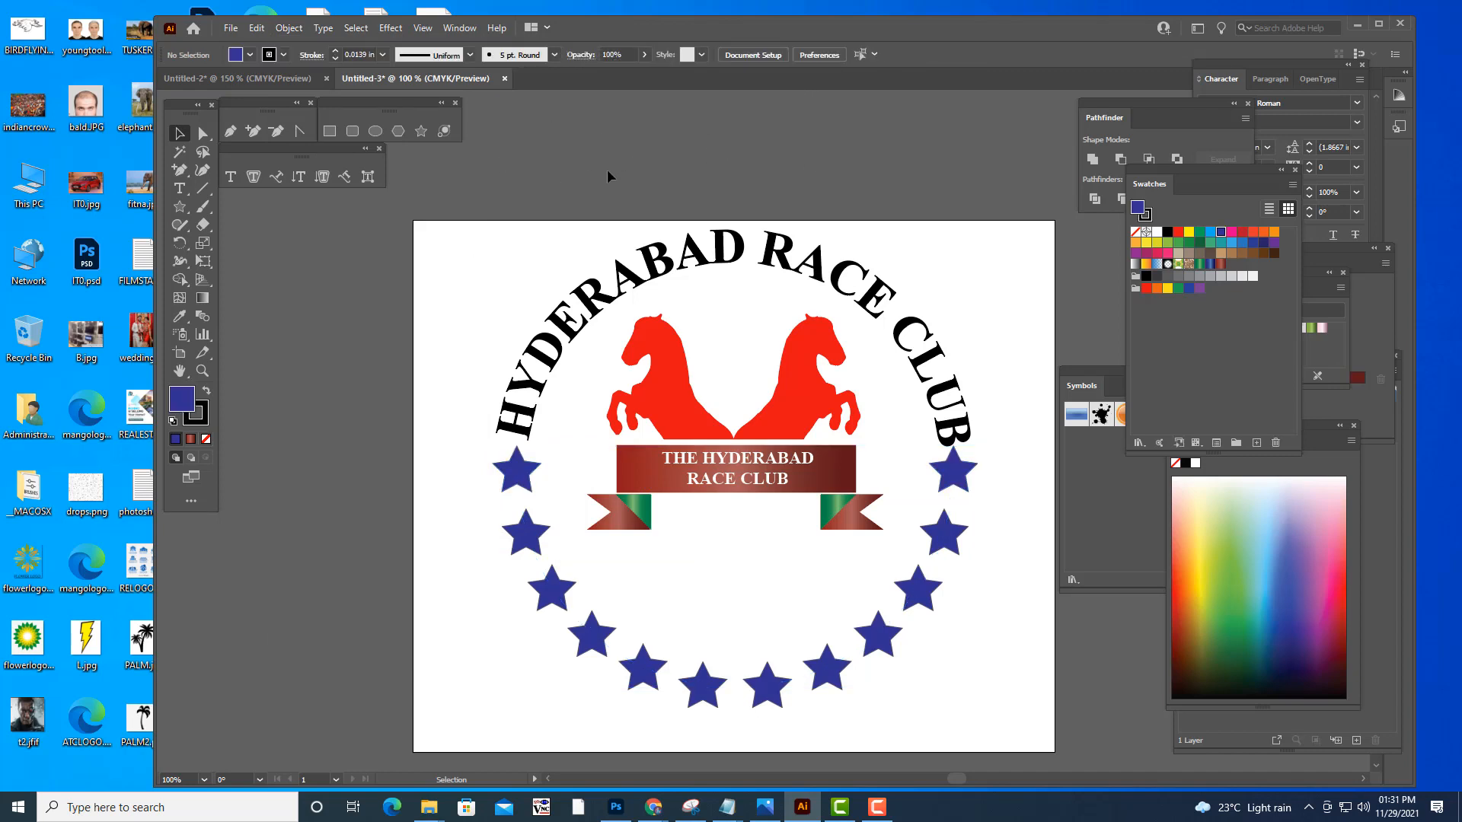
- Try to group the horses, banner and ribbon tails and move the group slightly down inside the arched text
{"action": "left_click", "coordinate": [796, 478]}
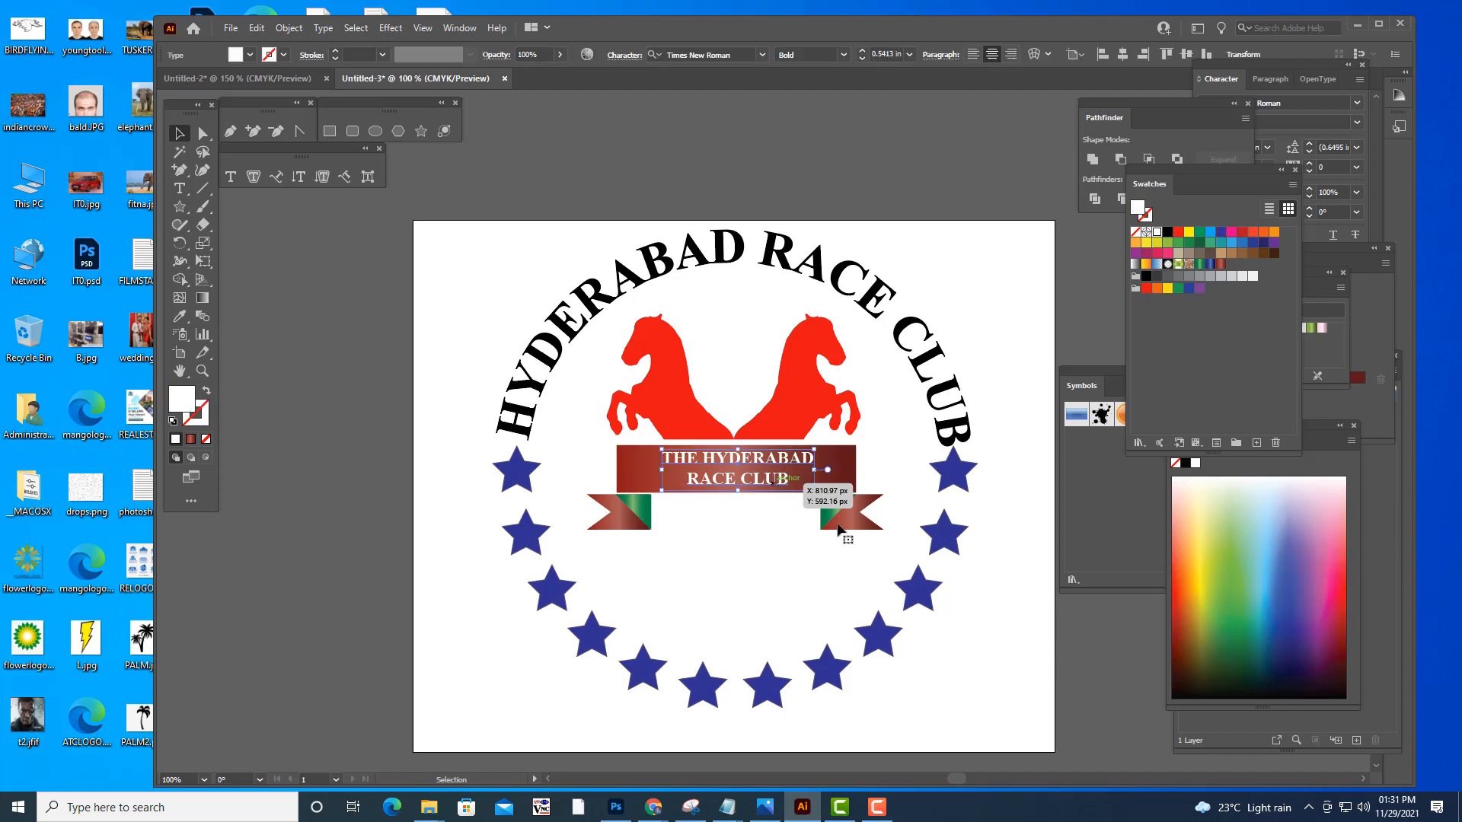
{"action": "left_click", "coordinate": [803, 561]}
{"action": "left_click", "coordinate": [791, 385]}
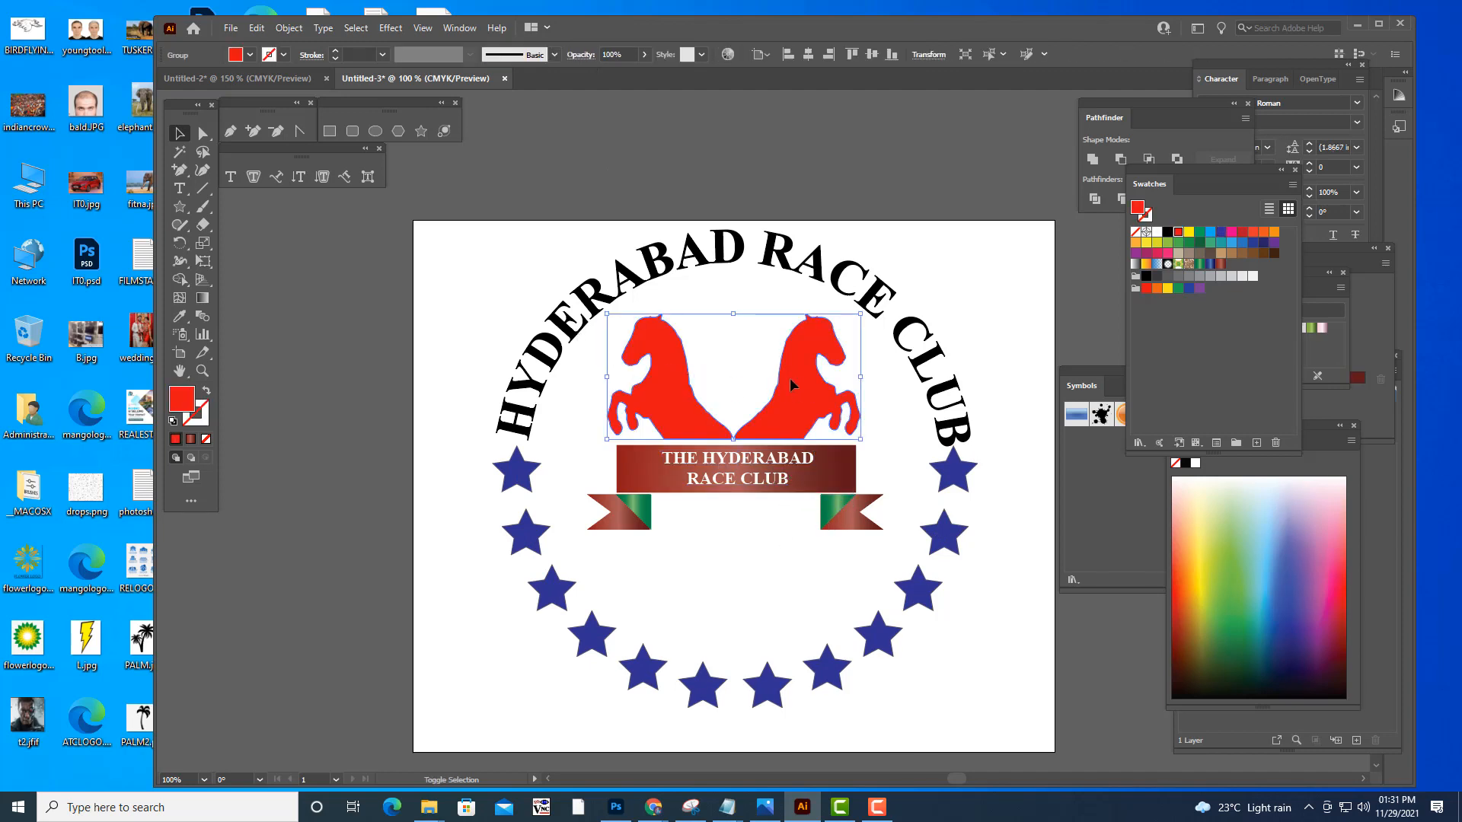
{"action": "left_click", "coordinate": [847, 483], "text": "shift"}
{"action": "left_click", "coordinate": [837, 514], "text": "shift"}
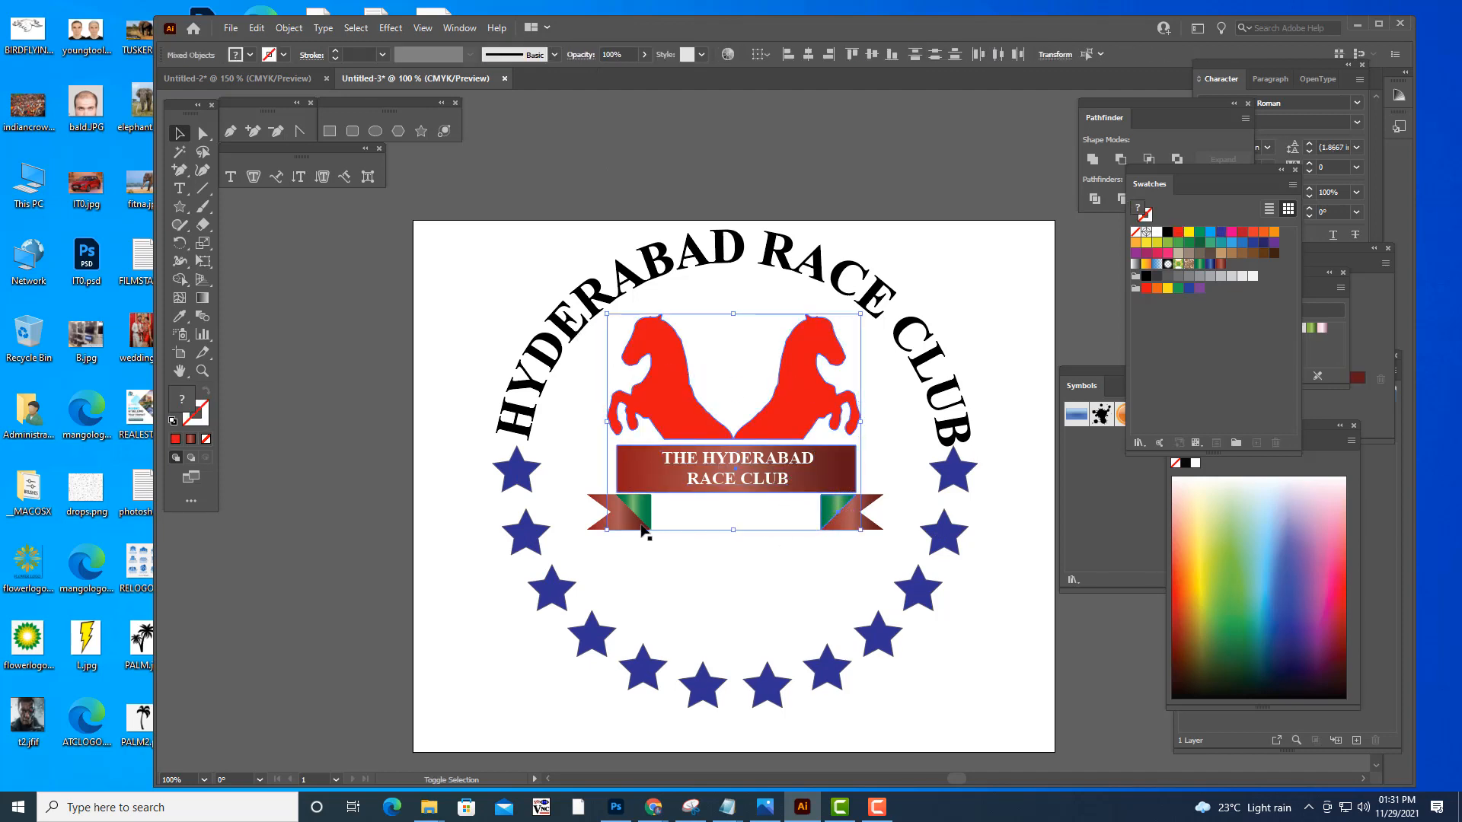
{"action": "left_click", "coordinate": [628, 525], "text": "shift"}
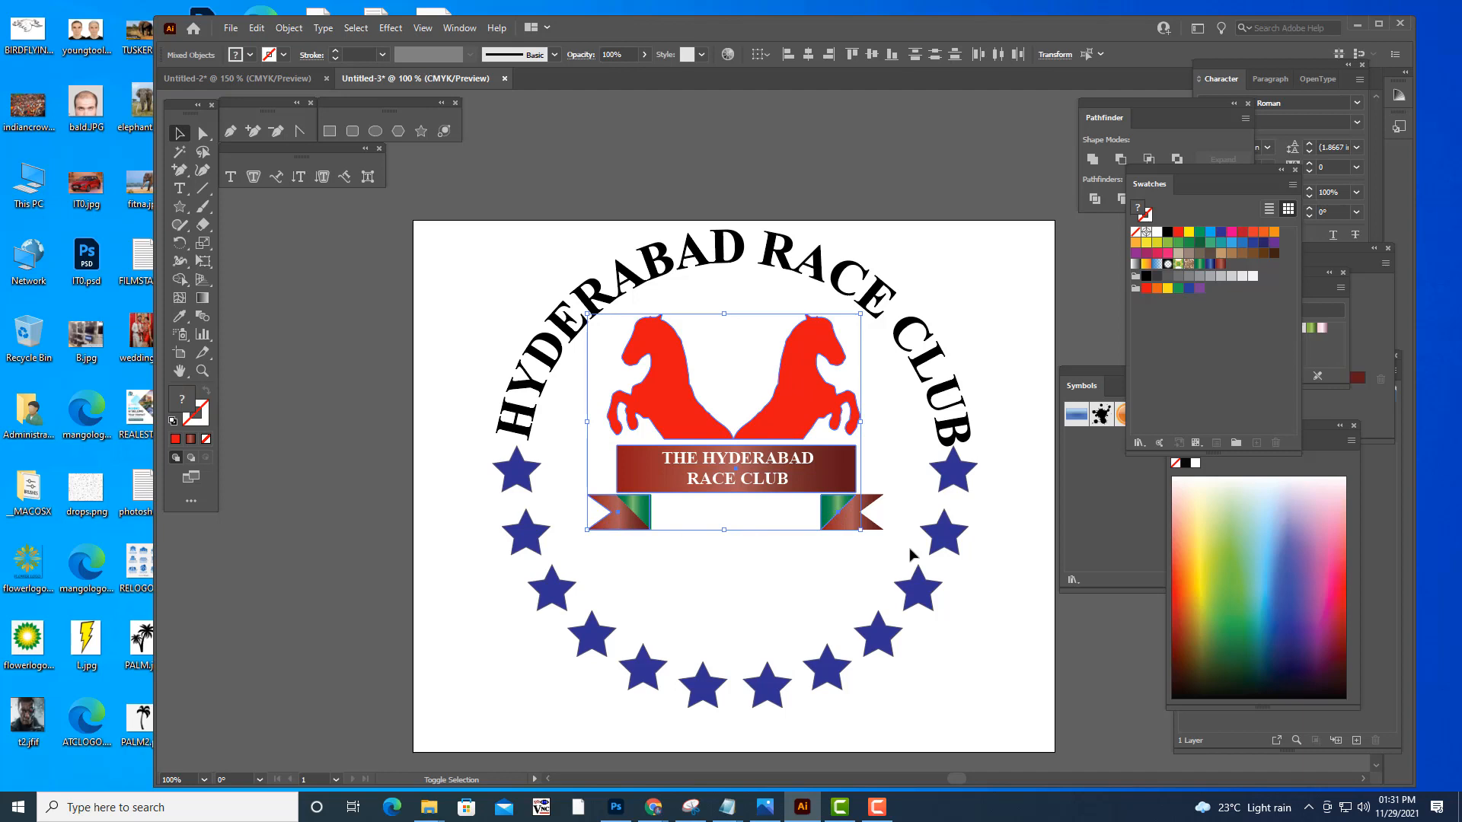
{"action": "left_click", "coordinate": [874, 527], "text": "shift"}
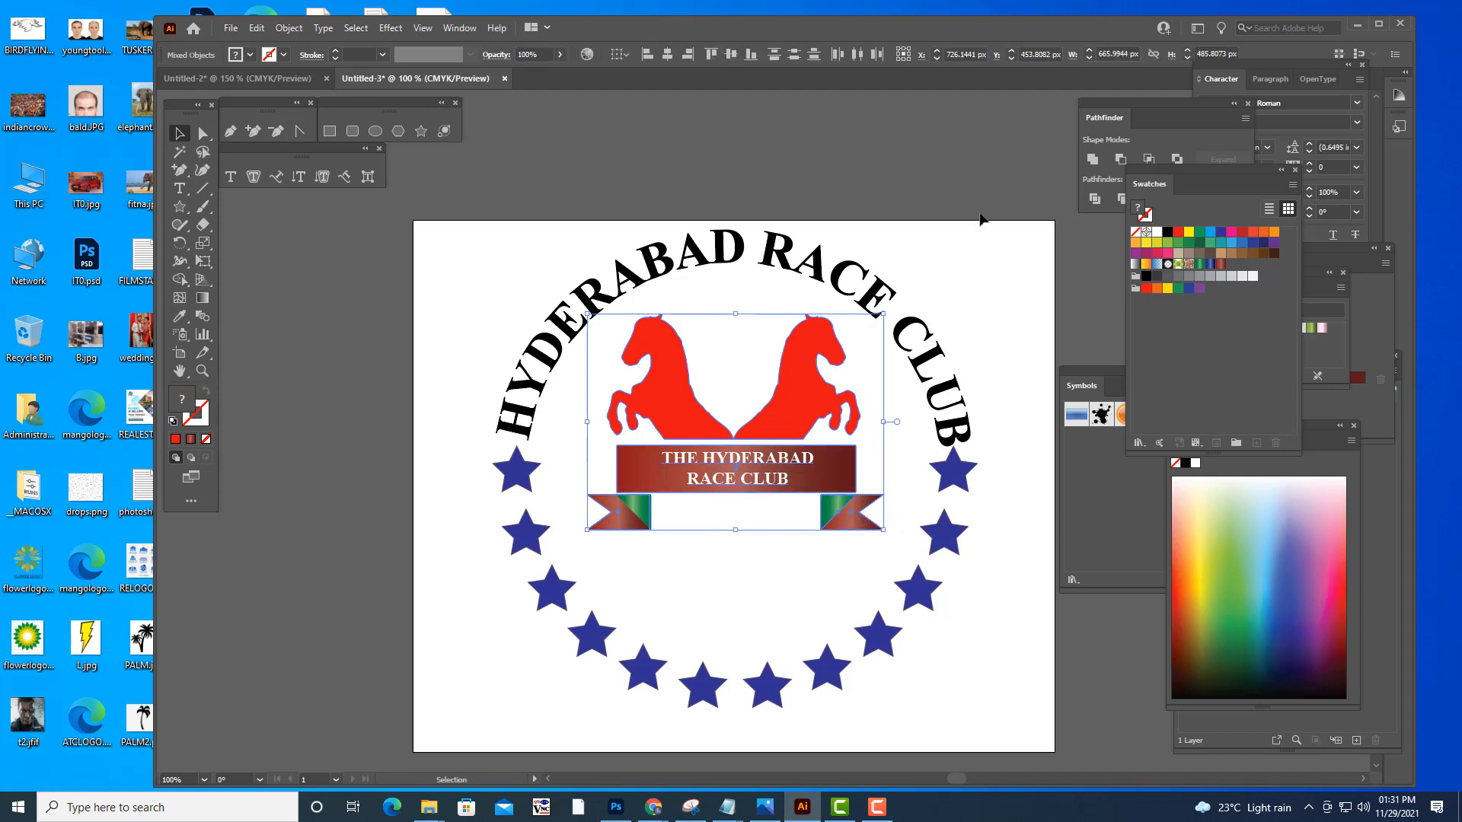
{"action": "key", "text": "ctrl+g"}
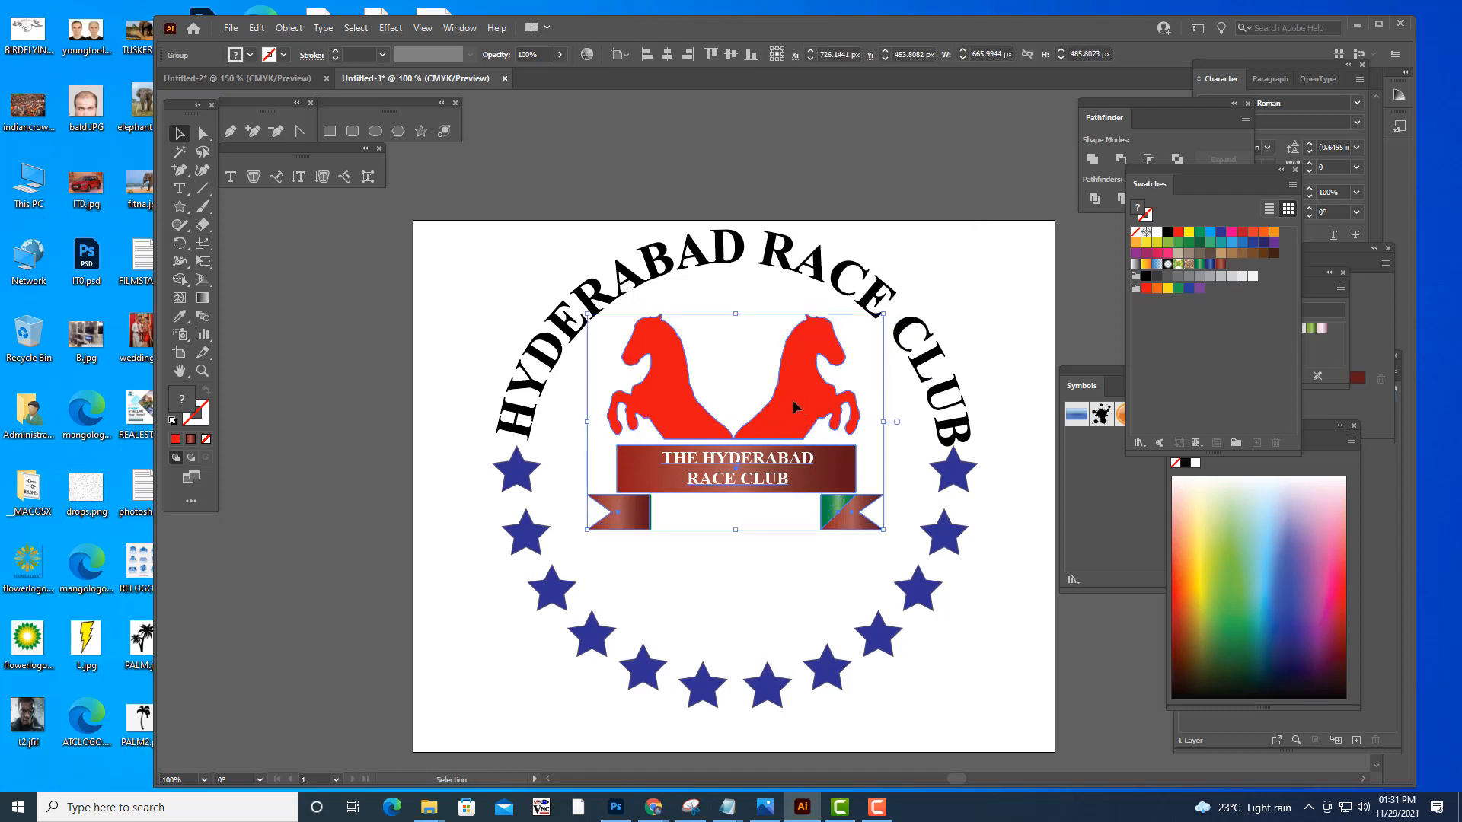
{"action": "left_click_drag", "start_coordinate": [793, 401], "coordinate": [790, 427]}
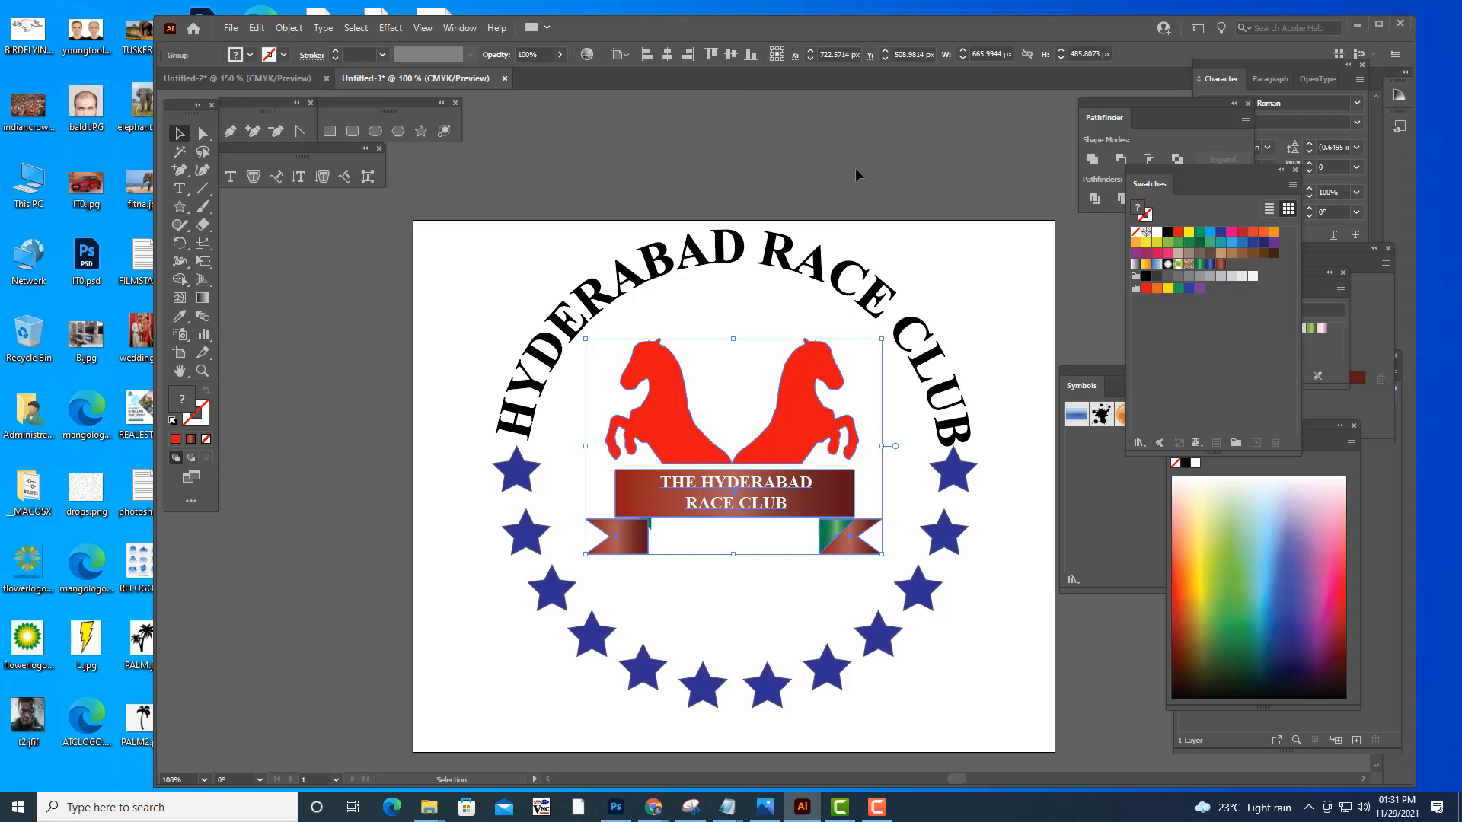
{"action": "left_click_drag", "start_coordinate": [814, 491], "coordinate": [808, 489]}
- Undo the move and grouping of the horses, banner and ribbon tails
{"action": "key", "text": "ctrl+z"}
{"action": "key", "text": "ctrl+z"}
{"action": "key", "text": "ctrl+z"}
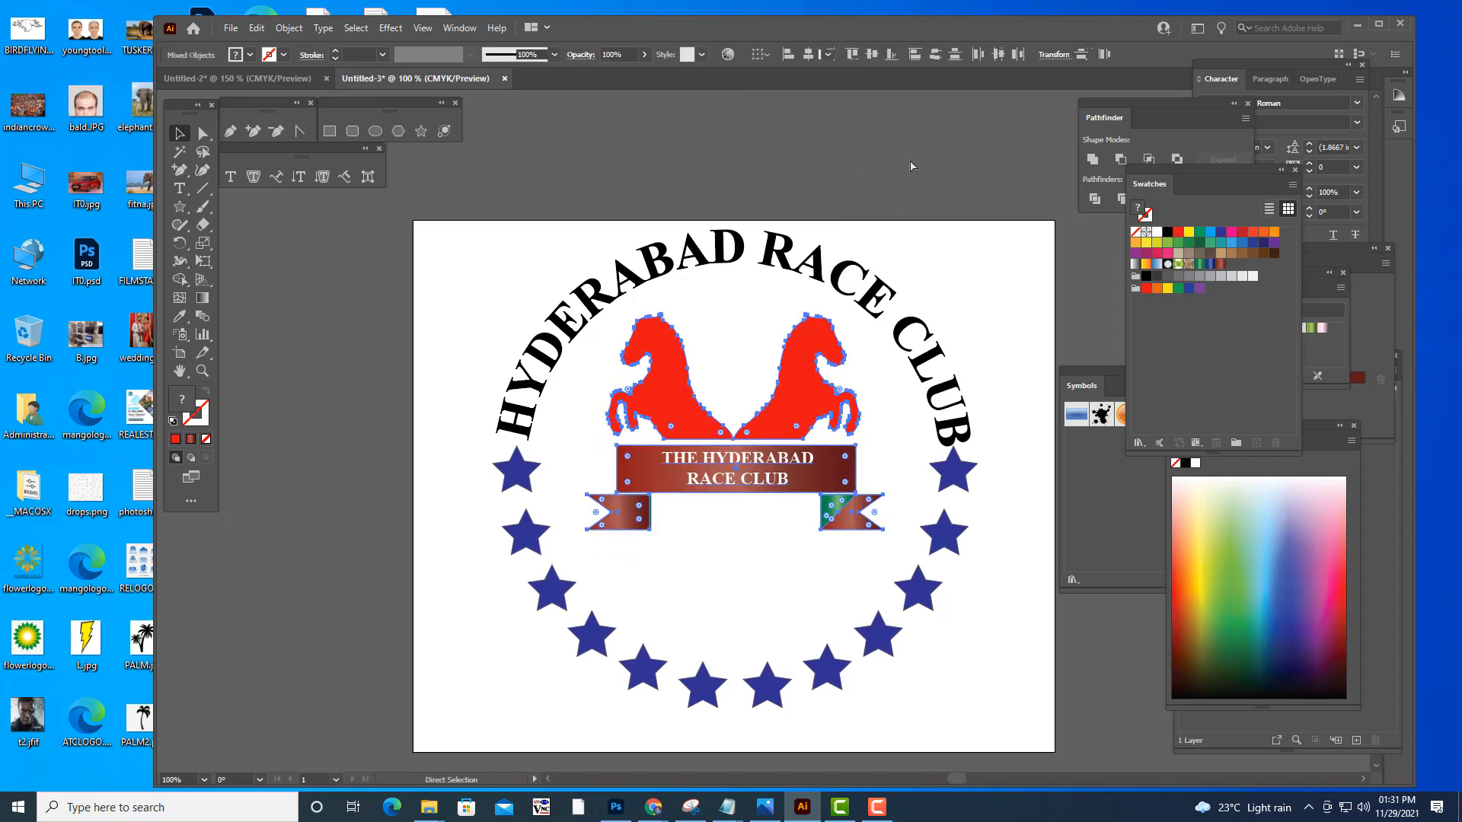
{"action": "key", "text": "ctrl+z"}
{"action": "key", "text": "ctrl+z"}
{"action": "key", "text": "ctrl+z"}
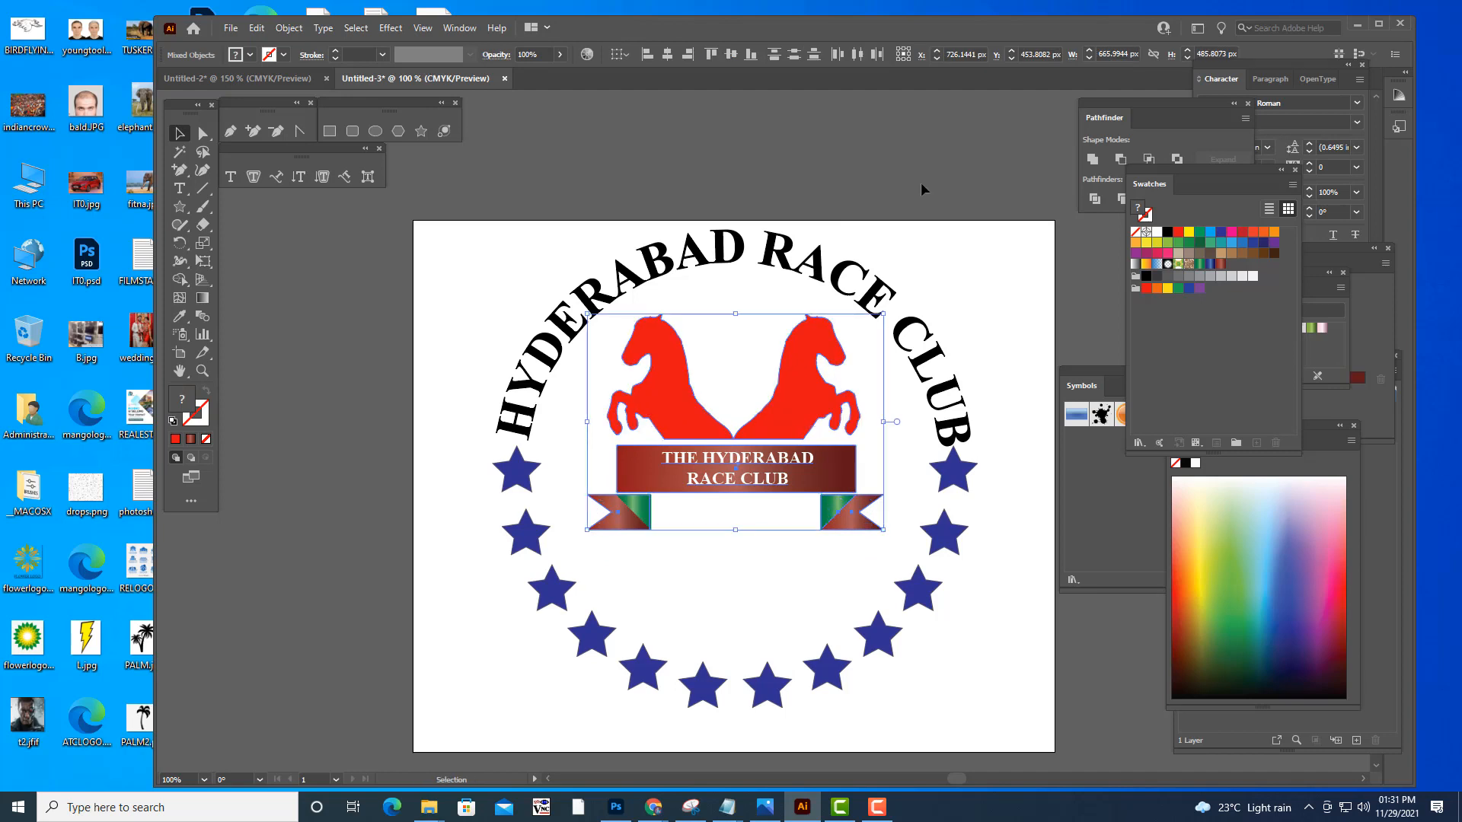
- Group the horses, banner, banner text and both ribbon tails with their green folds into one object
{"action": "left_click", "coordinate": [921, 181]}
{"action": "left_click", "coordinate": [642, 520]}
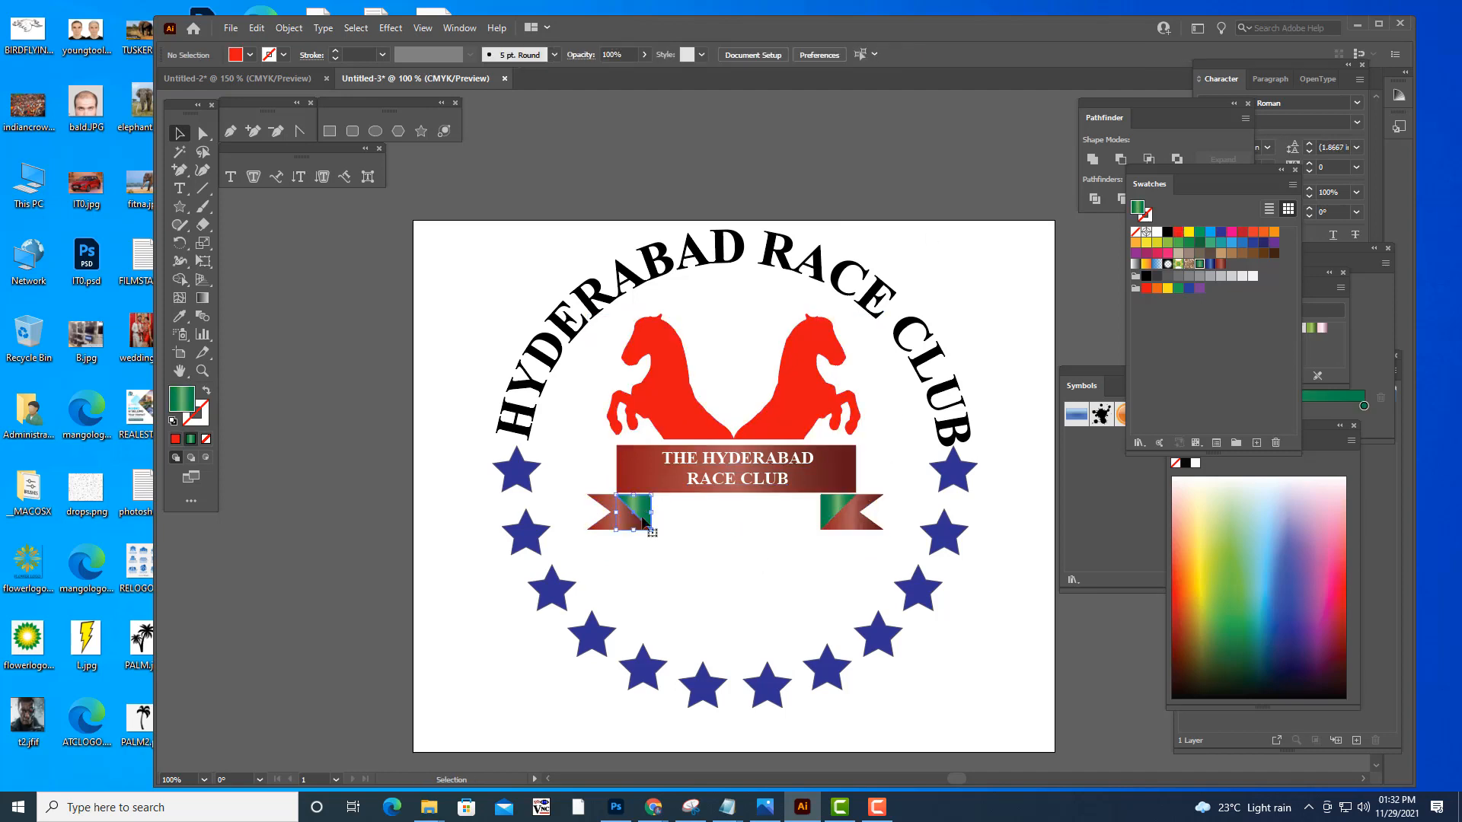
{"action": "left_click", "coordinate": [602, 522], "text": "shift"}
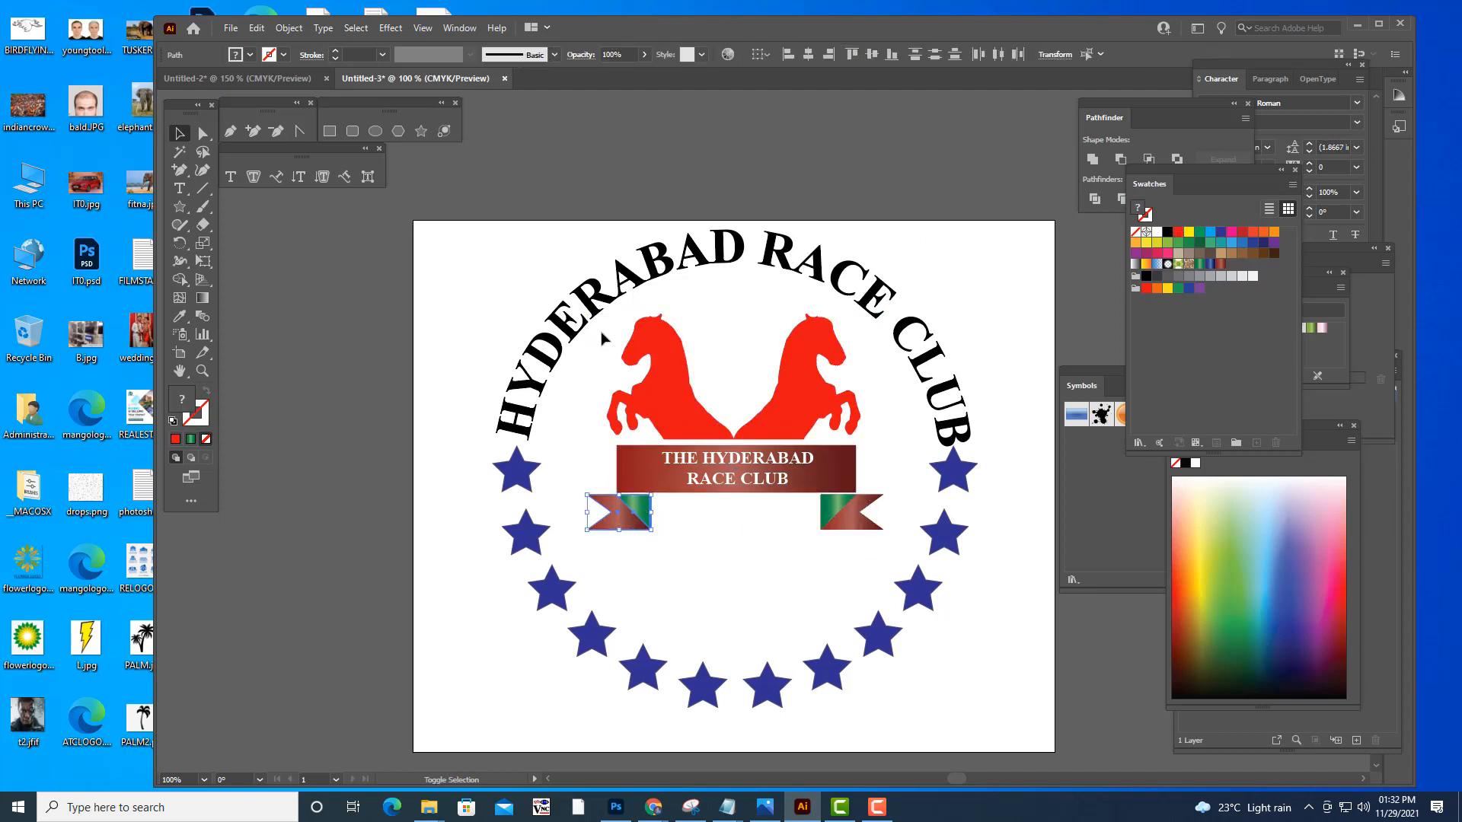
{"action": "left_click_drag", "start_coordinate": [596, 322], "coordinate": [874, 565]}
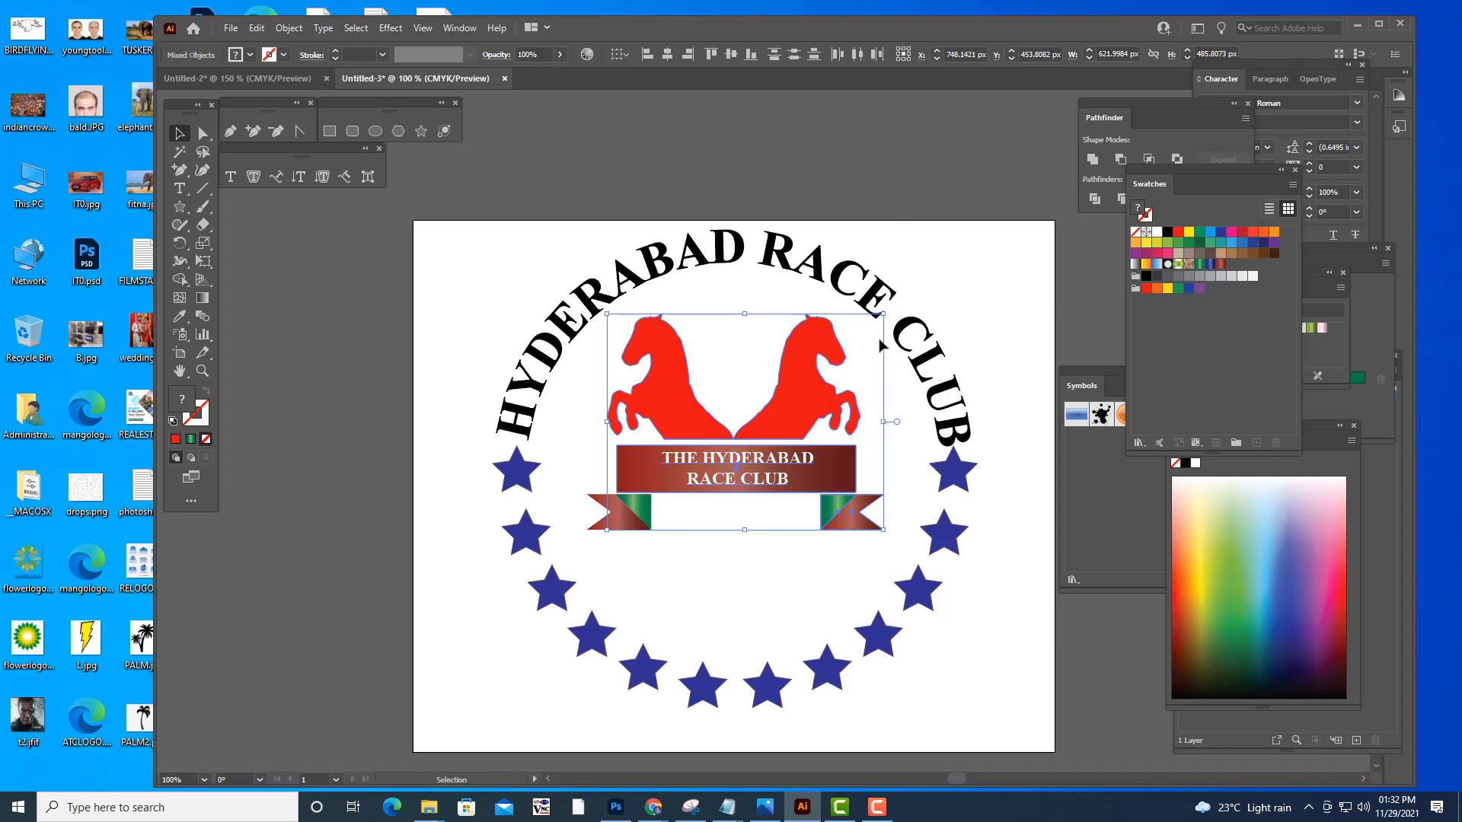
{"action": "key", "text": "a"}
{"action": "key", "text": "ctrl+g"}
{"action": "key", "text": "v"}
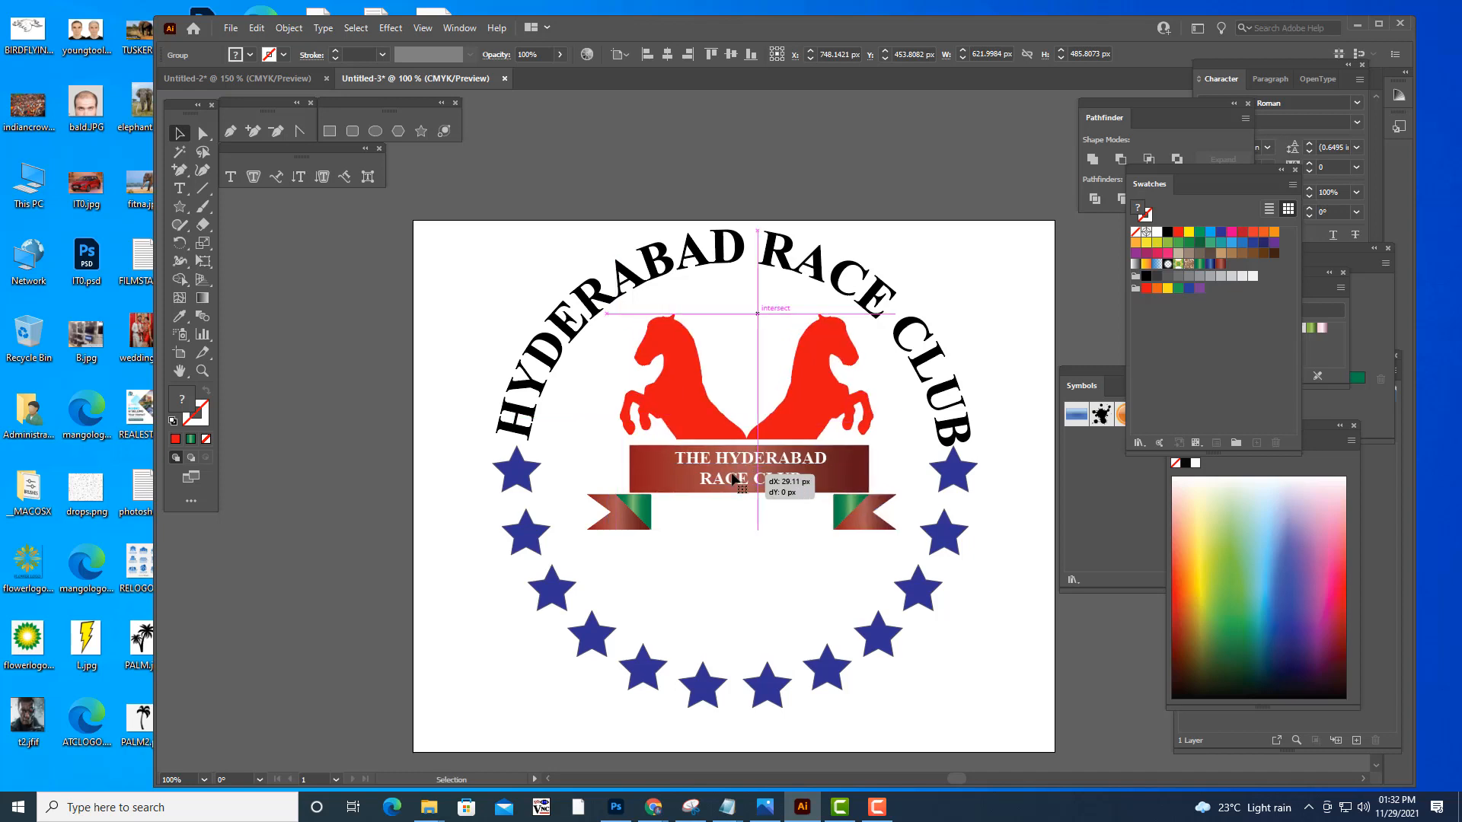
{"action": "left_click", "coordinate": [592, 525], "text": "shift"}
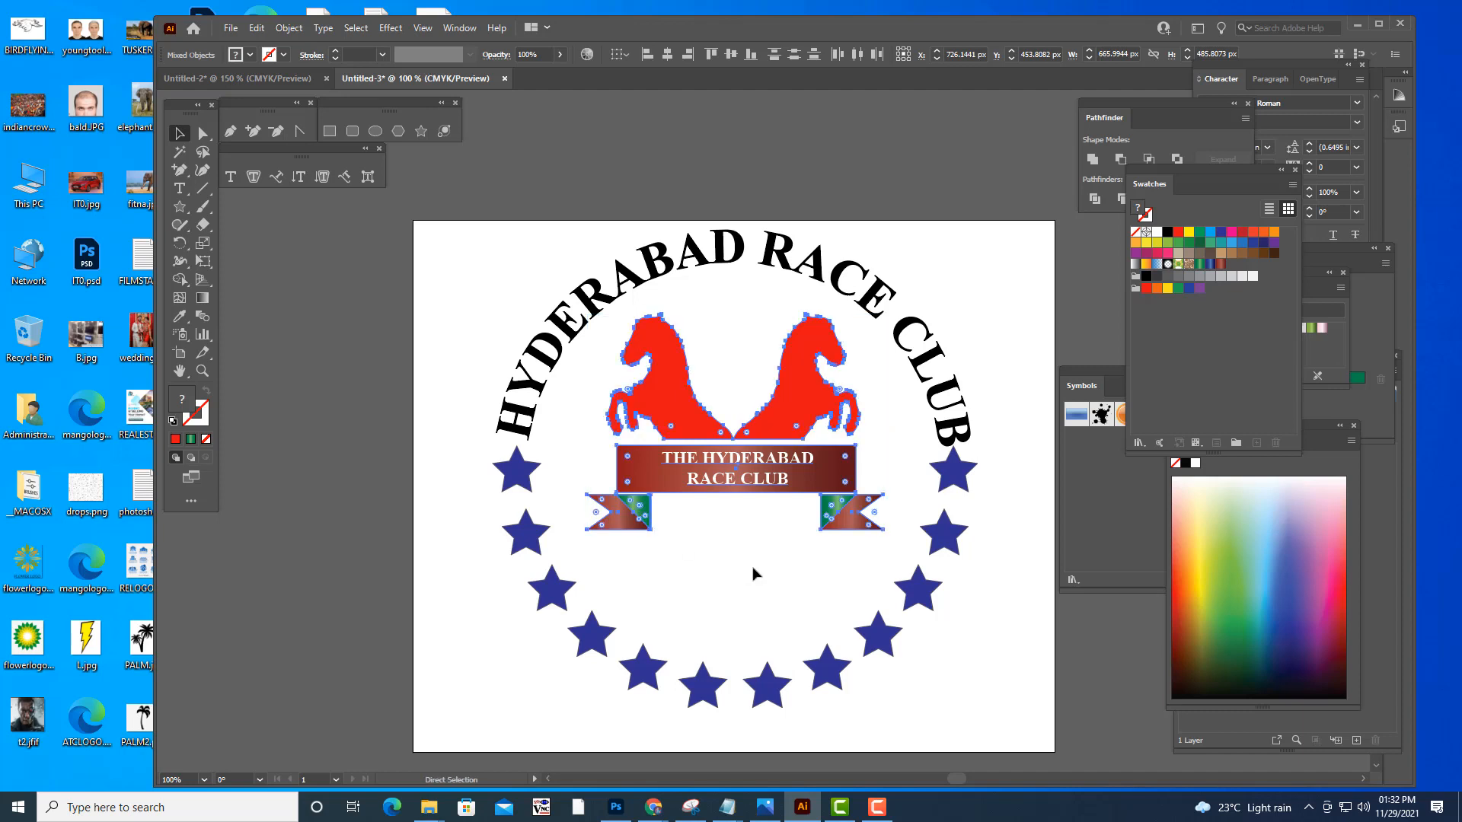
{"action": "key", "text": "ctrl+g"}
- Move the horse and banner group slightly left and down so it sits centred within the ring of text and stars
{"action": "mouse_move", "coordinate": [726, 487]}
{"action": "left_mouse_down"}
{"action": "mouse_move", "coordinate": [764, 470]}
{"action": "mouse_move", "coordinate": [741, 477]}
{"action": "left_mouse_up"}
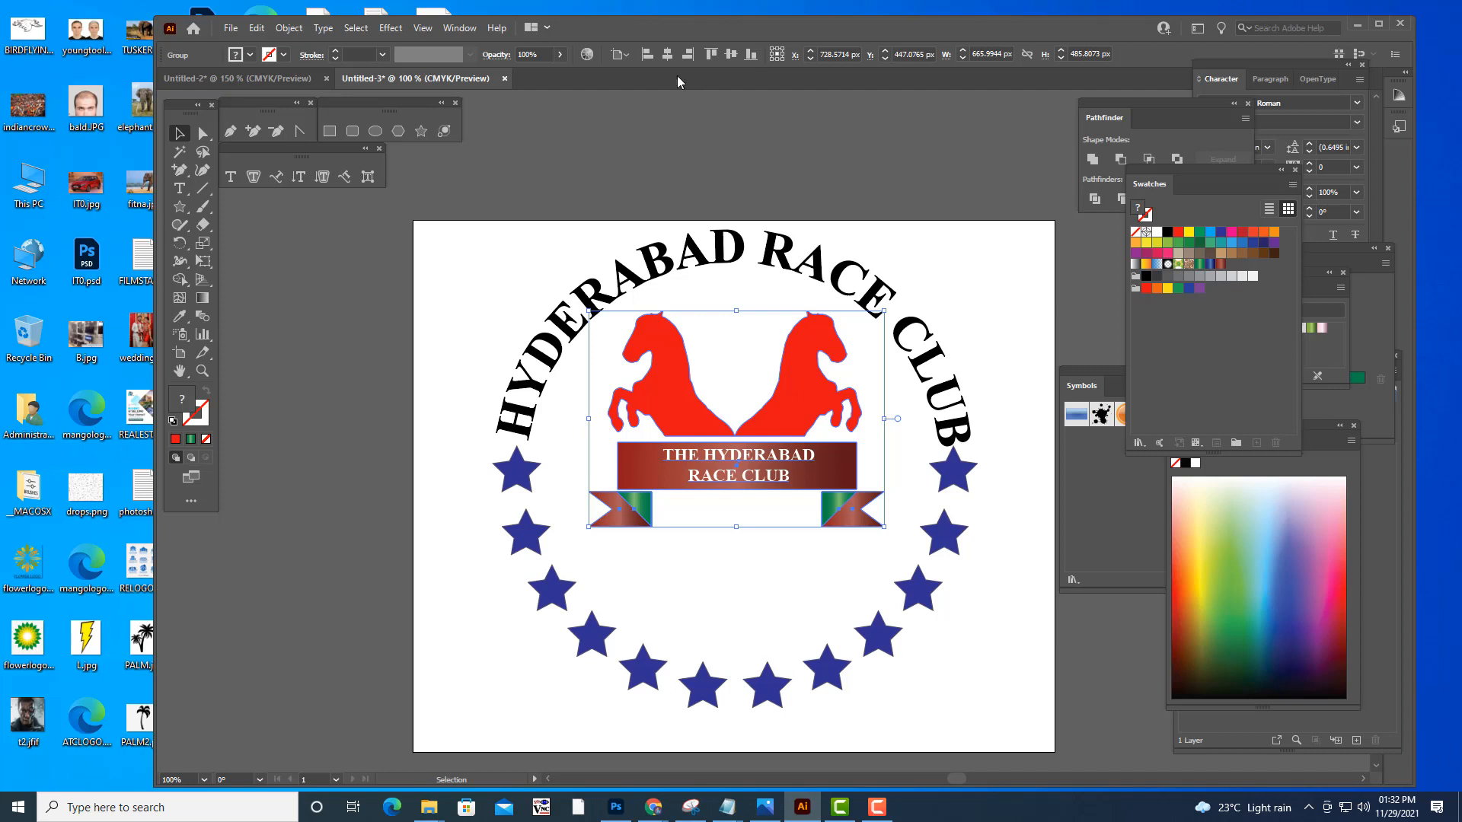
{"action": "key", "text": "Left"}
{"action": "key", "text": "Left"}
{"action": "key", "text": "Left"}
{"action": "key", "text": "Left"}
{"action": "key", "text": "Left"}
{"action": "key", "text": "Left"}
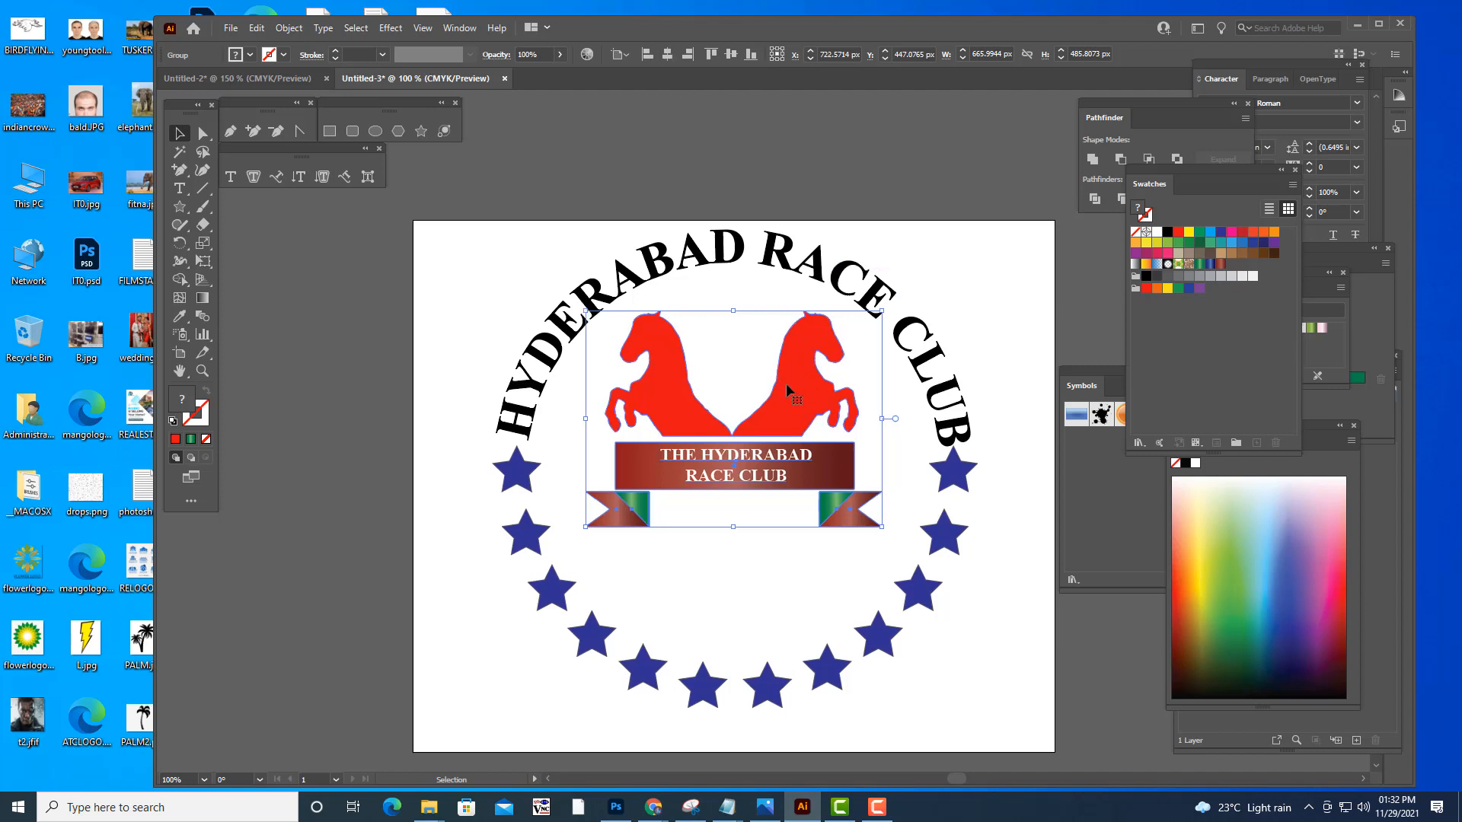
{"action": "left_click_drag", "start_coordinate": [796, 378], "coordinate": [800, 402]}
{"action": "left_click", "coordinate": [847, 131]}
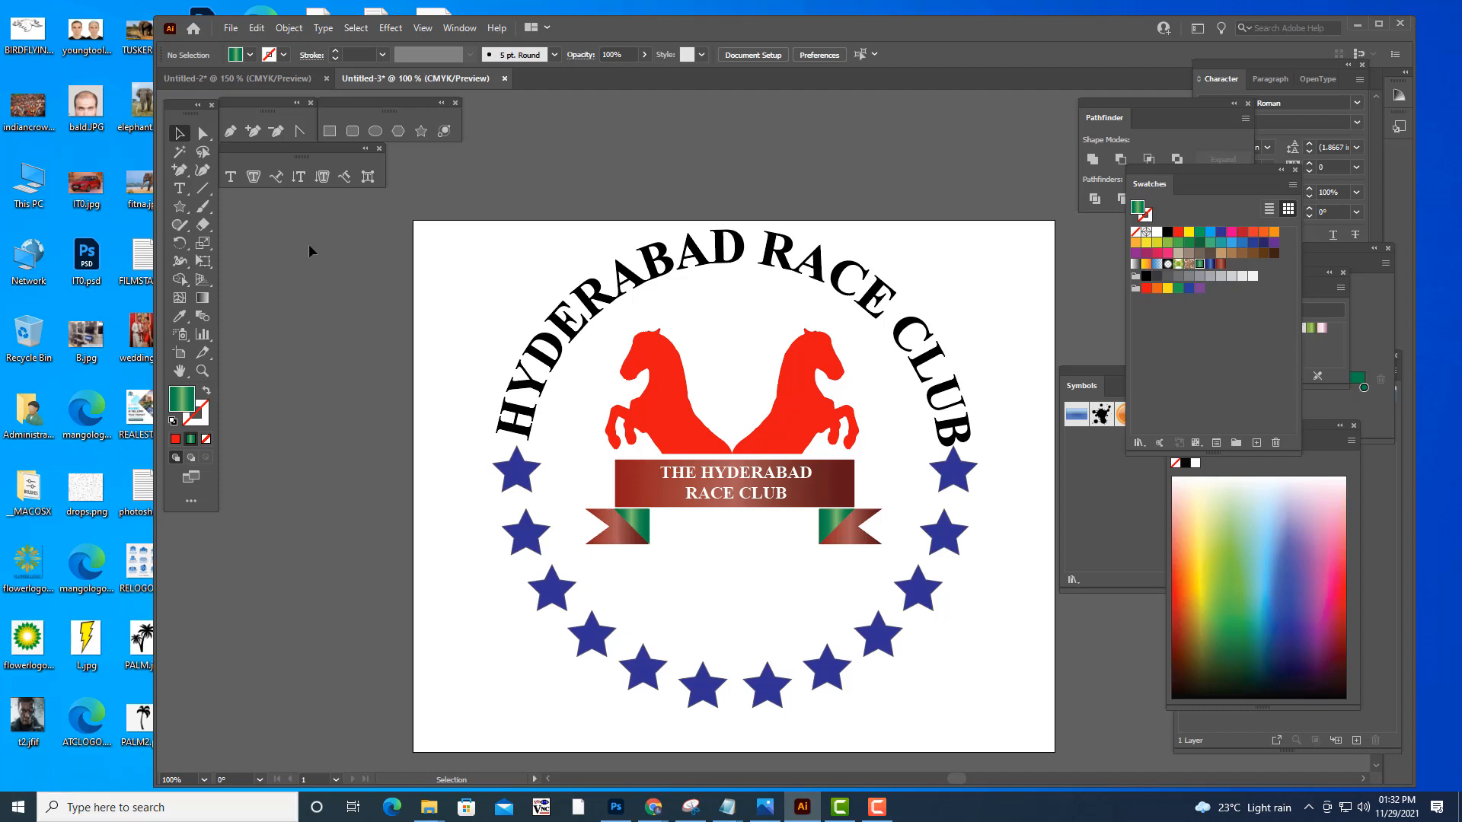
- Draw a large green gradient circle and centre it over the ring of text and stars
{"action": "left_click", "coordinate": [375, 131]}
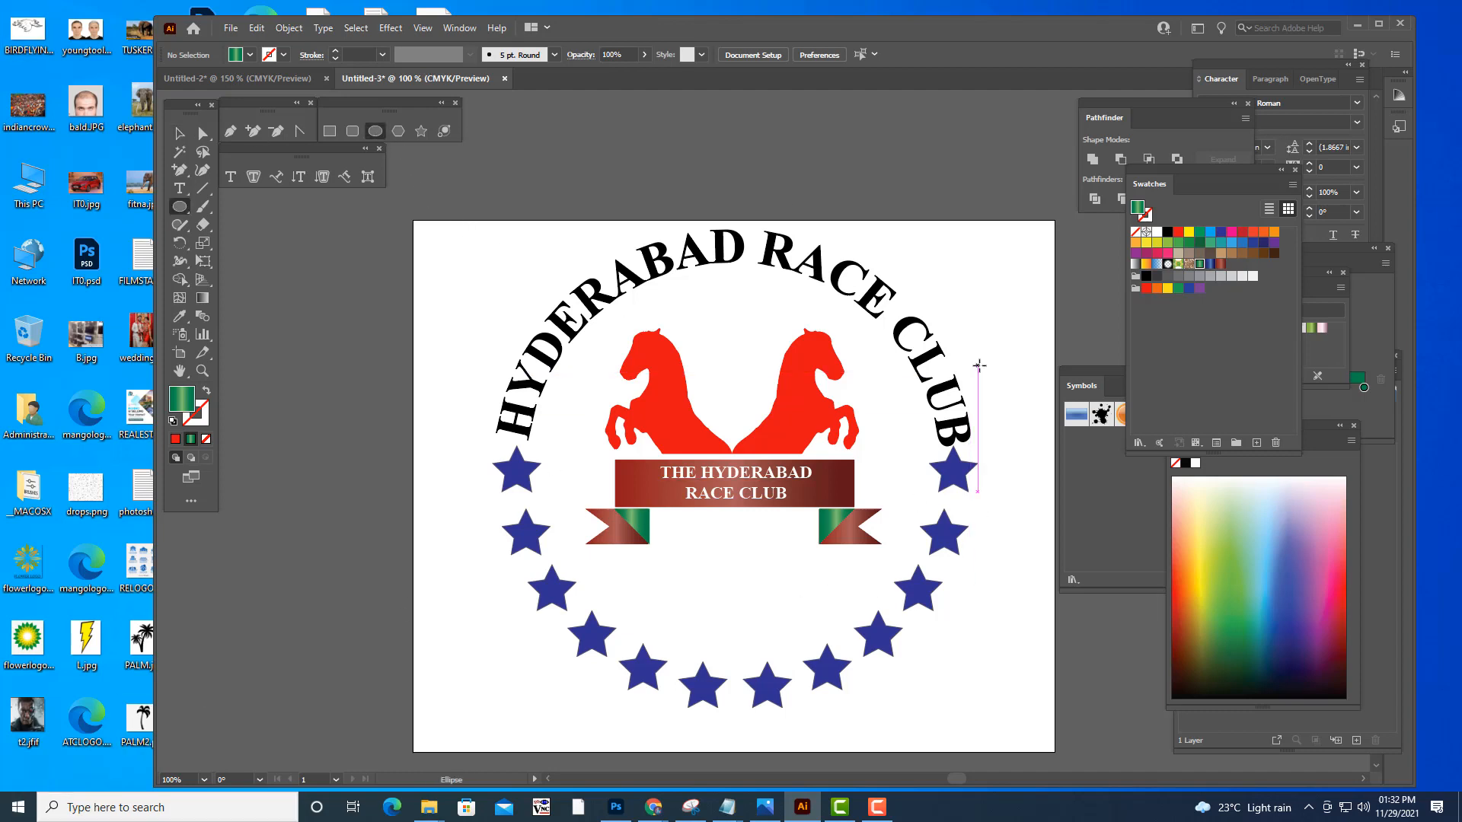
{"action": "key", "text": "ctrl+minus"}
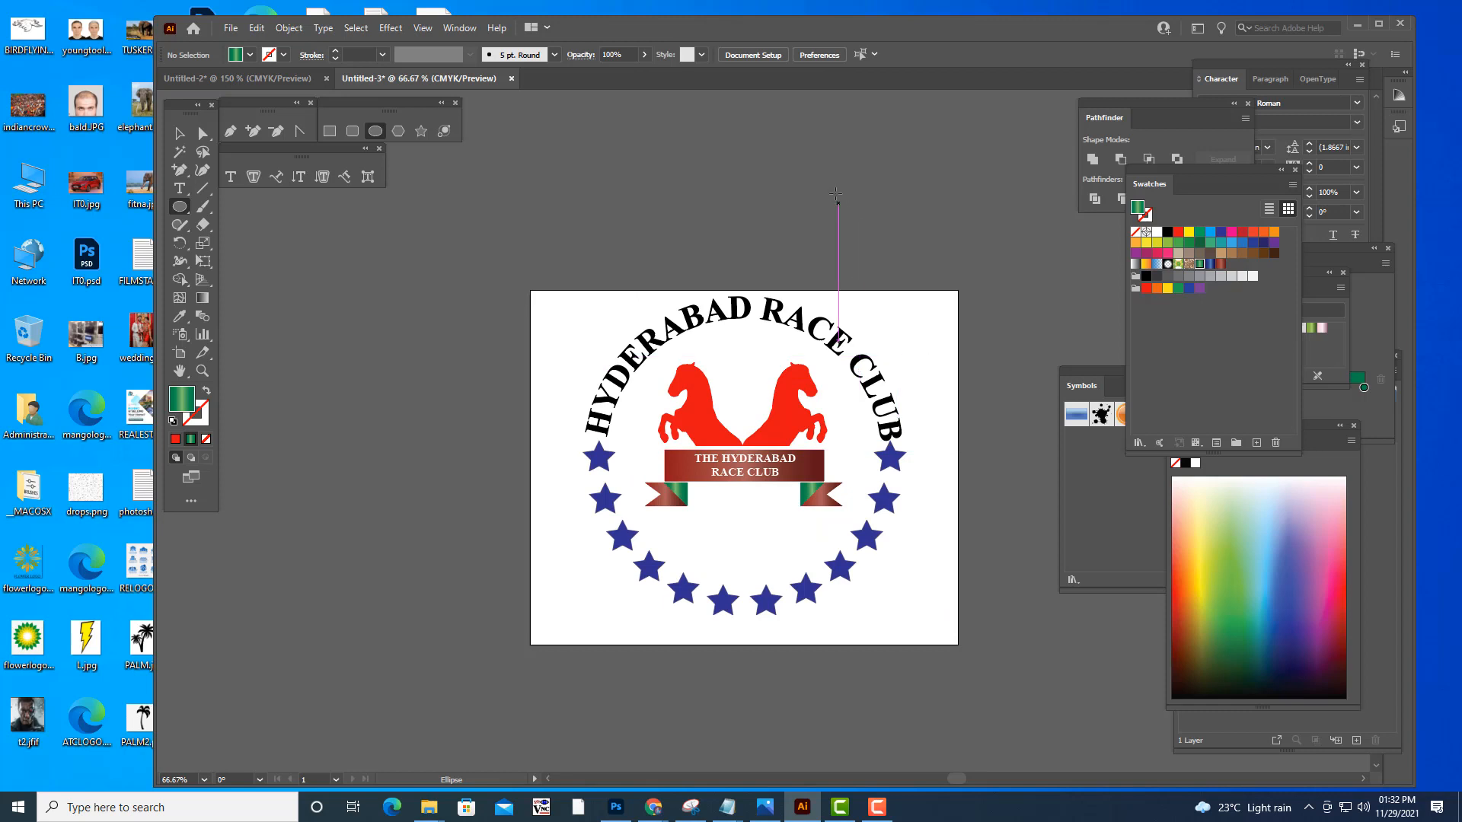
{"action": "left_click_drag", "start_coordinate": [592, 141], "coordinate": [892, 440]}
{"action": "key", "text": "v"}
{"action": "left_click_drag", "start_coordinate": [781, 291], "coordinate": [796, 391]}
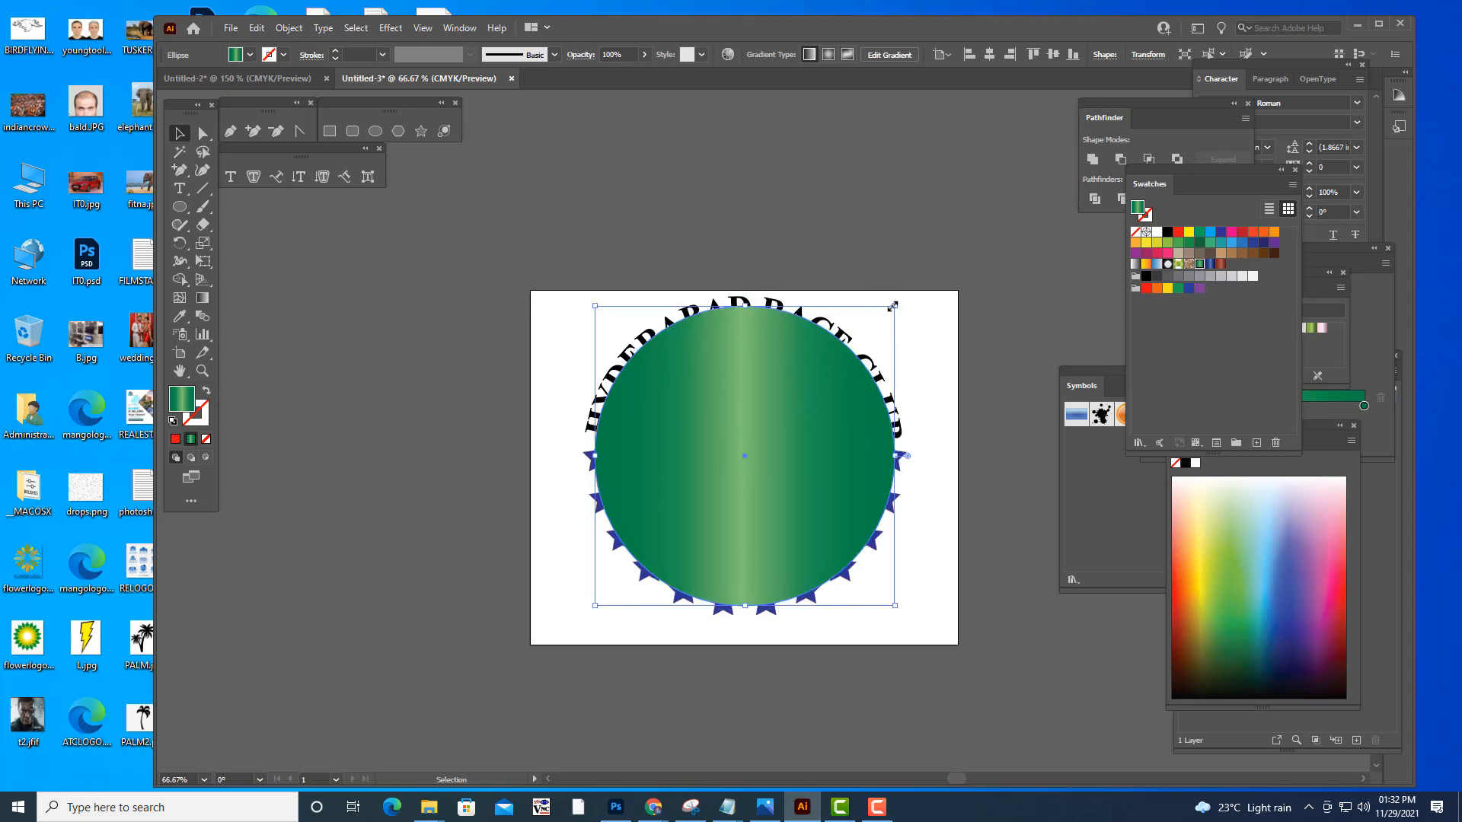
- Send the green circle behind all other artwork and shrink it about its centre to about 859 px, inside the lettering and stars
{"action": "left_click_drag", "start_coordinate": [895, 305], "coordinate": [888, 312]}
{"action": "right_click", "coordinate": [810, 393]}
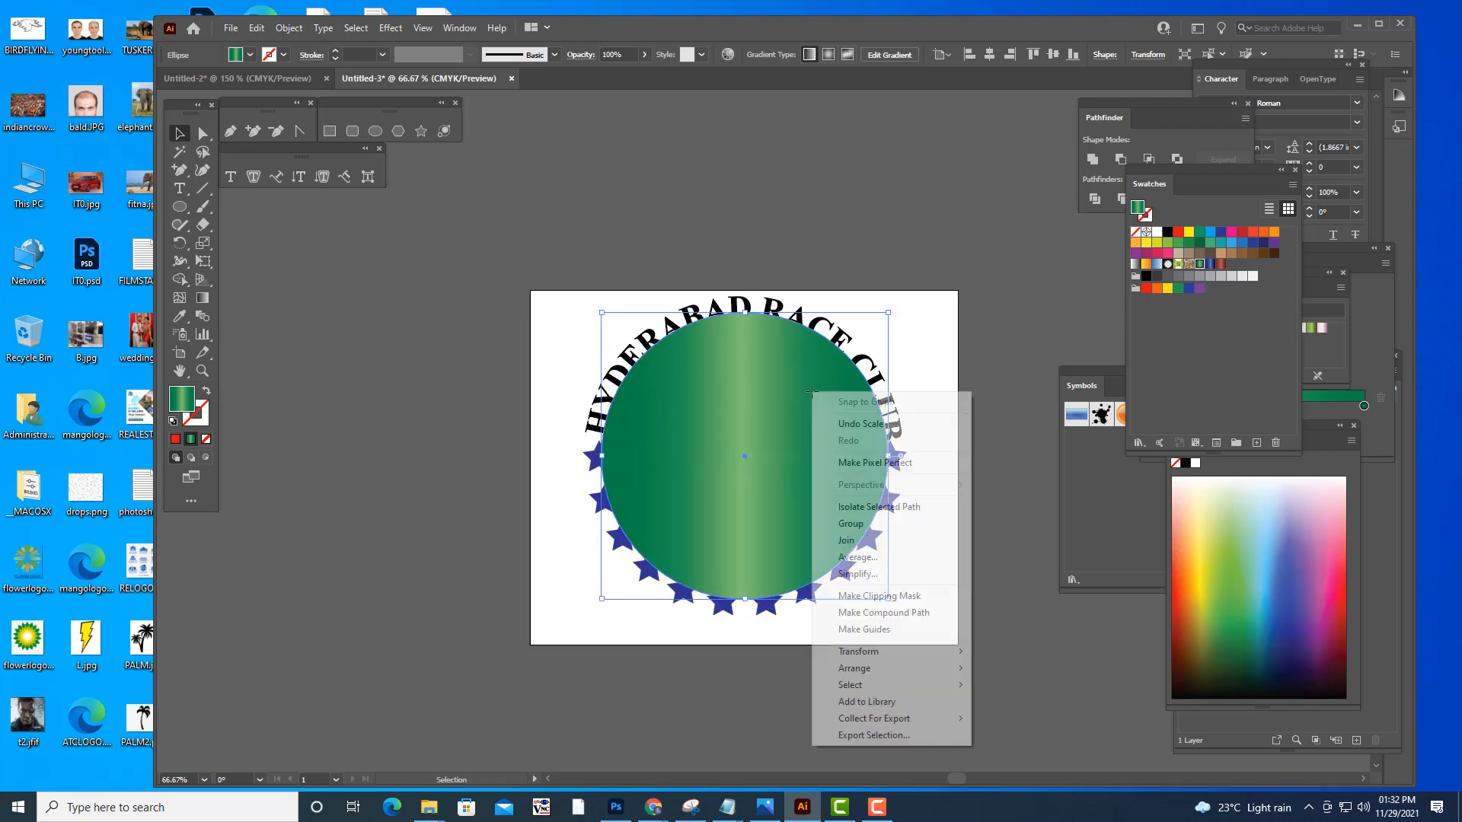
{"action": "mouse_move", "coordinate": [879, 678]}
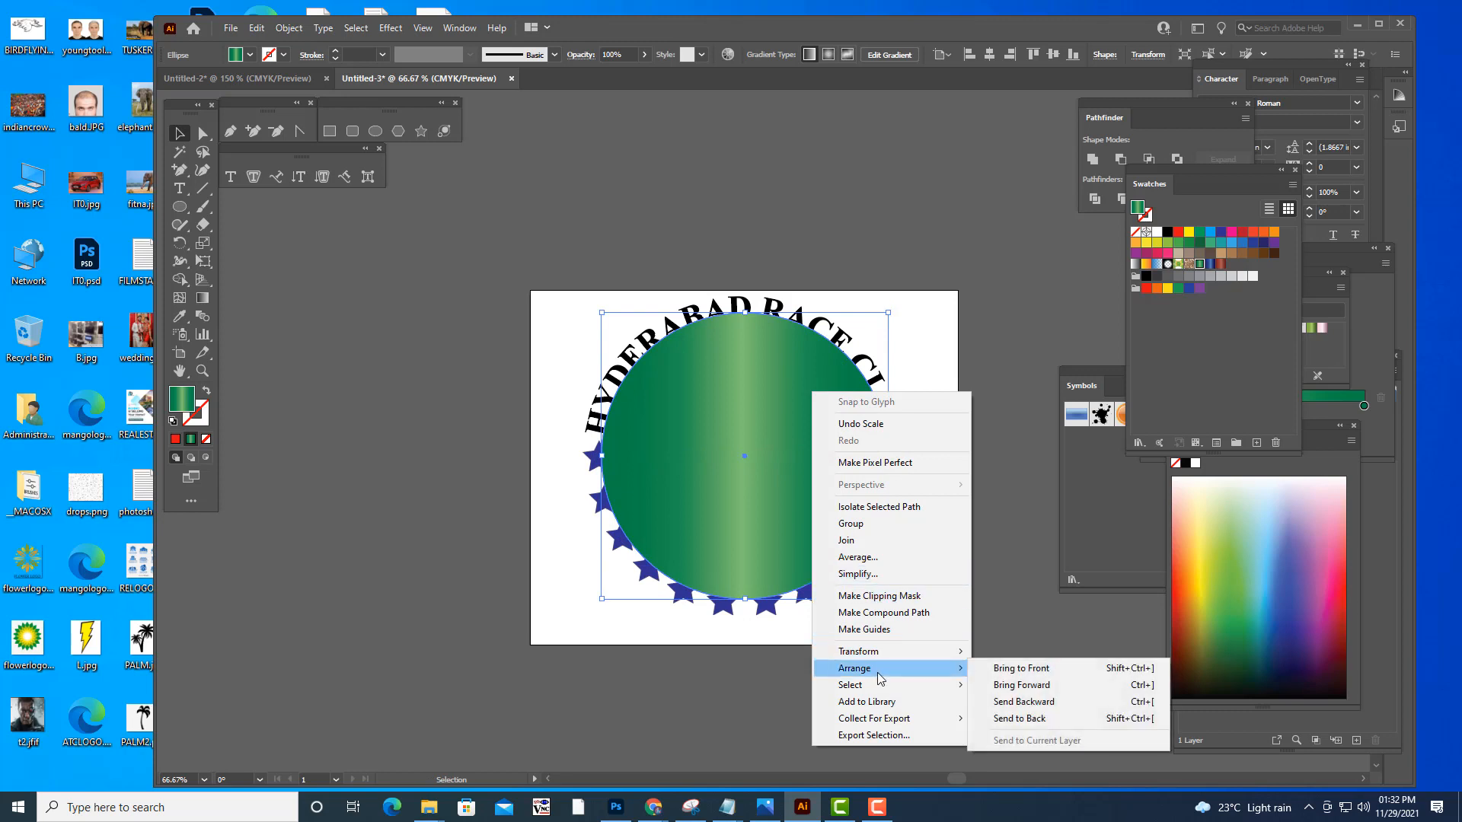
{"action": "left_click", "coordinate": [1054, 720]}
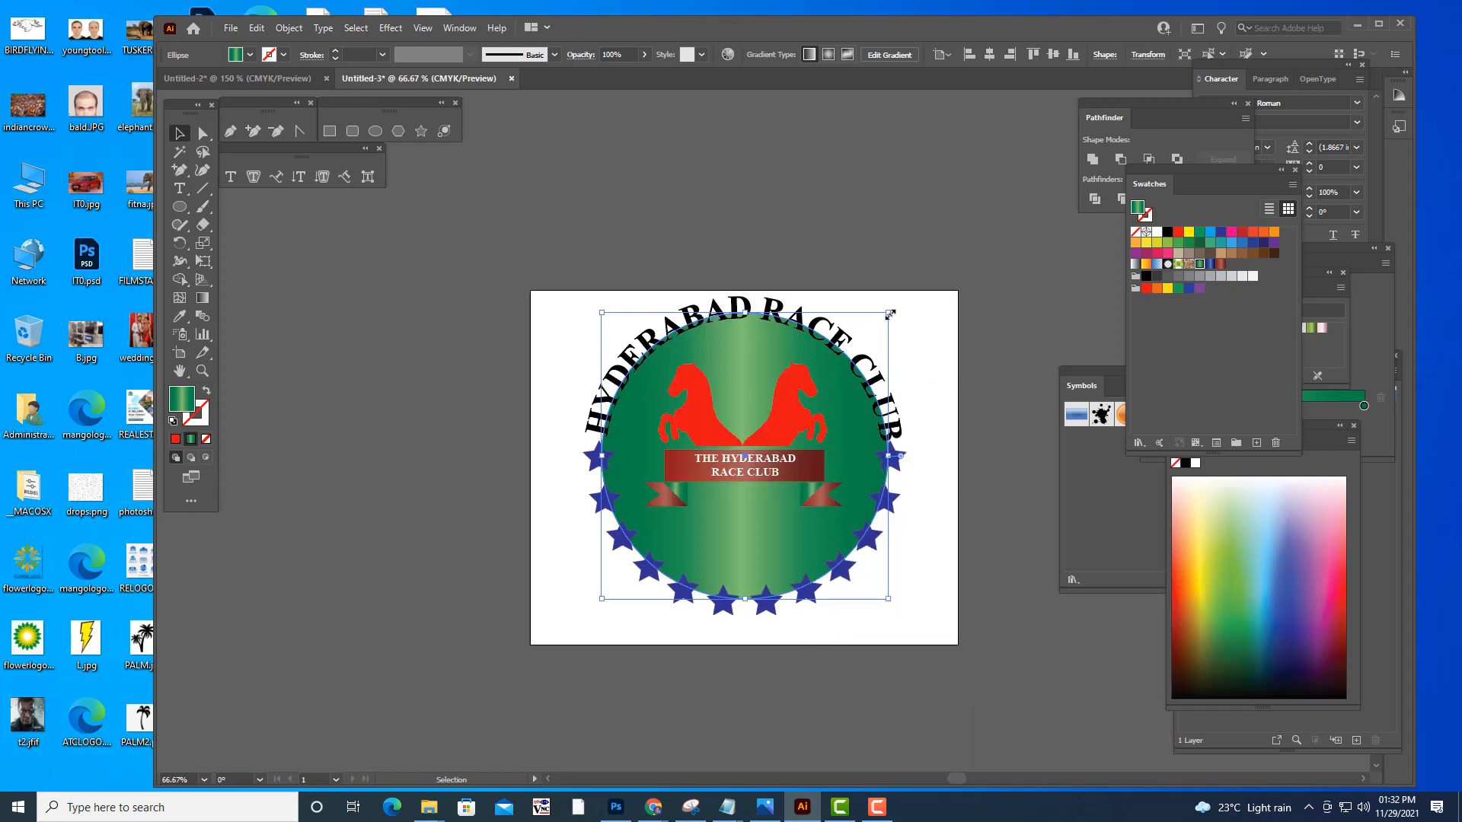
{"action": "left_click_drag", "start_coordinate": [888, 312], "coordinate": [874, 331]}
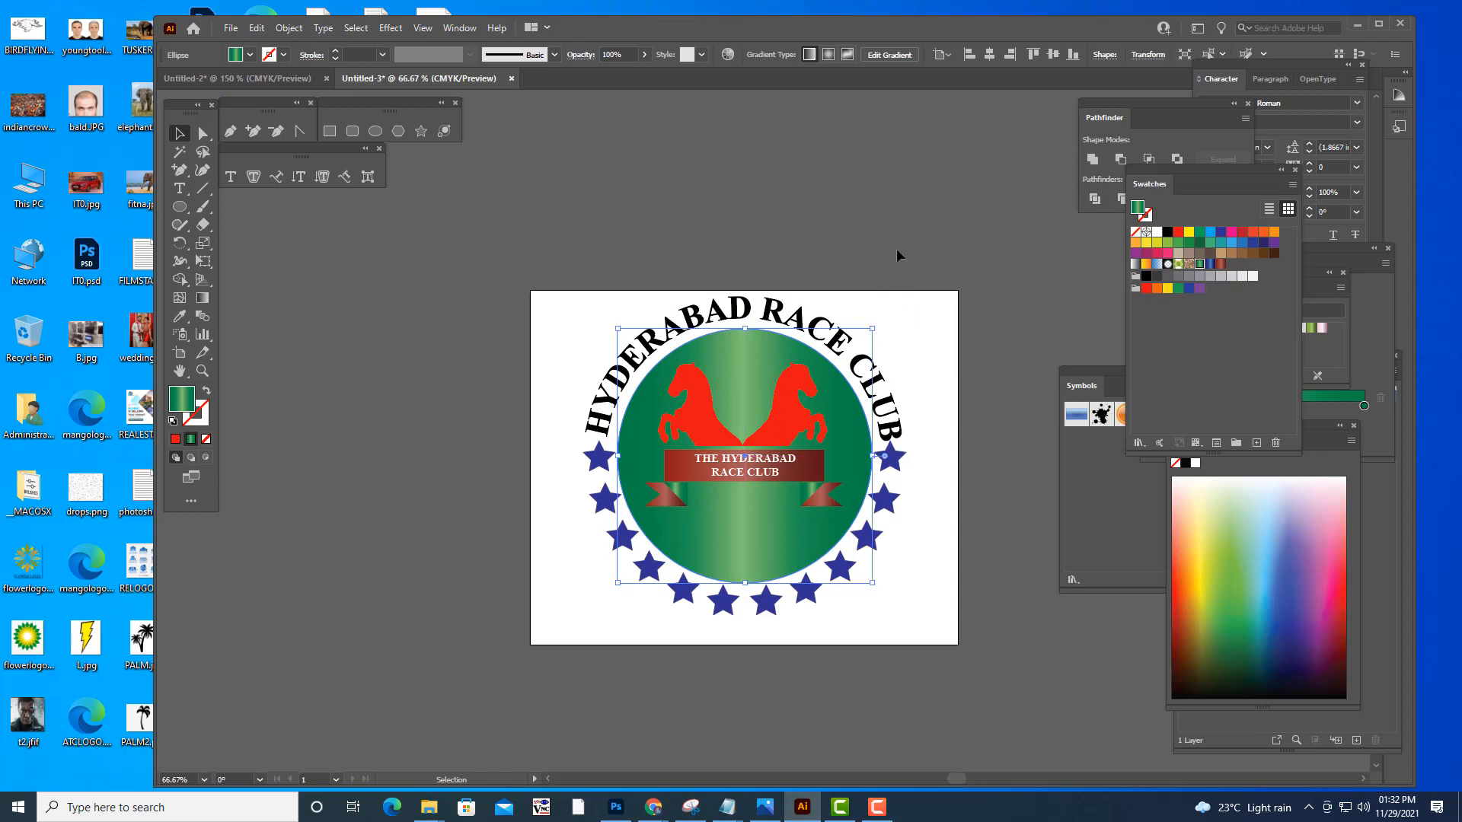
{"action": "left_click", "coordinate": [897, 239]}
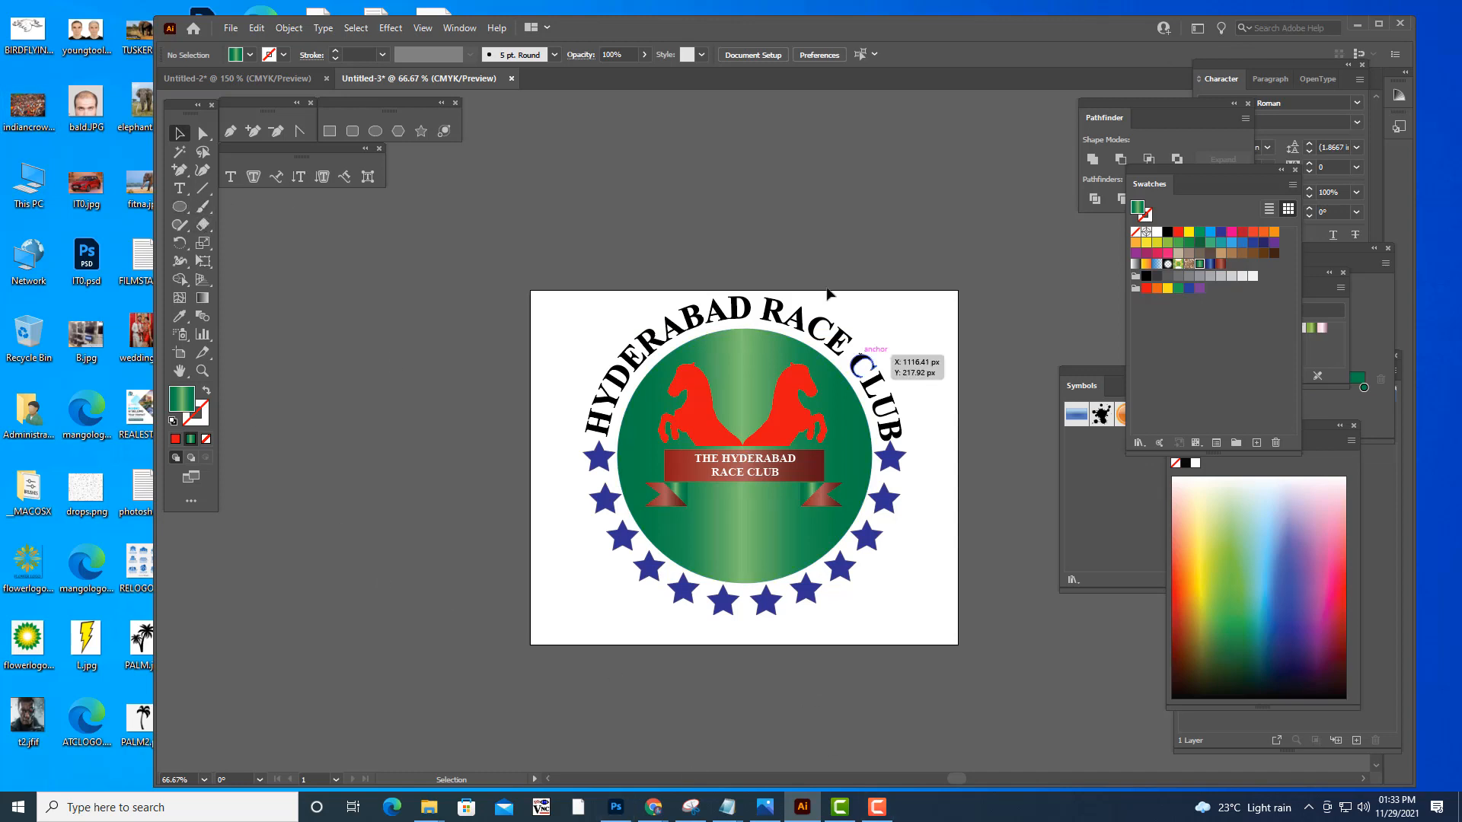
{"action": "key", "text": "a"}
{"action": "left_click", "coordinate": [781, 348]}
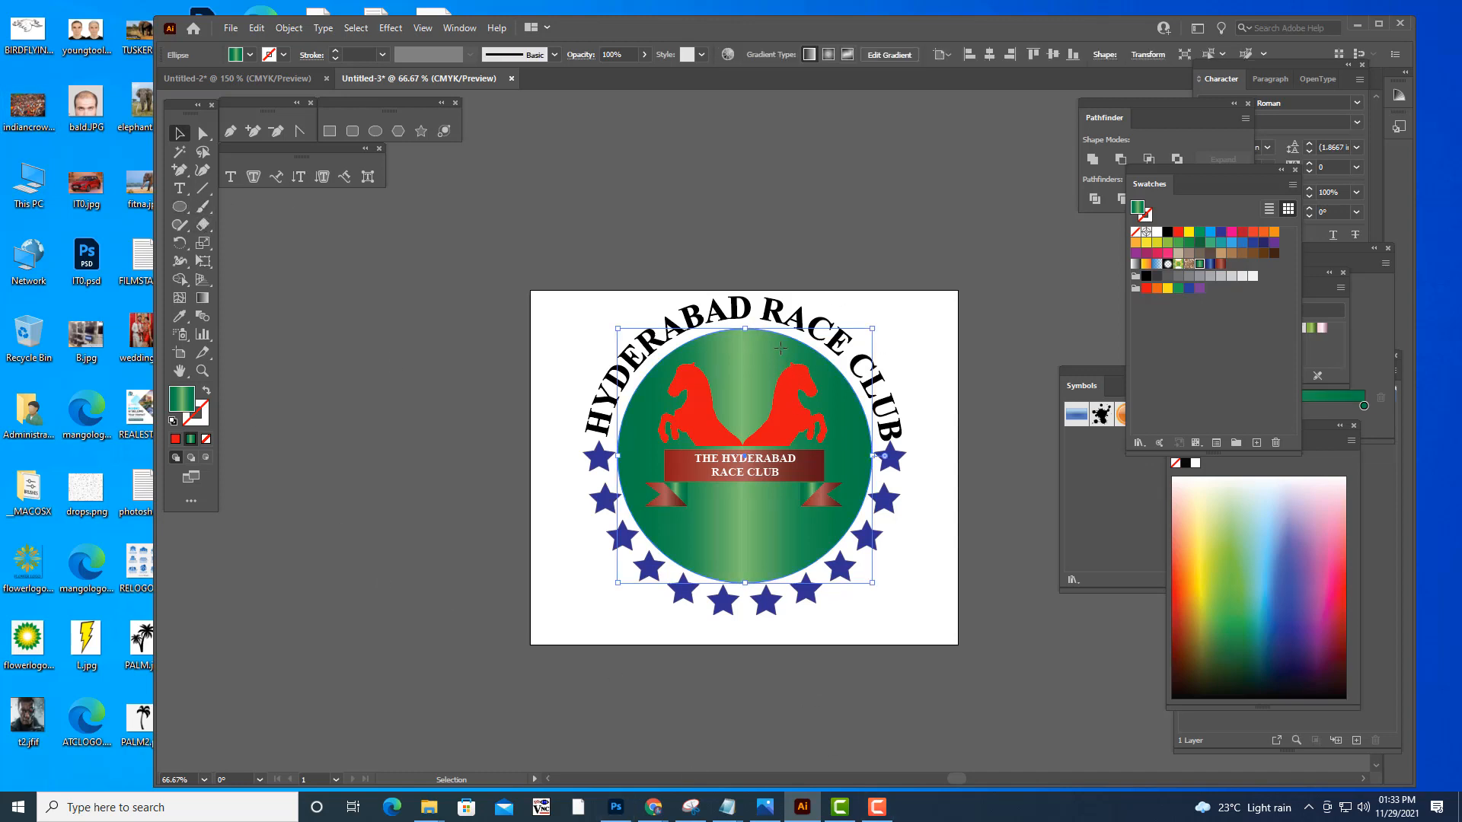
{"action": "key", "text": "v"}
{"action": "key", "text": "f"}
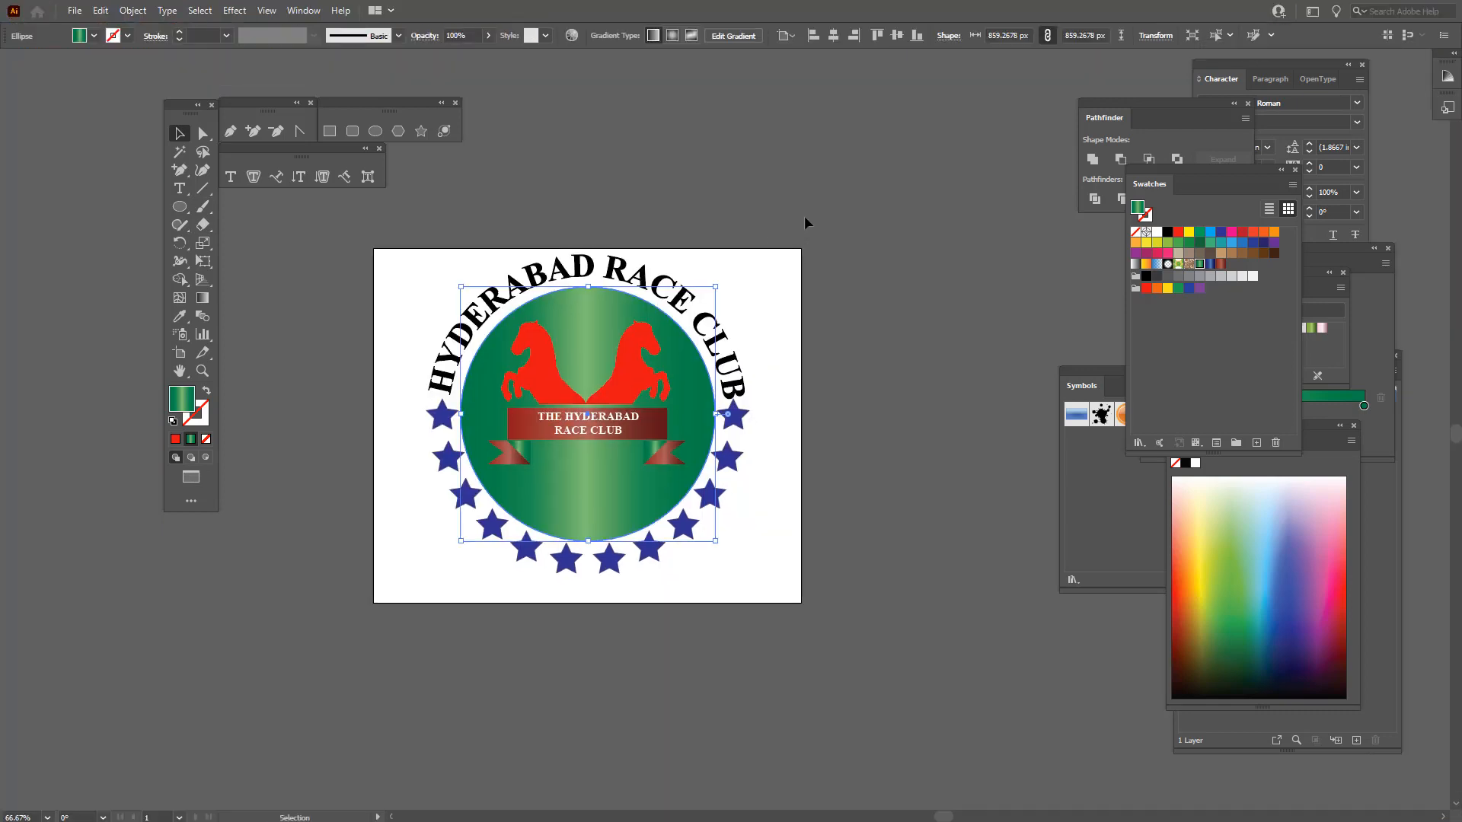
{"action": "key", "text": "f"}
{"action": "key", "text": "f"}
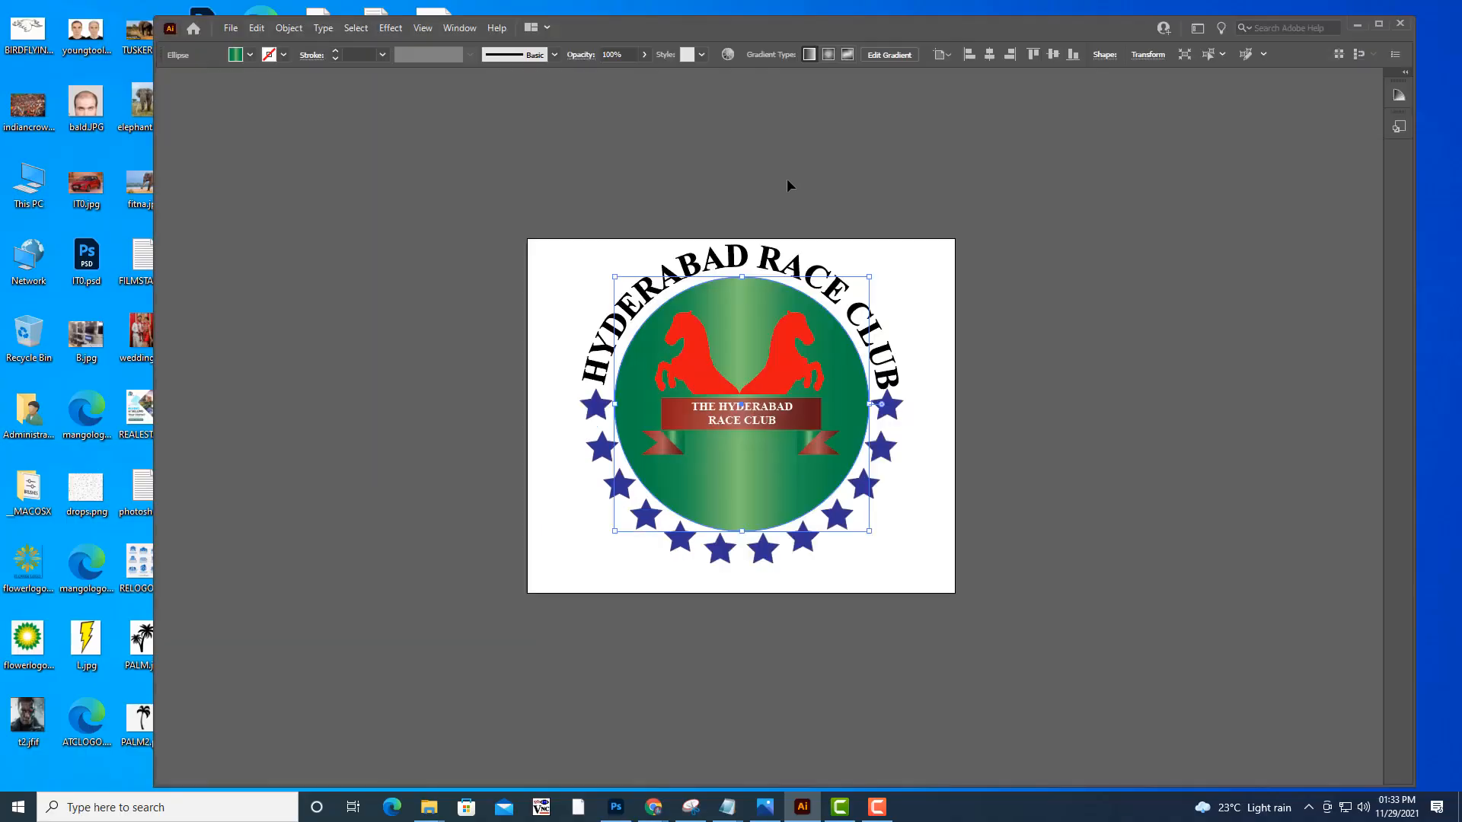
- Duplicate the green circle in place and shrink the copy about its centre to about 803 px in diameter
{"action": "key", "text": "a"}
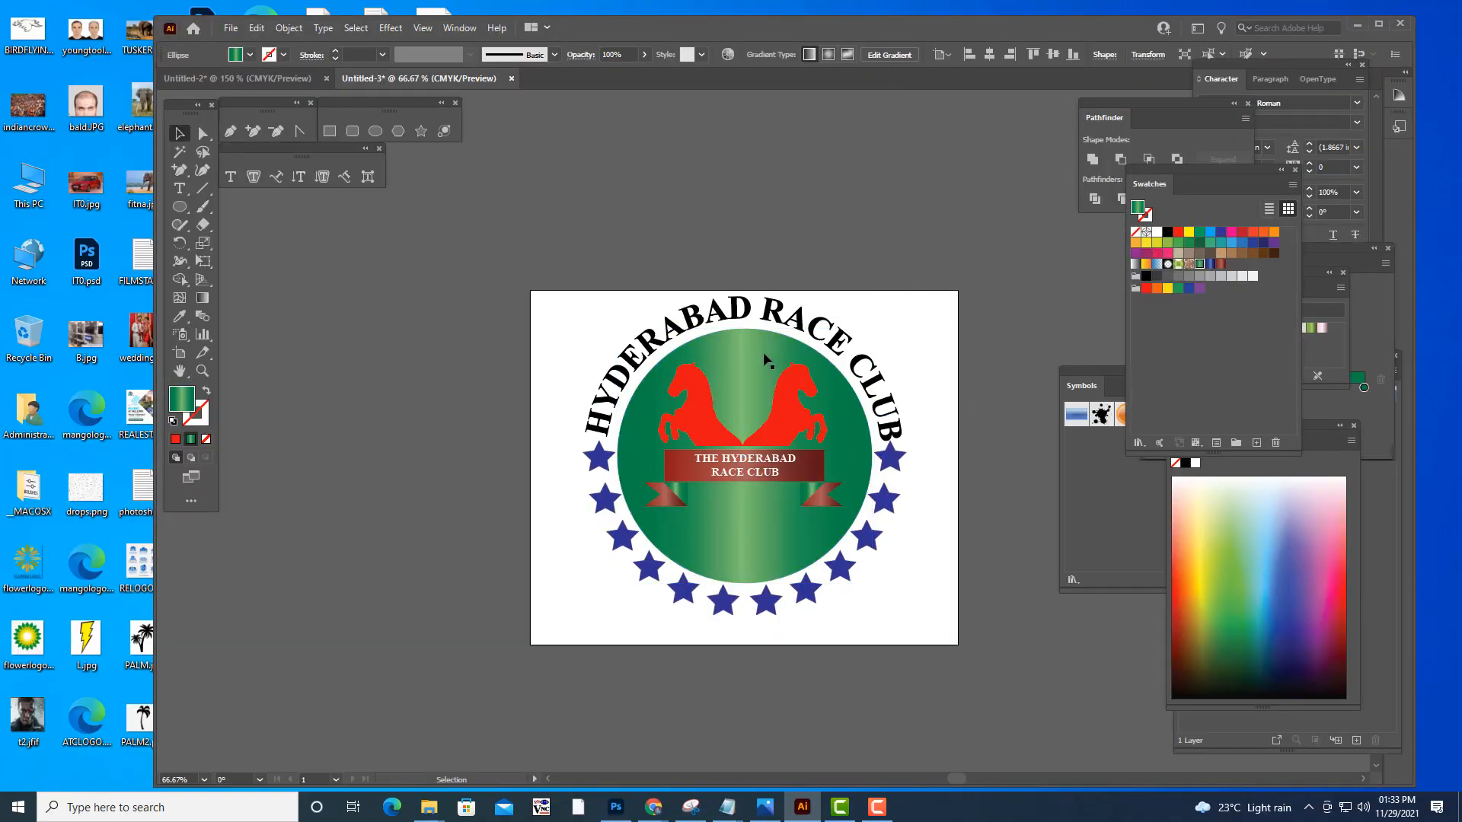
{"action": "left_click", "coordinate": [763, 355]}
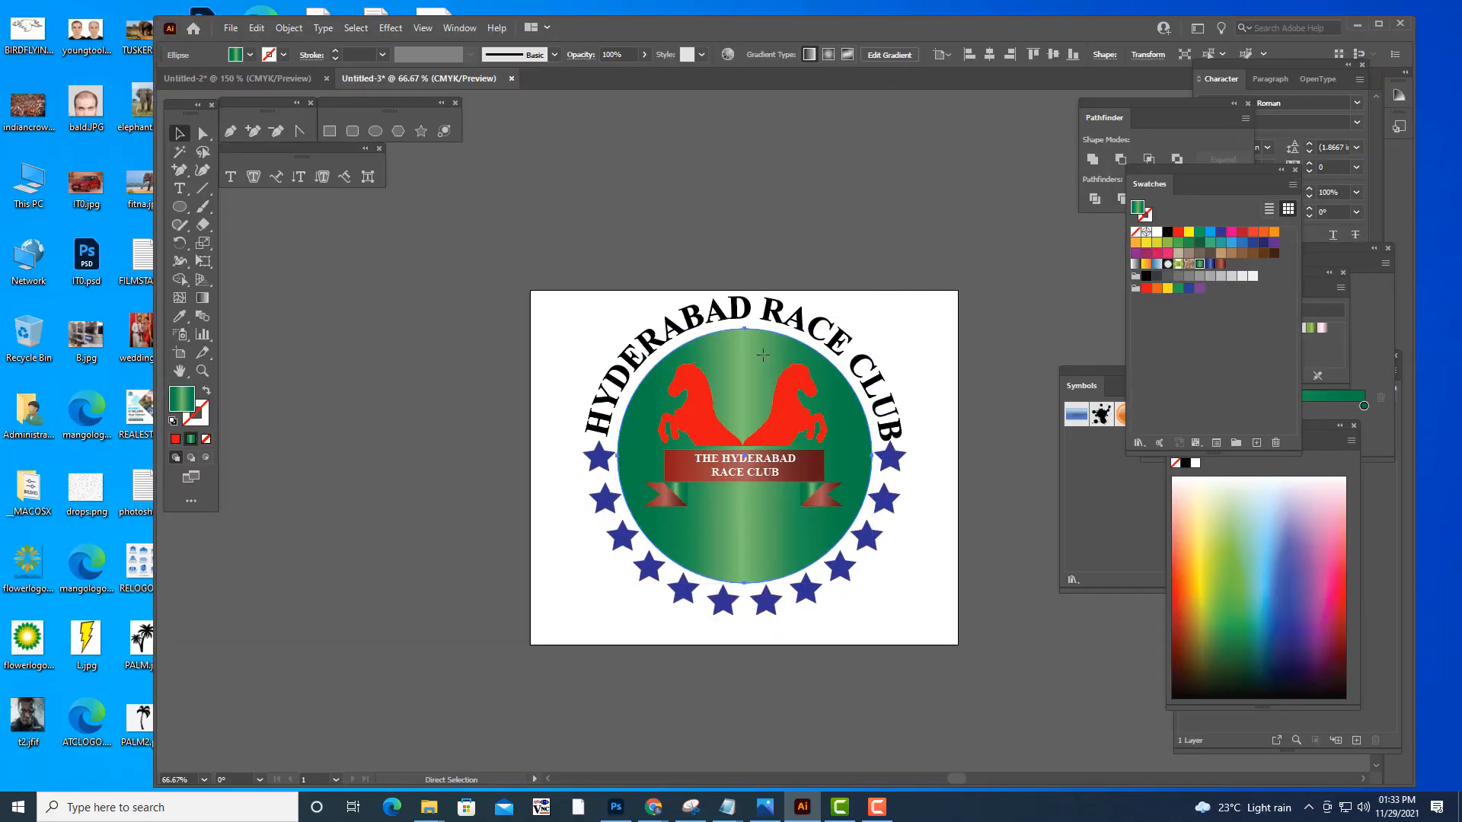
{"action": "key", "text": "v"}
{"action": "left_click_drag", "start_coordinate": [874, 328], "coordinate": [863, 335]}
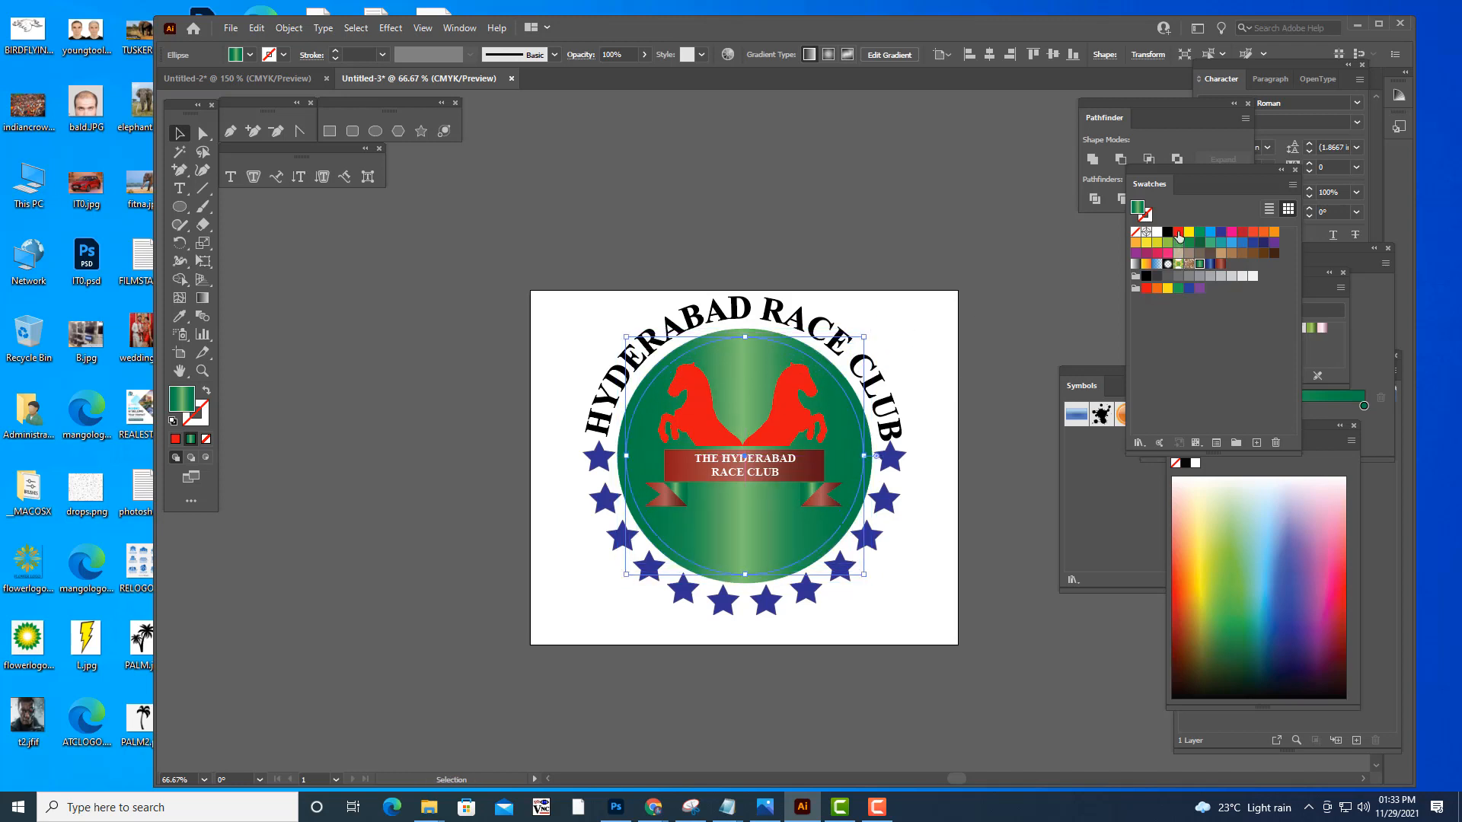
- Fill the inner circle with solid light blue
{"action": "left_click", "coordinate": [1178, 233]}
{"action": "left_click", "coordinate": [1211, 233]}
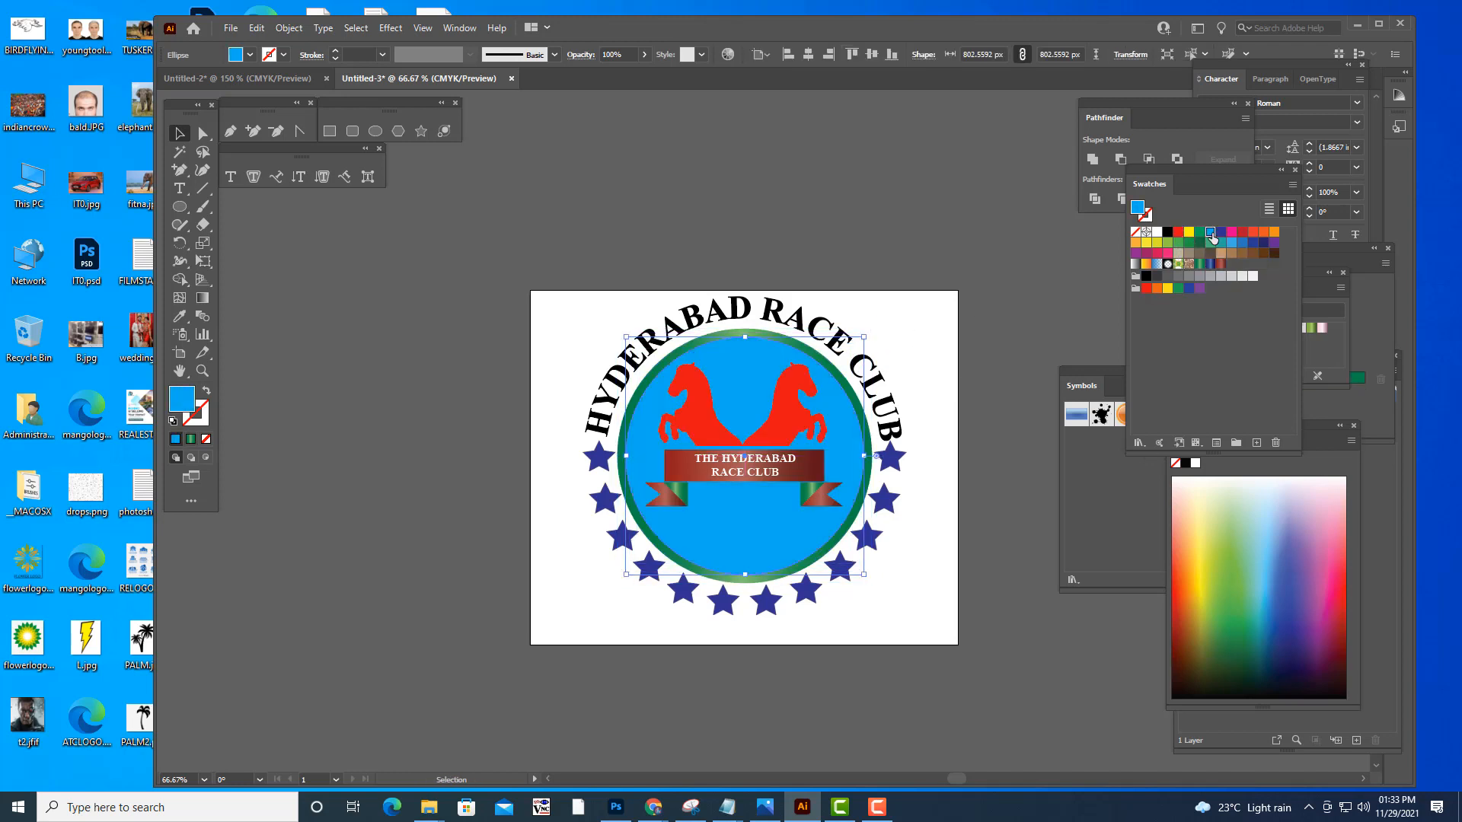
{"action": "left_click", "coordinate": [877, 204]}
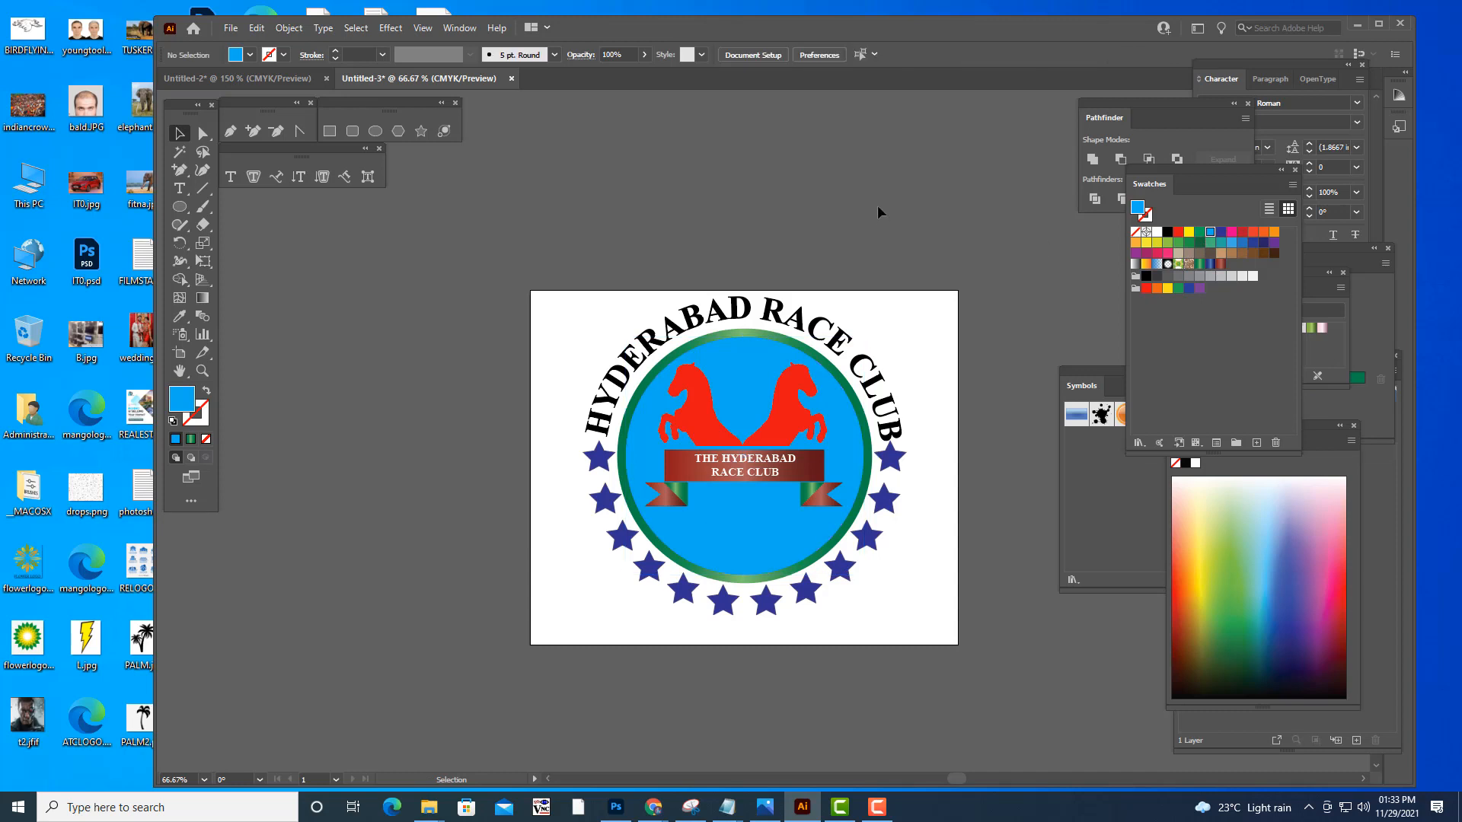
- Give the inner circle a two-stop linear gradient fill, setting its end colour to dark blue (C 92.94, M 58.04, Y 21.18, K 3.53)
{"action": "left_click", "coordinate": [769, 348]}
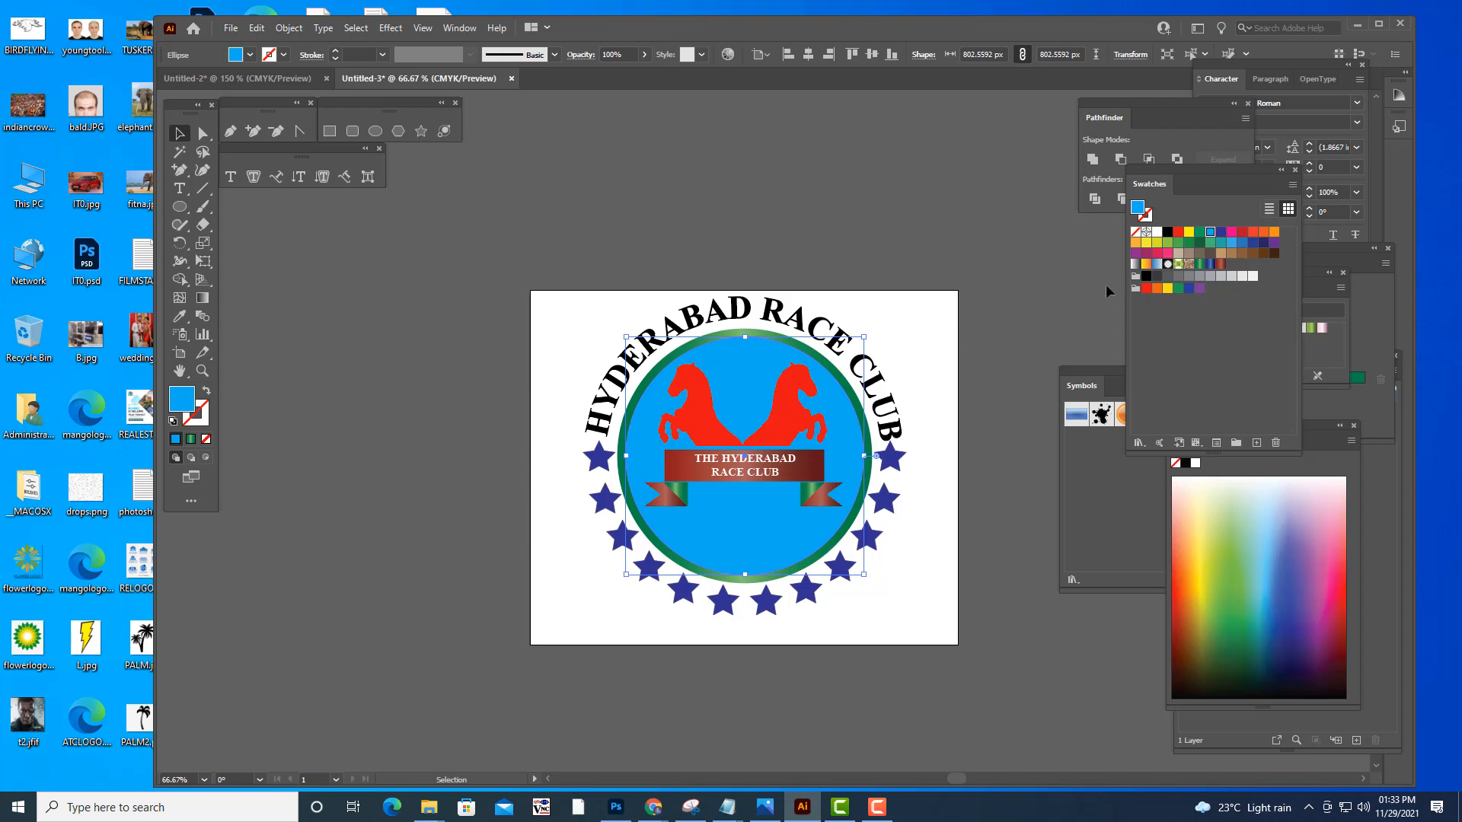
{"action": "left_click_drag", "start_coordinate": [1152, 172], "coordinate": [1049, 354]}
{"action": "left_click_drag", "start_coordinate": [1174, 249], "coordinate": [1093, 247]}
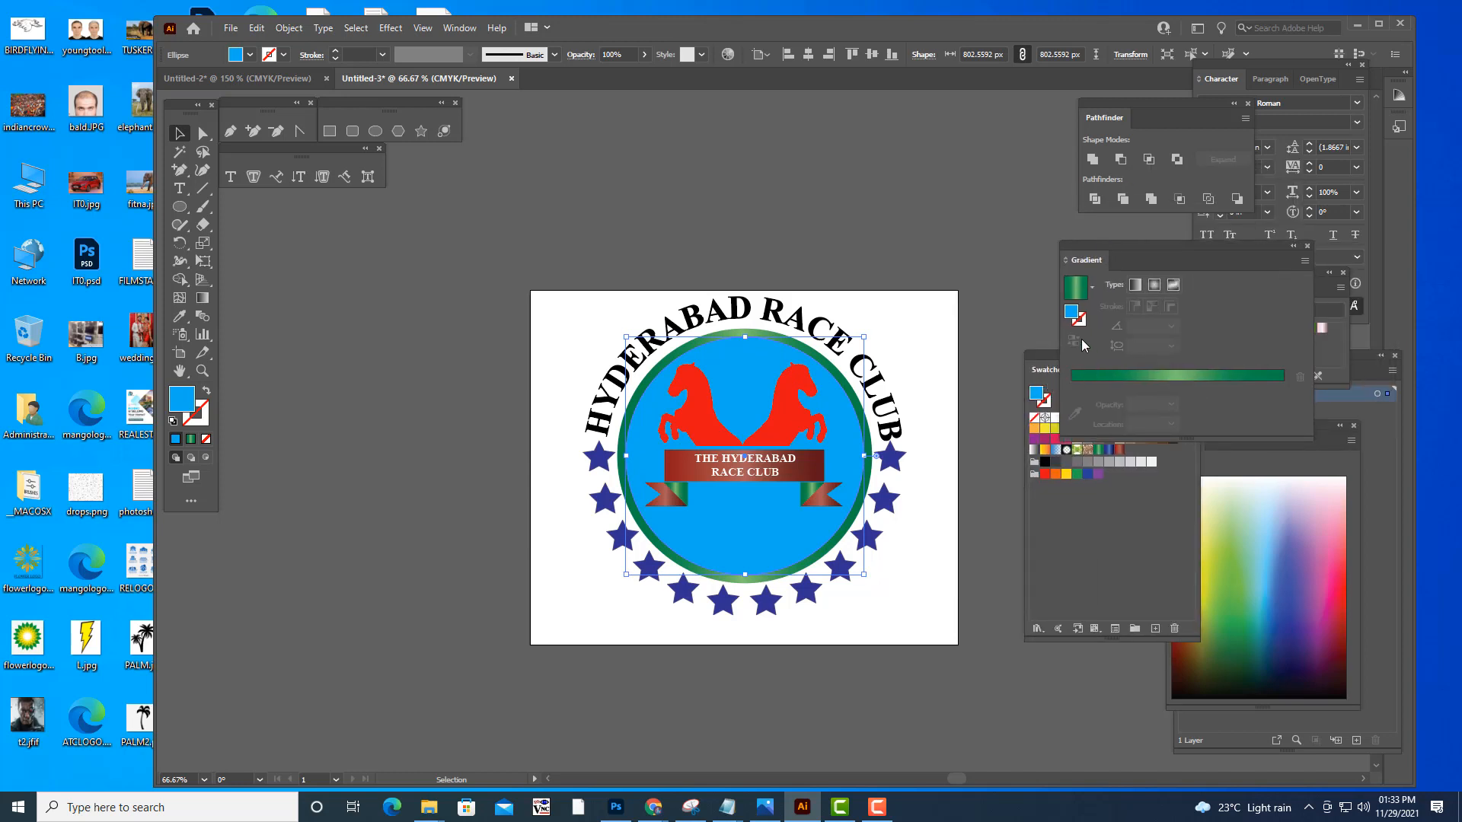
{"action": "left_click", "coordinate": [1075, 384]}
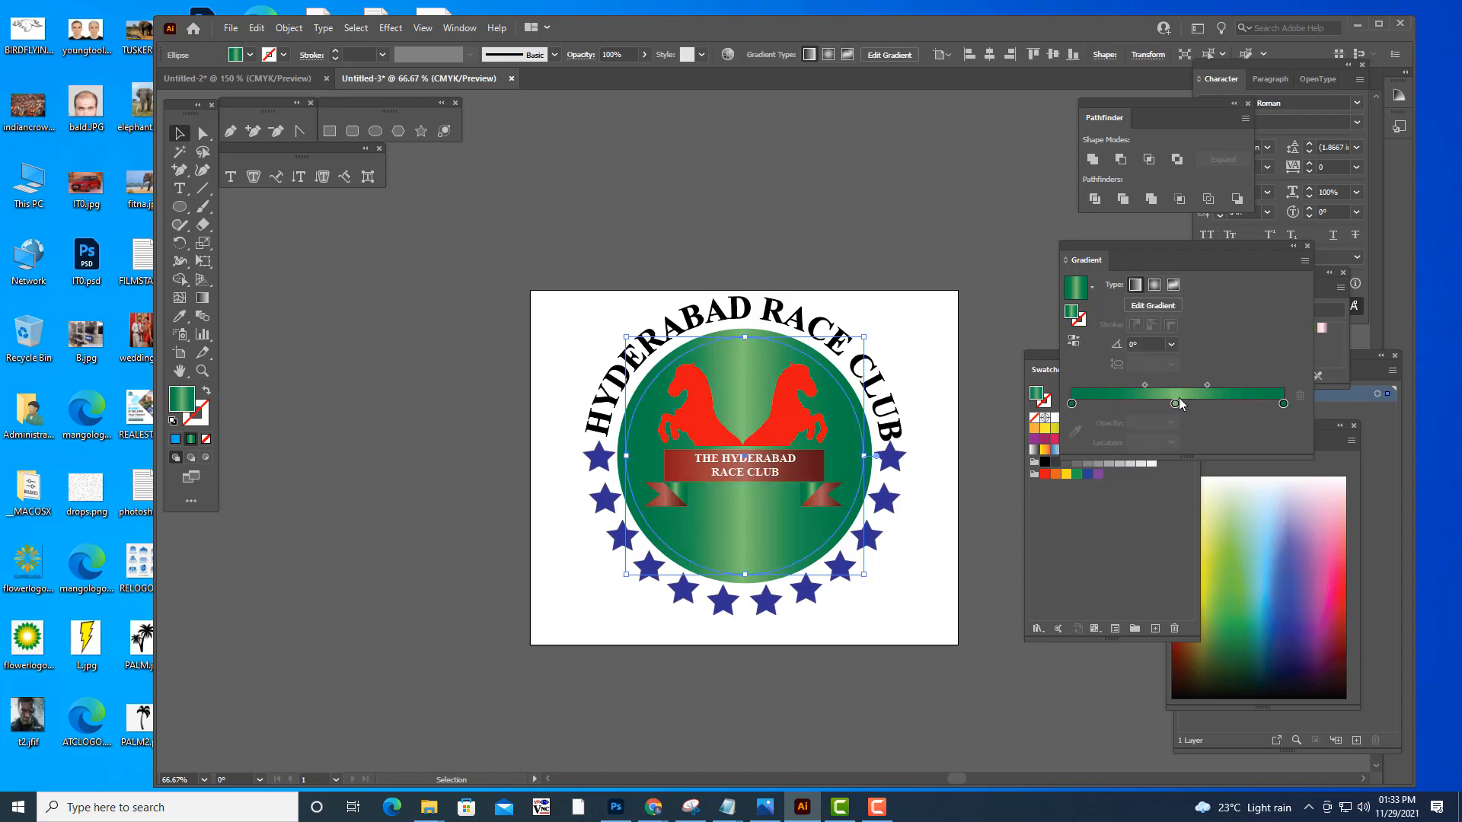
{"action": "left_click_drag", "start_coordinate": [1175, 404], "coordinate": [1191, 543]}
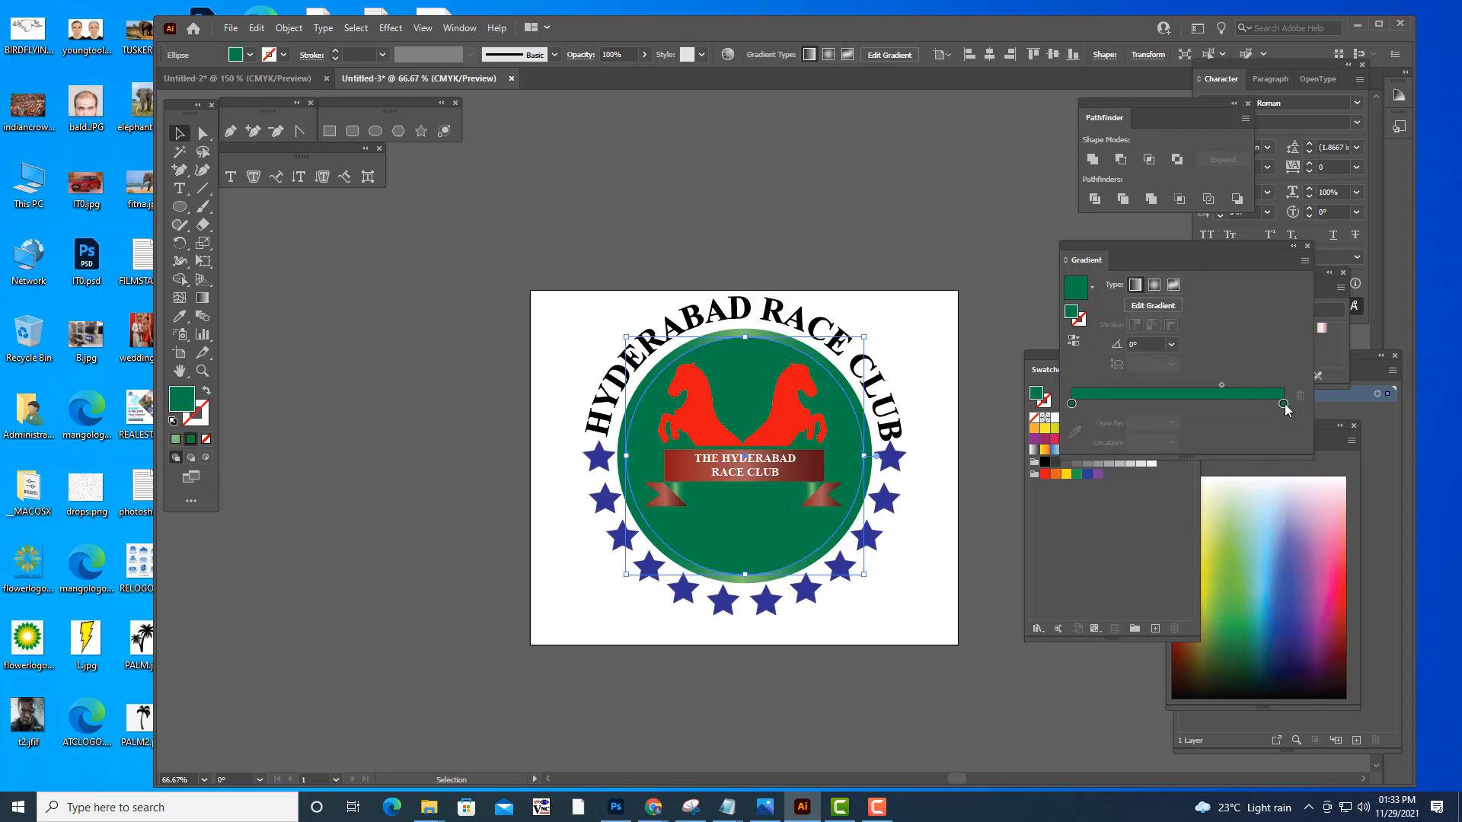
{"action": "double_click", "coordinate": [1283, 404]}
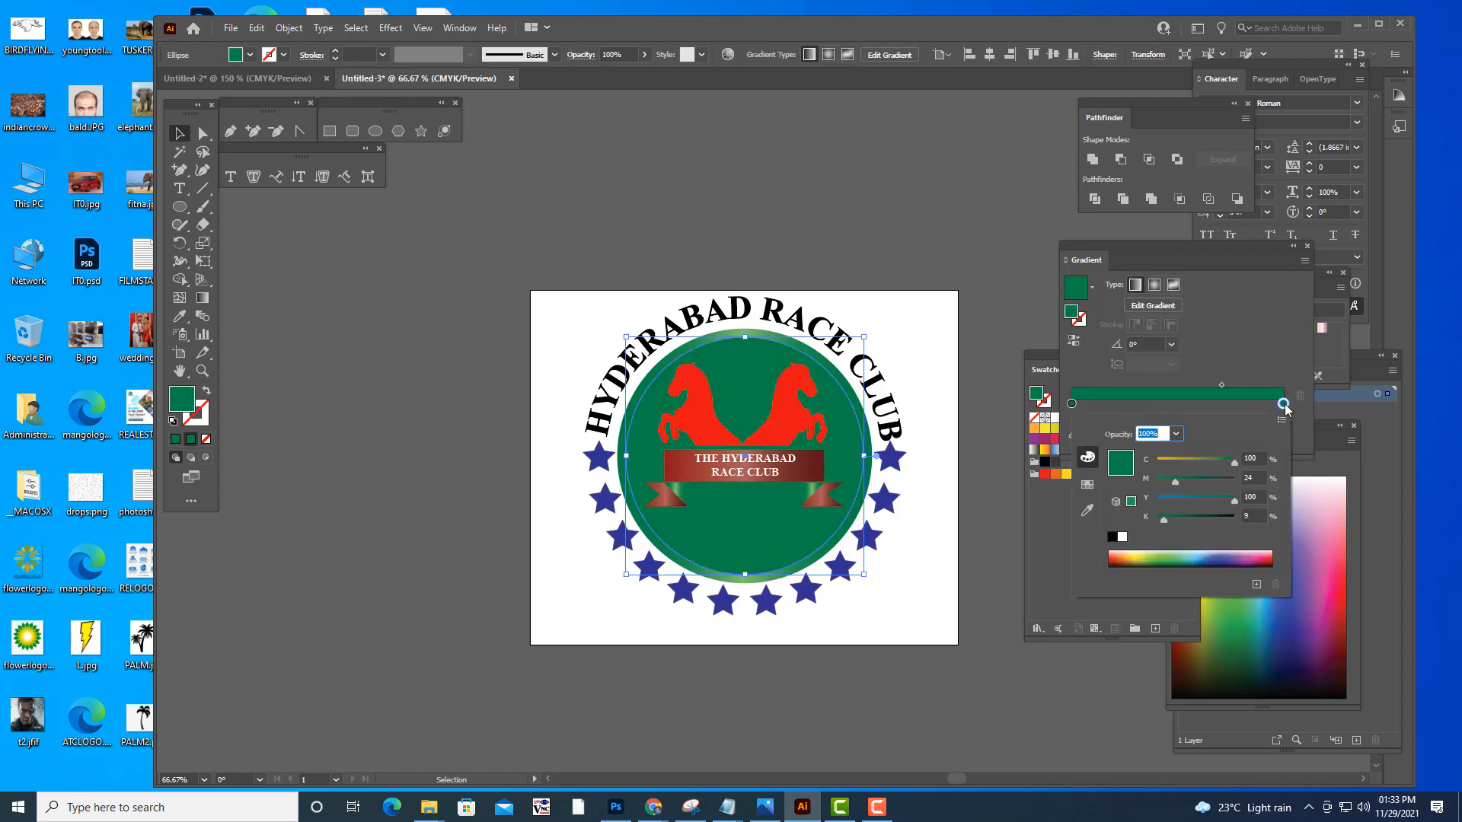
{"action": "left_click", "coordinate": [1202, 559]}
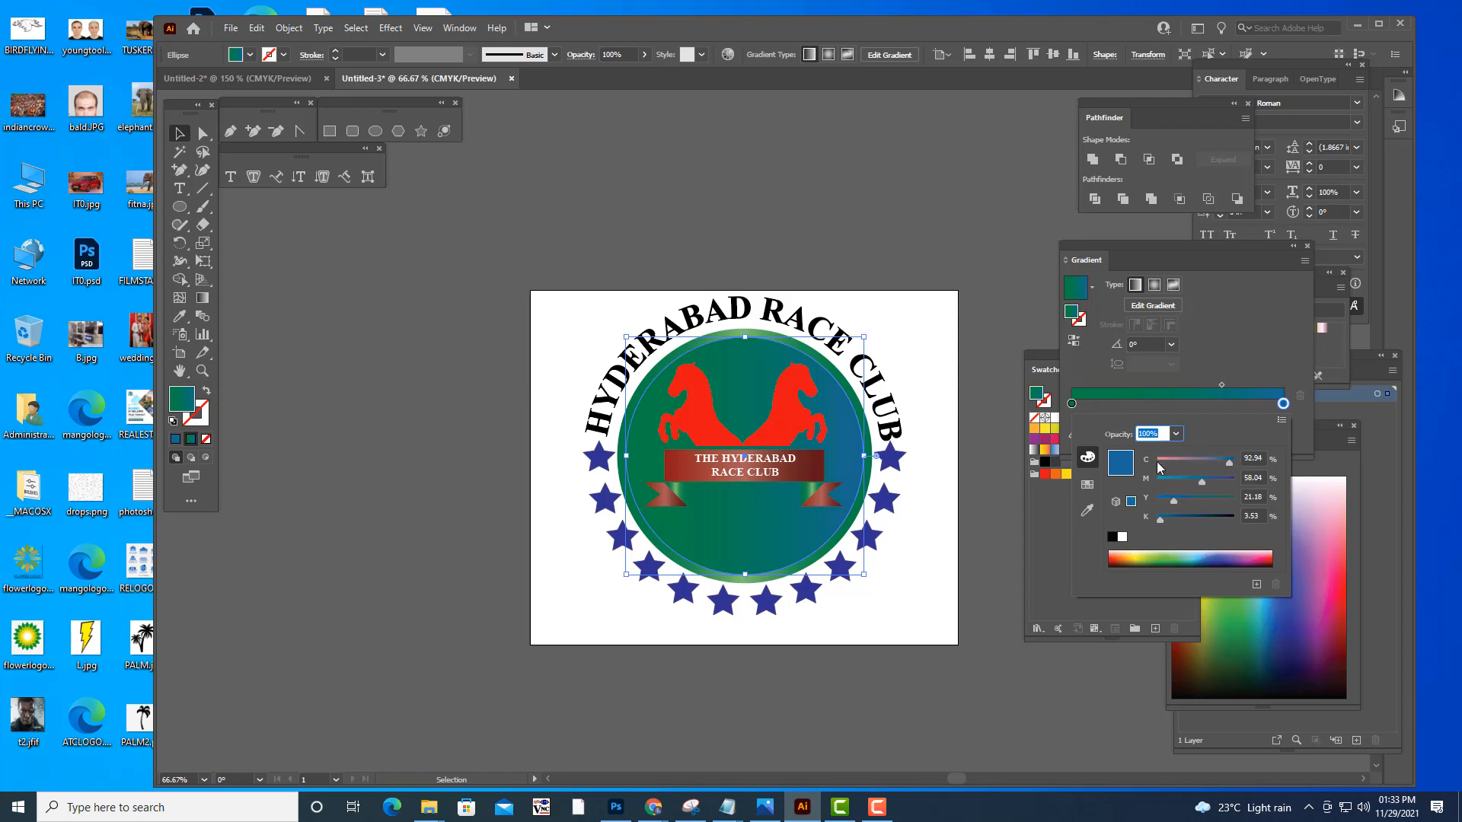
- Set the circle gradient's start colour to light blue (C 56.08, M 0, Y 4.31, K 0) and make the gradient radial
{"action": "left_click", "coordinate": [1077, 409]}
{"action": "double_click", "coordinate": [1072, 404]}
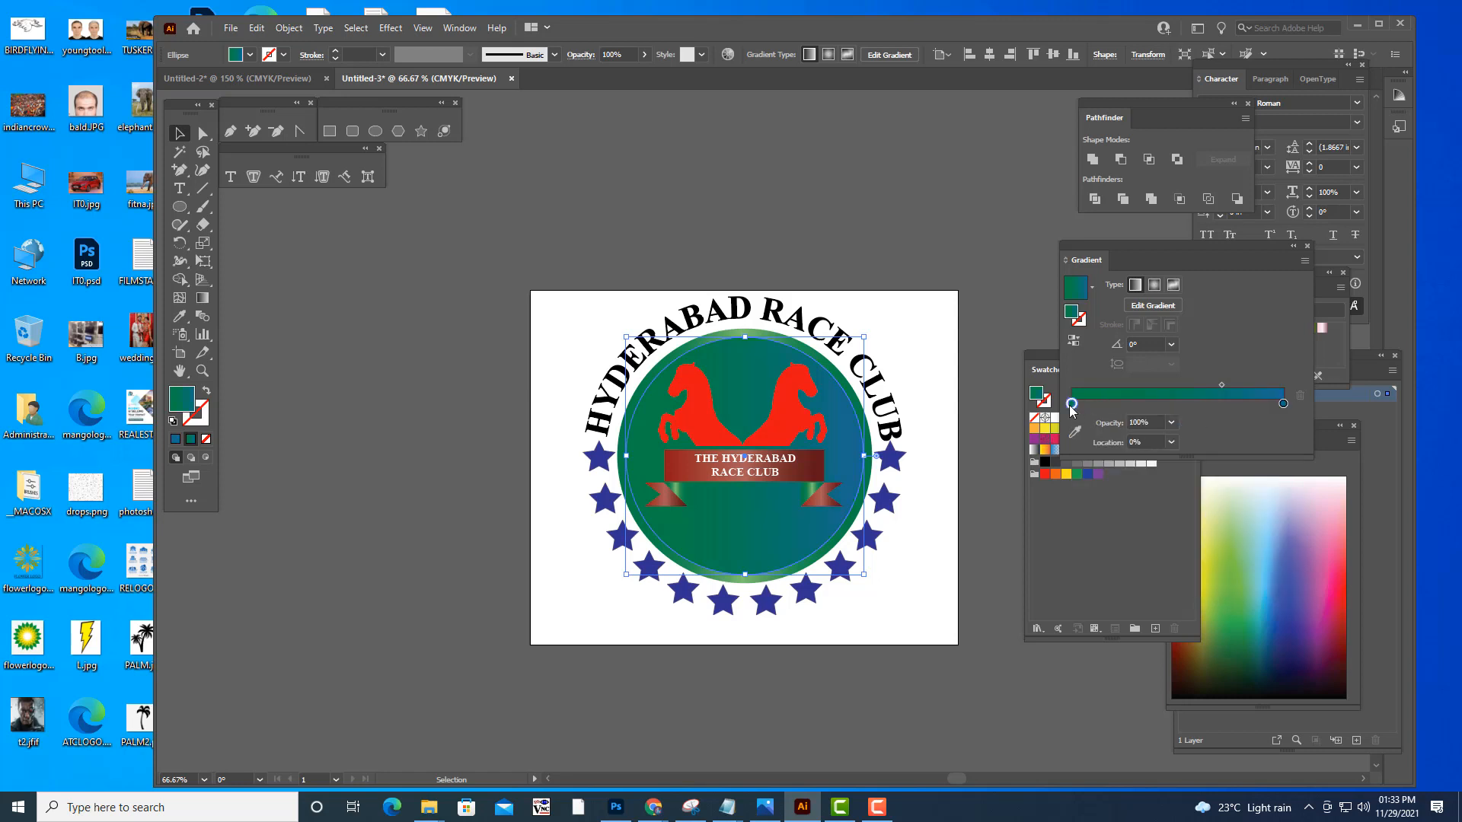
{"action": "left_click", "coordinate": [1197, 552]}
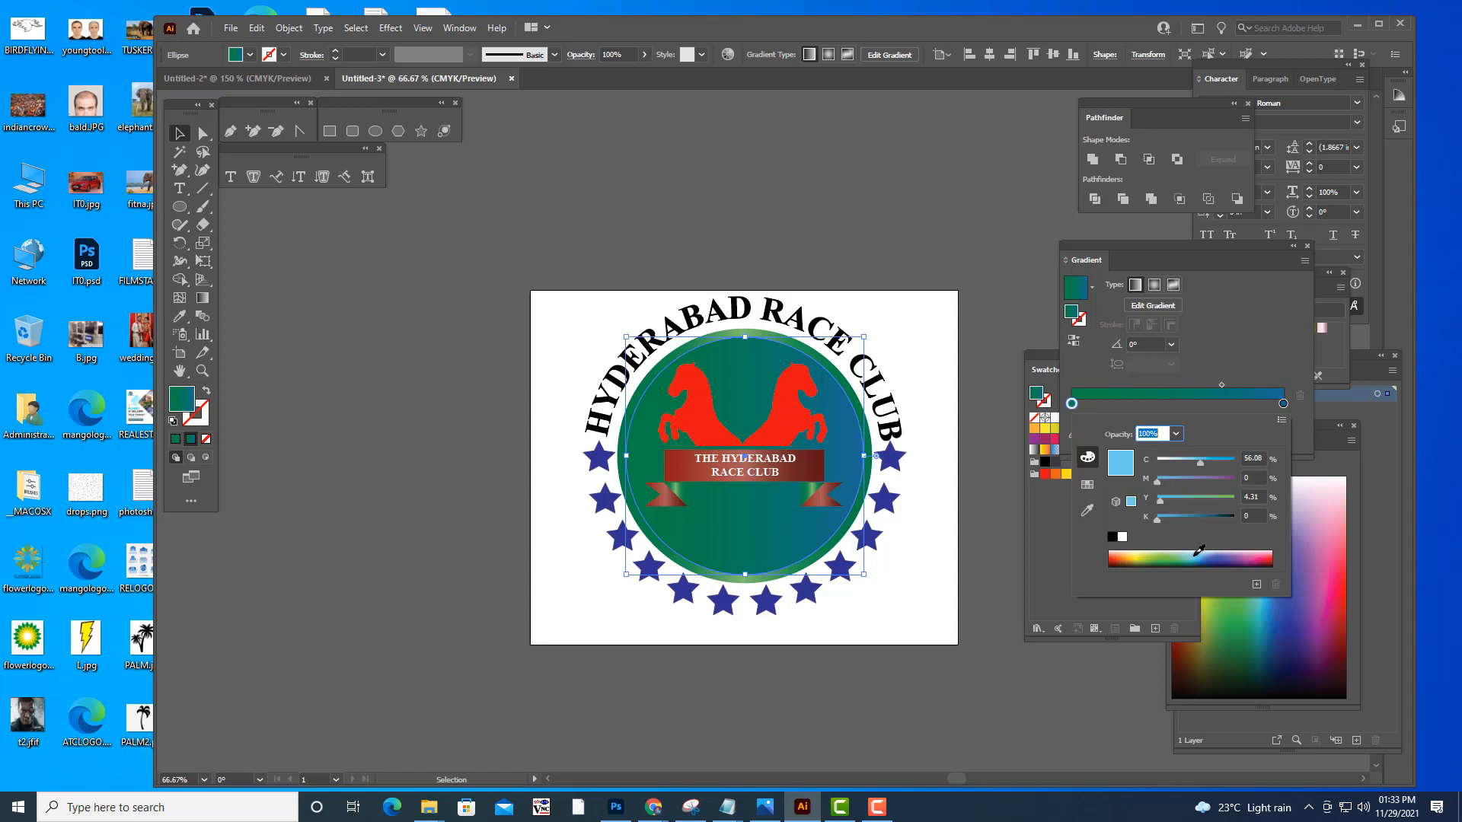
{"action": "left_click", "coordinate": [1157, 288]}
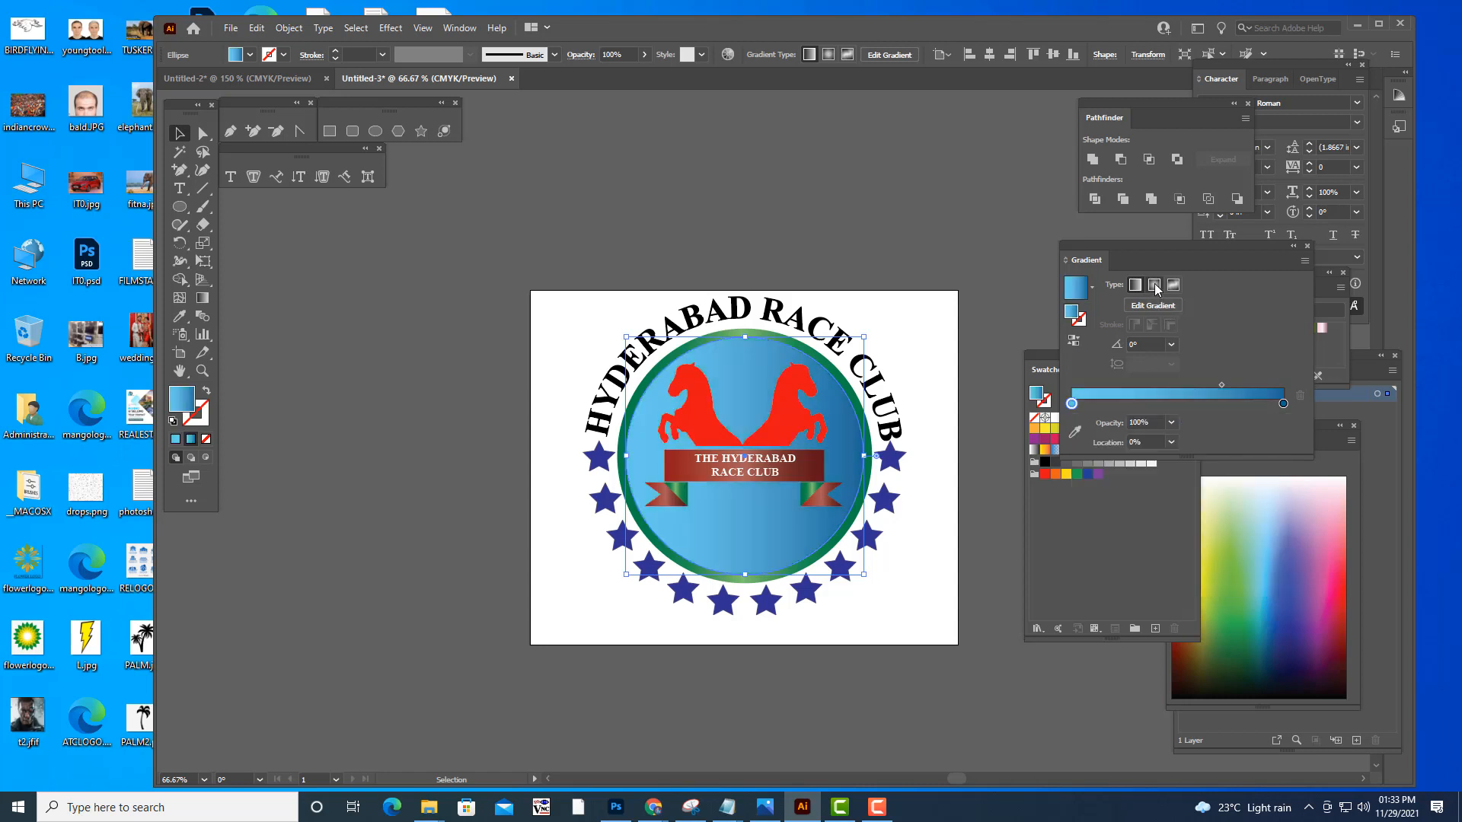
{"action": "left_click", "coordinate": [1155, 286]}
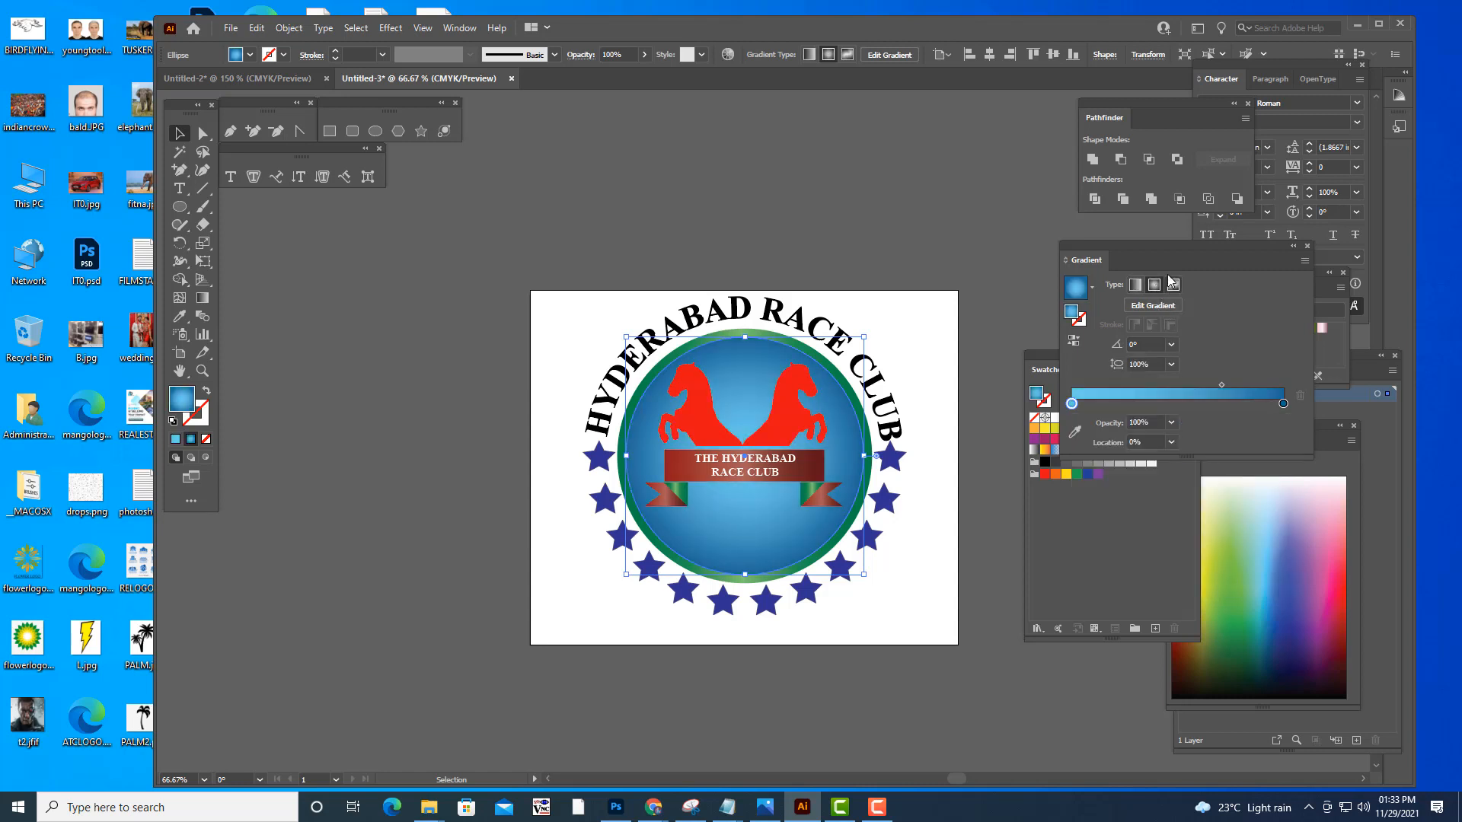
{"action": "left_click_drag", "start_coordinate": [1128, 251], "coordinate": [1151, 244]}
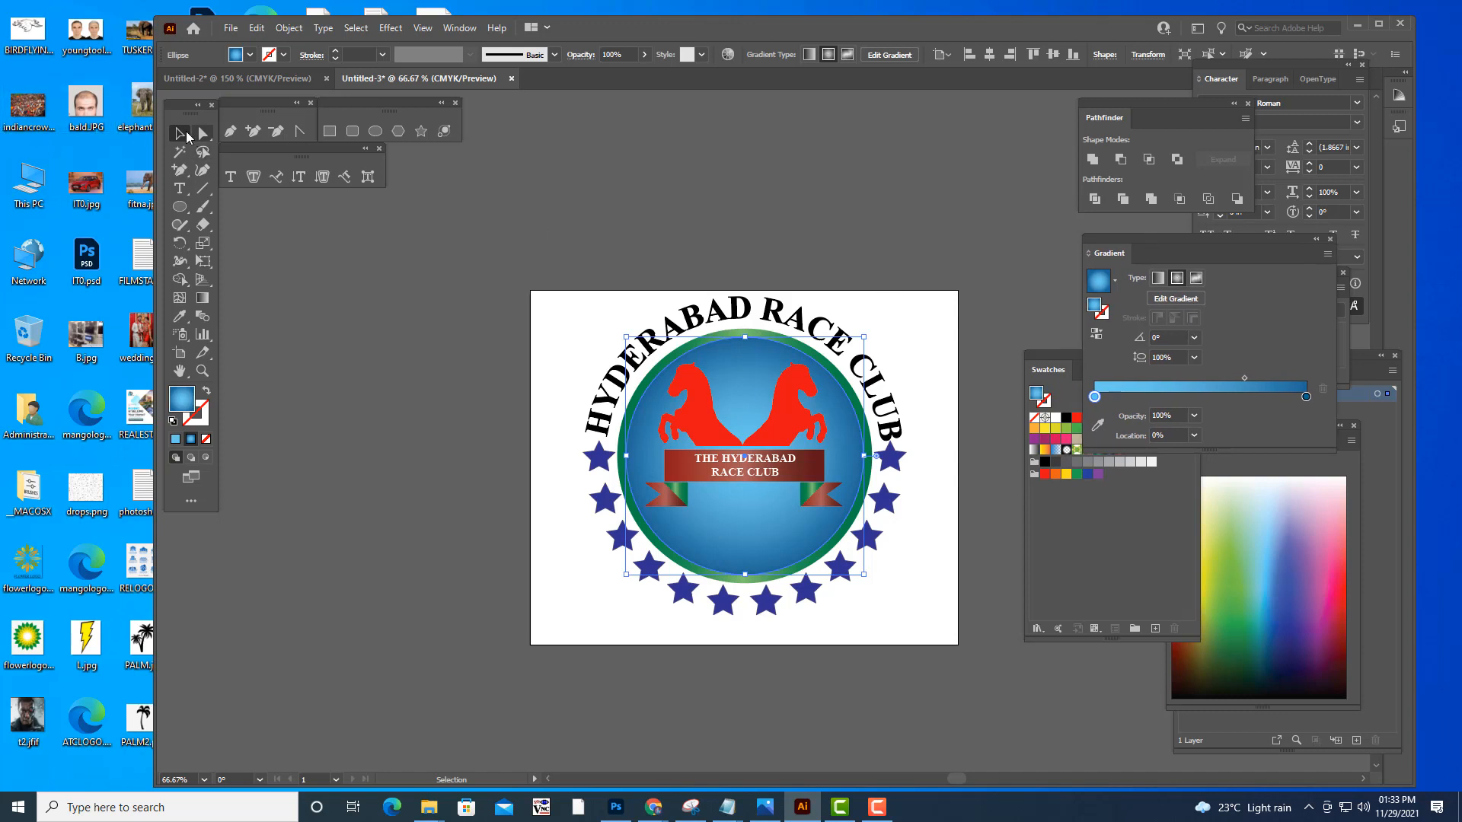
- Apply a white (FFFFFF) stroke to the group of horses and ribbon banner
{"action": "left_click", "coordinate": [949, 381]}
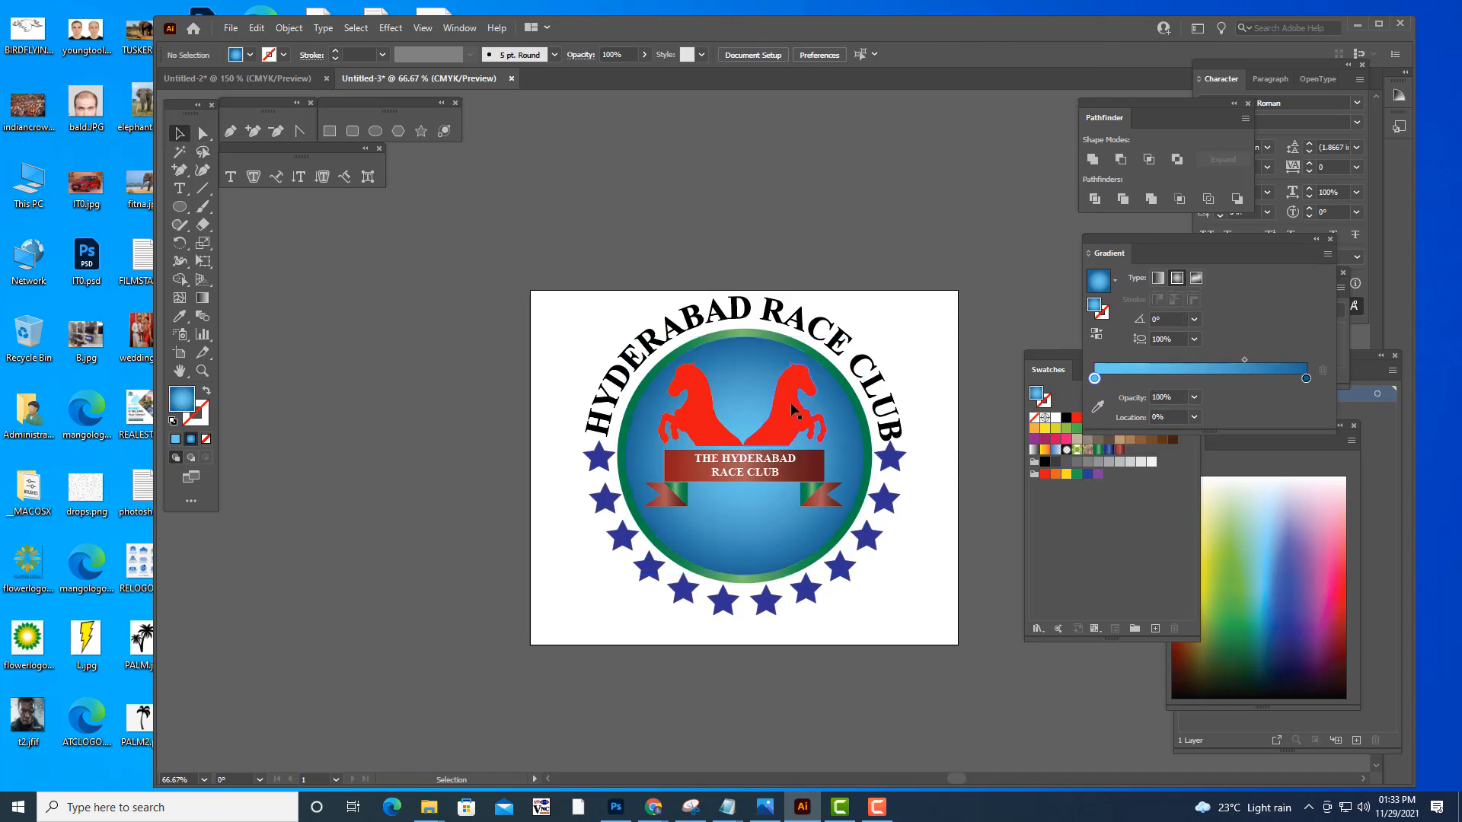
{"action": "left_click", "coordinate": [705, 411]}
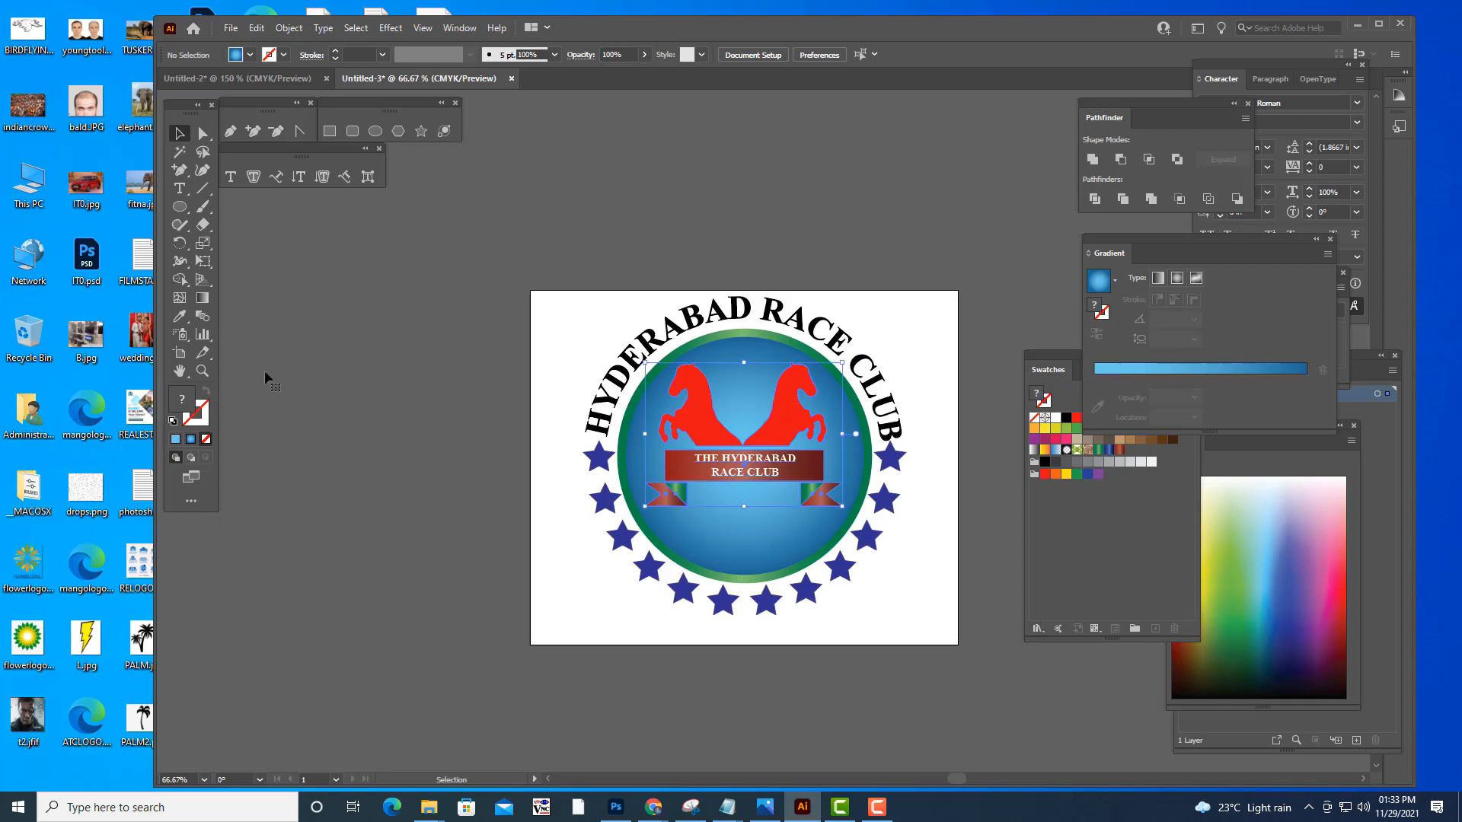
{"action": "double_click", "coordinate": [198, 419]}
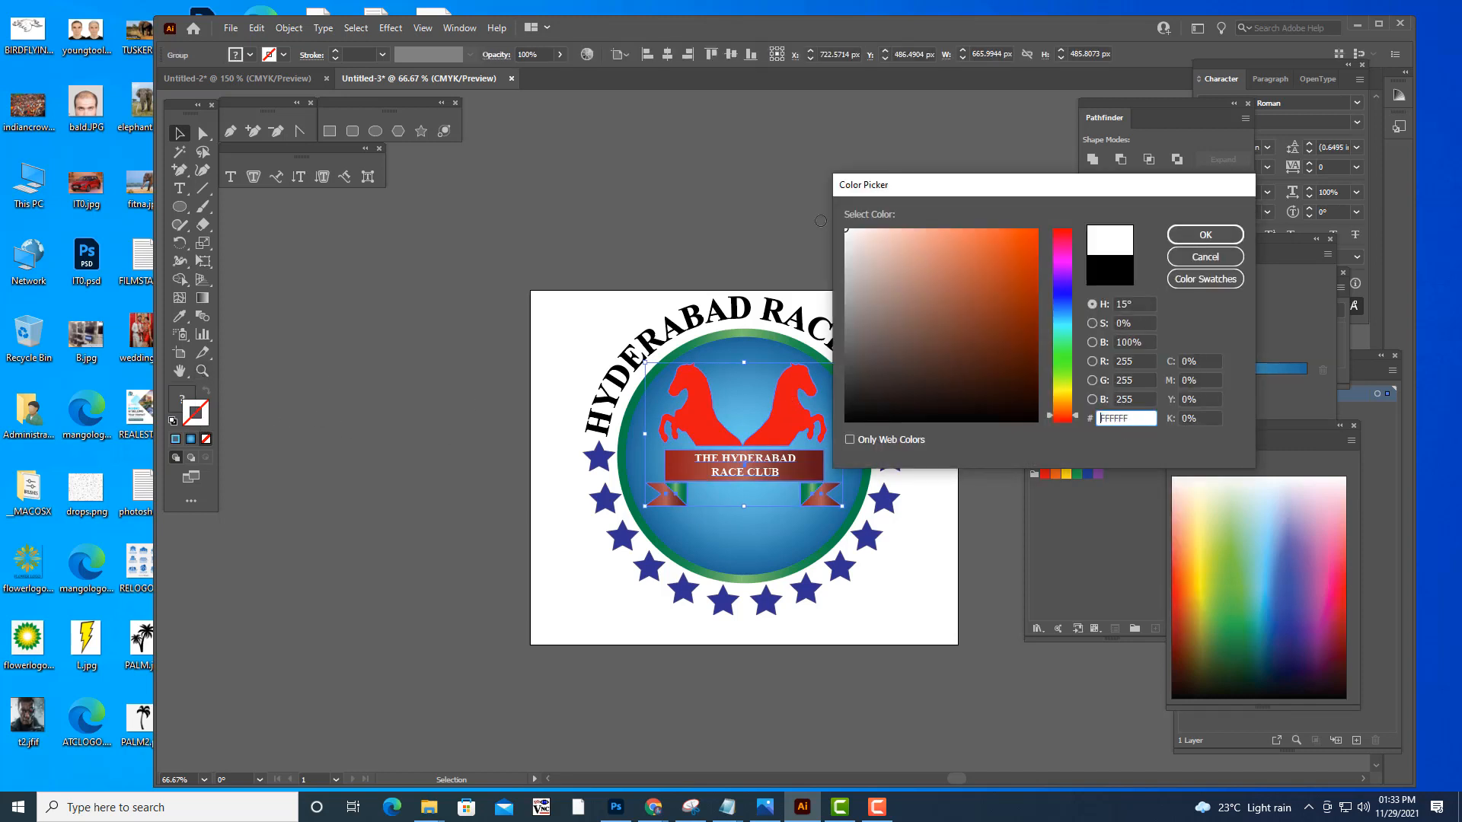
{"action": "left_click", "coordinate": [1206, 234]}
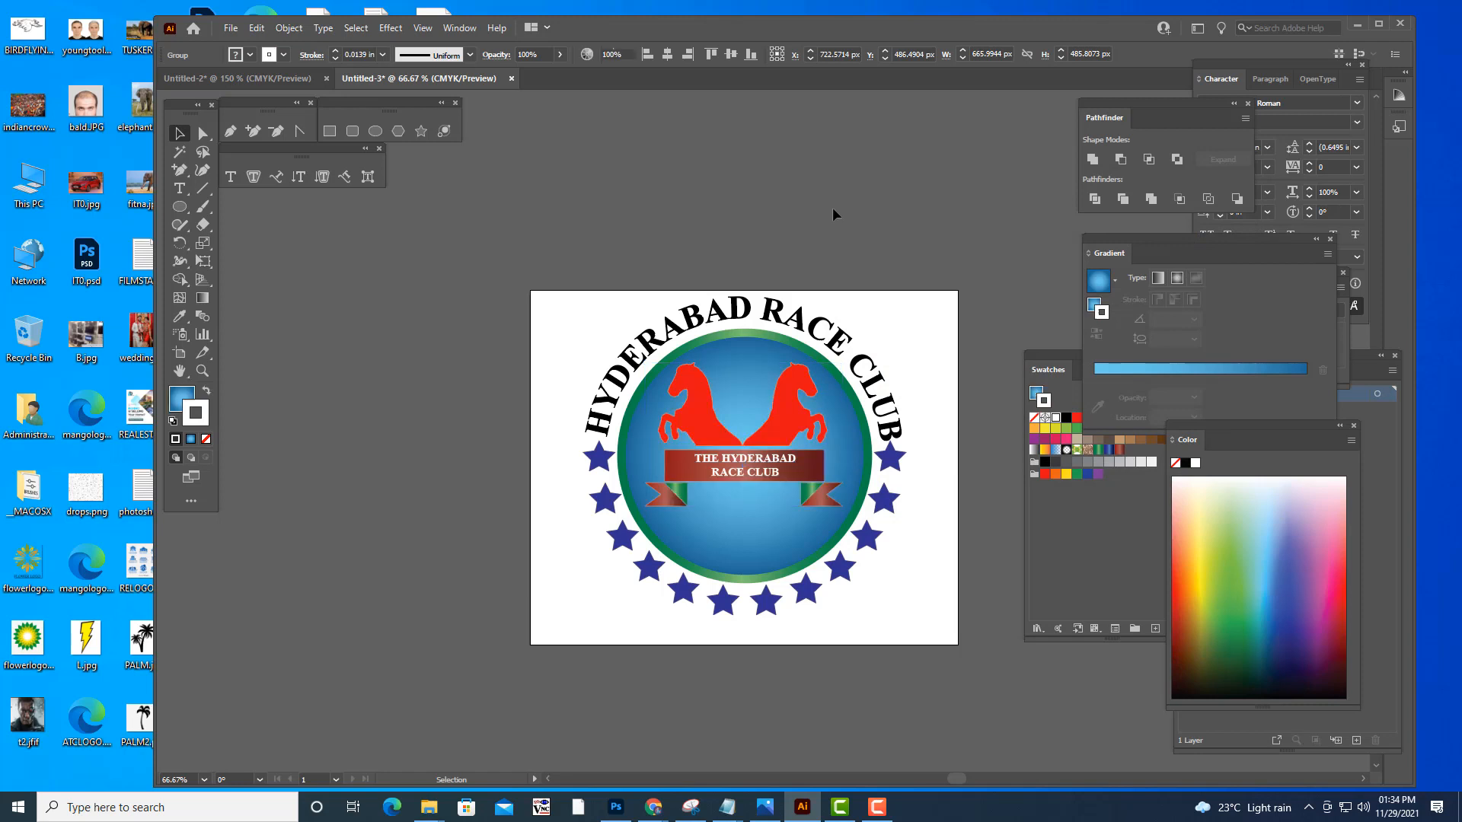
{"action": "left_click", "coordinate": [833, 207]}
- Set the stroke weight of the horses and banner group to 0.0313 in, trying 0.0156 in and 0.0625 in first
{"action": "left_click", "coordinate": [785, 398]}
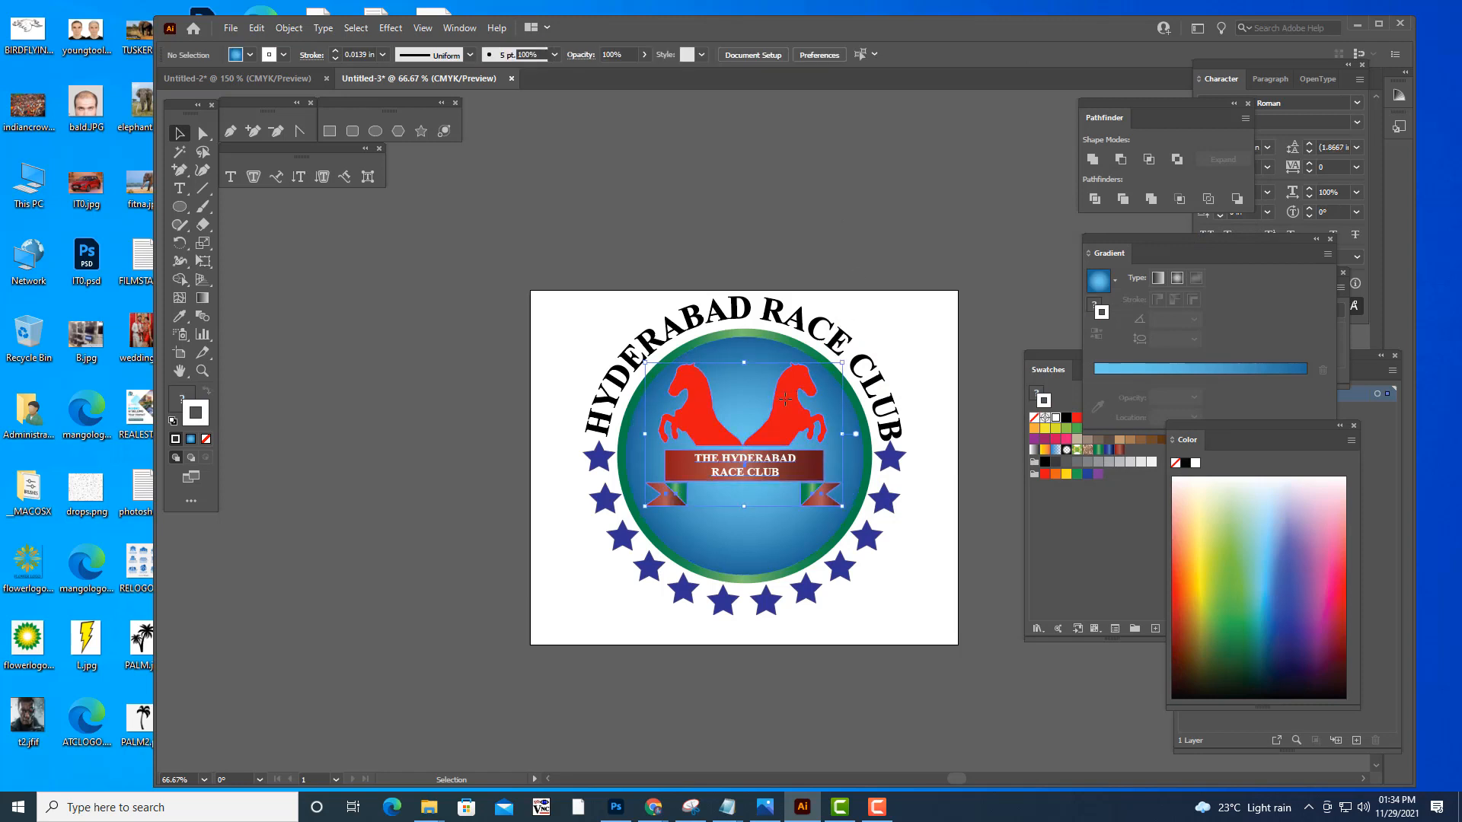
{"action": "left_click", "coordinate": [383, 54]}
{"action": "left_click", "coordinate": [418, 87]}
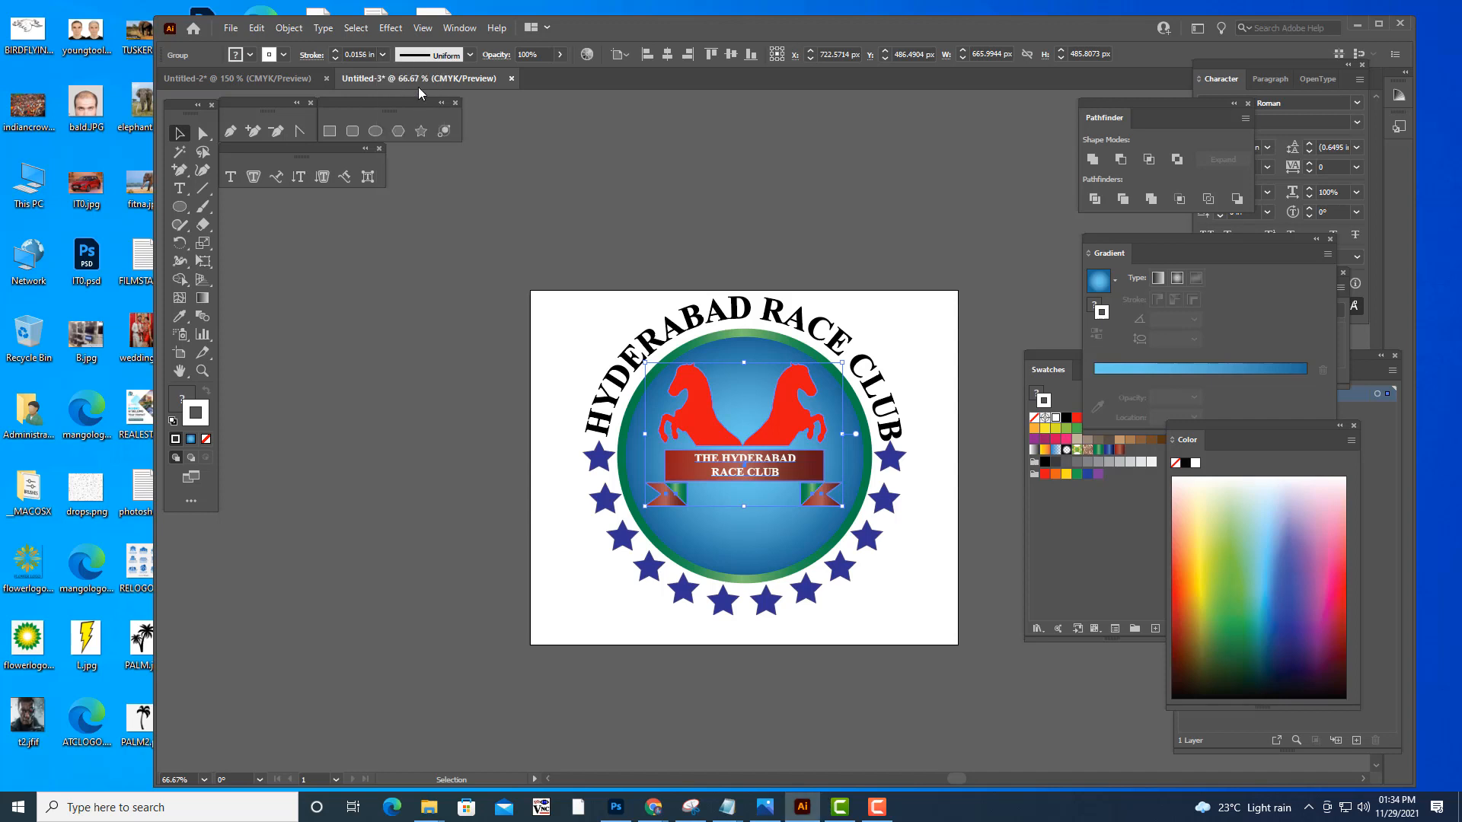
{"action": "left_click", "coordinate": [382, 55]}
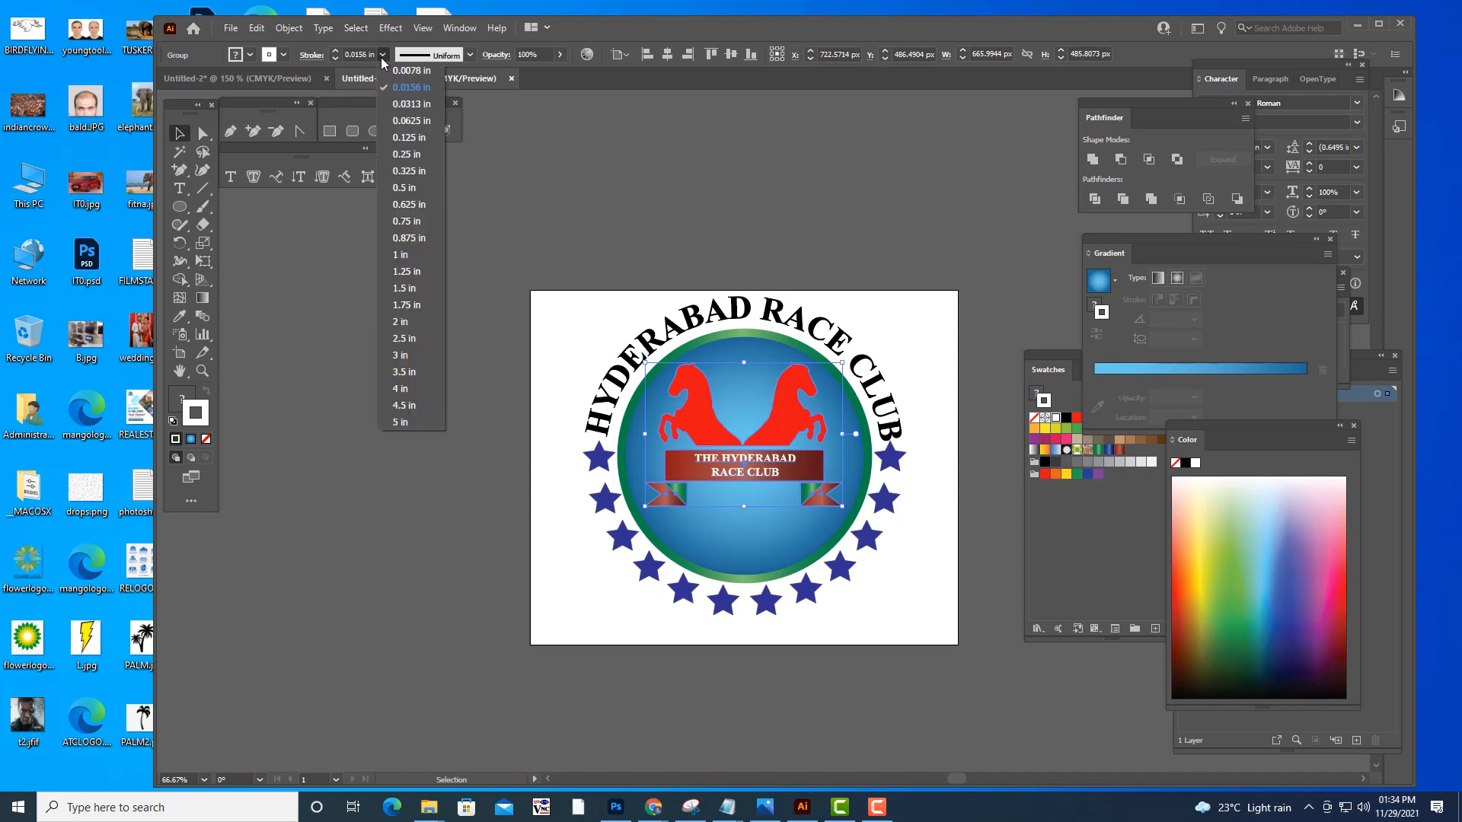
{"action": "left_click", "coordinate": [407, 122]}
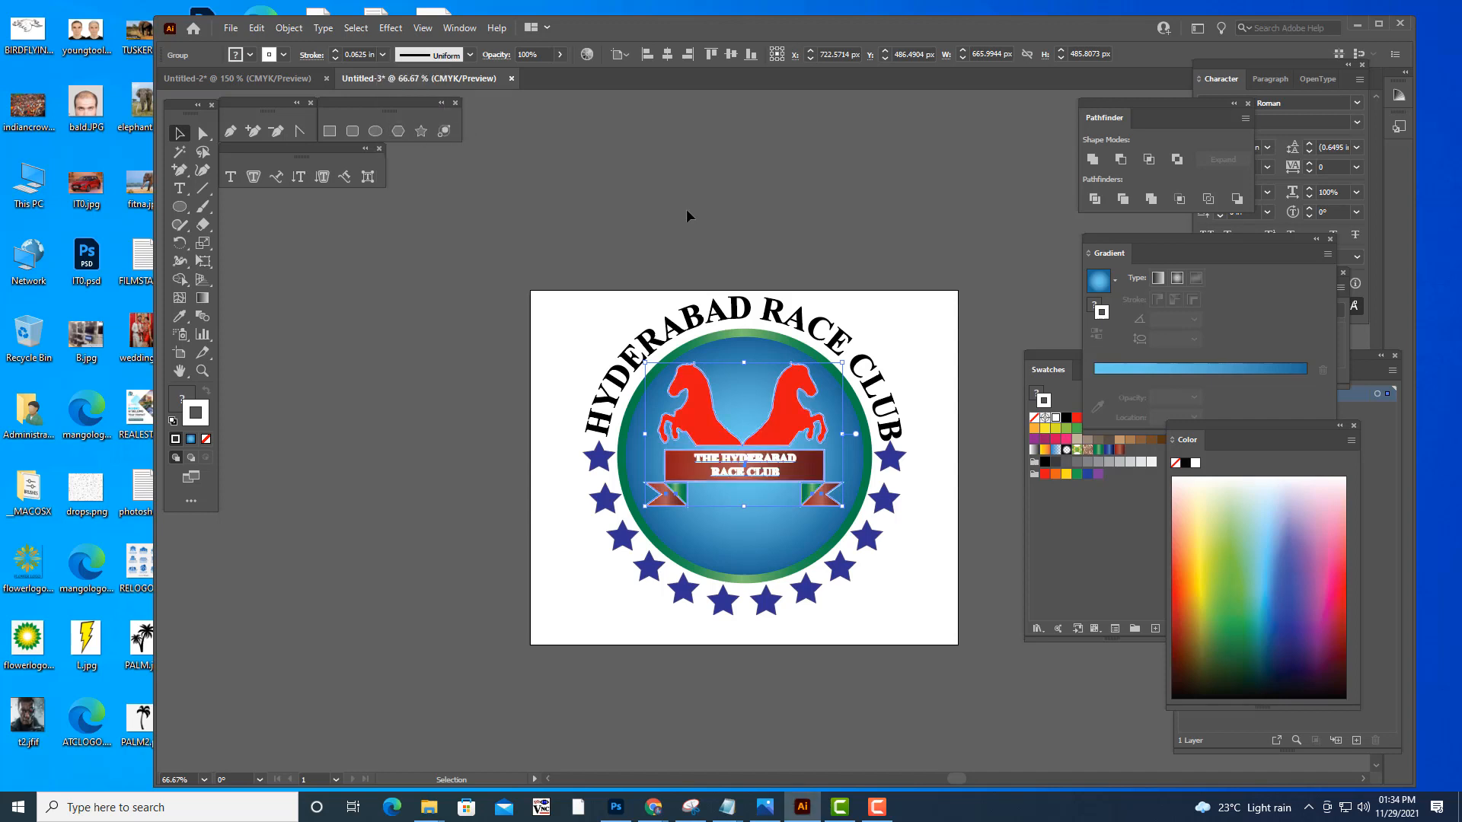
{"action": "left_click", "coordinate": [383, 55]}
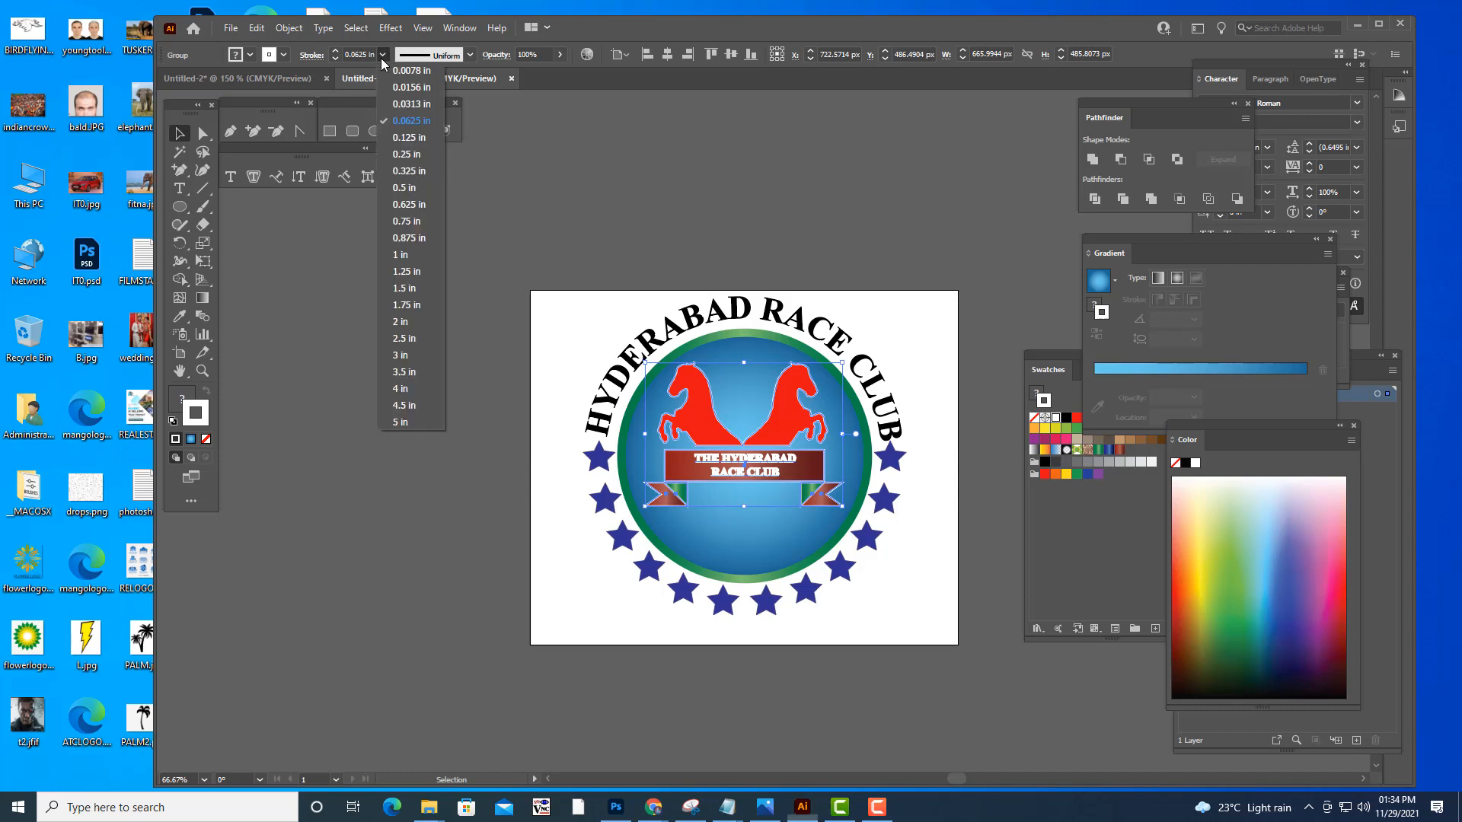
{"action": "left_click", "coordinate": [411, 104]}
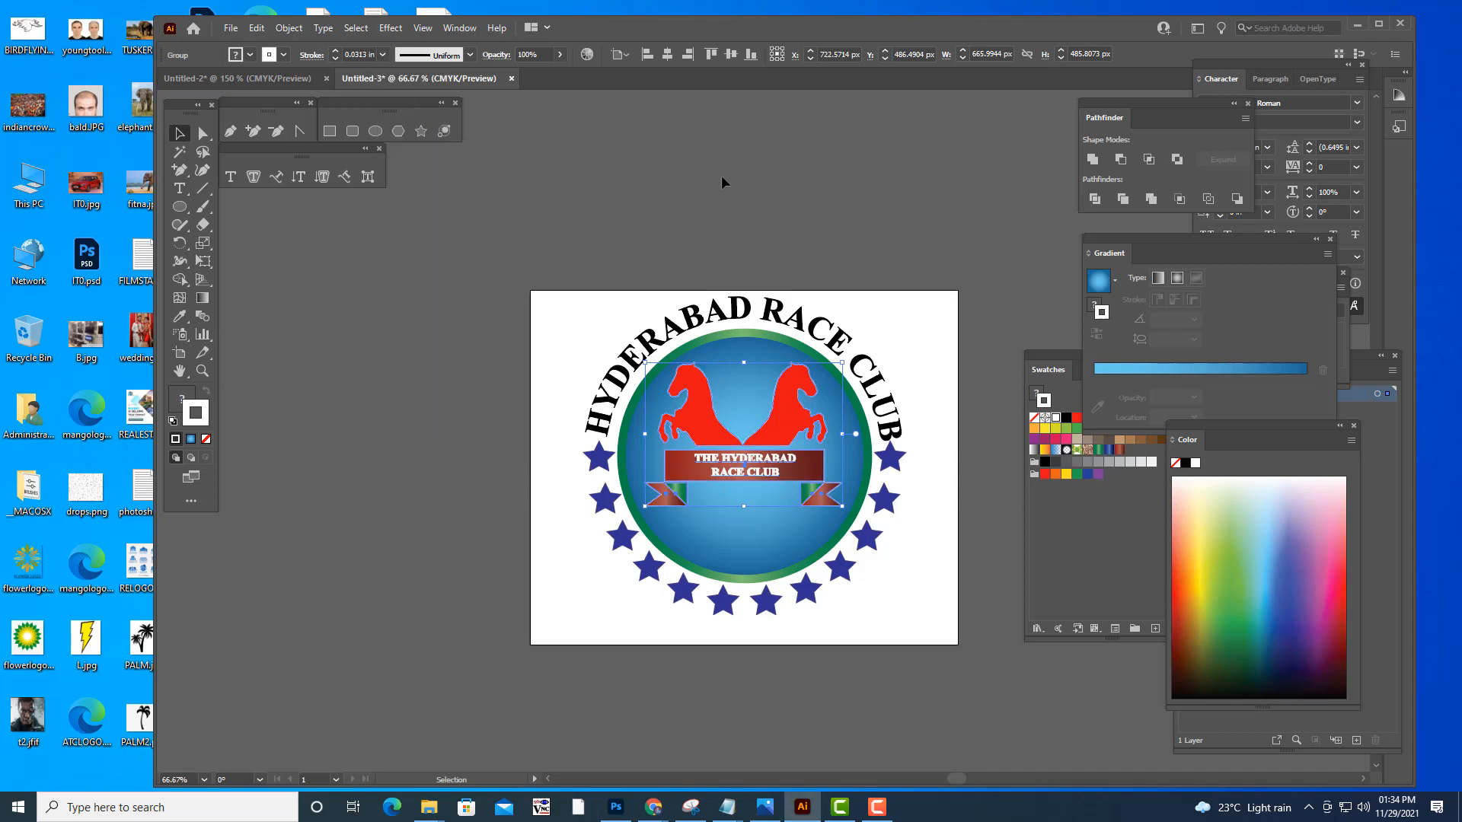
{"action": "left_click", "coordinate": [721, 177]}
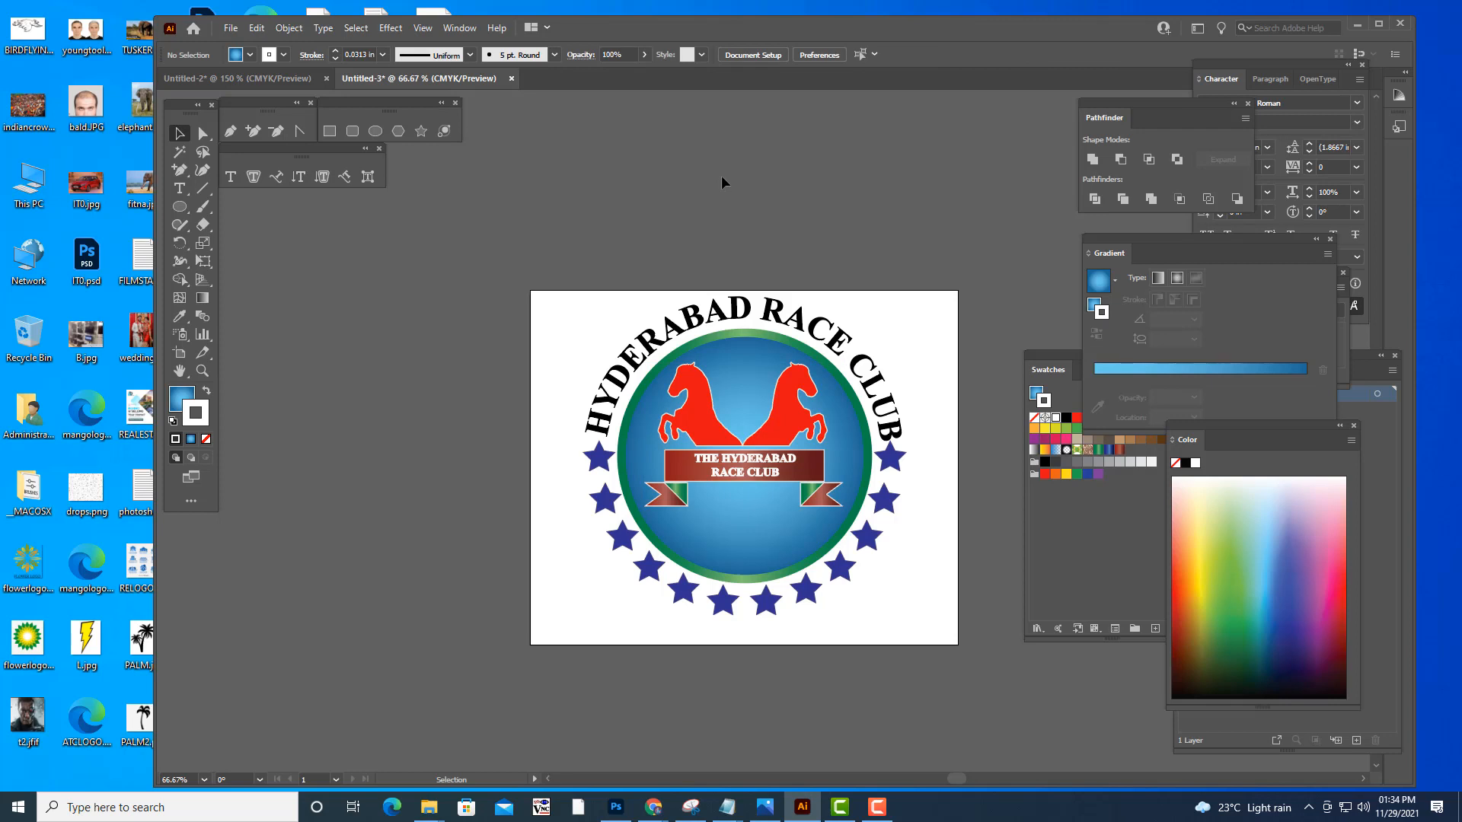
- Give the inner blue circle a white stroke with a weight of 0.0625 in
{"action": "left_click", "coordinate": [836, 419]}
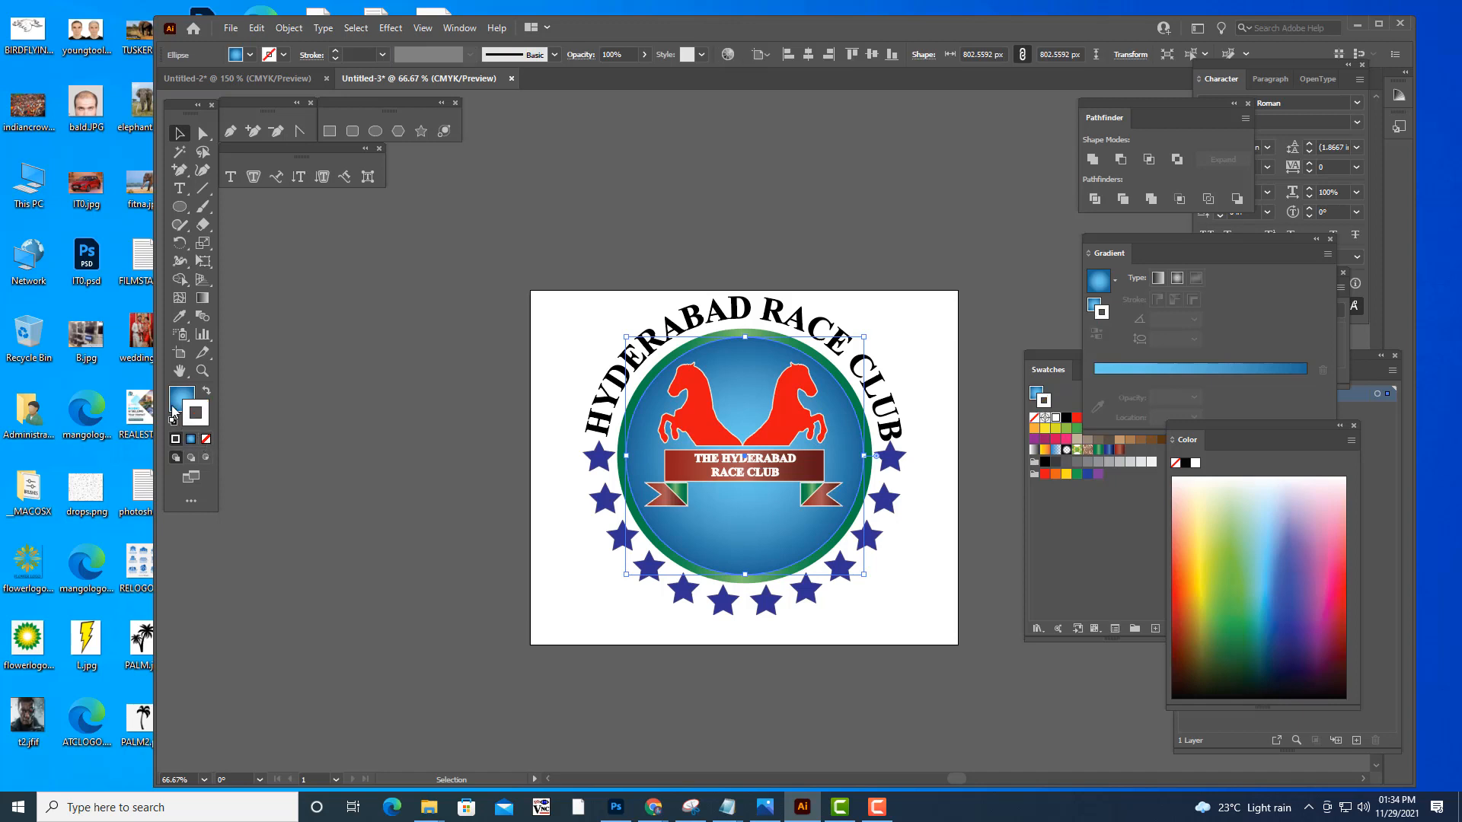
{"action": "key", "text": "x"}
{"action": "left_click", "coordinate": [423, 450]}
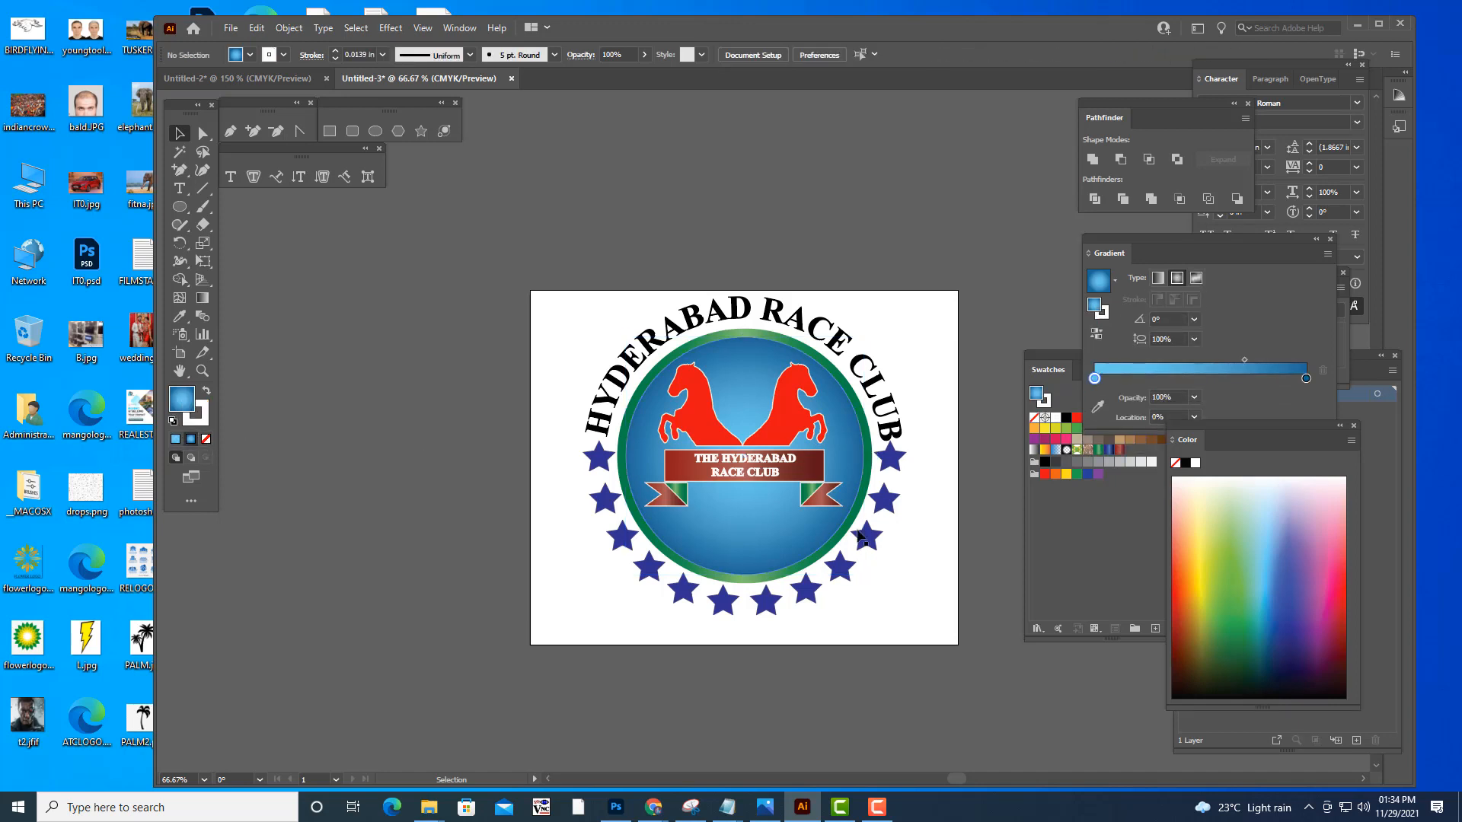
{"action": "left_click", "coordinate": [830, 533]}
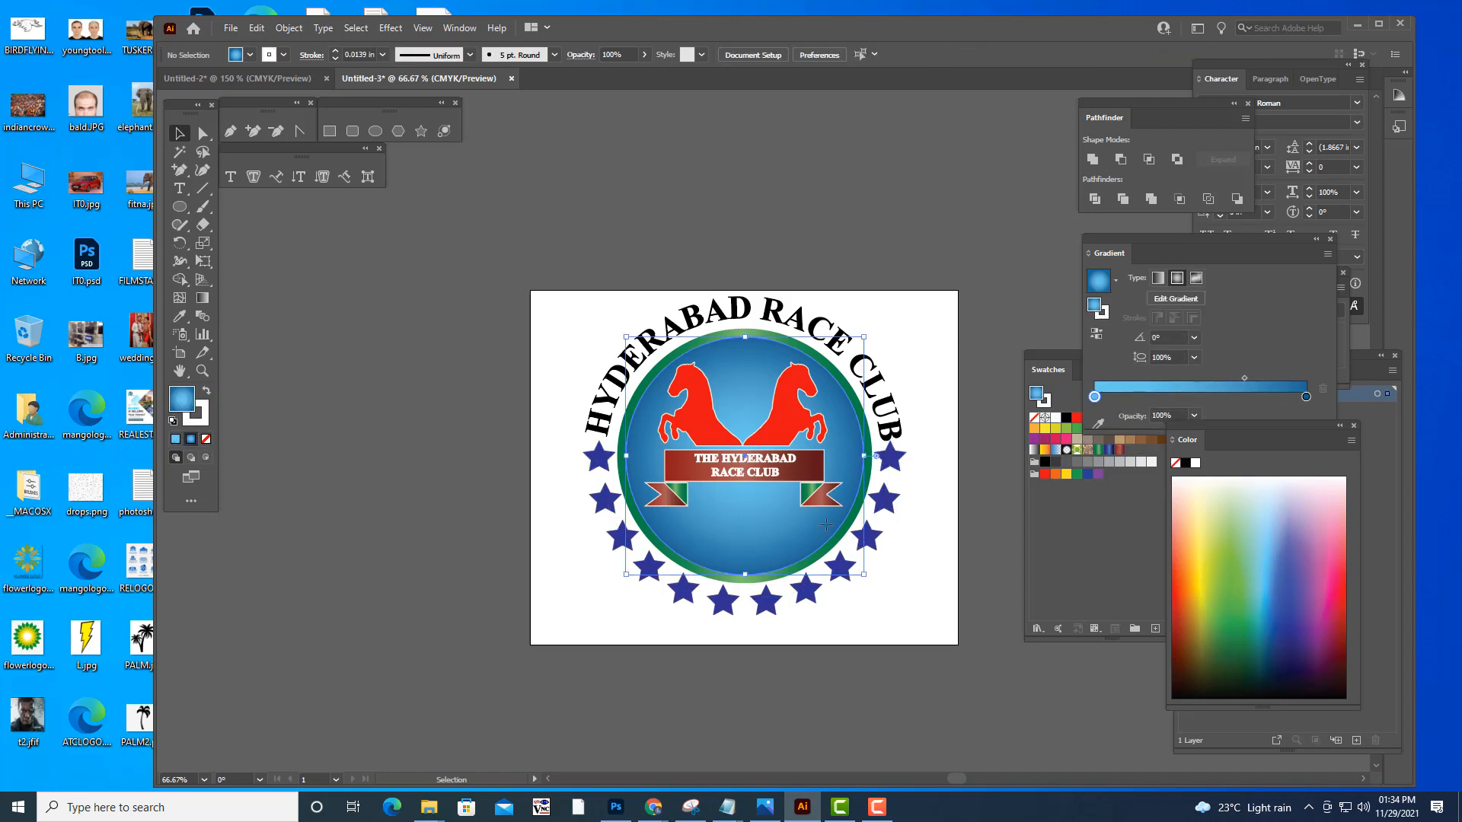
{"action": "left_click", "coordinate": [383, 55]}
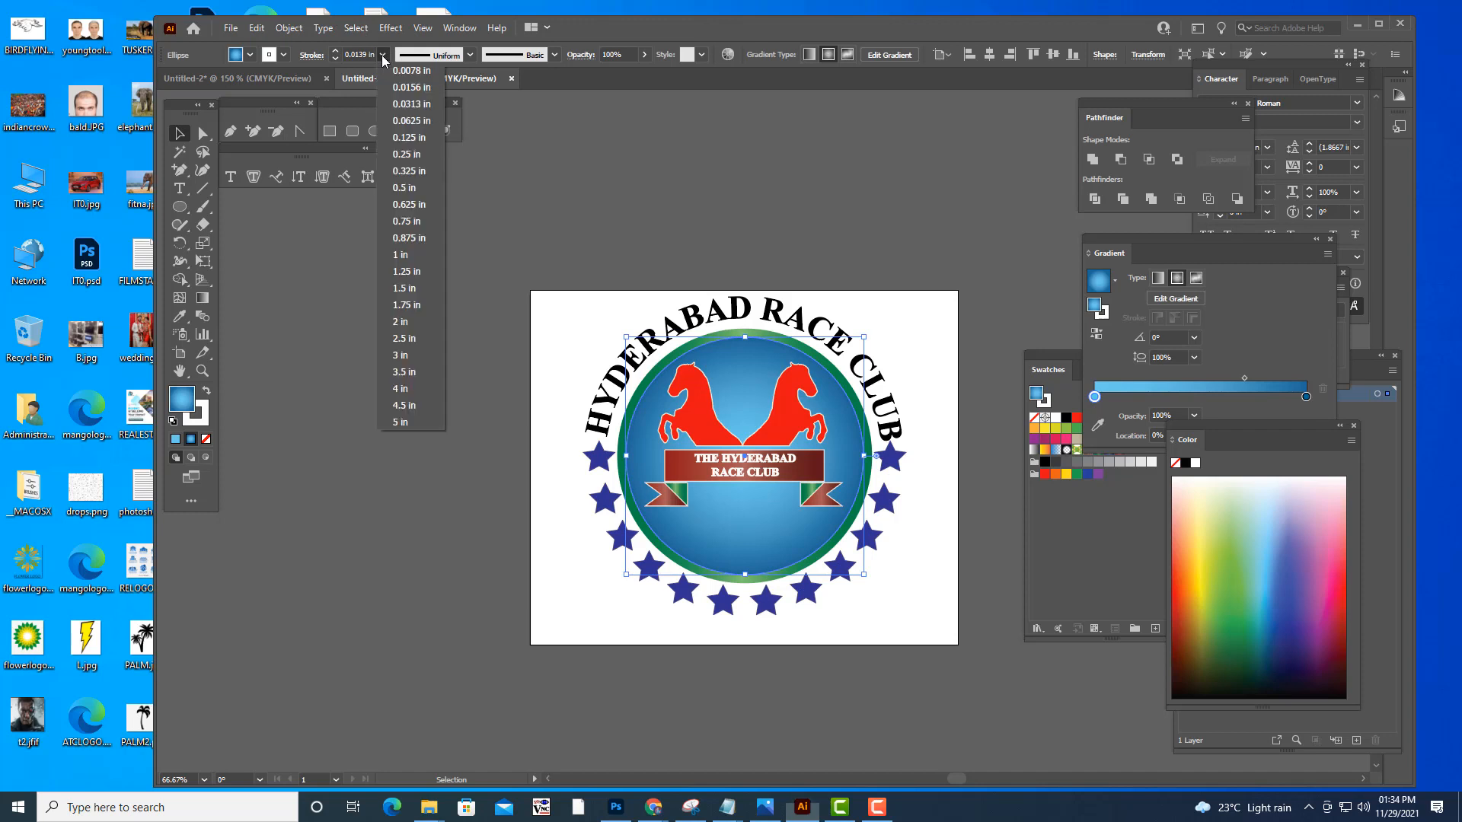
{"action": "left_click", "coordinate": [408, 122]}
{"action": "left_click", "coordinate": [788, 223]}
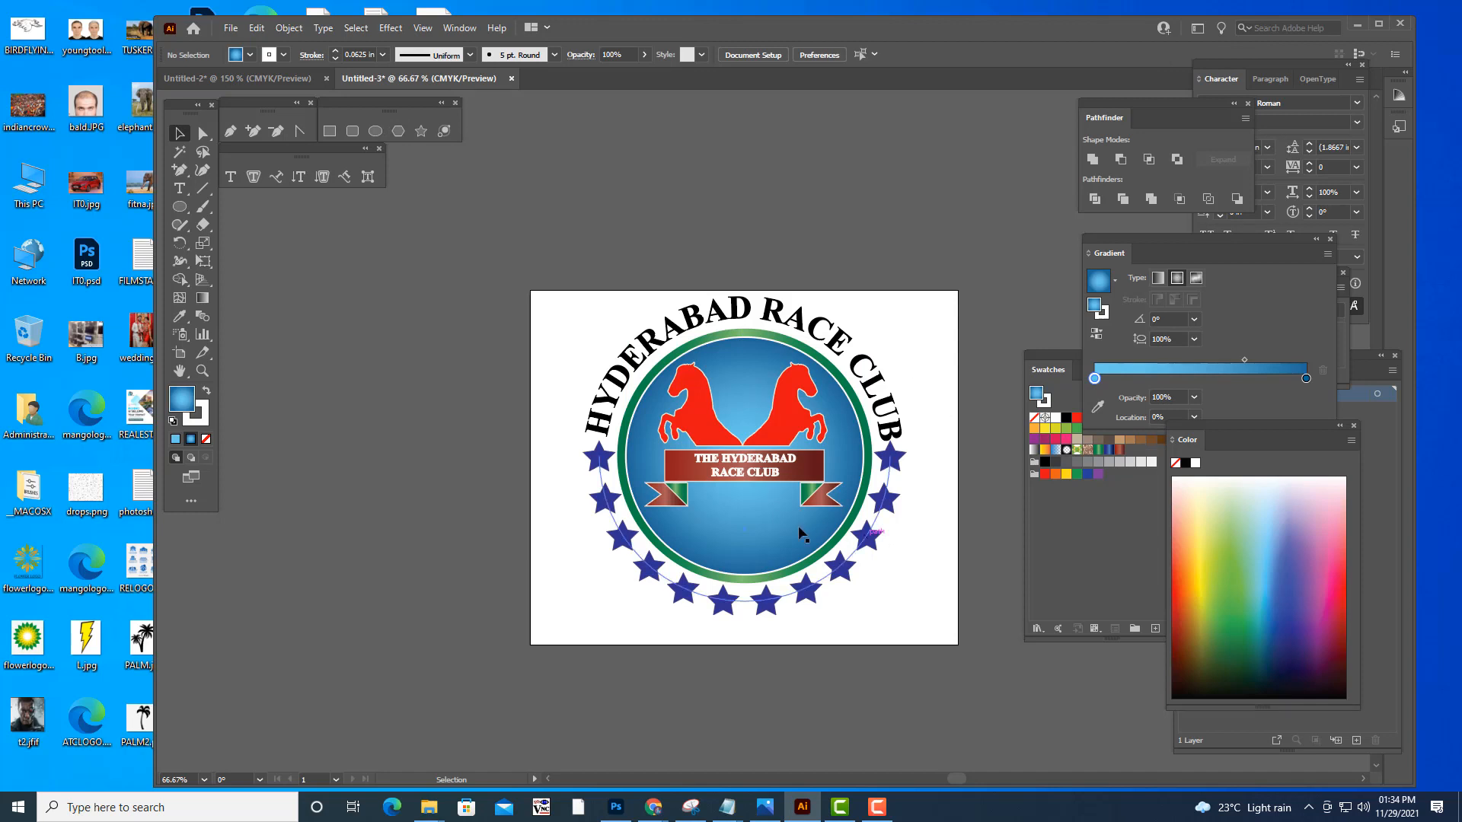
- Draw a five-pointed star in the empty area beside the artboard and fill it with the yellow-to-orange gradient swatch
{"action": "left_click", "coordinate": [421, 131]}
{"action": "left_click_drag", "start_coordinate": [401, 420], "coordinate": [447, 462]}
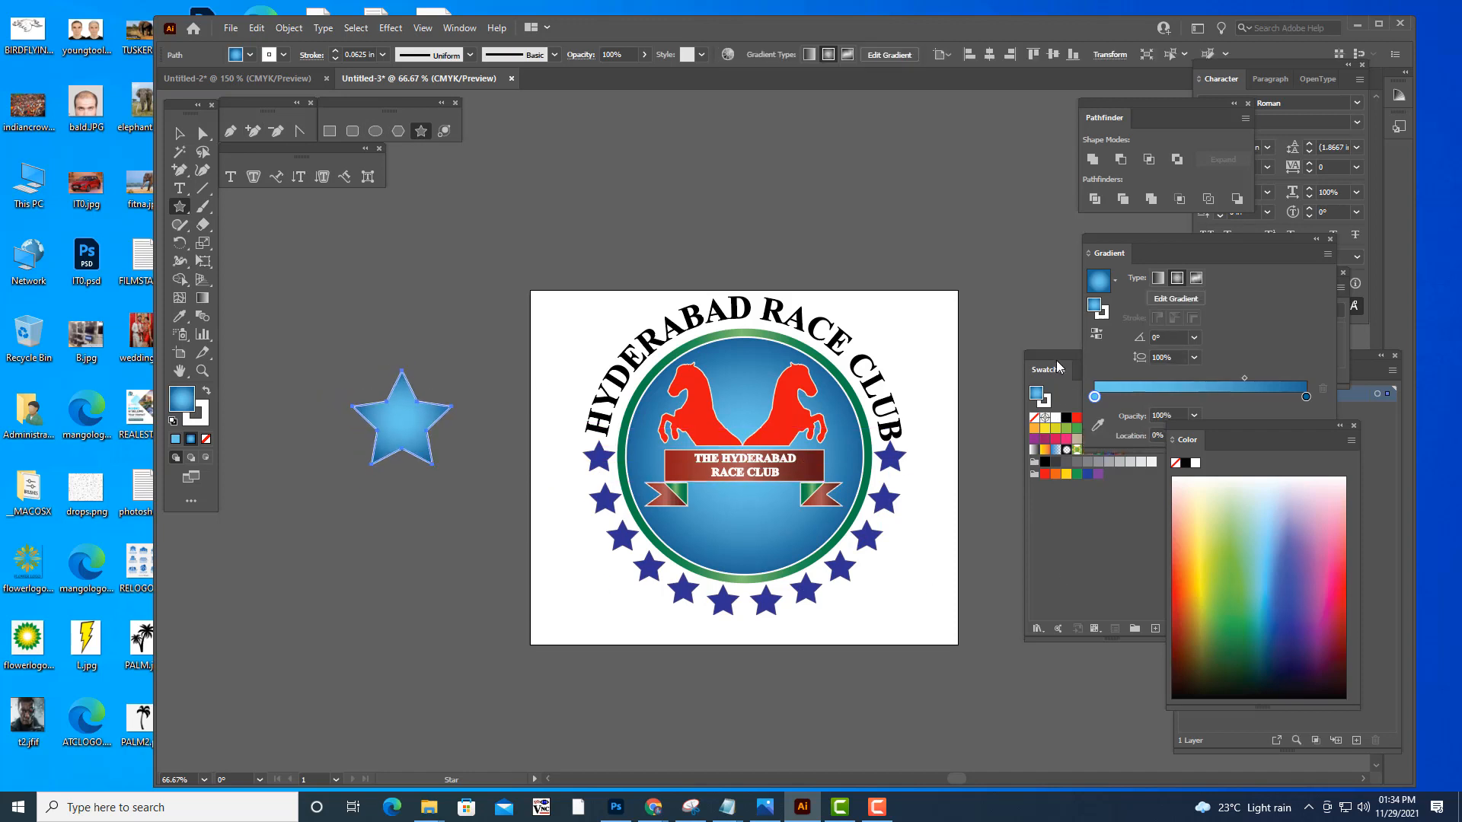
{"action": "left_click_drag", "start_coordinate": [1057, 367], "coordinate": [1044, 369]}
{"action": "left_click", "coordinate": [1031, 449]}
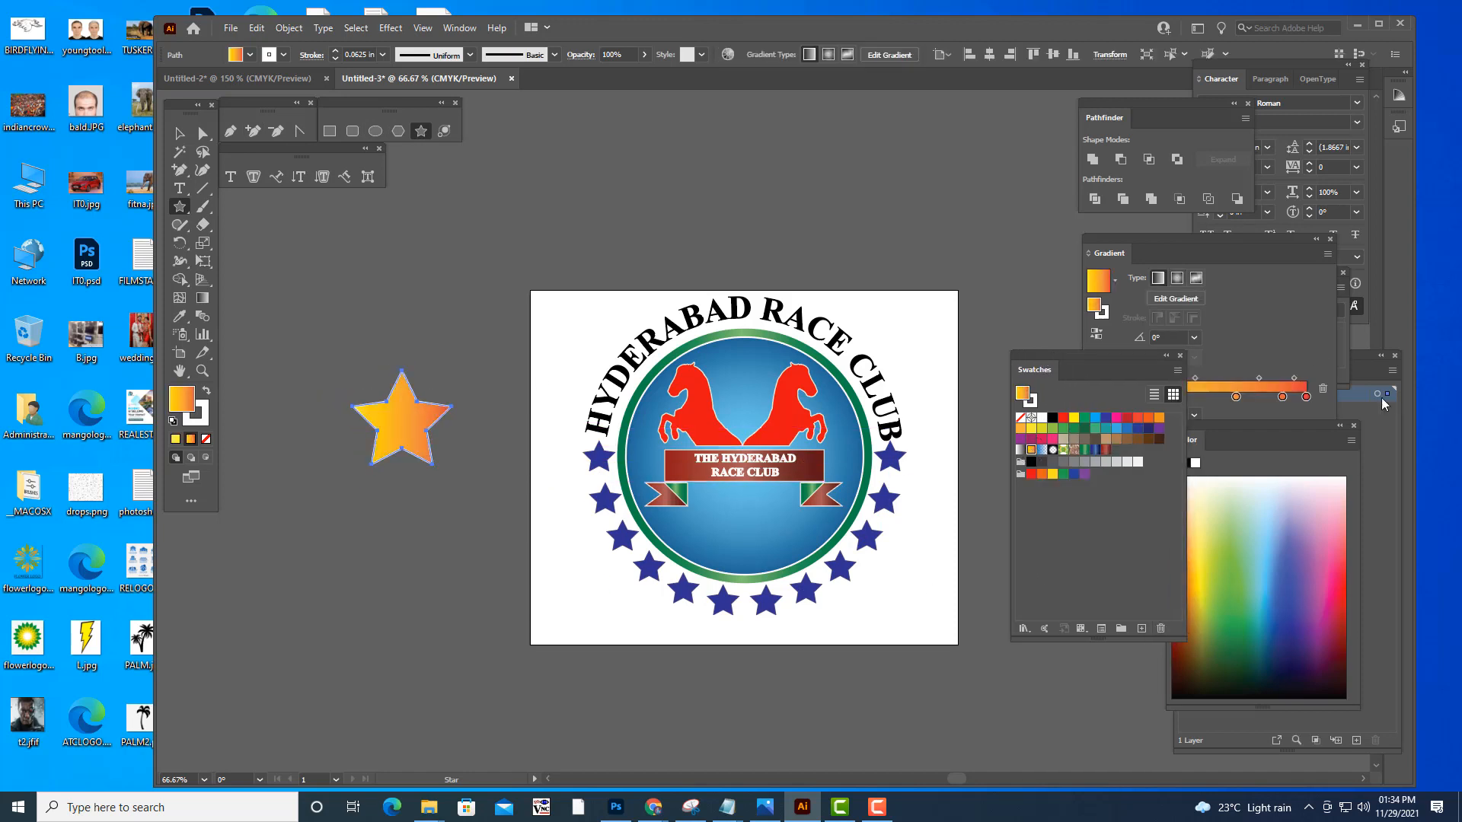
- Reduce the star's gradient to its yellow and red end stops with the midpoint at about 62%, and make it radial
{"action": "left_click_drag", "start_coordinate": [1282, 397], "coordinate": [1287, 494]}
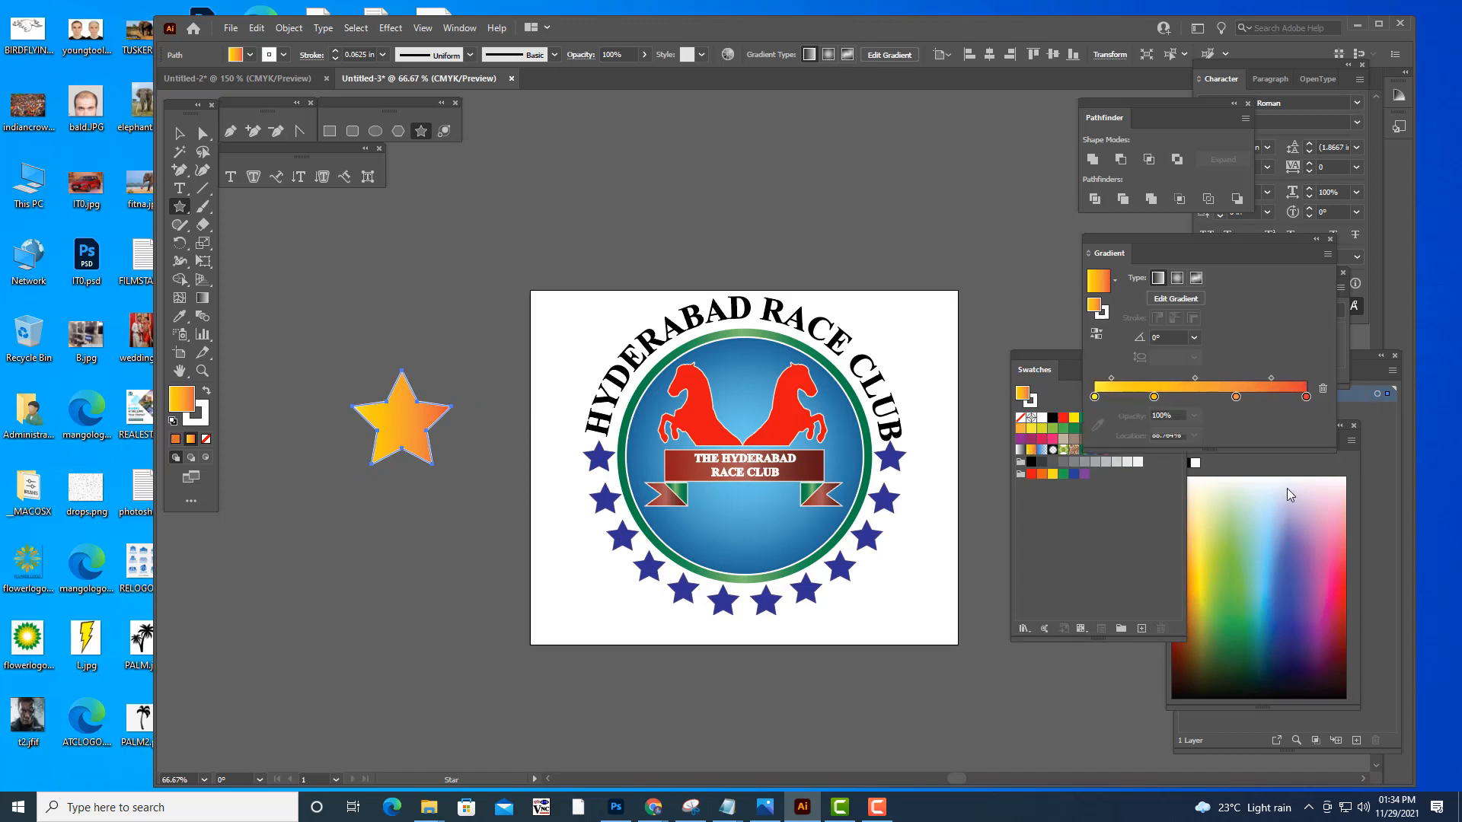
{"action": "left_click_drag", "start_coordinate": [1235, 397], "coordinate": [1240, 556]}
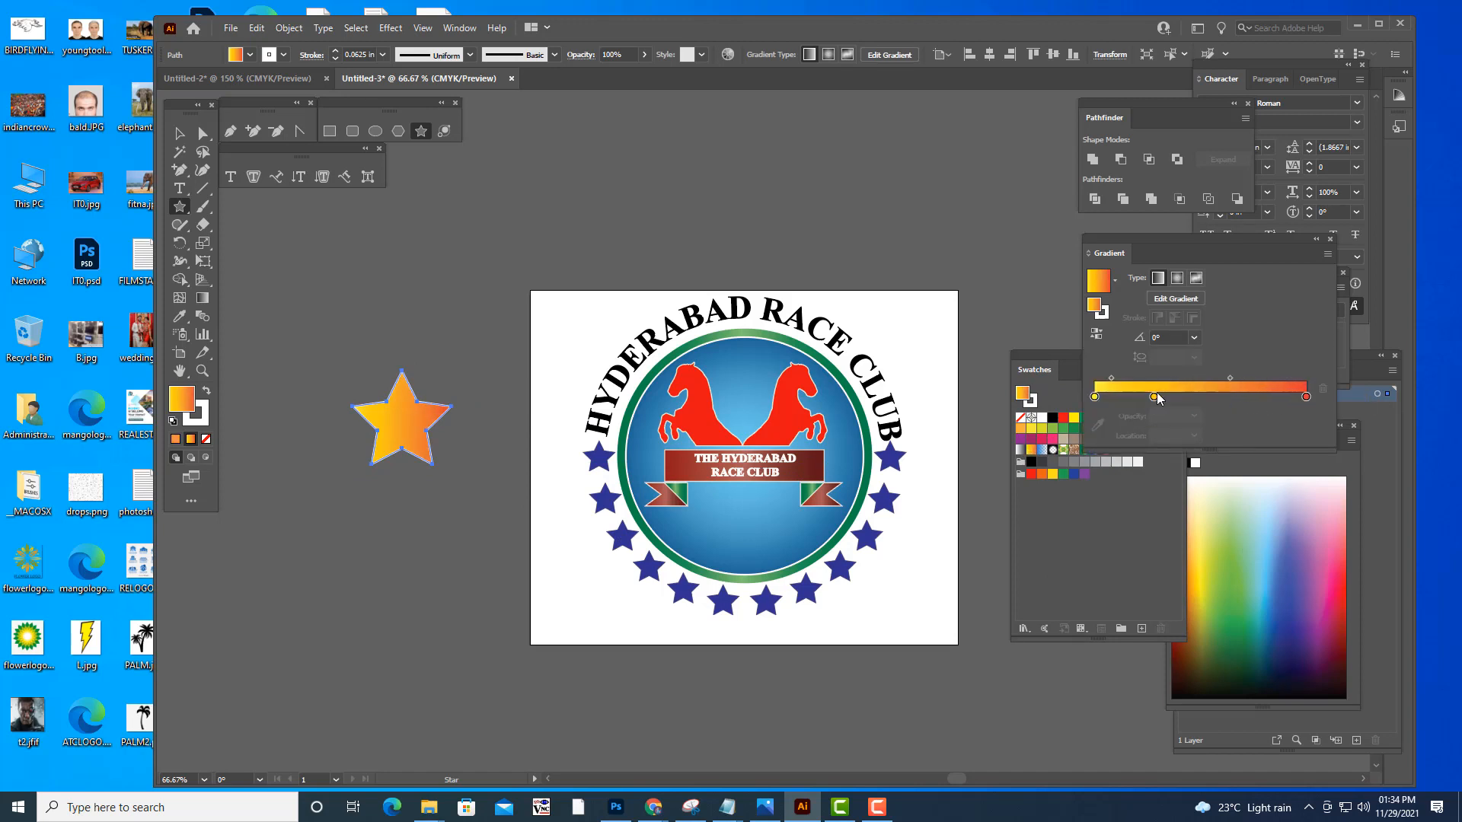
{"action": "left_click_drag", "start_coordinate": [1155, 396], "coordinate": [1168, 489]}
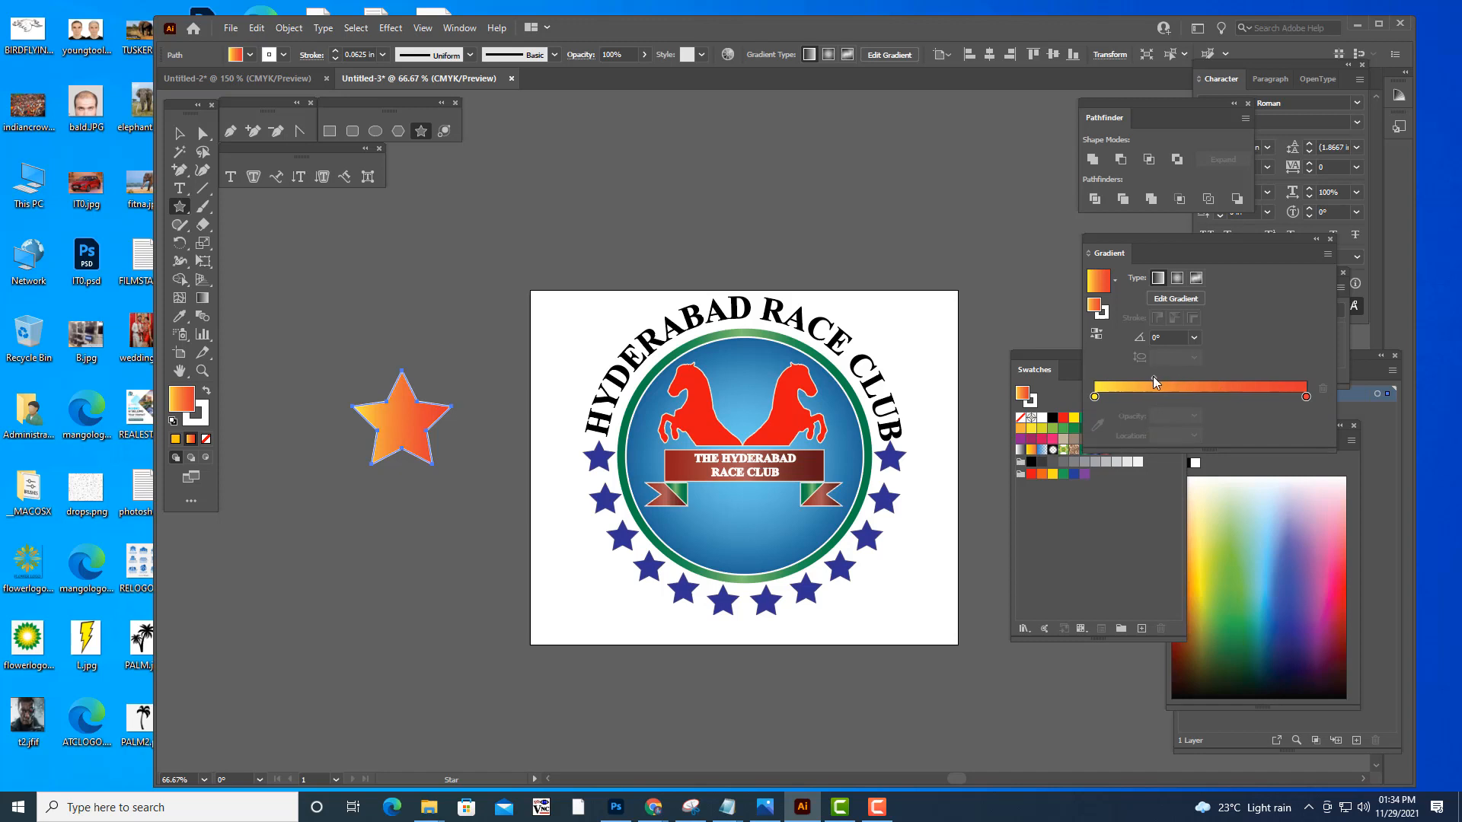
{"action": "left_click_drag", "start_coordinate": [1200, 378], "coordinate": [1225, 379]}
{"action": "left_click", "coordinate": [1176, 278]}
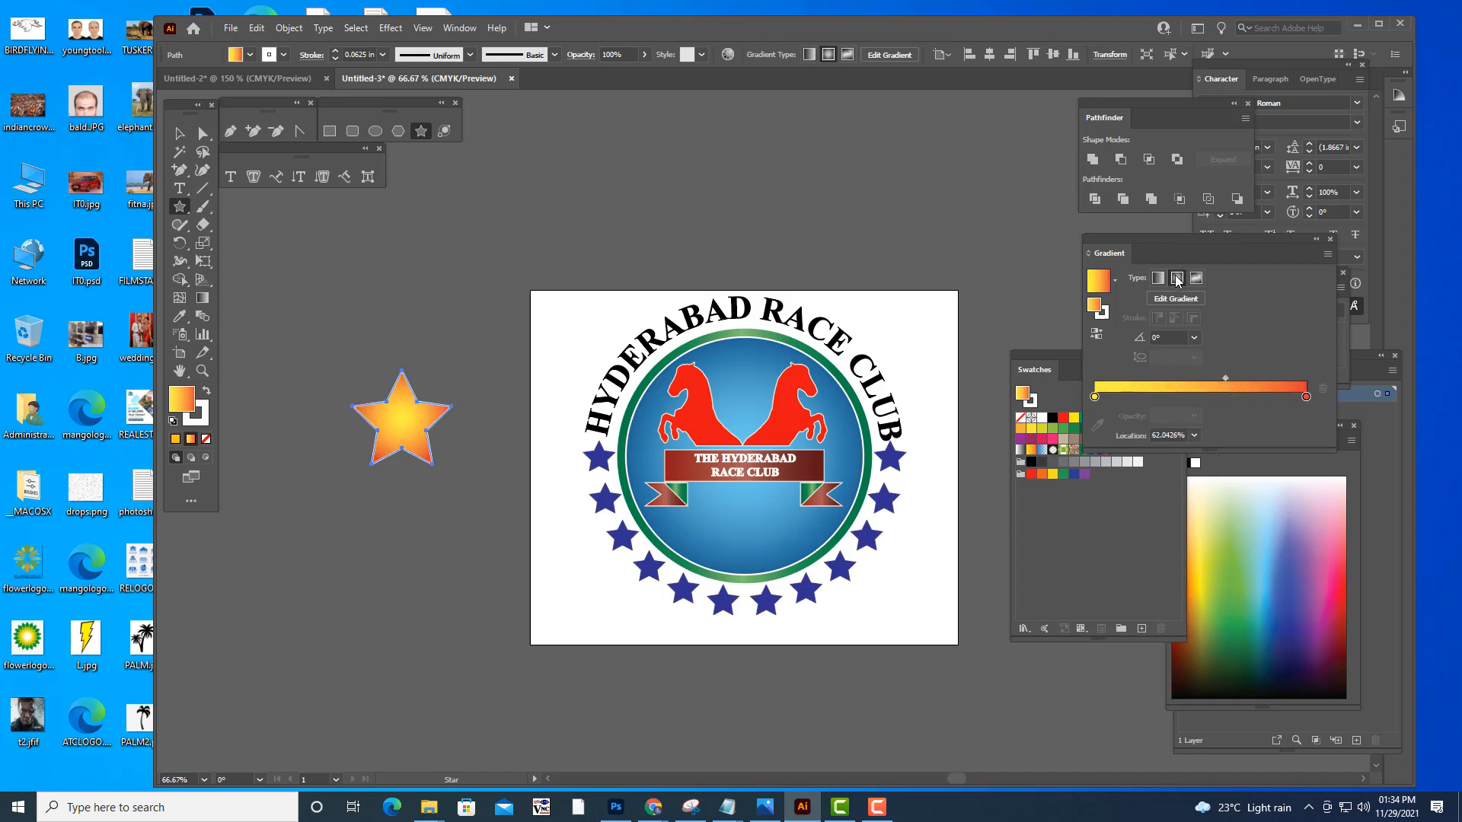
- Place the star inside the blue circle, centred below the ribbon banner, with a smaller copy on each side of it
{"action": "left_click", "coordinate": [179, 133]}
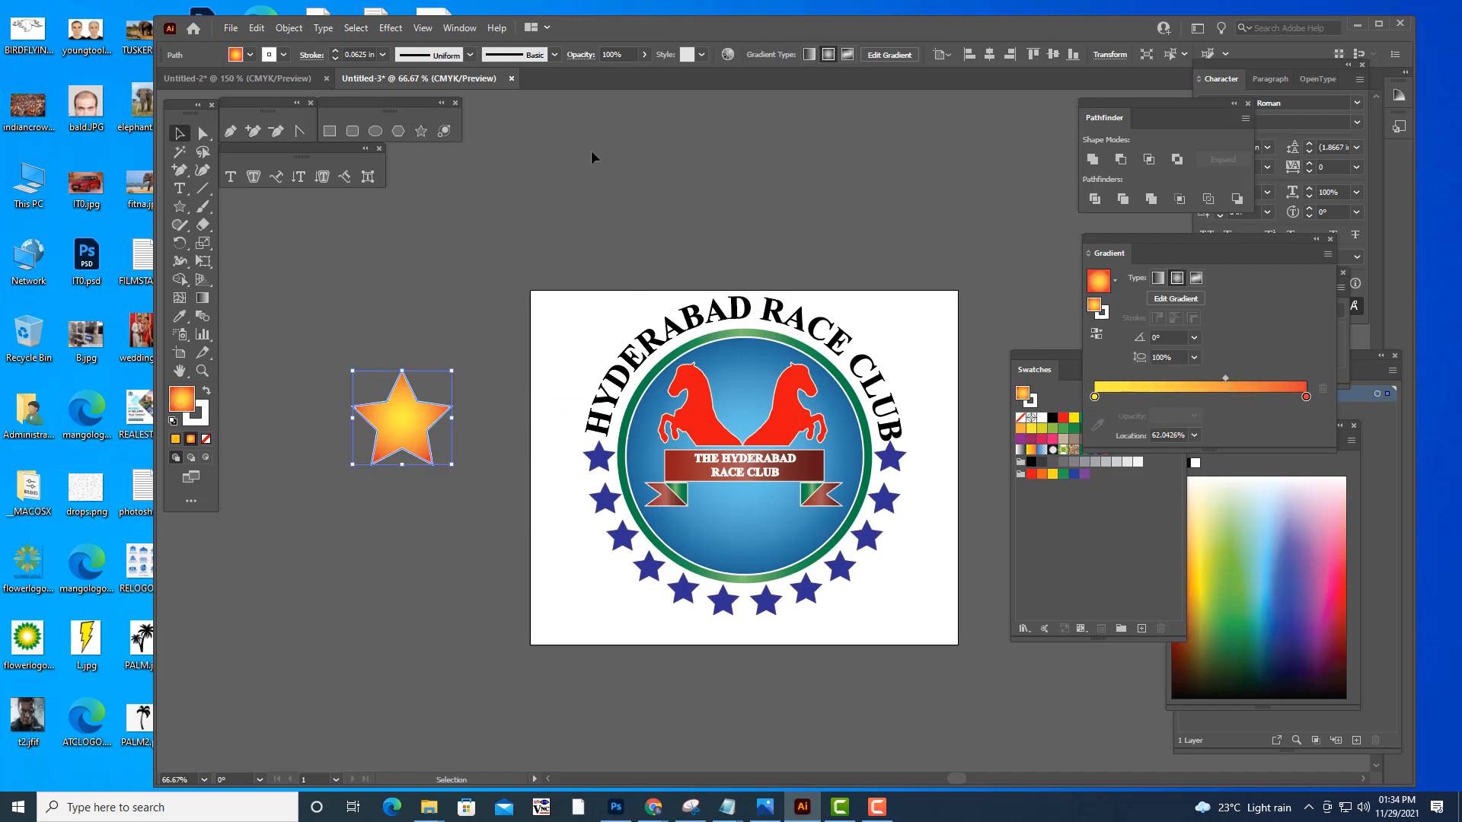
{"action": "left_click", "coordinate": [593, 156]}
{"action": "left_click_drag", "start_coordinate": [426, 417], "coordinate": [798, 529]}
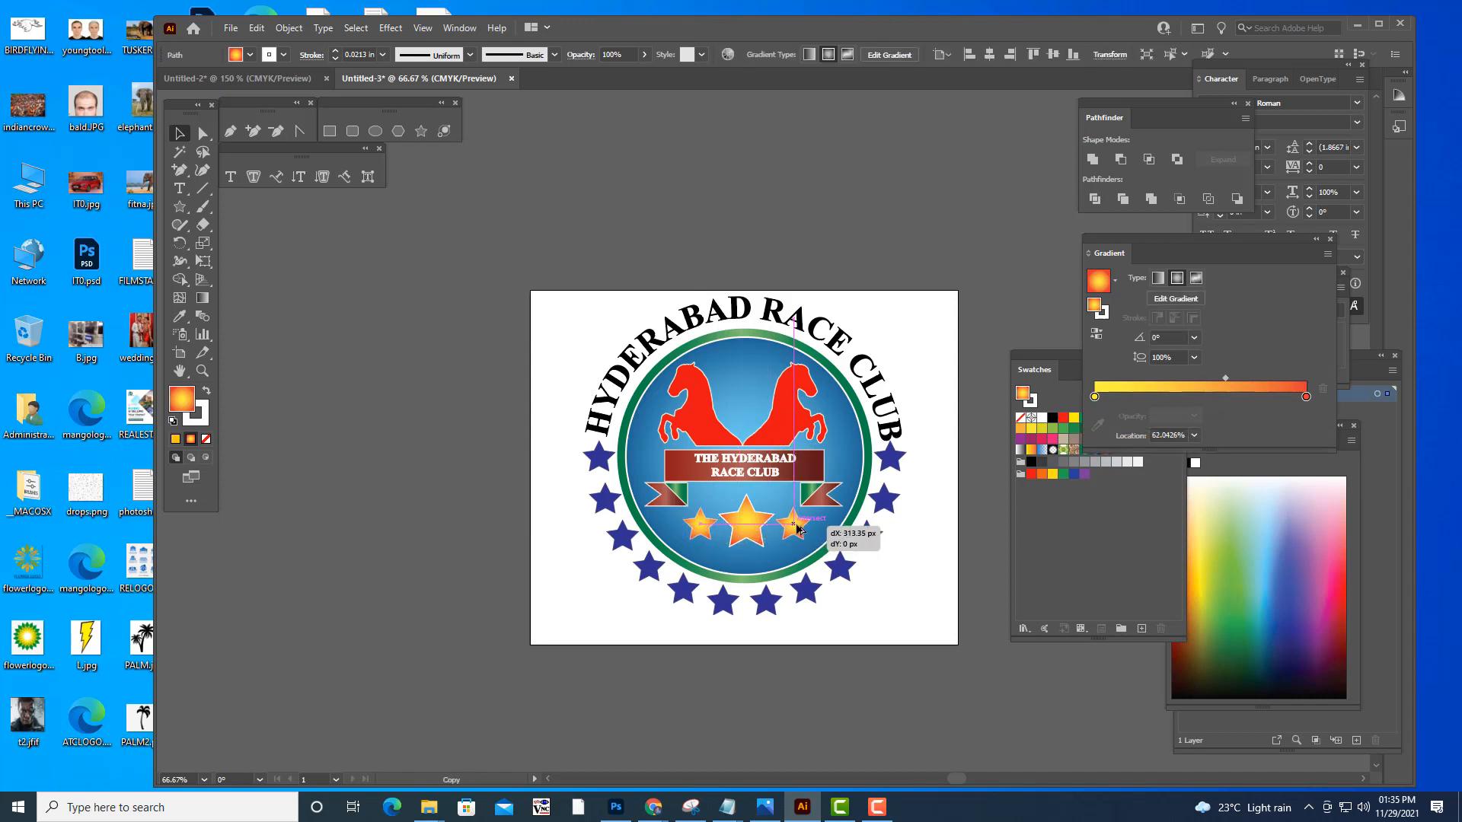
- Place the second small orange star beside the large central star, level with the small star on its other side
{"action": "left_click_drag", "start_coordinate": [798, 528], "coordinate": [798, 528]}
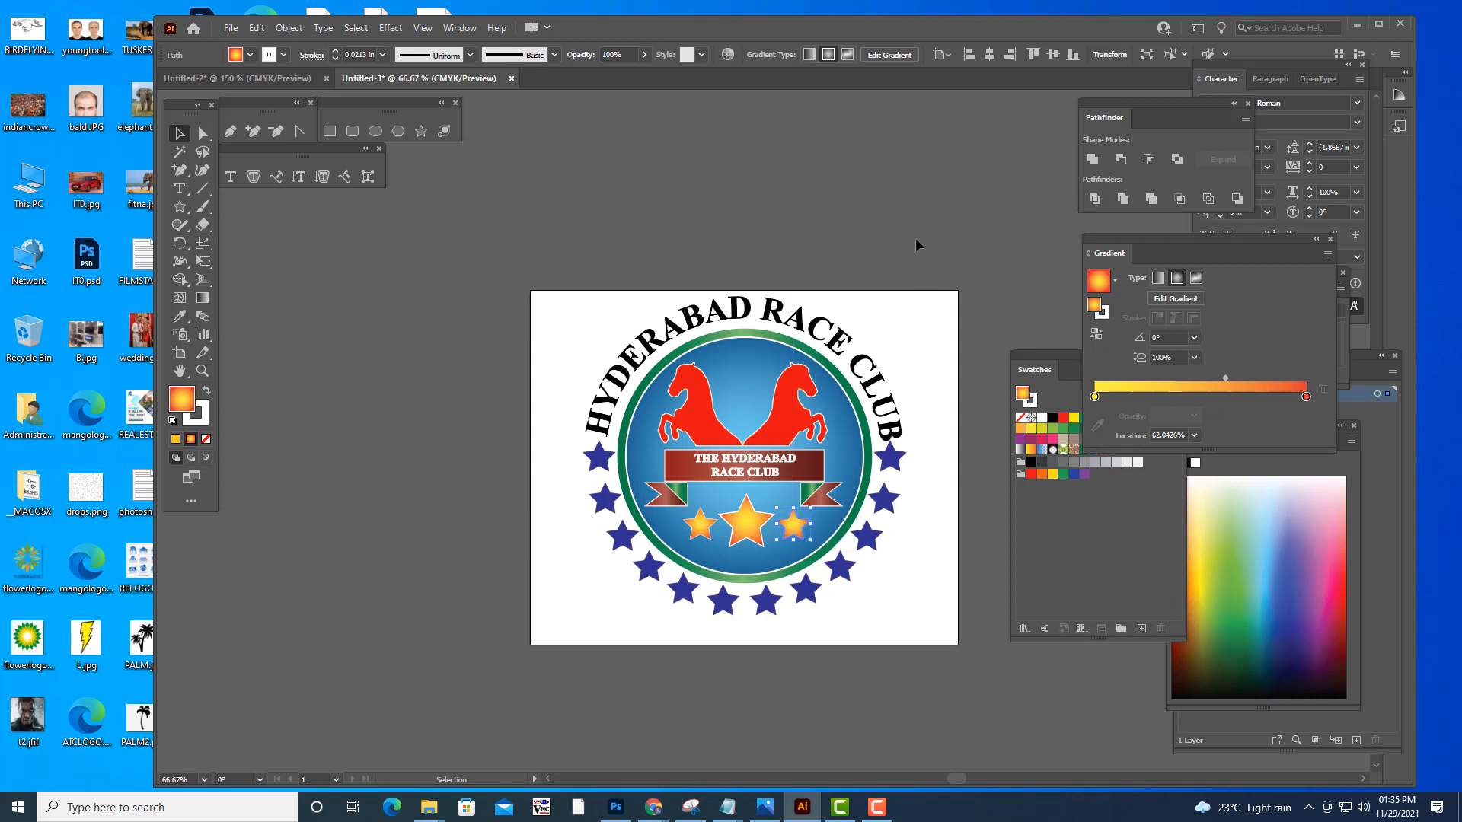
{"action": "left_click", "coordinate": [916, 239]}
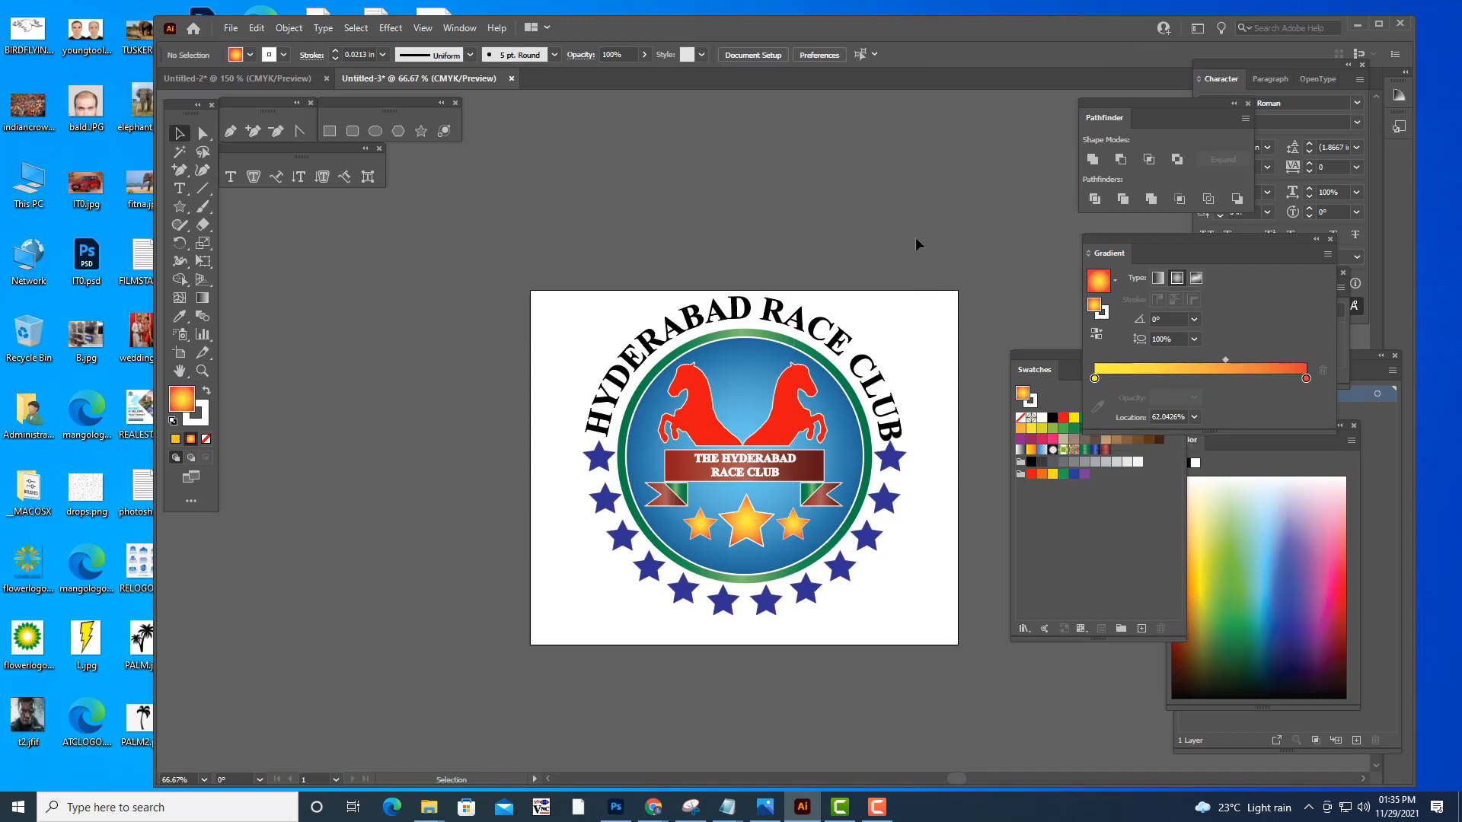
{"action": "scroll", "coordinate": [941, 310], "scroll_direction": "up", "scroll_amount": 1}
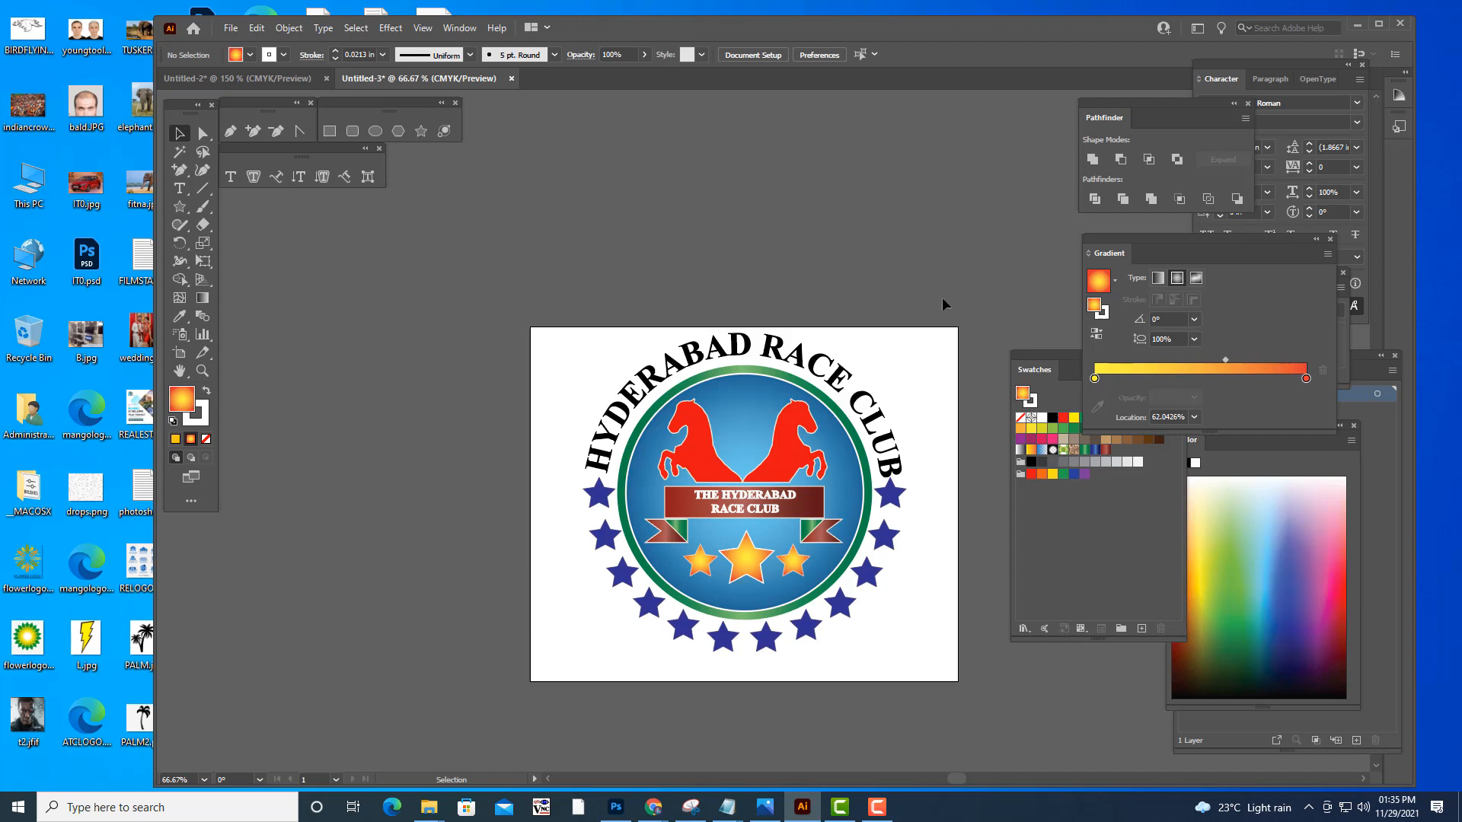
- Add the text "HRC" in the empty area above the artboard
{"action": "left_click", "coordinate": [180, 188]}
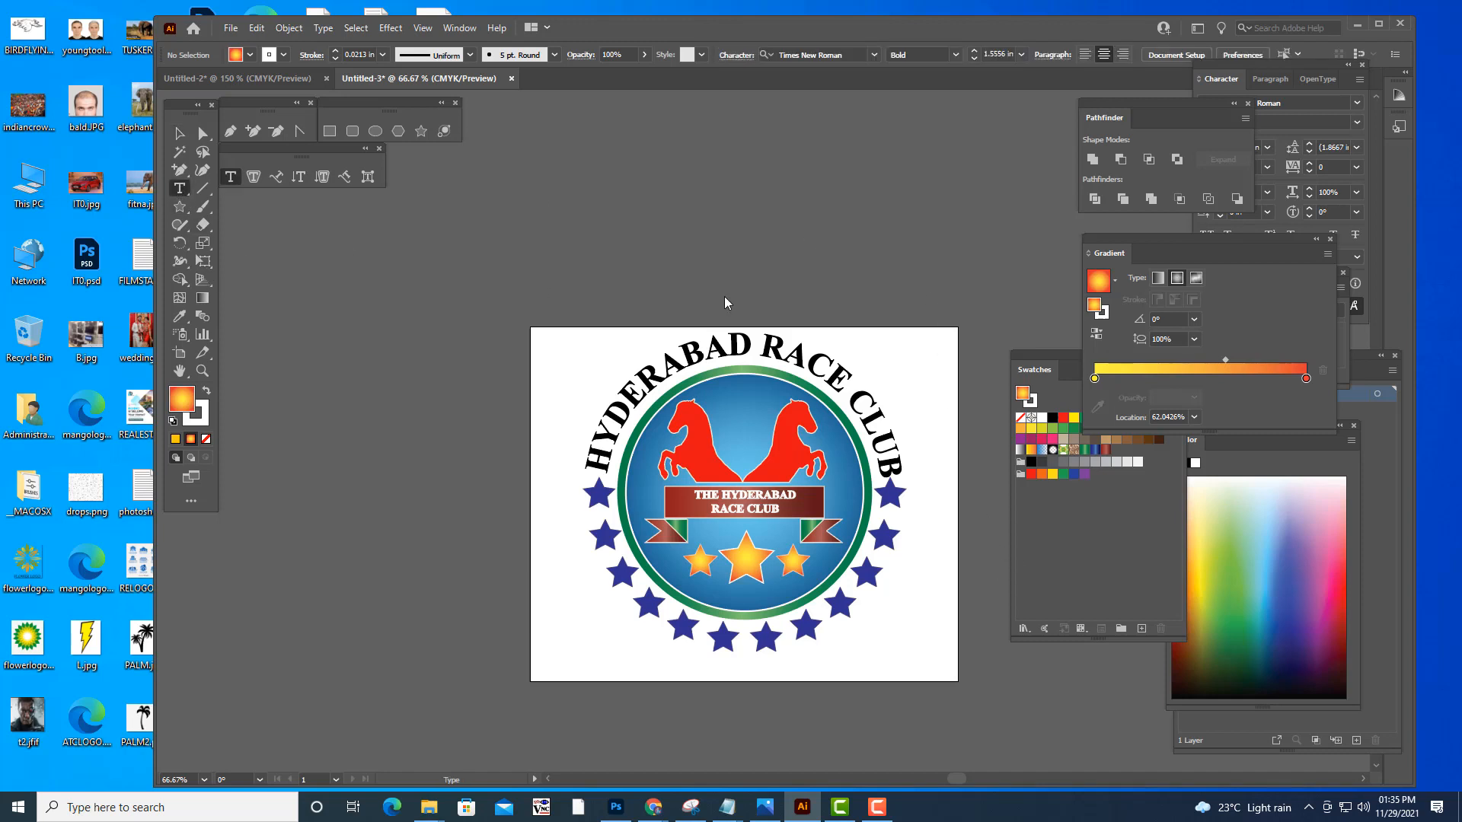
{"action": "left_click", "coordinate": [718, 228]}
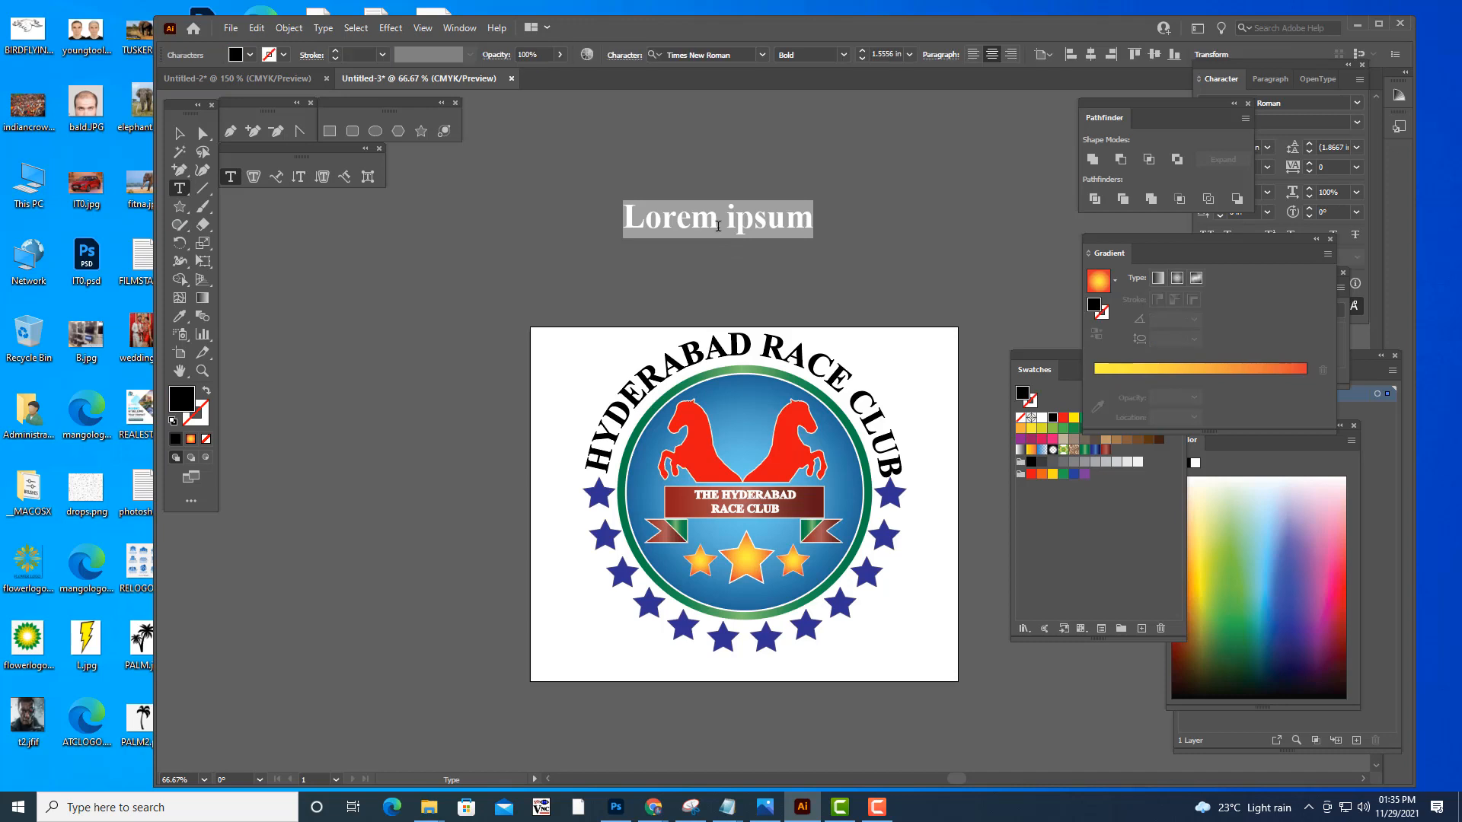
{"action": "type", "text": "HRC"}
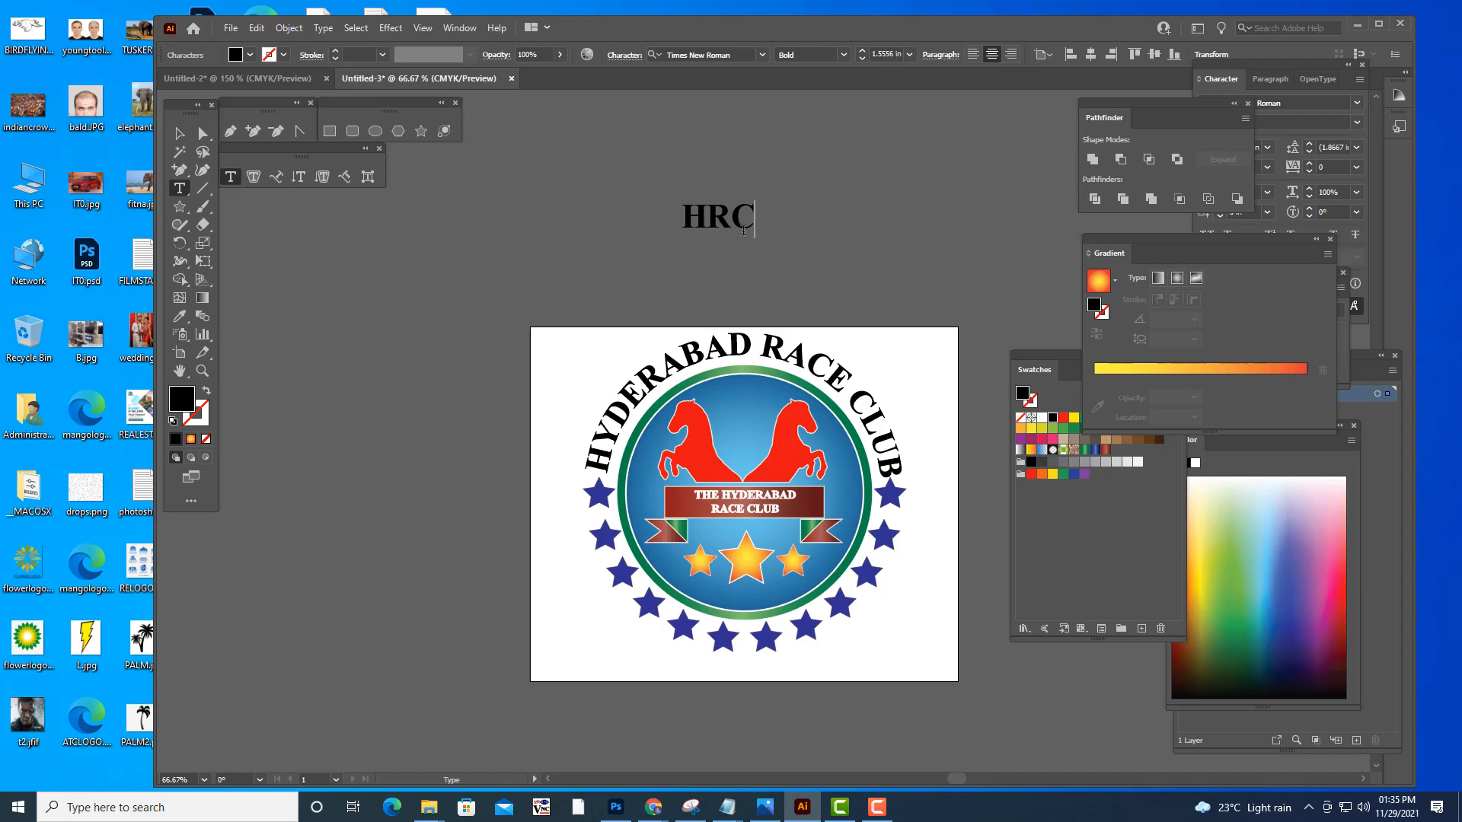
{"action": "left_click", "coordinate": [180, 133]}
{"action": "mouse_move", "coordinate": [710, 221]}
{"action": "left_mouse_down"}
{"action": "mouse_move", "coordinate": [758, 238]}
{"action": "mouse_move", "coordinate": [714, 230]}
{"action": "left_mouse_up"}
- Change the font of the HRC text to Impact
{"action": "left_click", "coordinate": [179, 188]}
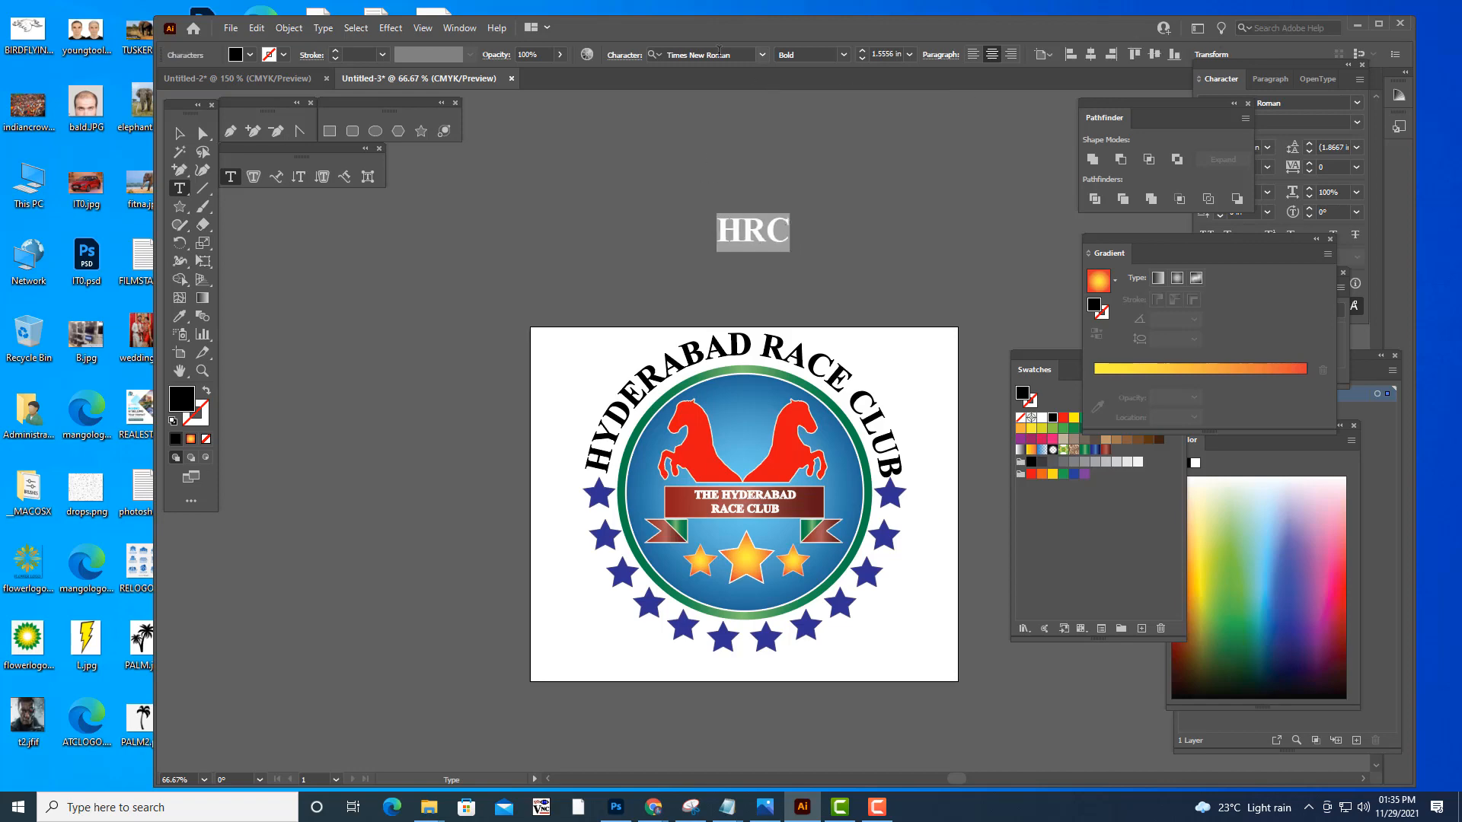
{"action": "left_click", "coordinate": [731, 55]}
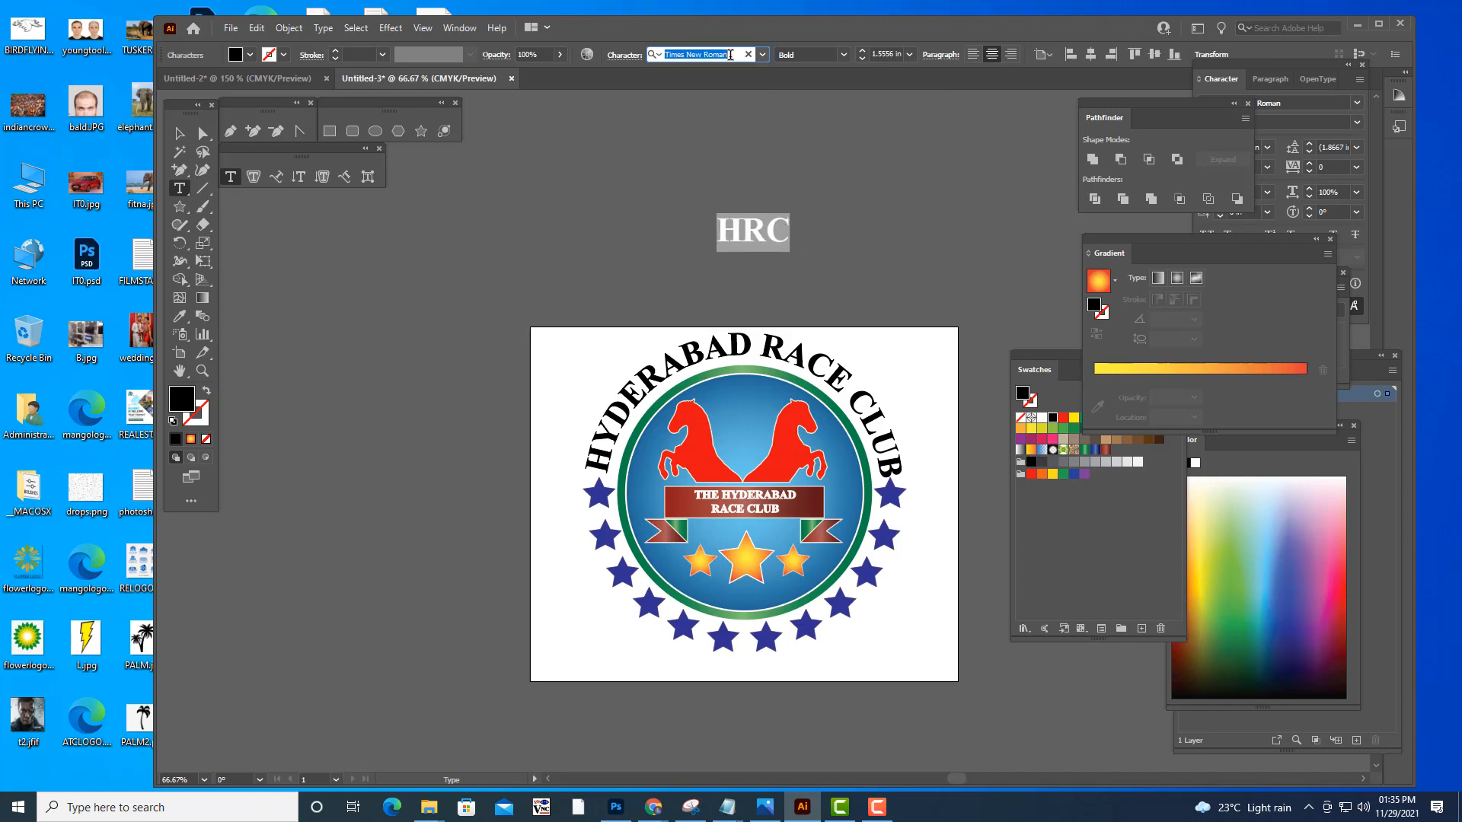
{"action": "type", "text": "IM"}
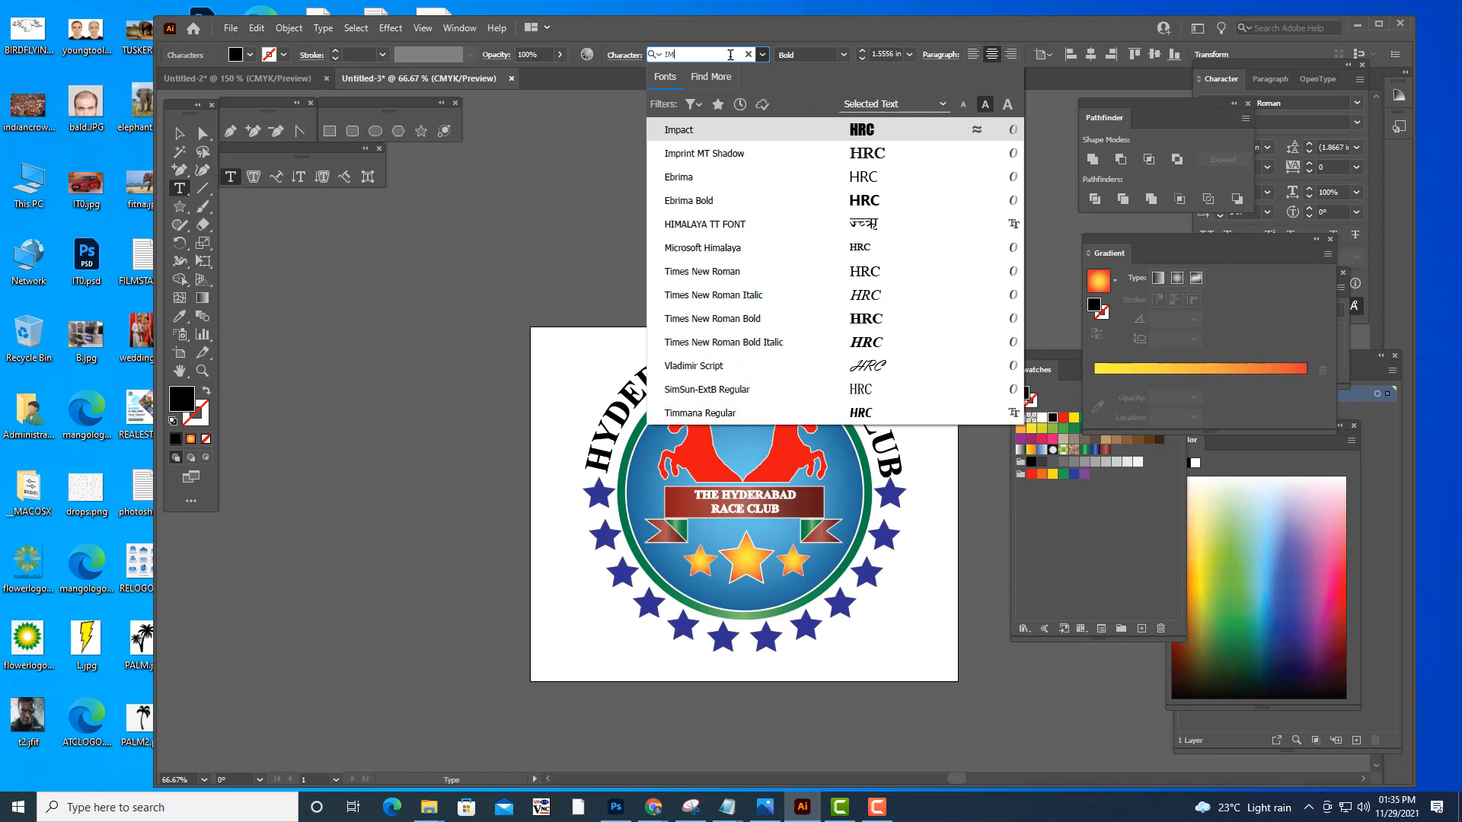
{"action": "left_click", "coordinate": [680, 131]}
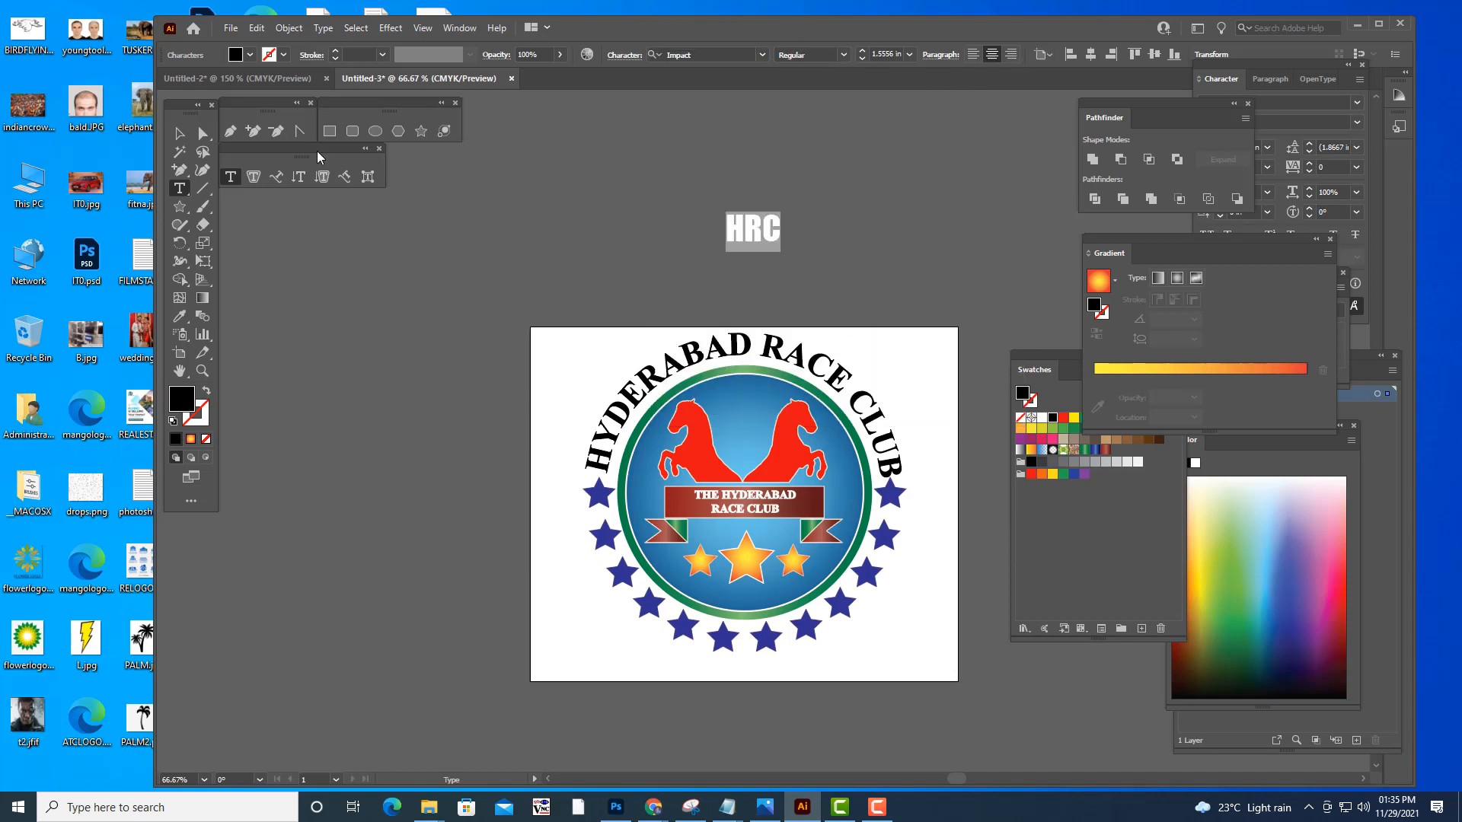
{"action": "left_click", "coordinate": [180, 134]}
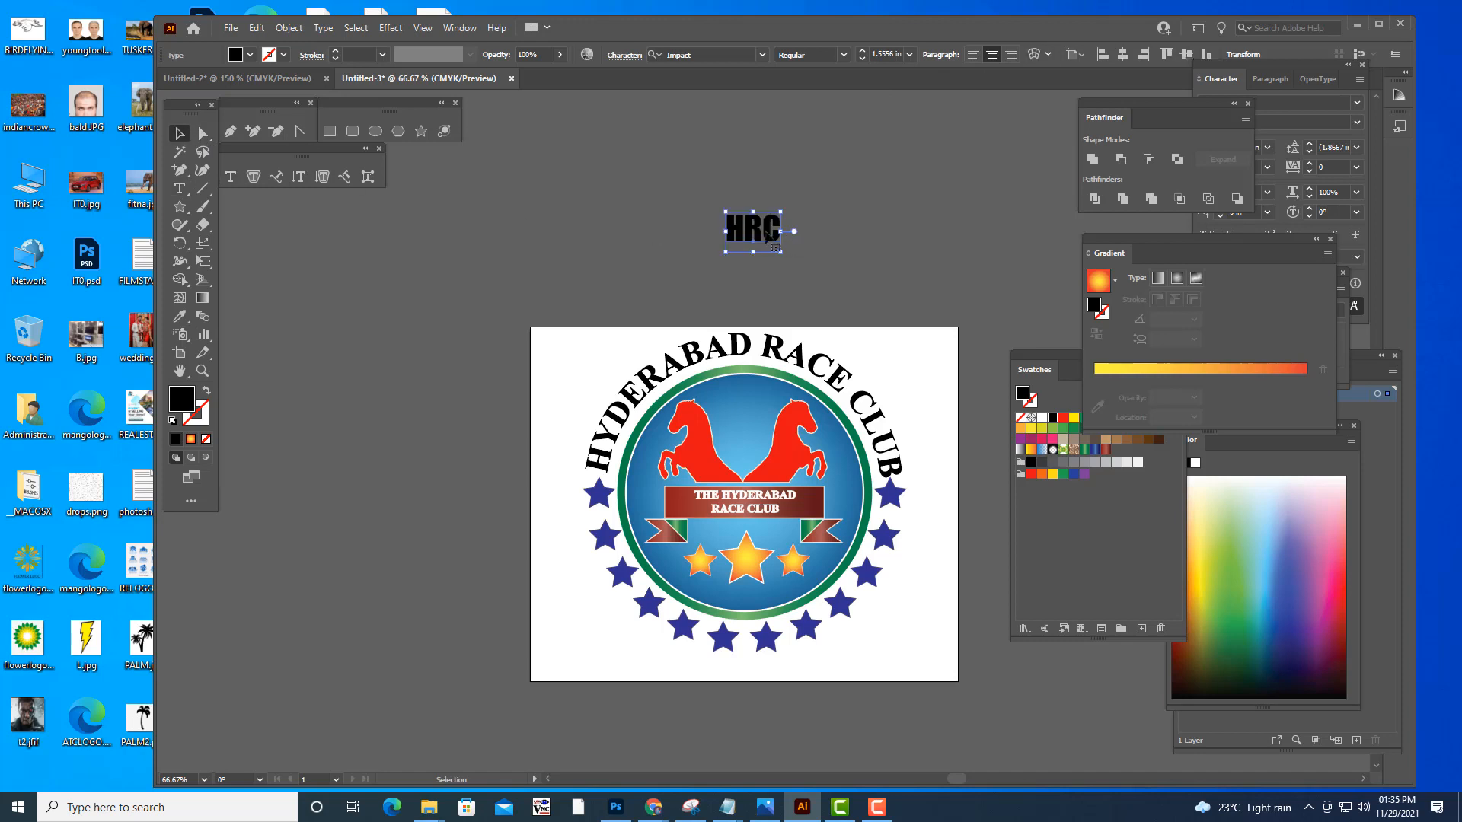
- Warp the HRC text with a horizontal Bulge envelope and a negative bend of about -38%
{"action": "left_click", "coordinate": [1034, 54]}
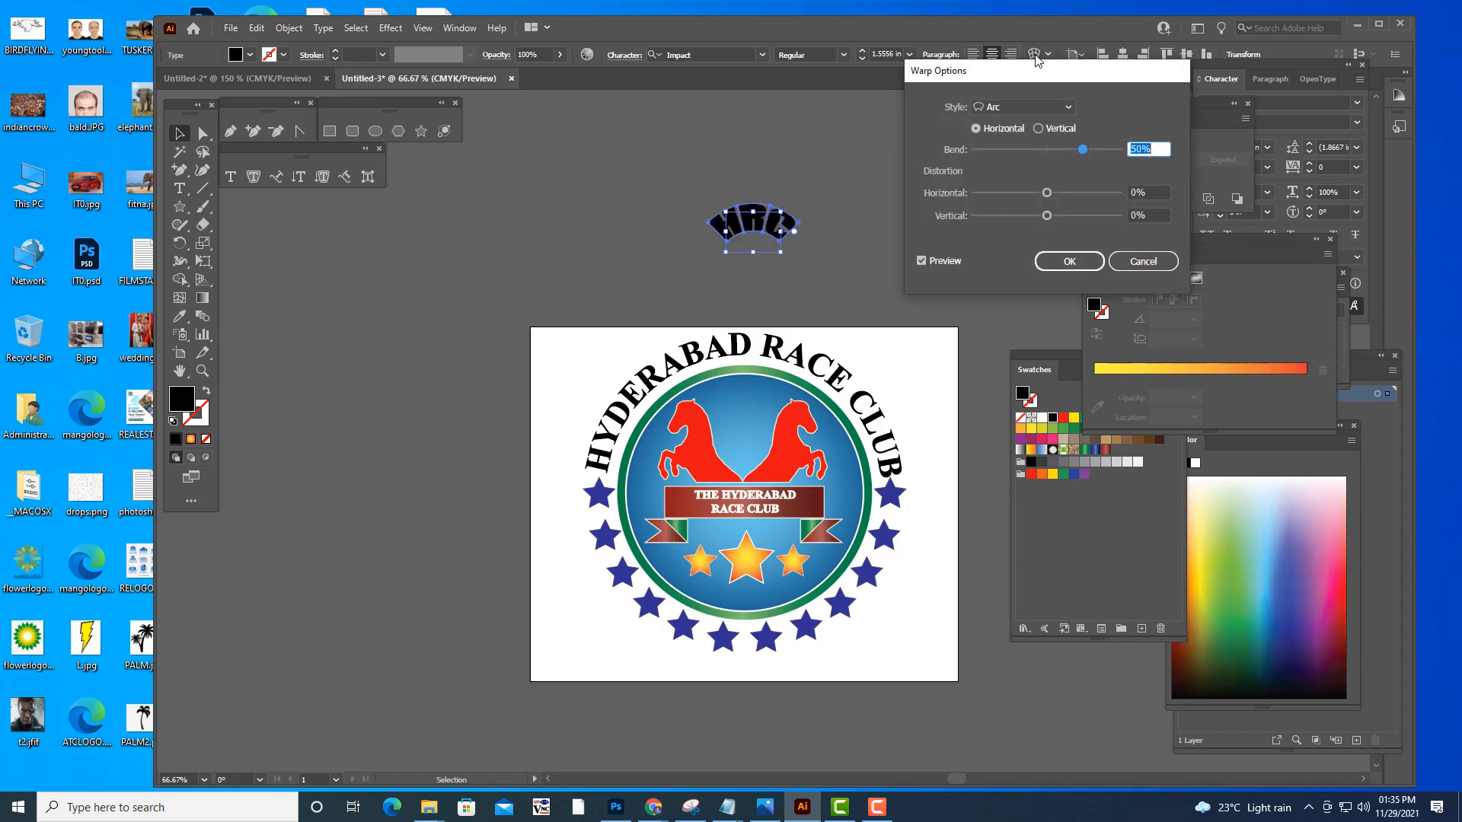
{"action": "left_click", "coordinate": [1032, 108]}
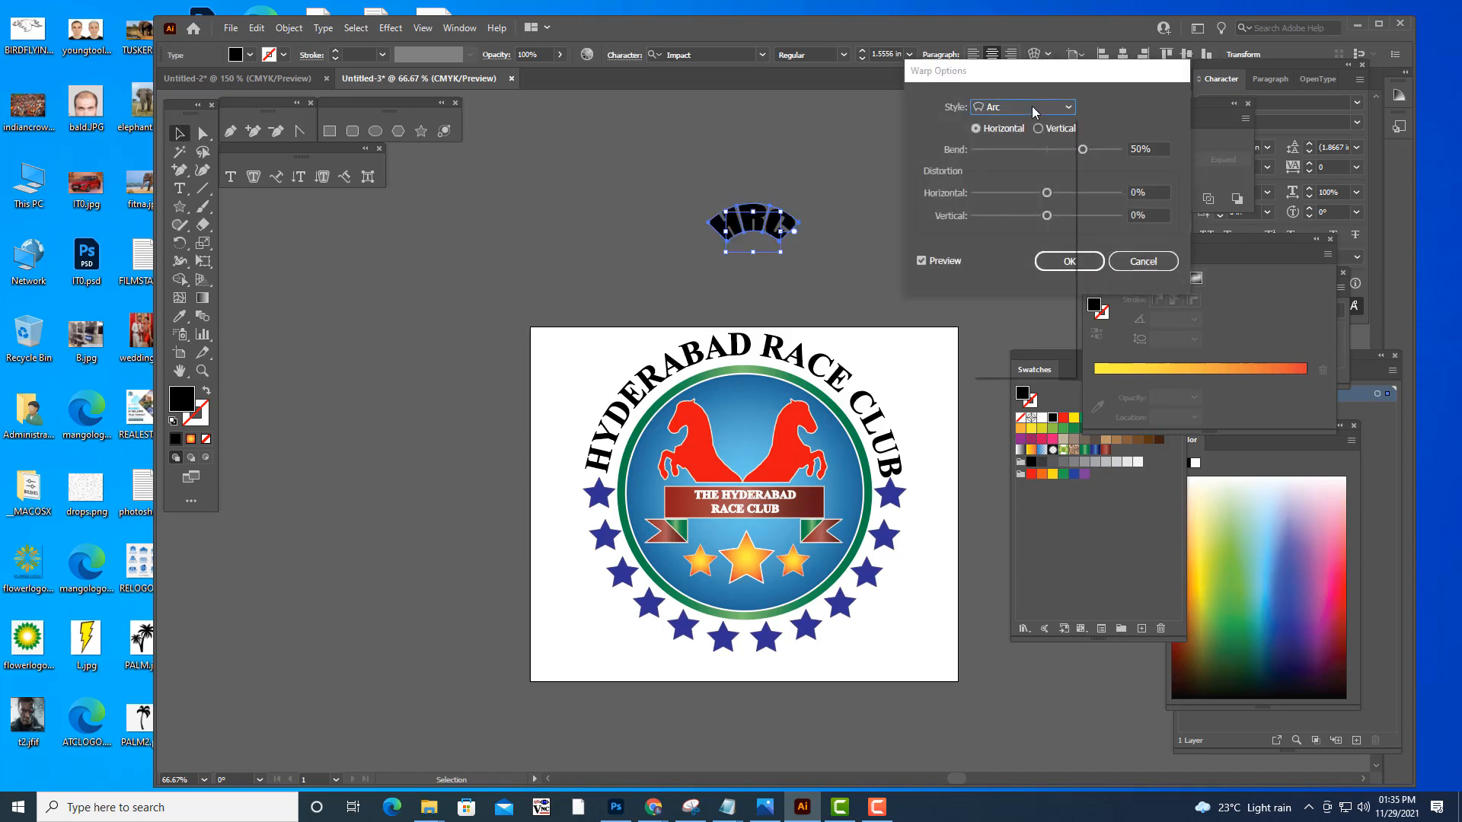
{"action": "left_click", "coordinate": [1012, 195]}
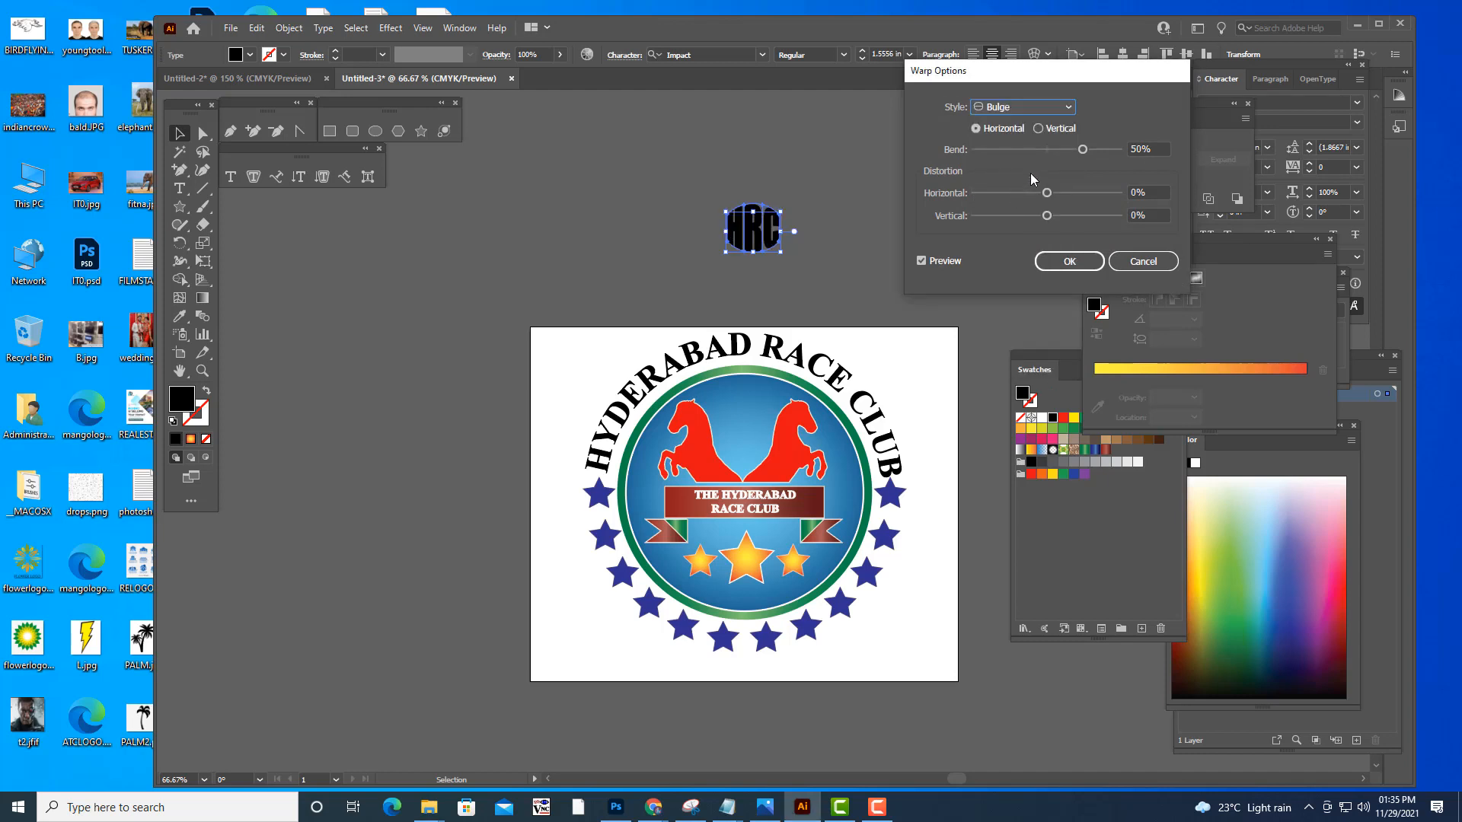
{"action": "left_click_drag", "start_coordinate": [1084, 152], "coordinate": [1020, 151]}
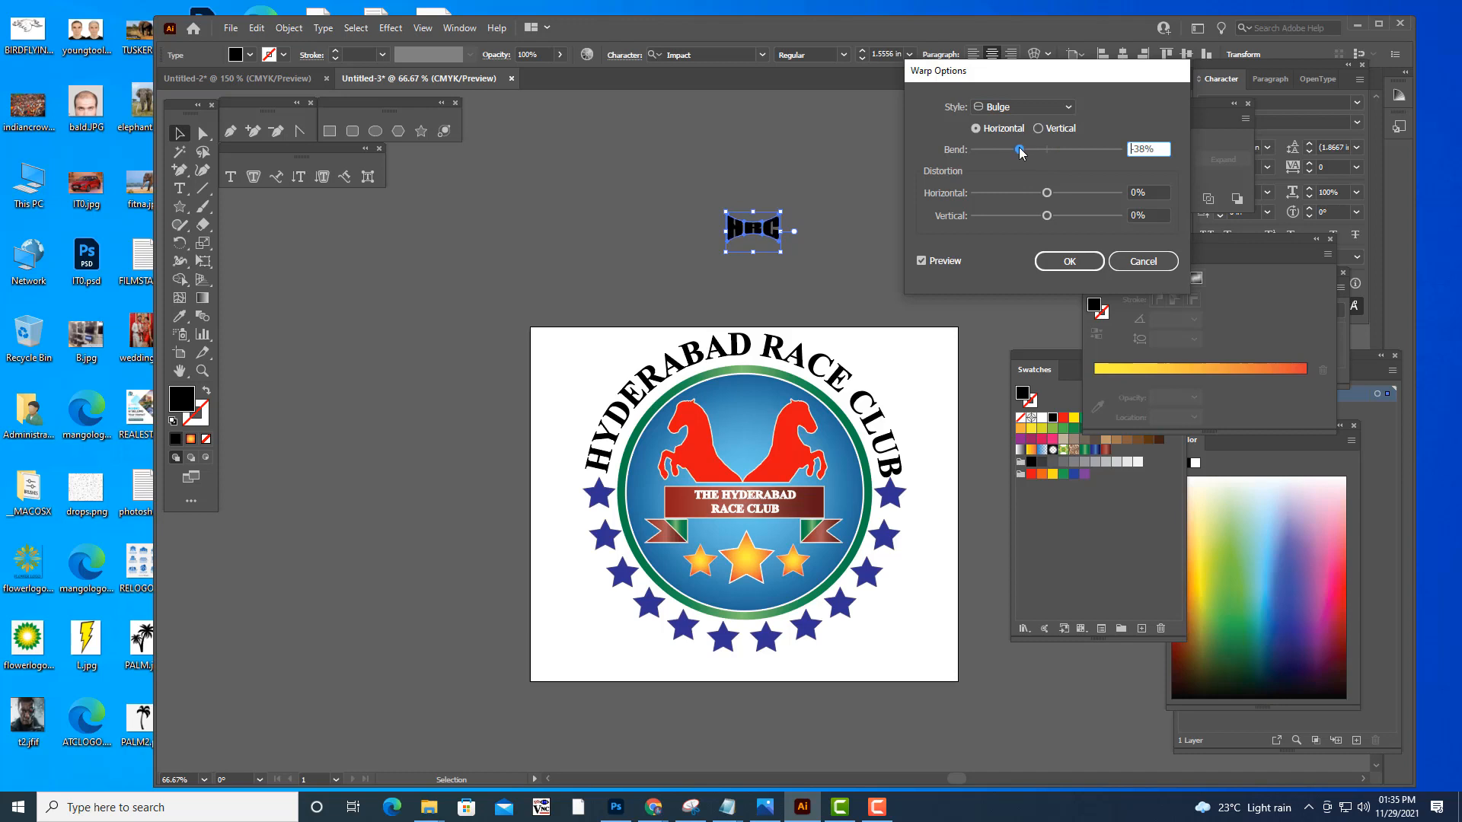
{"action": "left_click", "coordinate": [1069, 260]}
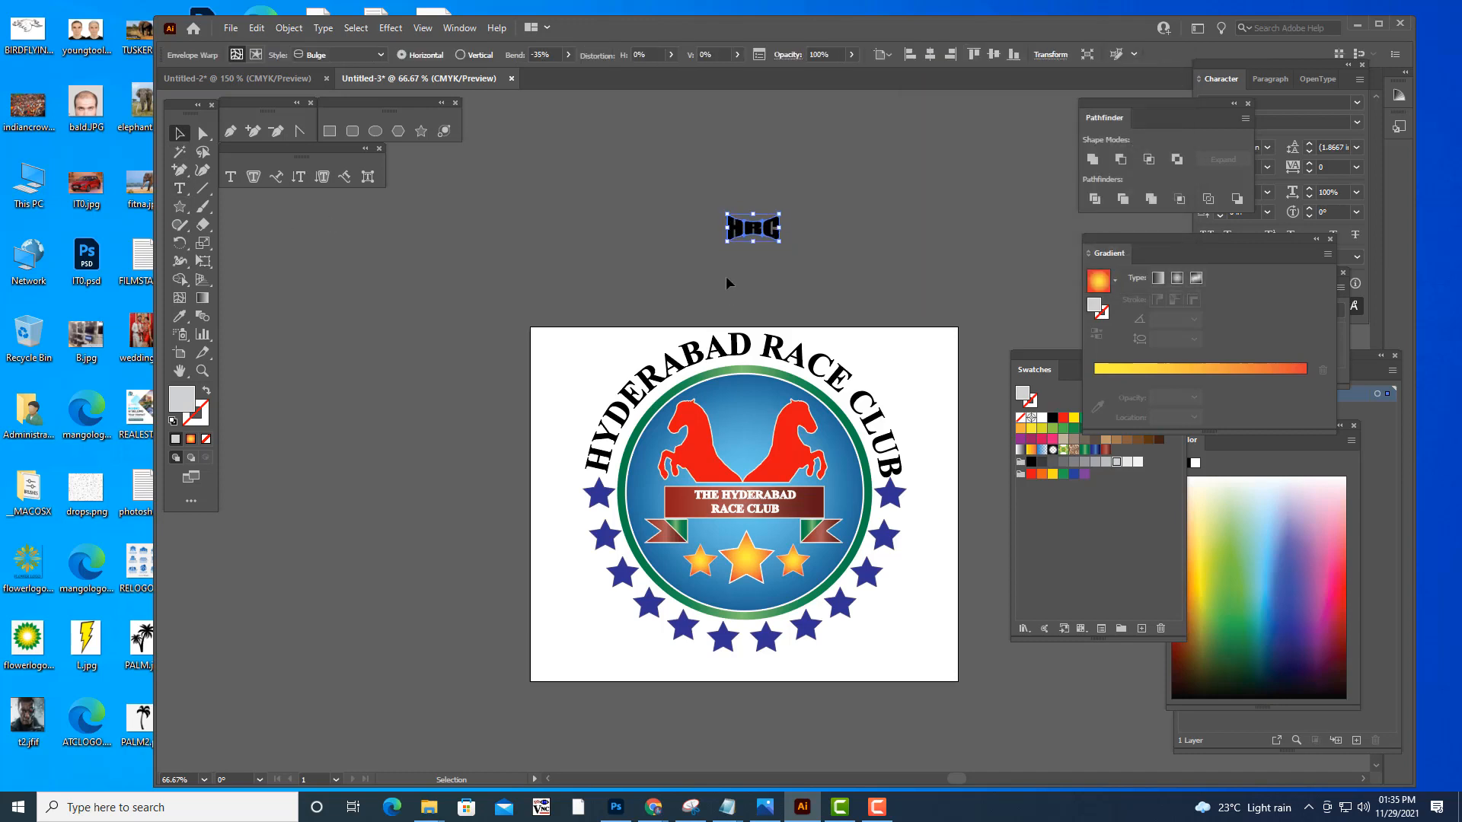
- Place the warped HRC text inside the blue circle, centred between the heads of the two red horses
{"action": "left_click_drag", "start_coordinate": [765, 230], "coordinate": [754, 431]}
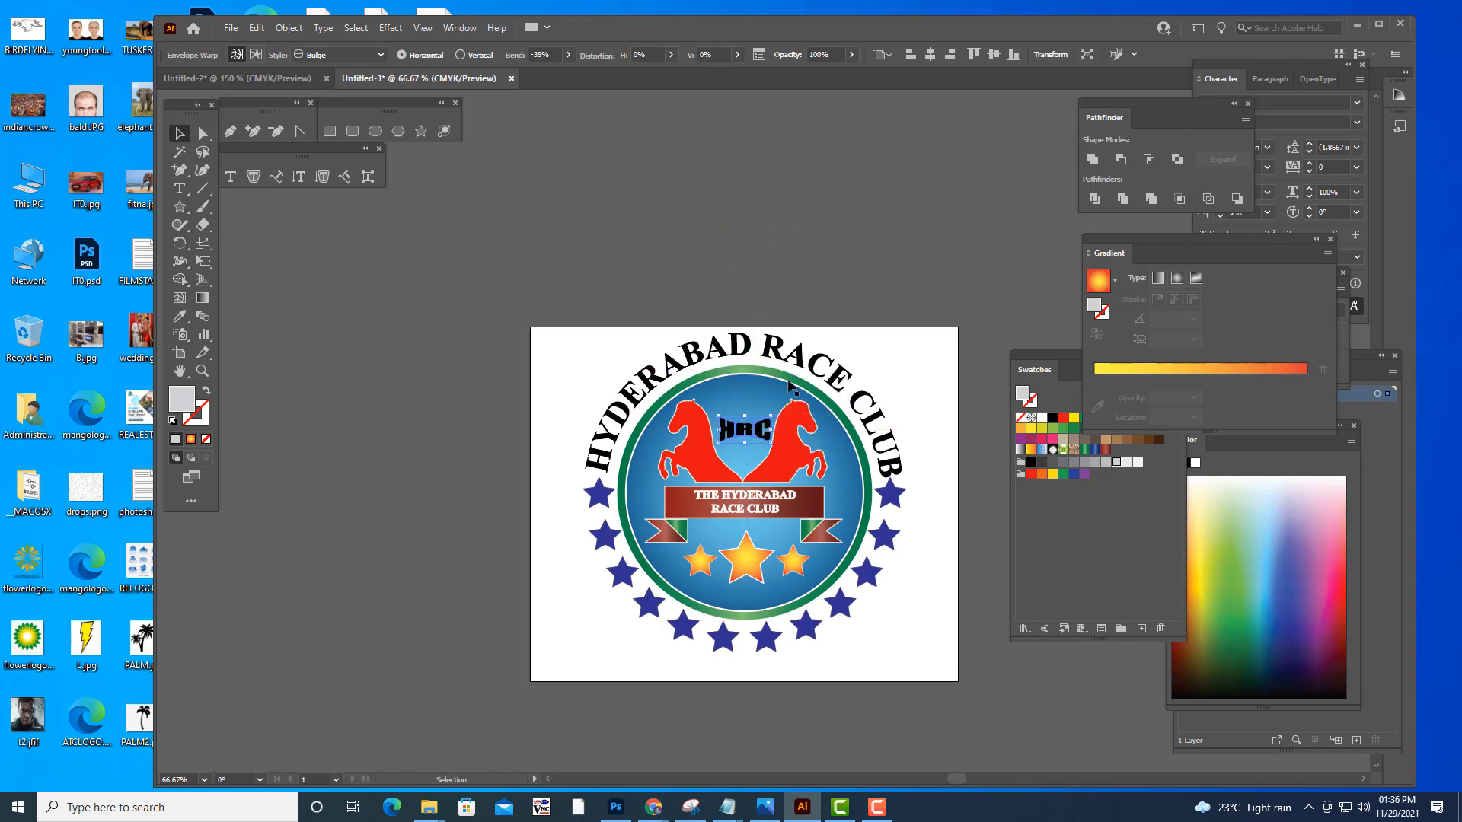
{"action": "left_click", "coordinate": [887, 255]}
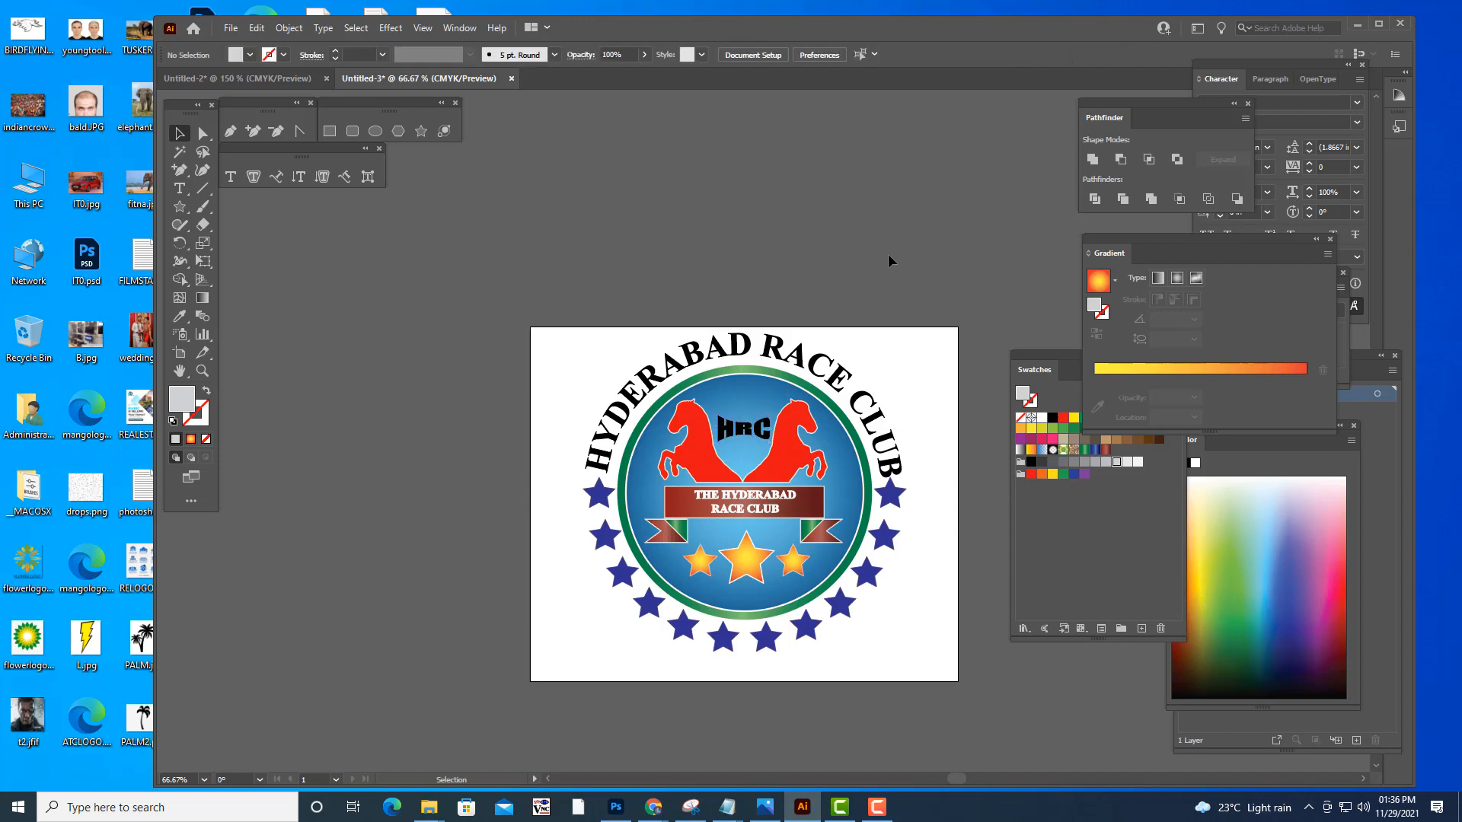
{"action": "left_click", "coordinate": [750, 430]}
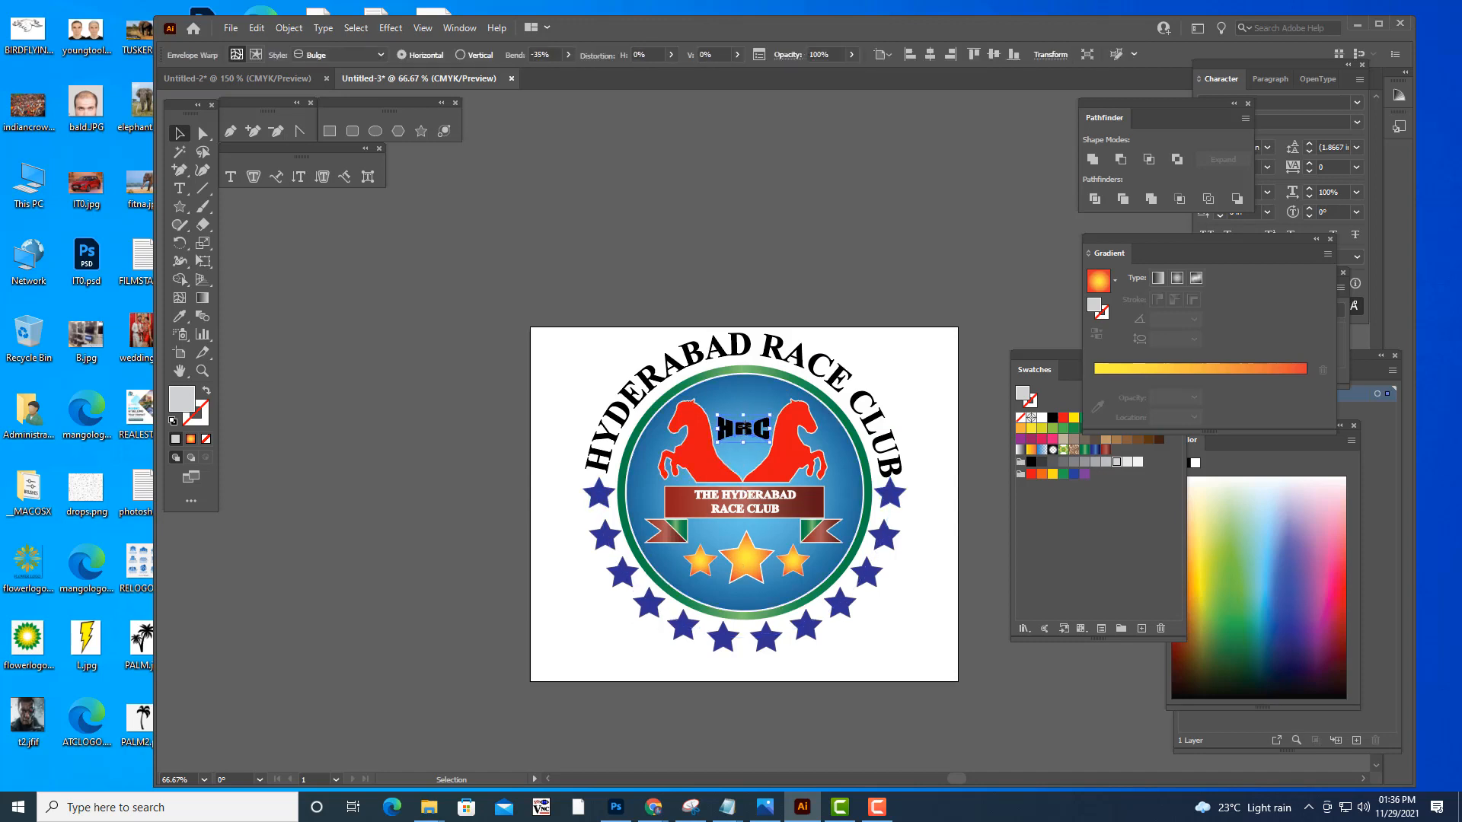
{"action": "left_click", "coordinate": [807, 253]}
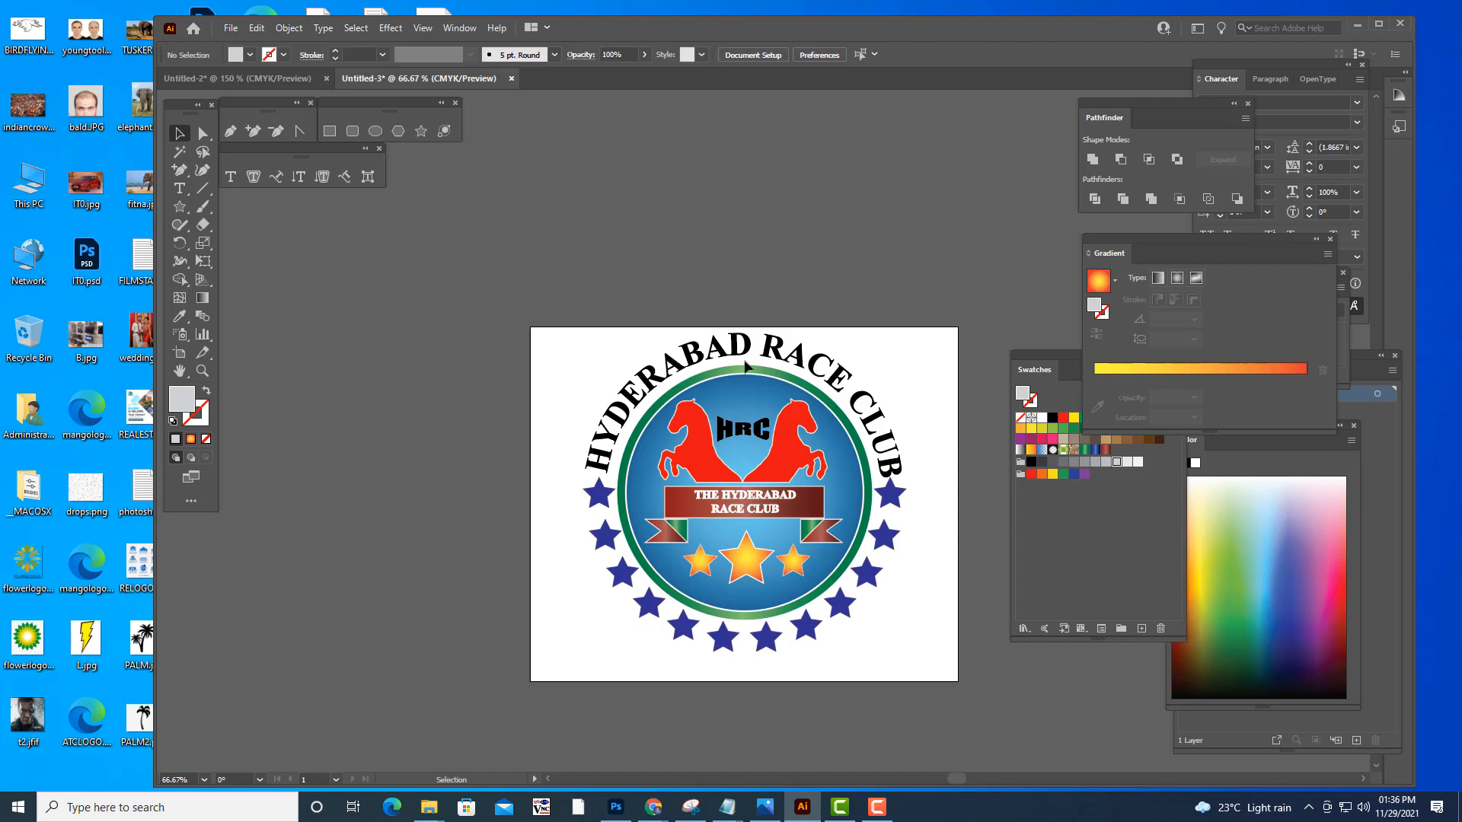
- Try to colour the warped HRC text with the White swatch
{"action": "left_click", "coordinate": [748, 432]}
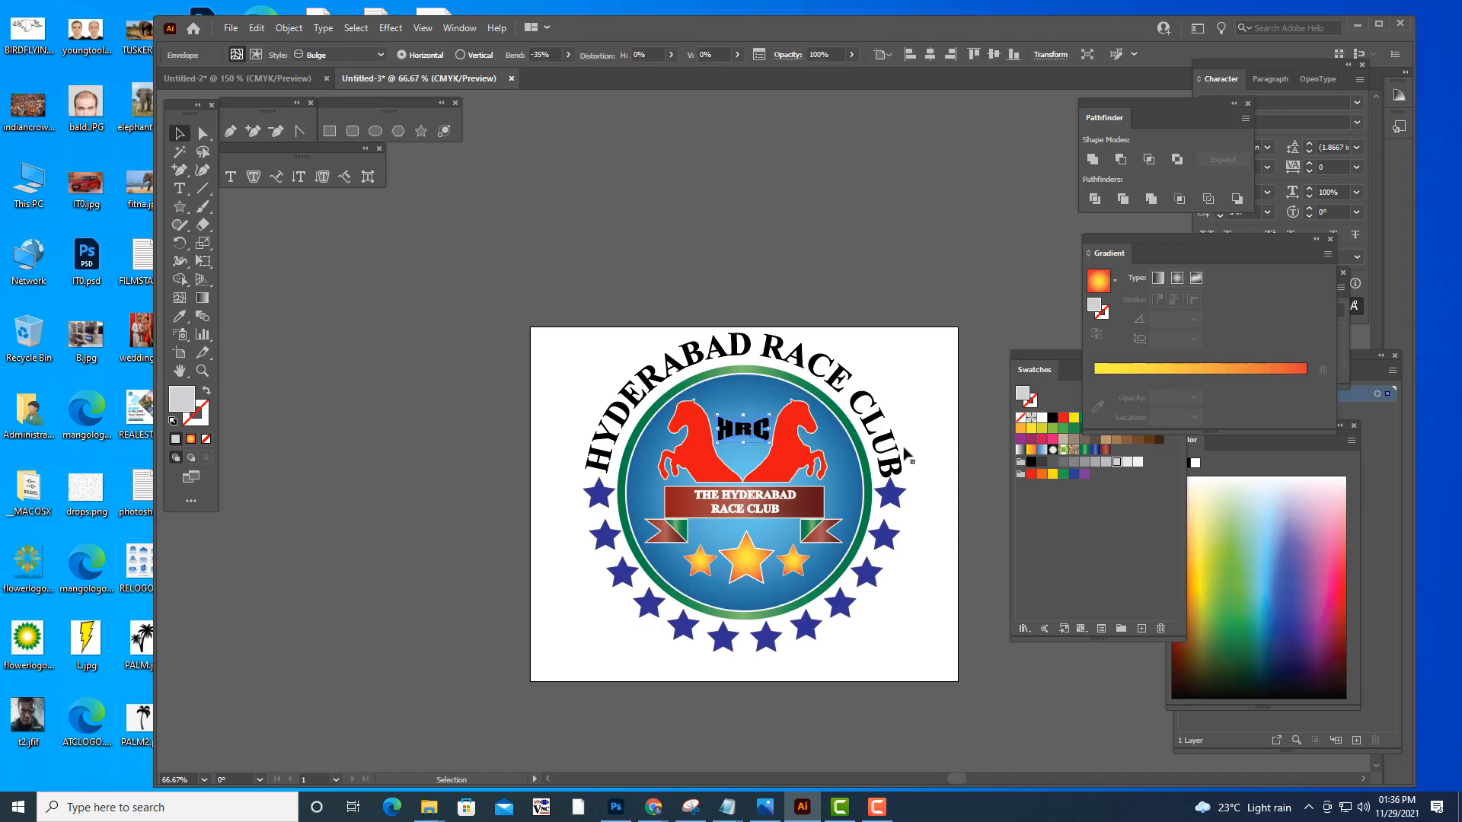
{"action": "left_click", "coordinate": [1041, 422]}
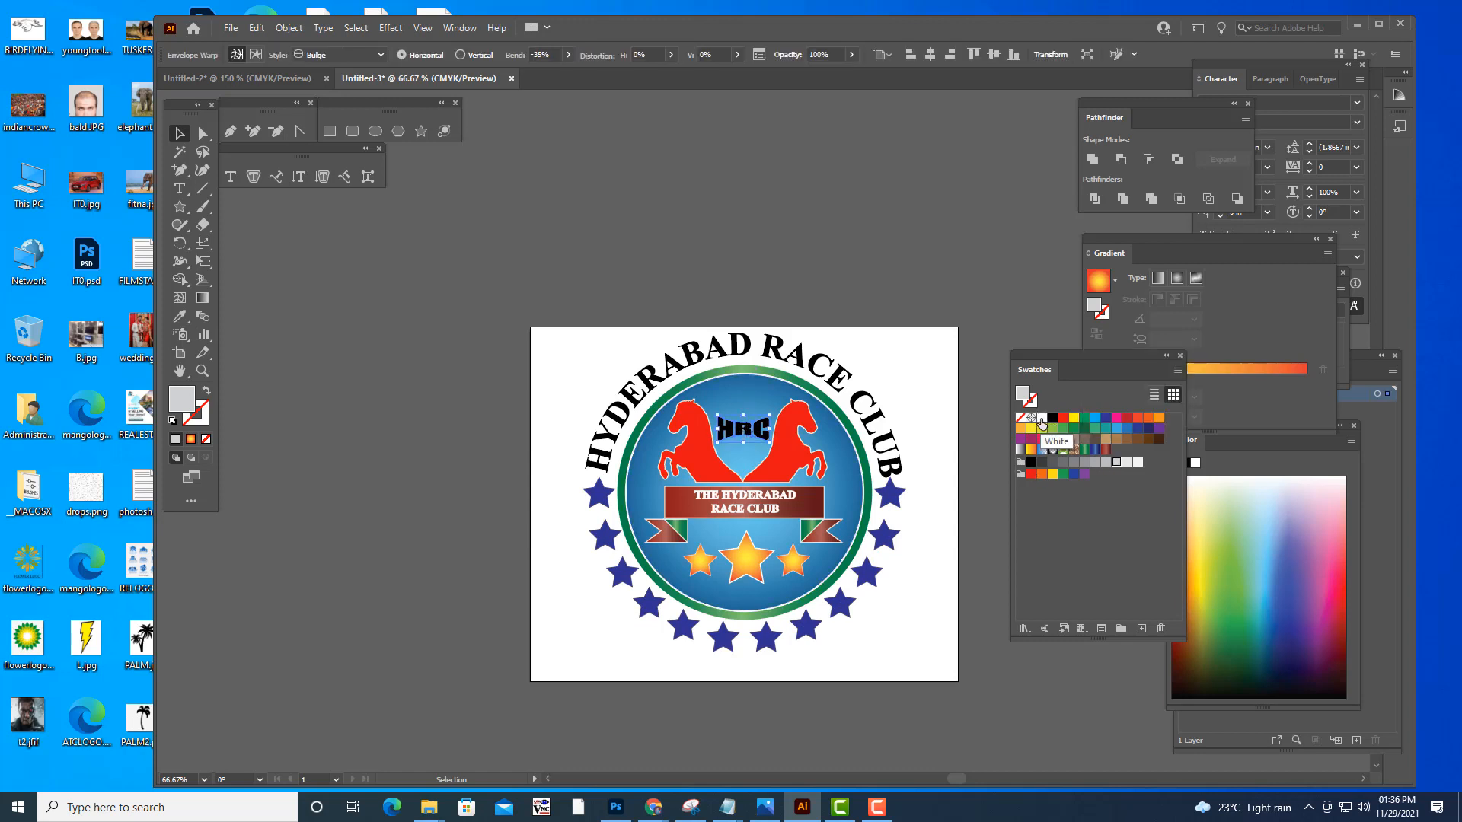
{"action": "left_click", "coordinate": [901, 267]}
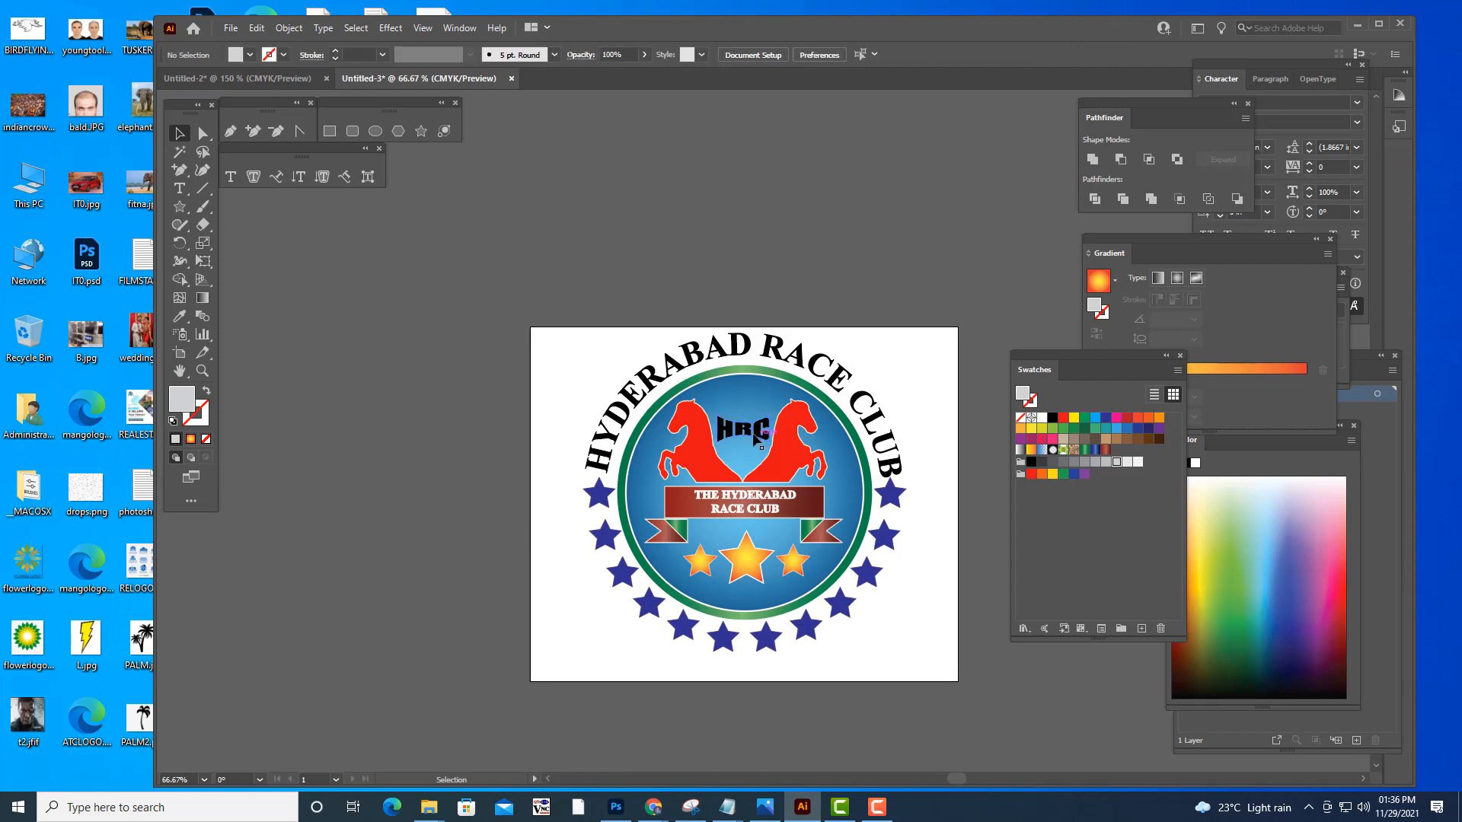
- Expand the warped HRC text into shapes and fill them with the White swatch
{"action": "left_click", "coordinate": [747, 437]}
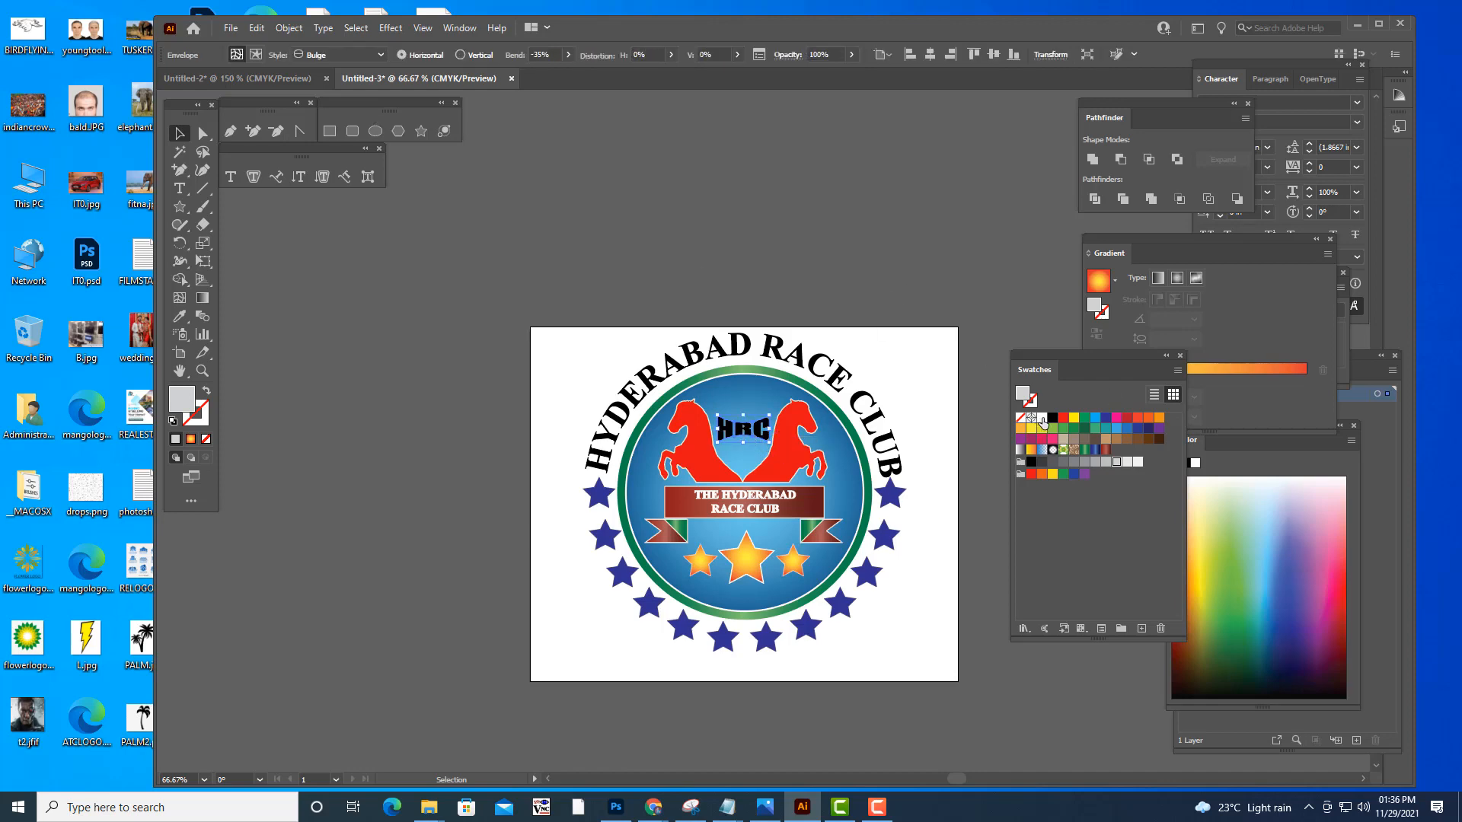
{"action": "left_click", "coordinate": [289, 28]}
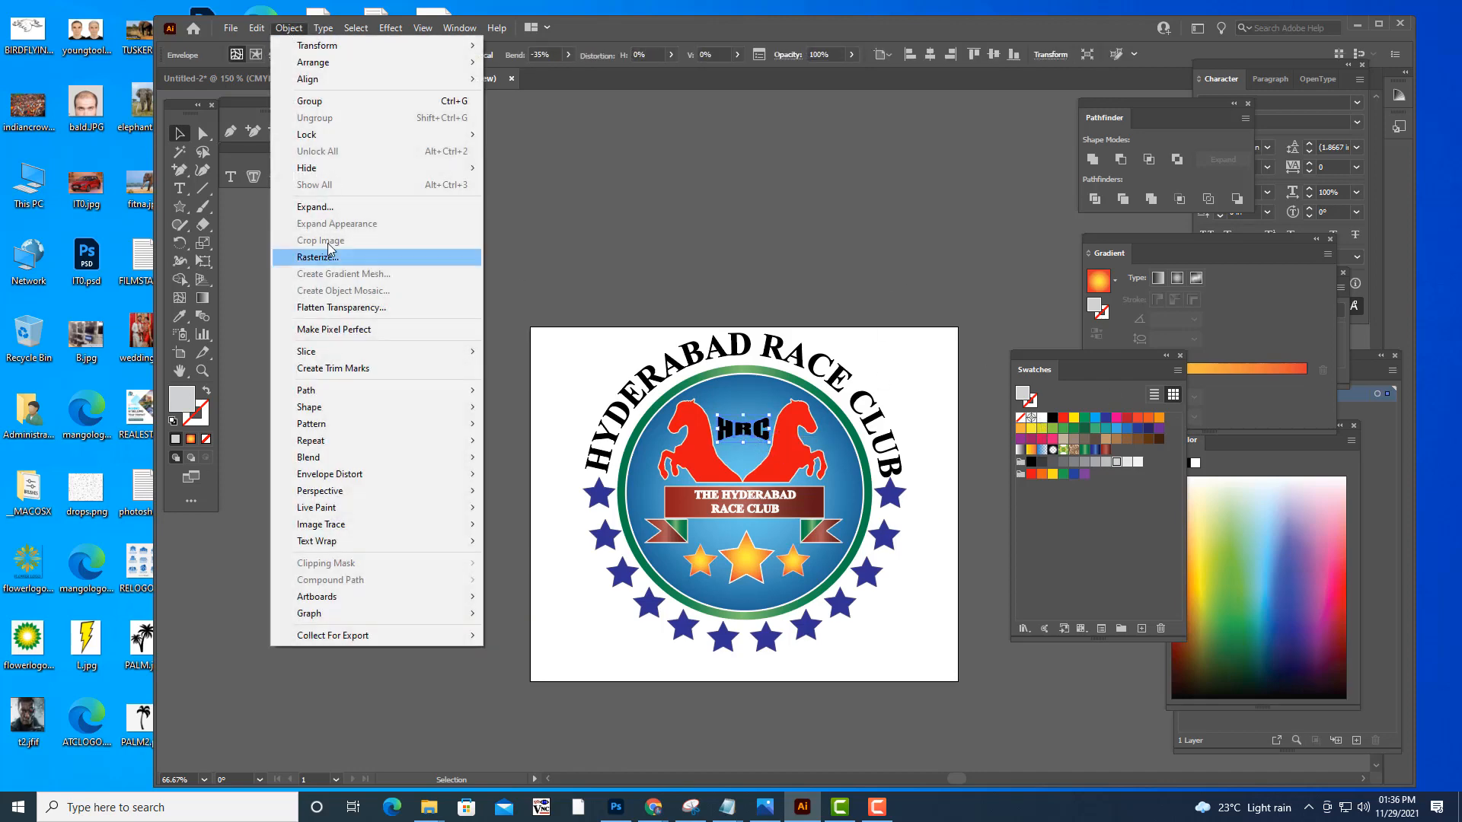
{"action": "left_click", "coordinate": [334, 208]}
{"action": "left_click", "coordinate": [754, 245]}
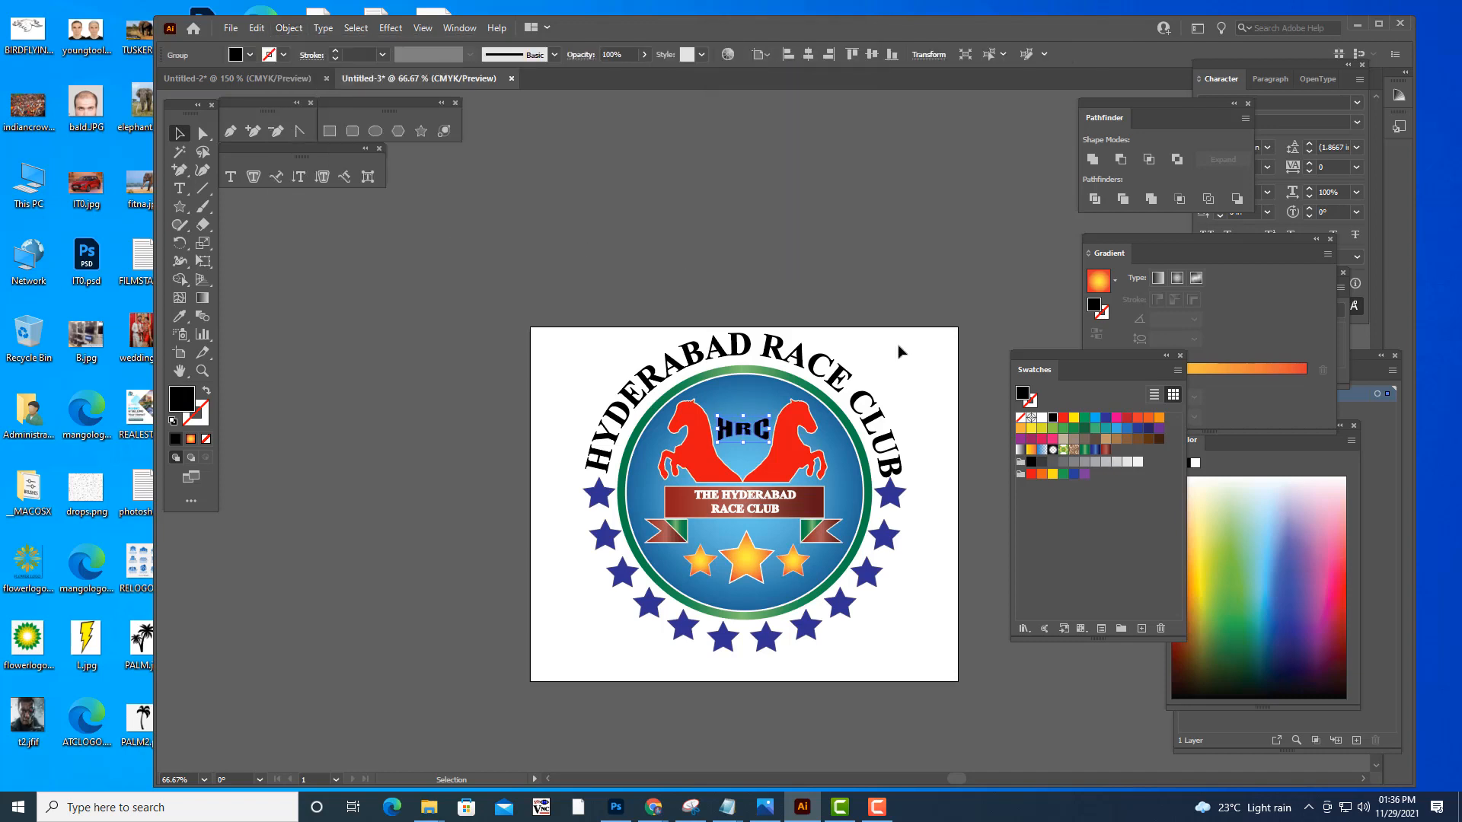
{"action": "left_click", "coordinate": [1042, 417]}
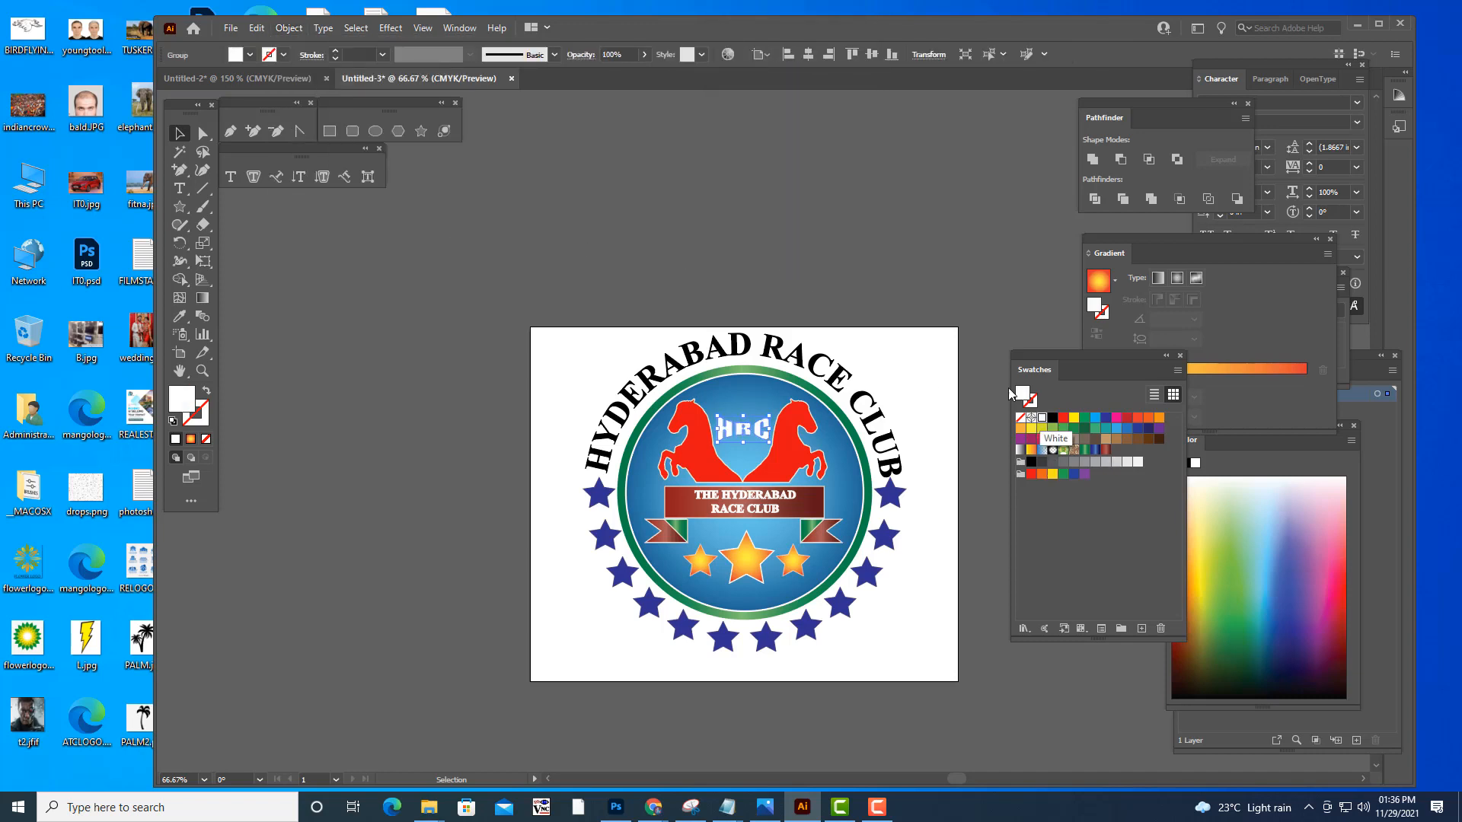
{"action": "left_click", "coordinate": [823, 257]}
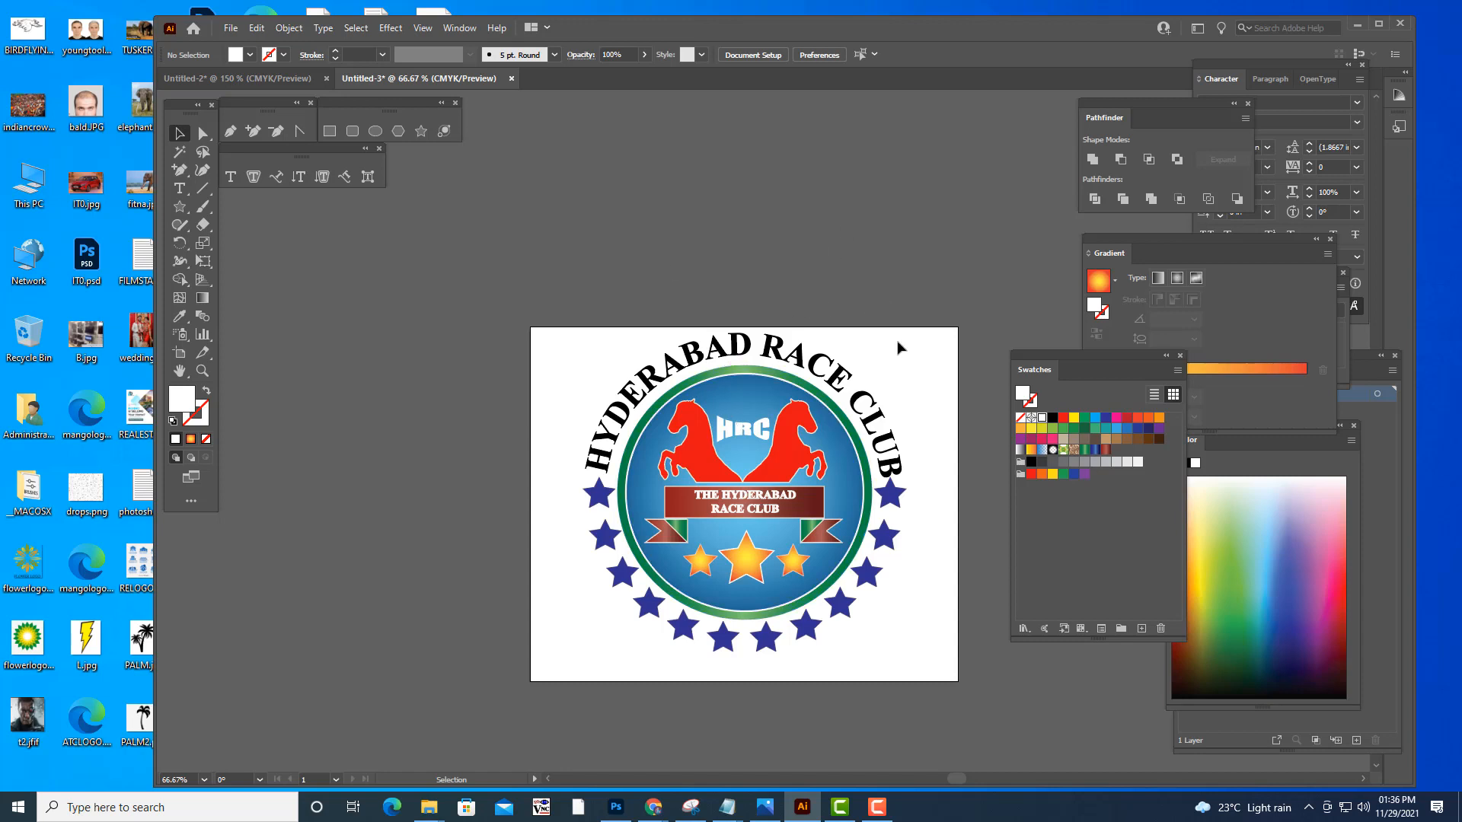
- Extend the artboard's upper edge to leave more white space above the arched club name
{"action": "key", "text": "shift+o"}
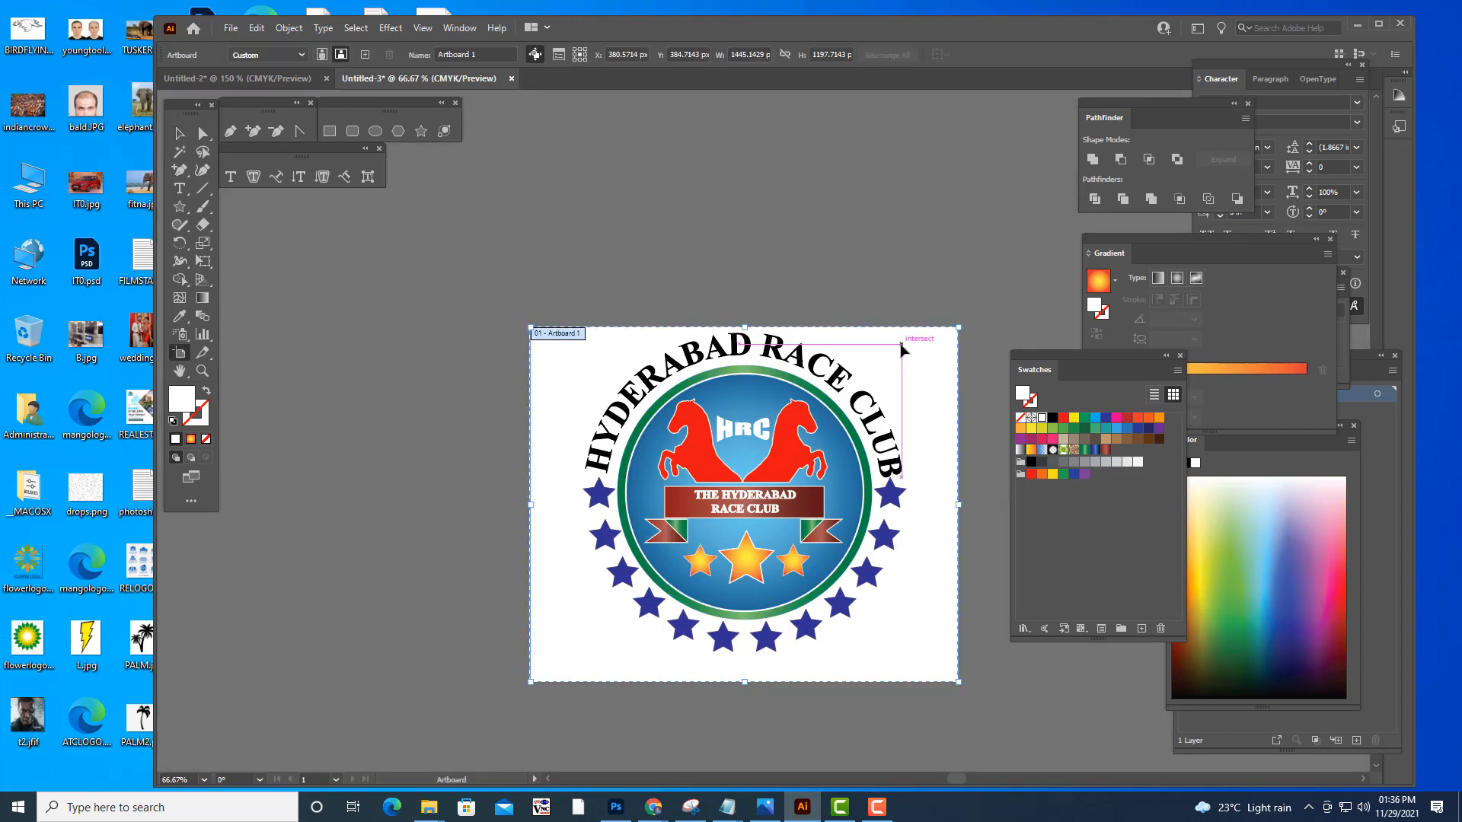
{"action": "left_click_drag", "start_coordinate": [746, 329], "coordinate": [750, 296]}
{"action": "left_click", "coordinate": [179, 134]}
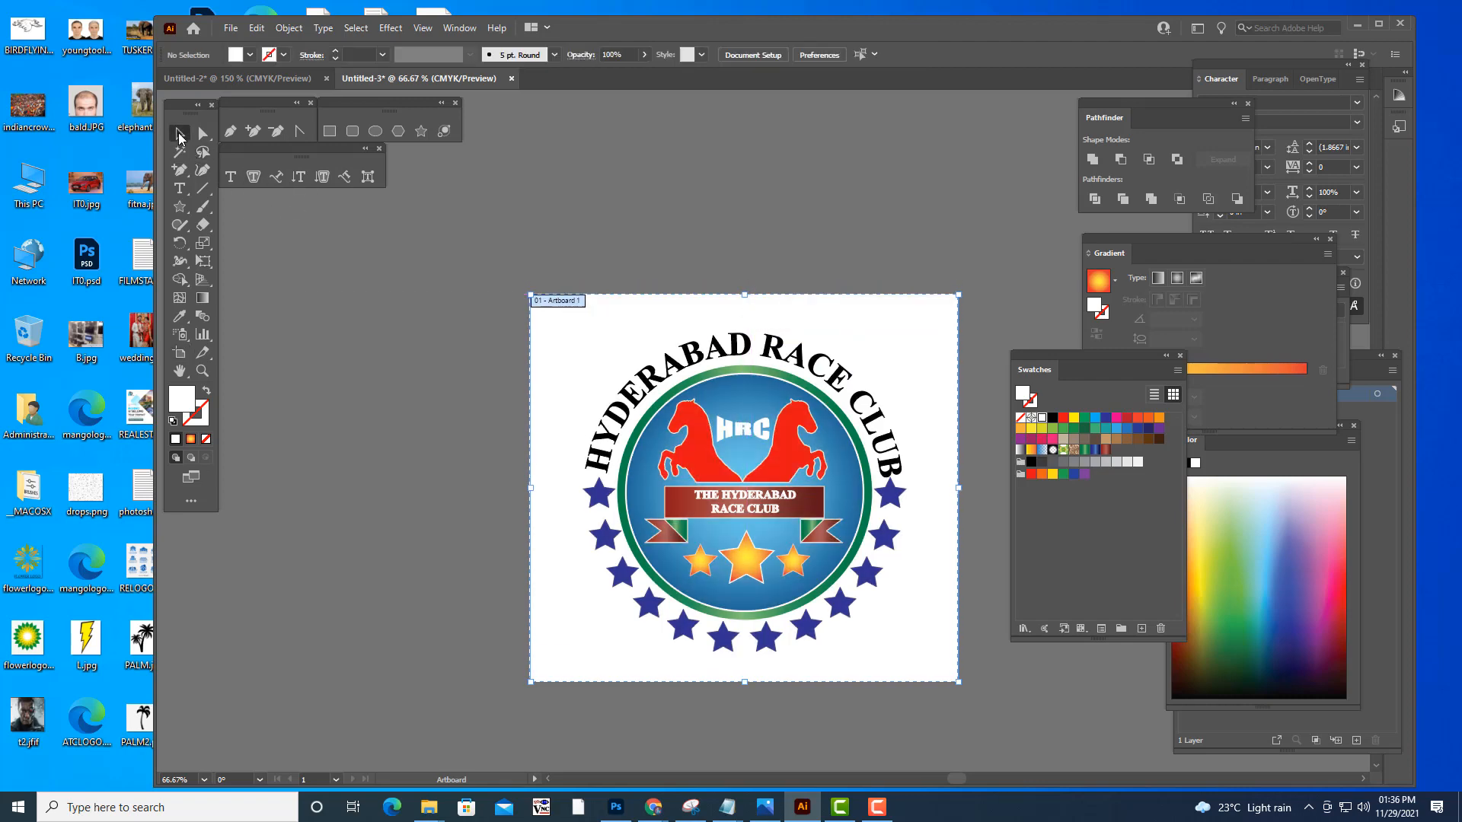
{"action": "left_click", "coordinate": [180, 134]}
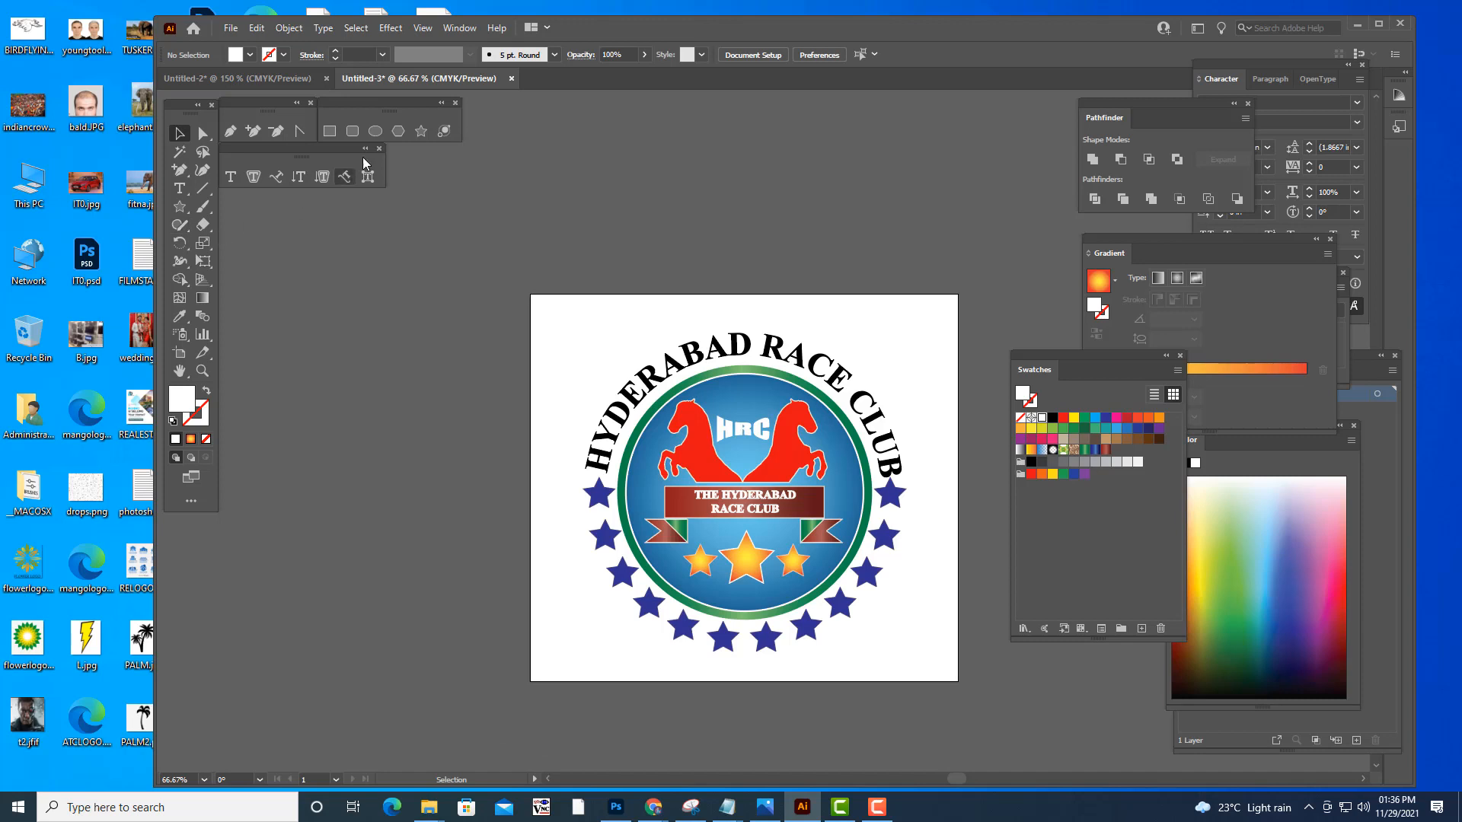
- Draw a circle centred over the logo and enlarge it to about 1193 px in diameter, covering the name and blue stars
{"action": "left_click", "coordinate": [374, 131]}
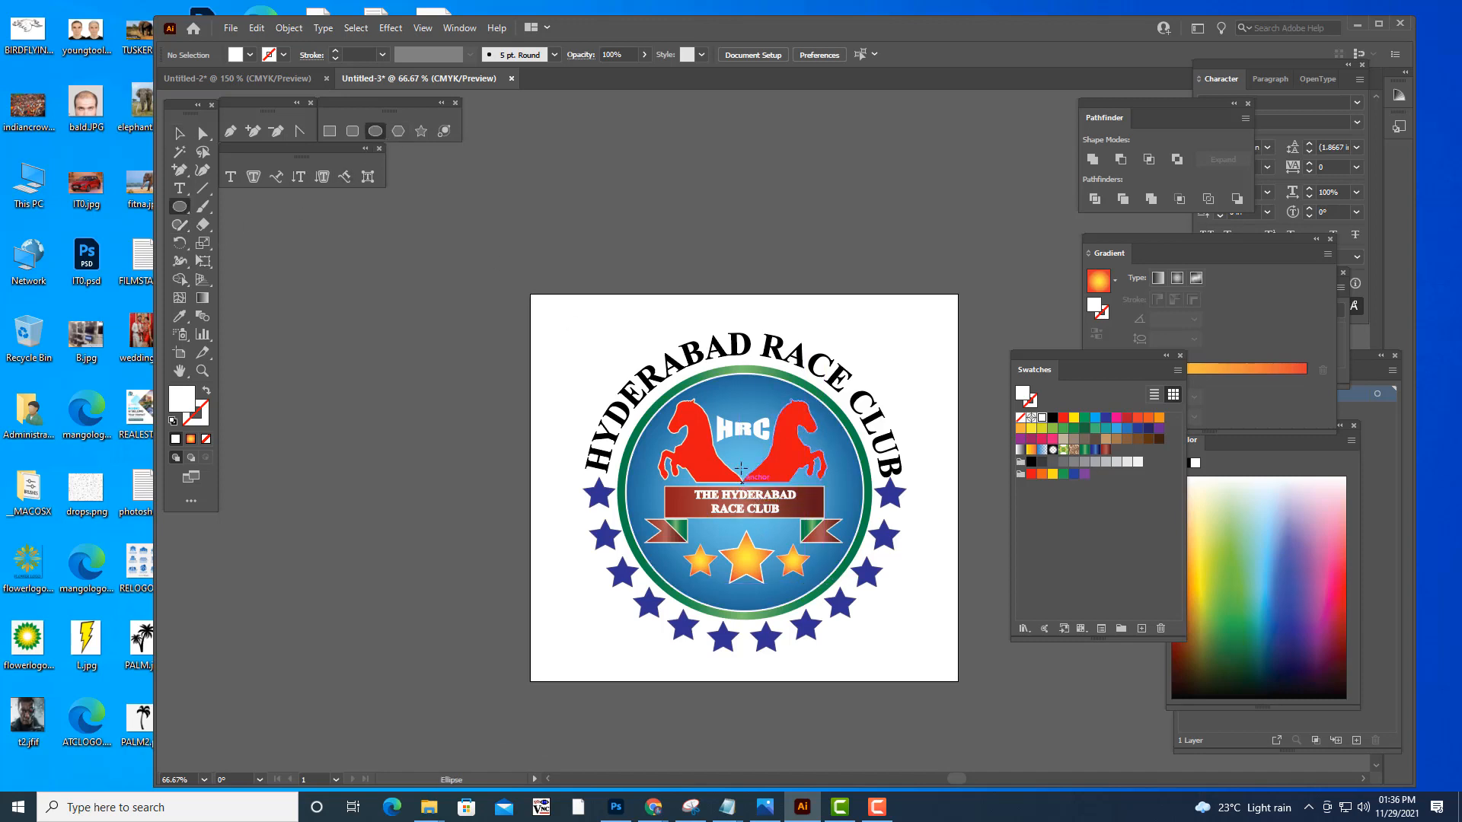
{"action": "left_click_drag", "start_coordinate": [612, 333], "coordinate": [909, 629]}
{"action": "left_click", "coordinate": [178, 135]}
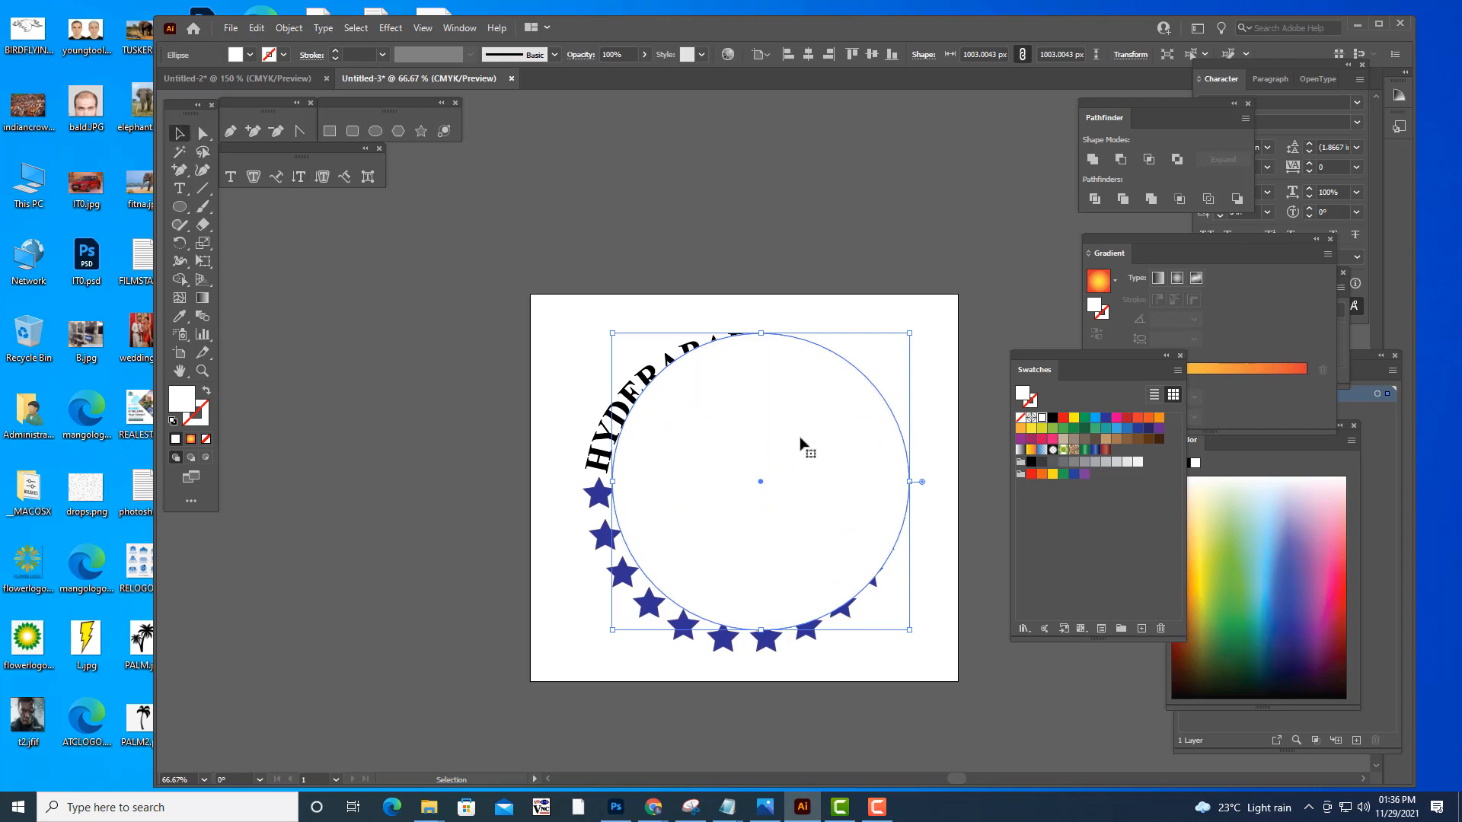
{"action": "left_click_drag", "start_coordinate": [829, 409], "coordinate": [802, 430]}
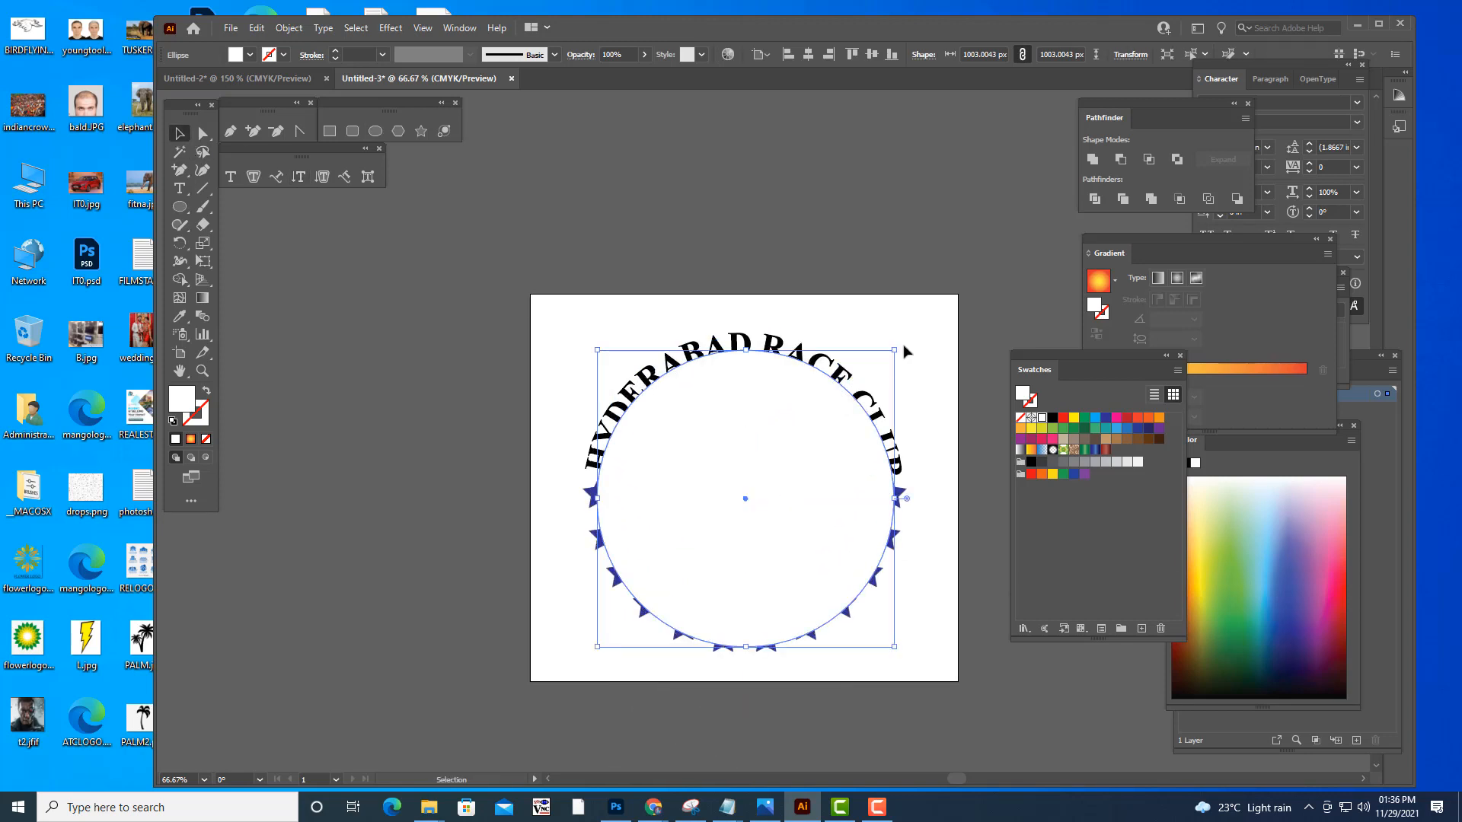
{"action": "left_click_drag", "start_coordinate": [896, 350], "coordinate": [923, 320]}
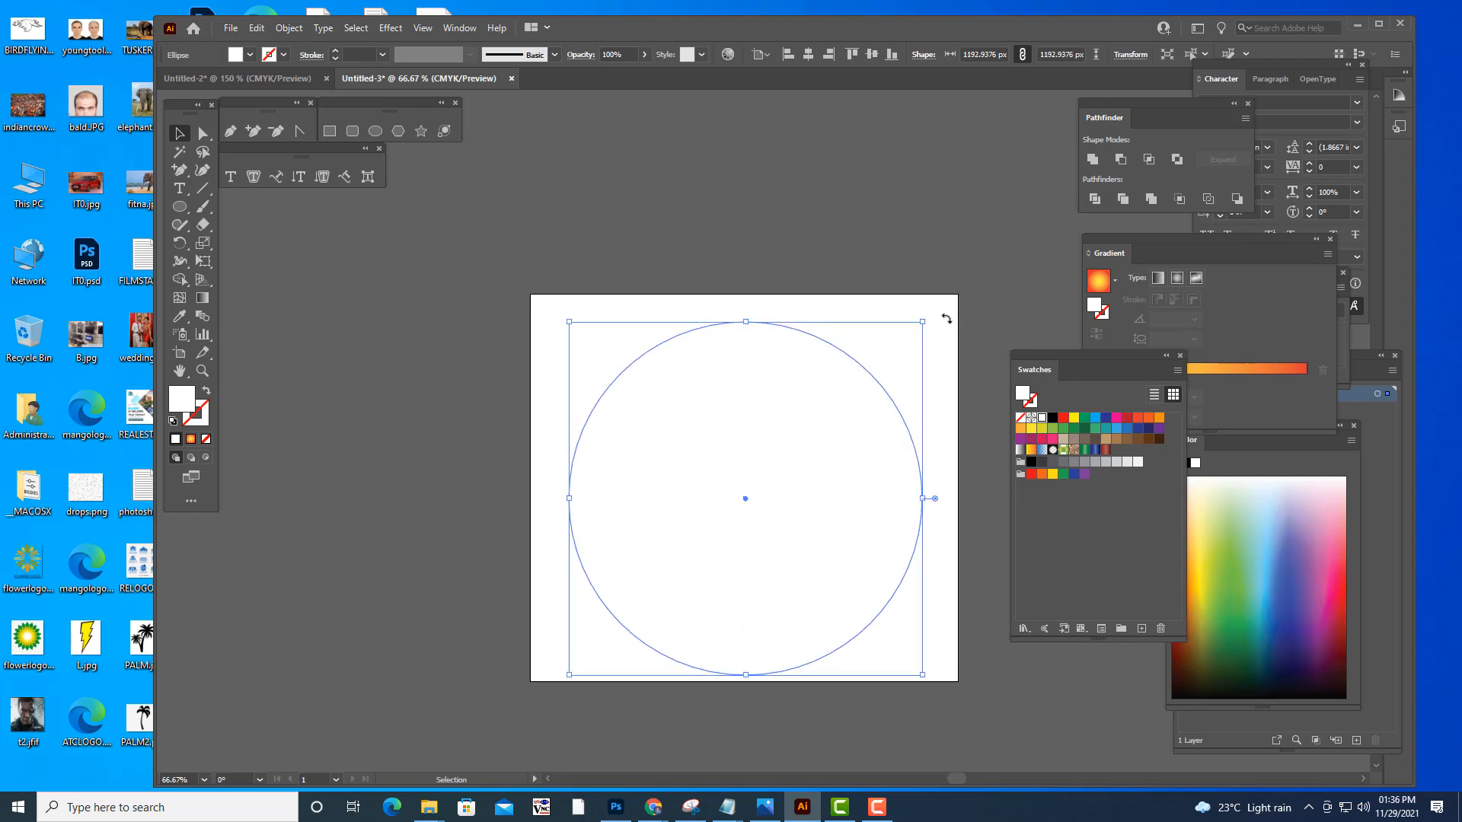
- Fill the large circle with the yellow-to-red radial gradient and send it to the back behind the logo artwork
{"action": "left_click", "coordinate": [1231, 366]}
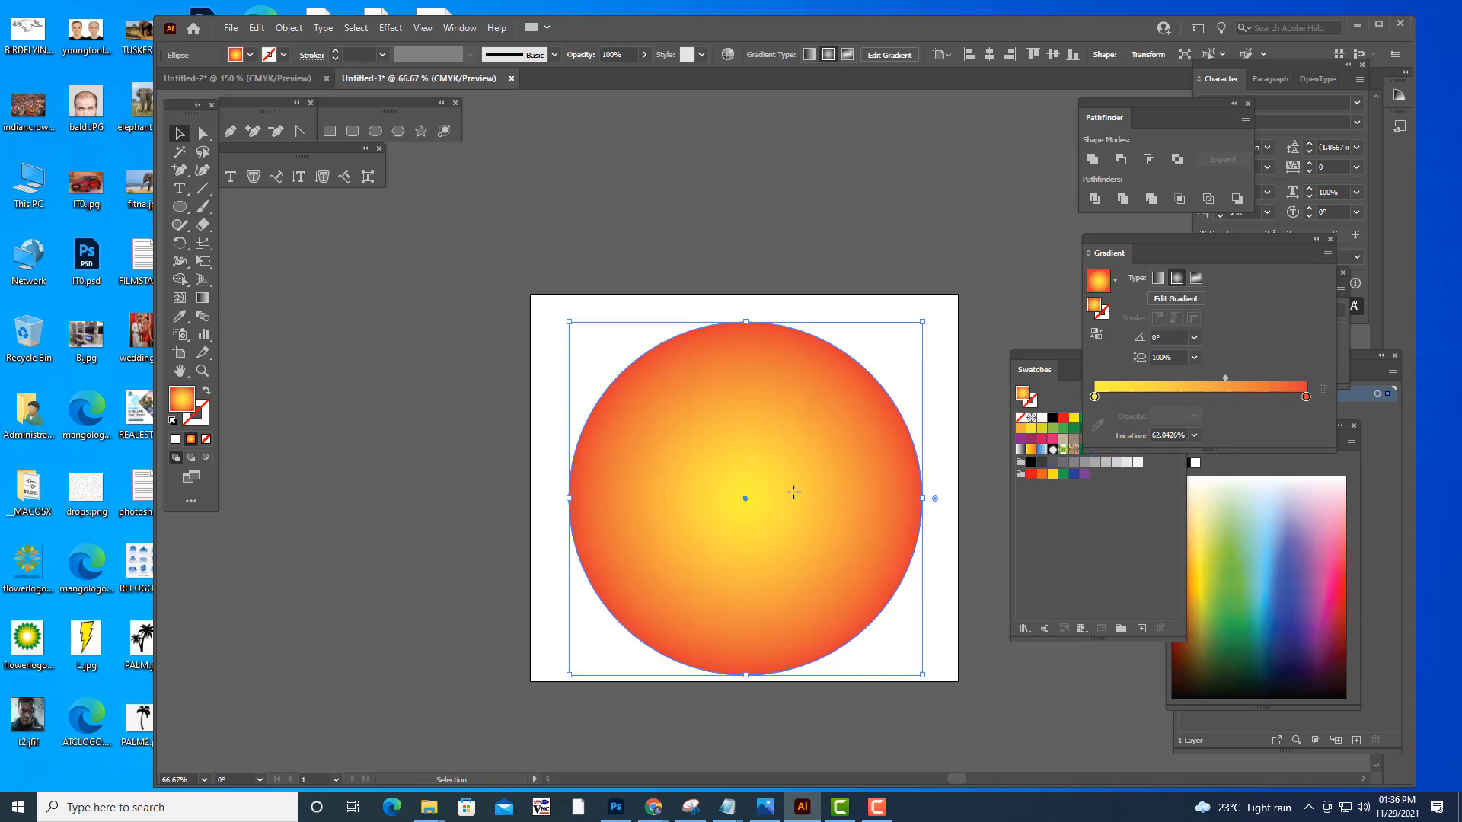
{"action": "right_click", "coordinate": [789, 448]}
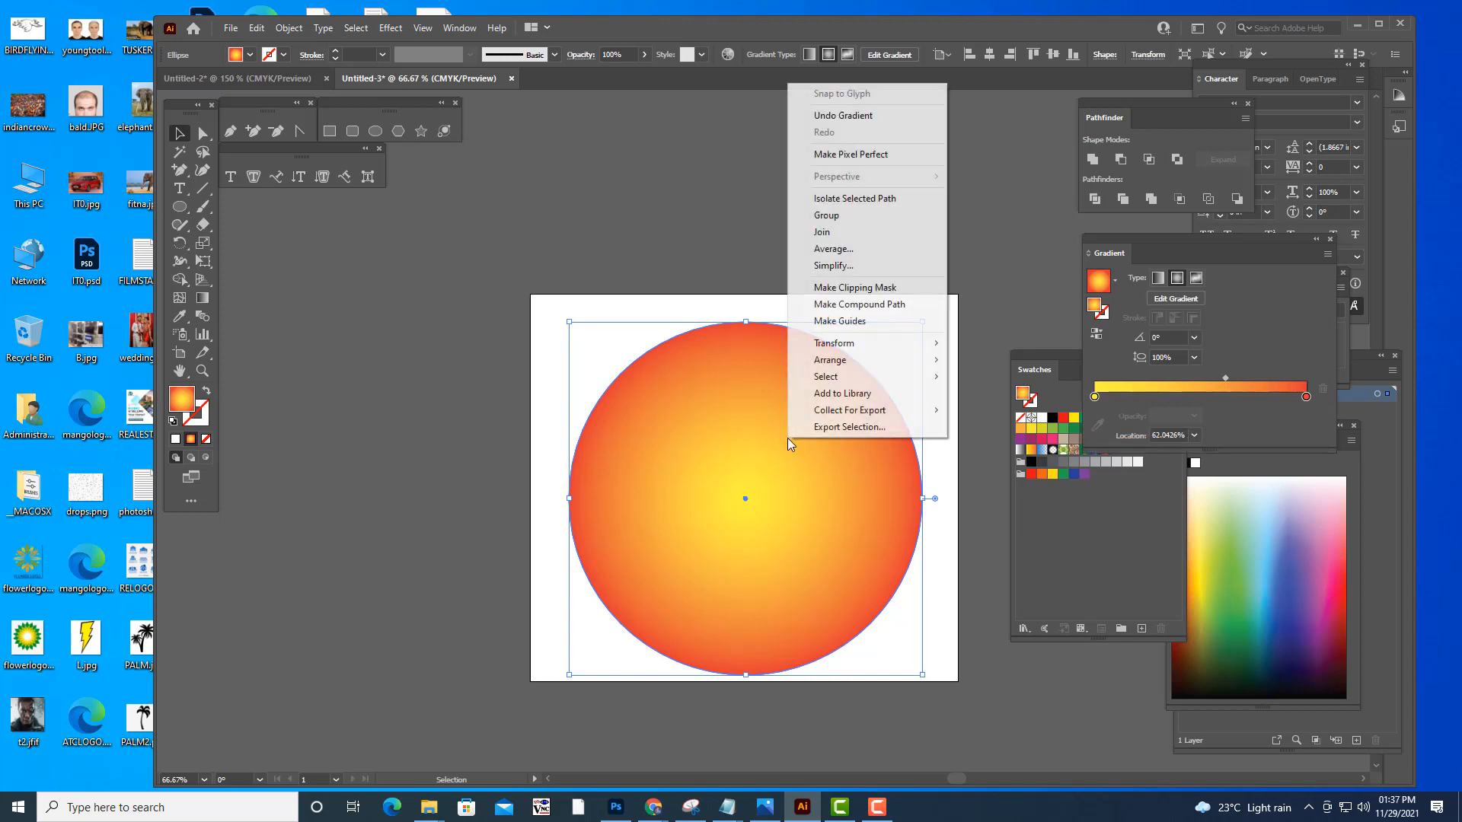
{"action": "mouse_move", "coordinate": [883, 371]}
{"action": "left_click", "coordinate": [982, 412]}
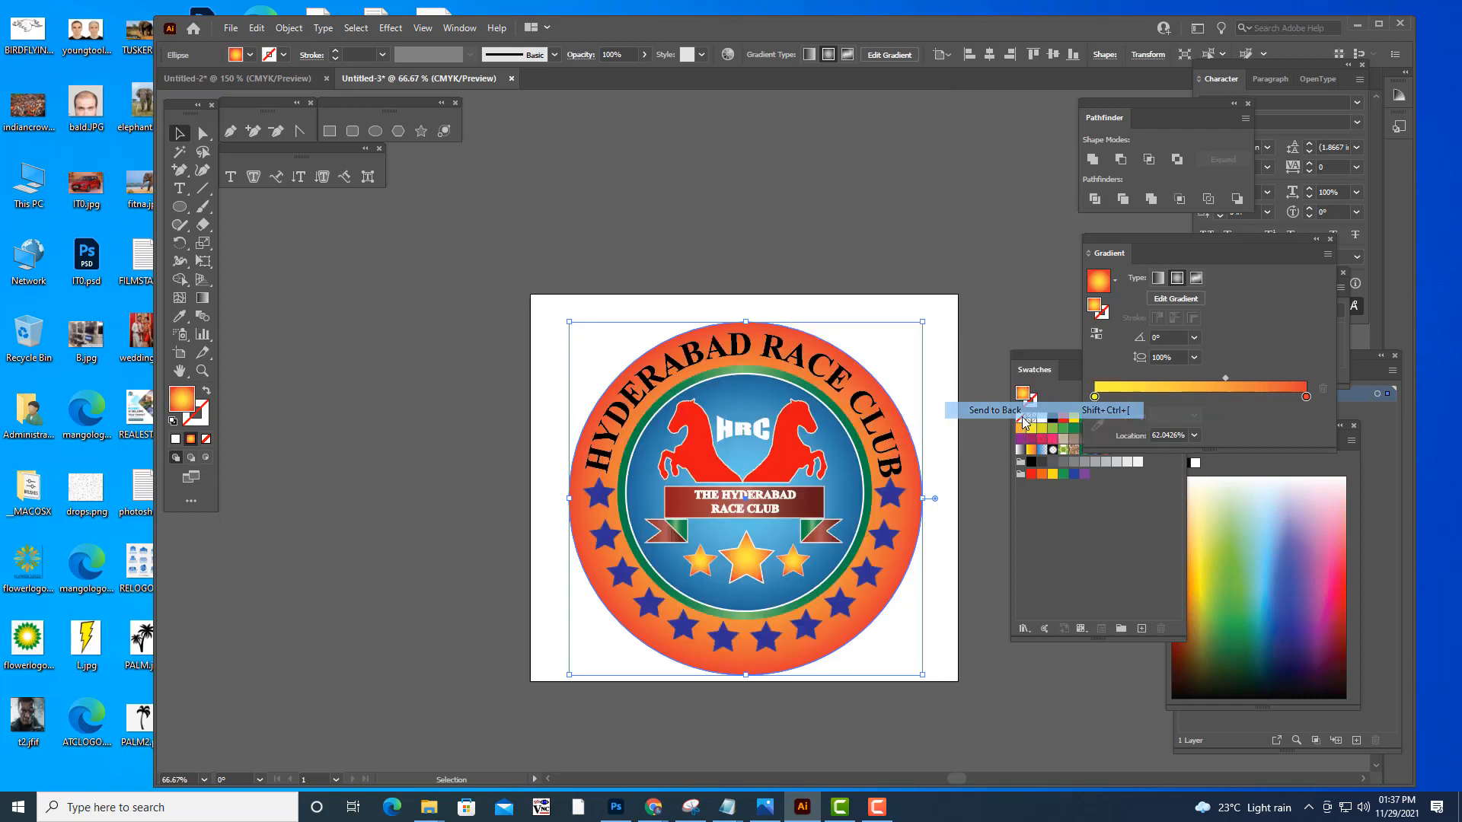
{"action": "left_click", "coordinate": [885, 607]}
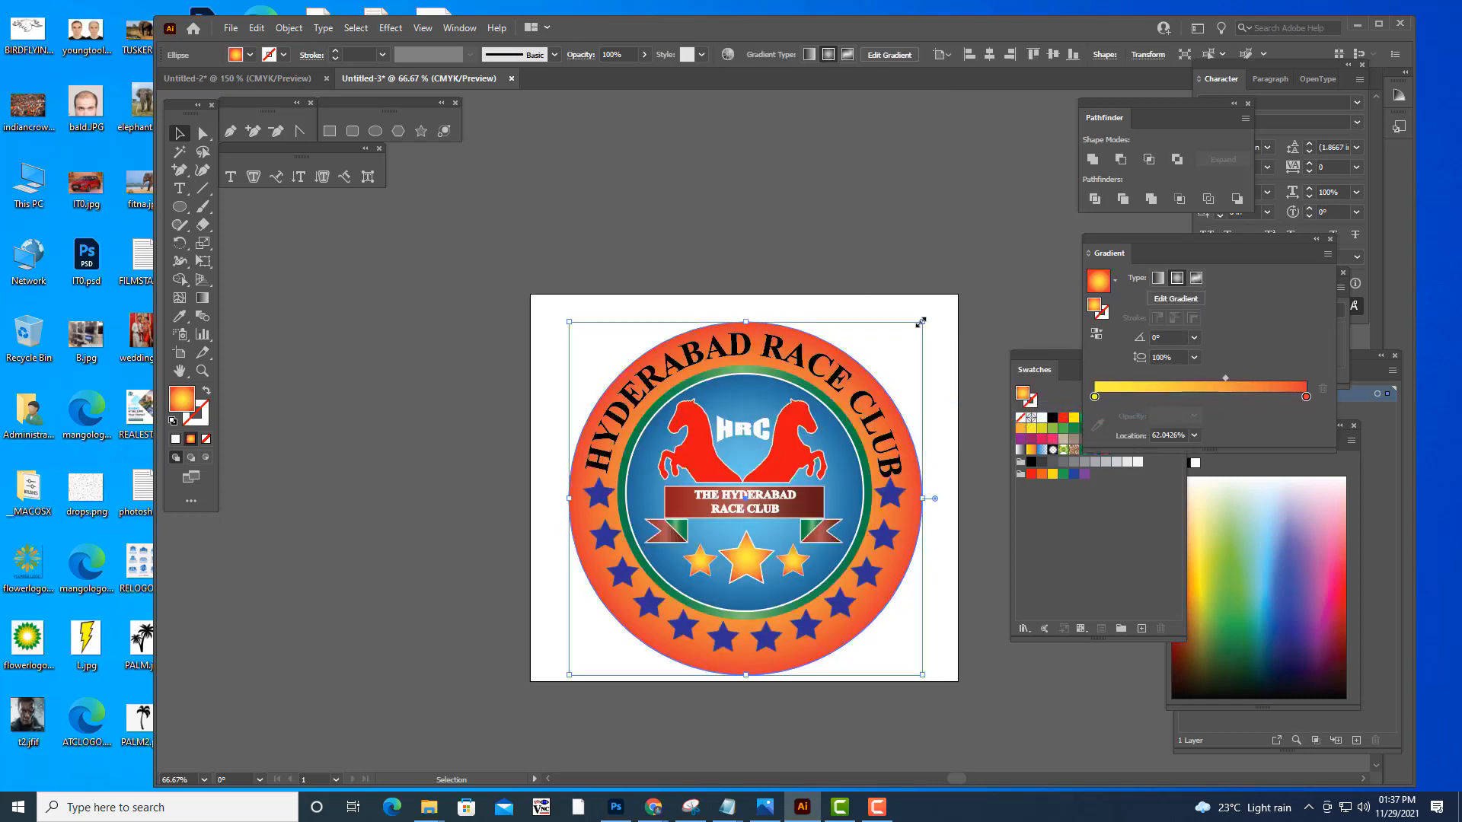
- Shrink the gradient circle slightly and shift it up to centre it around the name and blue stars
{"action": "left_click_drag", "start_coordinate": [921, 322], "coordinate": [919, 325]}
{"action": "left_click_drag", "start_coordinate": [887, 401], "coordinate": [886, 394]}
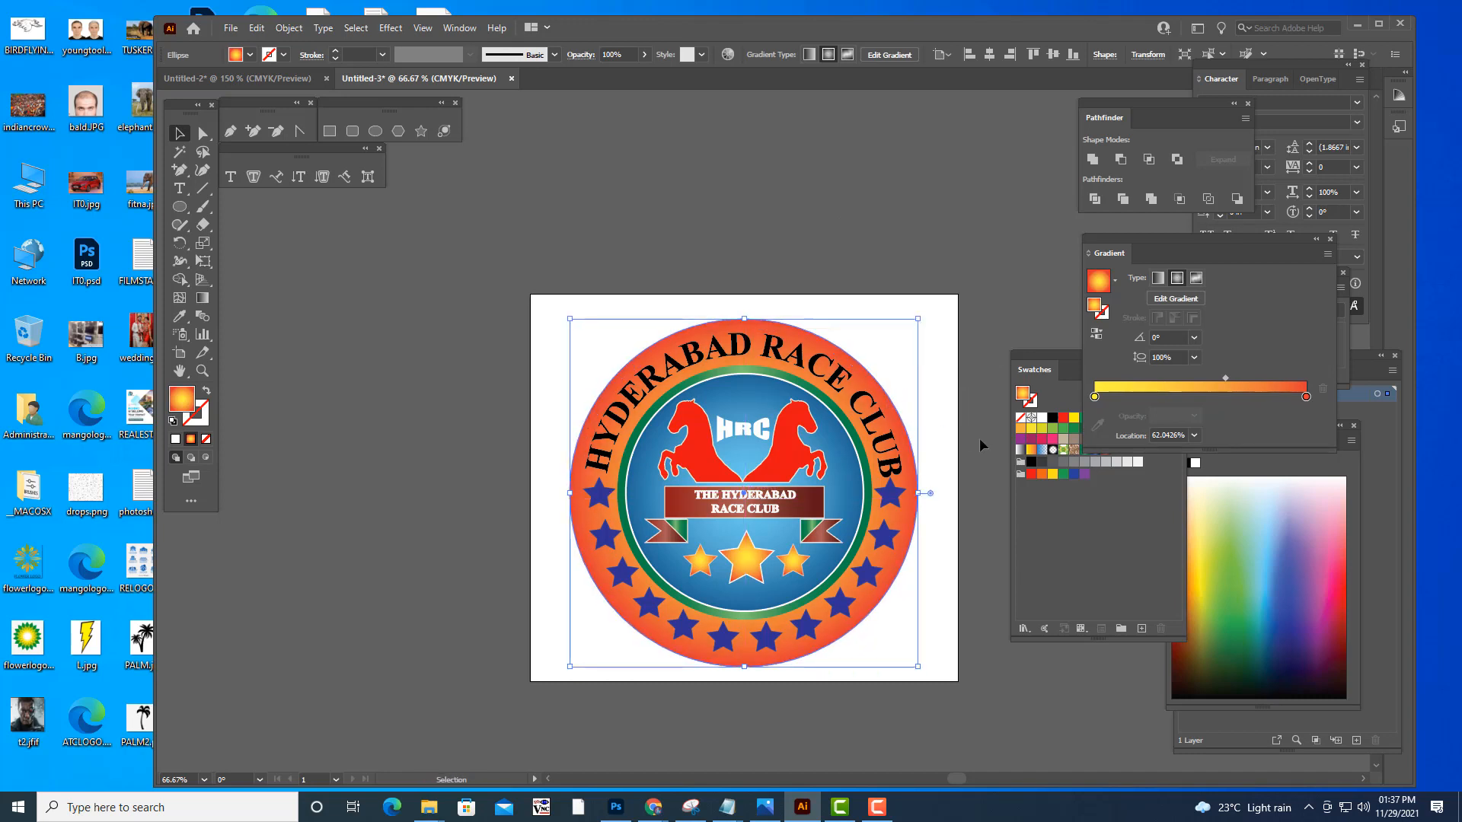
{"action": "left_click", "coordinate": [884, 242]}
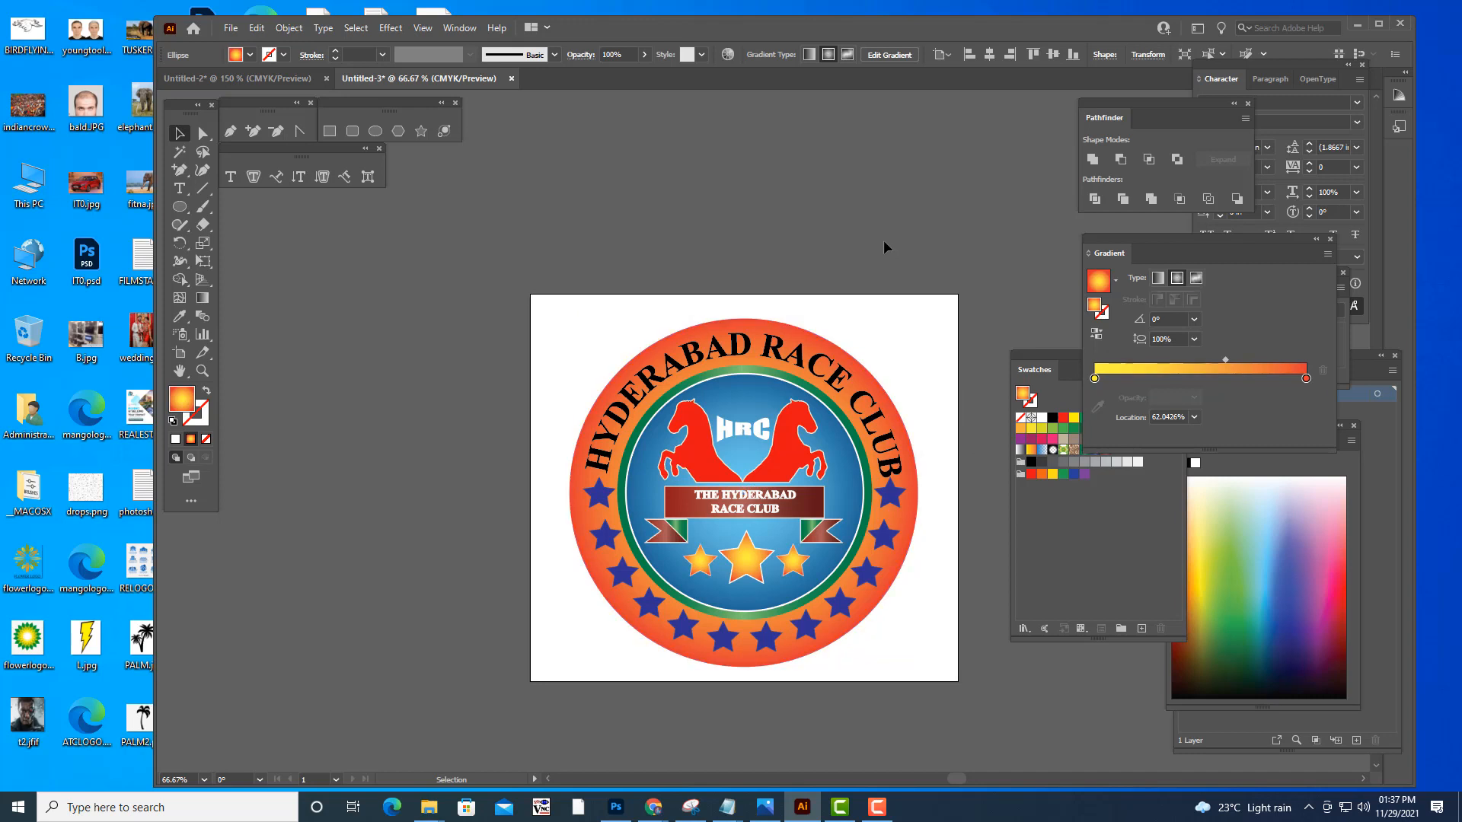
- Move the outer circle's gradient midpoint to about 81% so the yellow extends further towards the rim
{"action": "left_click", "coordinate": [895, 568]}
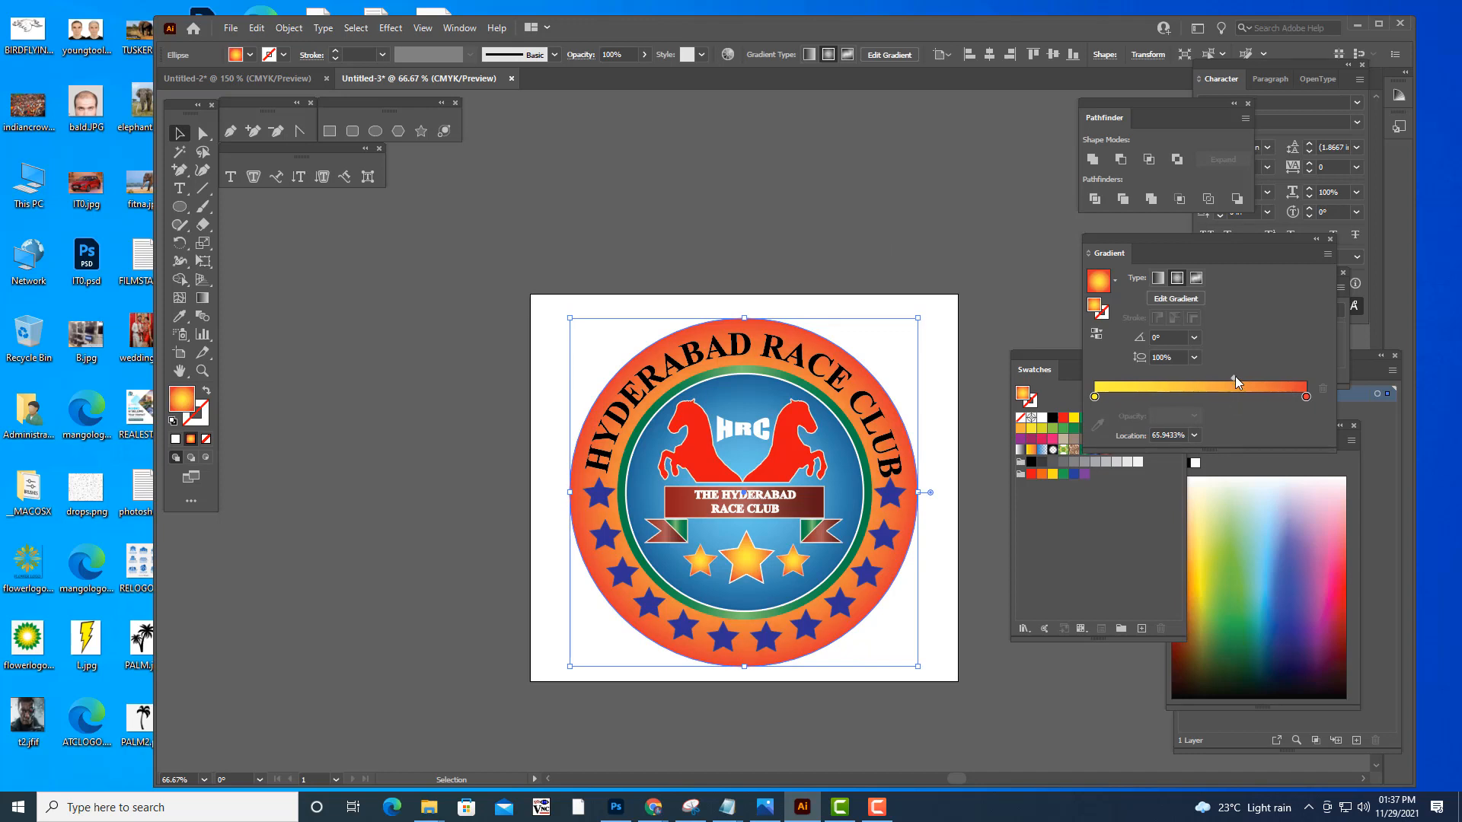
{"action": "left_click_drag", "start_coordinate": [1235, 376], "coordinate": [1267, 376]}
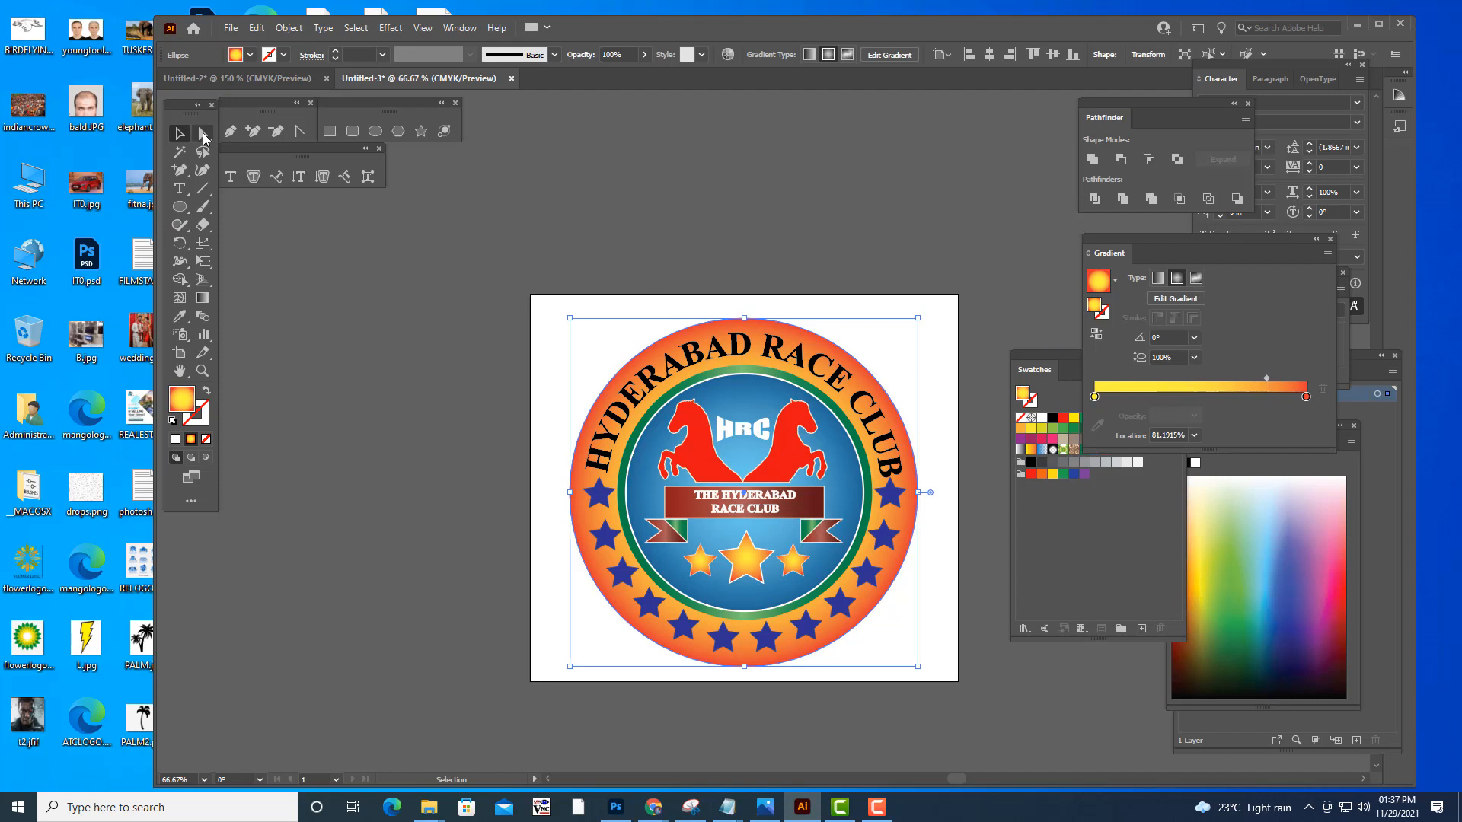
{"action": "left_click", "coordinate": [669, 195]}
- Try a dark blue fill on the arched HYDERABAD RACE CLUB name, then fill it with the White swatch
{"action": "left_click", "coordinate": [736, 345]}
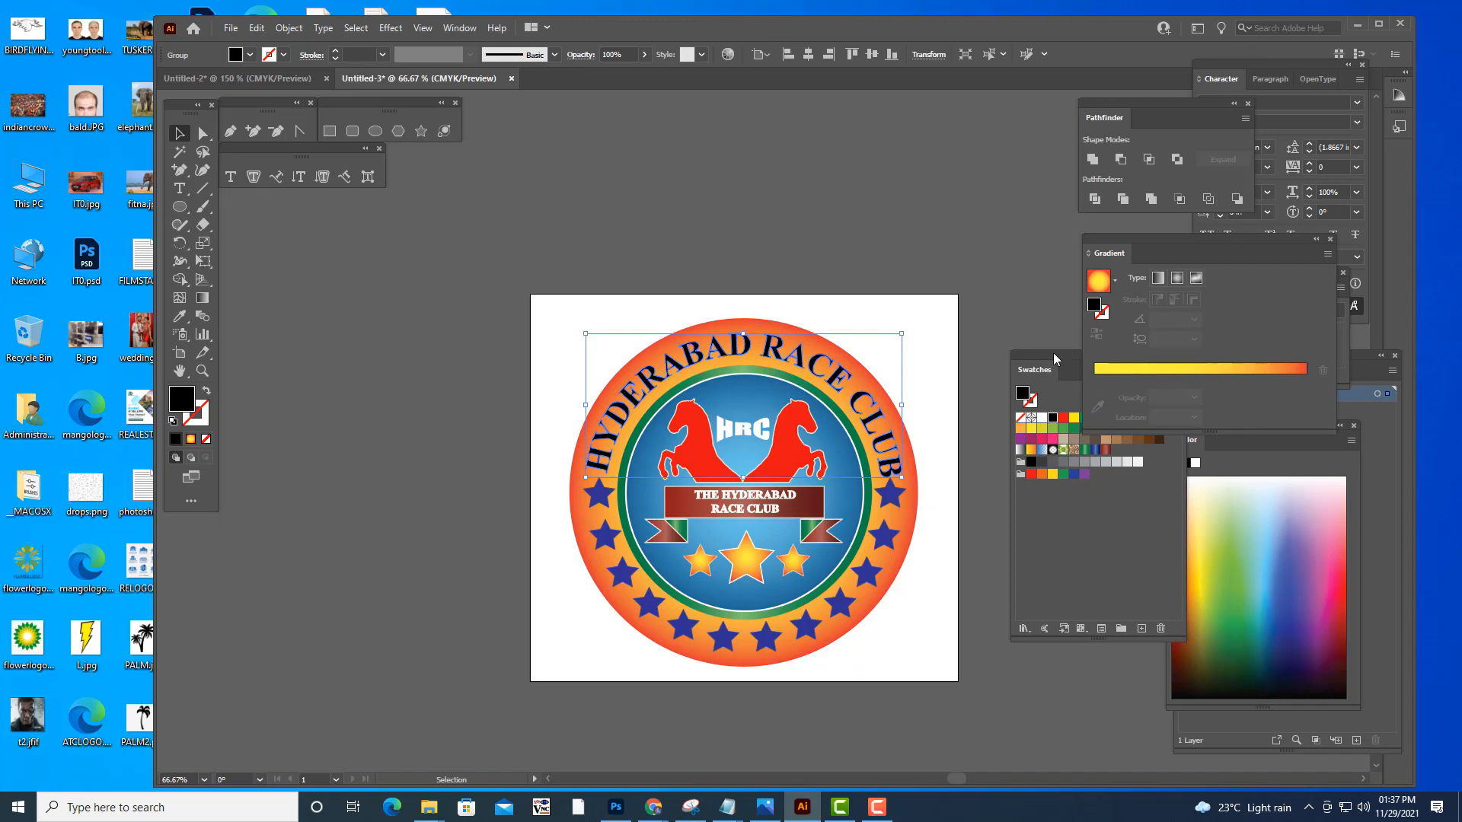
{"action": "mouse_move", "coordinate": [1054, 360]}
{"action": "left_mouse_down"}
{"action": "mouse_move", "coordinate": [1053, 339]}
{"action": "mouse_move", "coordinate": [1053, 360]}
{"action": "left_mouse_up"}
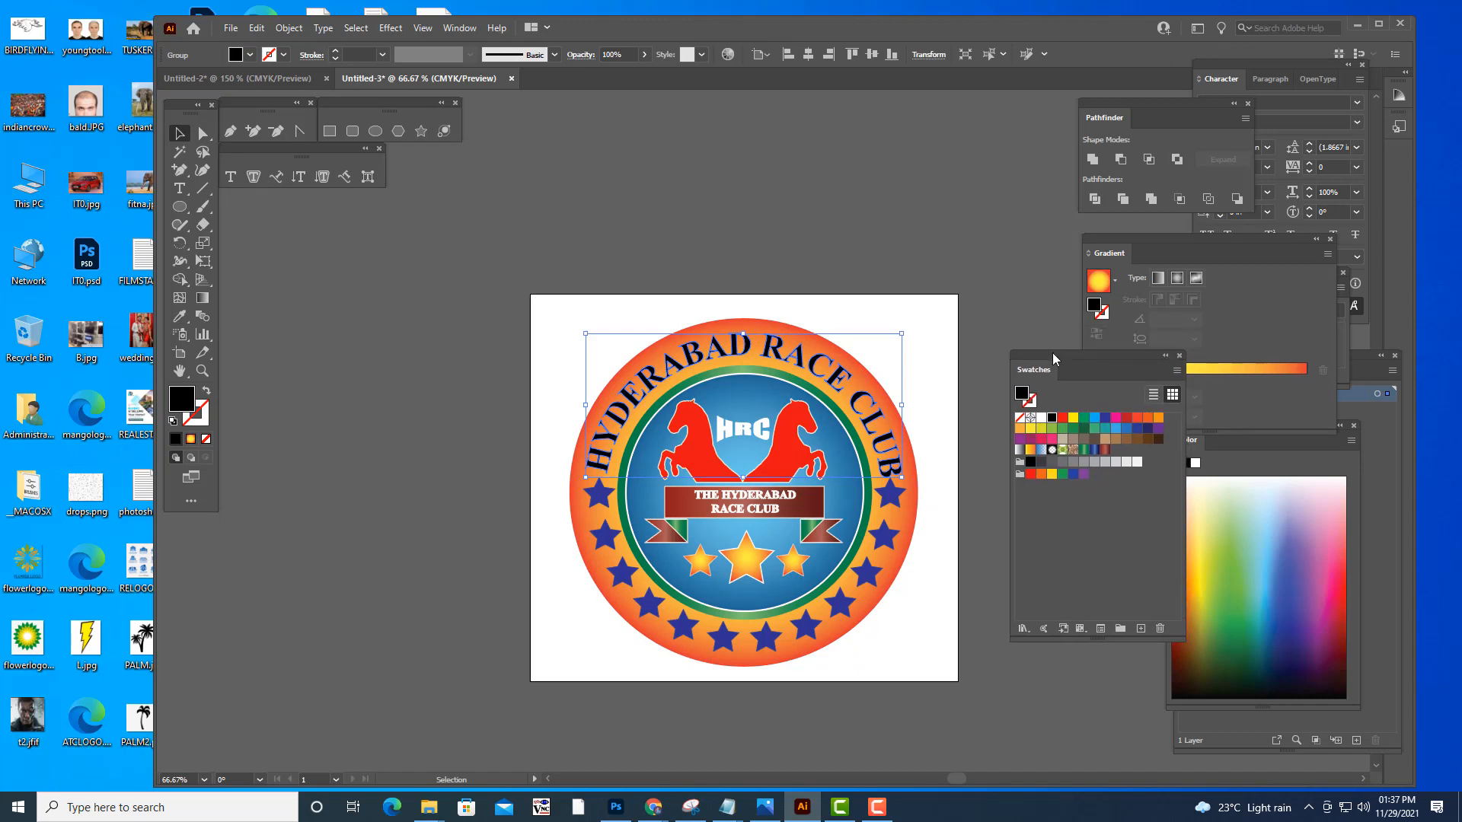
{"action": "left_click", "coordinate": [1105, 418]}
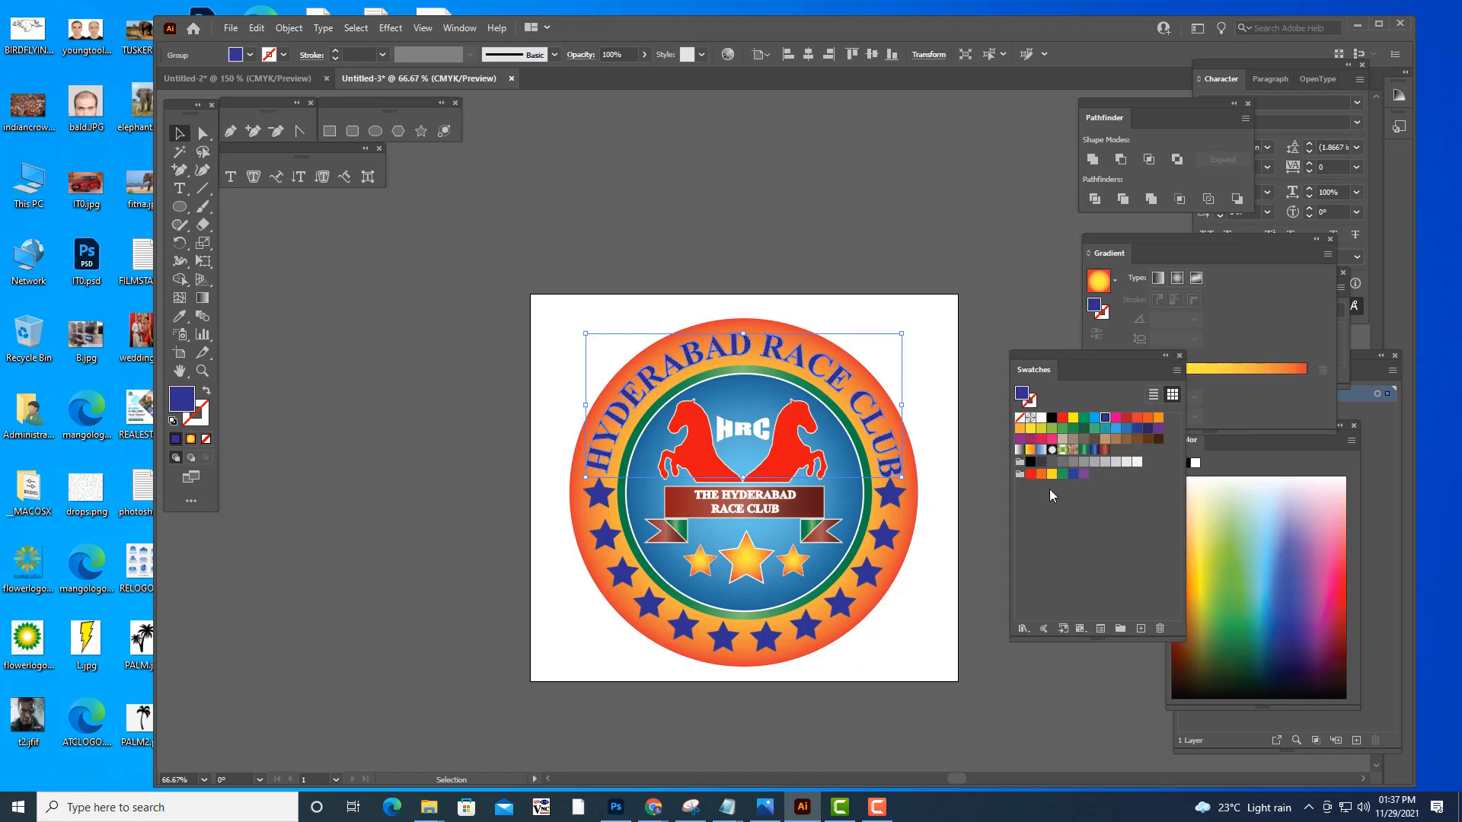
{"action": "left_click", "coordinate": [1042, 418]}
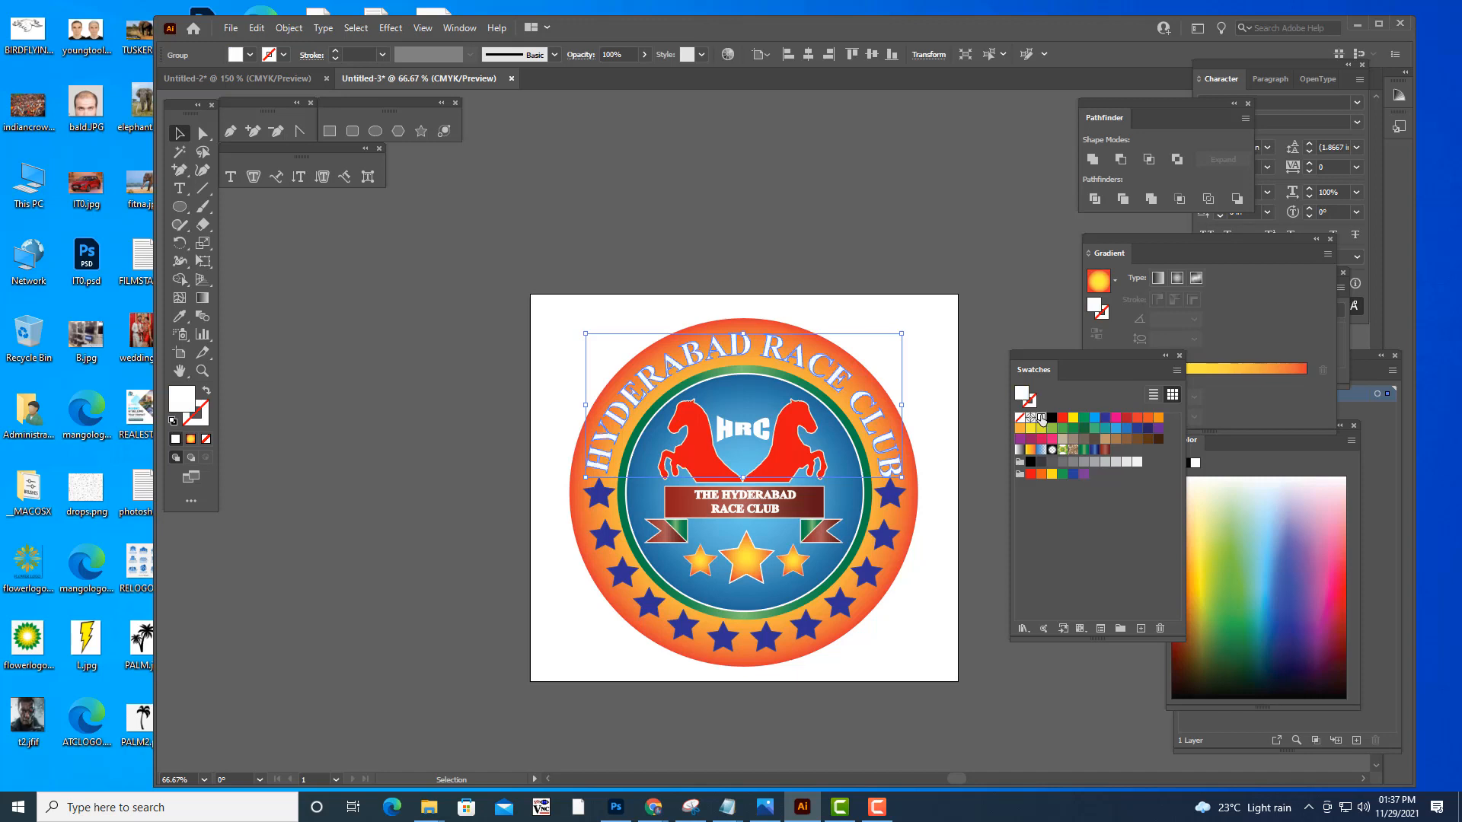
{"action": "left_click", "coordinate": [867, 185]}
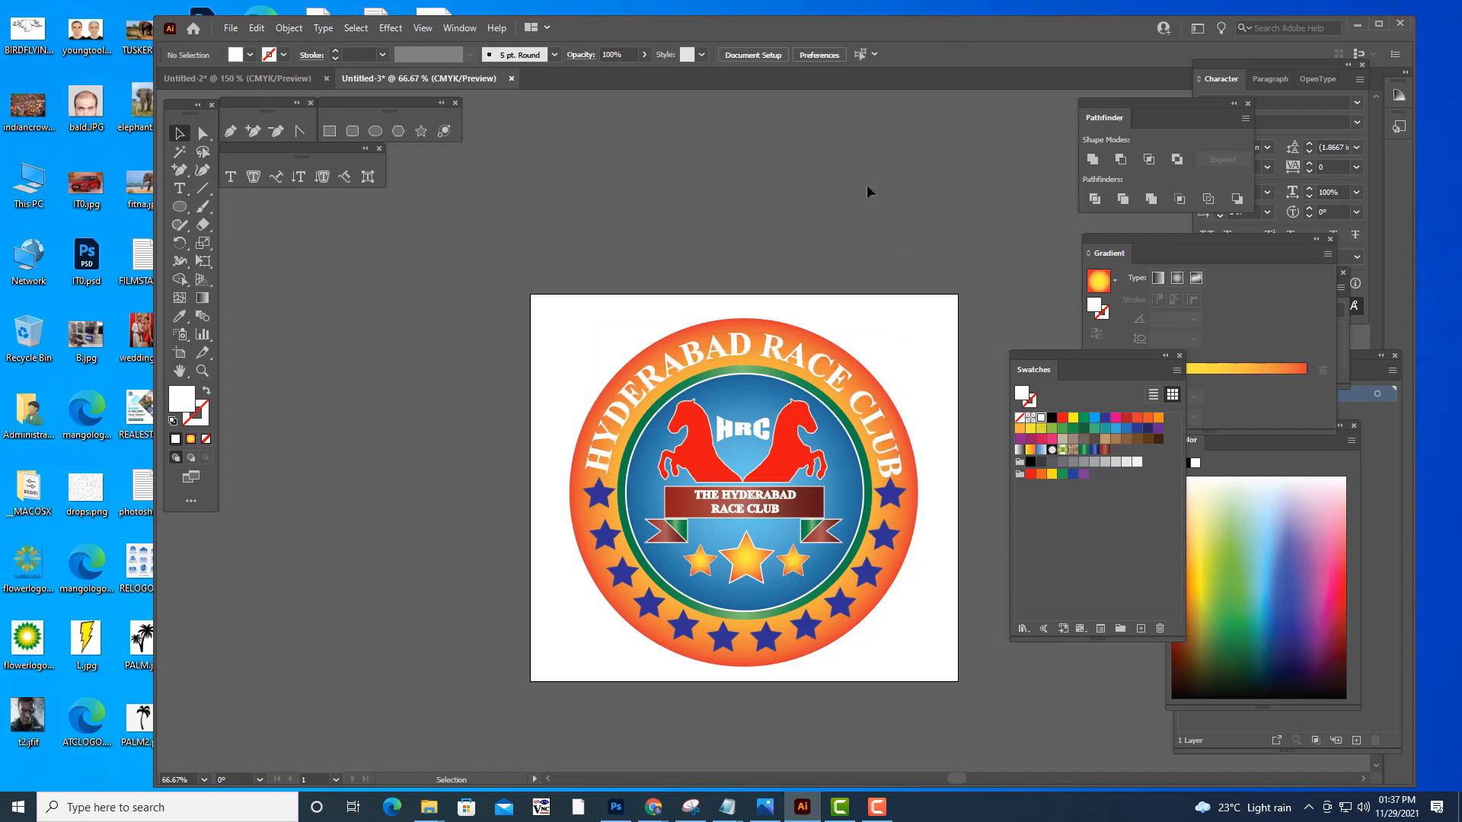
- Apply a Drop Shadow to the arched club name with Normal mode, 31% opacity, 1 px offsets and 5 px blur
{"action": "left_click", "coordinate": [798, 347]}
{"action": "left_click", "coordinate": [816, 203]}
{"action": "left_click", "coordinate": [771, 344]}
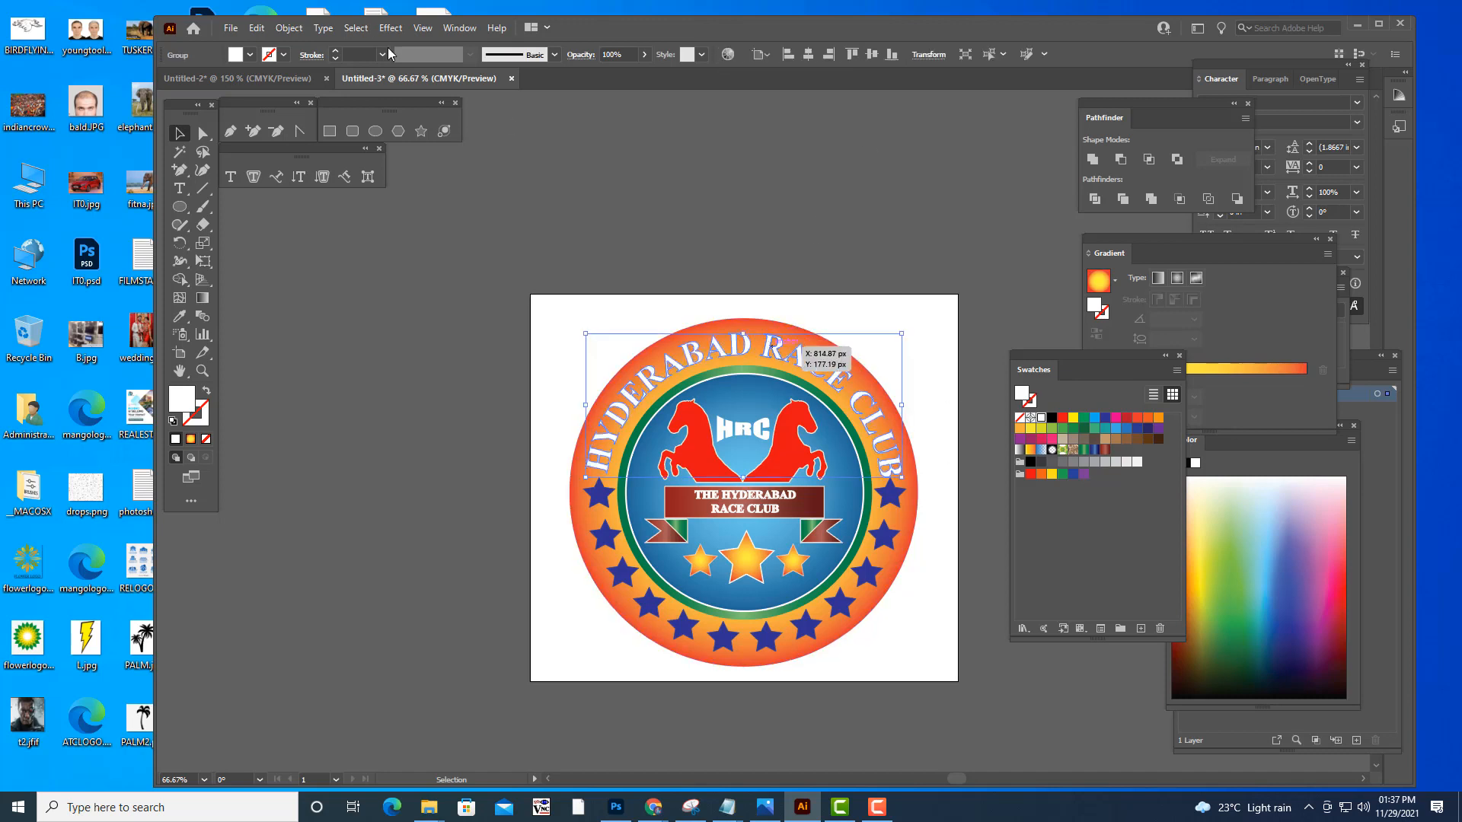
{"action": "left_click", "coordinate": [389, 28]}
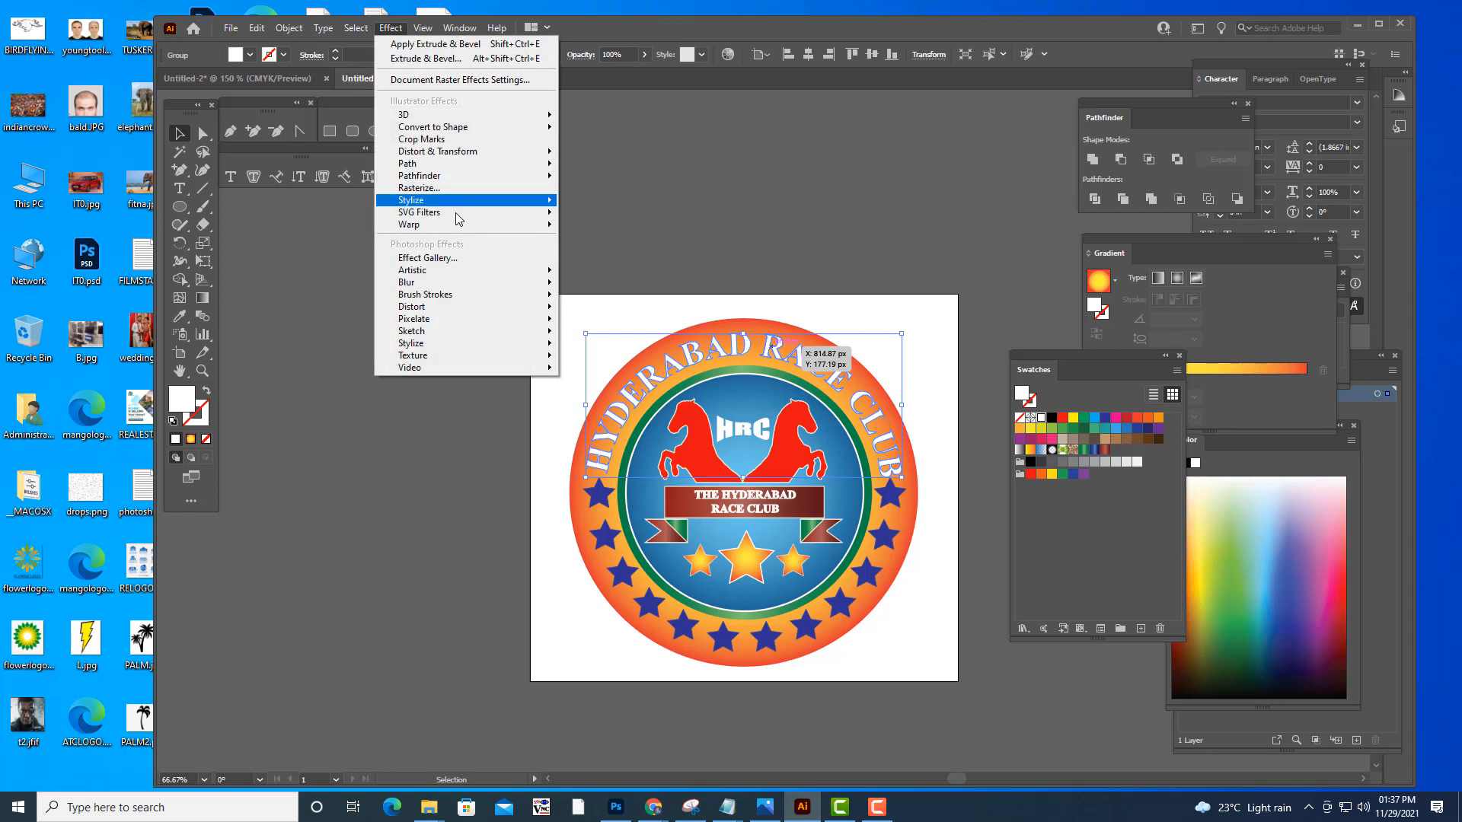
{"action": "mouse_move", "coordinate": [457, 204]}
{"action": "left_click", "coordinate": [650, 203]}
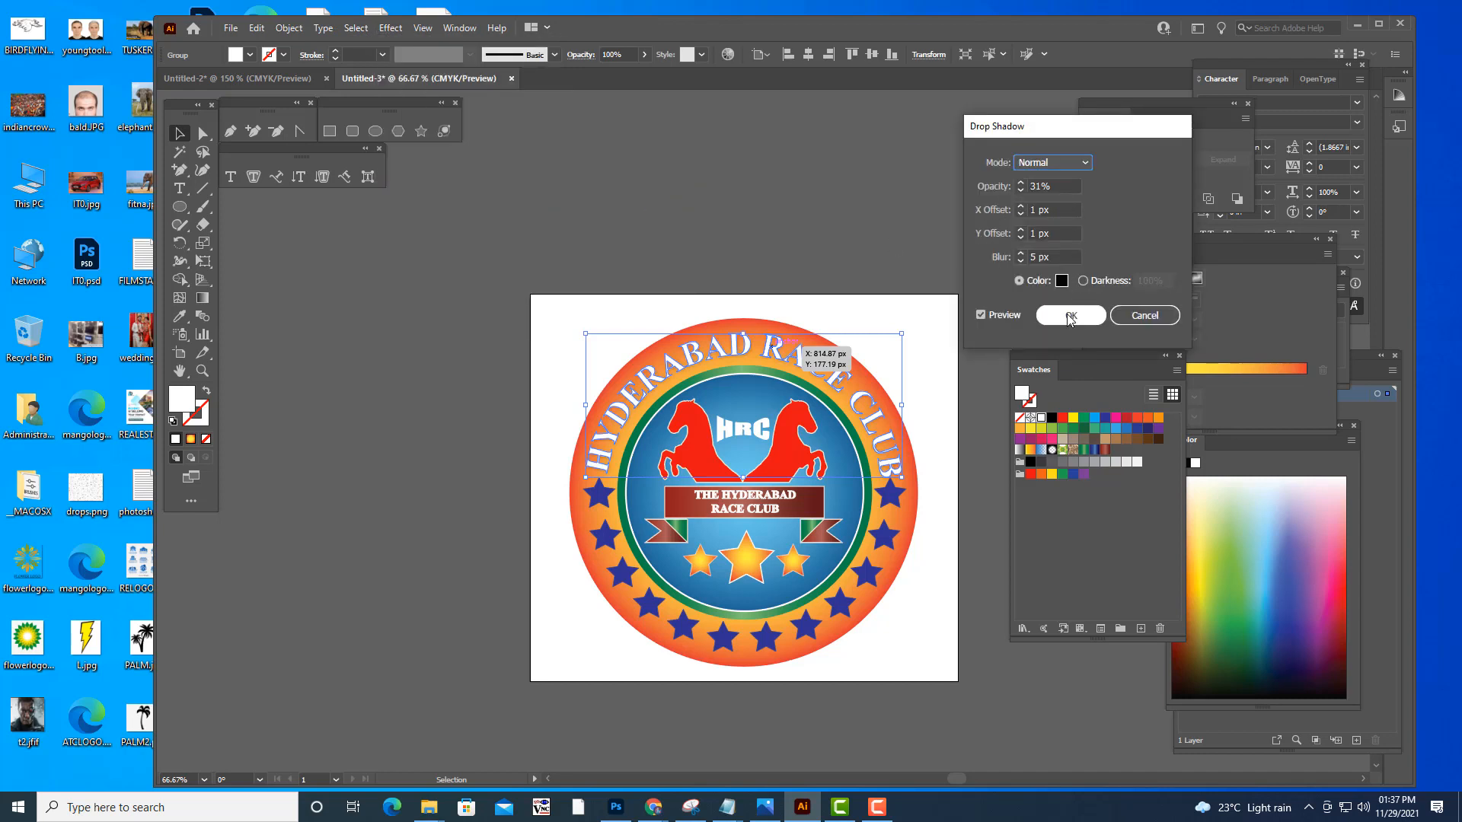
{"action": "left_click", "coordinate": [1069, 315]}
{"action": "left_click", "coordinate": [752, 172]}
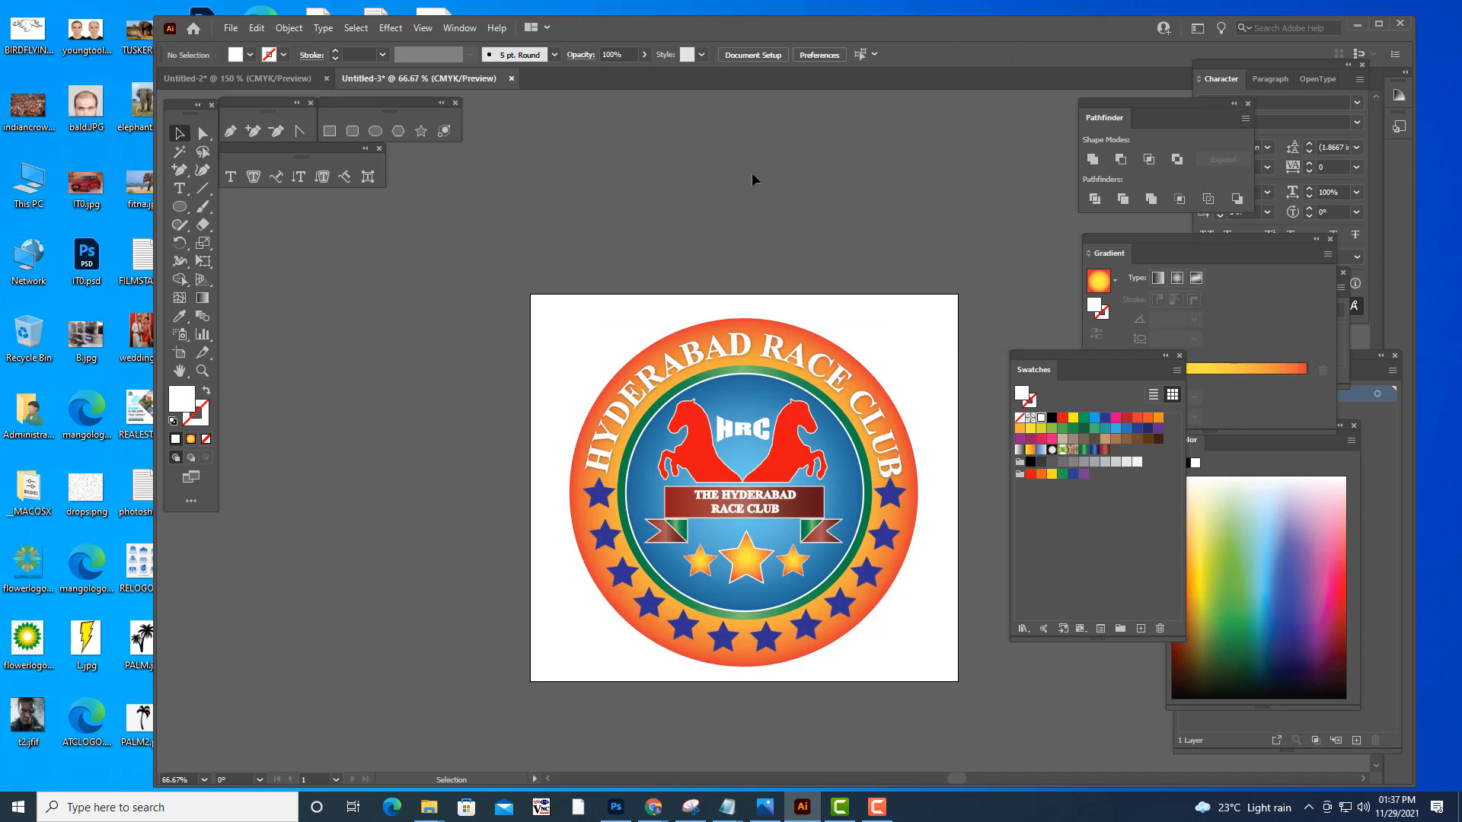
- Apply a Drop Shadow to the horses, HRC and ribbon group with 31% opacity, 1 px offsets and 5 px blur
{"action": "left_click", "coordinate": [785, 449]}
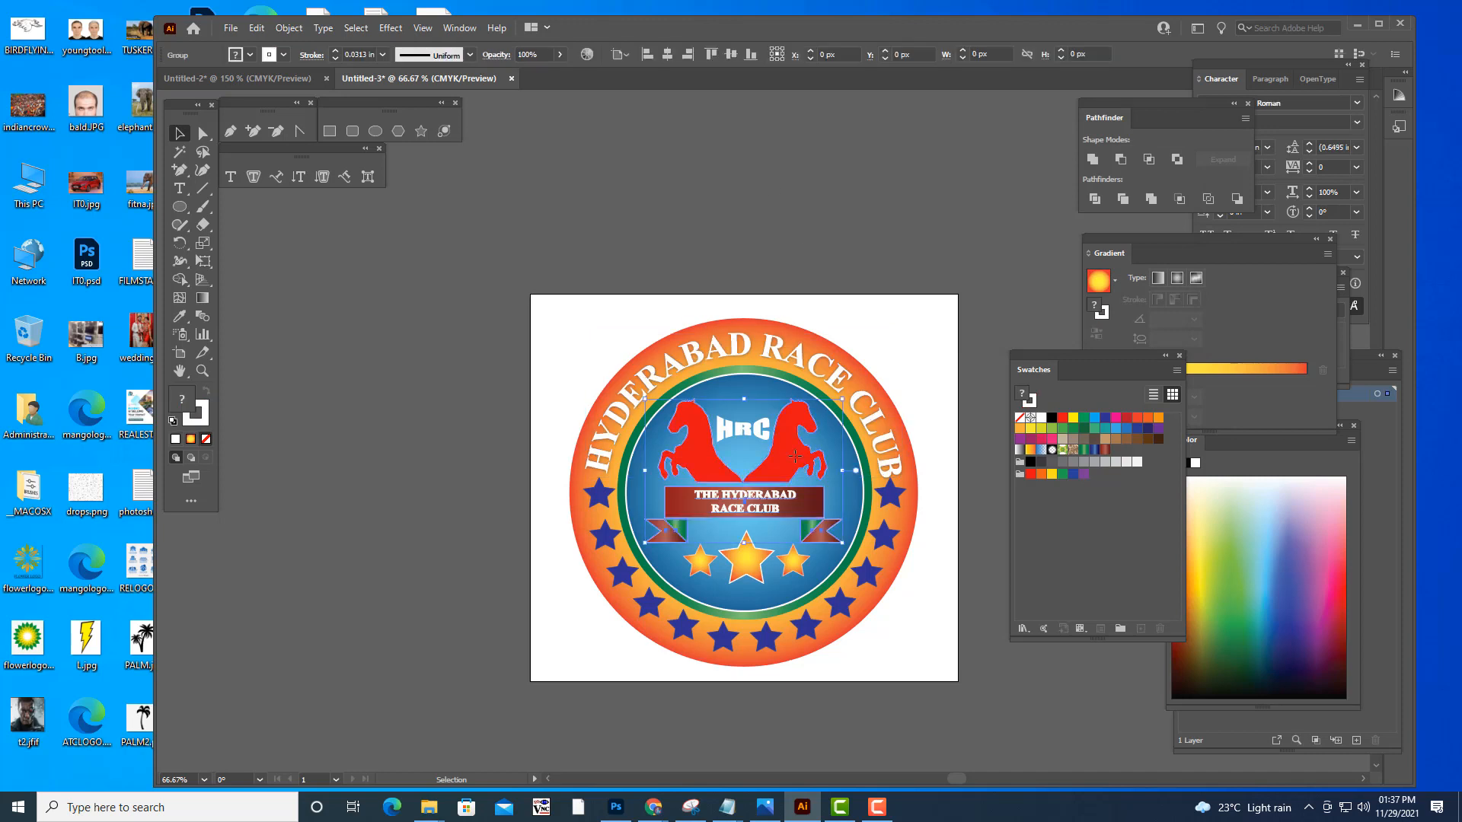
{"action": "left_click", "coordinate": [391, 28]}
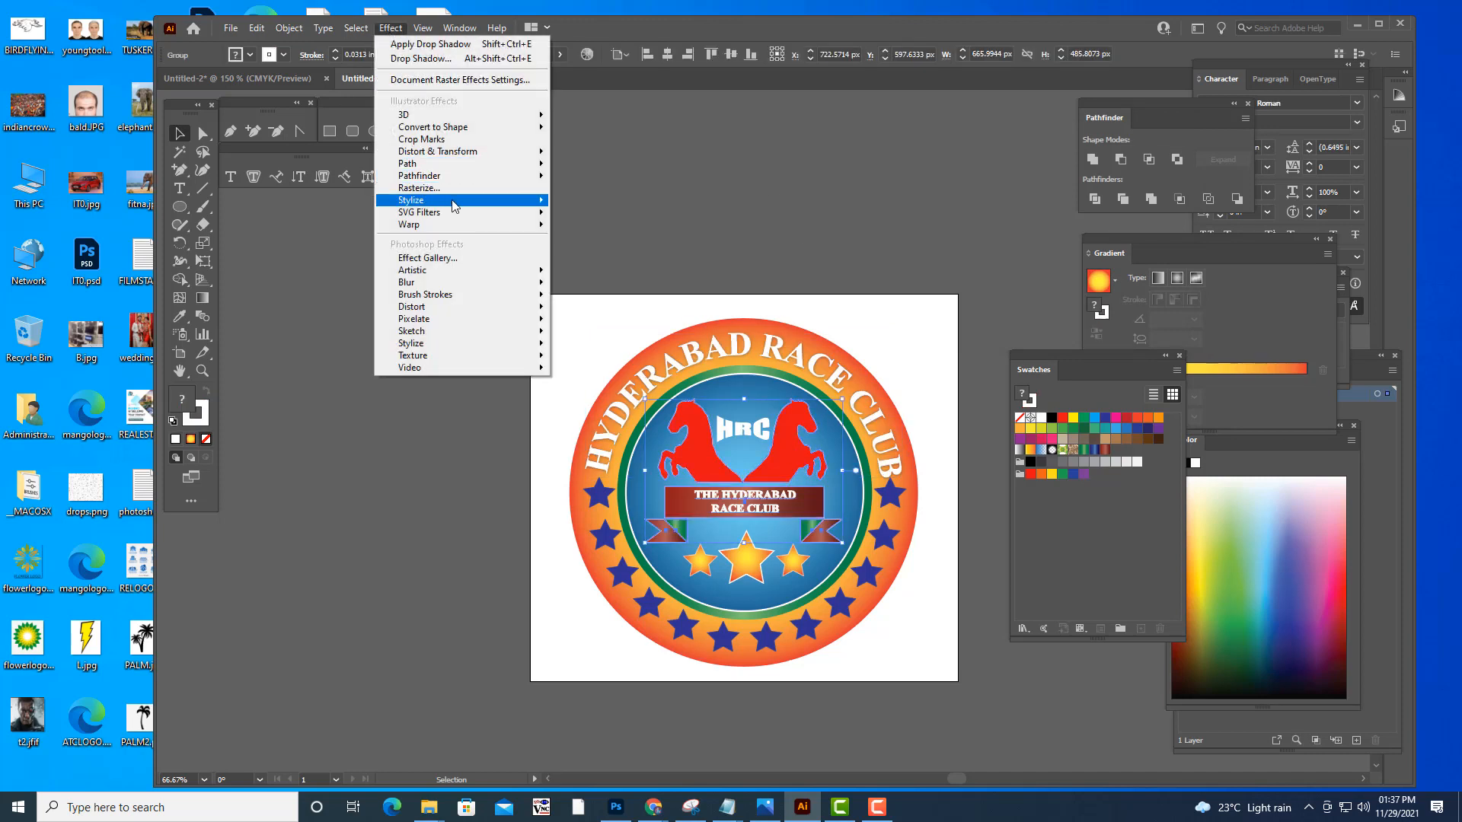
{"action": "mouse_move", "coordinate": [456, 201]}
{"action": "left_click", "coordinate": [654, 204]}
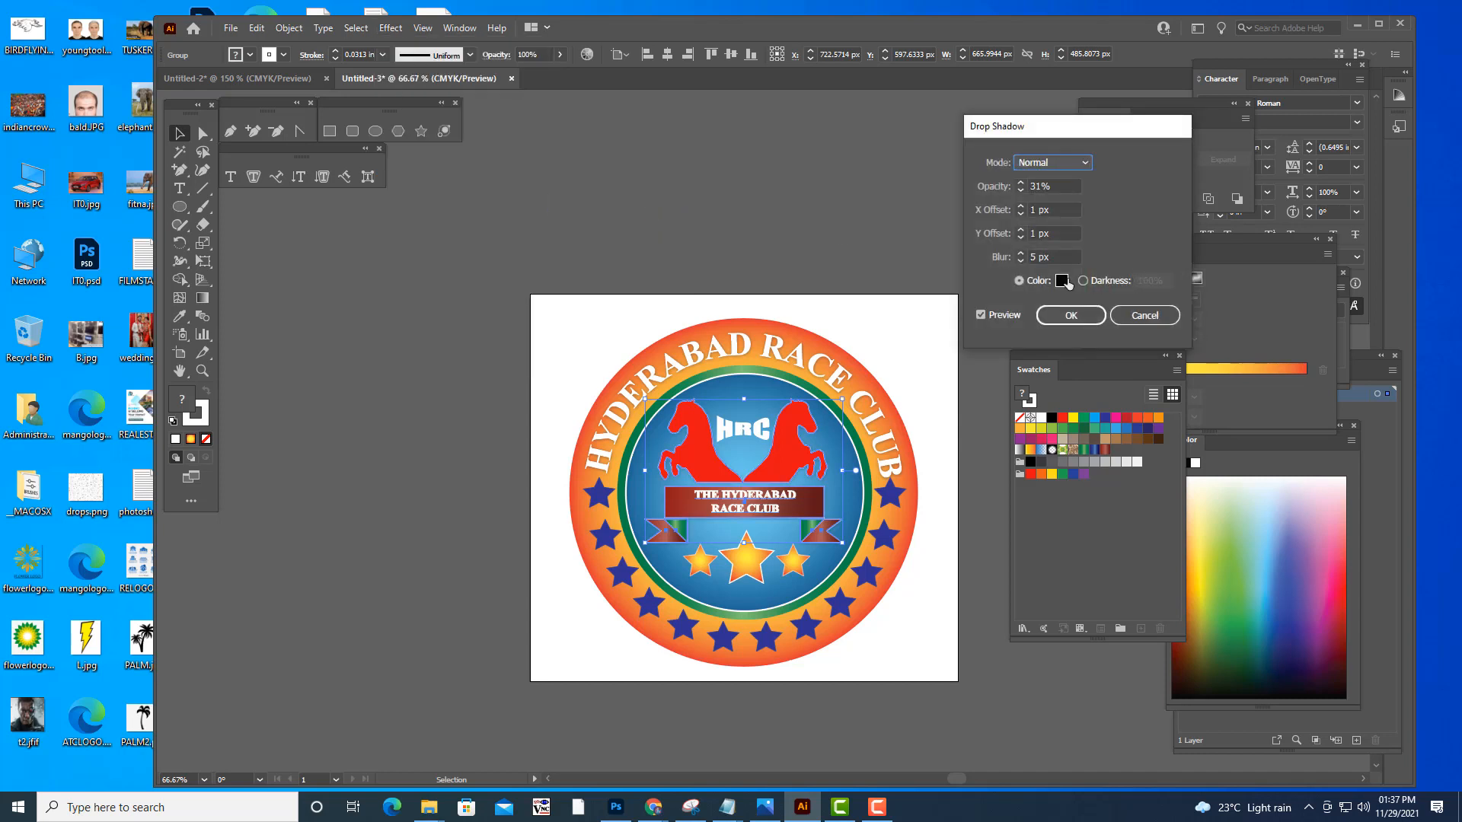
{"action": "left_click", "coordinate": [1084, 322]}
{"action": "left_click", "coordinate": [874, 220]}
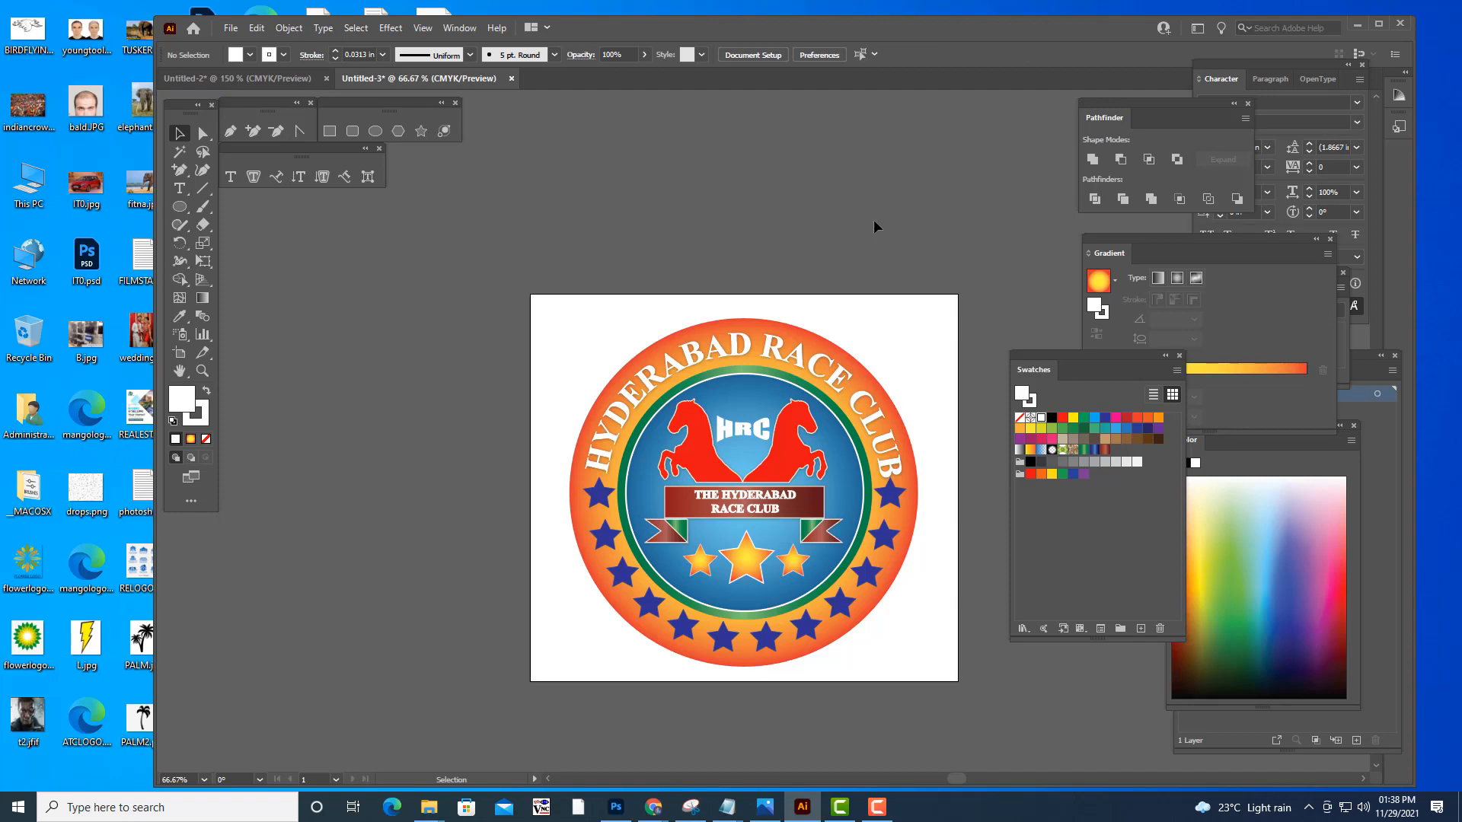
- Examine the whole logo at different magnifications to check the shadows, gradient ring and lettering
{"action": "scroll", "coordinate": [874, 219], "scroll_direction": "down", "scroll_amount": 2}
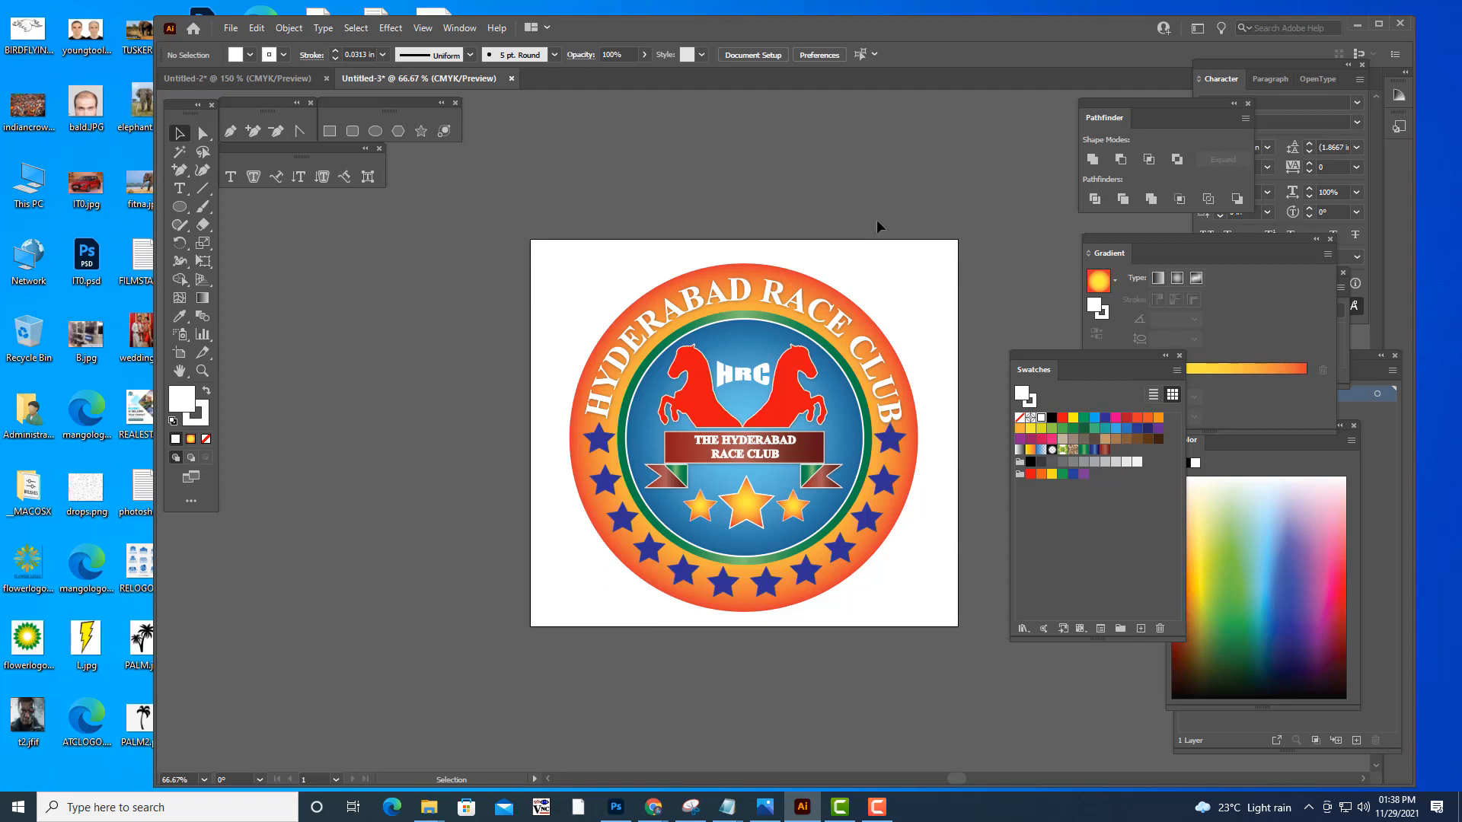
{"action": "key", "text": "a"}
{"action": "key", "text": "ctrl+plus"}
{"action": "key", "text": "ctrl+plus"}
{"action": "key", "text": "ctrl+minus"}
{"action": "key", "text": "ctrl+minus"}
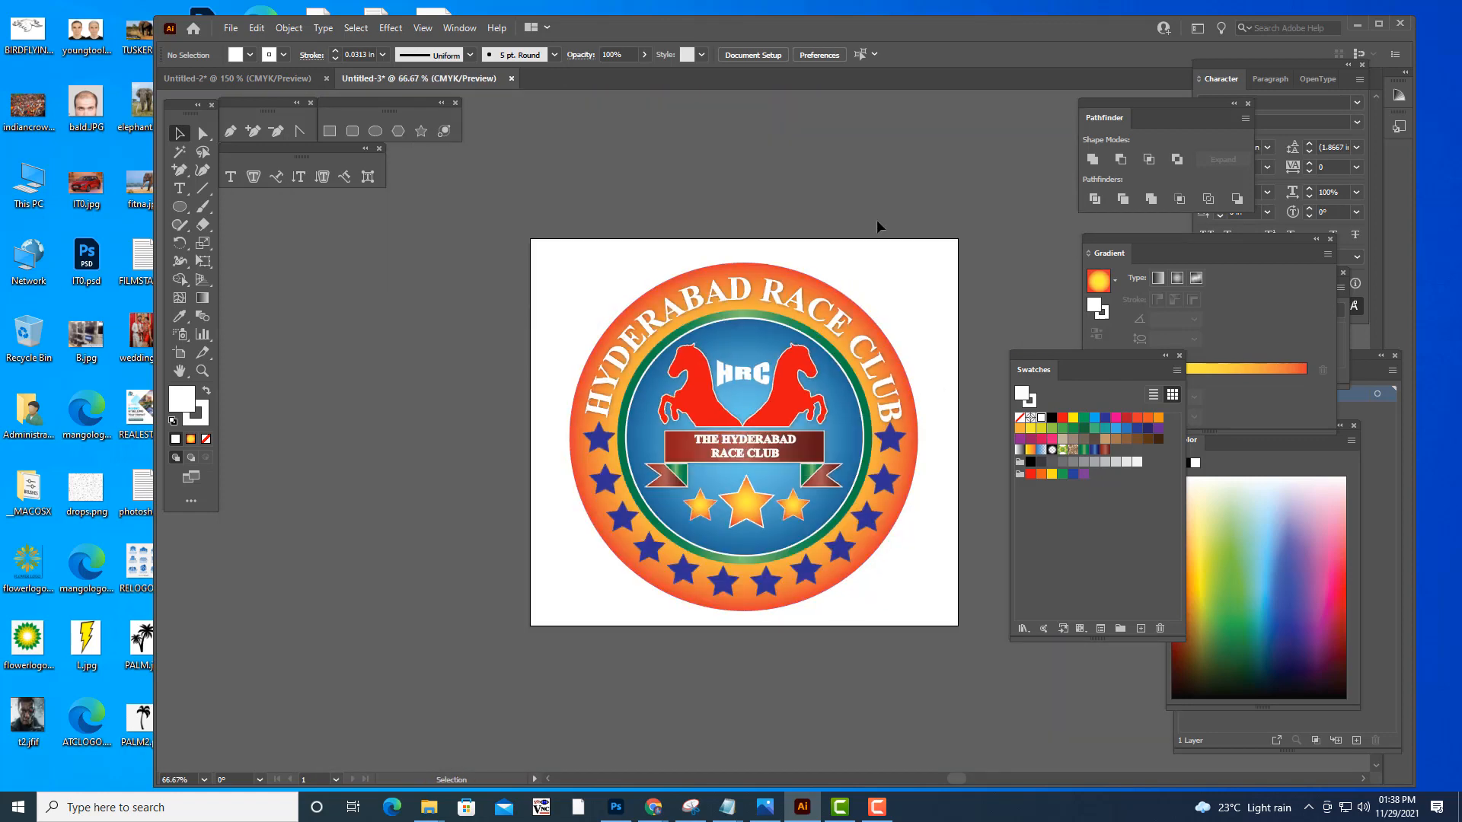
{"action": "scroll", "coordinate": [896, 263], "scroll_direction": "up", "scroll_amount": 3}
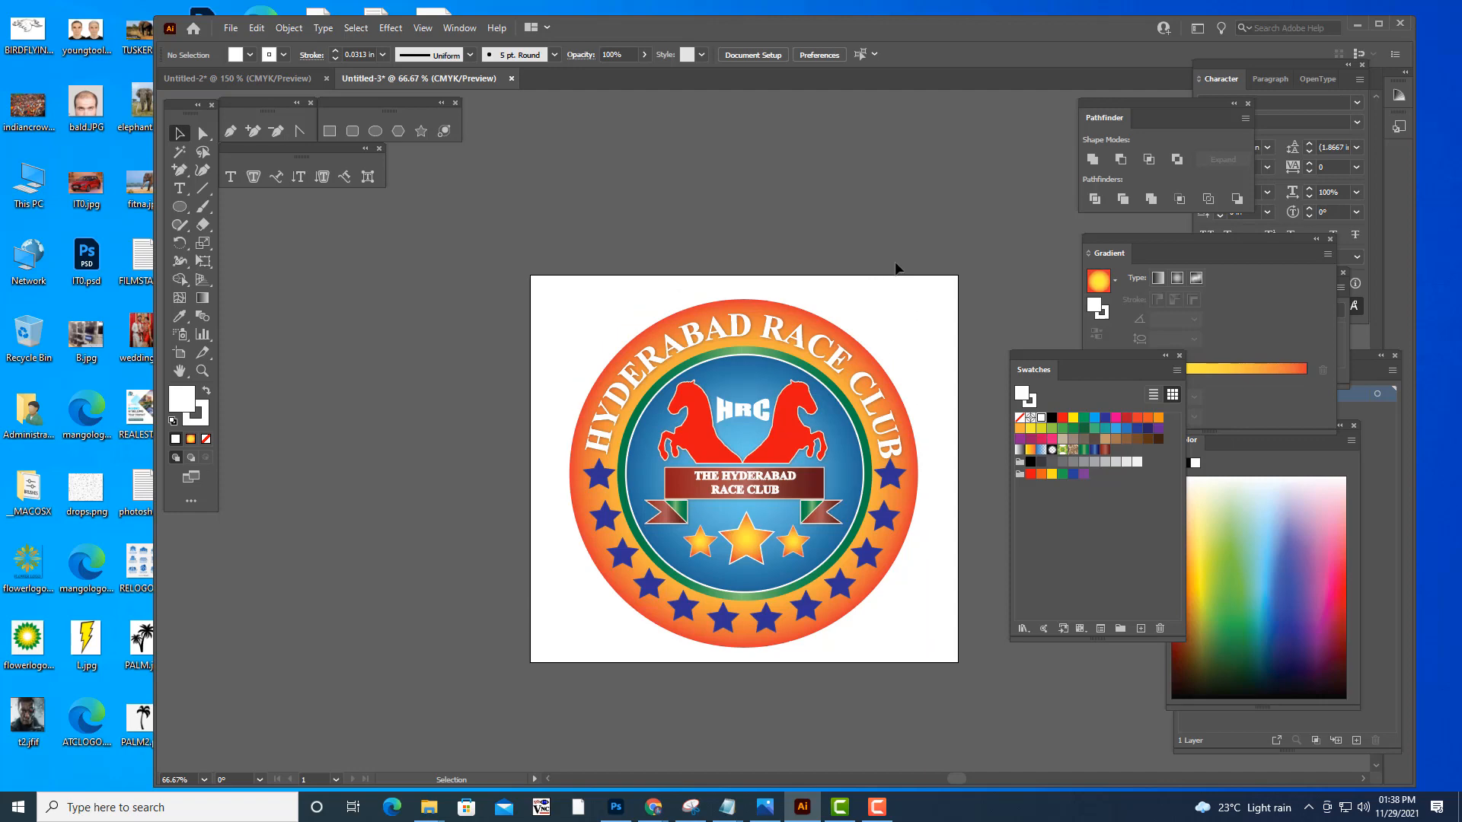
{"action": "scroll", "coordinate": [896, 263], "scroll_direction": "down", "scroll_amount": 4}
{"action": "key", "text": "ctrl+plus"}
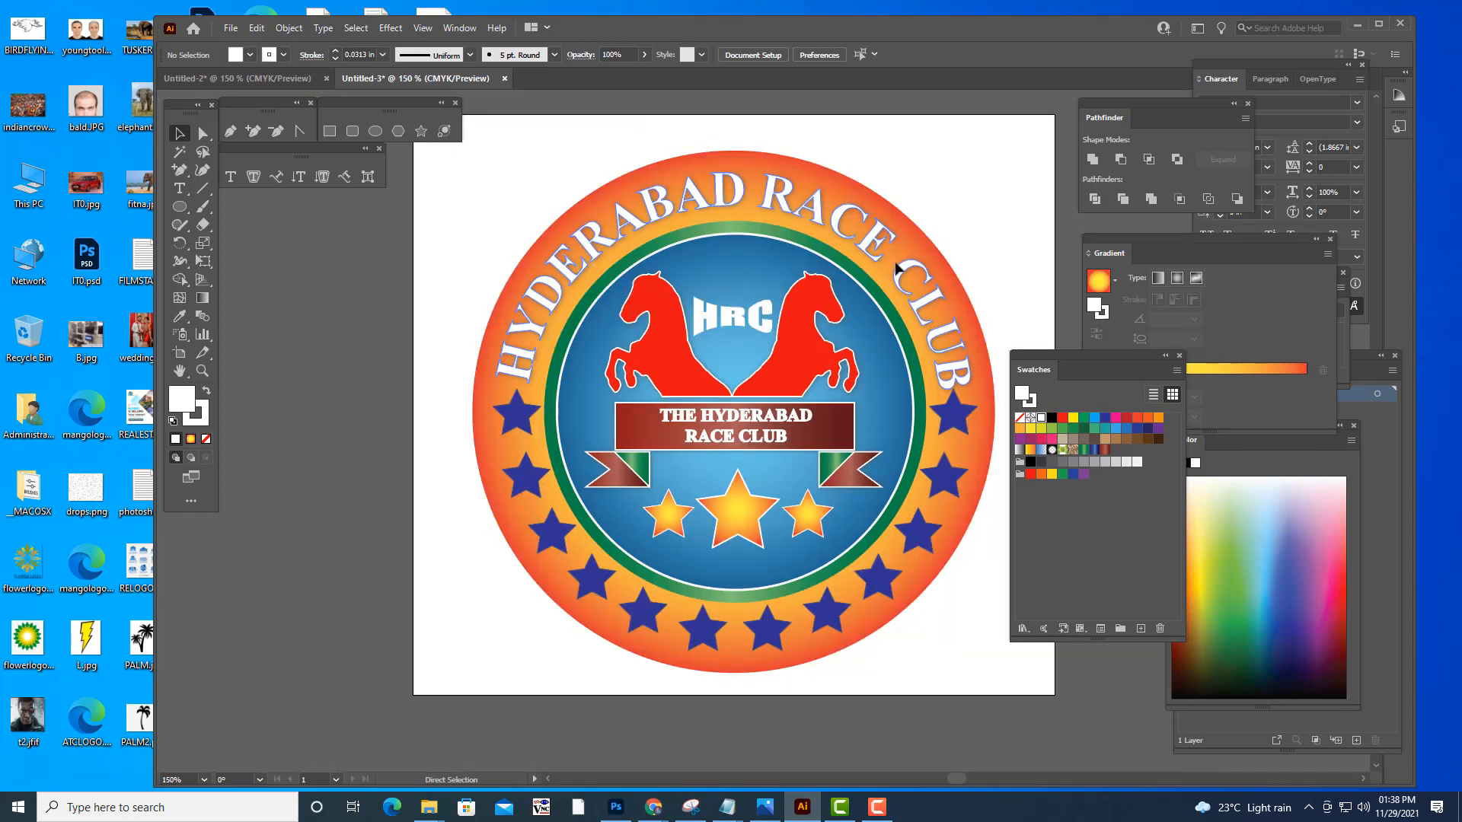
{"action": "key", "text": "ctrl+minus"}
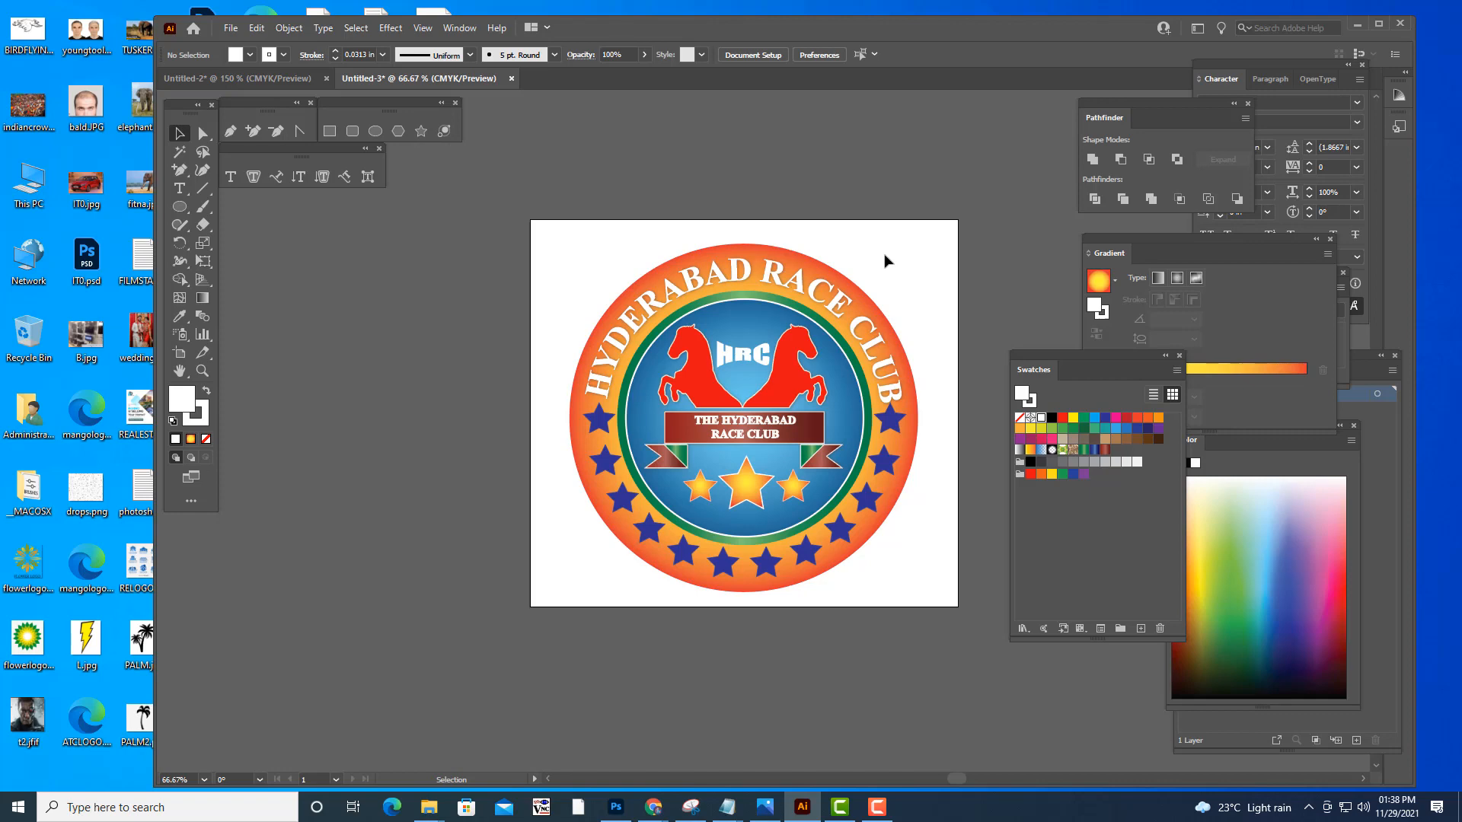
- Trim all four artboard edges close to the circular logo, to about 1216 × 1224 px
{"action": "key", "text": "shift+o"}
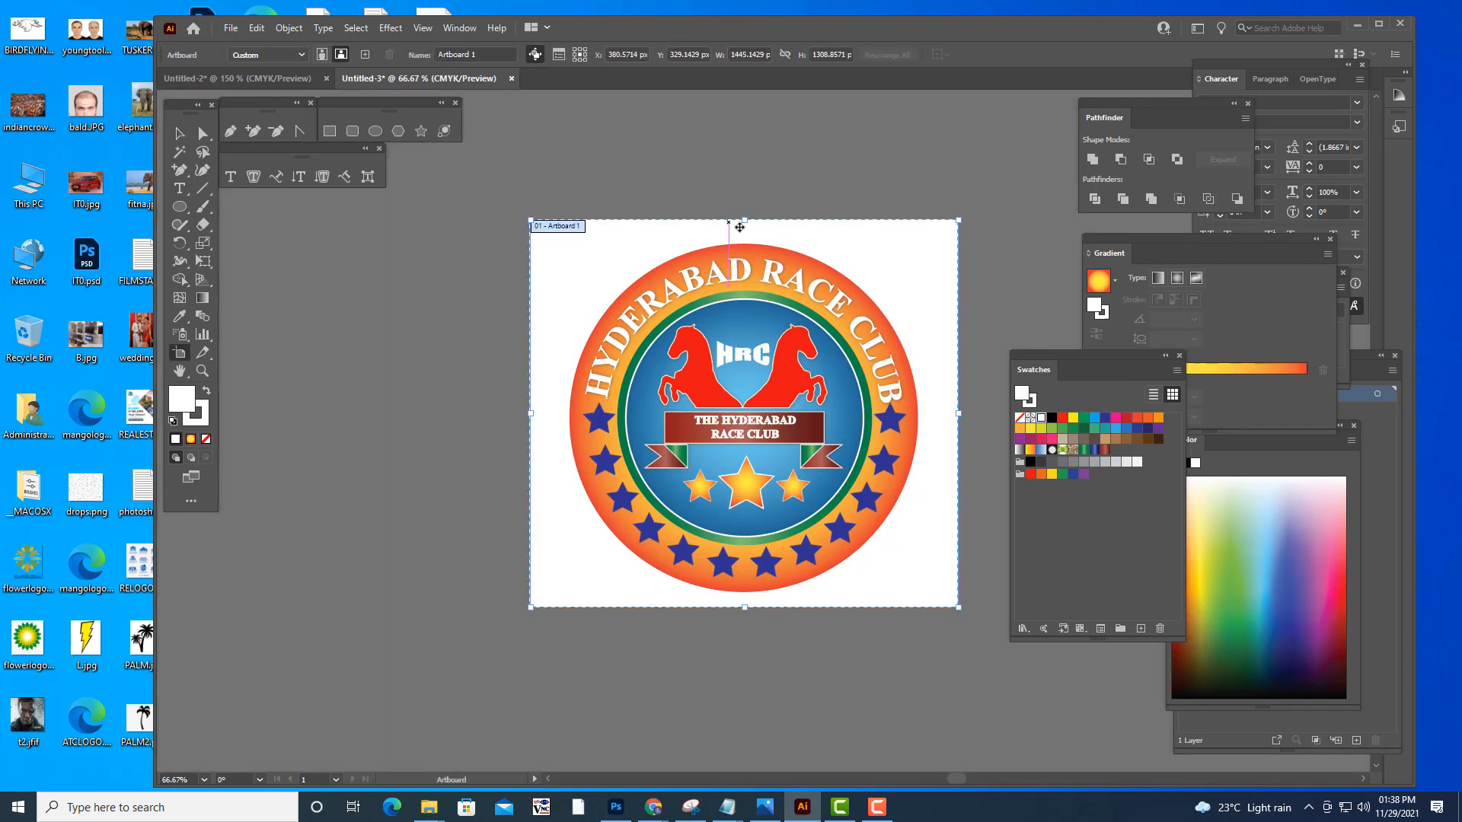
{"action": "left_click_drag", "start_coordinate": [745, 220], "coordinate": [748, 237]}
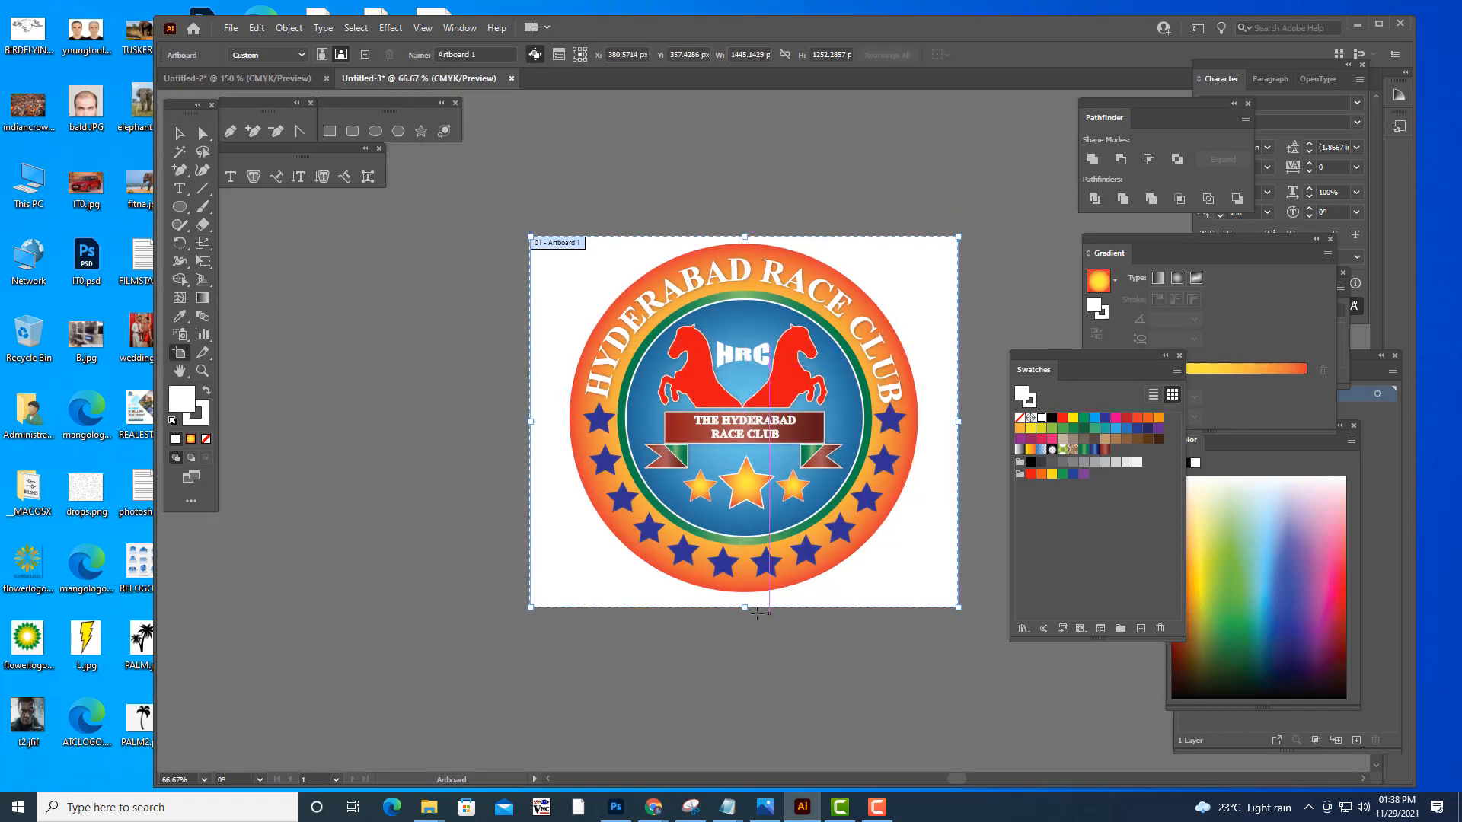
{"action": "left_click_drag", "start_coordinate": [747, 607], "coordinate": [746, 599]}
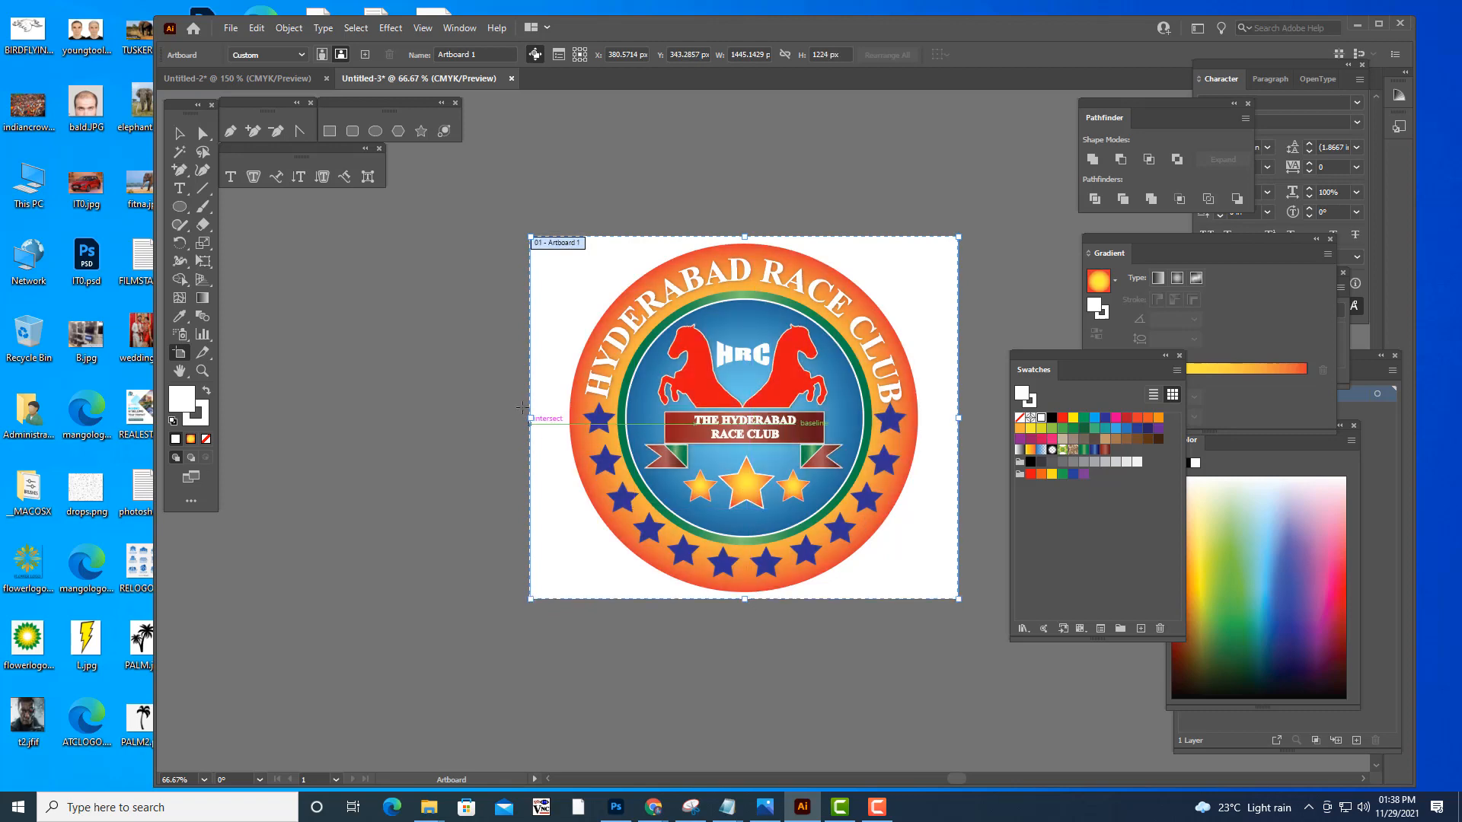
{"action": "left_click_drag", "start_coordinate": [535, 415], "coordinate": [563, 415]}
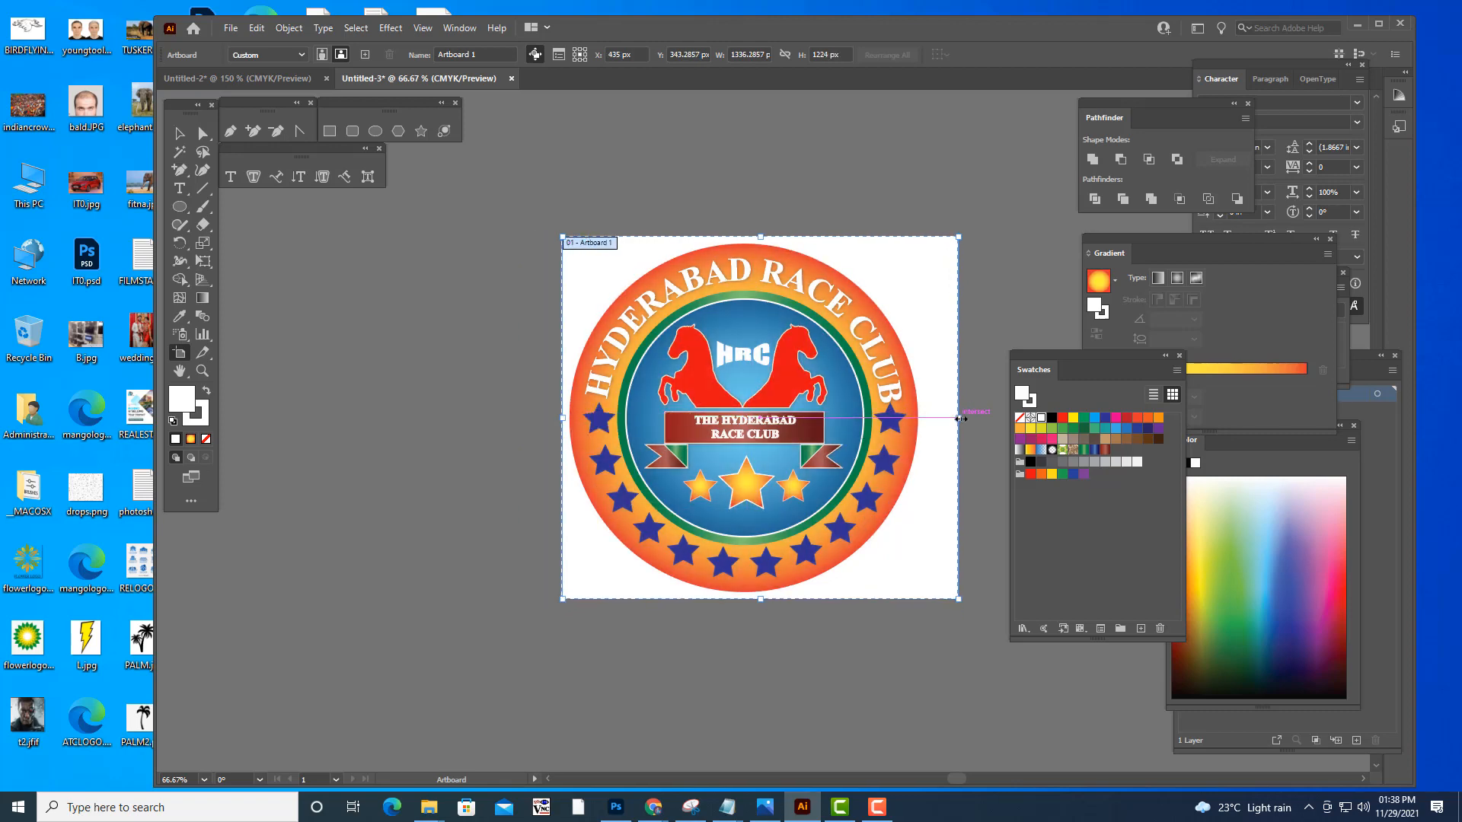
{"action": "left_click_drag", "start_coordinate": [958, 417], "coordinate": [923, 419]}
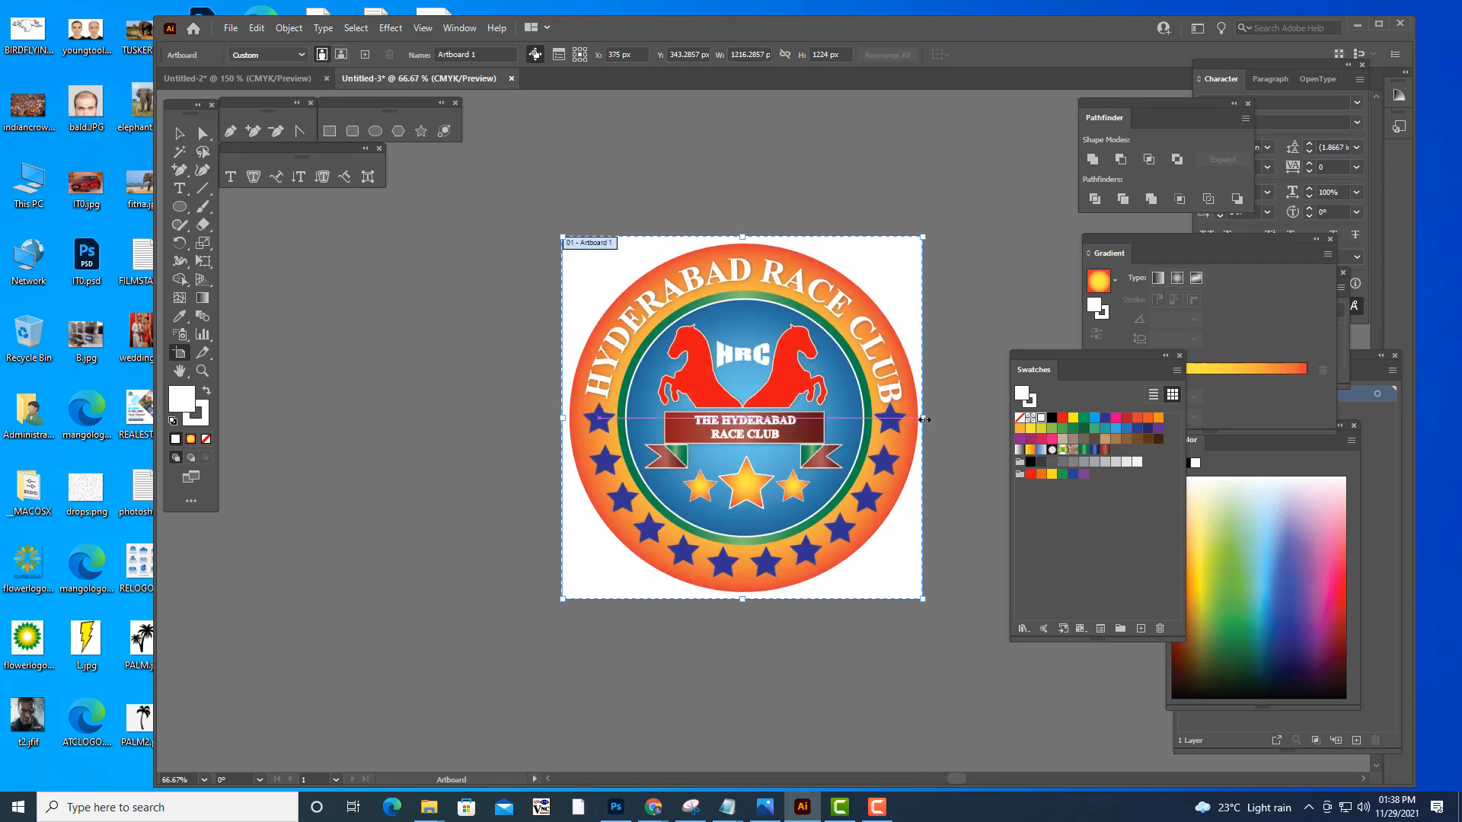
{"action": "left_click", "coordinate": [181, 134]}
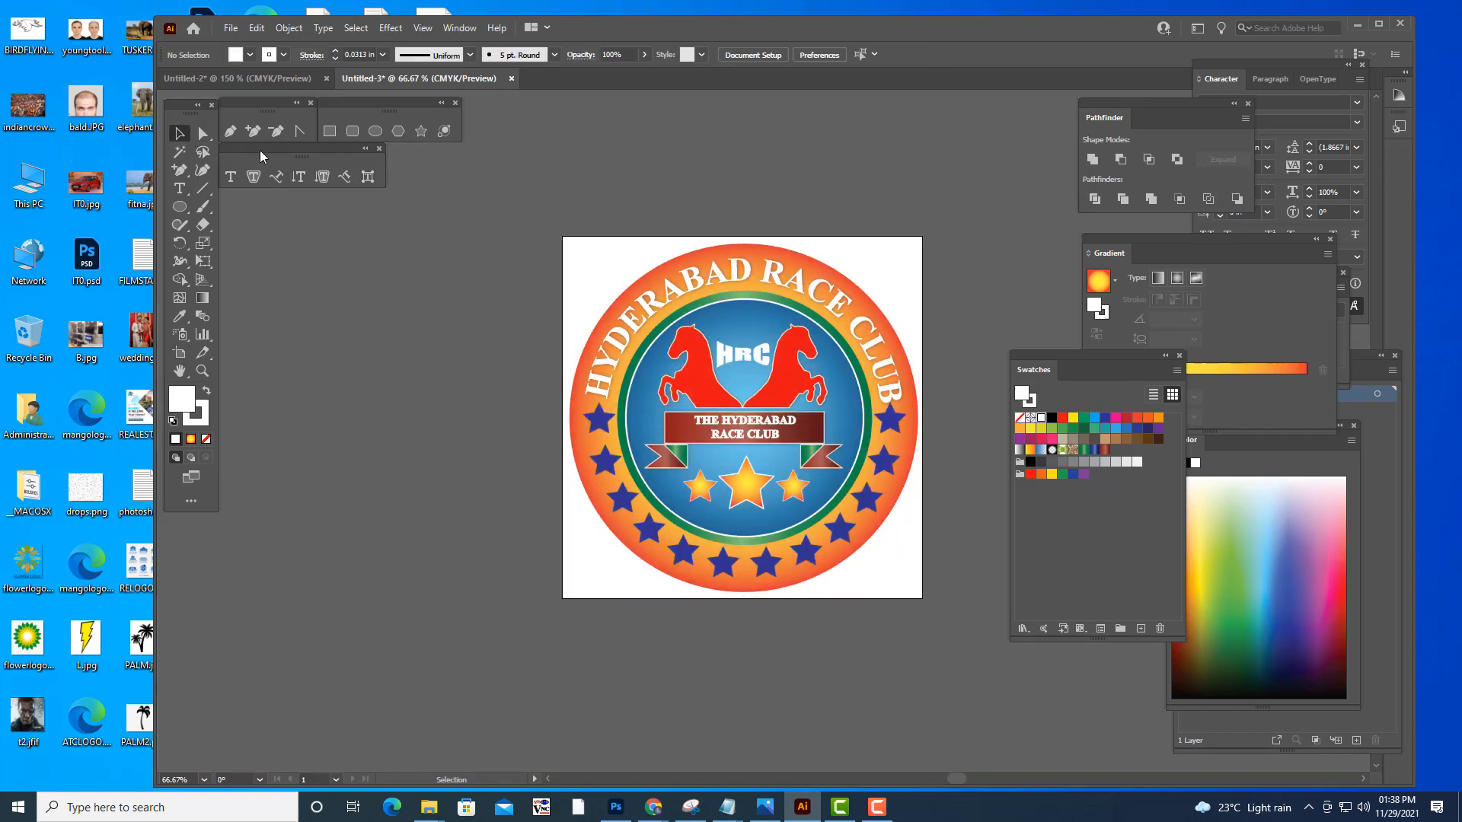
- Inspect the finished logo on the trimmed artboard up close and as a whole, moving the Swatches panel aside
{"action": "key", "text": "ctrl+plus"}
{"action": "key", "text": "ctrl+plus"}
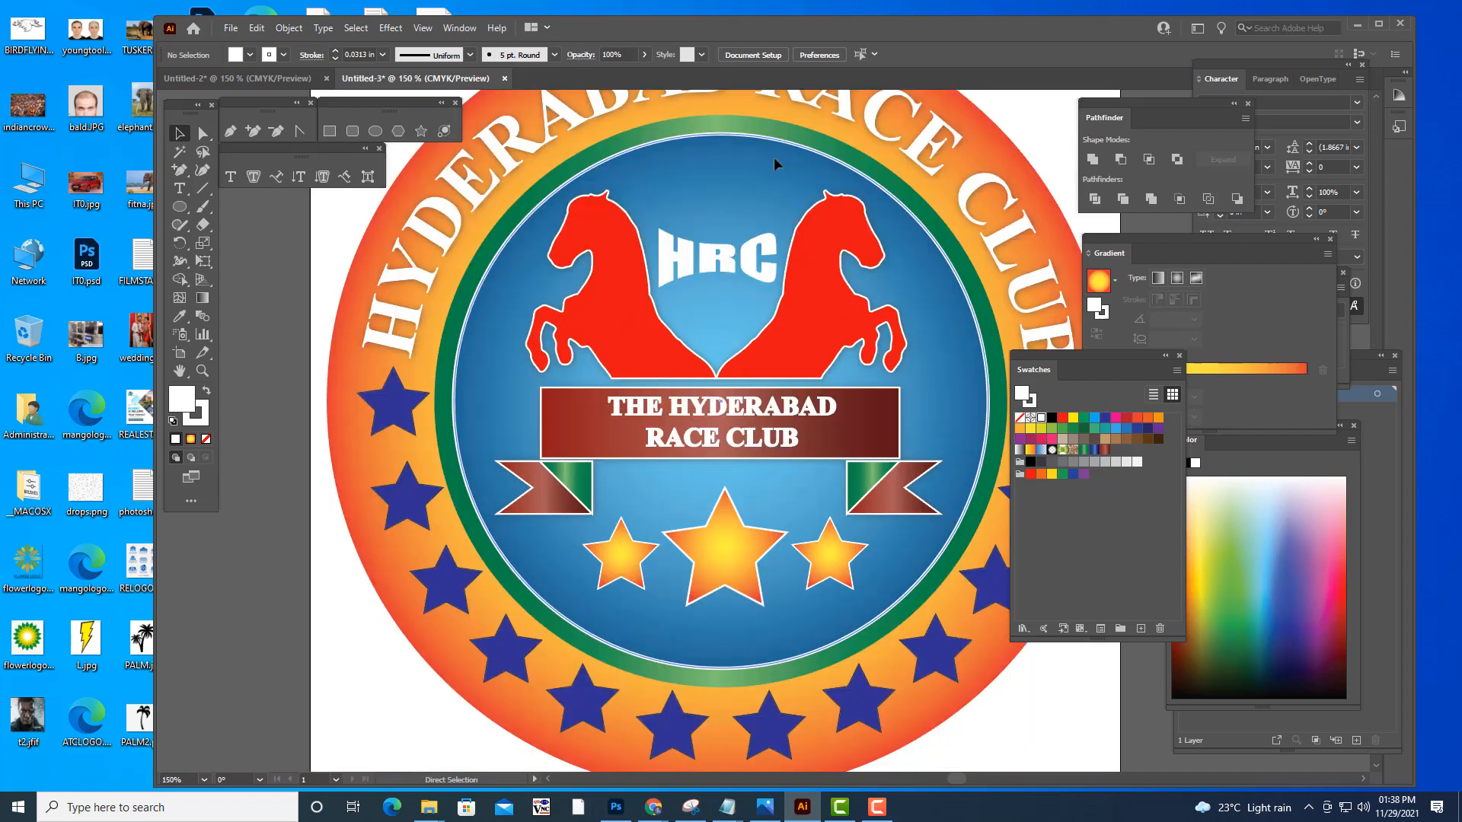
{"action": "key", "text": "ctrl+minus"}
{"action": "key", "text": "ctrl+minus"}
{"action": "scroll", "coordinate": [962, 293], "scroll_direction": "up", "scroll_amount": 1}
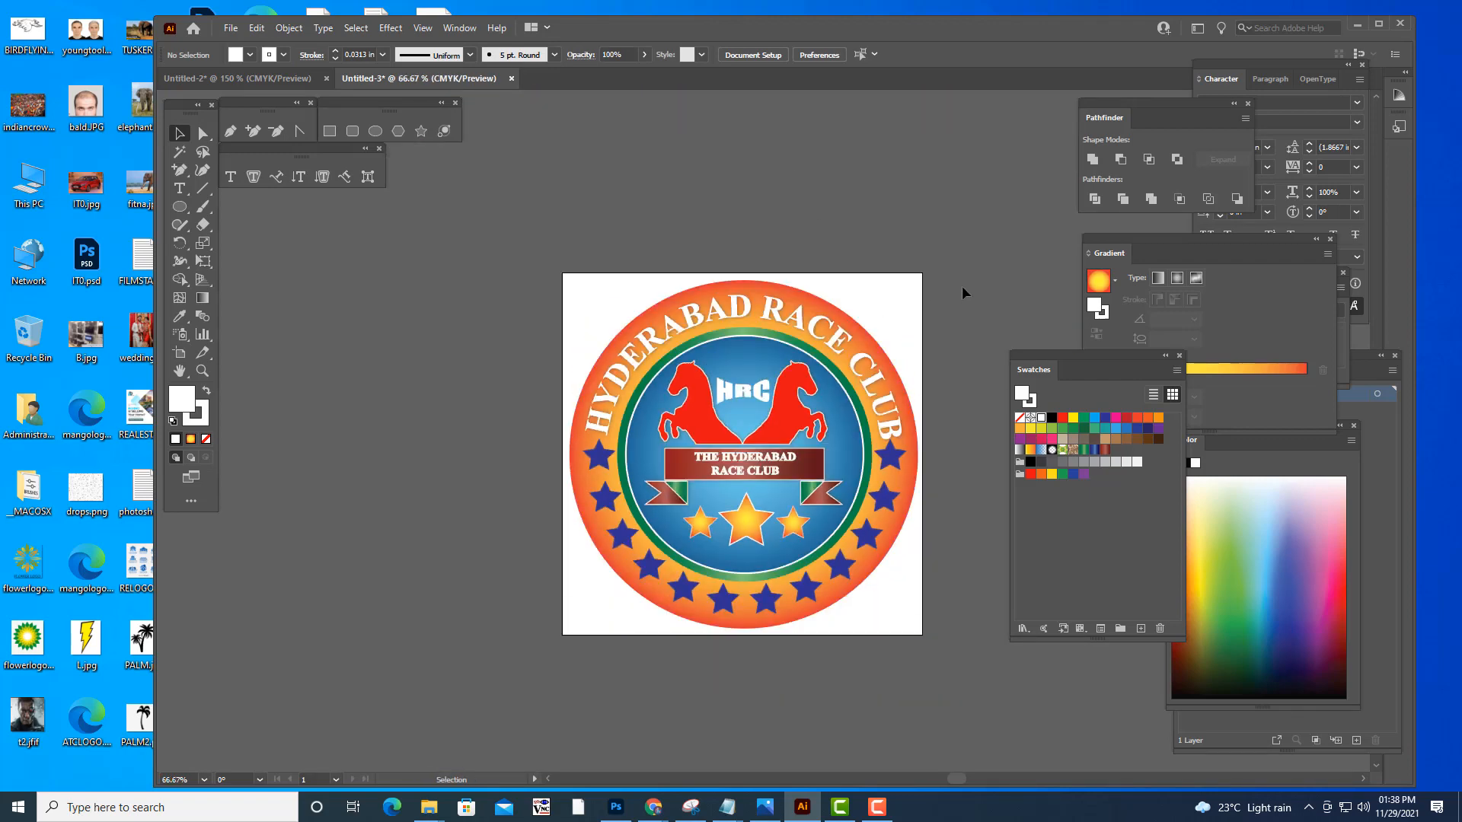
{"action": "left_click_drag", "start_coordinate": [1026, 367], "coordinate": [1048, 355]}
{"action": "scroll", "coordinate": [926, 295], "scroll_direction": "down", "scroll_amount": 2}
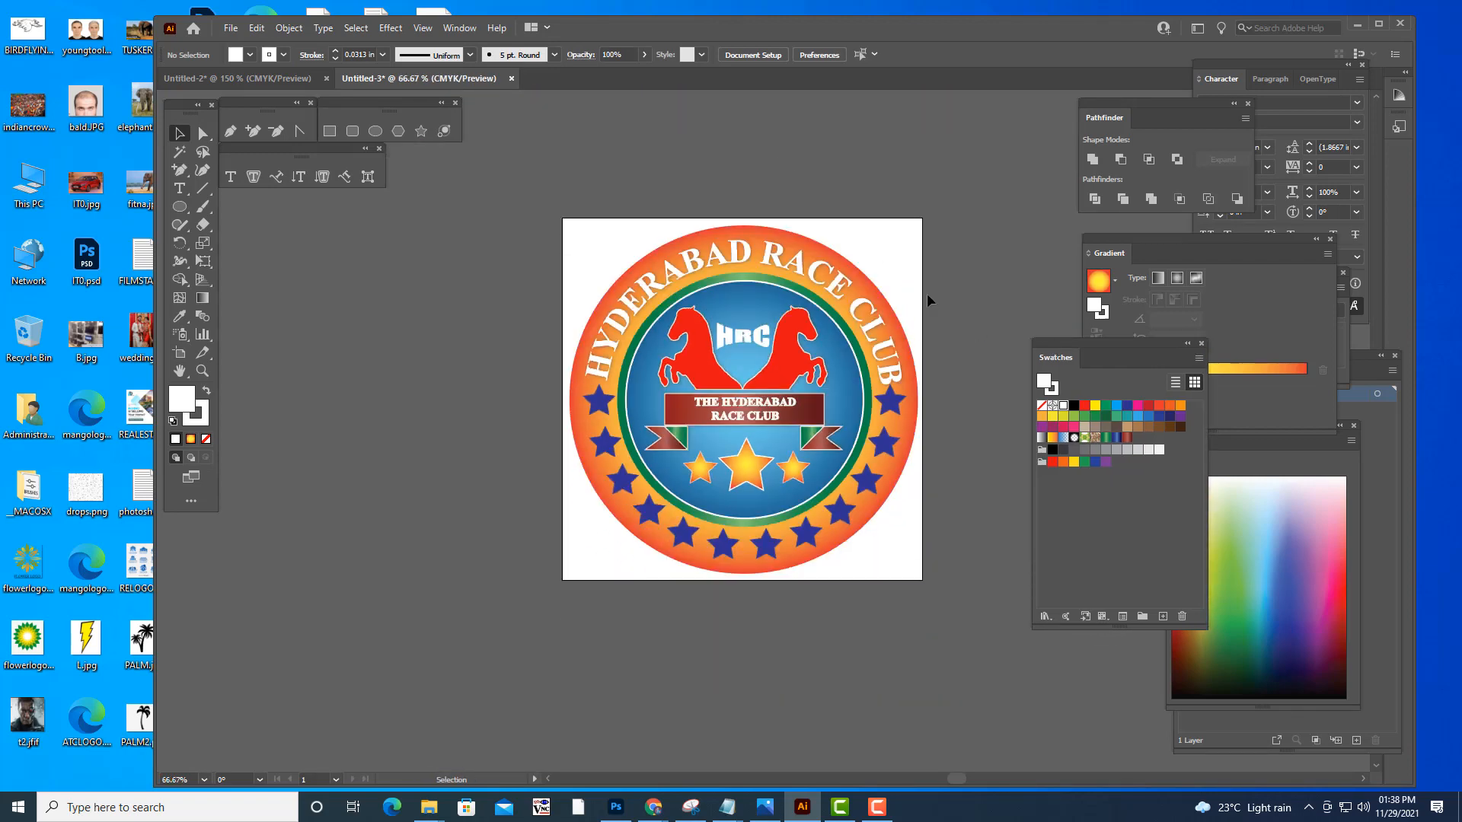
- Export the logo to the Desktop as an SVG named HYDERABADRACELUB, accepting the SVG options with Internal CSS styling and 2 decimals
{"action": "scroll", "coordinate": [926, 294], "scroll_direction": "up", "scroll_amount": 1}
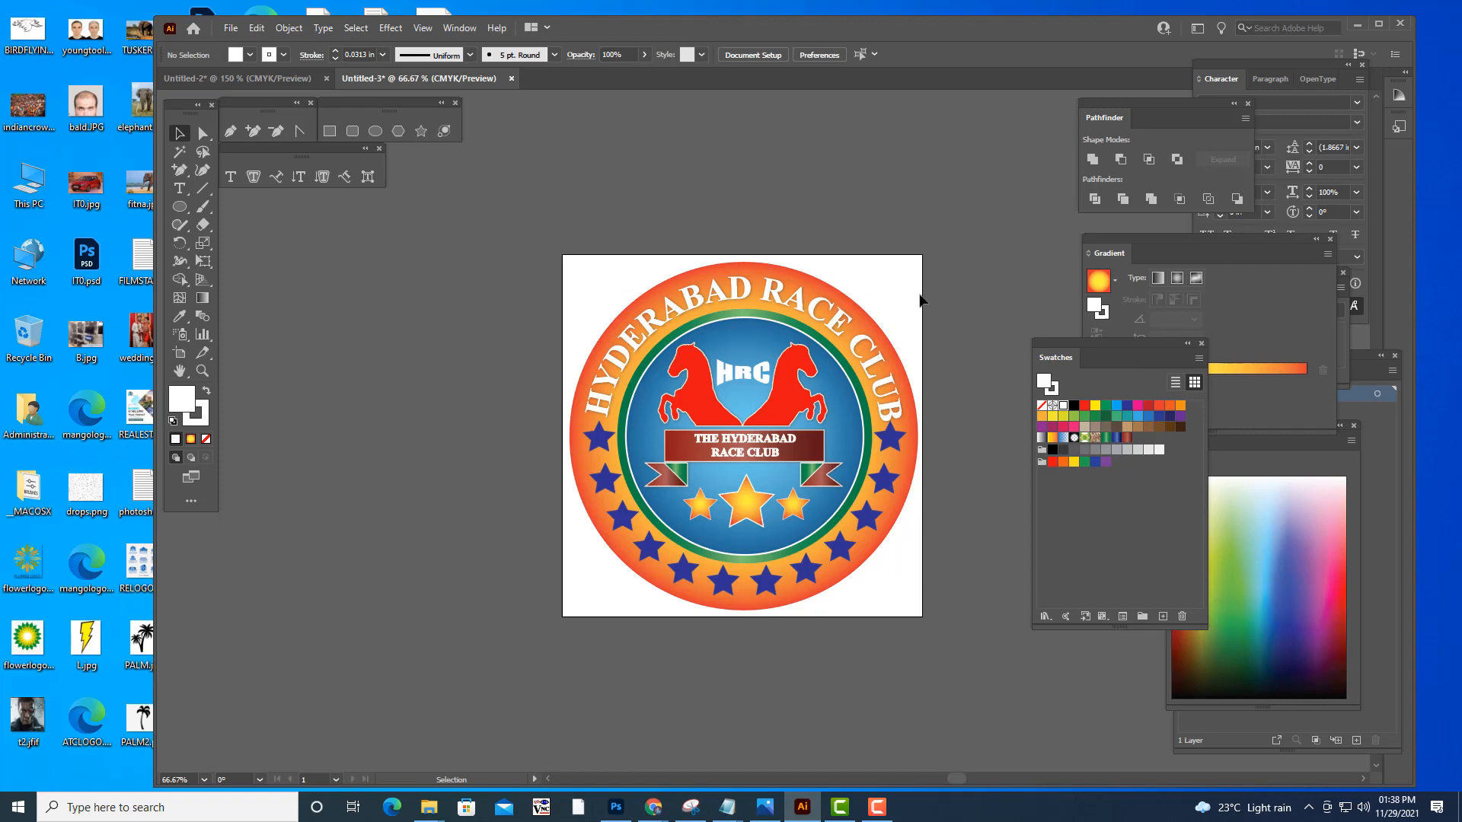
{"action": "left_click", "coordinate": [231, 29]}
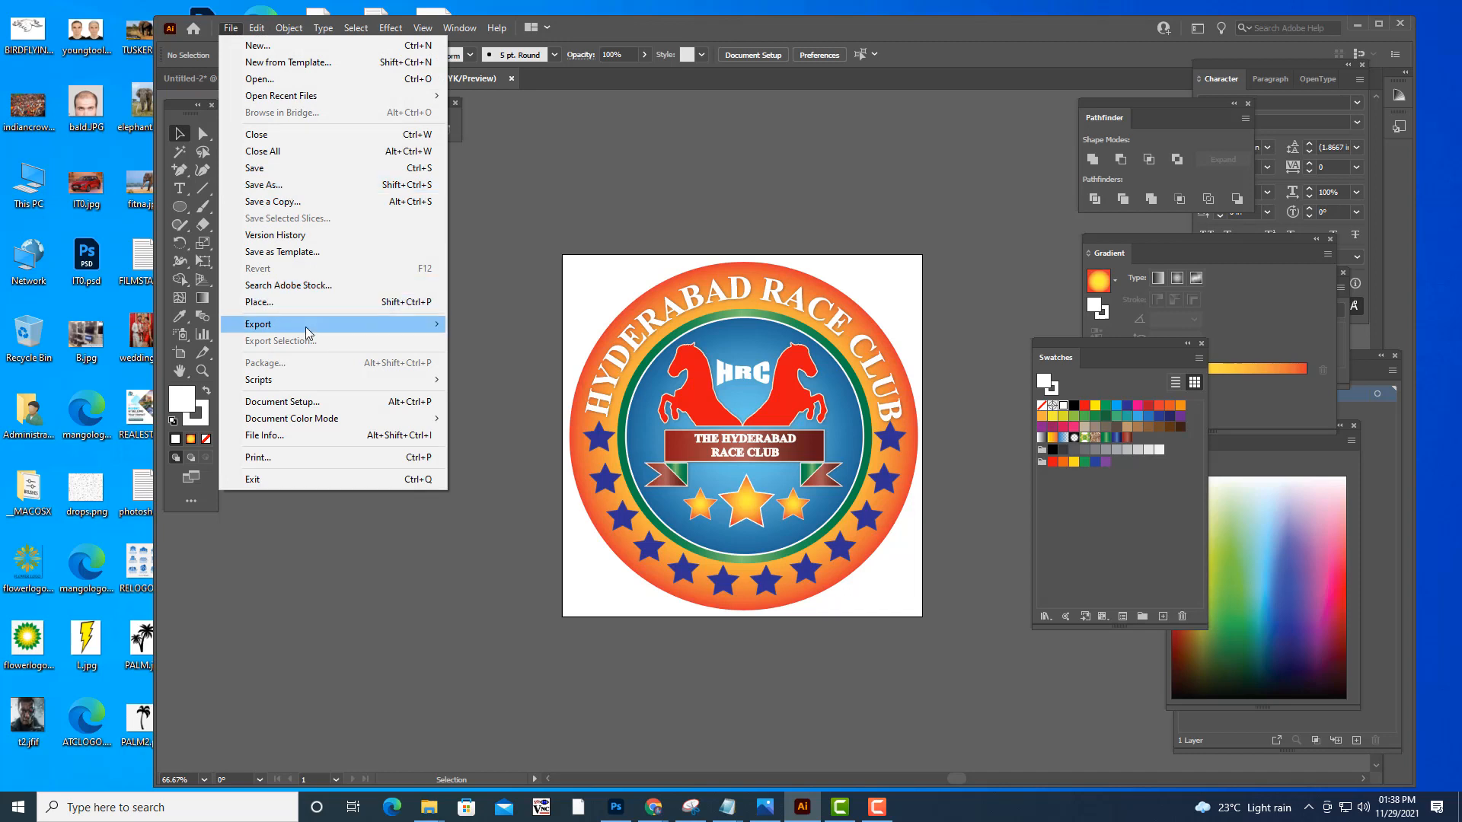
{"action": "mouse_move", "coordinate": [304, 325]}
{"action": "left_click", "coordinate": [520, 342]}
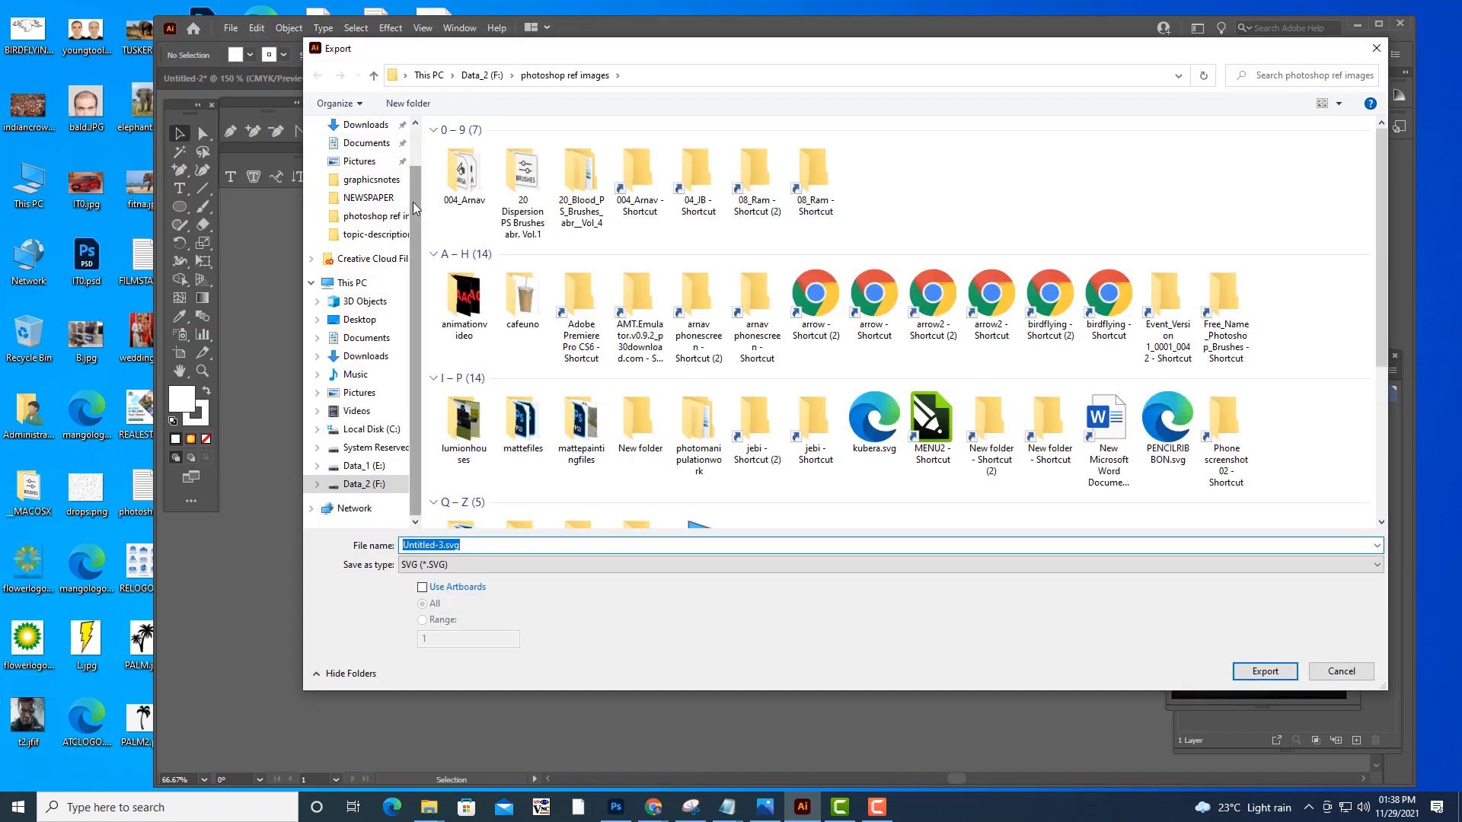
{"action": "scroll", "coordinate": [366, 167], "scroll_direction": "up", "scroll_amount": 2}
{"action": "left_click", "coordinate": [361, 156]}
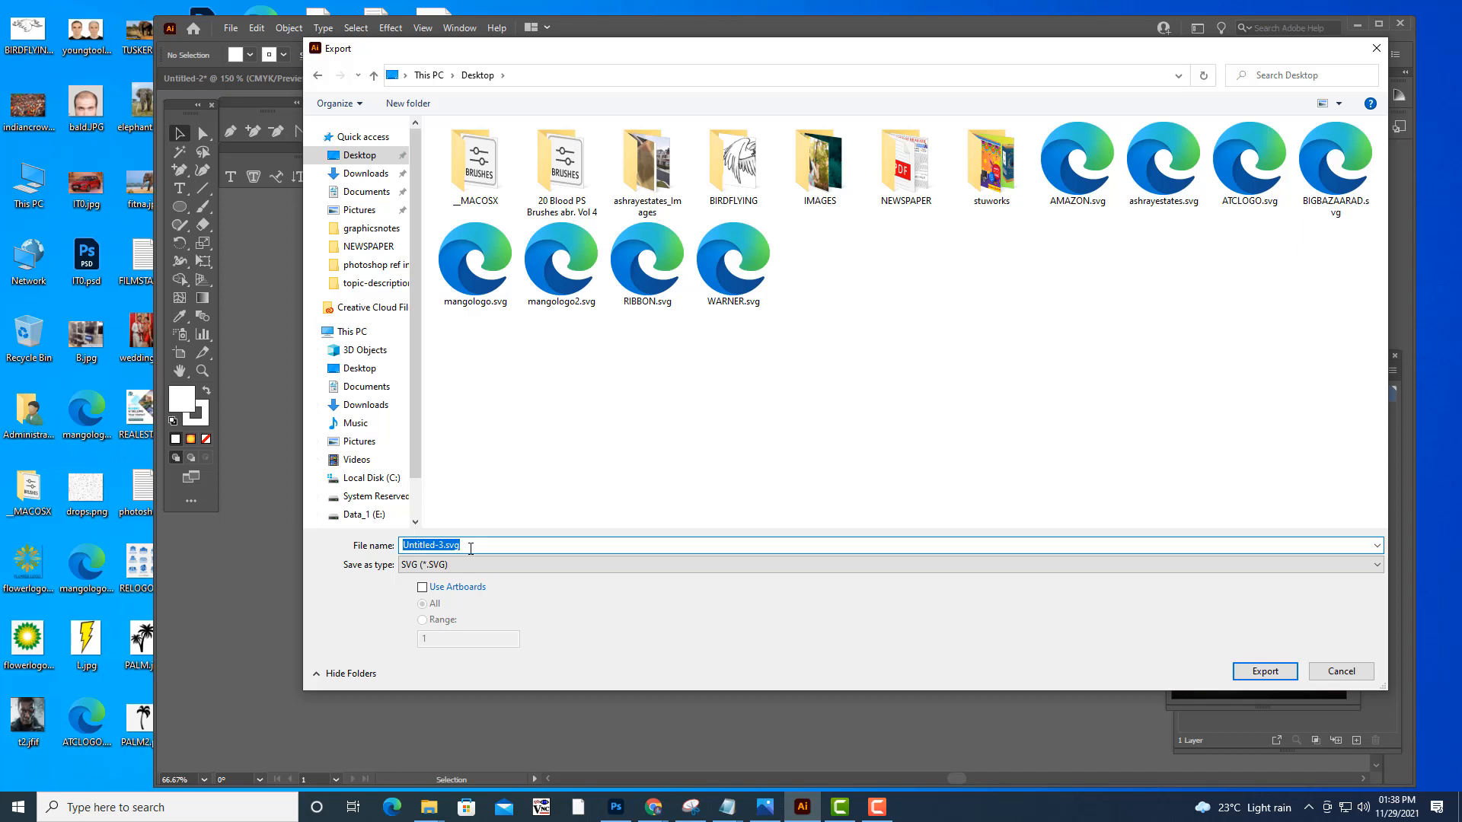
{"action": "type", "text": "HYDERABA"}
{"action": "type", "text": "DRA"}
{"action": "type", "text": "GELU"}
{"action": "type", "text": "B"}
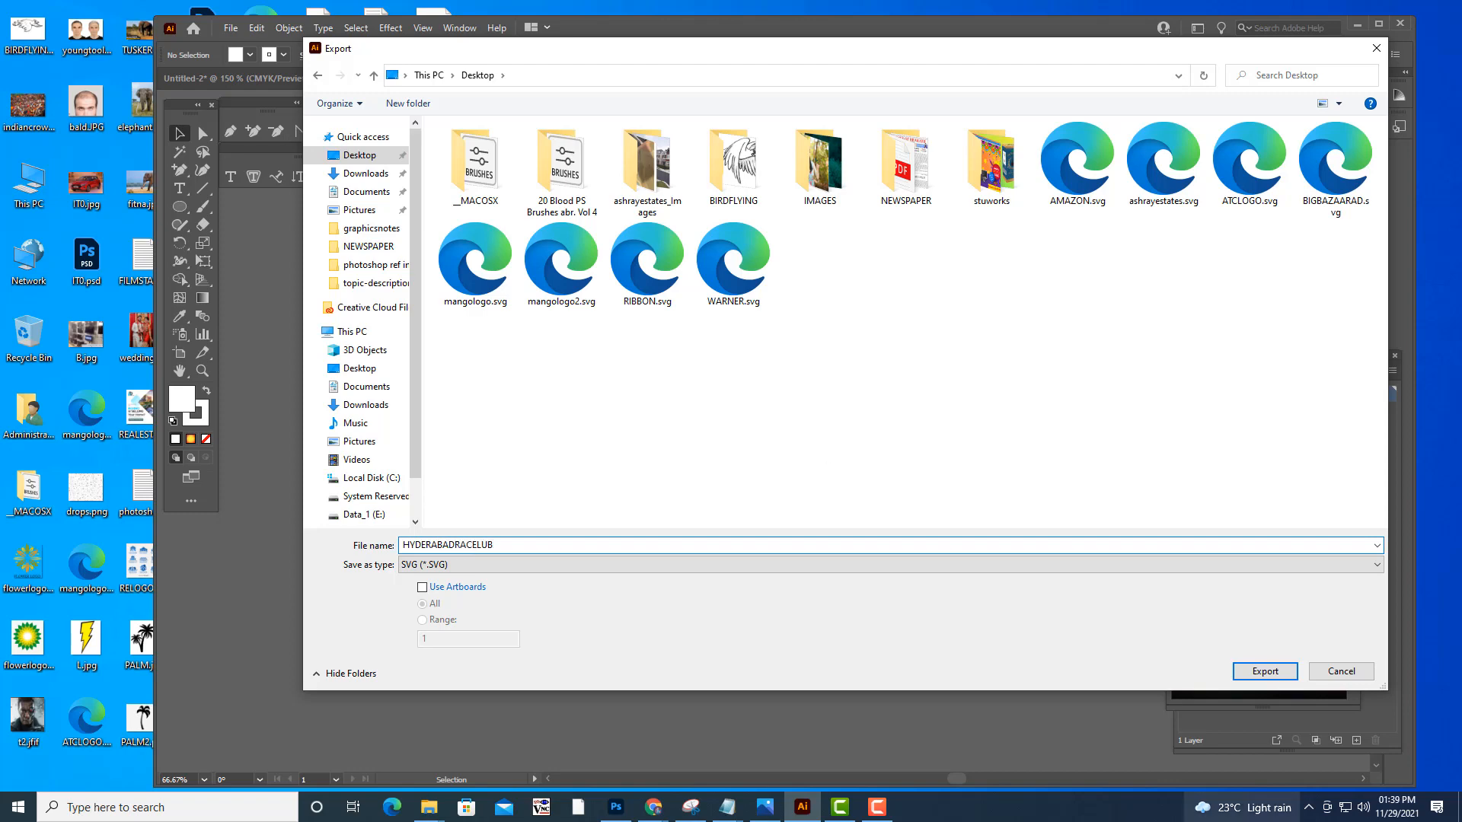
{"action": "left_click", "coordinate": [1270, 670]}
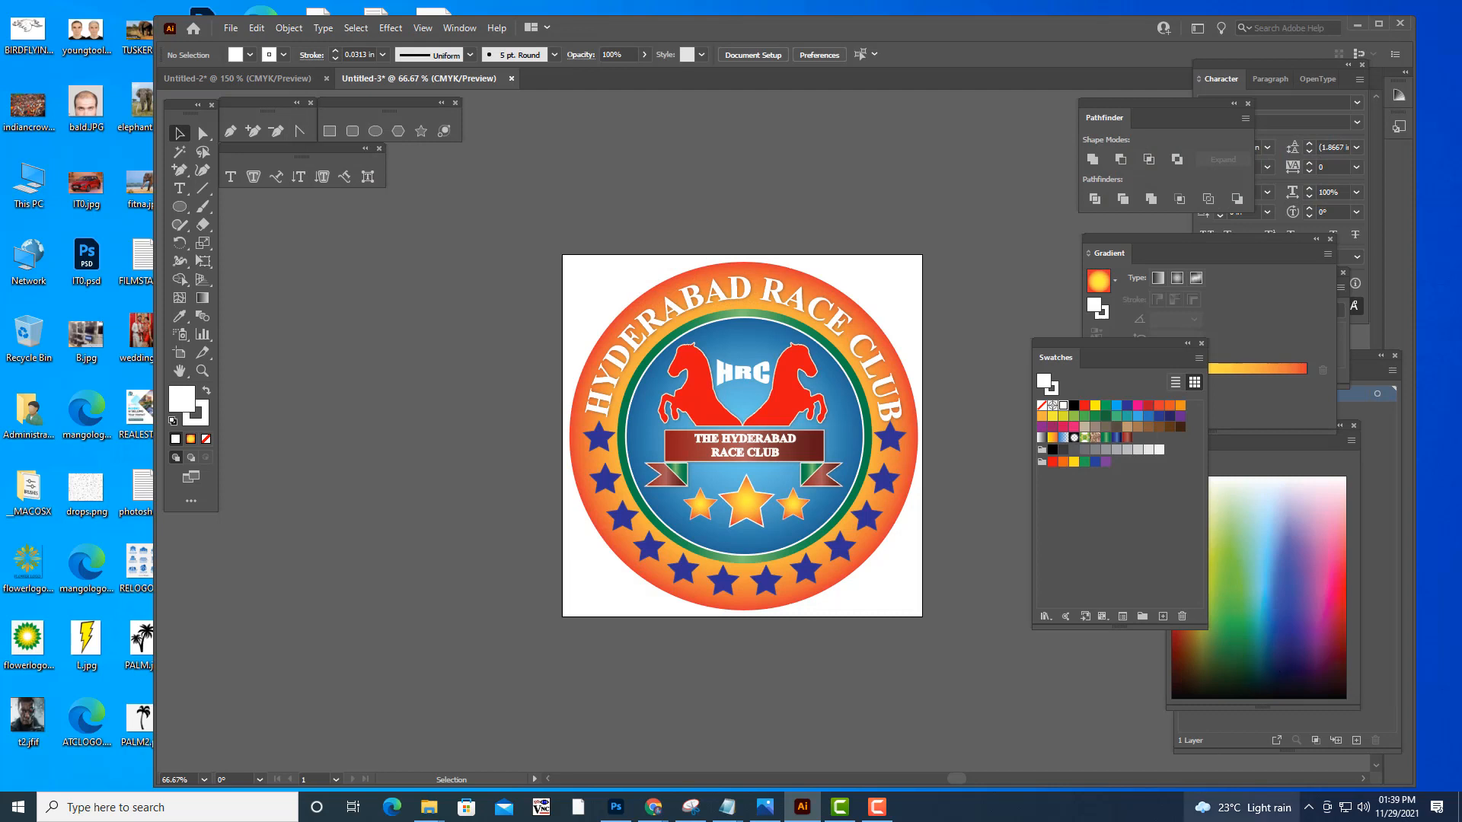
{"action": "left_click_drag", "start_coordinate": [1004, 85], "coordinate": [1030, 90]}
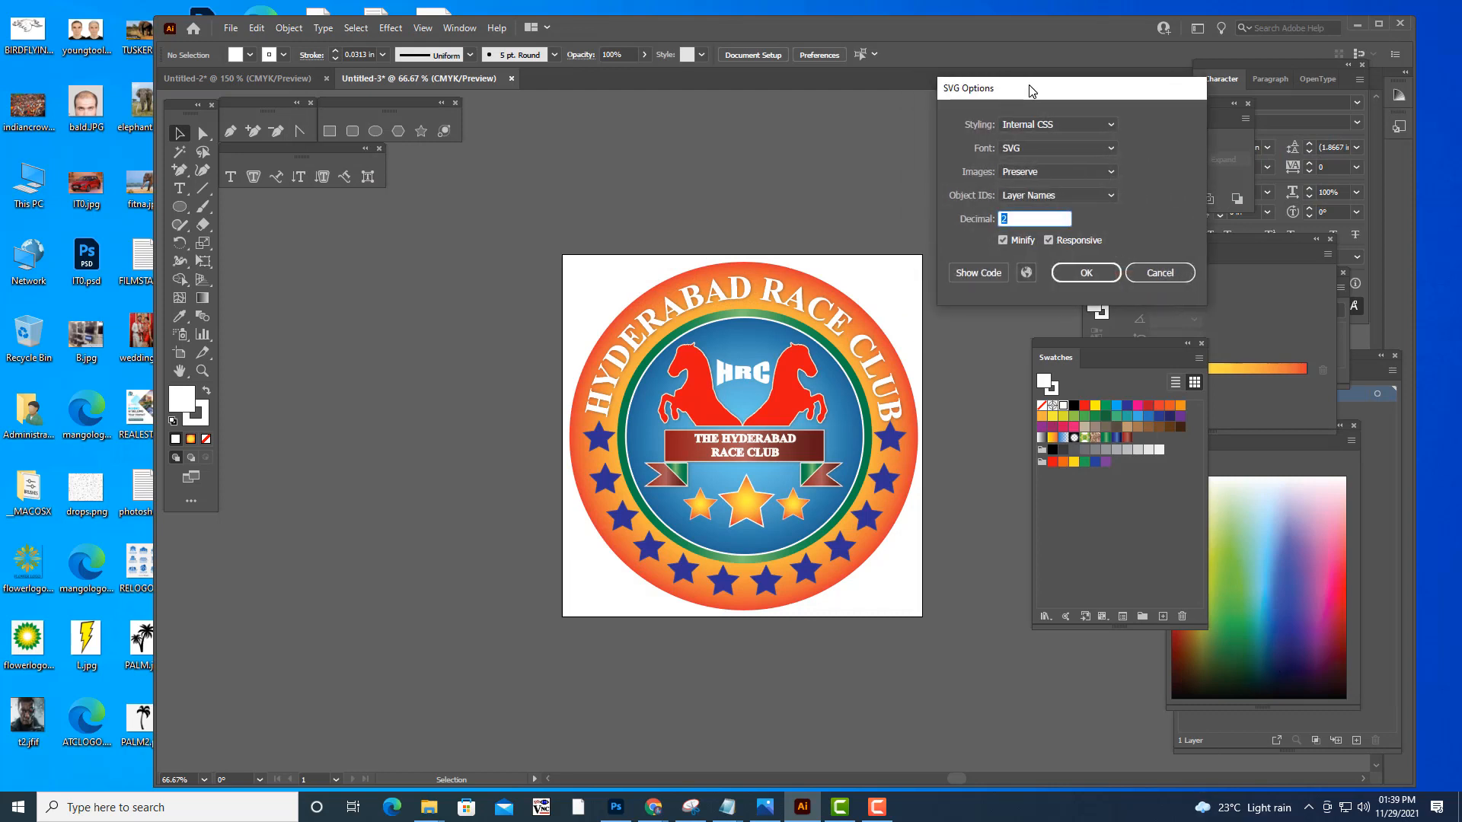
{"action": "left_click", "coordinate": [1093, 276]}
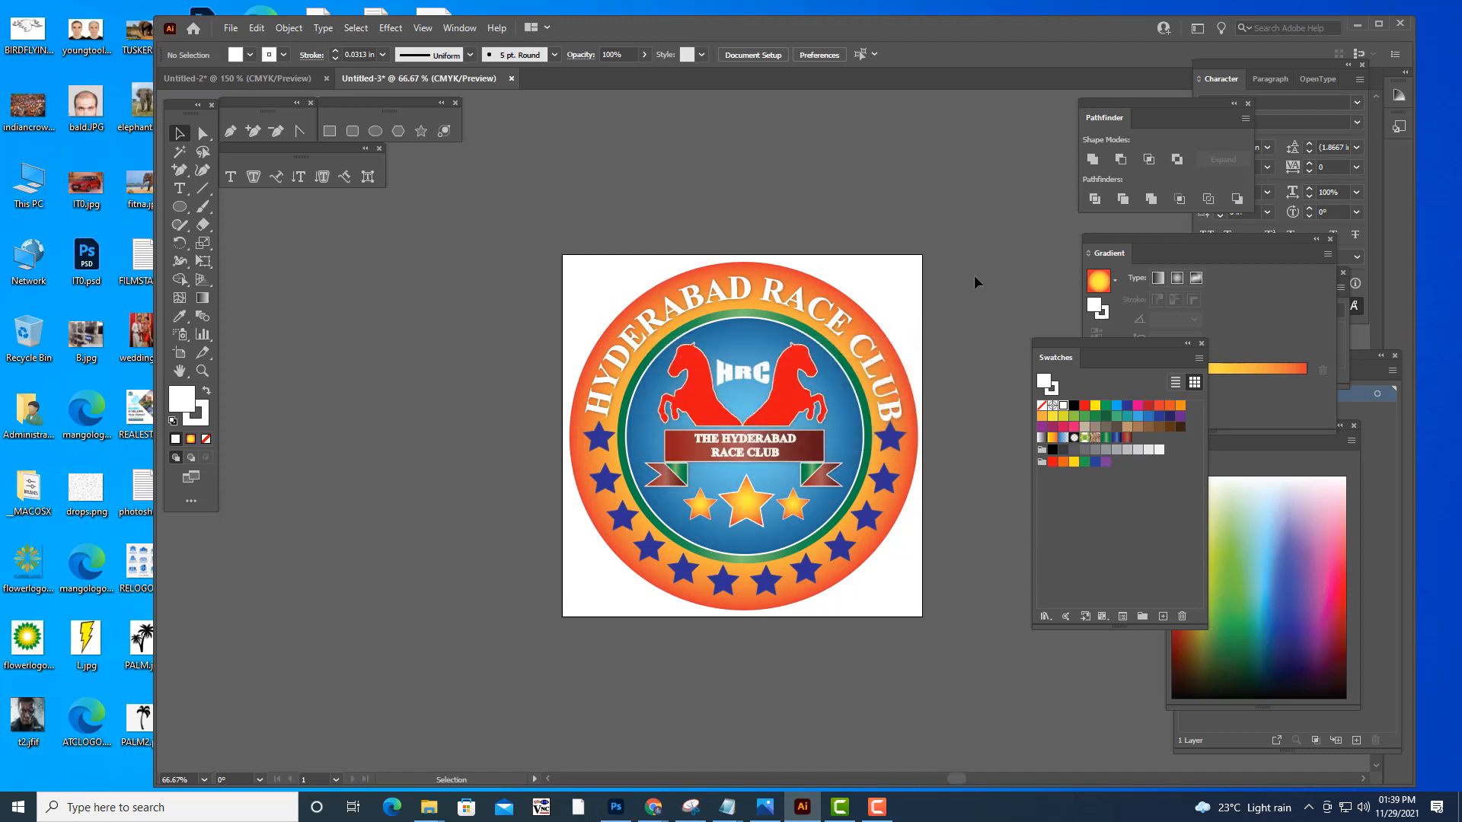
{"action": "key", "text": "ctrl+minus"}
{"action": "key", "text": "ctrl+plus"}
{"action": "key", "text": "ctrl+plus"}
{"action": "key", "text": "ctrl+minus"}
{"action": "key", "text": "ctrl+plus"}
{"action": "key", "text": "ctrl+plus"}
{"action": "key", "text": "ctrl+minus"}
- Minimize Illustrator and open the exported HYDERABADRACELUB.svg from the desktop in Edge to check the logo
{"action": "left_click", "coordinate": [1356, 24]}
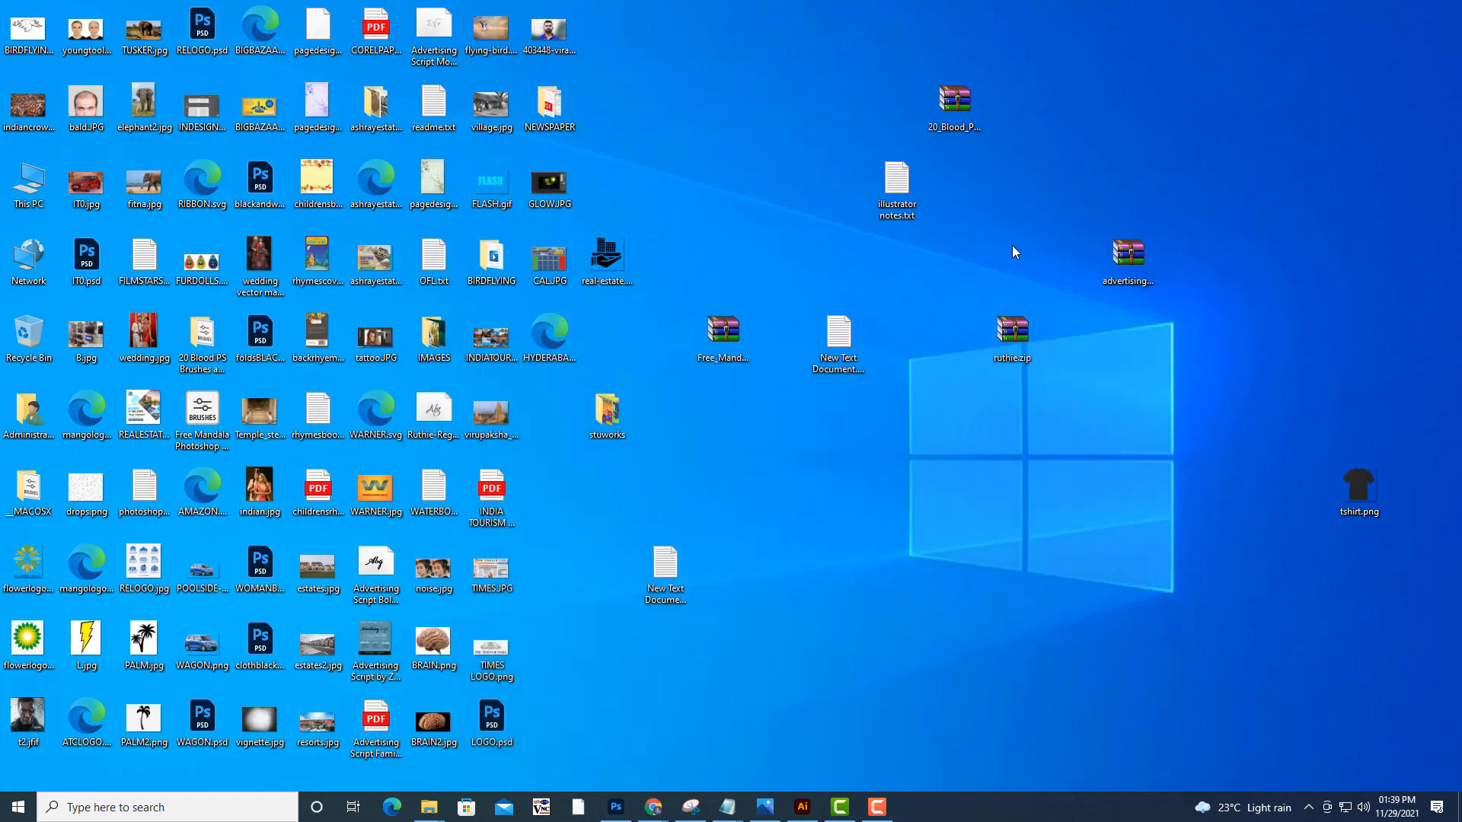
{"action": "double_click", "coordinate": [565, 327]}
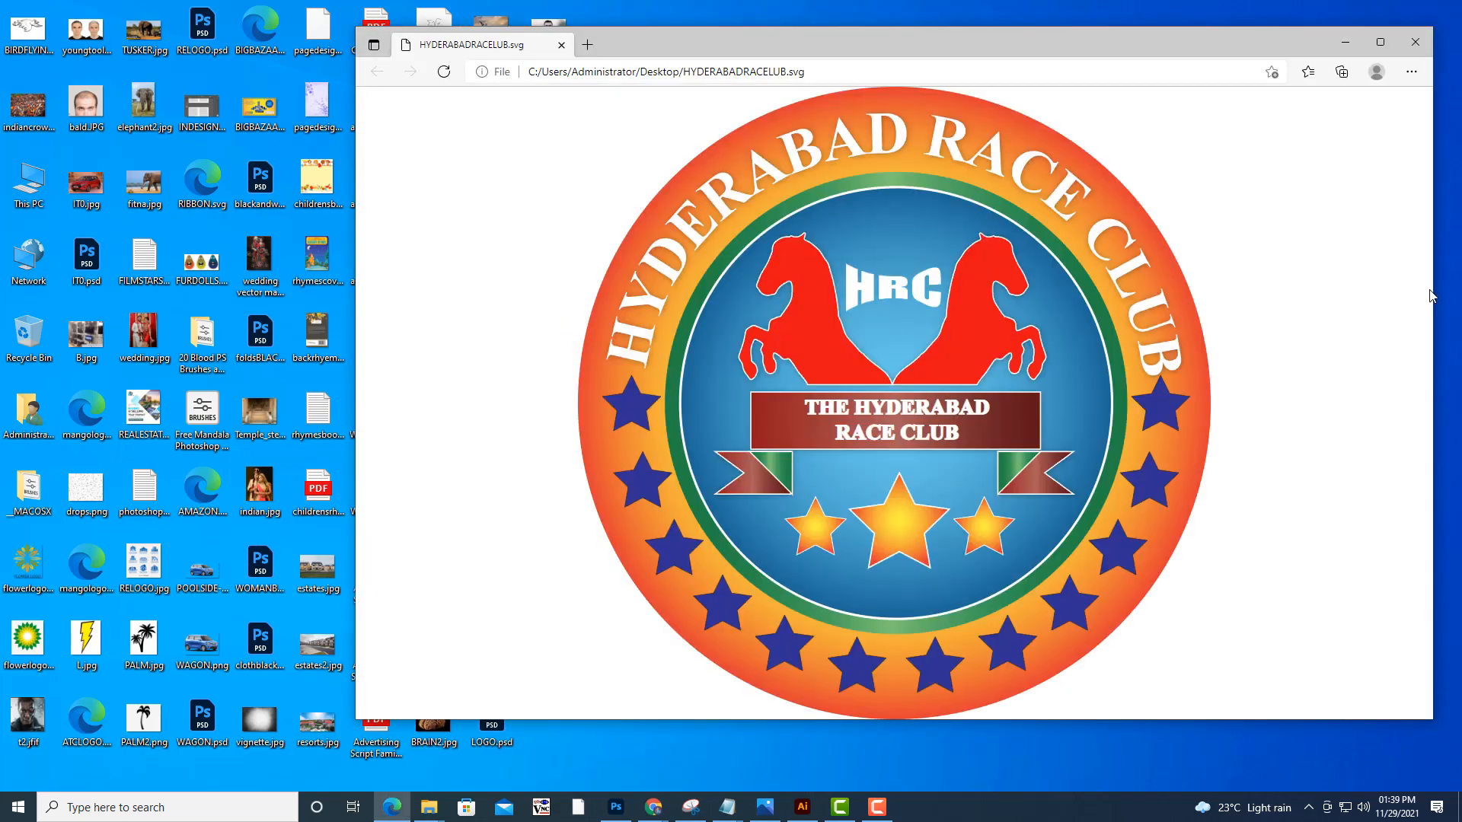